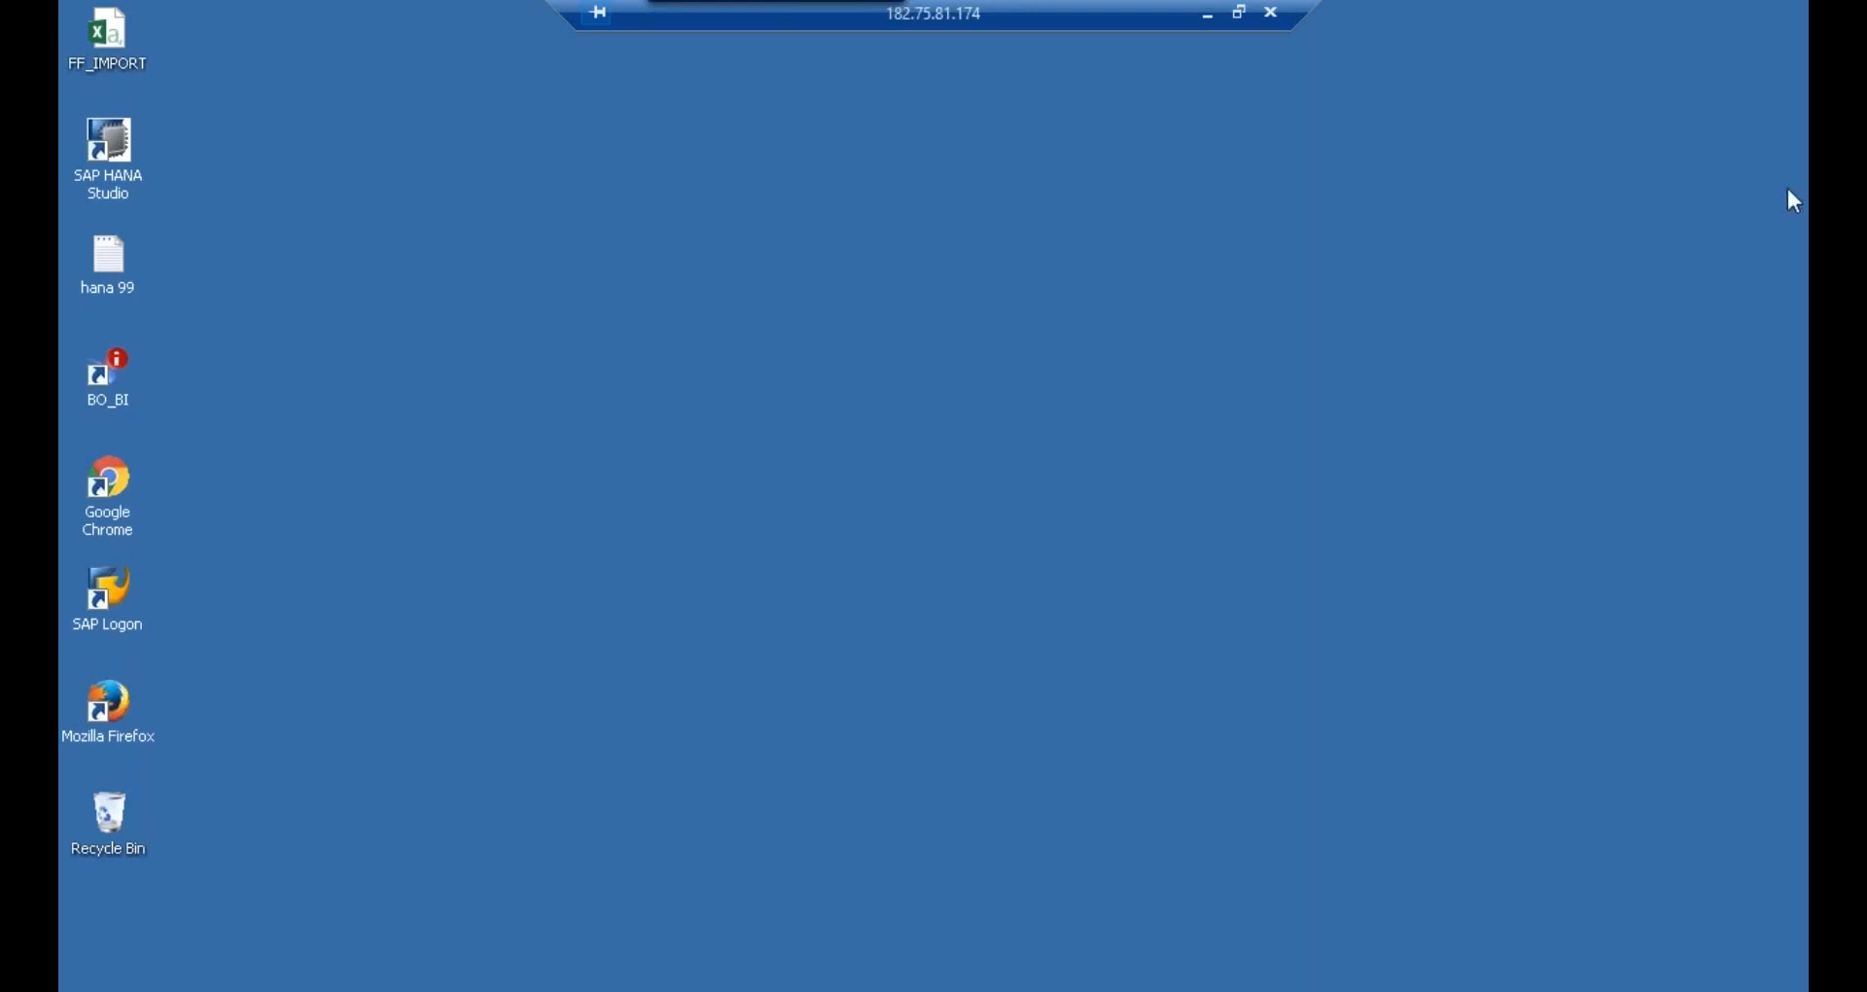
# - Start SAP Data Services Workbench and log on to the accessclient1 system by entering the CMS password
pyautogui.rightClick(859, 471)
pyautogui.click(942, 534)
pyautogui.press('super')
pyautogui.click(177, 948)
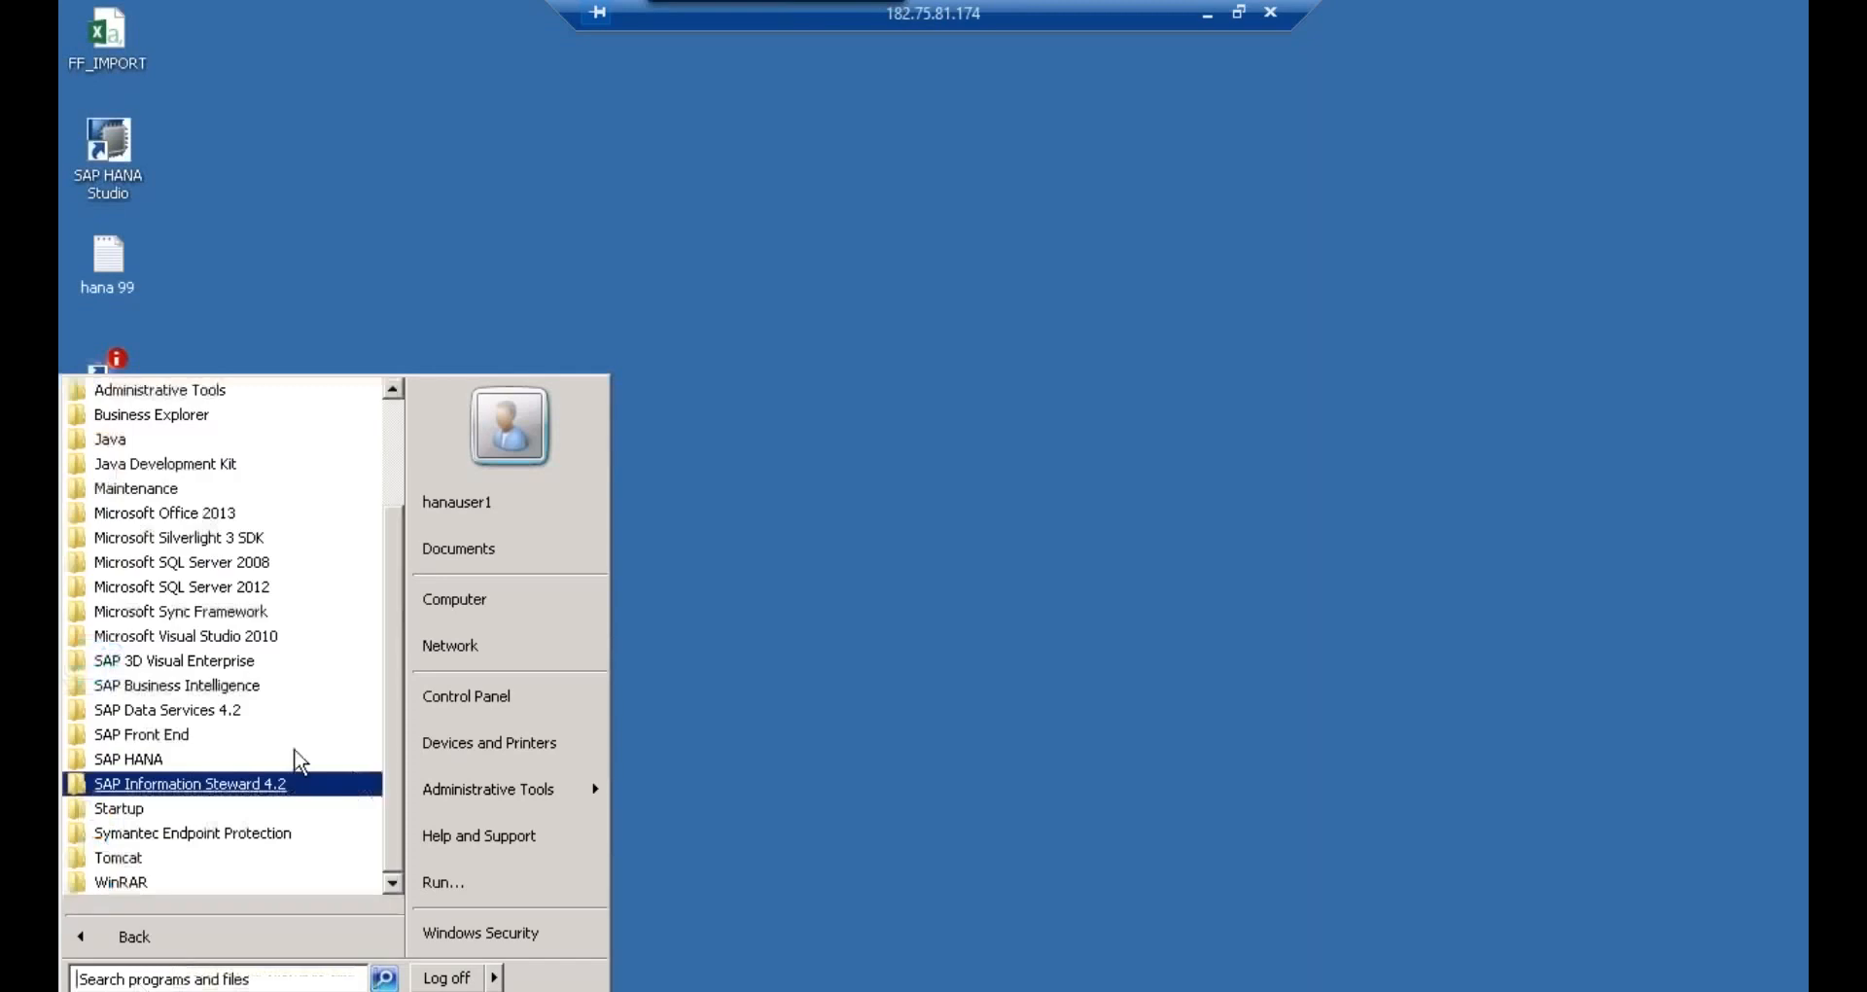
pyautogui.click(187, 719)
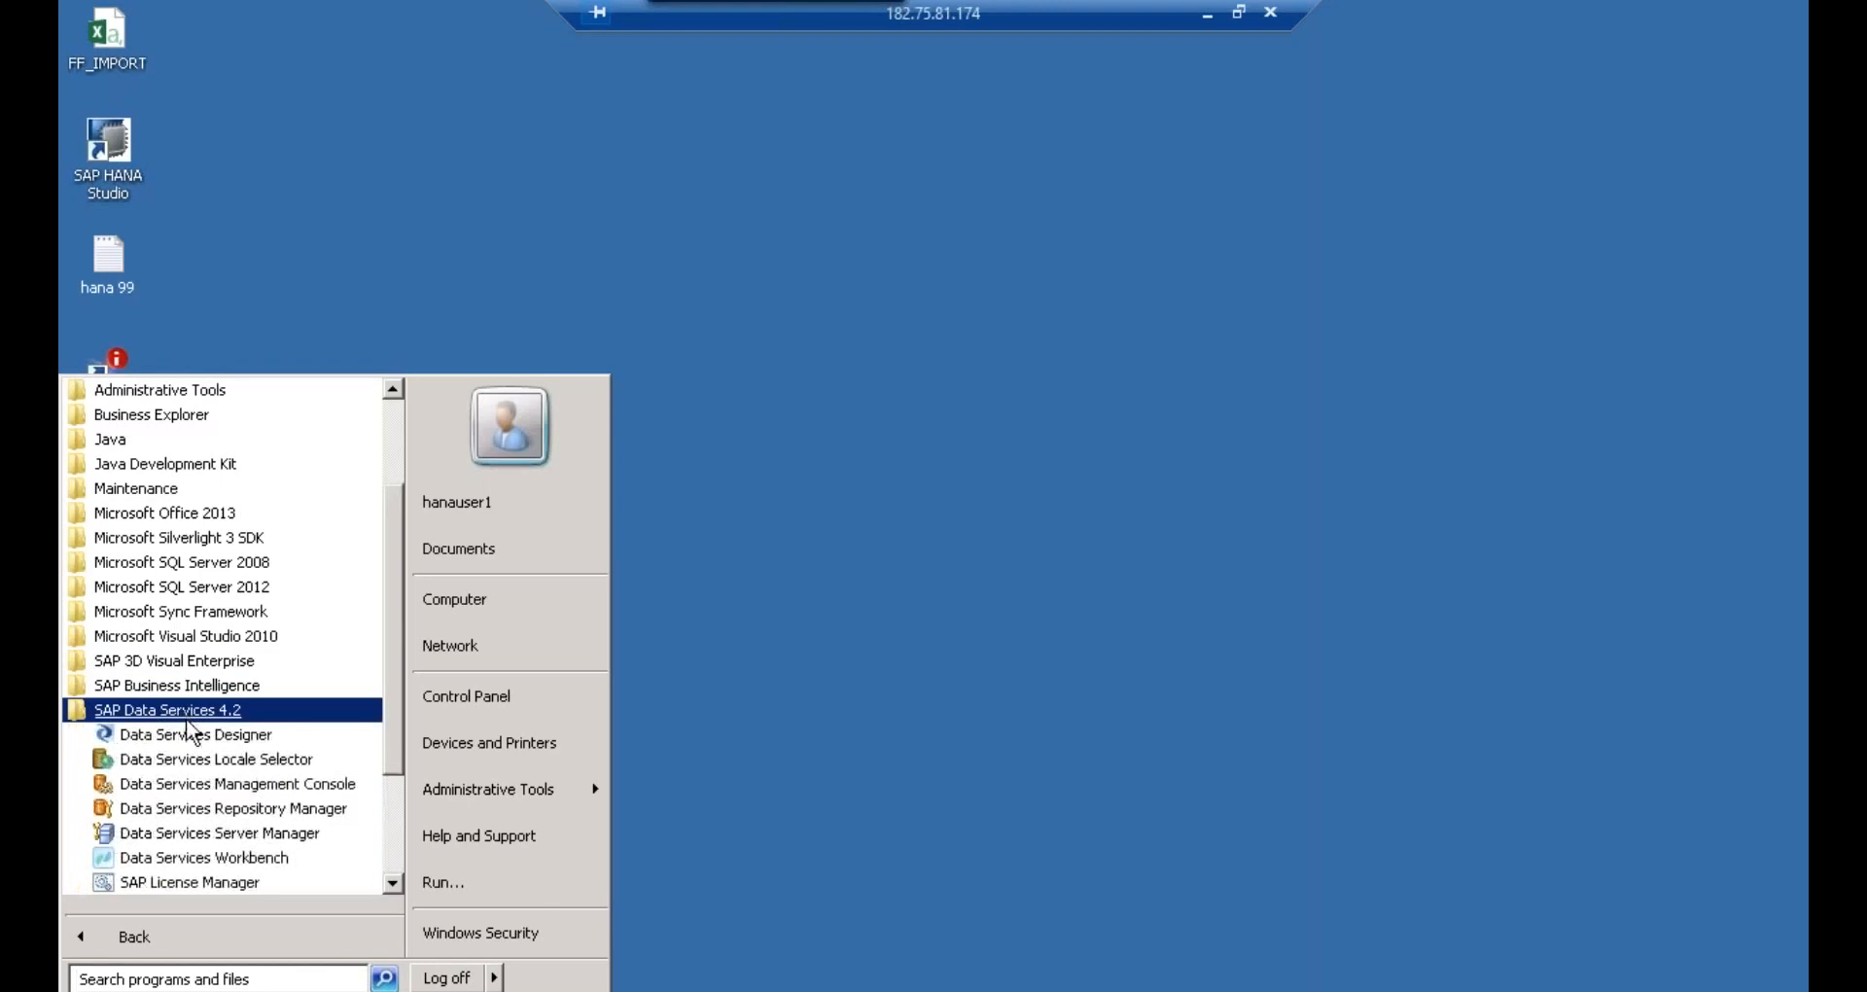
pyautogui.click(184, 857)
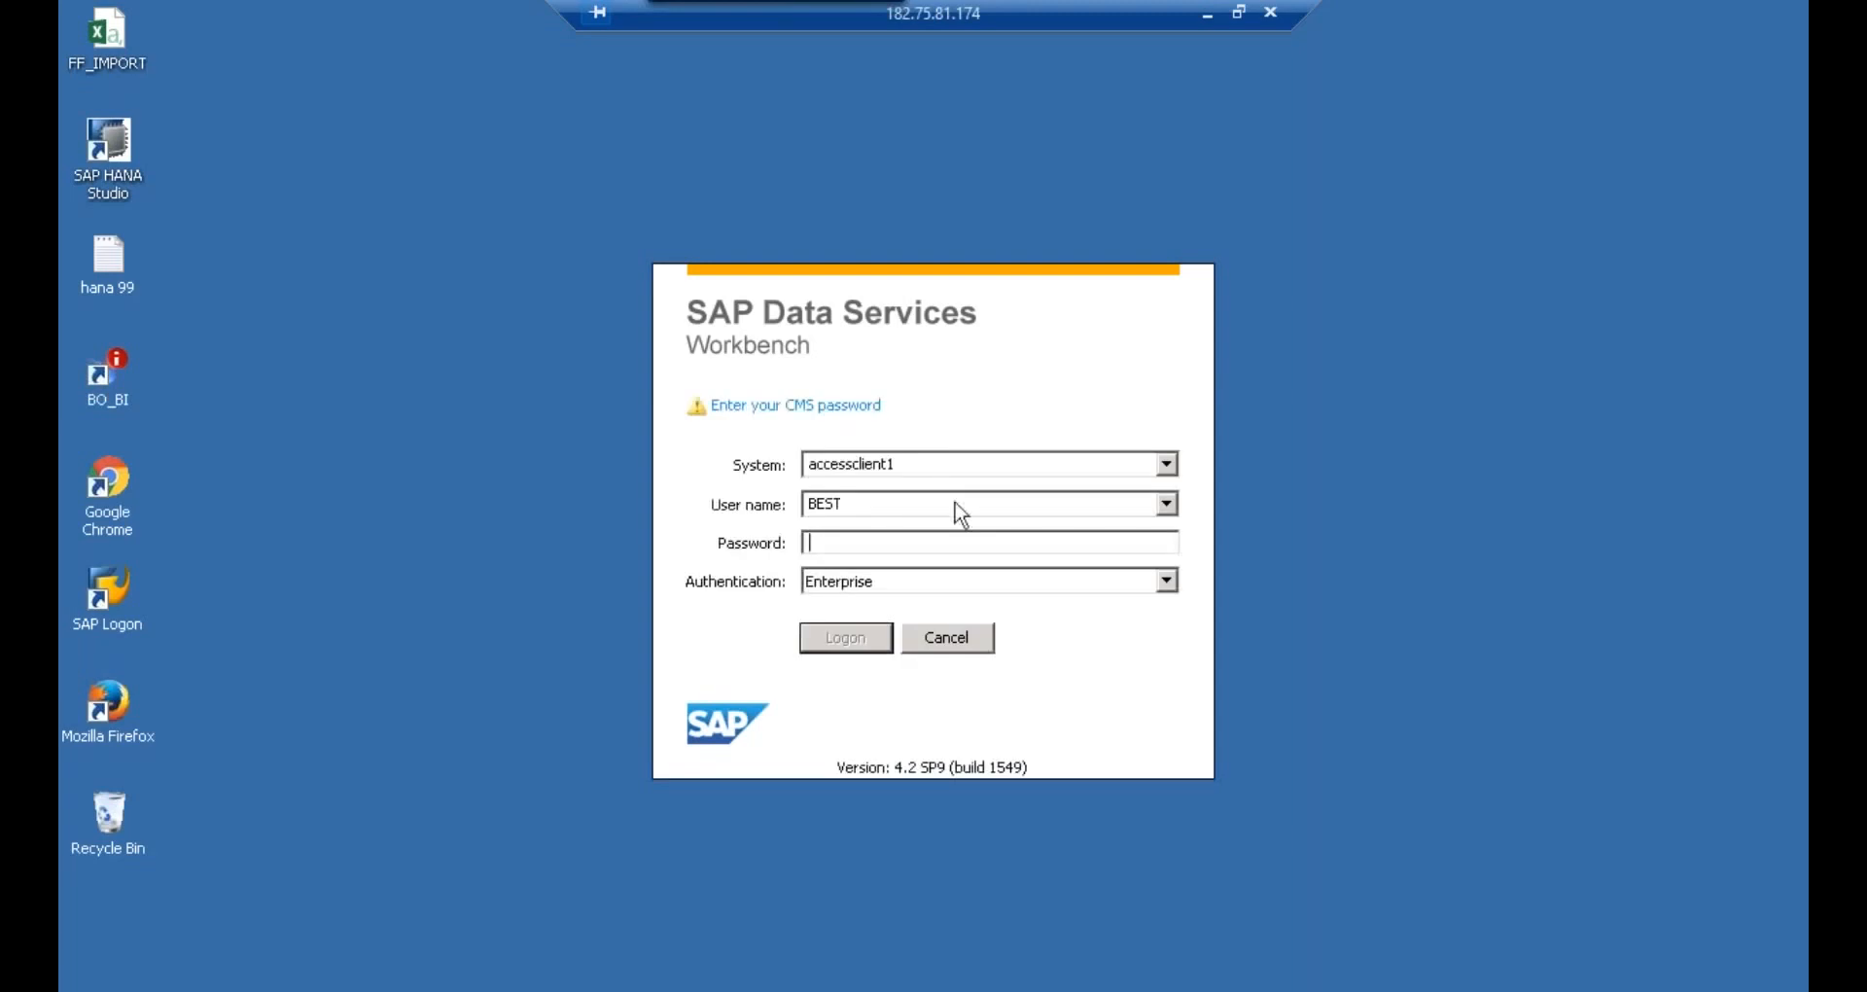
pyautogui.write('••••••••••')
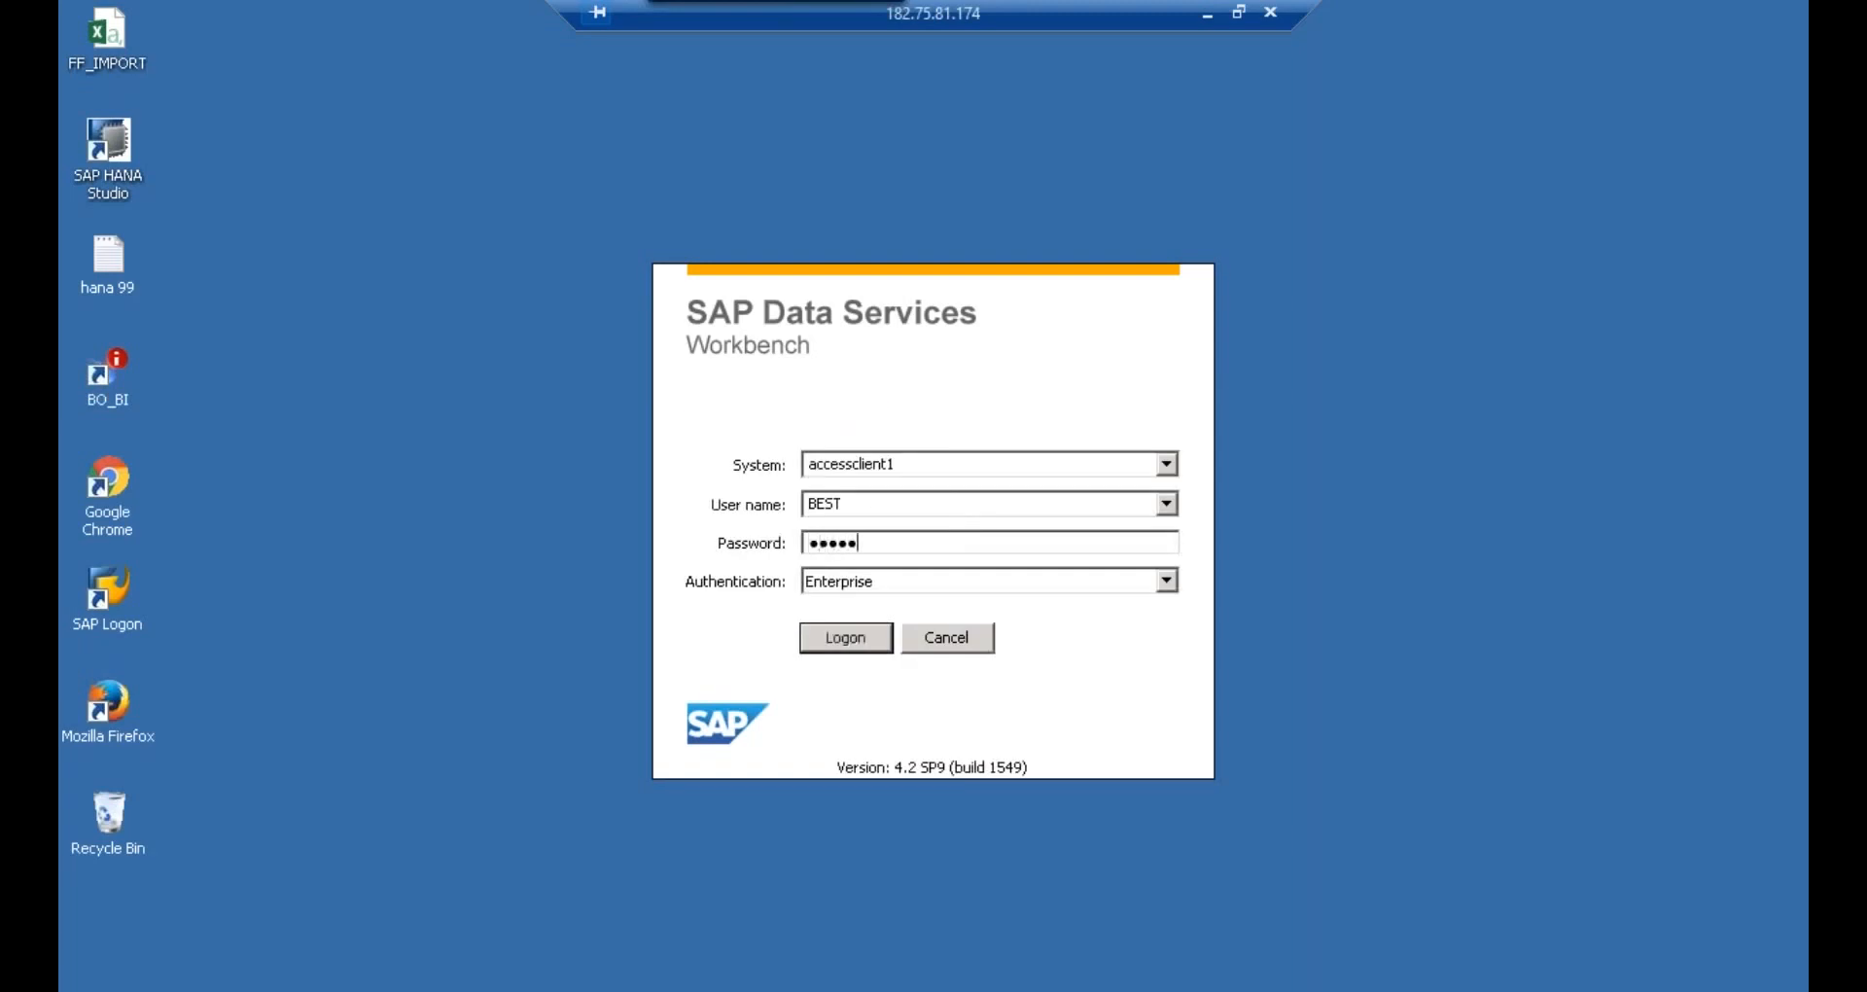
pyautogui.press('Return')
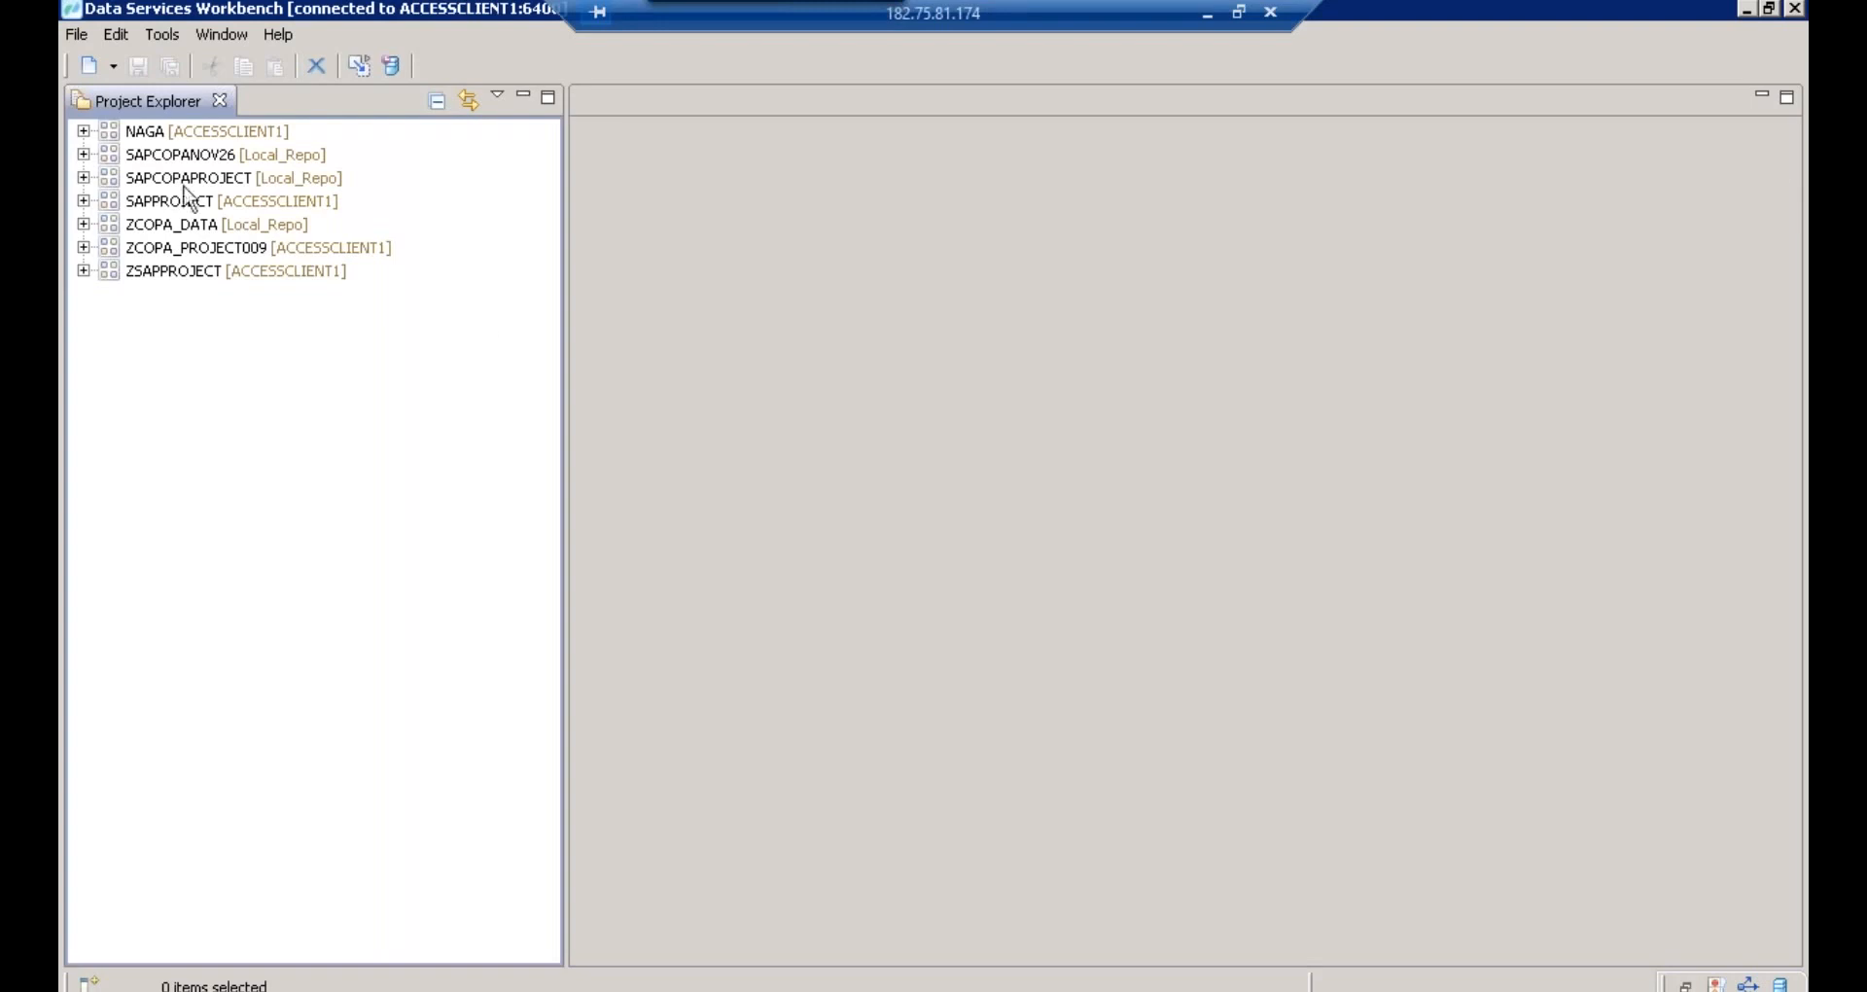
# - Expand the ZSAPPROJECT and ZCOPA_PROJECT009 projects to view their contents
pyautogui.click(170, 272)
pyautogui.click(82, 273)
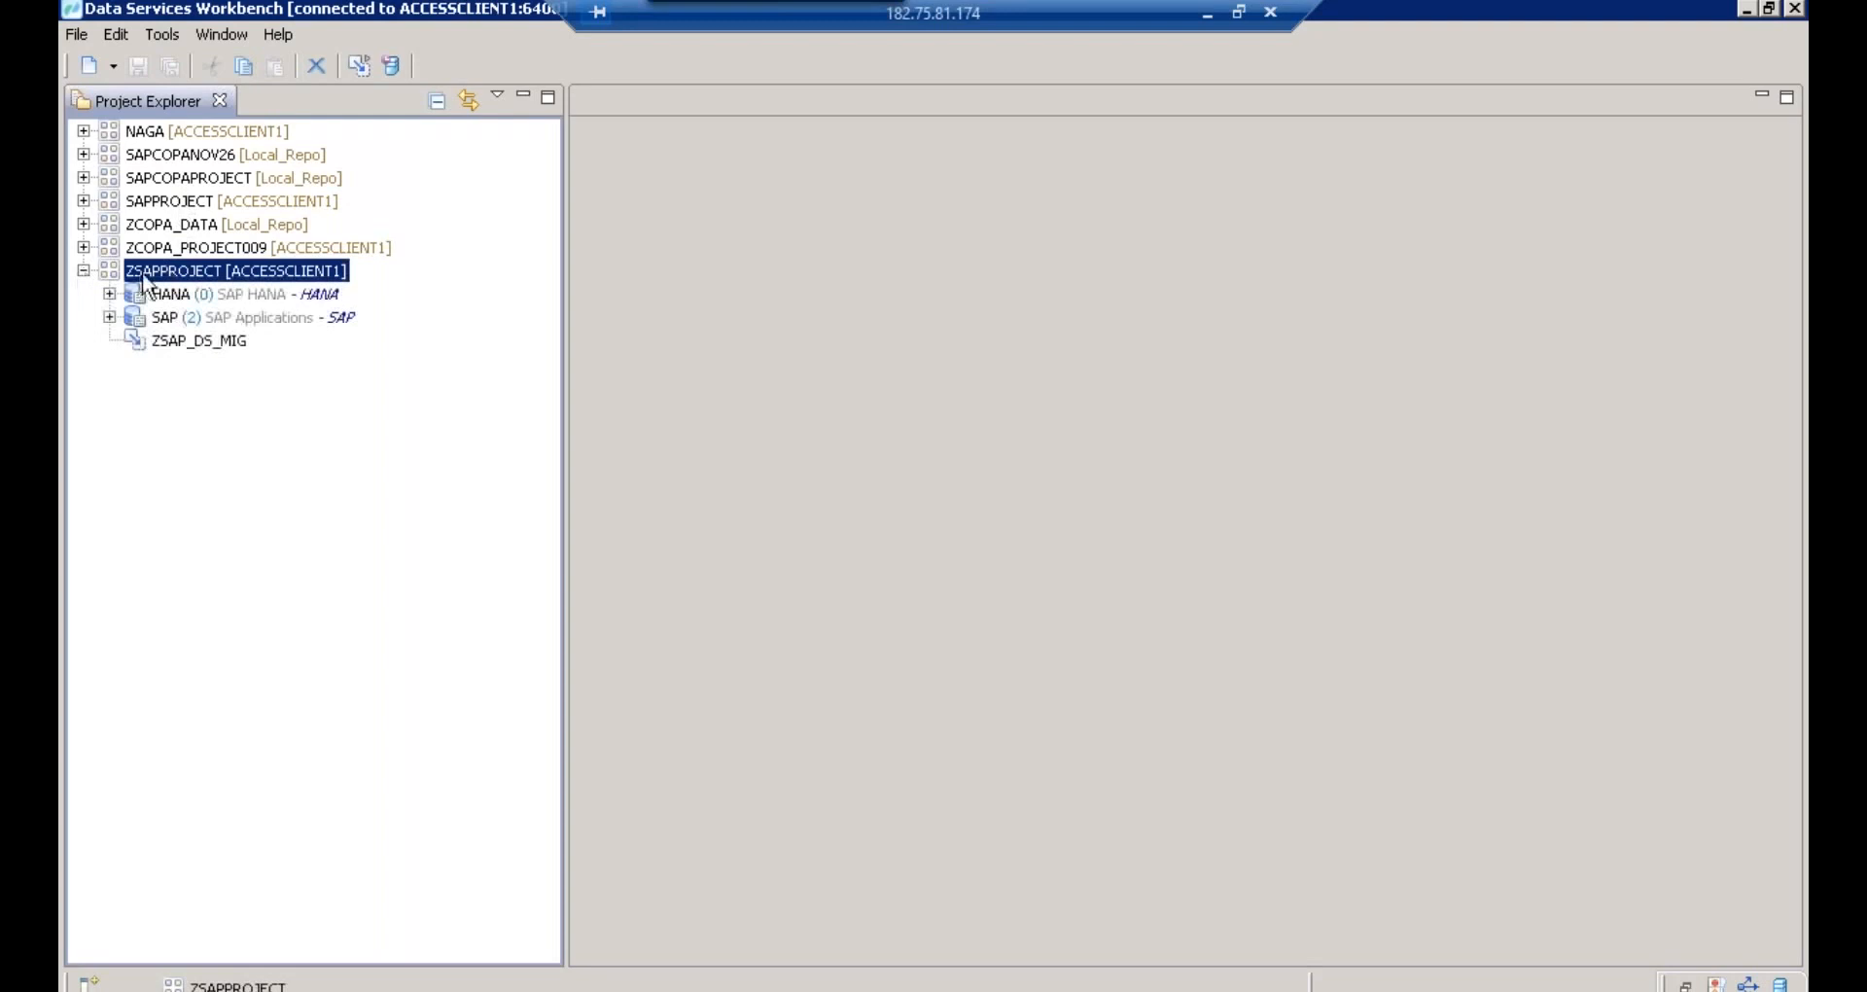
pyautogui.click(83, 247)
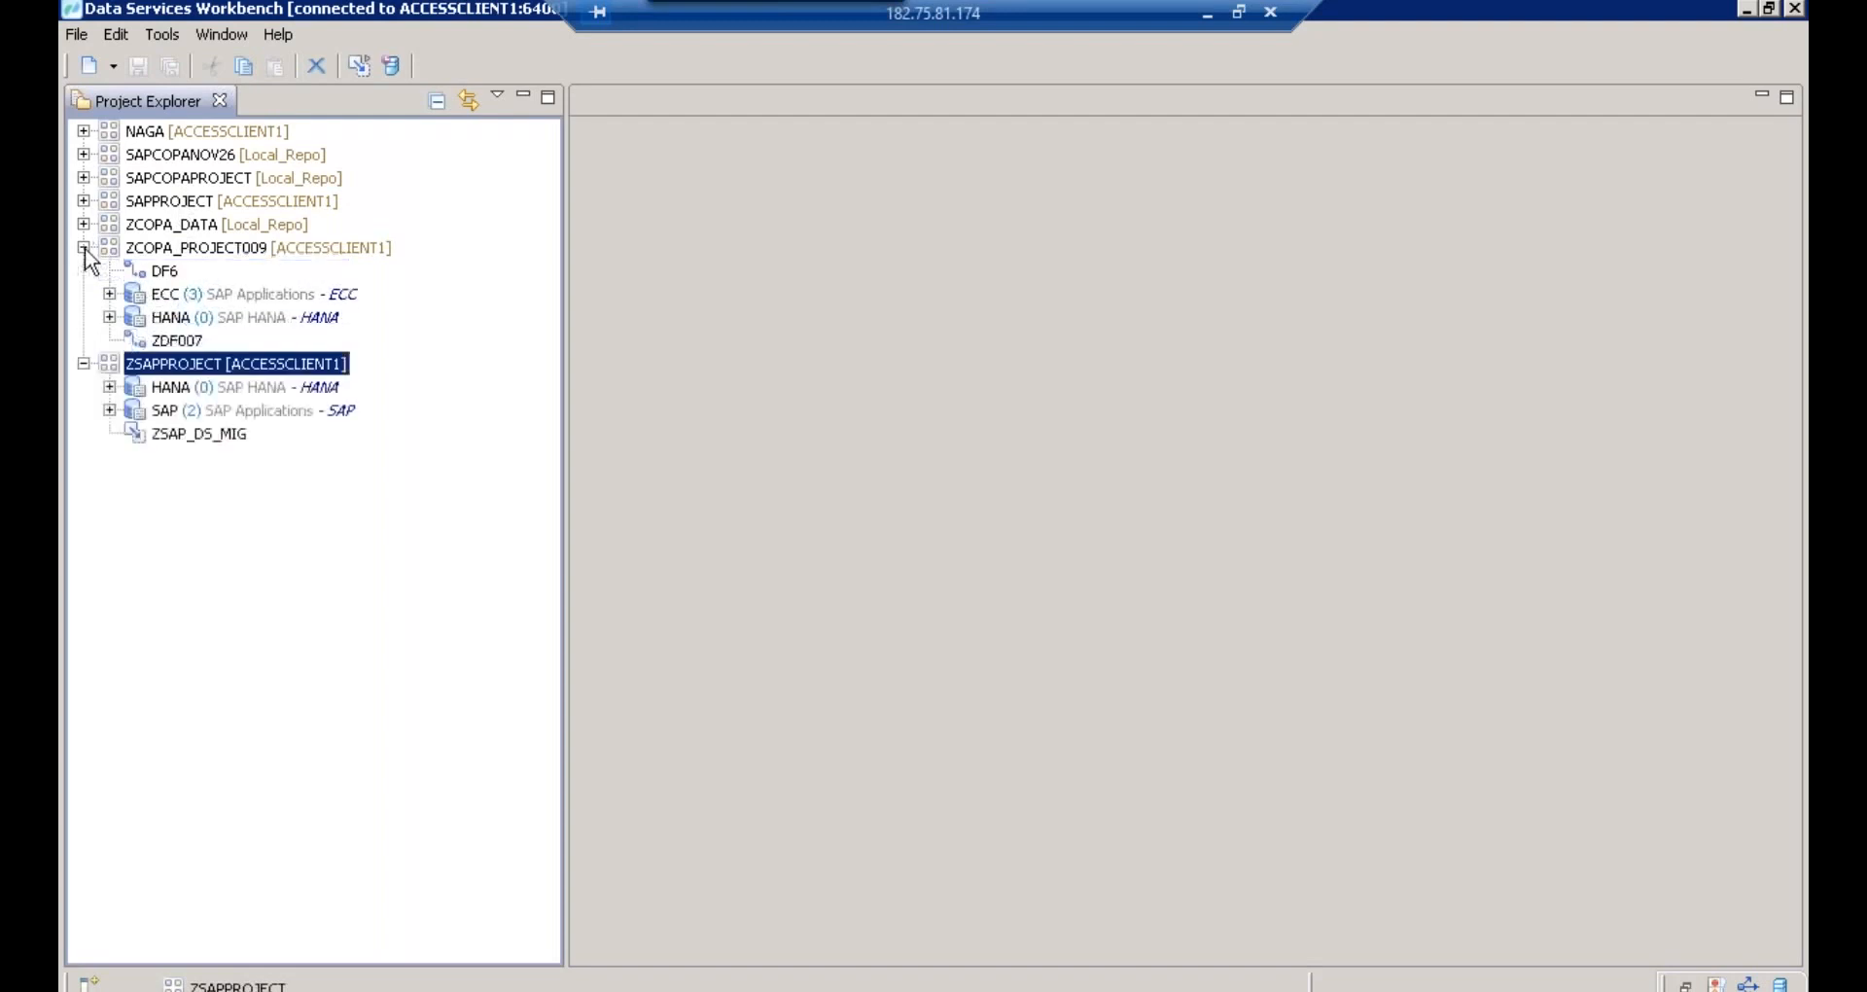
# - Start a new datastore in ZCOPA_PROJECT009, then shrink its dialog and move it into full view
pyautogui.click(195, 255)
pyautogui.rightClick(196, 255)
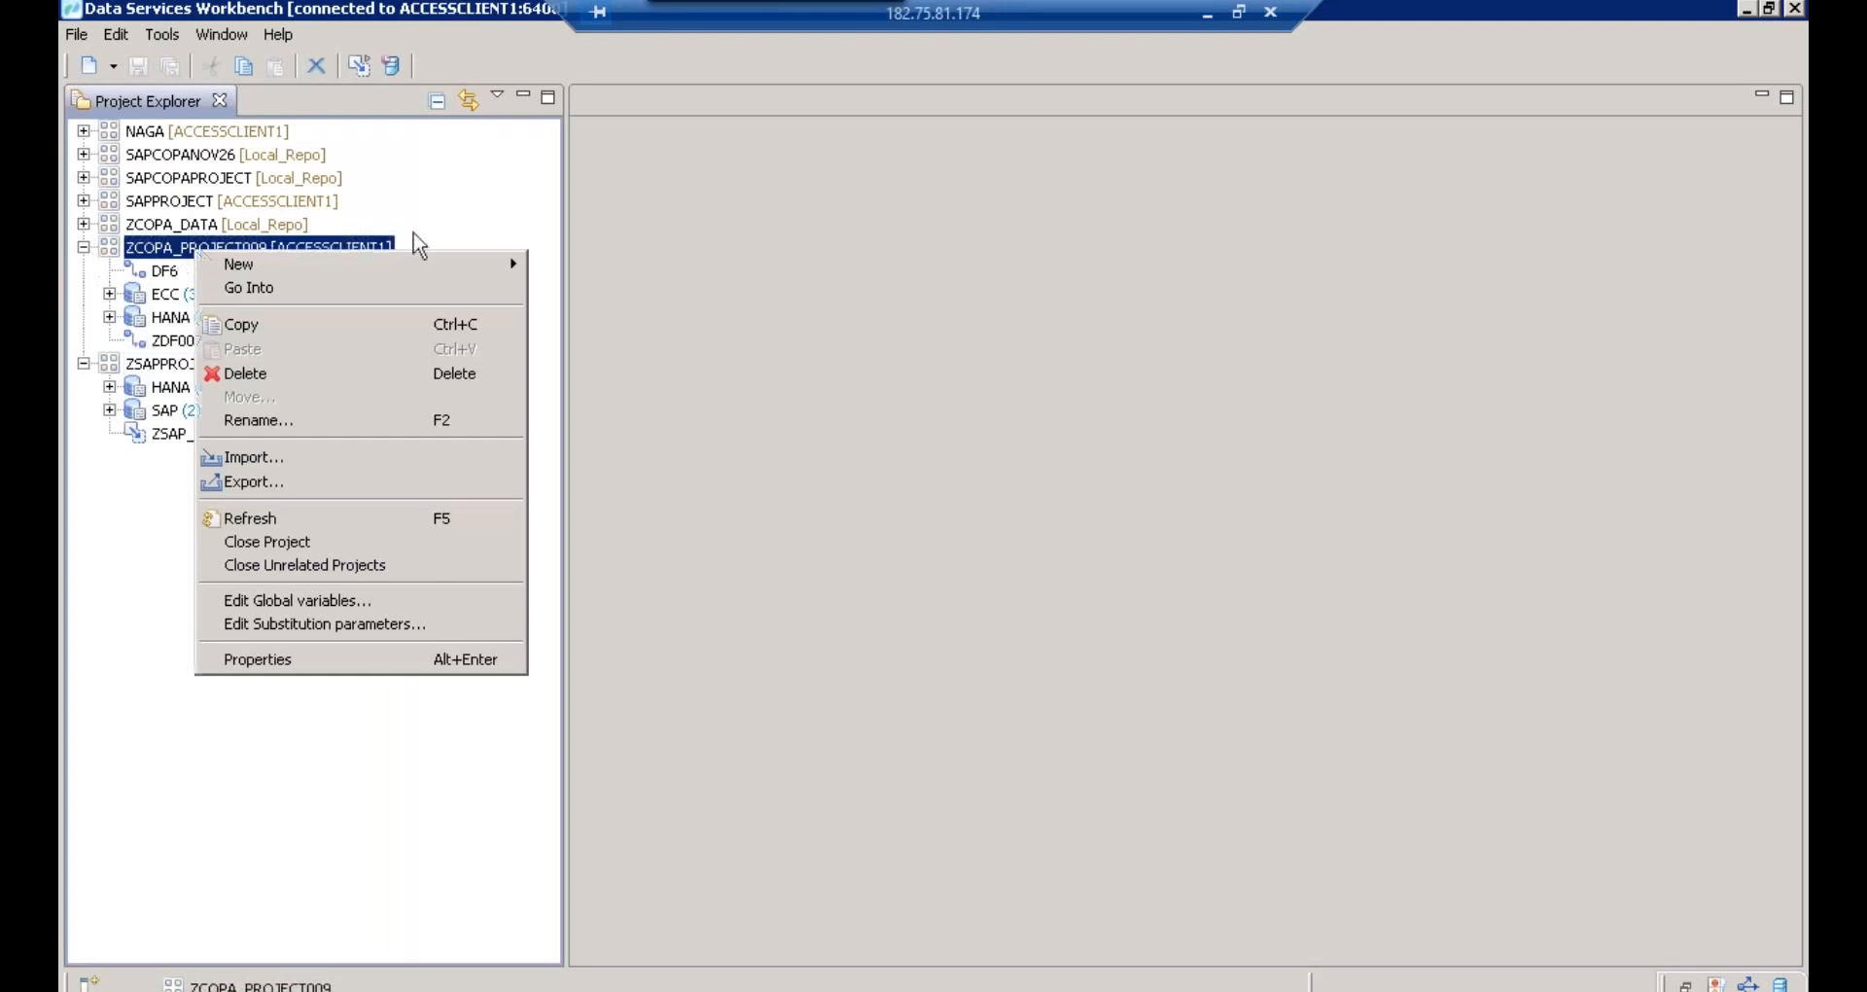
pyautogui.moveTo(481, 263)
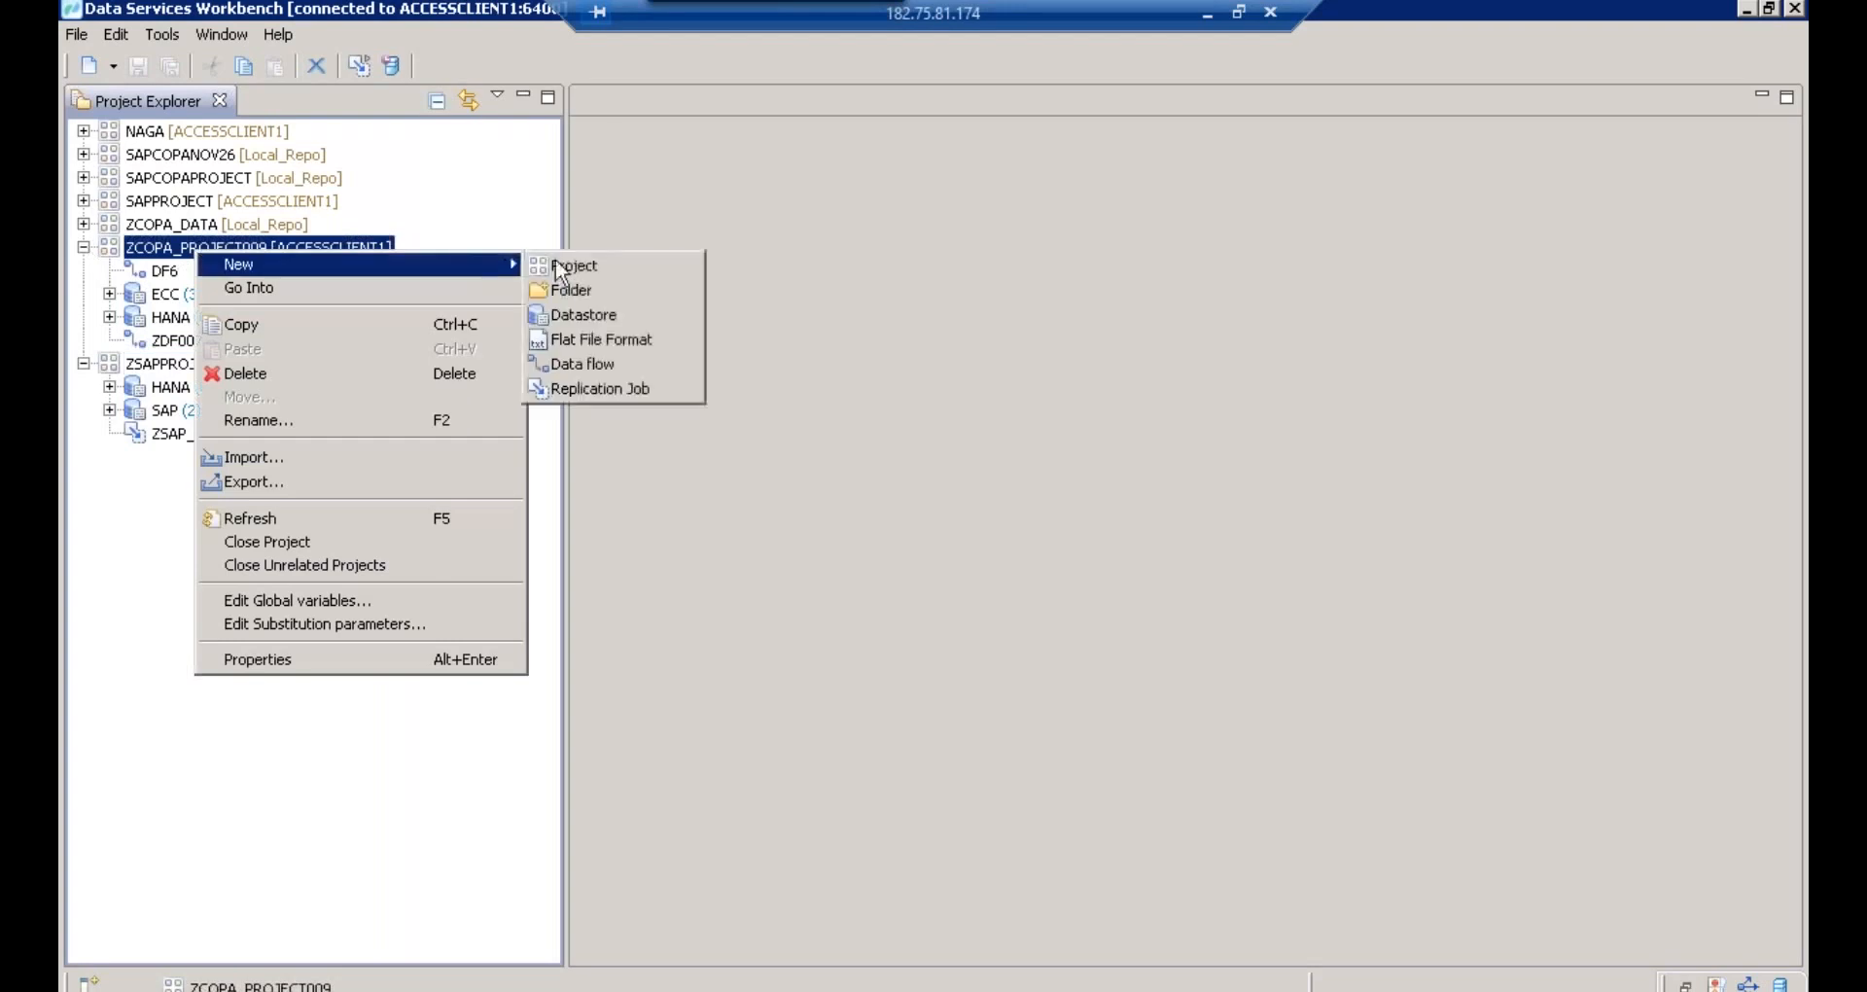
pyautogui.click(588, 318)
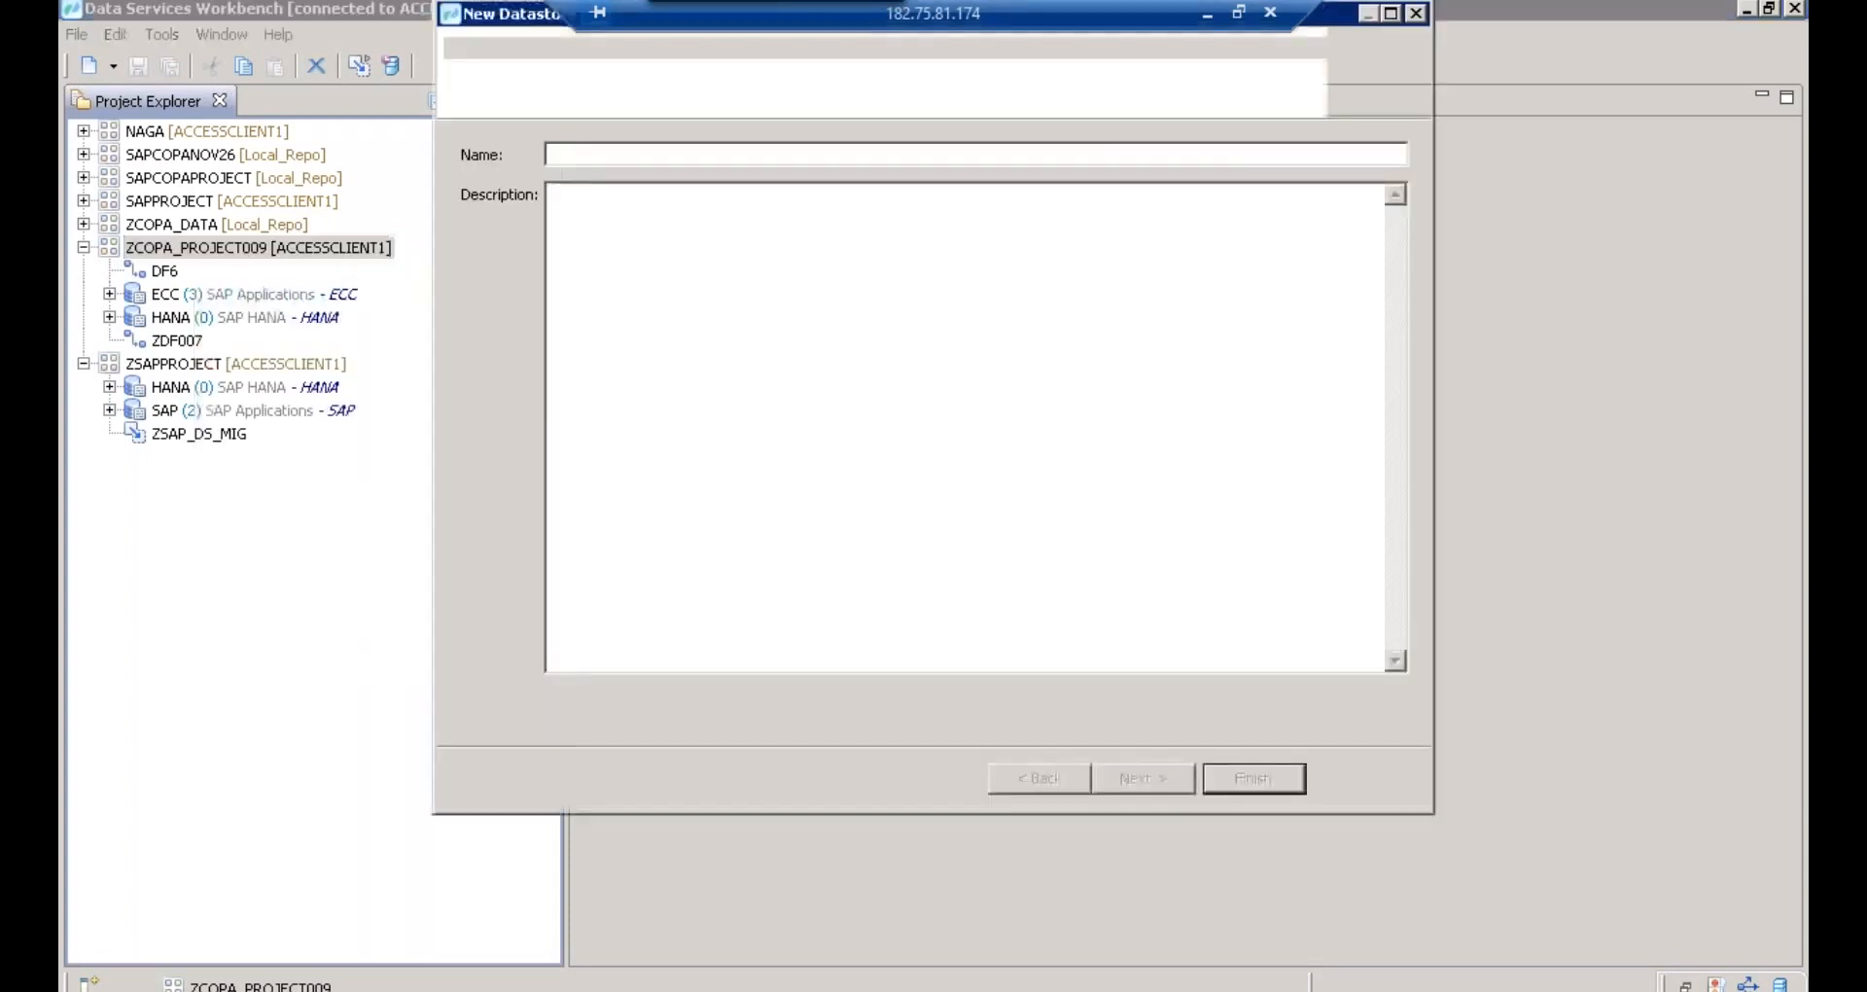
pyautogui.moveTo(433, 808); pyautogui.dragTo(721, 654)
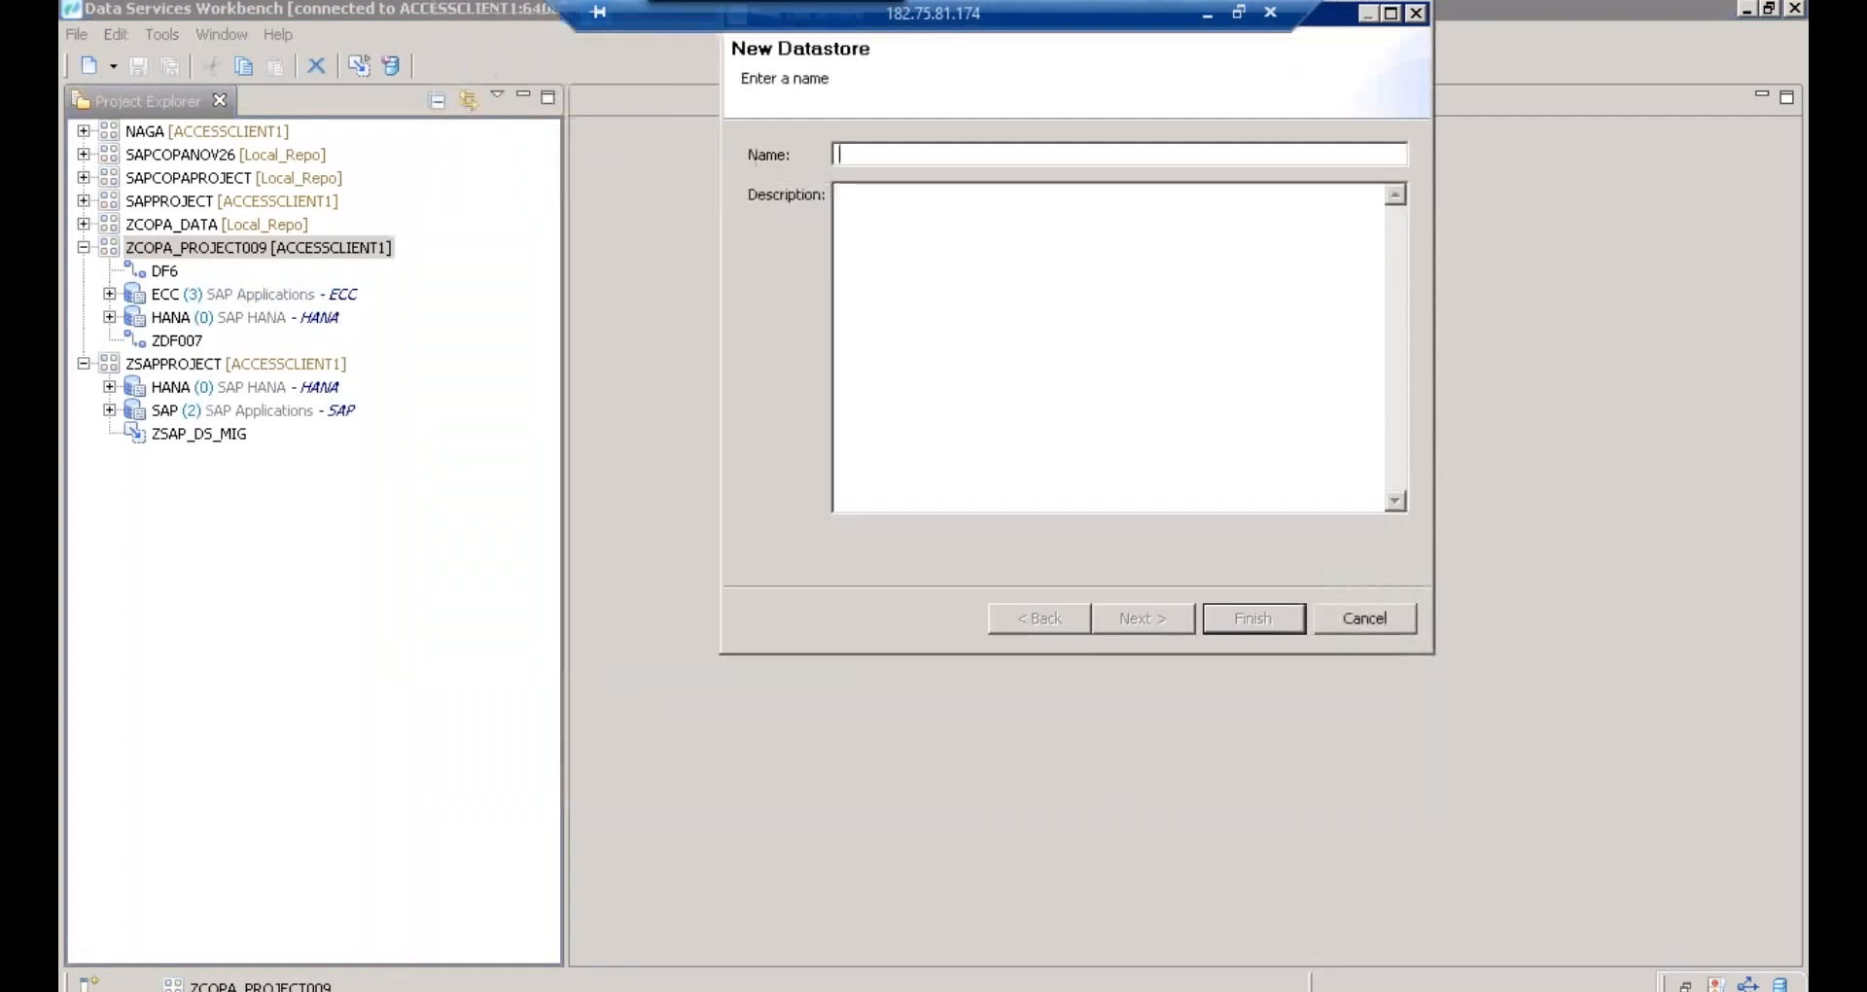
pyautogui.moveTo(1339, 25); pyautogui.dragTo(967, 245)
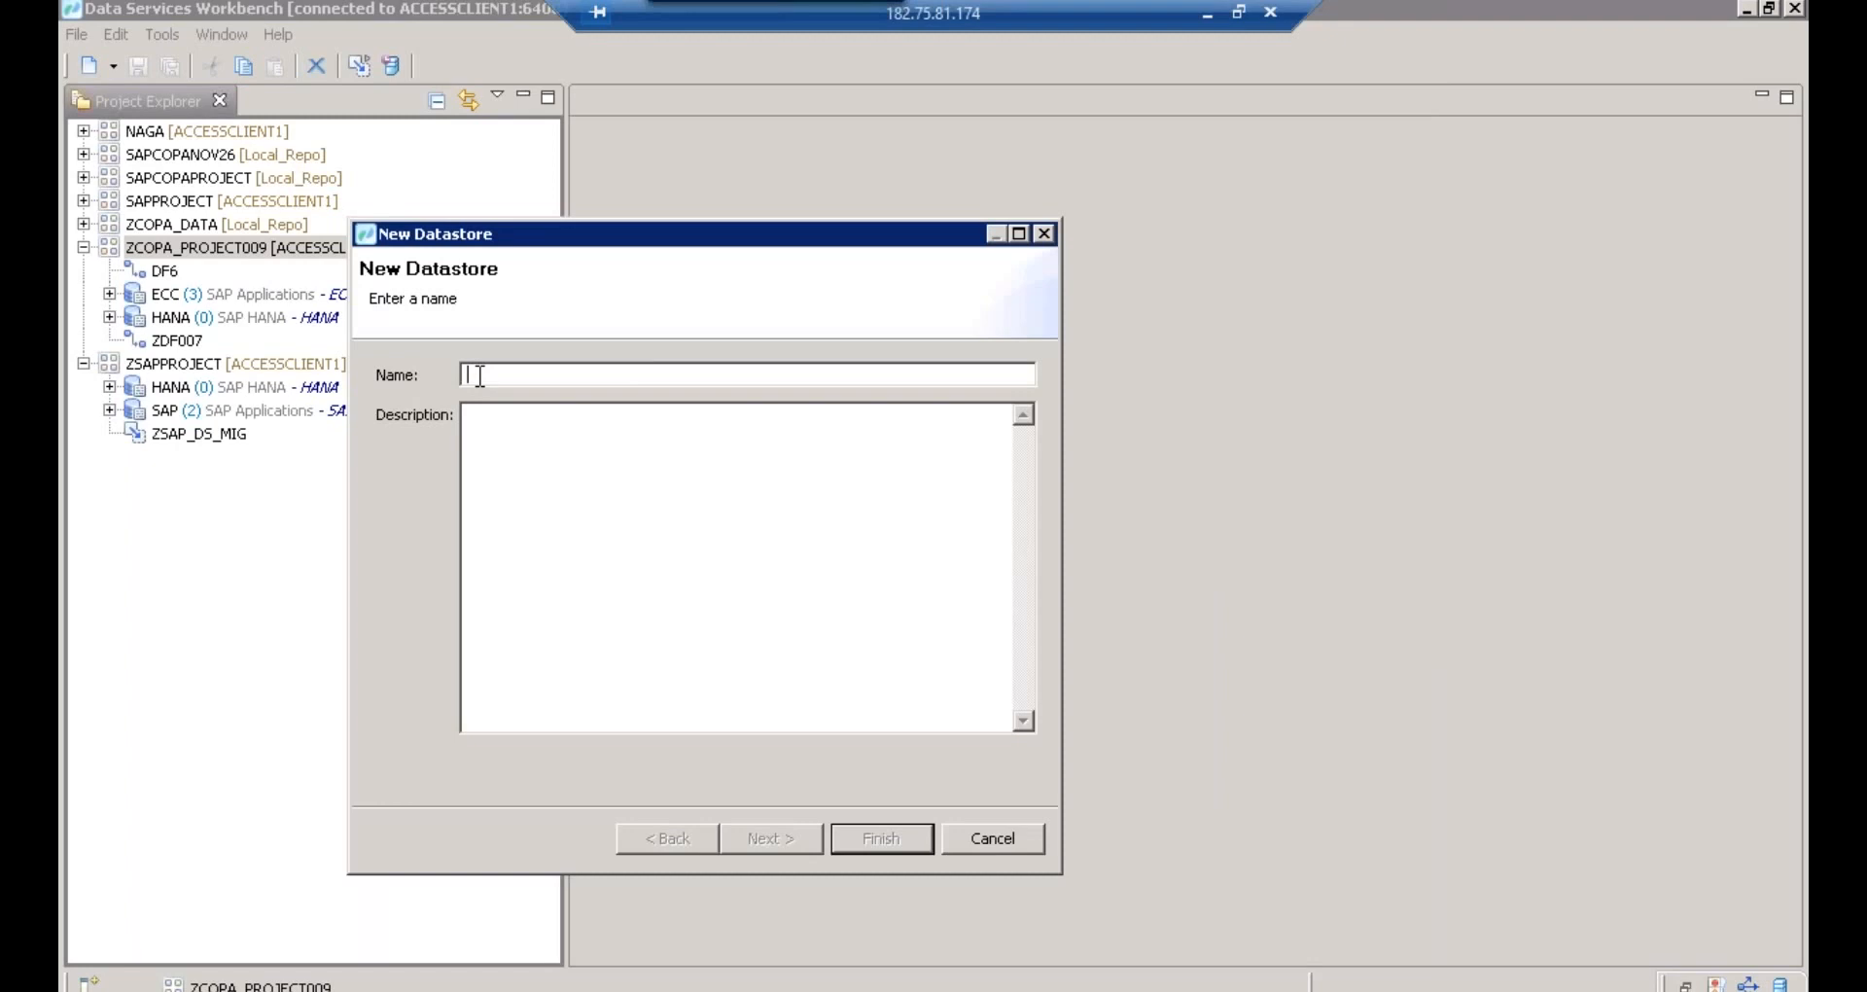
# - Name the datastore MSSQL, copy the name into the description, and proceed to the configuration parameters
pyautogui.write('hana')
pyautogui.press('BackSpace')
pyautogui.press('BackSpace')
pyautogui.press('BackSpace')
pyautogui.press('BackSpace')
pyautogui.write('MSSQL')
pyautogui.click(561, 485)
pyautogui.moveTo(512, 375); pyautogui.dragTo(427, 375)
pyautogui.hotkey('ctrl', 'c')
pyautogui.click(474, 413)
pyautogui.hotkey('ctrl', 'v')
pyautogui.click(782, 842)
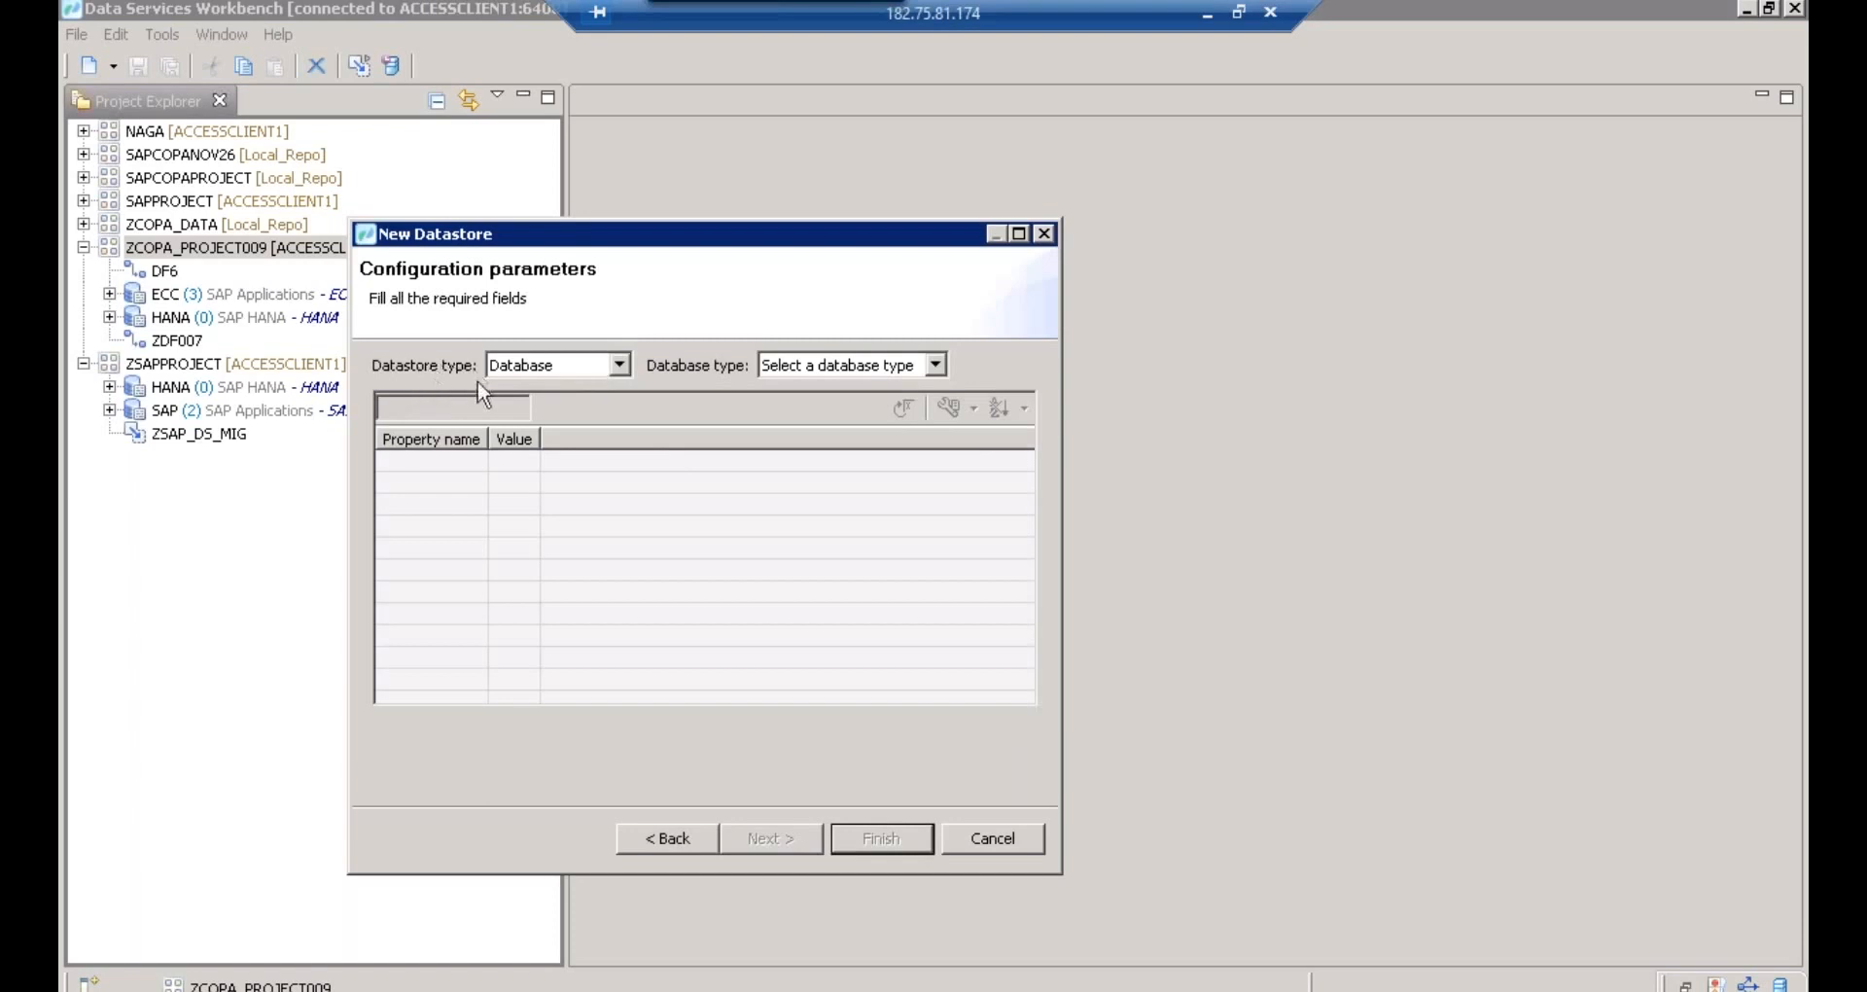
# - Set the datastore type to Database and the database type to Microsoft SQL Server, and enlarge the dialog
pyautogui.click(564, 369)
pyautogui.click(548, 391)
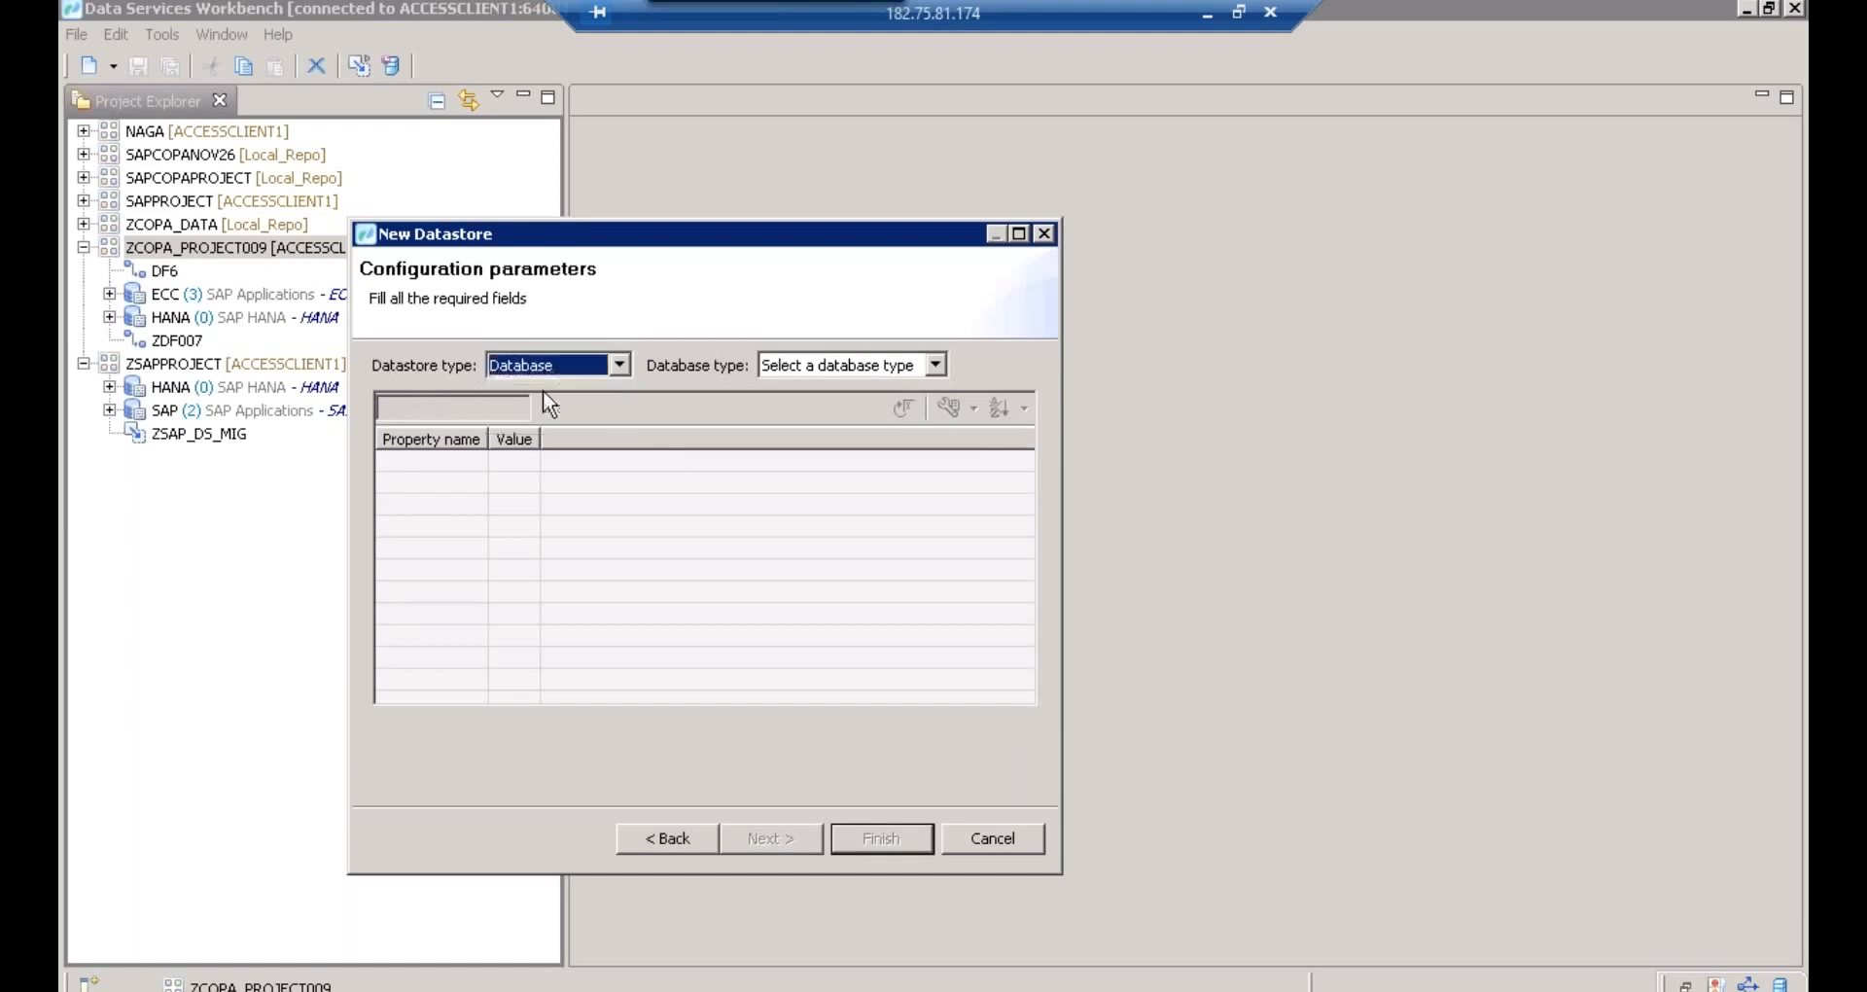
pyautogui.click(826, 365)
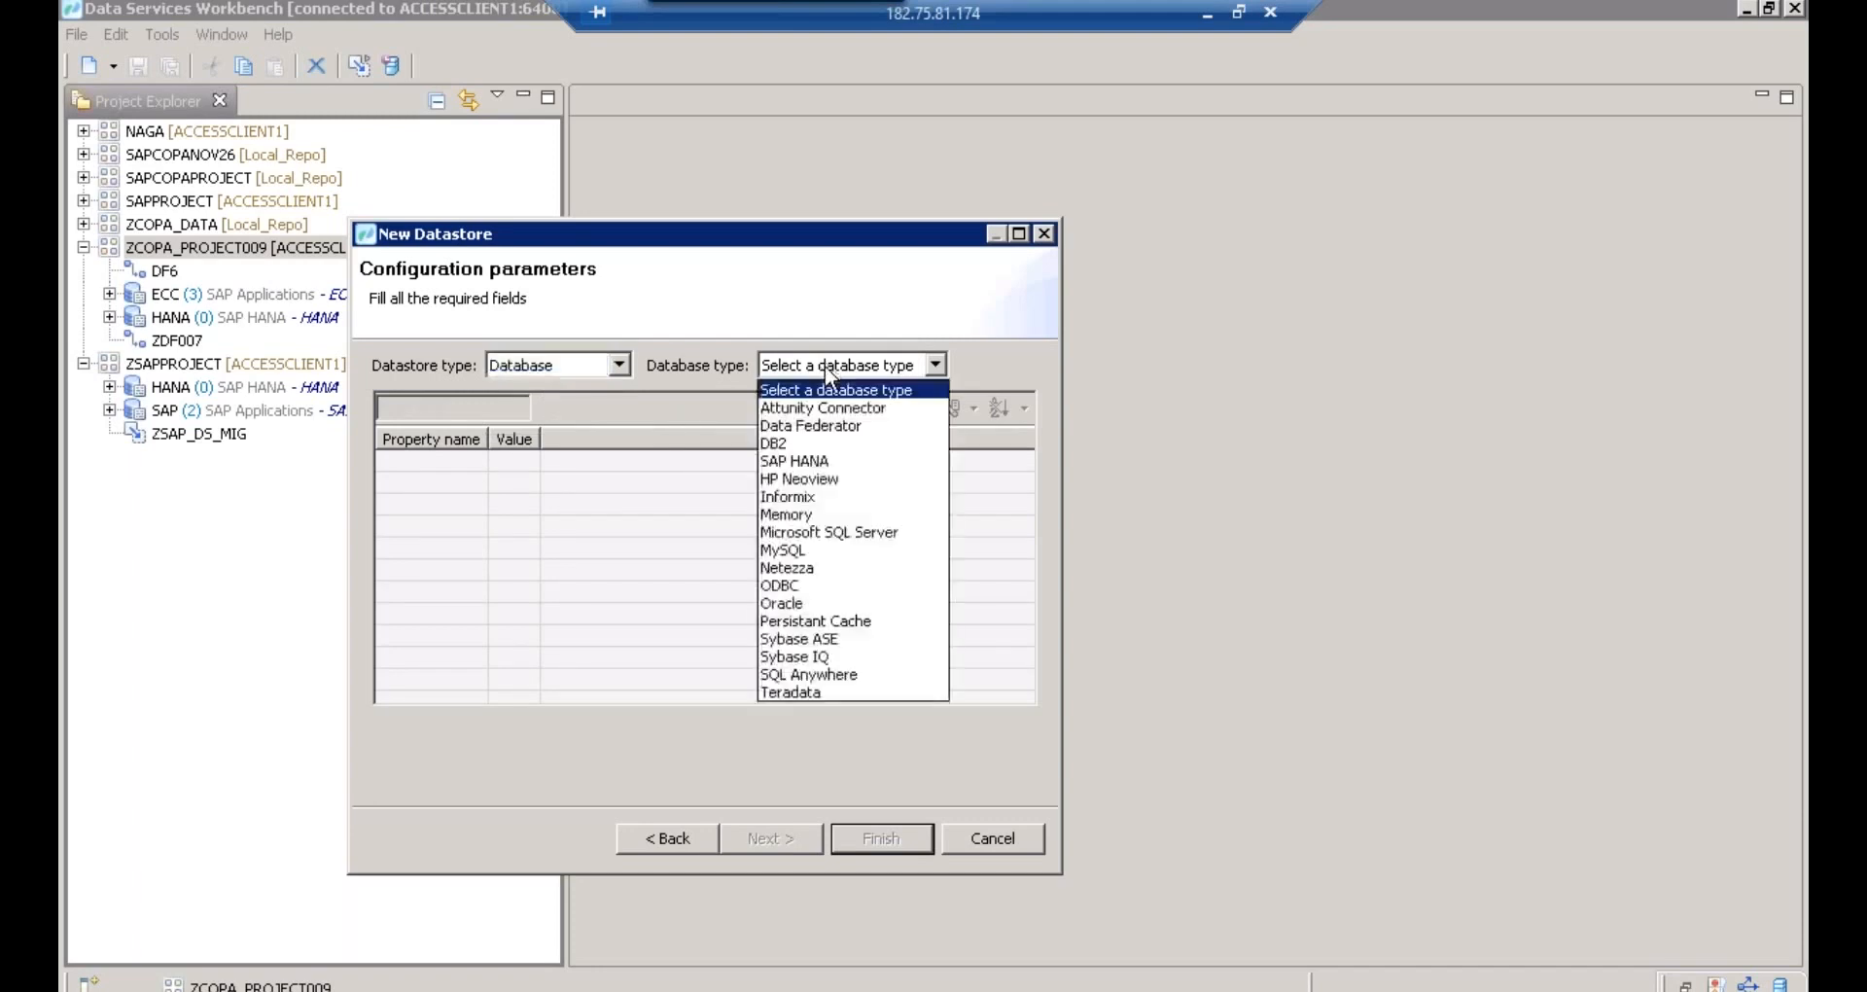
pyautogui.click(822, 541)
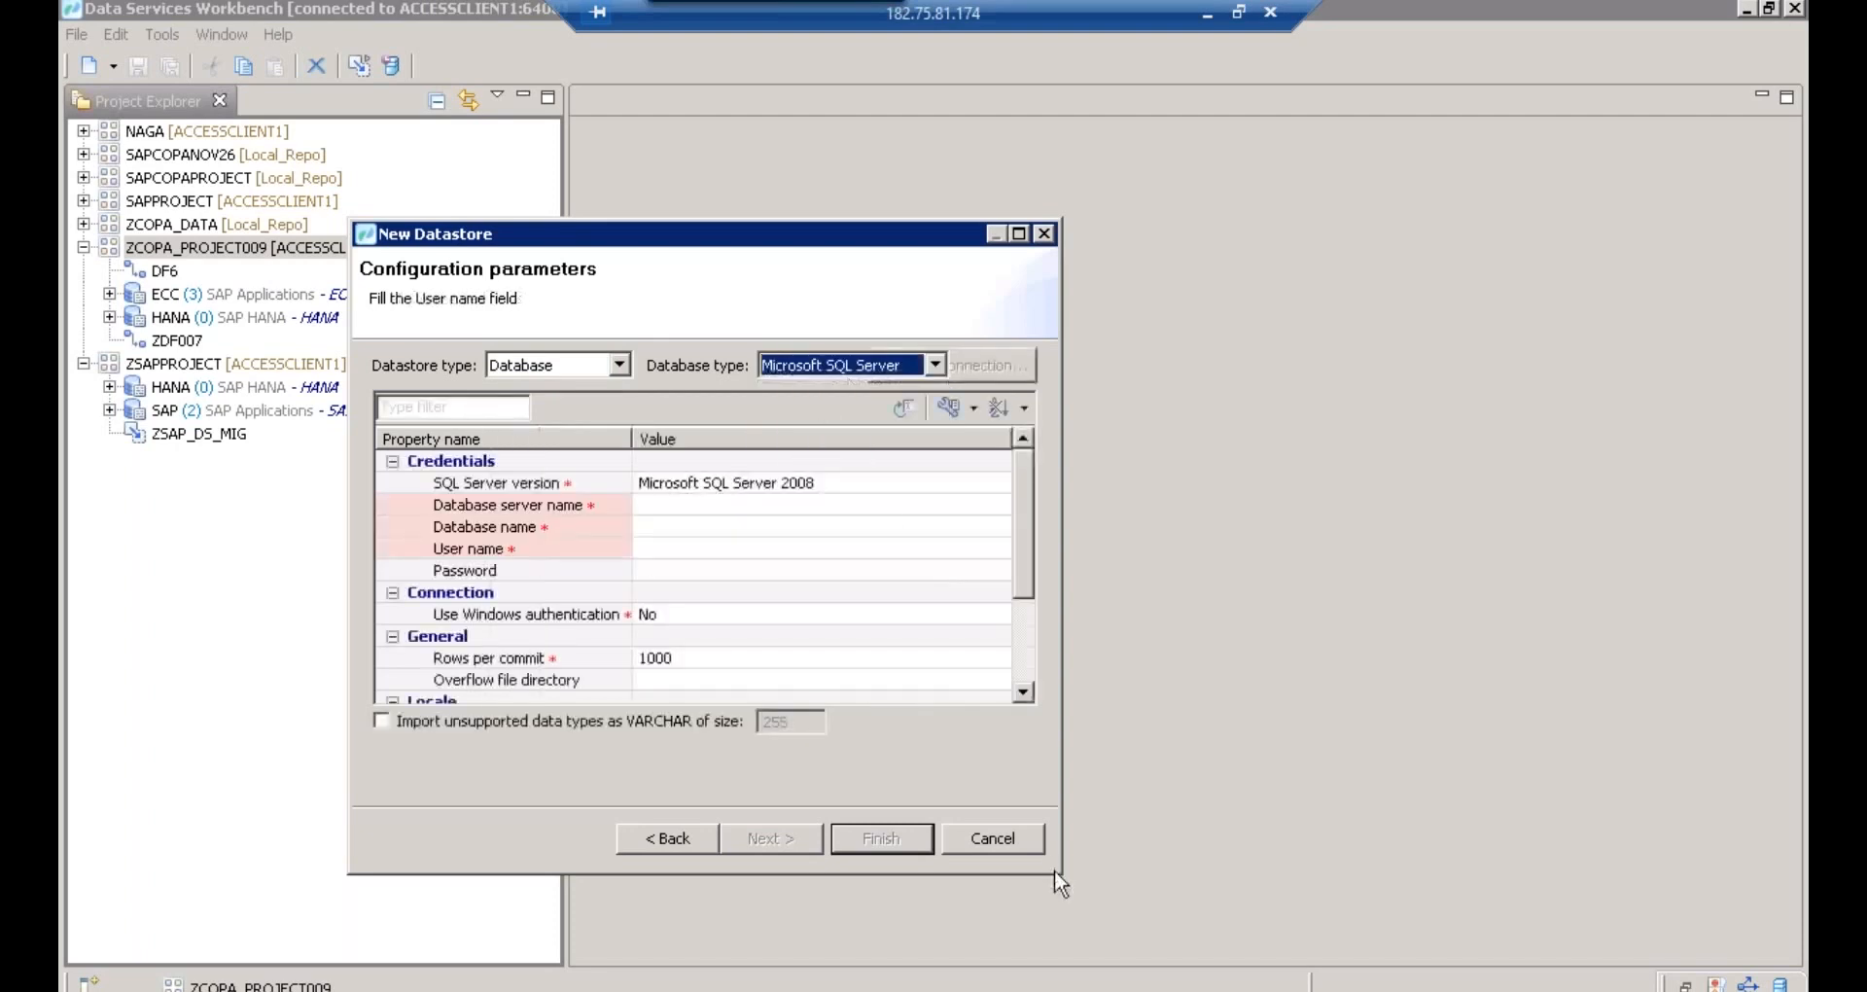
pyautogui.moveTo(1056, 871); pyautogui.dragTo(1144, 920)
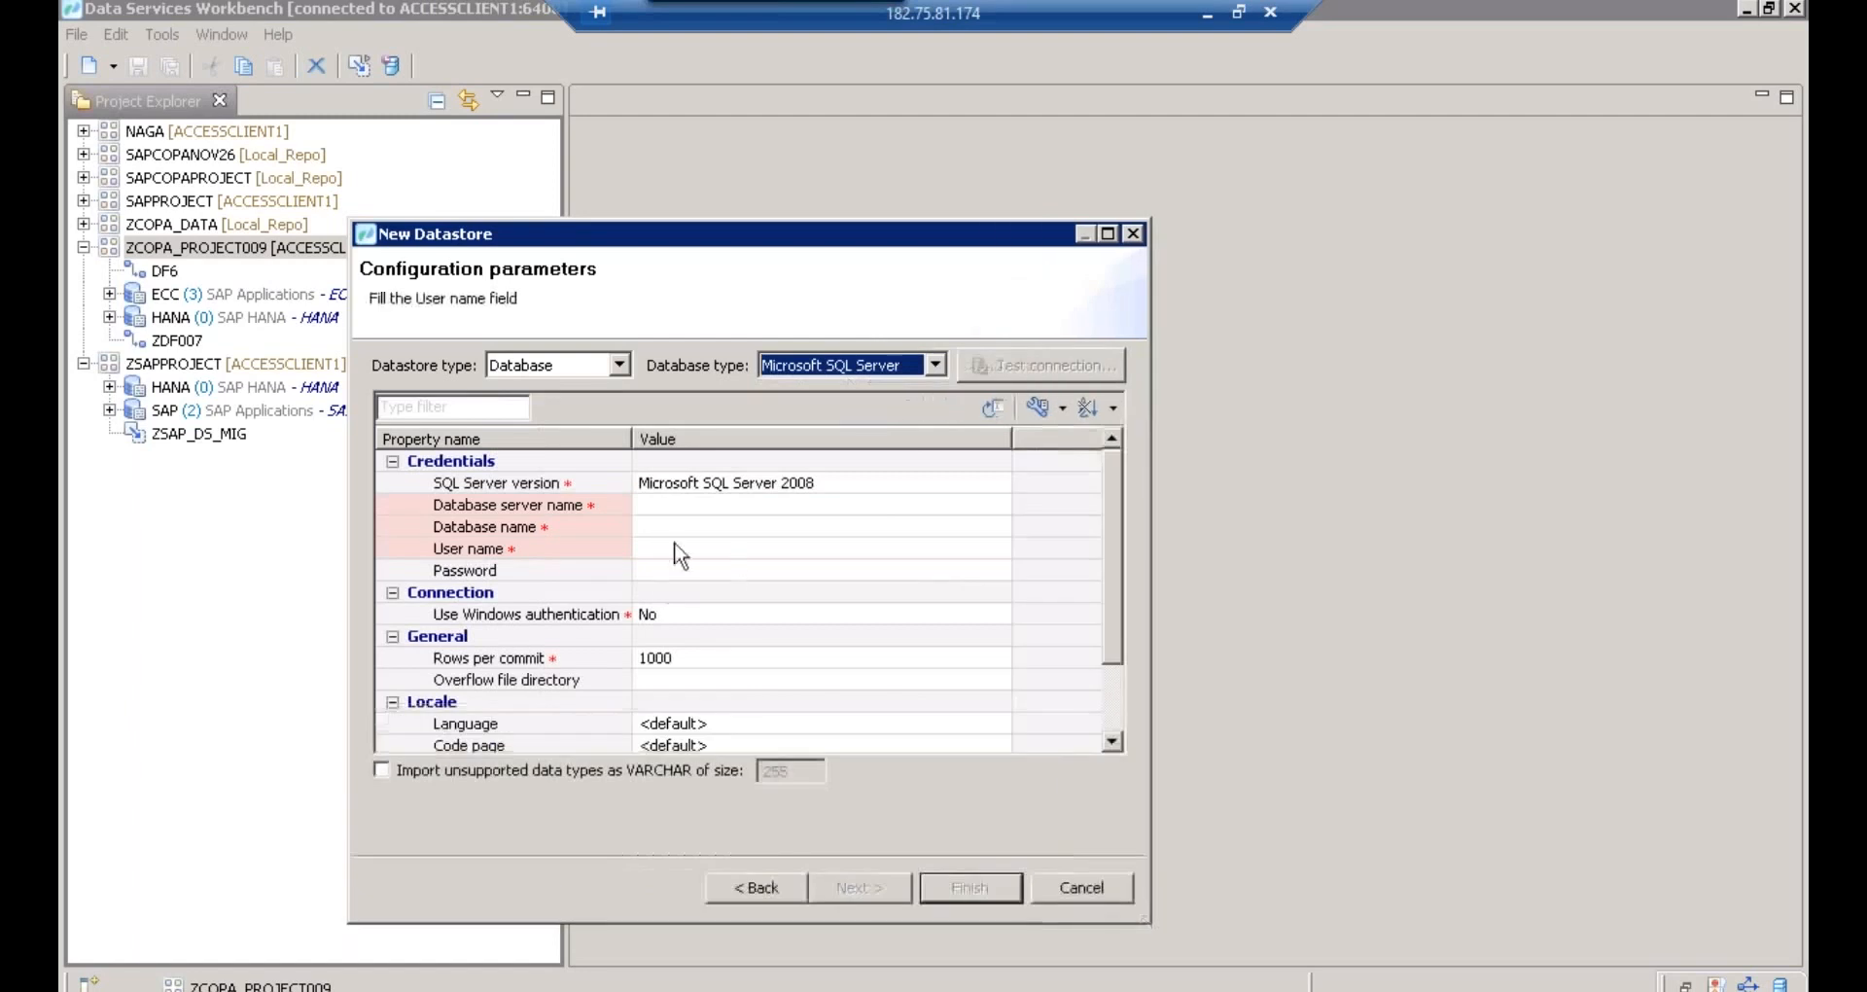
# - Switch to SAP HANA Studio and log on to the EDB hana studio system by entering the database user's password
pyautogui.click(657, 507)
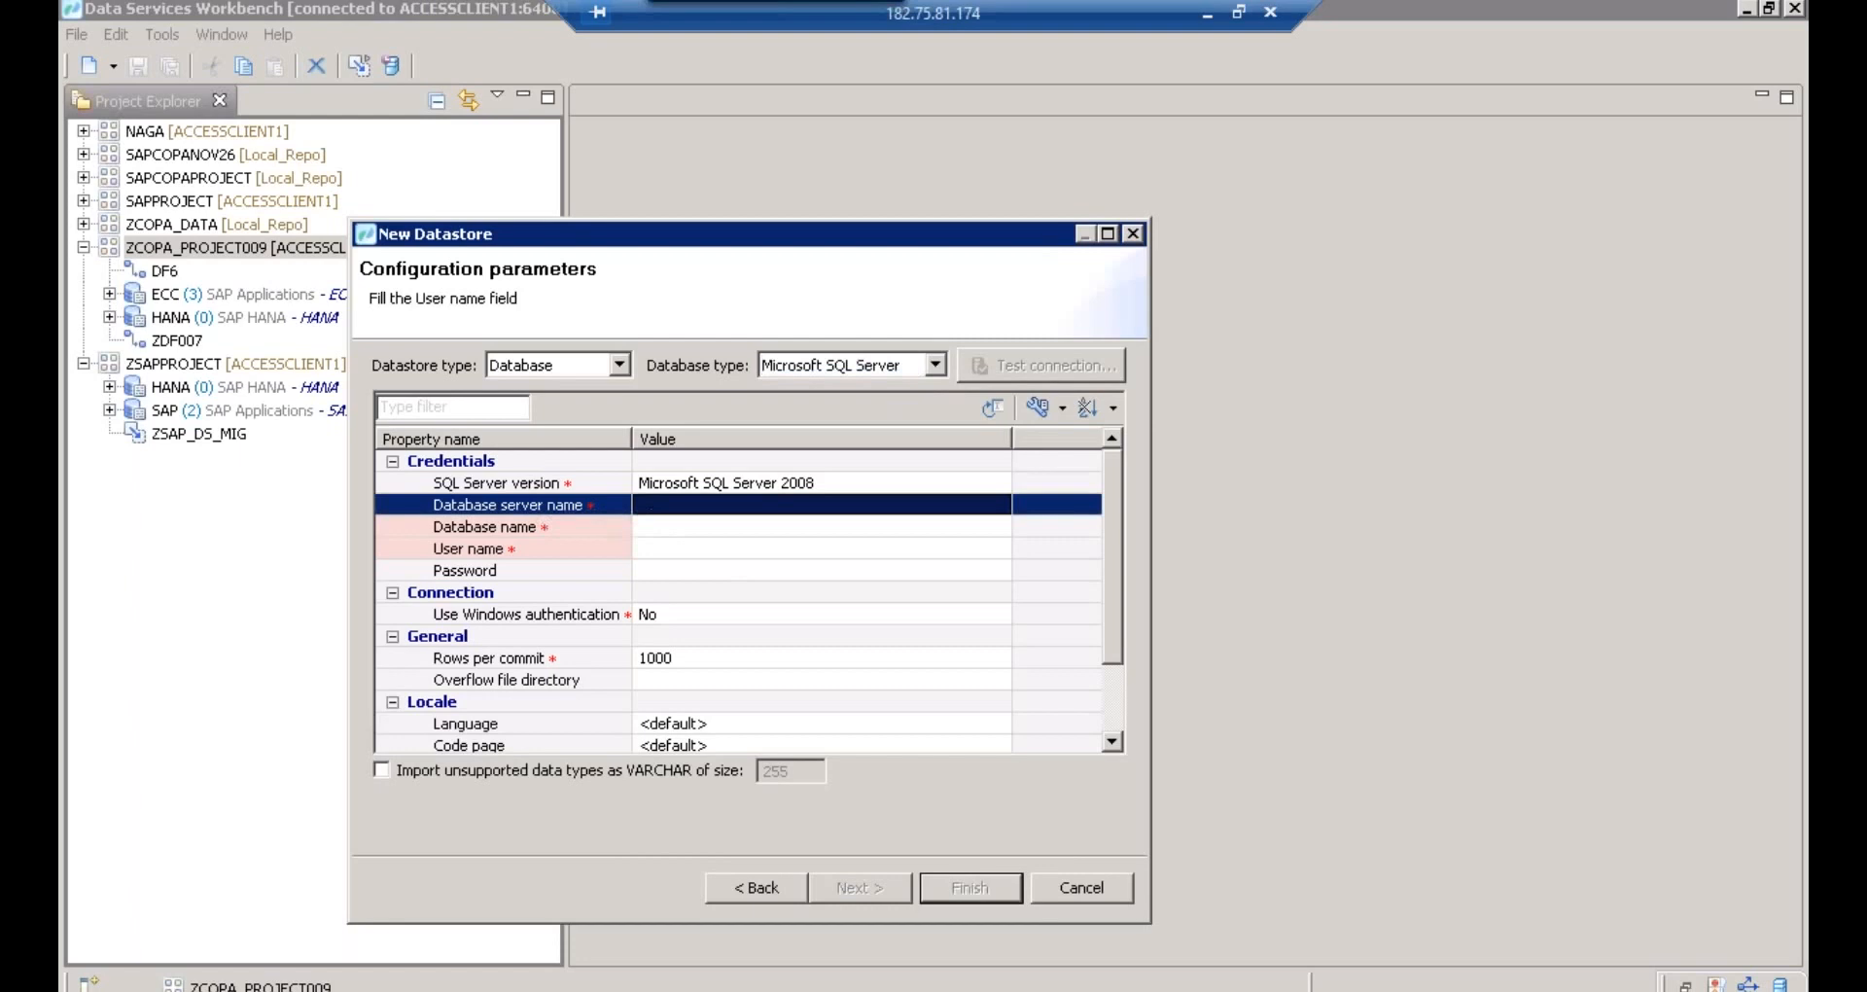
pyautogui.click(101, 990)
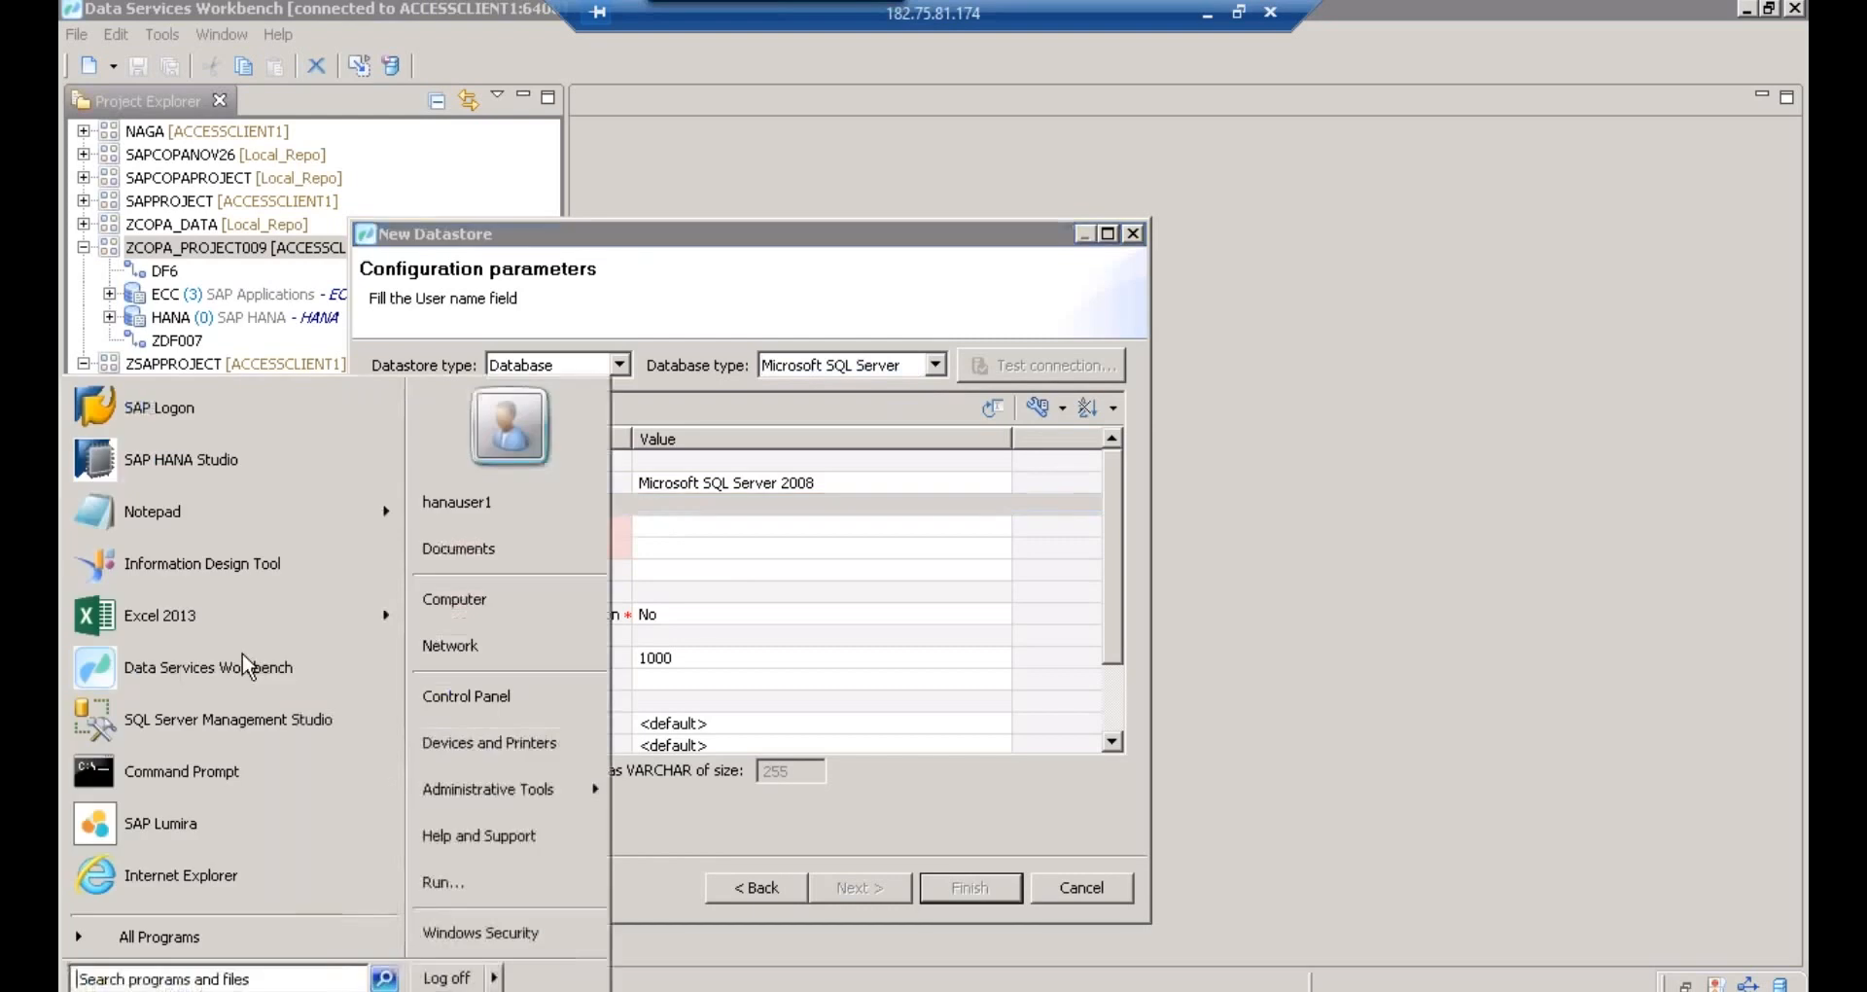
pyautogui.click(204, 461)
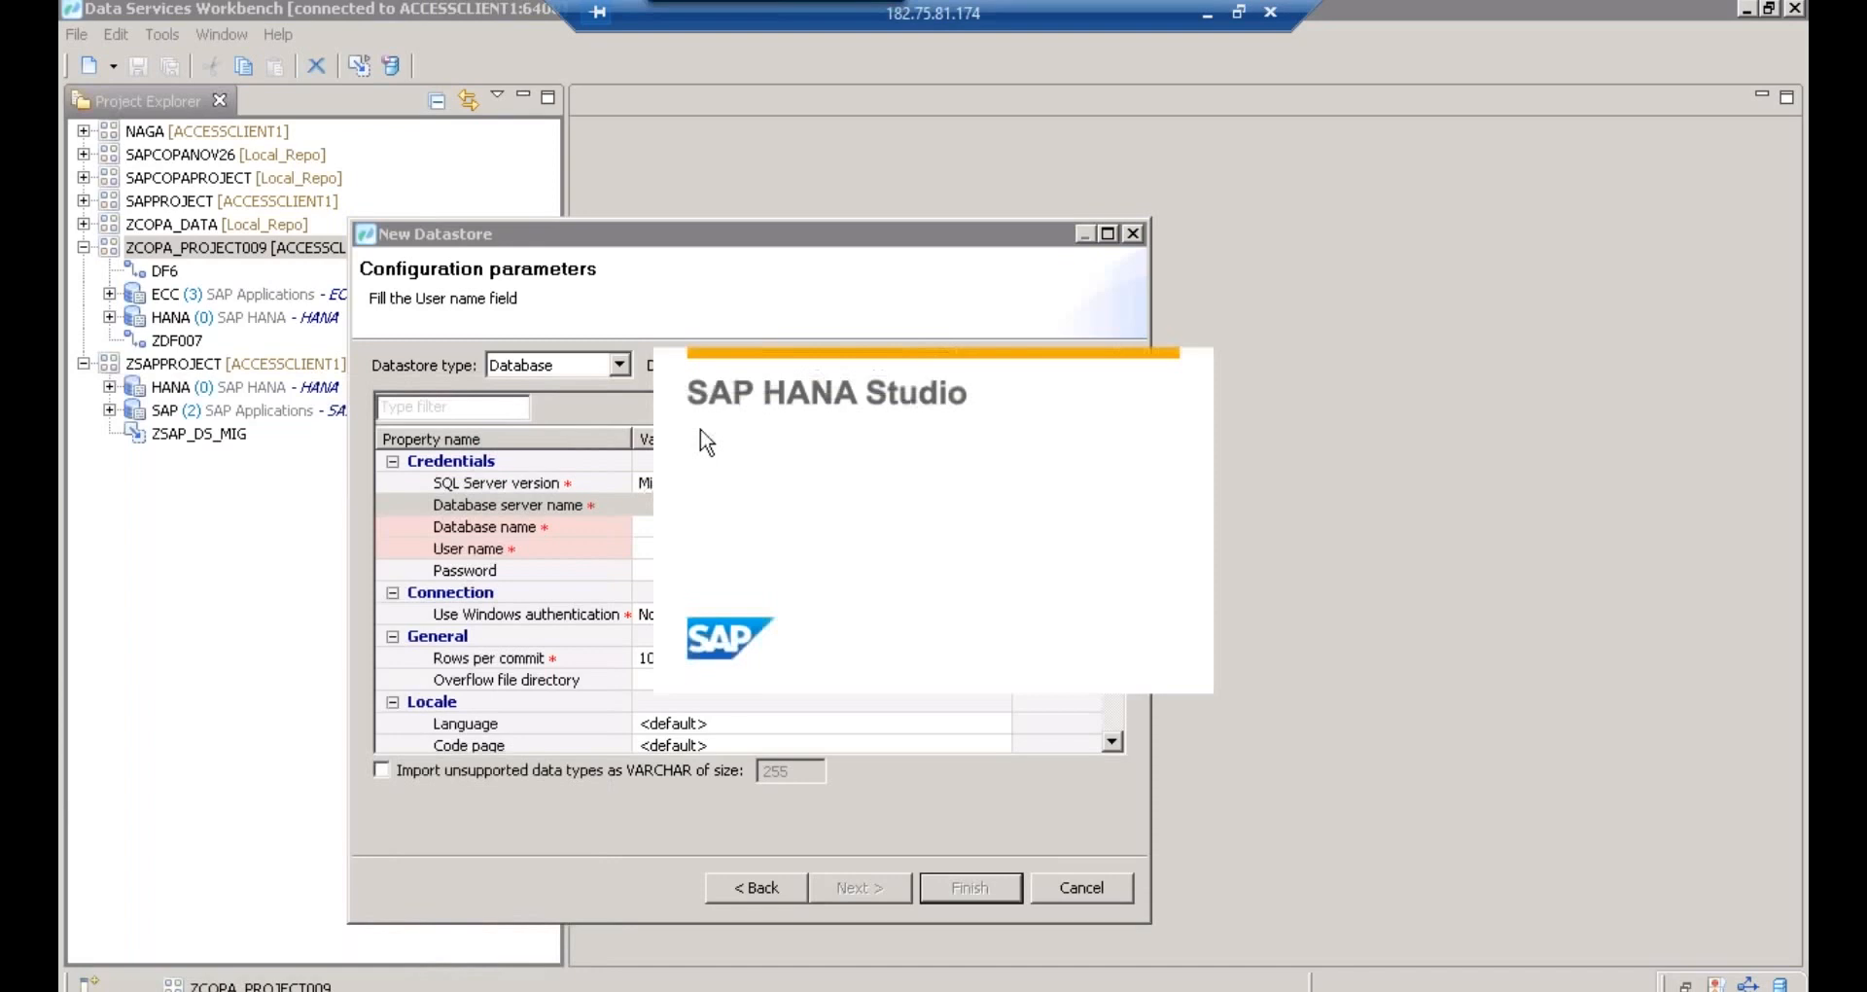
pyautogui.click(1184, 575)
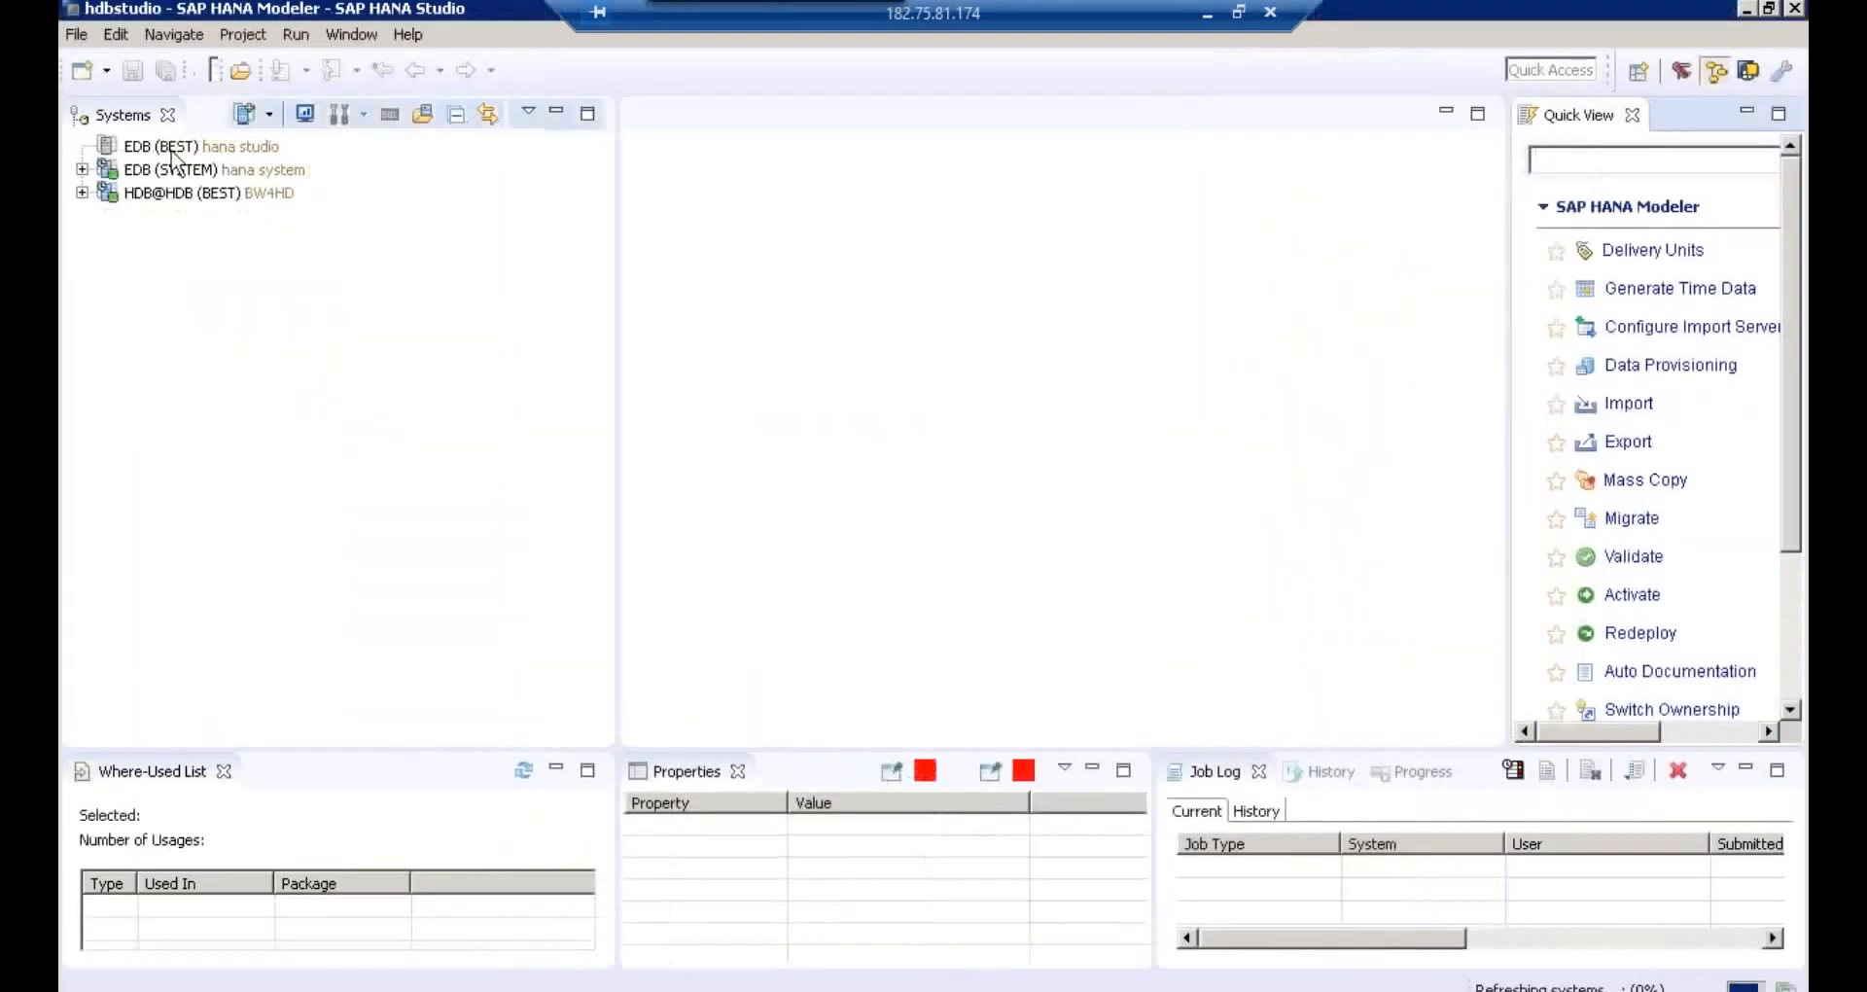
pyautogui.click(173, 151)
pyautogui.rightClick(172, 147)
pyautogui.click(240, 205)
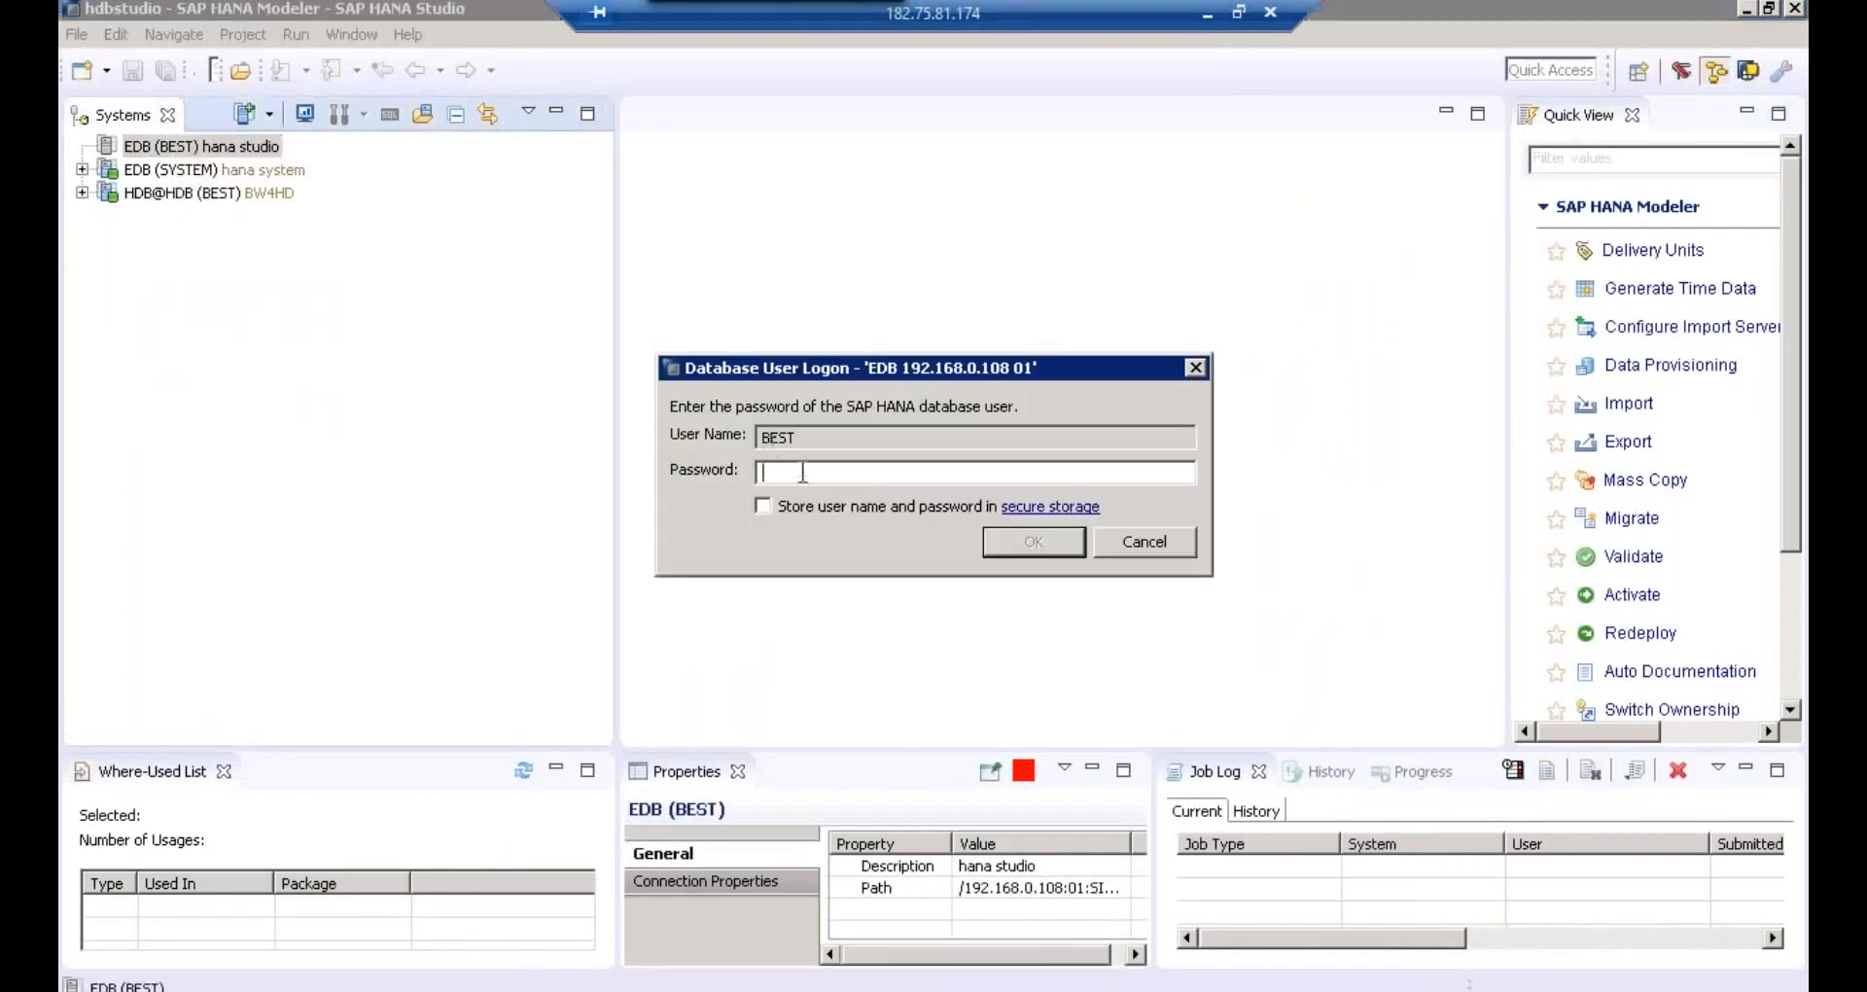
pyautogui.write('•••••••••••')
pyautogui.press('Return')
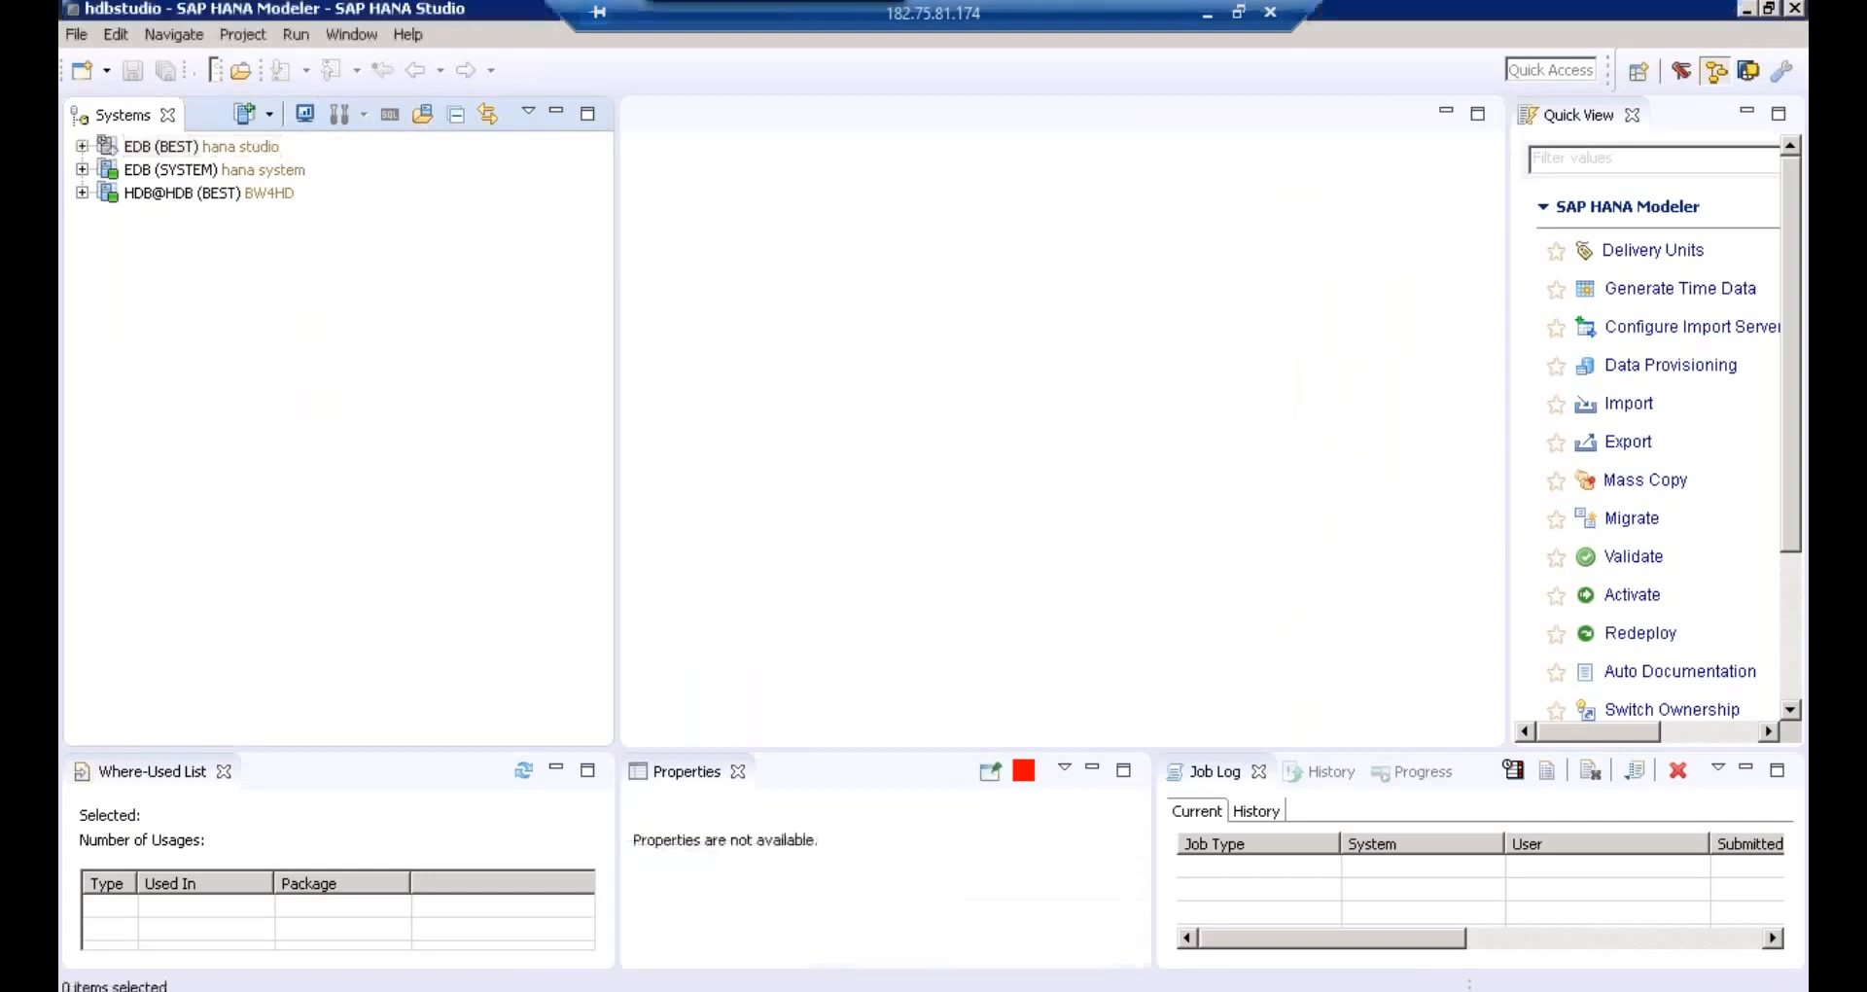
# - Examine the host address in the EDB hana studio system's additional logon properties, then close them without changes
pyautogui.click(141, 148)
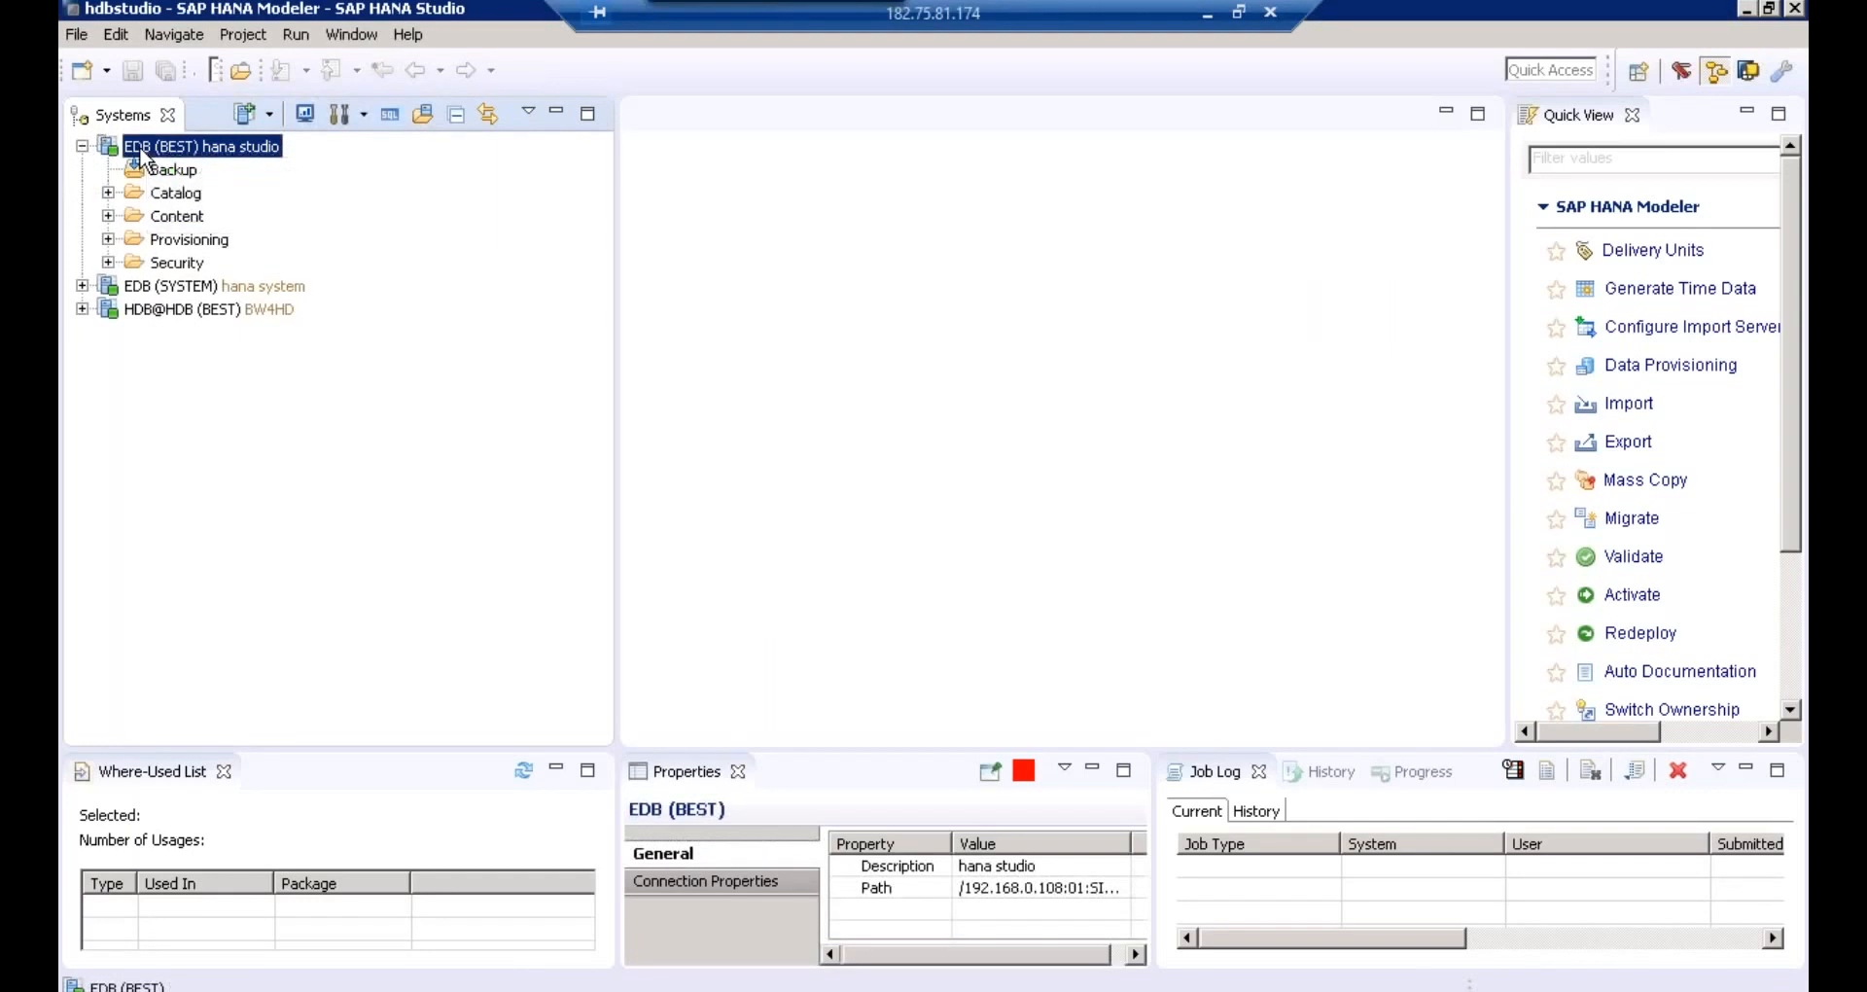
pyautogui.rightClick(142, 156)
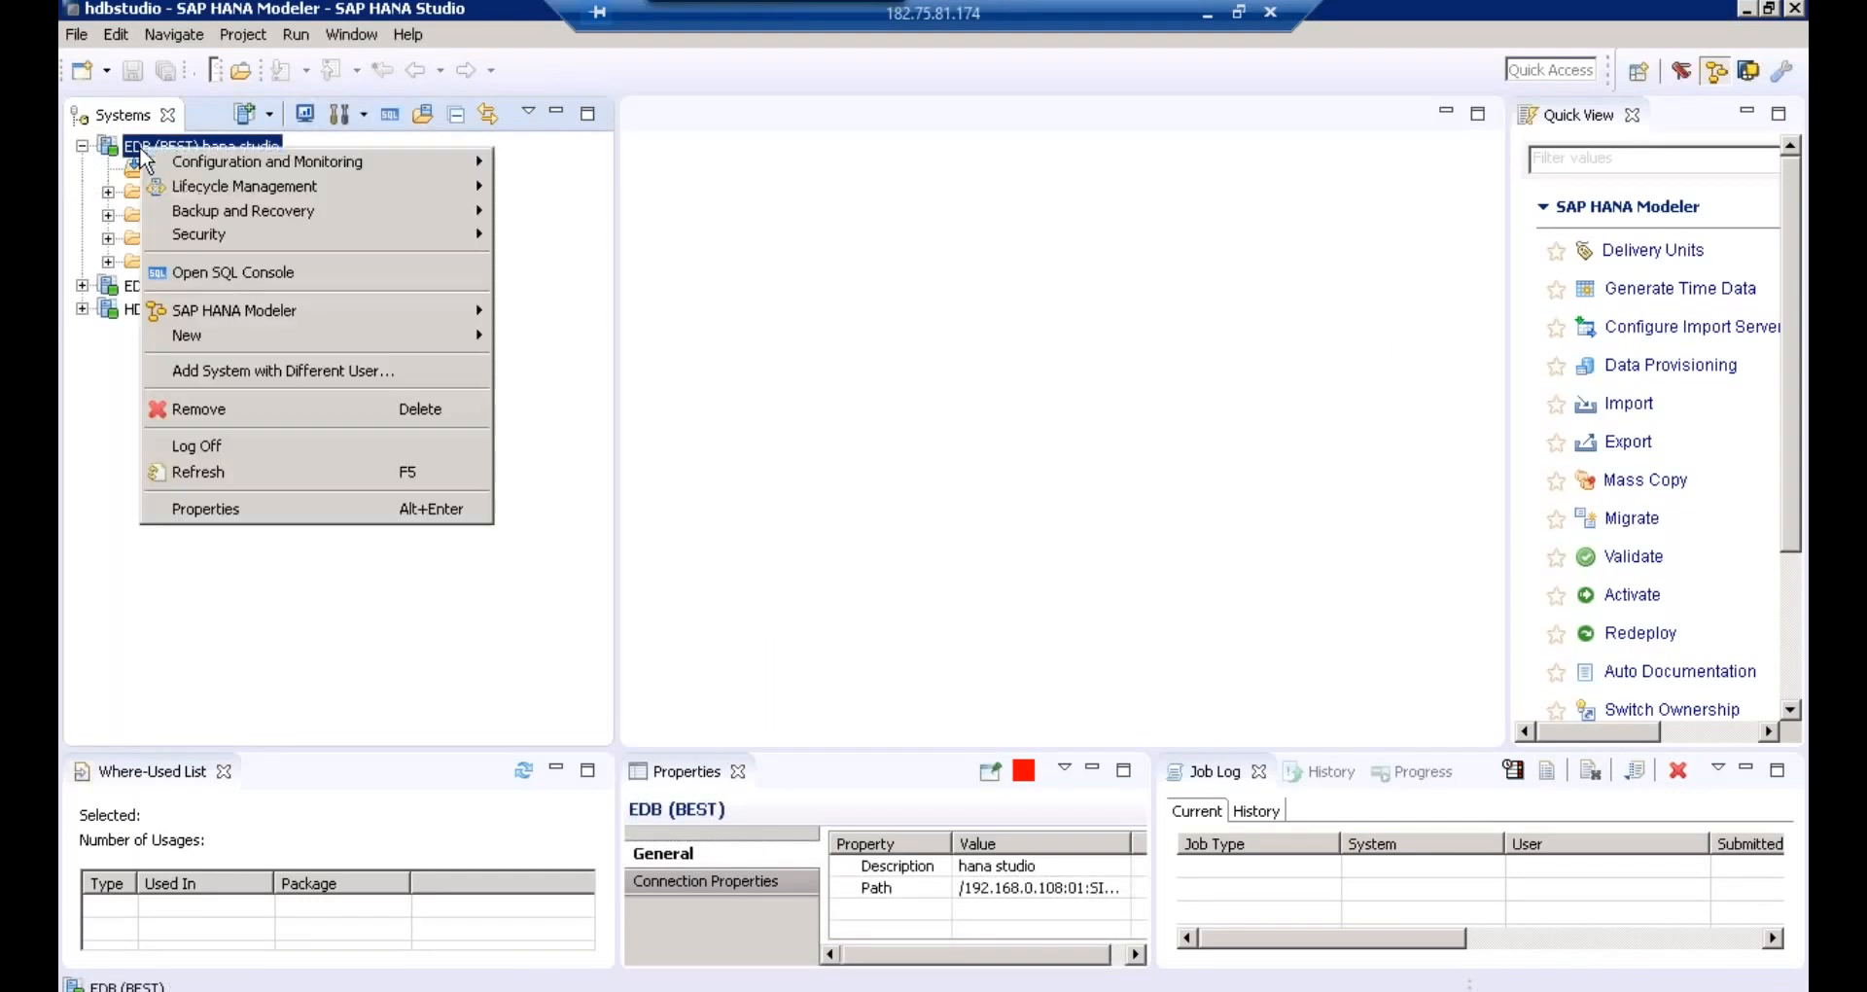
pyautogui.click(237, 512)
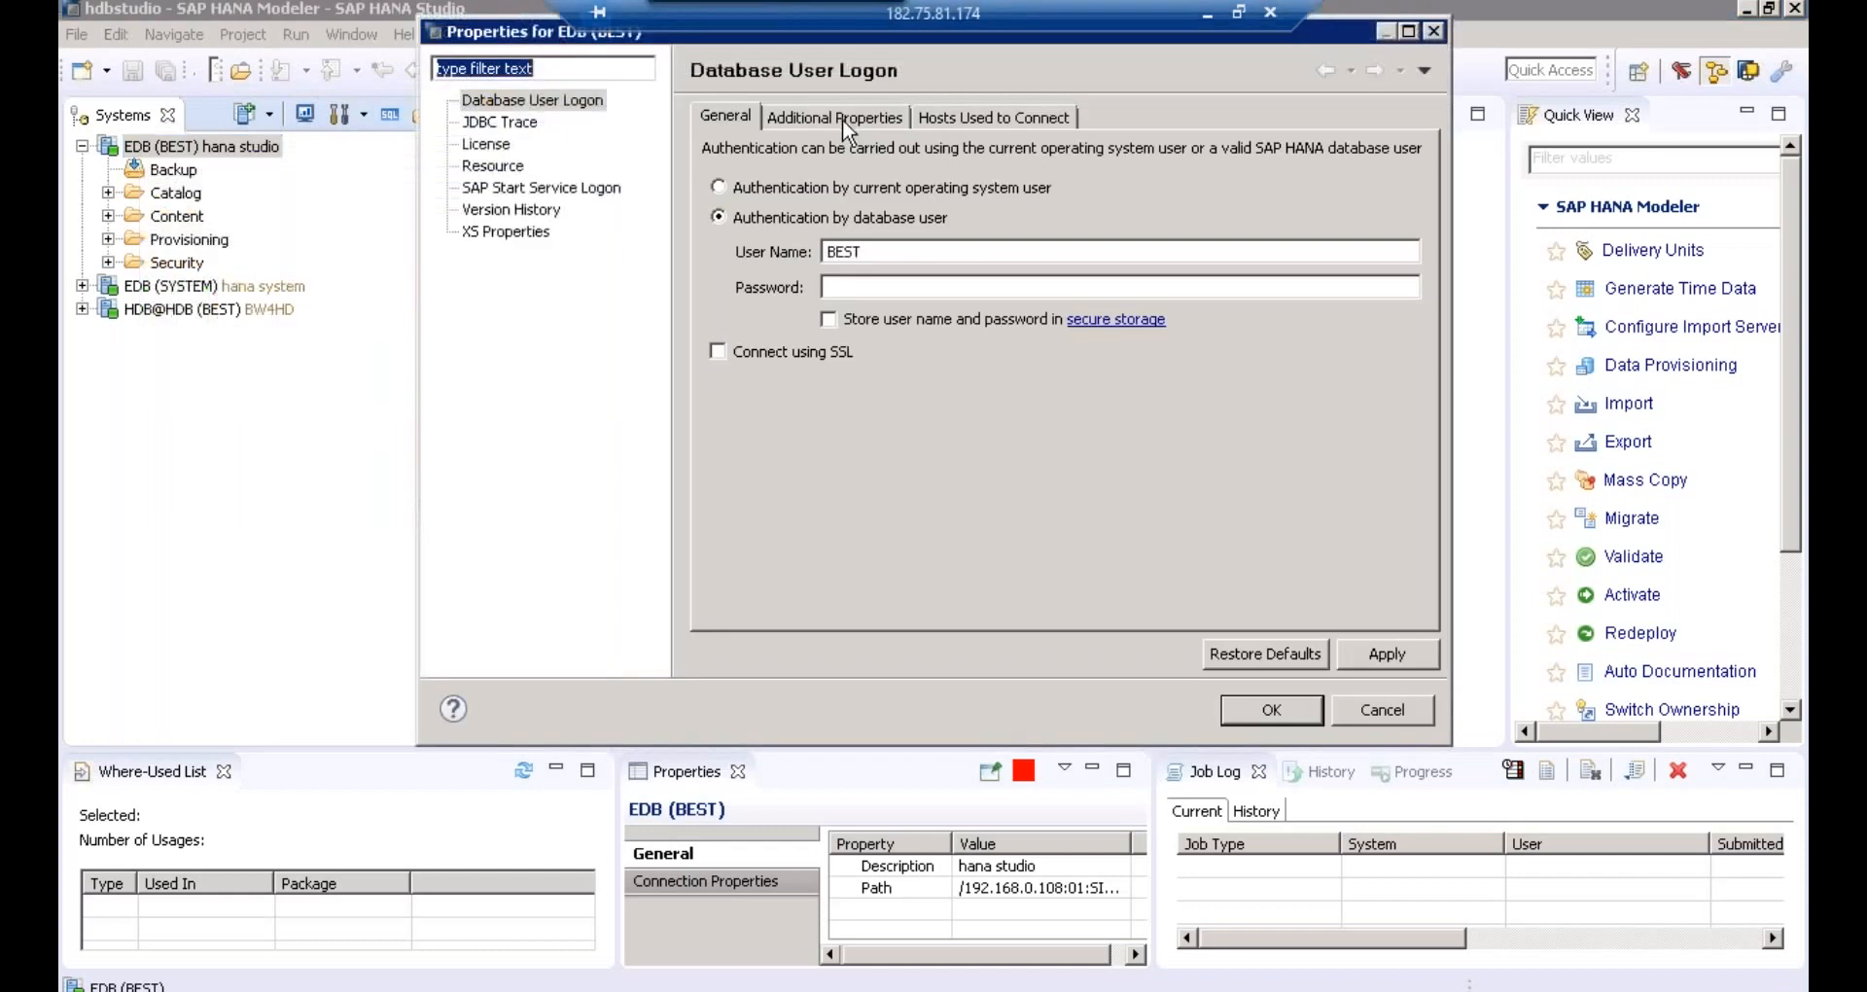
pyautogui.click(842, 117)
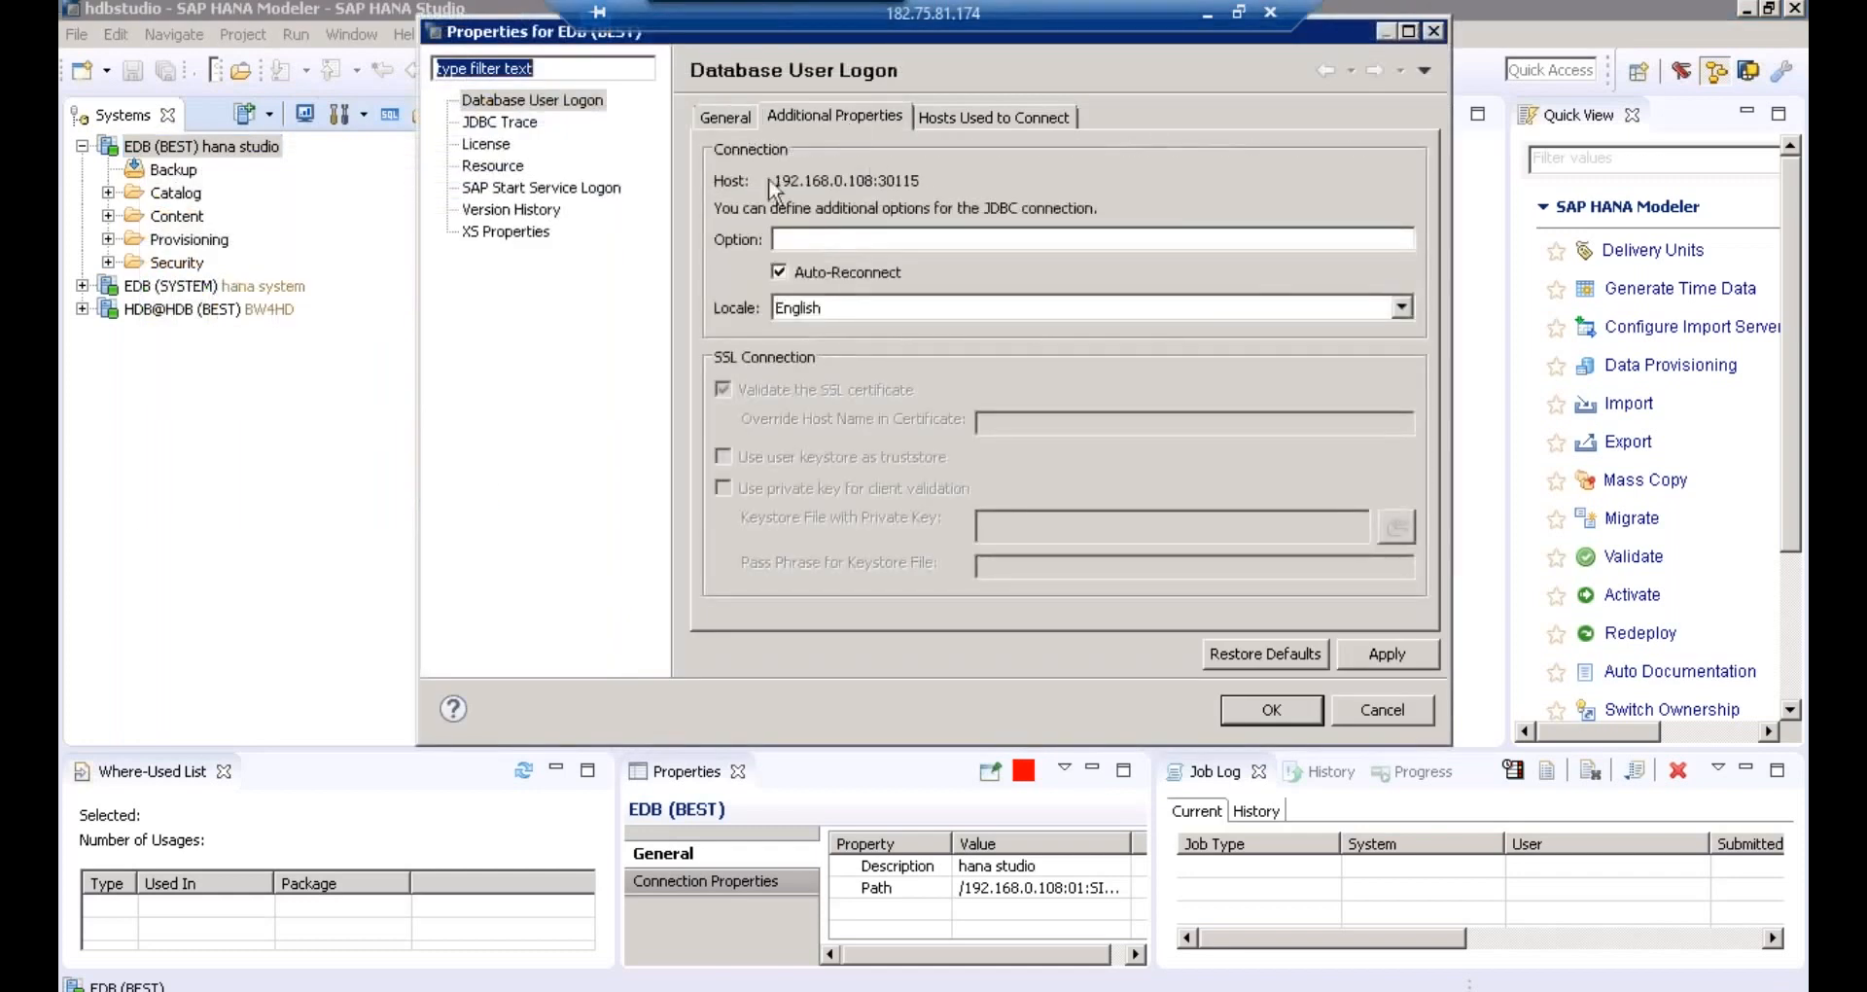
pyautogui.moveTo(775, 182); pyautogui.dragTo(831, 182)
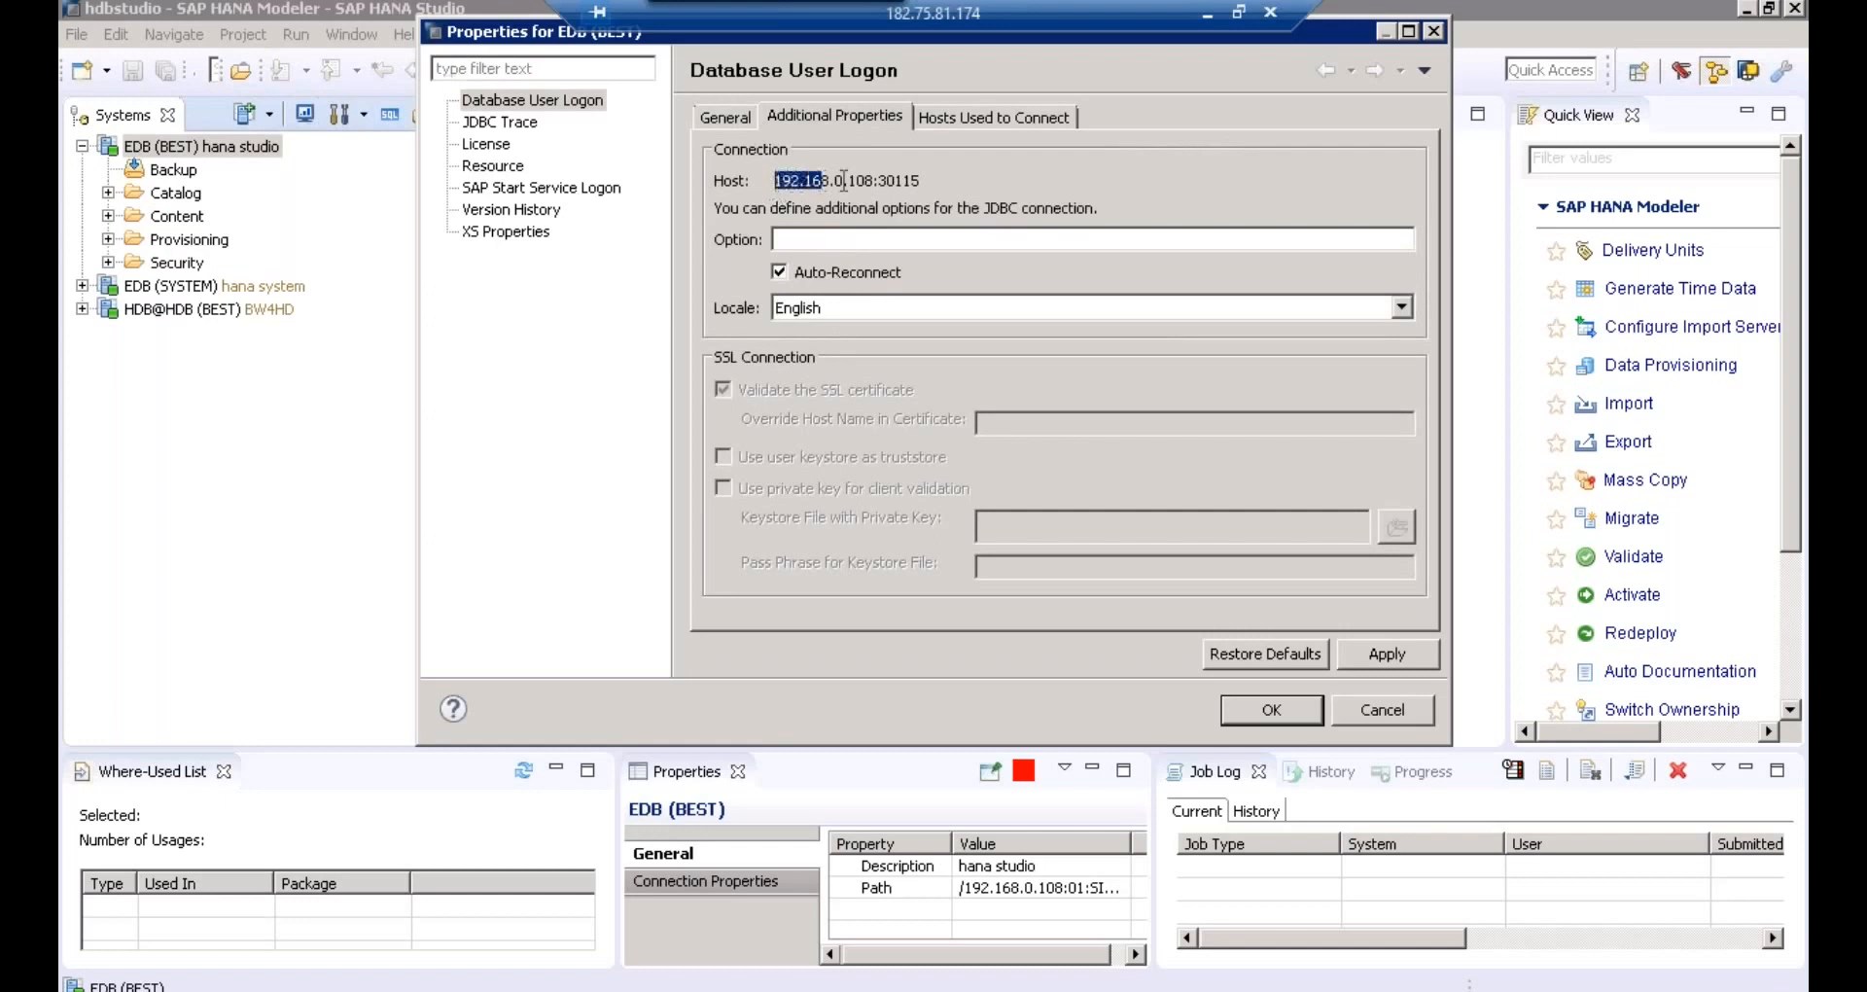
pyautogui.click(1363, 722)
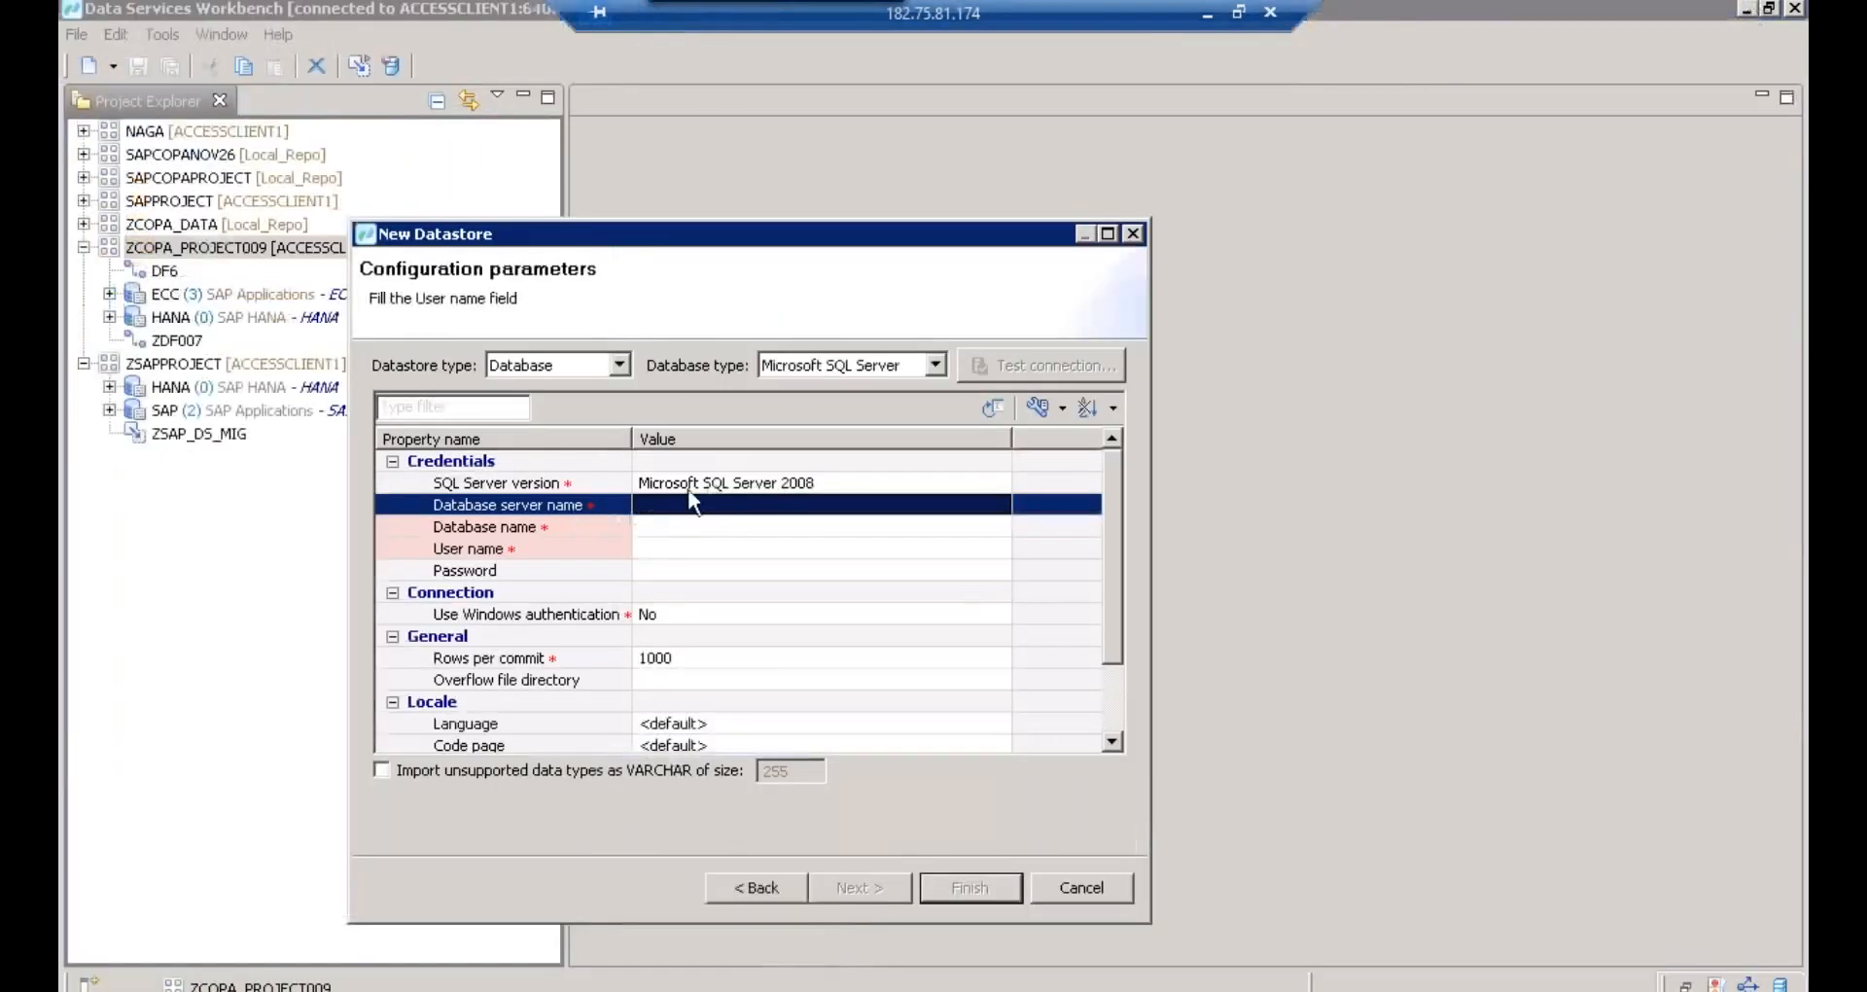
# - Open SQL Server Management Studio and connect to the ACCESSCLIENT1 database engine with SQL Server Authentication, entering the login password
pyautogui.press('super')
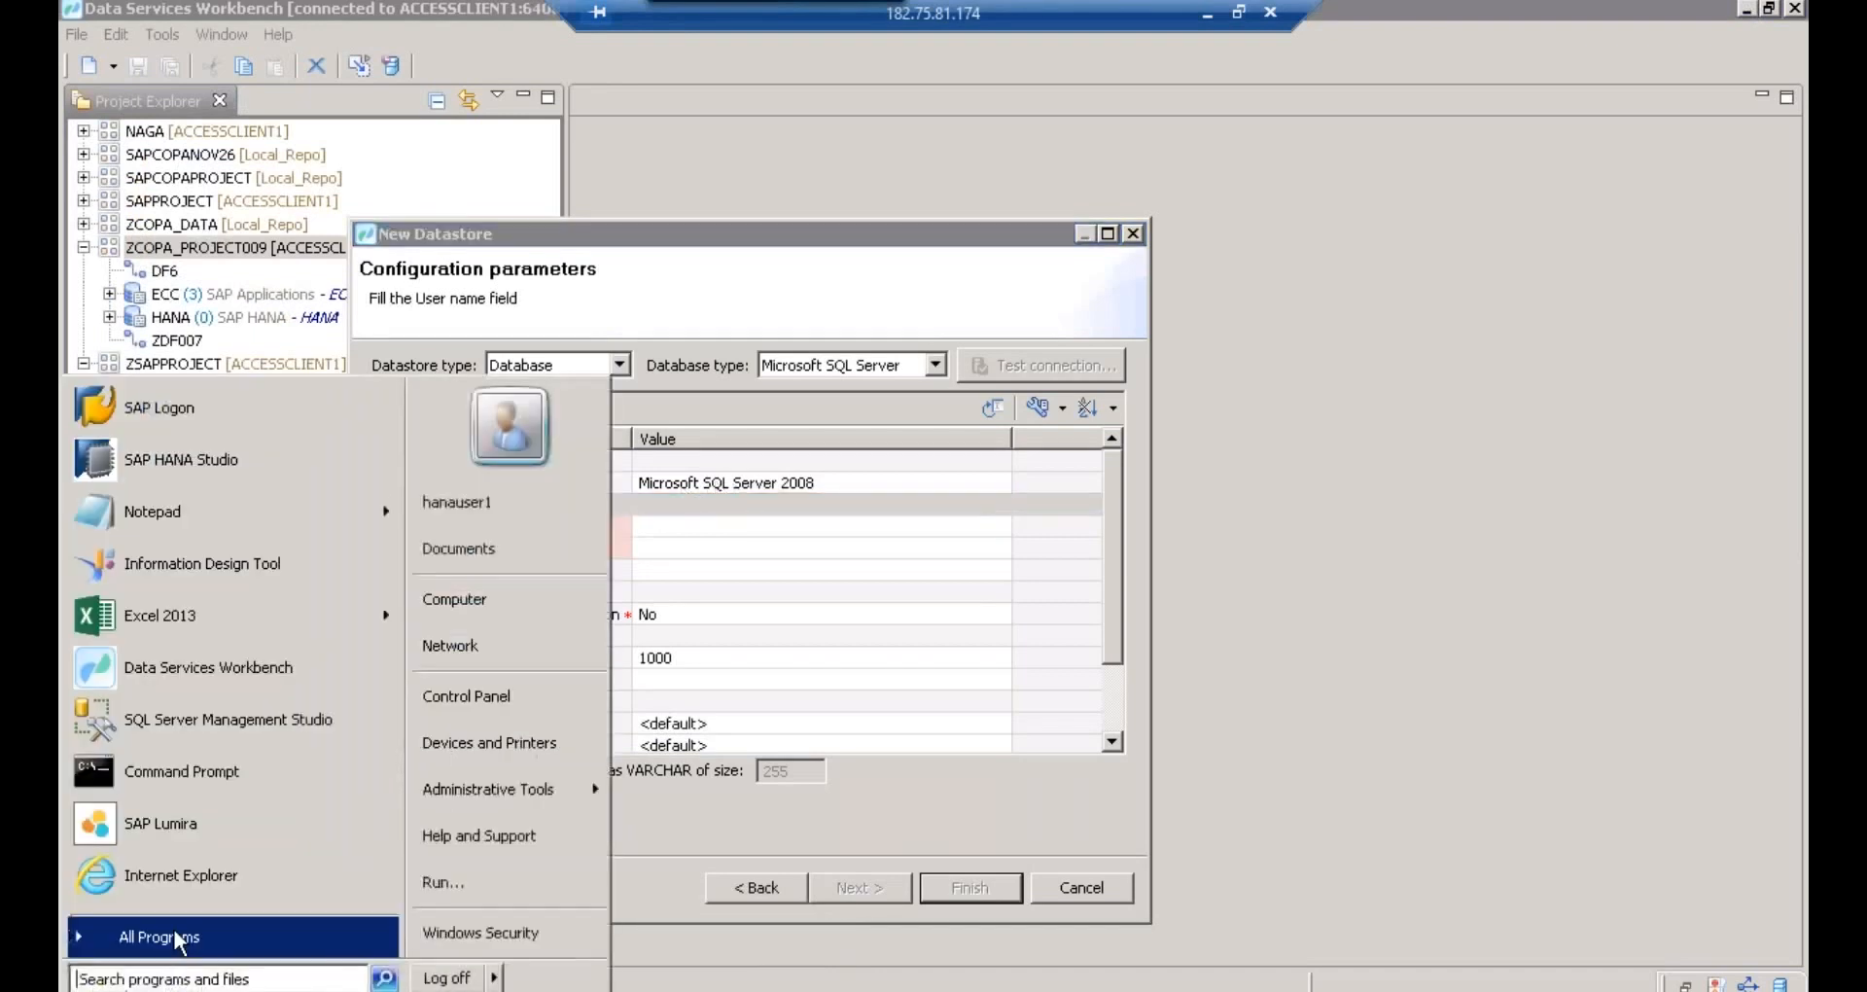
pyautogui.click(203, 720)
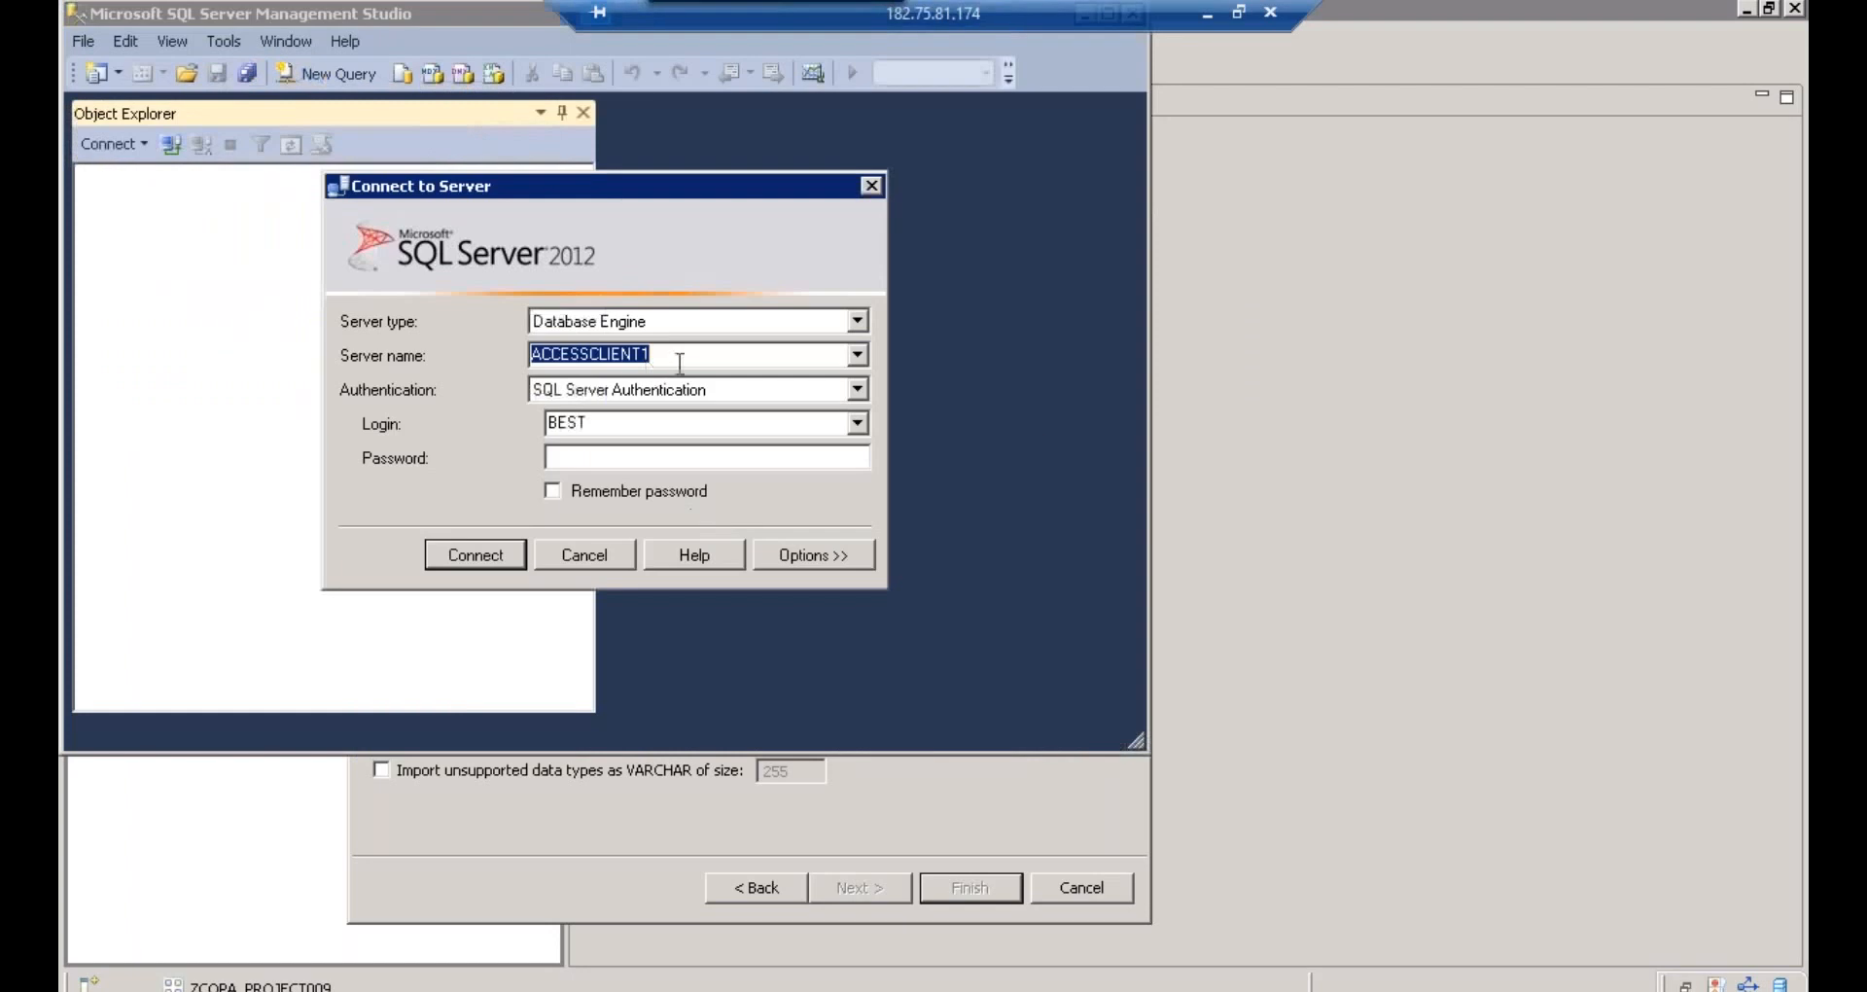
pyautogui.click(671, 355)
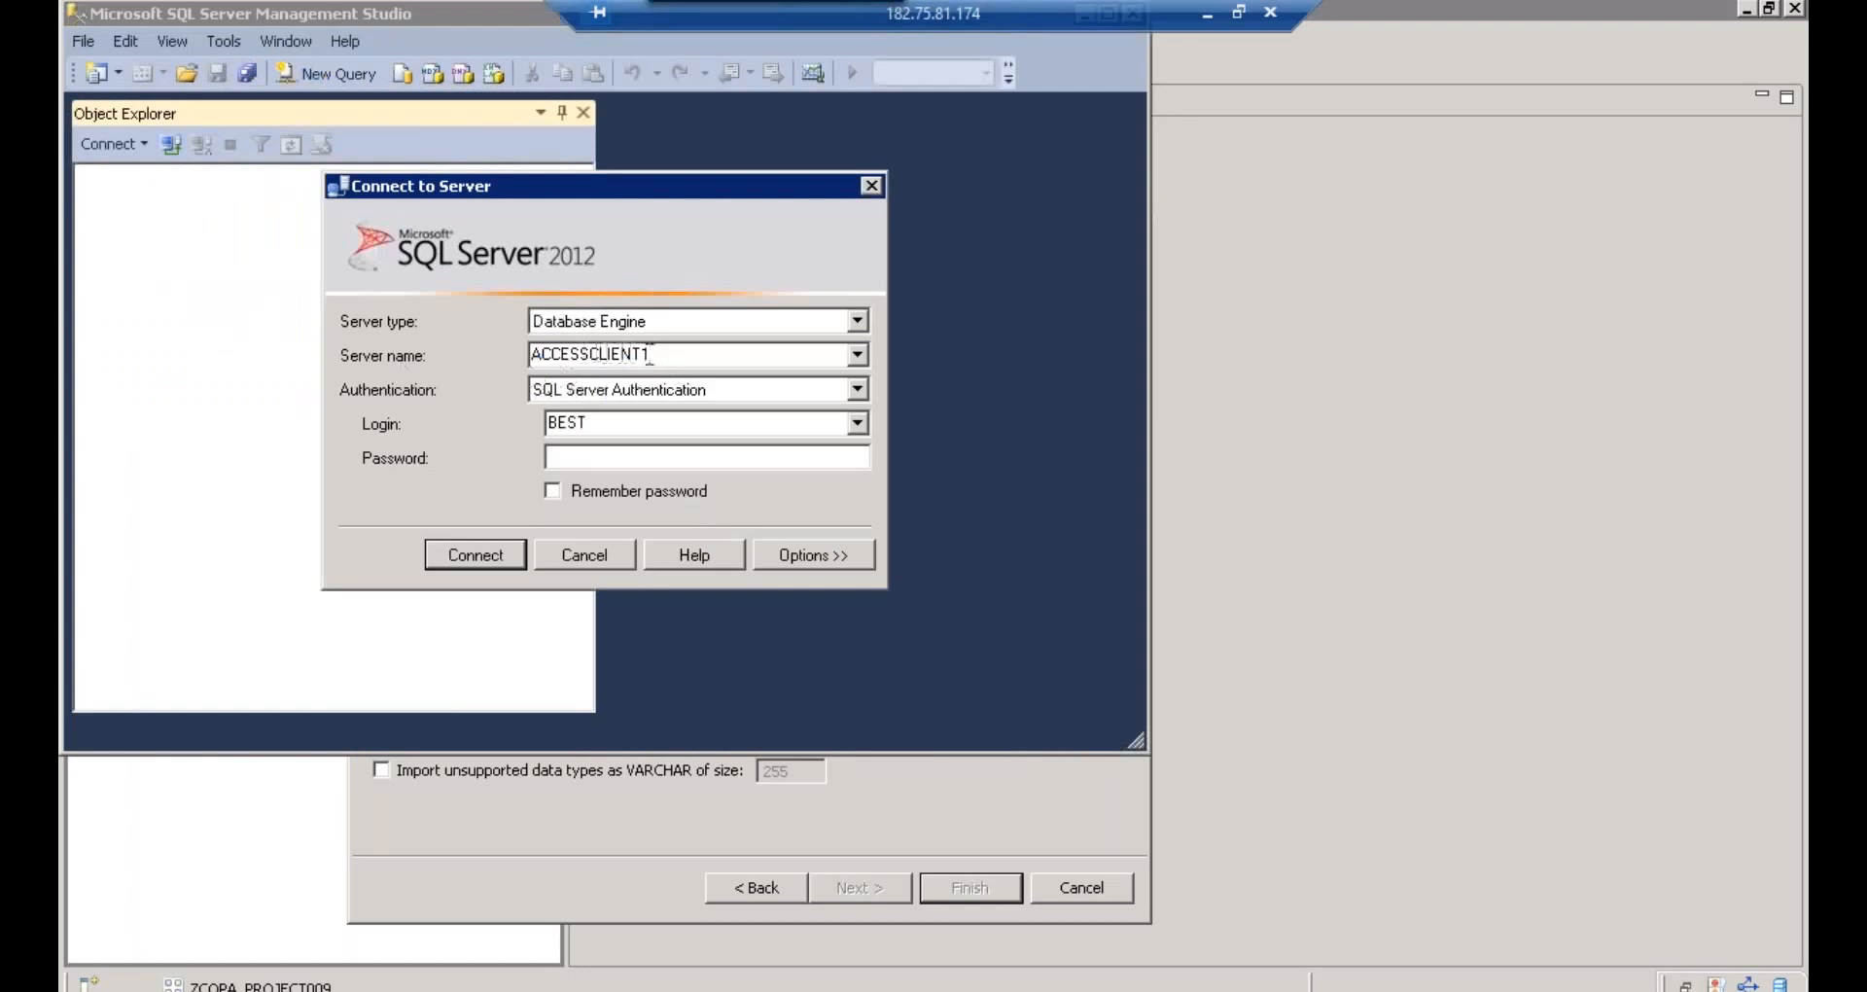
pyautogui.press('Tab')
pyautogui.press('Tab')
pyautogui.click(592, 458)
pyautogui.write('**********')
pyautogui.click(471, 558)
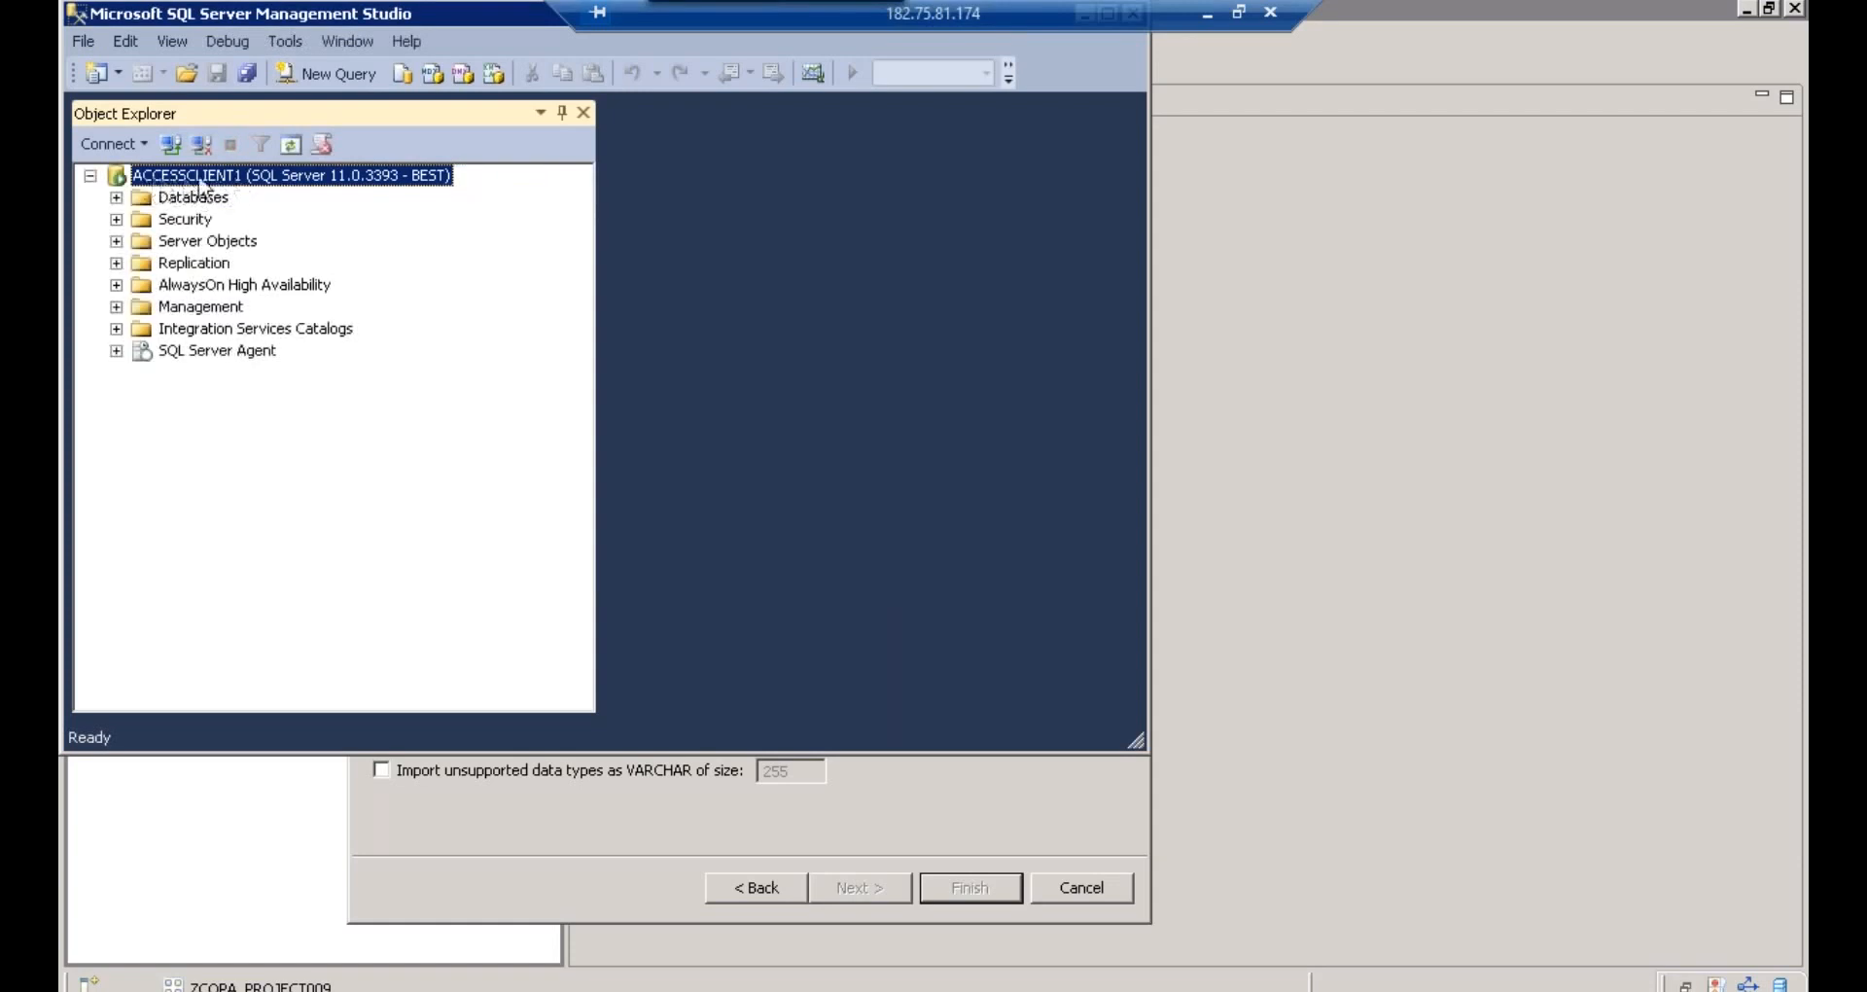
# - Return to the Data Services Workbench datastore dialog and set the database server name to ACCESSCLIENT1
pyautogui.click(591, 818)
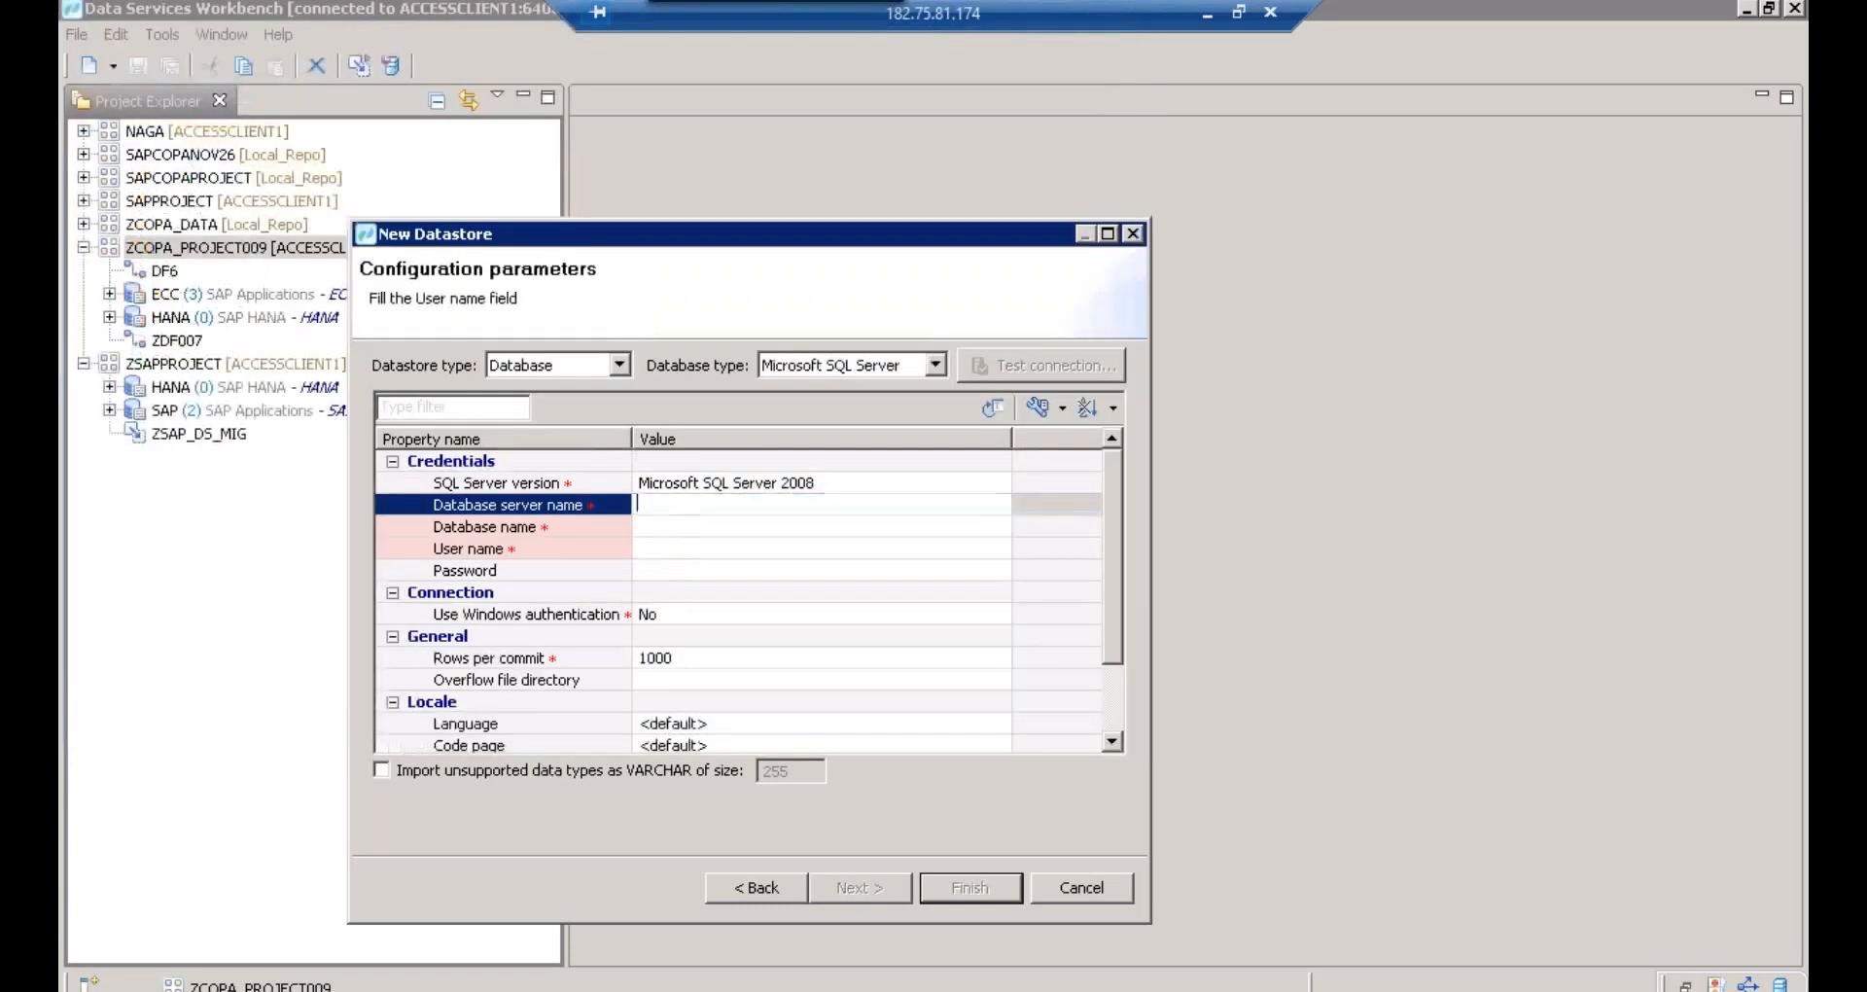
pyautogui.write('ACCESSCLIENT1')
pyautogui.click(787, 530)
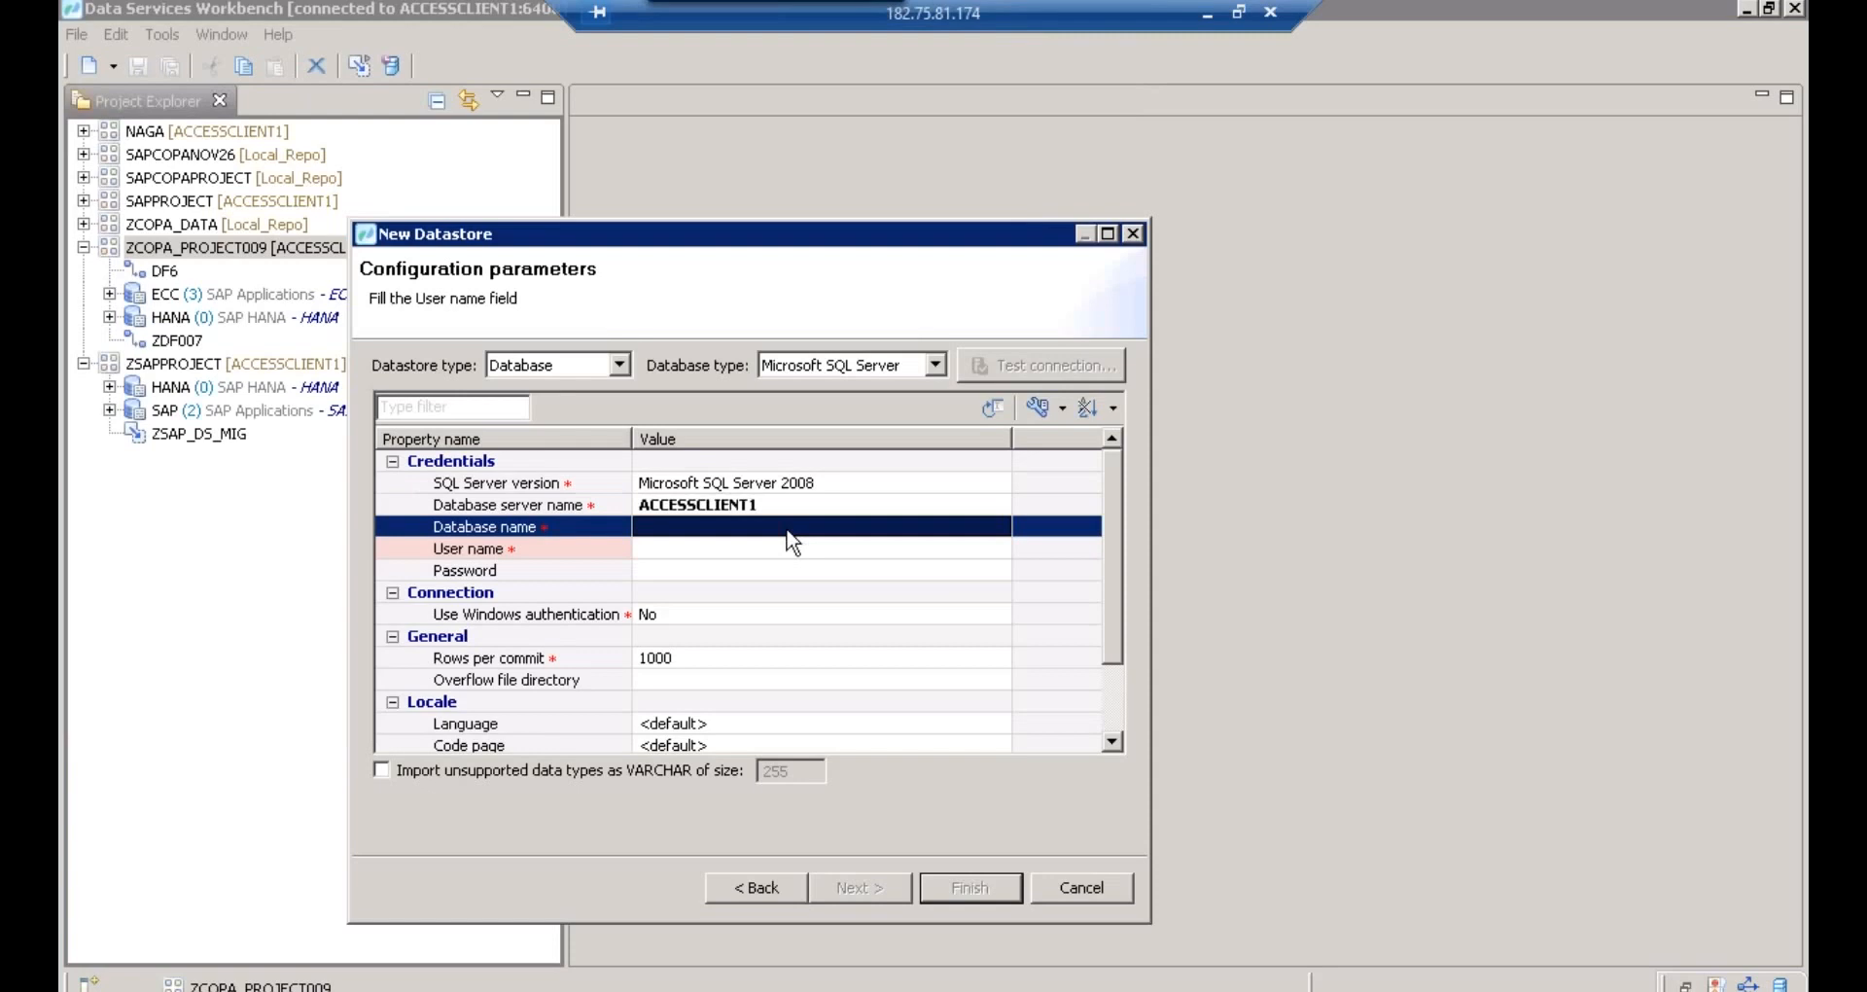
# - Set the datastore's database name and user name to BEST and enter the account password
pyautogui.click(696, 528)
pyautogui.write('BEST')
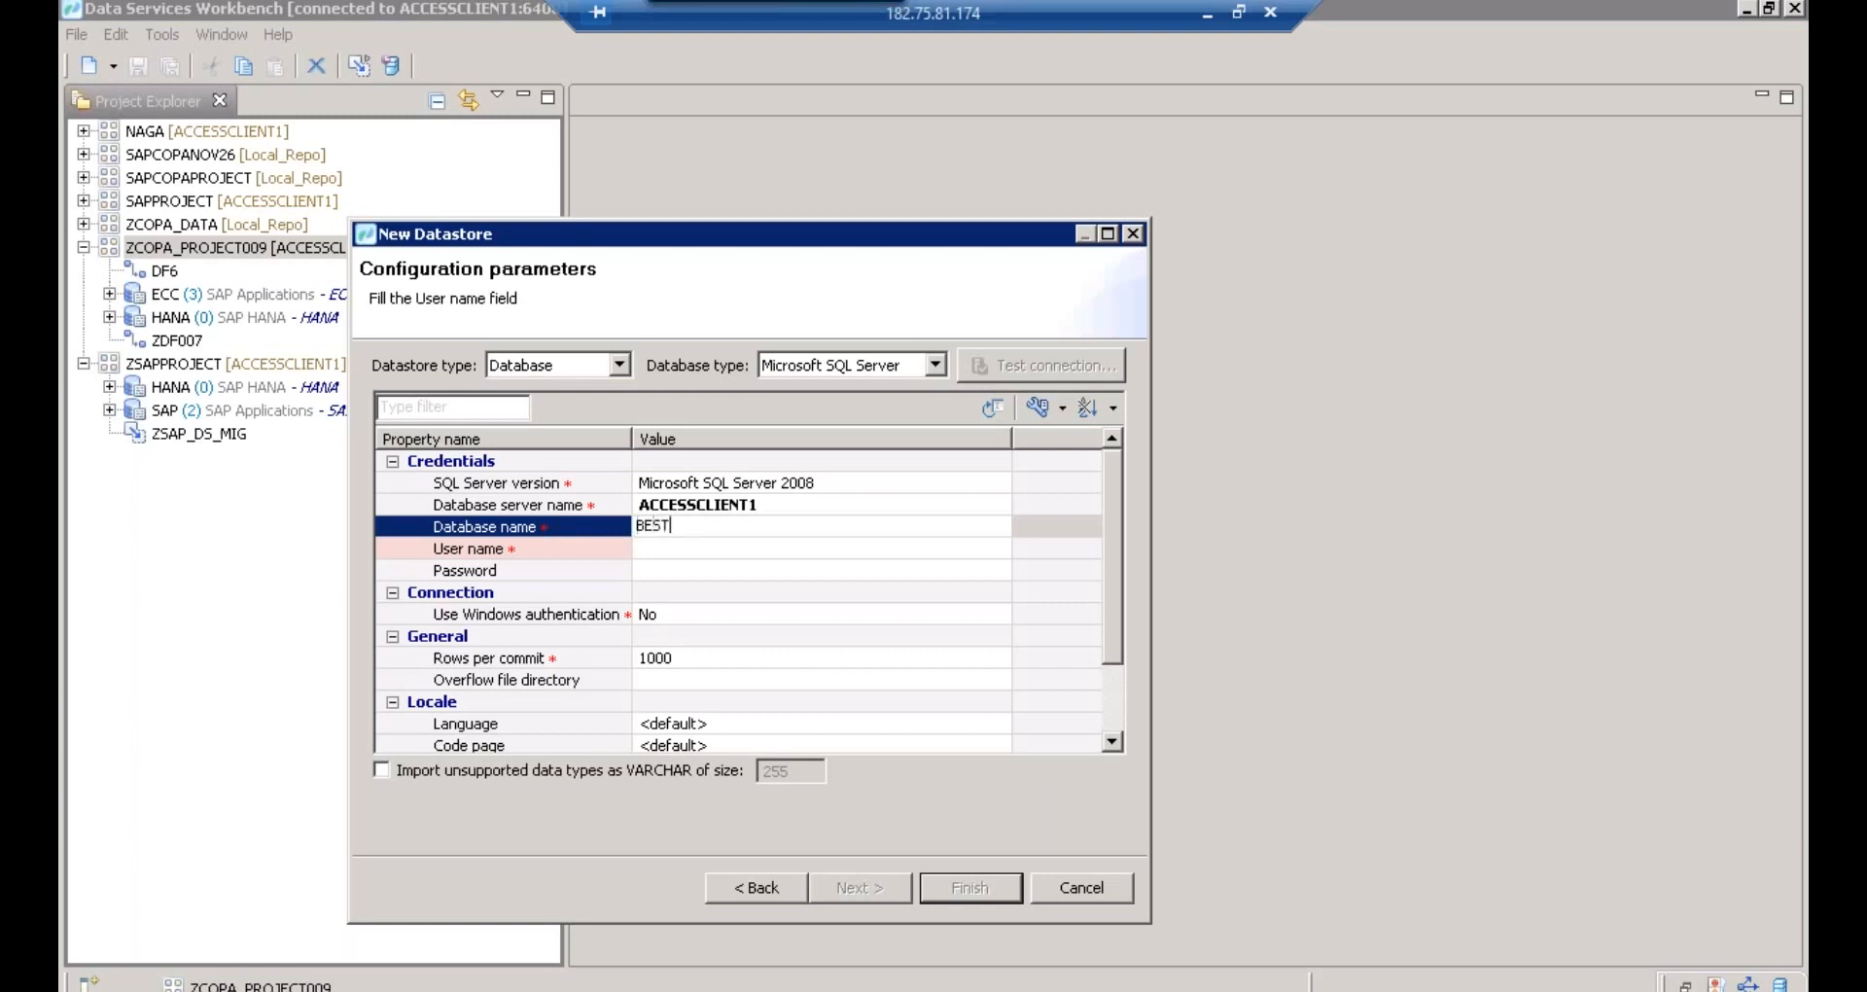
pyautogui.click(704, 550)
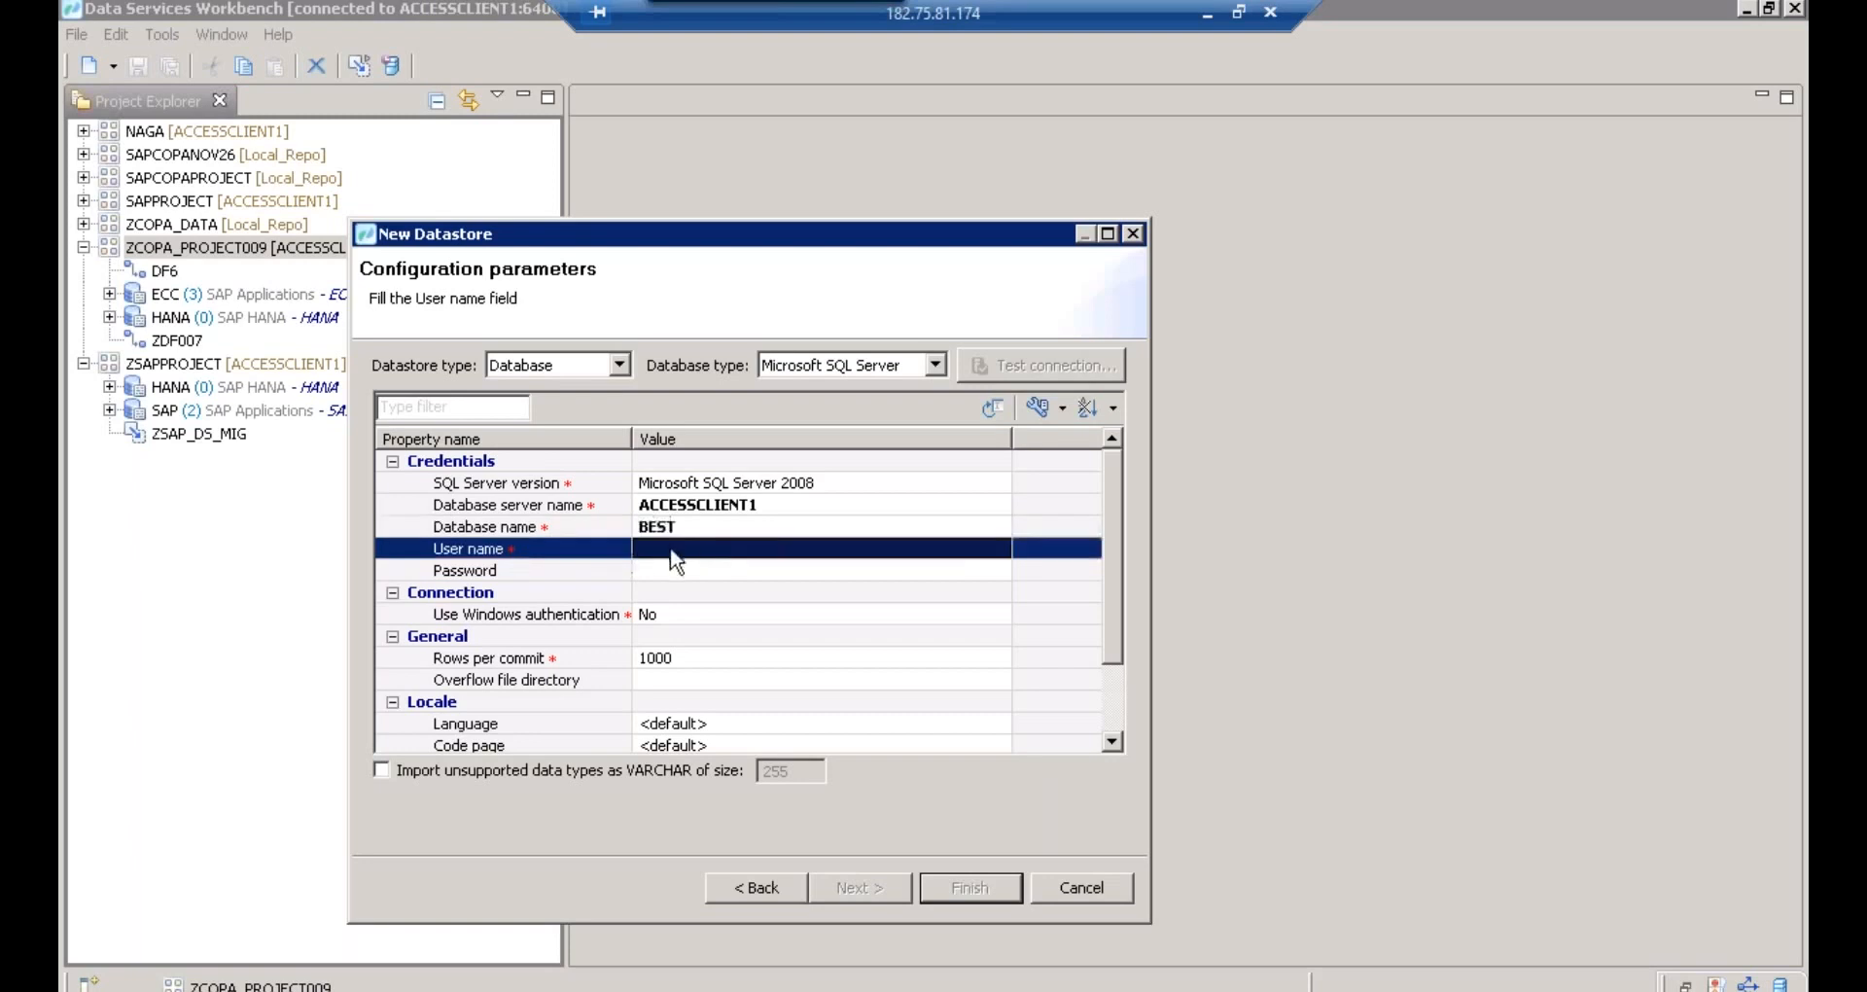
pyautogui.click(673, 550)
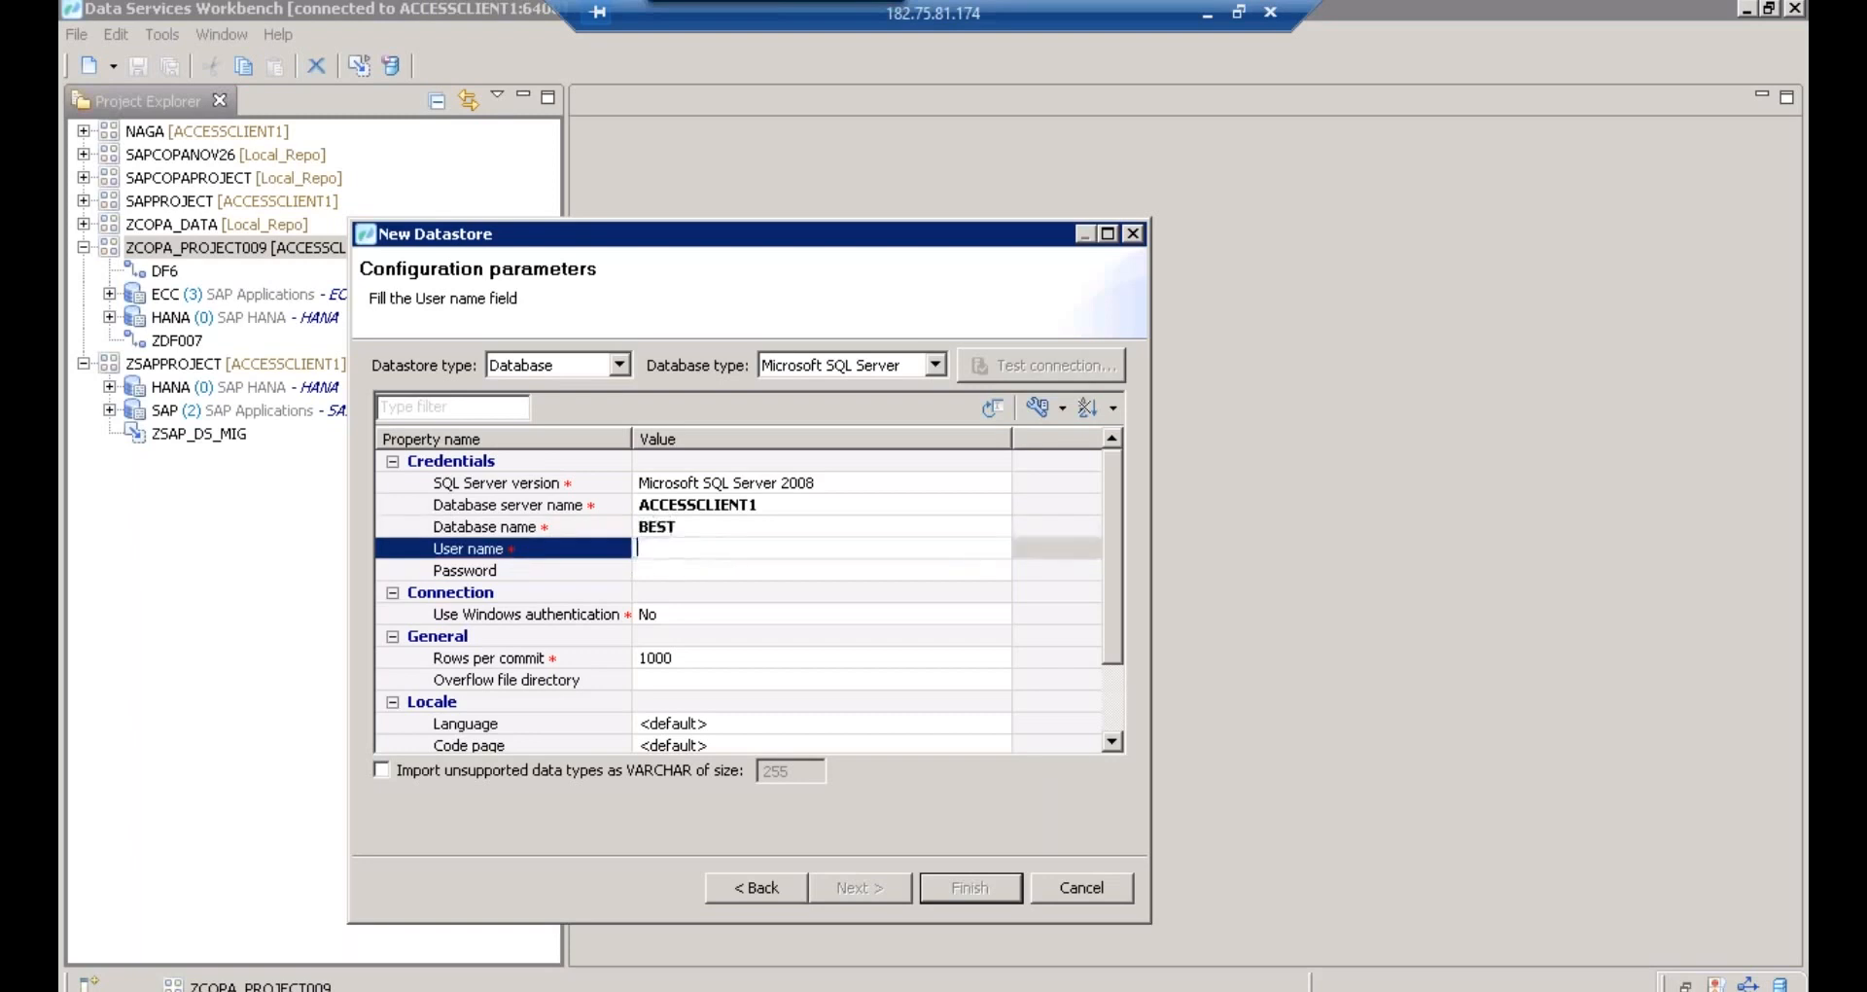
pyautogui.write('BEST')
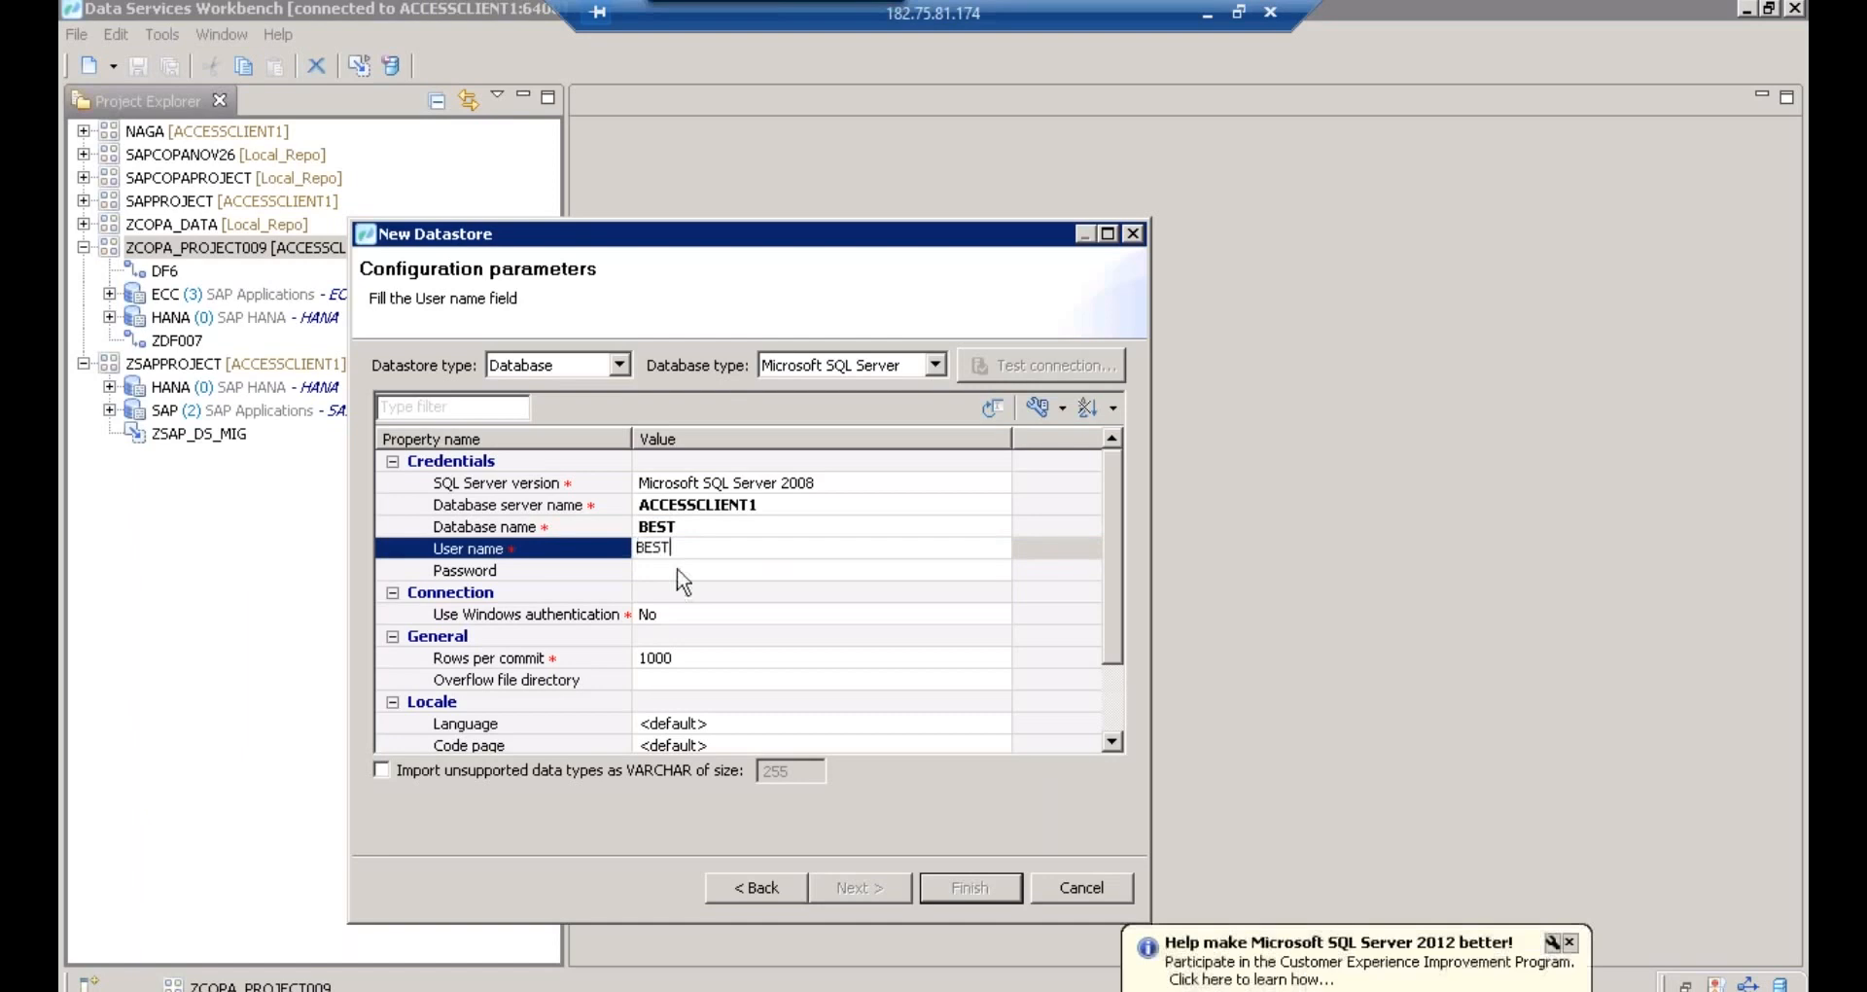
pyautogui.click(677, 571)
pyautogui.click(676, 571)
pyautogui.write('•••••••••••')
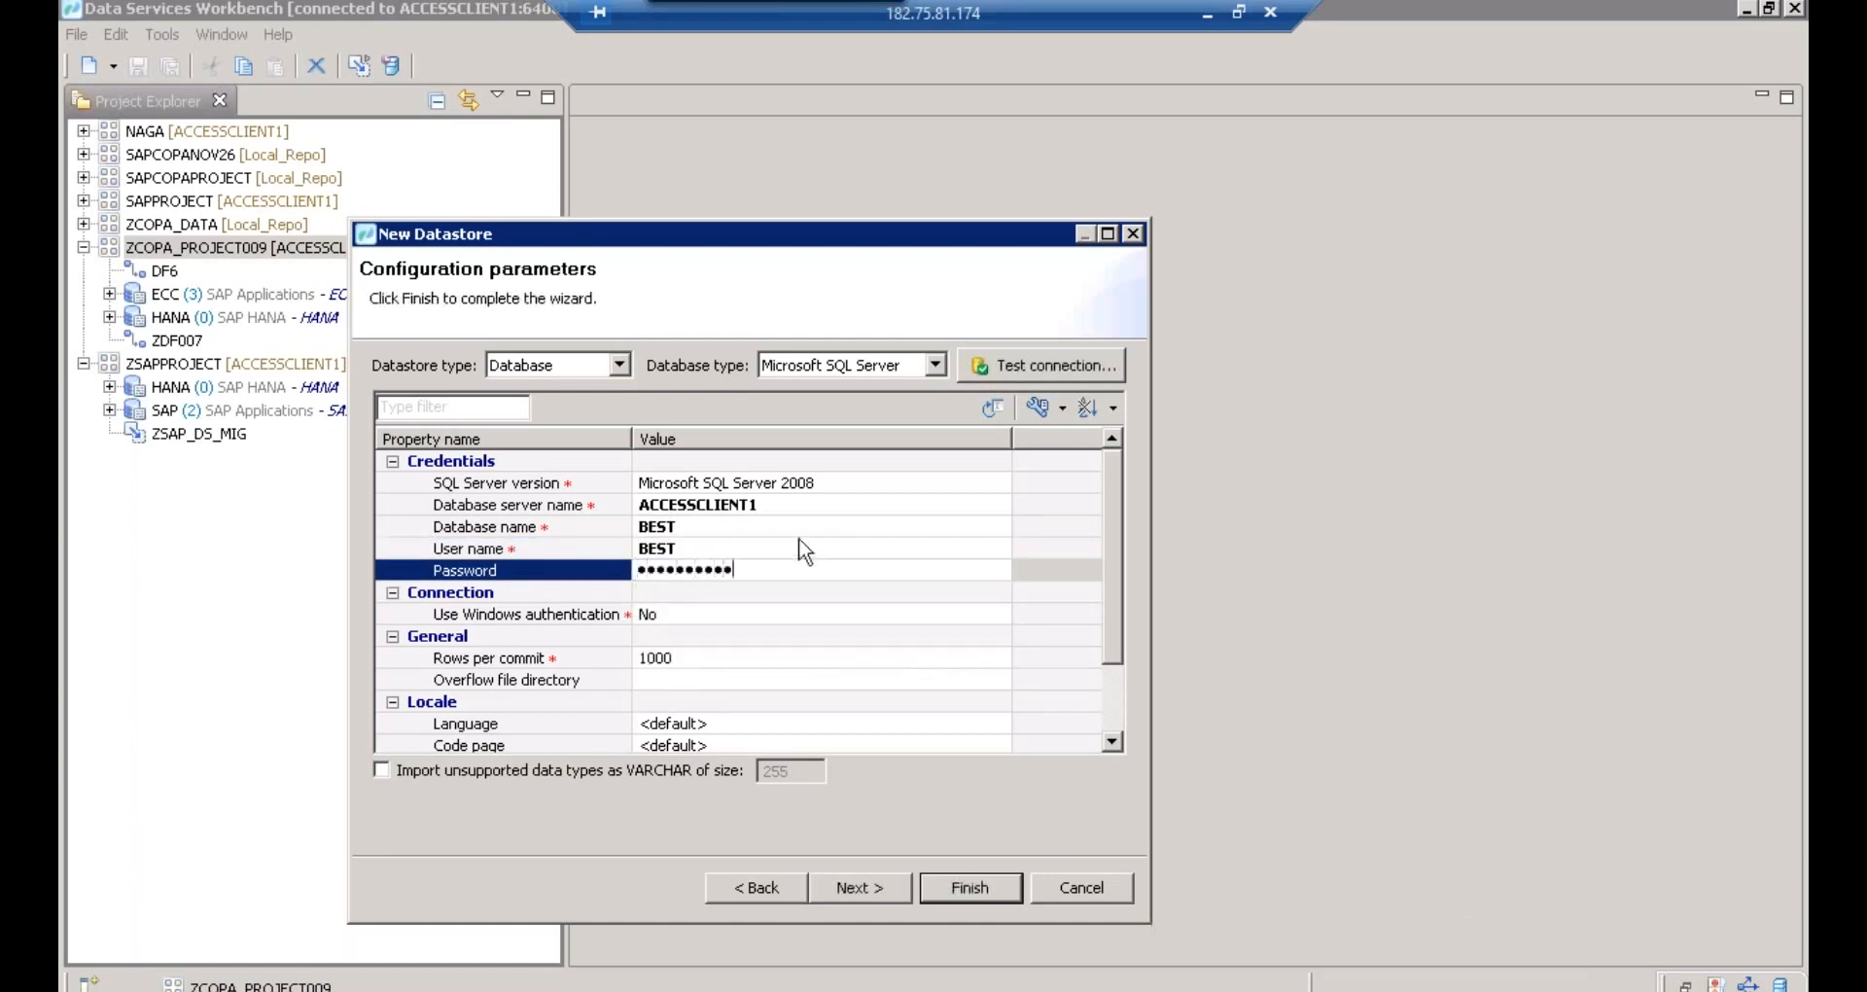
pyautogui.click(764, 544)
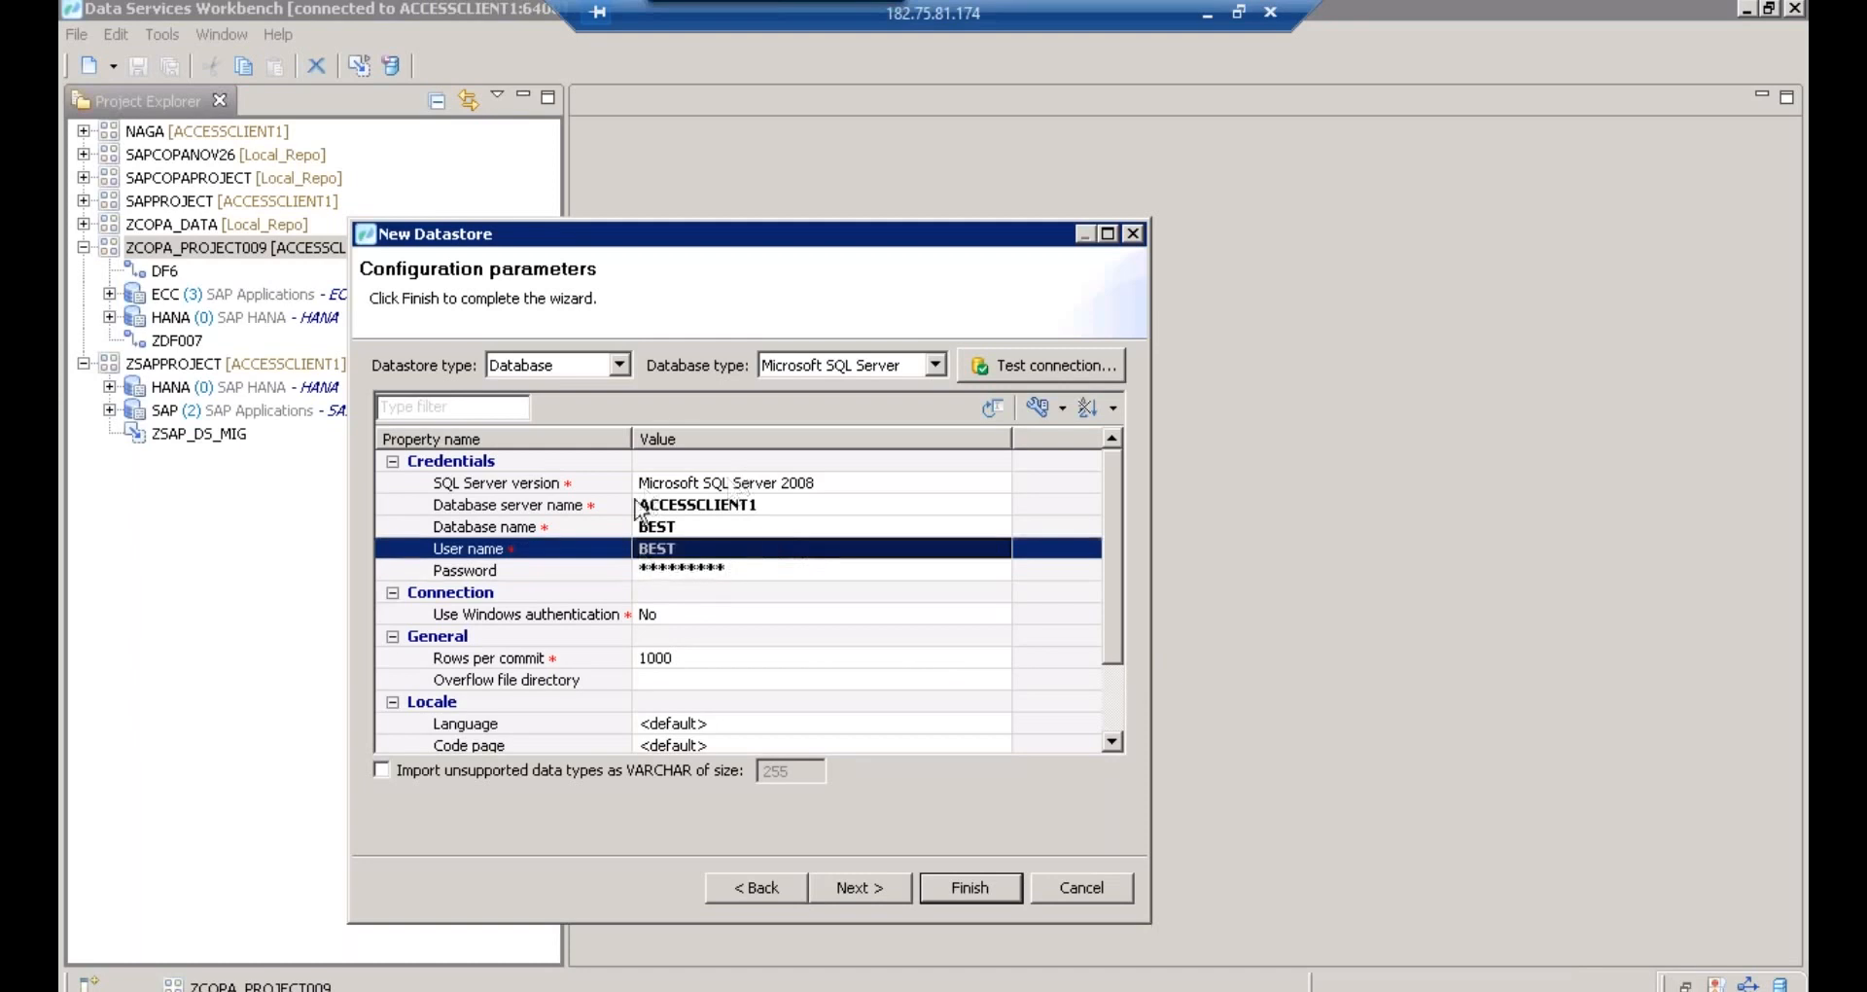
# - Test the datastore connection, dismiss the result and finish creating the MSSQL datastore
pyautogui.click(1044, 370)
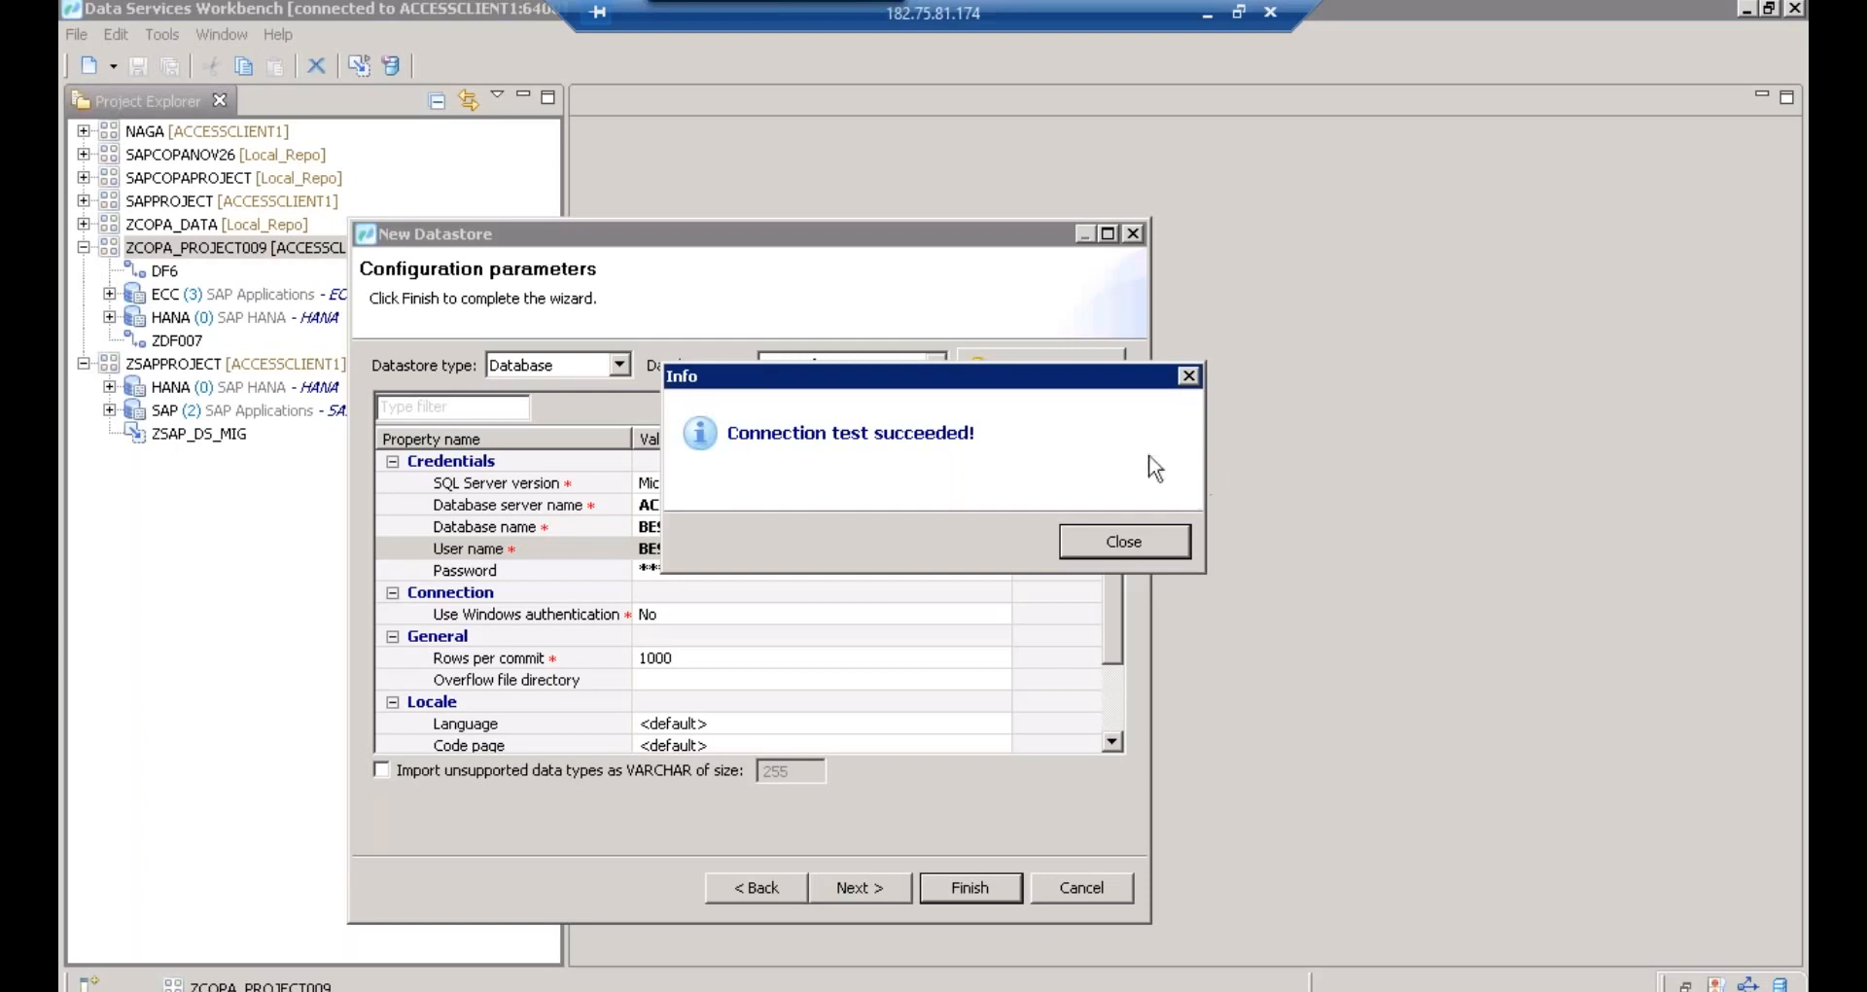
pyautogui.click(1132, 547)
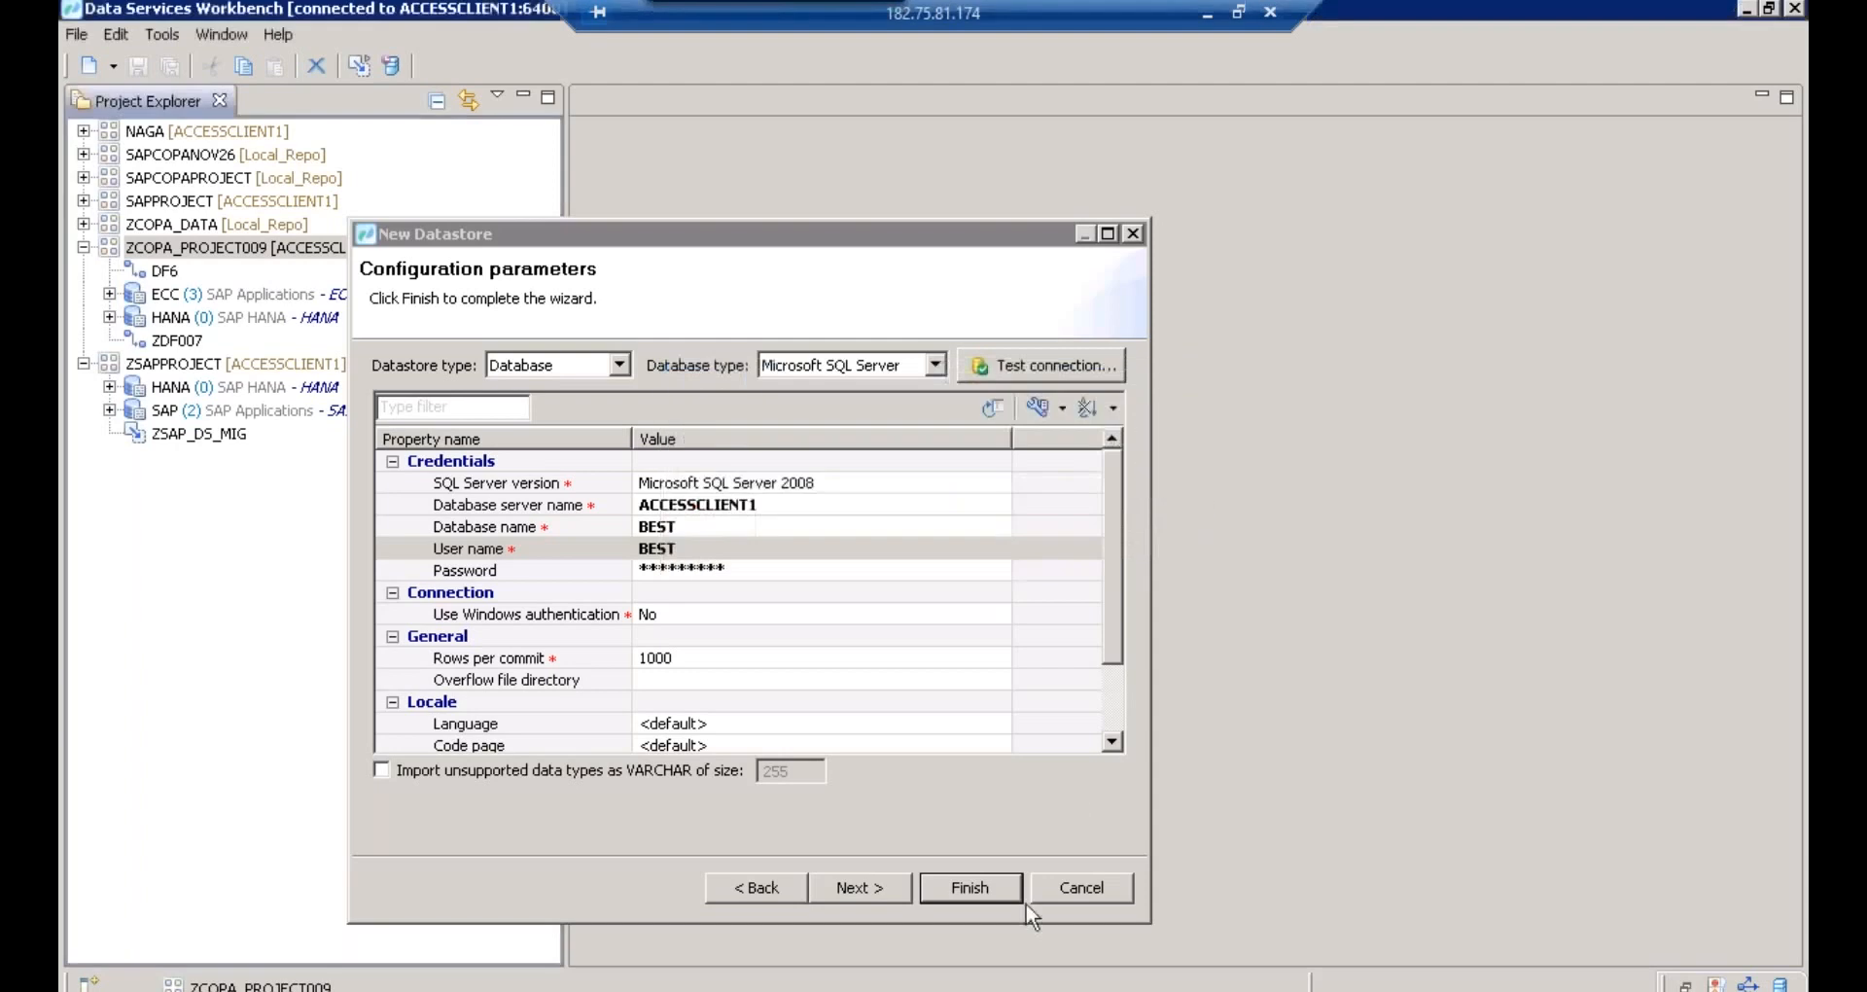
pyautogui.click(964, 893)
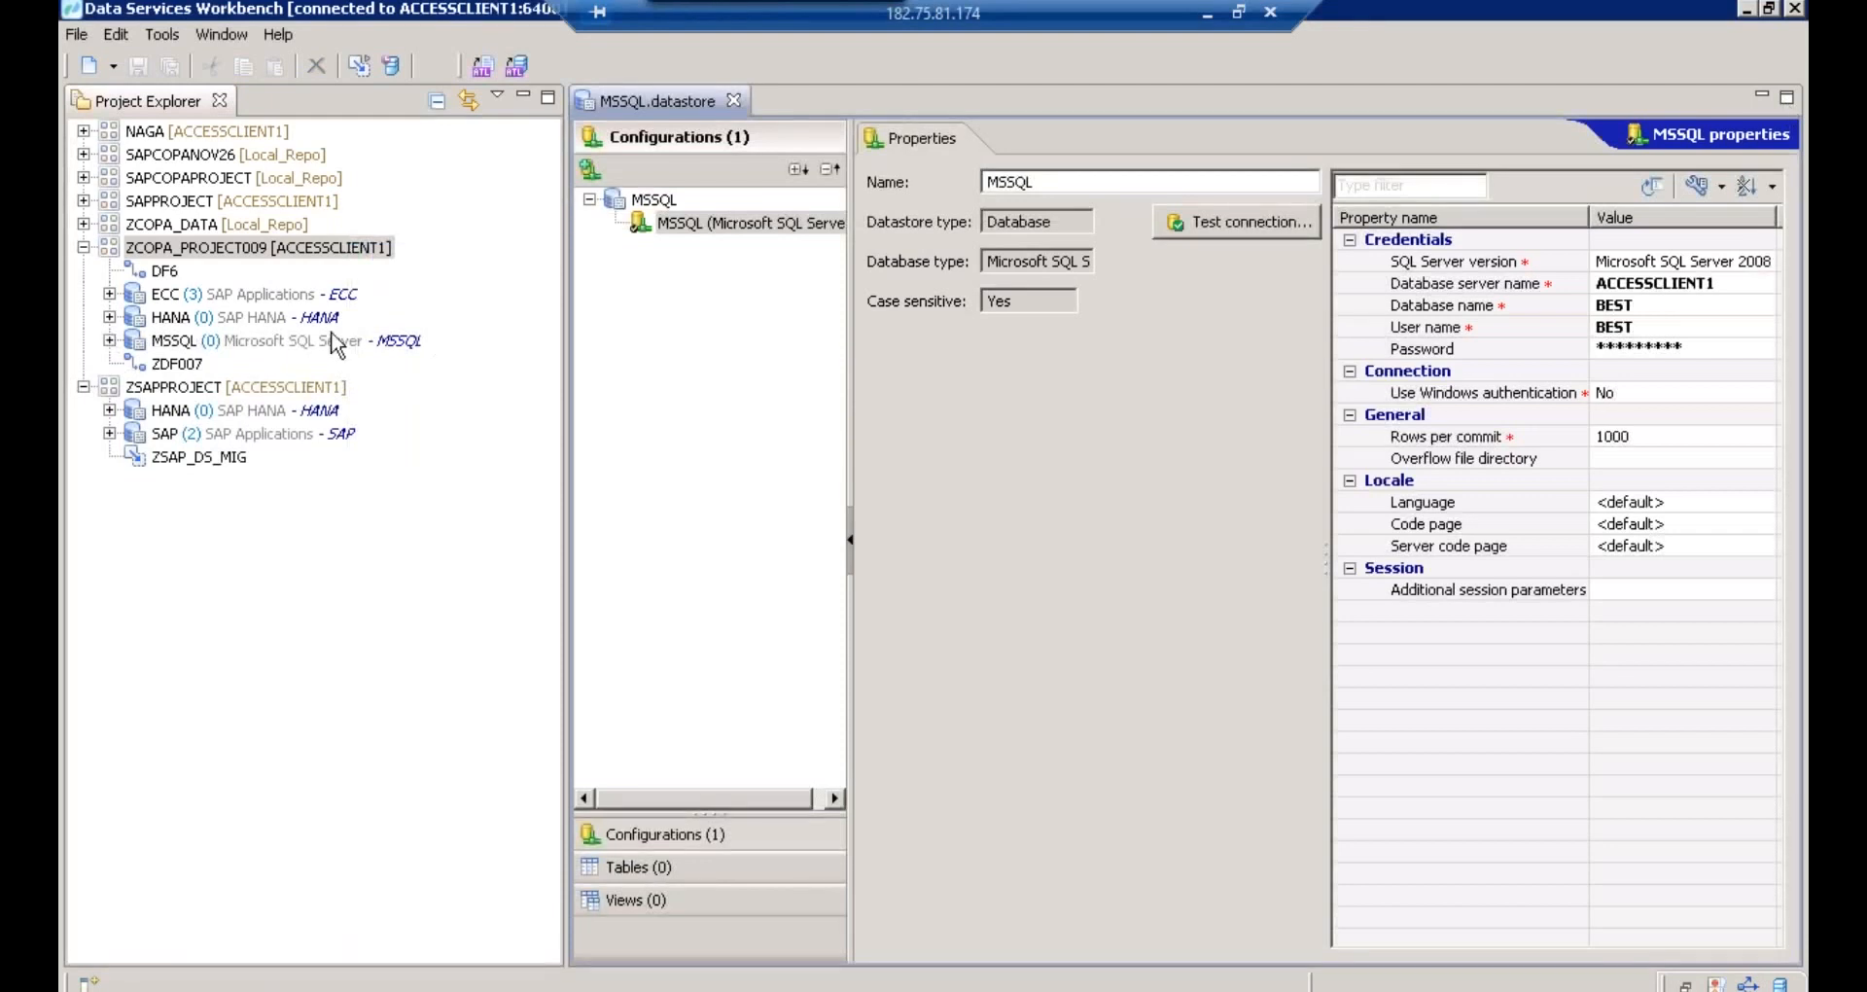
# - Expand the MSSQL datastore in ZCOPA_PROJECT009 and compare it with the HANA datastore entry for imported tables
pyautogui.click(301, 345)
pyautogui.click(110, 341)
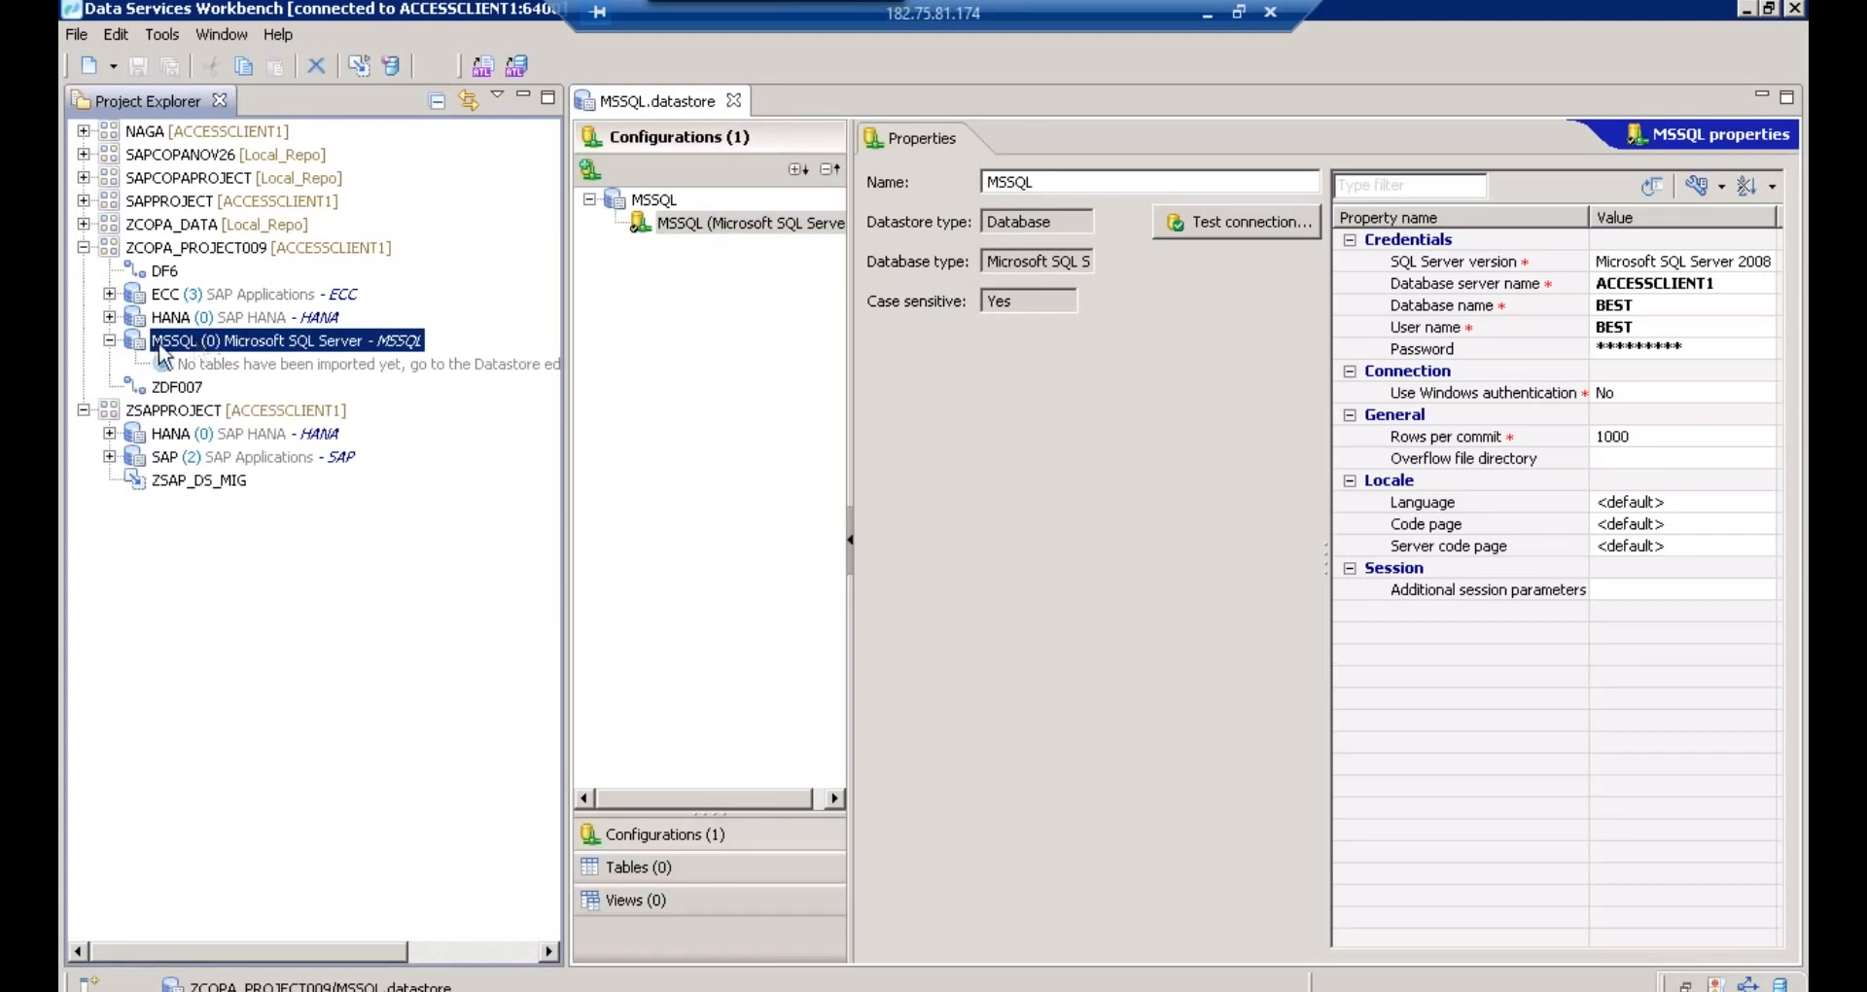
pyautogui.click(175, 319)
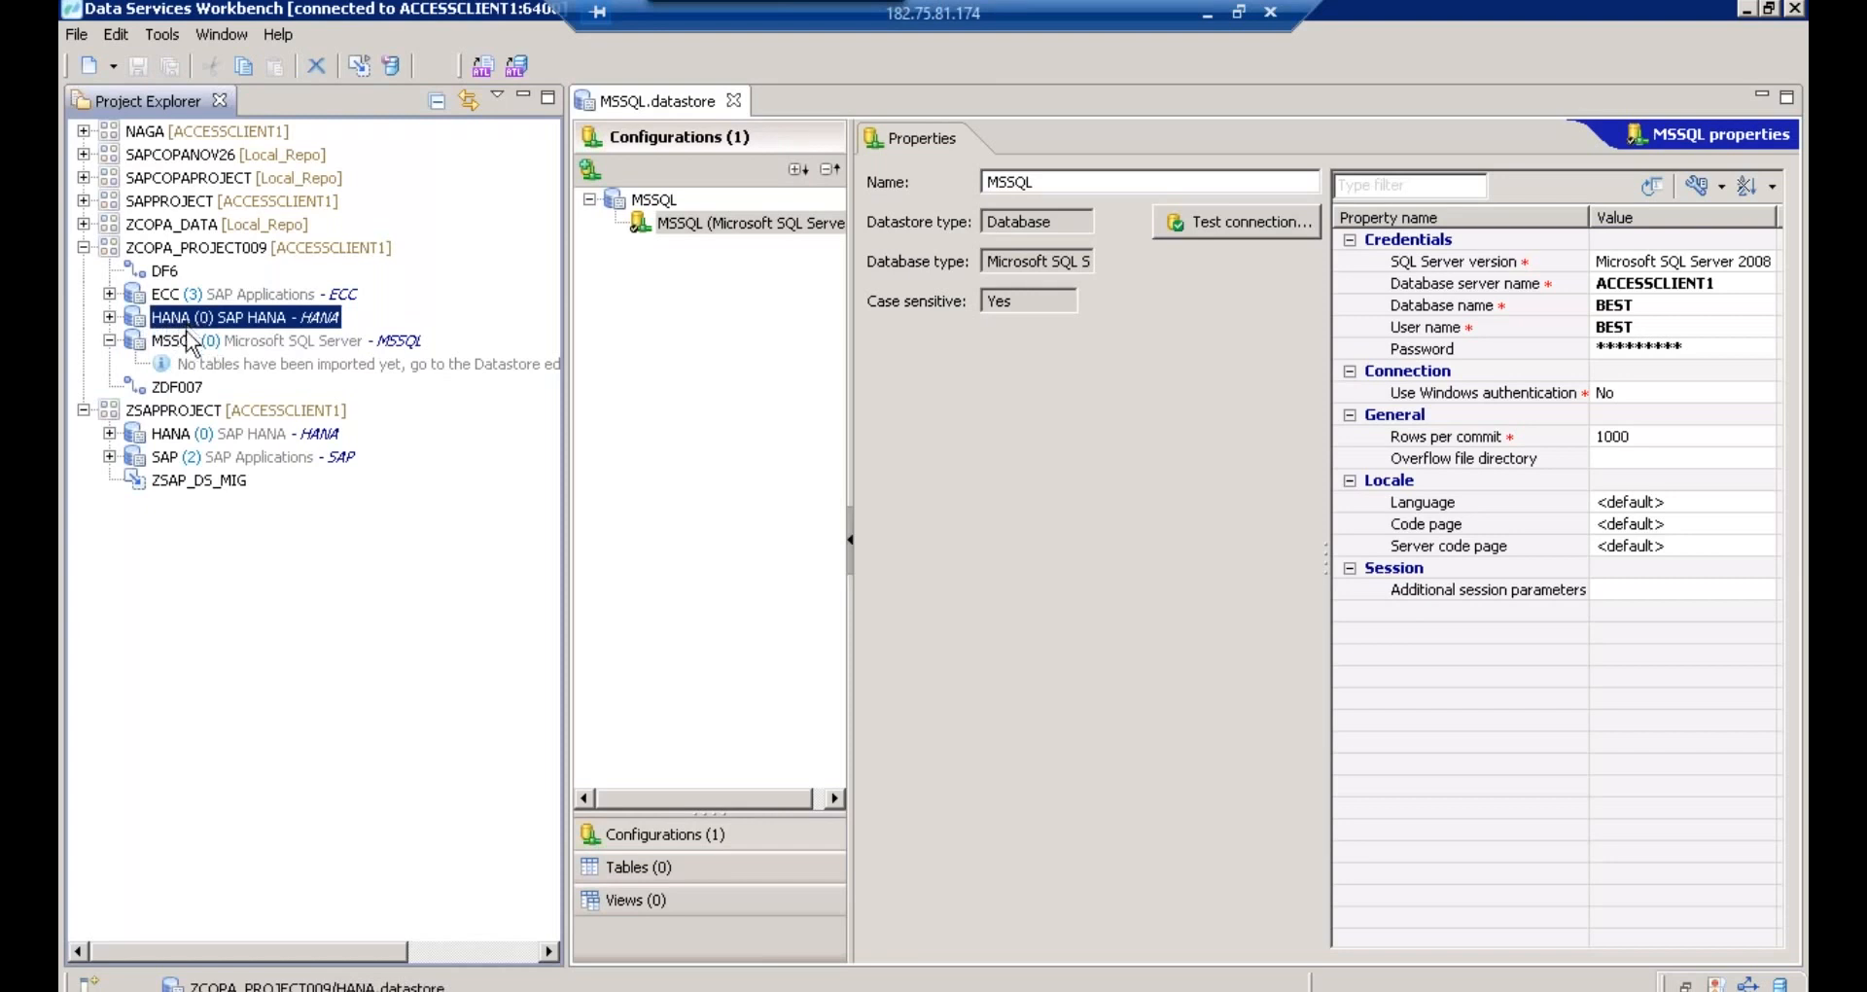
pyautogui.click(192, 348)
pyautogui.click(164, 325)
pyautogui.click(175, 345)
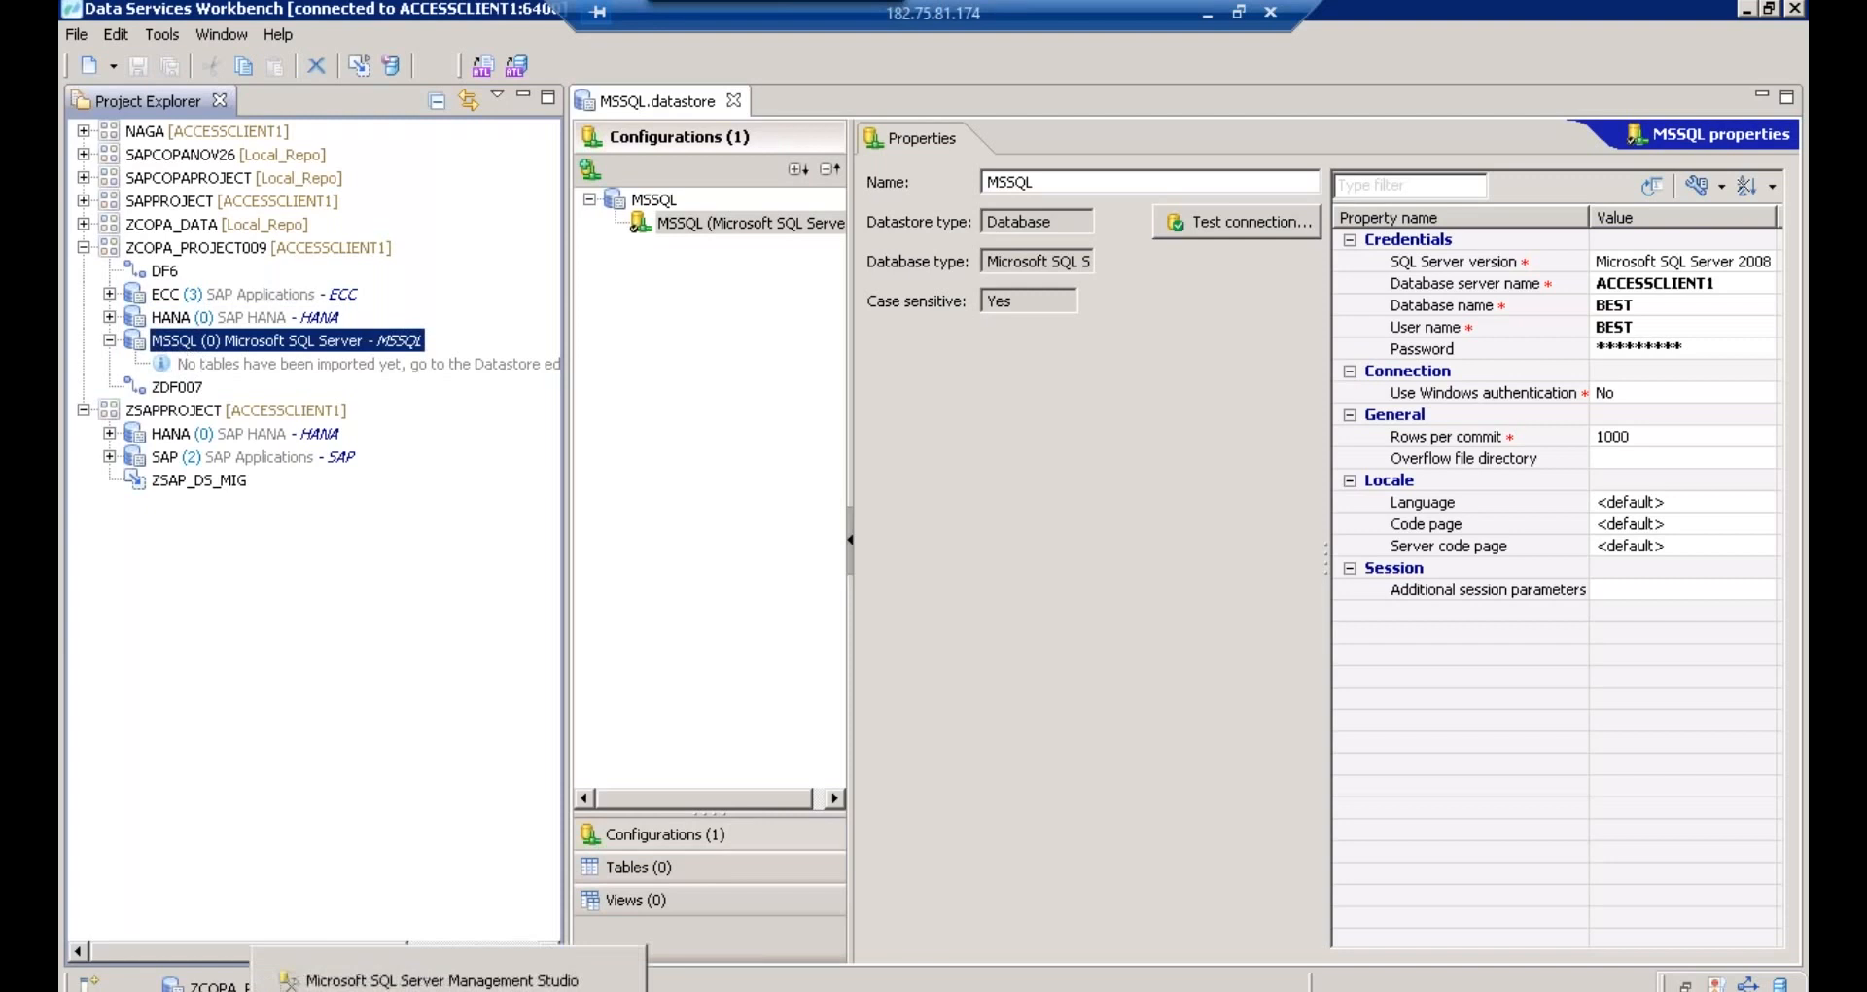
# - Switch to SQL Server Management Studio and expand the BEST database on ACCESSCLIENT1
pyautogui.click(443, 981)
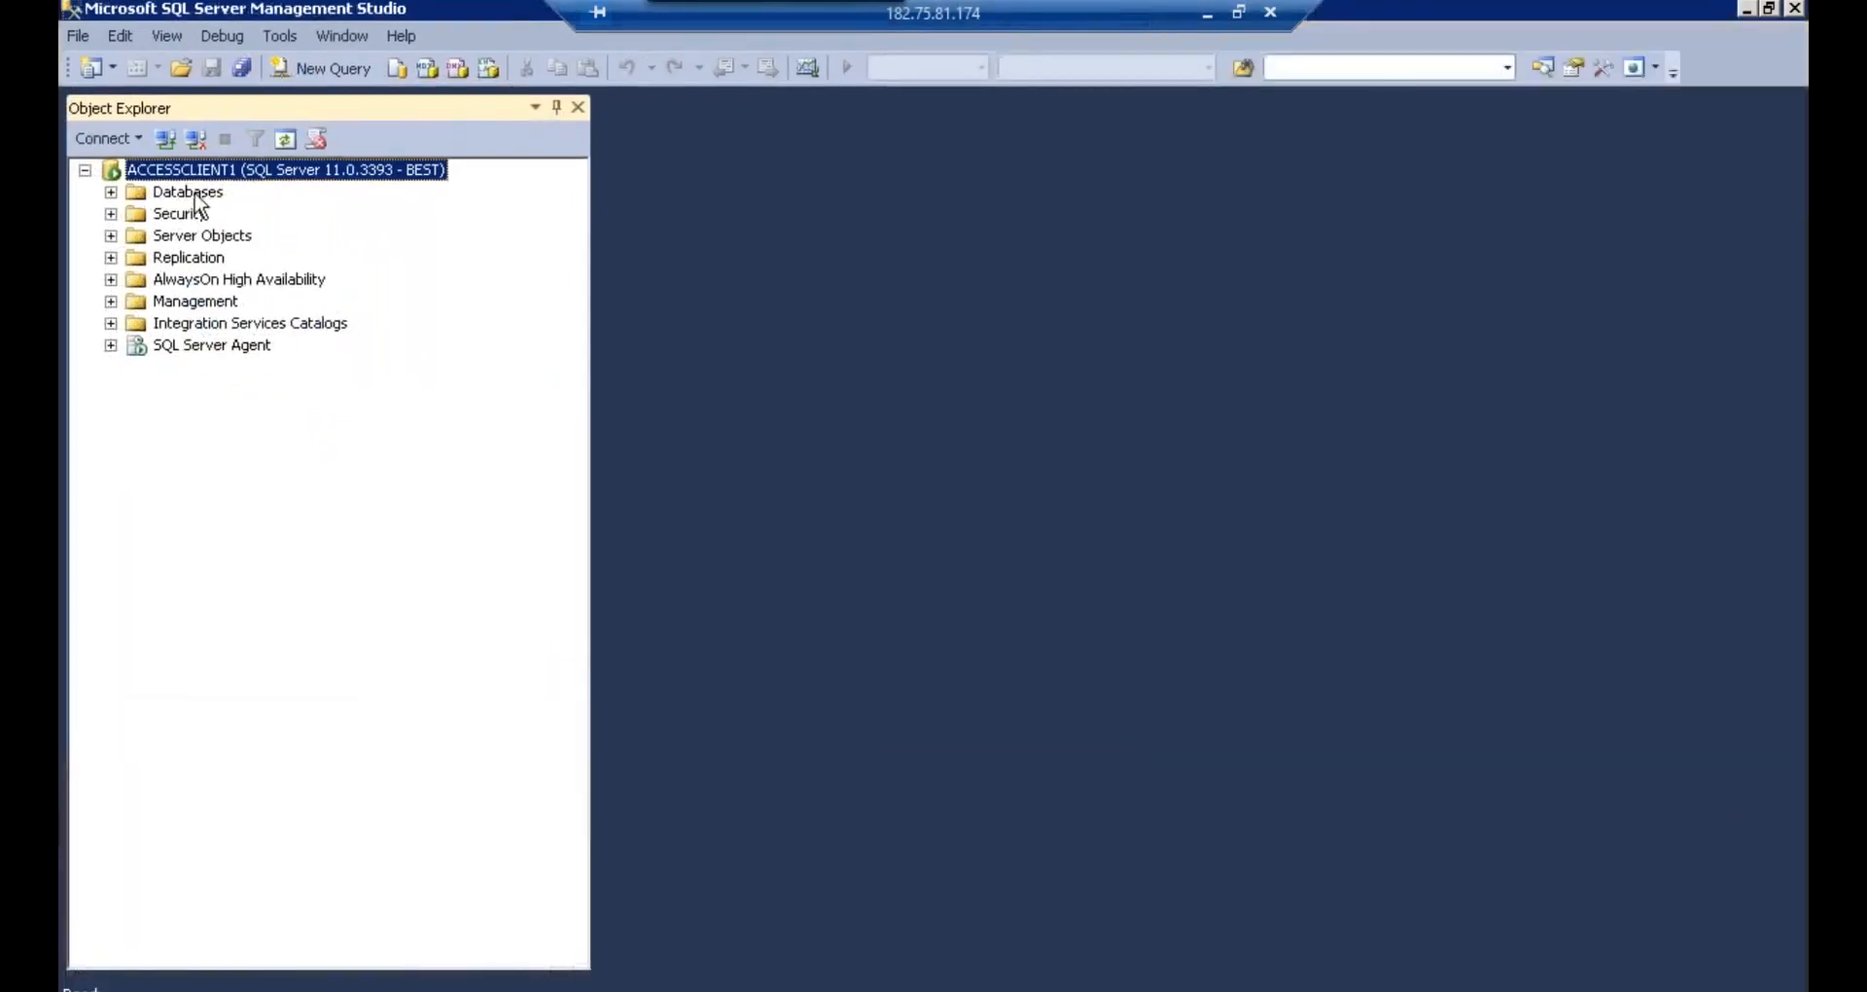
pyautogui.click(194, 191)
pyautogui.click(111, 191)
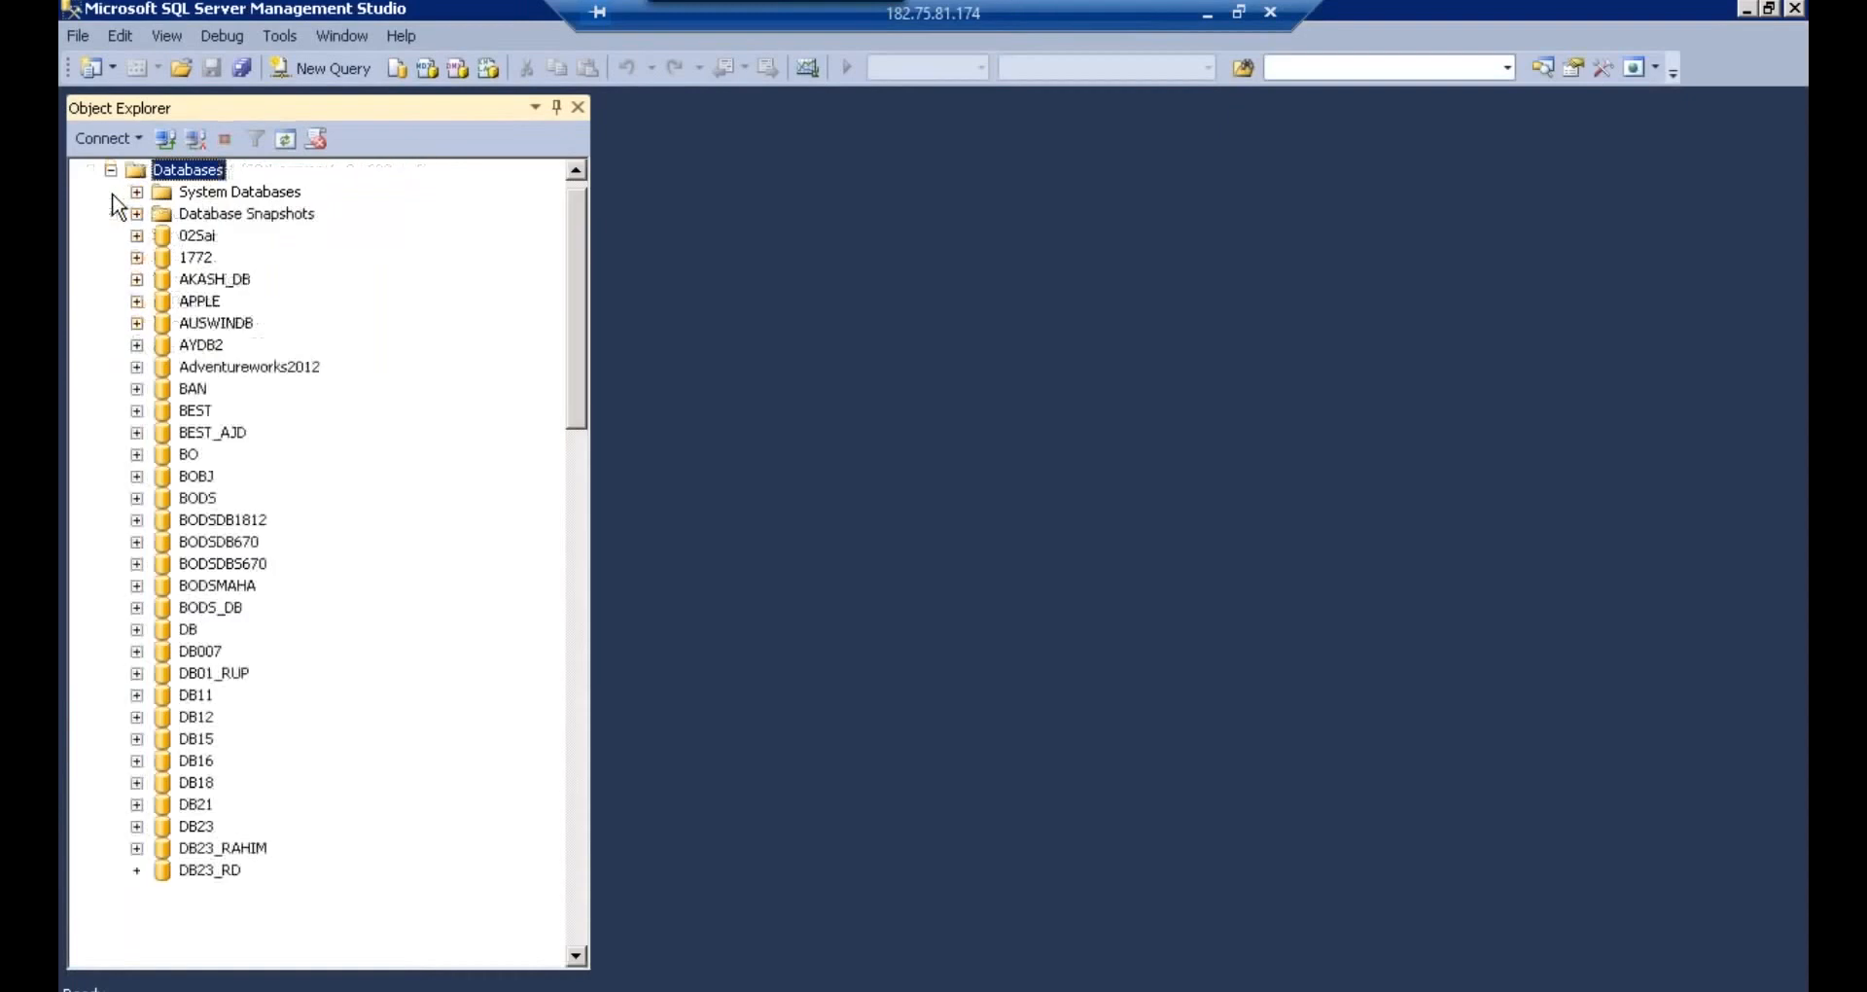
pyautogui.click(195, 258)
pyautogui.press('b')
pyautogui.press('e')
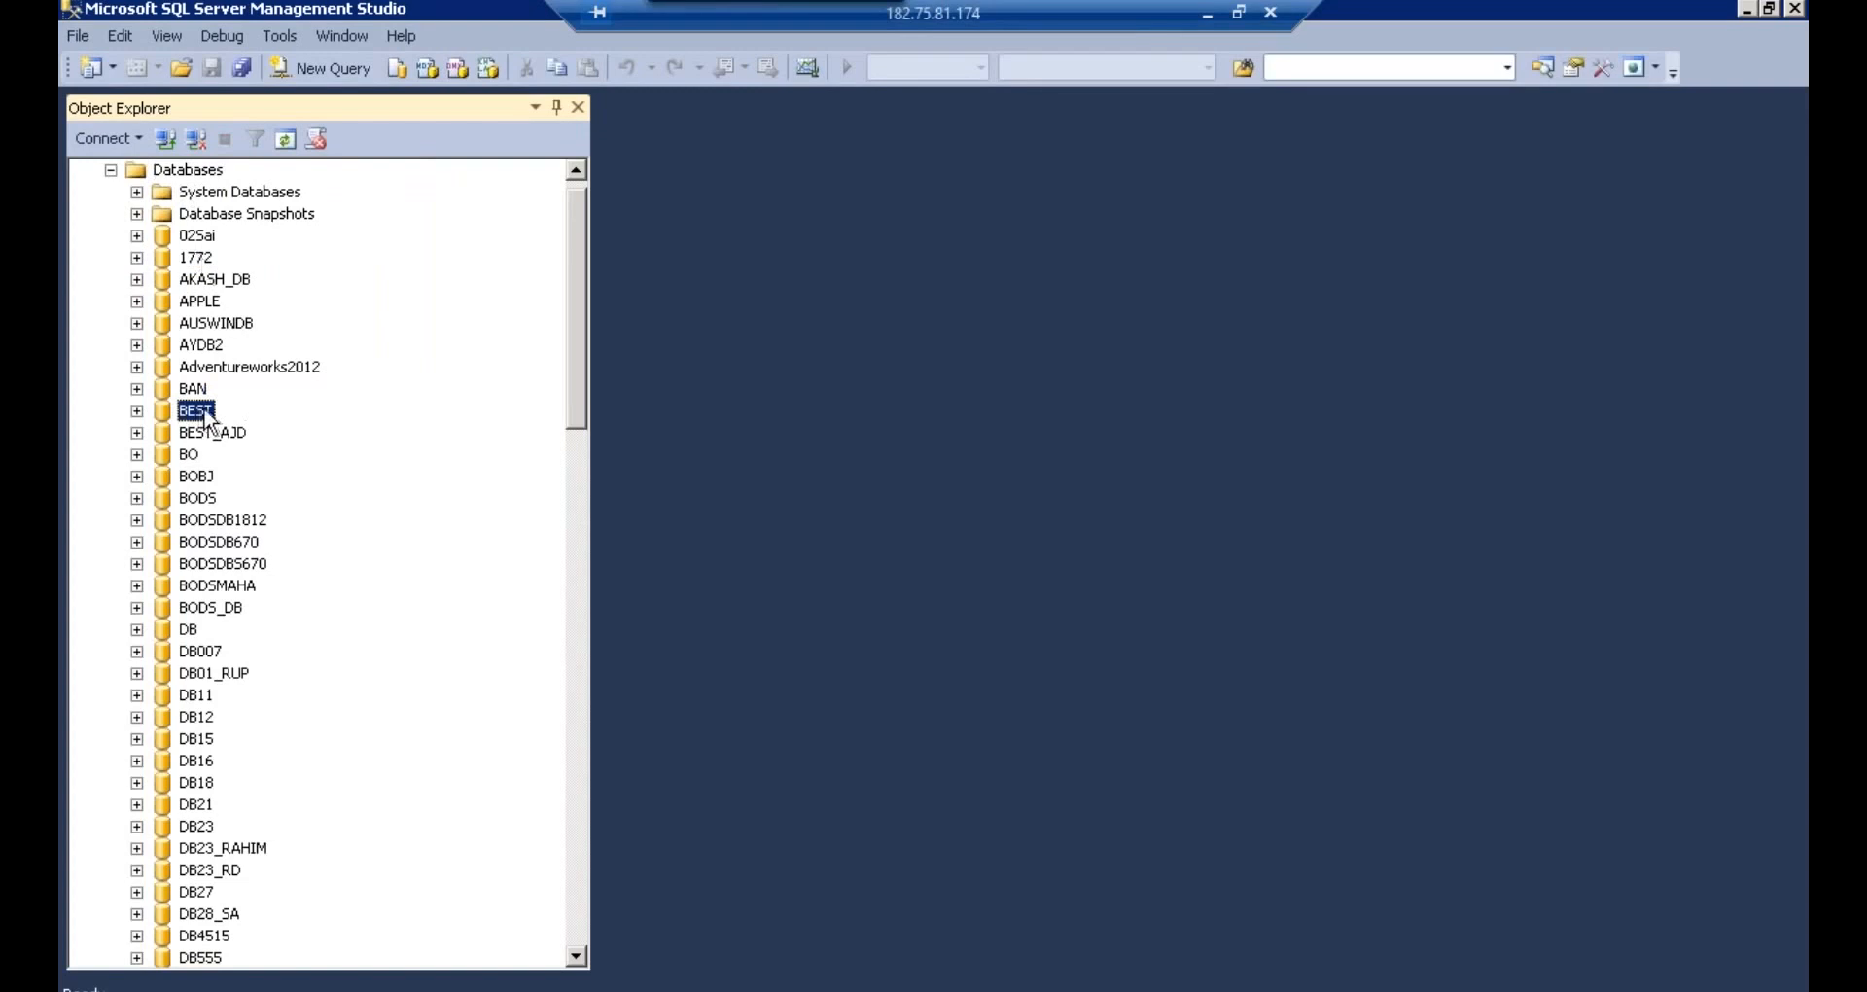
pyautogui.click(137, 412)
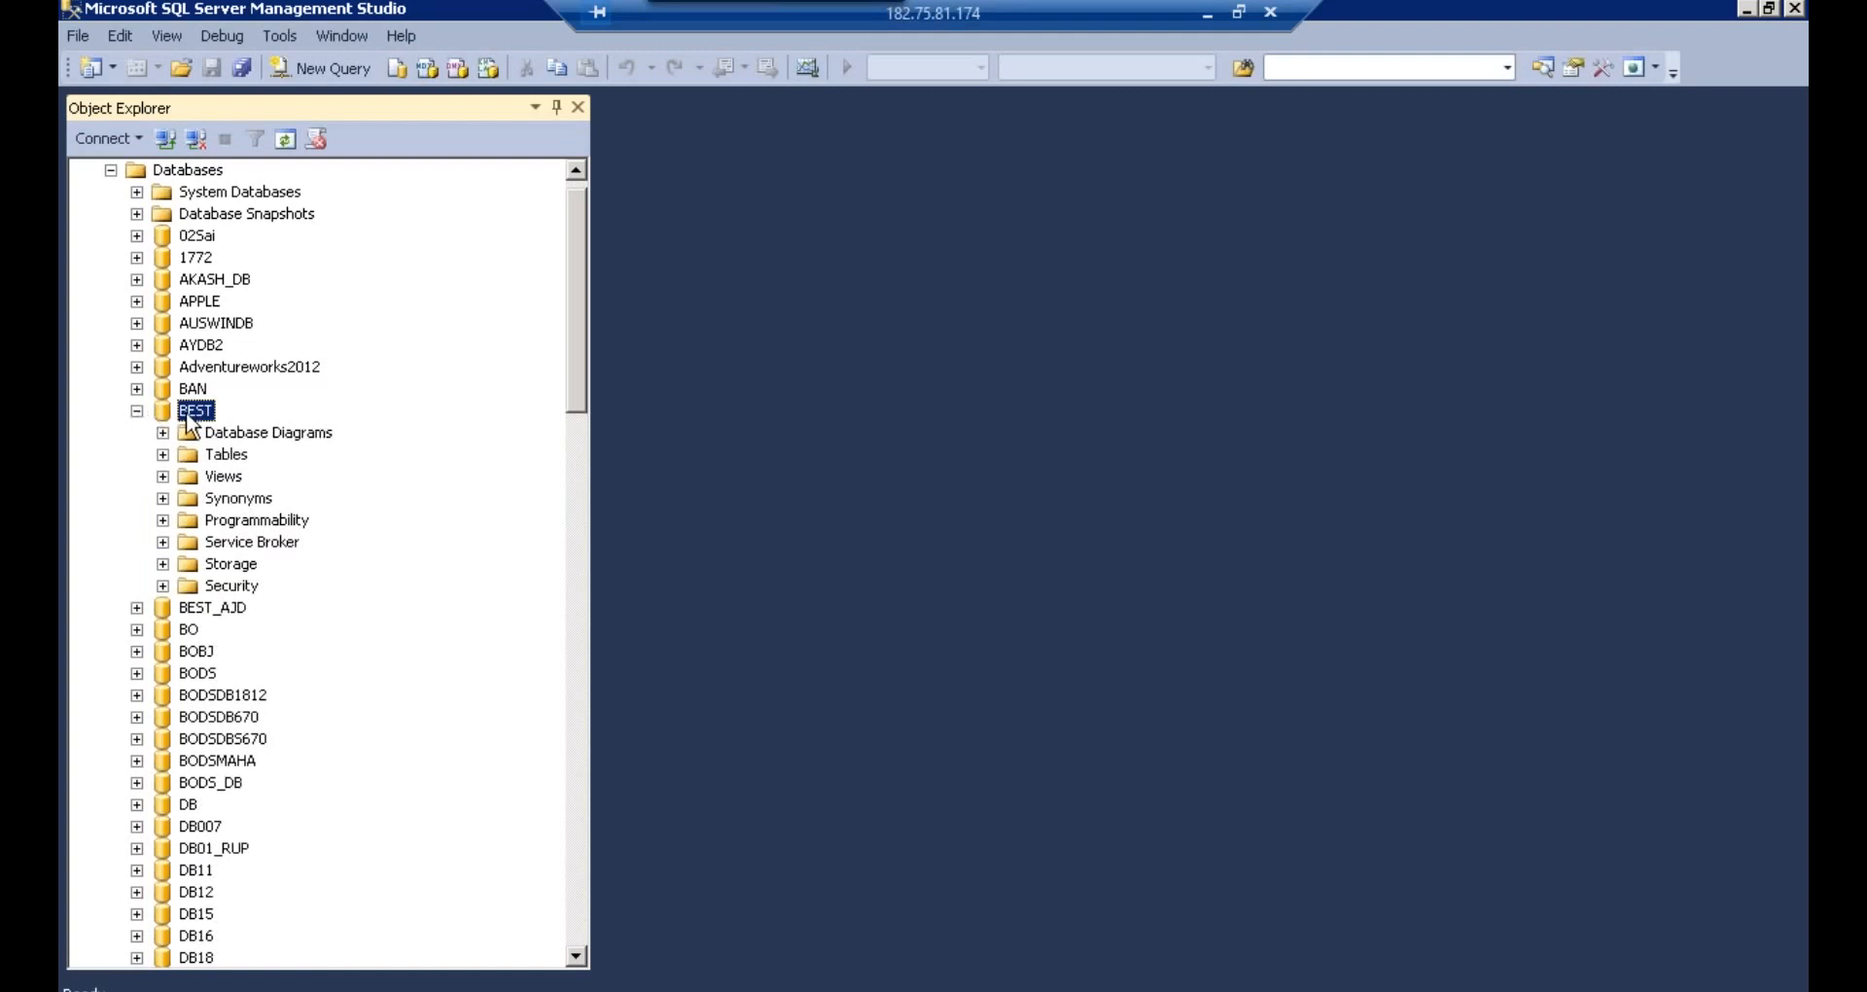
# - Start a new table in the BEST database and enlarge the table design area
pyautogui.click(220, 459)
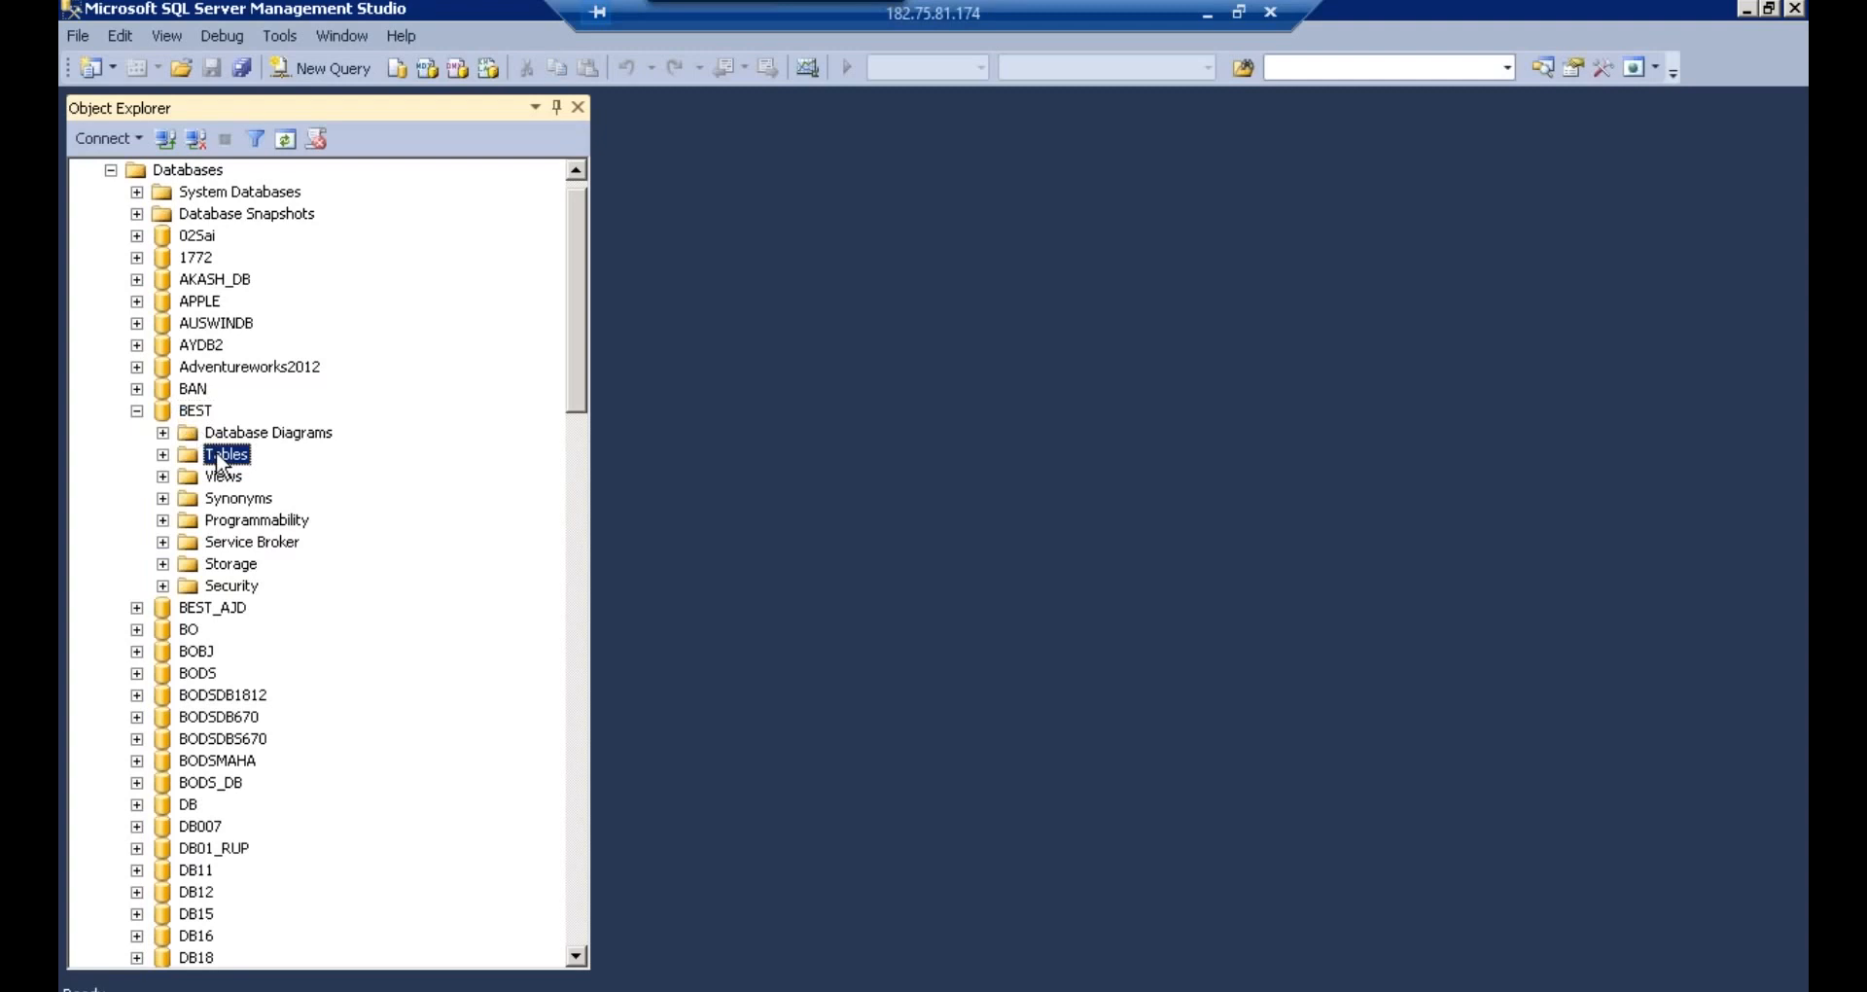
pyautogui.rightClick(220, 459)
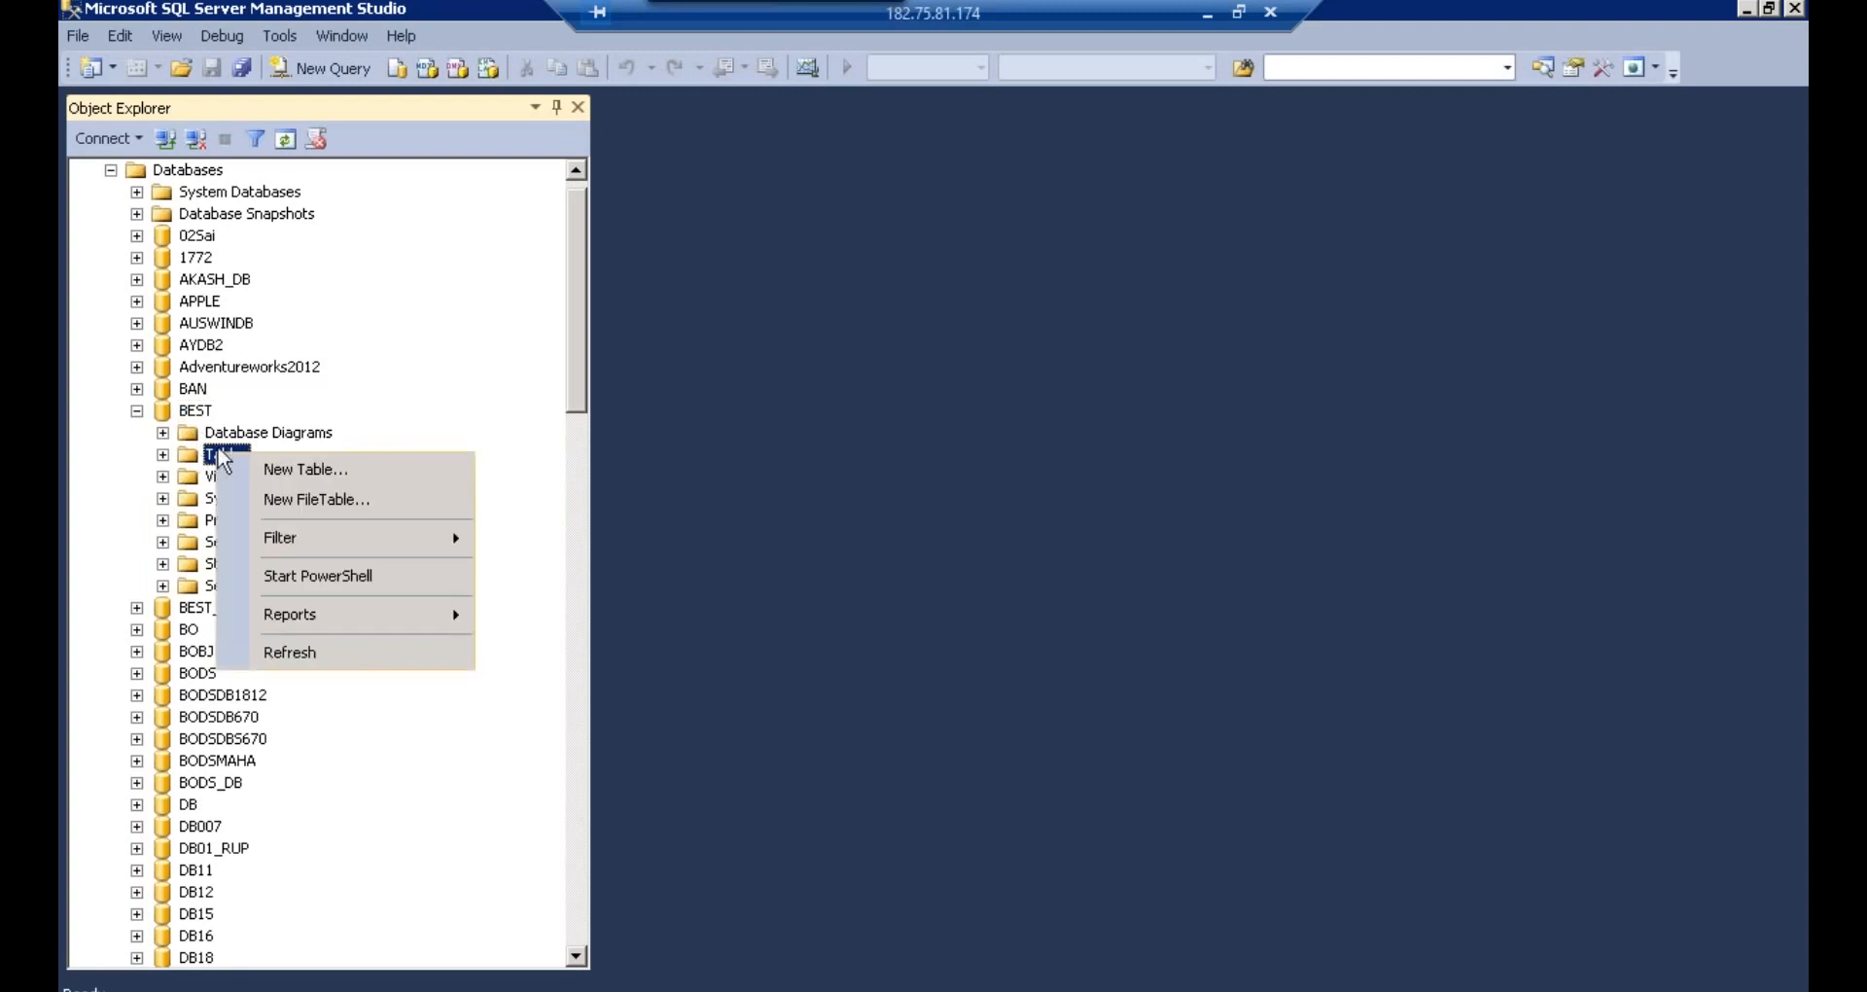
pyautogui.click(295, 476)
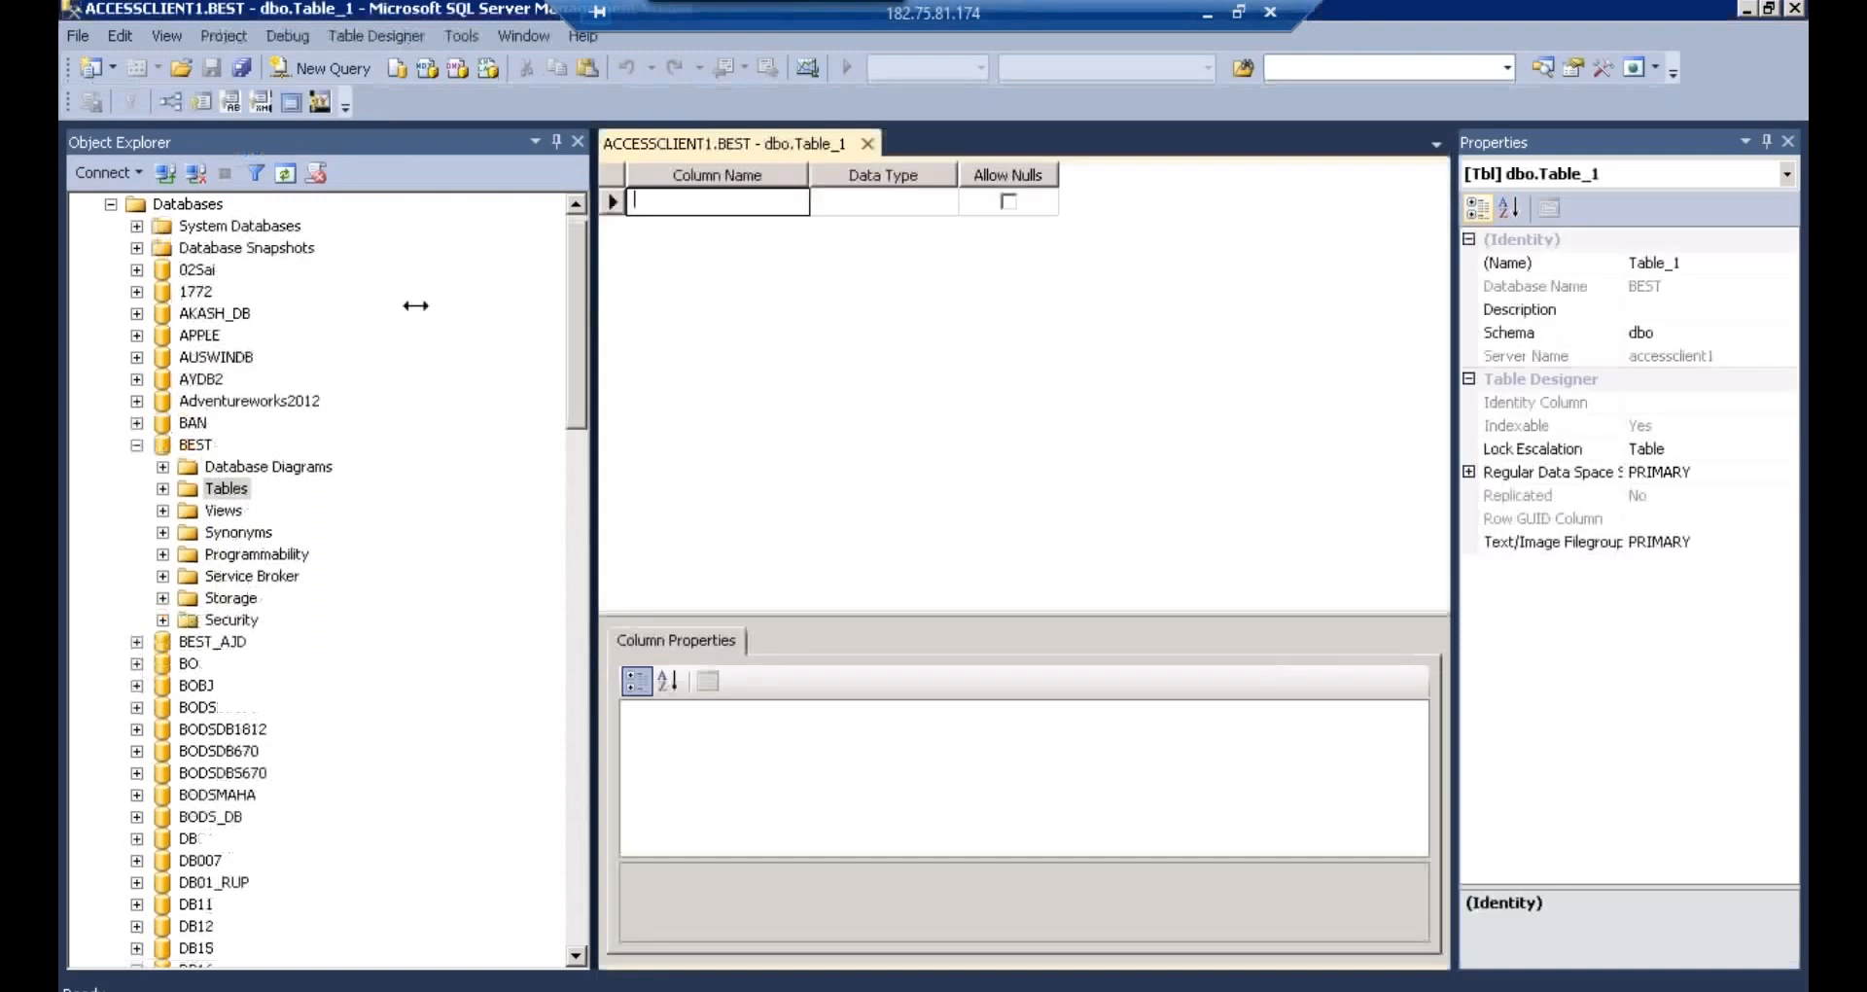
pyautogui.moveTo(415, 306); pyautogui.dragTo(381, 306)
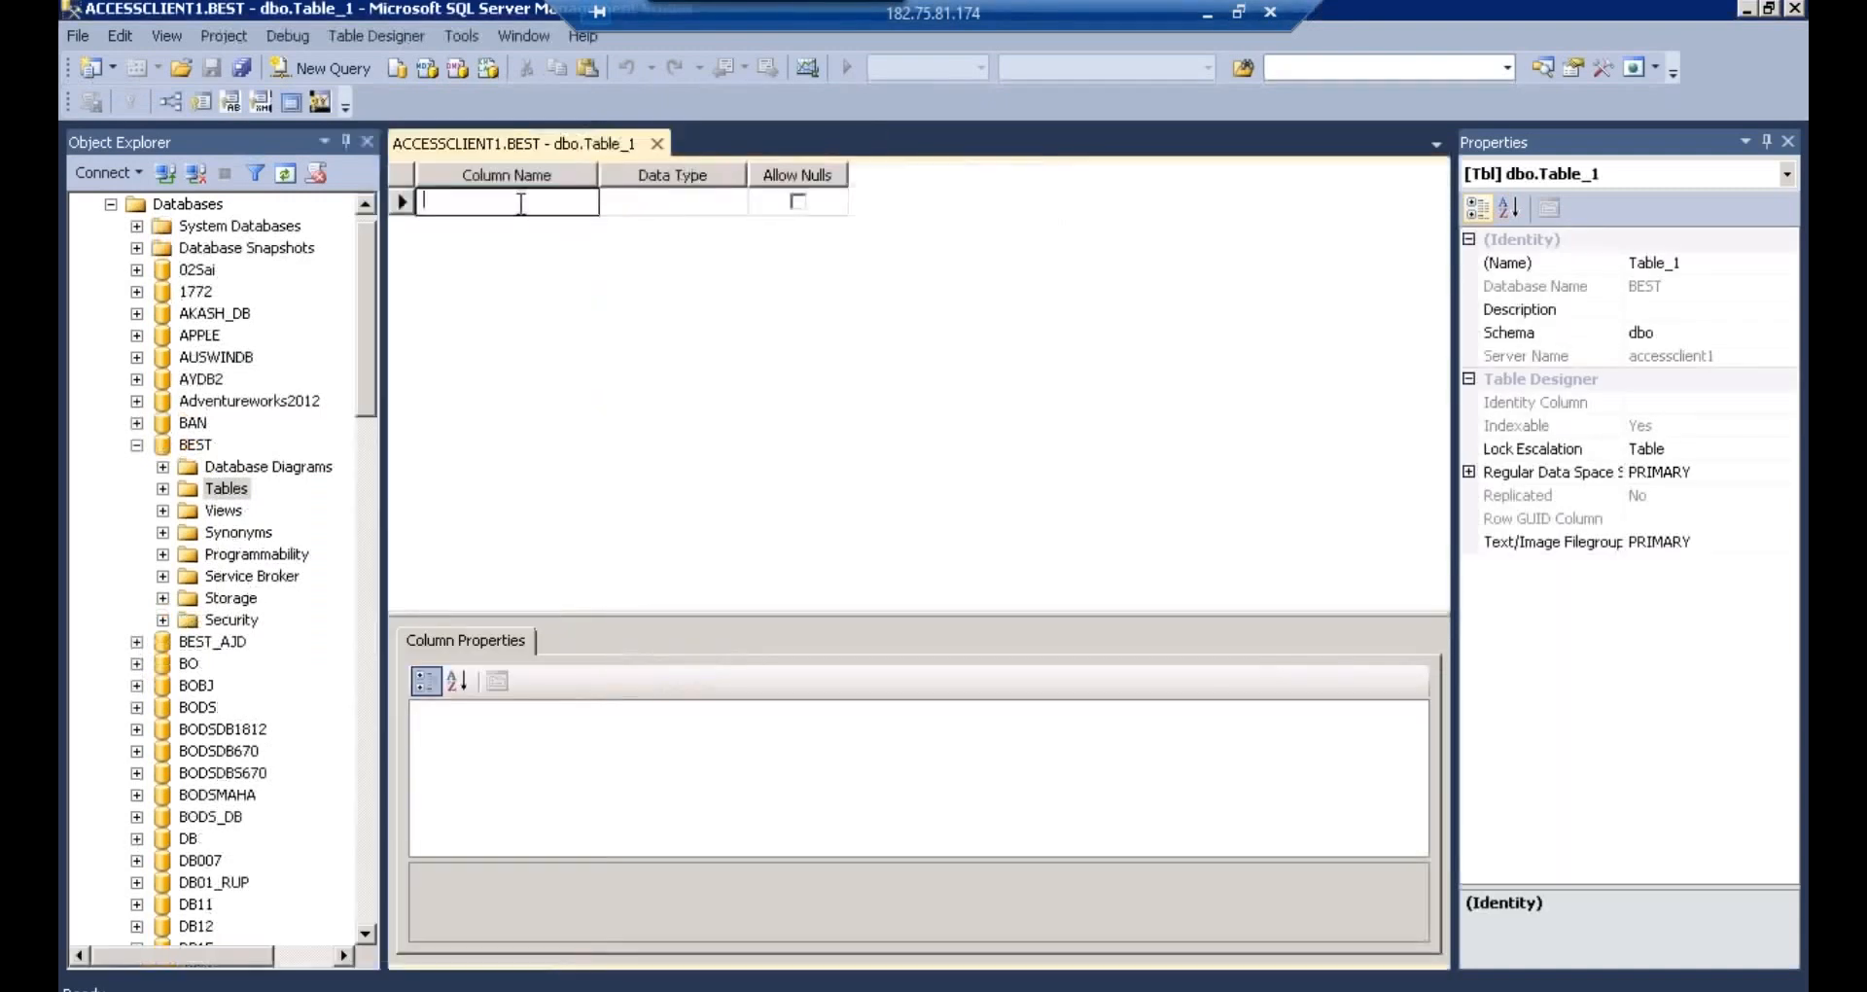
# - Name the first column of the new table BUKRS, keeping the default data type
pyautogui.write('bbulds')
pyautogui.press('BackSpace')
pyautogui.press('BackSpace')
pyautogui.press('BackSpace')
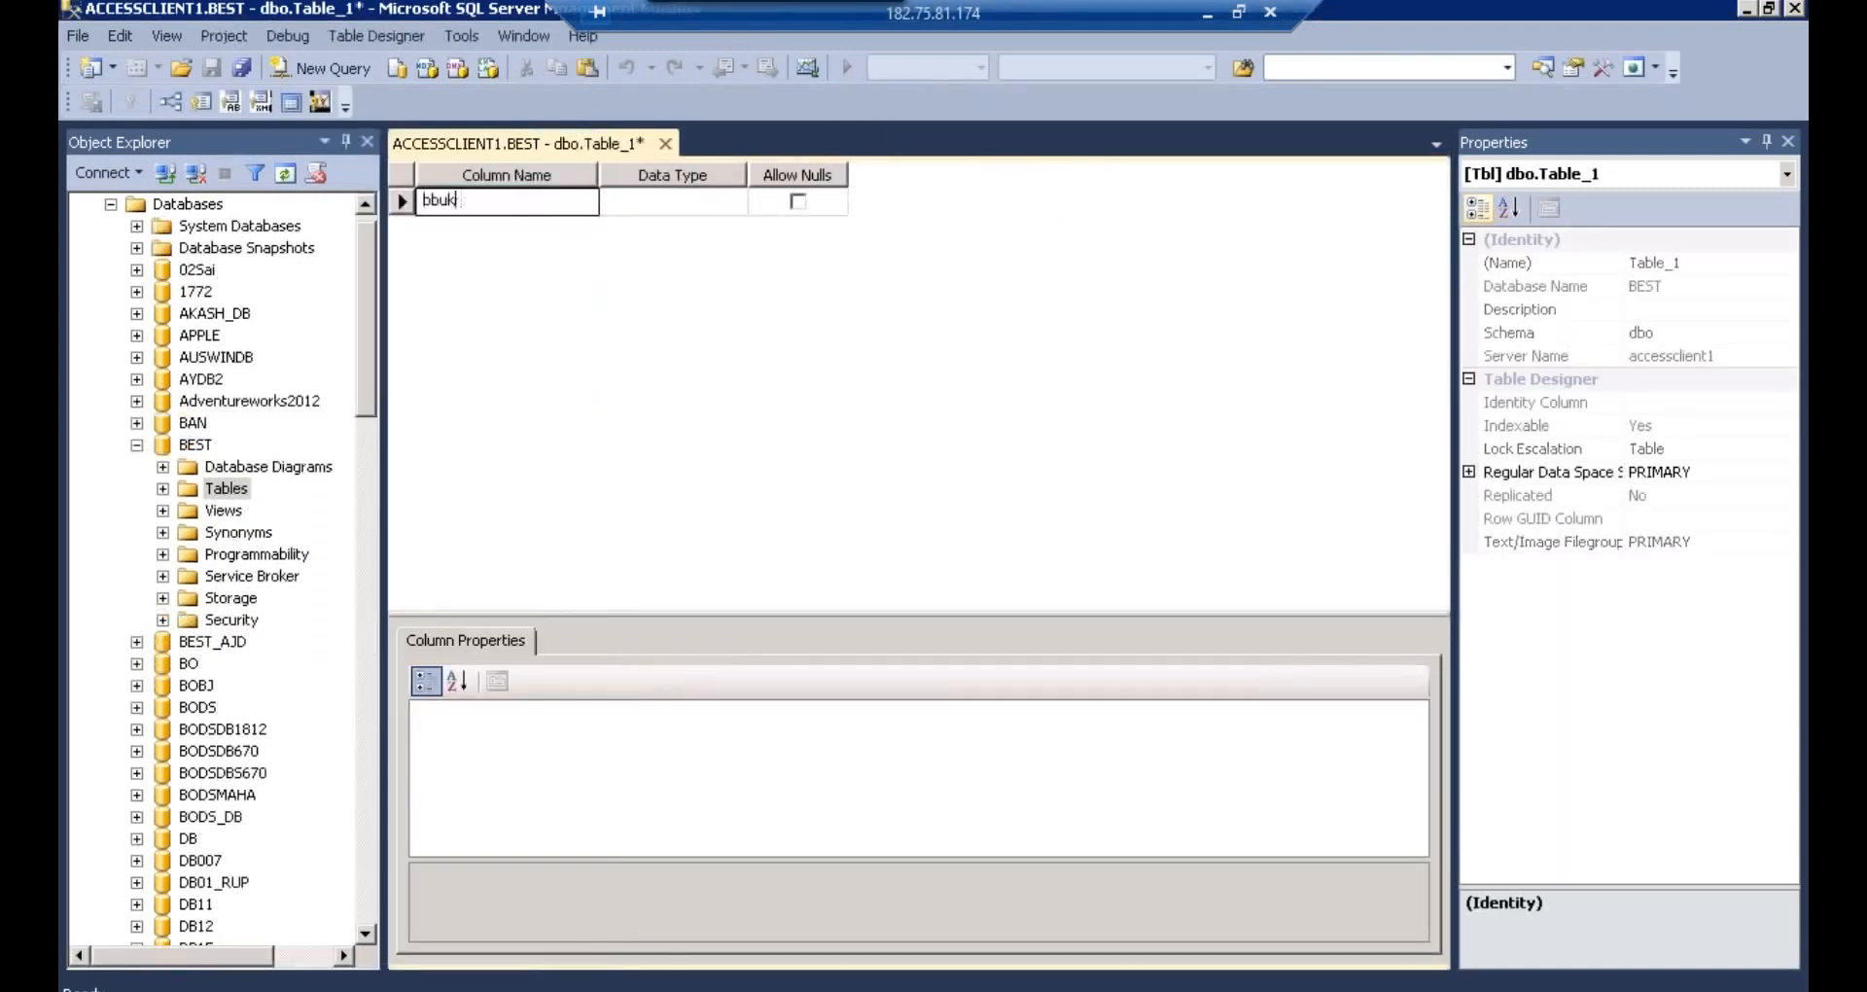
pyautogui.press('BackSpace')
pyautogui.press('BackSpace')
pyautogui.press('BackSpace')
pyautogui.write('BUKRS')
pyautogui.press('Tab')
# - Add the columns VKORG, VV010 and VV070 below BUKRS in the new table
pyautogui.click(539, 225)
pyautogui.write('VKORG')
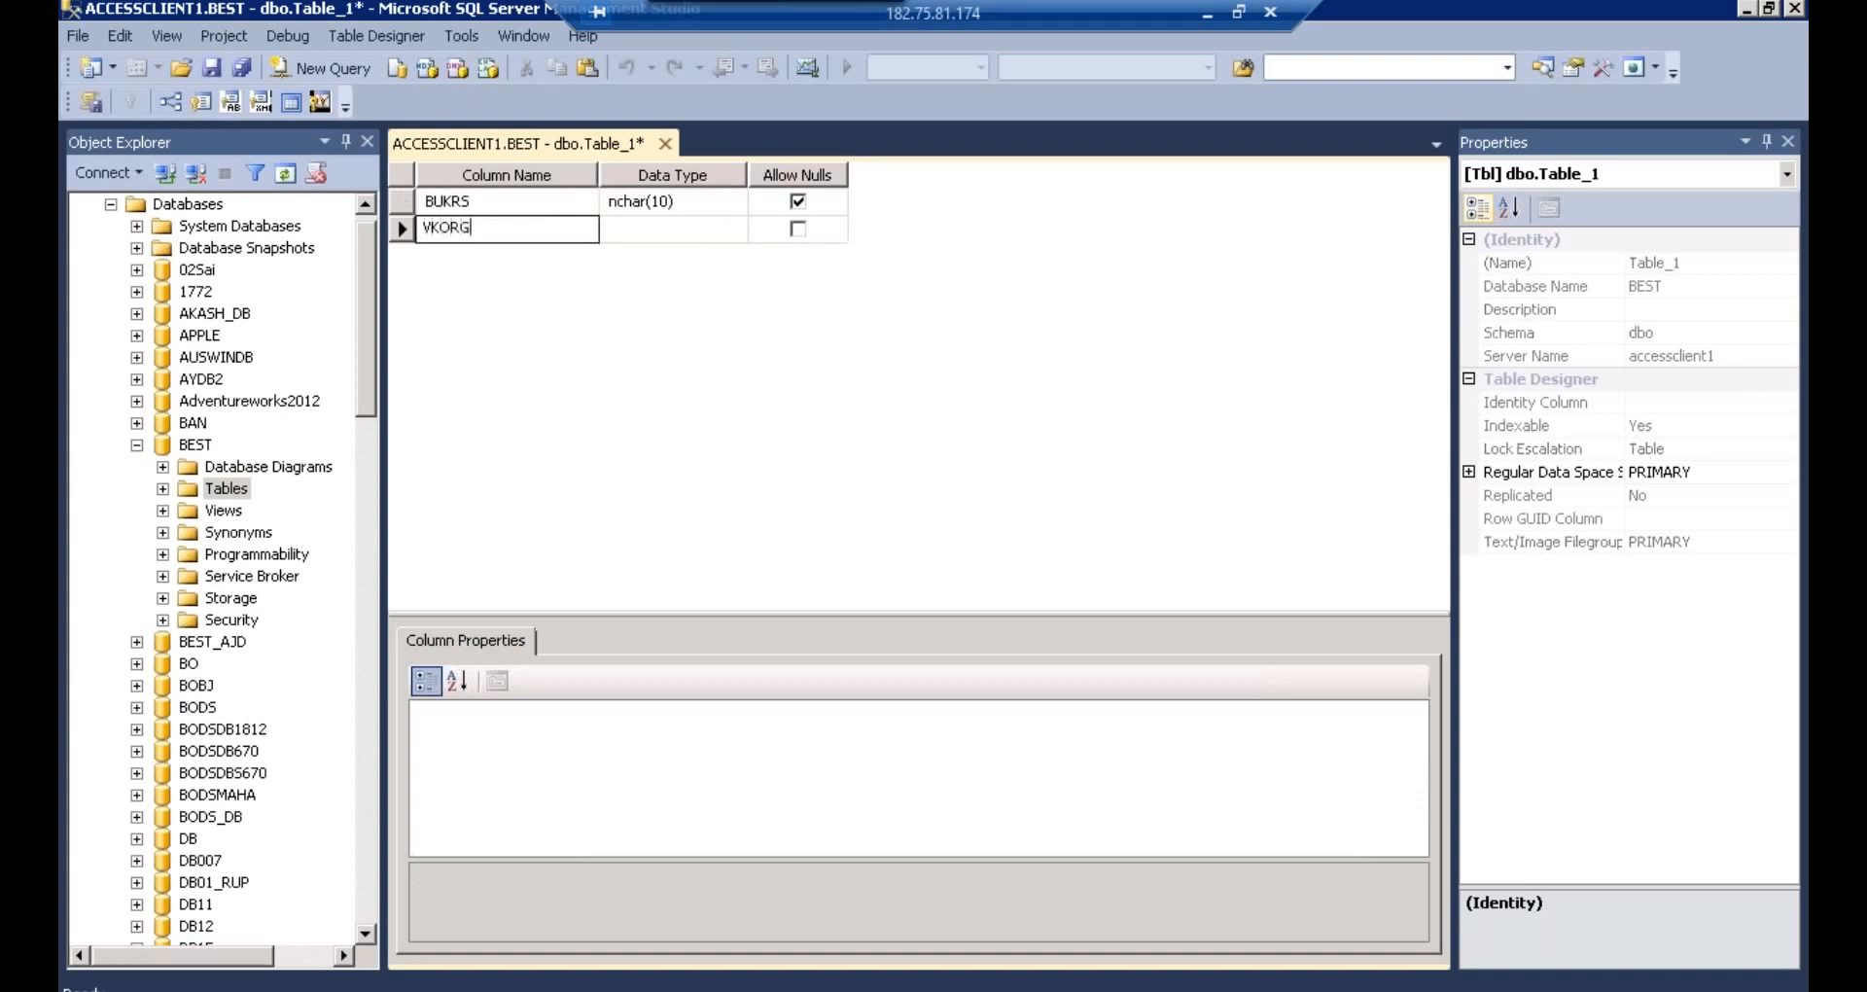
pyautogui.click(427, 253)
pyautogui.click(438, 258)
pyautogui.write('VV010')
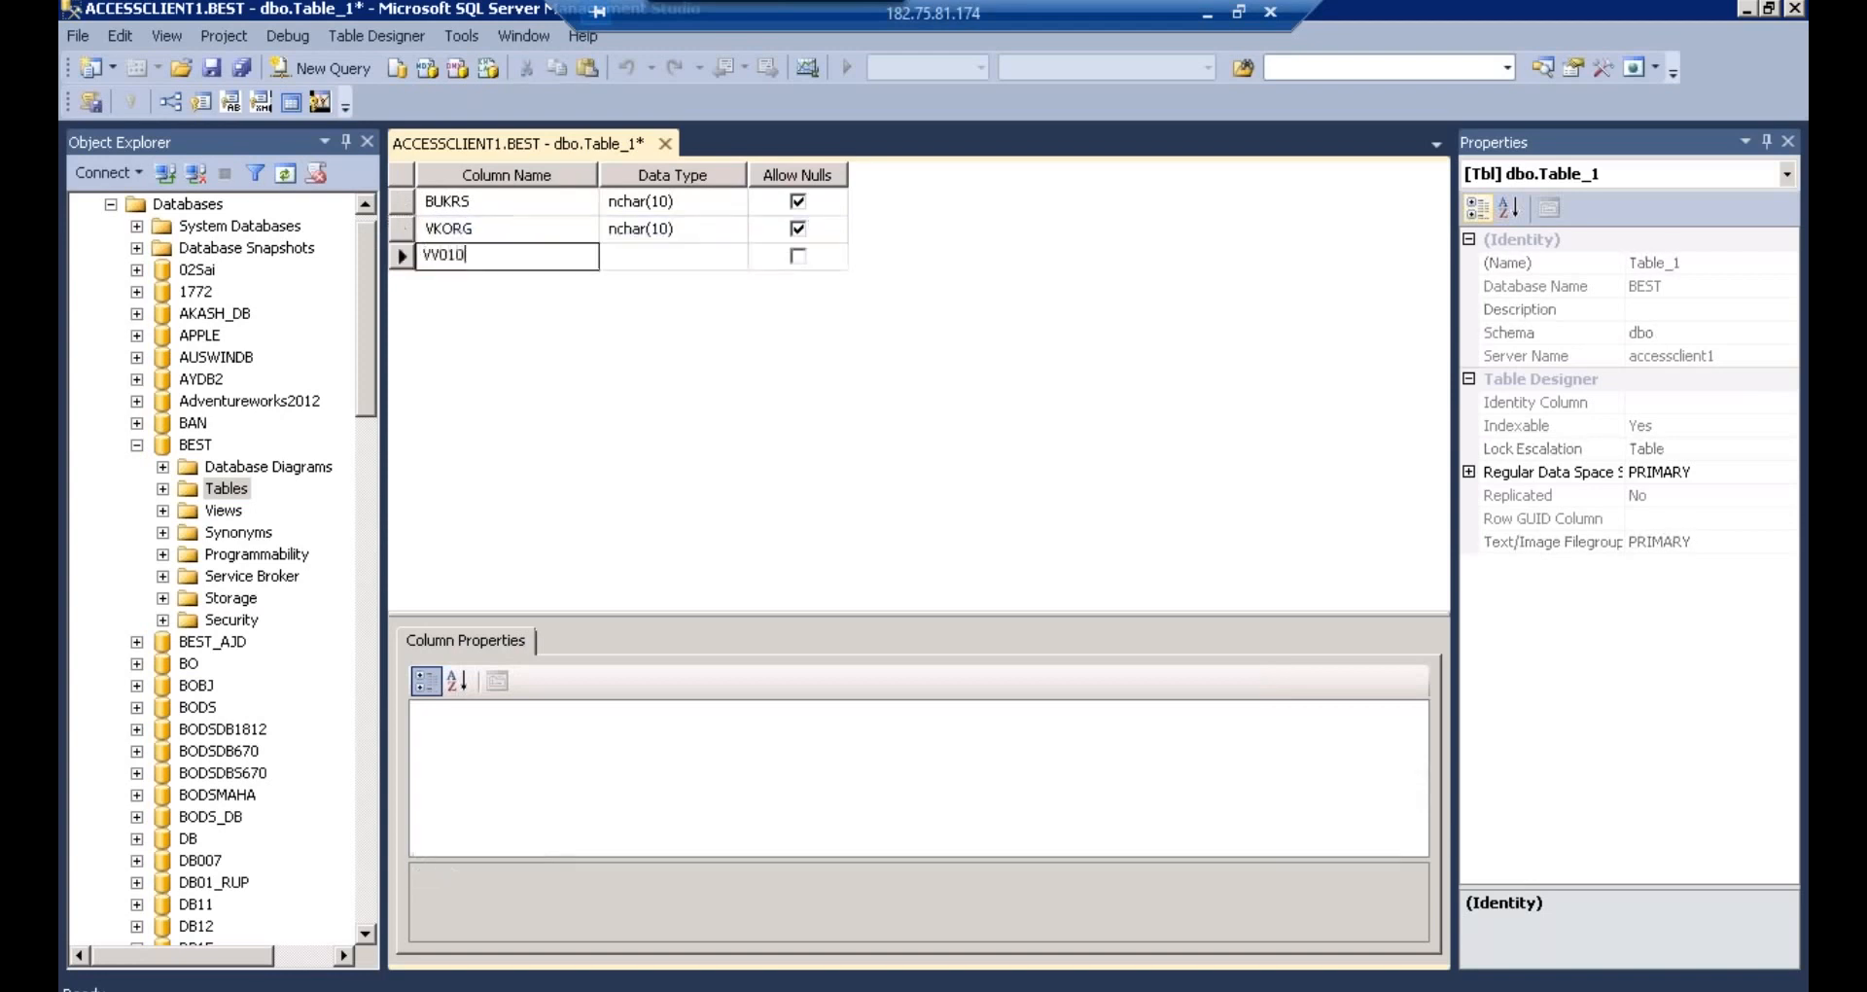
pyautogui.click(458, 283)
pyautogui.write('VV070')
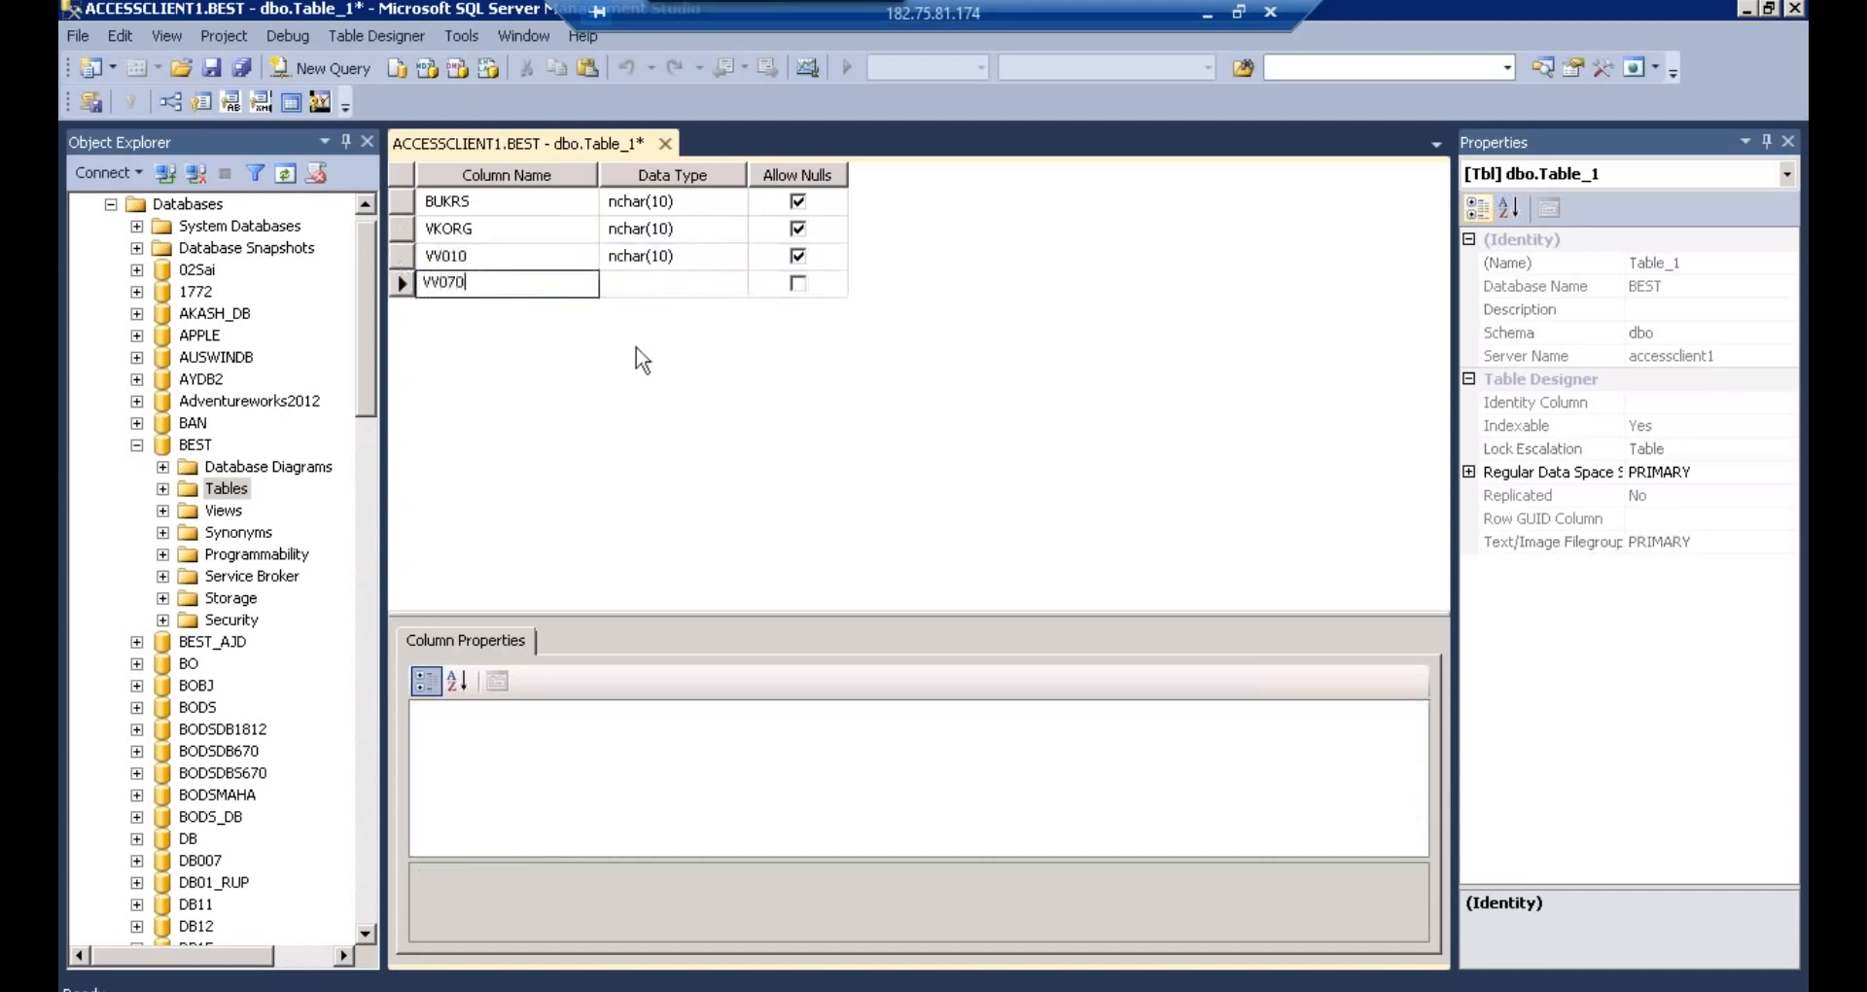
# - Set the data type of the VV010 and VV070 columns to decimal(18, 0)
pyautogui.click(661, 283)
pyautogui.press('Up')
pyautogui.write('dec')
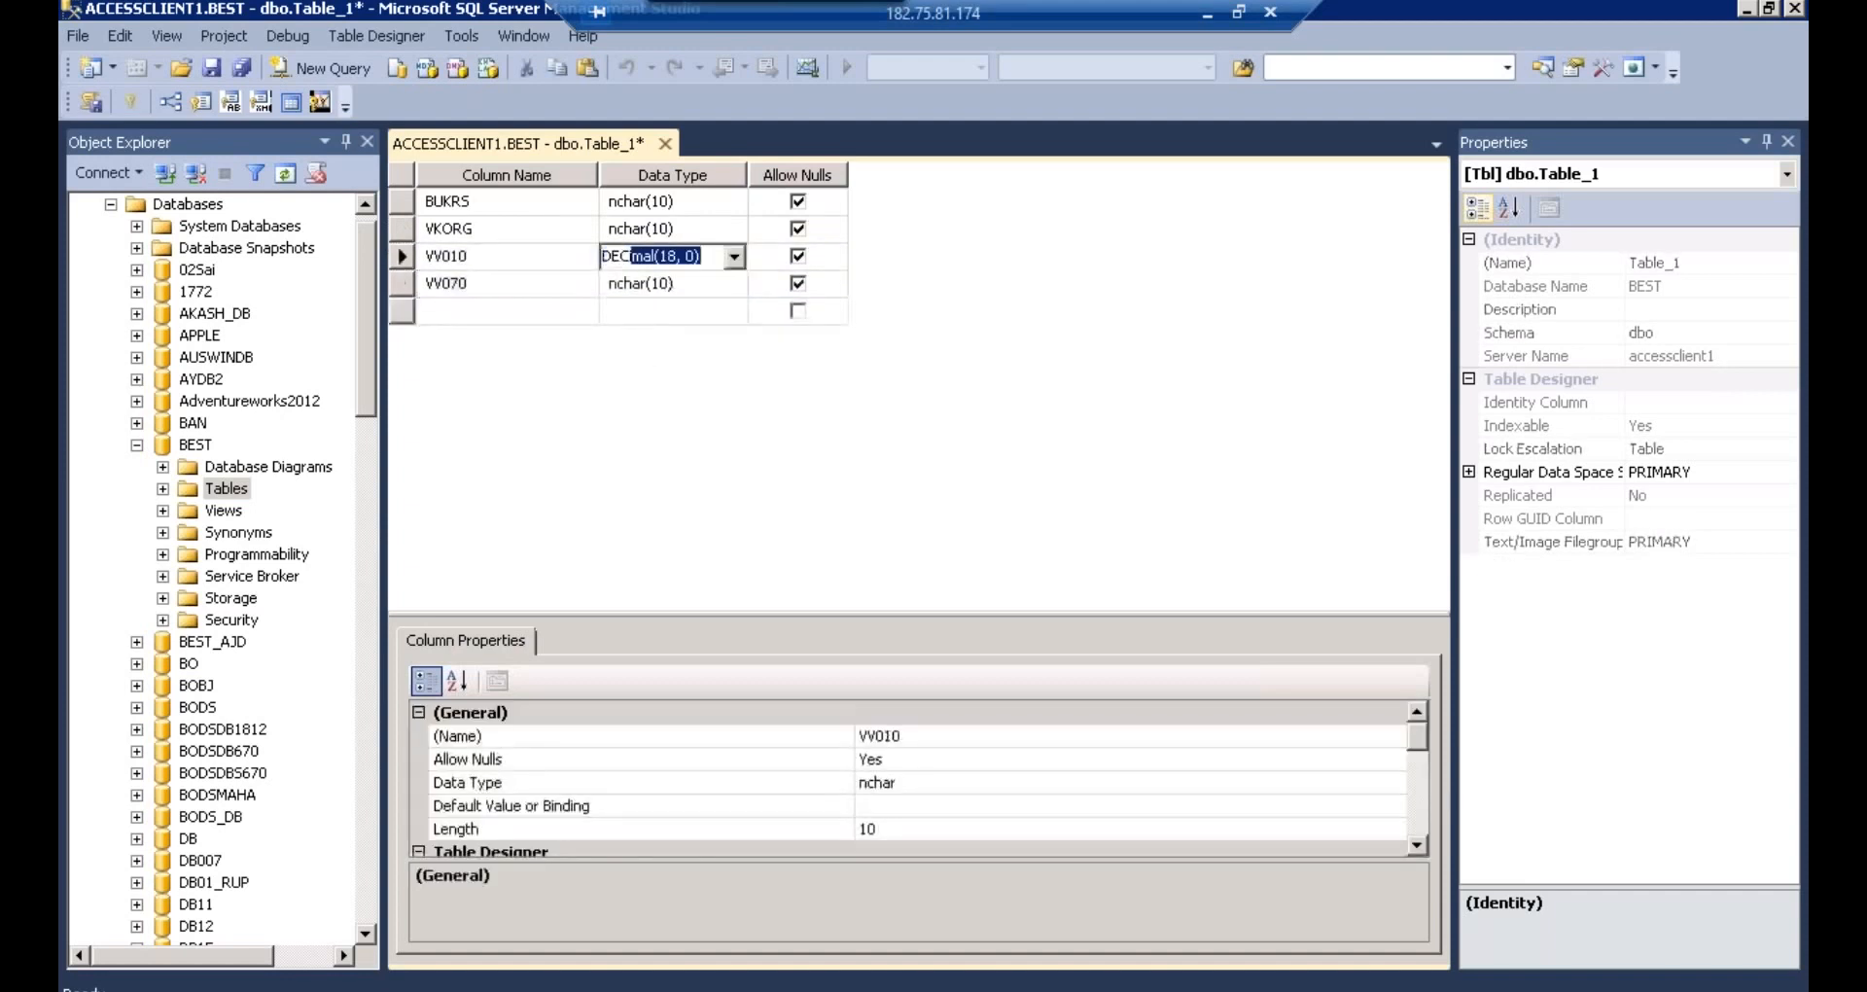
pyautogui.press('Down')
pyautogui.write('DEC')
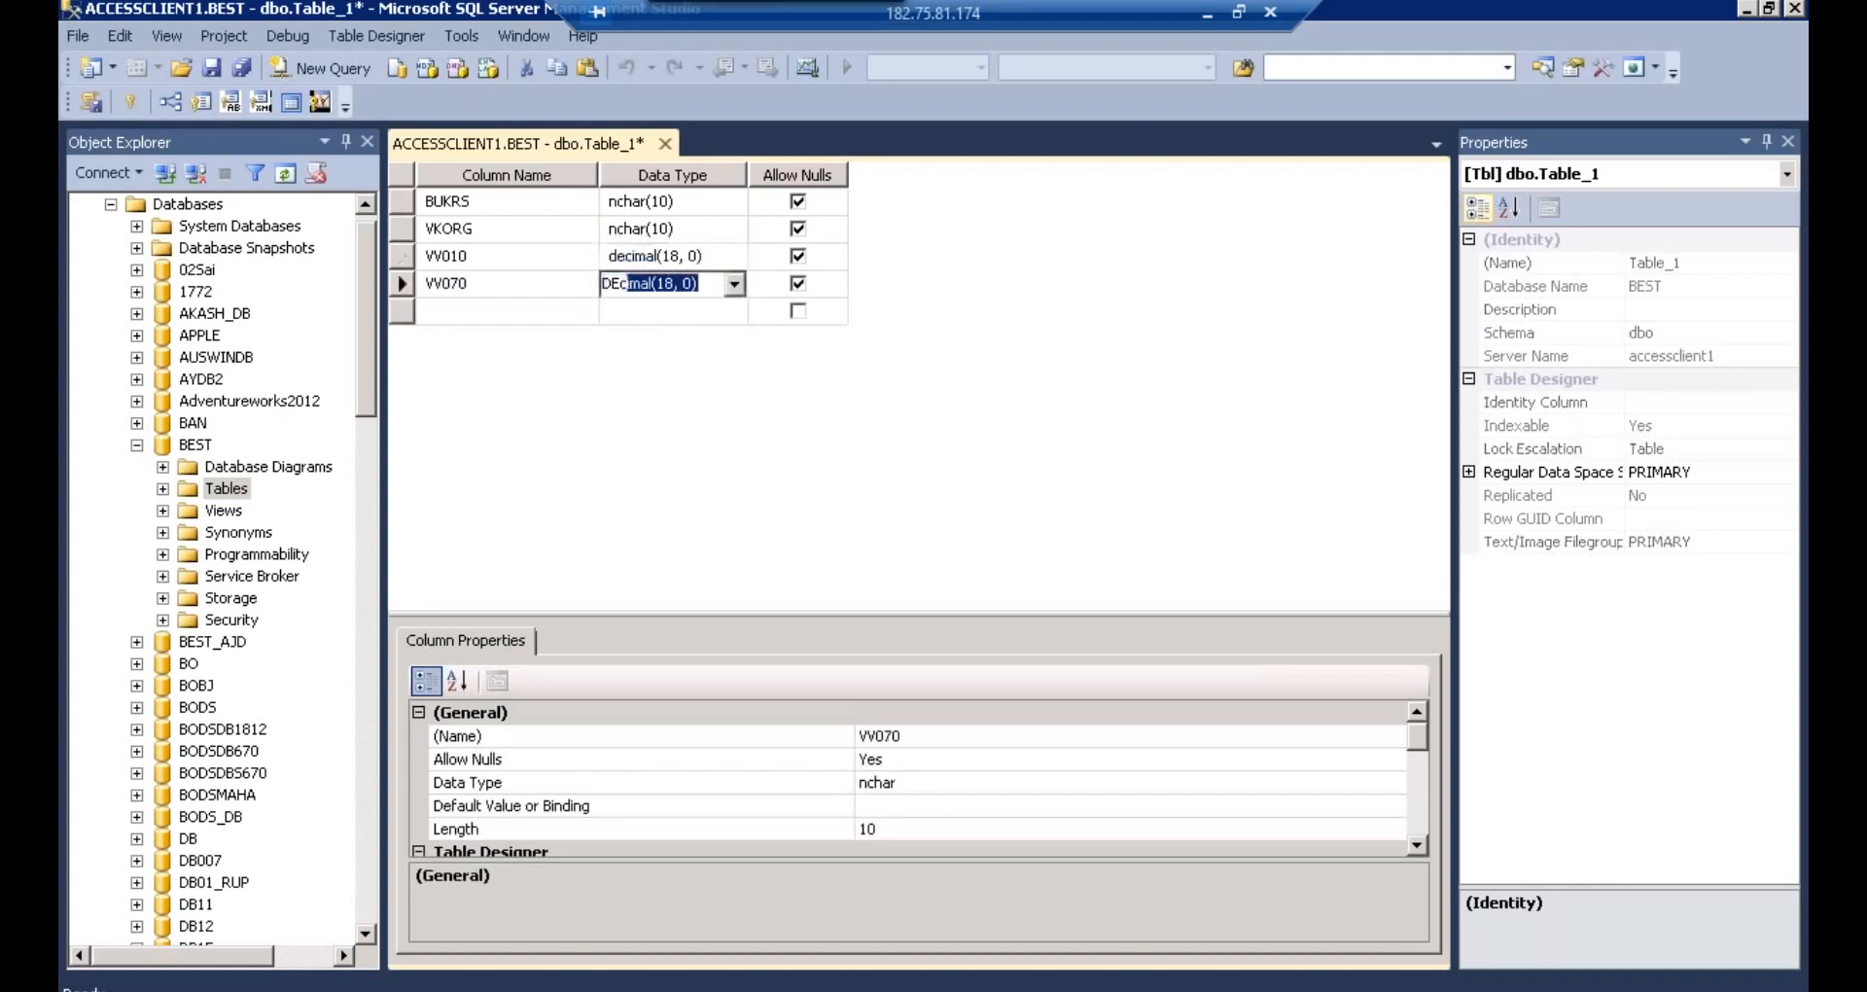
pyautogui.press('Up')
pyautogui.press('Up')
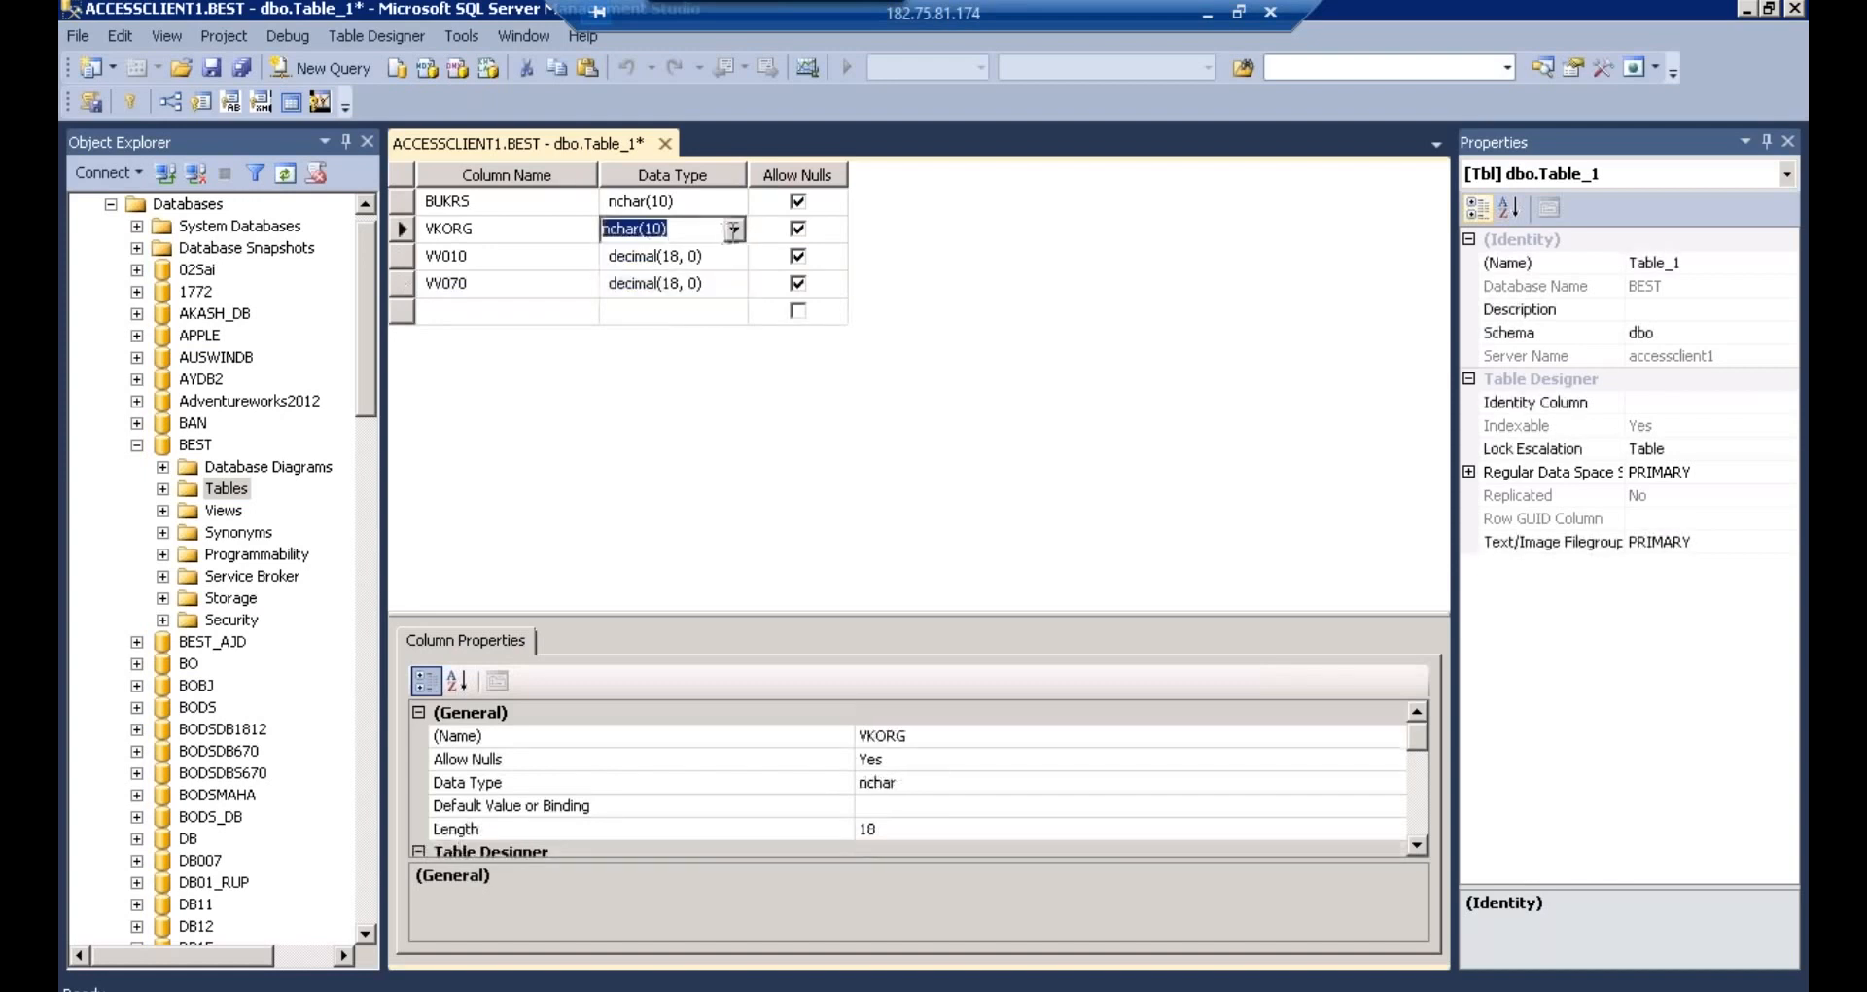
pyautogui.click(933, 222)
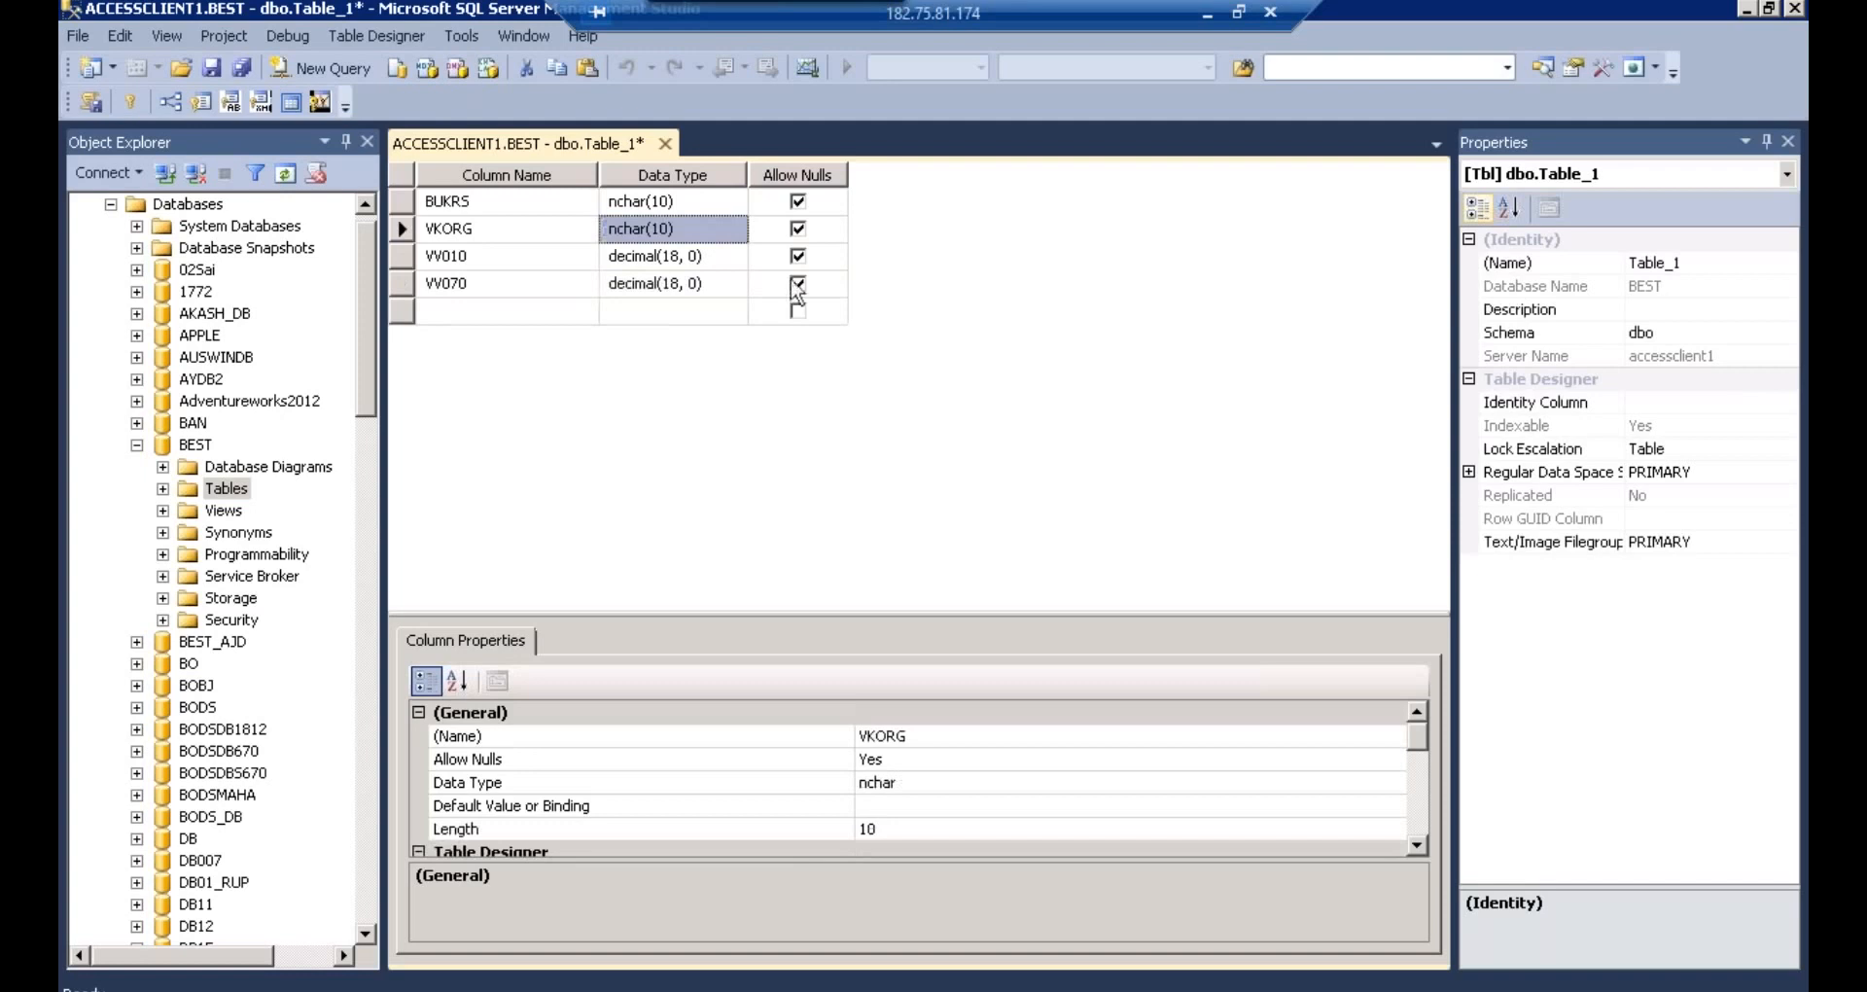
# - Save the new table, replacing the name entry ZCOMPANYCODE_DATA with ZCOPA_TABLE before confirming
pyautogui.click(213, 73)
pyautogui.press('End')
pyautogui.press('BackSpace')
pyautogui.press('BackSpace')
pyautogui.press('BackSpace')
pyautogui.press('BackSpace')
pyautogui.press('BackSpace')
pyautogui.press('BackSpace')
pyautogui.press('BackSpace')
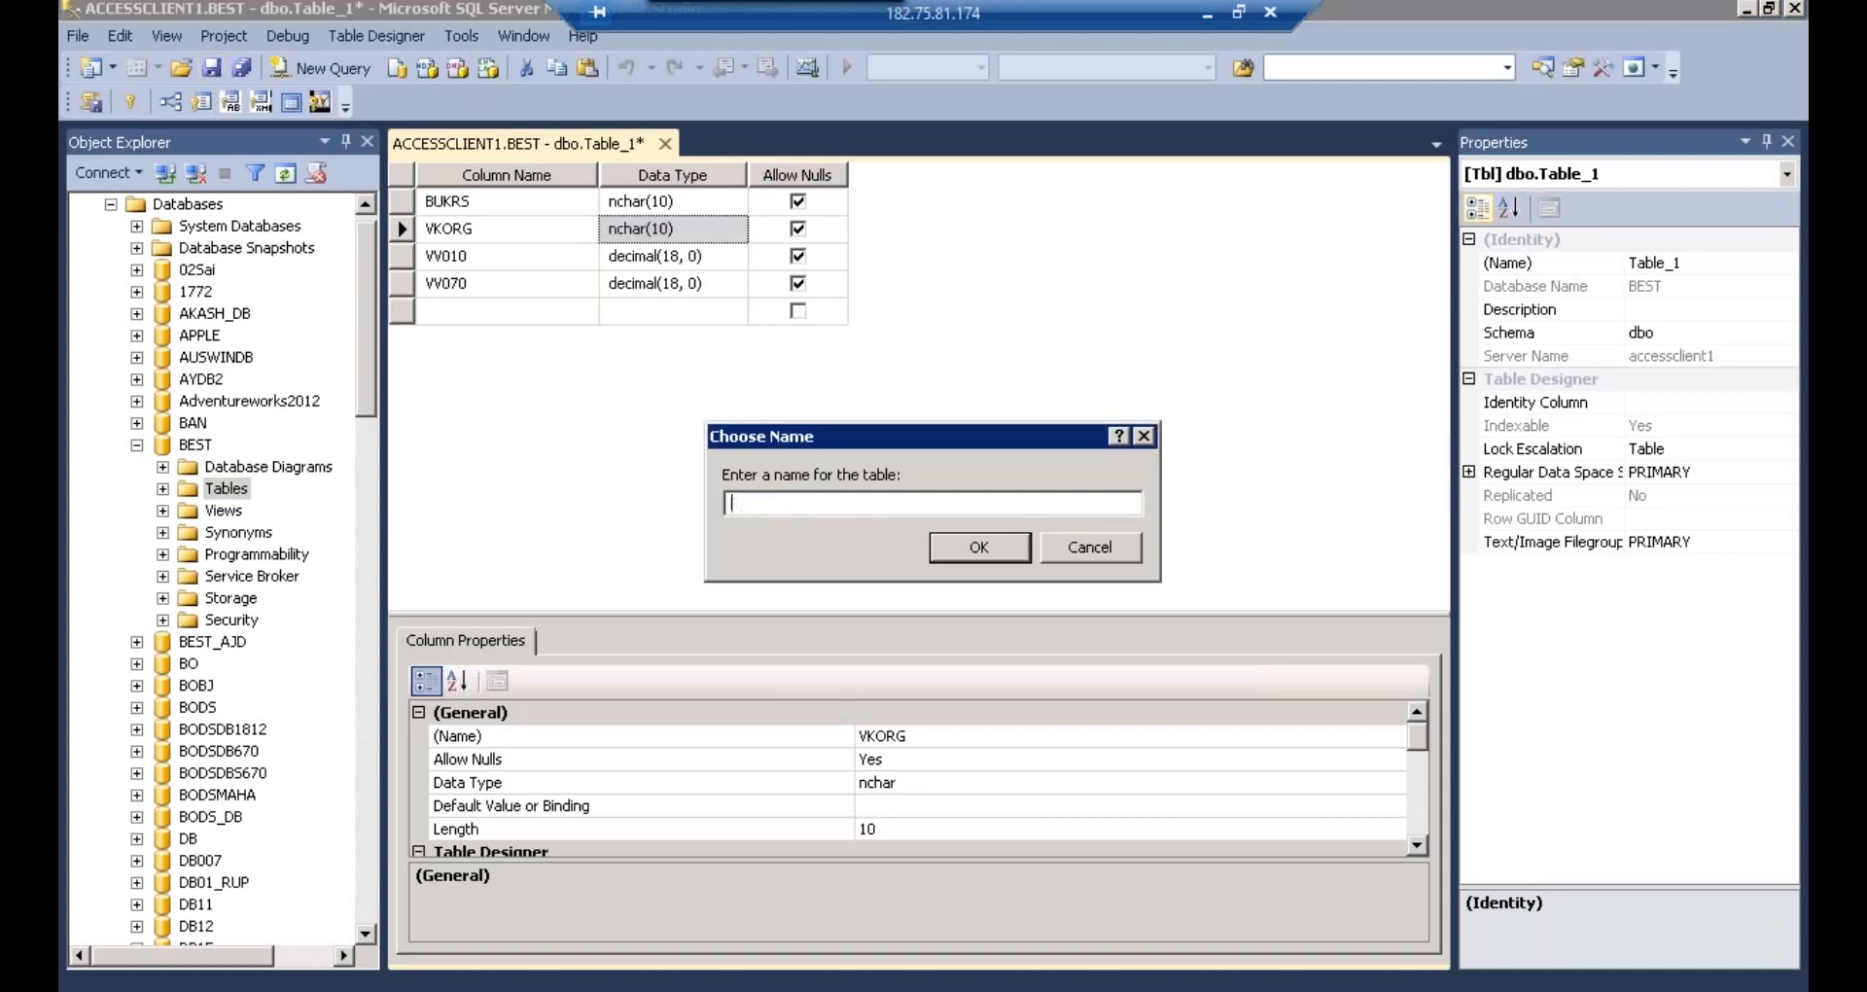
pyautogui.write('ZCOMPANYCODE_DATA')
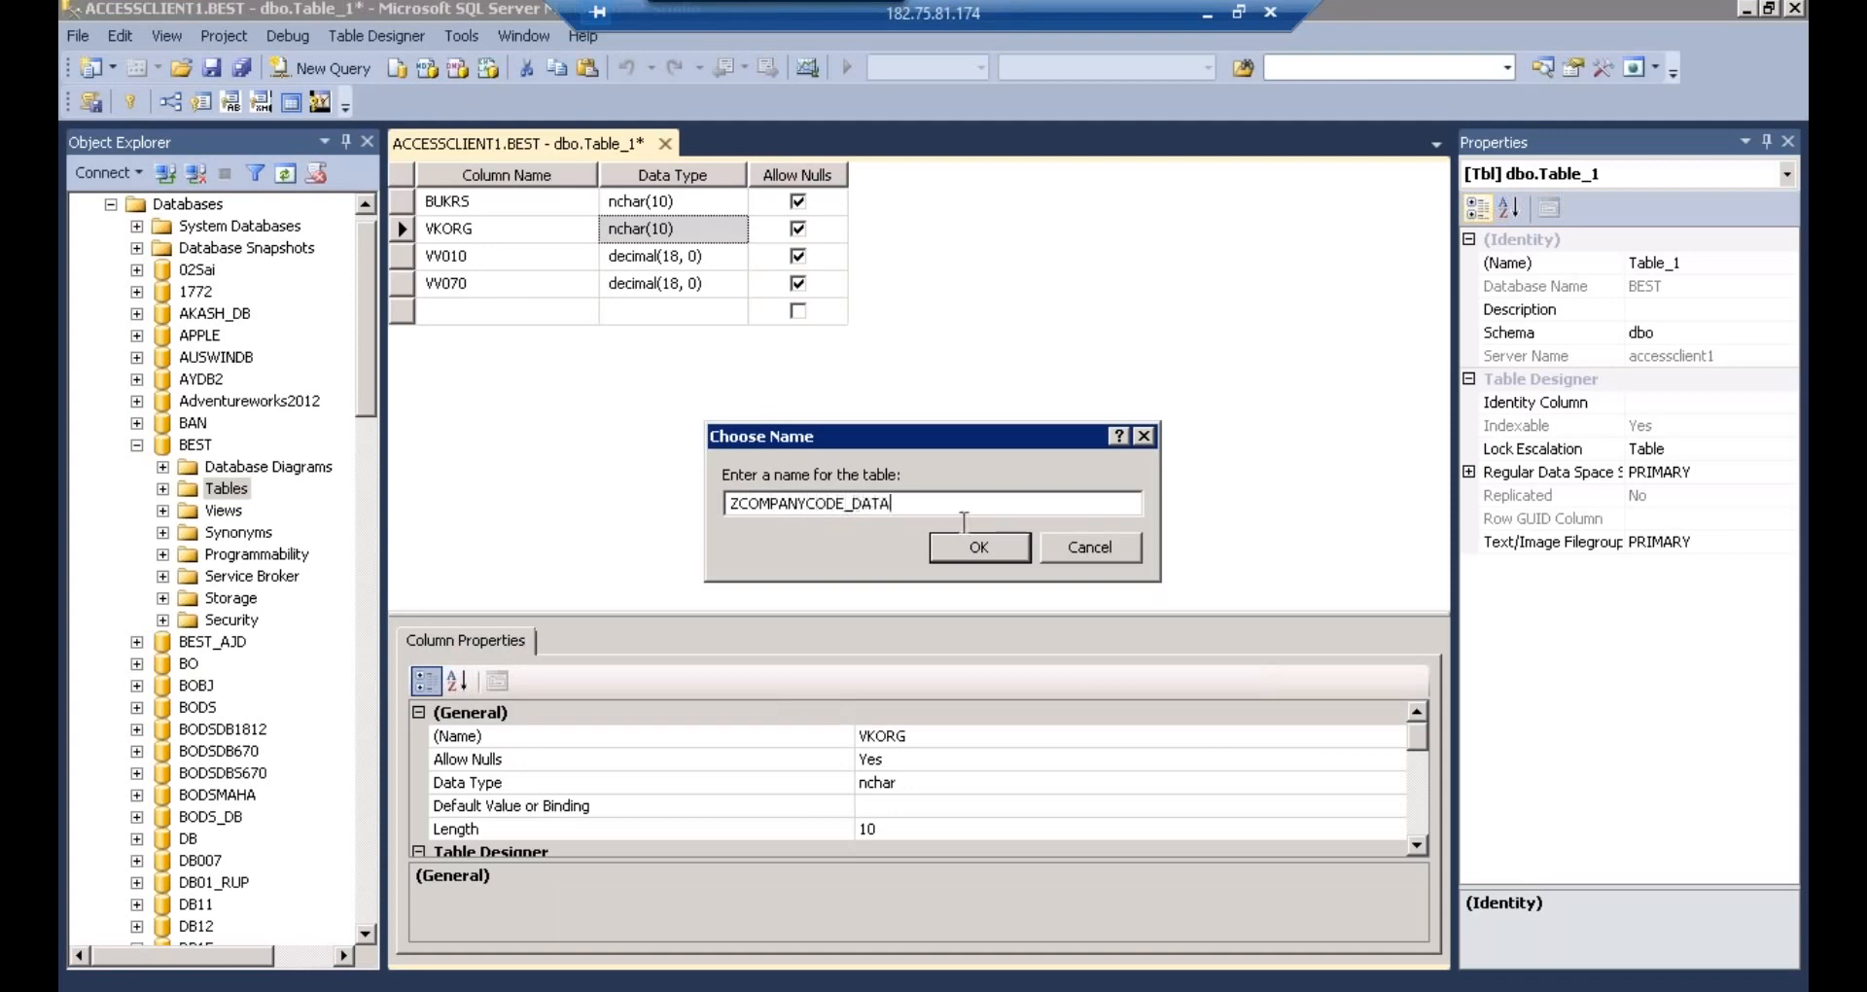
pyautogui.moveTo(891, 503); pyautogui.dragTo(730, 502)
pyautogui.write('ZCOPA_TABLE')
pyautogui.click(949, 550)
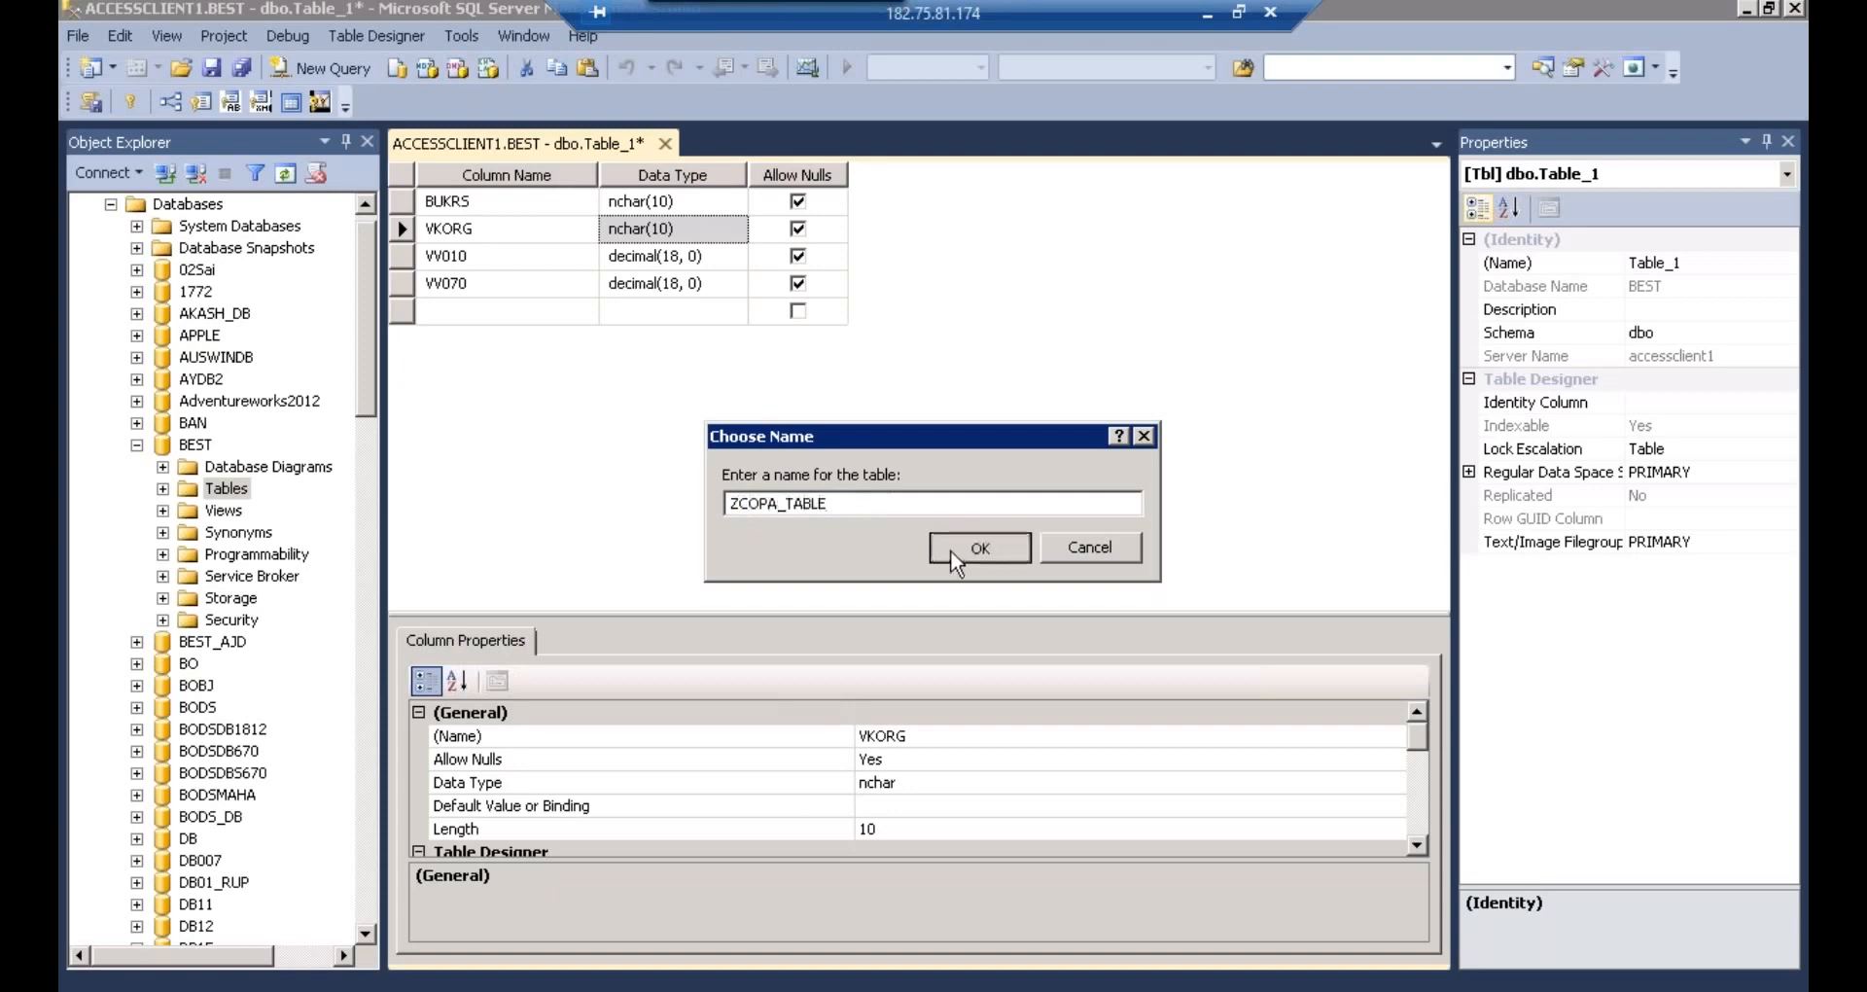
# - Try to save the table under the name ZCOPA_TABLE9
pyautogui.click(1021, 589)
pyautogui.click(877, 505)
pyautogui.write('9')
pyautogui.click(977, 548)
pyautogui.click(1011, 593)
# - Change the table name to ZCOPA_TABLE009 and save the table
pyautogui.click(966, 503)
pyautogui.press('BackSpace')
pyautogui.write('009')
pyautogui.click(979, 547)
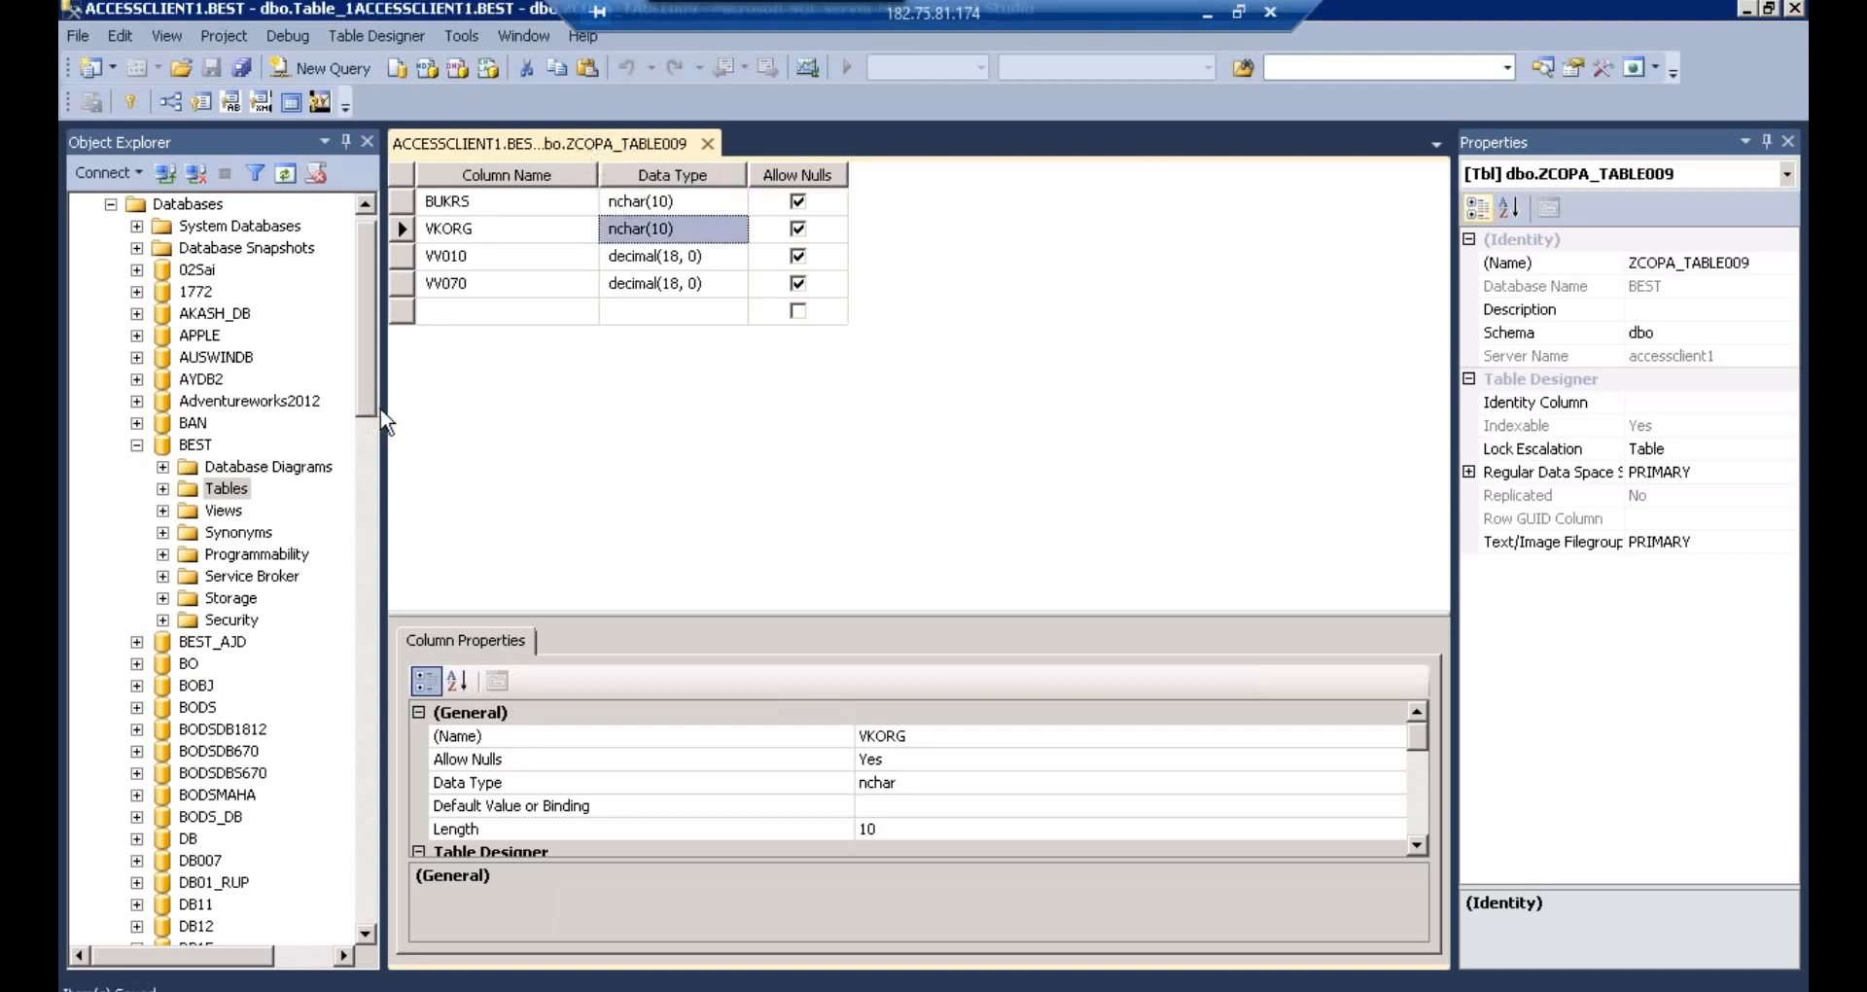
# - Expand the Tables folder of the BEST database and refresh its list, widening the object tree for readable names
pyautogui.moveTo(382, 408); pyautogui.dragTo(485, 403)
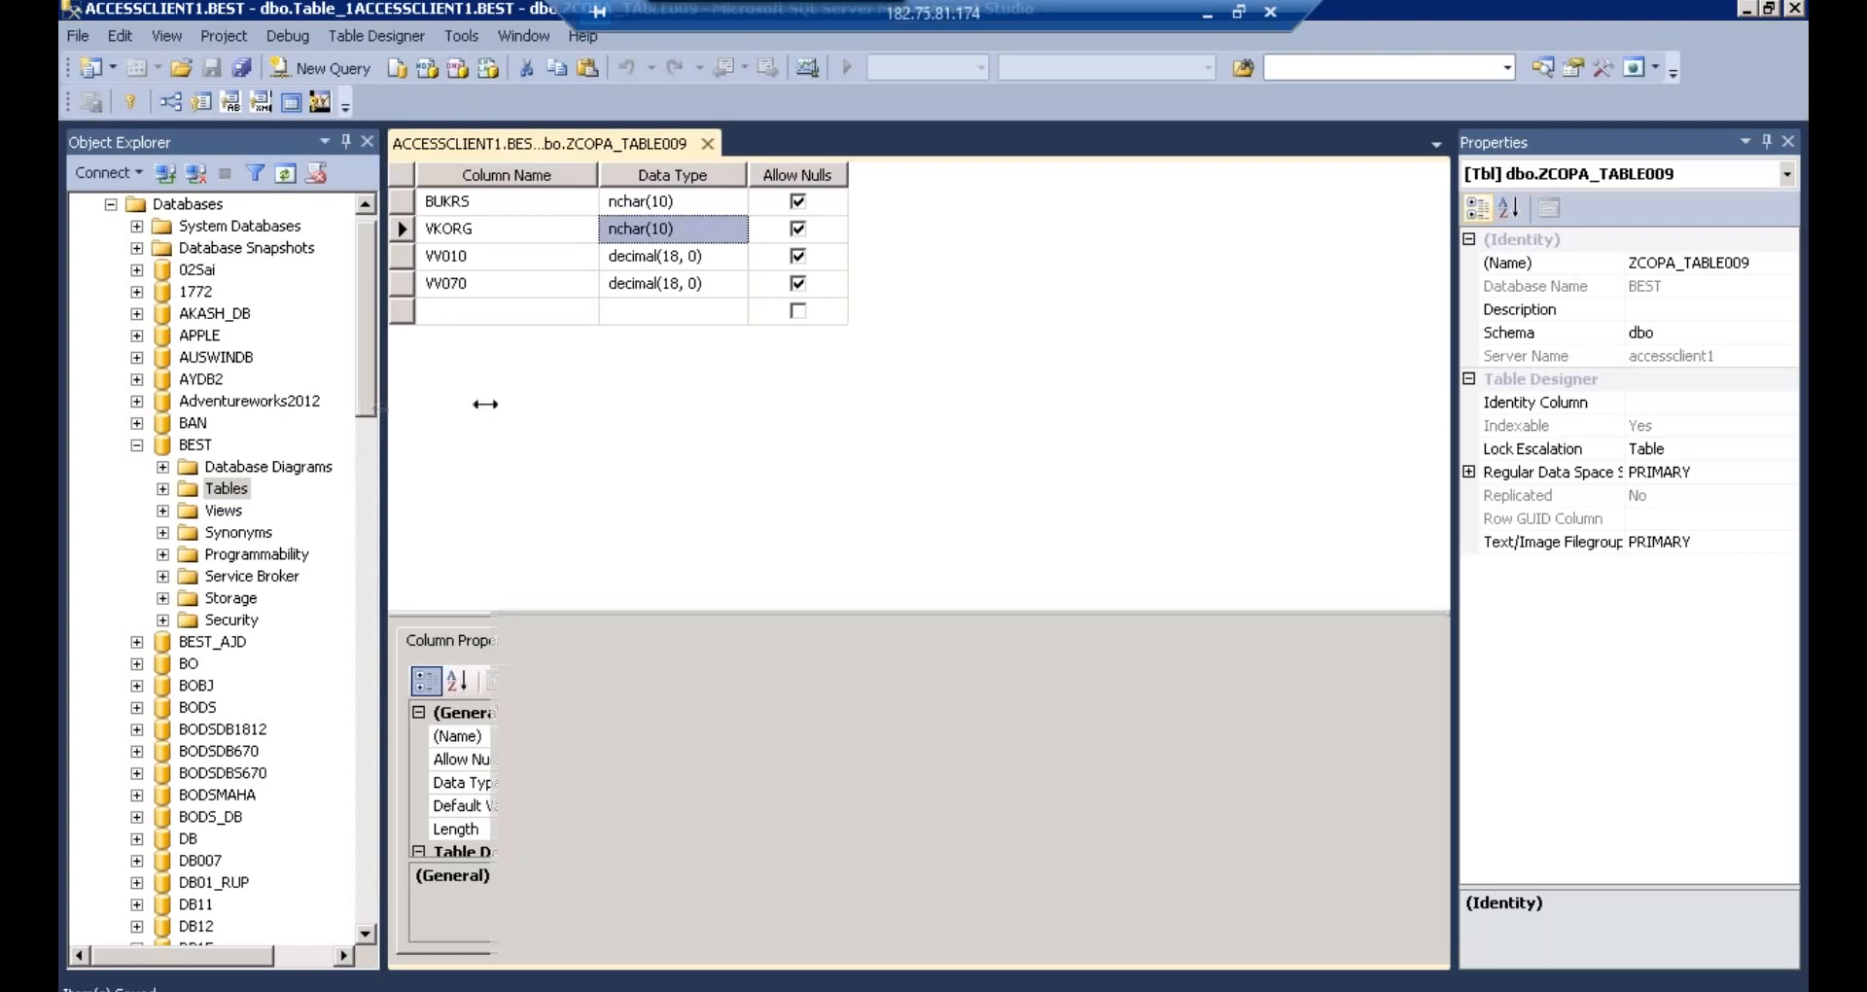
pyautogui.doubleClick(222, 488)
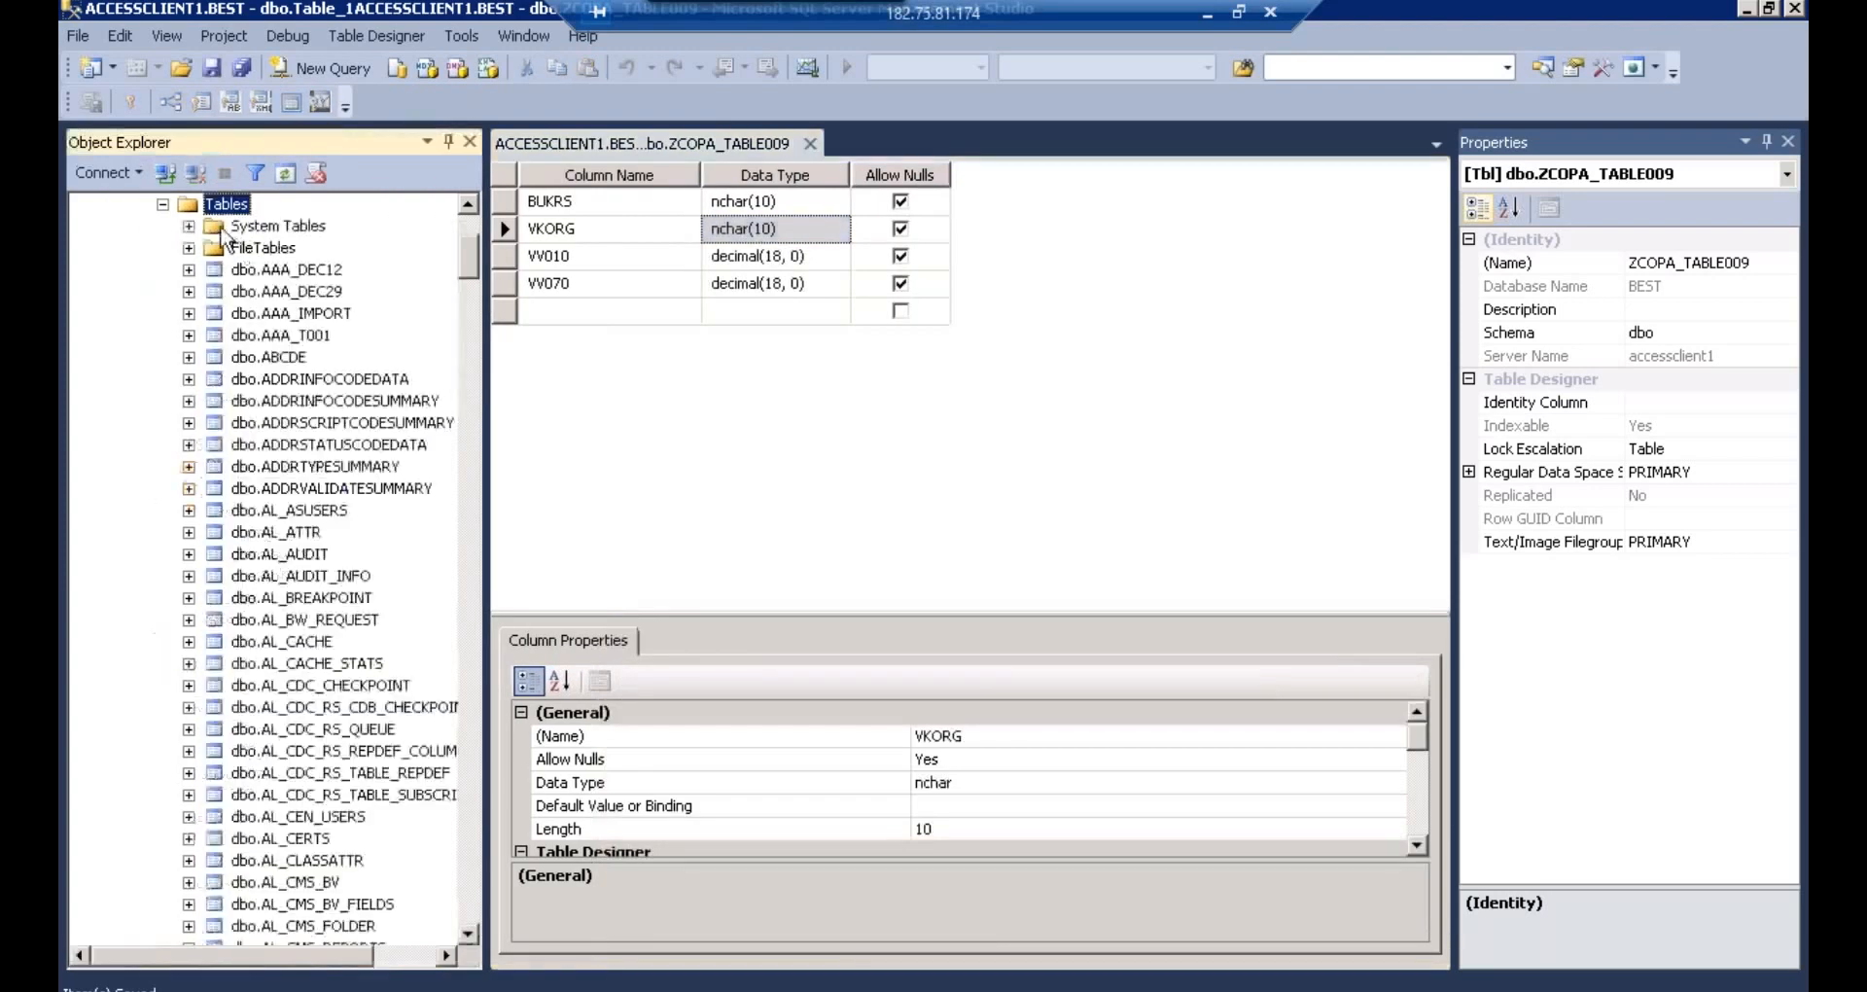
pyautogui.rightClick(236, 210)
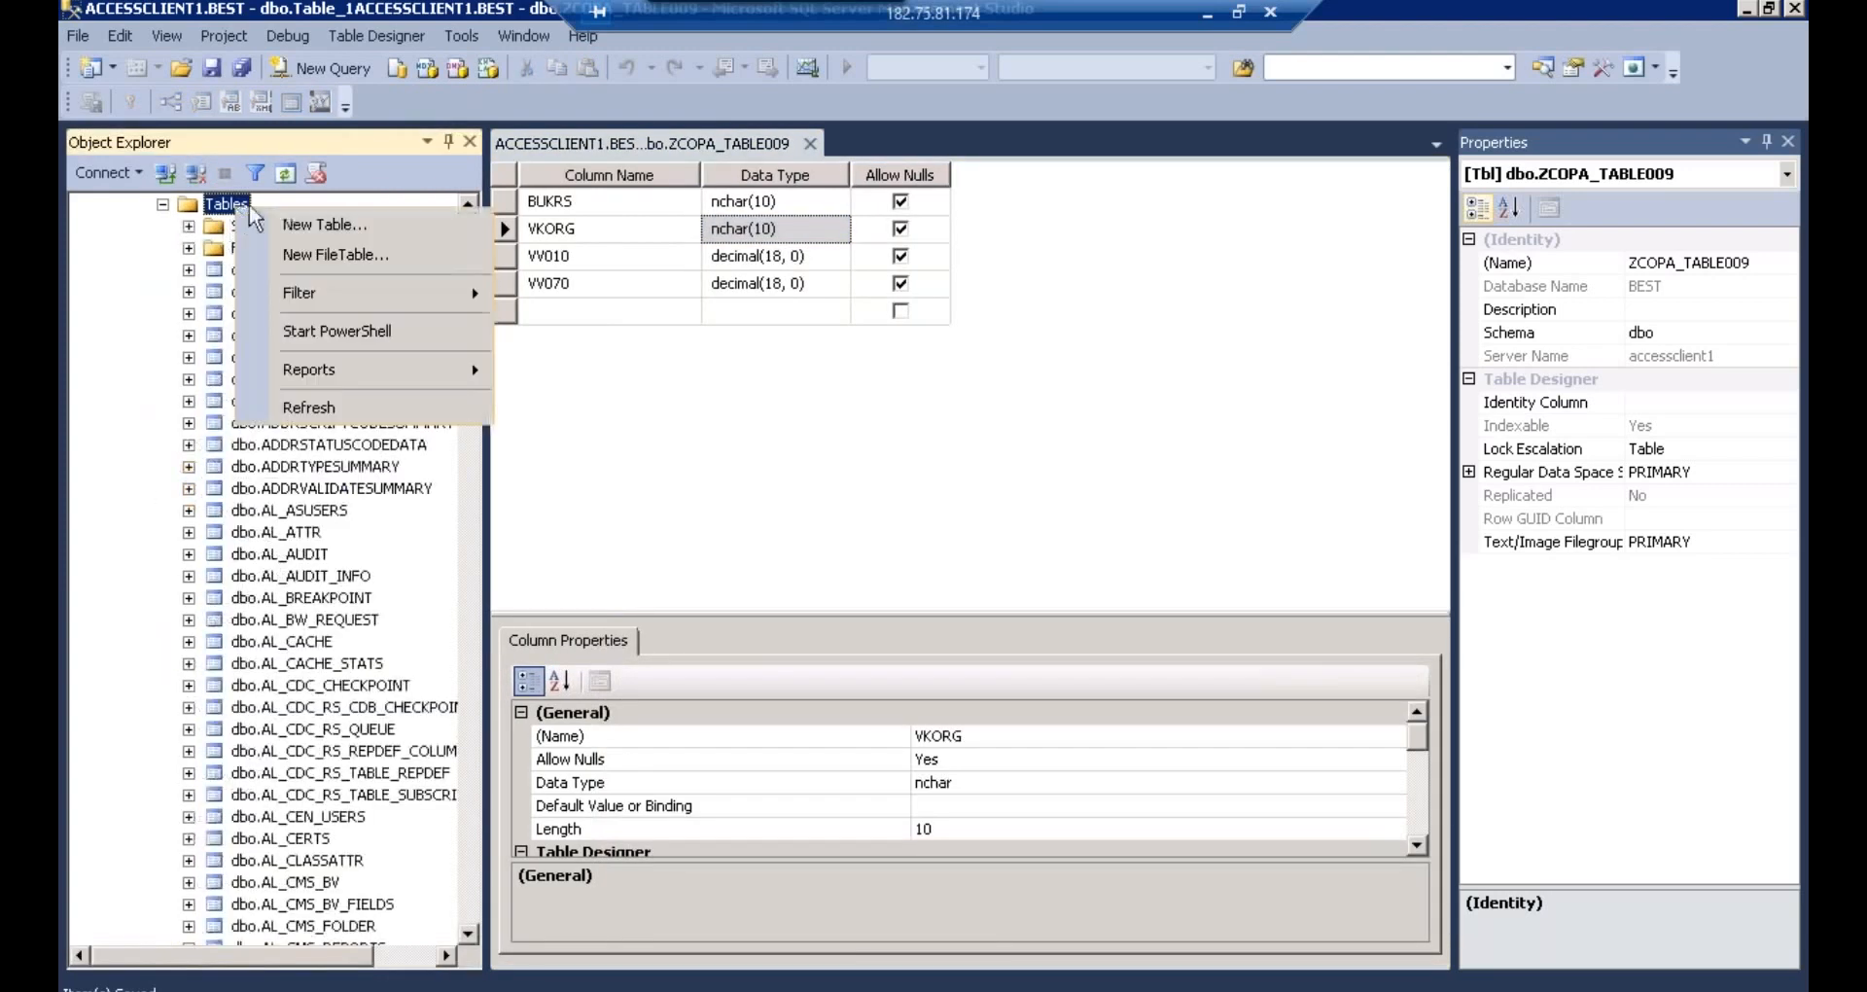
pyautogui.click(337, 407)
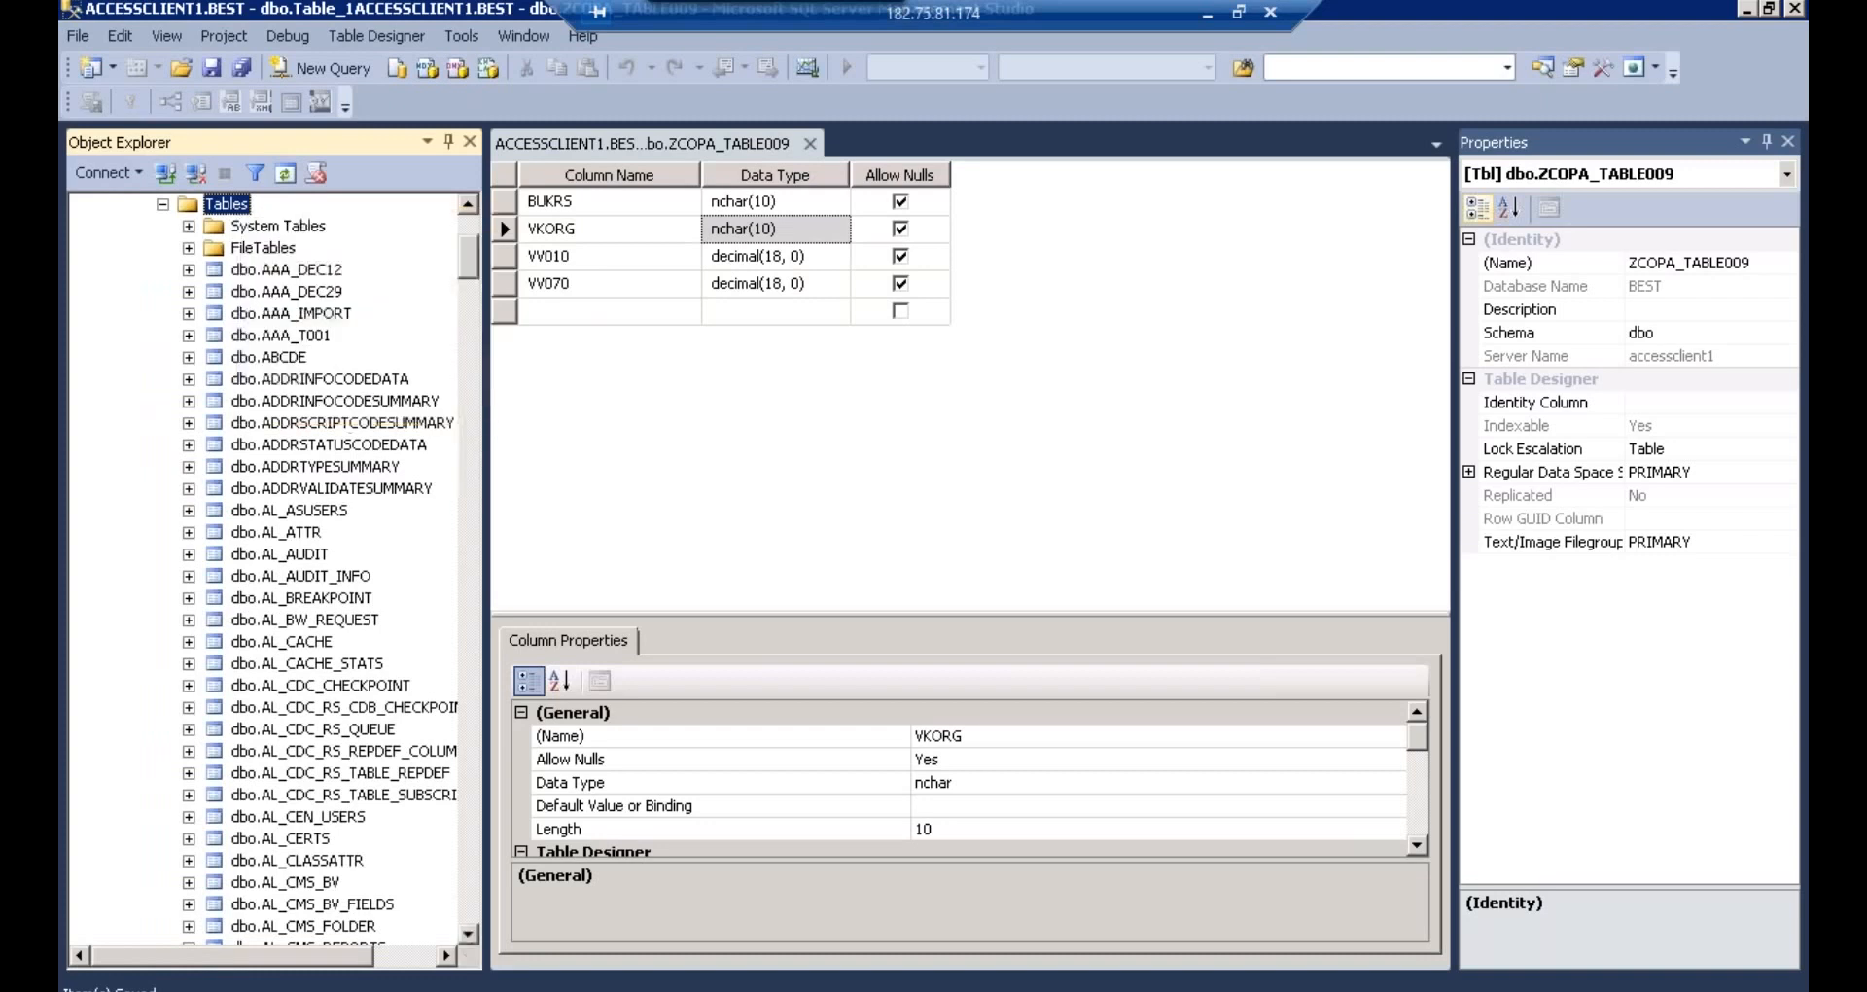
pyautogui.moveTo(484, 383); pyautogui.dragTo(696, 352)
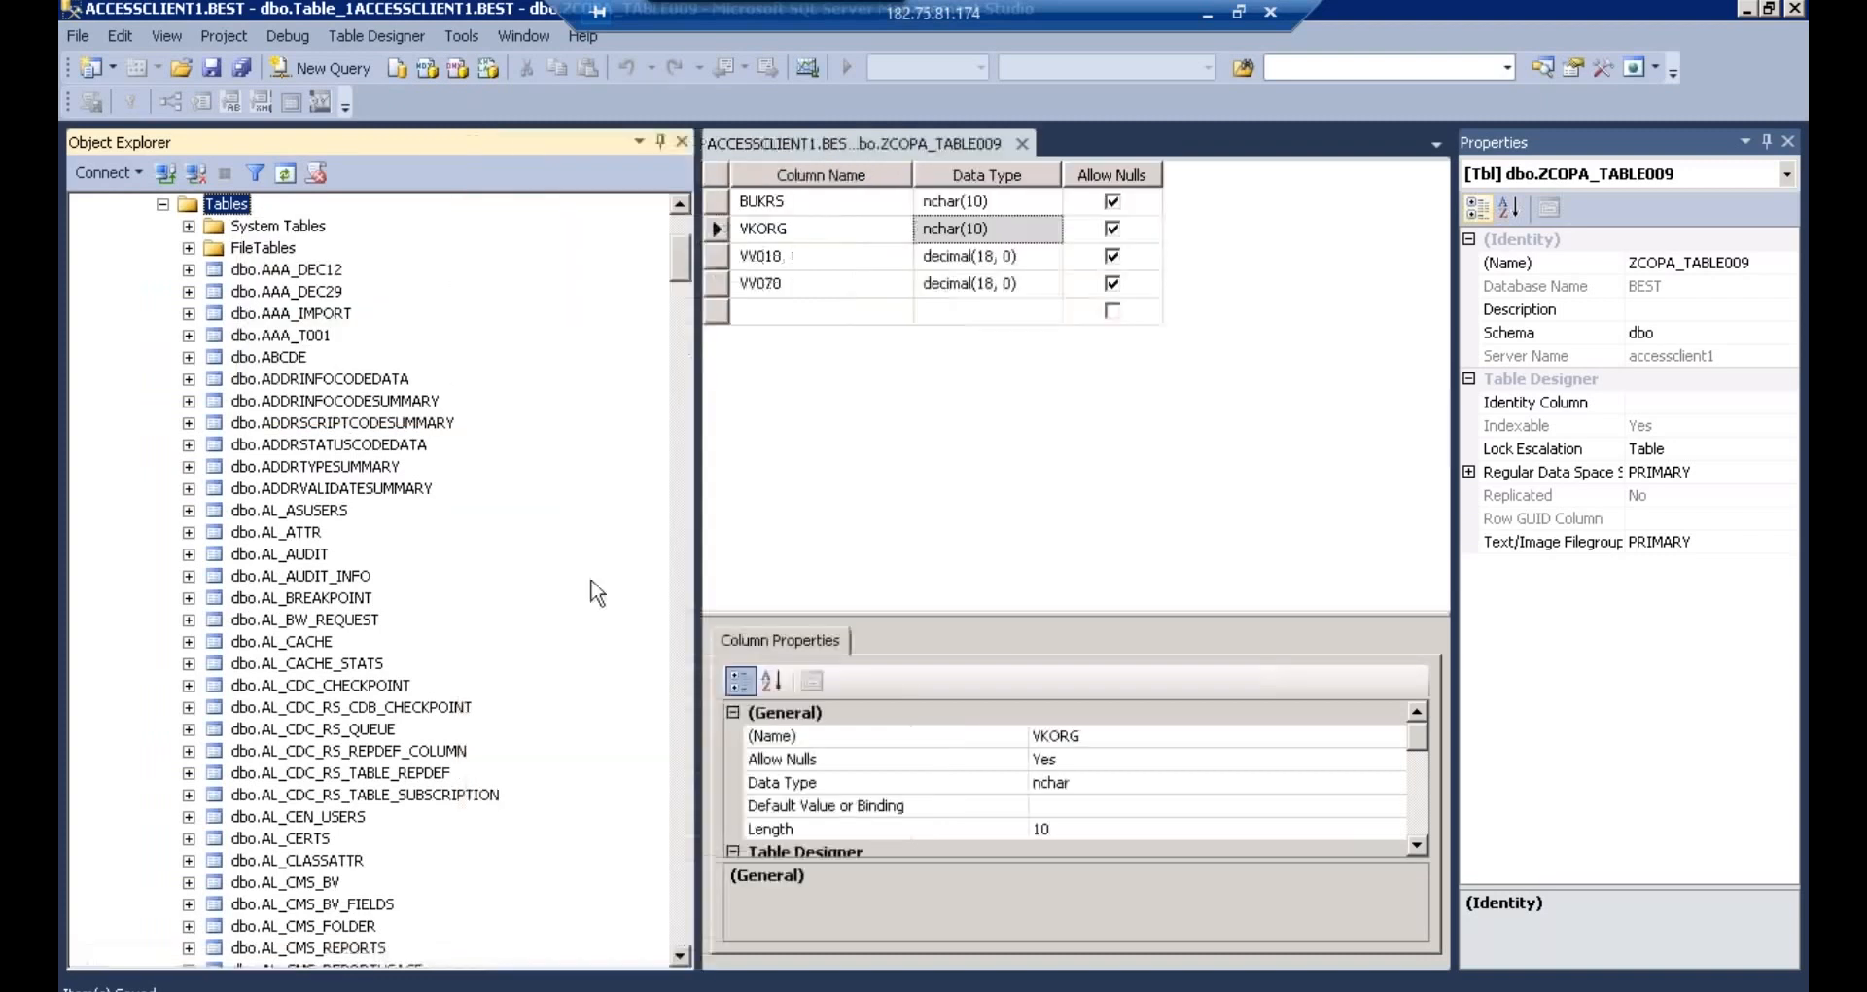
# - Filter the BEST database's tables by a name containing ZCOPA_TABLE009 and select the dbo.ZCOPA_TABLE009 table
pyautogui.click(684, 891)
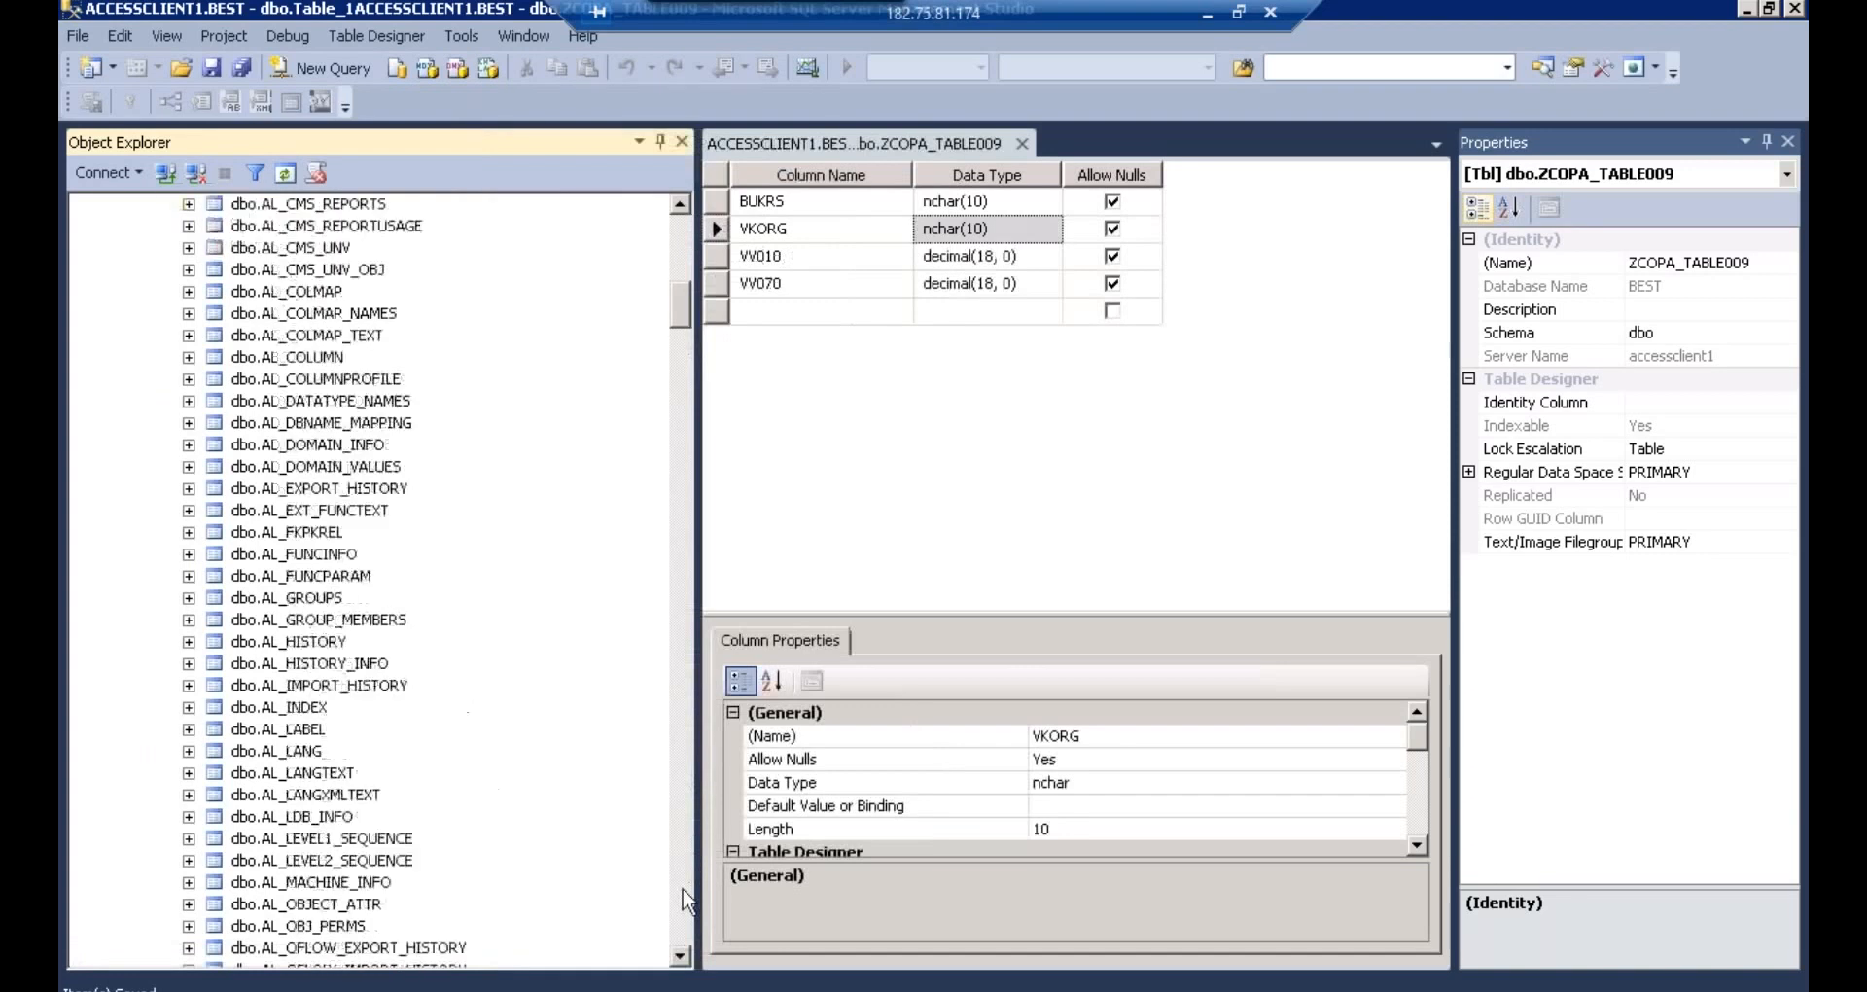
pyautogui.click(683, 889)
pyautogui.click(682, 889)
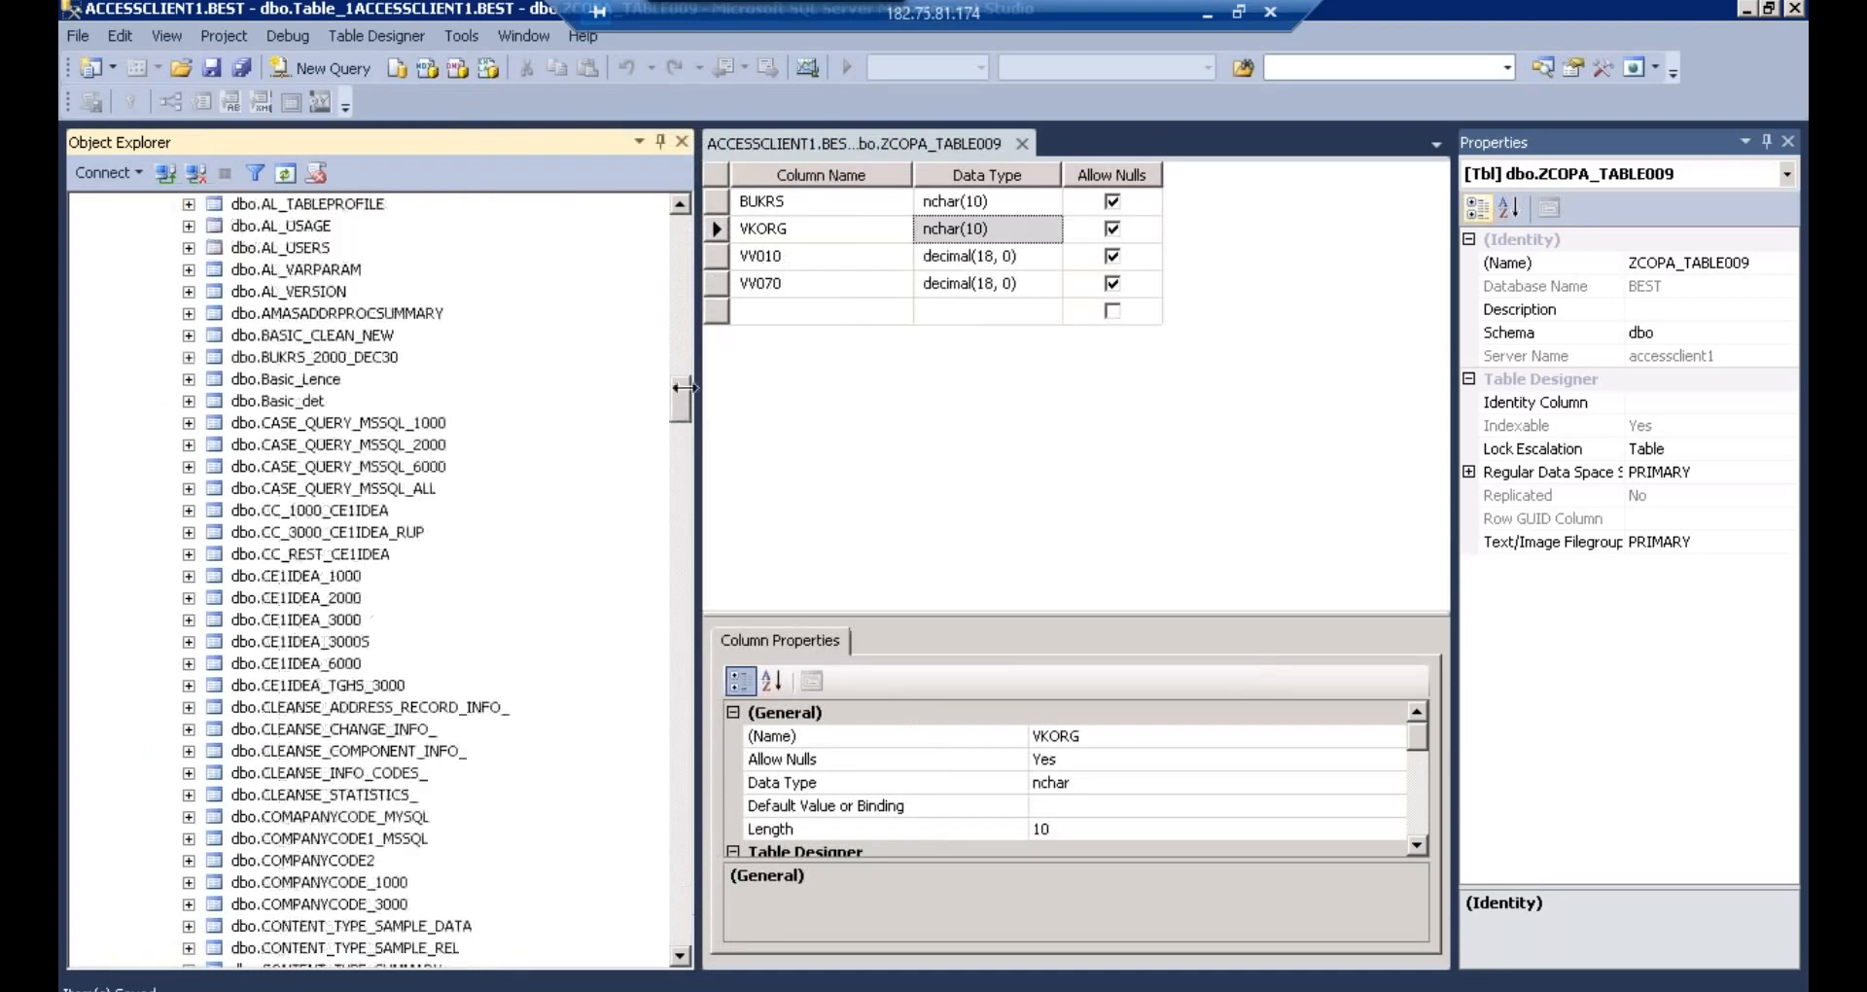
pyautogui.moveTo(679, 400); pyautogui.dragTo(700, 200)
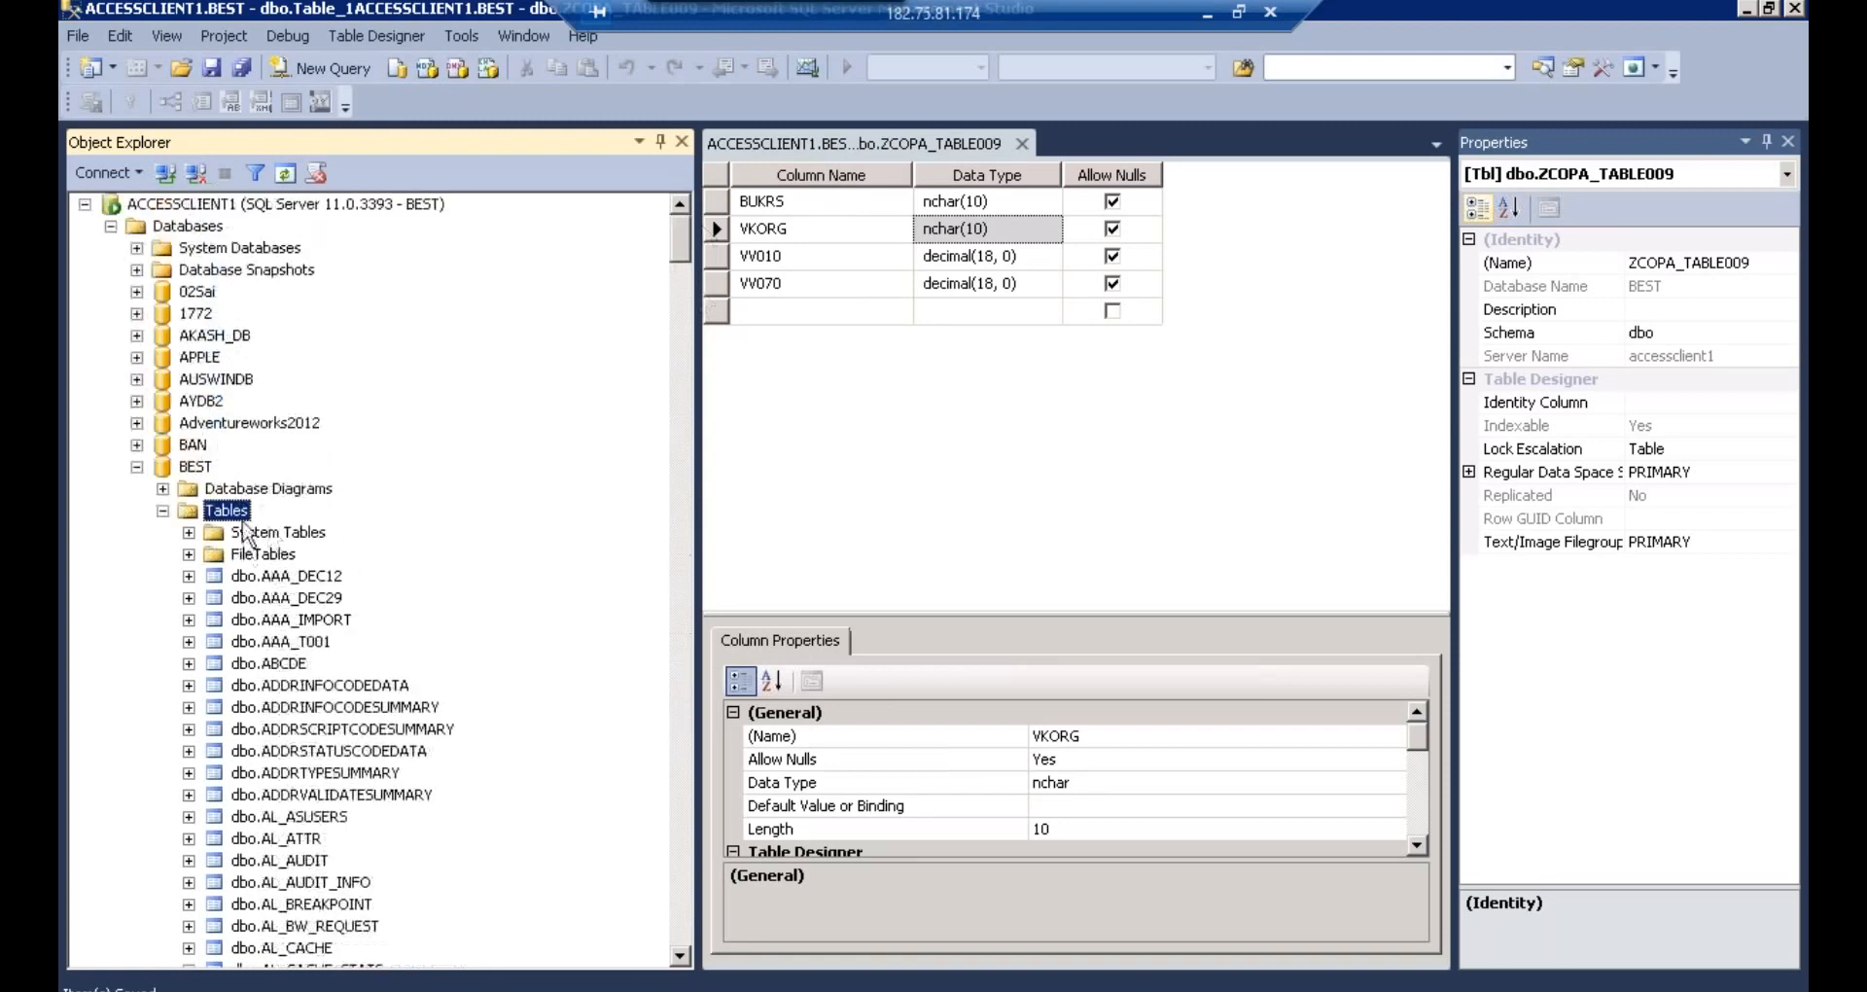
pyautogui.rightClick(243, 525)
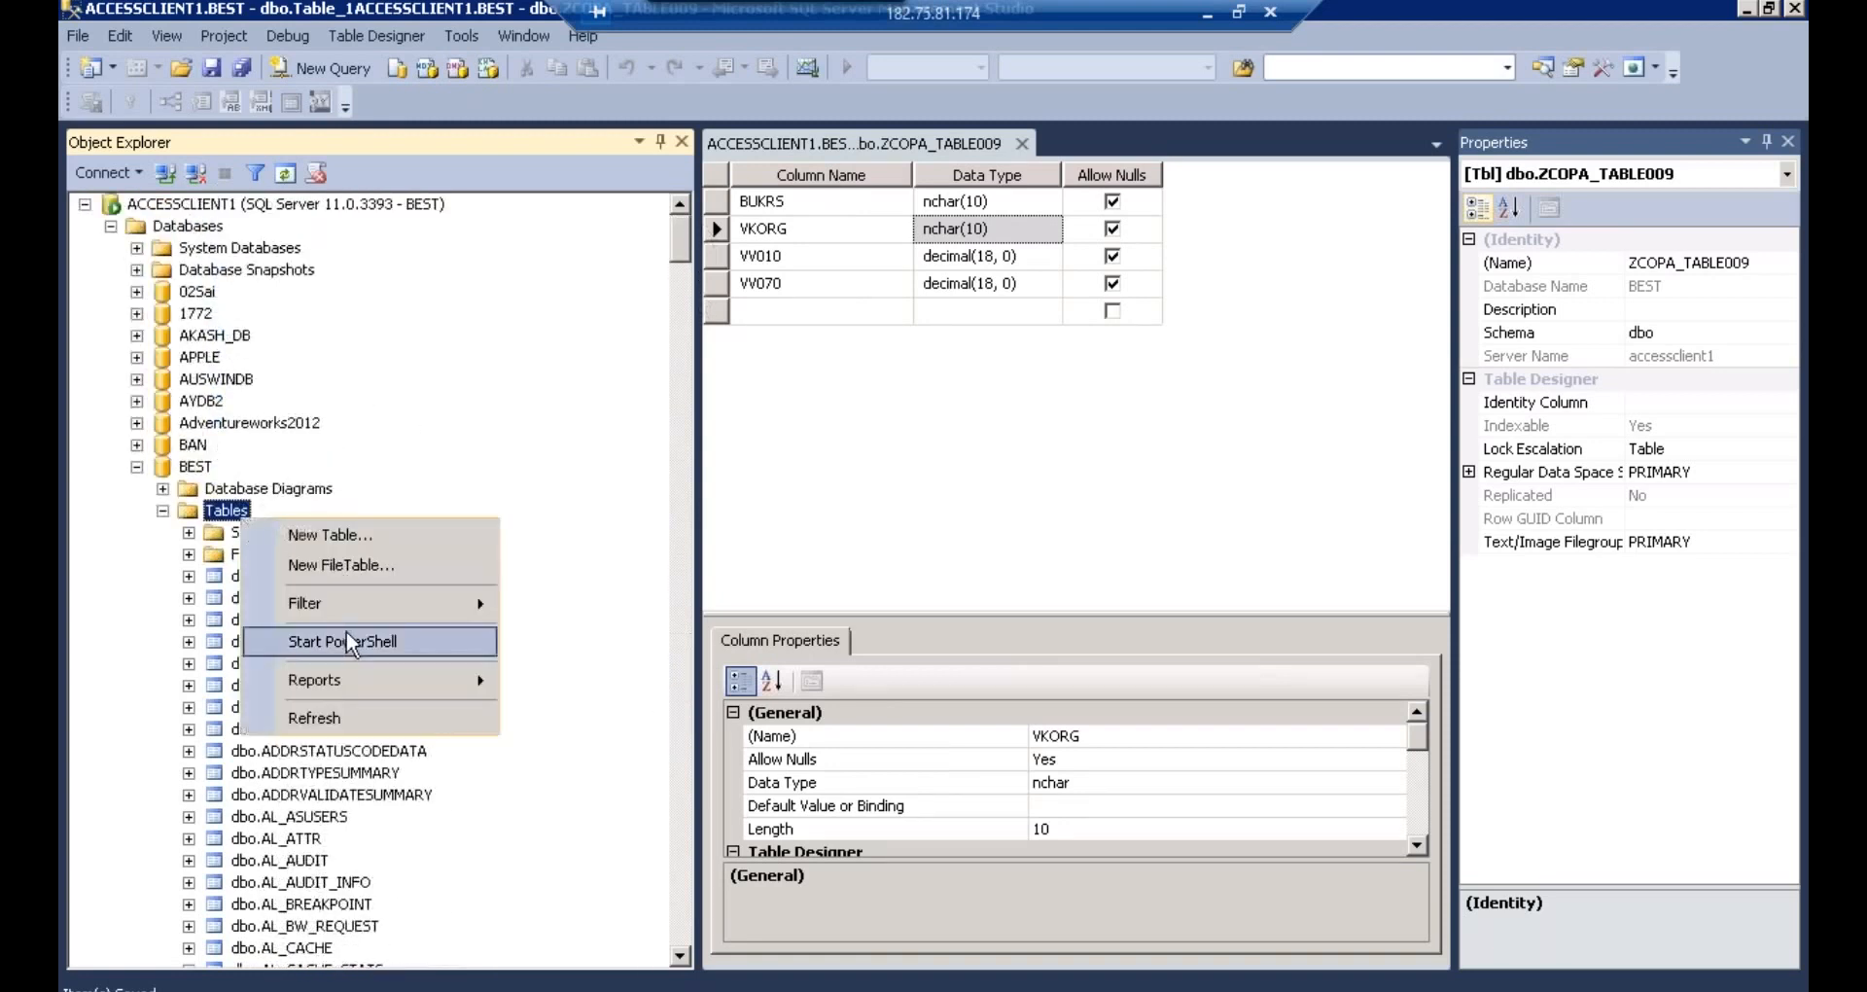
pyautogui.moveTo(377, 603)
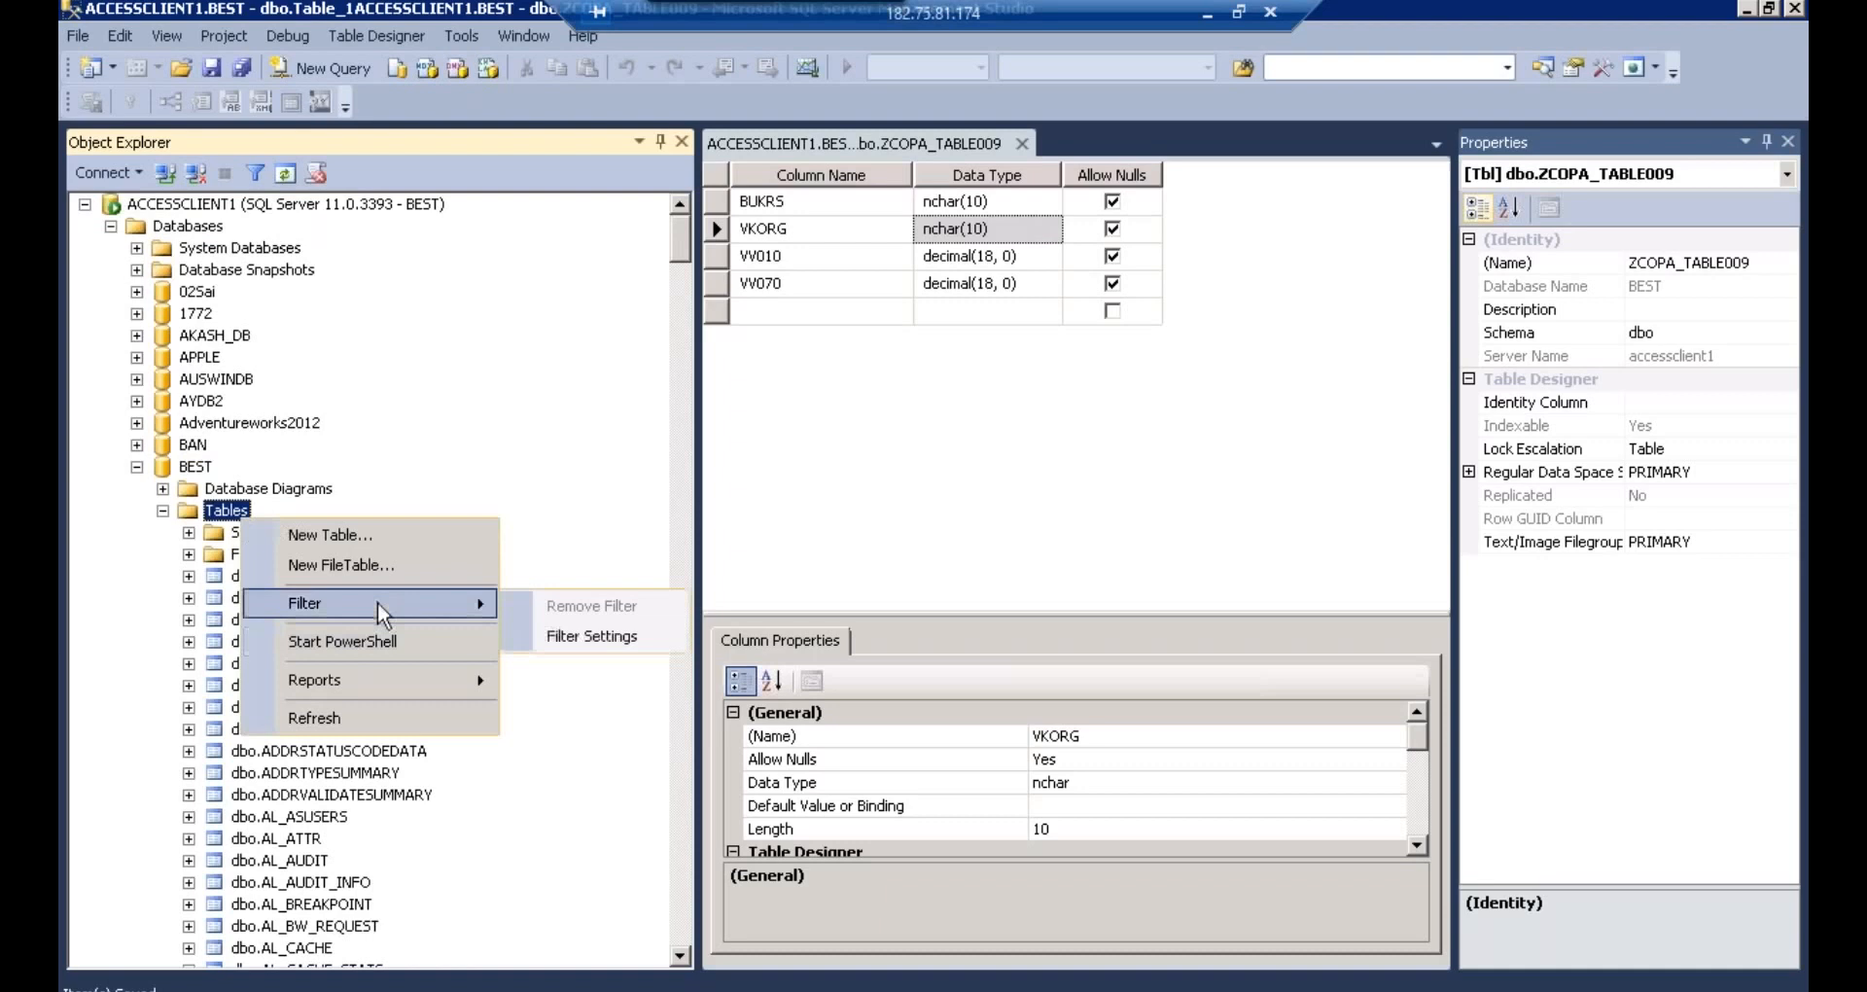
pyautogui.click(564, 634)
pyautogui.click(652, 245)
pyautogui.write('ZCOPA')
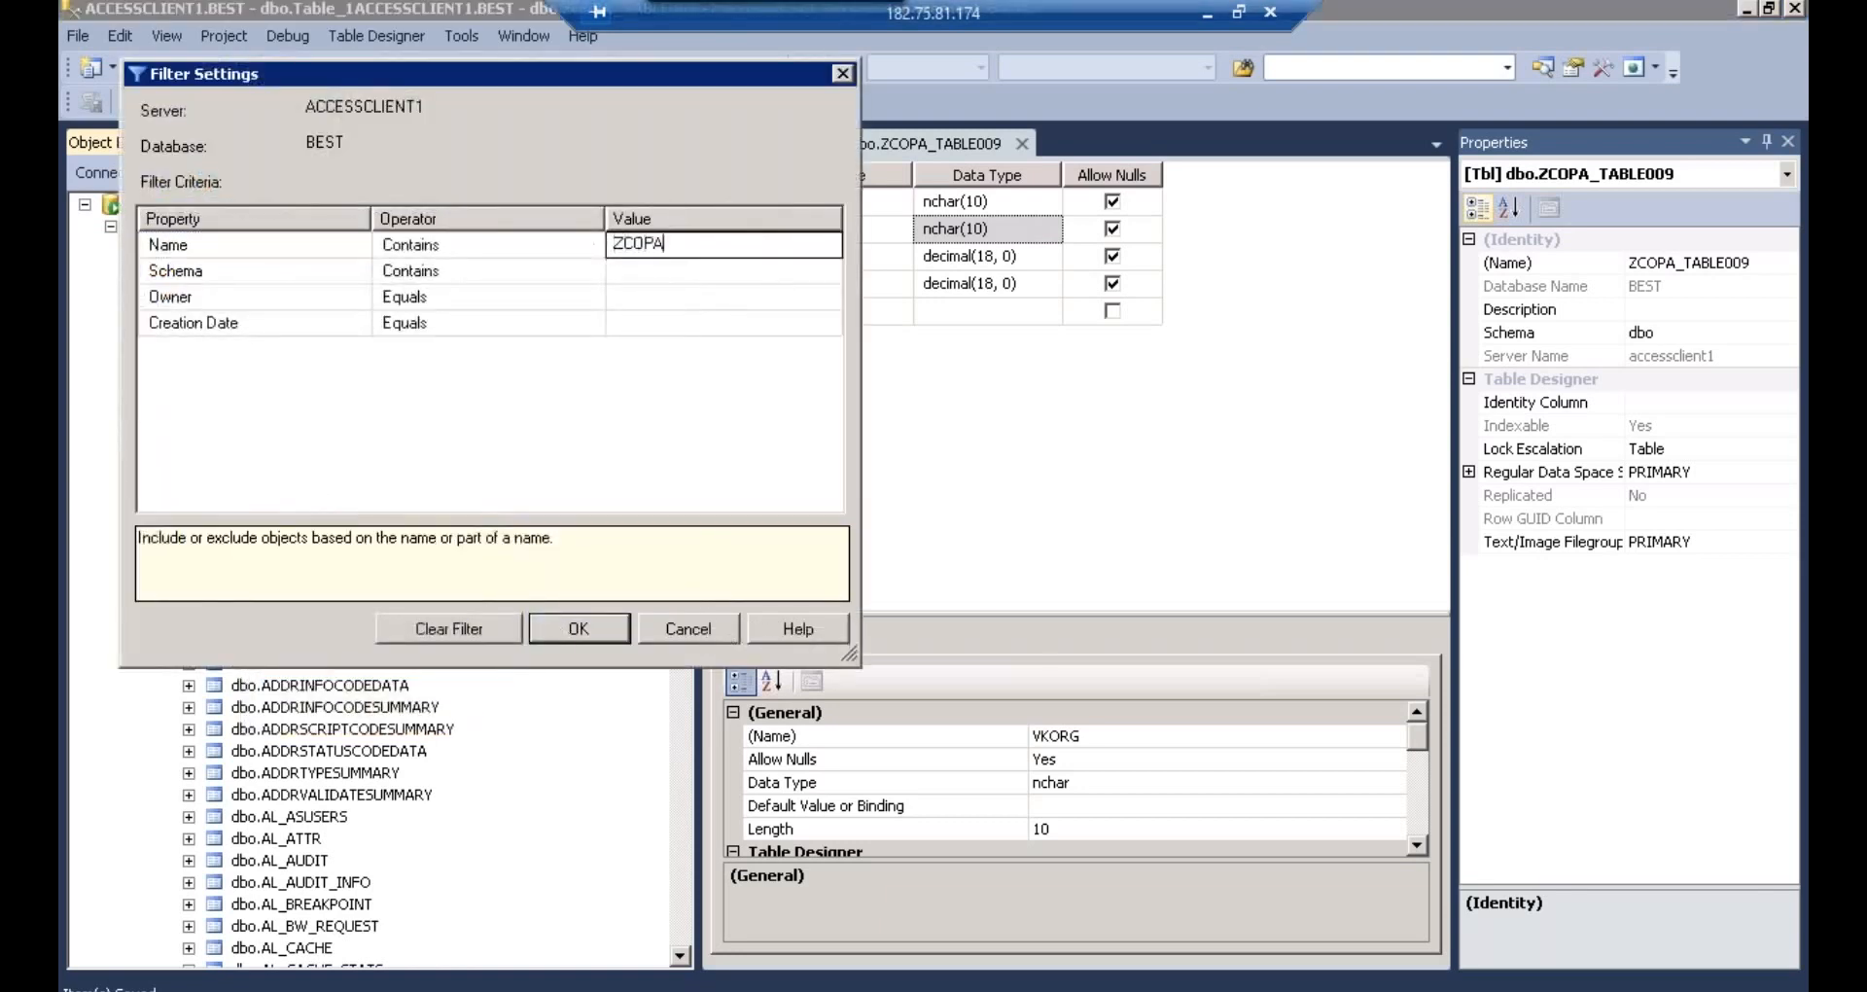
pyautogui.write('_TABLE009')
pyautogui.click(569, 629)
pyautogui.click(346, 575)
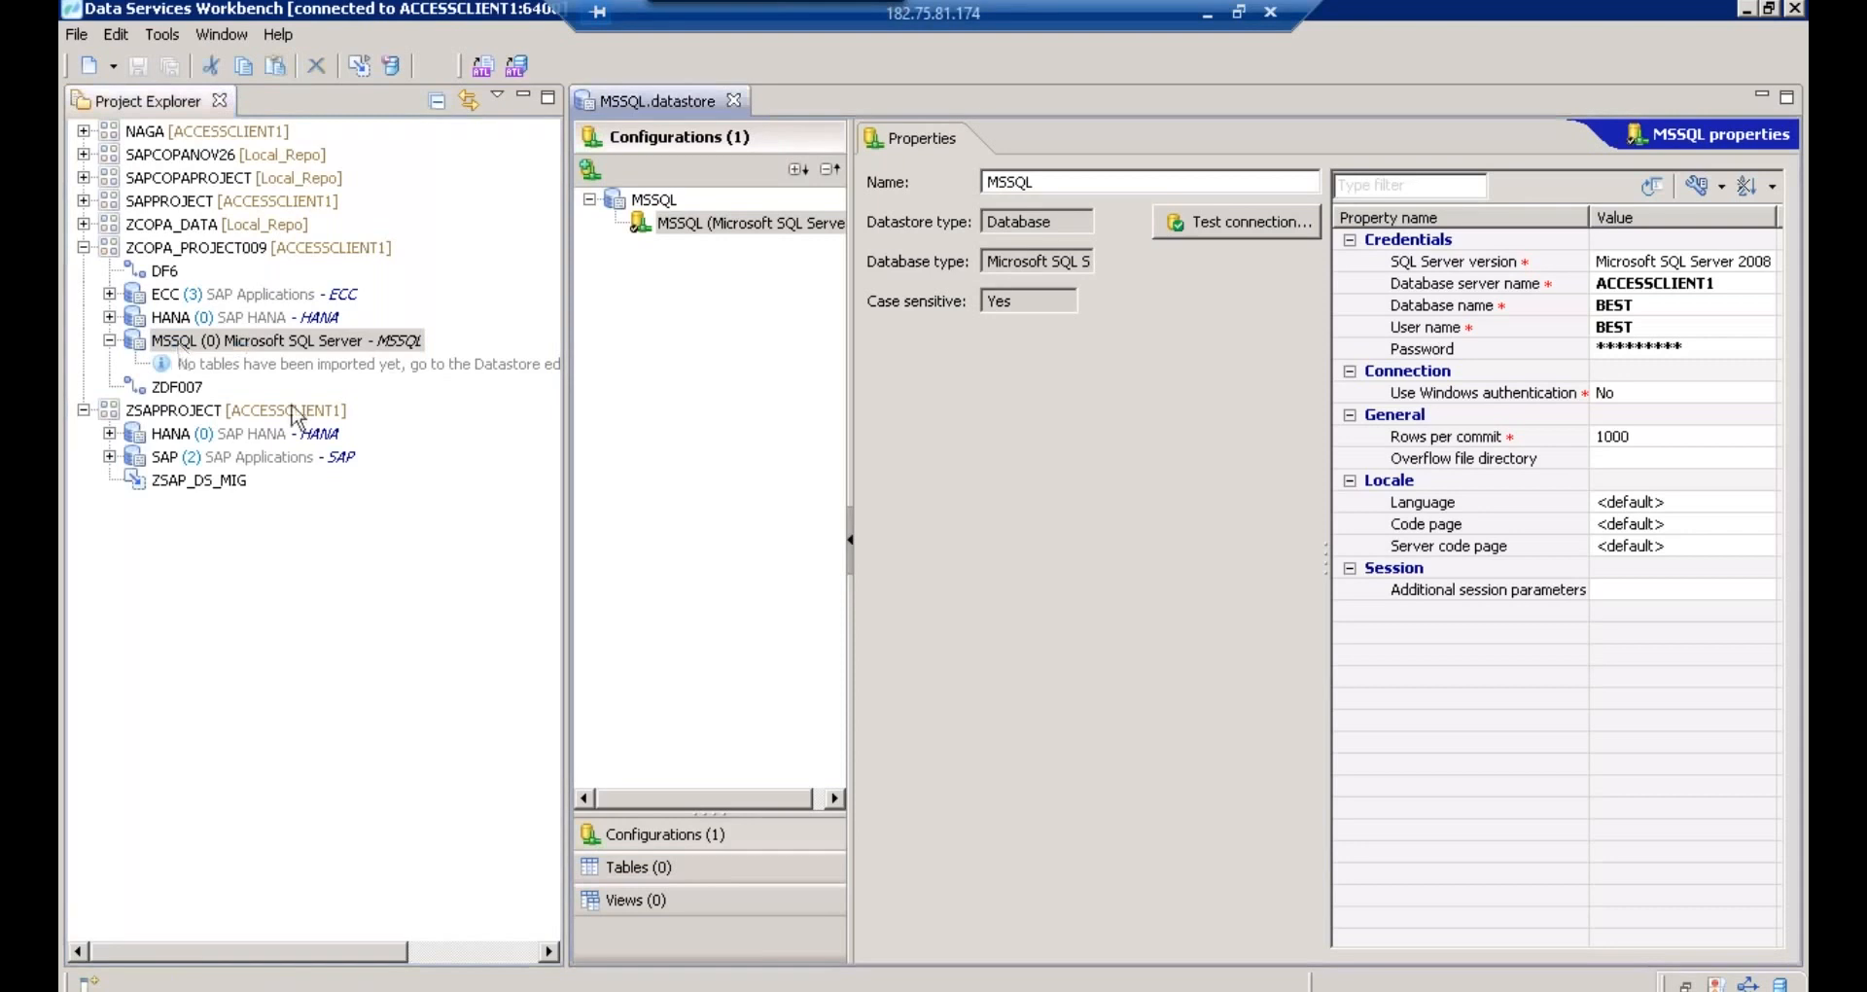
# - Switch to Data Services Workbench and display the MSSQL datastore's tables, closing the object search import without importing anything
pyautogui.click(649, 887)
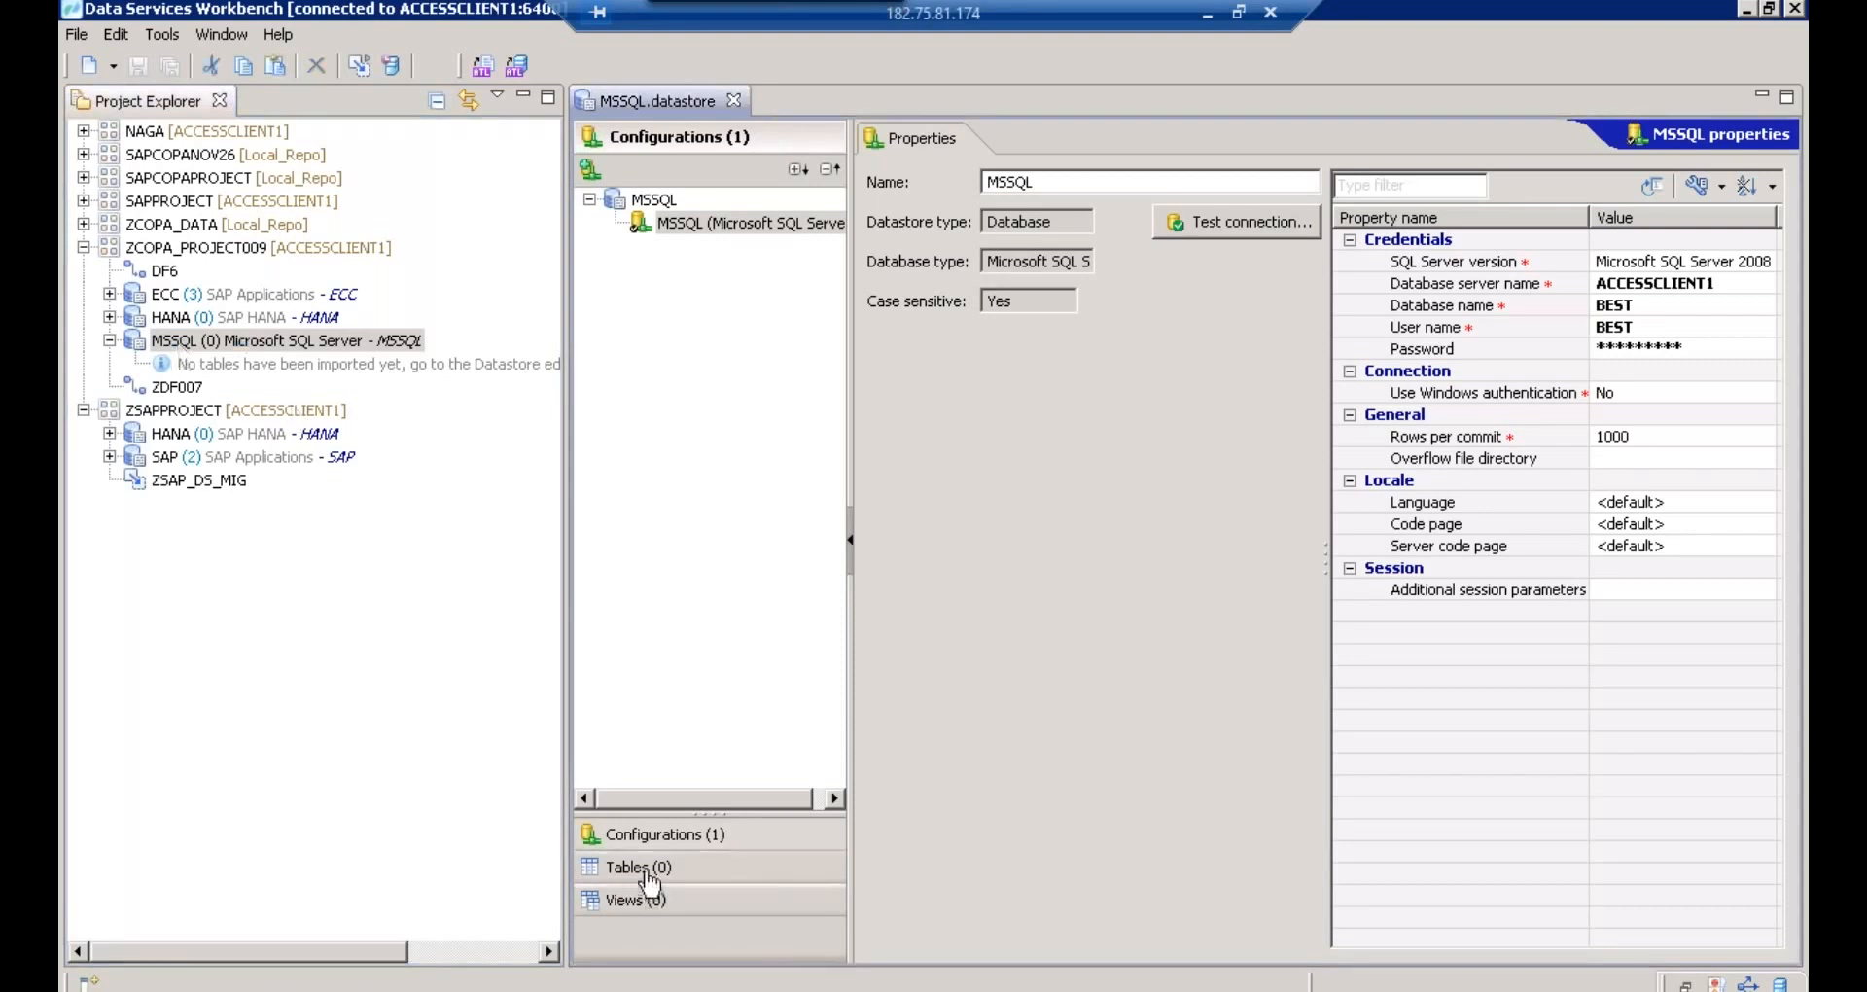
pyautogui.click(650, 875)
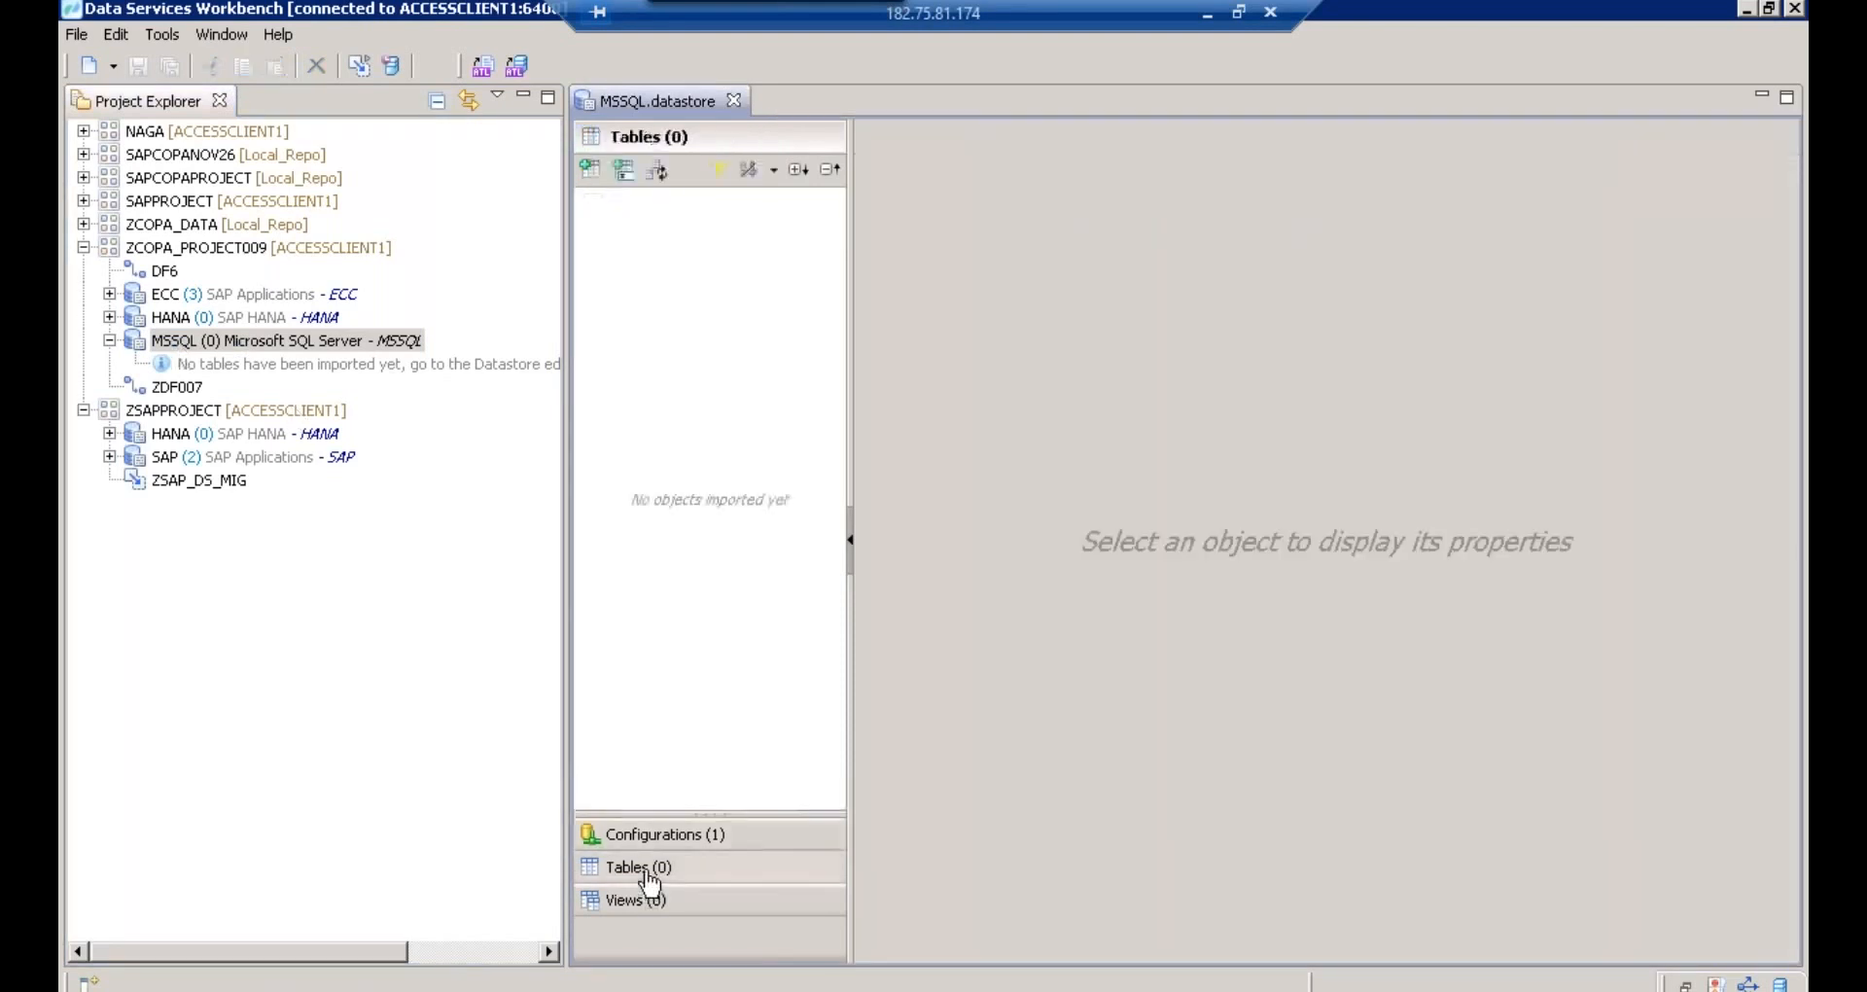
pyautogui.moveTo(566, 739); pyautogui.dragTo(306, 613)
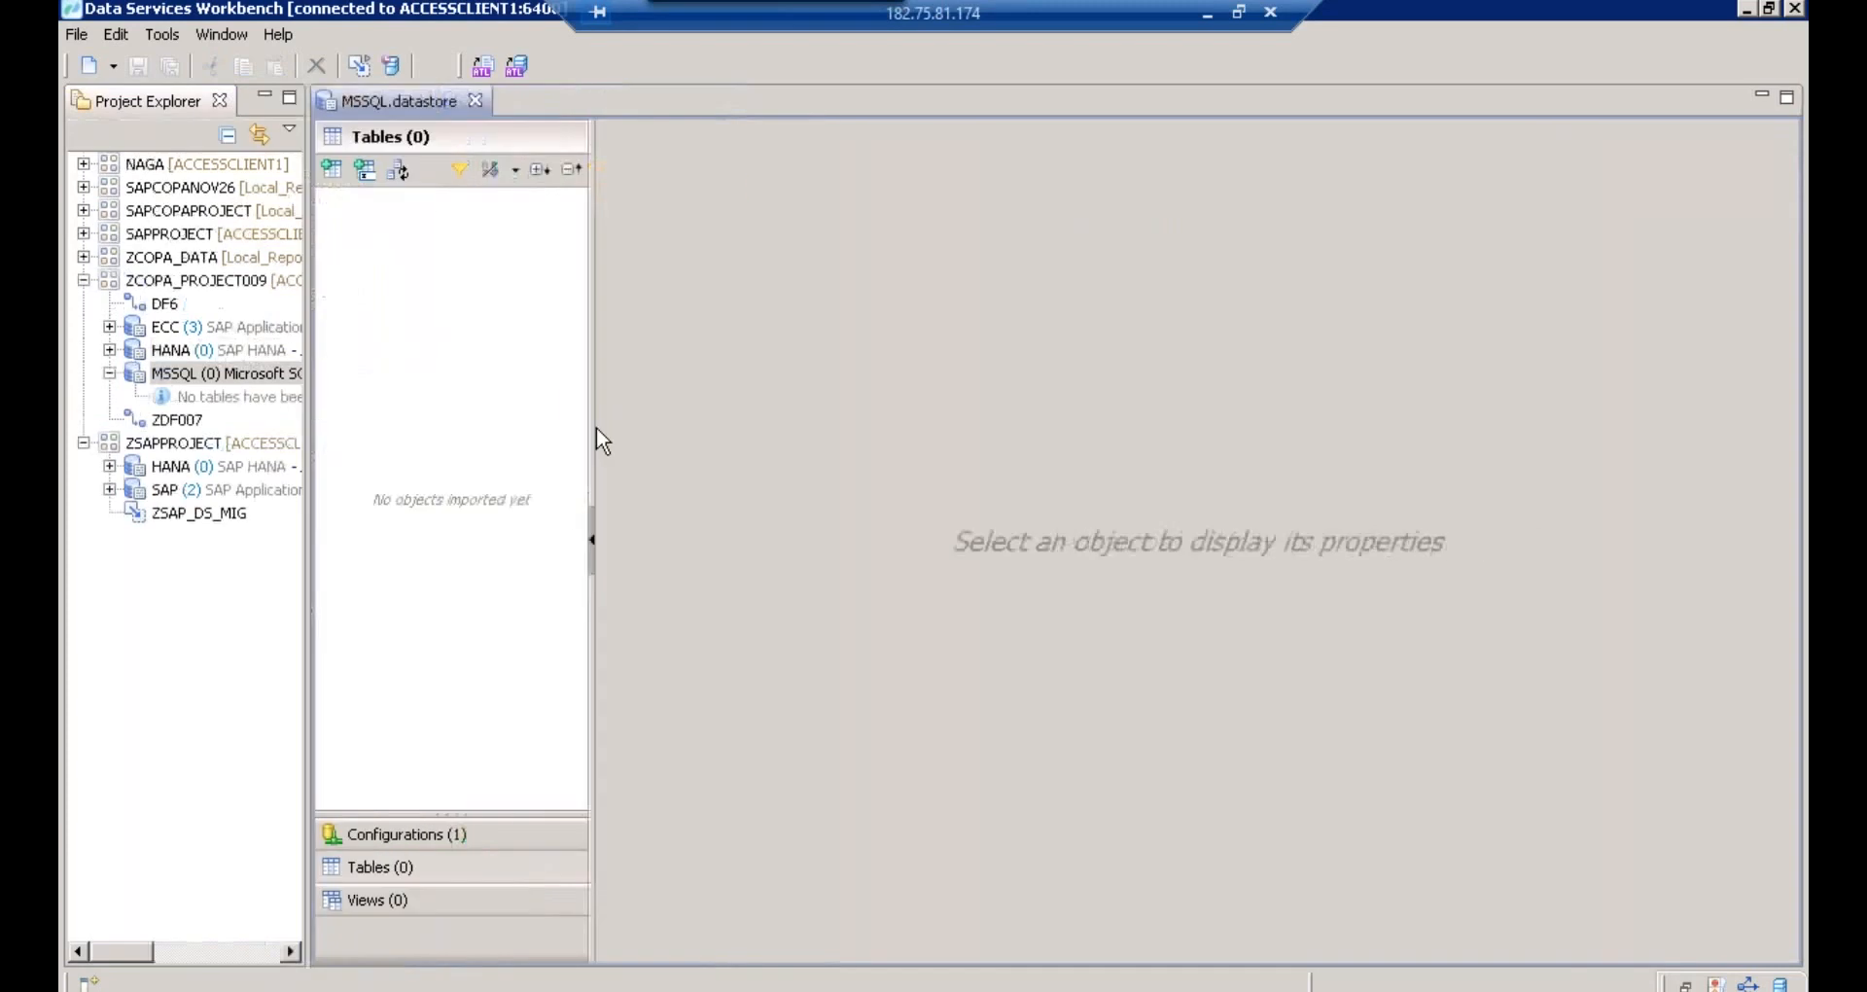
pyautogui.moveTo(591, 429); pyautogui.dragTo(781, 404)
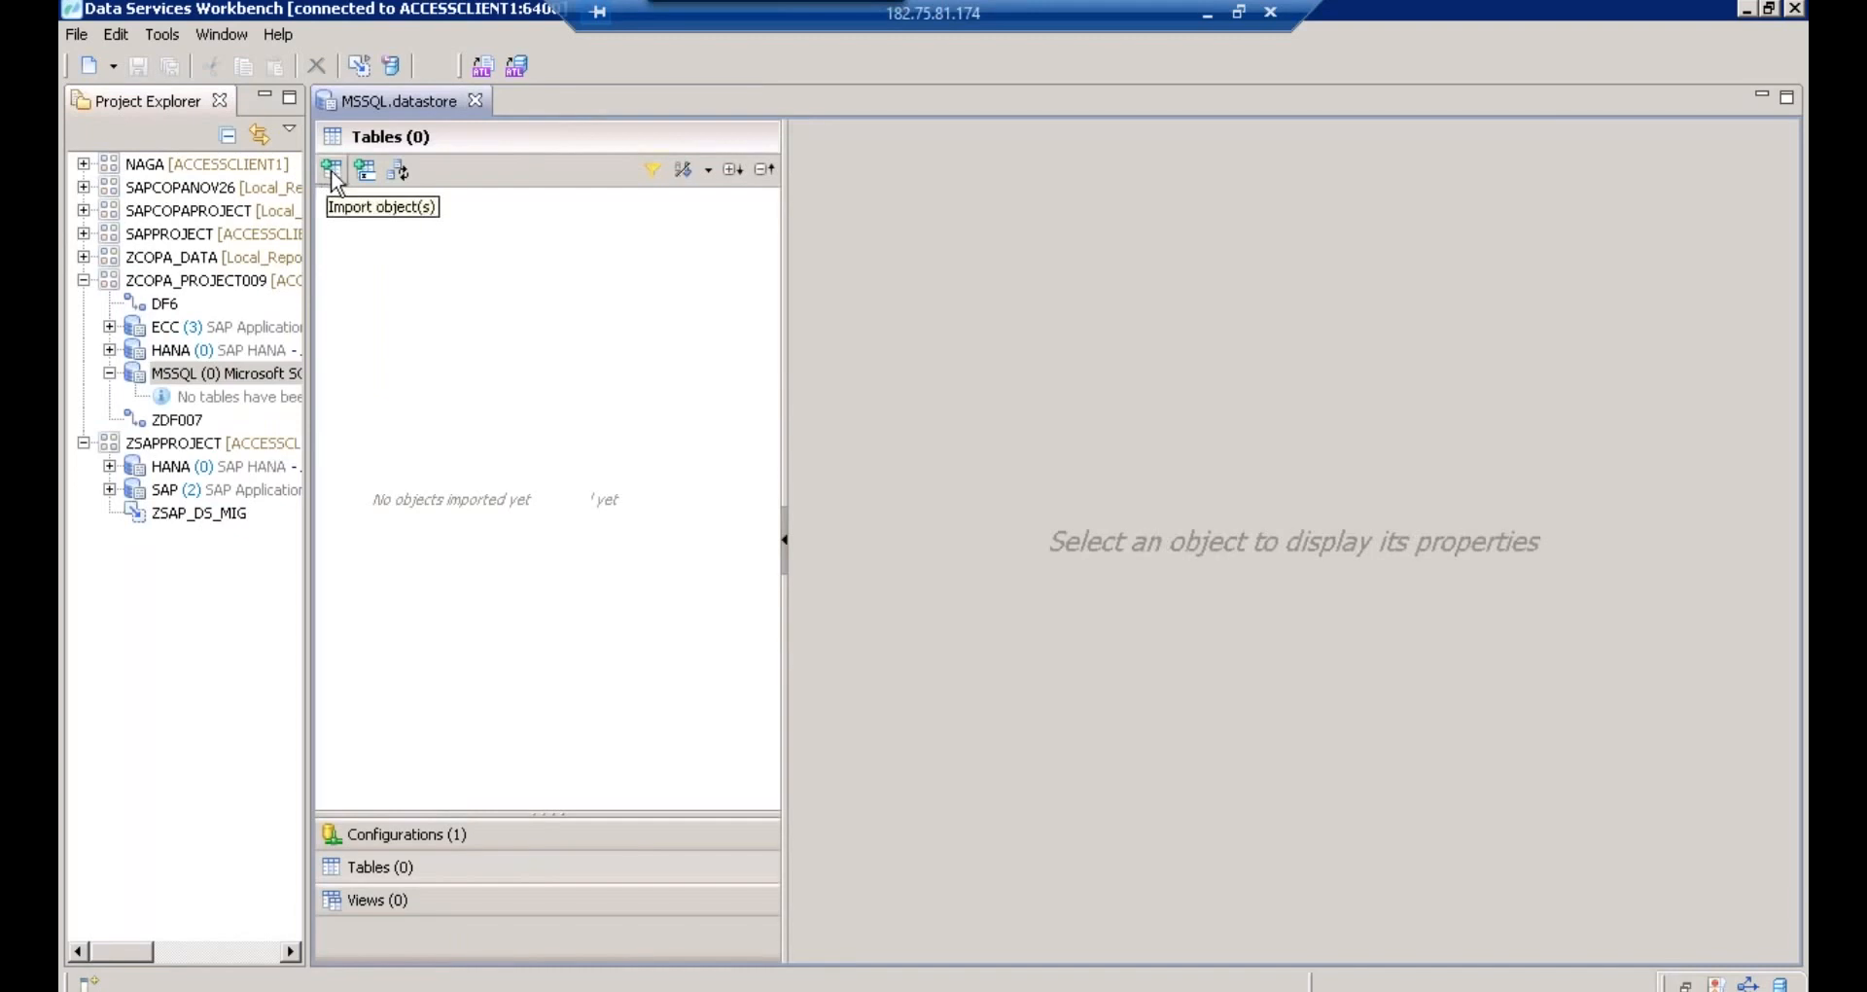
pyautogui.click(331, 171)
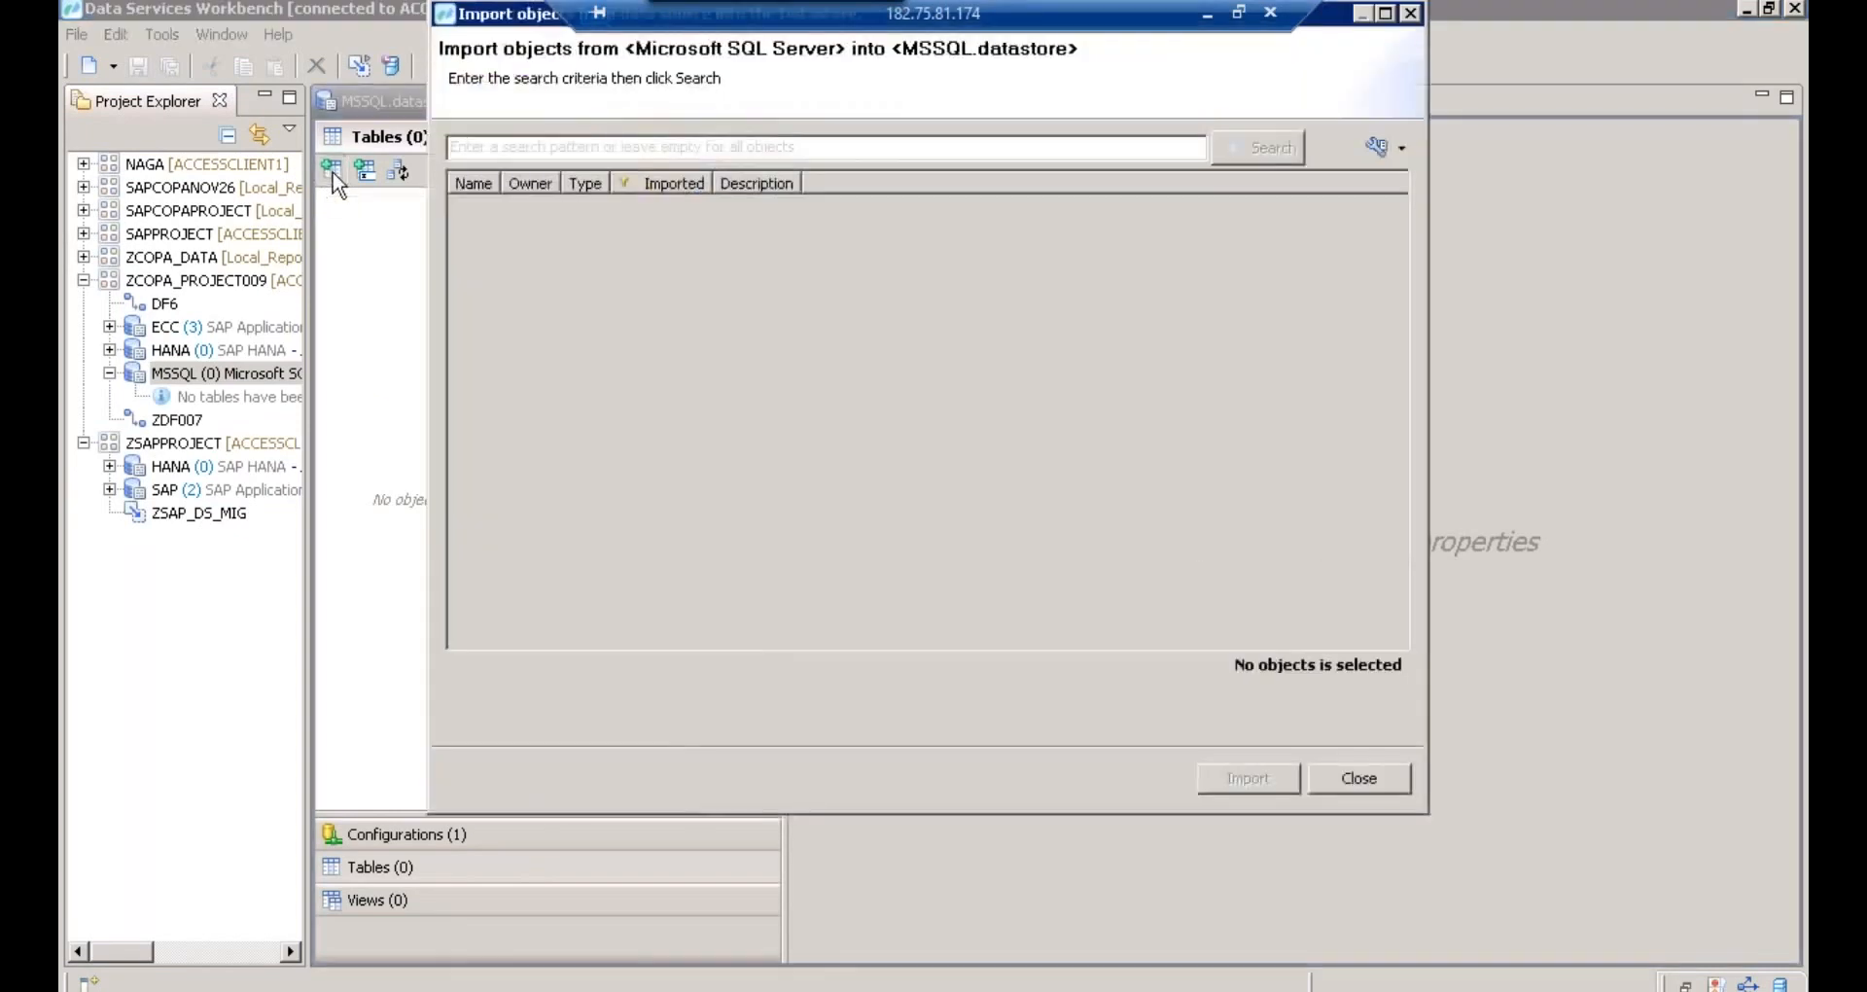
pyautogui.click(1359, 779)
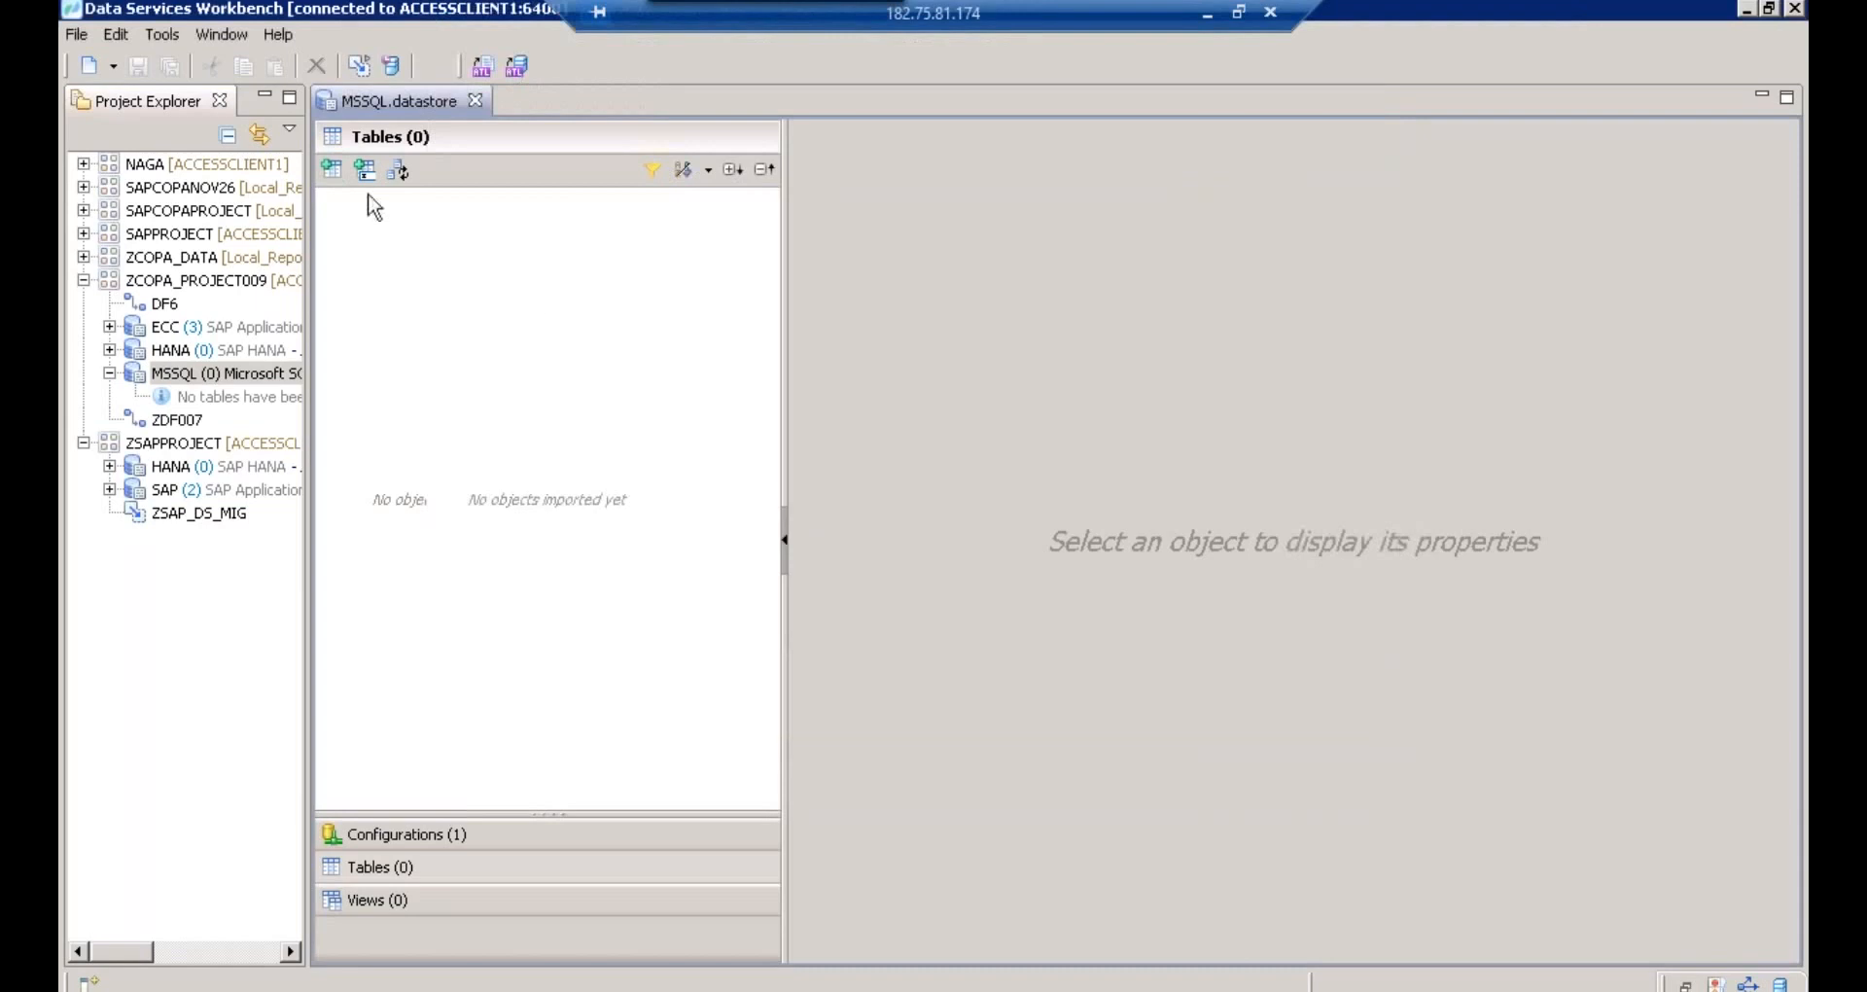
# - Start importing a table by name into the MSSQL datastore and enter ZCOPA_TABNLE009 as its name
pyautogui.click(362, 173)
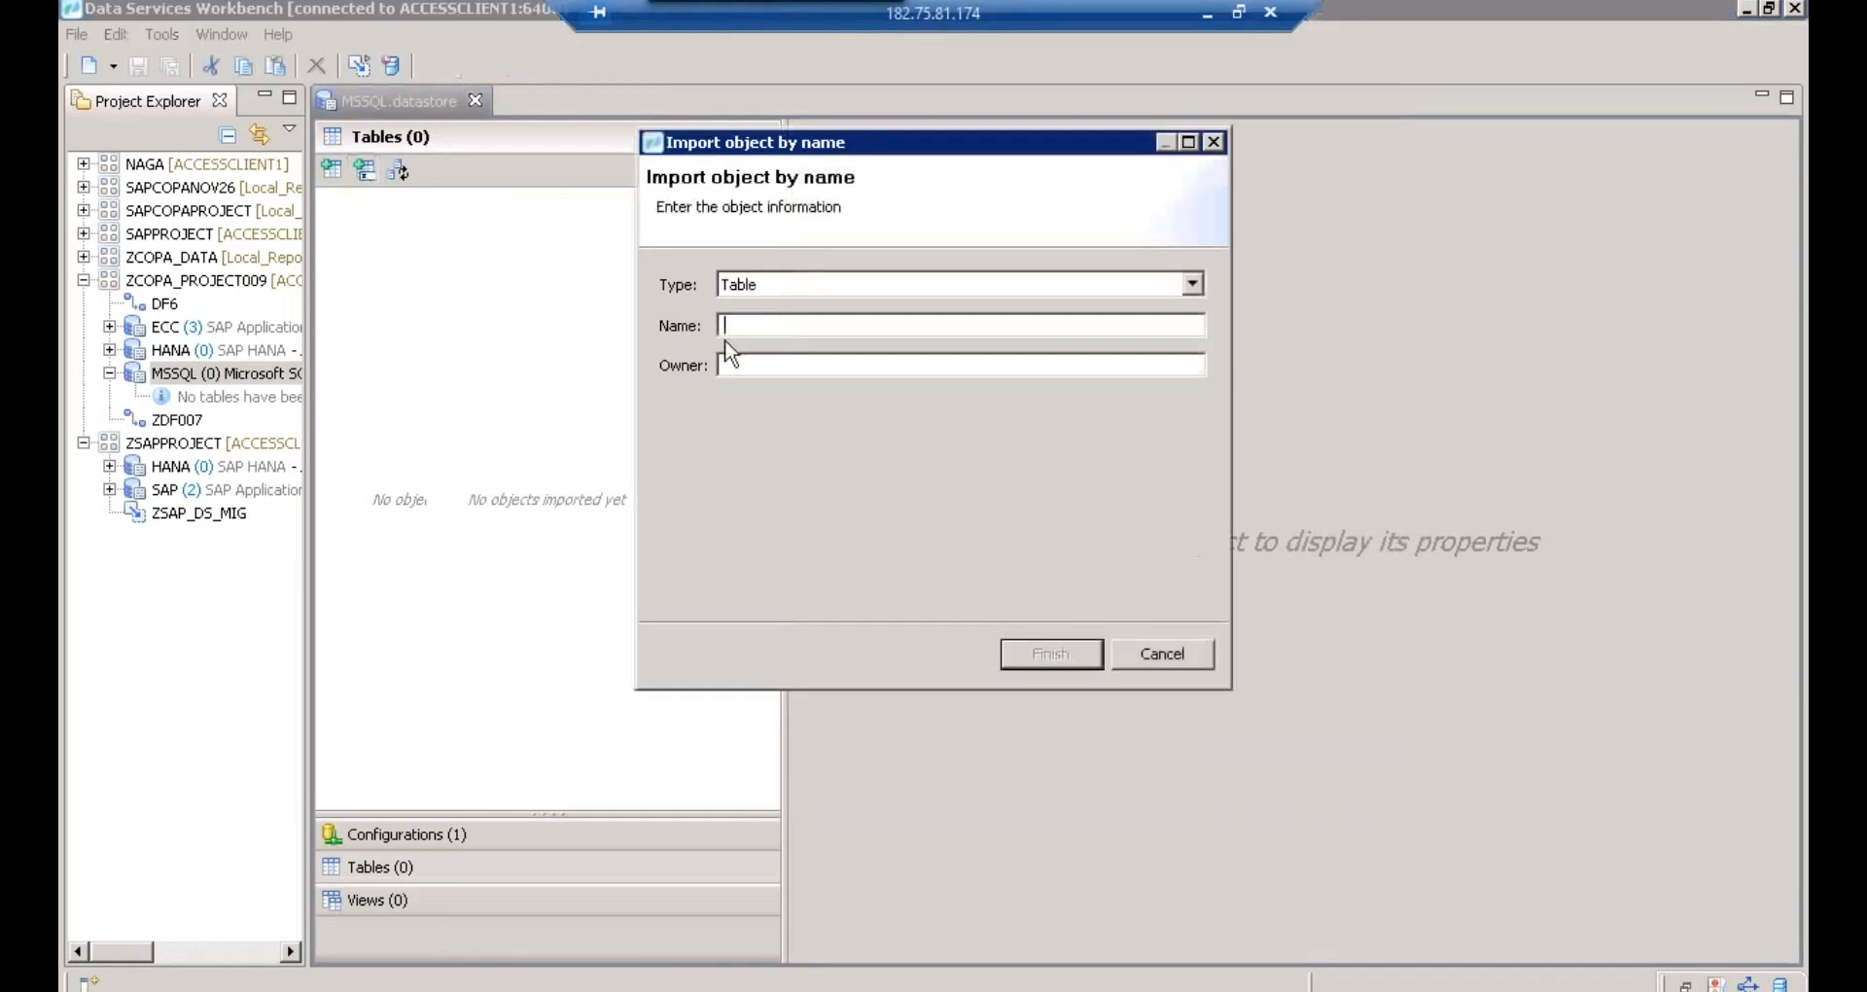
pyautogui.rightClick(767, 325)
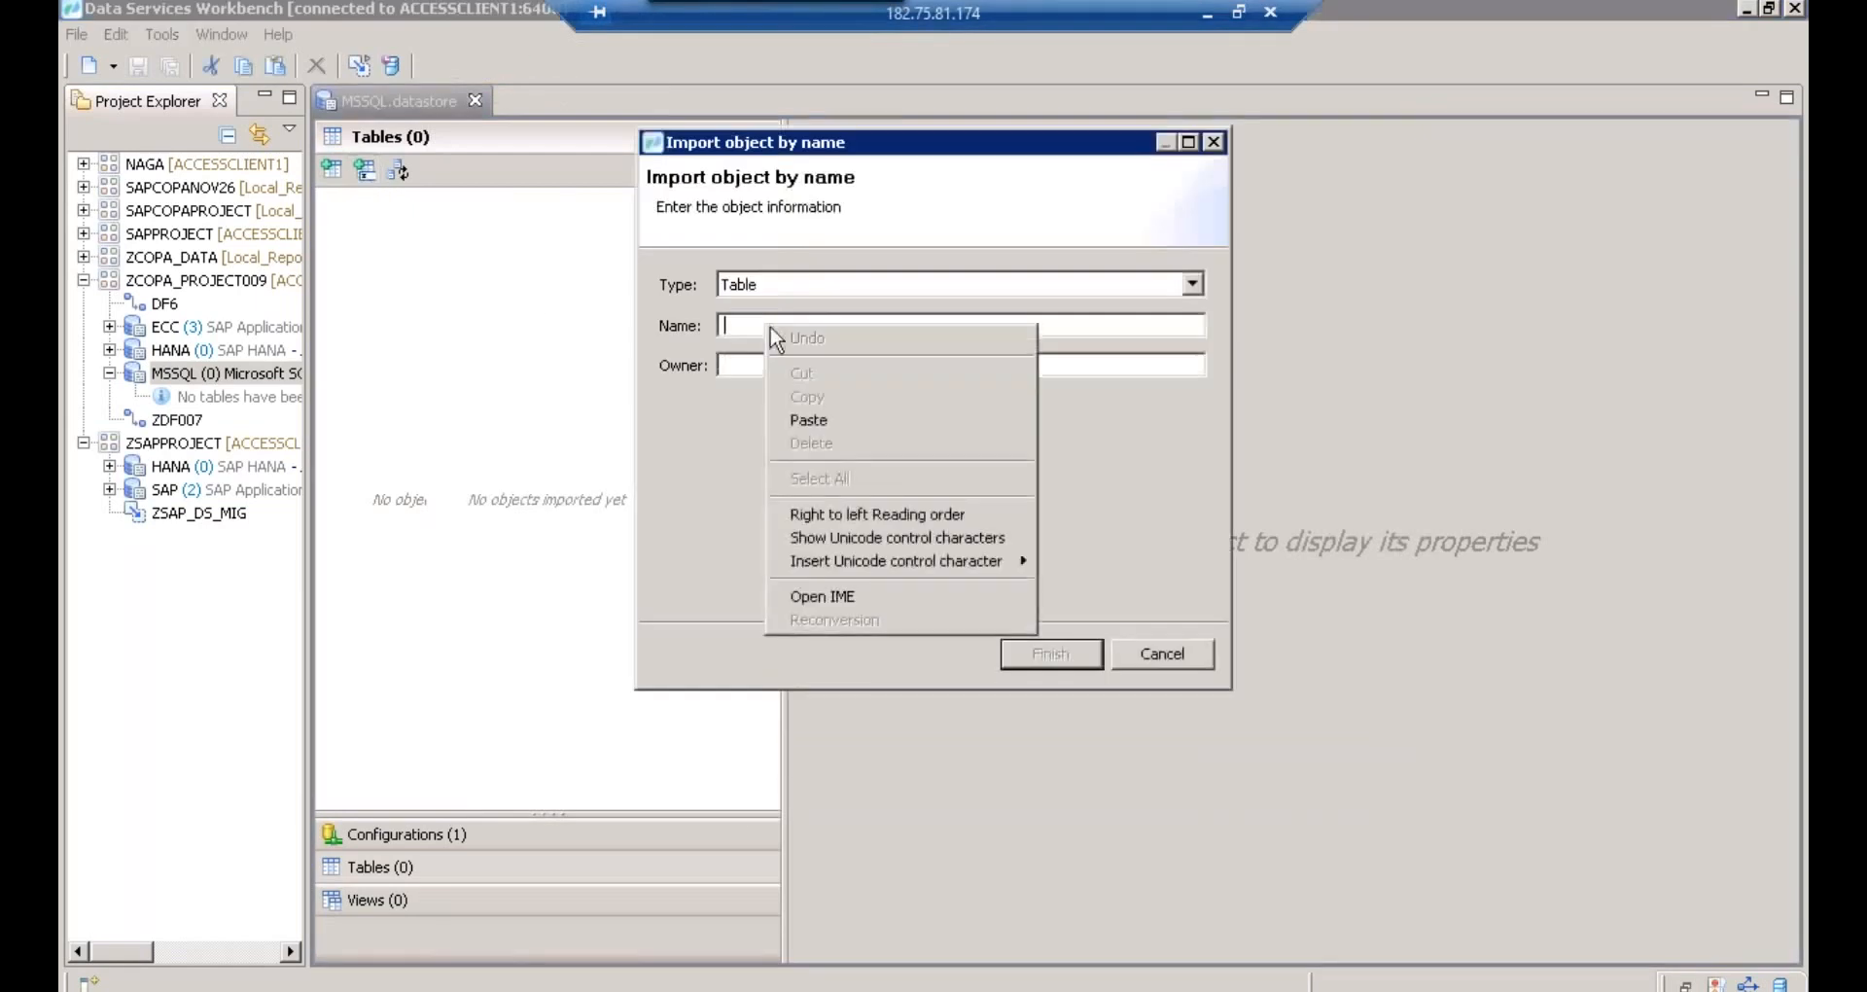
pyautogui.click(821, 420)
pyautogui.moveTo(808, 325); pyautogui.dragTo(726, 325)
pyautogui.press('BackSpace')
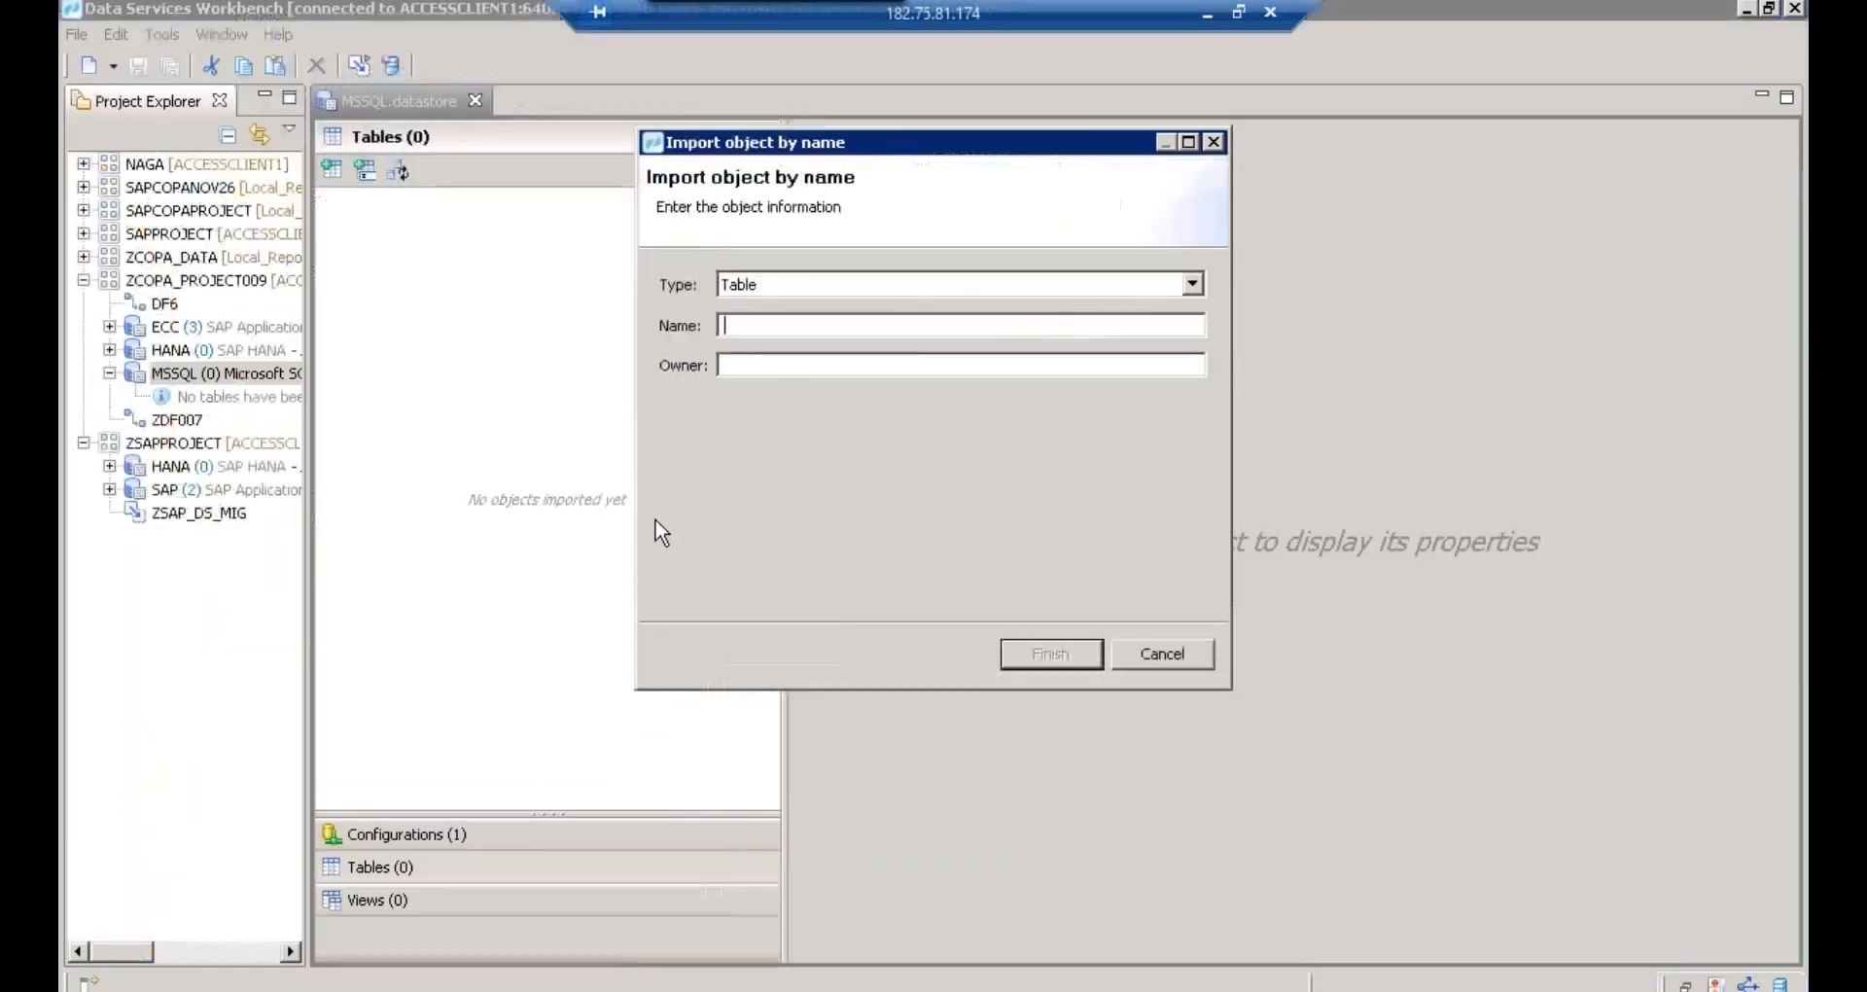
pyautogui.click(775, 327)
pyautogui.write('ZCOPA_TABNLE009')
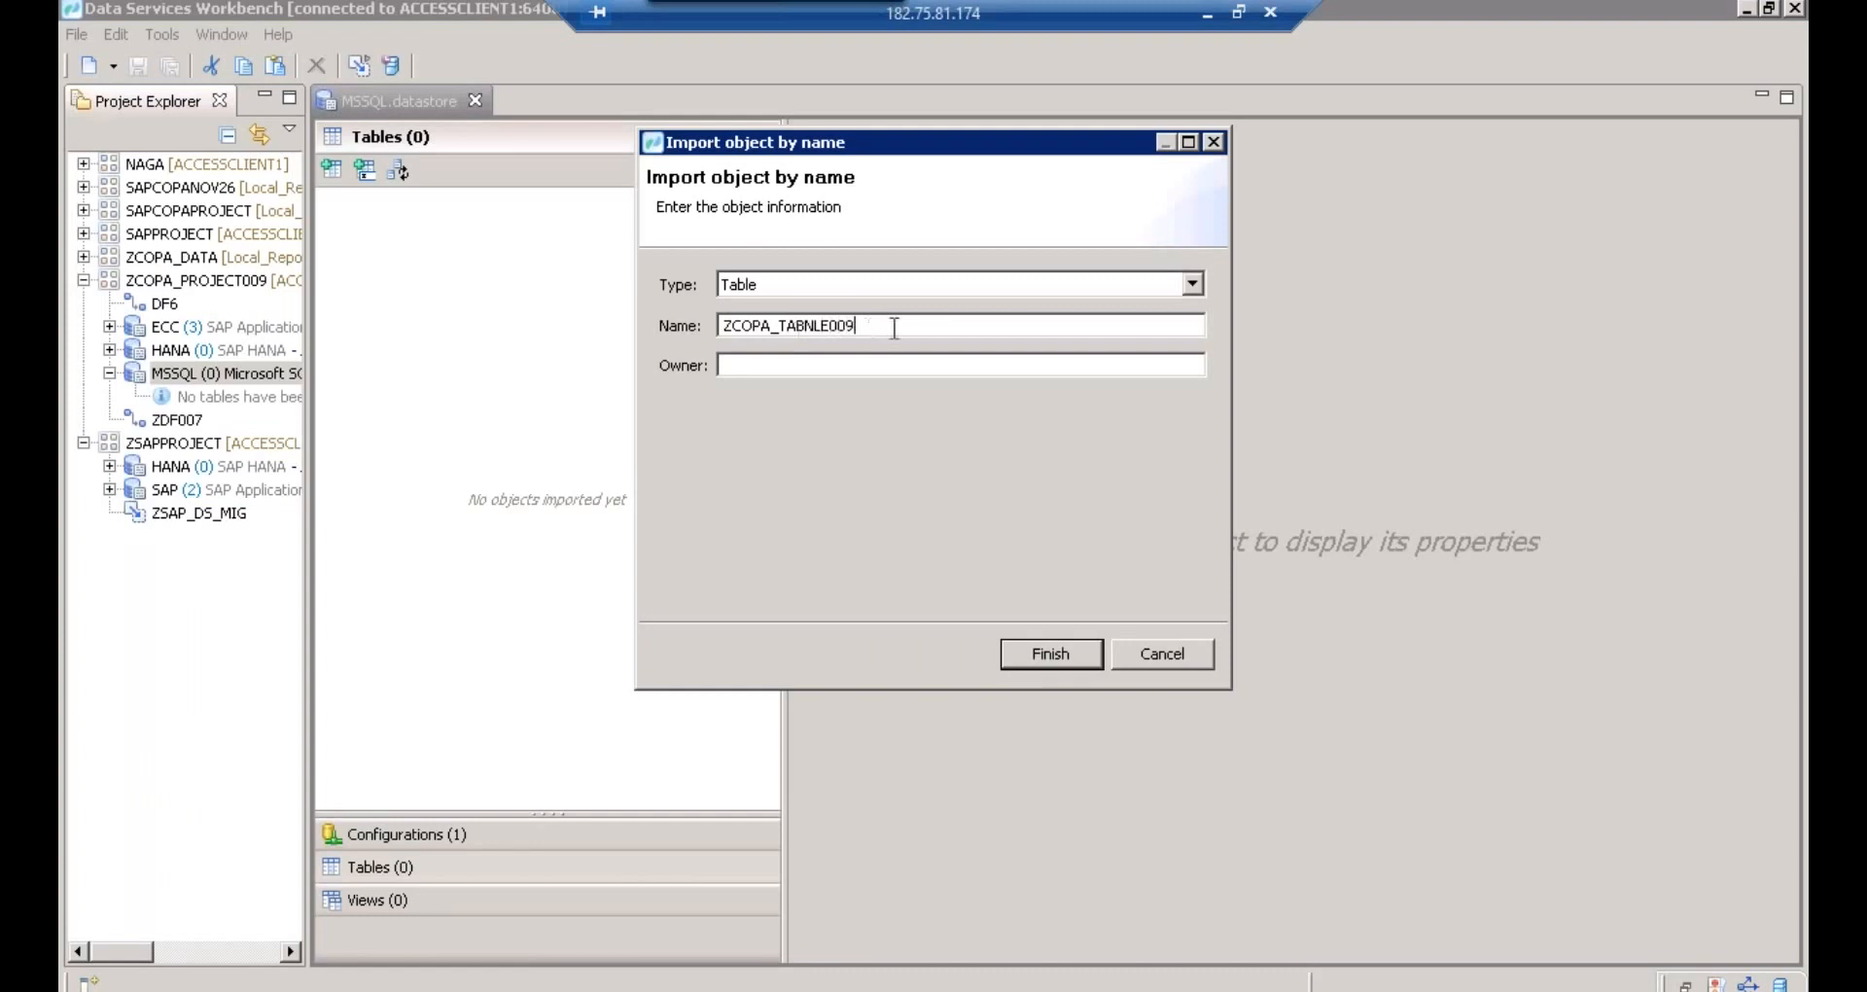
# - Correct the table name to ZCOPA_TABLE009 and complete the import
pyautogui.click(828, 325)
pyautogui.press('BackSpace')
pyautogui.press('BackSpace')
pyautogui.press('BackSpace')
pyautogui.write('LE')
pyautogui.click(1059, 655)
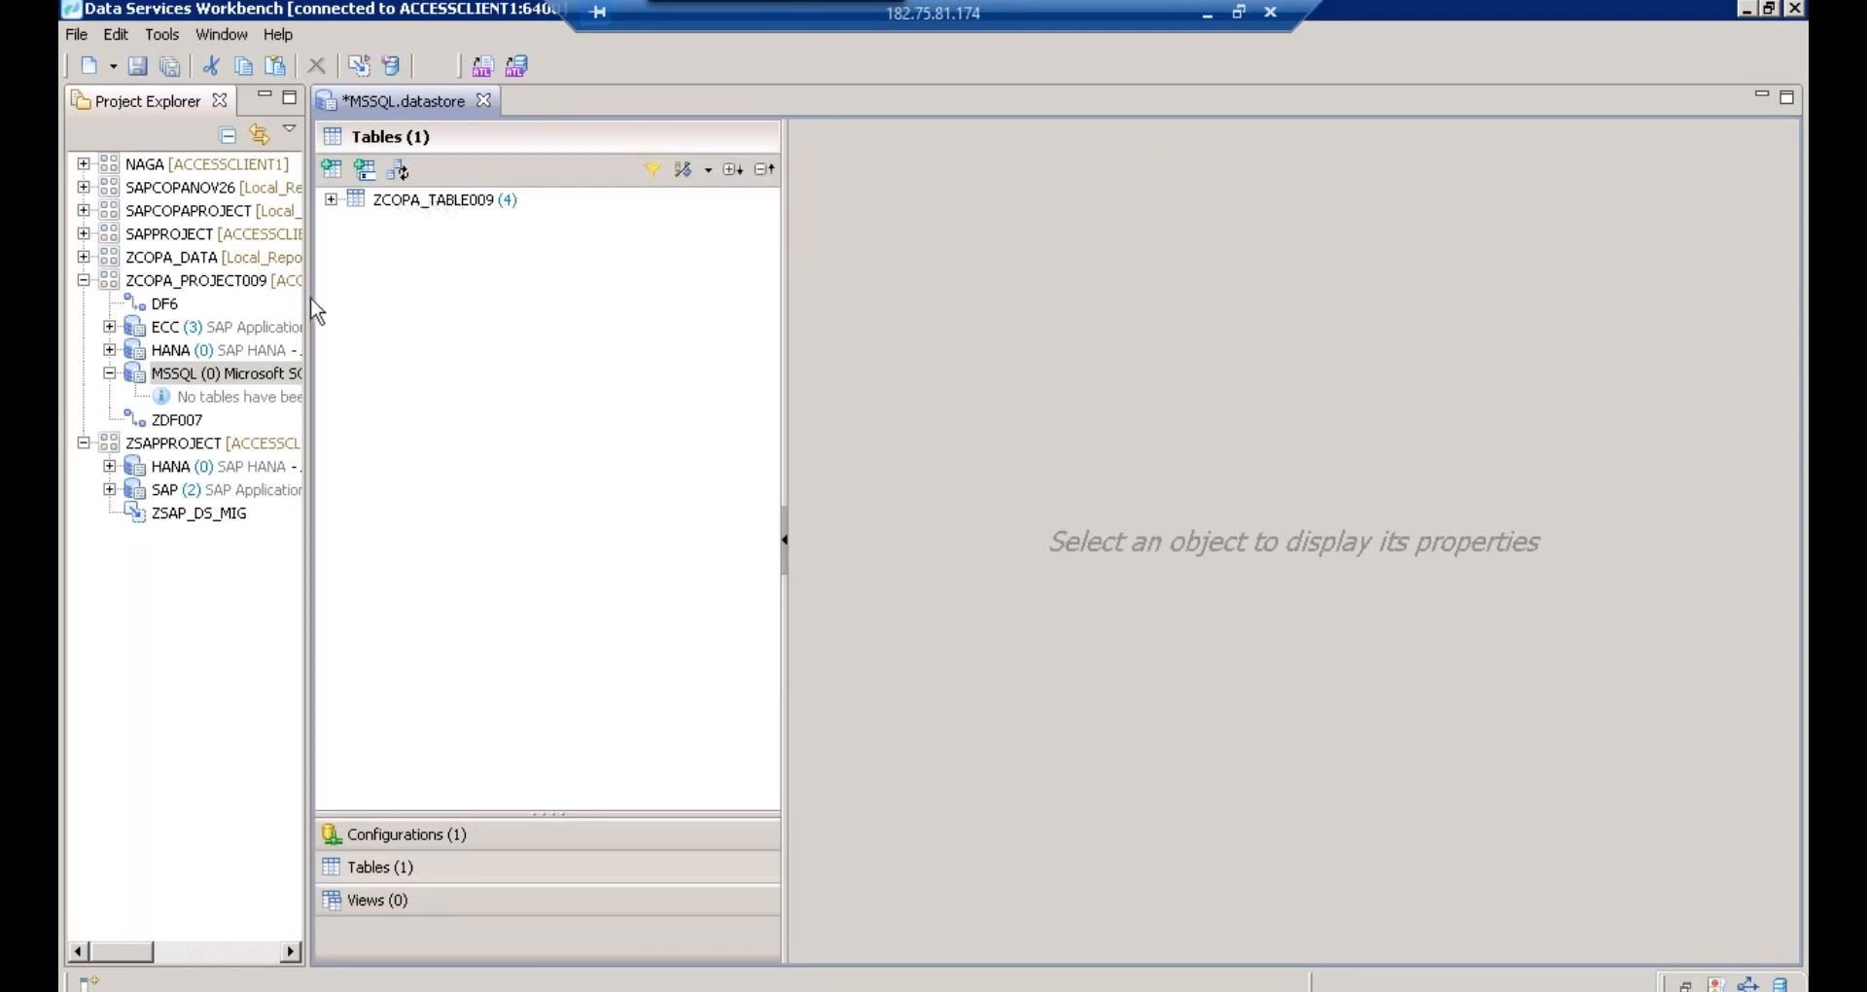
# - Save the MSSQL datastore and expand its tables in the project tree down to the dbo owner's contents
pyautogui.moveTo(307, 309); pyautogui.dragTo(438, 292)
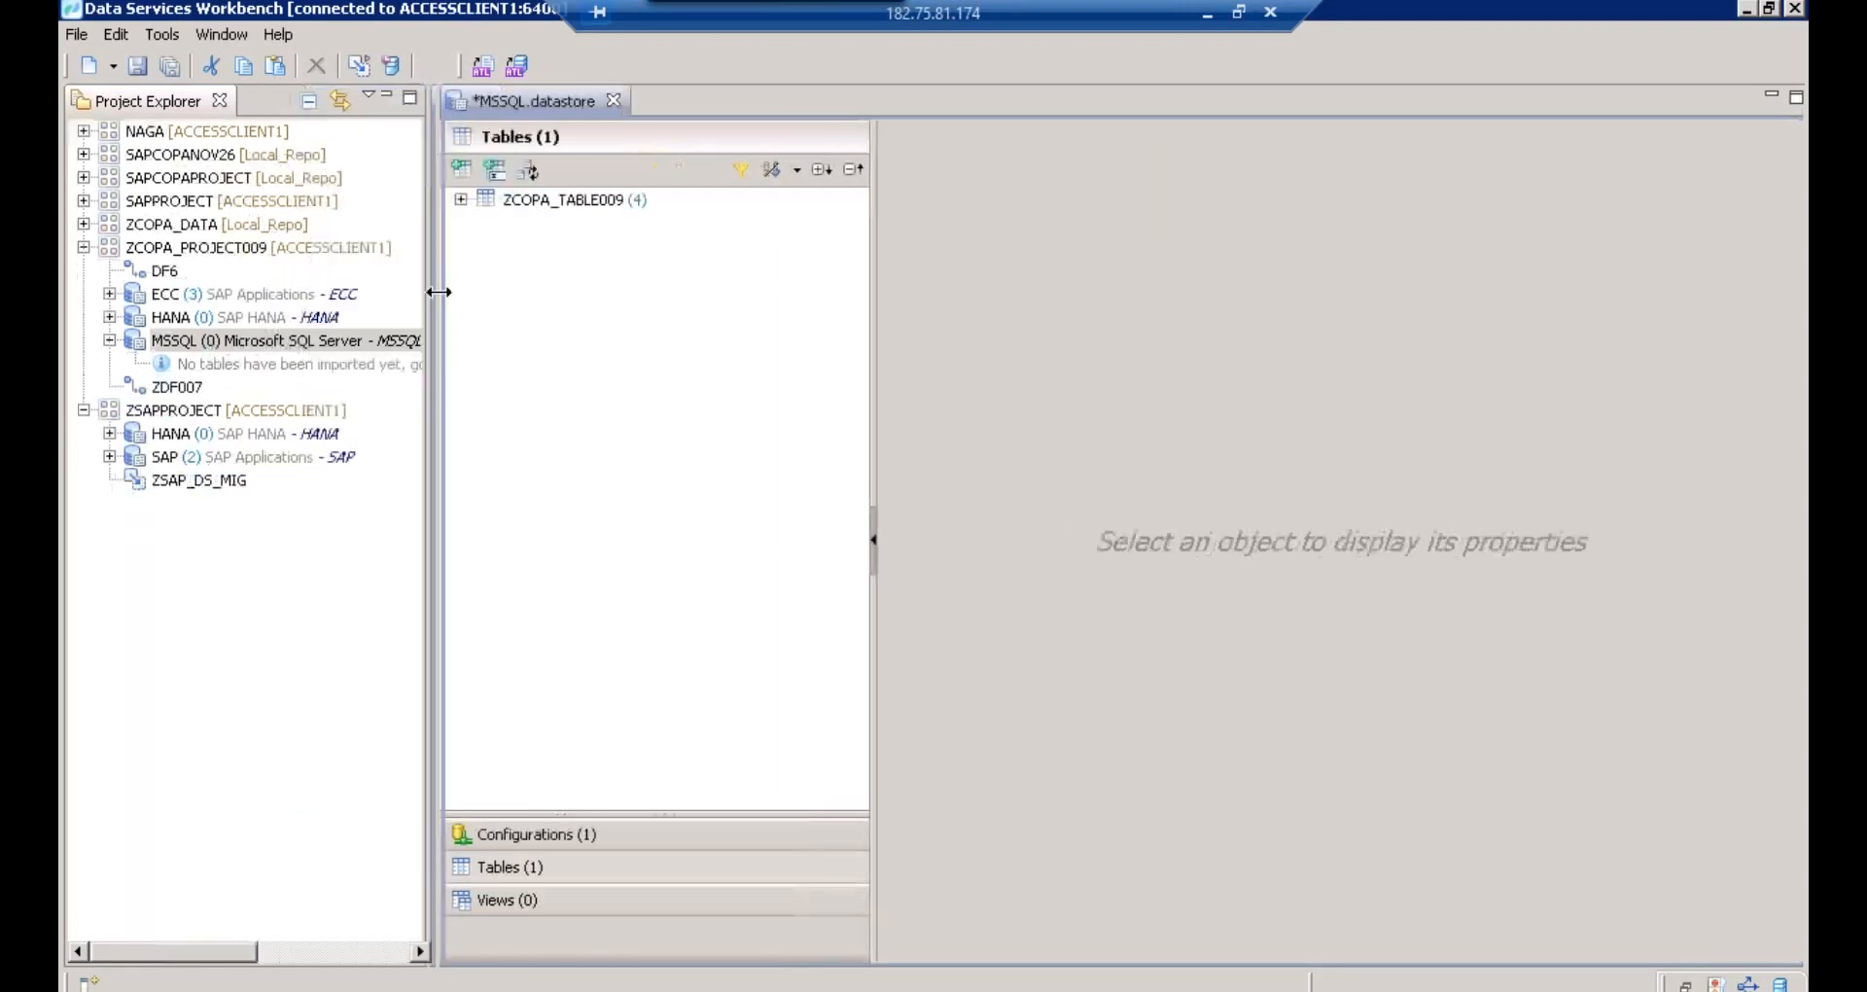
pyautogui.click(139, 68)
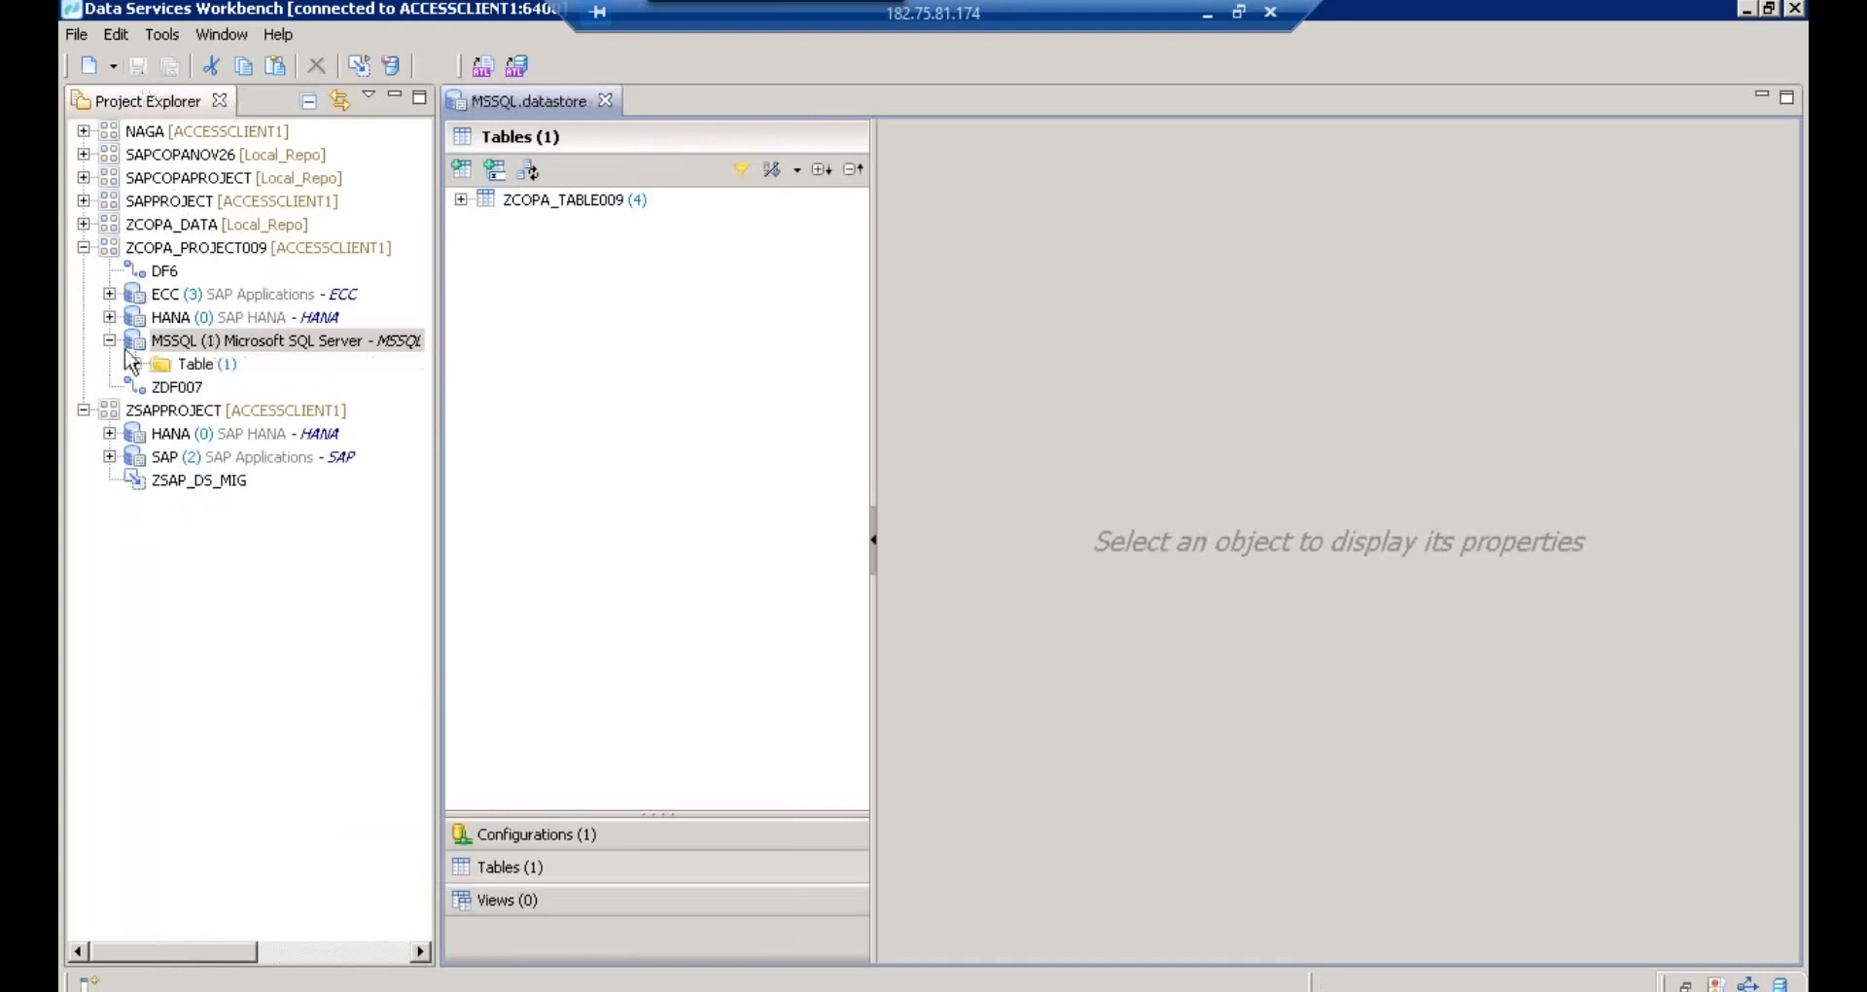
pyautogui.click(135, 364)
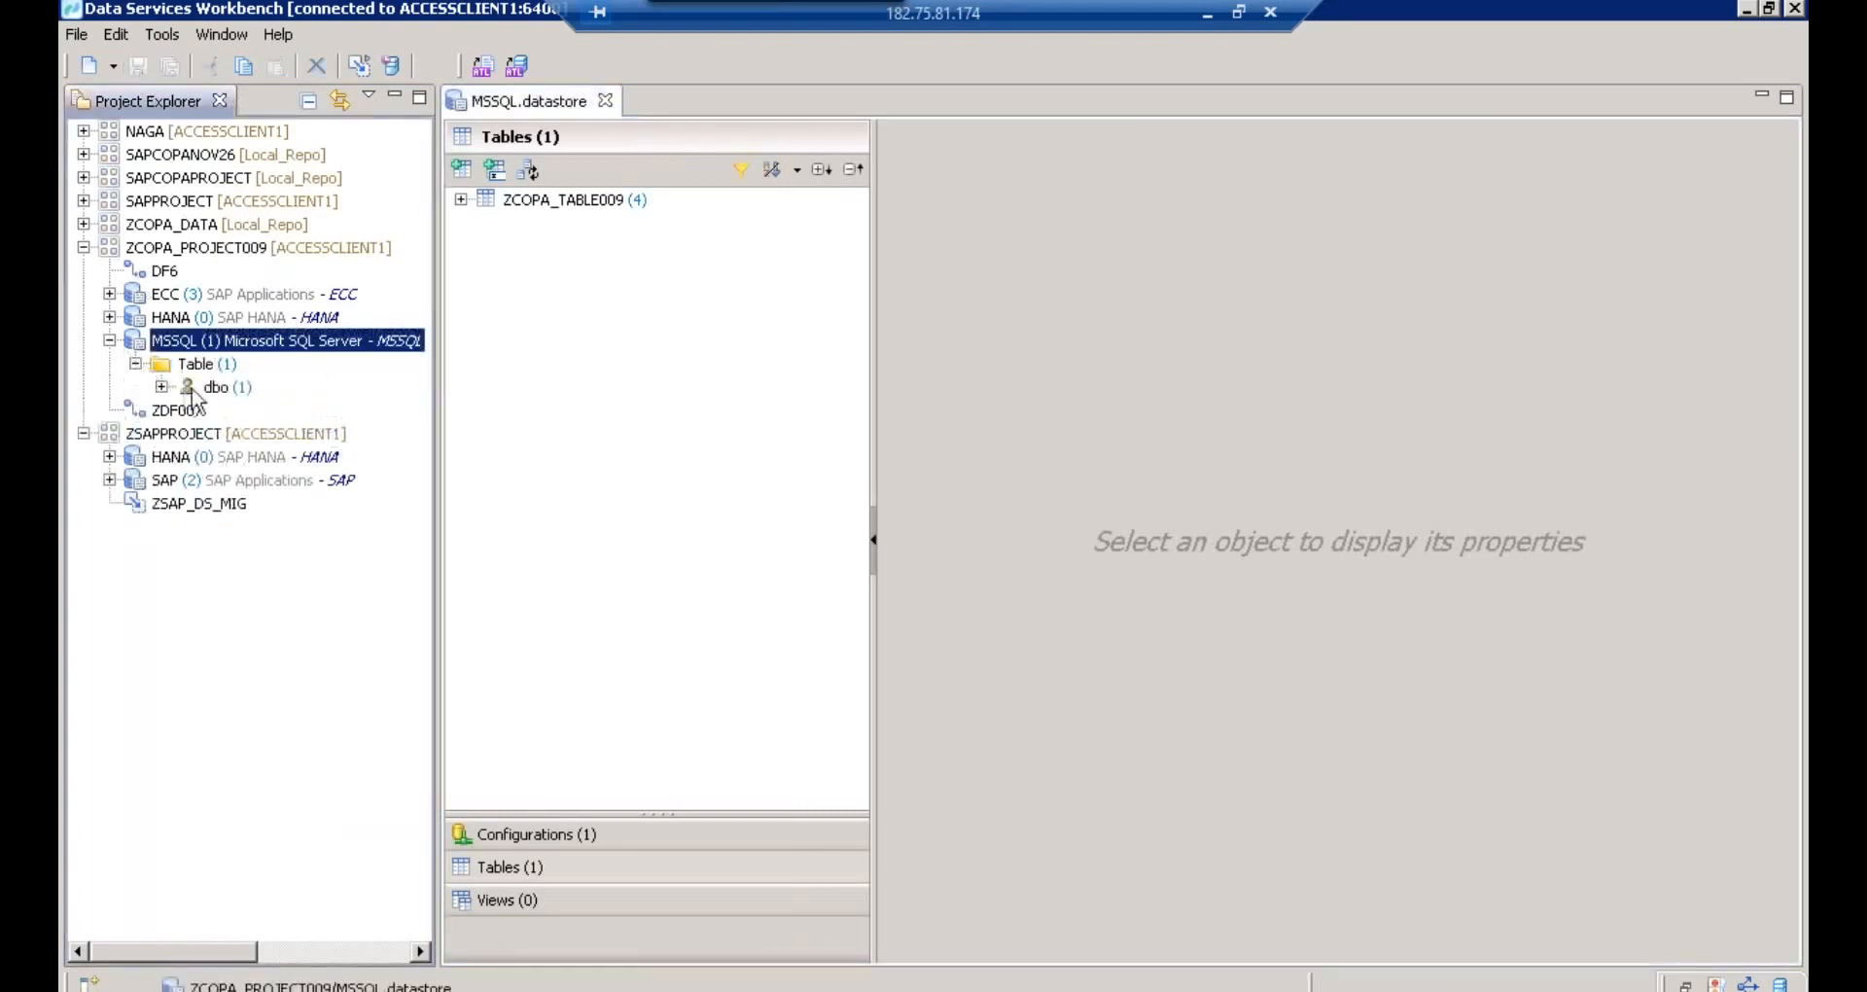
pyautogui.click(161, 387)
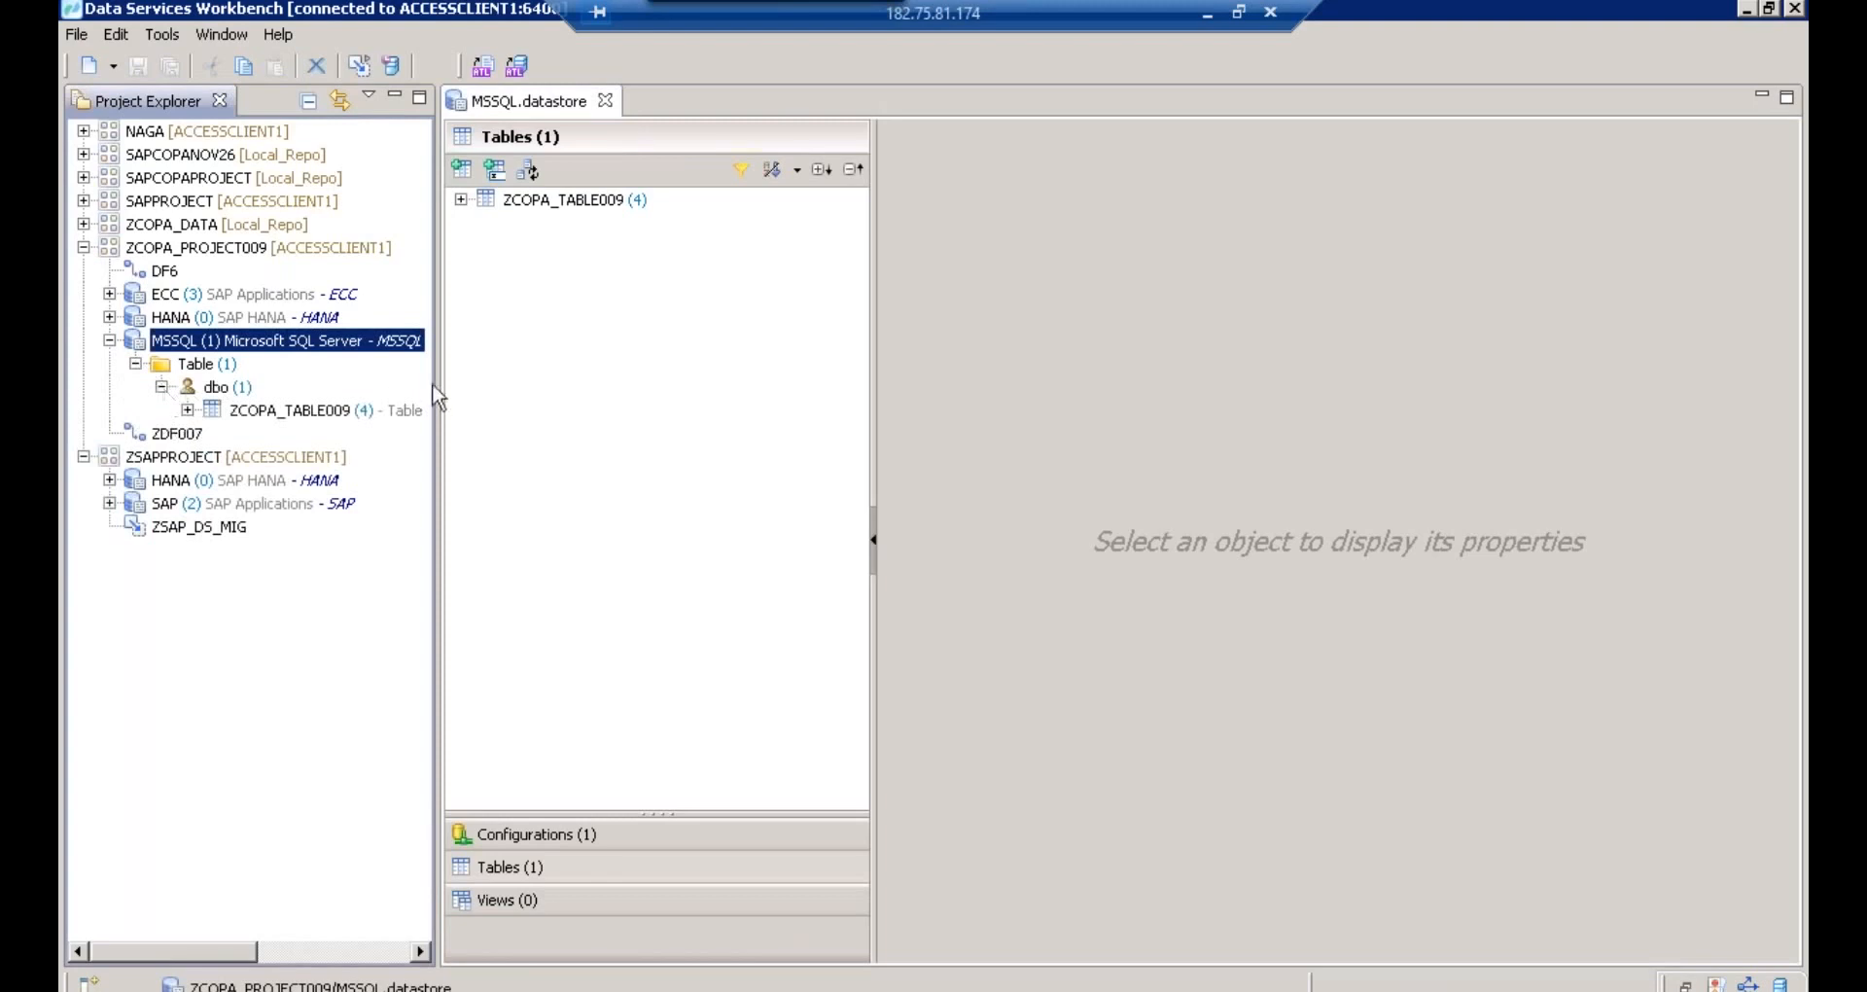
# - View the data of the imported ZCOPA_TABLE009 table under the MSSQL datastore
pyautogui.moveTo(446, 375); pyautogui.dragTo(579, 359)
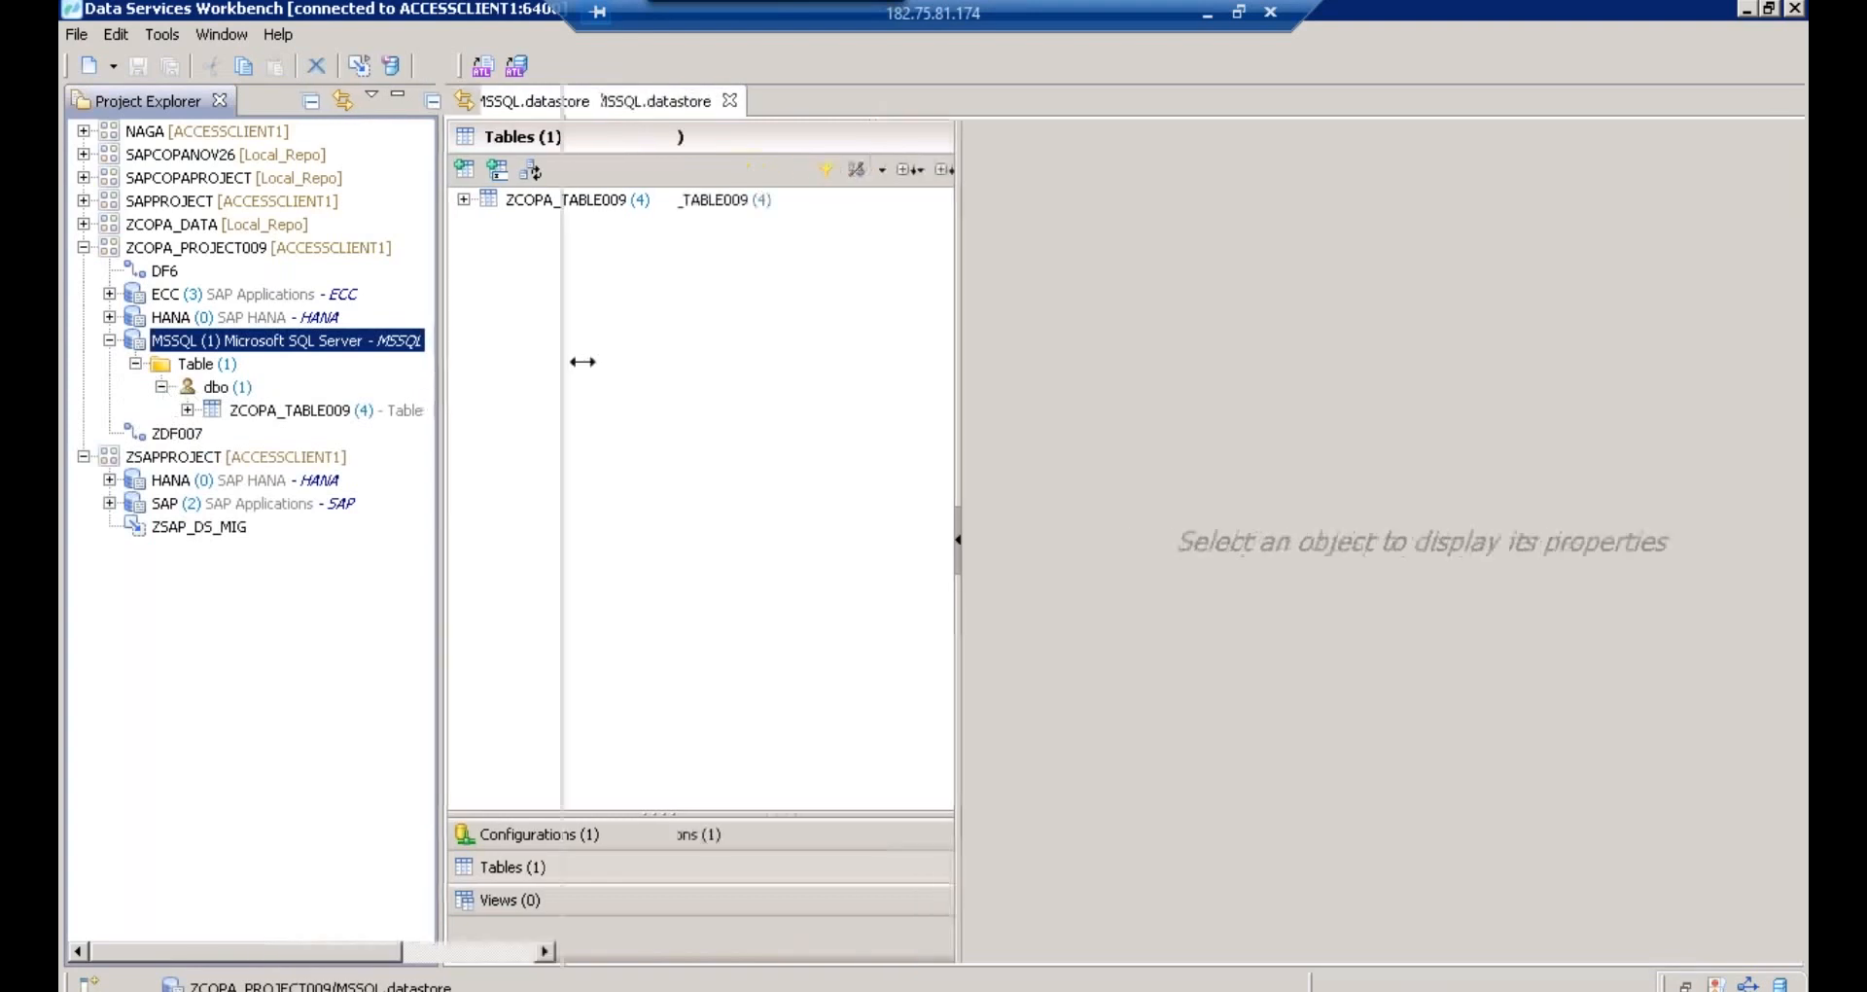
pyautogui.click(294, 414)
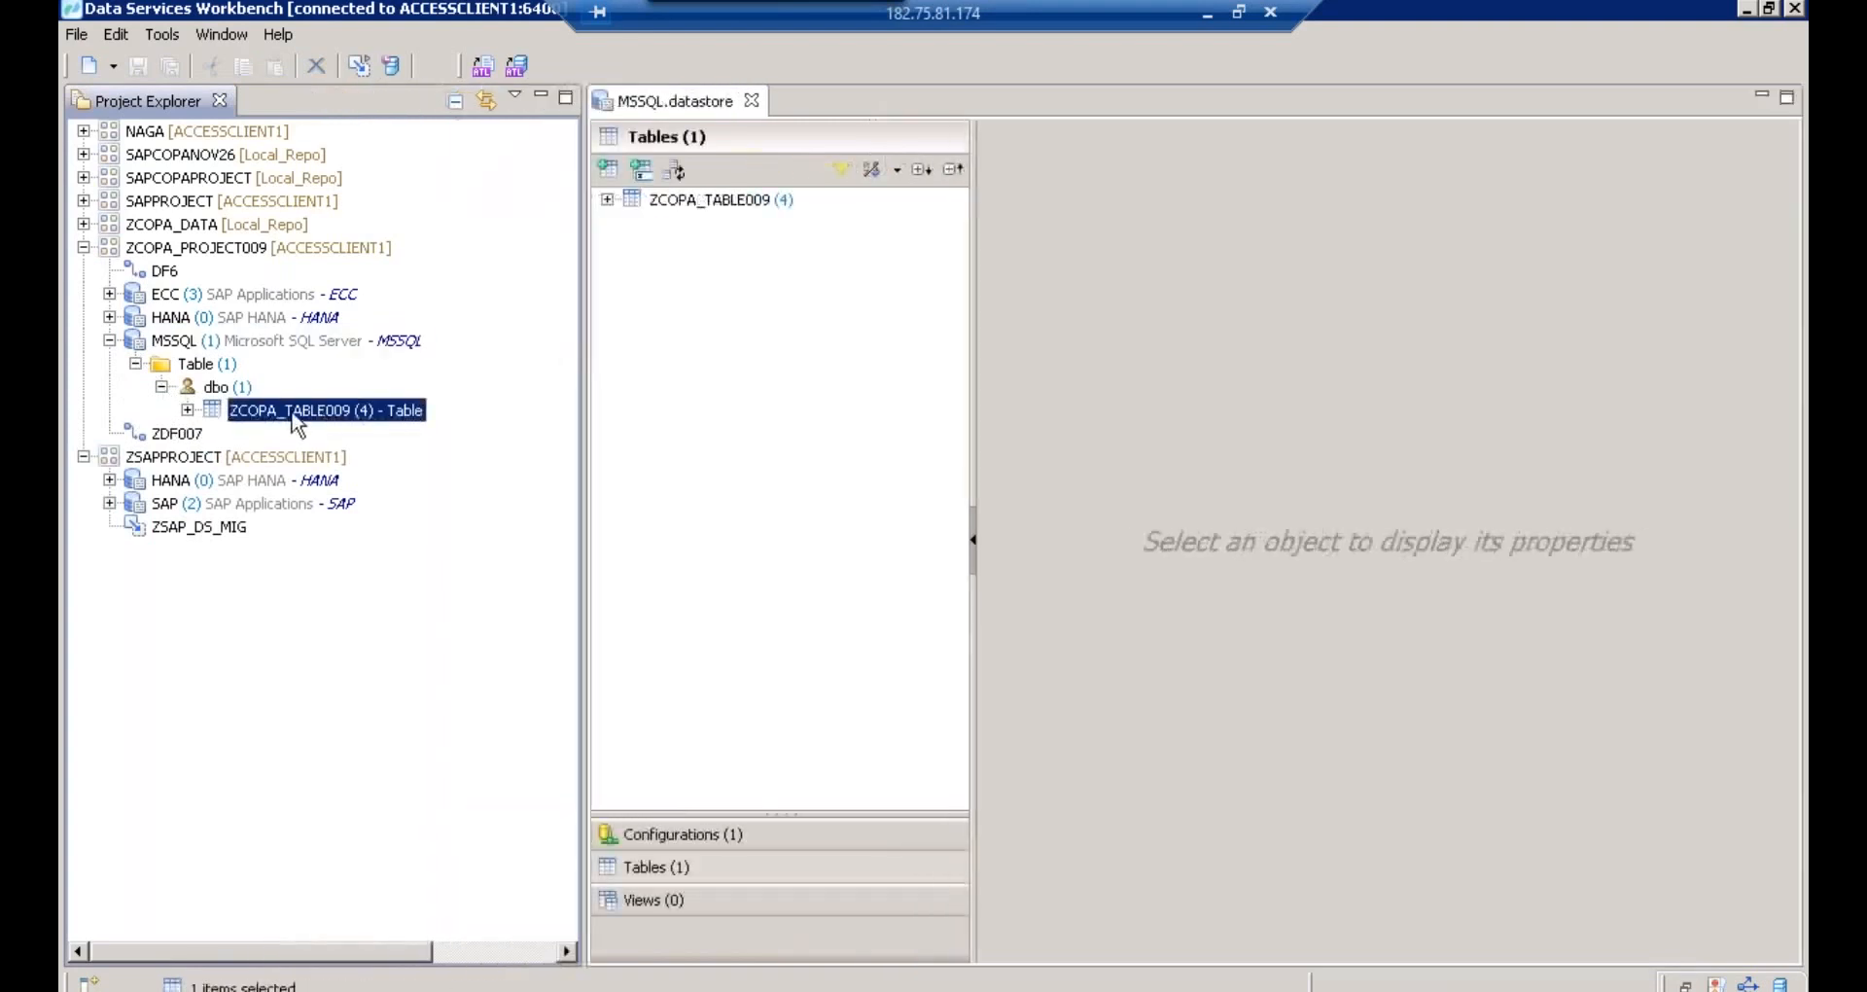
pyautogui.rightClick(293, 416)
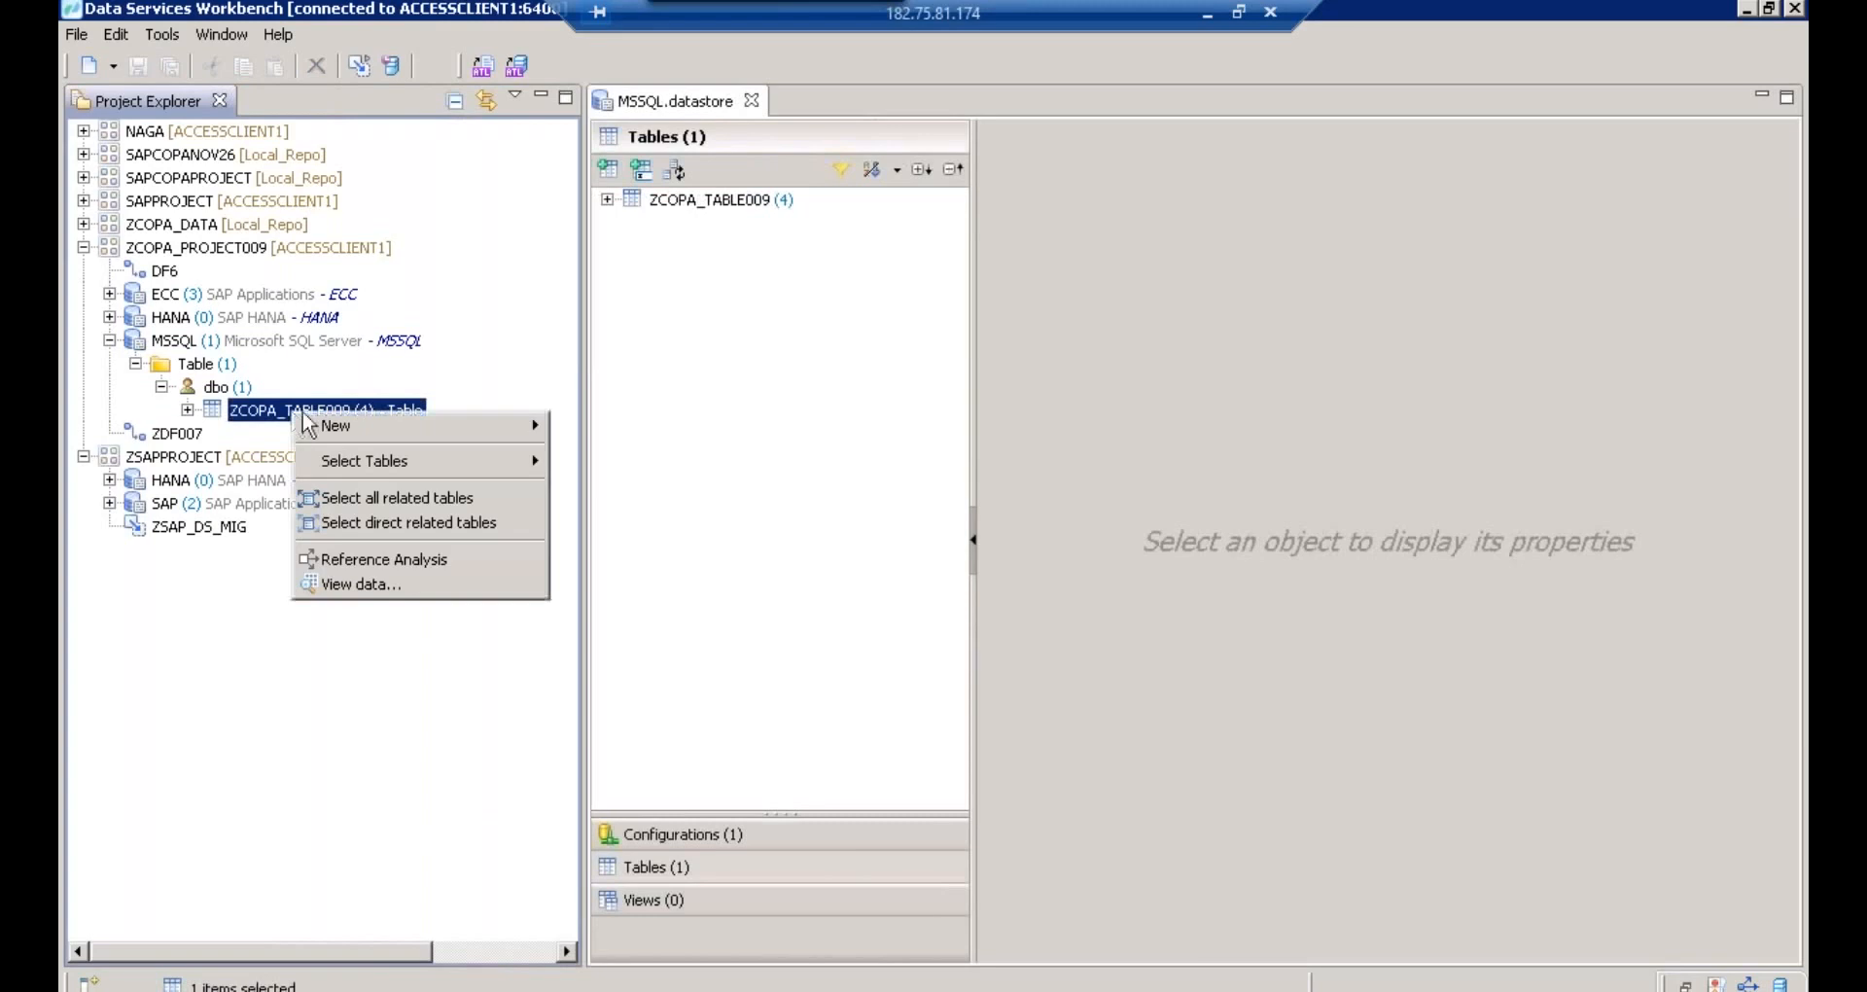
pyautogui.click(383, 586)
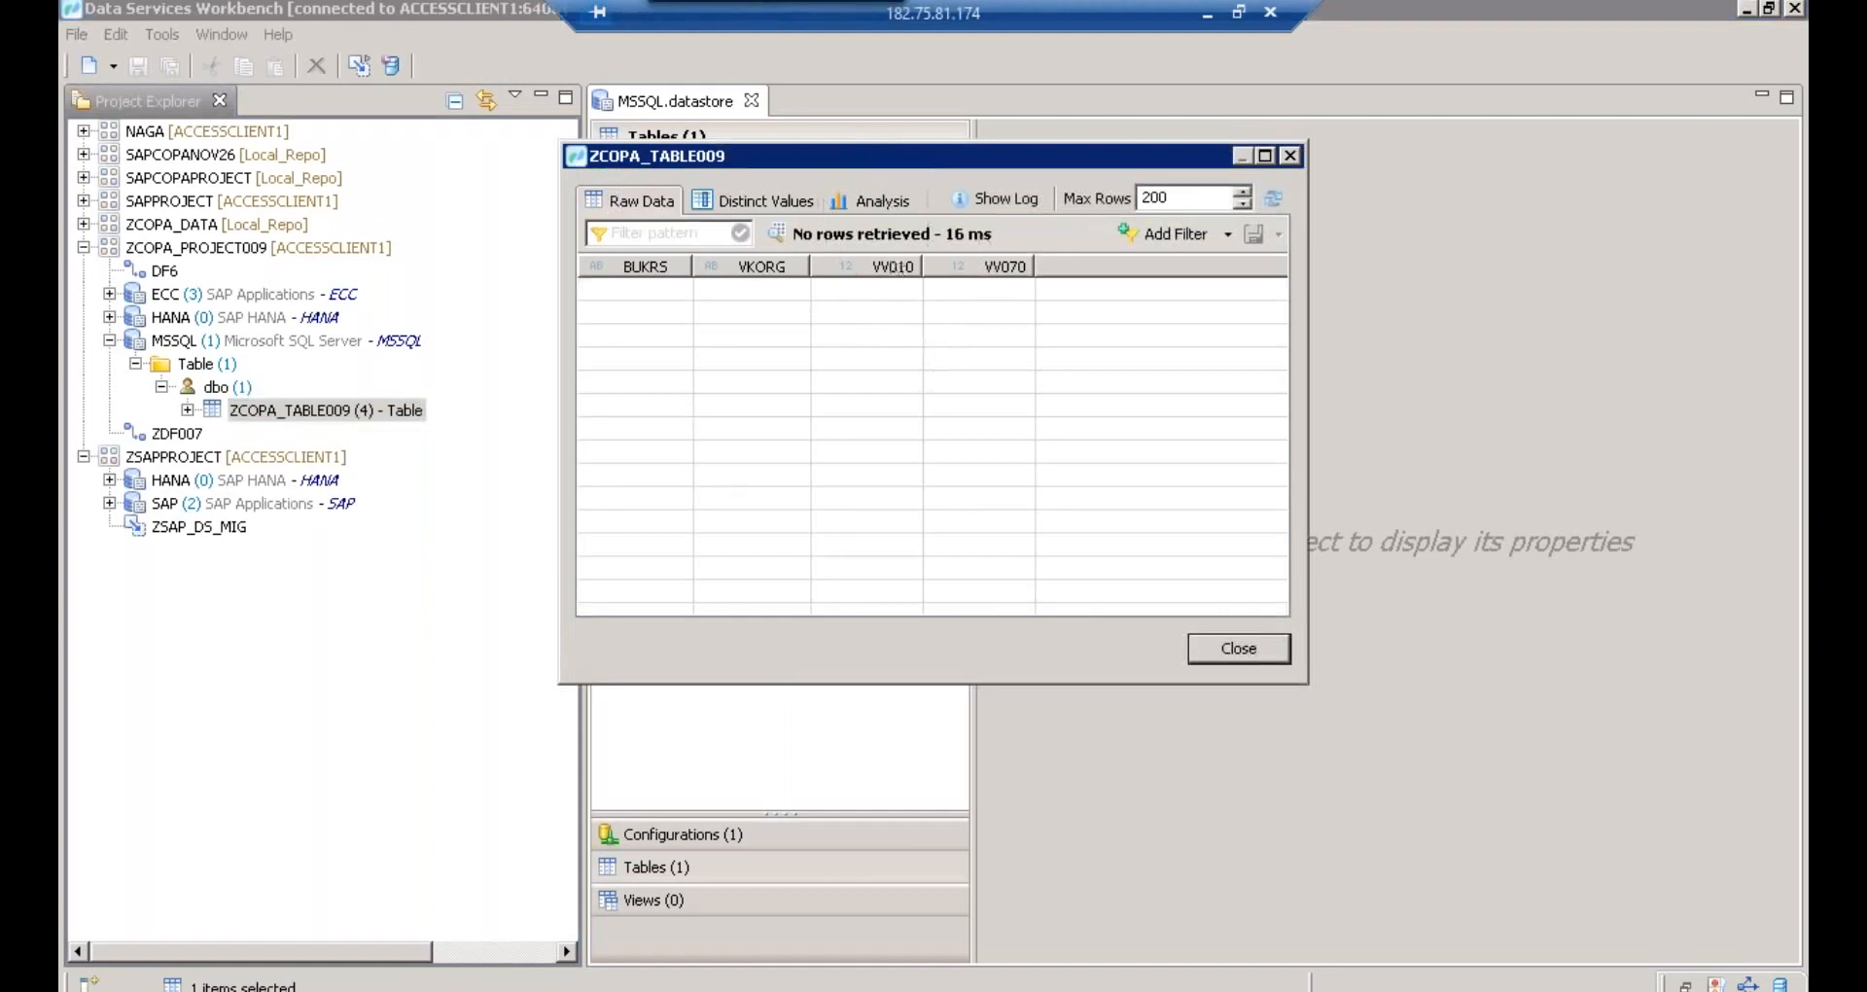
# - Switch to SQL Server Management Studio and open the top 200 rows of dbo.ZCOPA_TABLE009 for editing, selecting the empty BUKRS cell
pyautogui.click(452, 990)
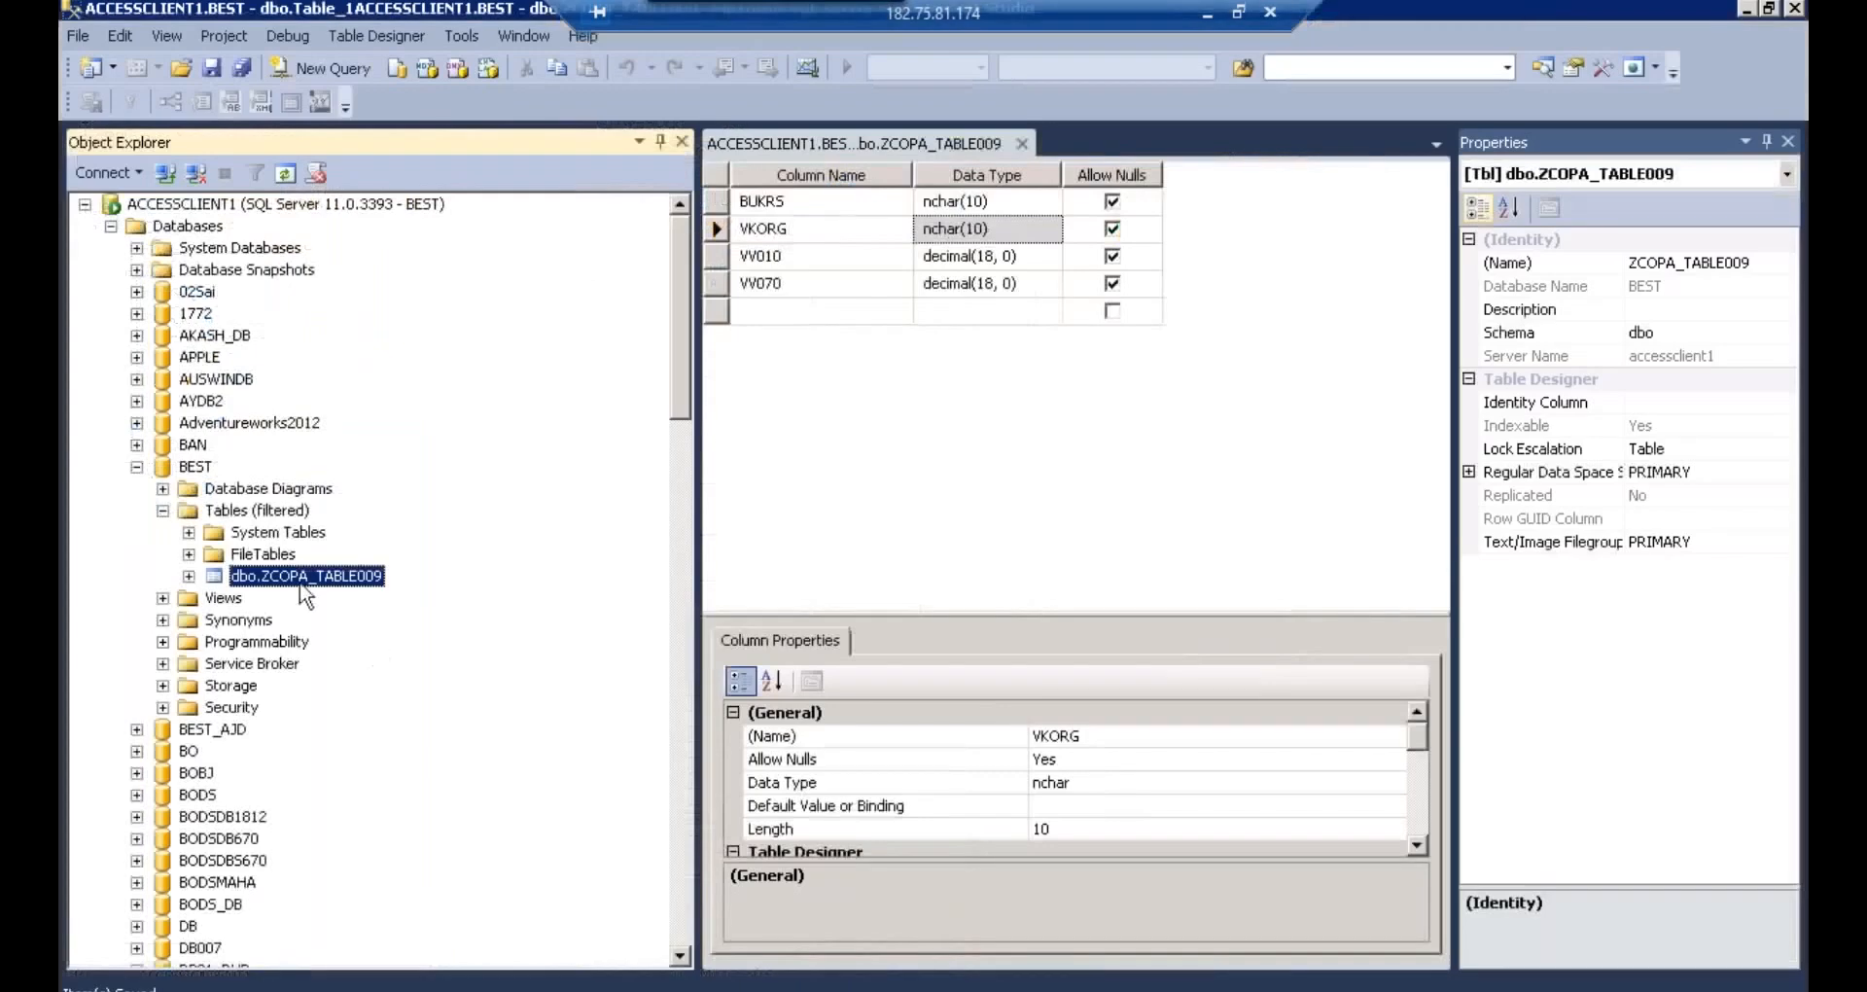
pyautogui.rightClick(304, 583)
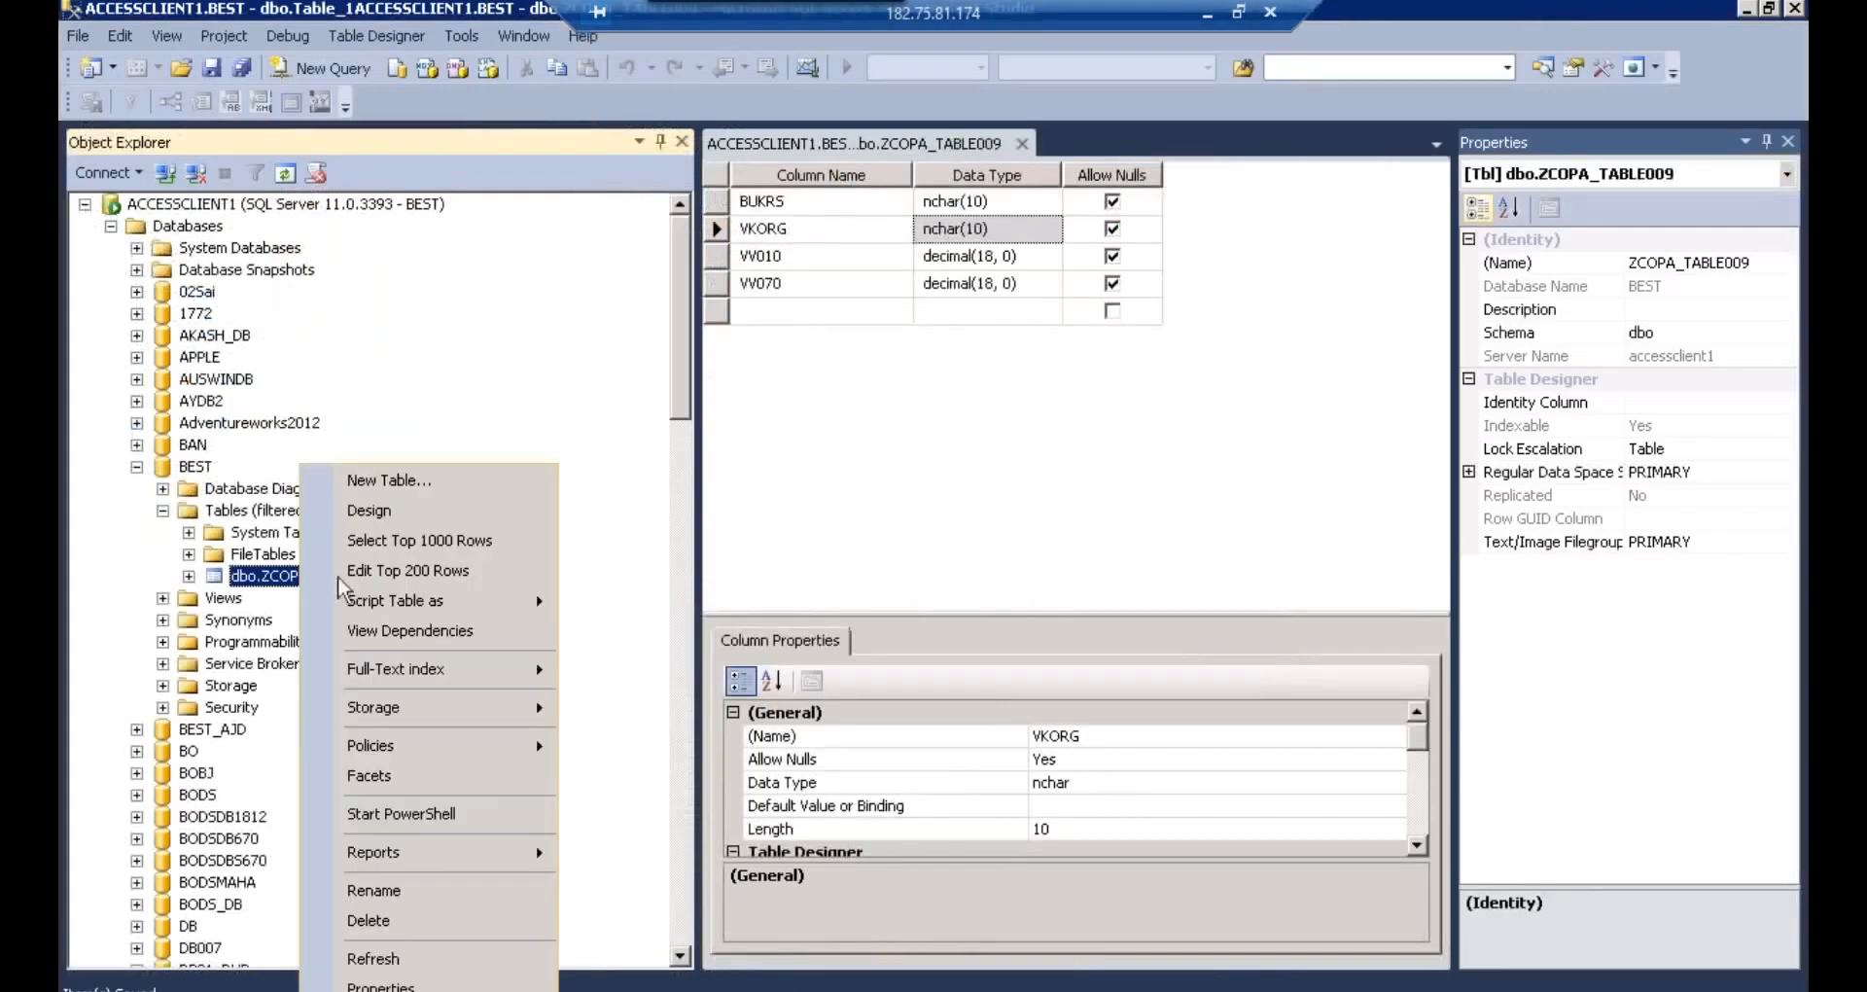
pyautogui.click(454, 572)
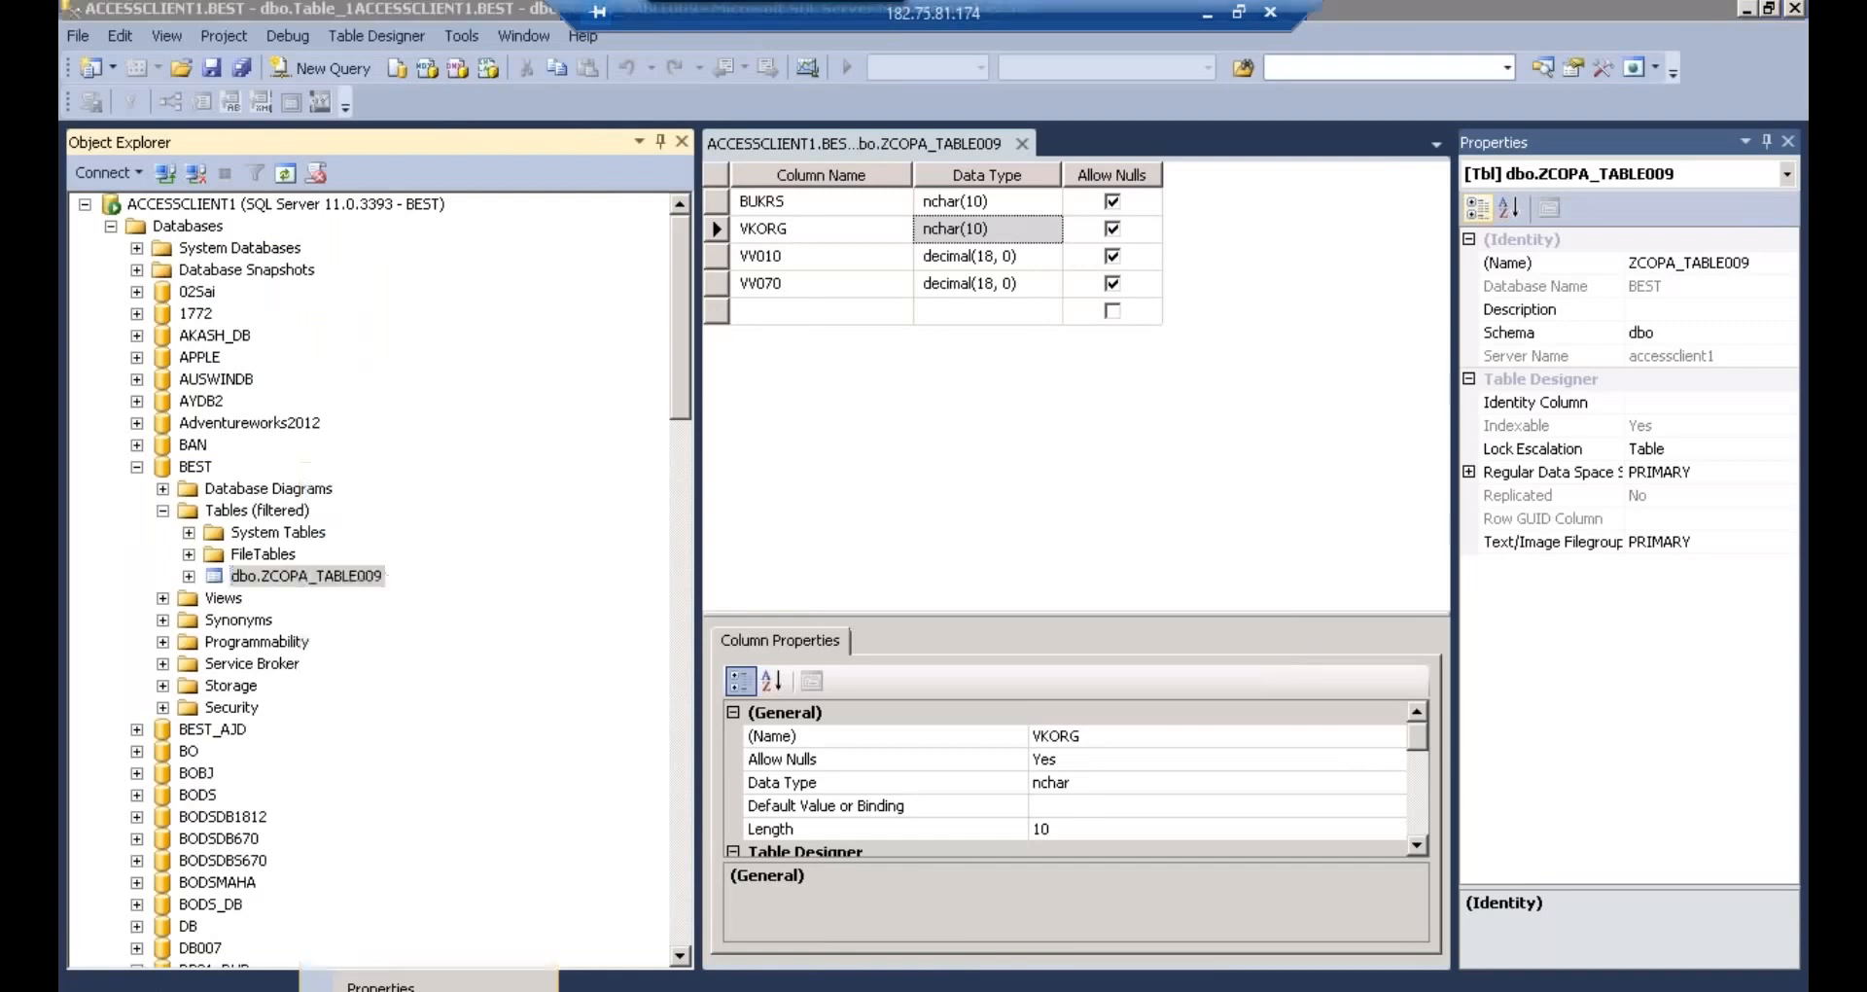
pyautogui.moveTo(691, 365); pyautogui.dragTo(384, 352)
pyautogui.click(464, 203)
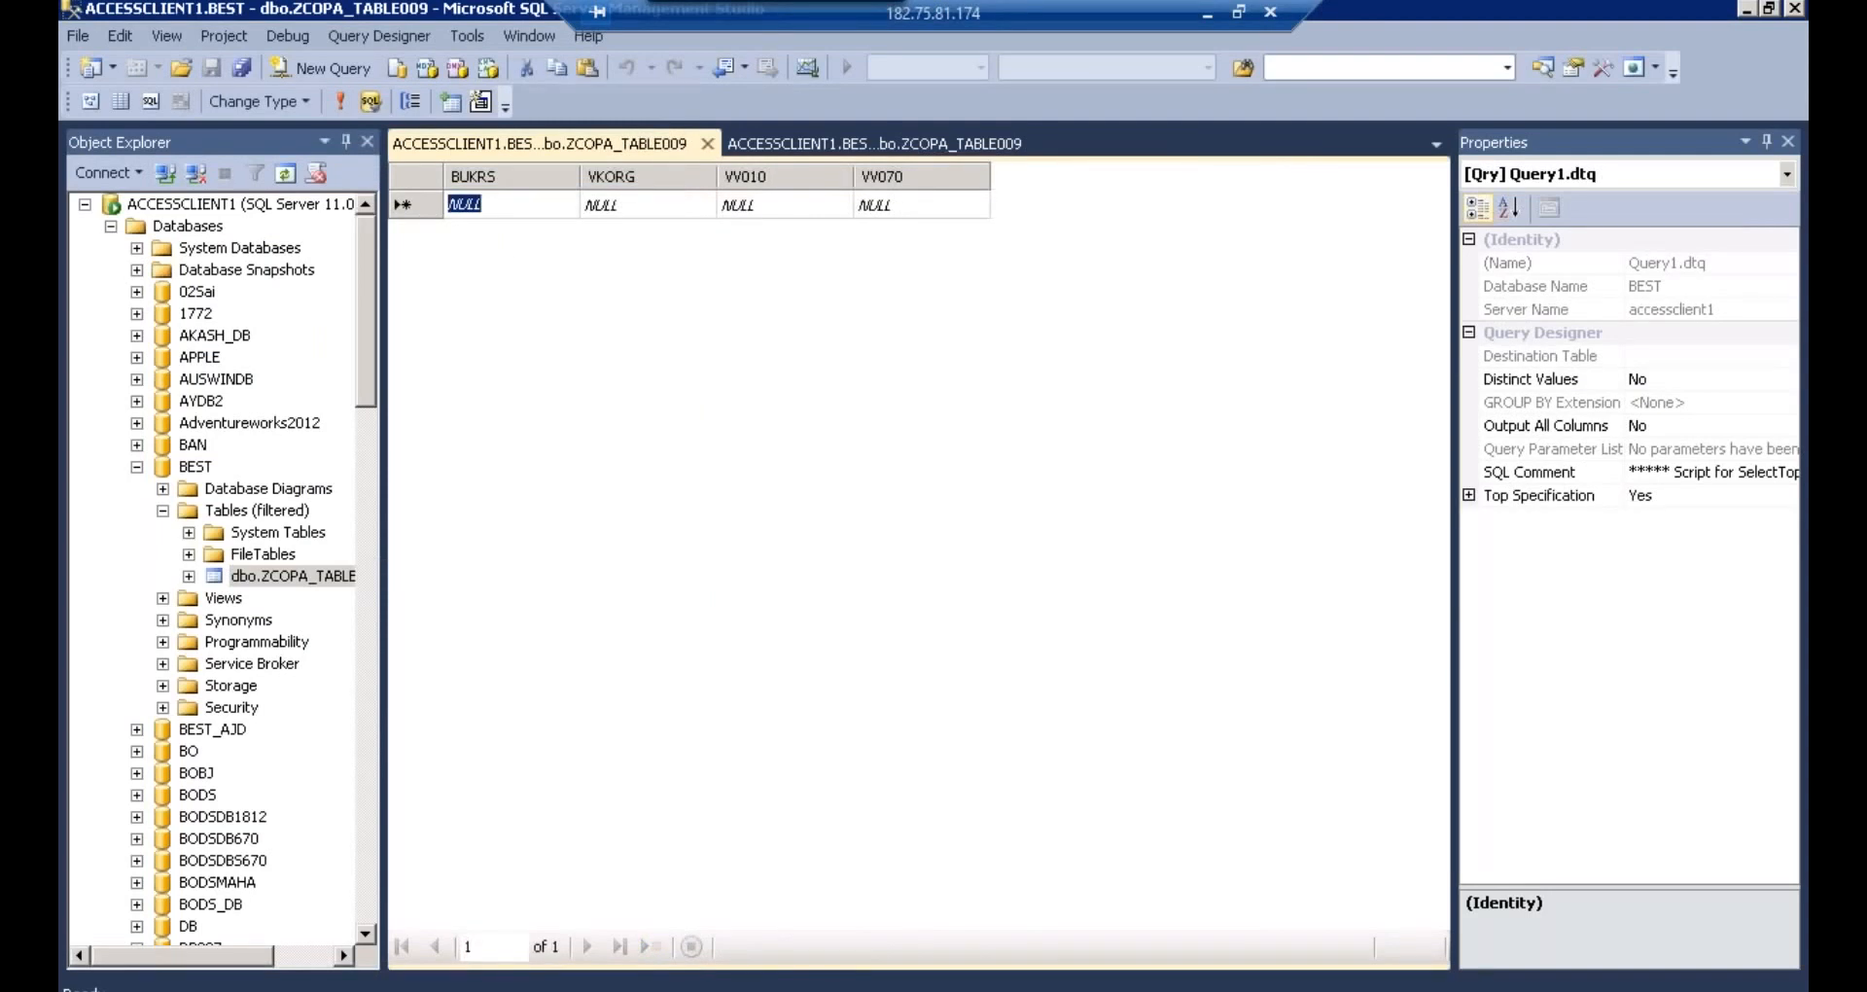
# - Fill the first row of dbo.ZCOPA_TABLE009 with BUKRS 1000, VKORG 2000, VV010 100 and VV070 200
pyautogui.press('BackSpace')
pyautogui.write('1000')
pyautogui.press('Tab')
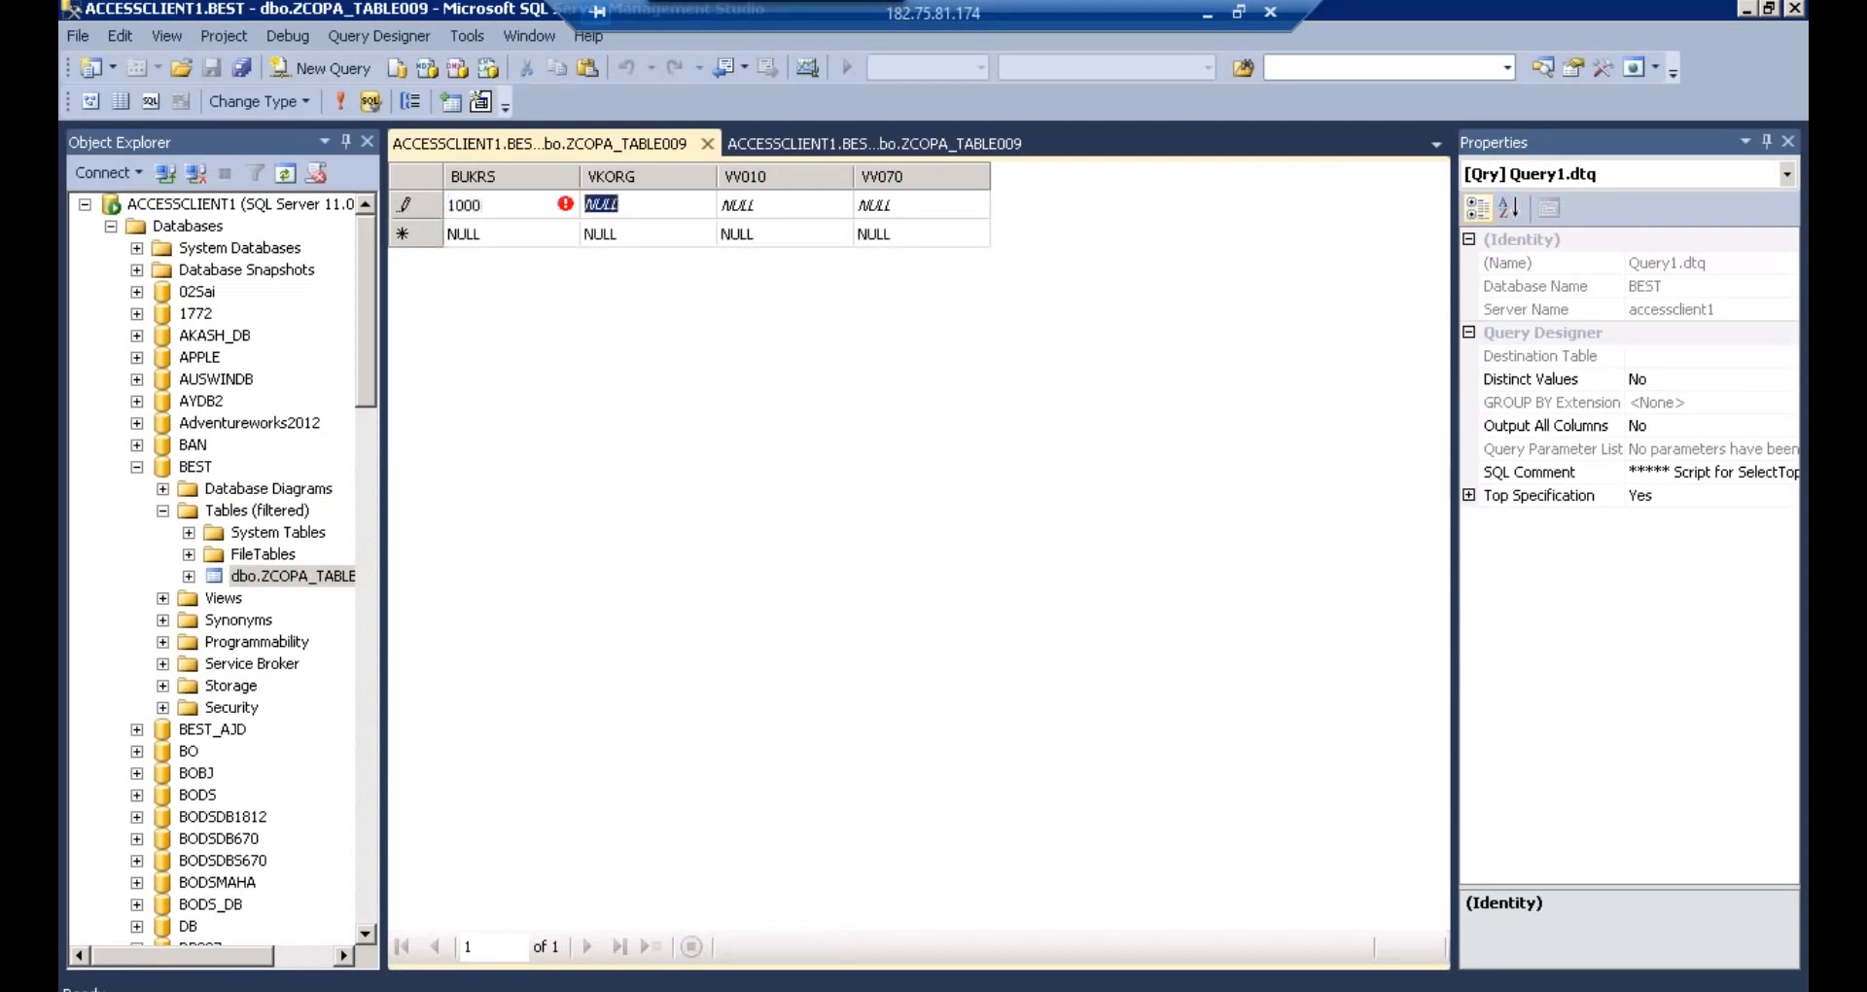
pyautogui.write('2000')
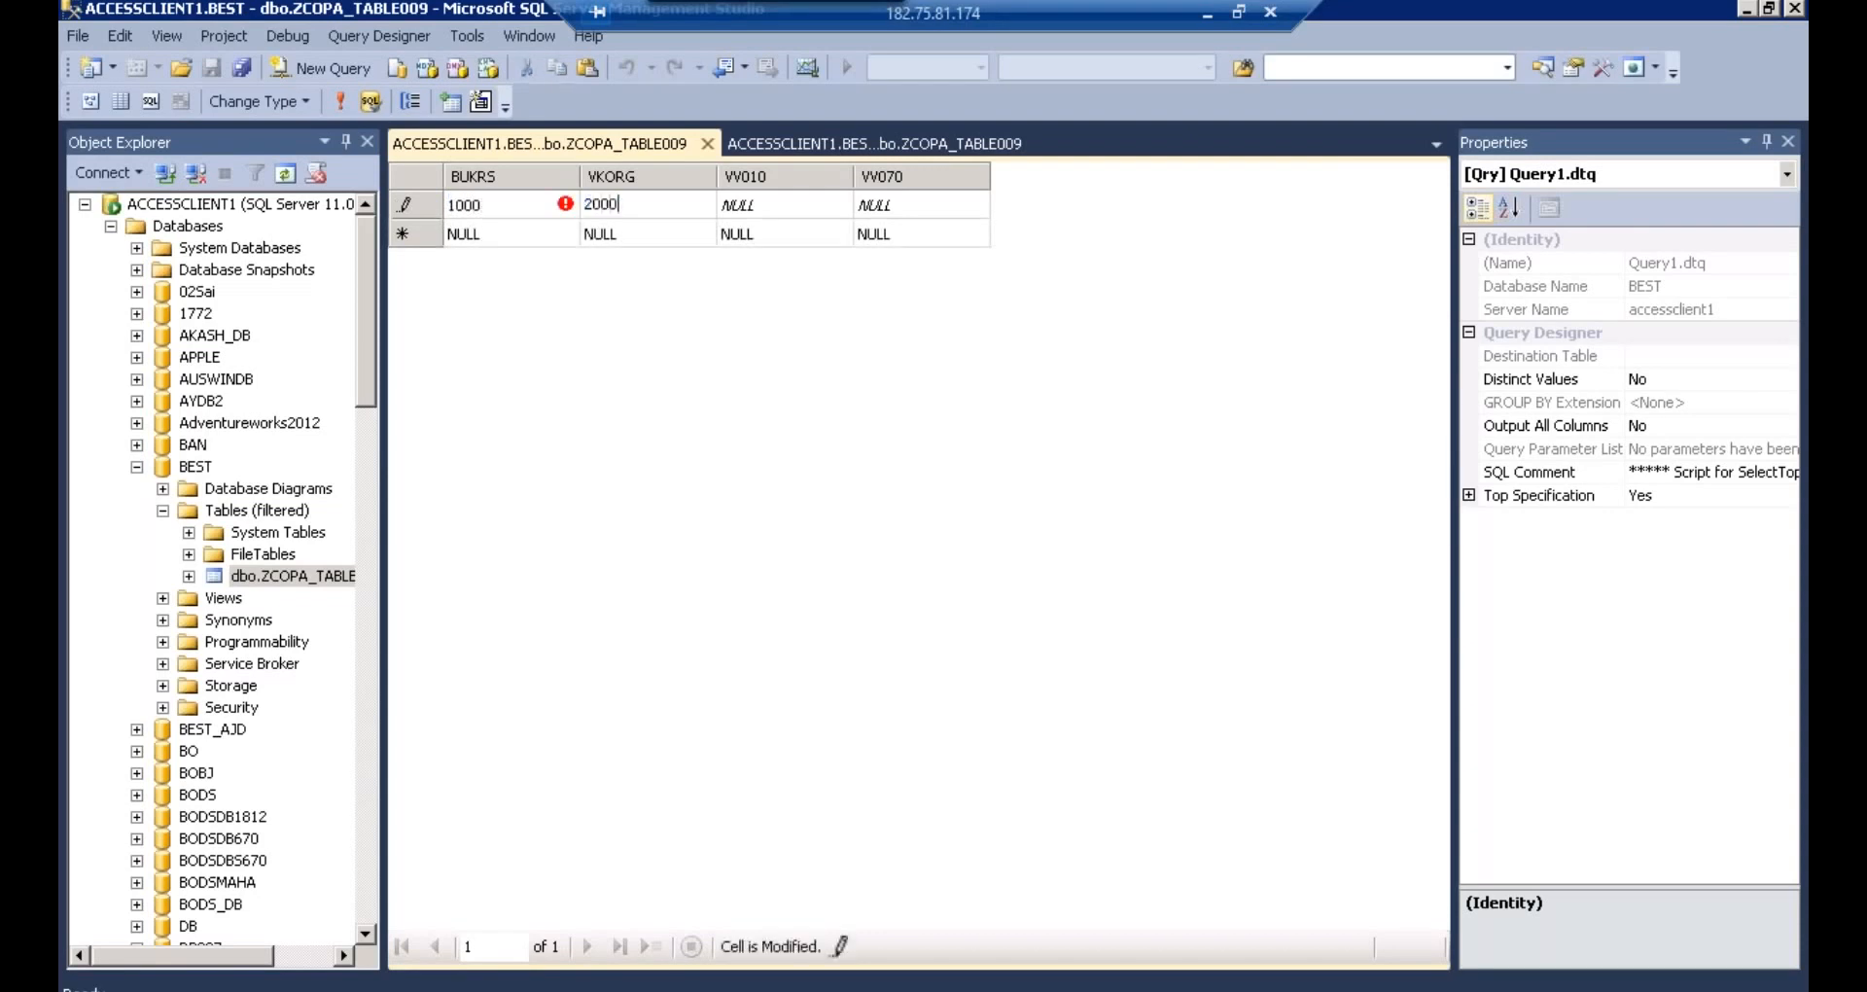
pyautogui.press('Tab')
pyautogui.write('100')
pyautogui.press('Tab')
pyautogui.press('BackSpace')
pyautogui.press('Tab')
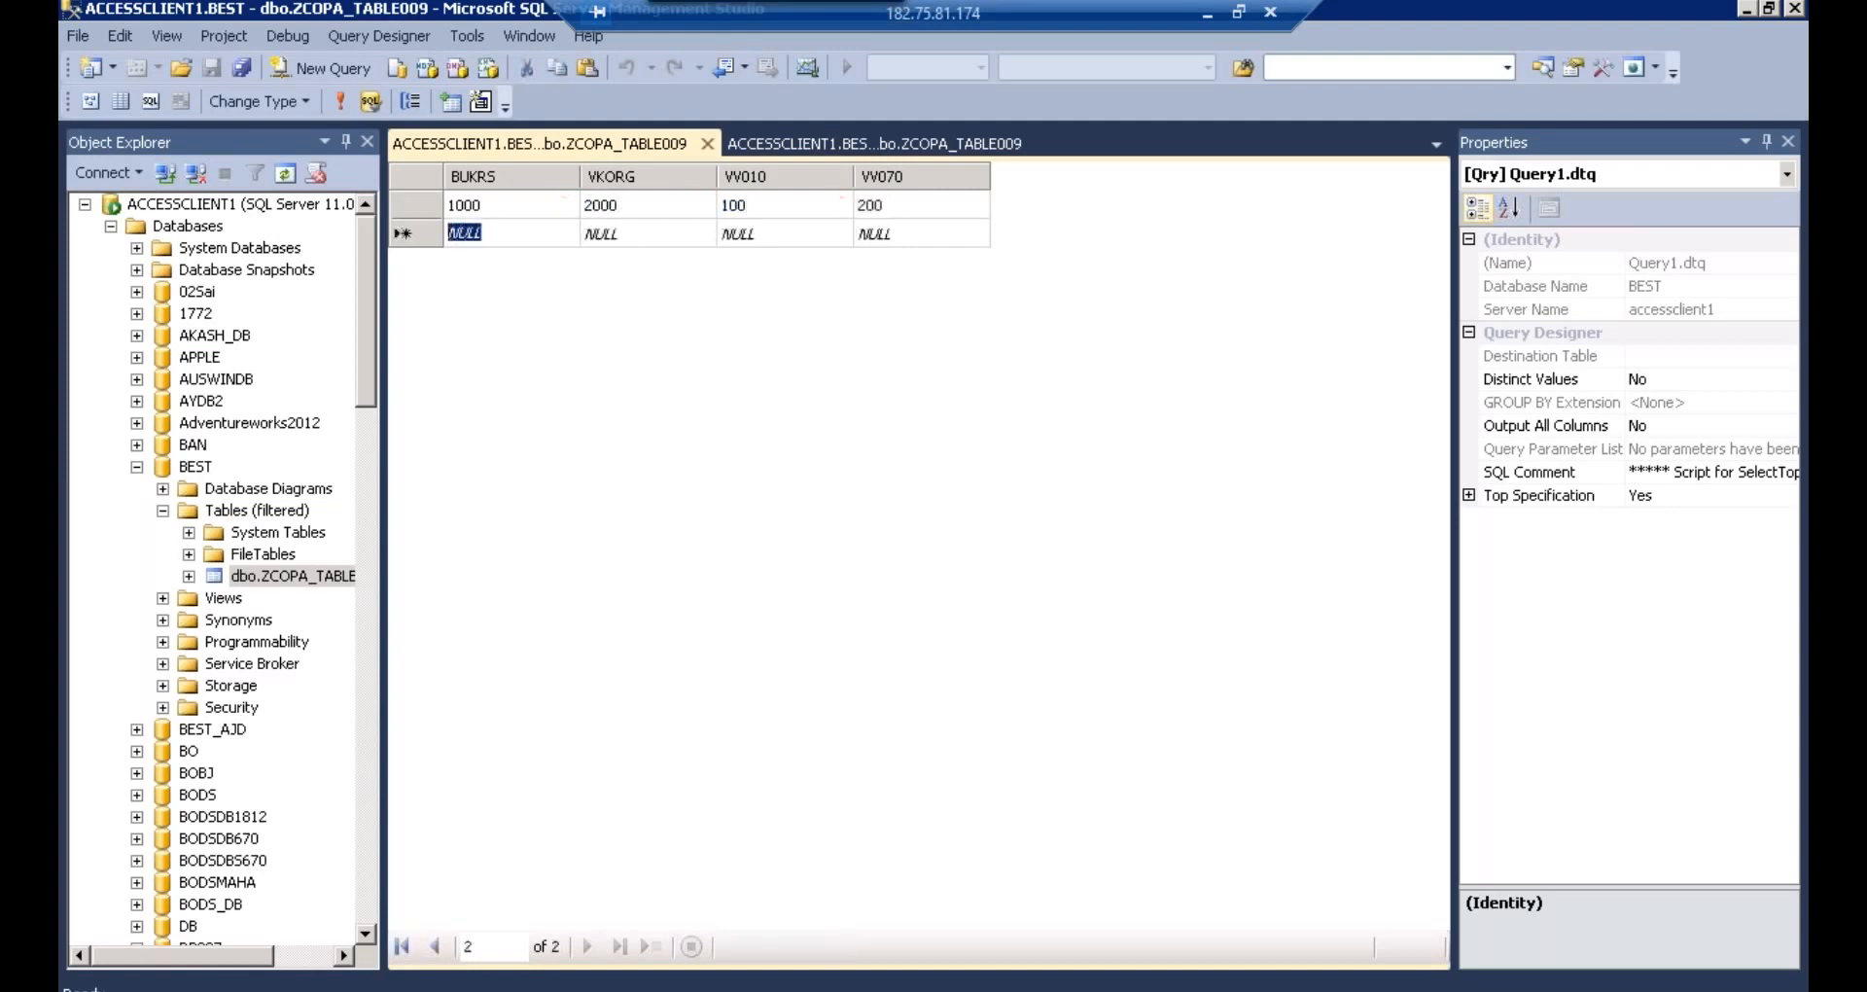
# - Add a second row with BUKRS 2000, VKORG 3000, VV010 400 and VV070 300
pyautogui.write('2000')
pyautogui.press('Tab')
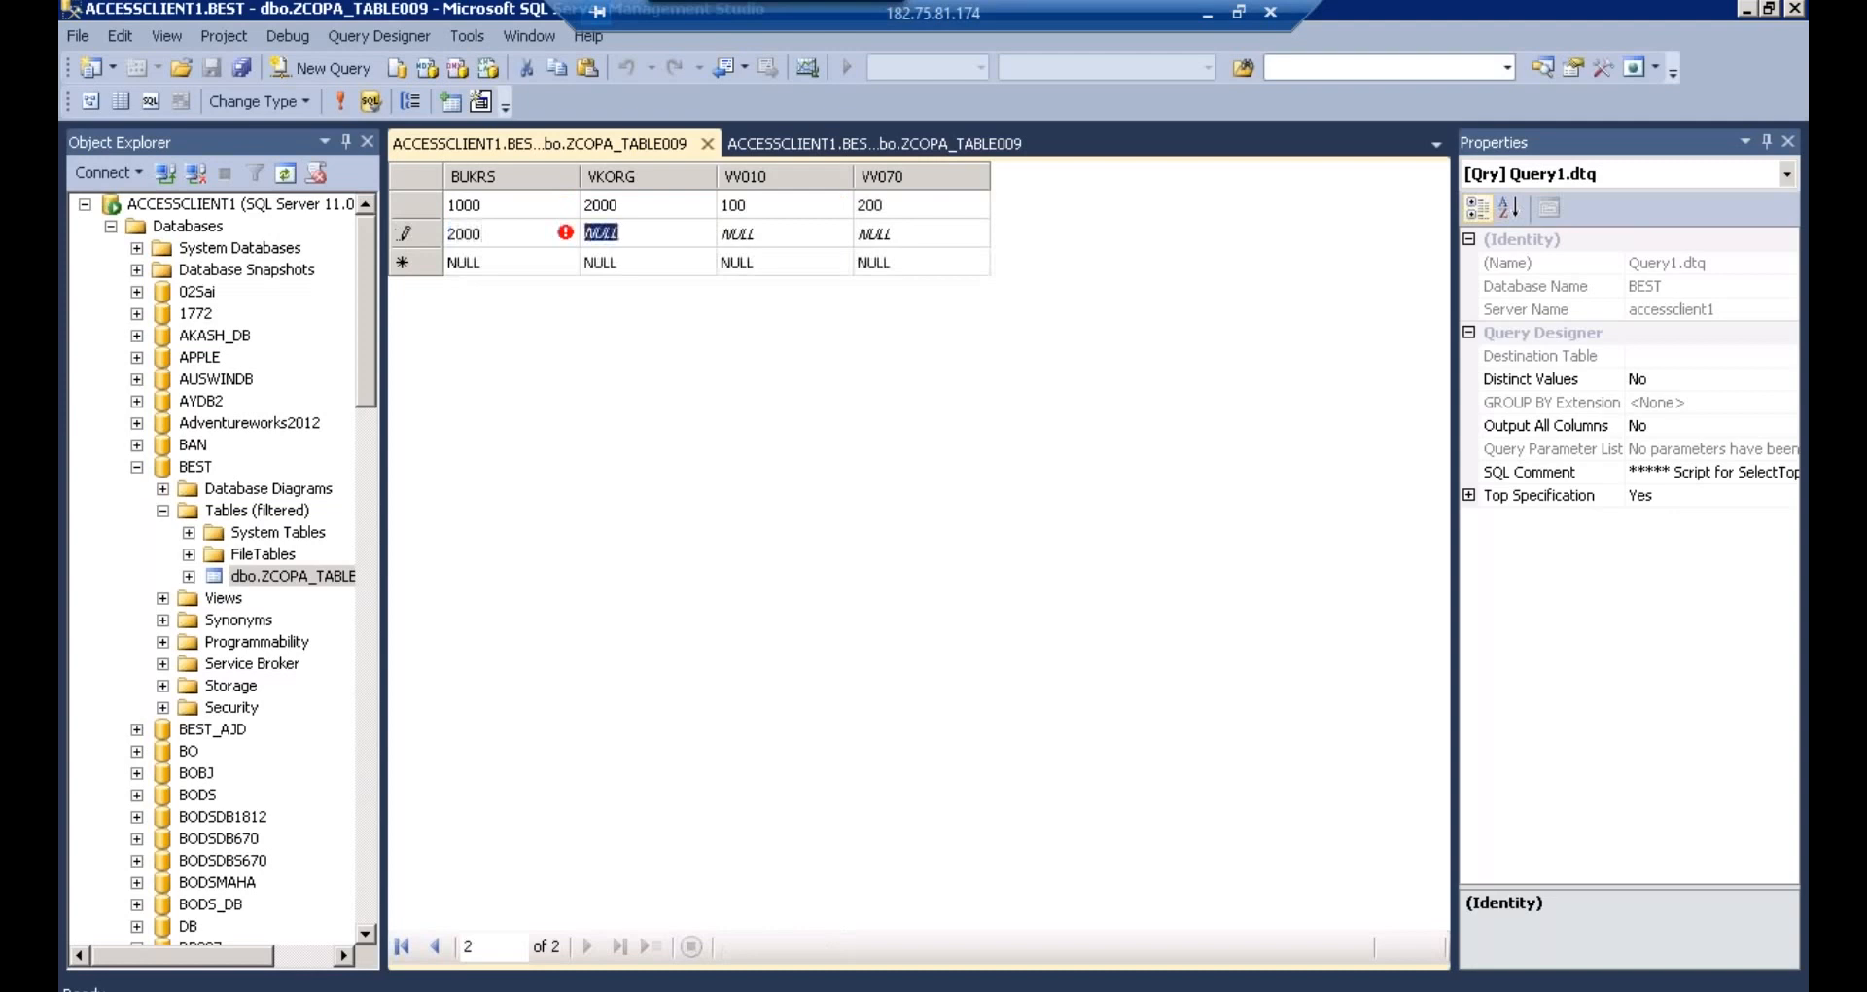
pyautogui.write('3000')
pyautogui.press('Tab')
pyautogui.write('400')
pyautogui.press('Tab')
pyautogui.write('300')
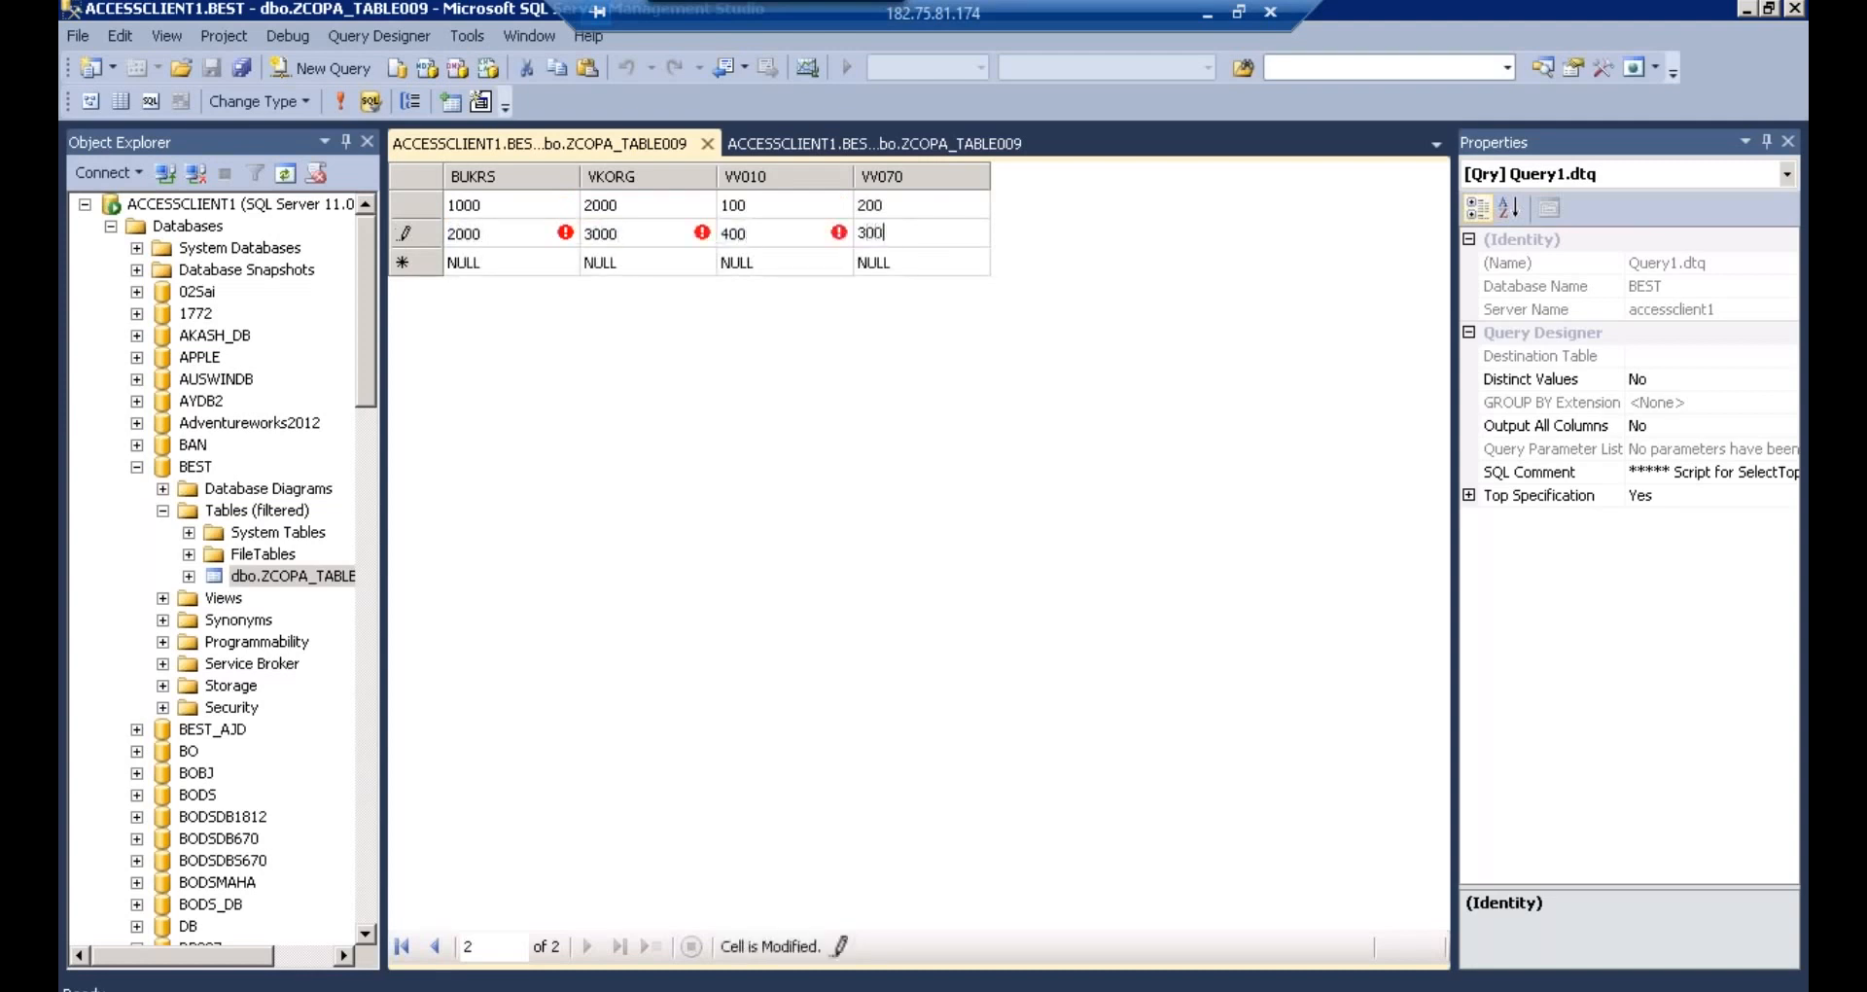
pyautogui.press('Tab')
# - Add a third row with BUKRS 5000, VKORG 500, VV010 30 and VV070 10, and rerun the table's query
pyautogui.write('5000')
pyautogui.press('Tab')
pyautogui.write('500')
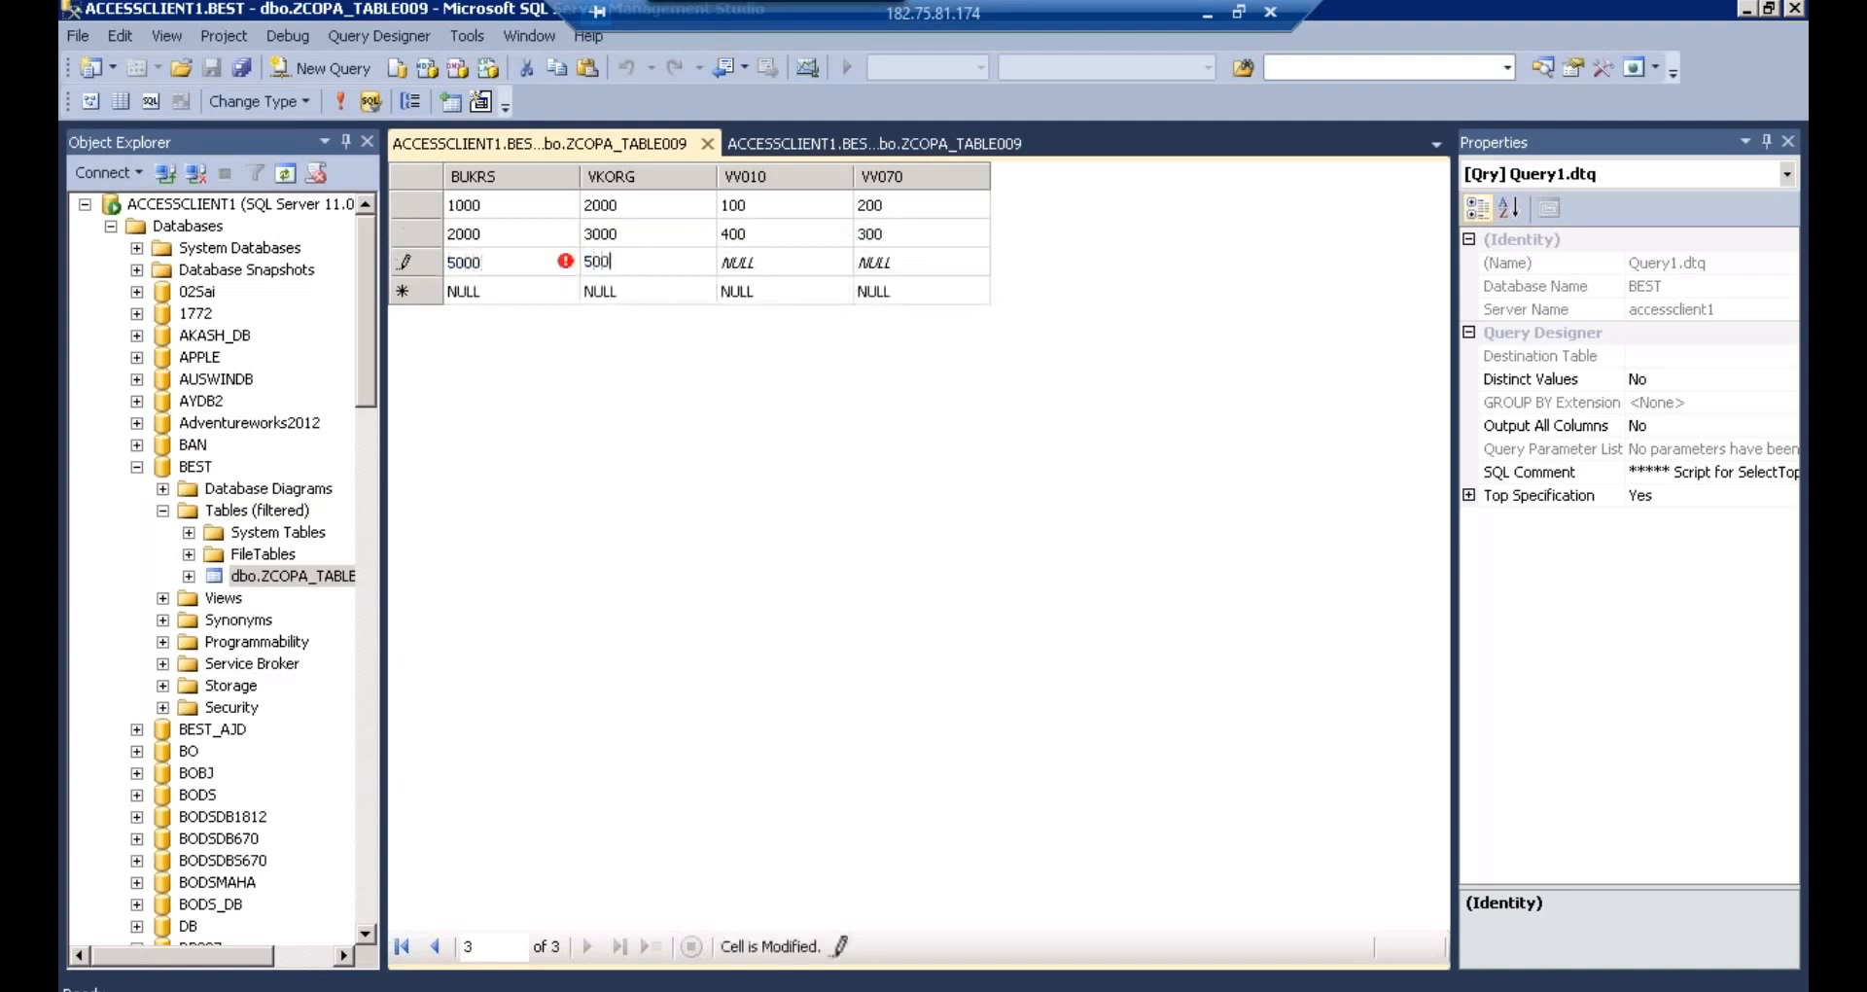
pyautogui.press('Tab')
pyautogui.write('30')
pyautogui.press('Tab')
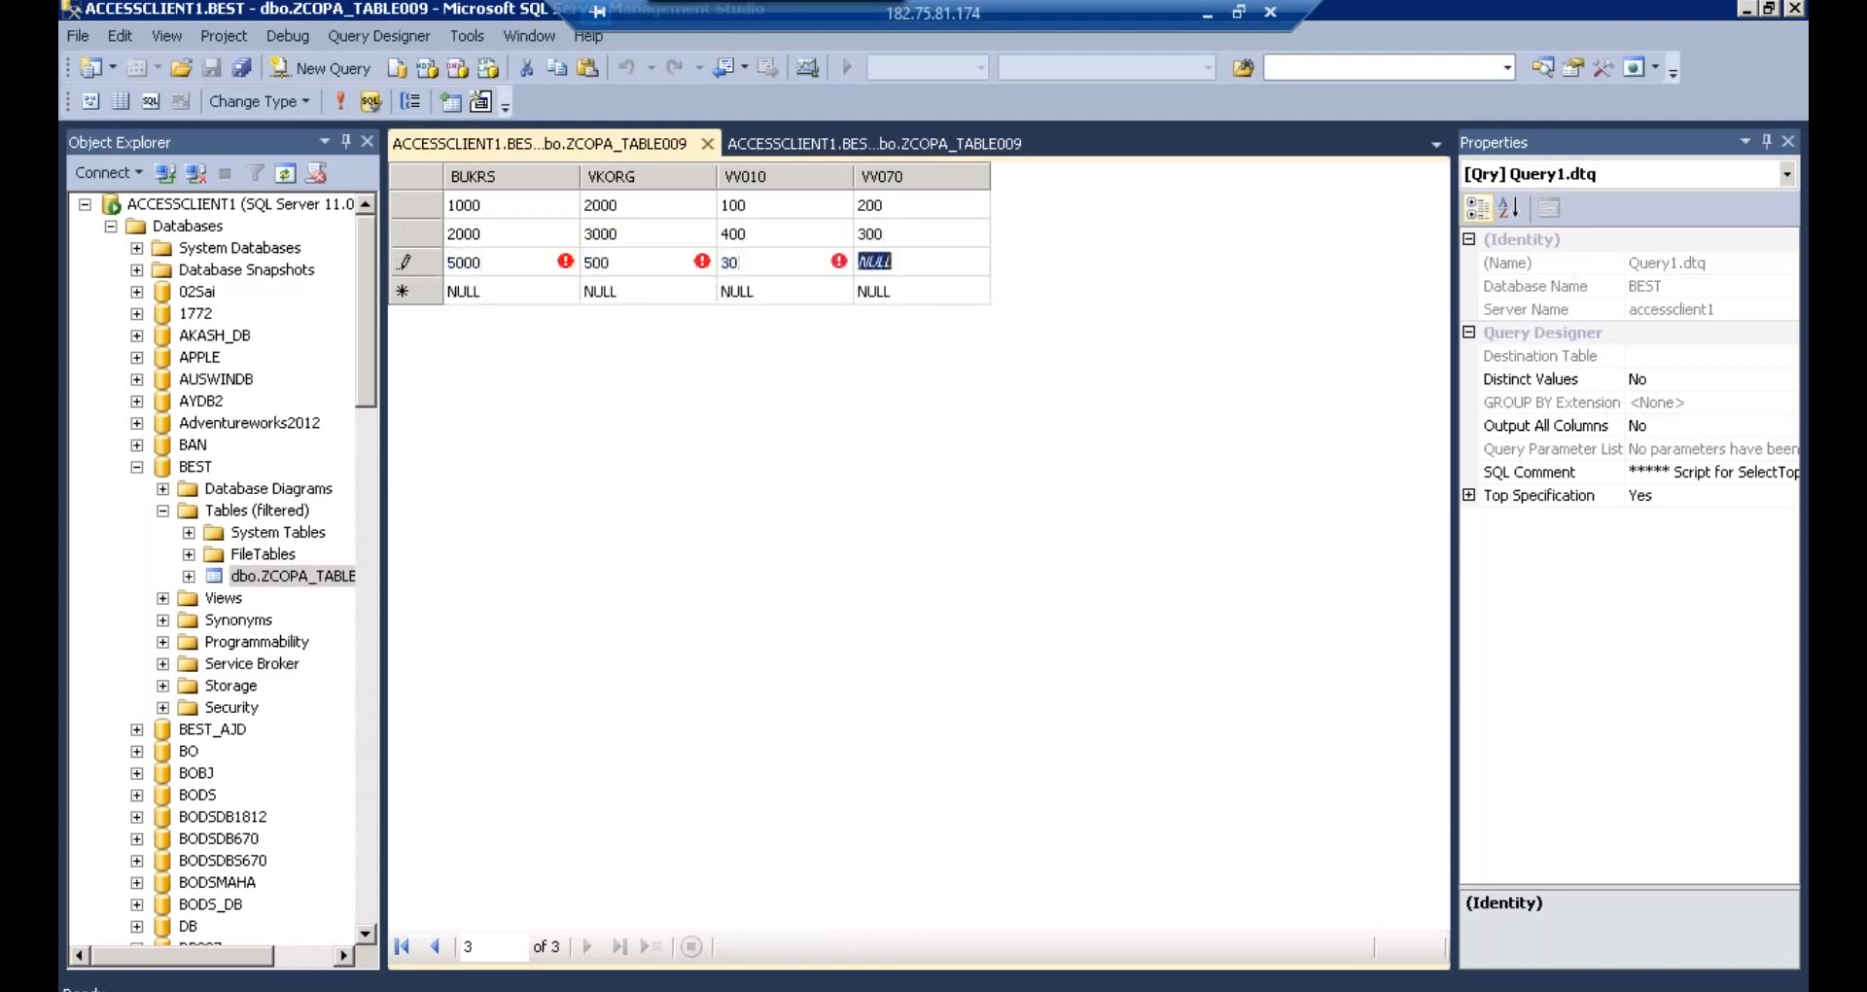
pyautogui.write('10')
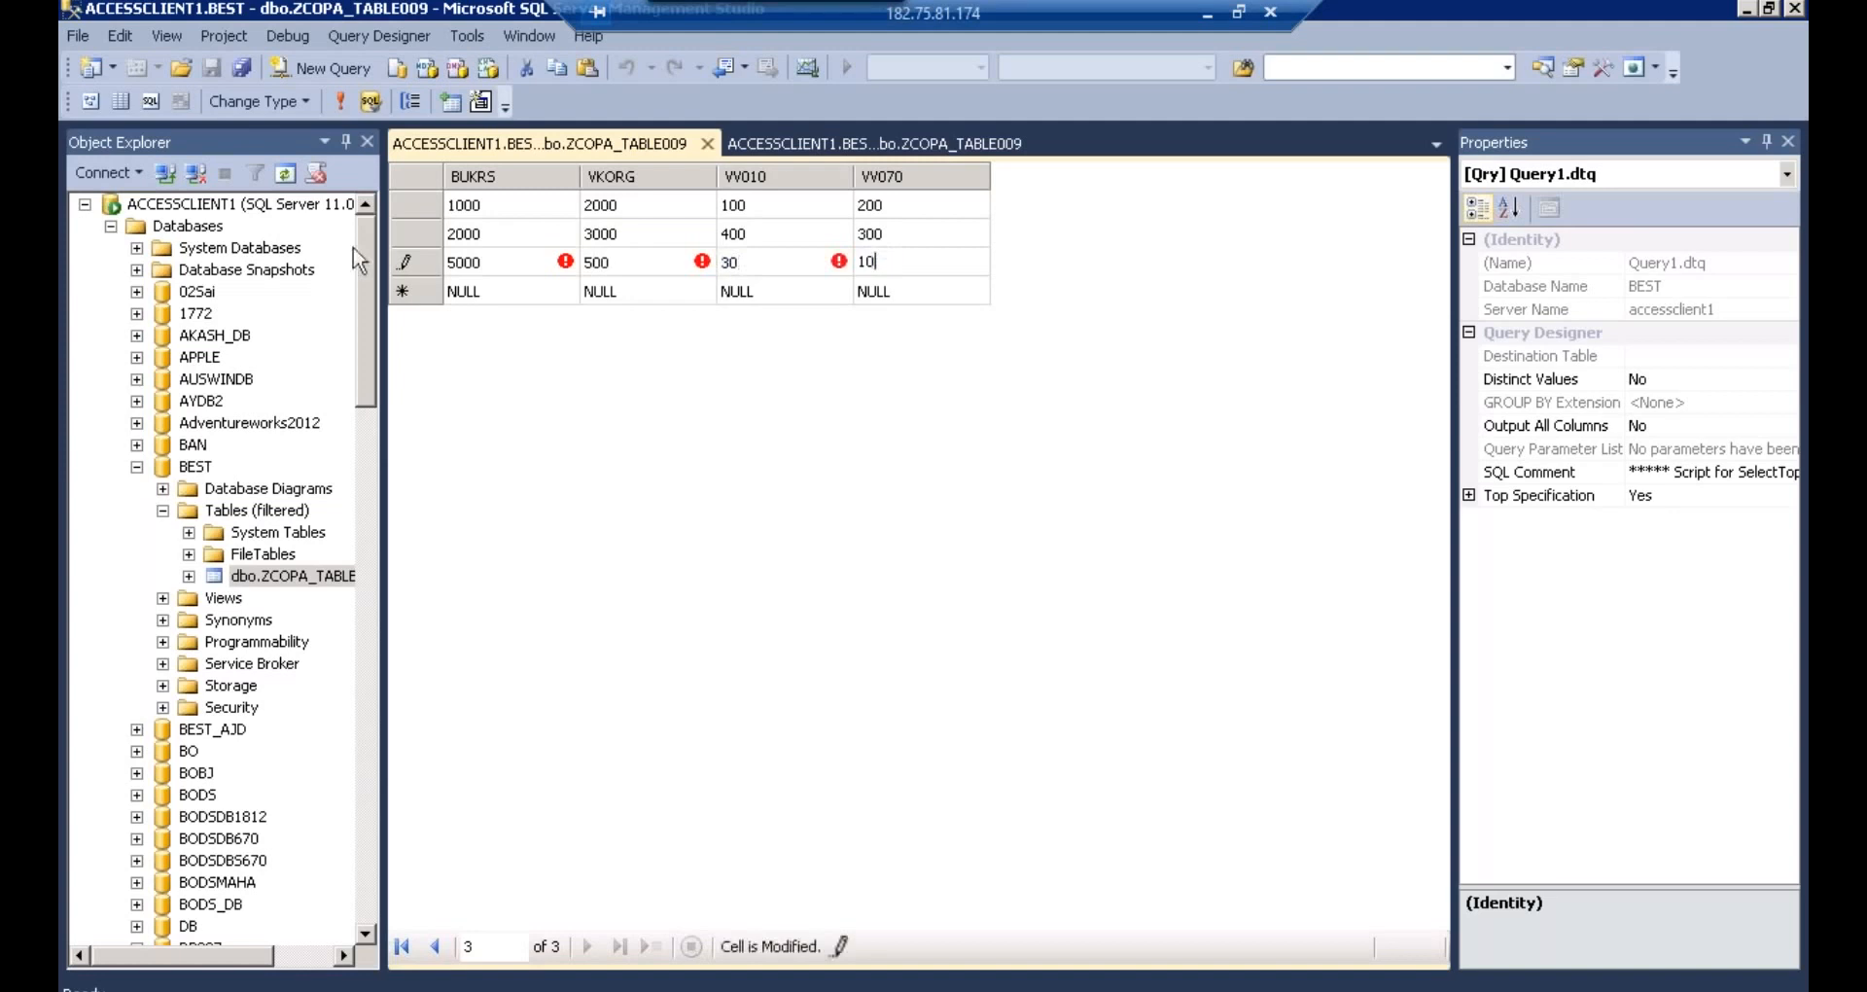
pyautogui.press('Return')
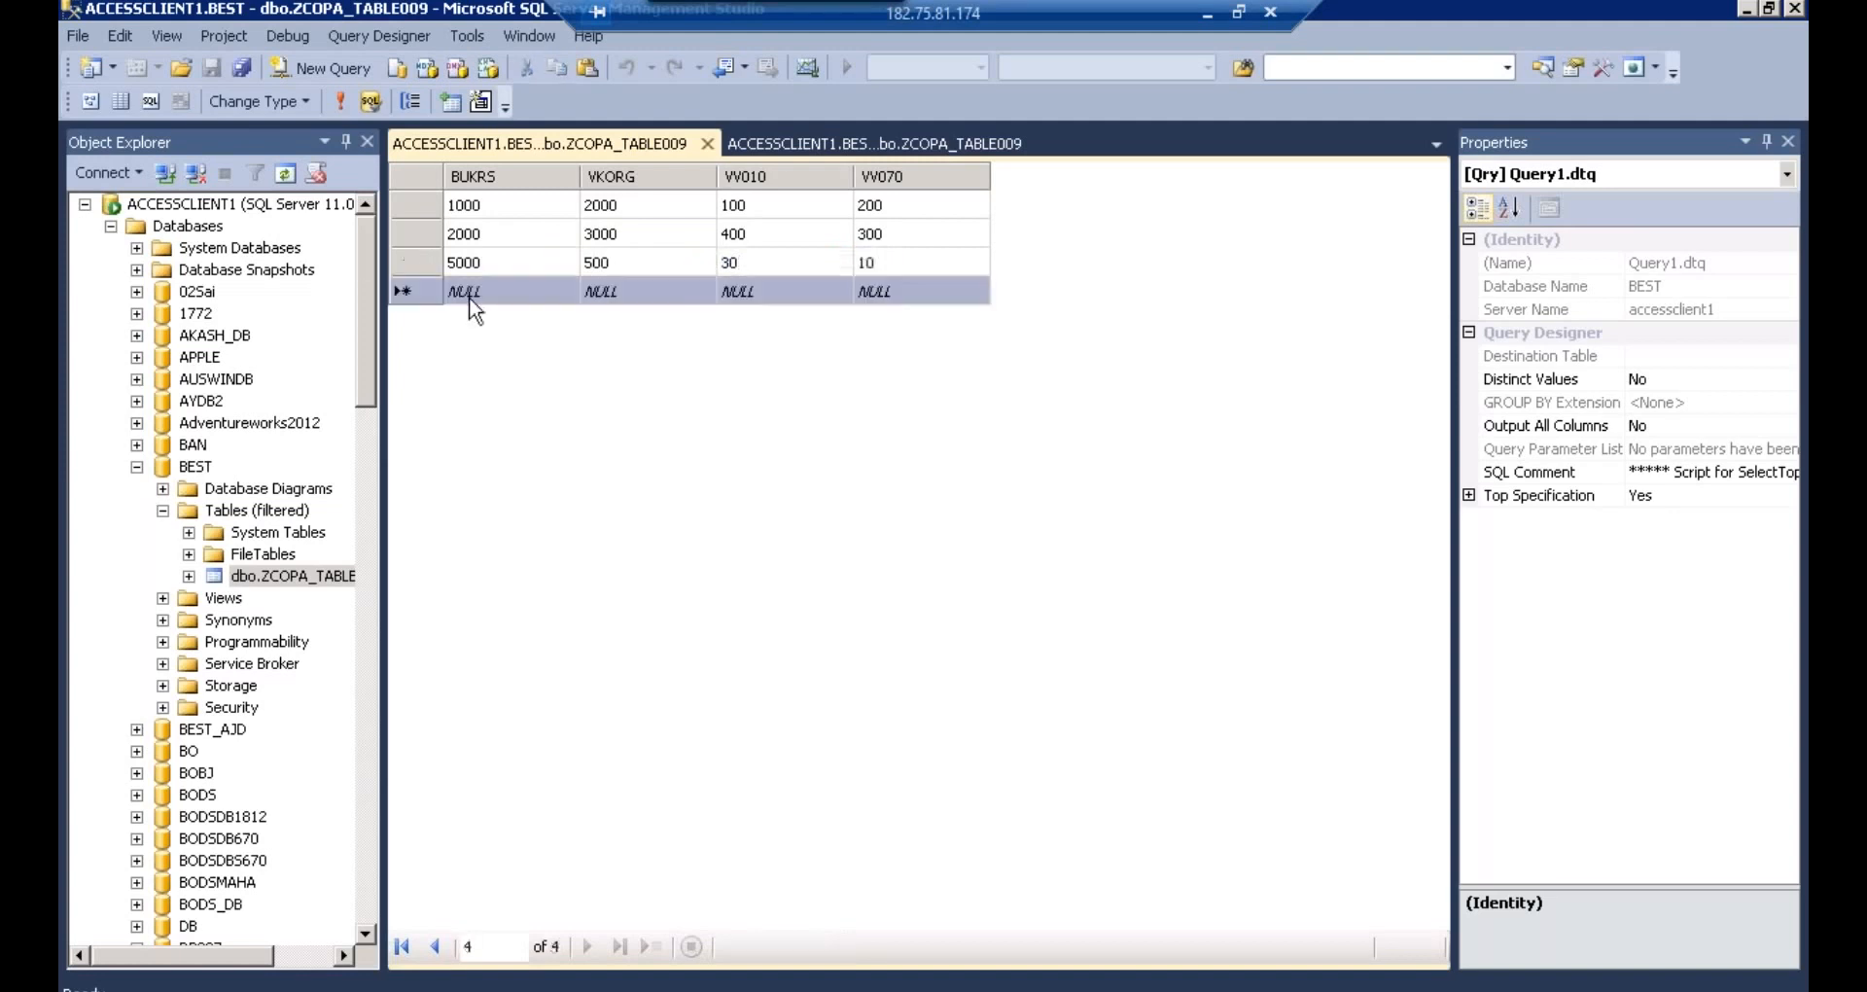
pyautogui.rightClick(430, 171)
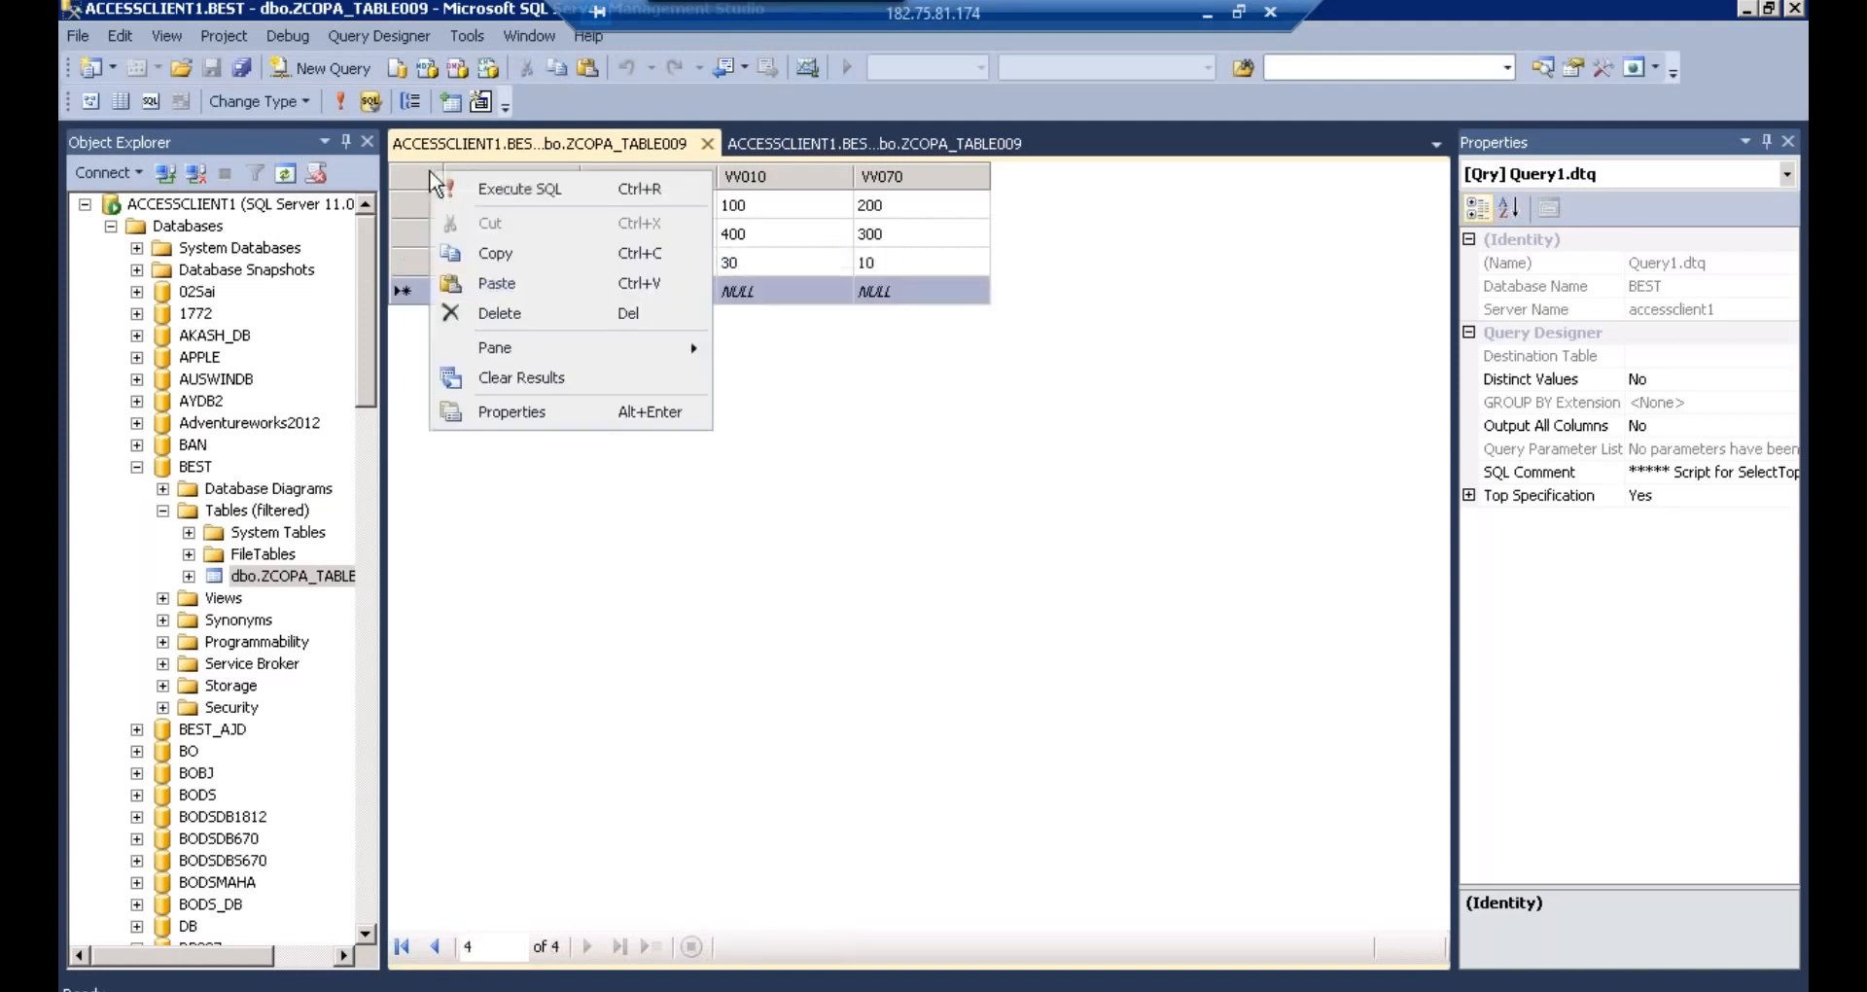
pyautogui.click(535, 199)
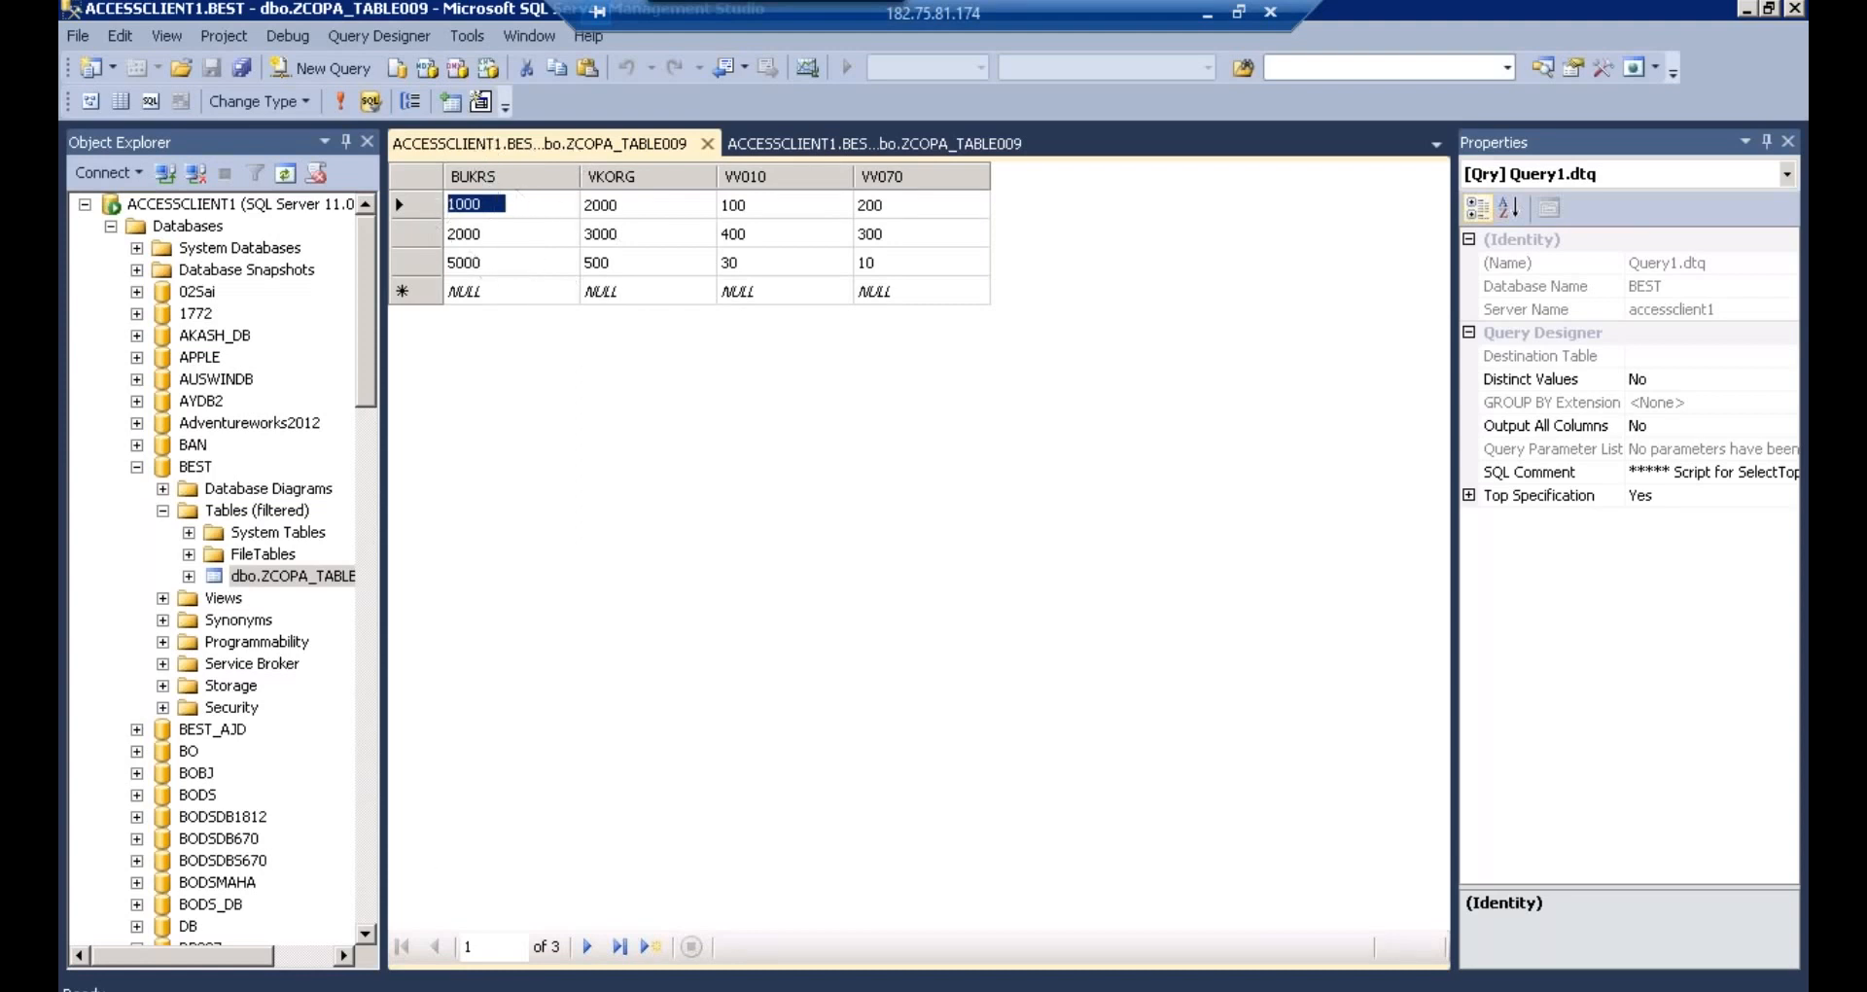
# - Switch to Data Services Workbench, refresh and close the ZCOPA_TABLE009 data preview, and view the table's data again
pyautogui.click(356, 983)
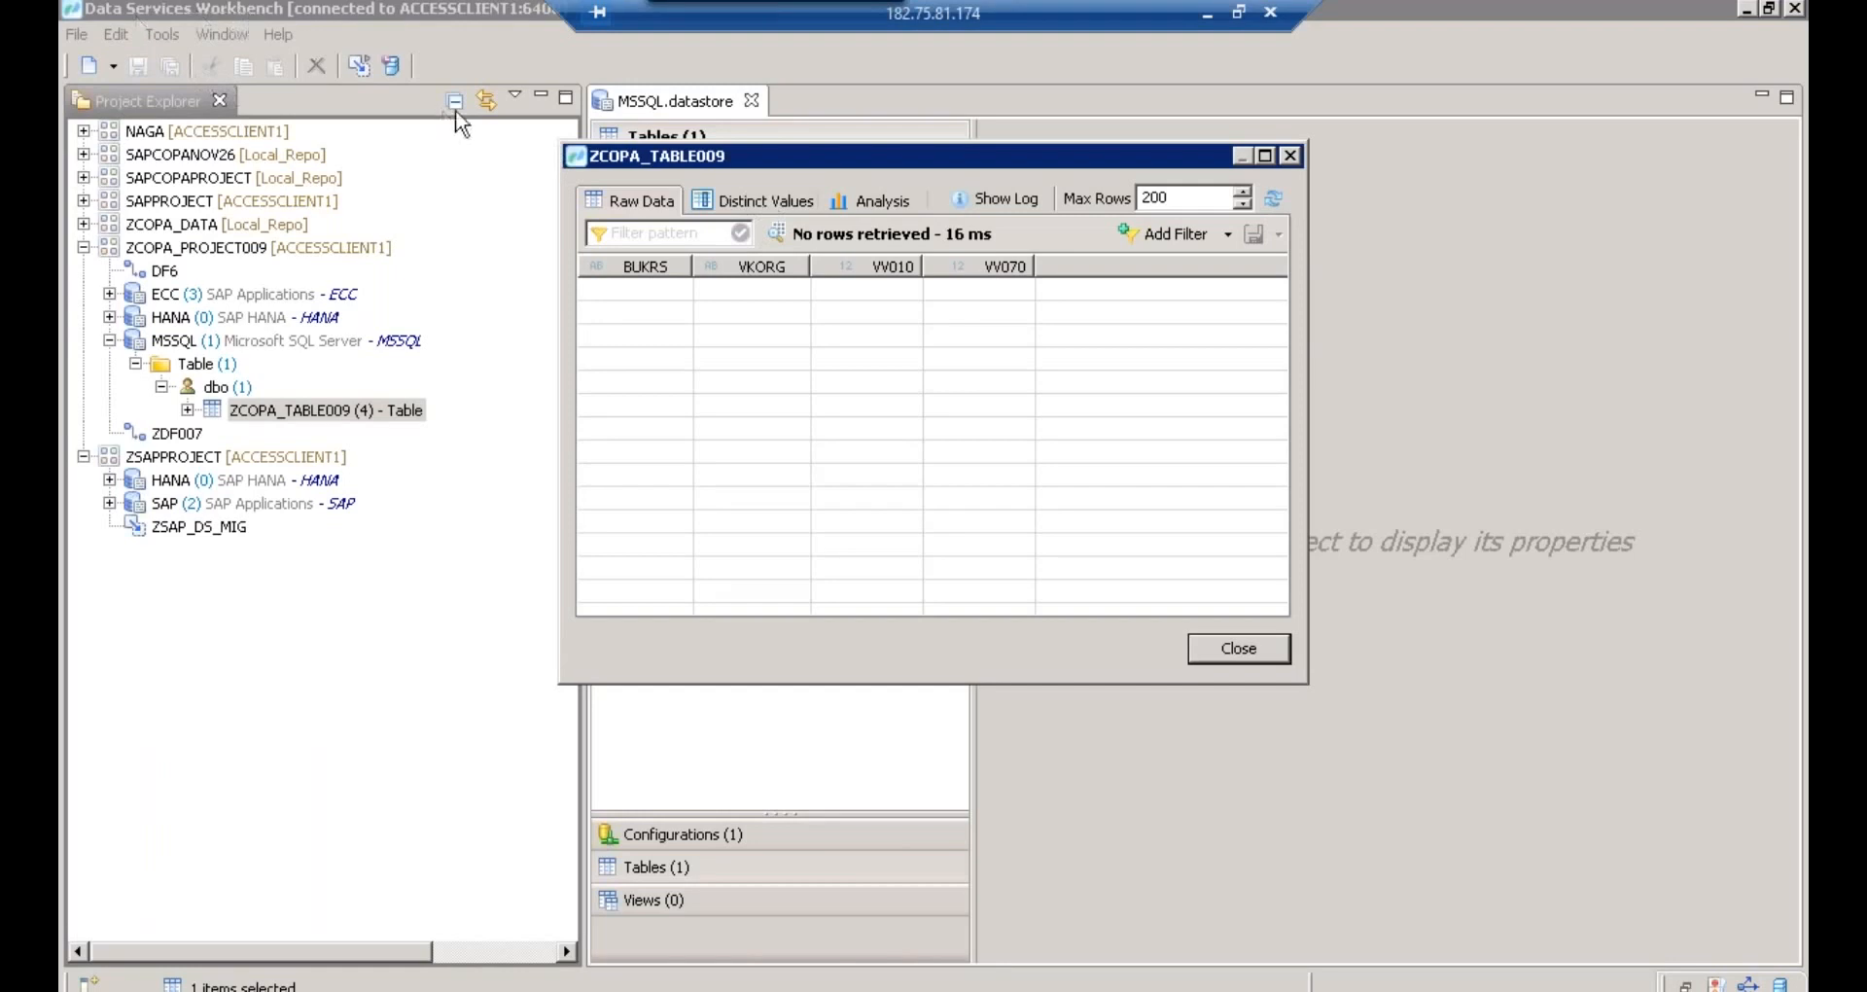
pyautogui.click(1275, 199)
pyautogui.click(1276, 199)
pyautogui.click(1258, 662)
pyautogui.rightClick(357, 412)
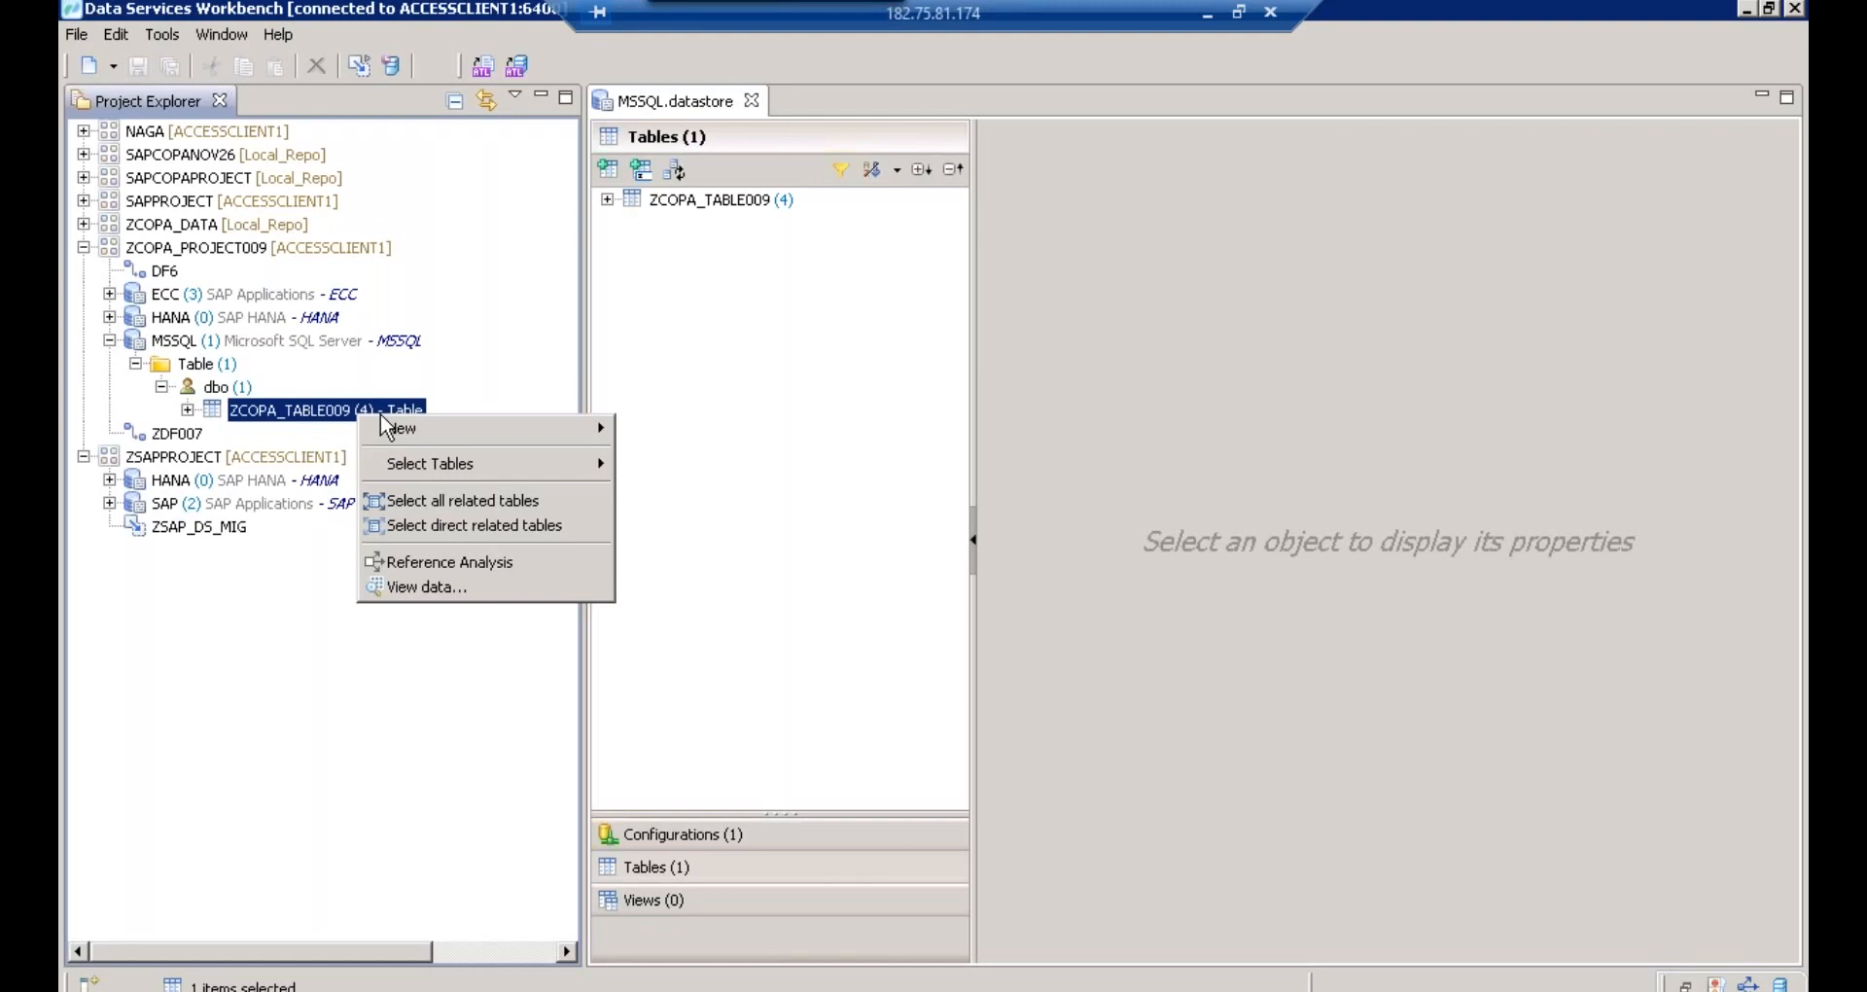
pyautogui.click(439, 587)
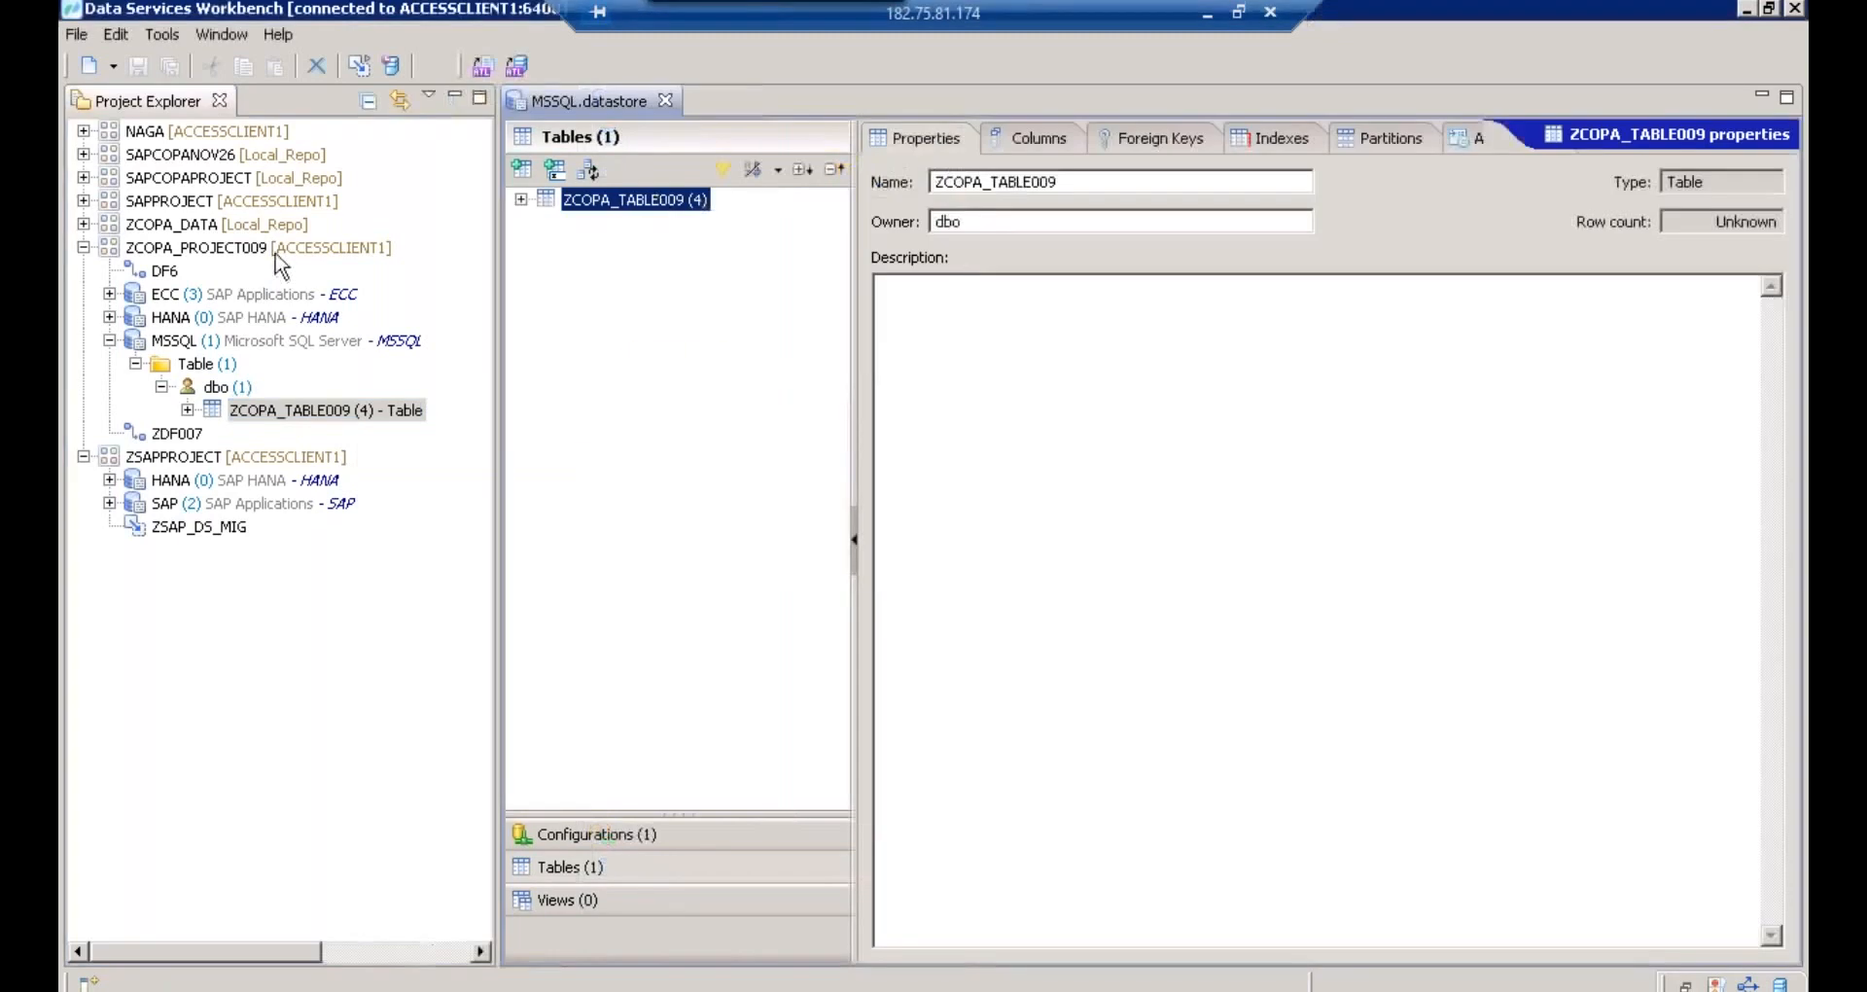
# - Start a new data flow in ZCOPA_PROJECT009 and name it DF_COPA_DATA
pyautogui.click(277, 251)
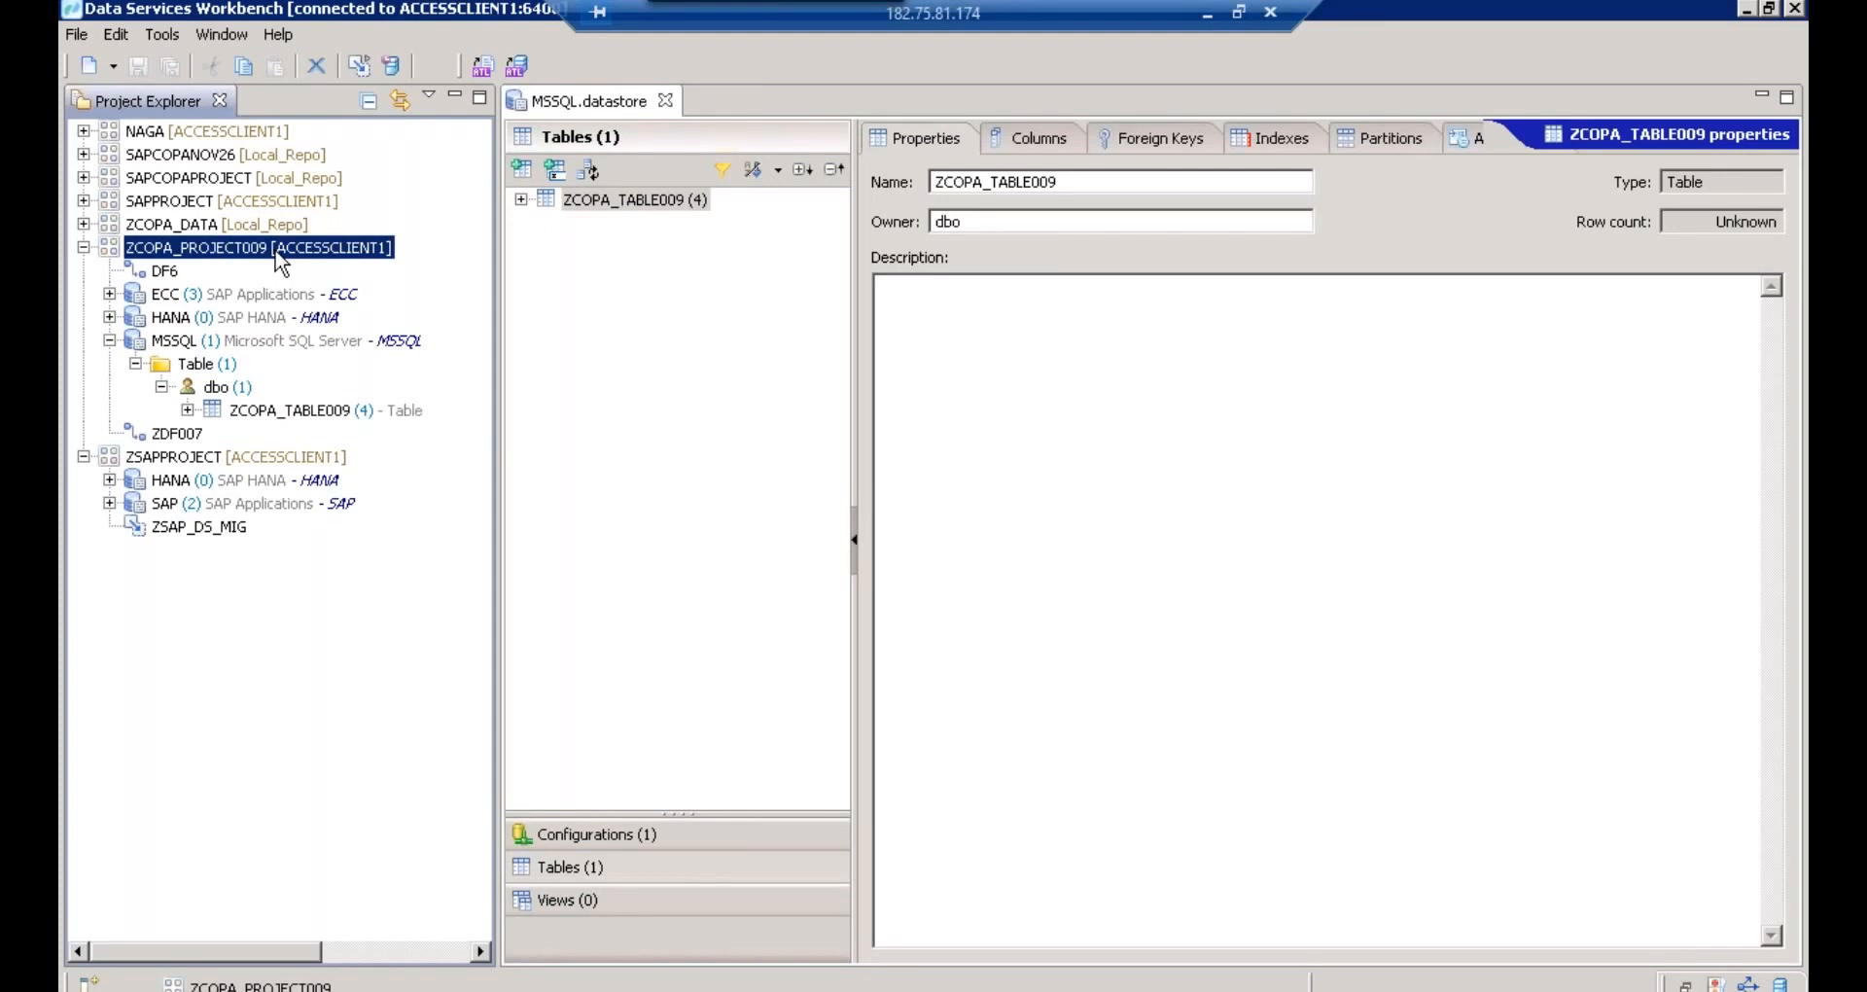
pyautogui.rightClick(279, 257)
pyautogui.moveTo(566, 260)
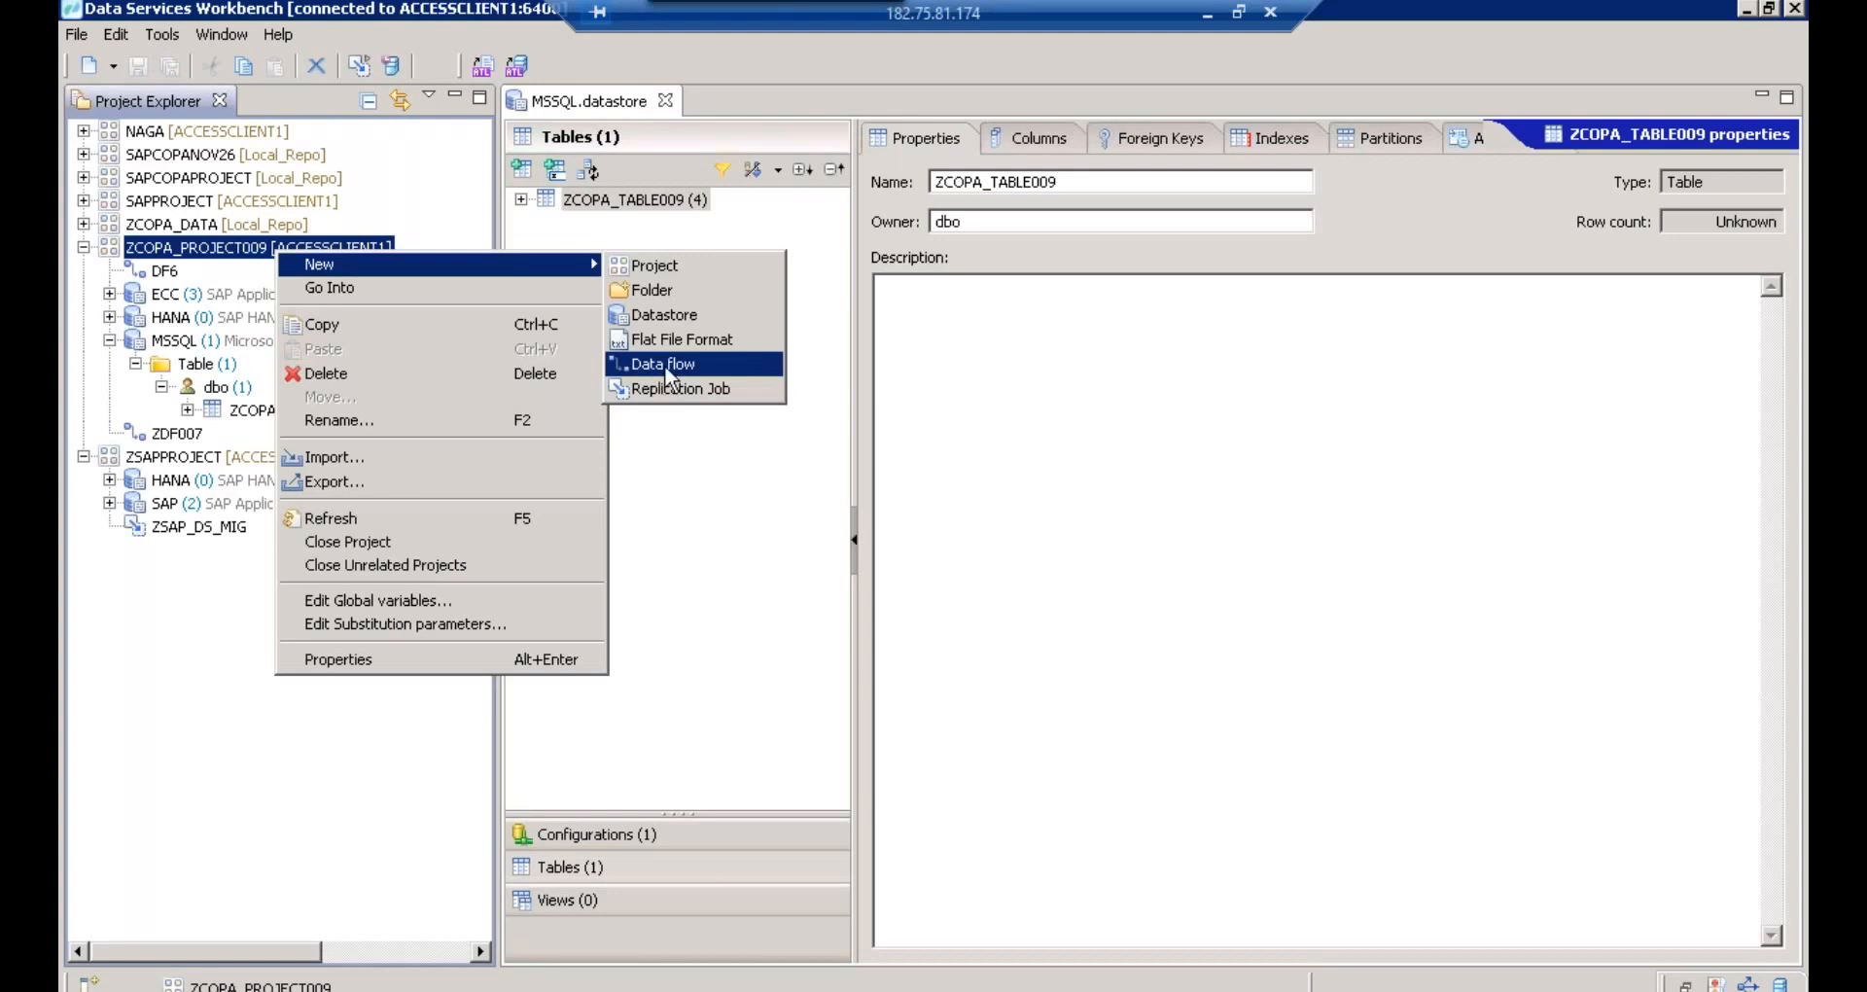
pyautogui.click(667, 375)
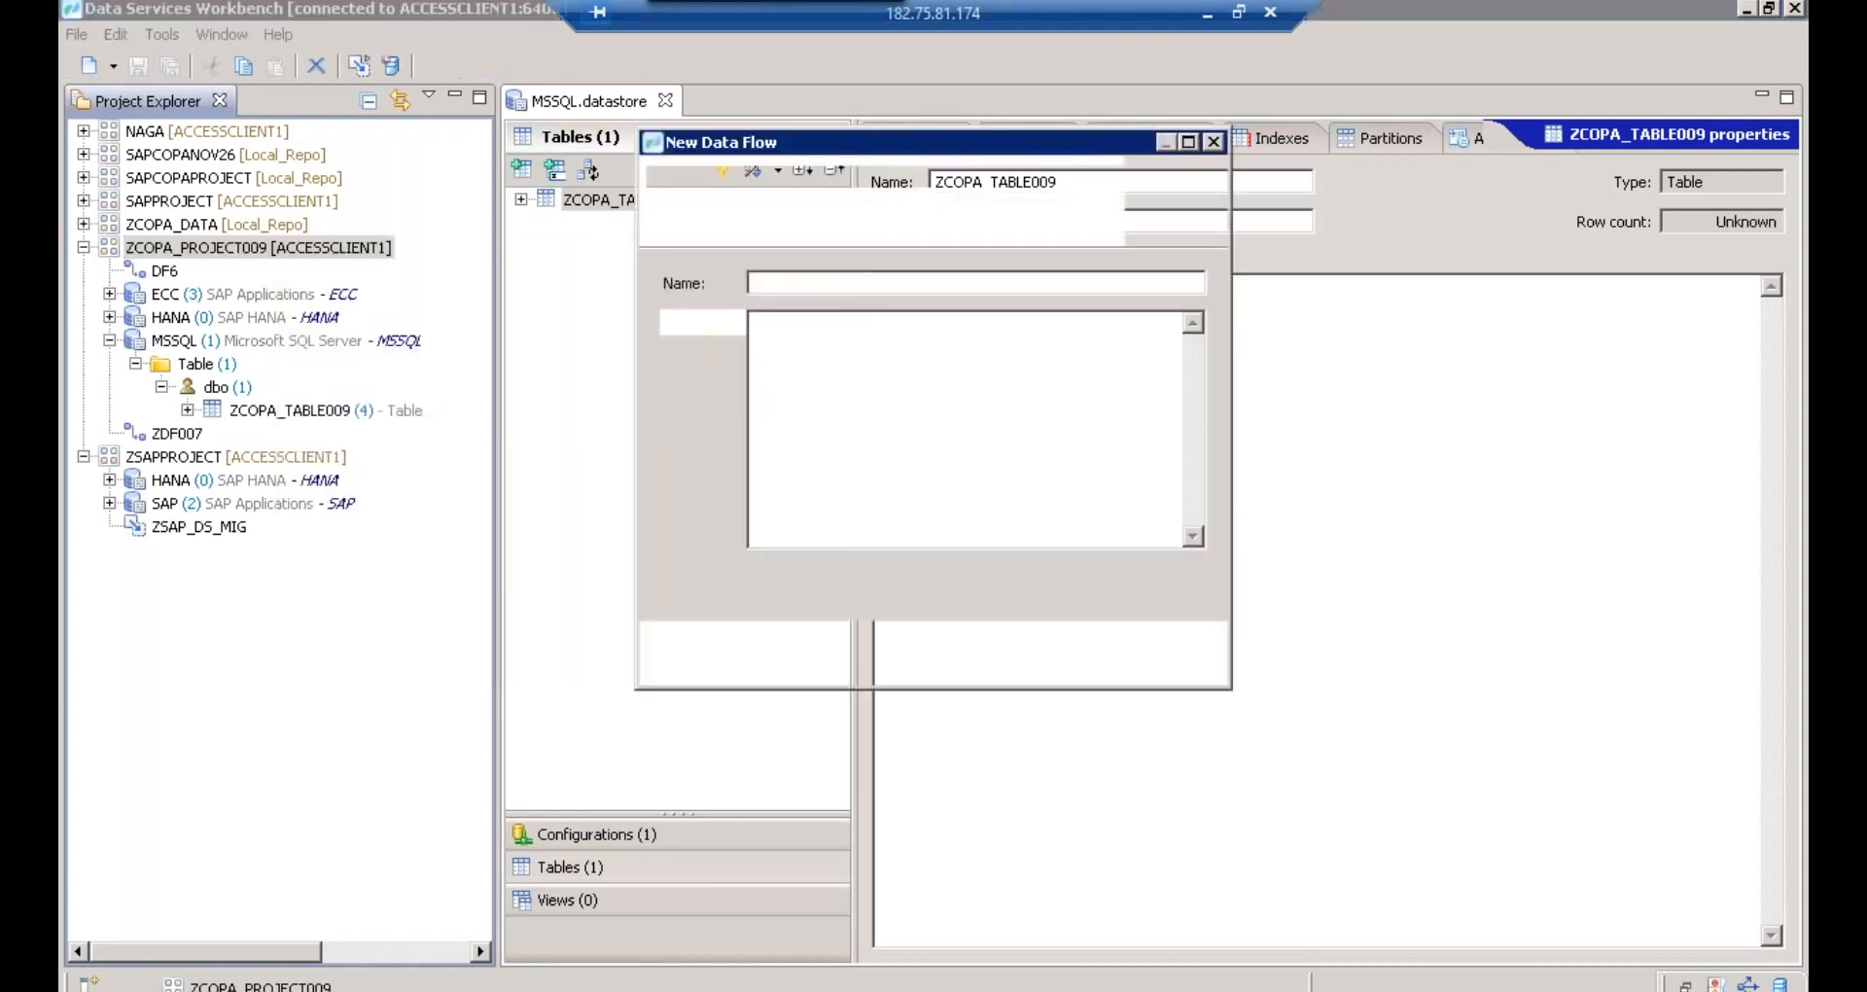
pyautogui.write('DF-')
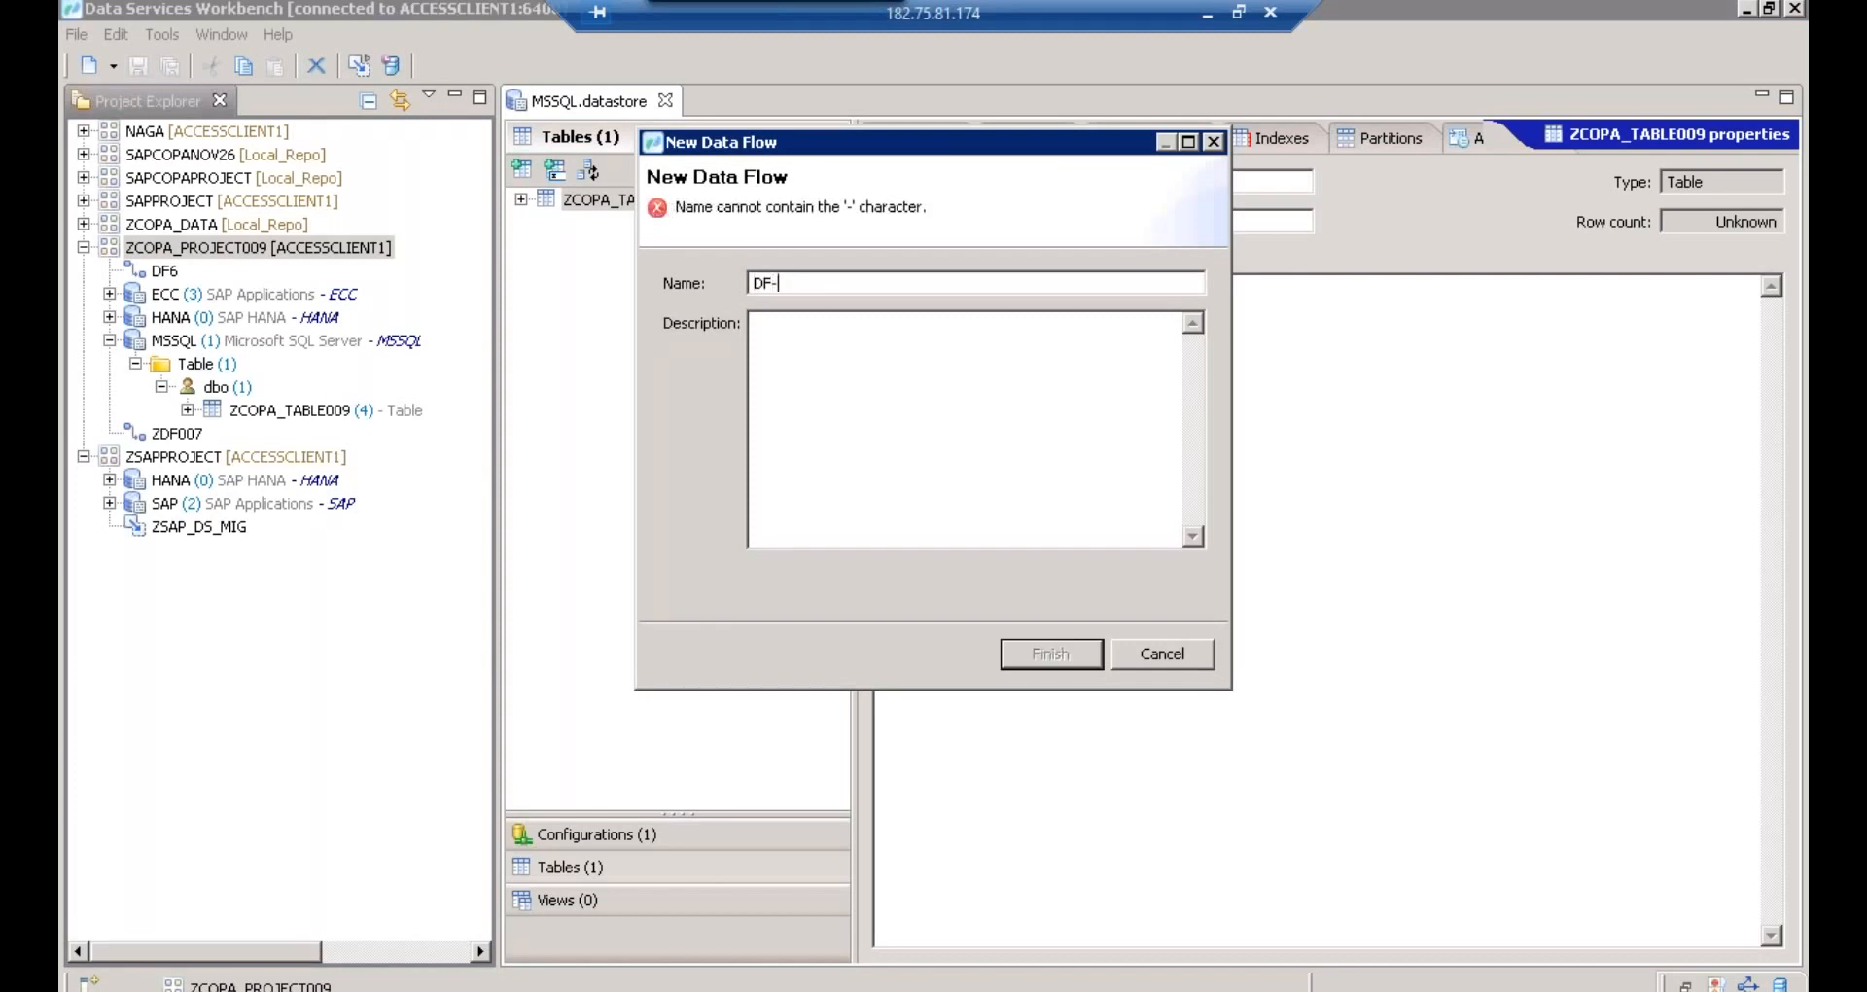
pyautogui.press('BackSpace')
pyautogui.write('_')
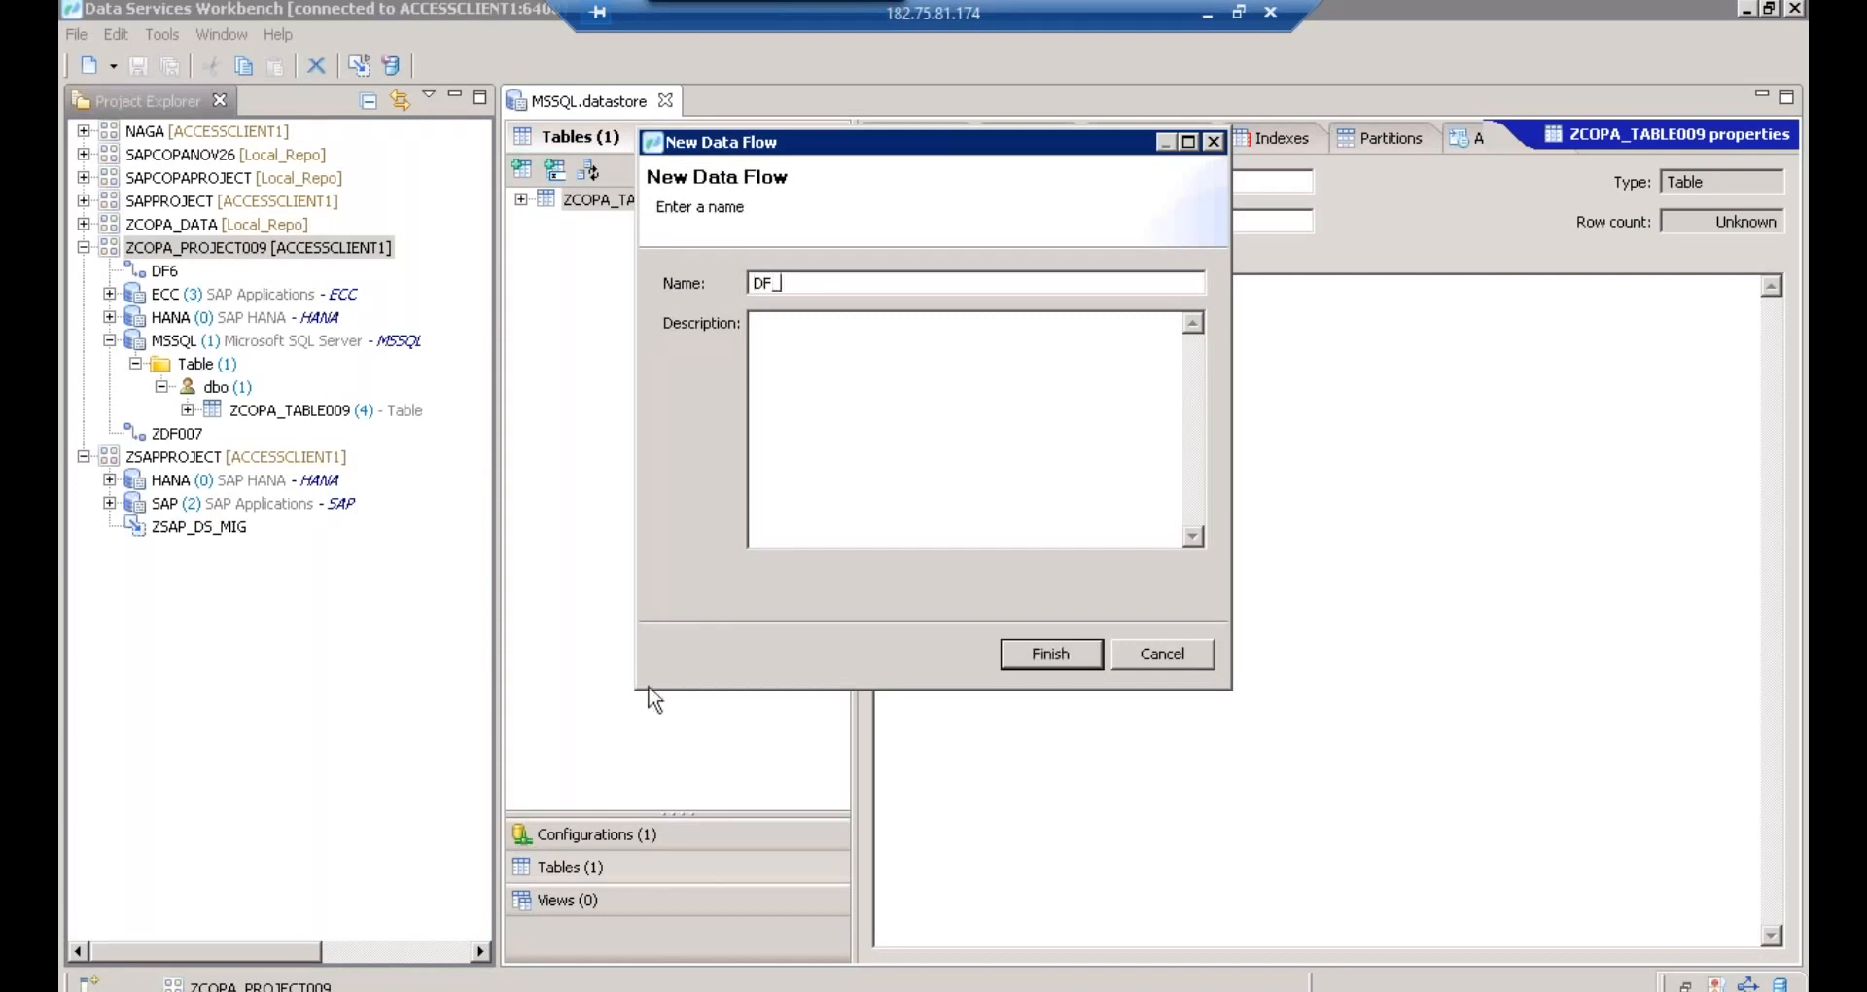
pyautogui.moveTo(641, 685); pyautogui.dragTo(697, 658)
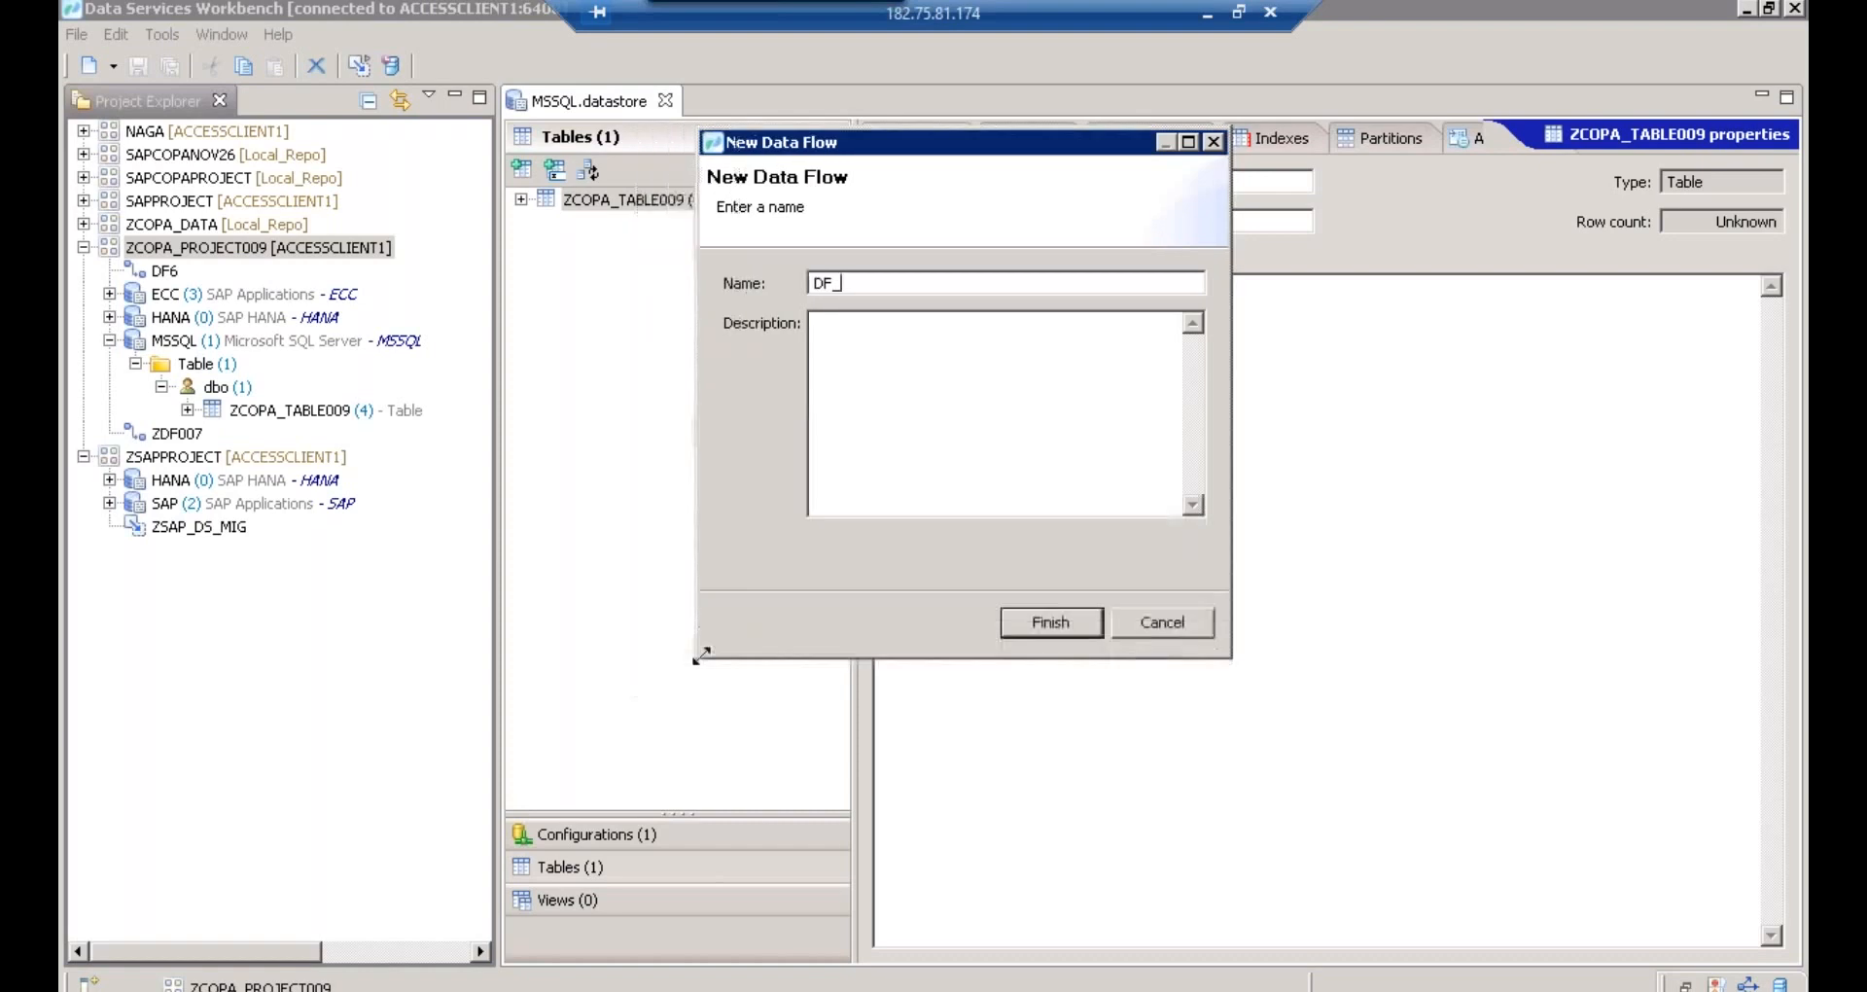
pyautogui.moveTo(965, 146); pyautogui.dragTo(653, 232)
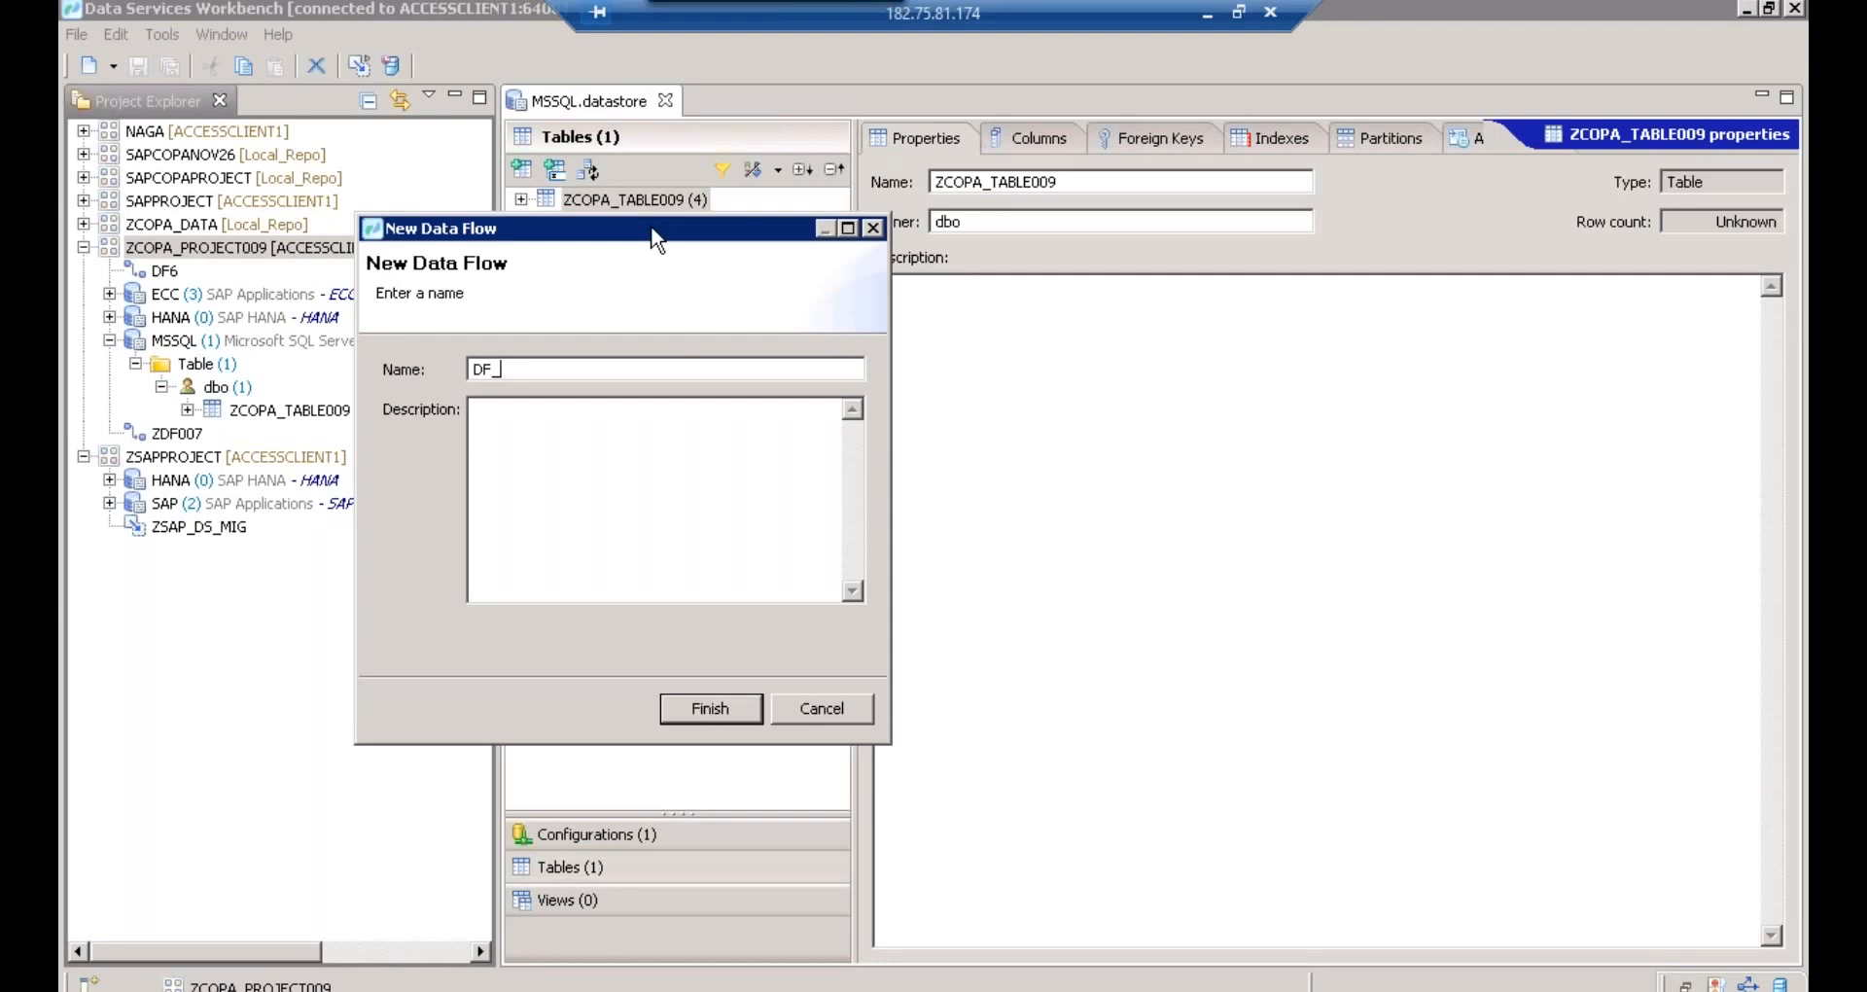
pyautogui.write('COPA_DATA')
# - Copy the name DF_COPA_DATA into the description and finish creating the data flow
pyautogui.moveTo(633, 368); pyautogui.dragTo(474, 369)
pyautogui.hotkey('ctrl', 'c')
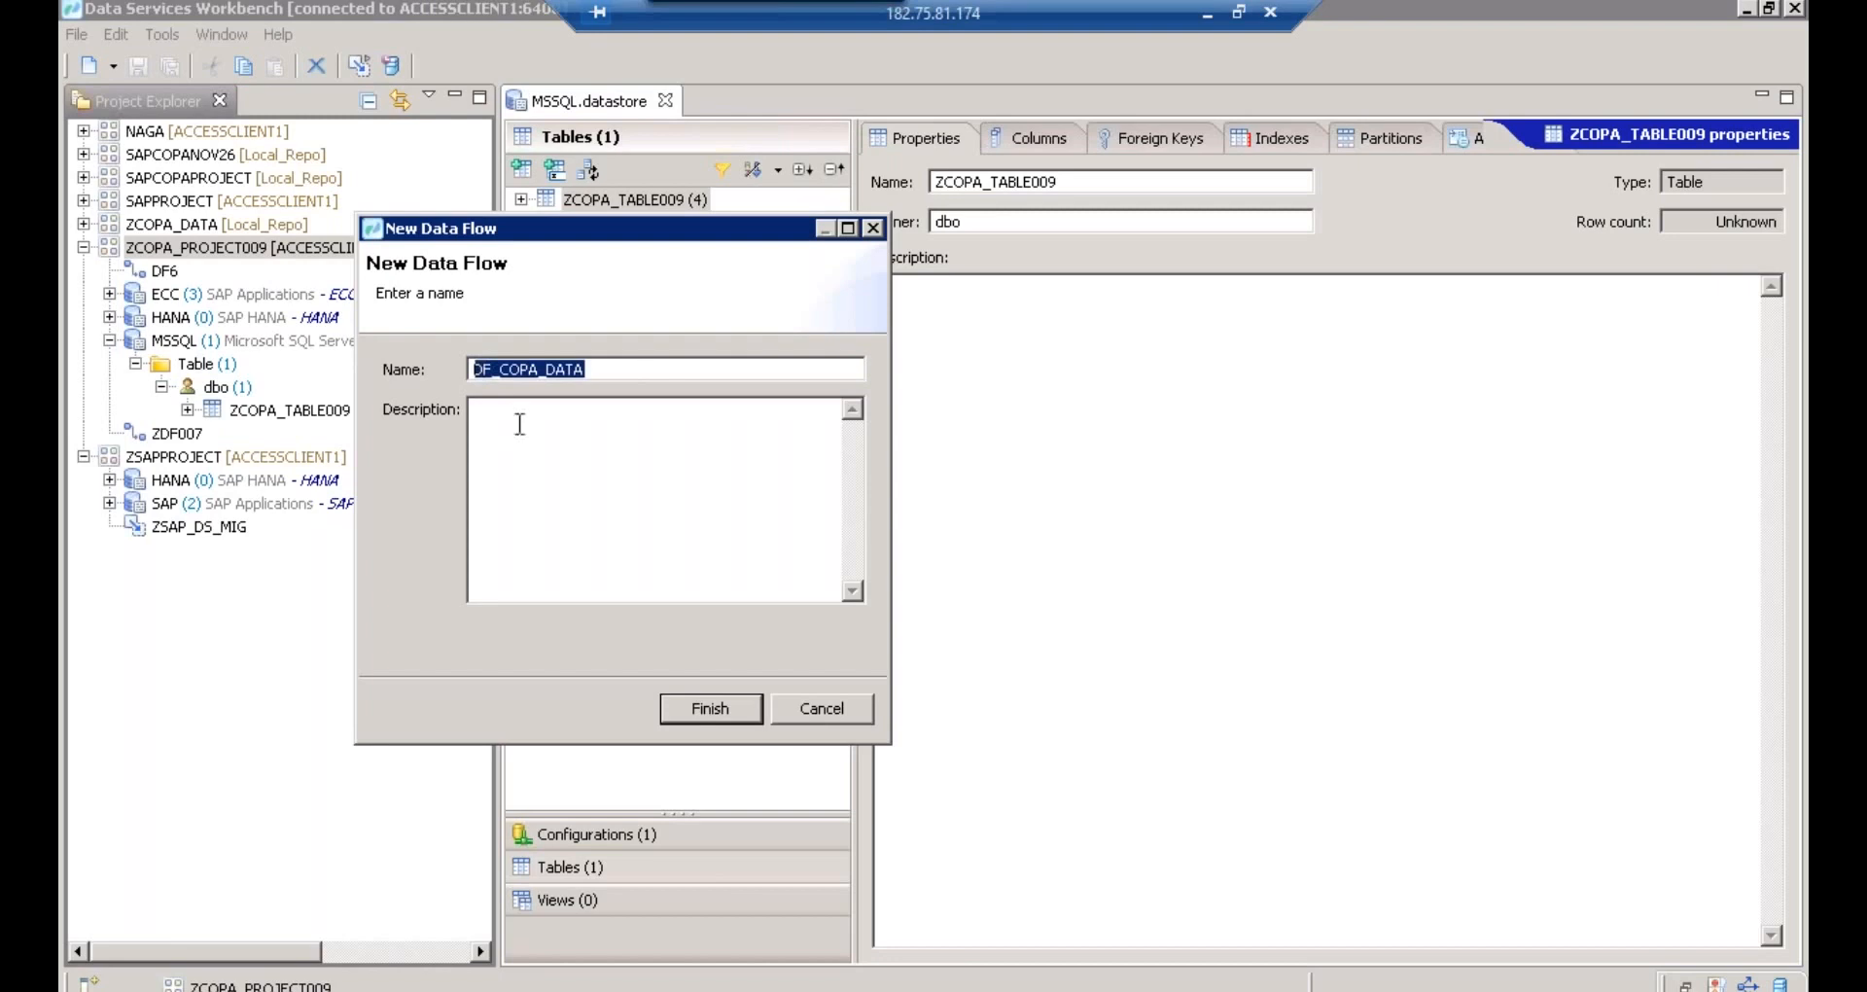
pyautogui.click(572, 417)
pyautogui.hotkey('ctrl', 'v')
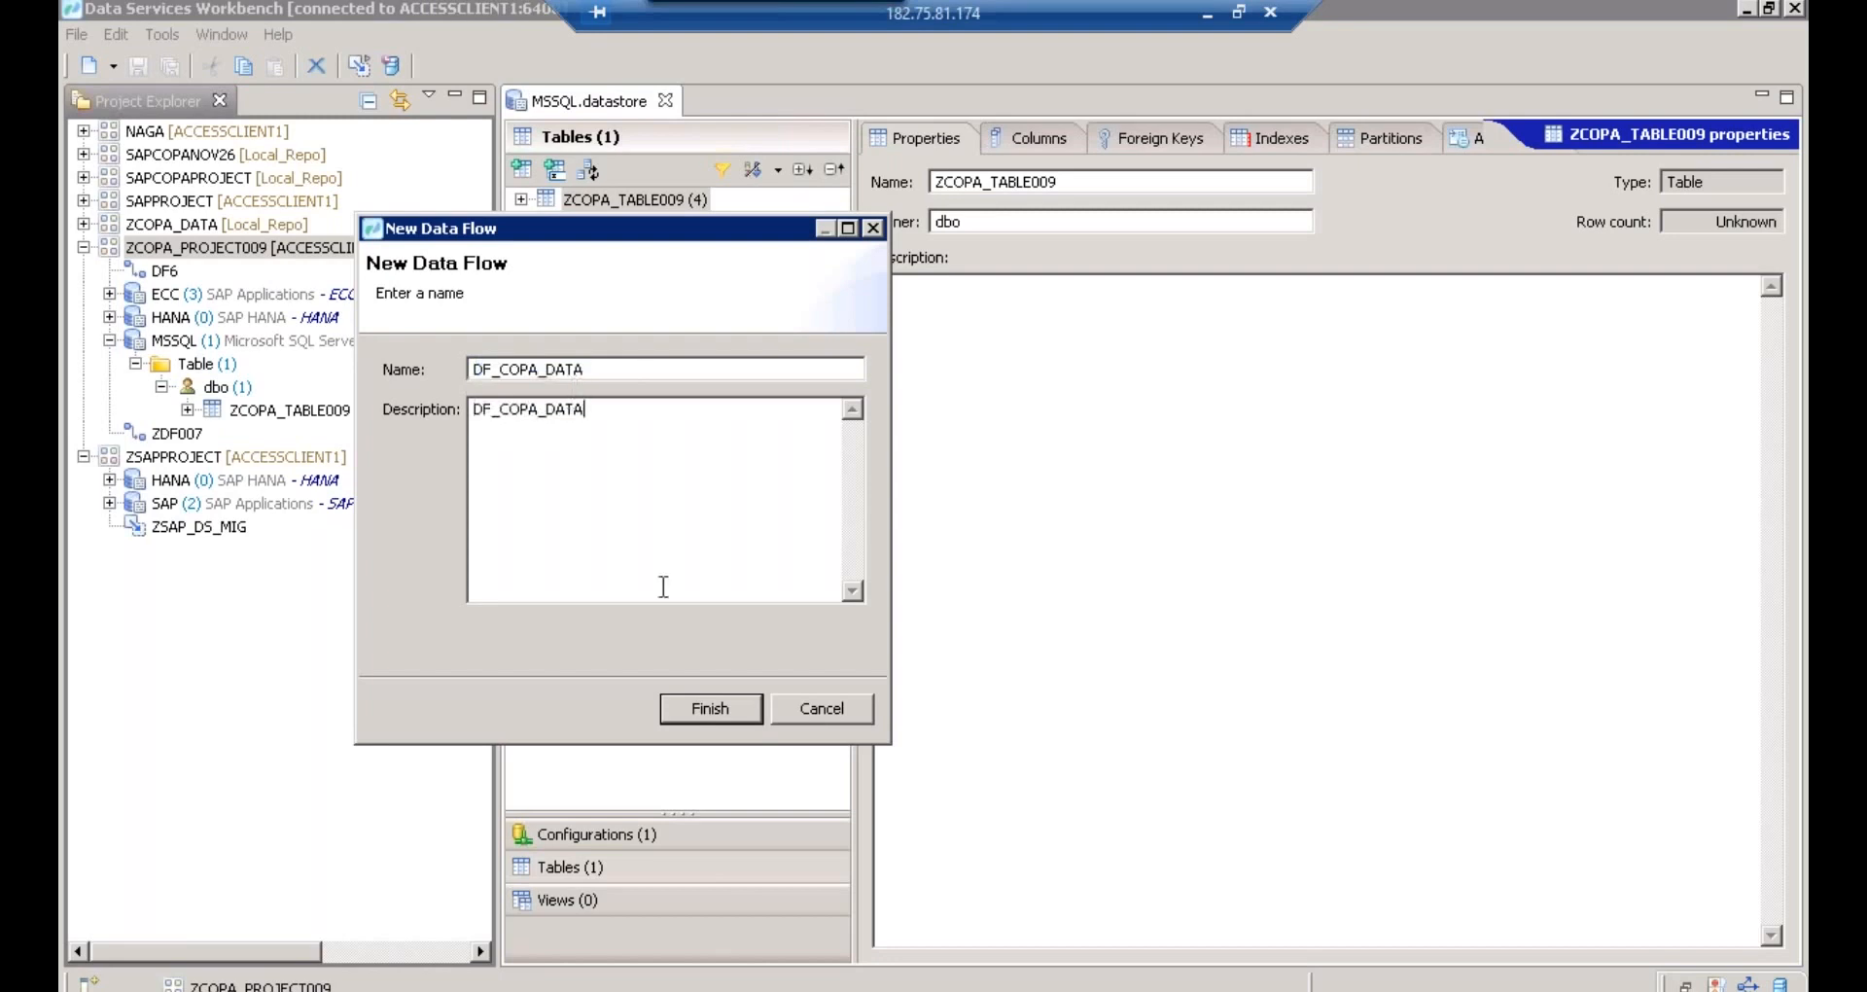
pyautogui.click(710, 708)
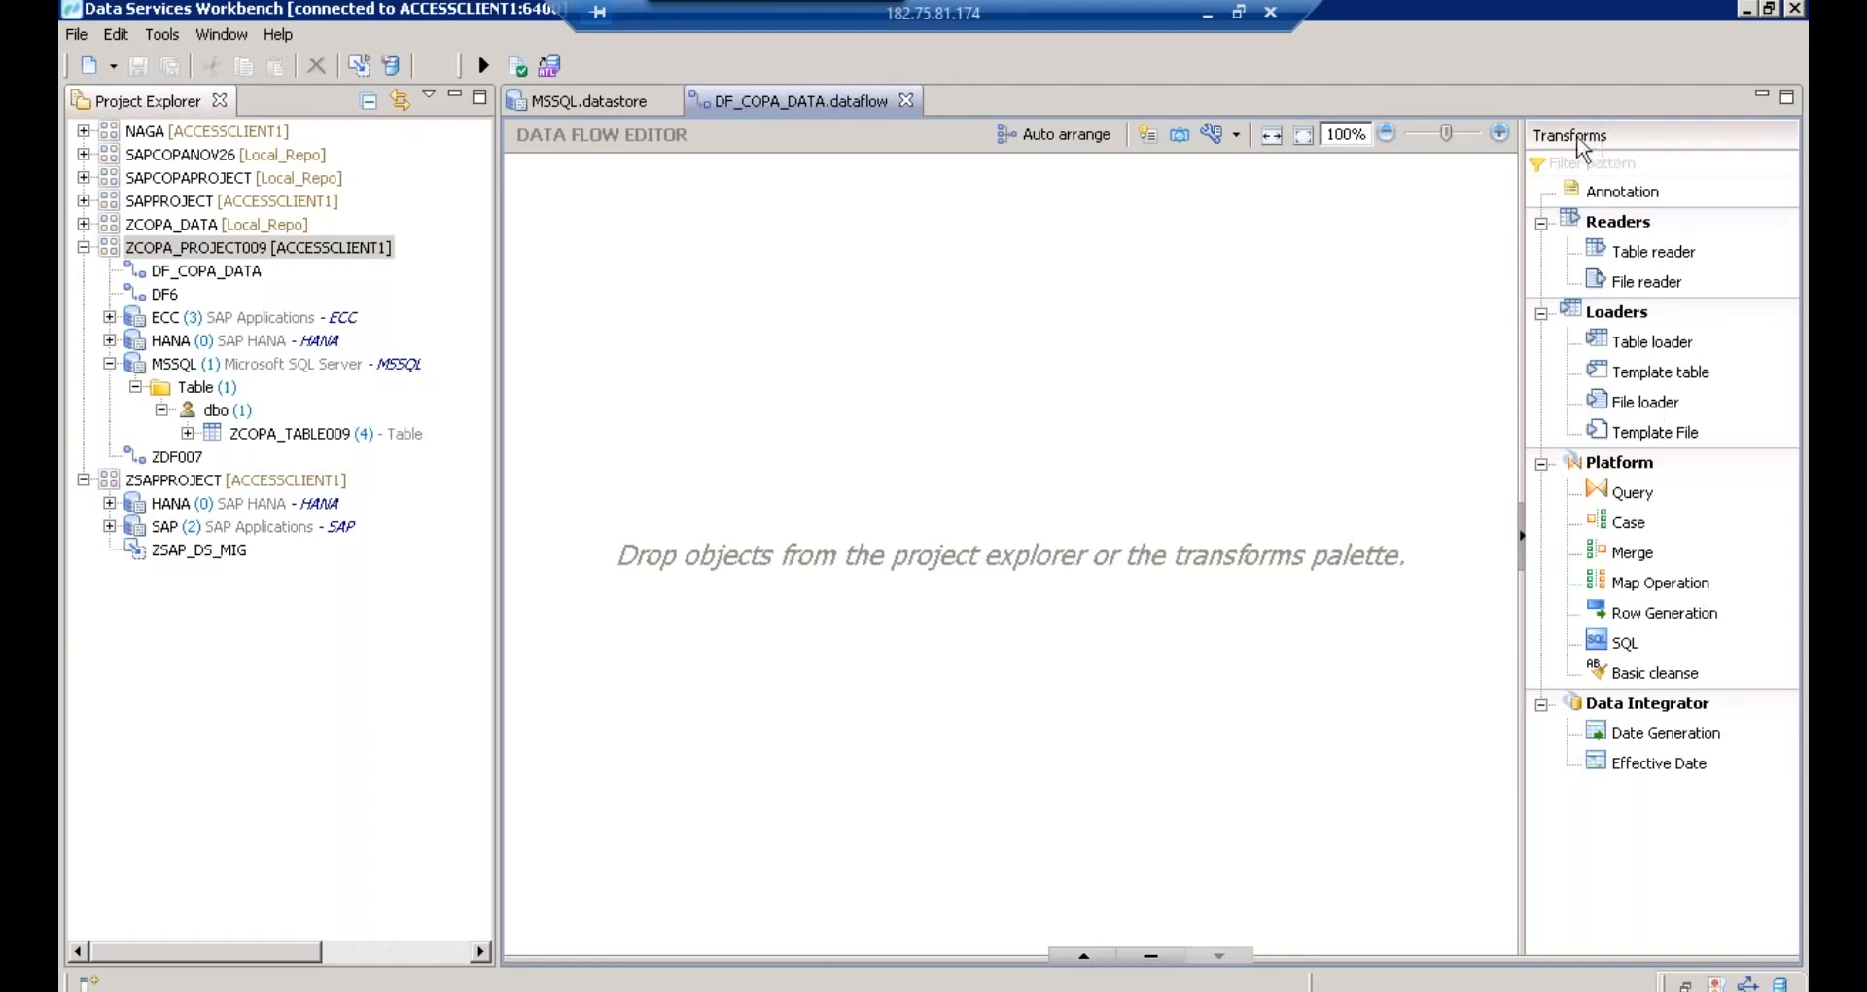
# - Create a replication job in ZCOPA_PROJECT009 with REP_DATA as both its name and description
pyautogui.click(308, 251)
pyautogui.rightClick(308, 252)
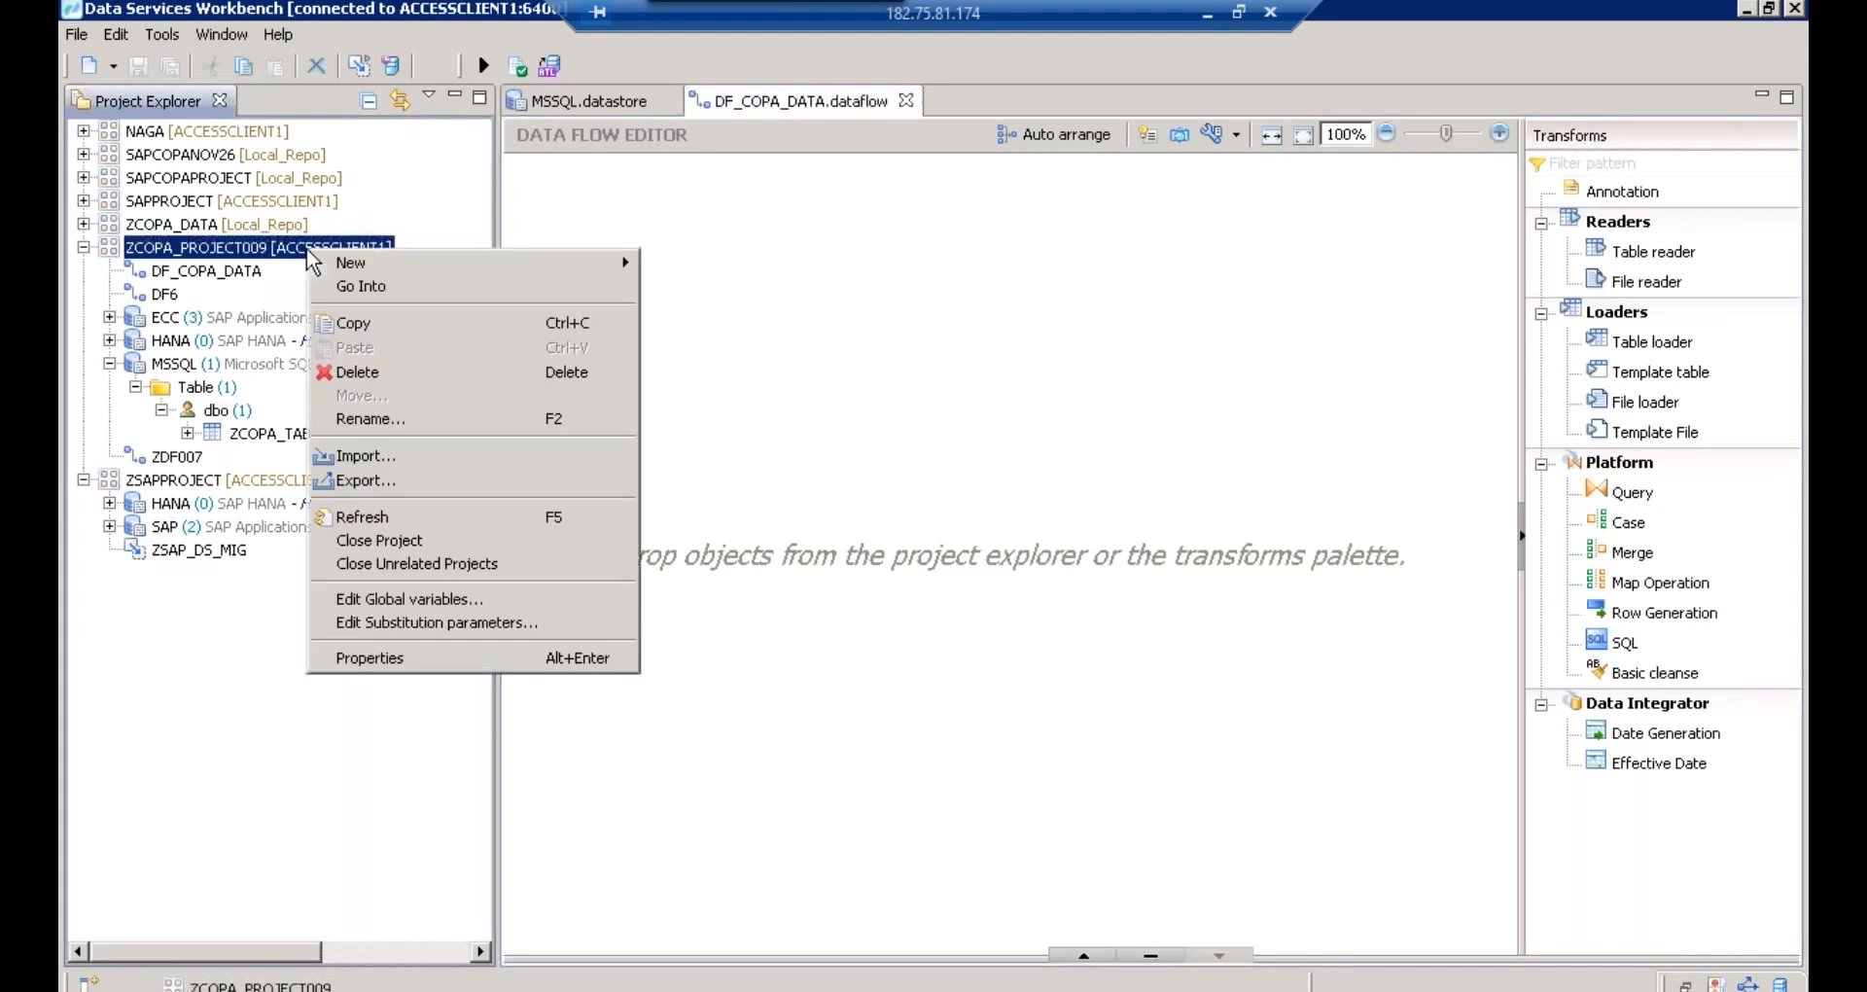
pyautogui.moveTo(562, 273)
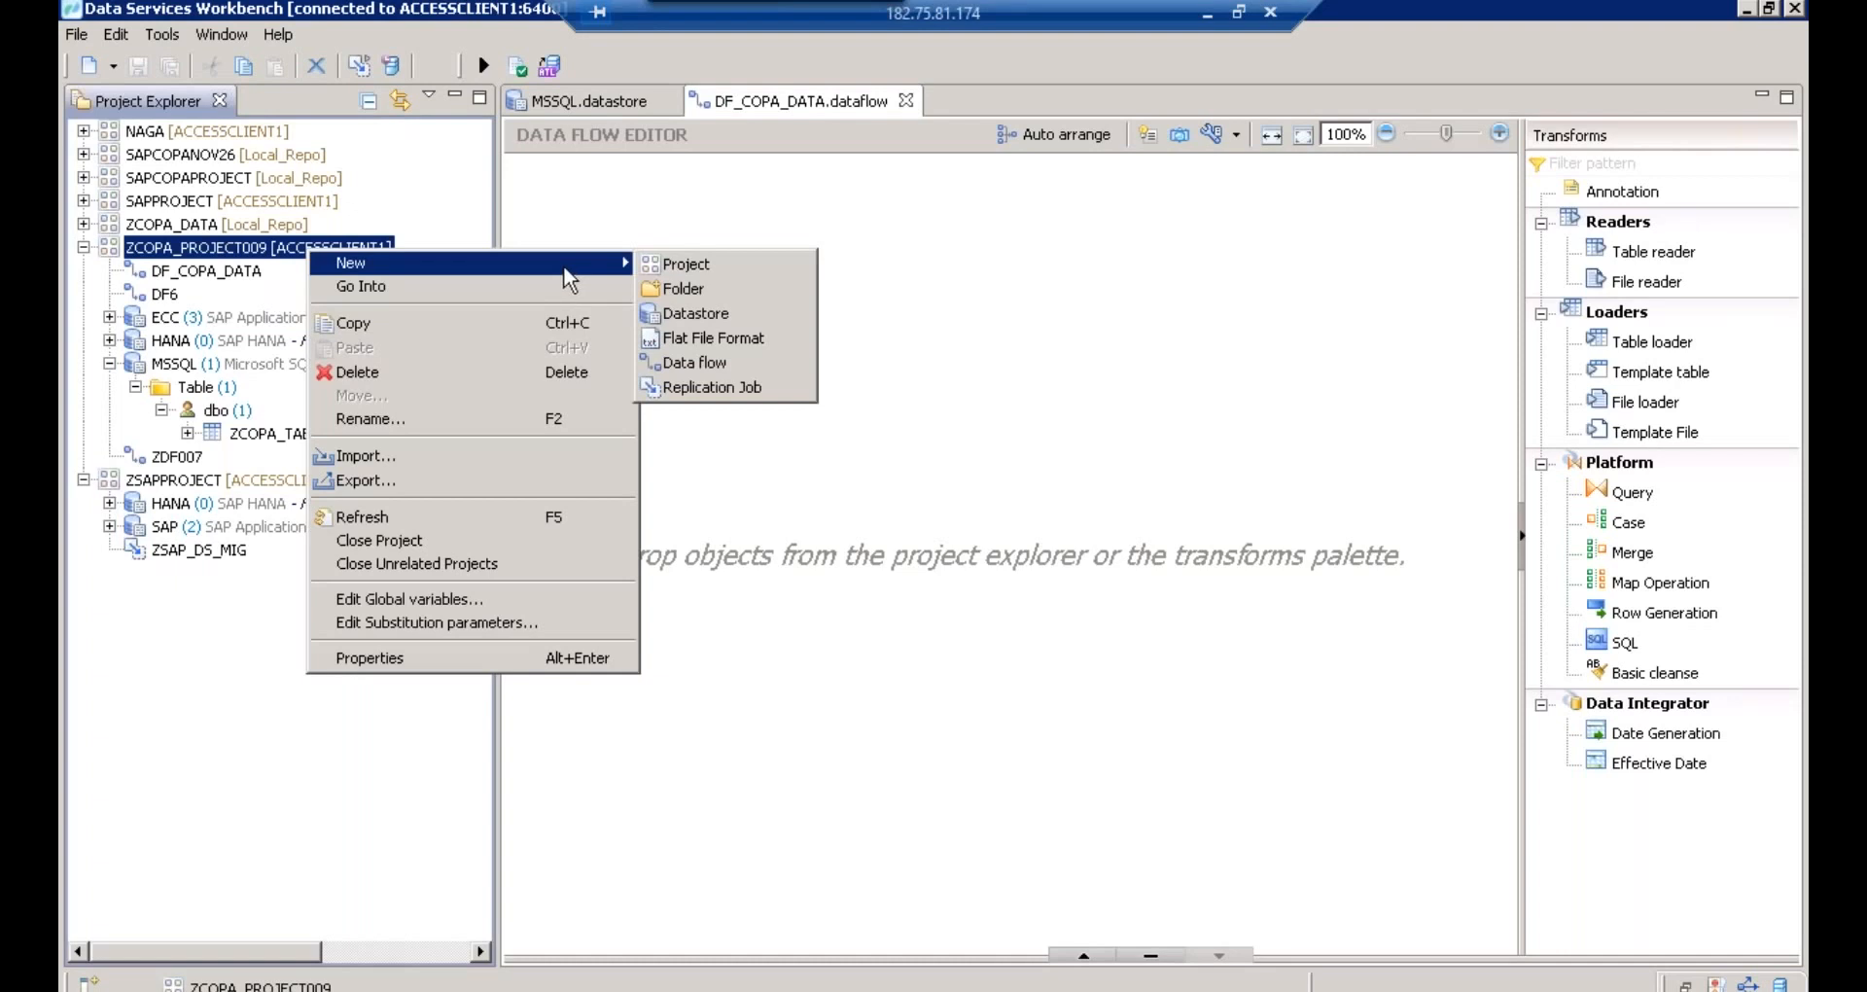
pyautogui.click(734, 388)
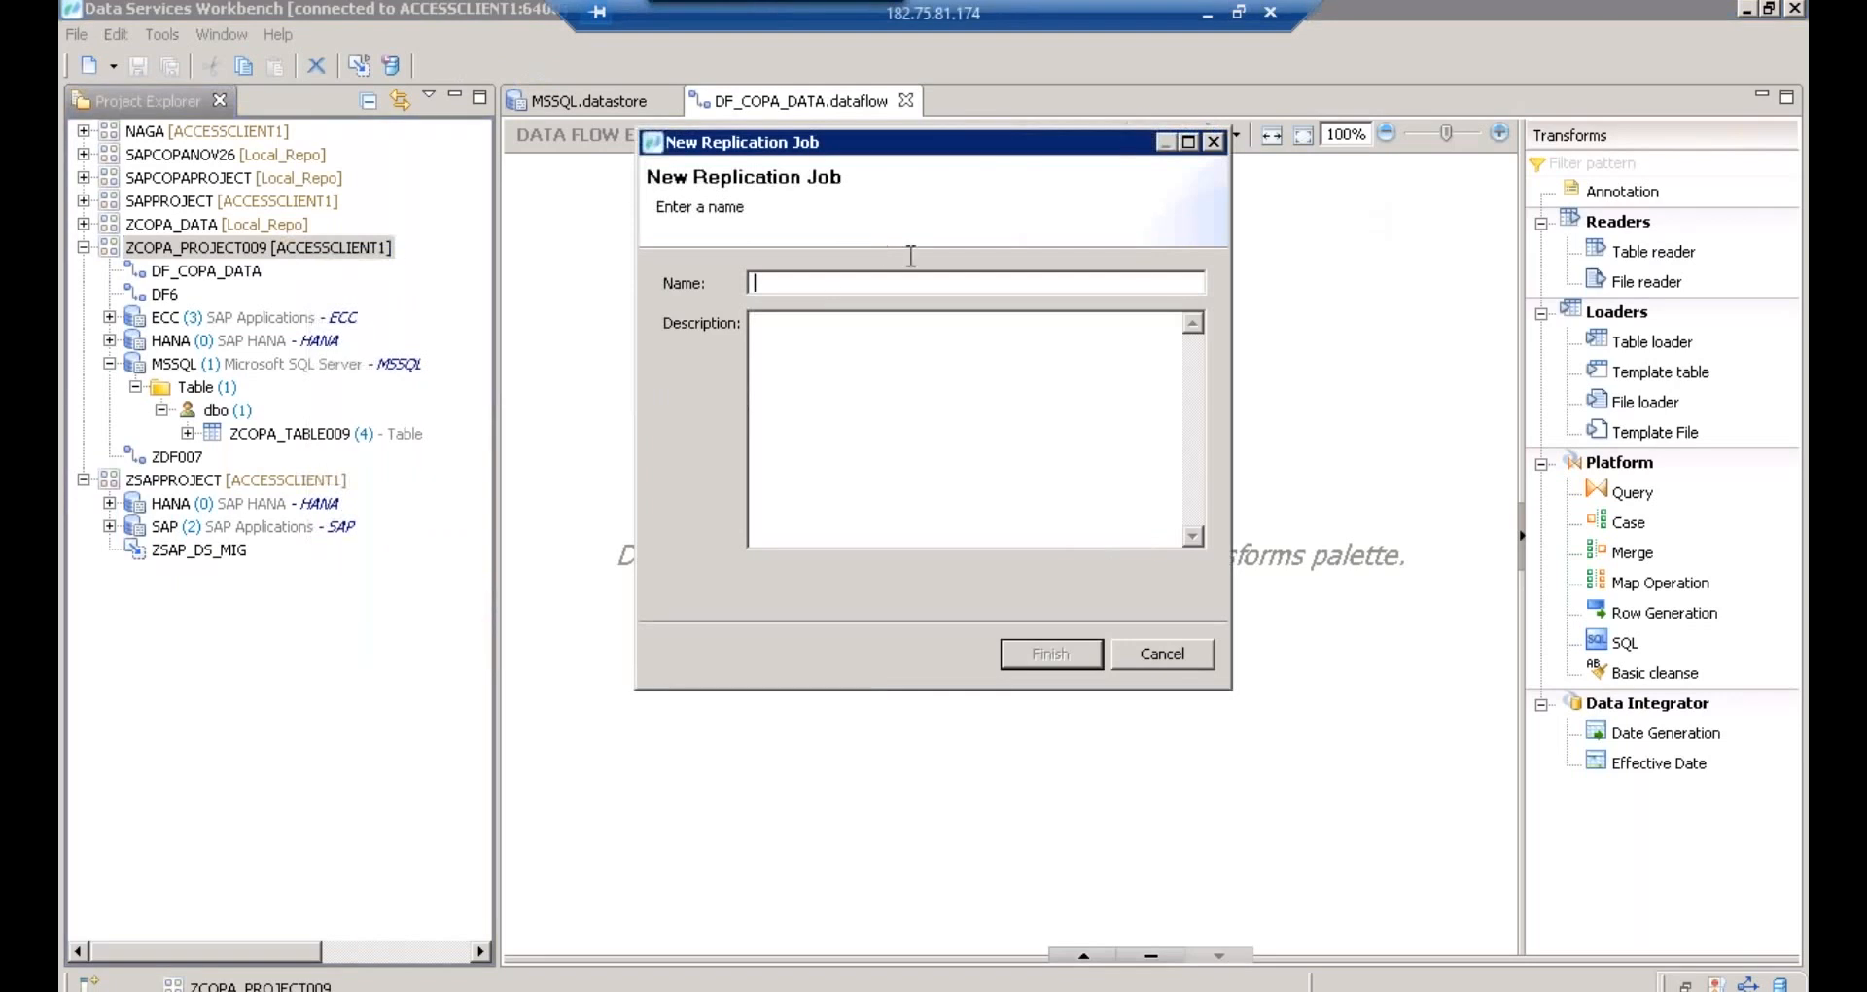
pyautogui.write('REP')
pyautogui.write('_DATA')
pyautogui.moveTo(818, 285); pyautogui.dragTo(701, 283)
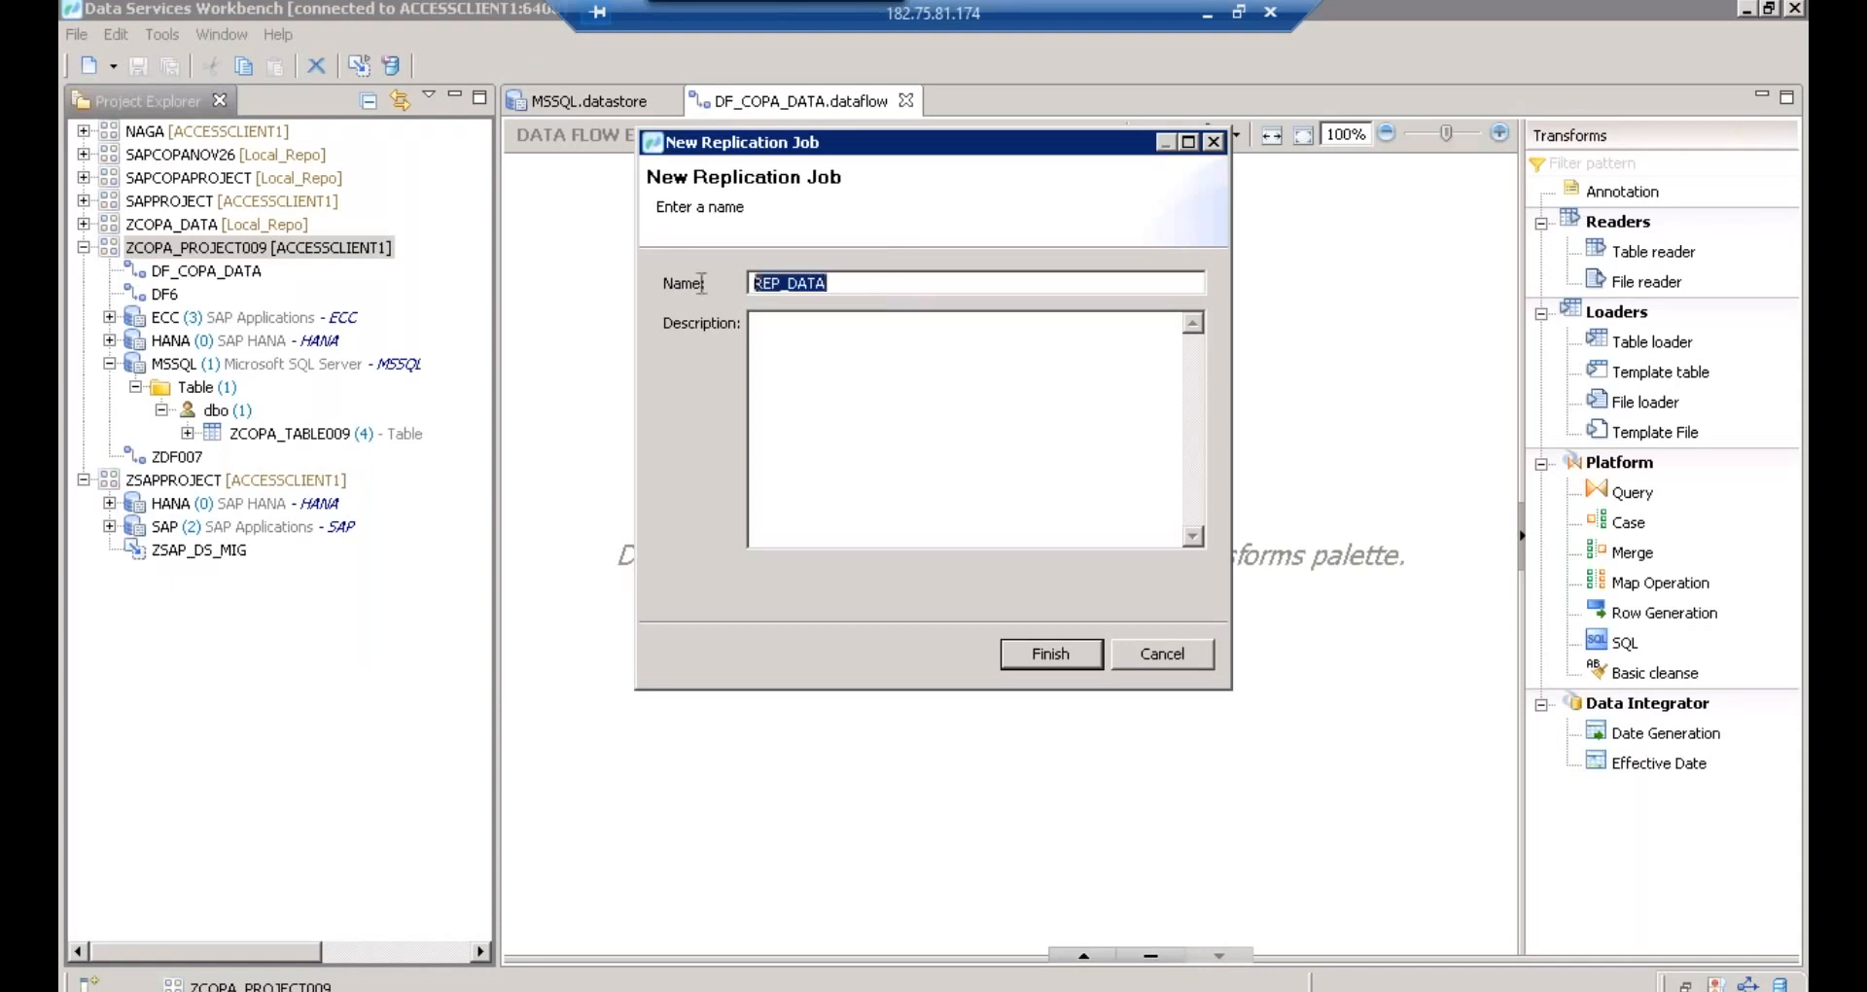
pyautogui.hotkey('ctrl', 'c')
pyautogui.click(784, 356)
pyautogui.hotkey('ctrl', 'v')
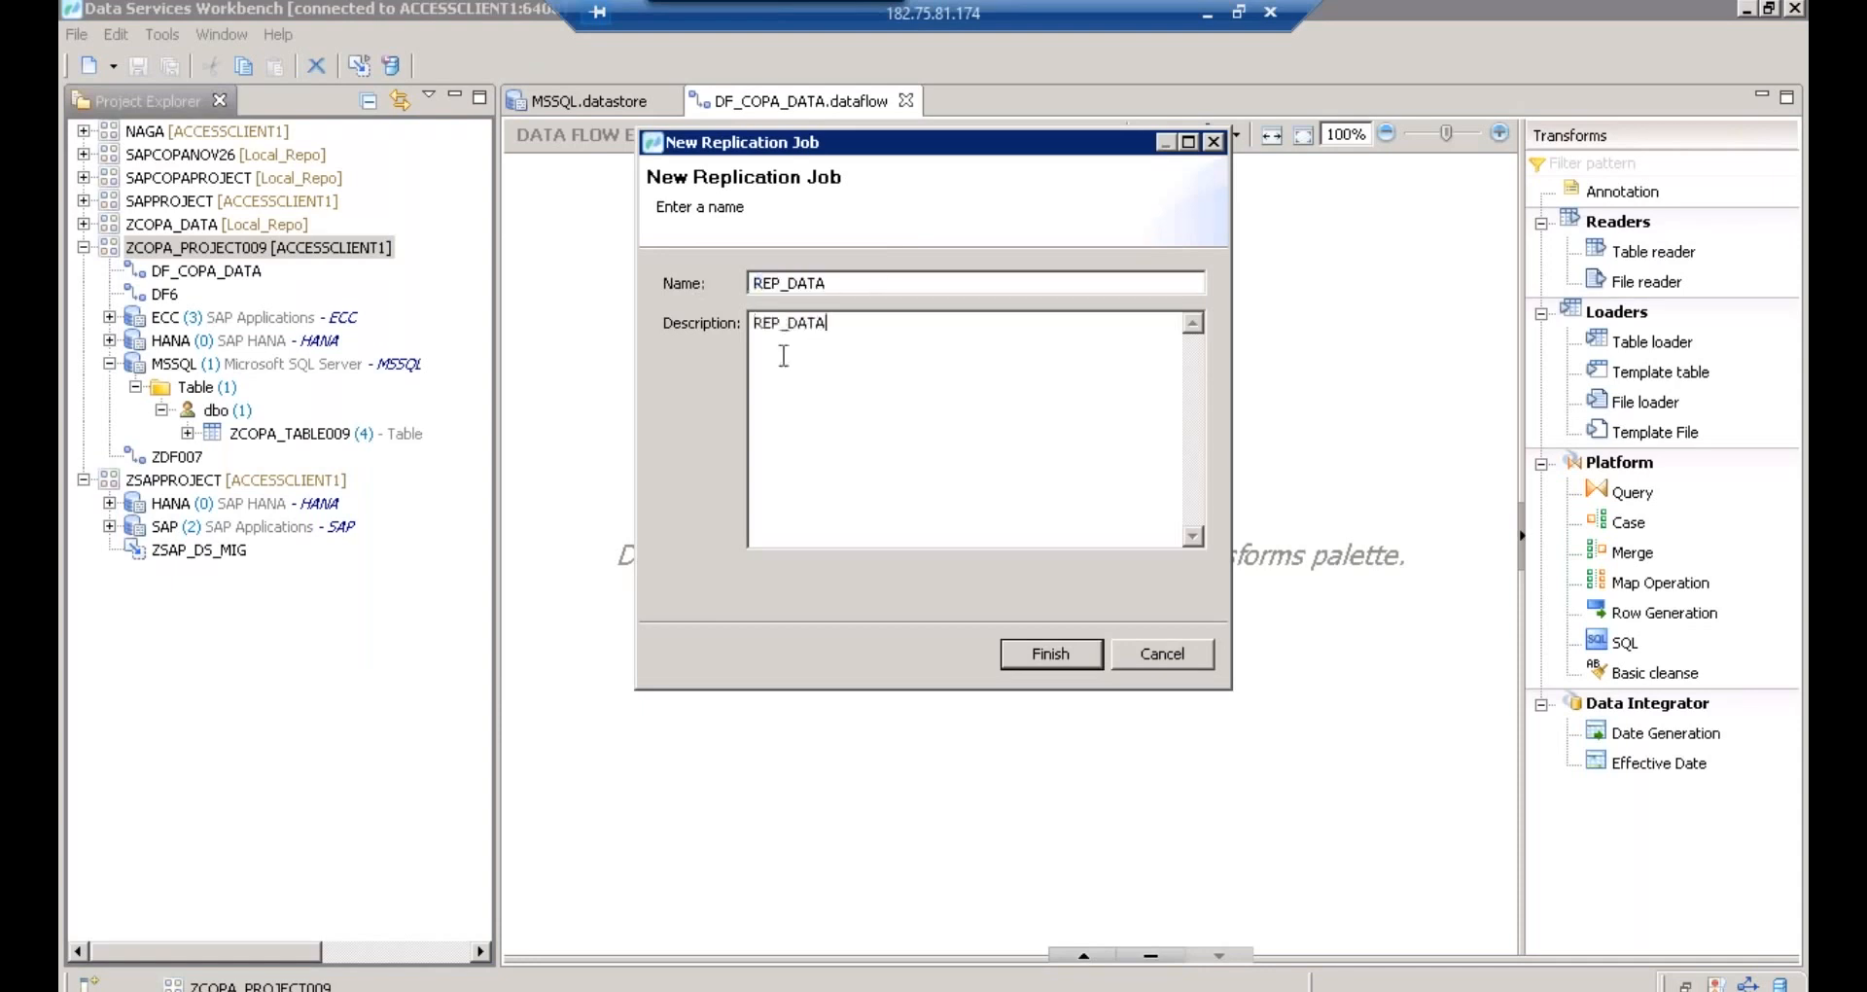
pyautogui.click(1031, 657)
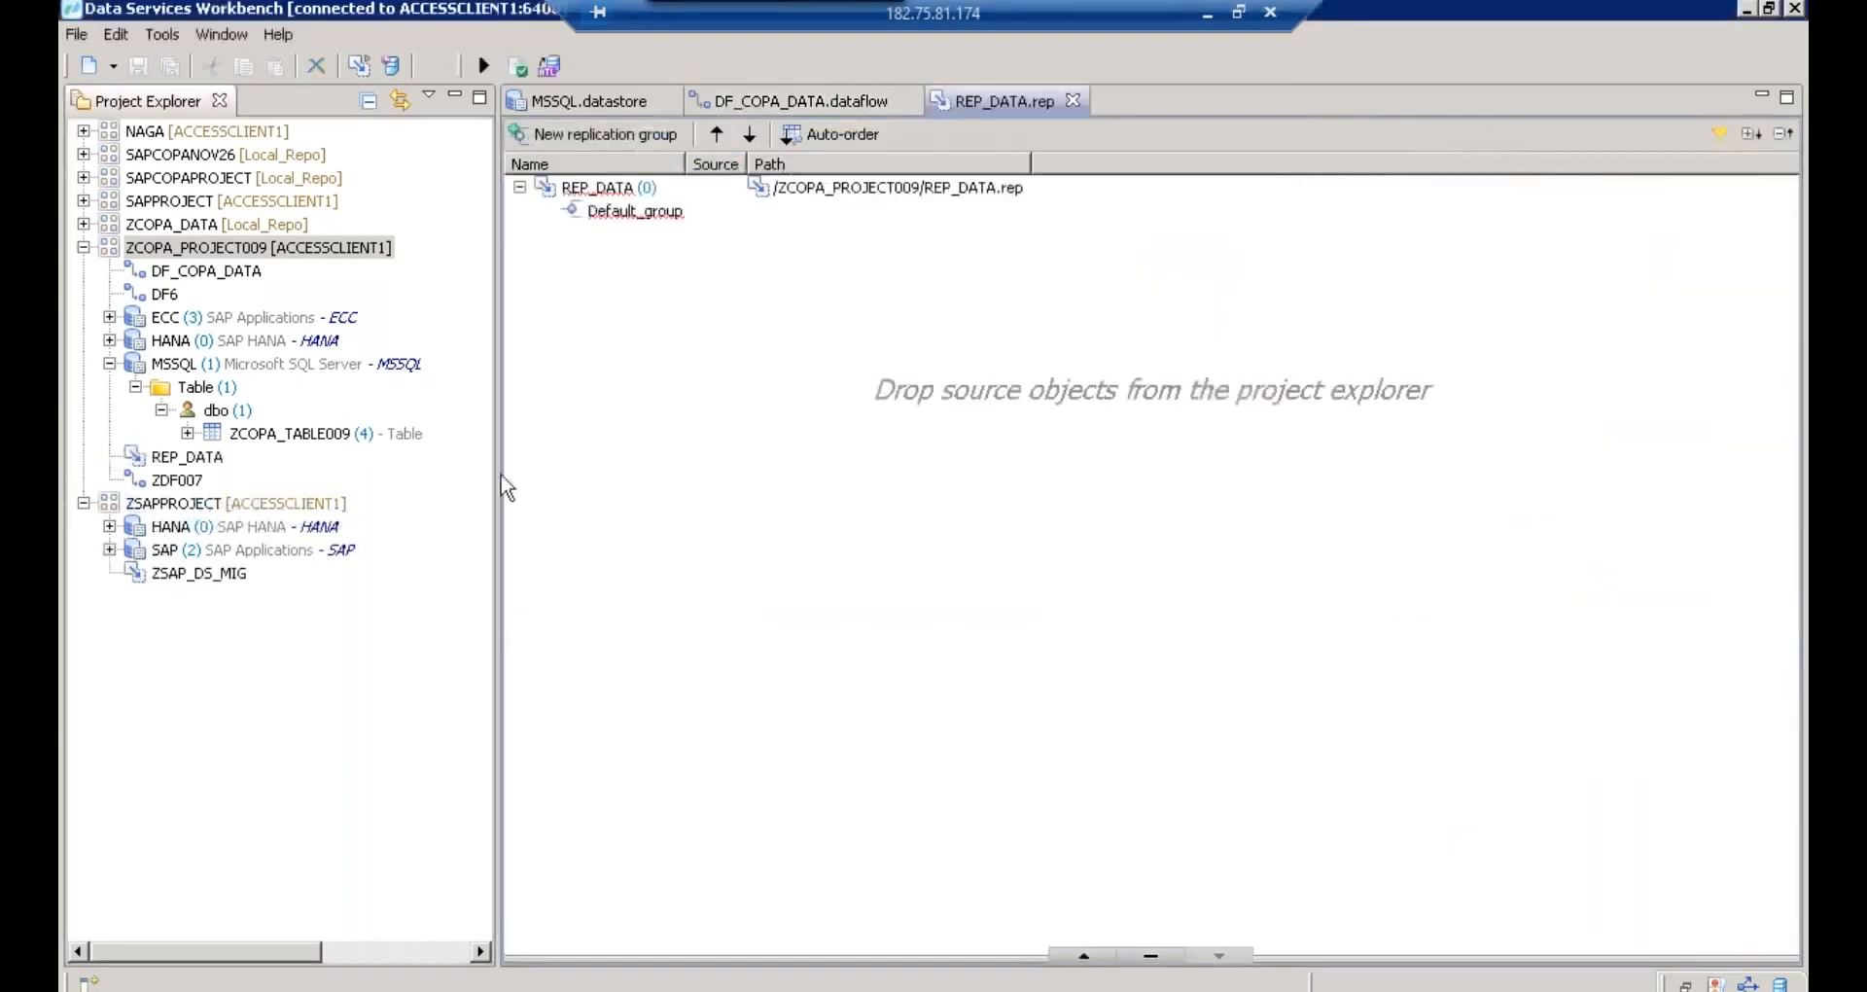
# - Add ZCOPA_TABLE009 from the MSSQL datastore as a source in the Default_group of REP_DATA and select its entry
pyautogui.moveTo(499, 473); pyautogui.dragTo(478, 473)
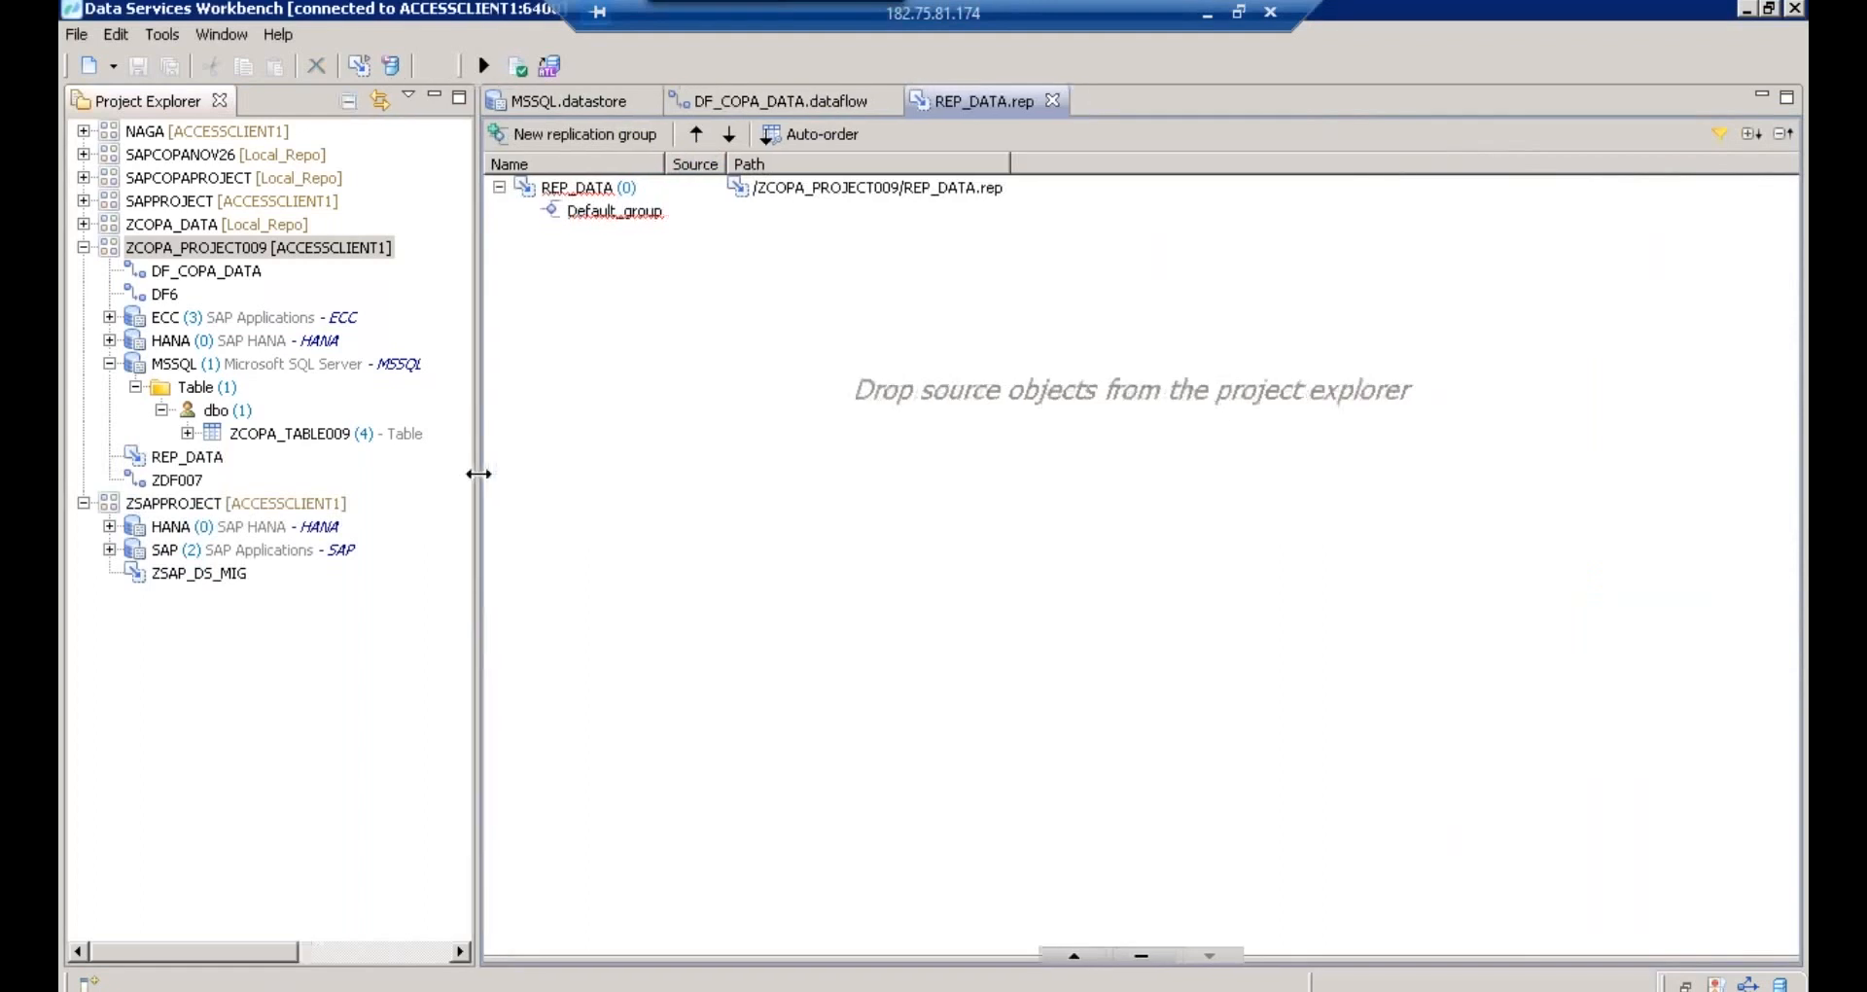
pyautogui.click(243, 435)
pyautogui.moveTo(263, 439)
pyautogui.mouseDown()
pyautogui.moveTo(534, 355)
pyautogui.moveTo(223, 428)
pyautogui.moveTo(261, 442)
pyautogui.mouseUp()
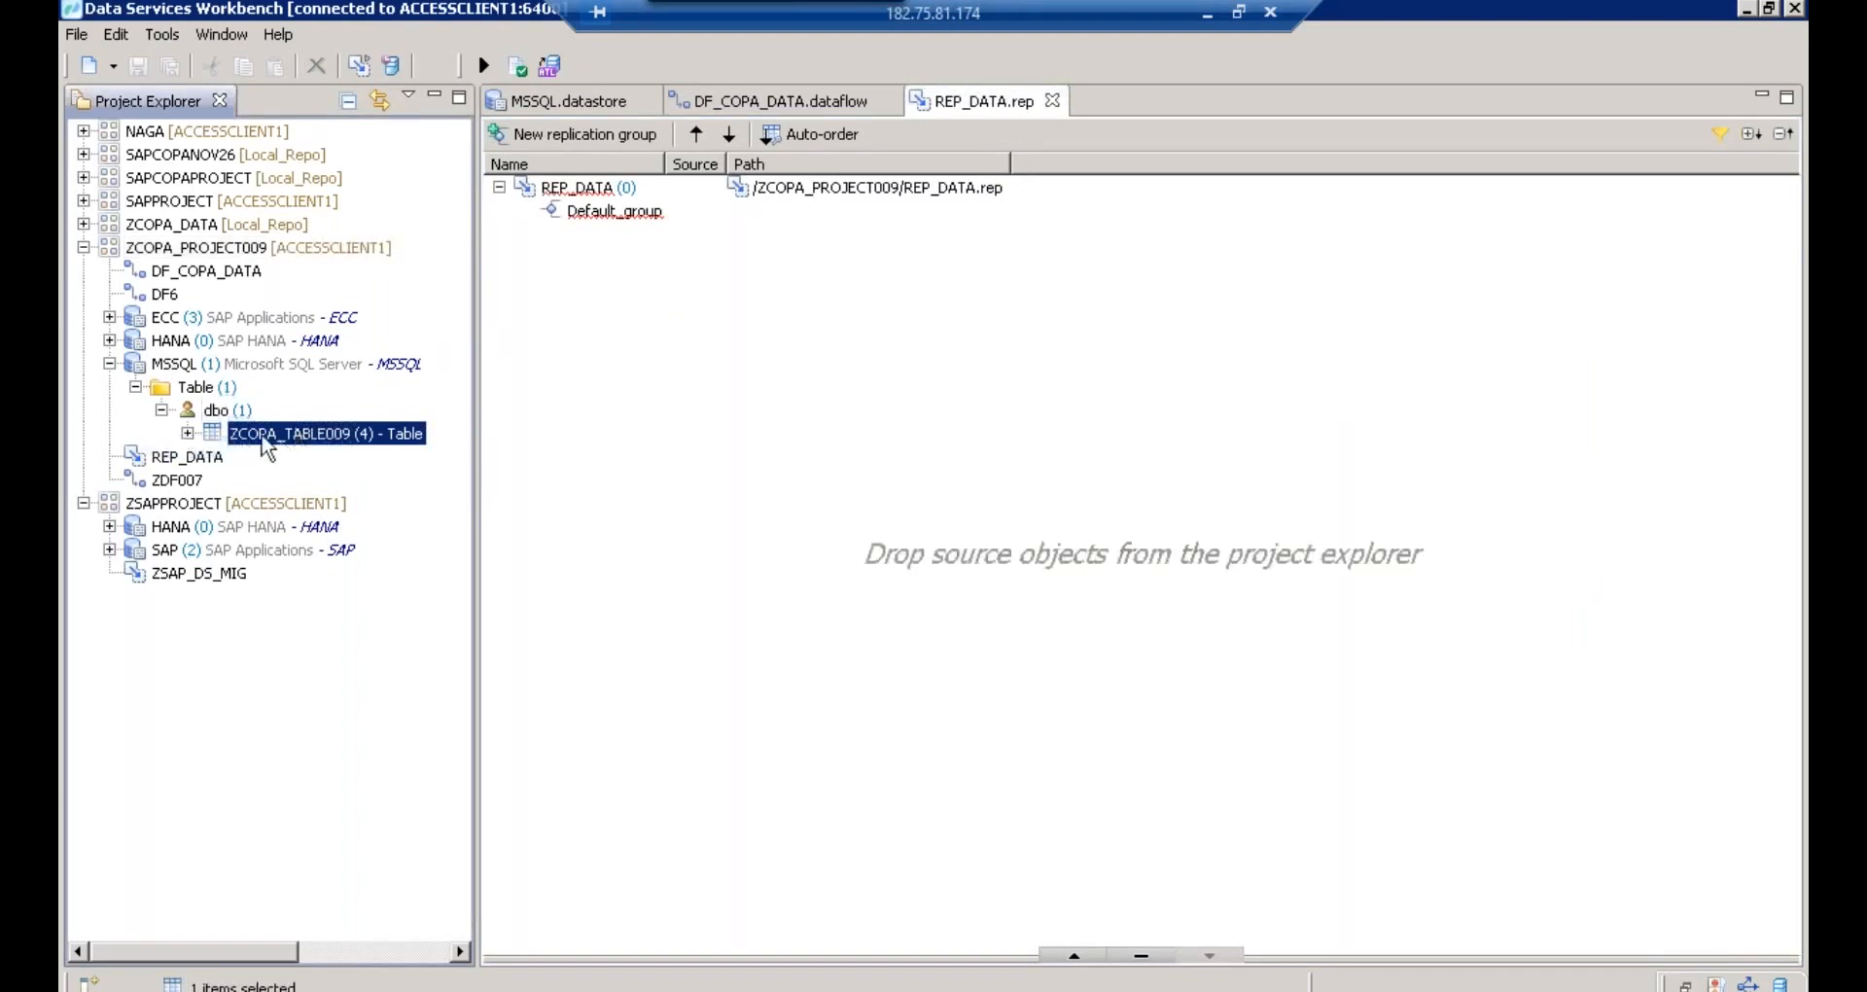
pyautogui.moveTo(259, 438); pyautogui.dragTo(626, 401)
pyautogui.click(578, 220)
pyautogui.click(583, 235)
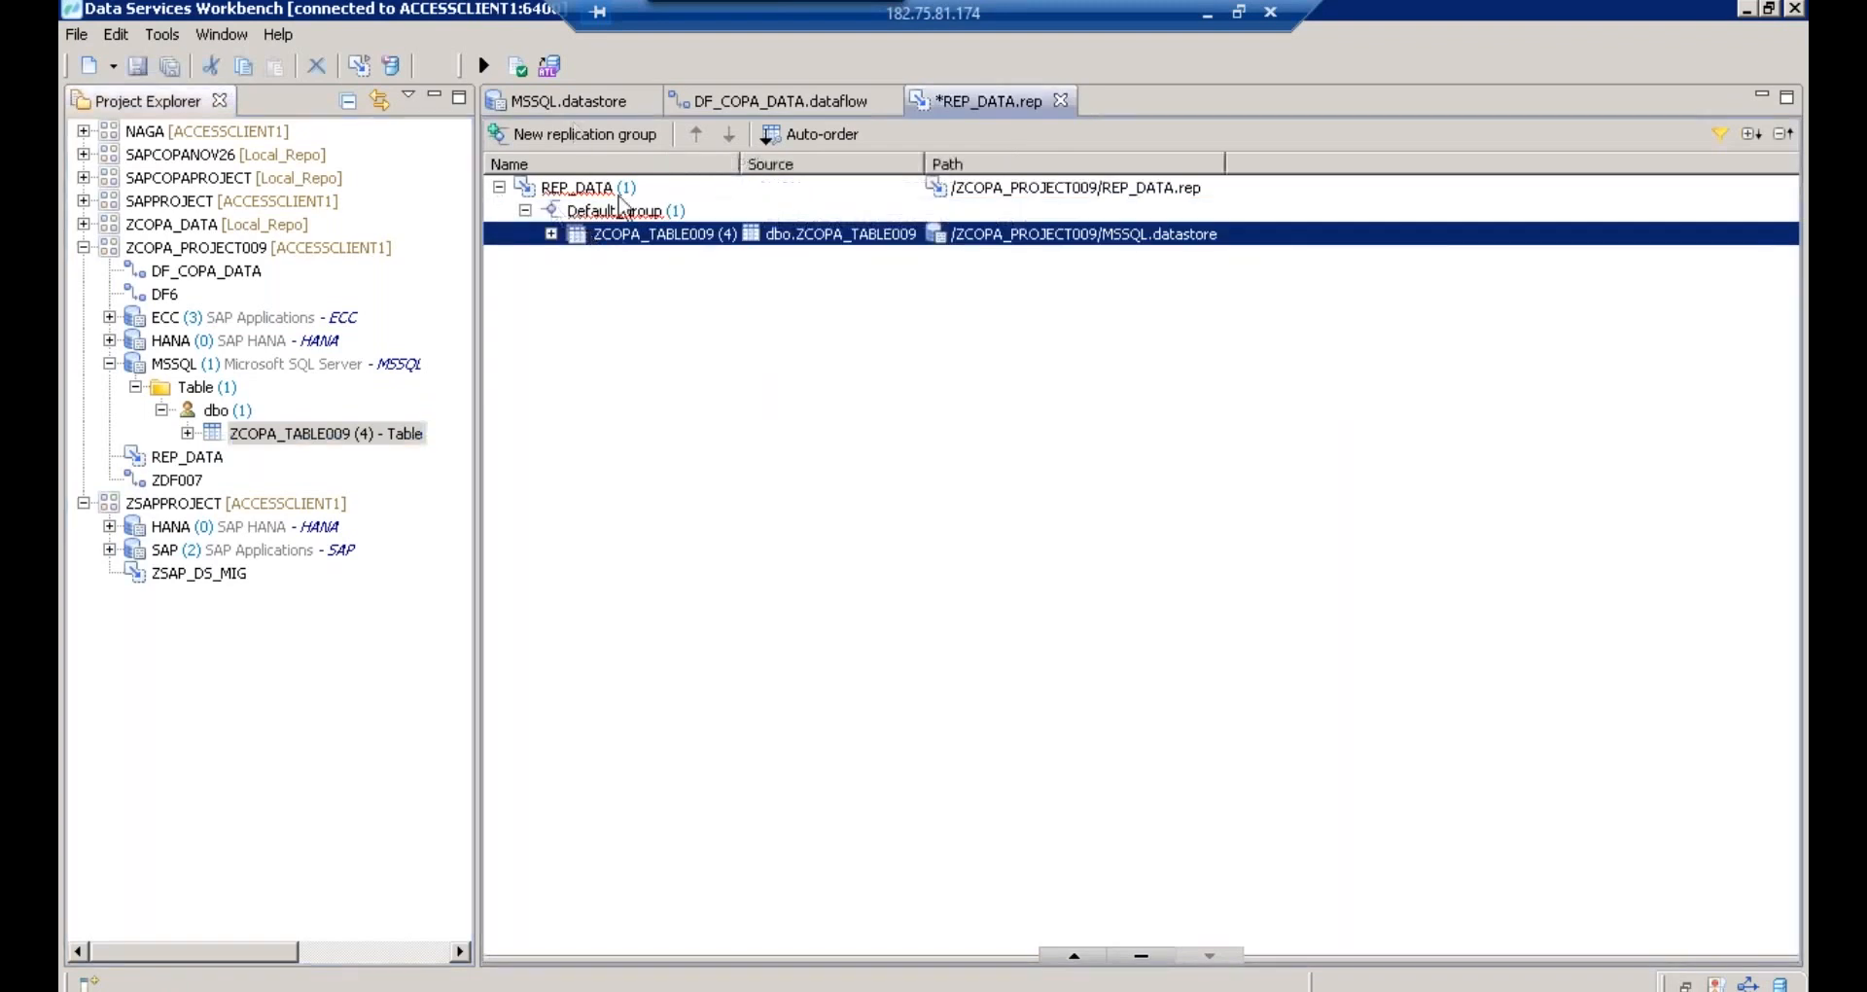
pyautogui.click(619, 192)
pyautogui.moveTo(619, 199)
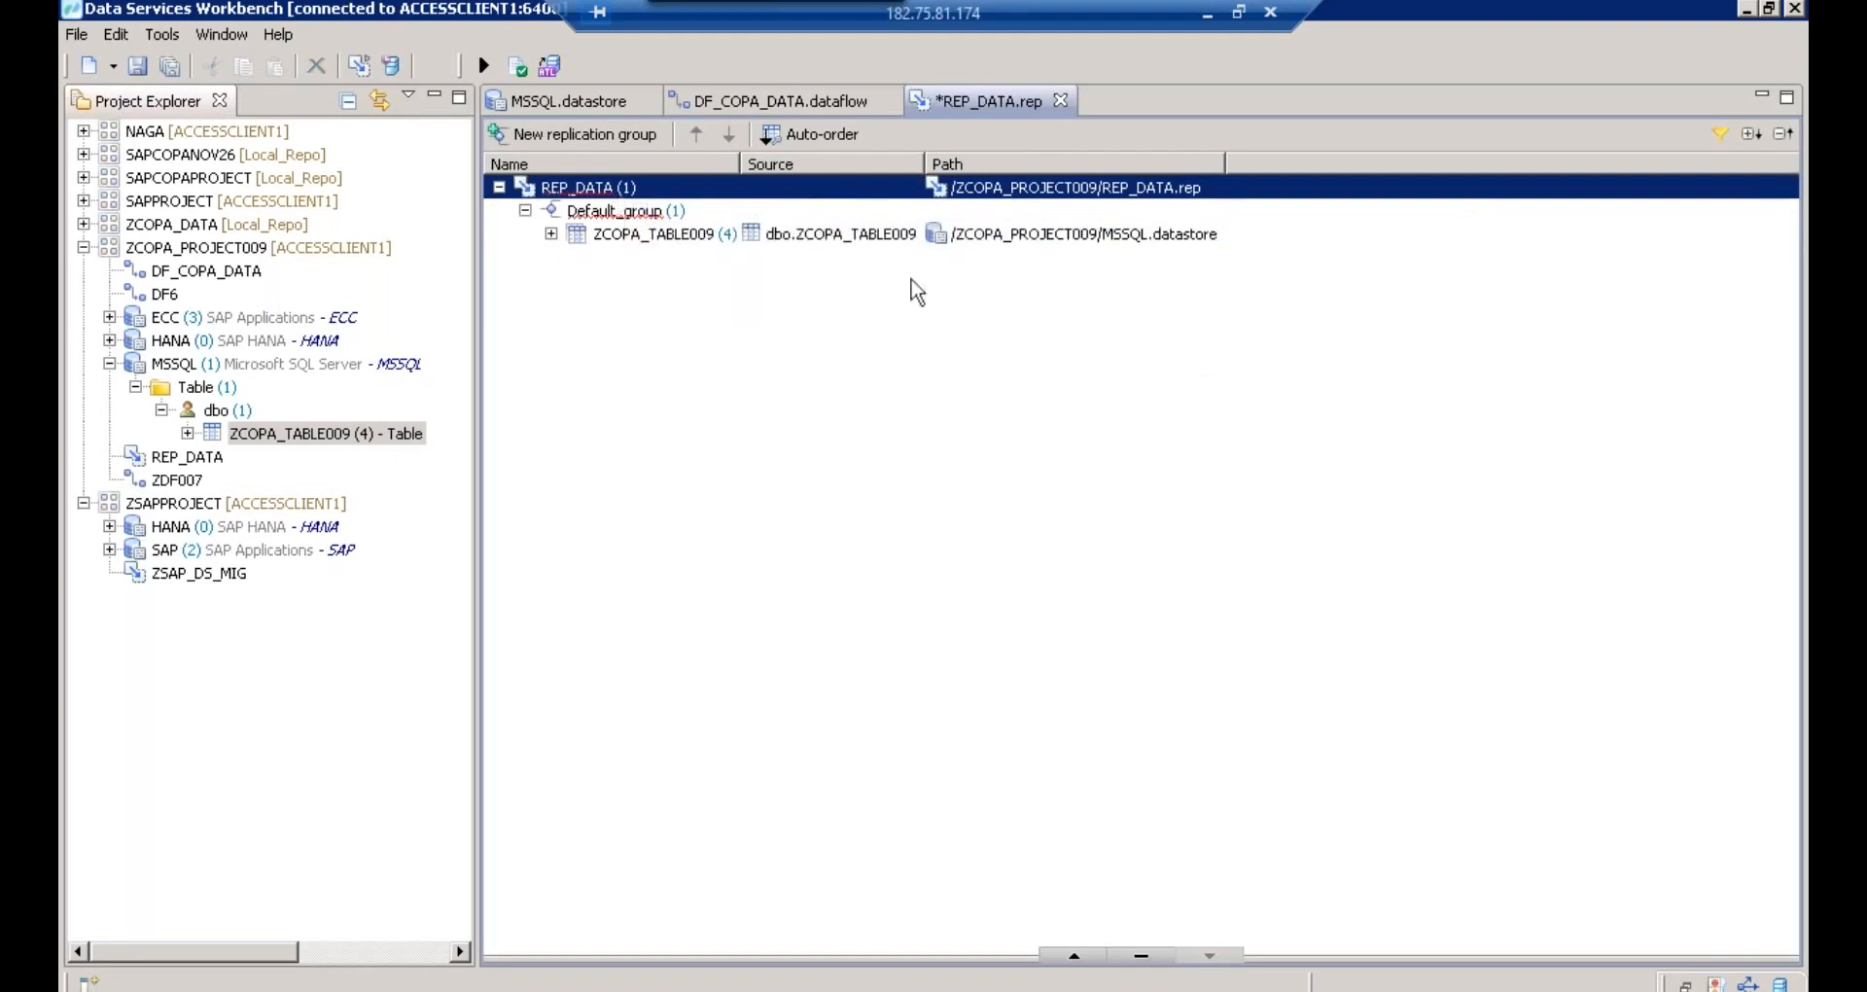
pyautogui.click(643, 238)
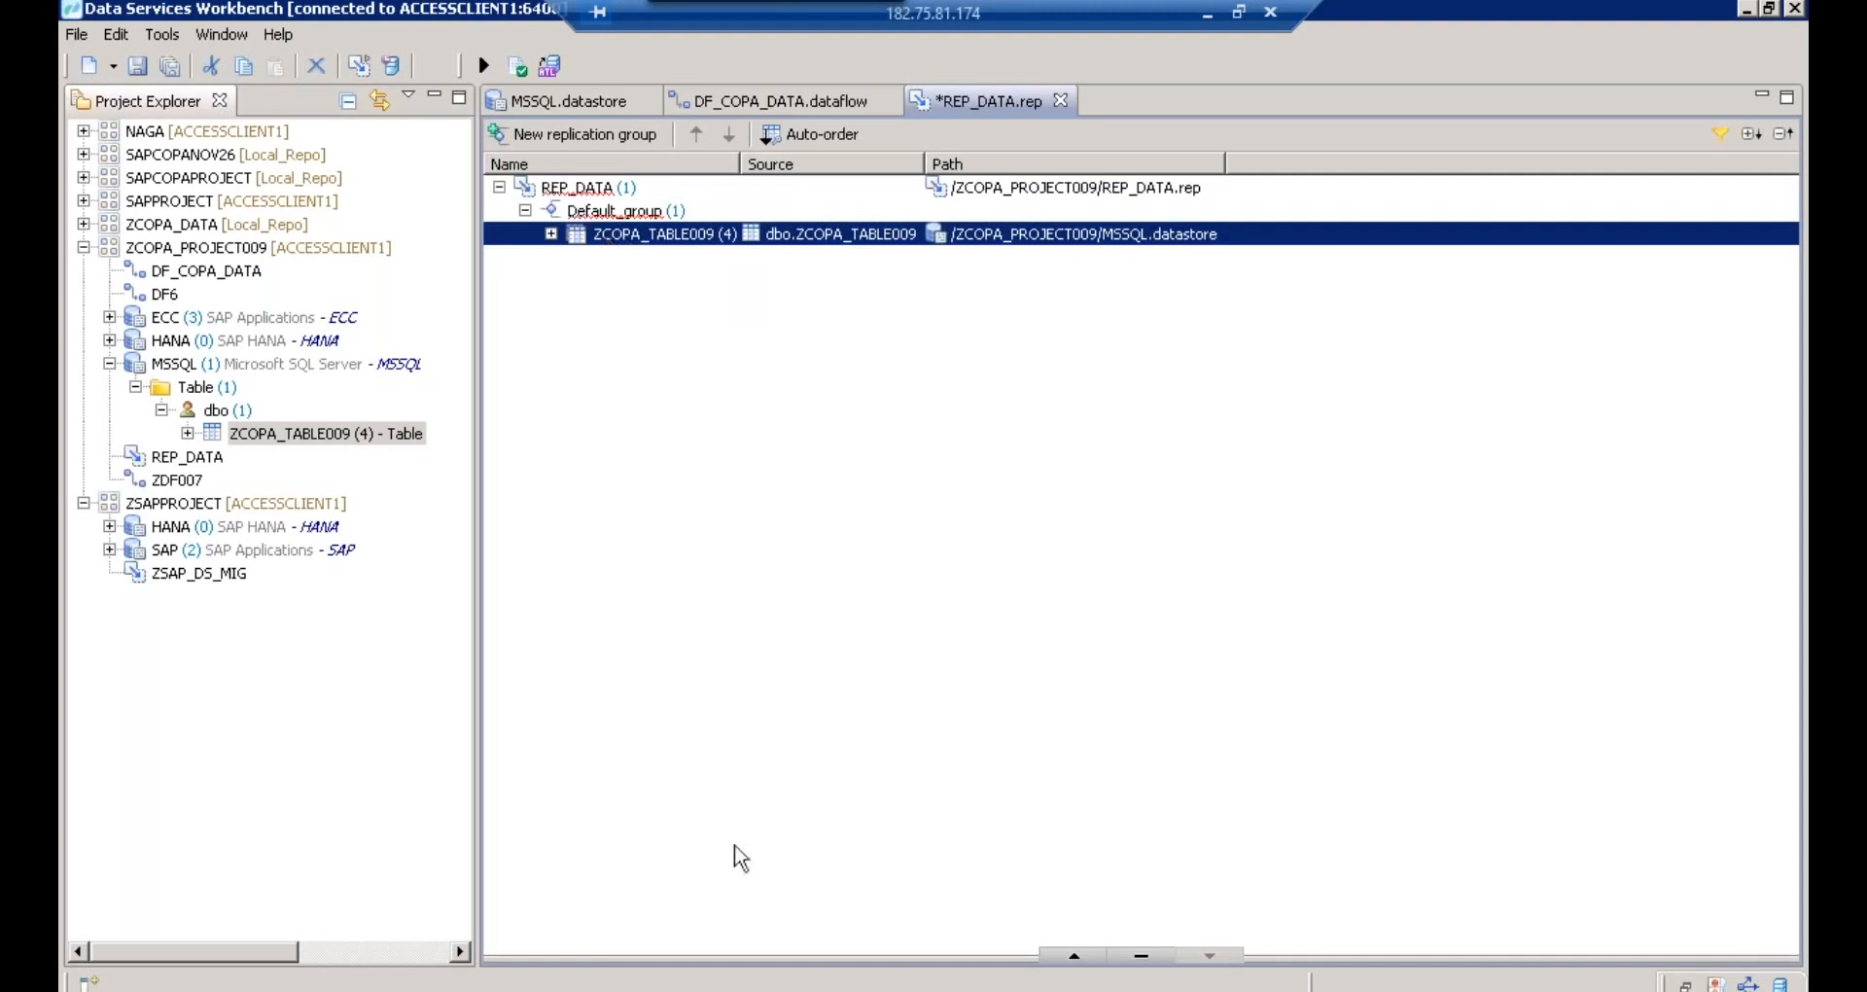
# - Set /ZCOPA_PROJECT009/HANA.datastore as the target datastore of the REP_DATA replication job
pyautogui.moveTo(750, 958); pyautogui.dragTo(766, 611)
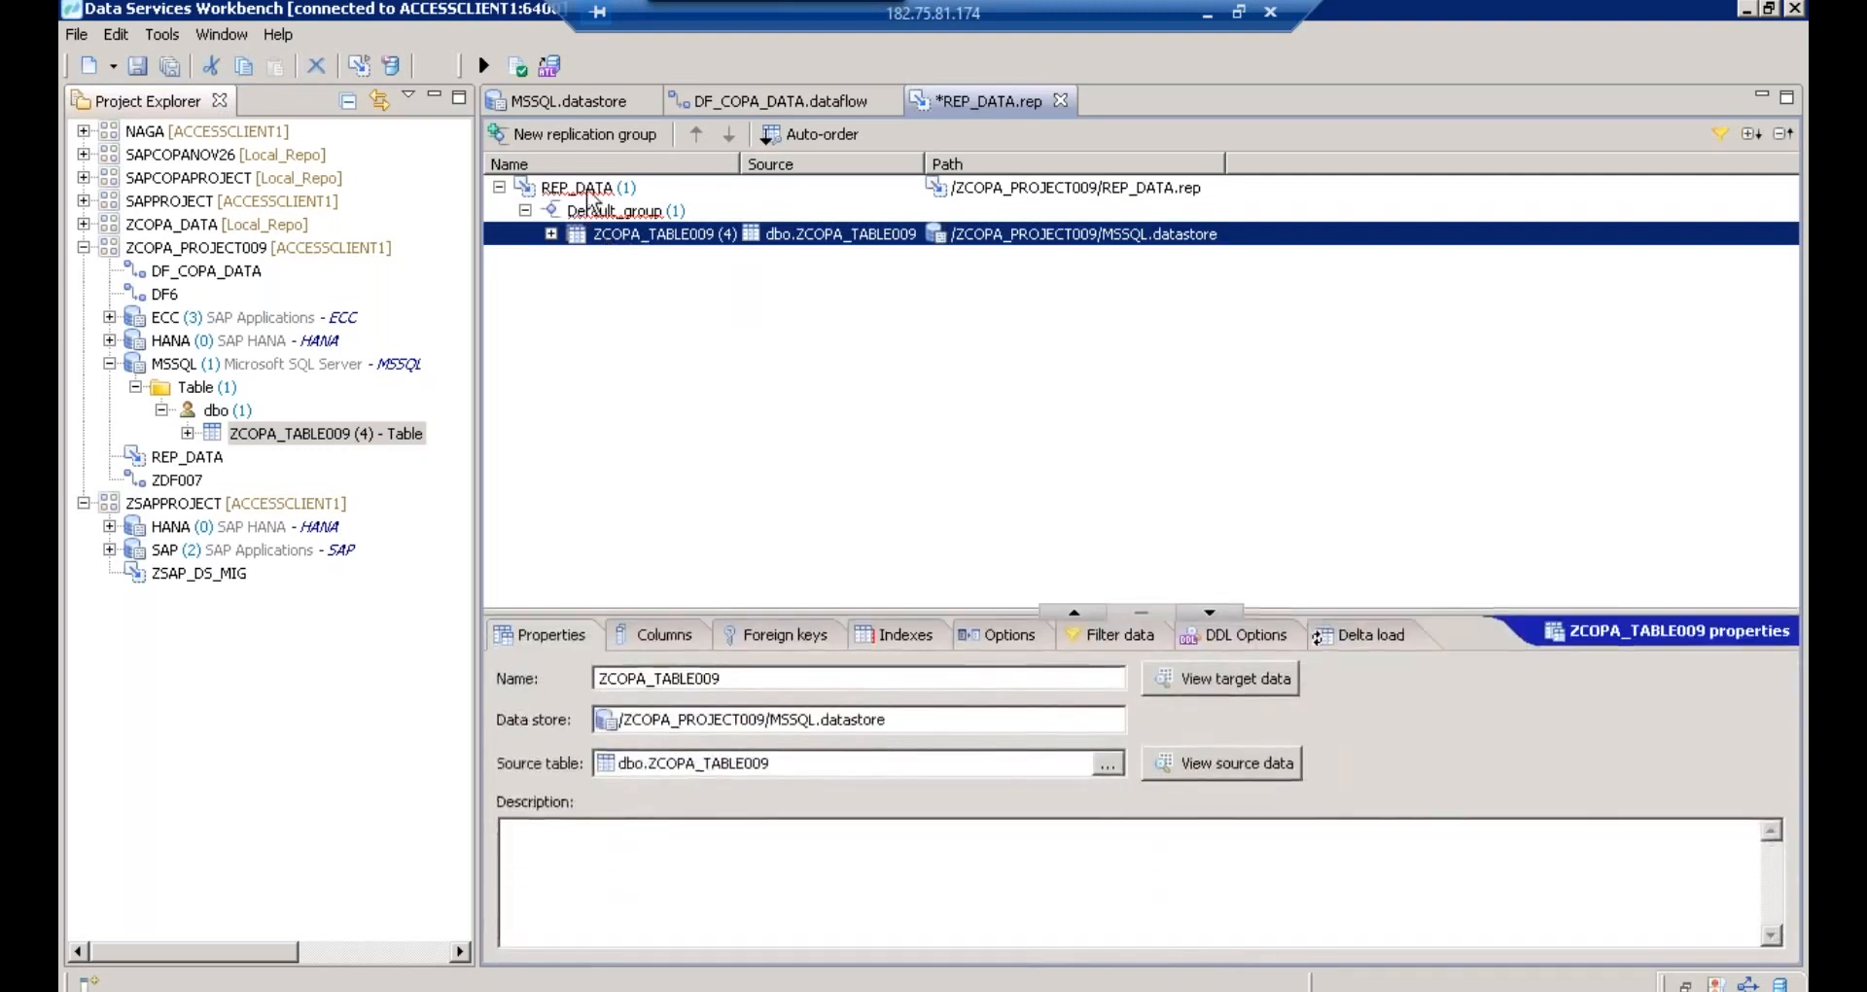
pyautogui.click(583, 187)
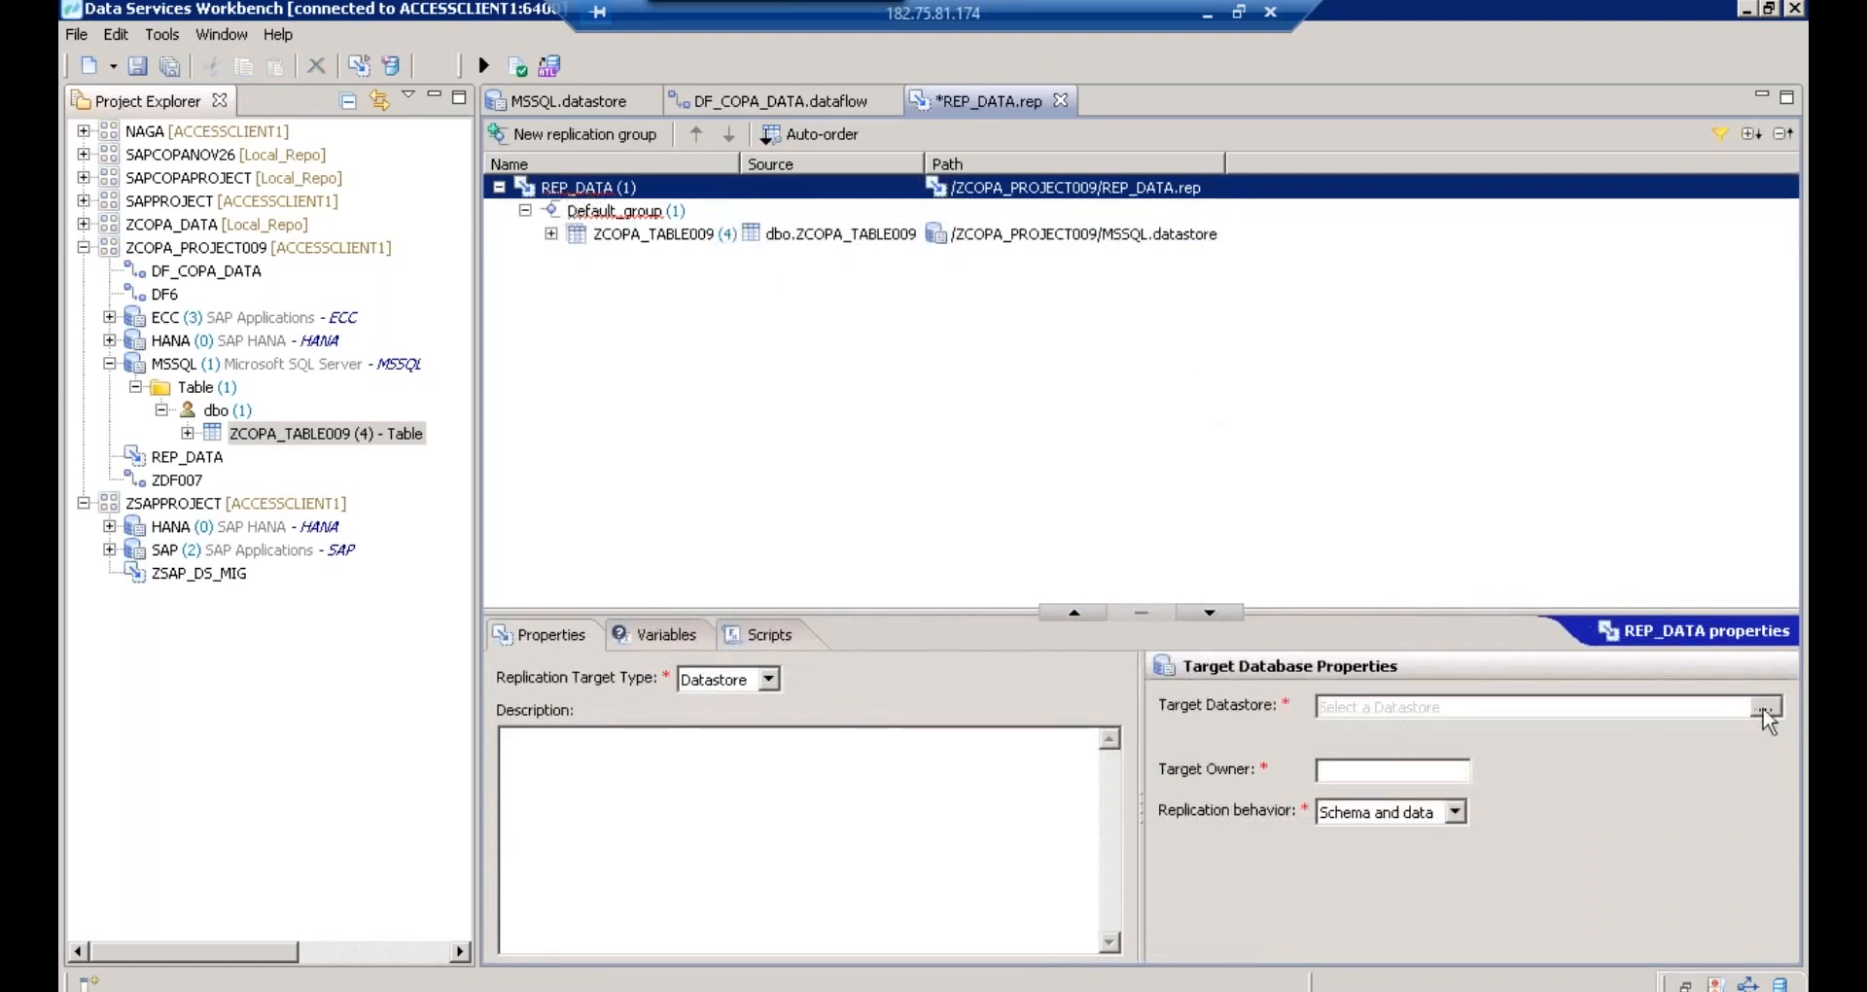
pyautogui.click(1765, 707)
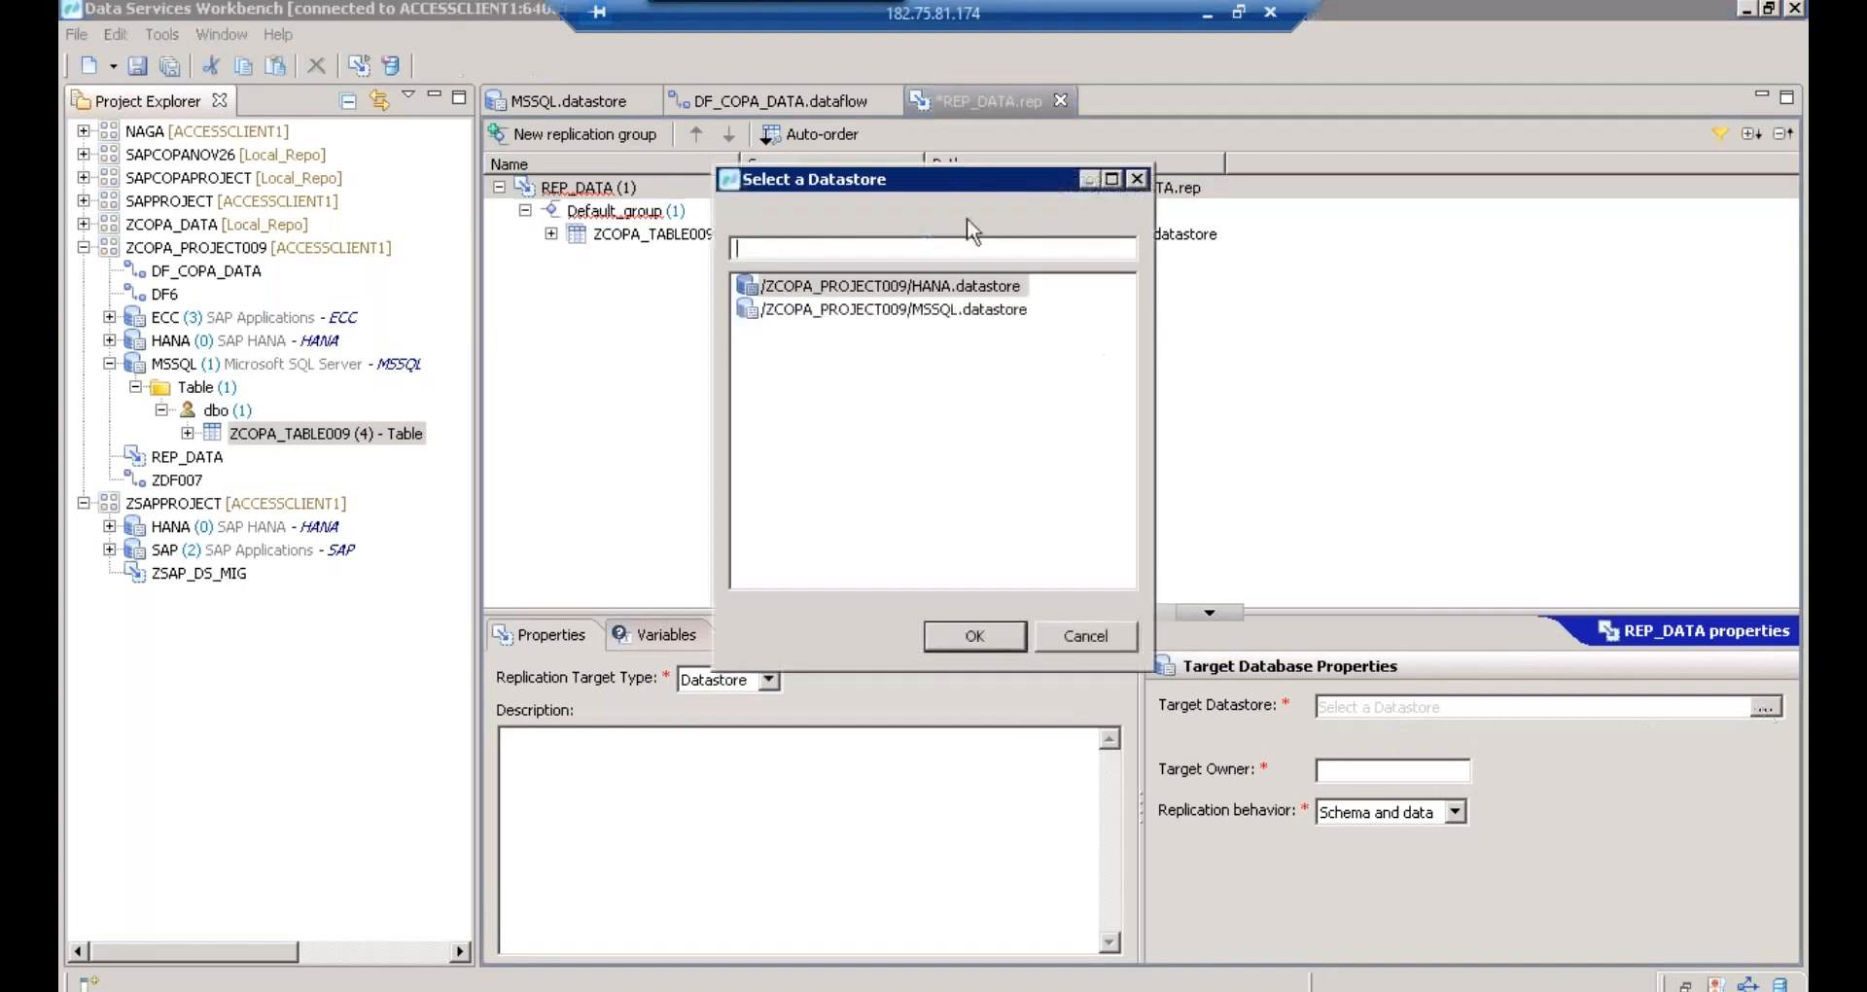
pyautogui.moveTo(966, 175); pyautogui.dragTo(1348, 161)
pyautogui.click(1243, 278)
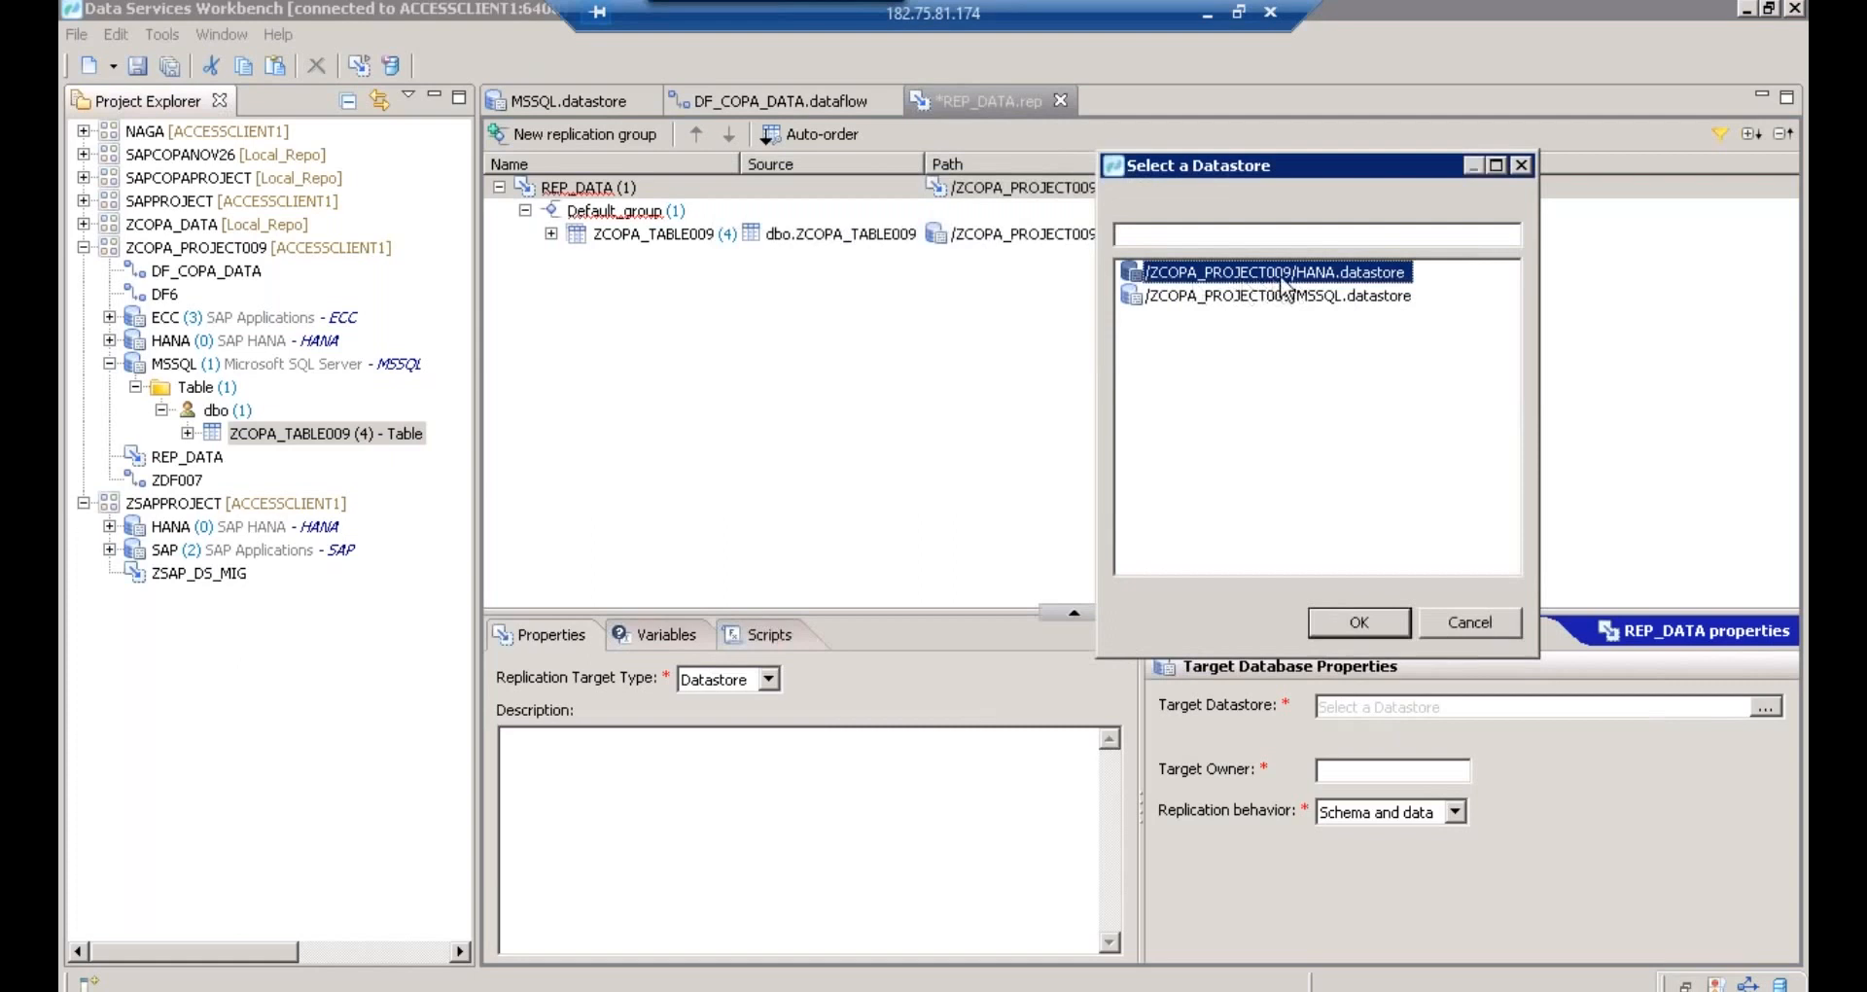
pyautogui.click(1360, 623)
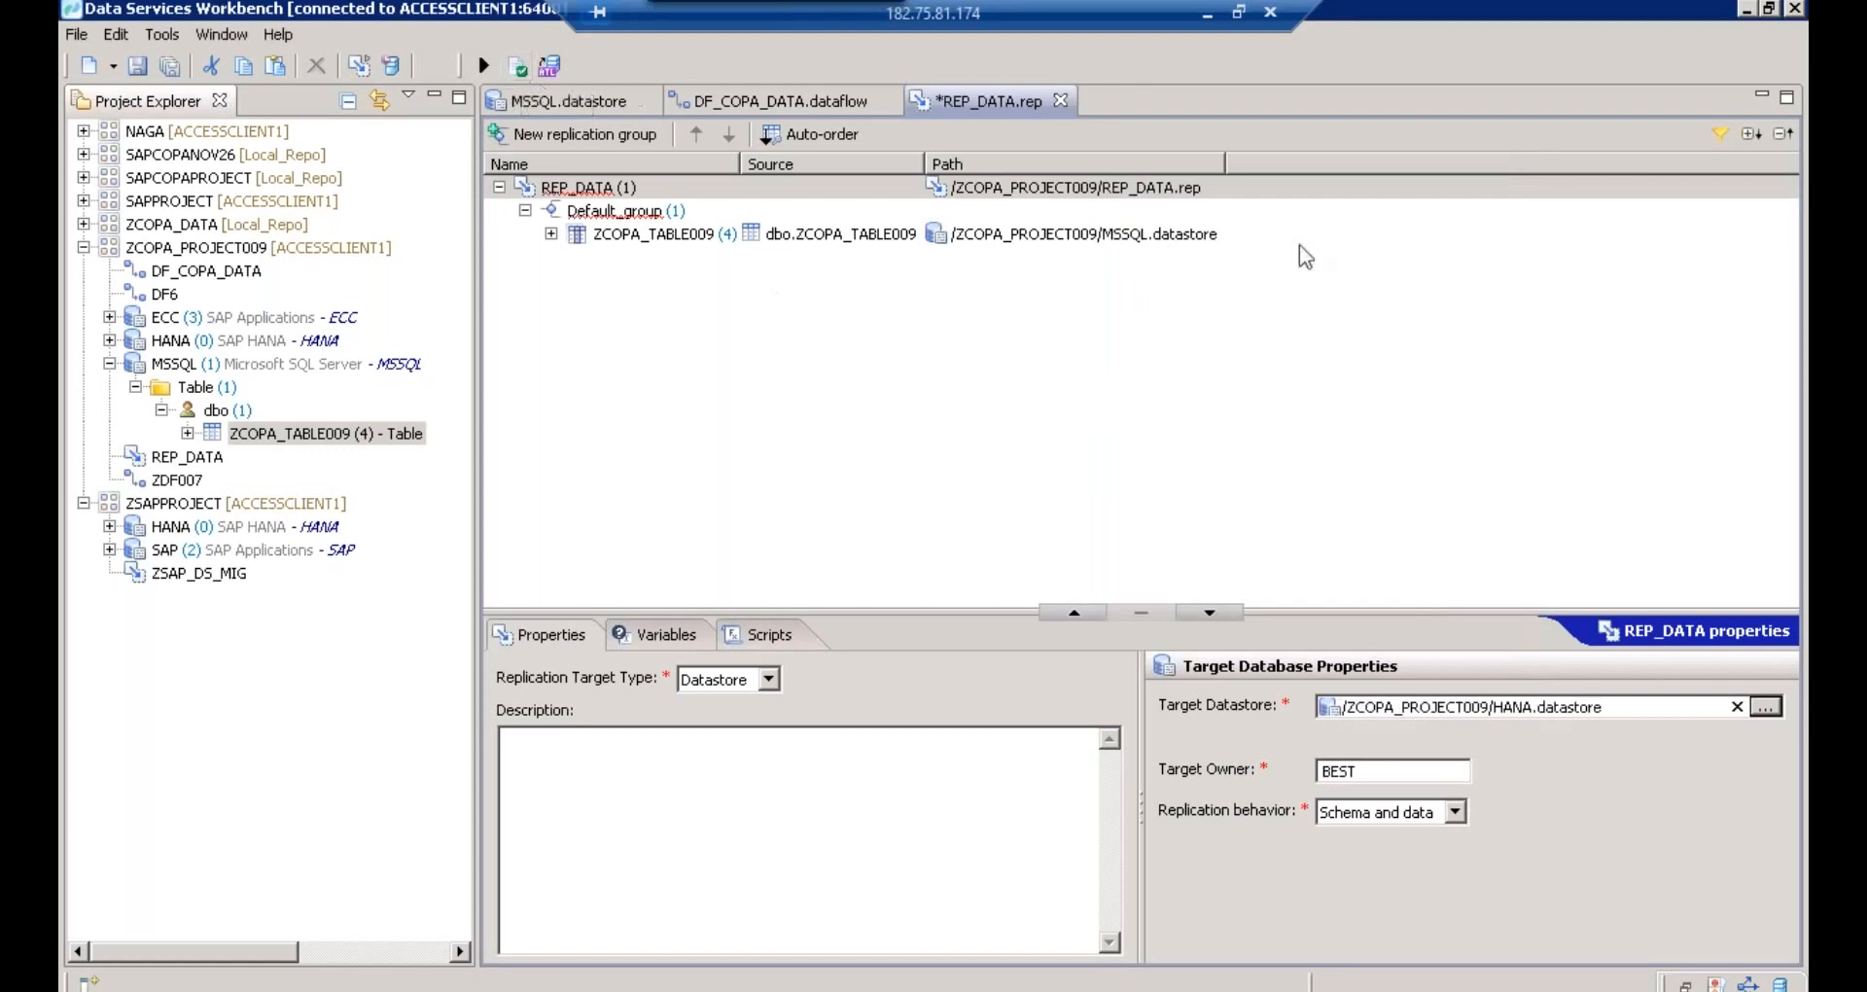
# - Validate REP_DATA, then save and execute it as an initial load and select ZCOPA_TABLE009 in the job monitor
pyautogui.click(523, 74)
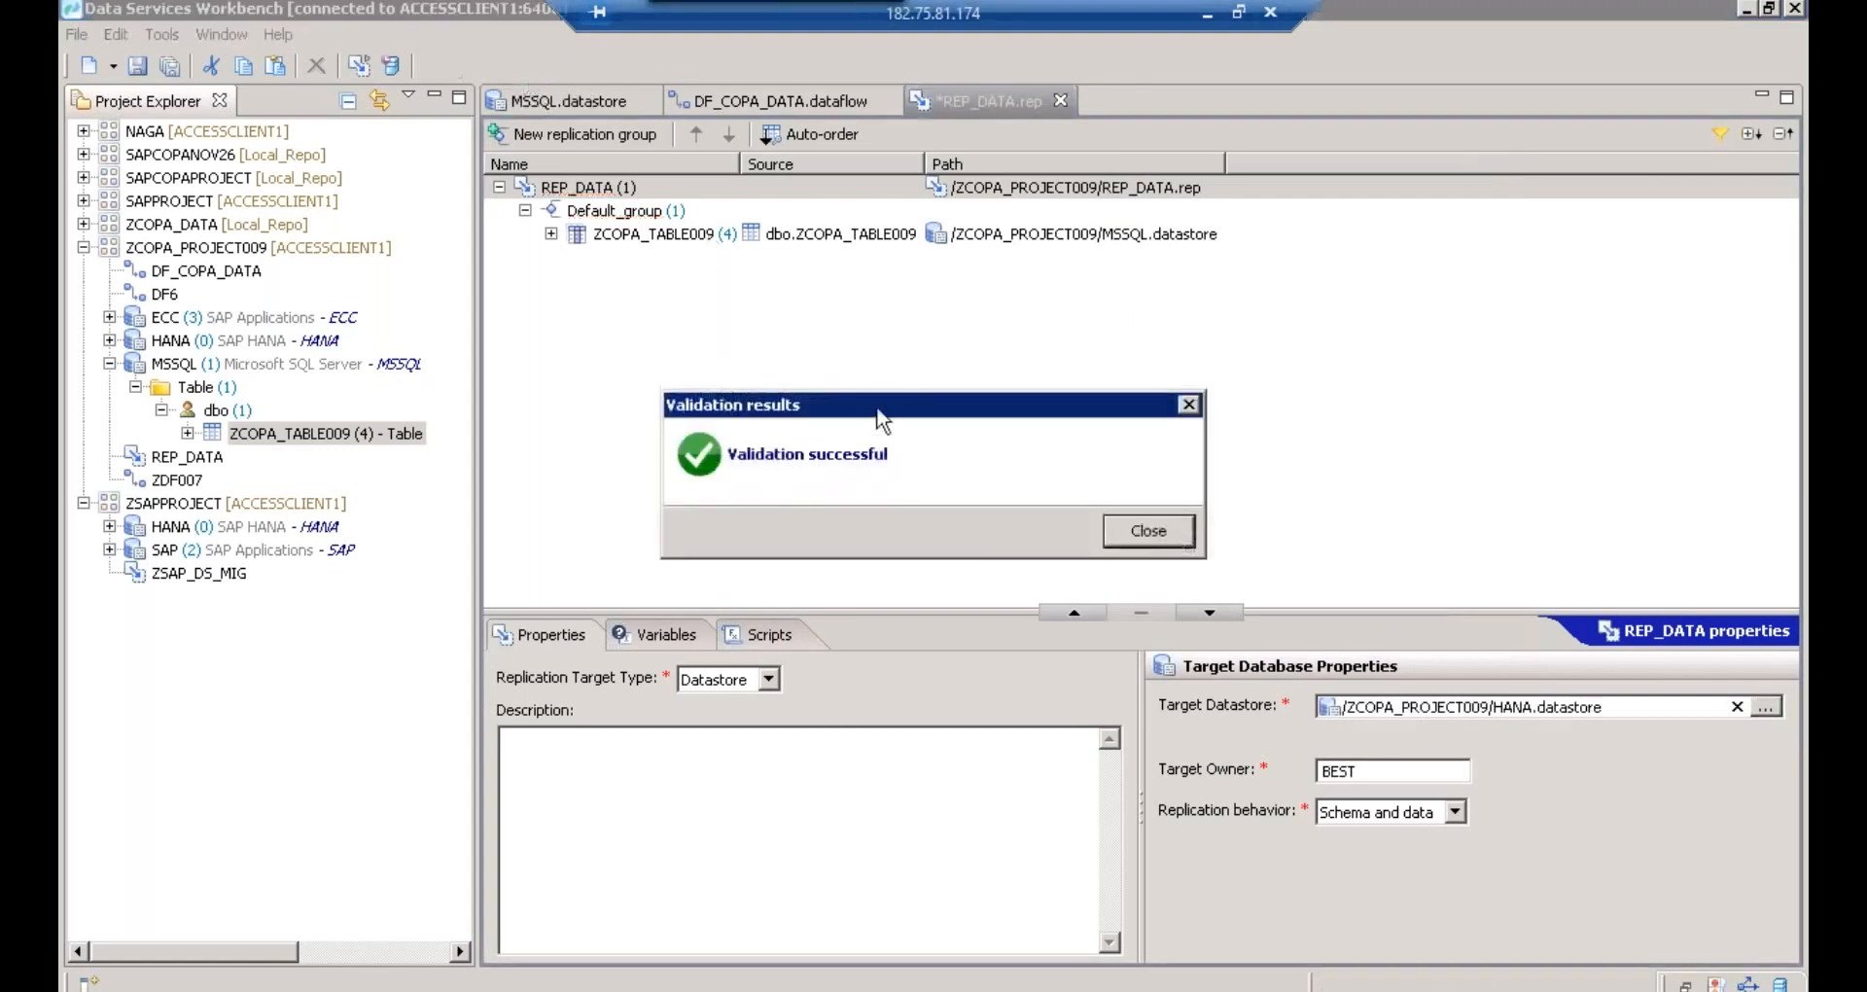
pyautogui.click(1147, 531)
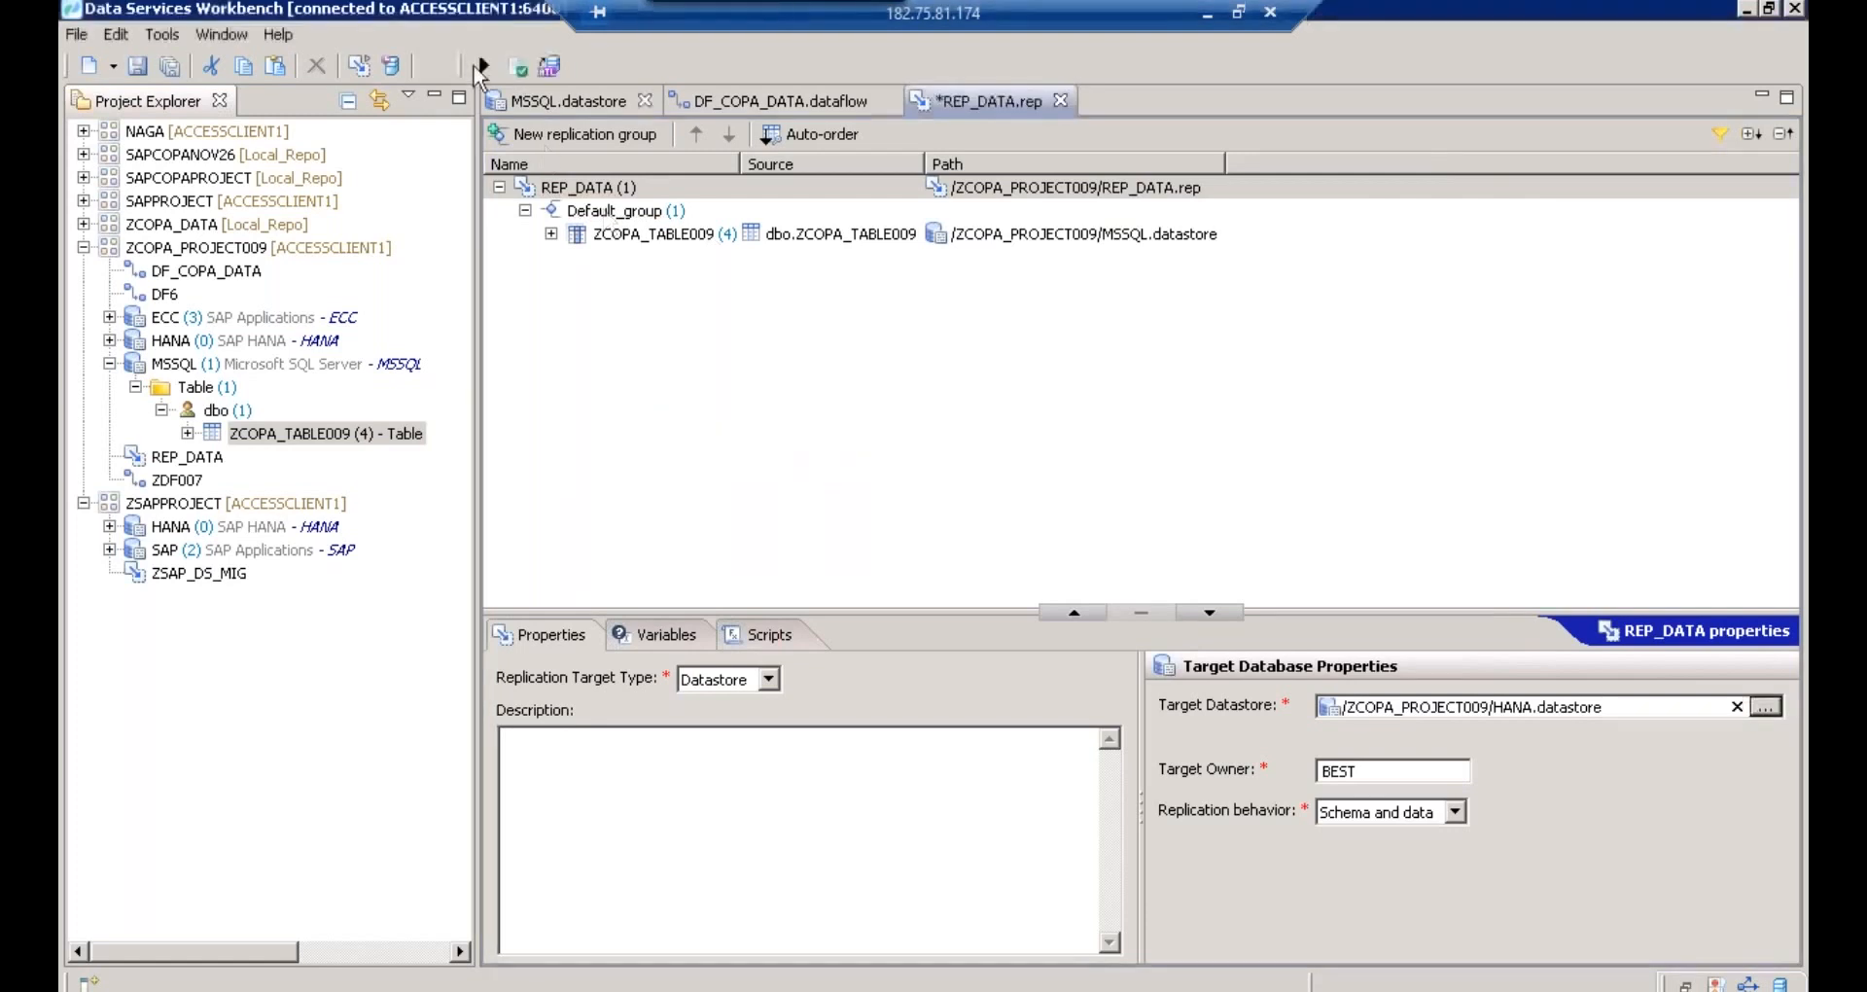
pyautogui.click(481, 67)
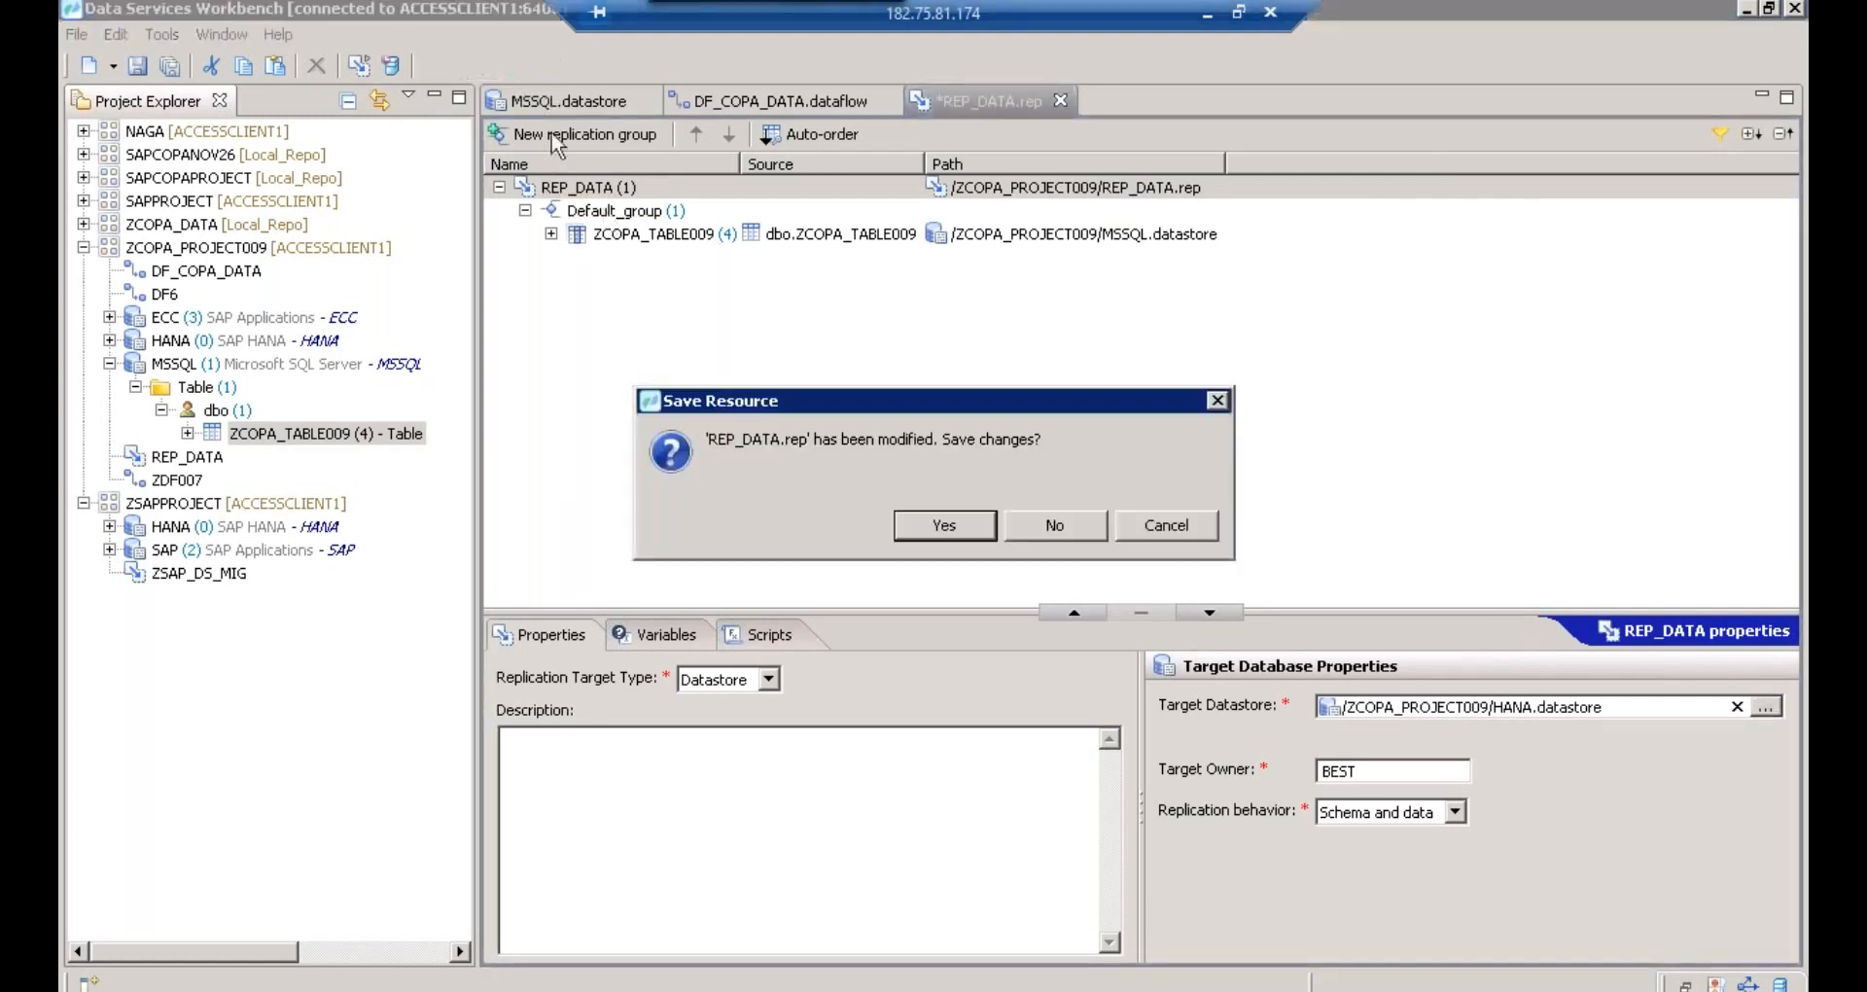
pyautogui.click(945, 526)
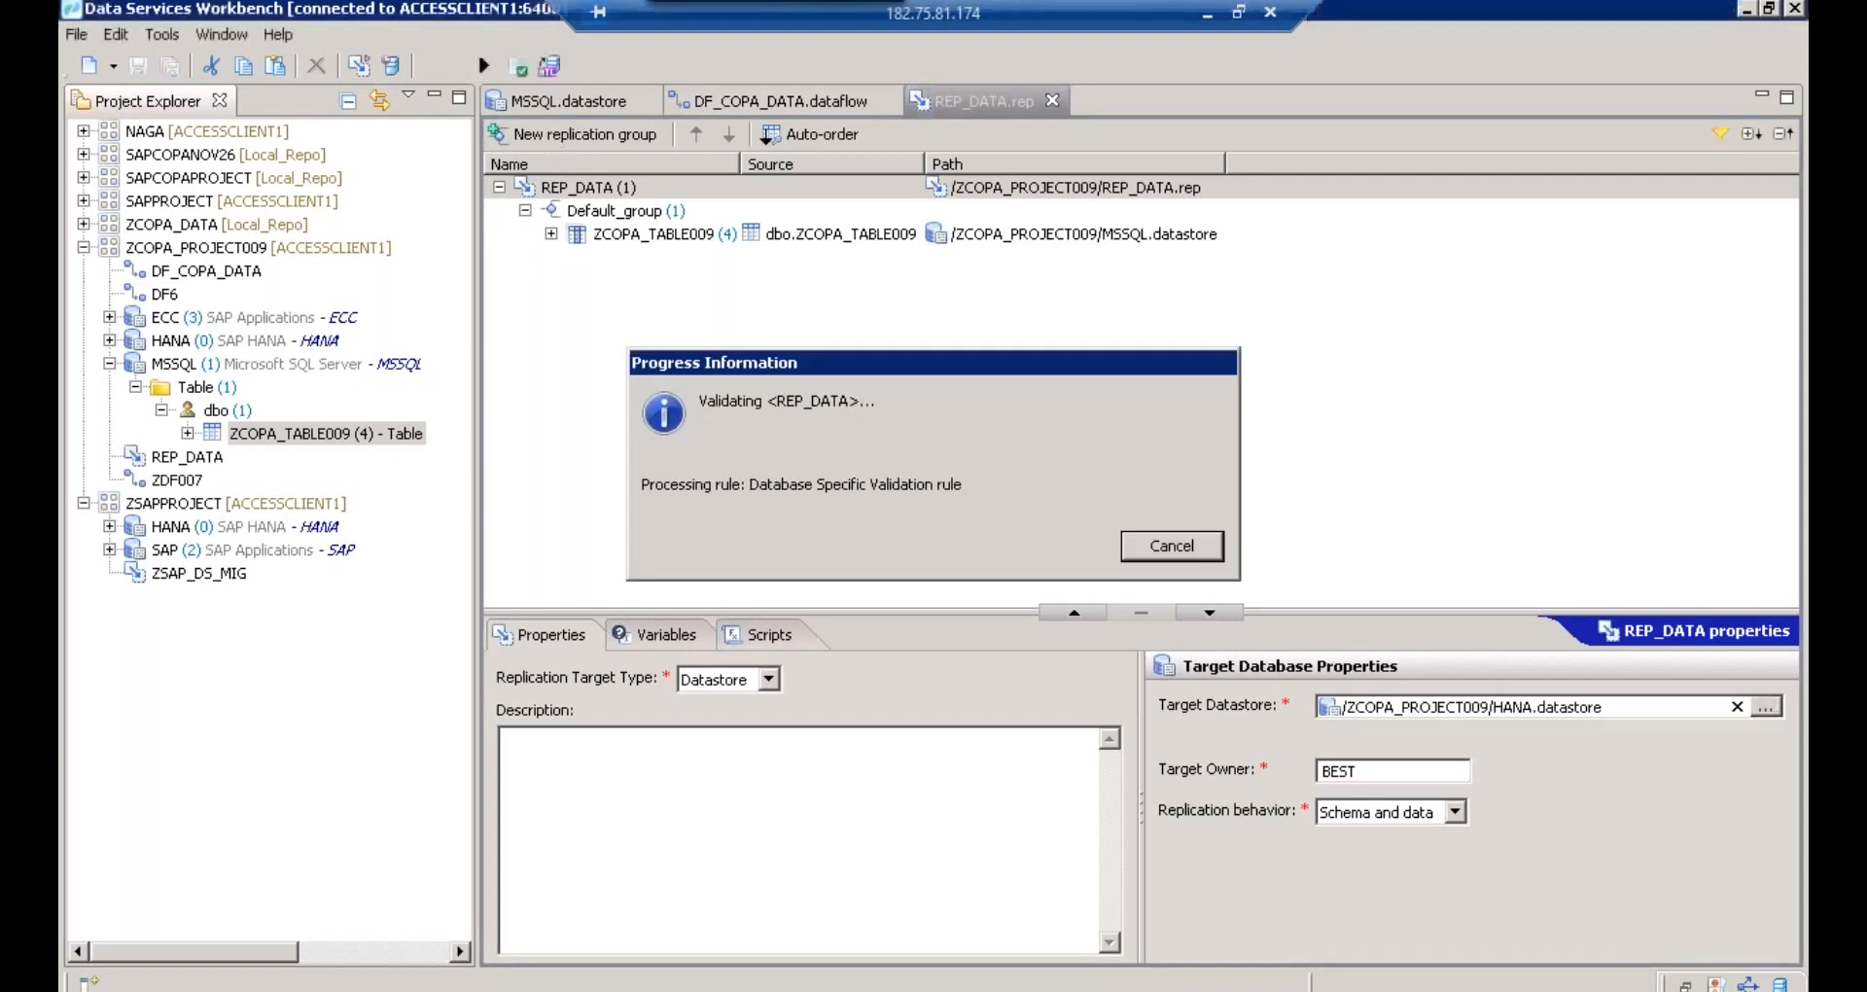
pyautogui.click(986, 679)
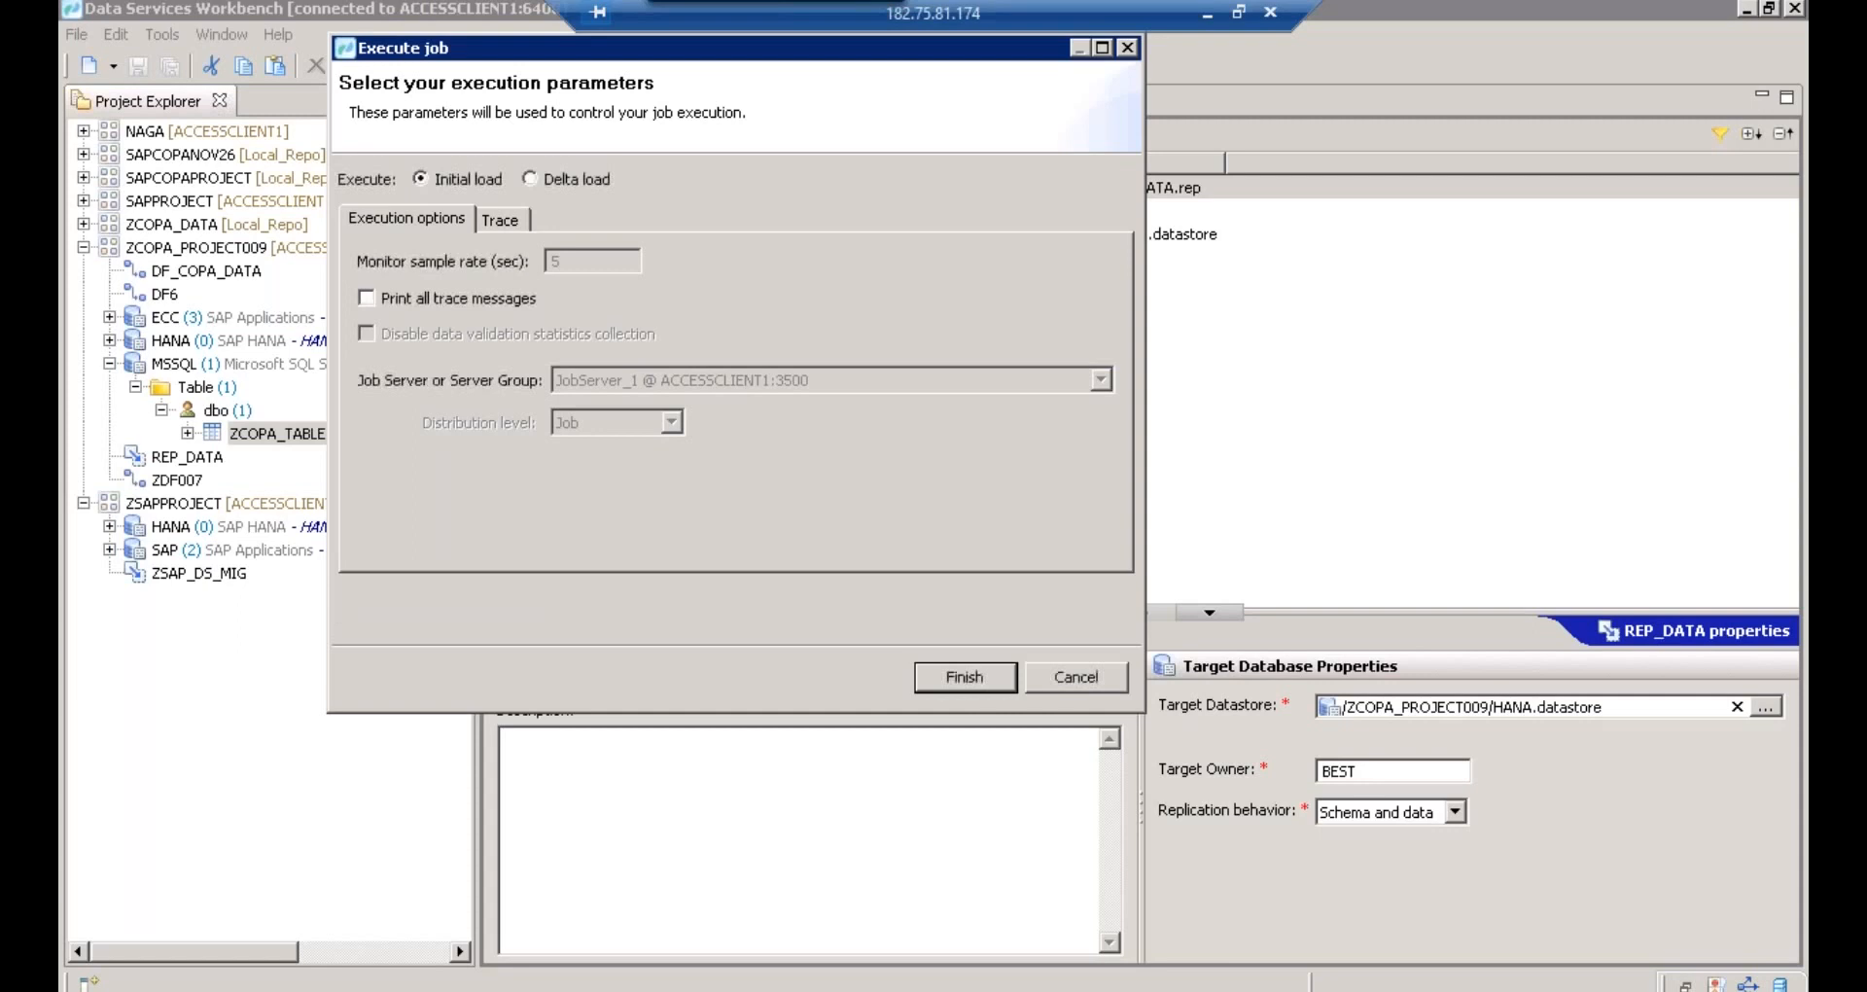
pyautogui.press('Return')
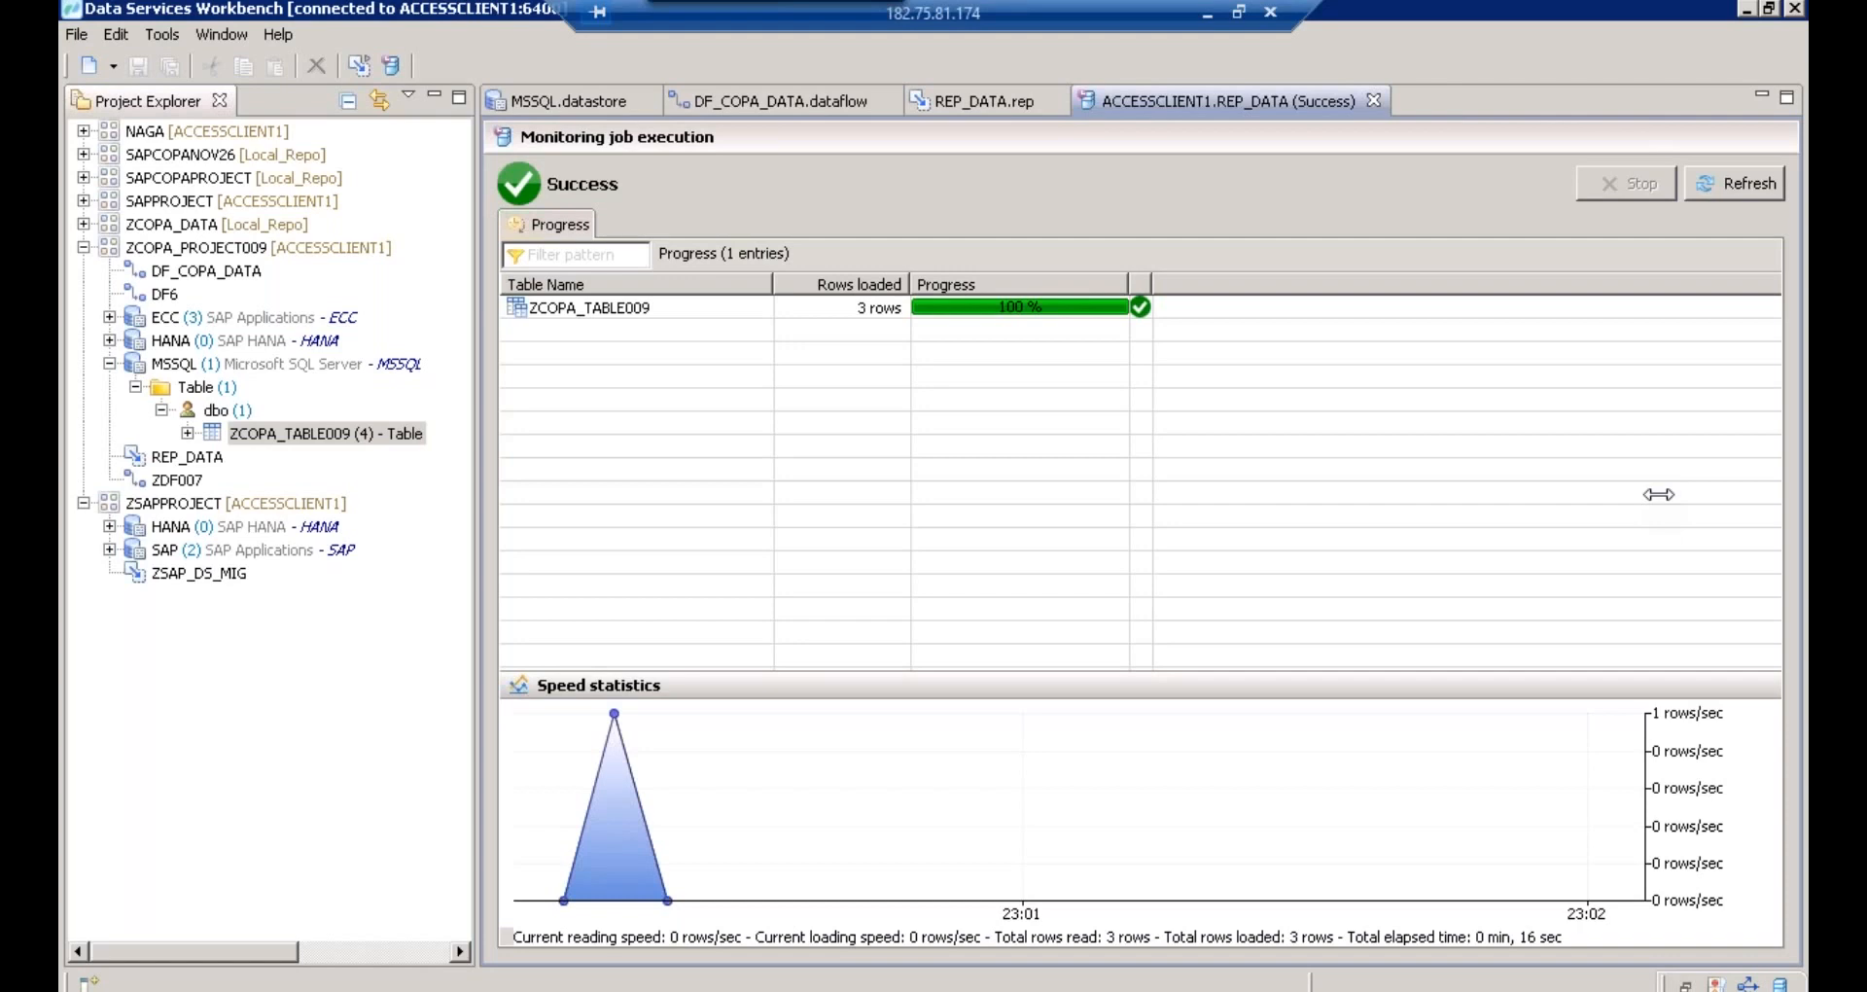
pyautogui.click(625, 313)
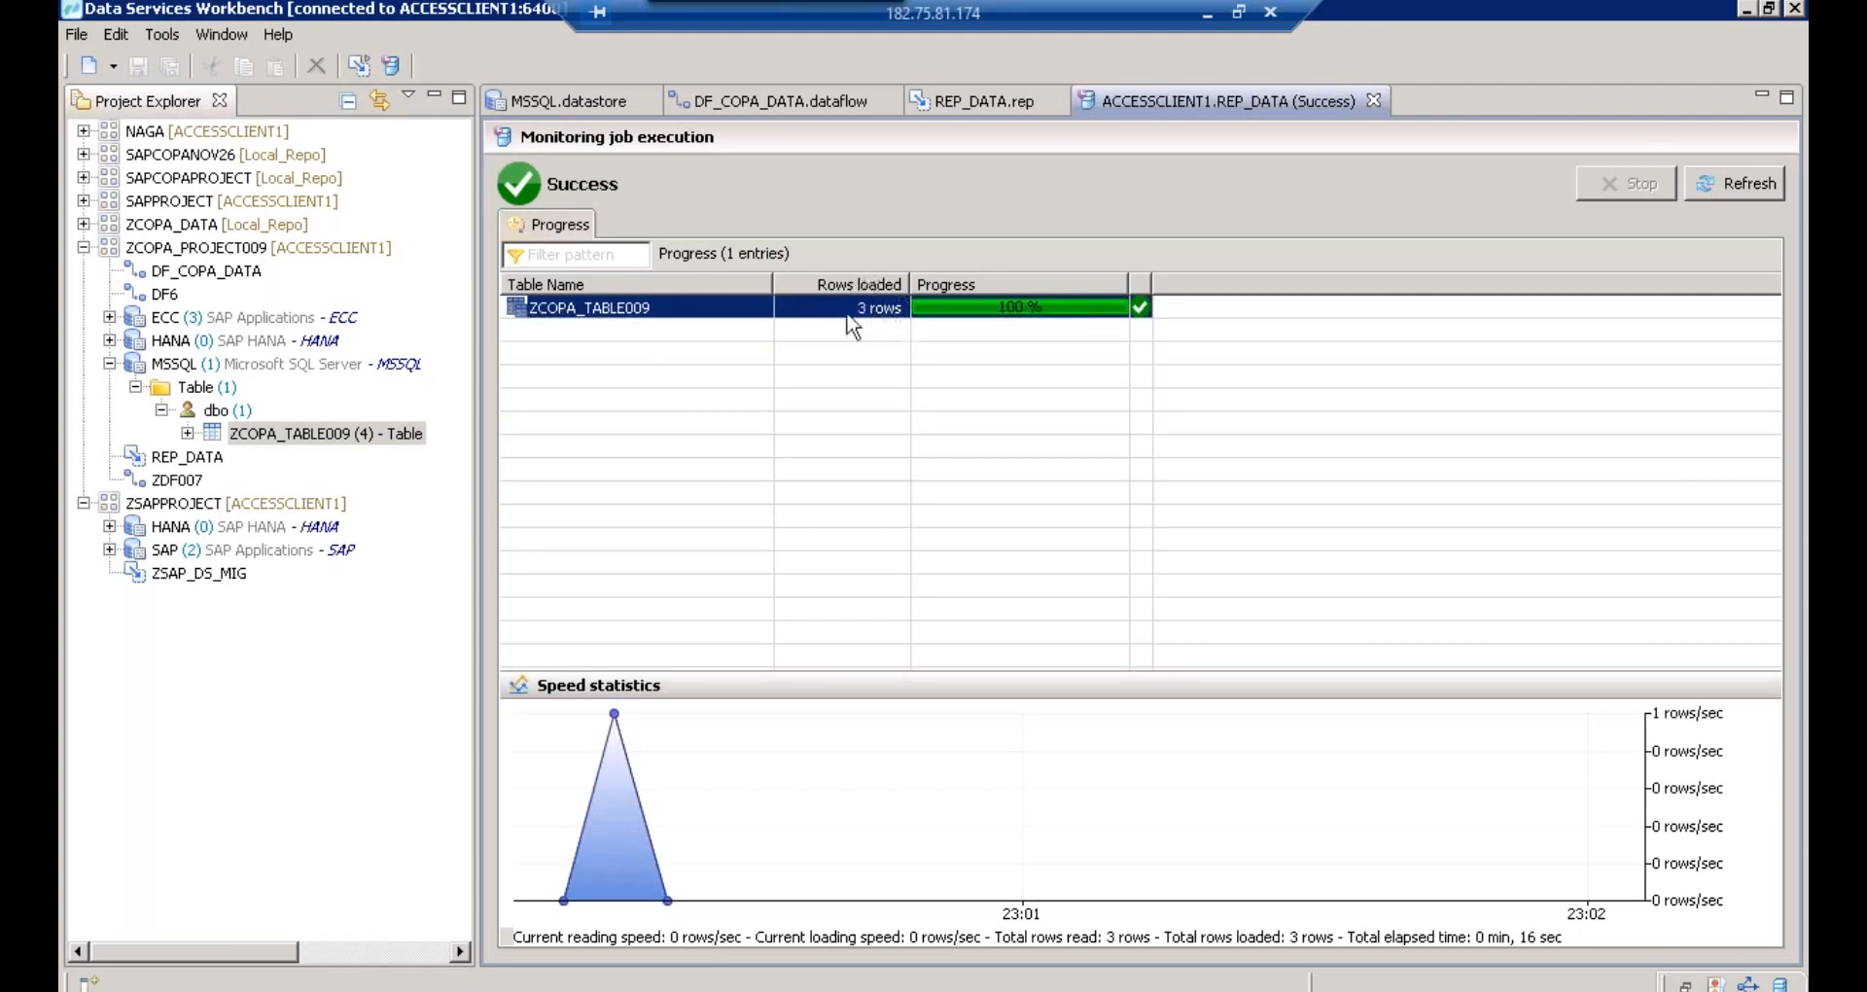
# - Switch to SAP HANA Studio and expand the BEST schema in the catalog of EDB (BEST)
pyautogui.moveTo(855, 325)
pyautogui.hotkey('alt', 'Tab')
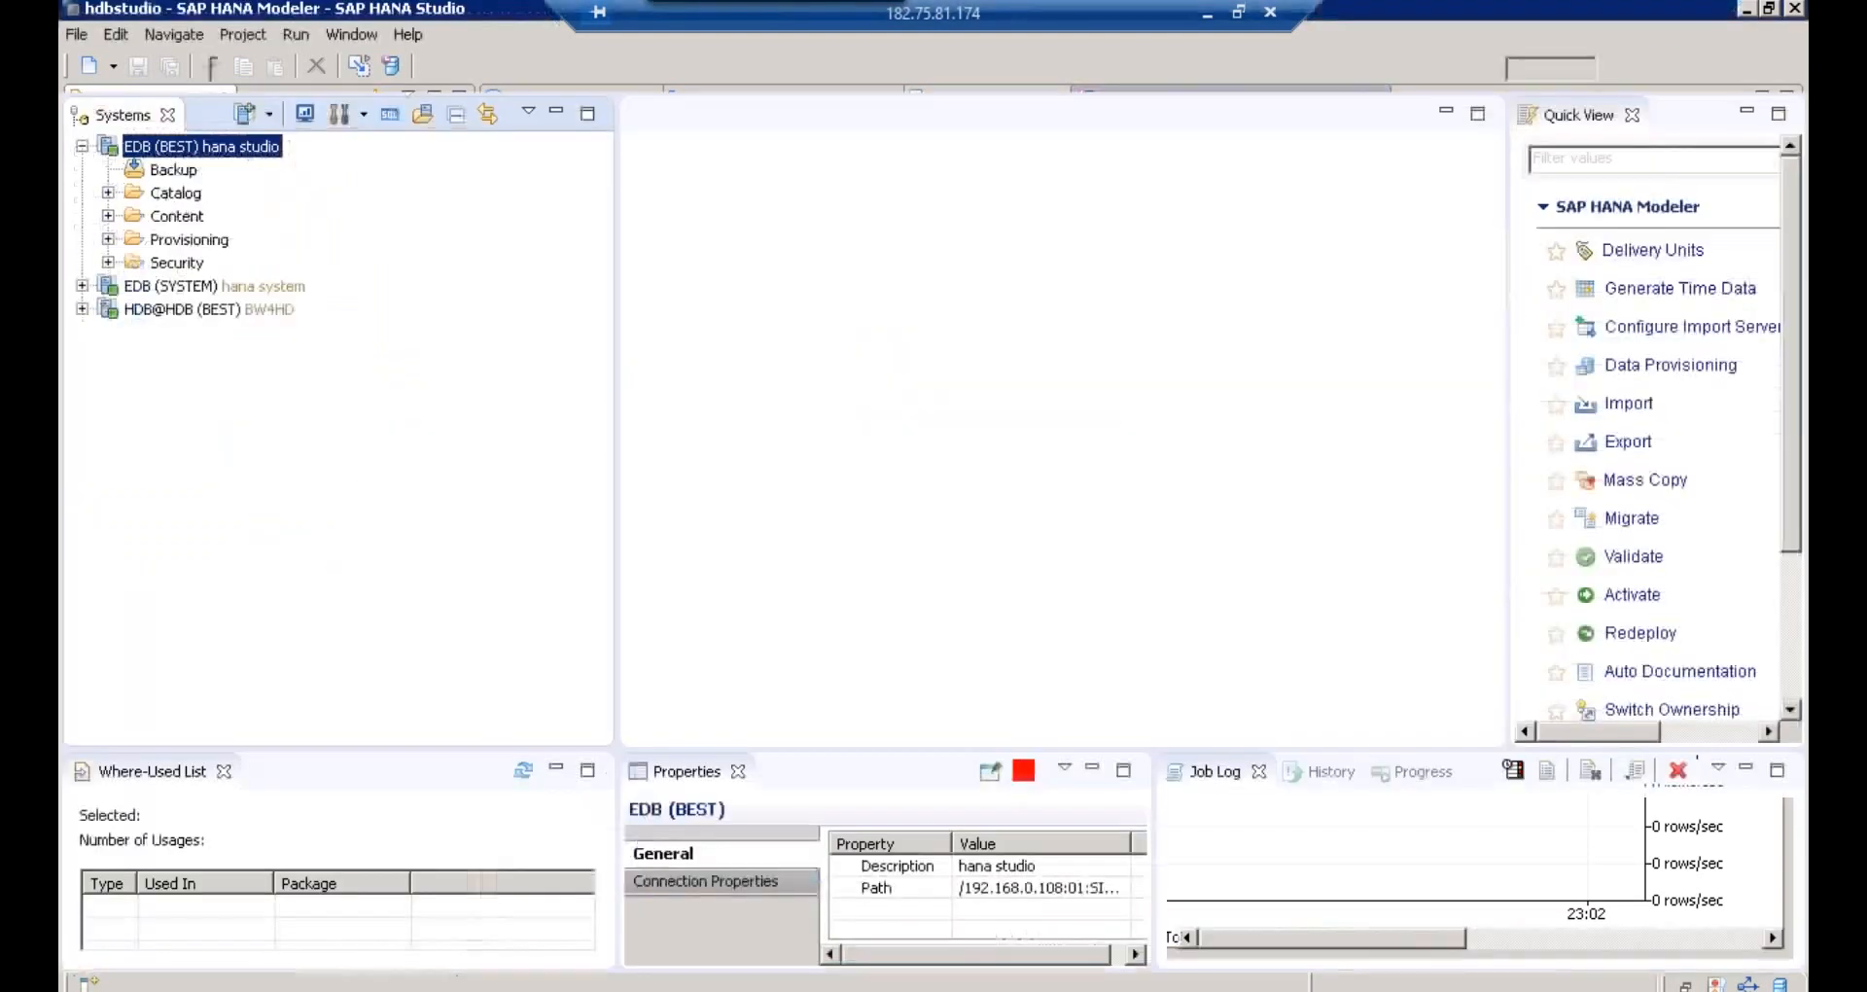
pyautogui.click(109, 193)
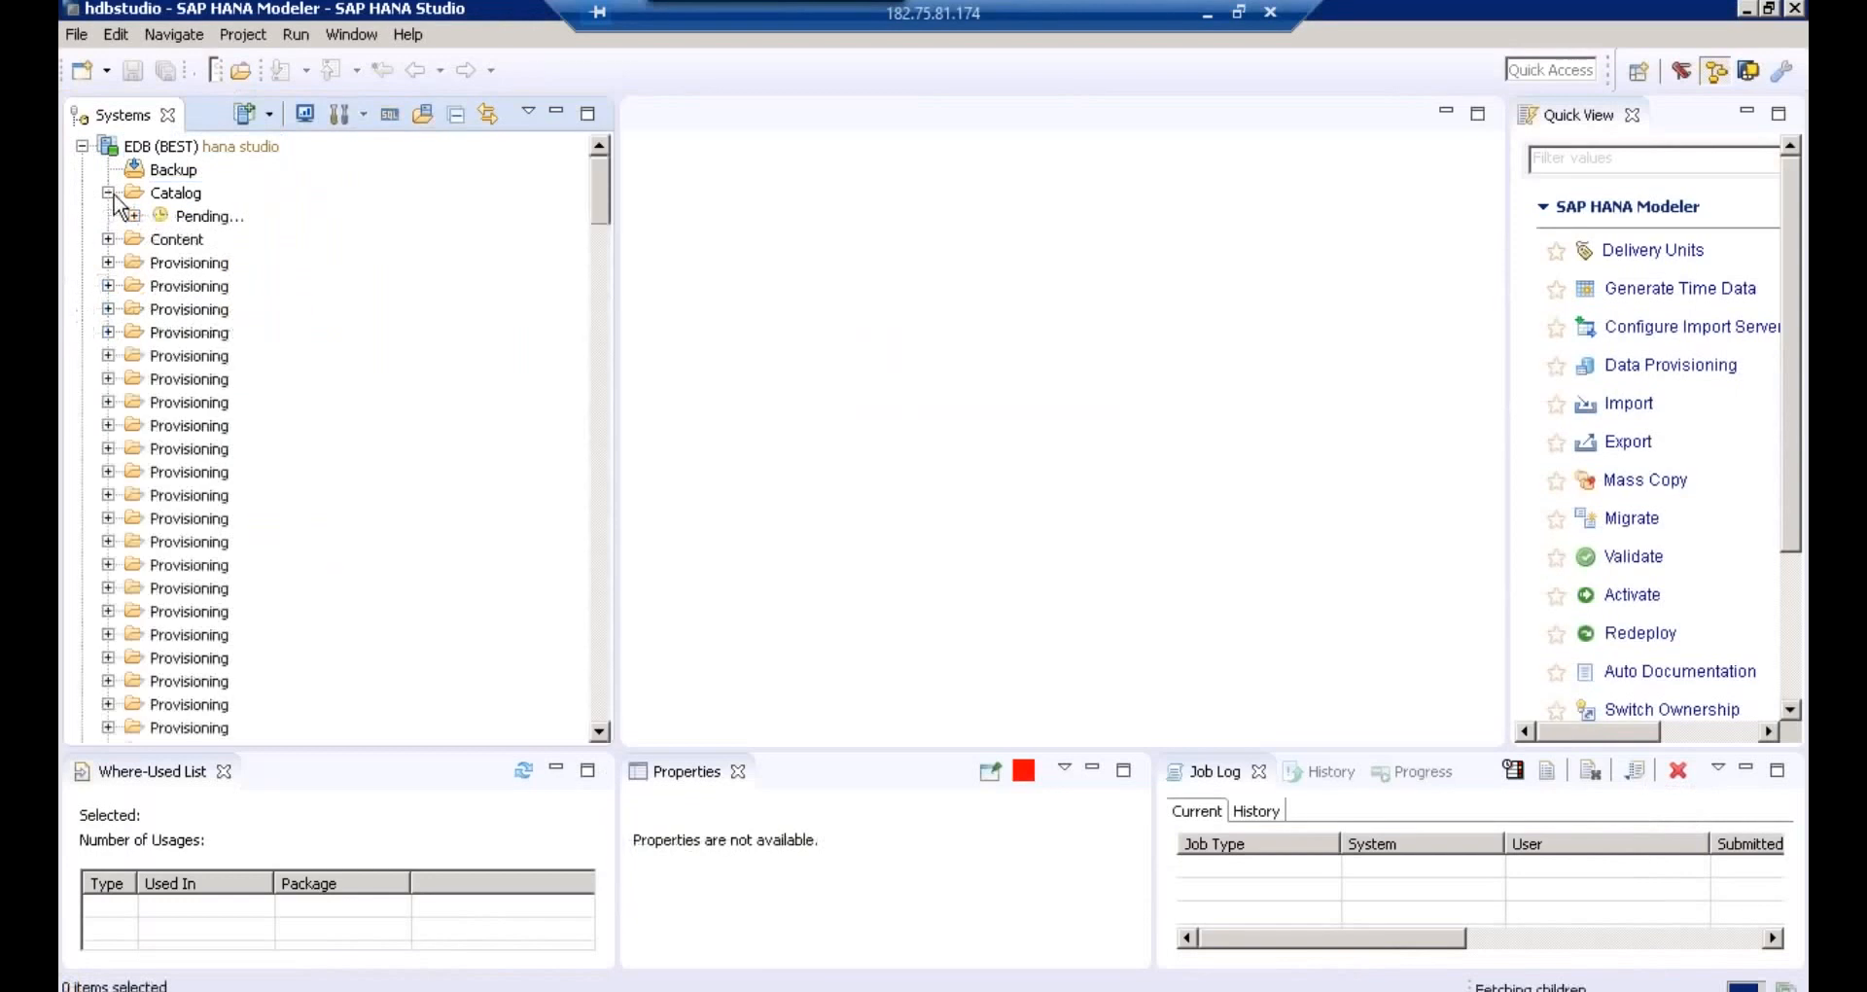
pyautogui.click(211, 243)
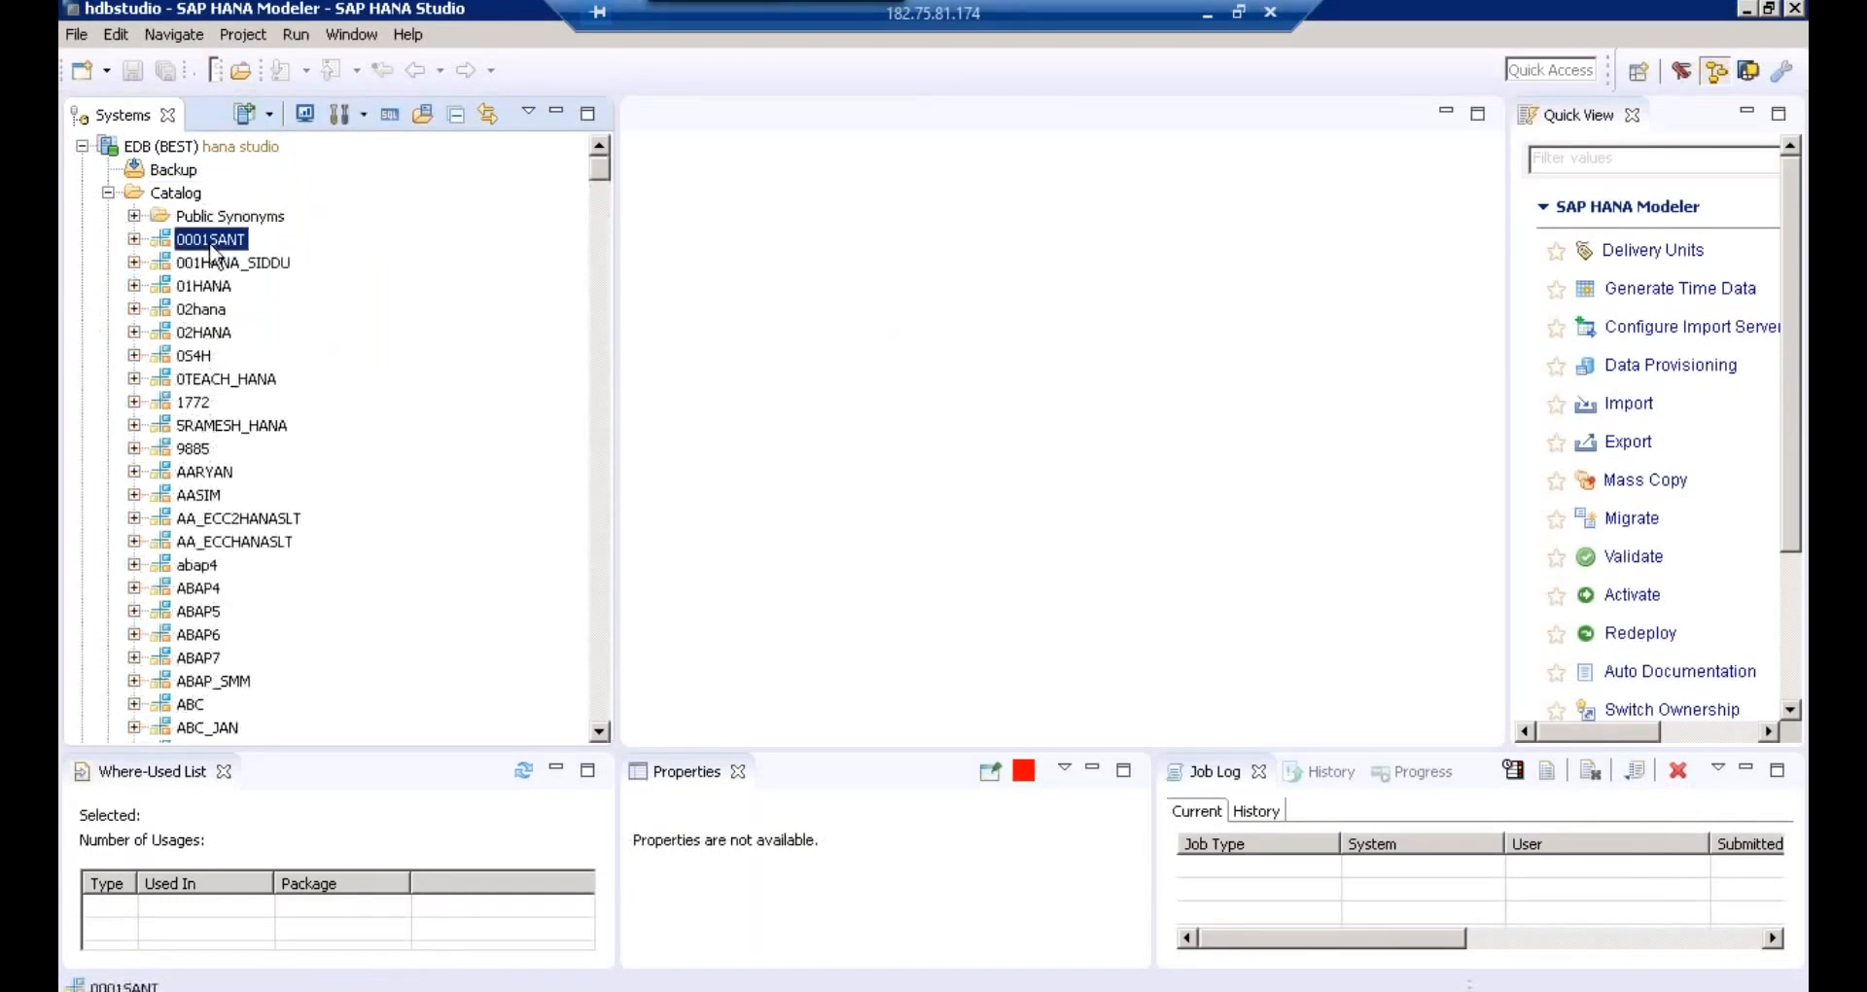
pyautogui.write('BEST')
pyautogui.scroll(-5, 594, 733)
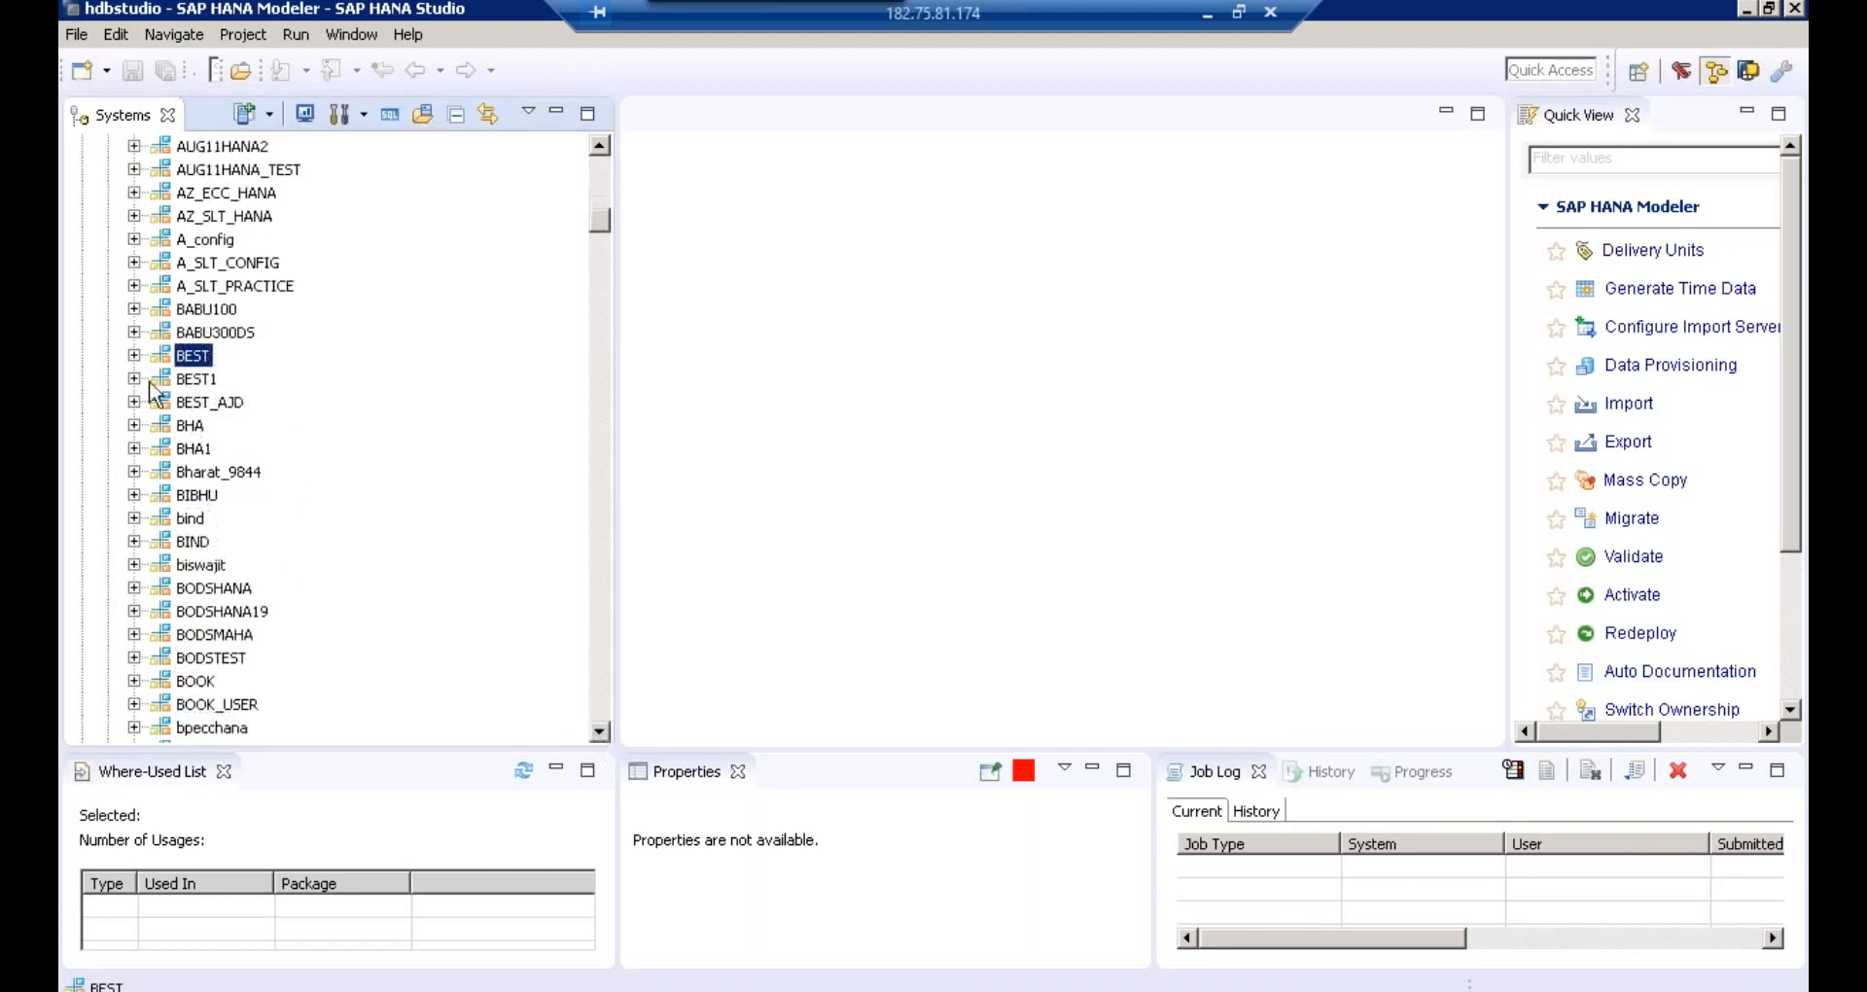
pyautogui.click(134, 355)
# - Filter the tables of the BEST schema by the whole word ZCOPA_TABLE009
pyautogui.click(222, 568)
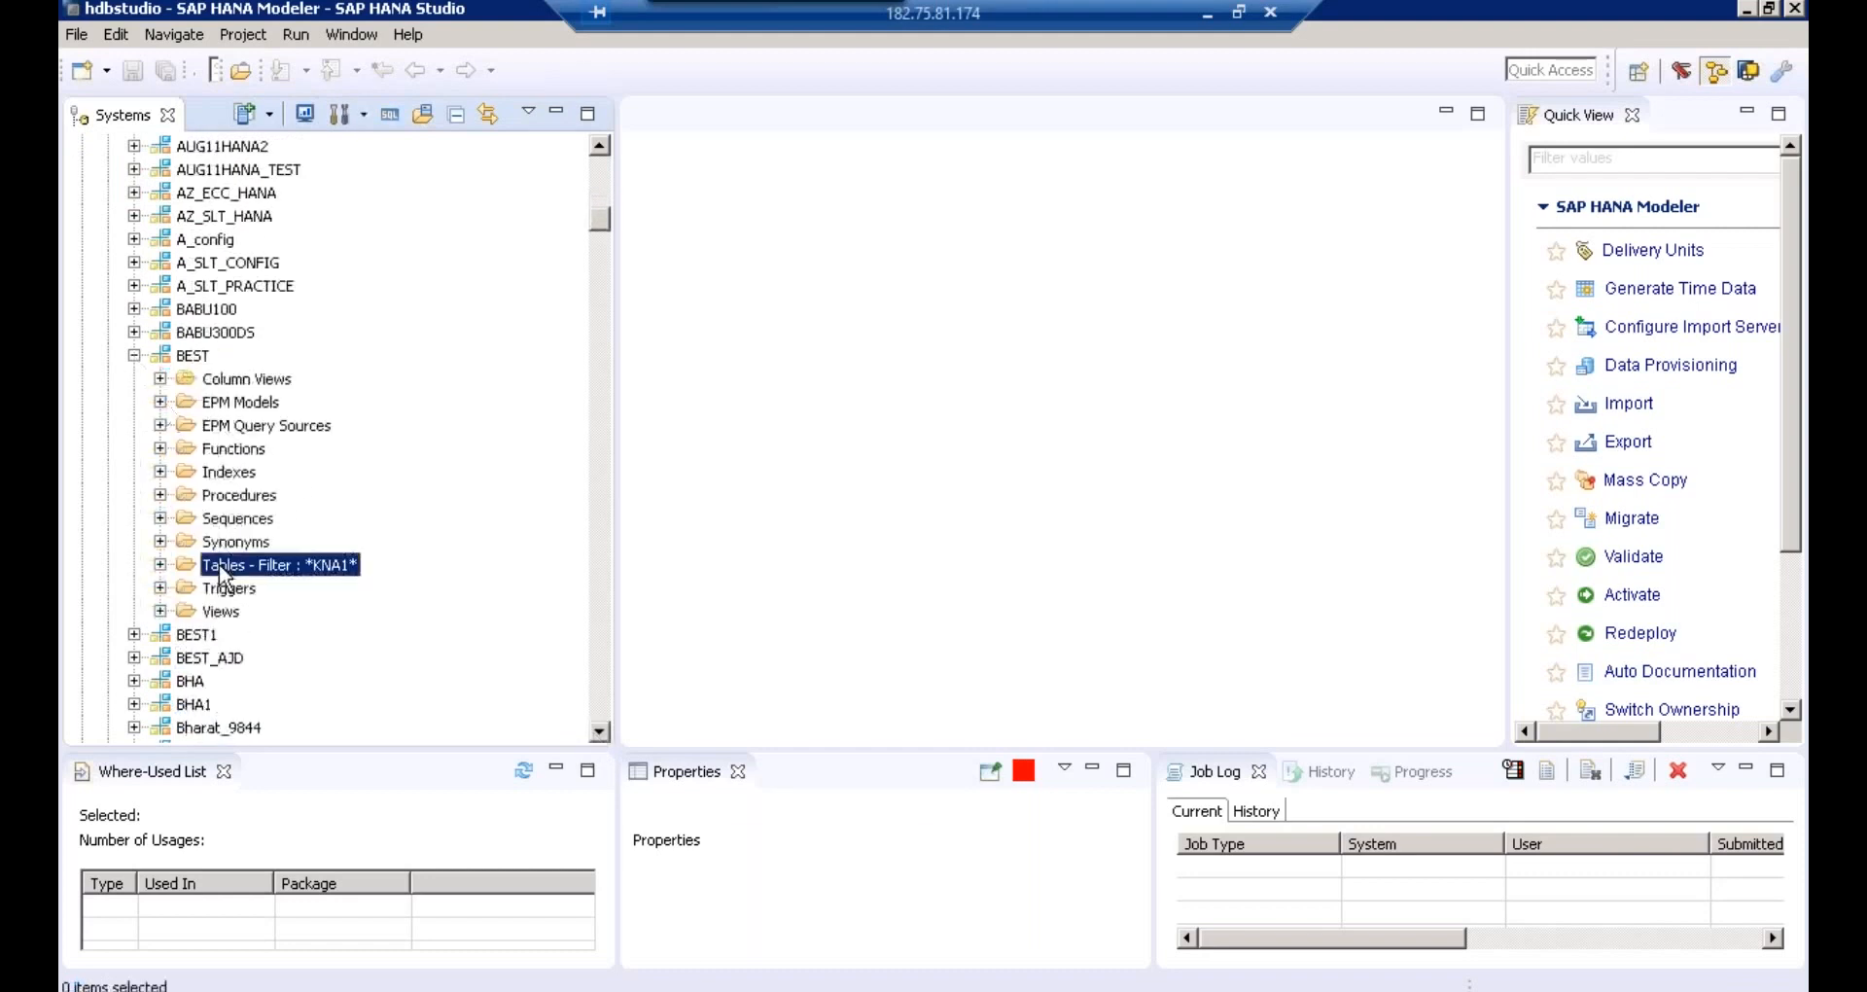
pyautogui.rightClick(219, 563)
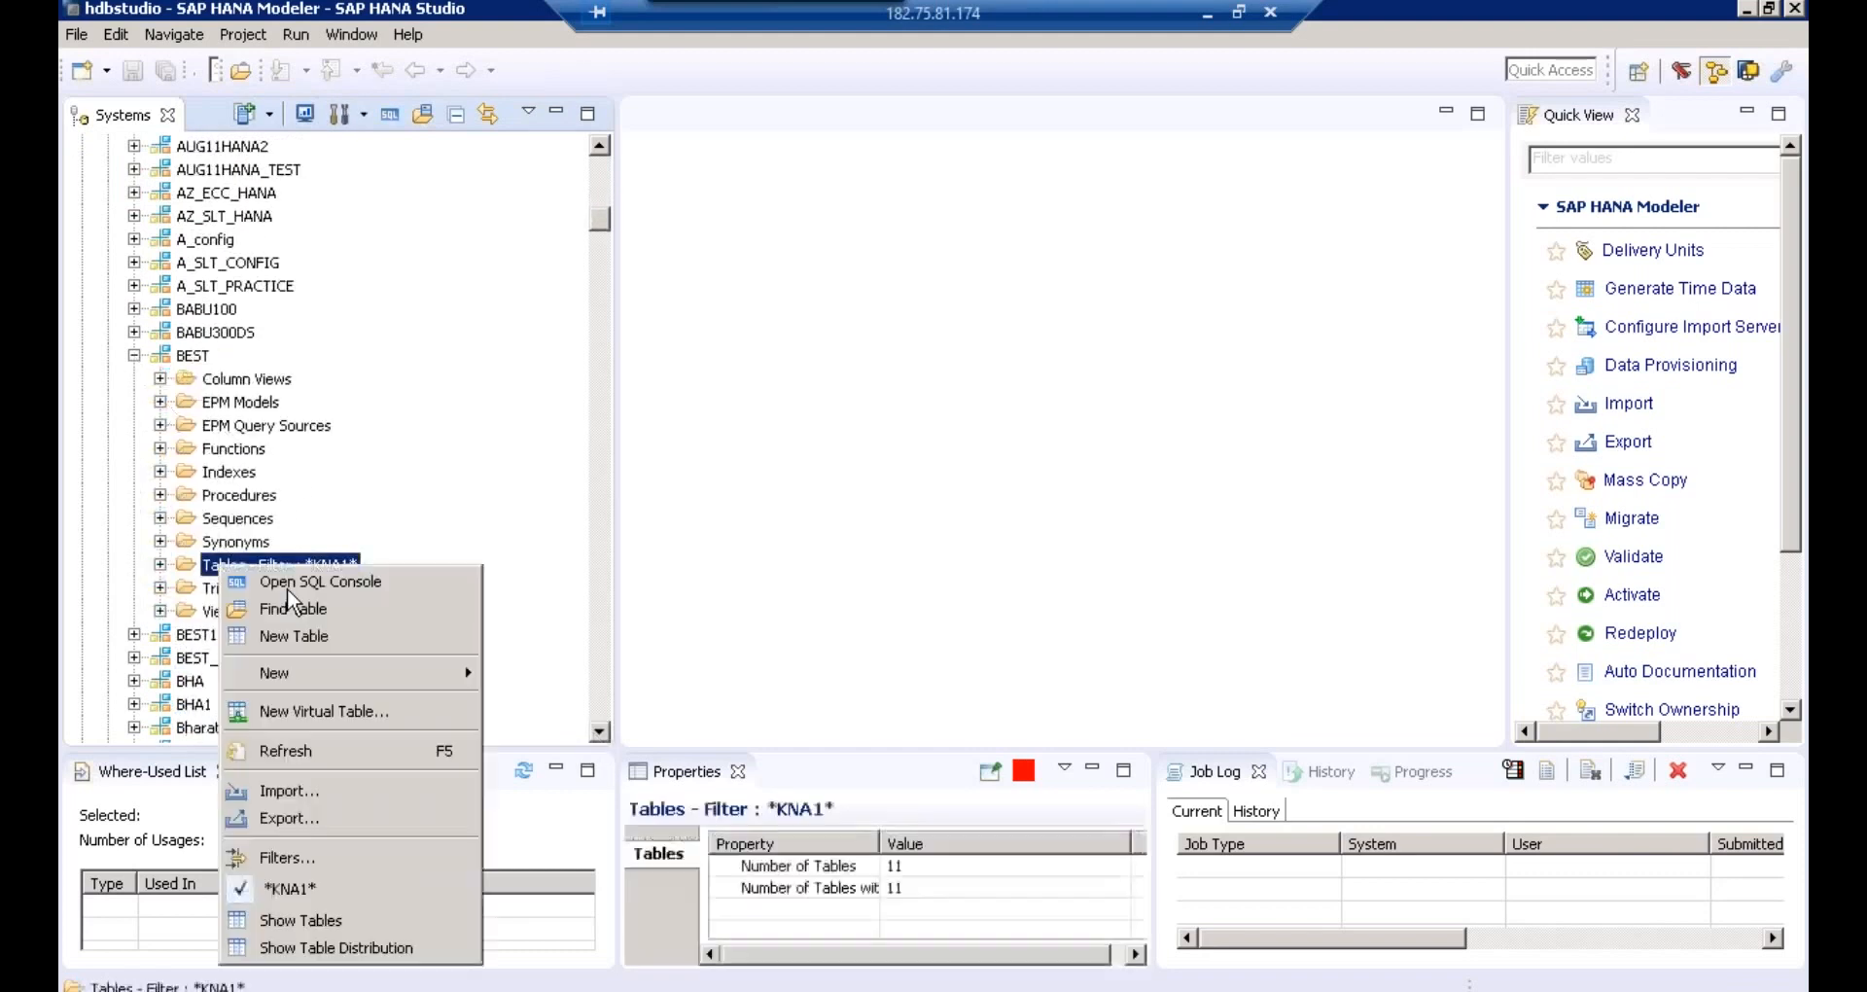
pyautogui.click(326, 864)
pyautogui.write('ZCOPA')
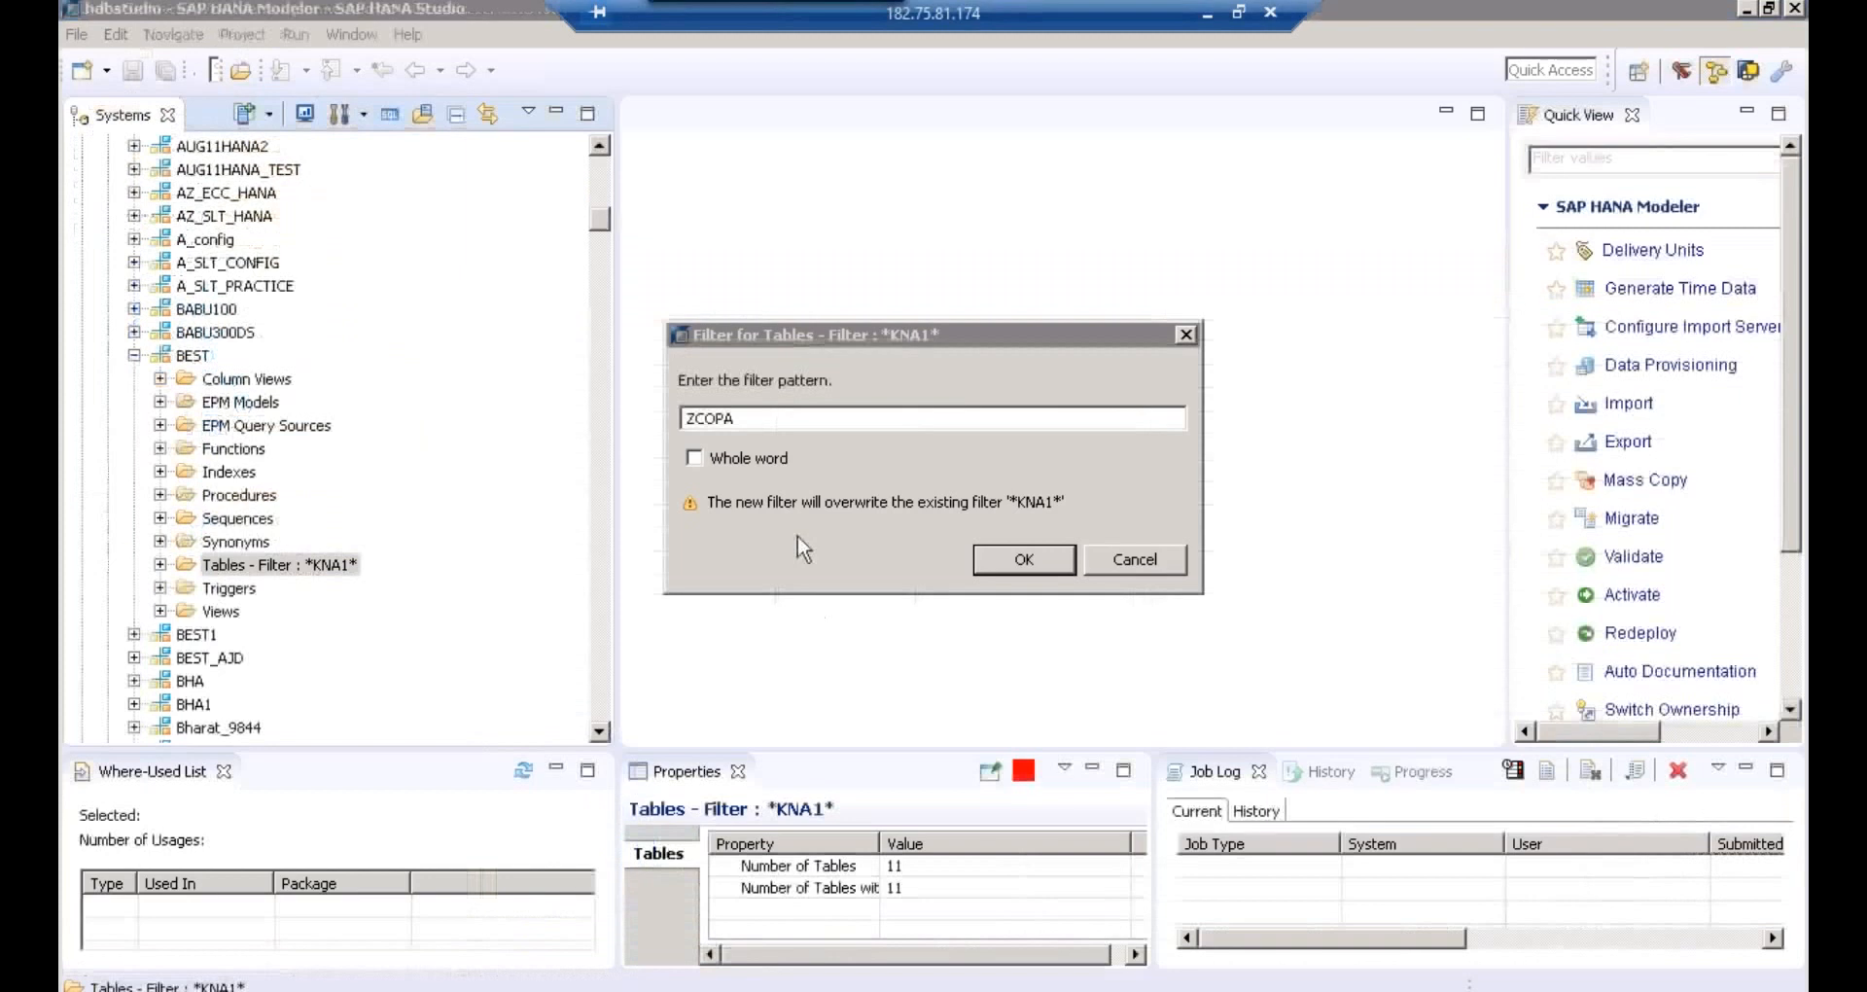
pyautogui.click(807, 420)
pyautogui.write('_TABLE')
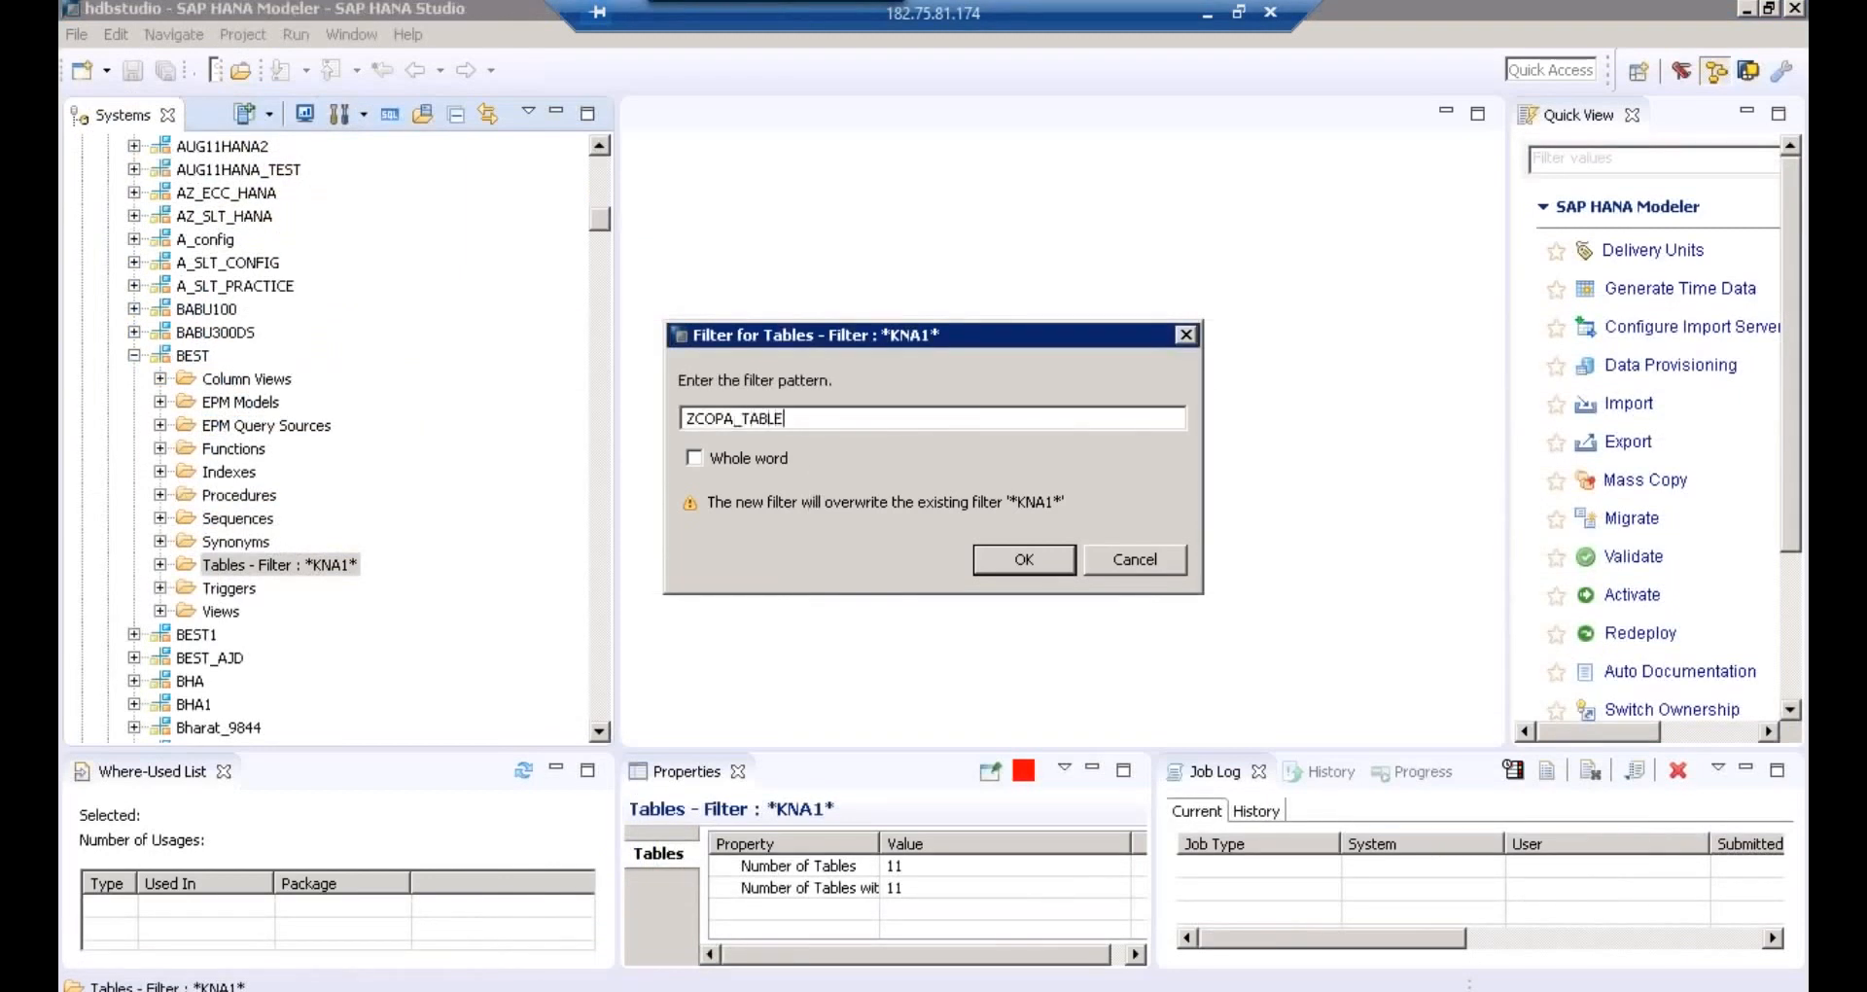
pyautogui.write('009')
pyautogui.click(727, 459)
pyautogui.click(1025, 559)
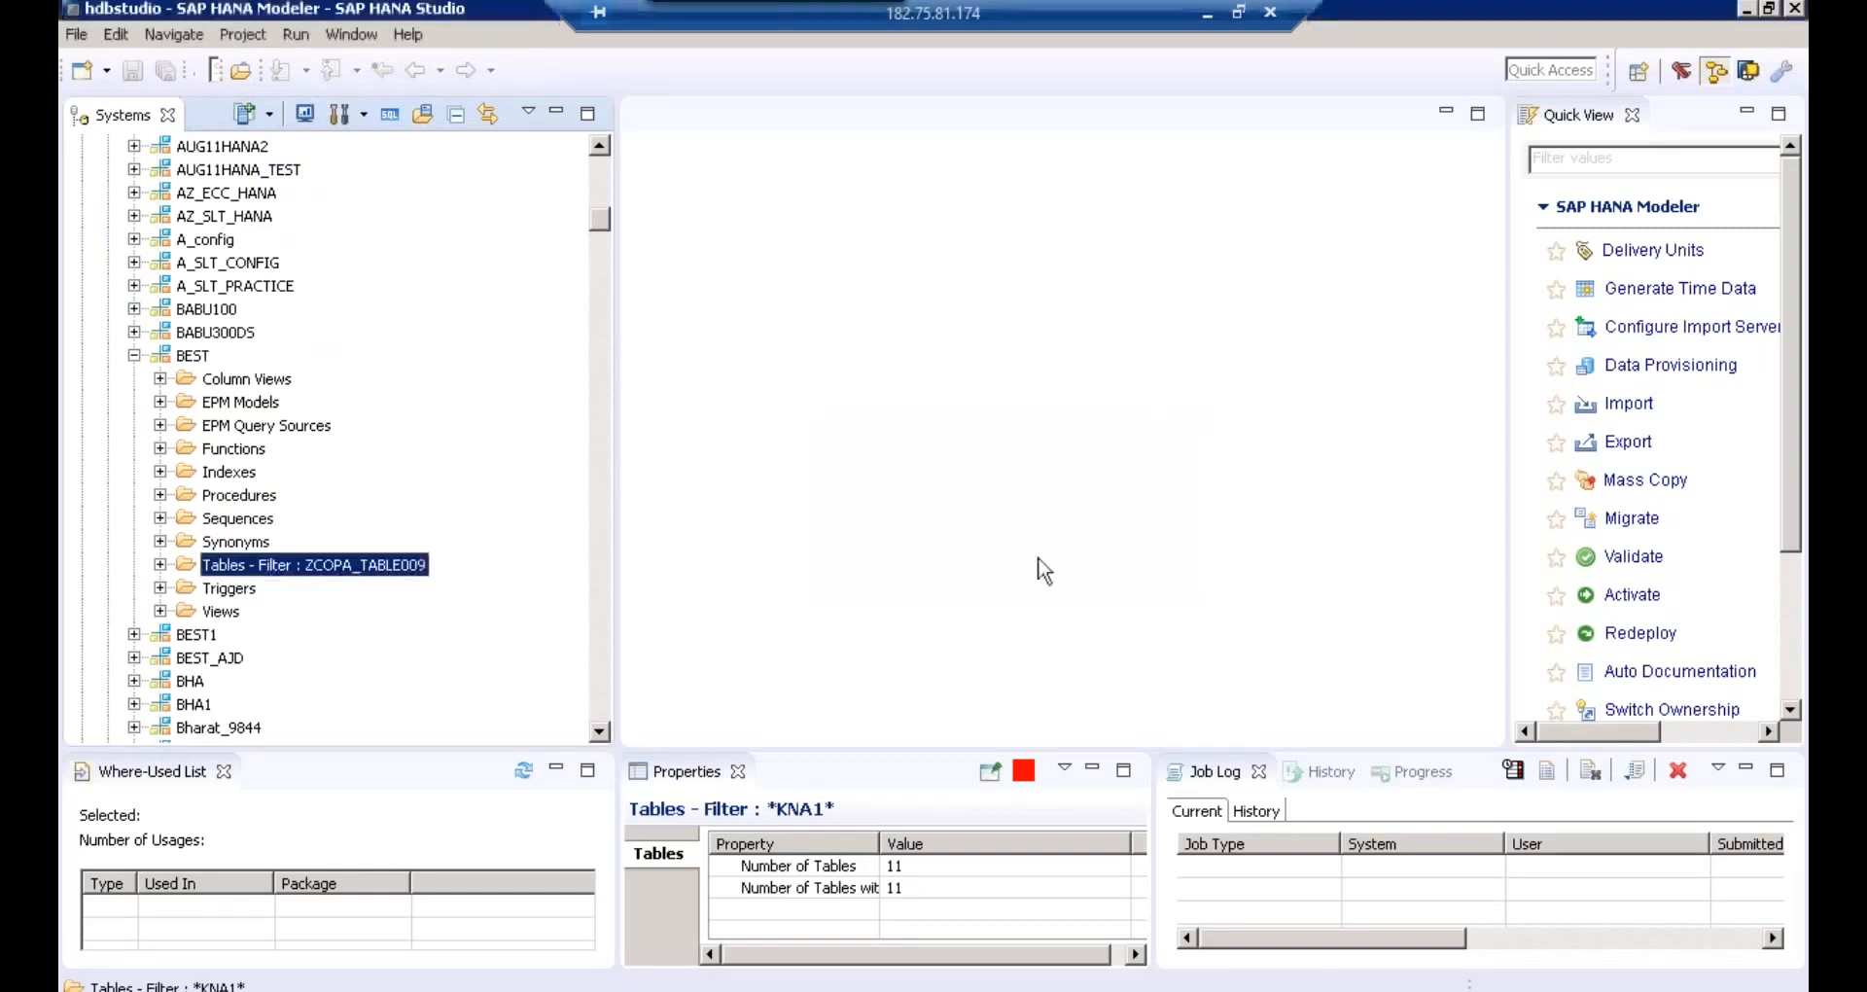
# - Open the data preview of ZCOPA_TABLE009 from the filtered tables of the BEST schema
pyautogui.click(160, 565)
pyautogui.click(292, 591)
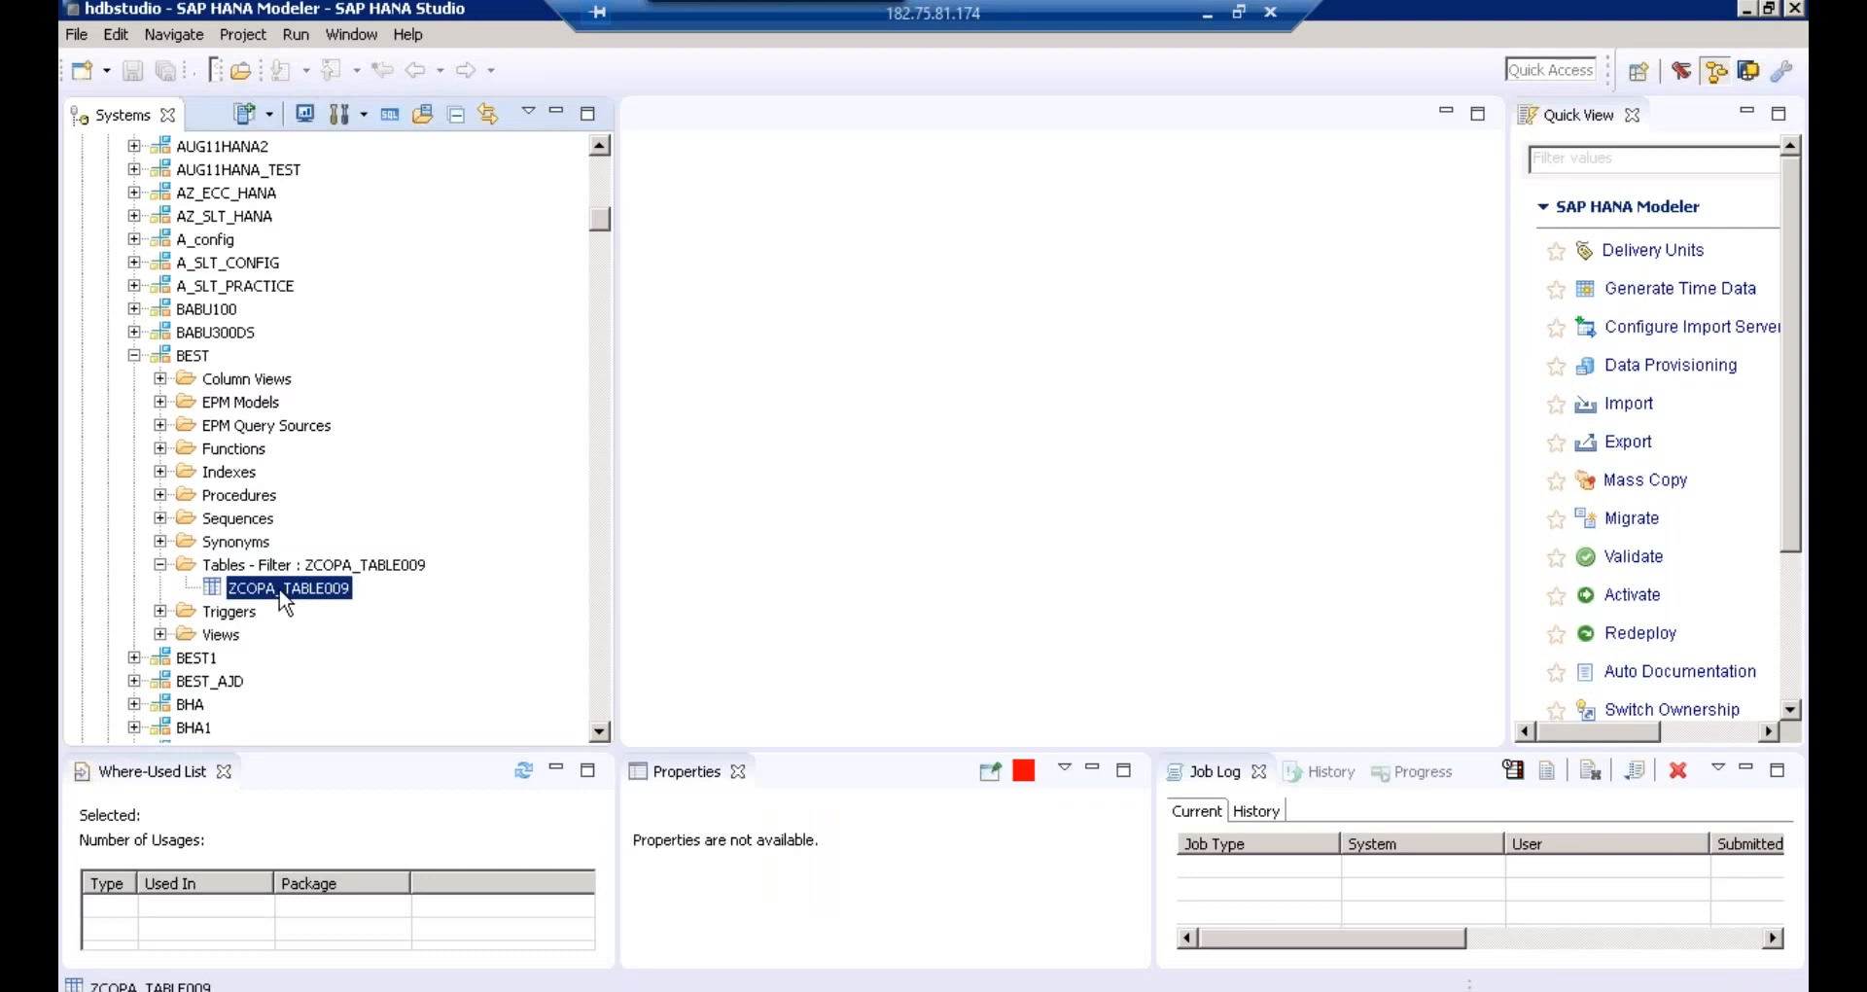
pyautogui.rightClick(282, 595)
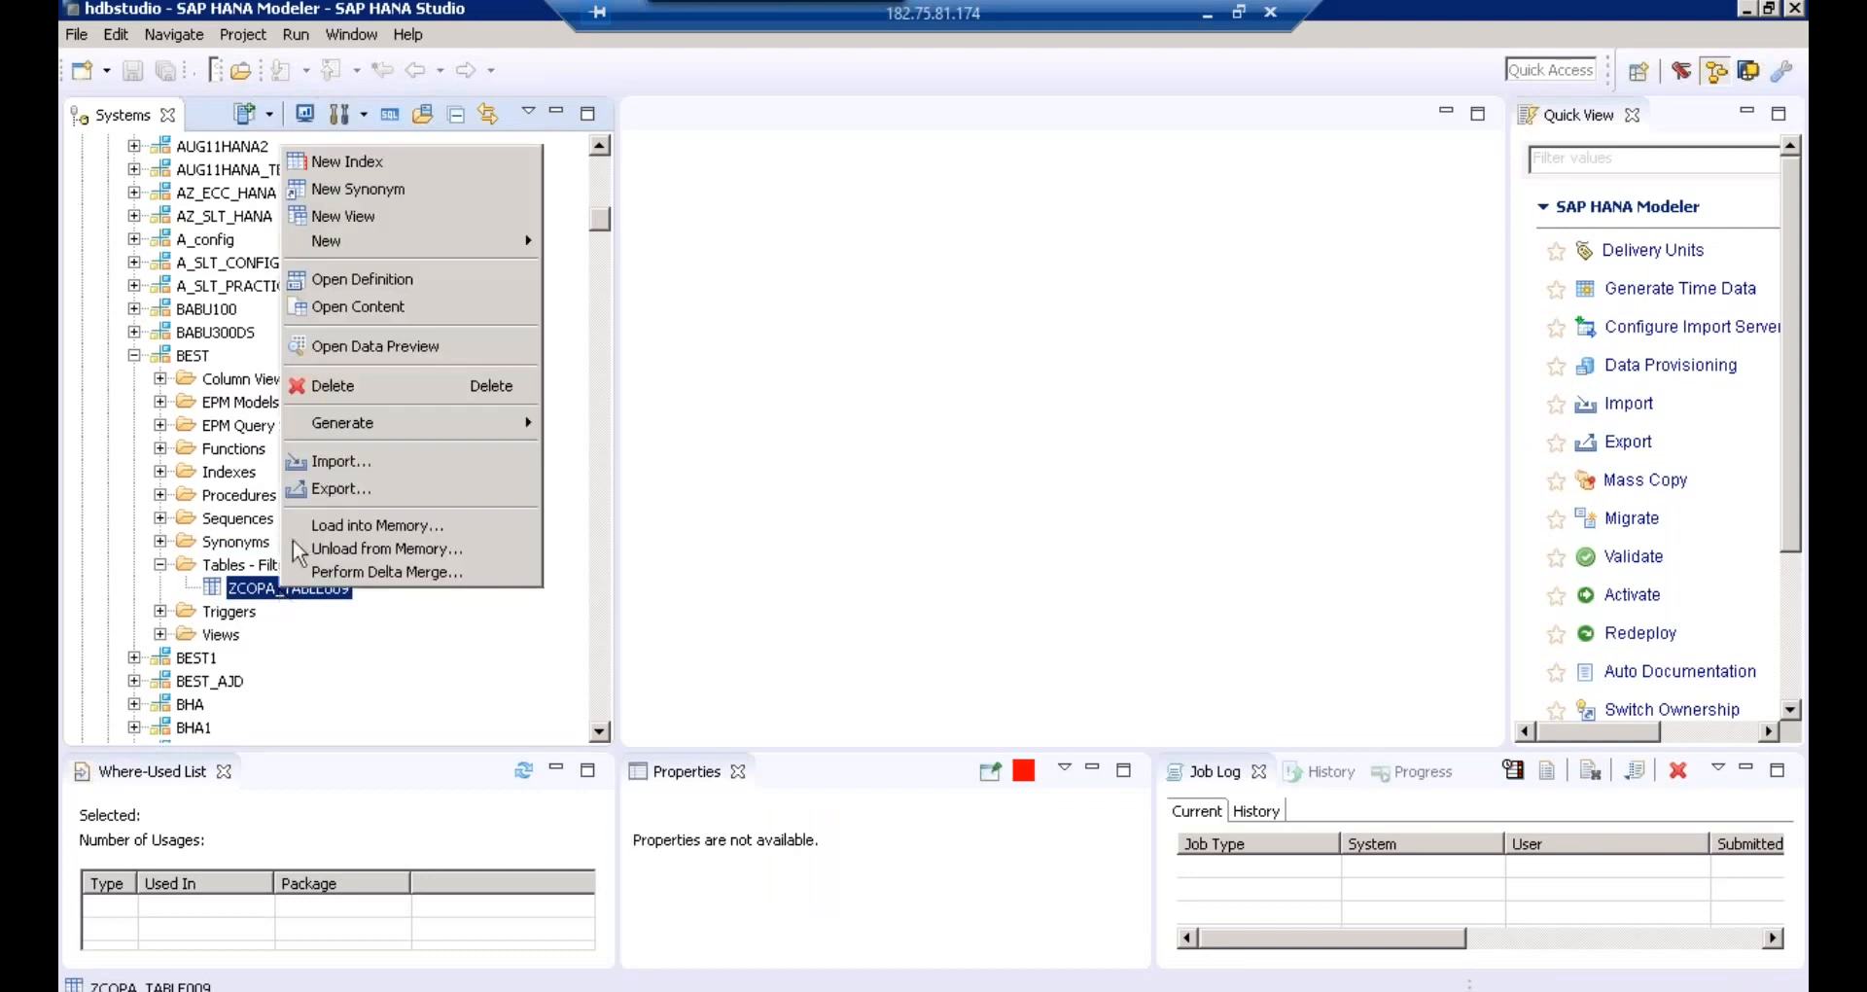
pyautogui.click(372, 347)
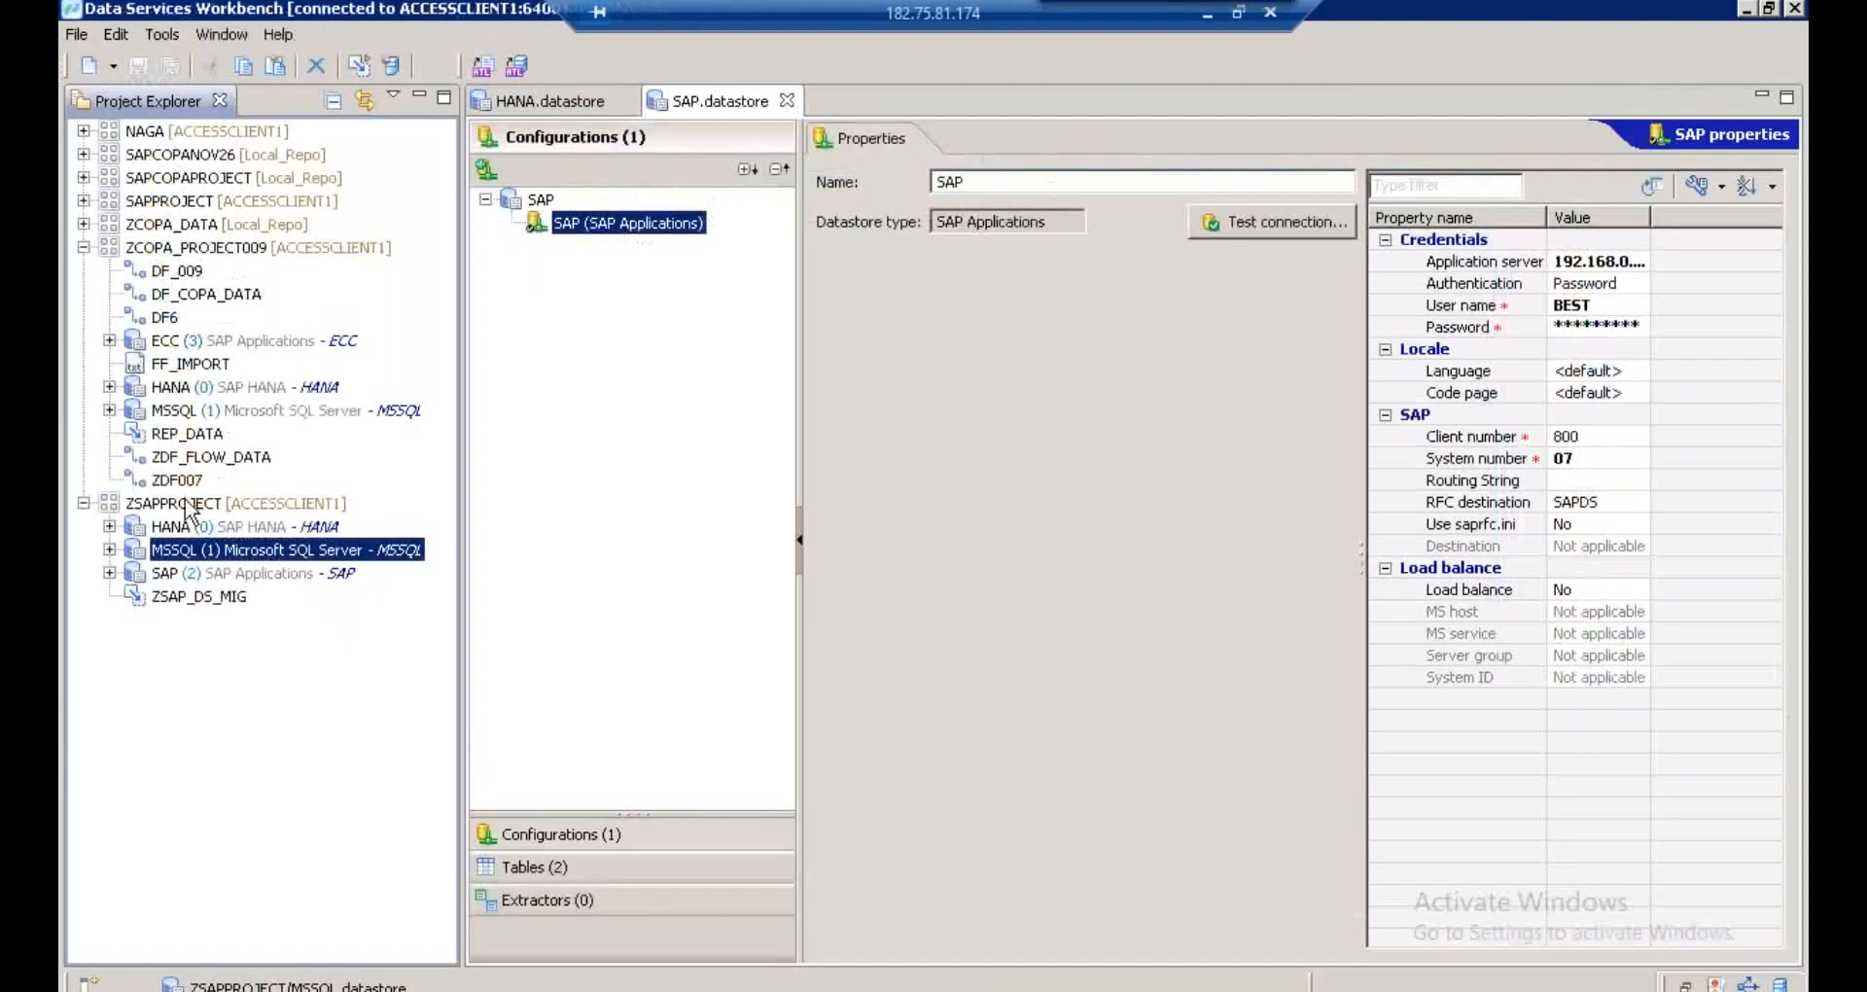
# - In Data Services Workbench, create a data flow in ZSAPPROJECT with DF_006 as both its name and description
pyautogui.click(189, 503)
pyautogui.rightClick(188, 508)
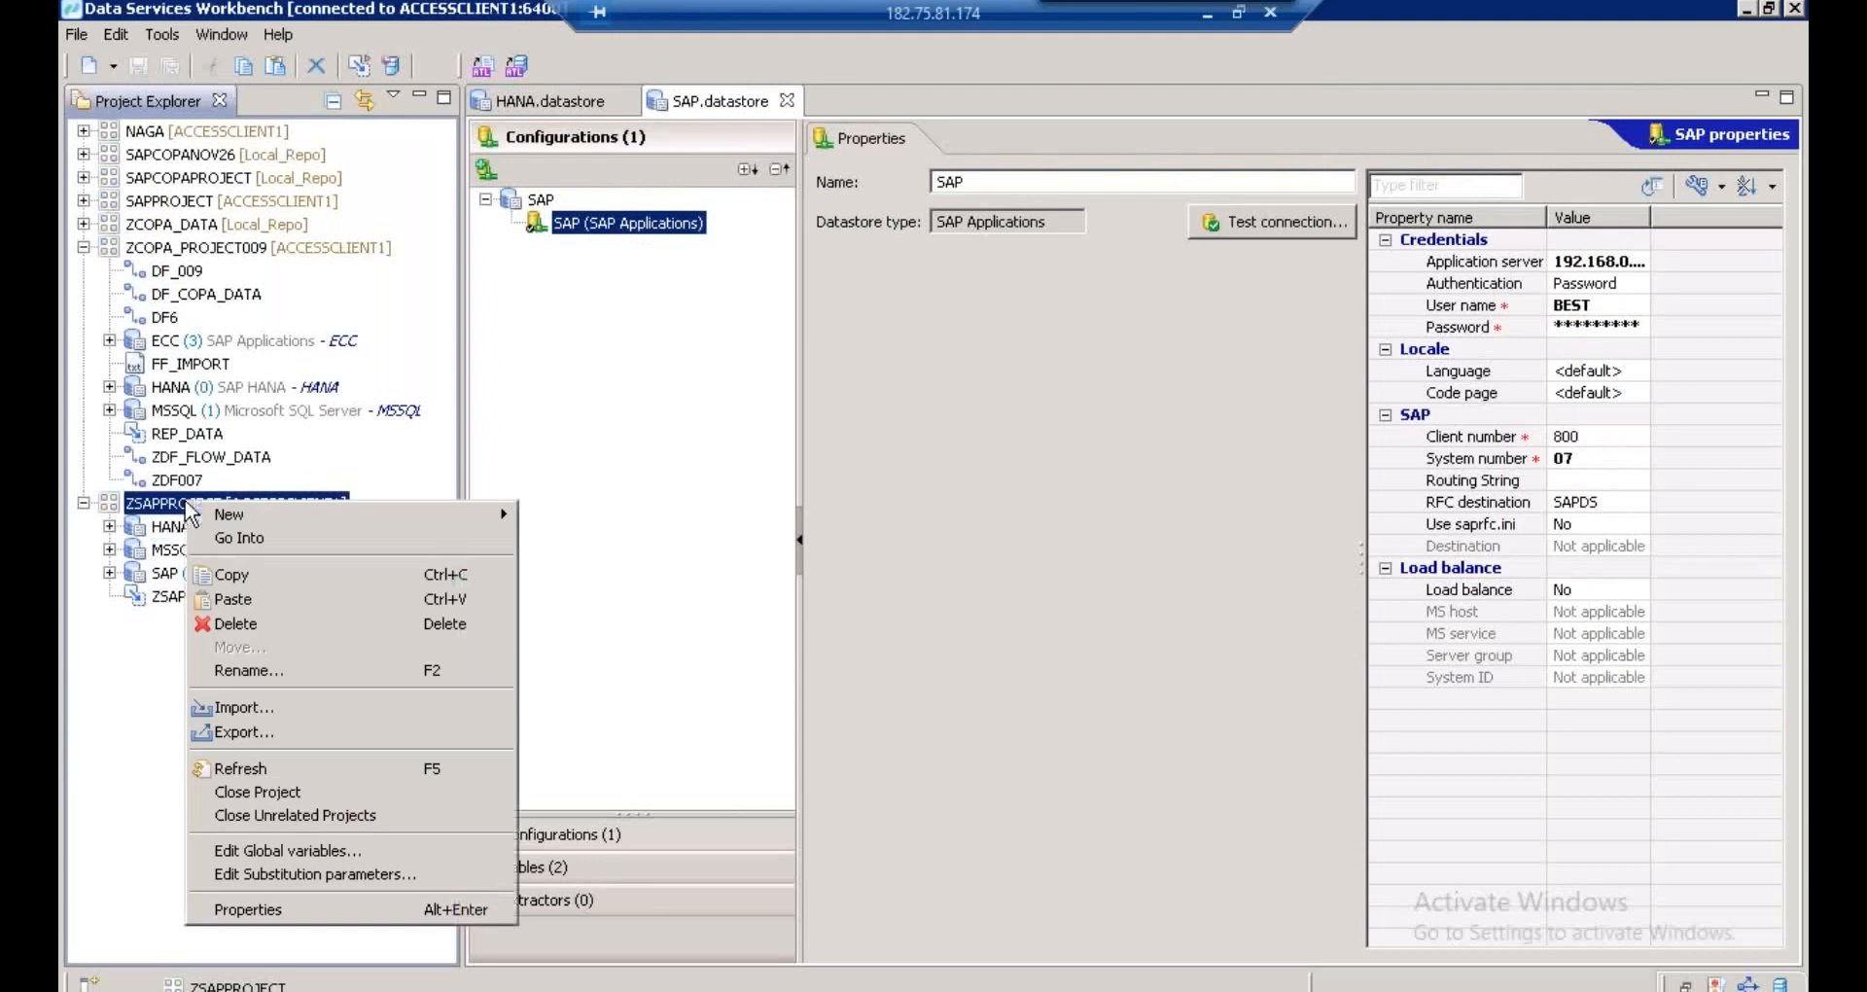
pyautogui.moveTo(492, 517)
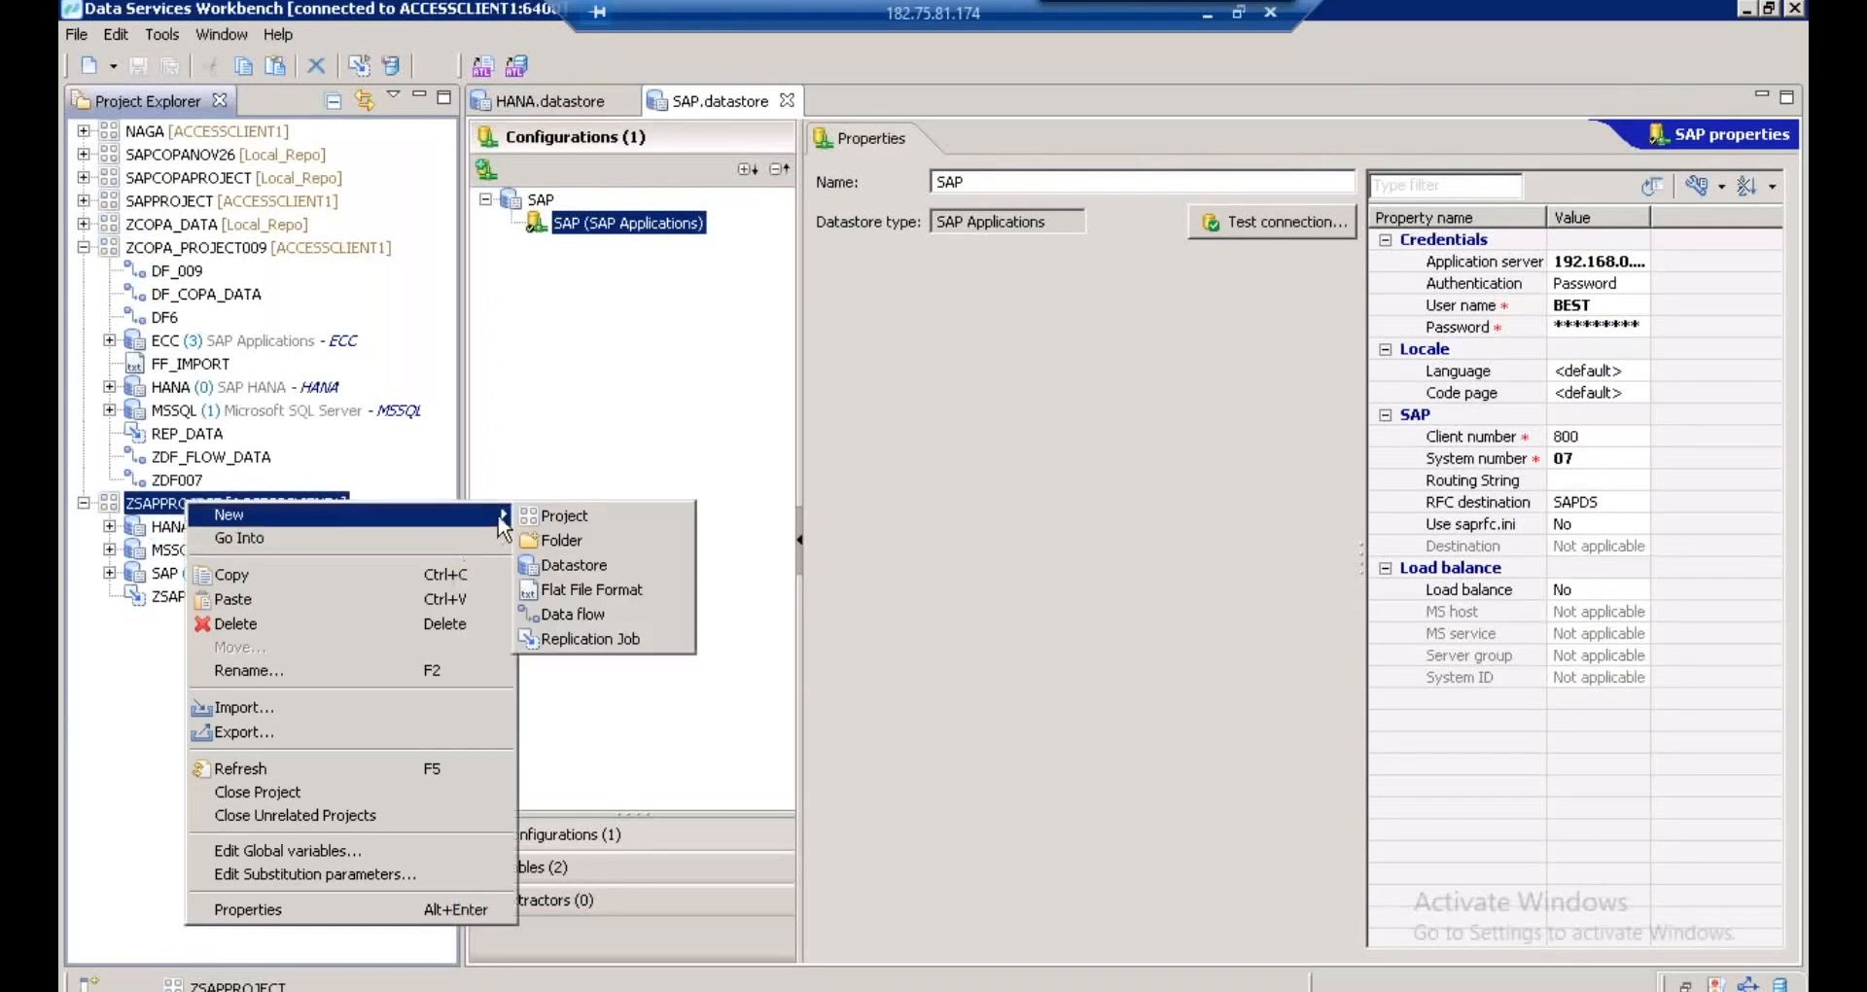
pyautogui.click(587, 622)
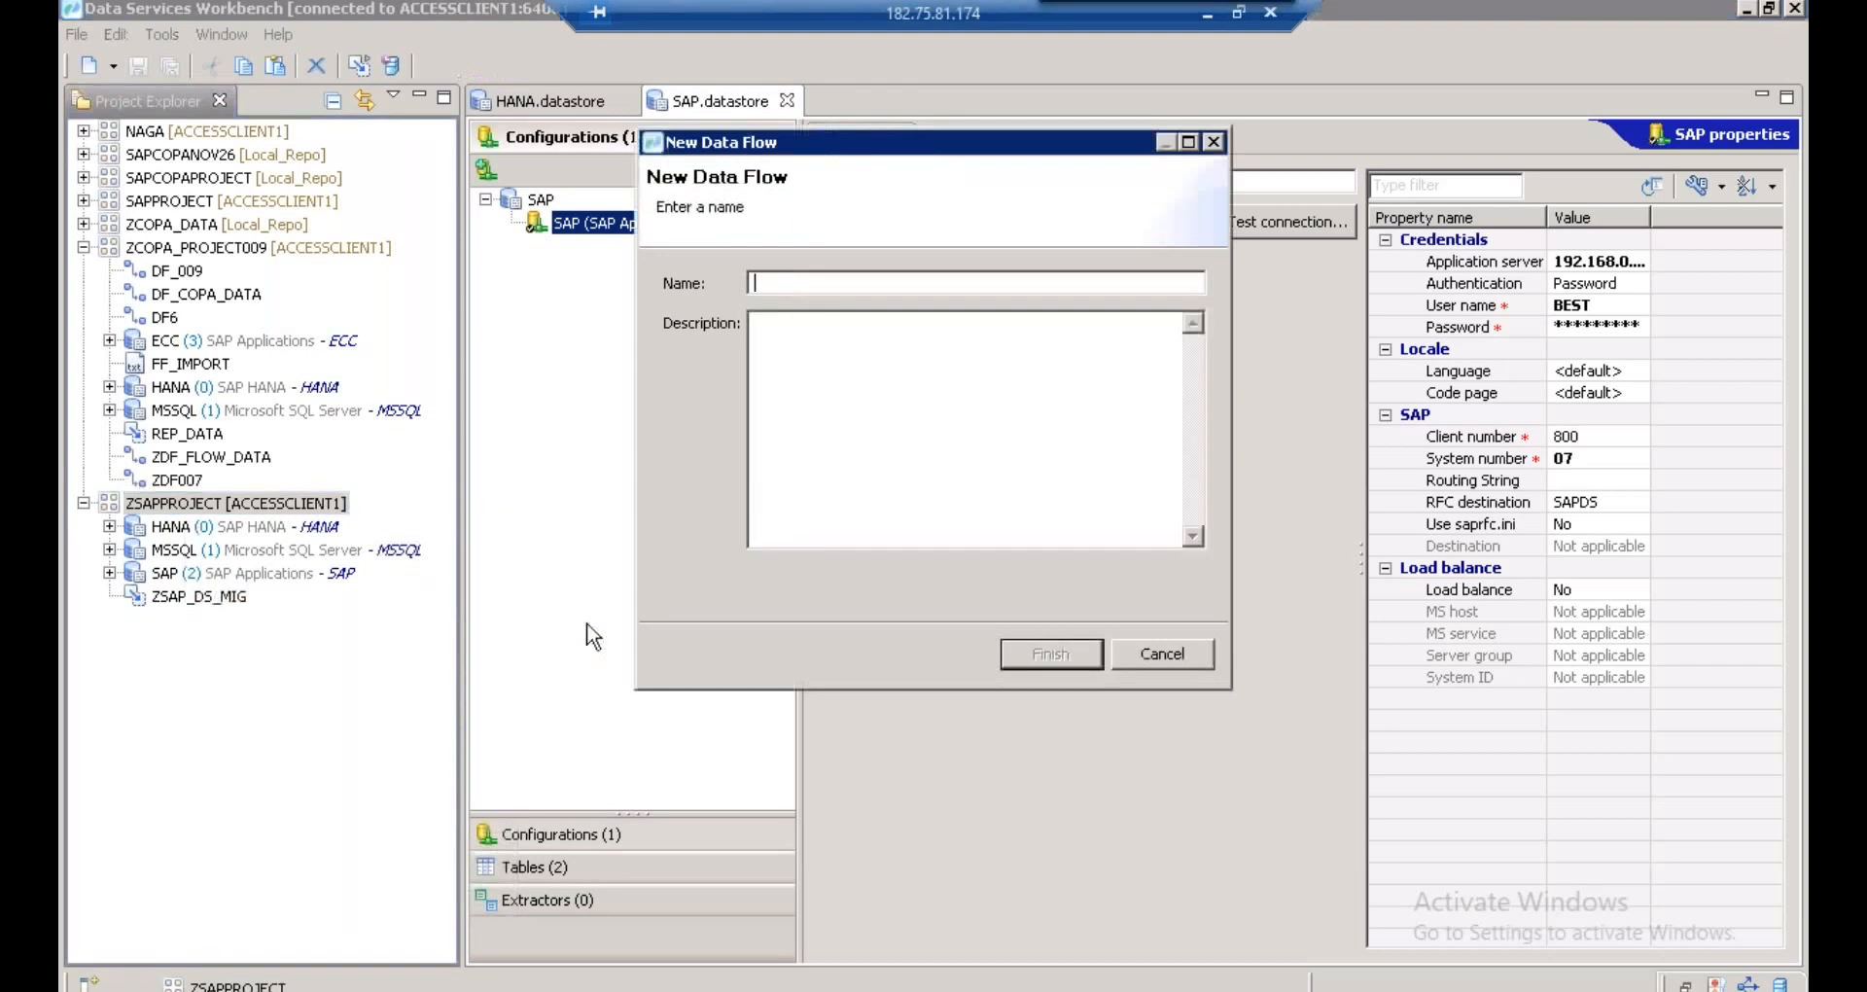
pyautogui.write('DF_006')
pyautogui.hotkey('ctrl', 'a')
pyautogui.hotkey('ctrl', 'c')
pyautogui.click(790, 366)
pyautogui.hotkey('ctrl', 'v')
pyautogui.click(1073, 663)
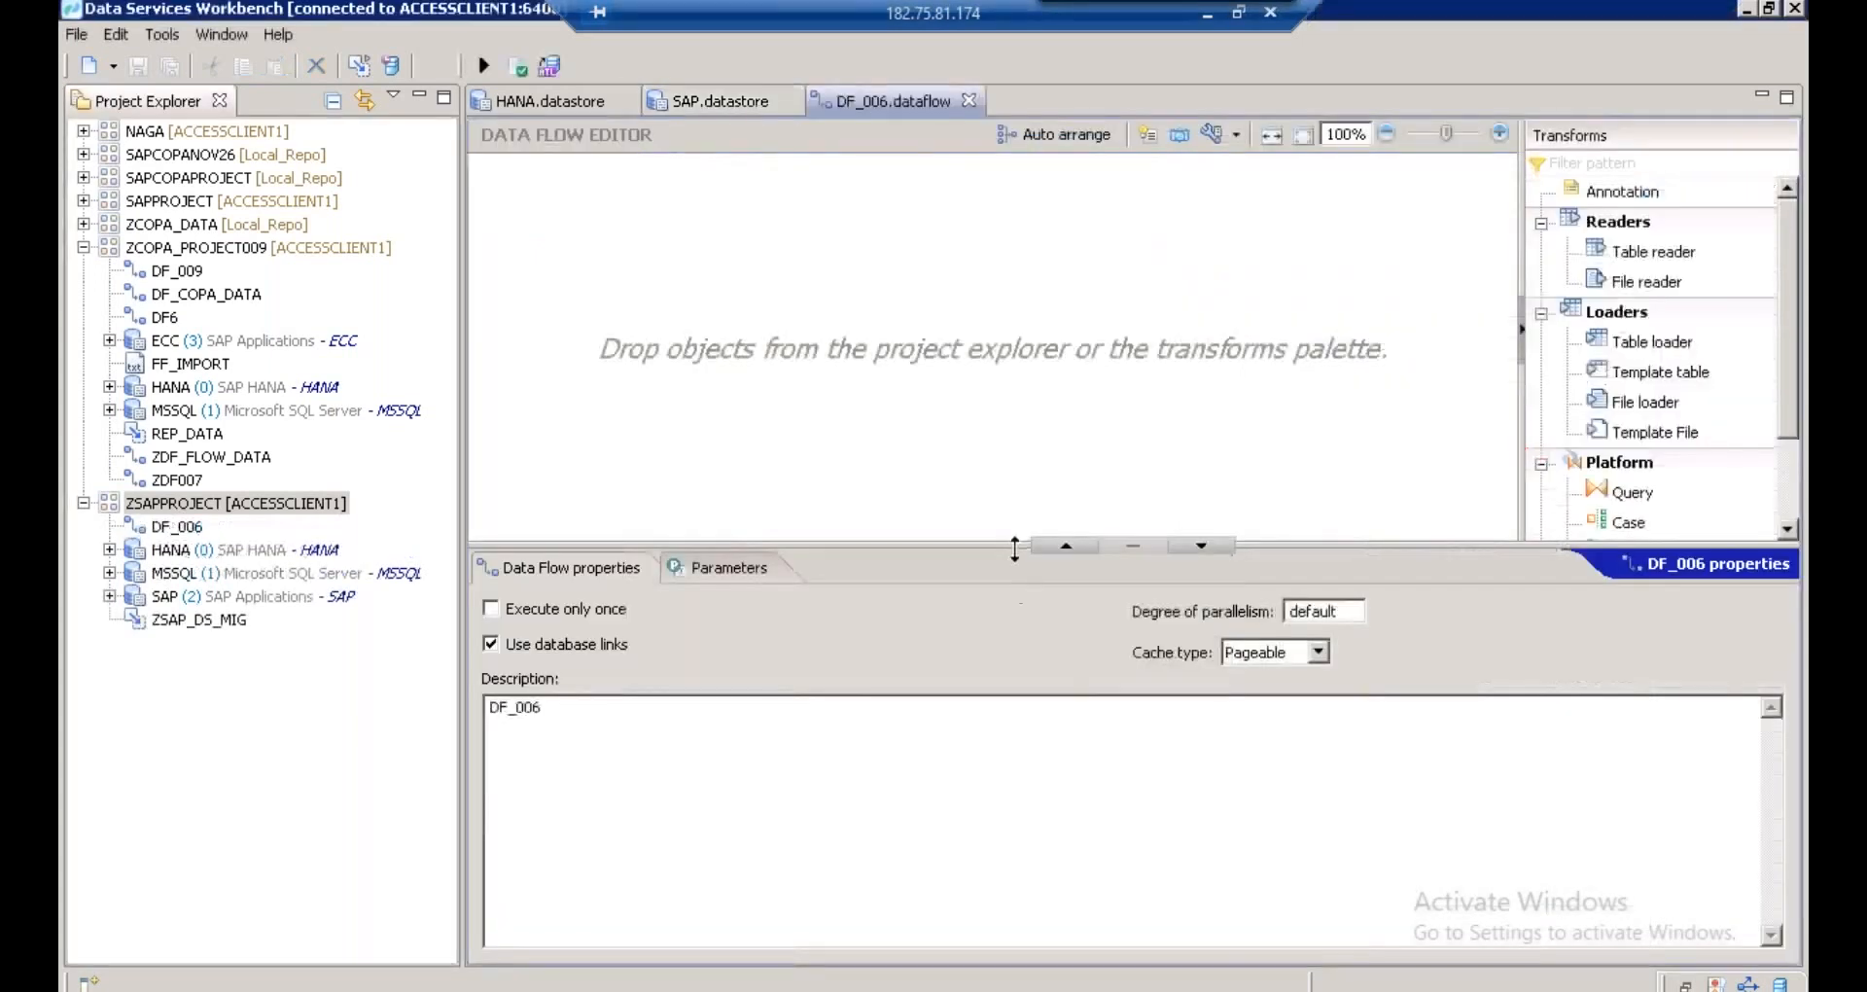
# - Enlarge the DF_006 canvas by shrinking the data flow properties area and narrowing the Project Explorer
pyautogui.moveTo(1016, 537); pyautogui.dragTo(988, 955)
pyautogui.moveTo(465, 288); pyautogui.dragTo(440, 292)
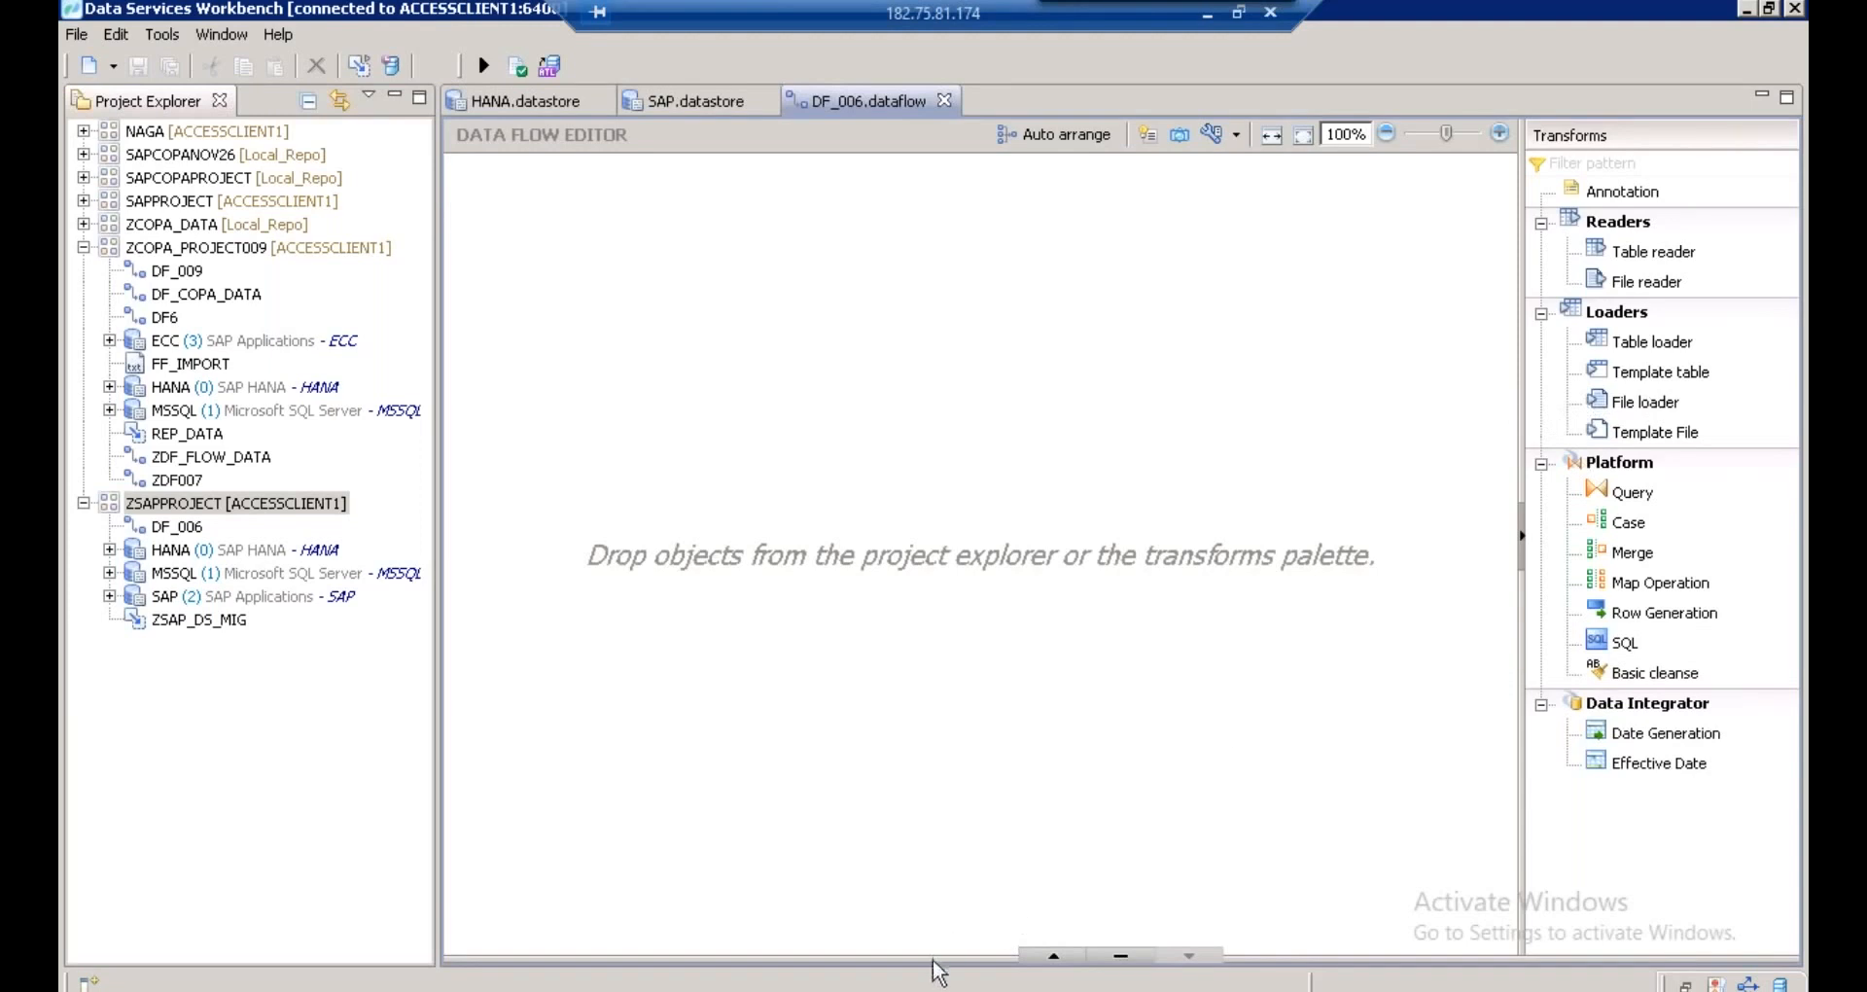
pyautogui.moveTo(924, 950); pyautogui.dragTo(979, 603)
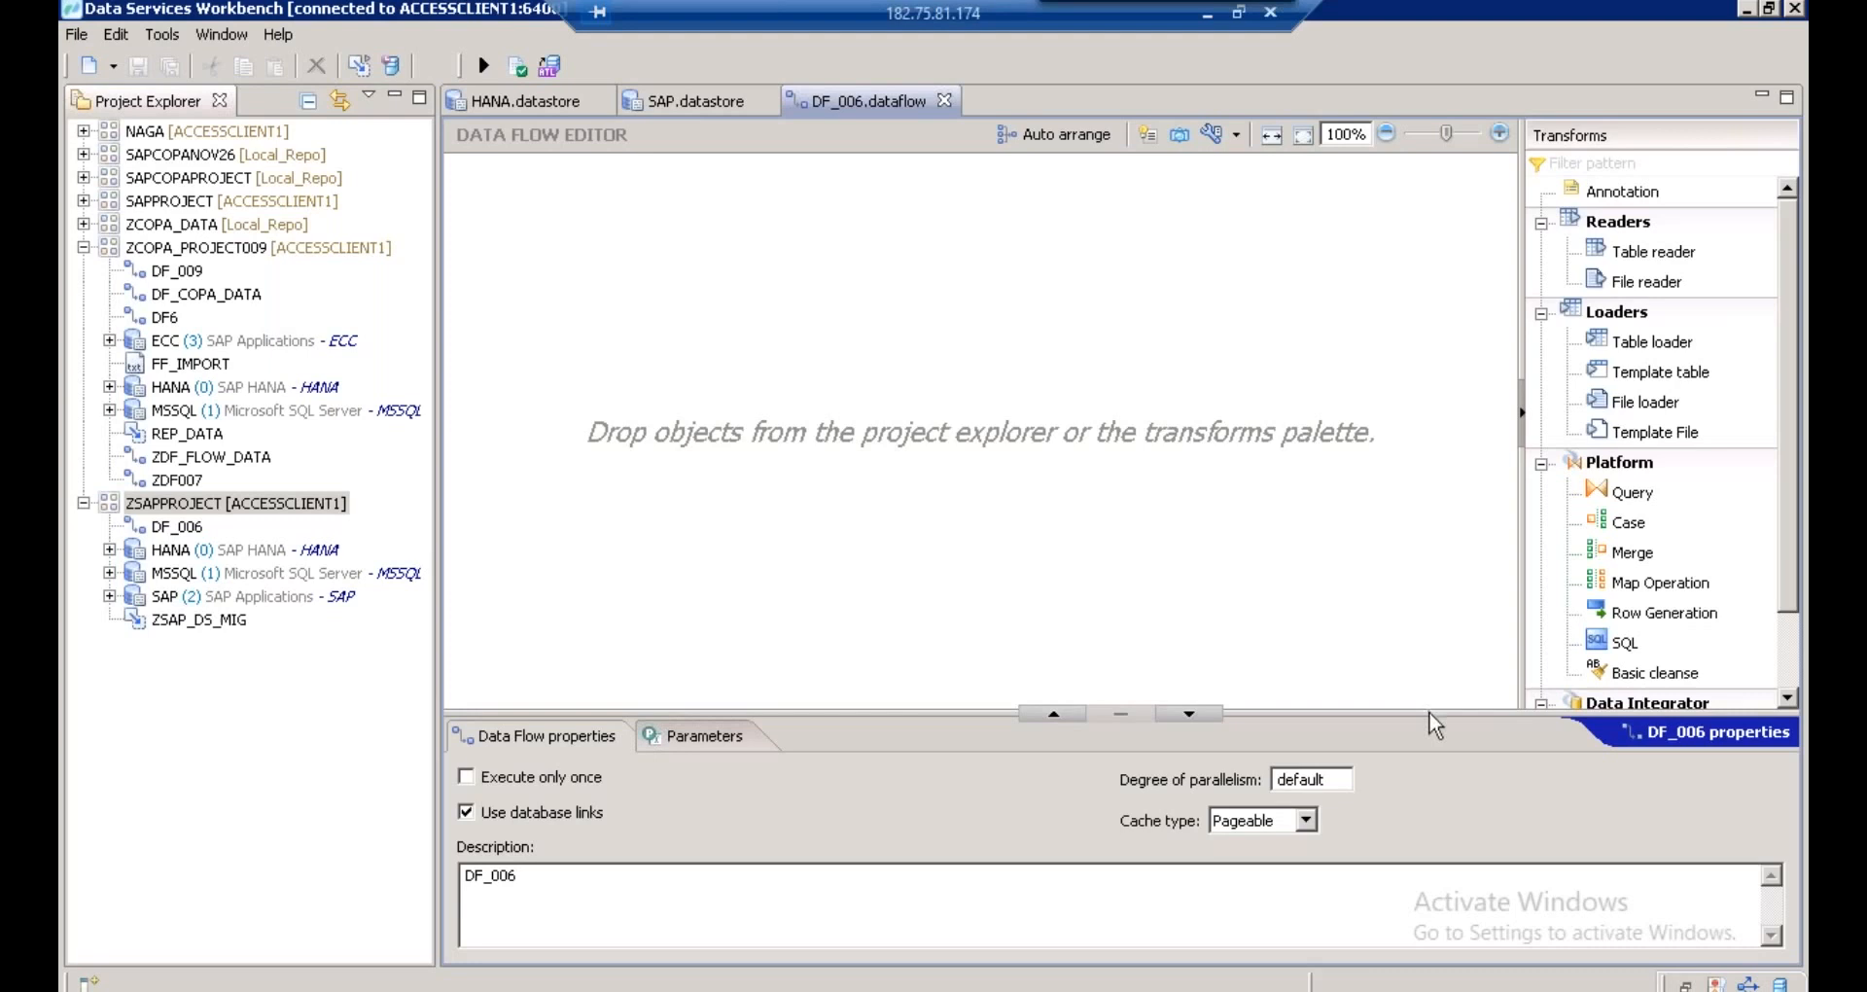
pyautogui.moveTo(1433, 721); pyautogui.dragTo(1409, 839)
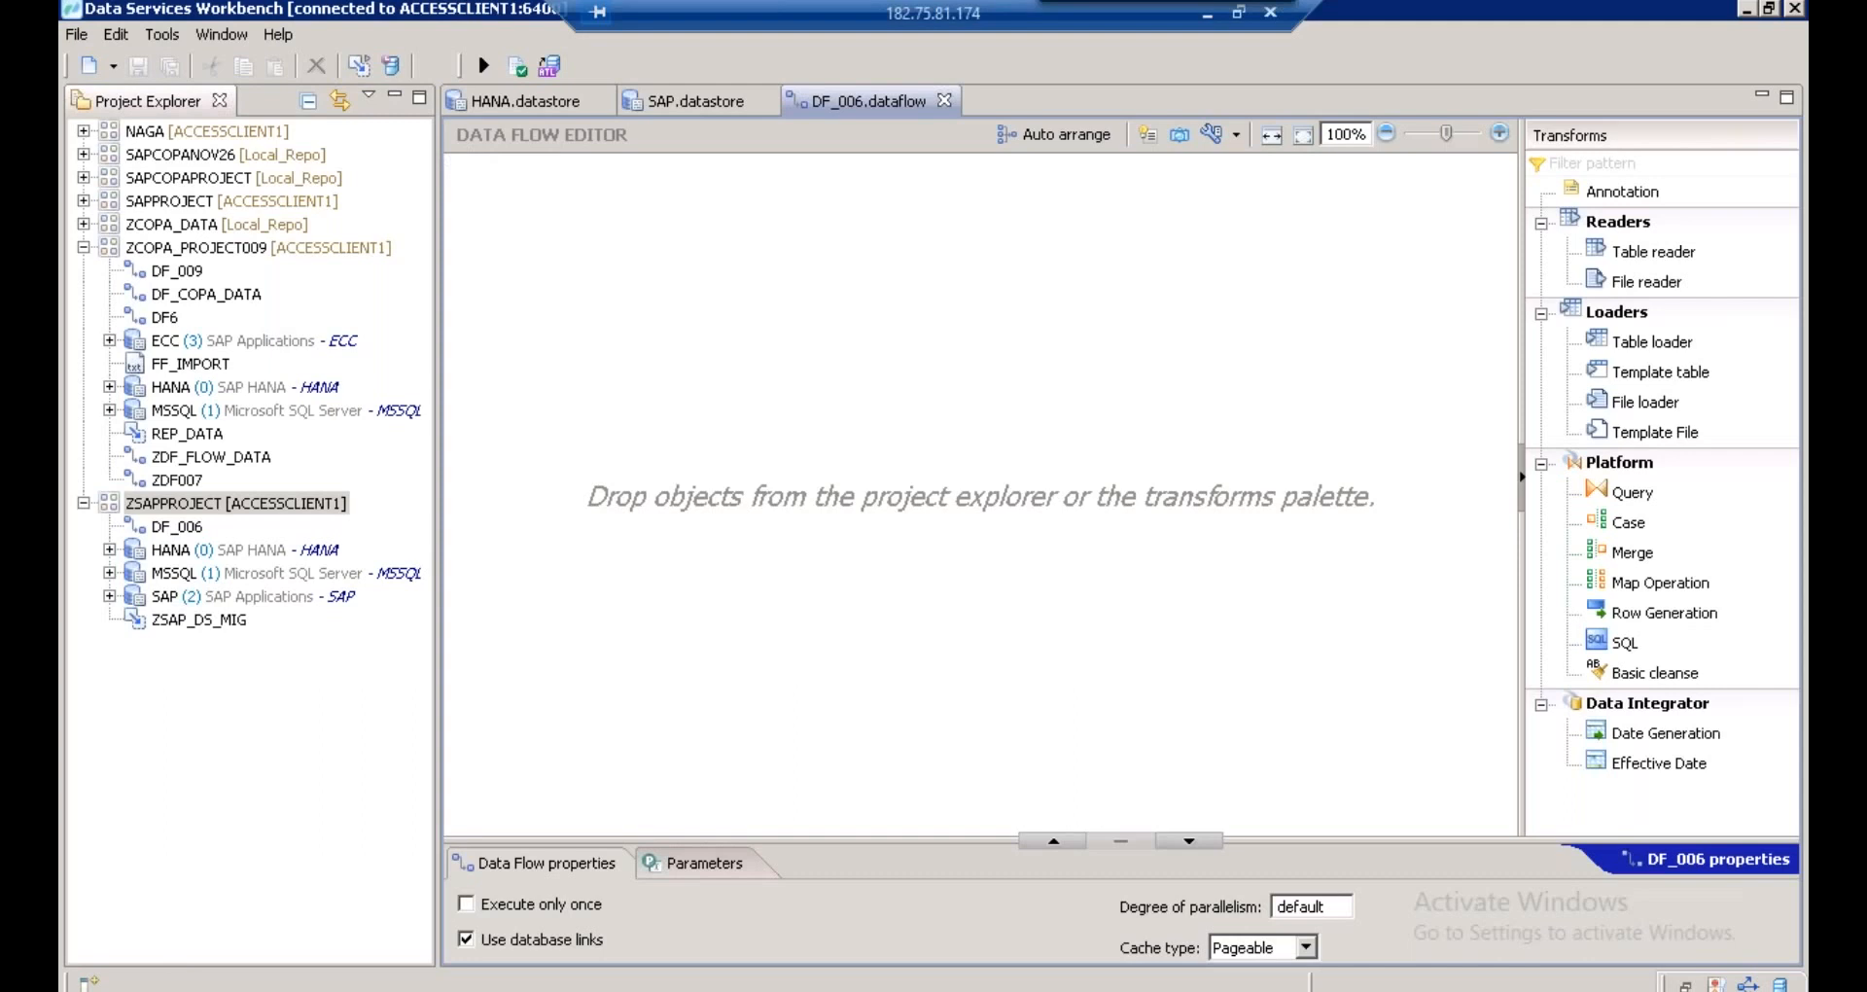
# - Launch Paint through a program search for MSPAINT and maximize its window
pyautogui.click(85, 990)
pyautogui.click(194, 978)
pyautogui.write('mstsc')
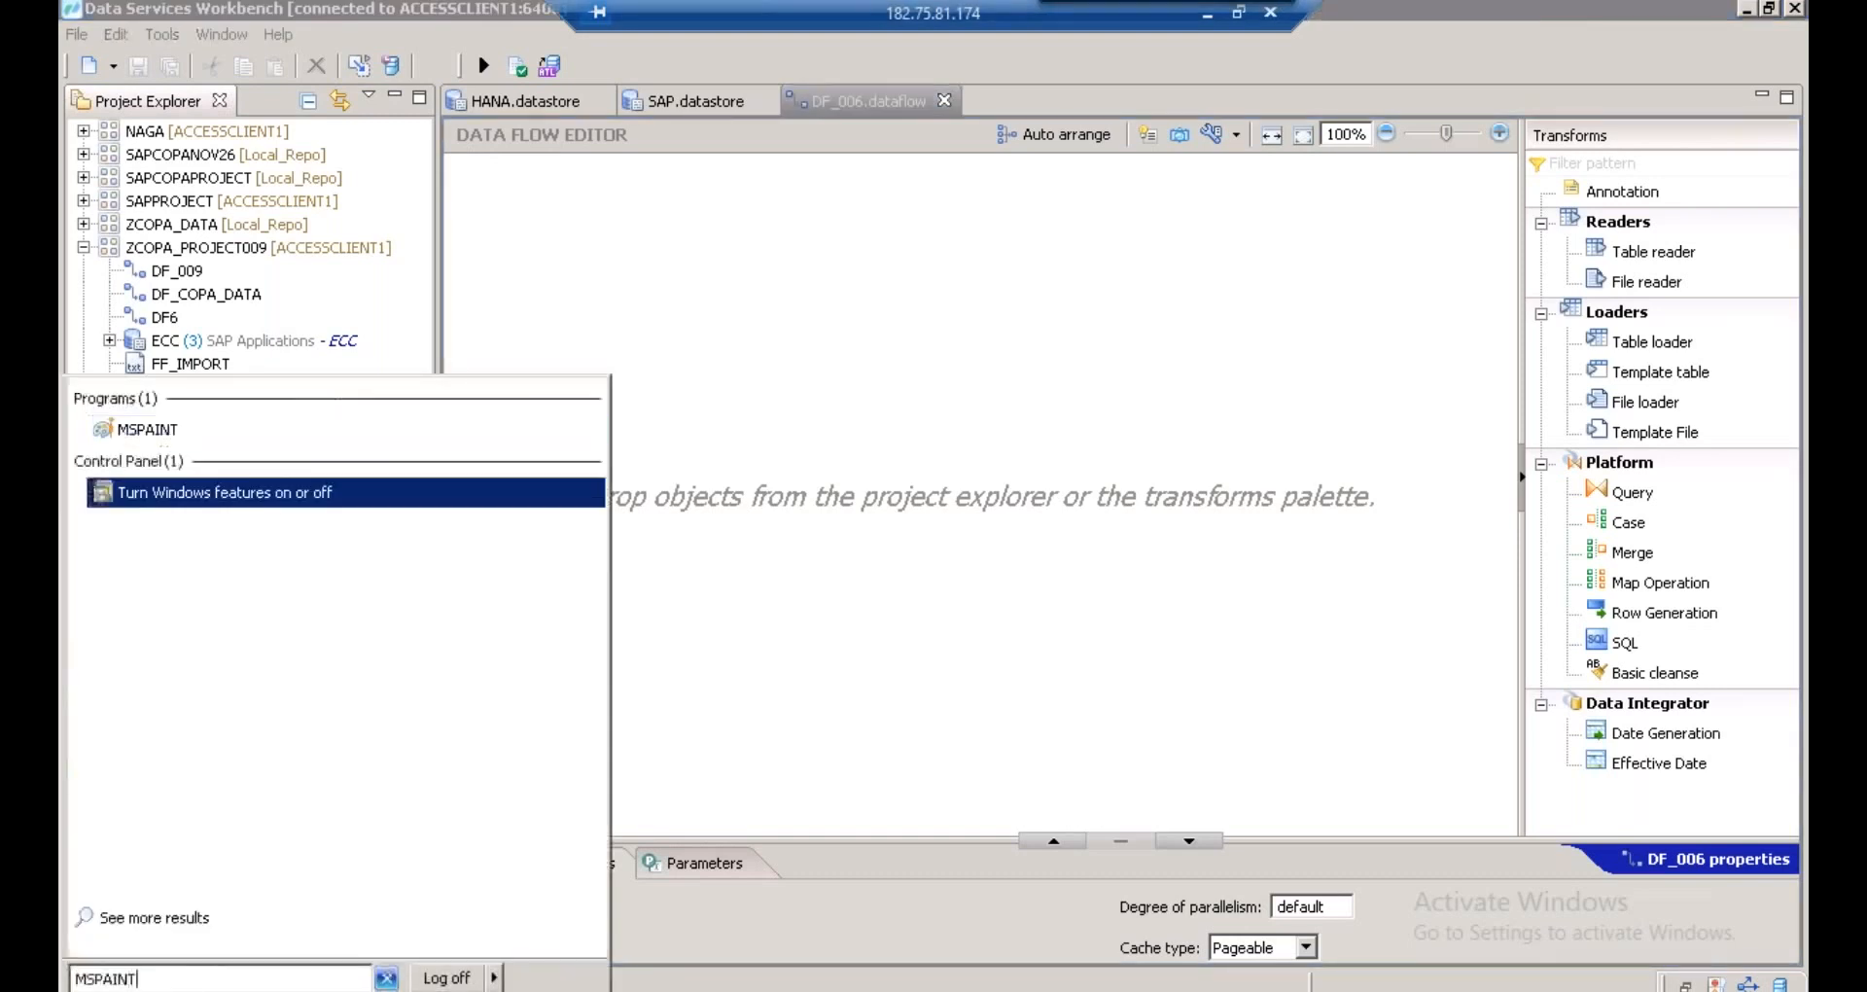
pyautogui.press('Return')
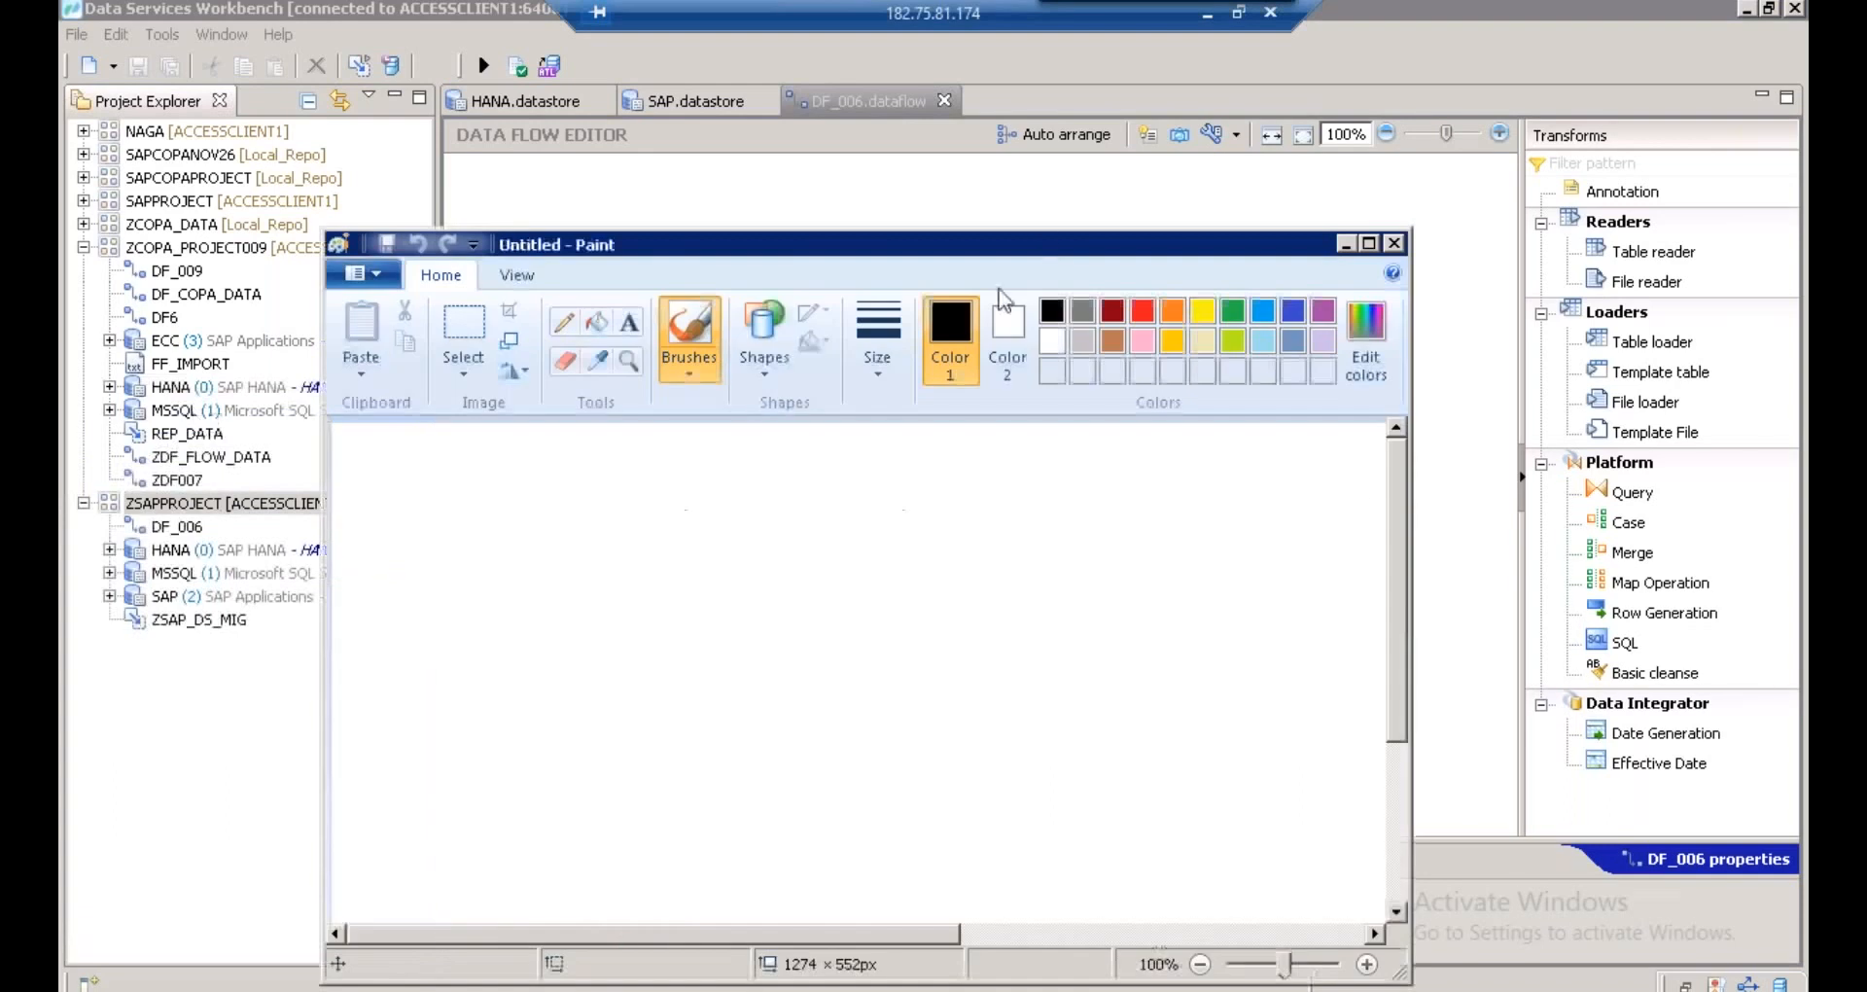
pyautogui.click(1369, 244)
# - Draw a black rectangle near the middle of the canvas and add the text label DS above it
pyautogui.click(661, 78)
pyautogui.moveTo(855, 483); pyautogui.dragTo(1043, 583)
pyautogui.click(456, 87)
pyautogui.click(857, 437)
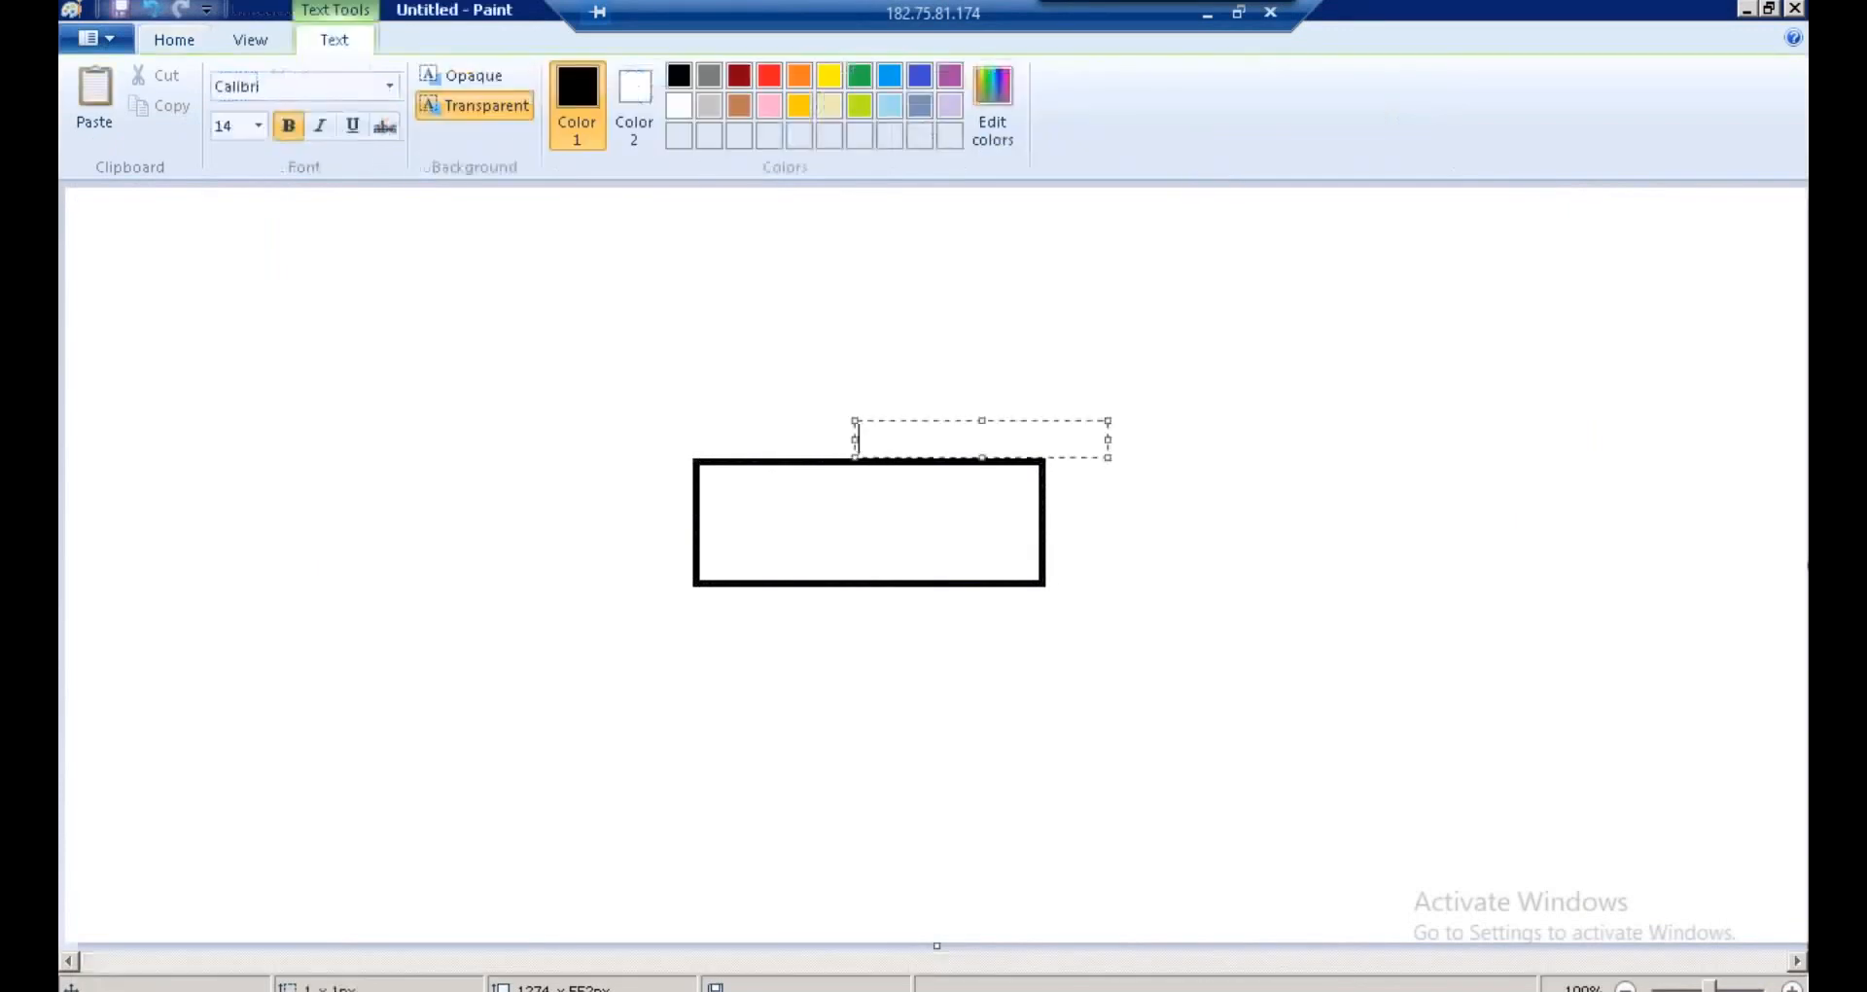
pyautogui.write('DS')
pyautogui.click(1017, 346)
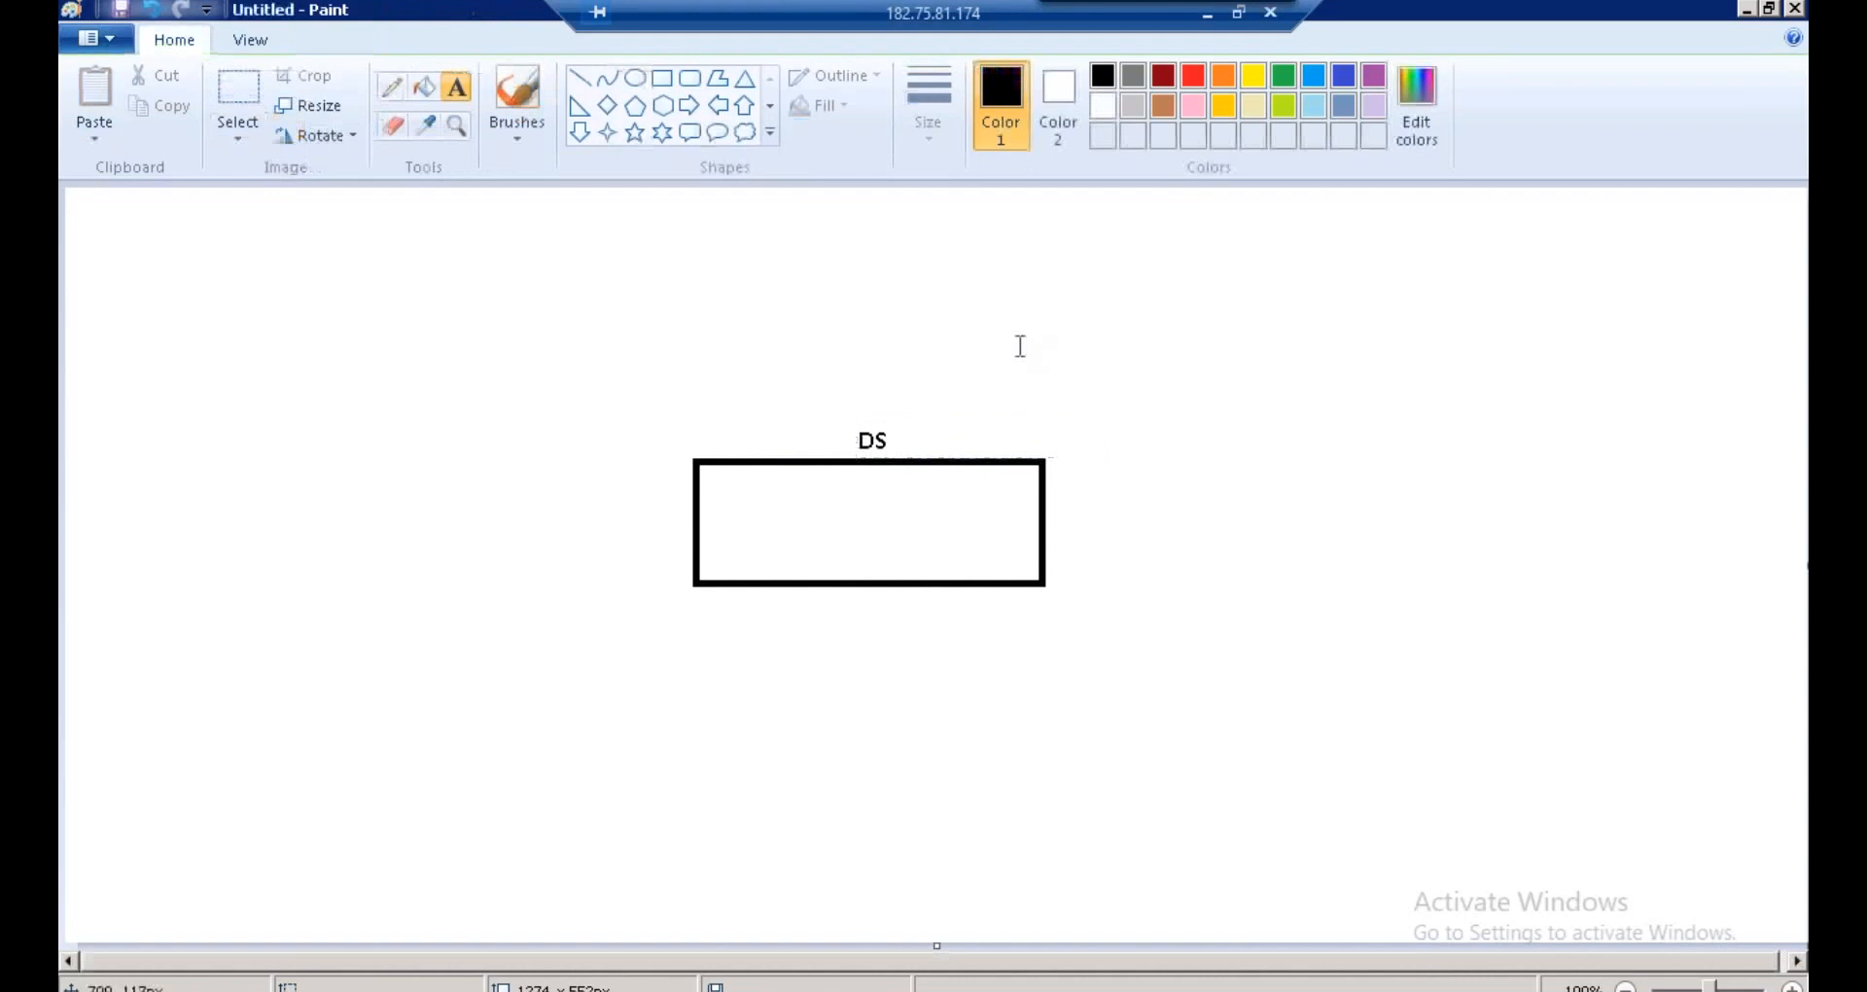
# - Draw a rectangle of about 191 × 216 px at the far left of the canvas and add the text label SAP above it
pyautogui.click(659, 82)
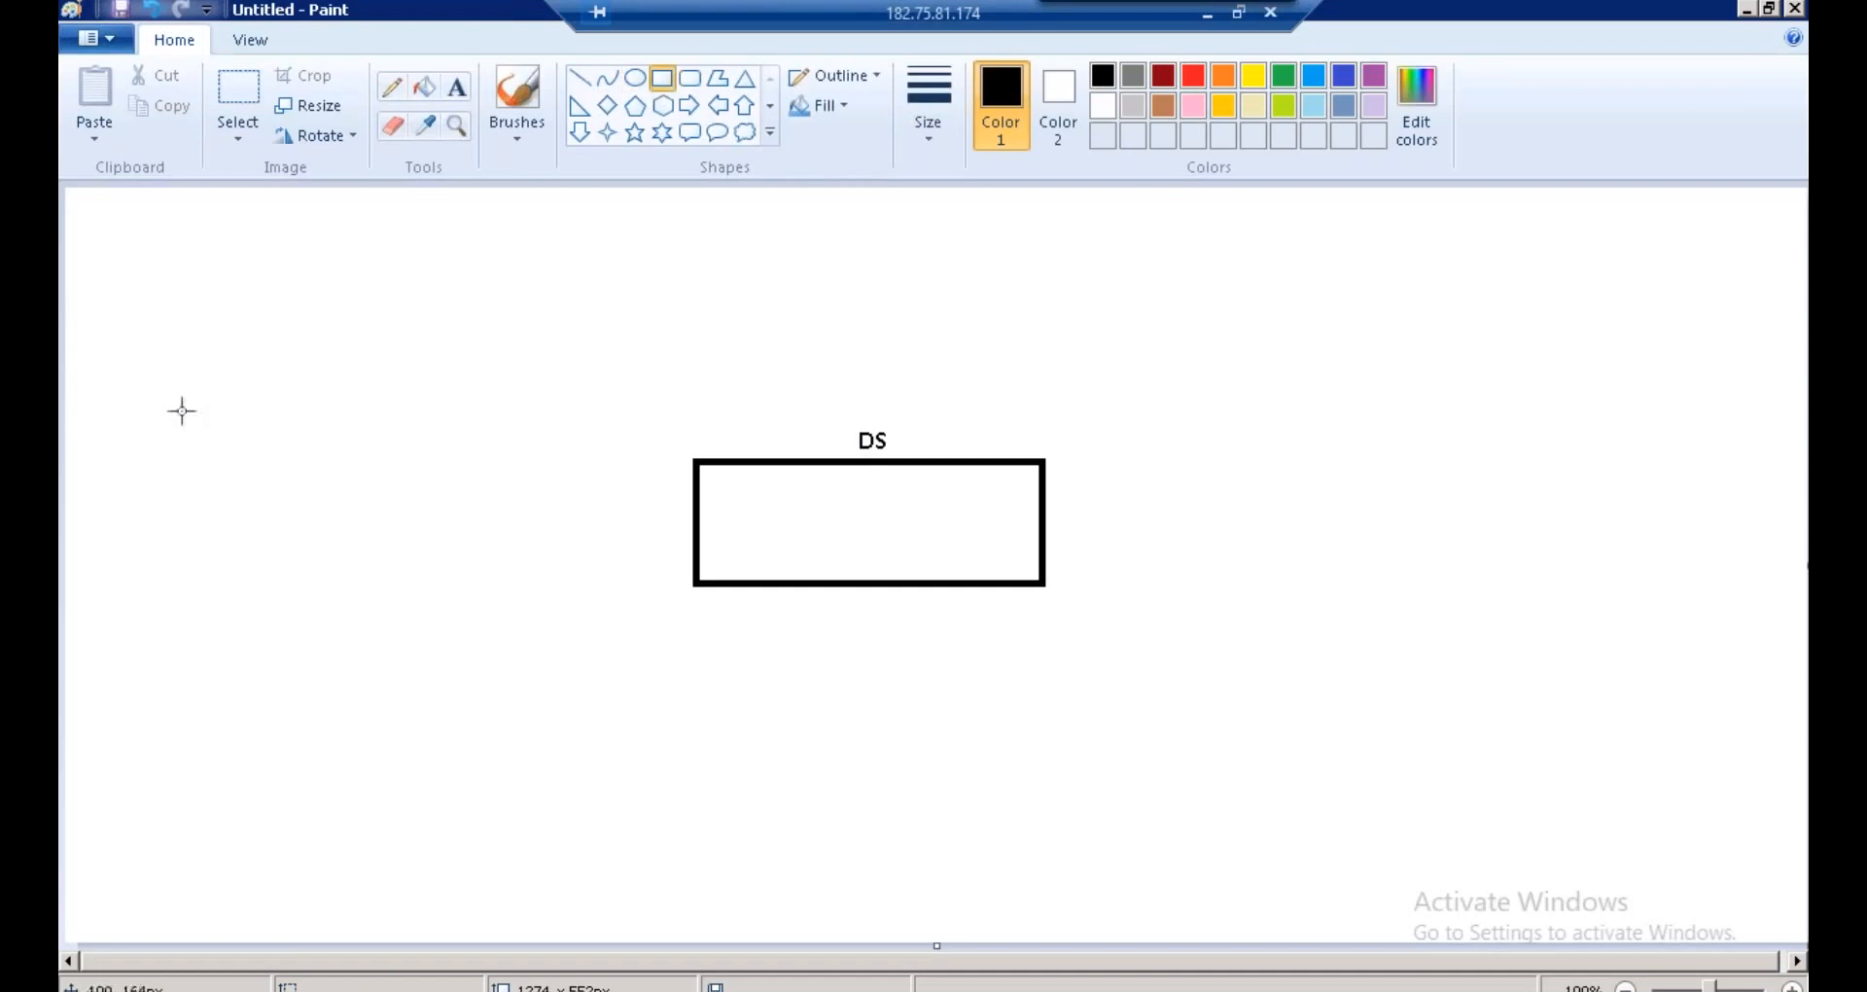
pyautogui.moveTo(167, 399); pyautogui.dragTo(426, 692)
pyautogui.moveTo(296, 534); pyautogui.dragTo(306, 526)
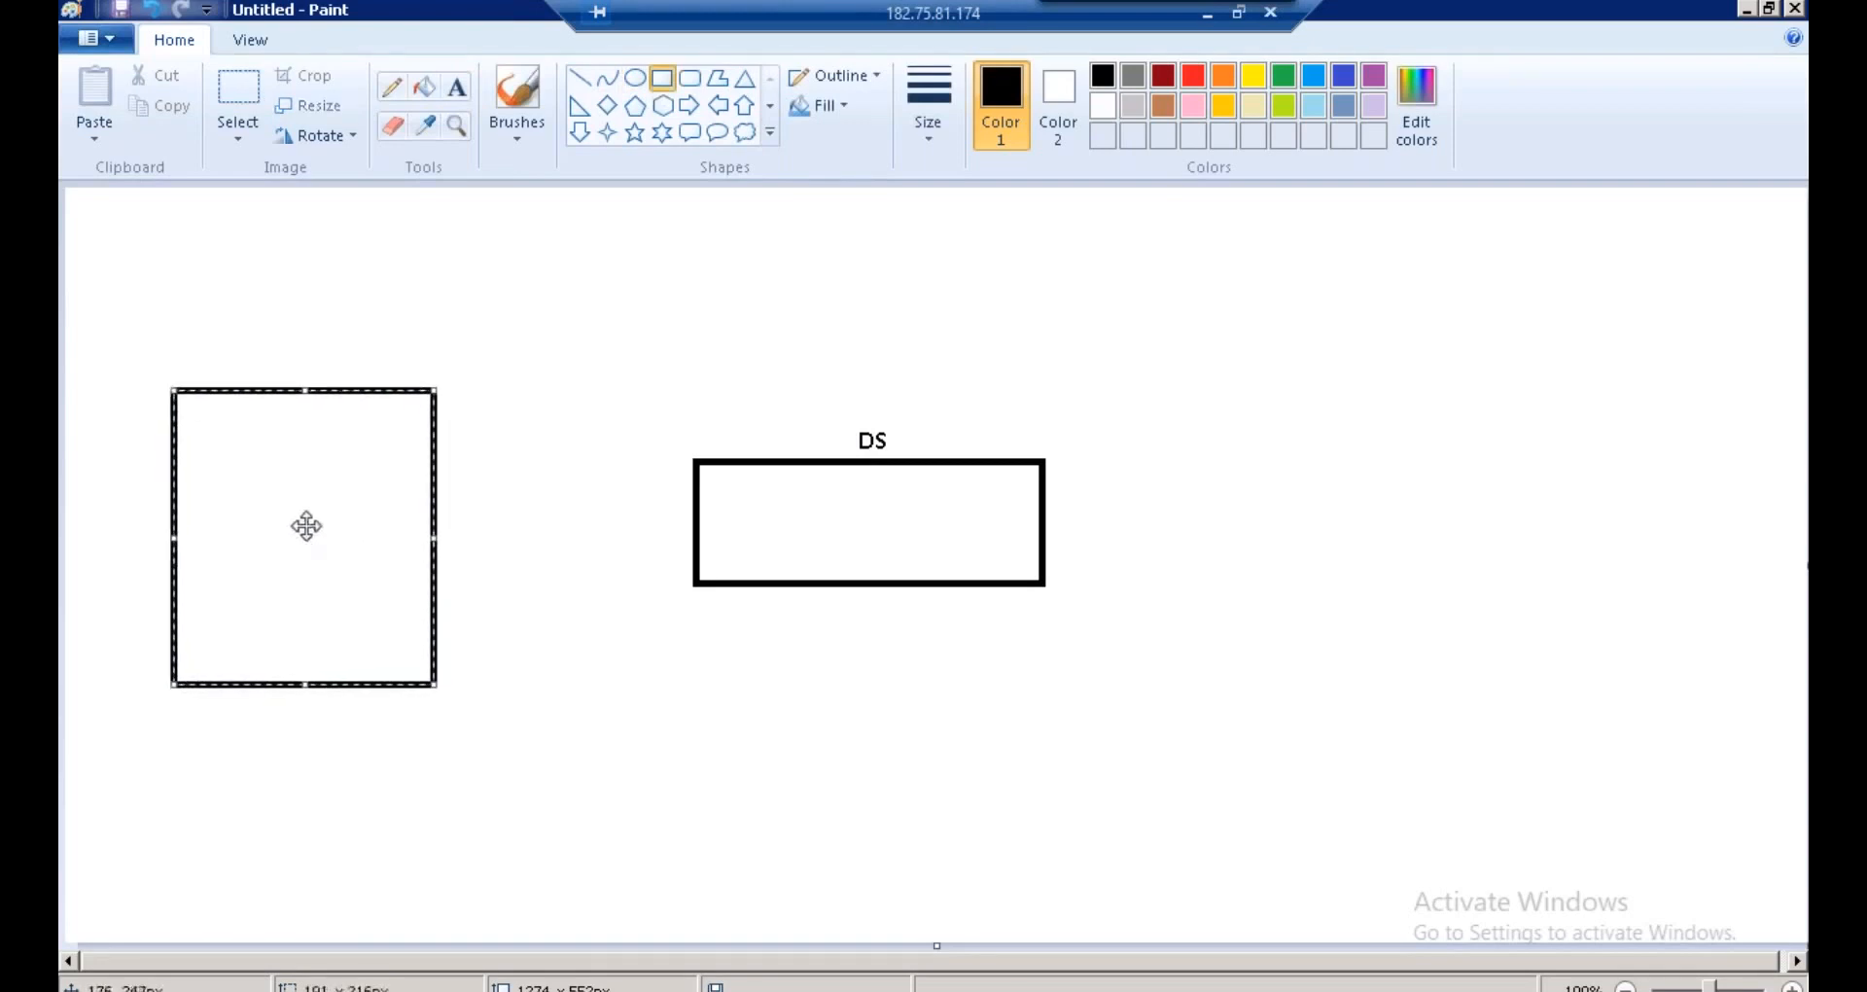
pyautogui.click(456, 87)
pyautogui.click(262, 350)
pyautogui.write('SAP')
pyautogui.click(1109, 362)
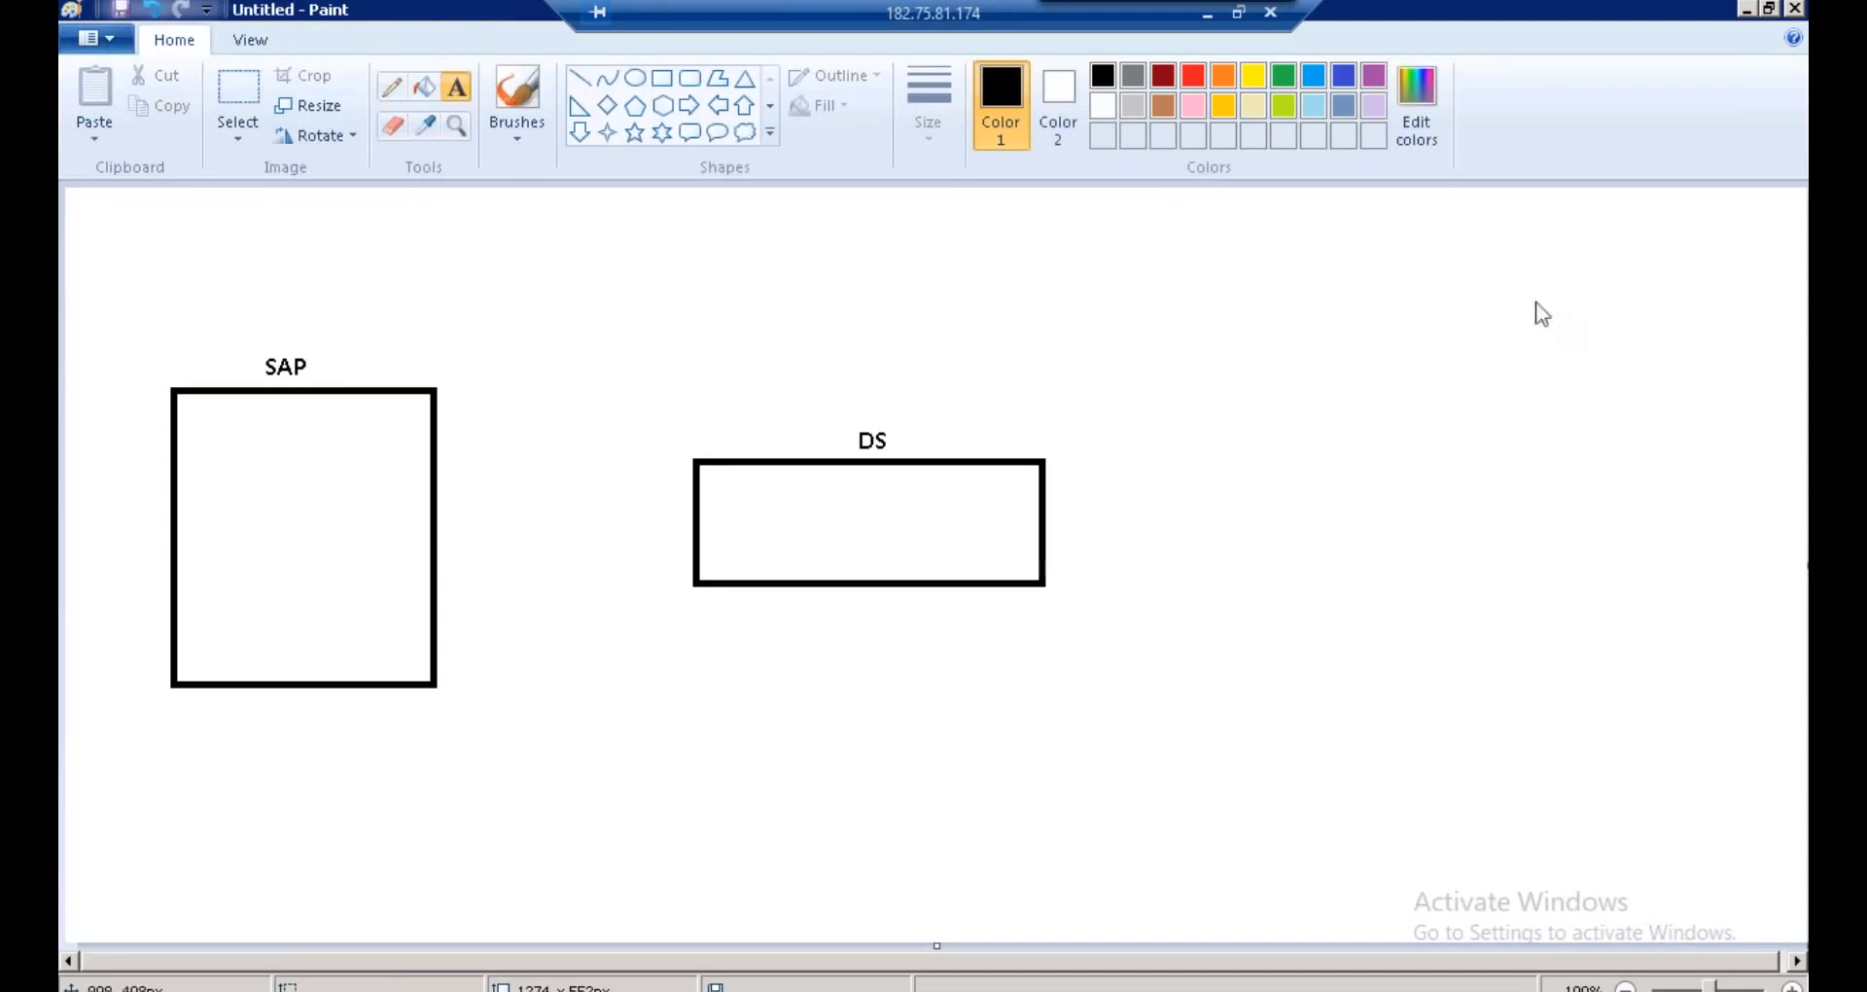
# - Draw a rectangle to the right of the DS box and add the text label HANA/S4 above it
pyautogui.click(662, 77)
pyautogui.moveTo(1299, 457)
pyautogui.mouseDown()
pyautogui.moveTo(1604, 557)
pyautogui.moveTo(1475, 567)
pyautogui.moveTo(1621, 662)
pyautogui.mouseUp()
pyautogui.click(1583, 344)
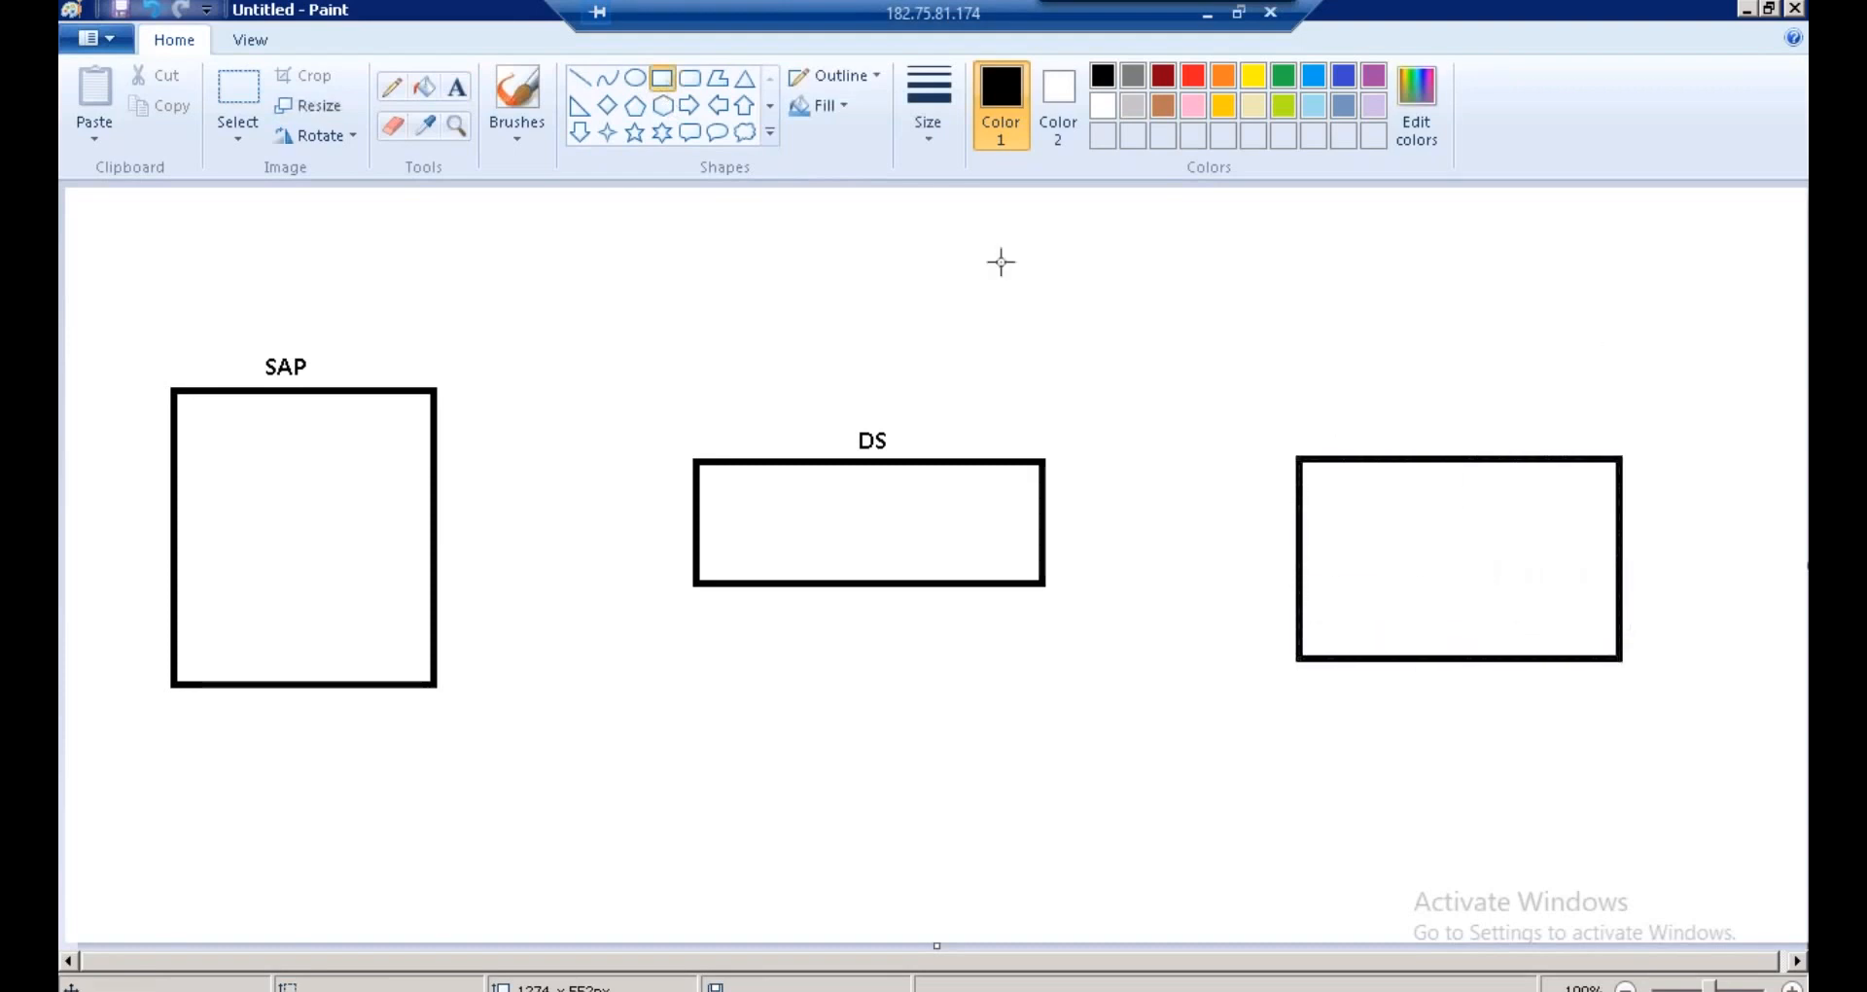
pyautogui.click(456, 86)
pyautogui.click(1401, 416)
pyautogui.write('HANA/S4')
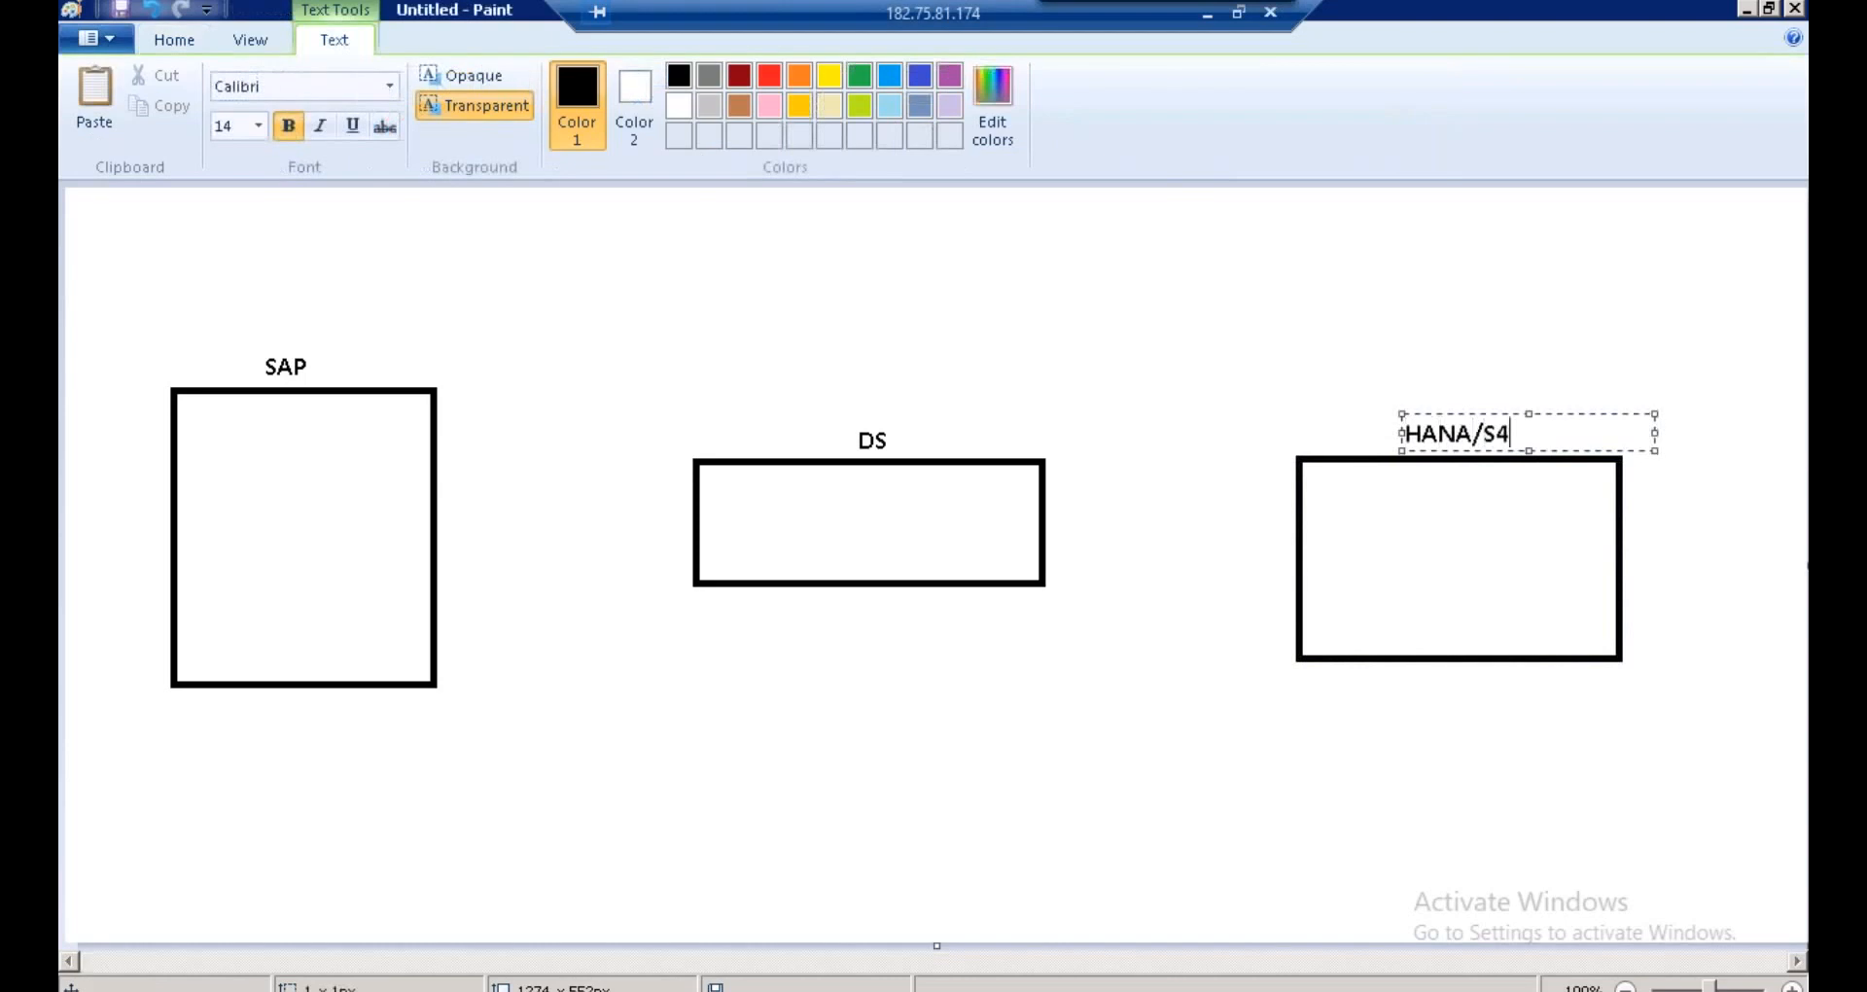
pyautogui.click(1256, 347)
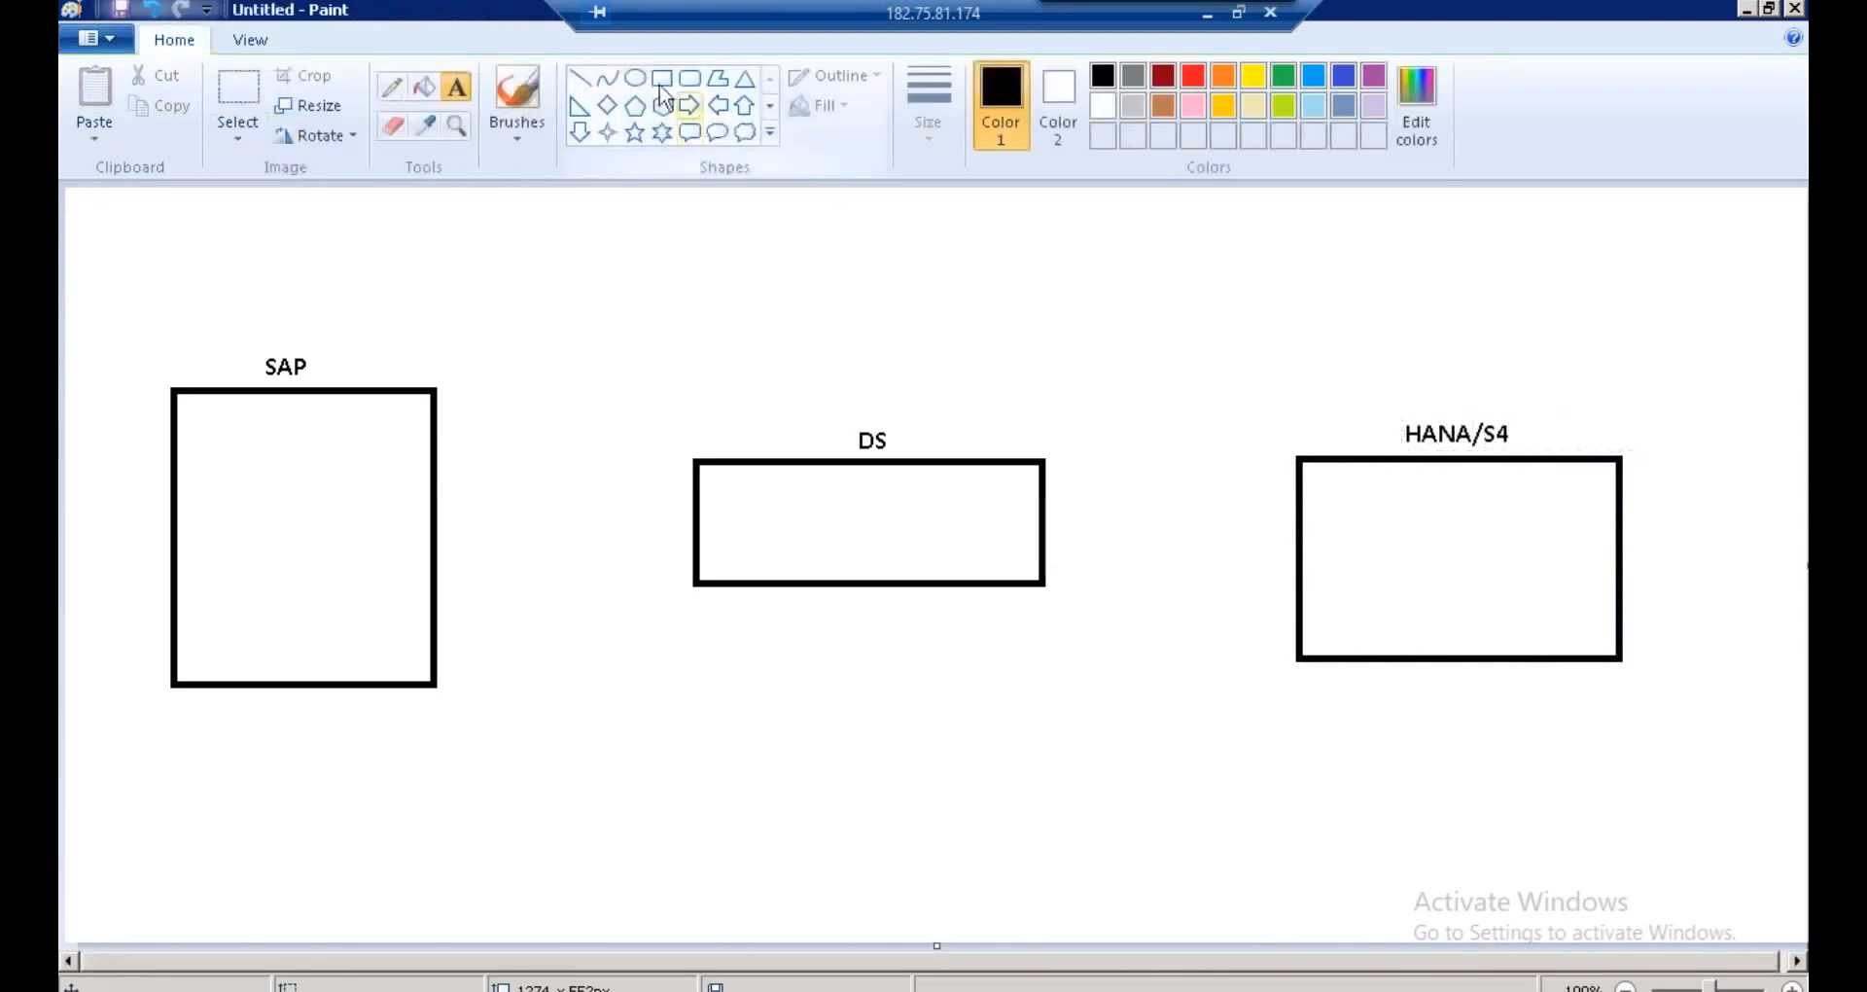
# - Draw a small rectangle inside the SAP box and a freehand curved arrow from it into the DS box
pyautogui.click(587, 78)
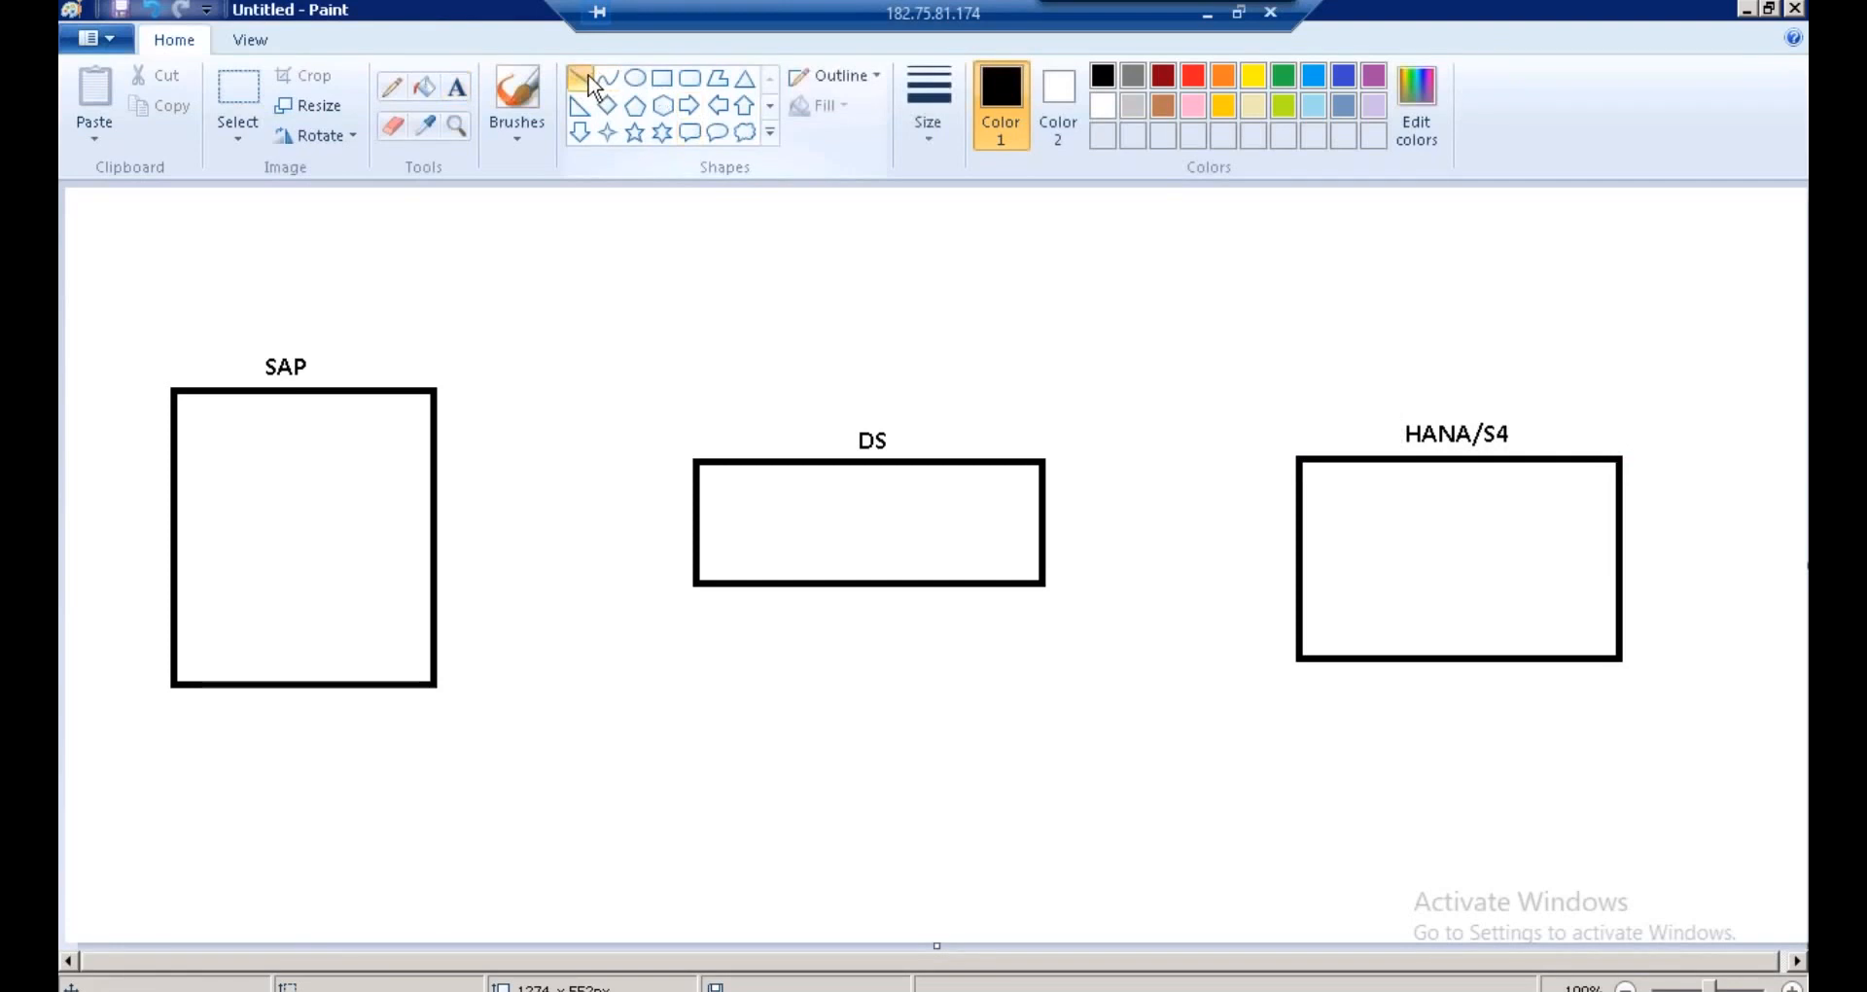
pyautogui.click(662, 78)
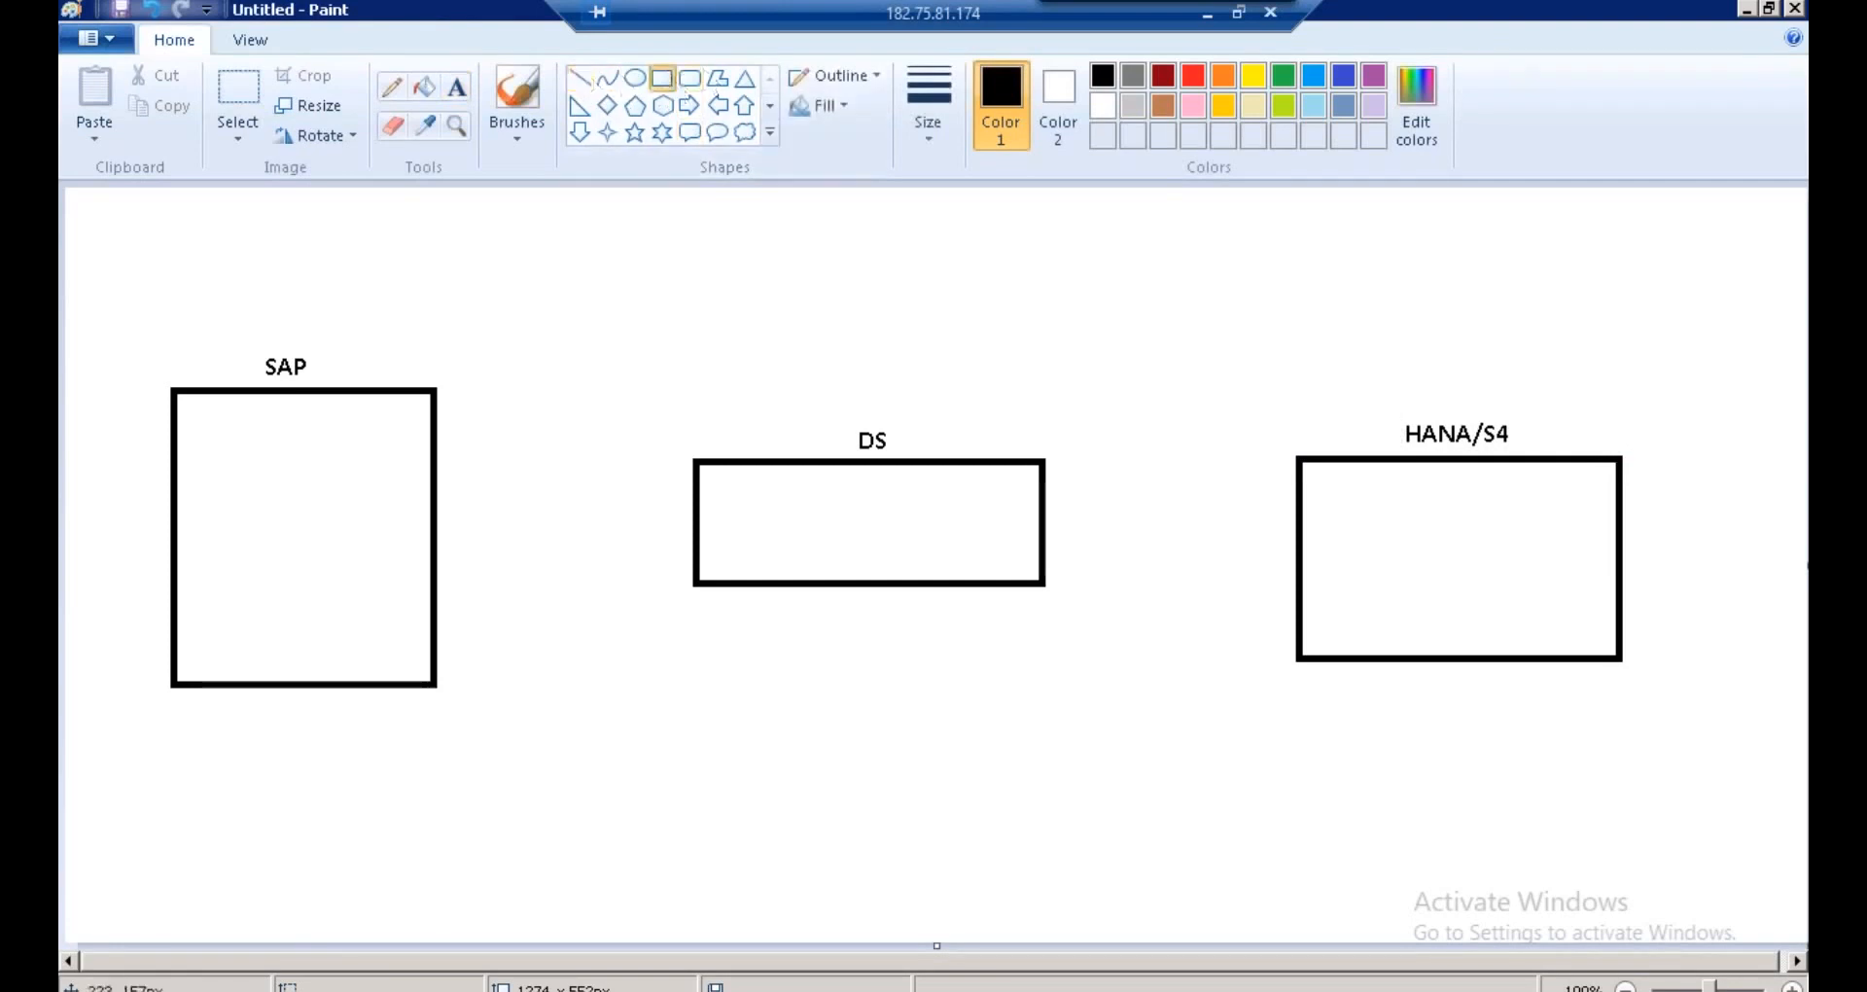
pyautogui.moveTo(265, 464); pyautogui.dragTo(335, 518)
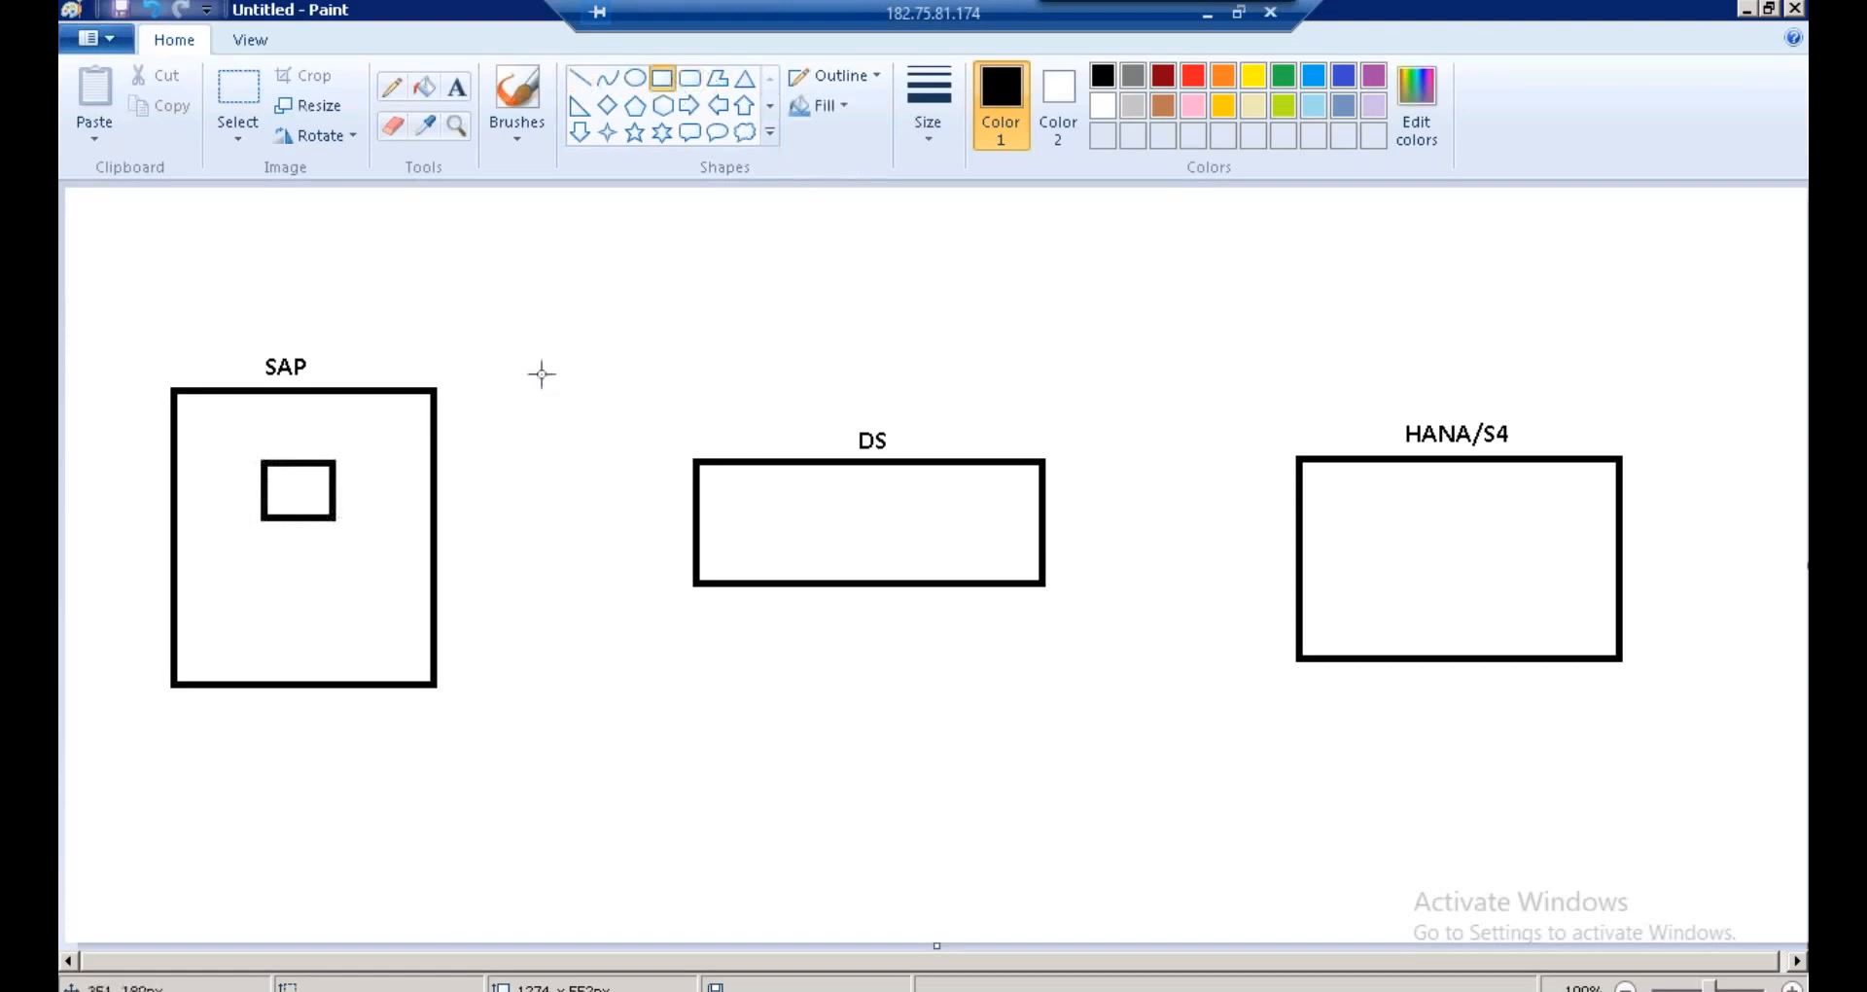
pyautogui.click(392, 86)
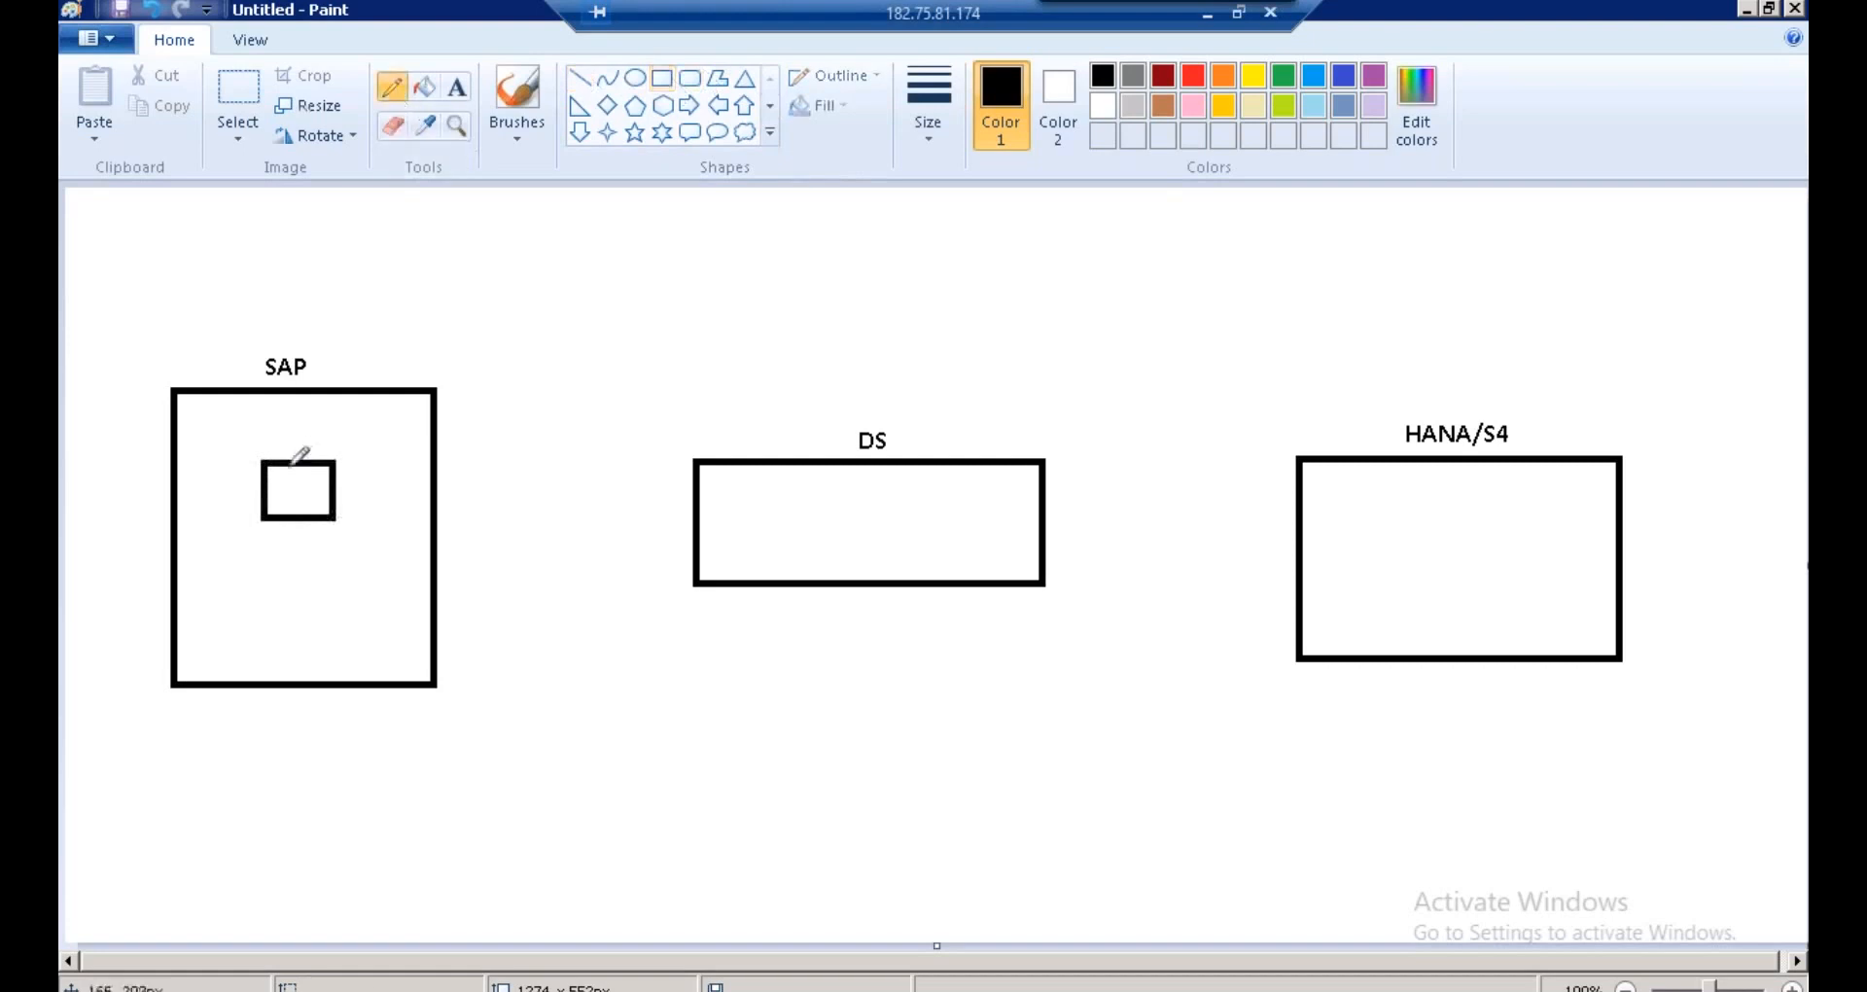
pyautogui.moveTo(290, 465)
pyautogui.mouseDown()
pyautogui.moveTo(514, 278)
pyautogui.moveTo(754, 533)
pyautogui.mouseUp()
# - Draw a small rectangle inside the HANA/S4 box and a freehand arrow from it into the DS box
pyautogui.click(663, 80)
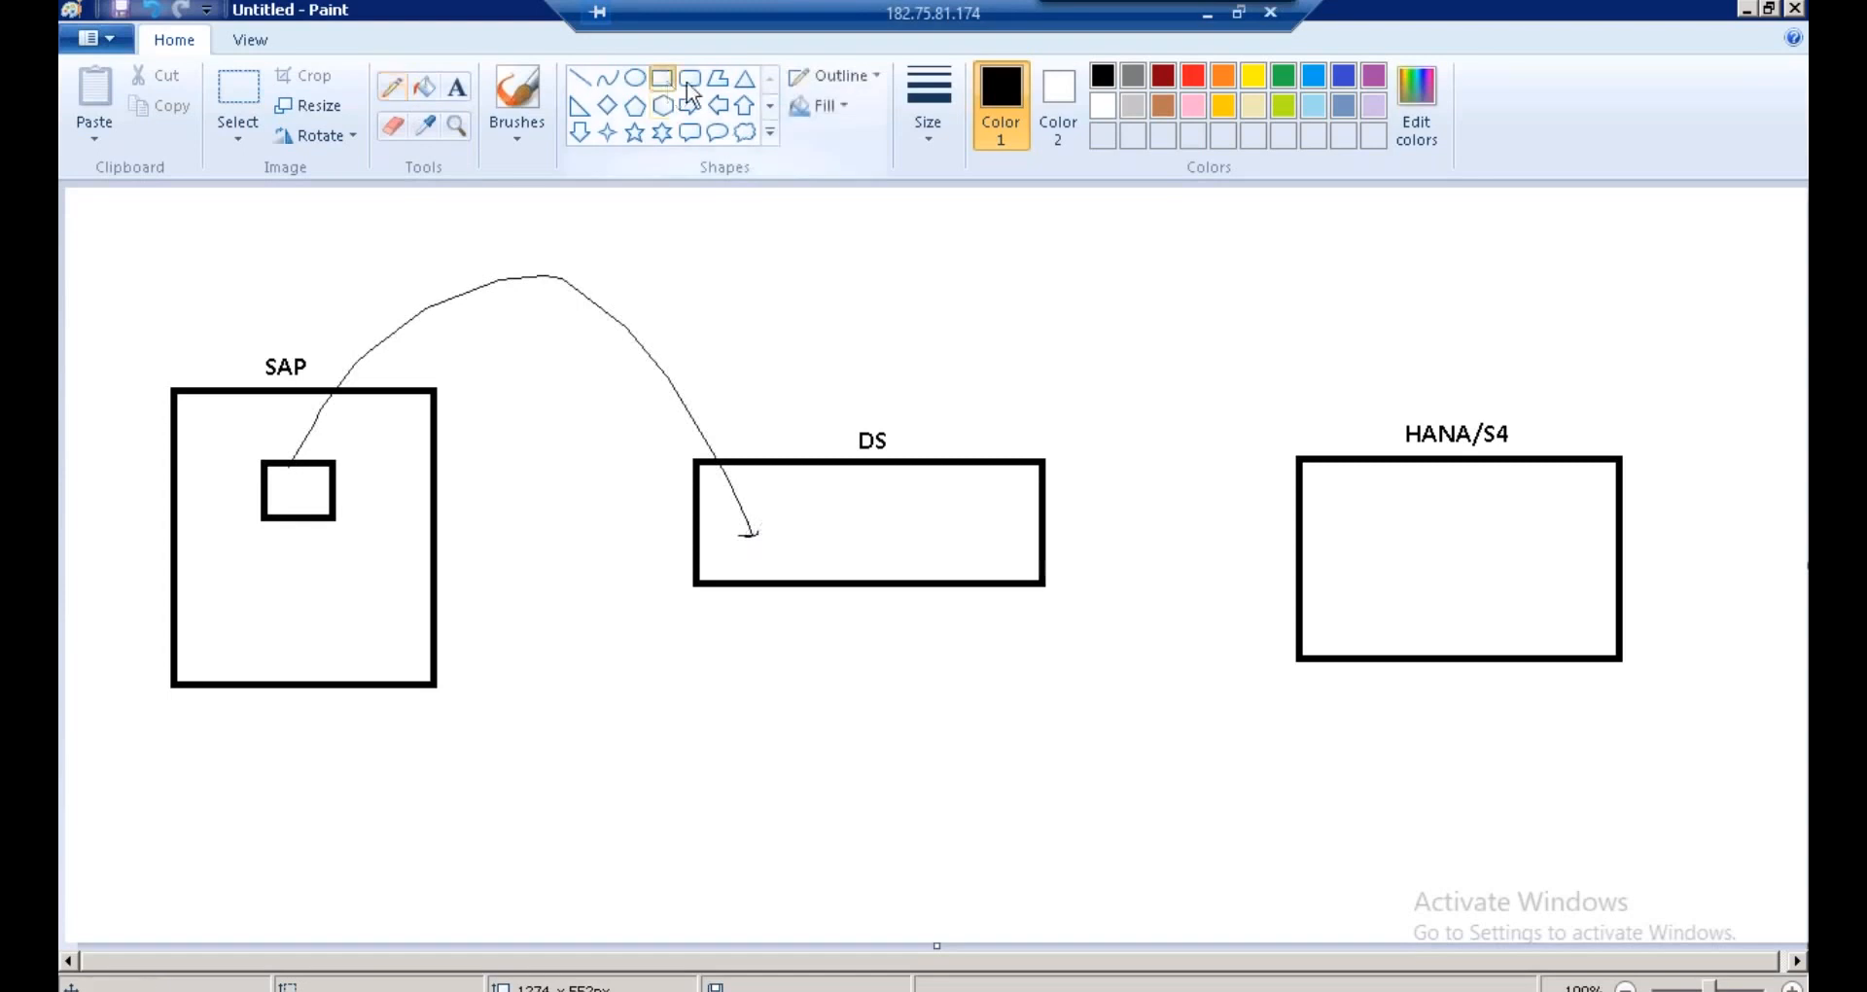
pyautogui.moveTo(1344, 512); pyautogui.dragTo(1438, 574)
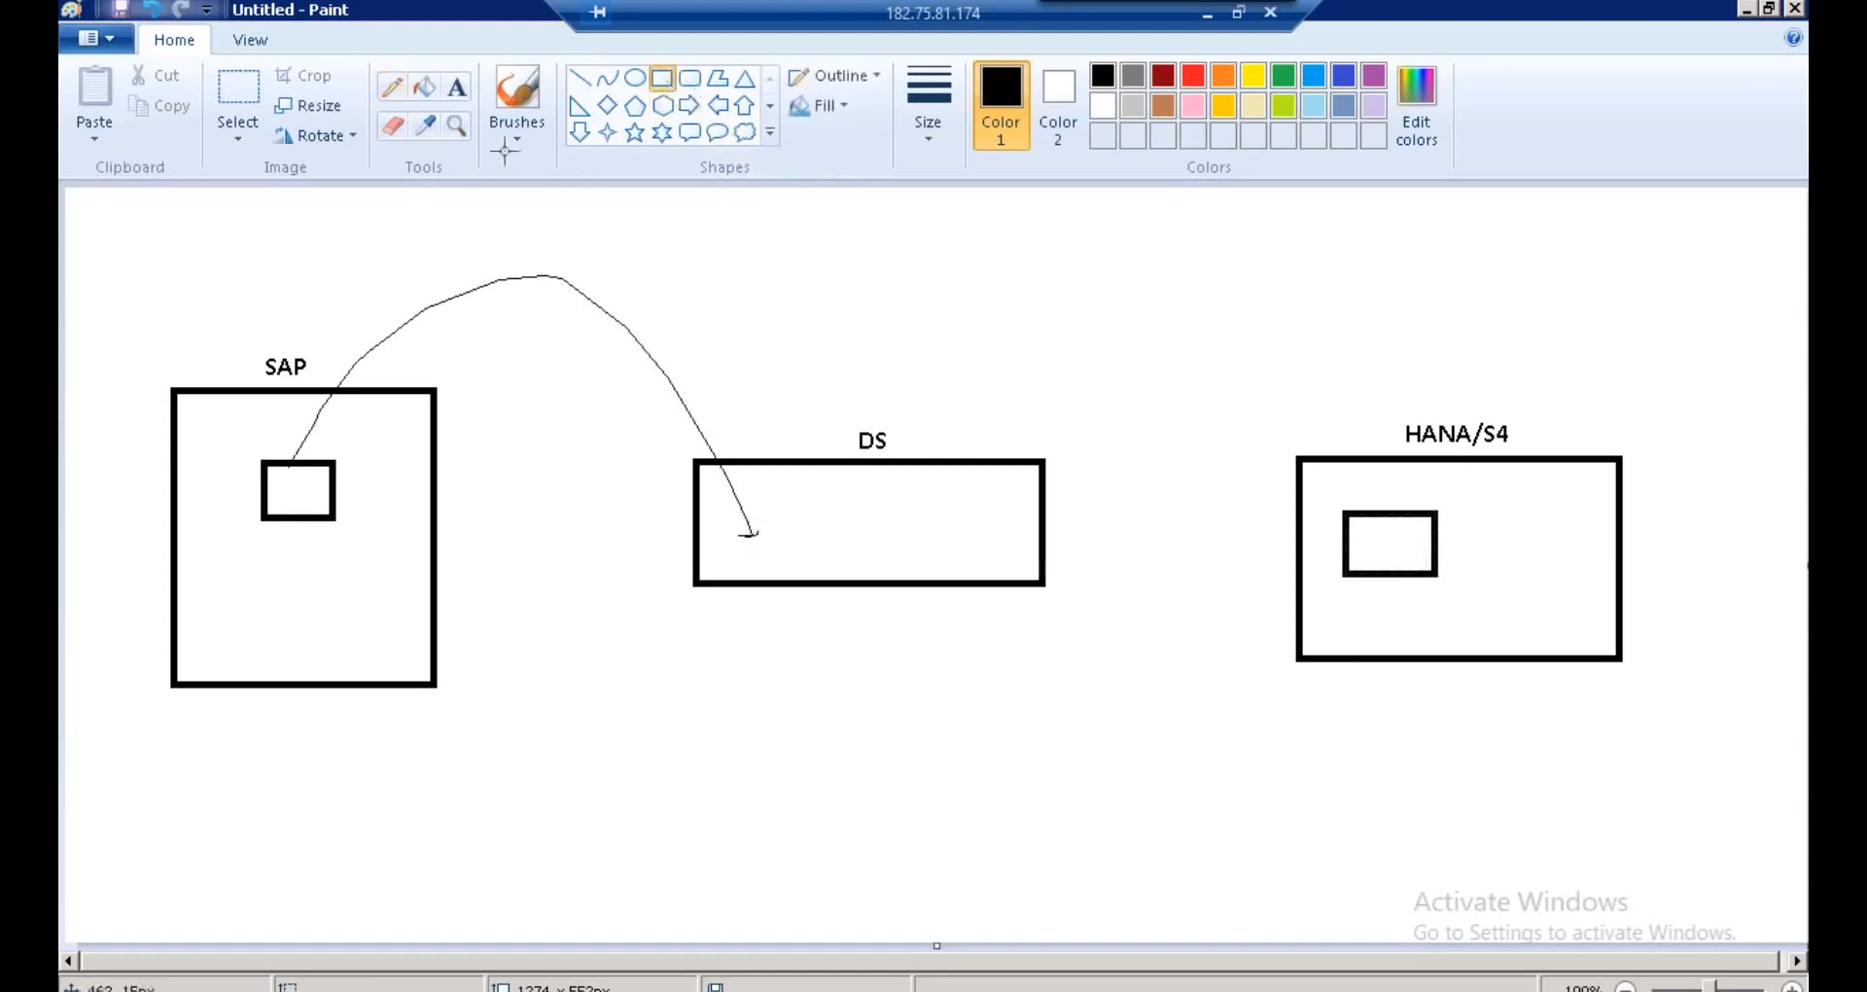
pyautogui.click(387, 91)
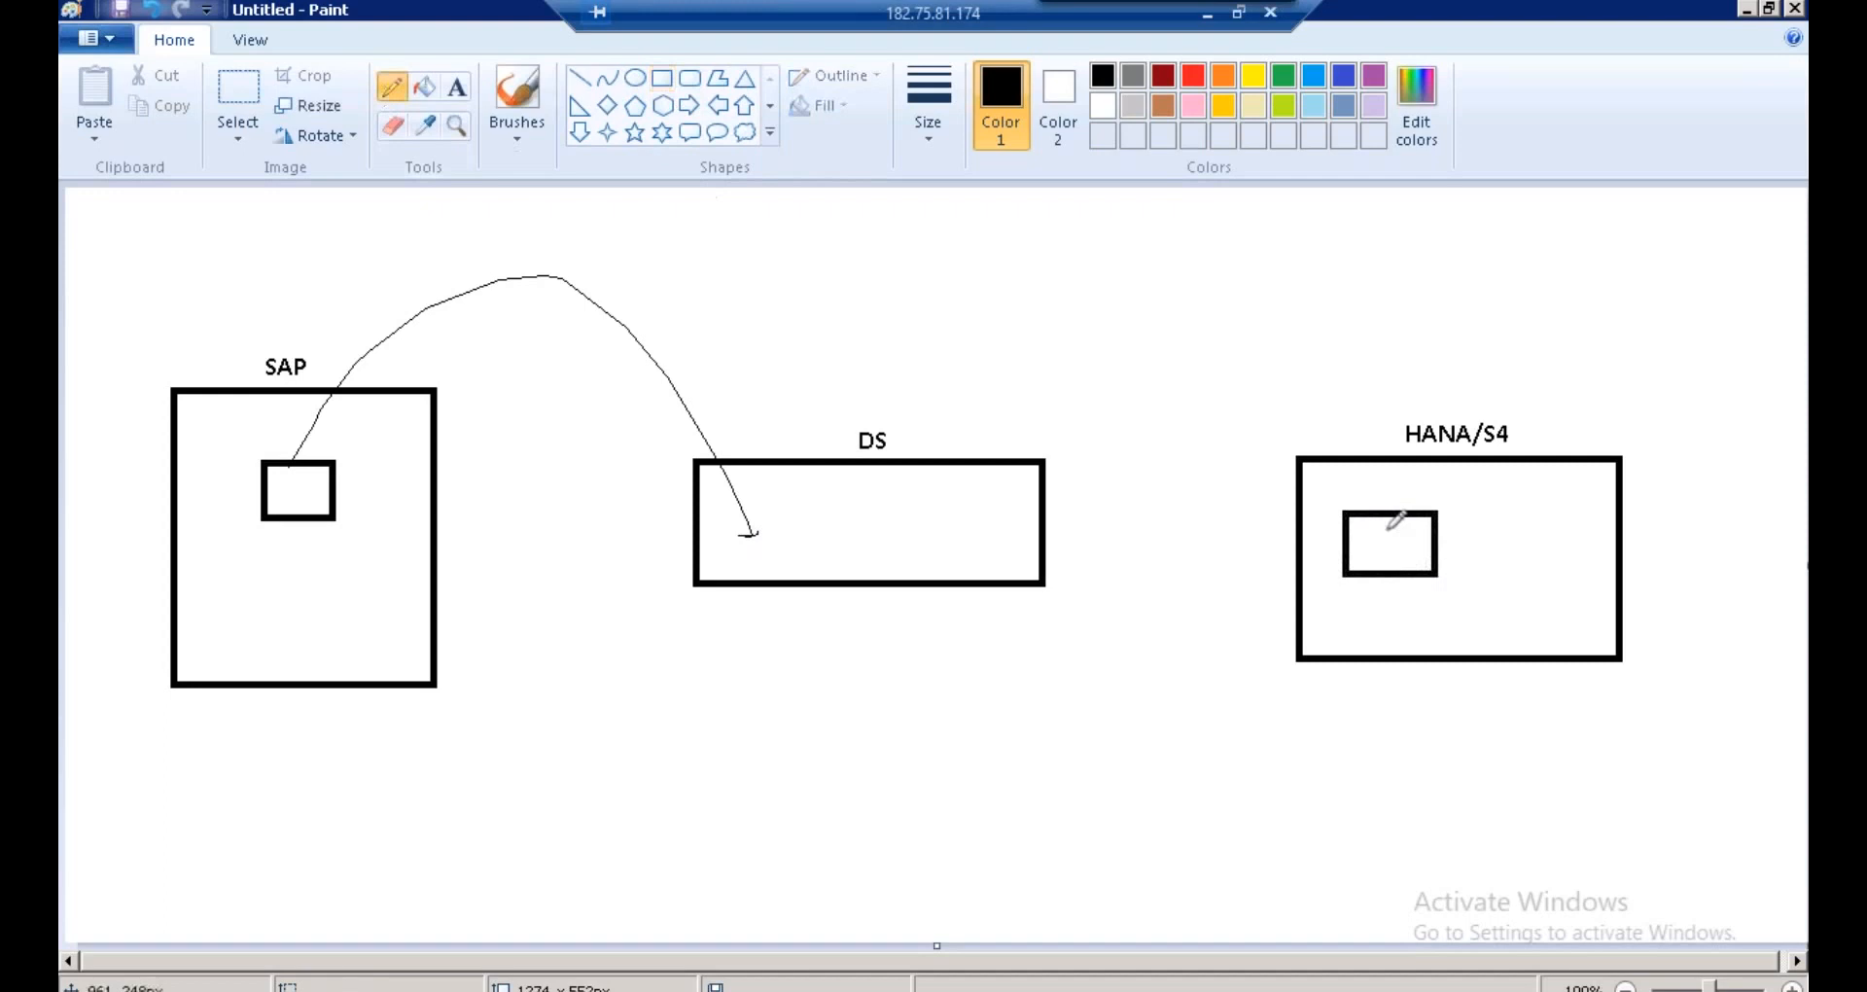
pyautogui.moveTo(1388, 531)
pyautogui.mouseDown()
pyautogui.moveTo(1315, 285)
pyautogui.moveTo(1084, 401)
pyautogui.moveTo(955, 527)
pyautogui.mouseUp()
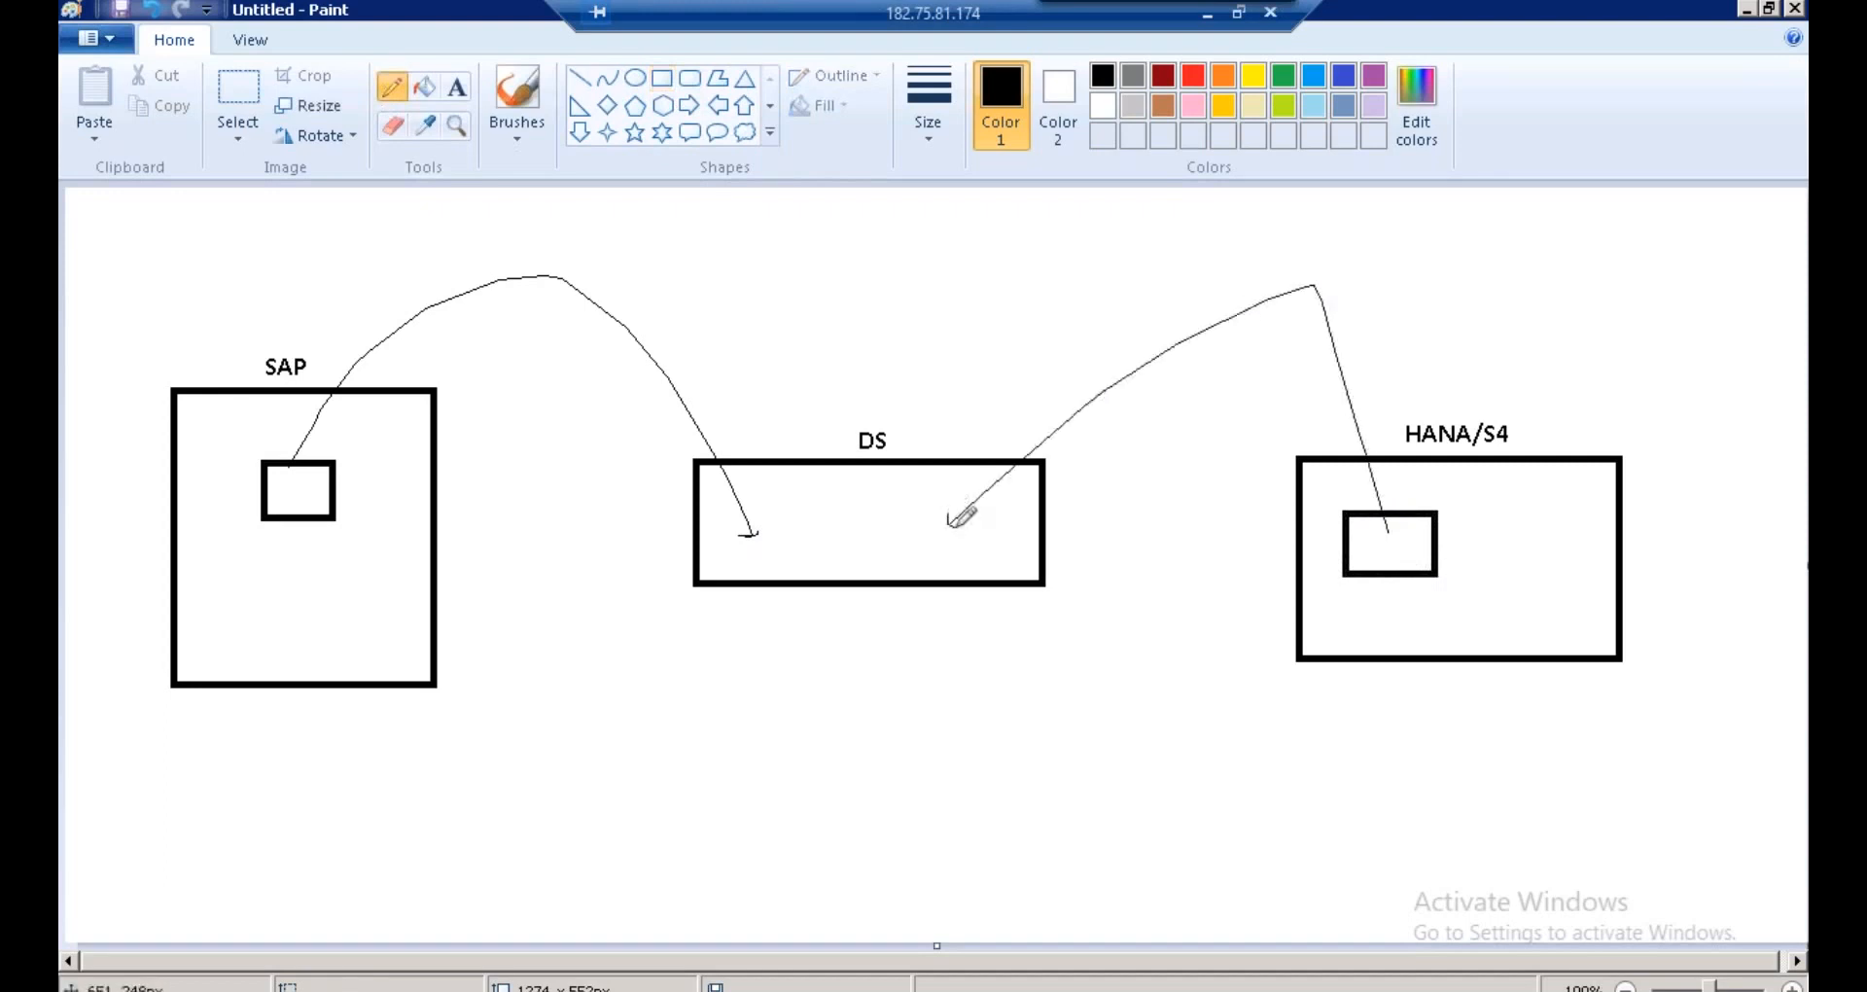
# - Draw two small rectangles inside the DS box at the arrow ends and connect them with a straight horizontal line
pyautogui.click(662, 78)
pyautogui.moveTo(753, 500); pyautogui.dragTo(809, 556)
pyautogui.moveTo(906, 491); pyautogui.dragTo(960, 557)
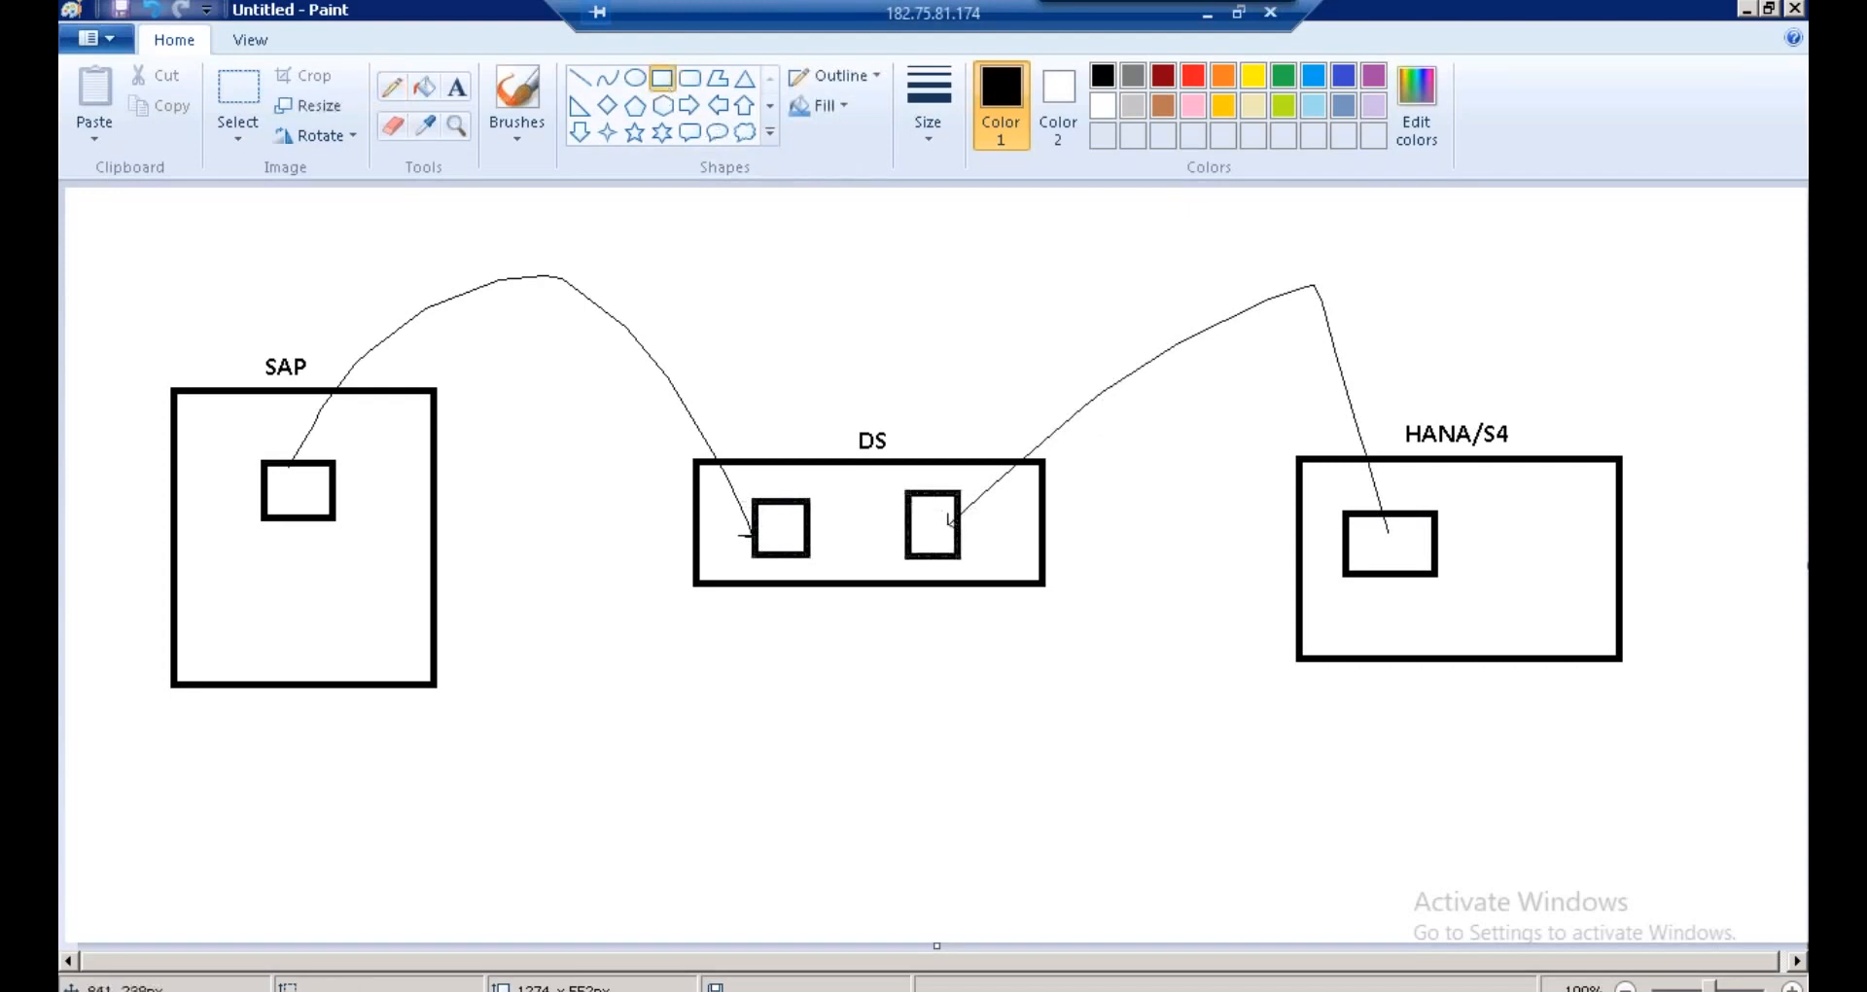
pyautogui.click(581, 79)
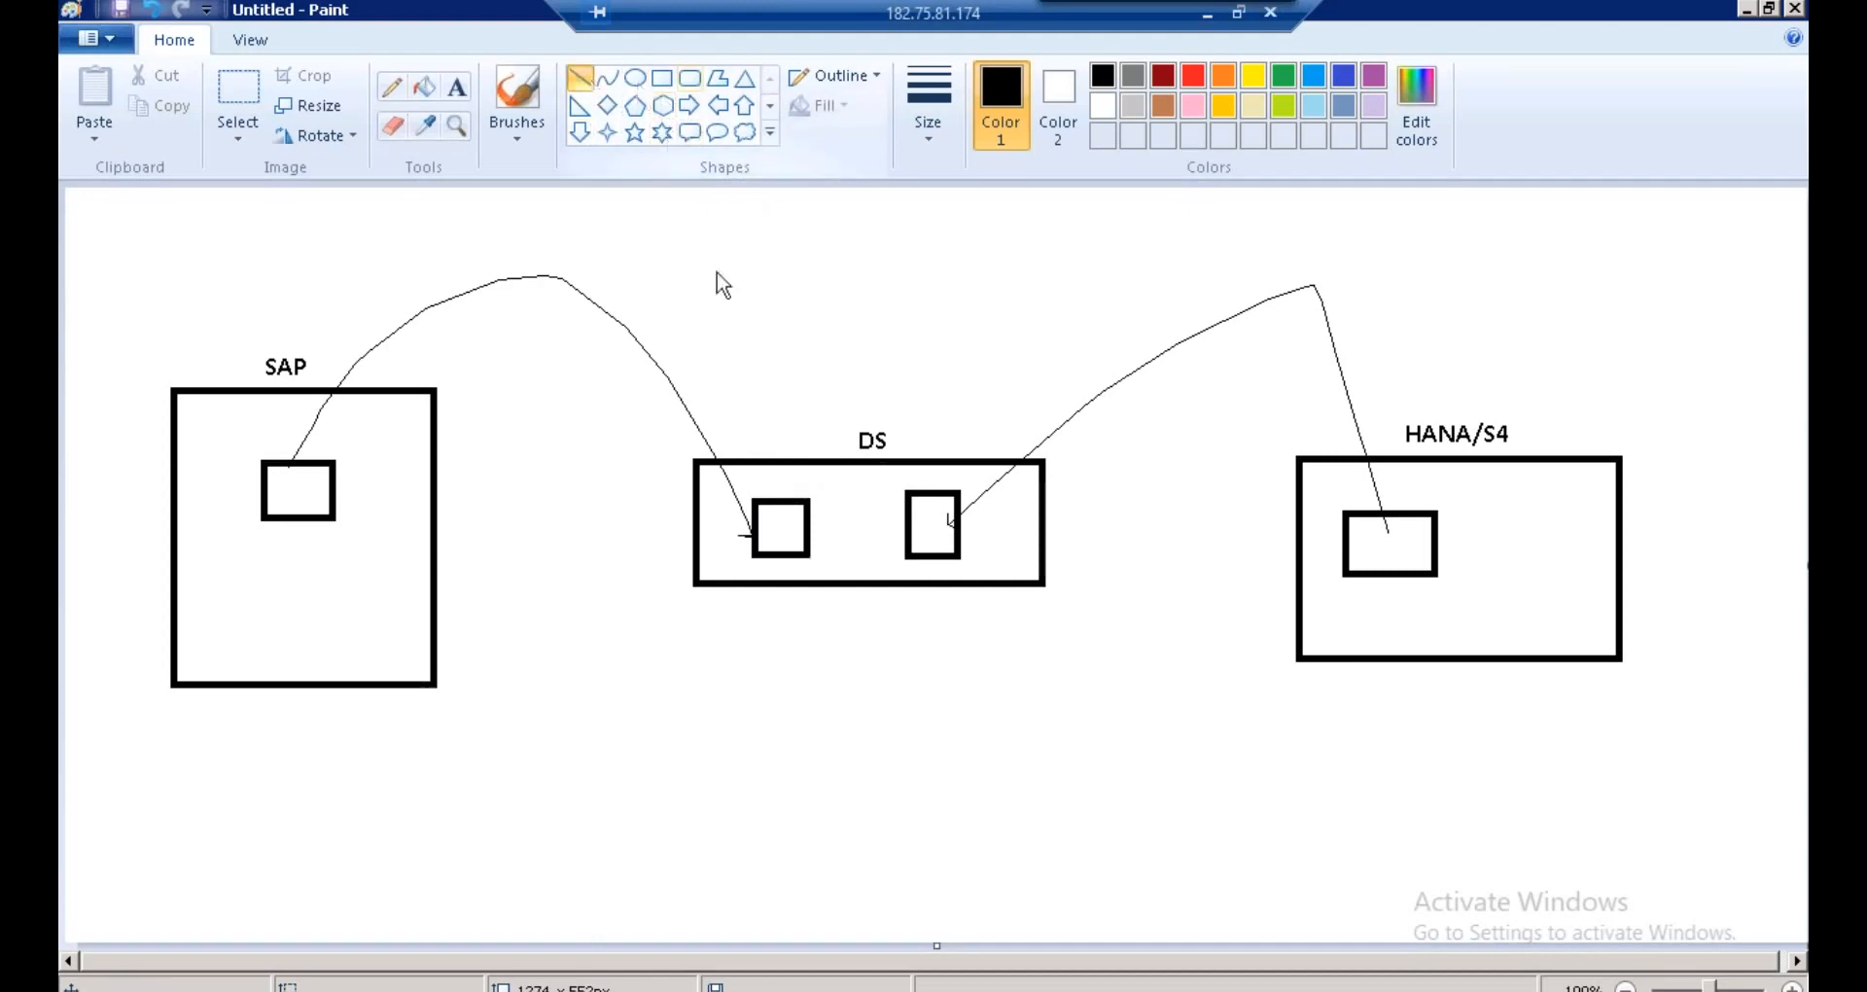
pyautogui.moveTo(797, 523); pyautogui.dragTo(906, 524)
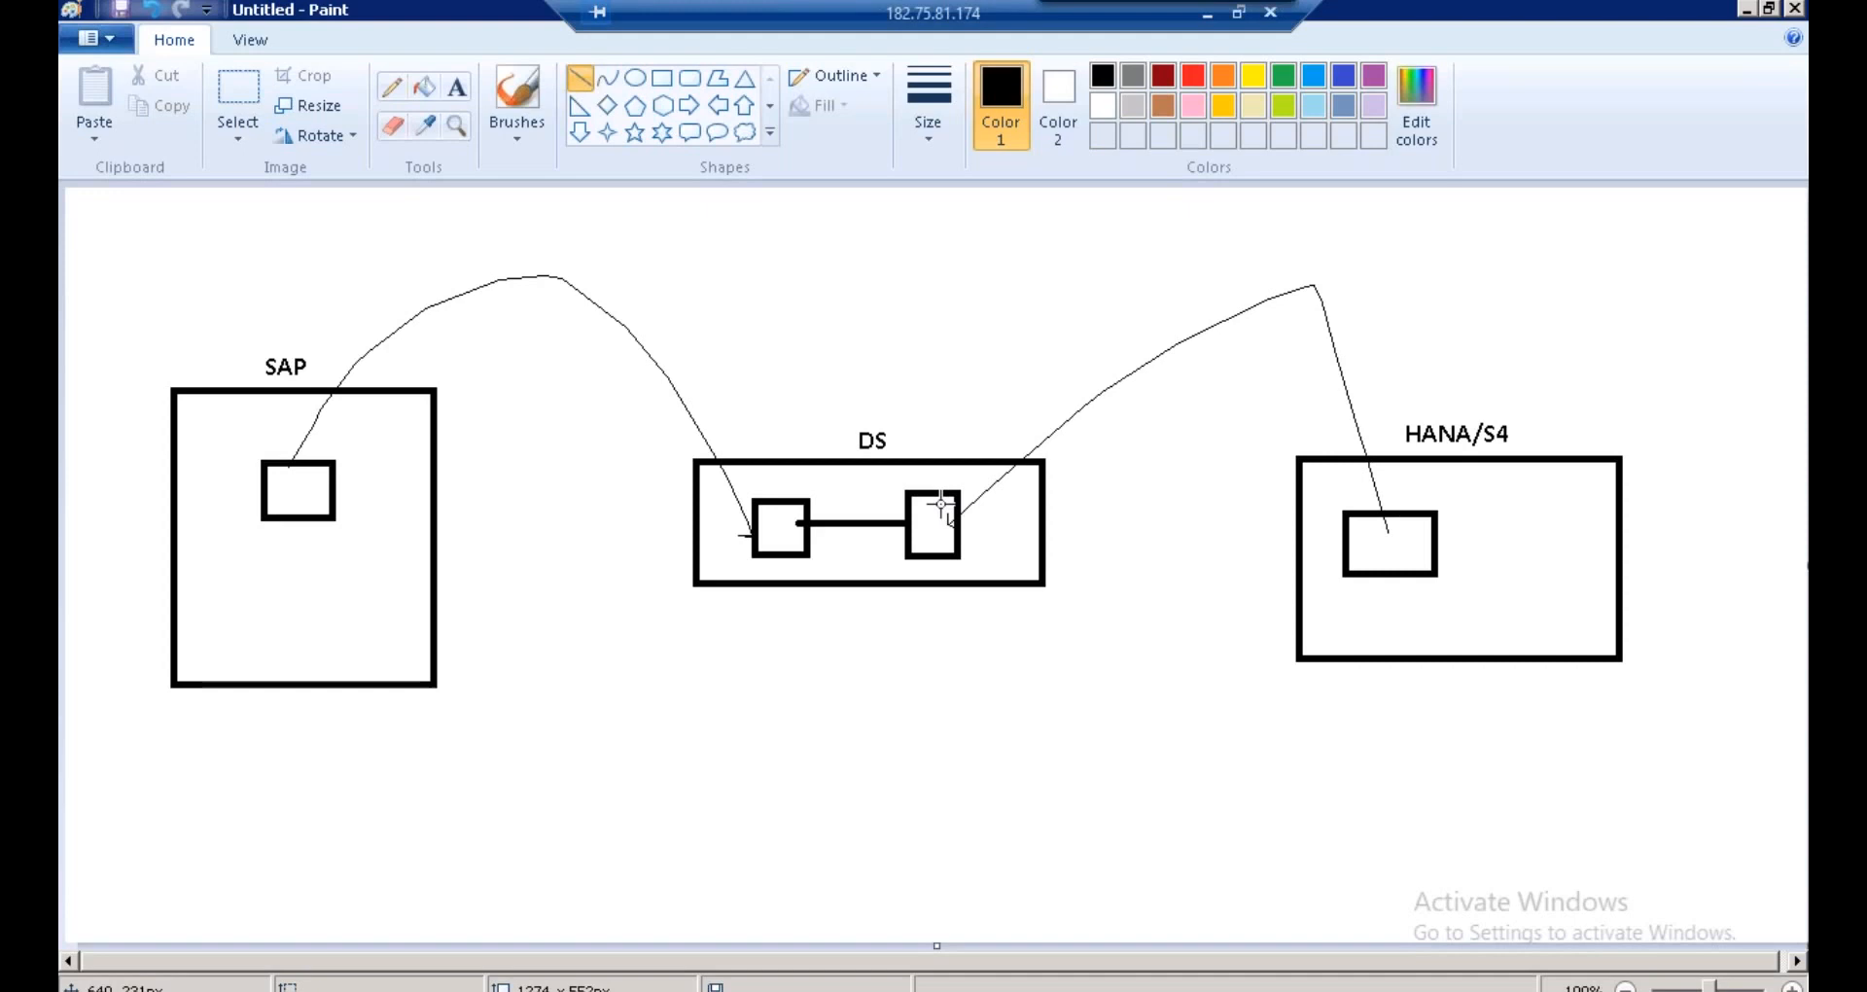
# - Draw a leader line up from the right small rectangle in DS and label it TABLE LOADER in a rectangular frame
pyautogui.moveTo(932, 510); pyautogui.dragTo(975, 370)
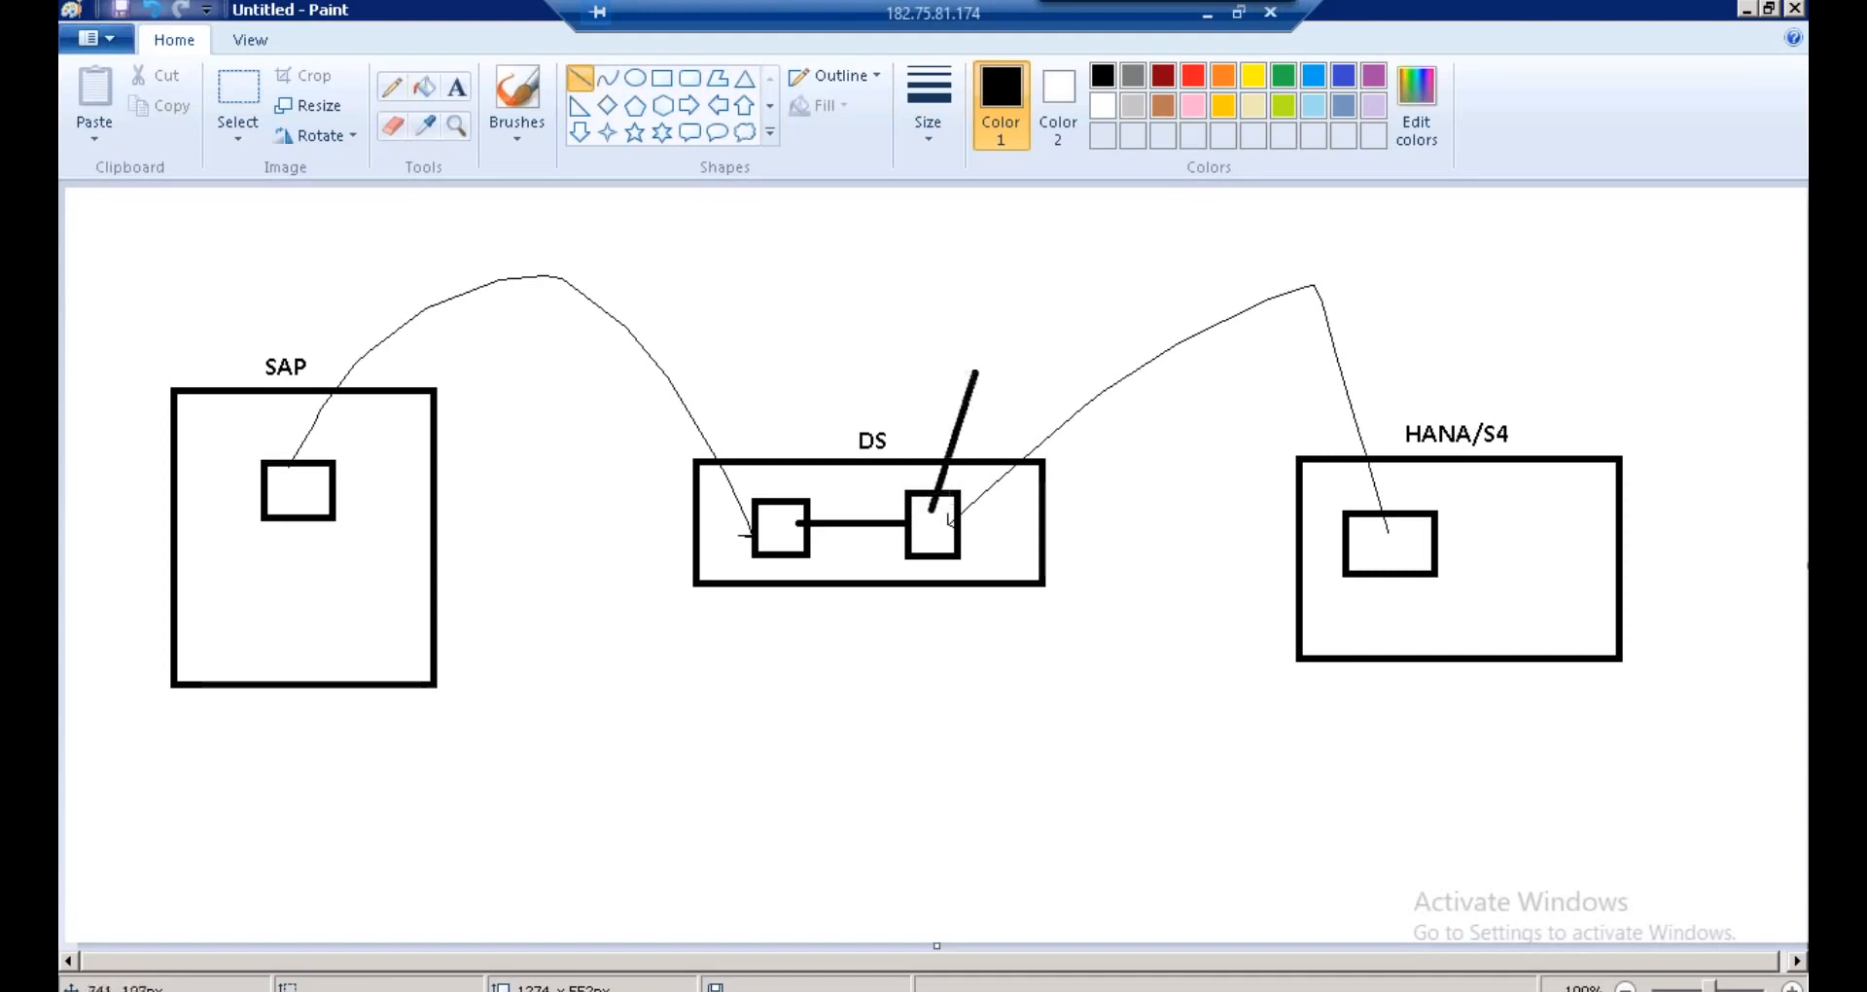
pyautogui.click(459, 91)
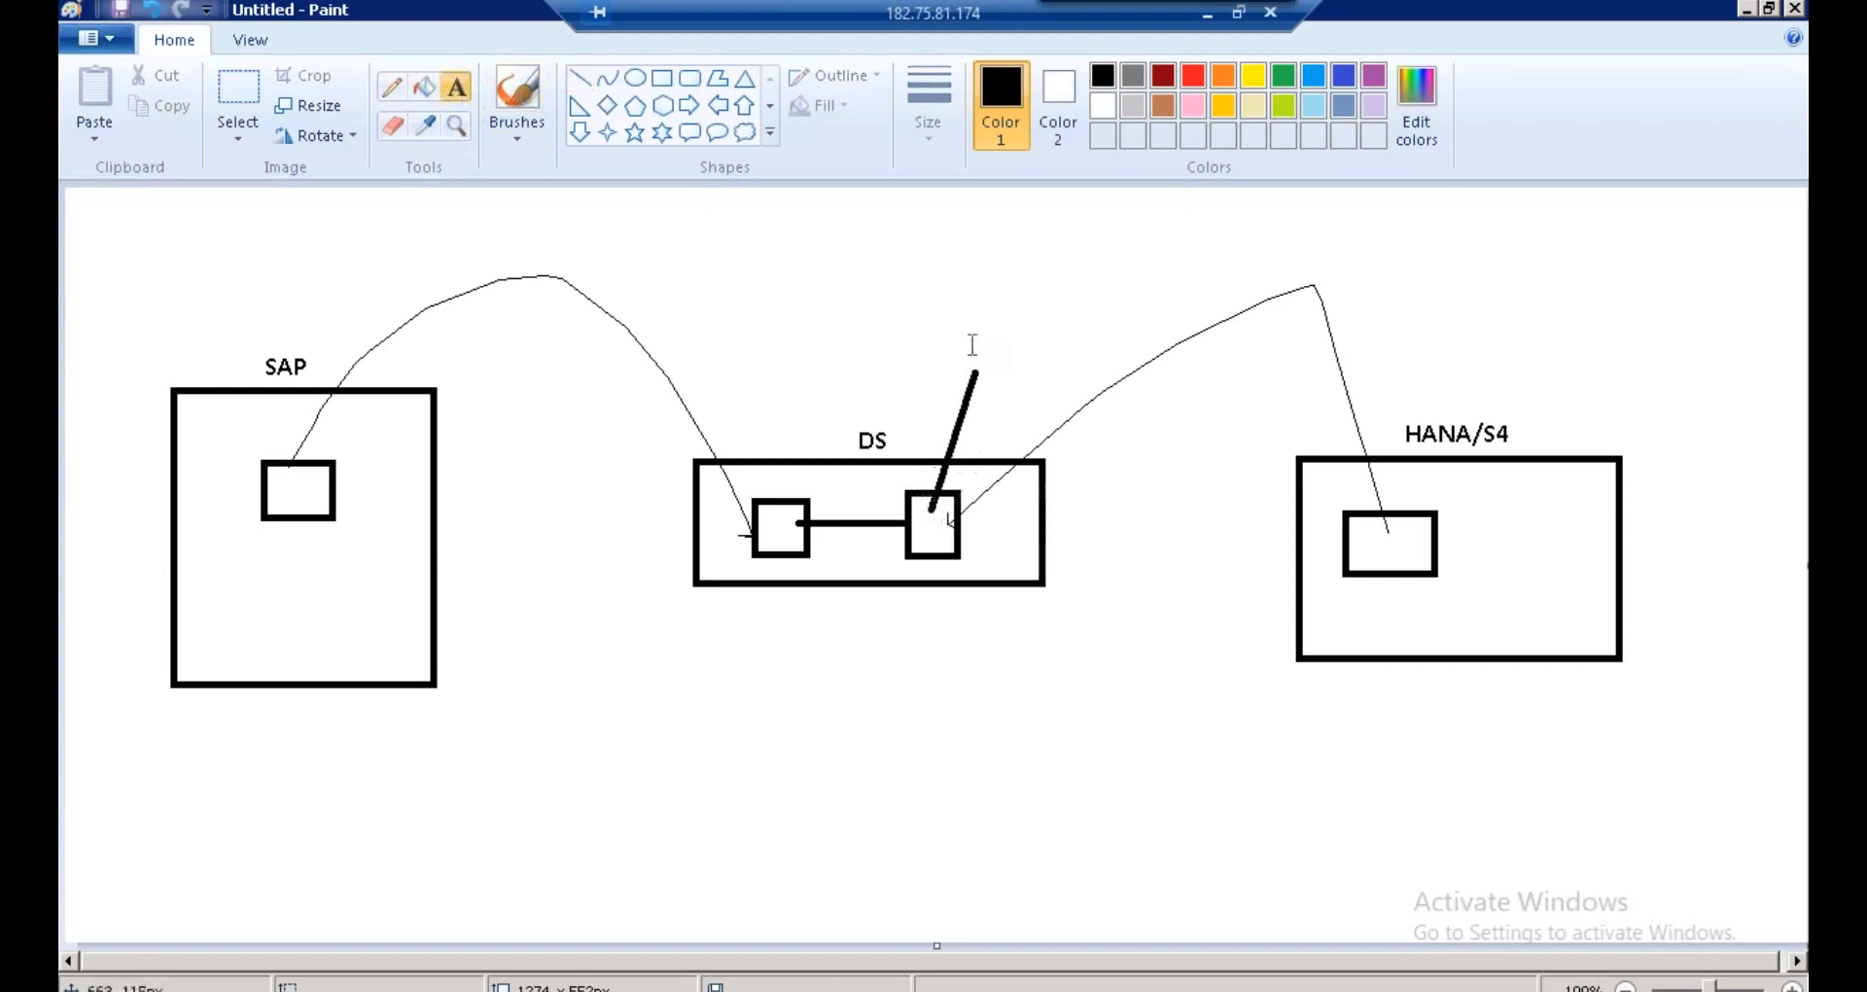
pyautogui.click(970, 325)
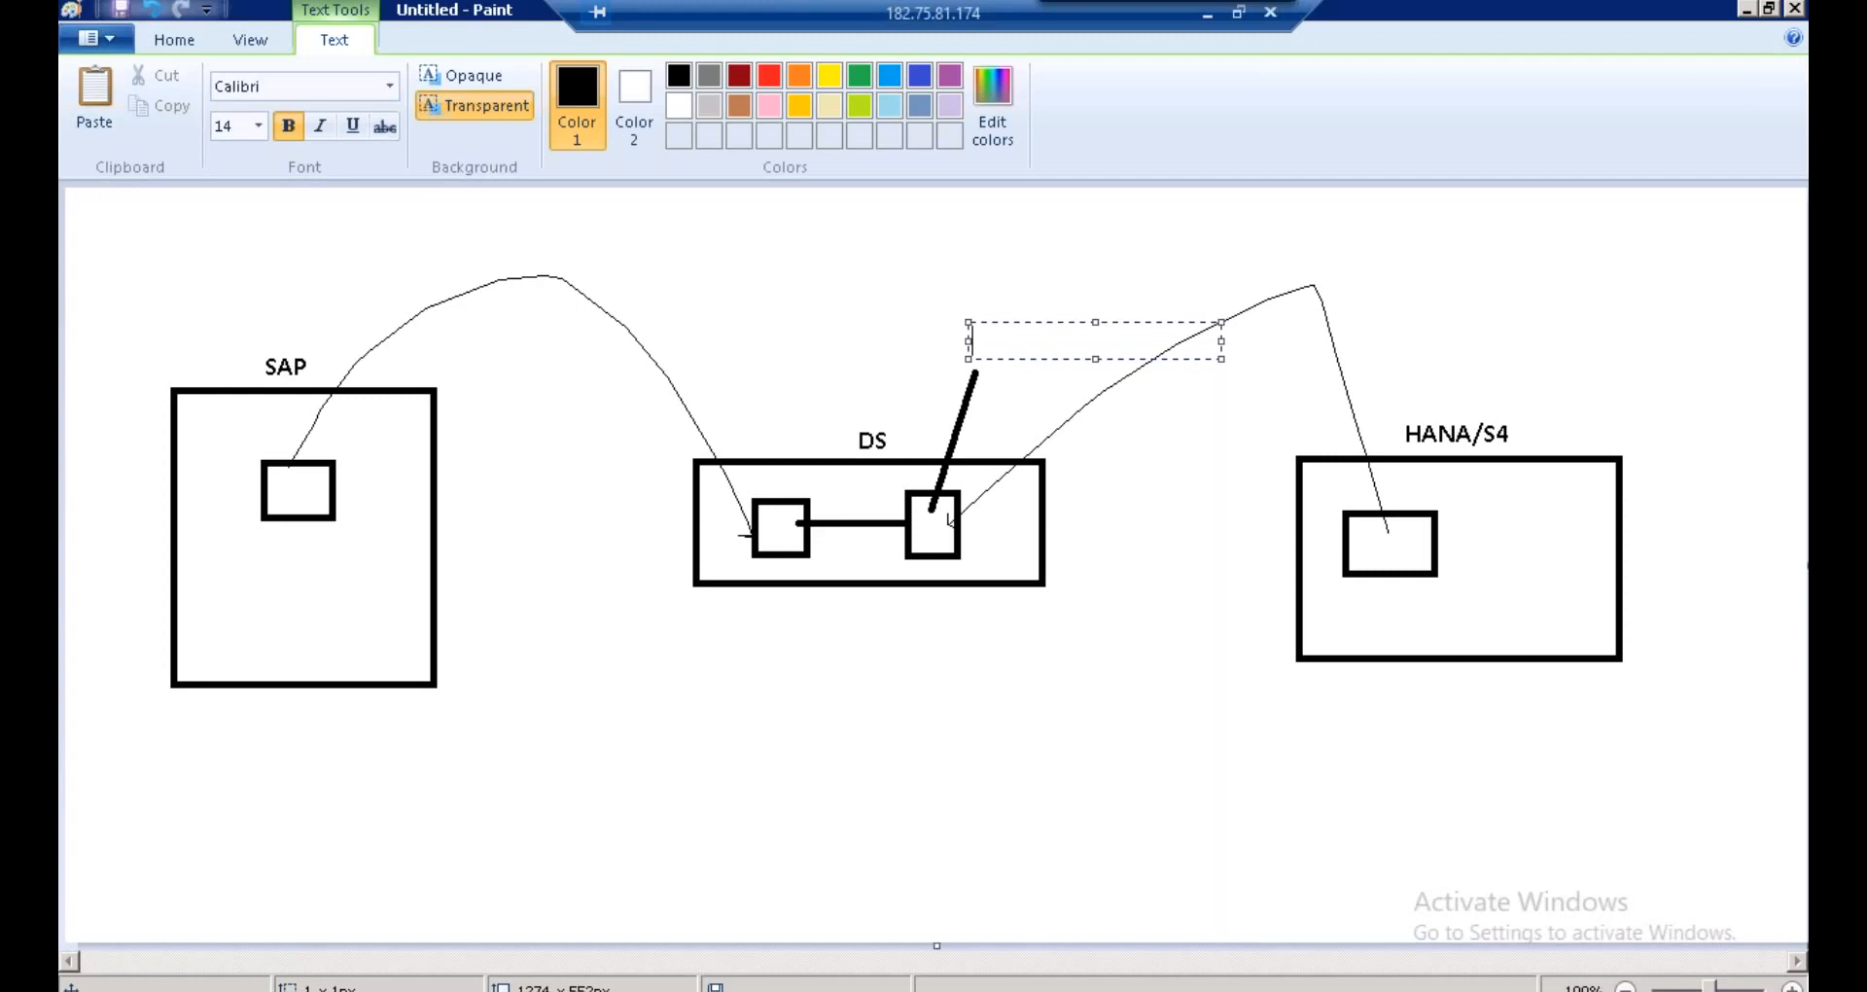
pyautogui.write('TABLE LOADER')
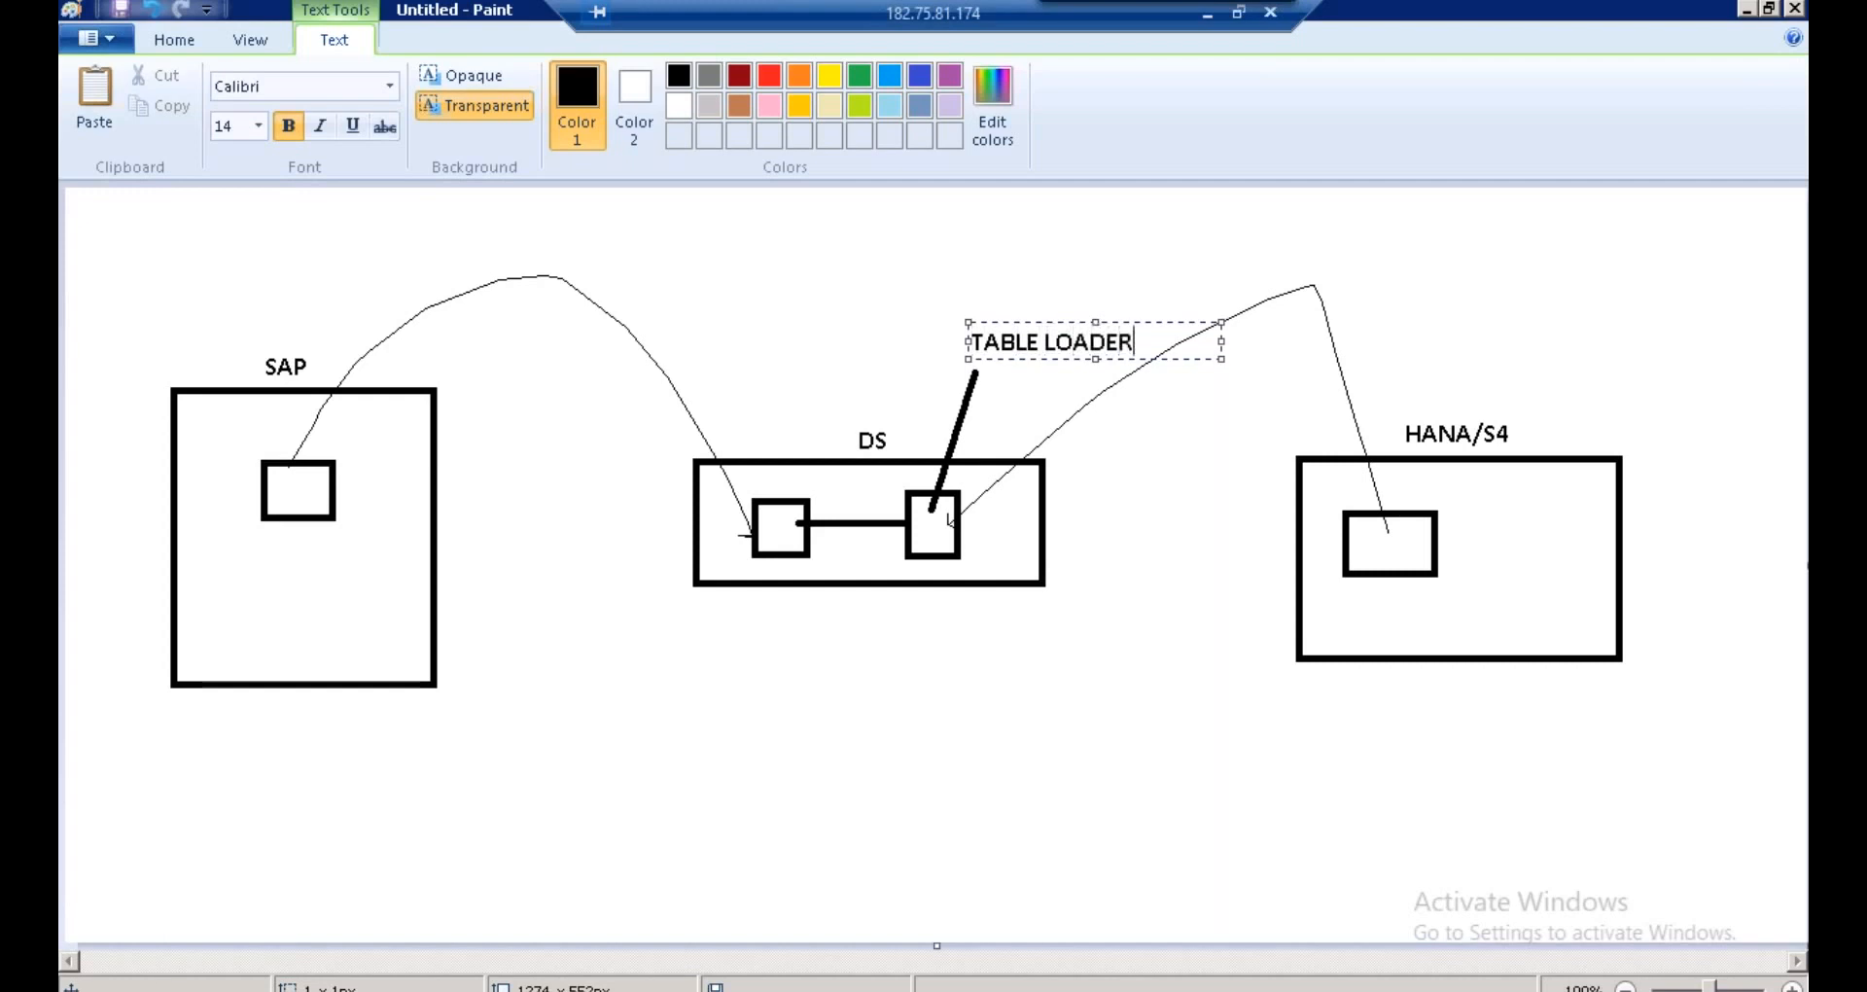
pyautogui.click(1110, 278)
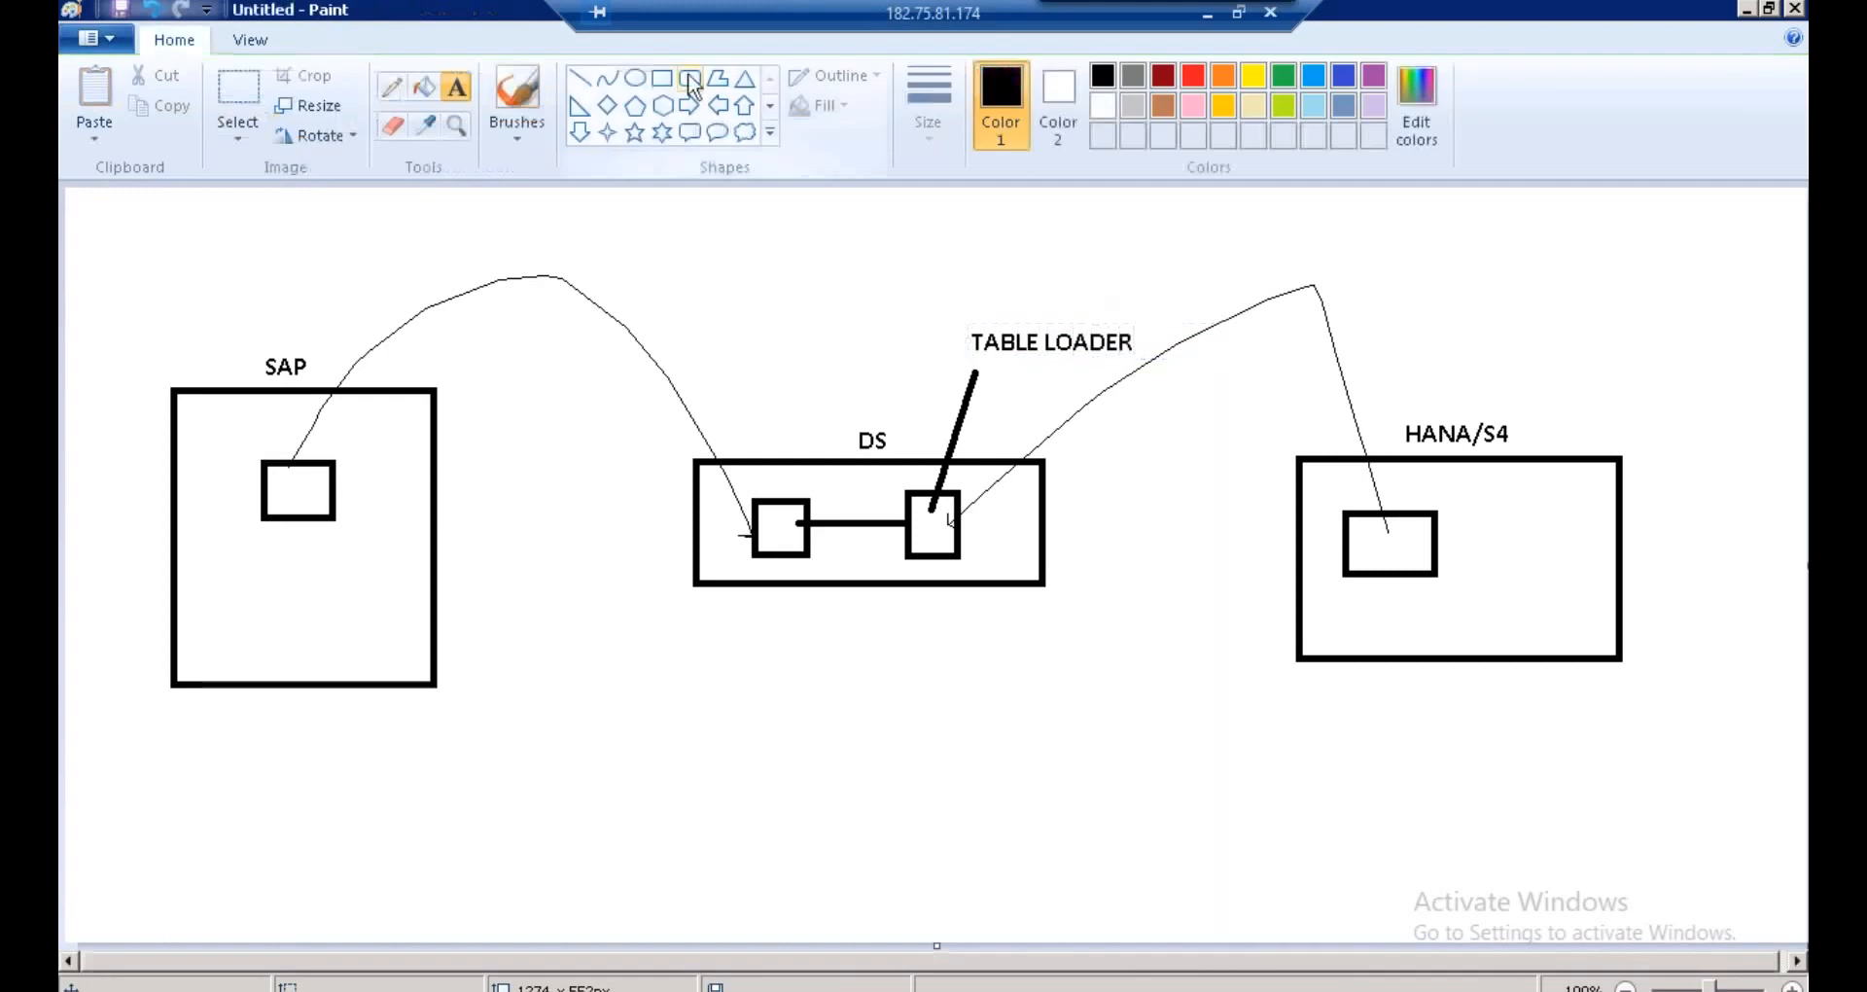
pyautogui.moveTo(963, 320); pyautogui.dragTo(1144, 364)
pyautogui.click(1170, 365)
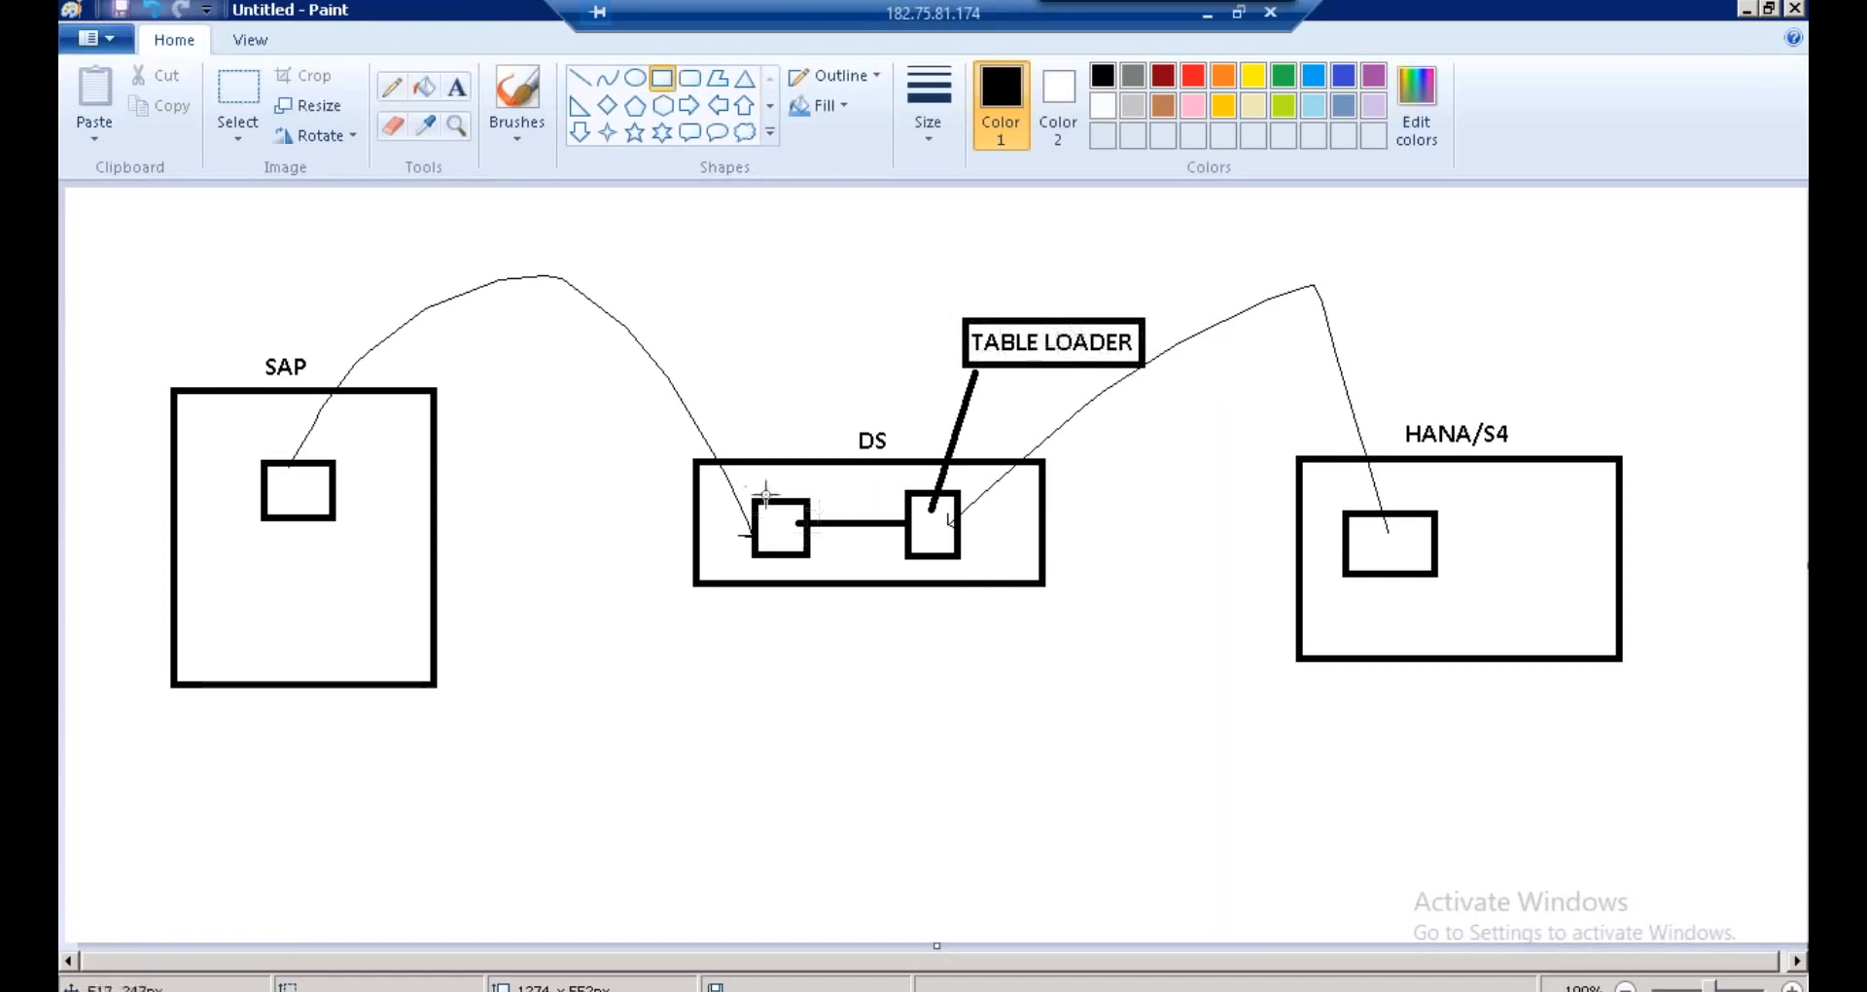
# - Draw a leader line up from the left small rectangle in DS and label it READ in a rectangular frame
pyautogui.click(579, 78)
pyautogui.moveTo(783, 507); pyautogui.dragTo(711, 327)
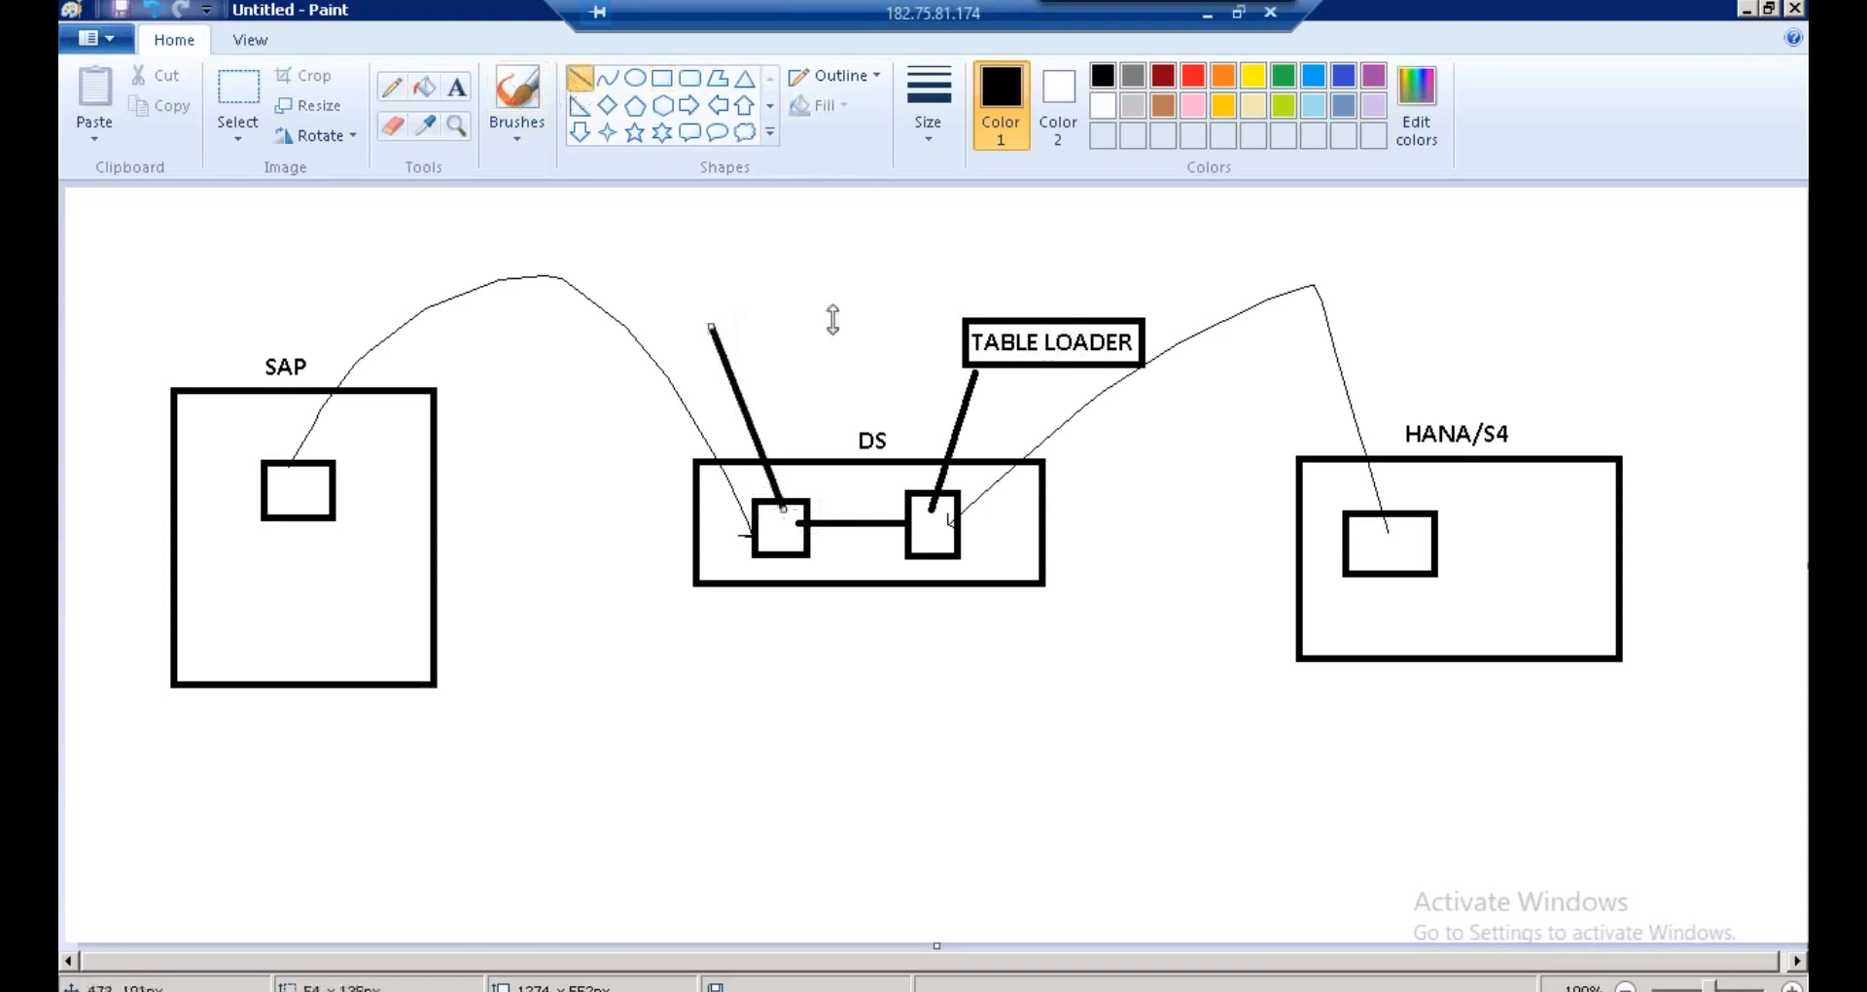
pyautogui.click(456, 86)
pyautogui.moveTo(703, 264); pyautogui.dragTo(955, 301)
pyautogui.write('READ')
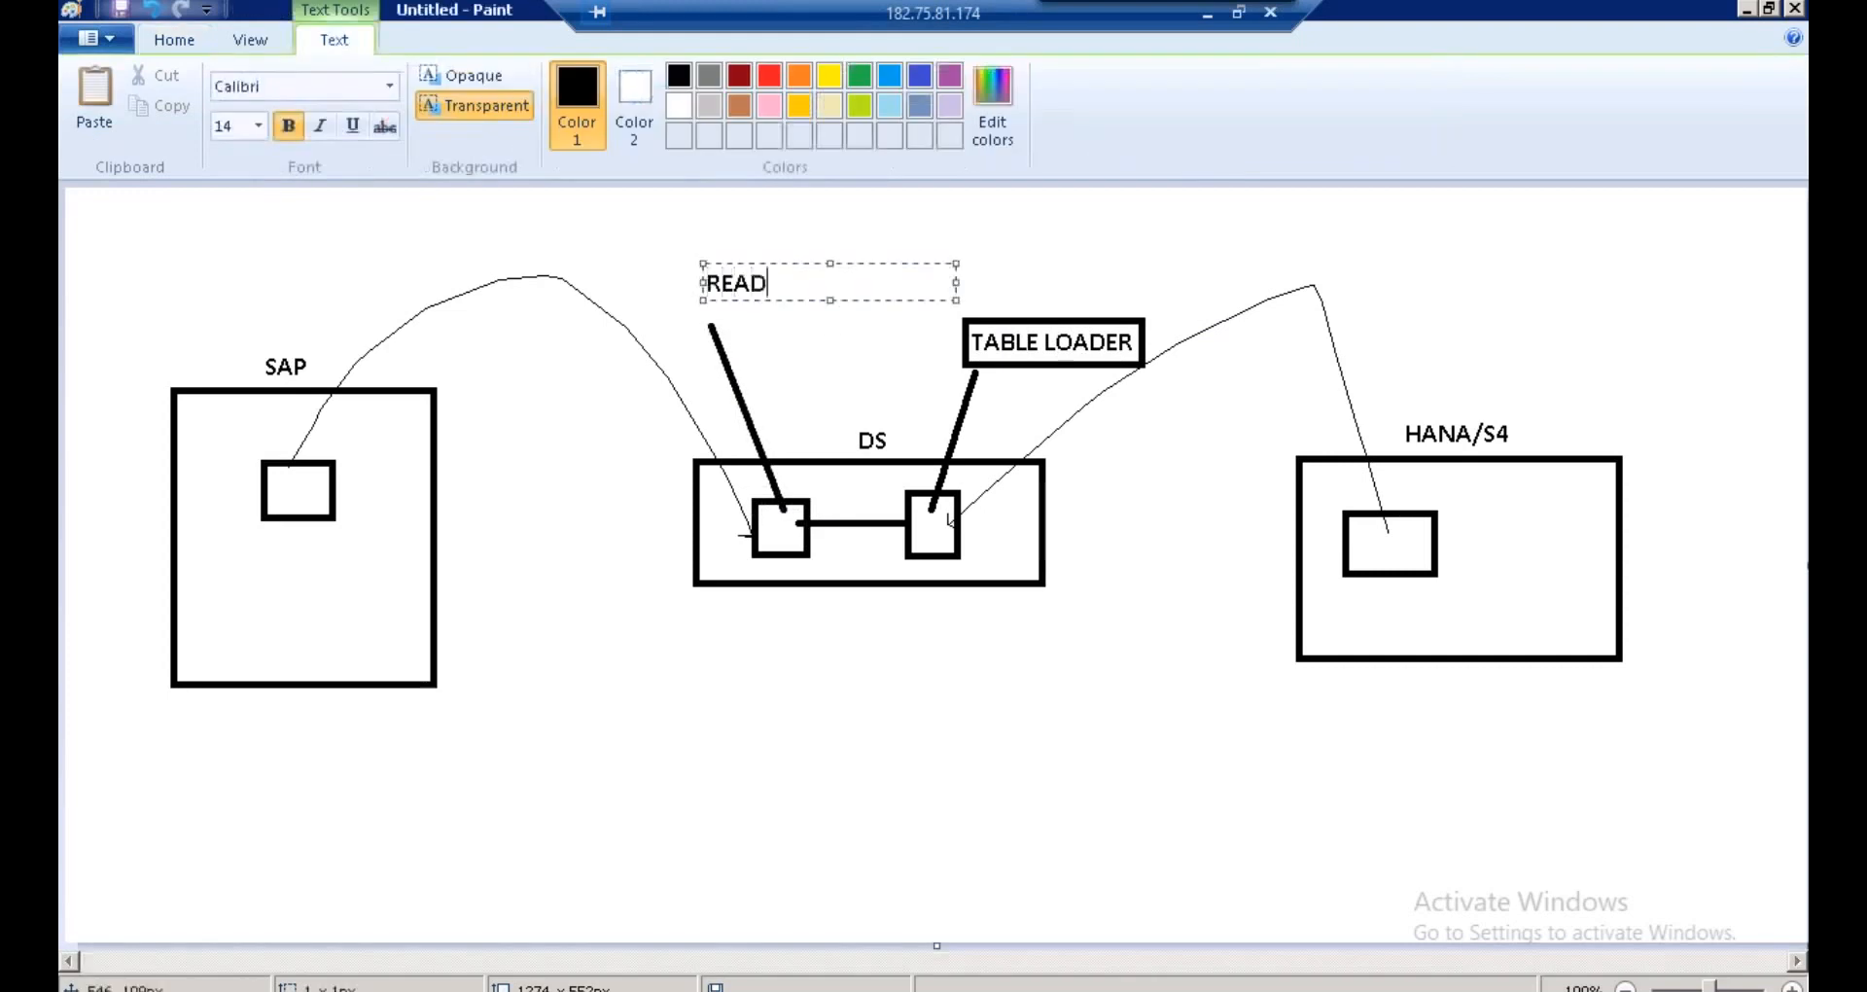
pyautogui.click(833, 351)
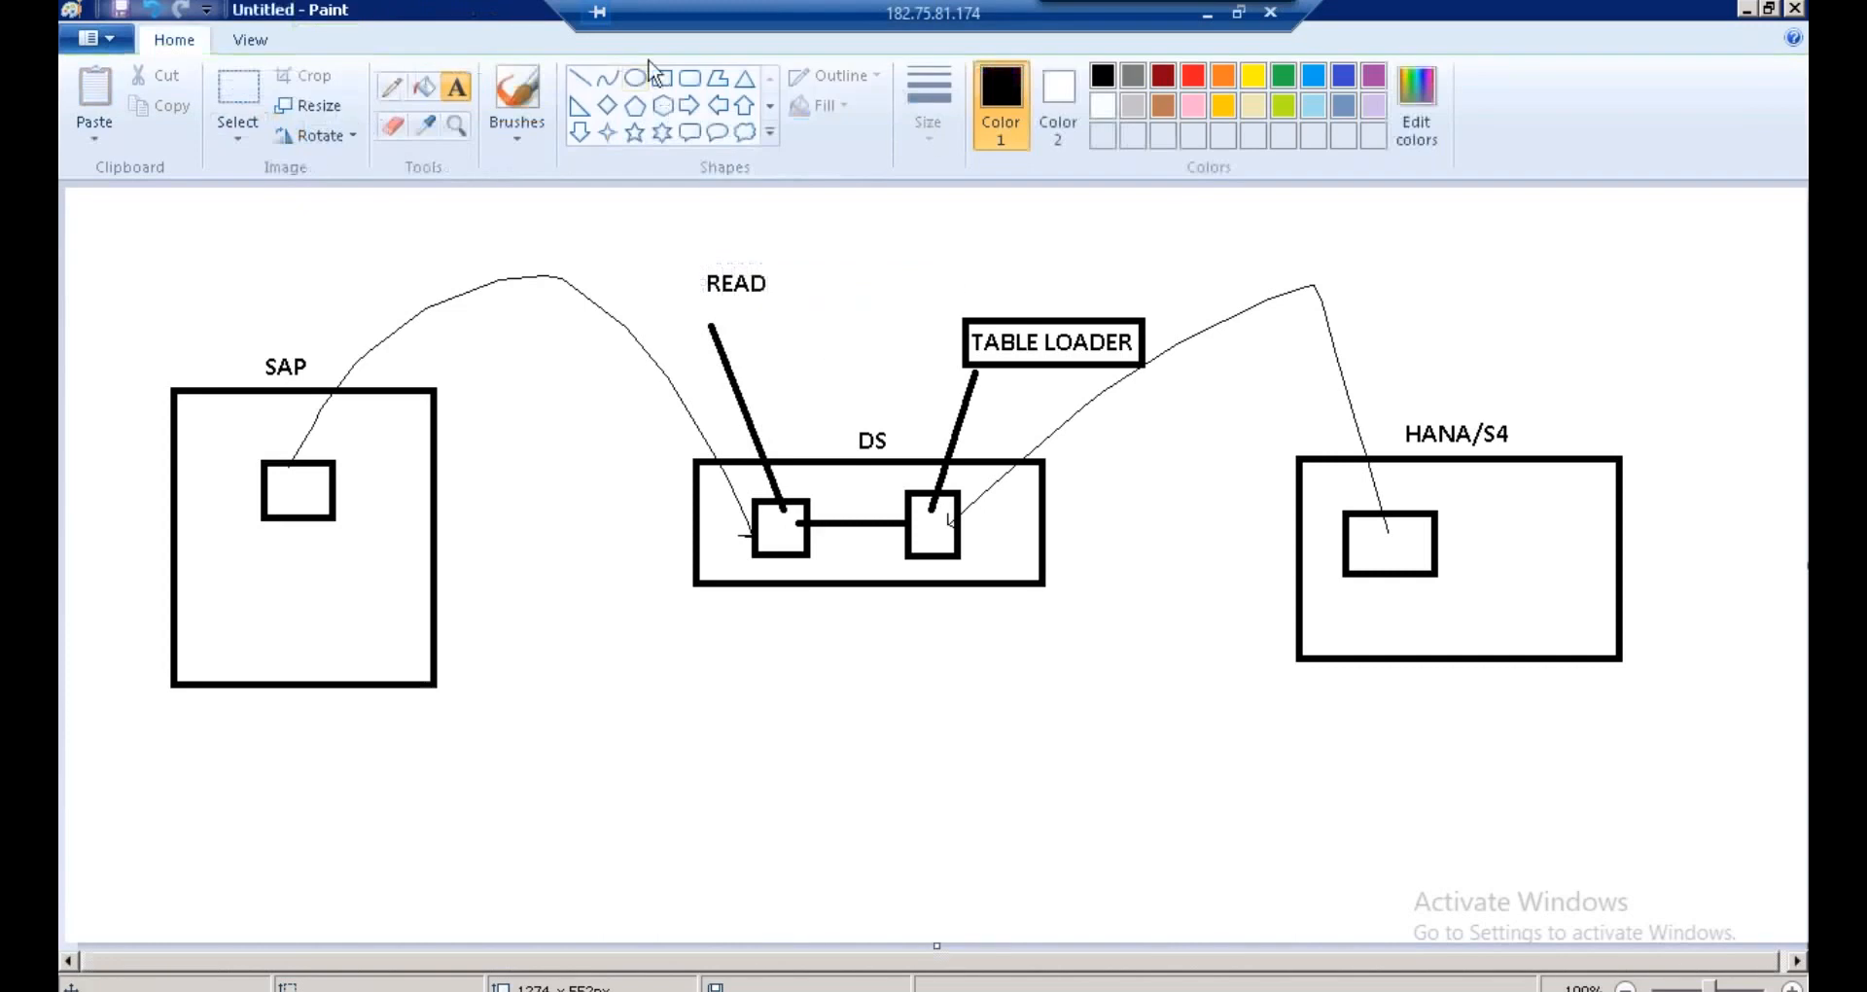
pyautogui.click(663, 79)
pyautogui.moveTo(678, 250); pyautogui.dragTo(800, 306)
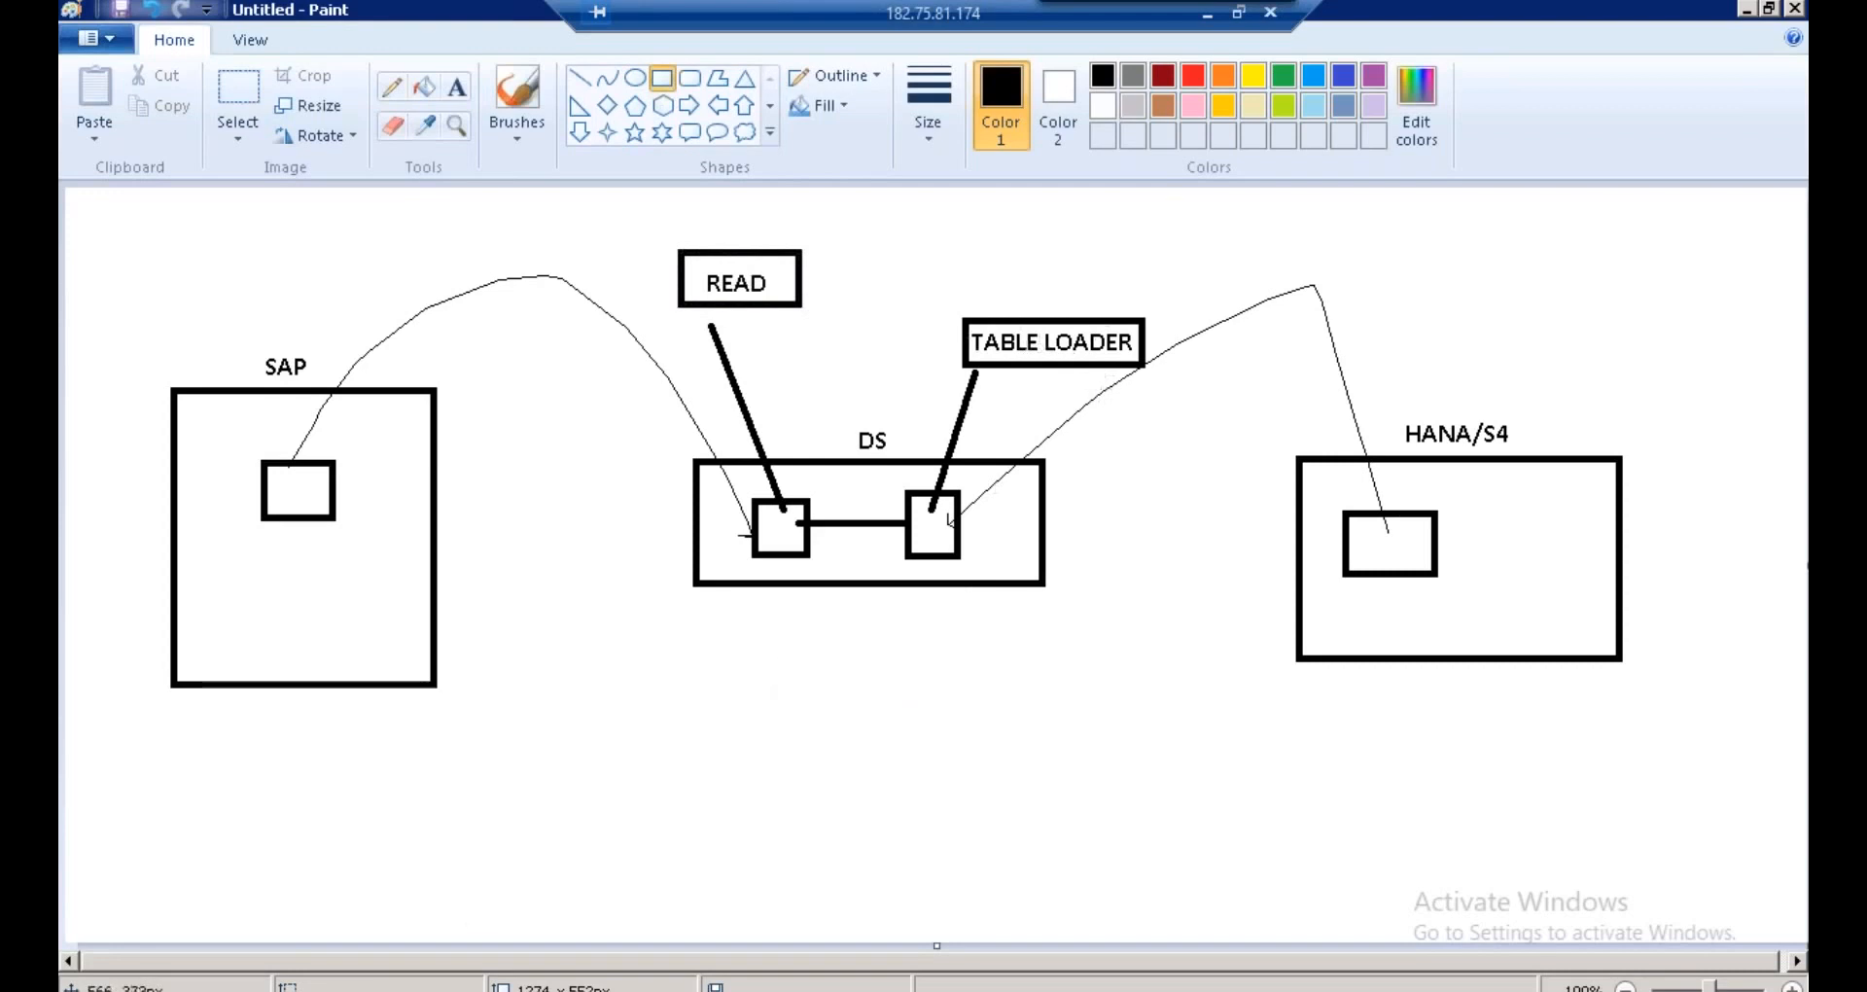
# - Switch to Data Services Workbench, widen the Transforms palette beside the DF_006 canvas, and select the Table reader and Table loader entries in turn
pyautogui.hotkey('alt', 'Tab')
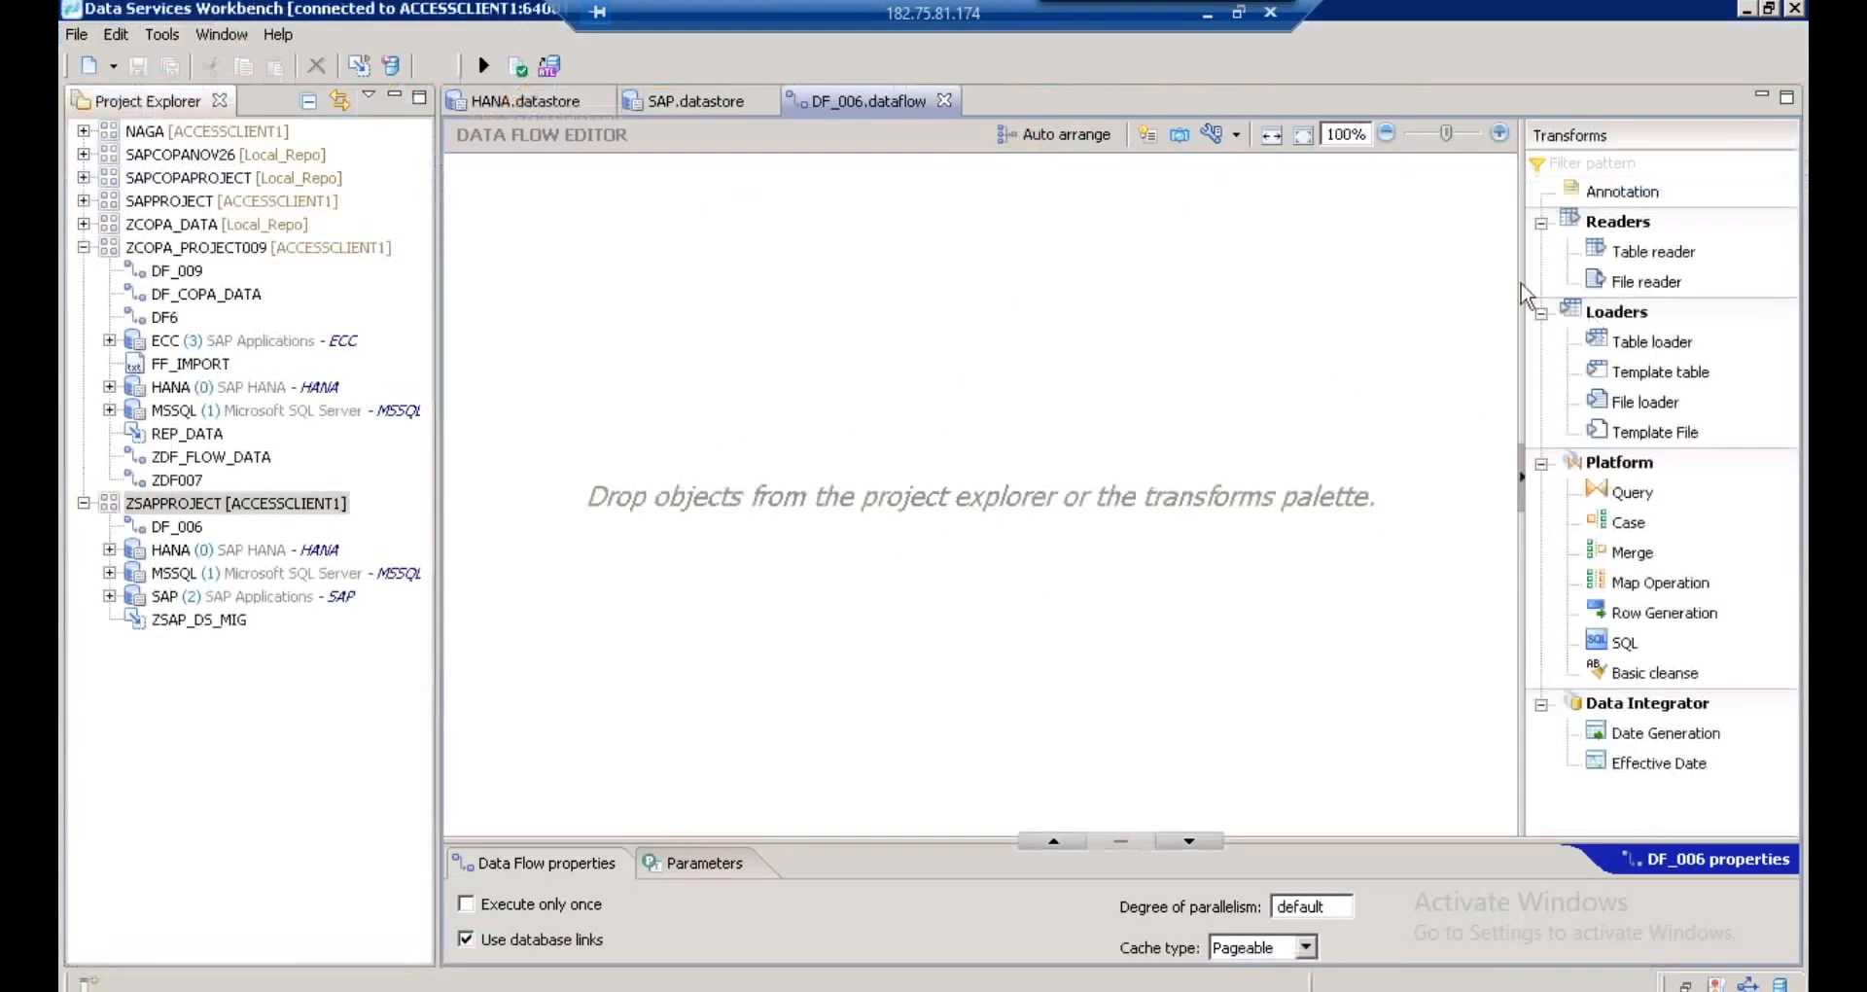
pyautogui.moveTo(1521, 282); pyautogui.dragTo(1425, 282)
pyautogui.click(1534, 261)
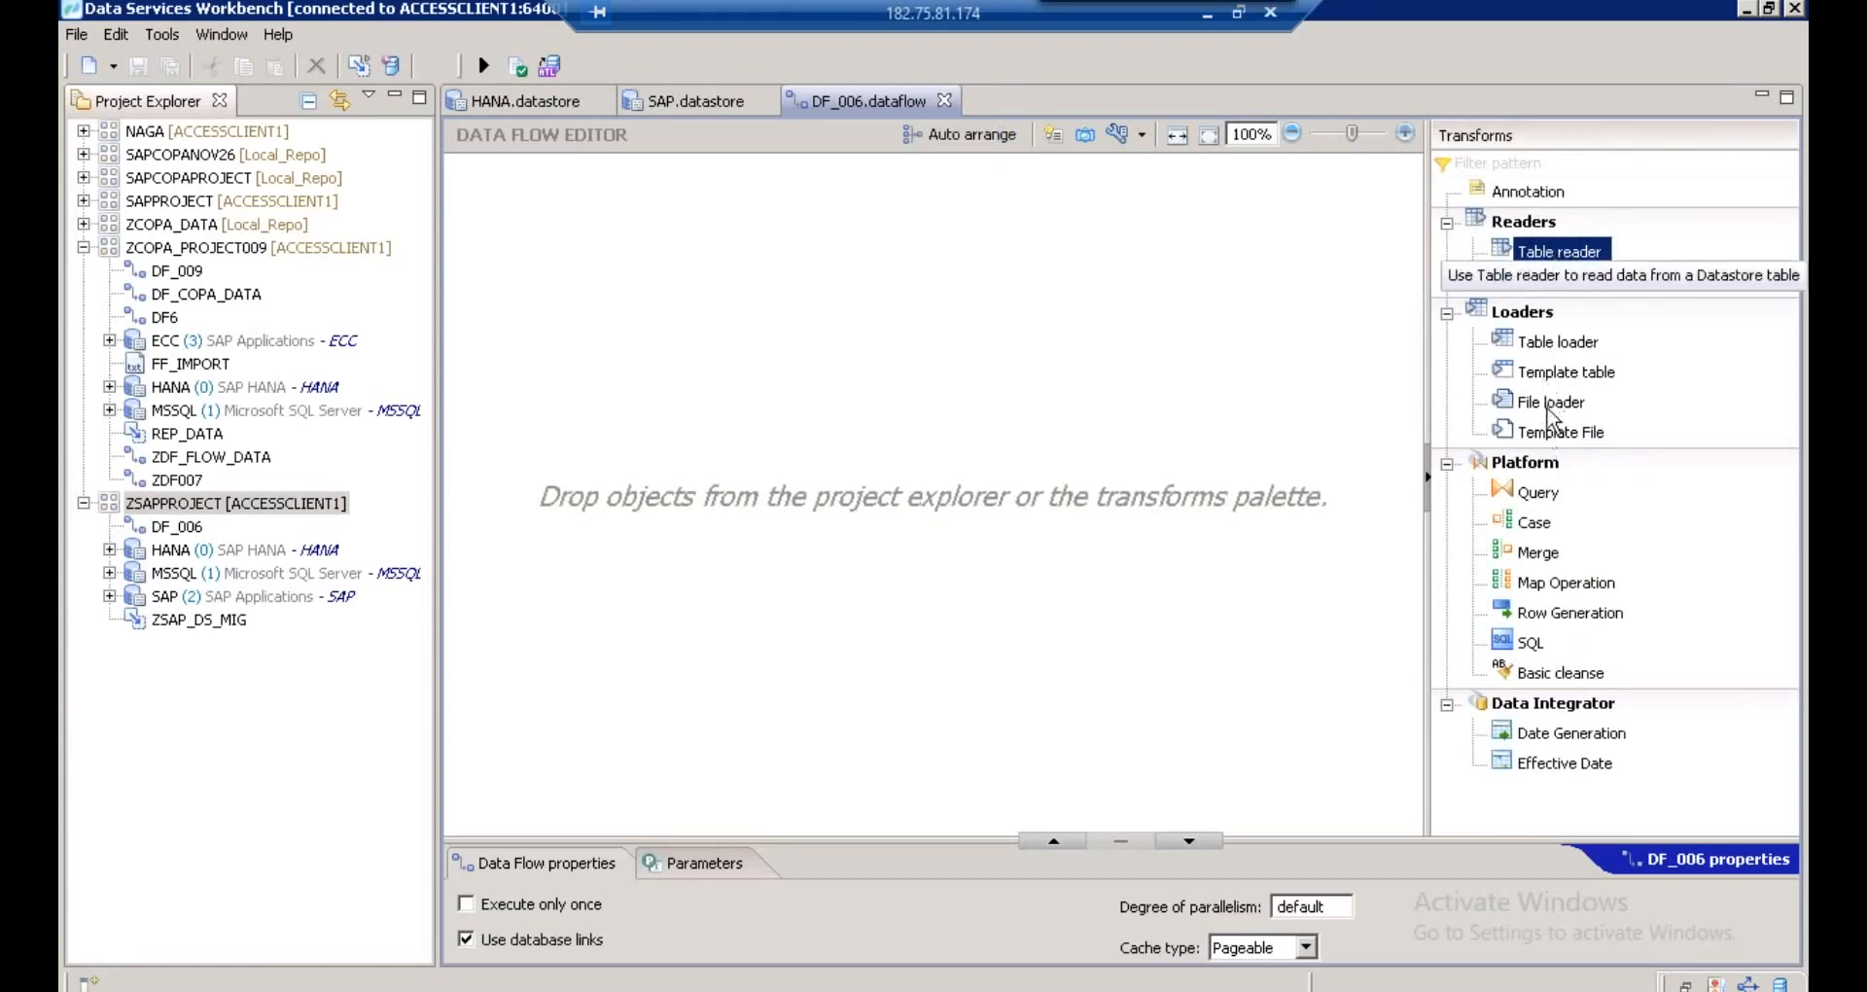
pyautogui.click(1545, 342)
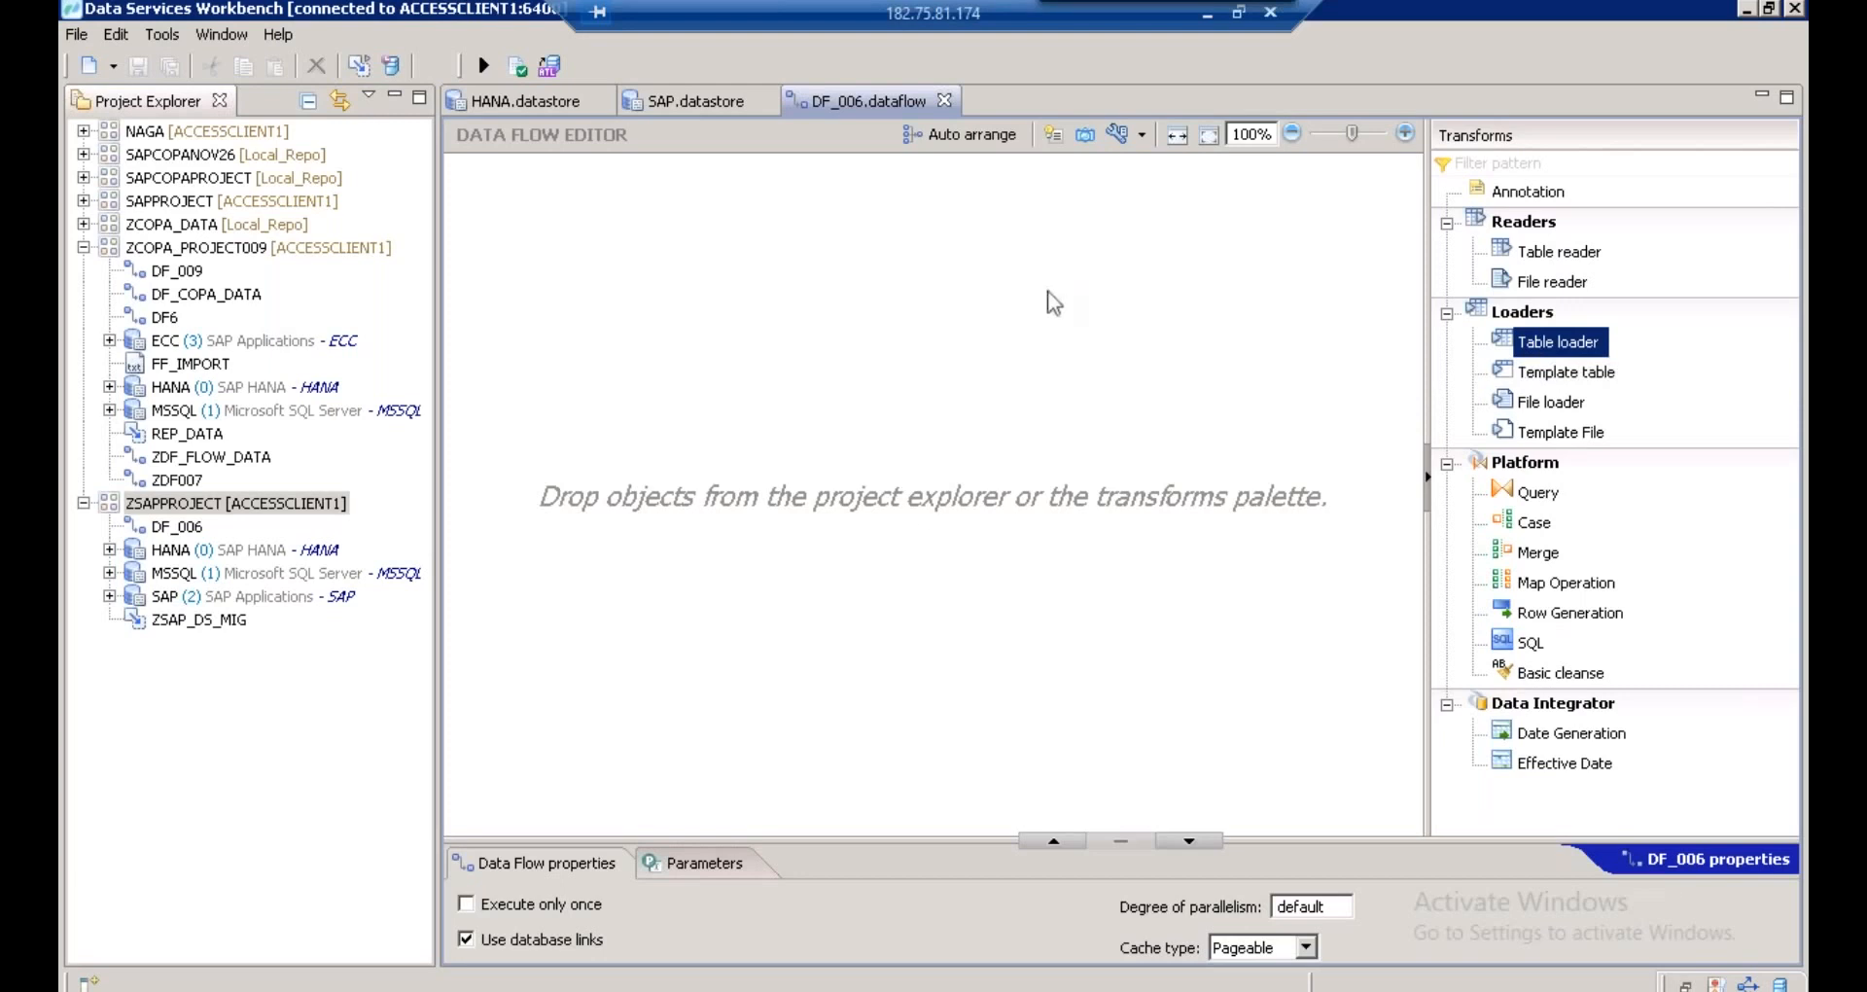
# - Open the SAP datastore of ZSAPPROJECT in its editor
pyautogui.click(175, 607)
pyautogui.click(172, 598)
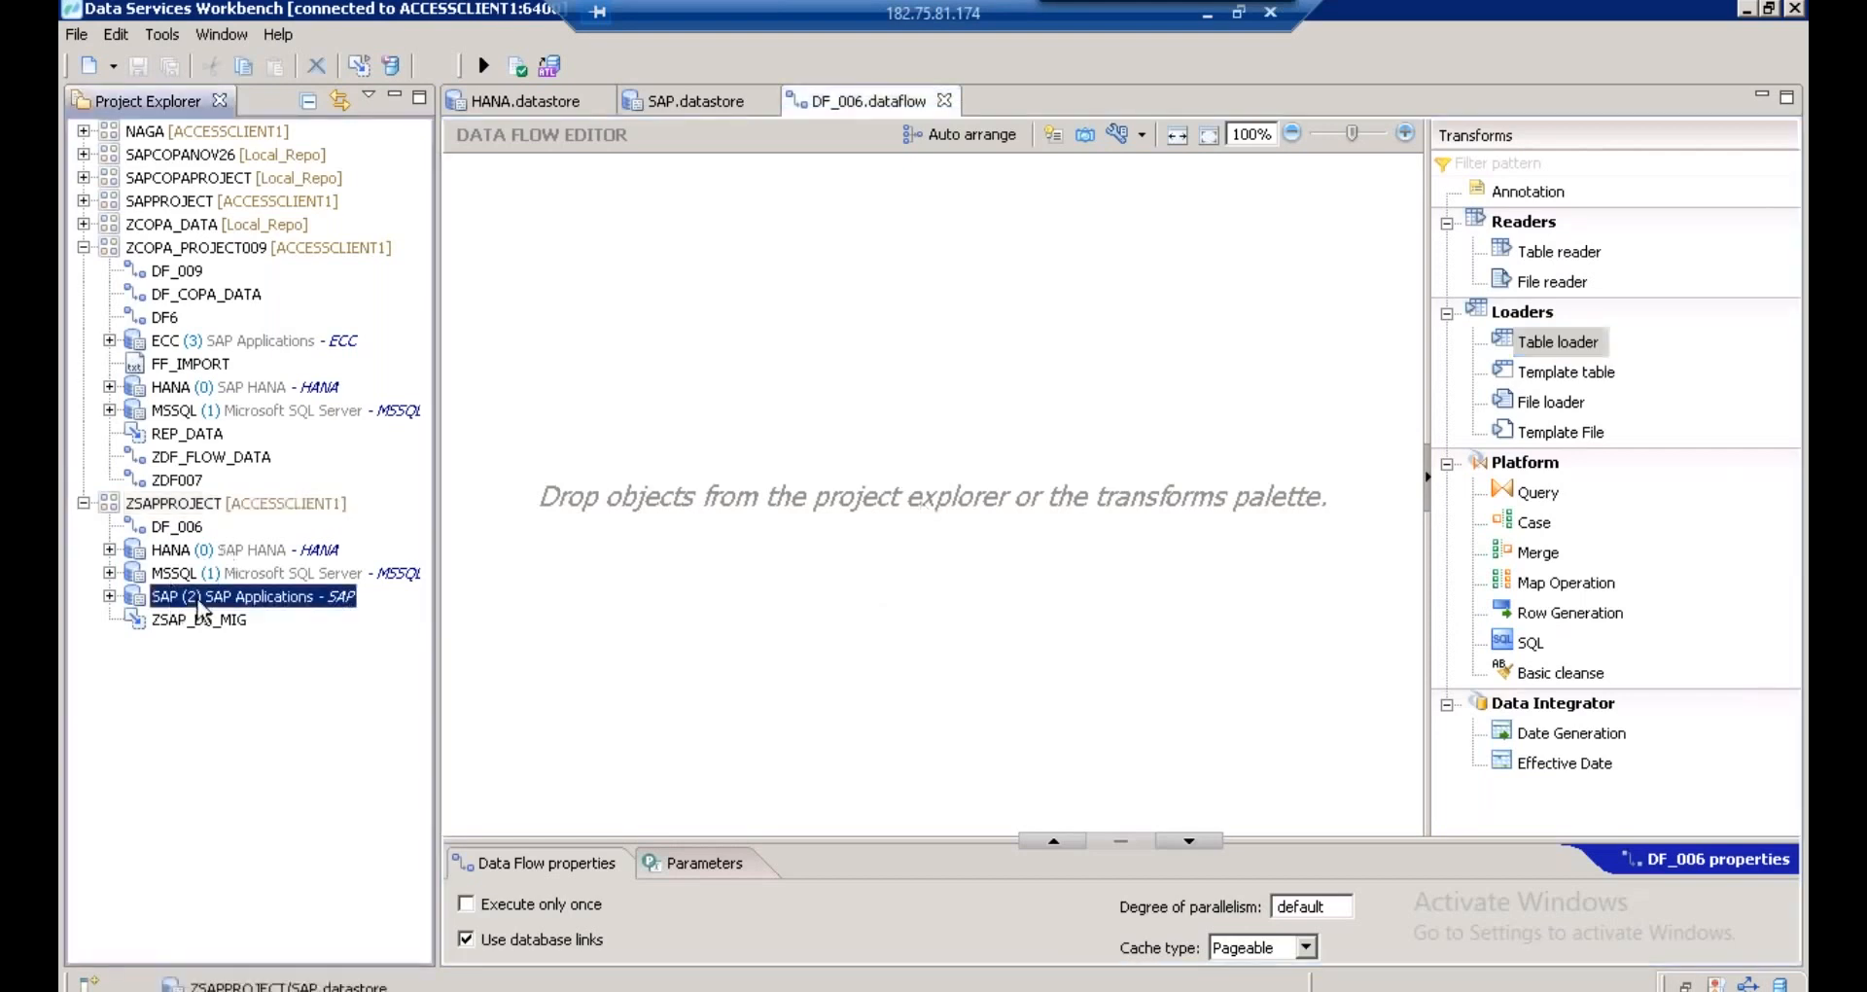
pyautogui.doubleClick(199, 598)
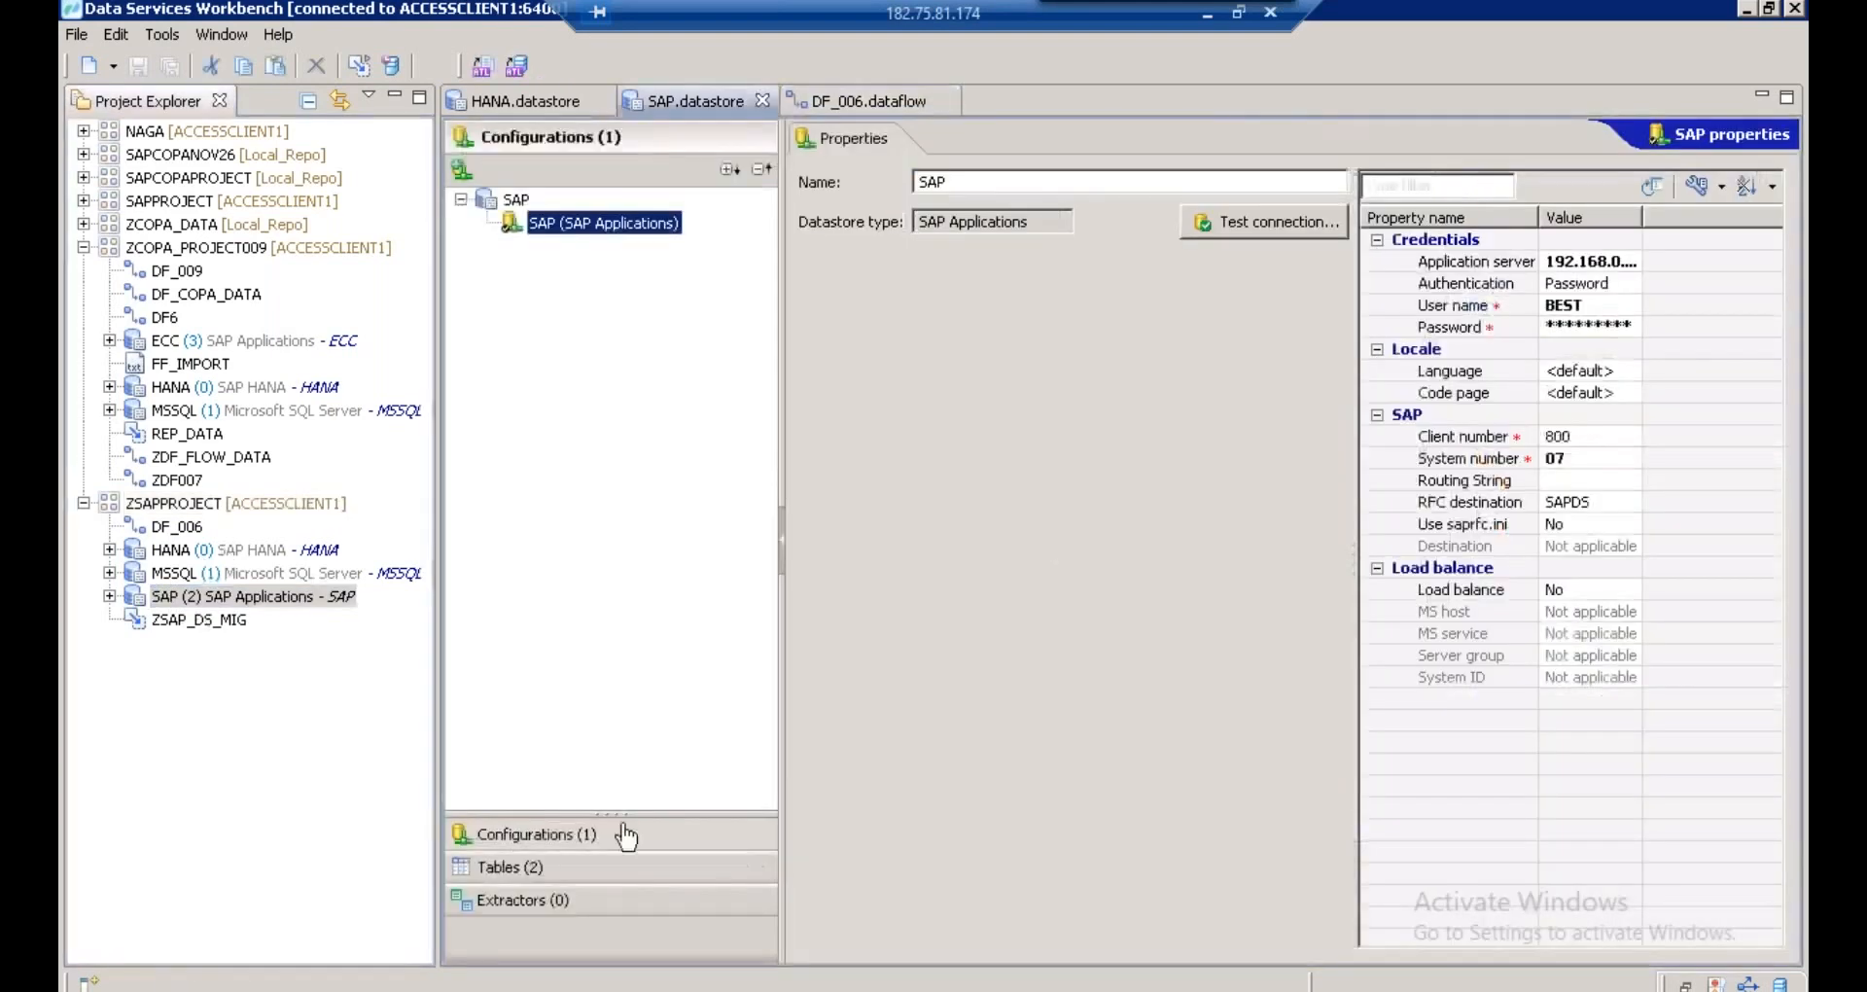
# - Delete the tables CE1IDEA and CE2IDEA from the SAP datastore
pyautogui.click(525, 869)
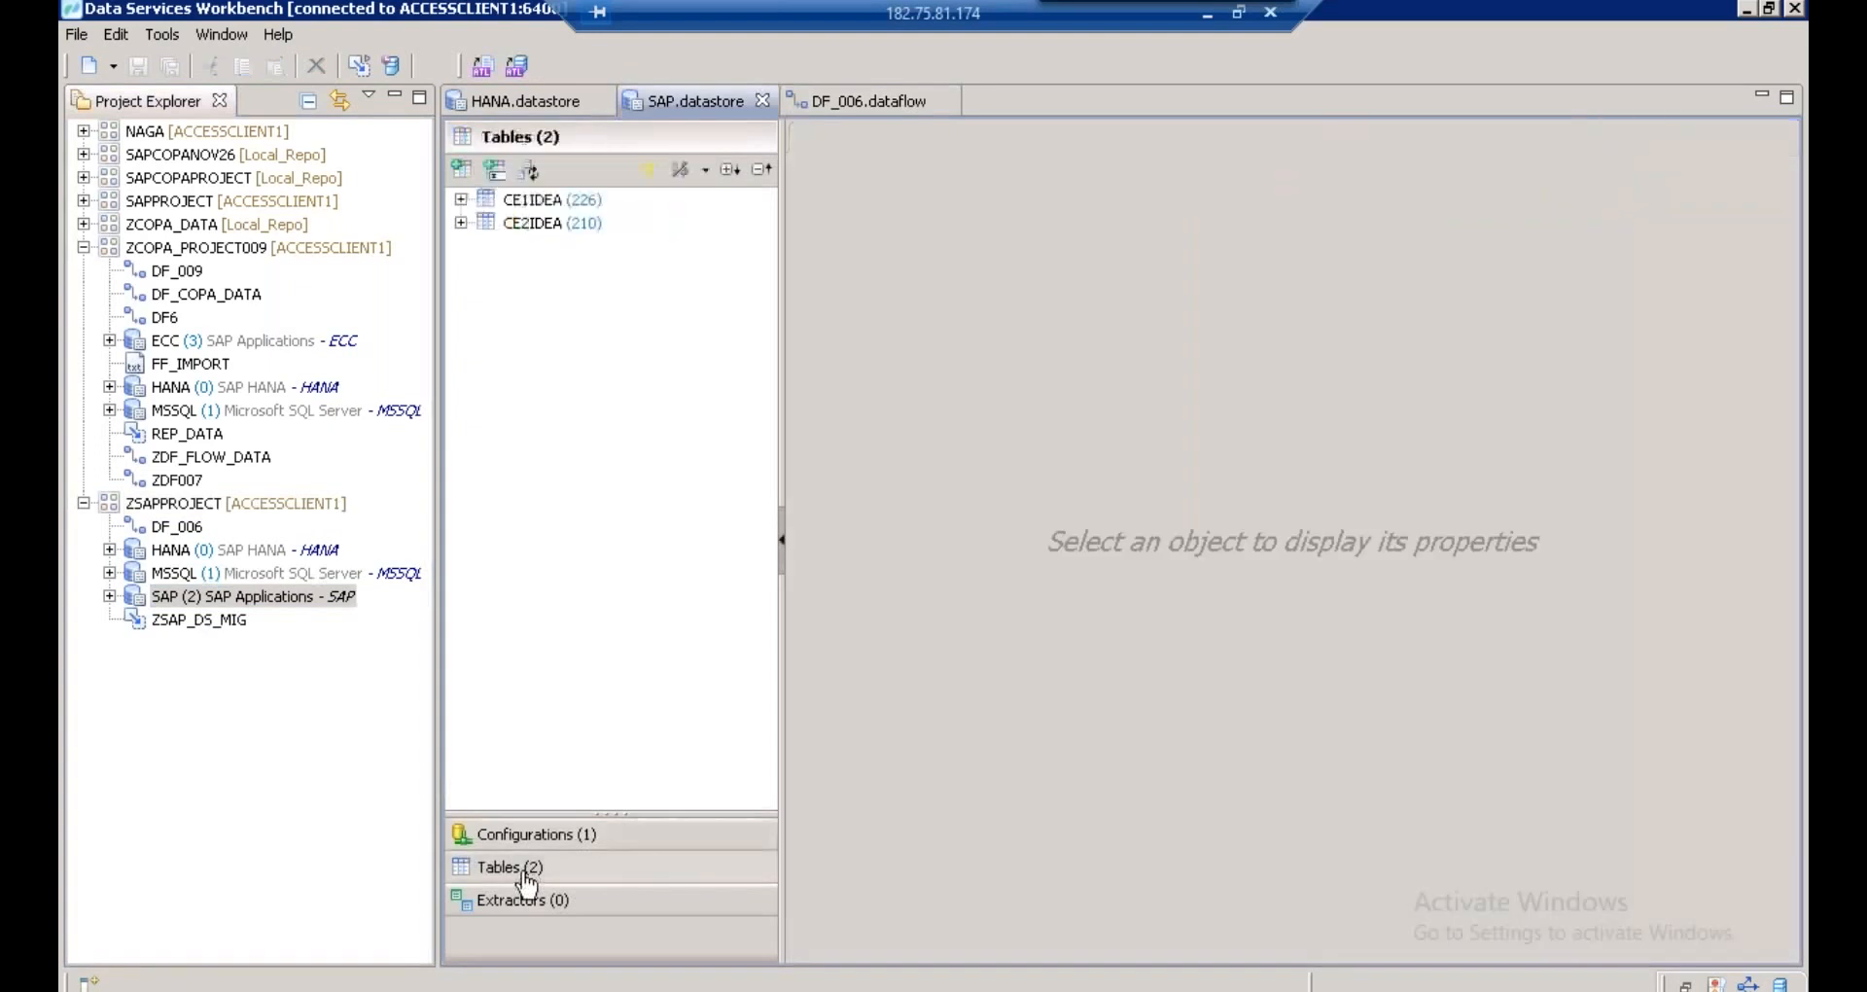
pyautogui.click(549, 223)
pyautogui.keyDown('shift'); pyautogui.click(539, 204); pyautogui.keyUp('shift')
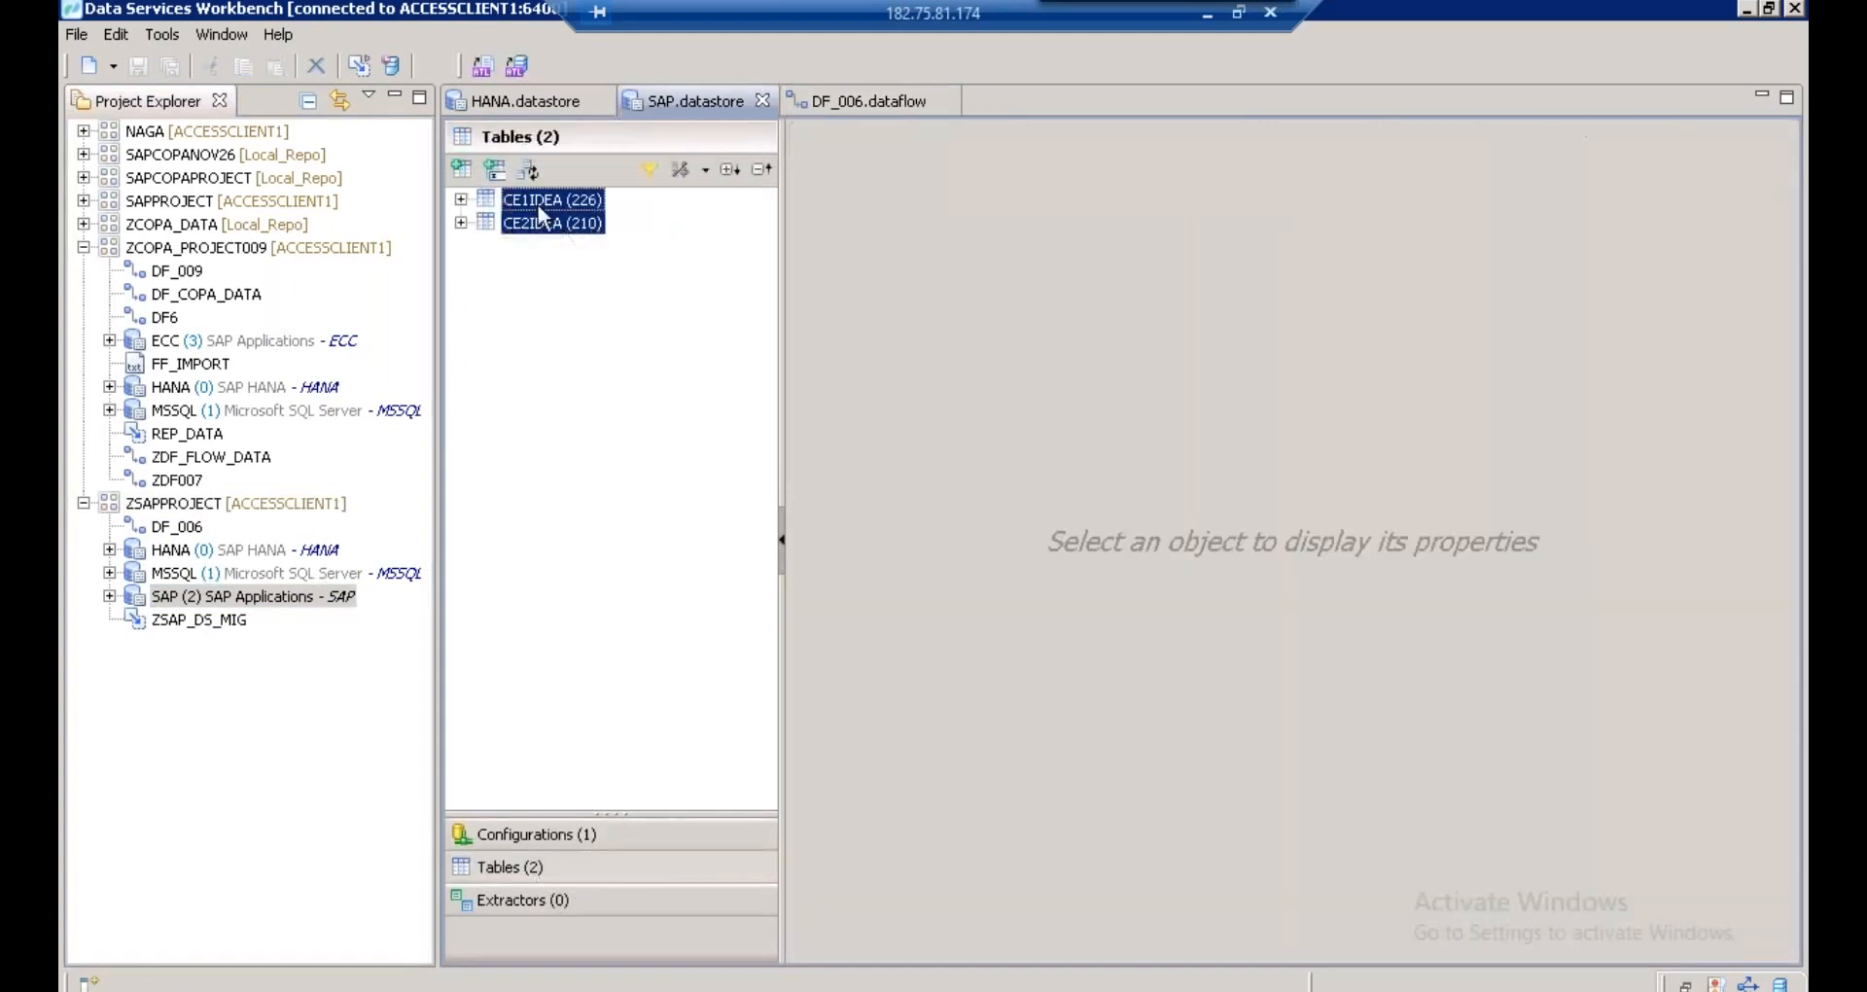
pyautogui.rightClick(538, 204)
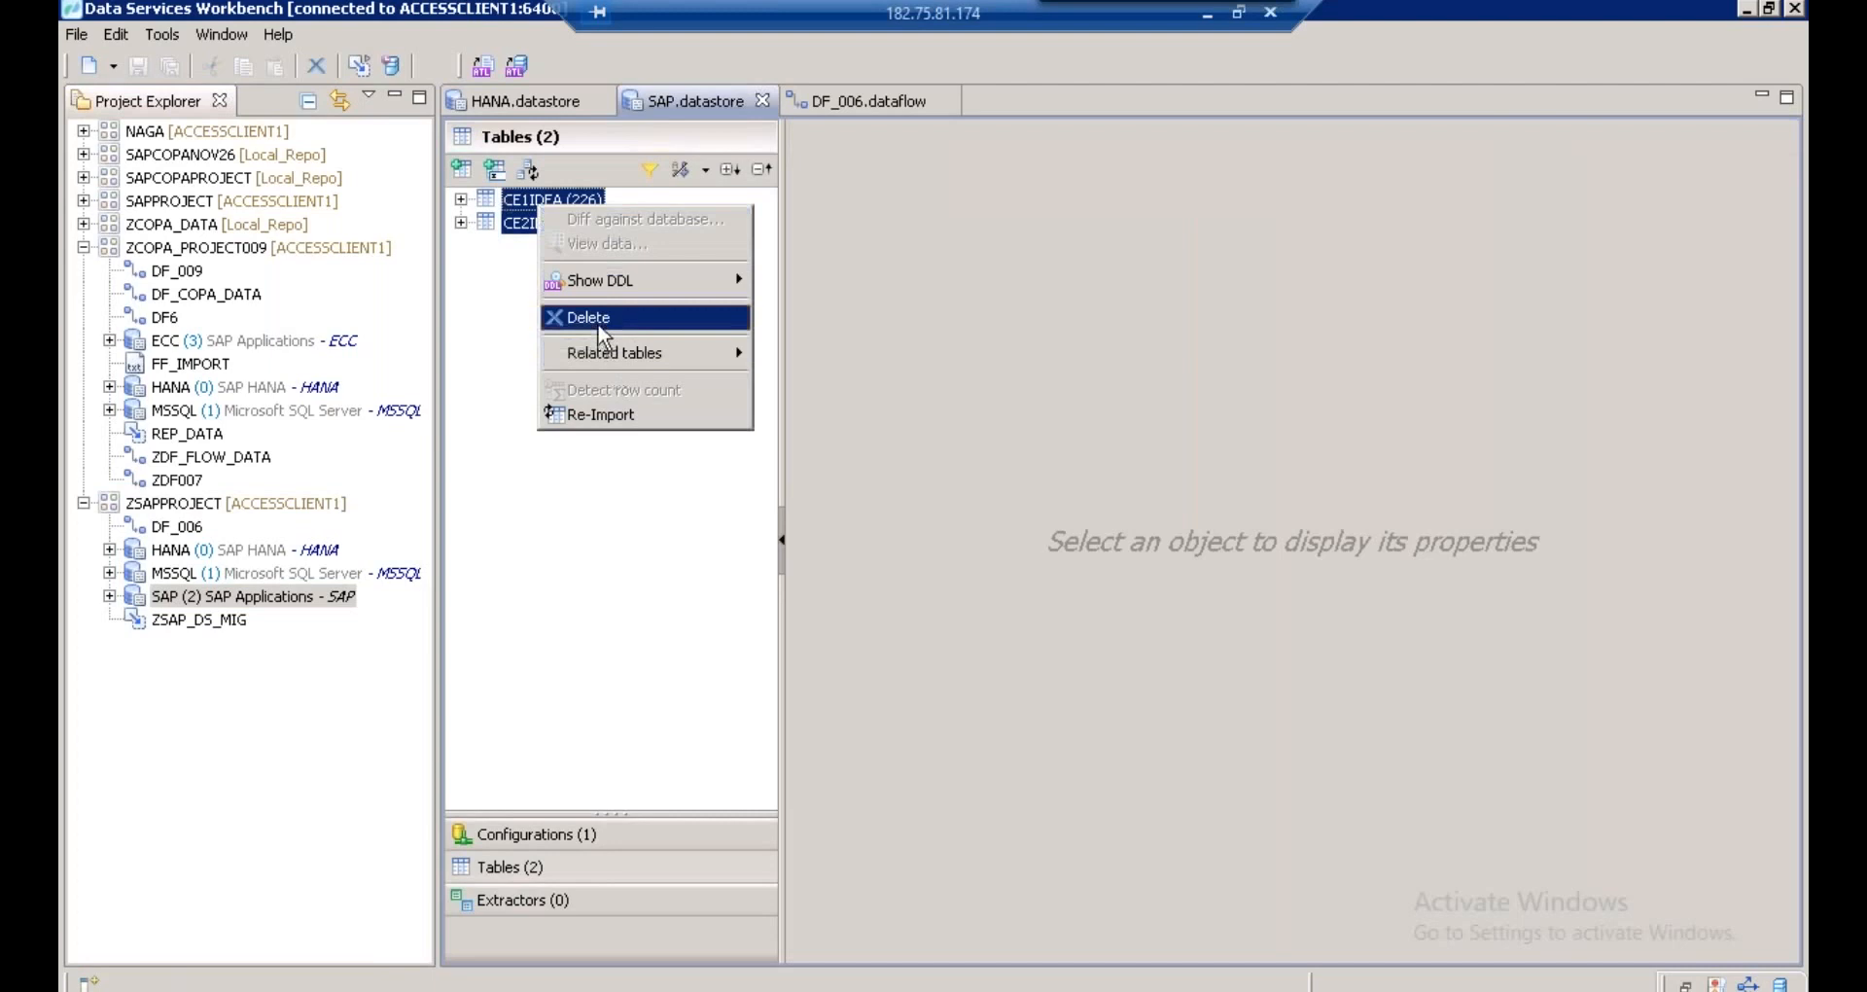
pyautogui.click(599, 327)
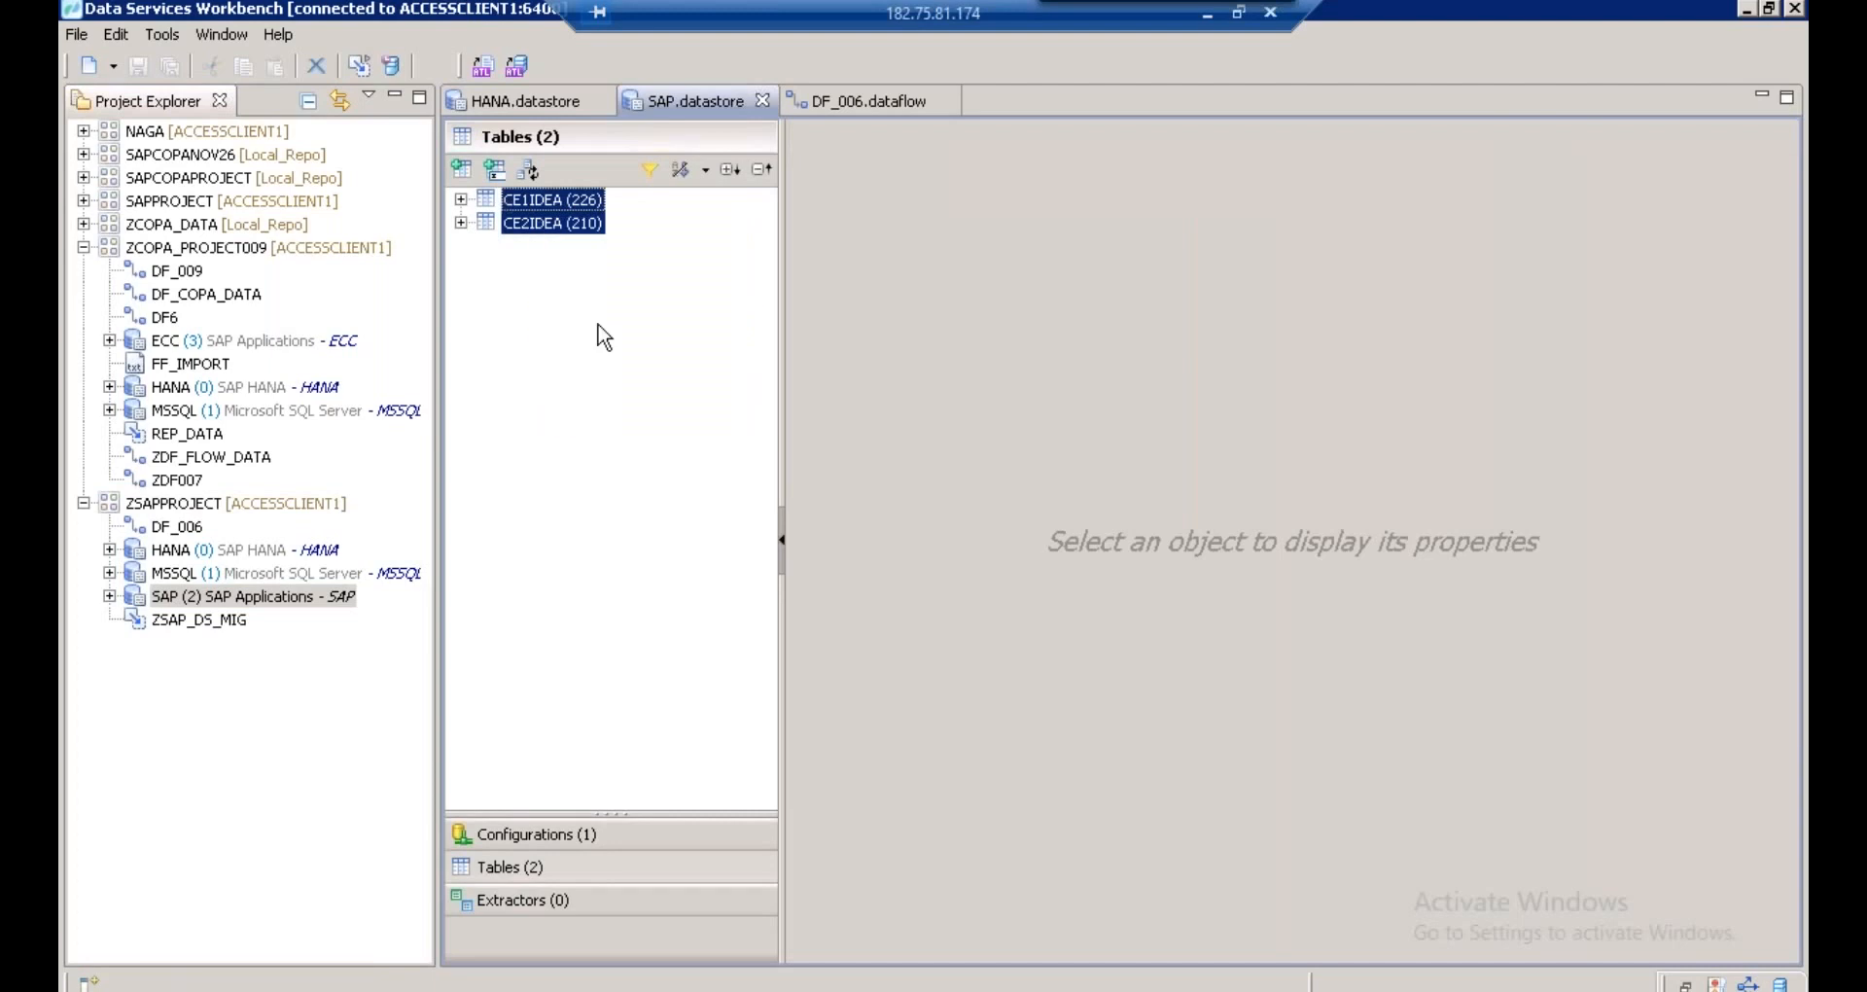
# - Import the table TSPA by name into the SAP datastore and save the datastore
pyautogui.click(492, 171)
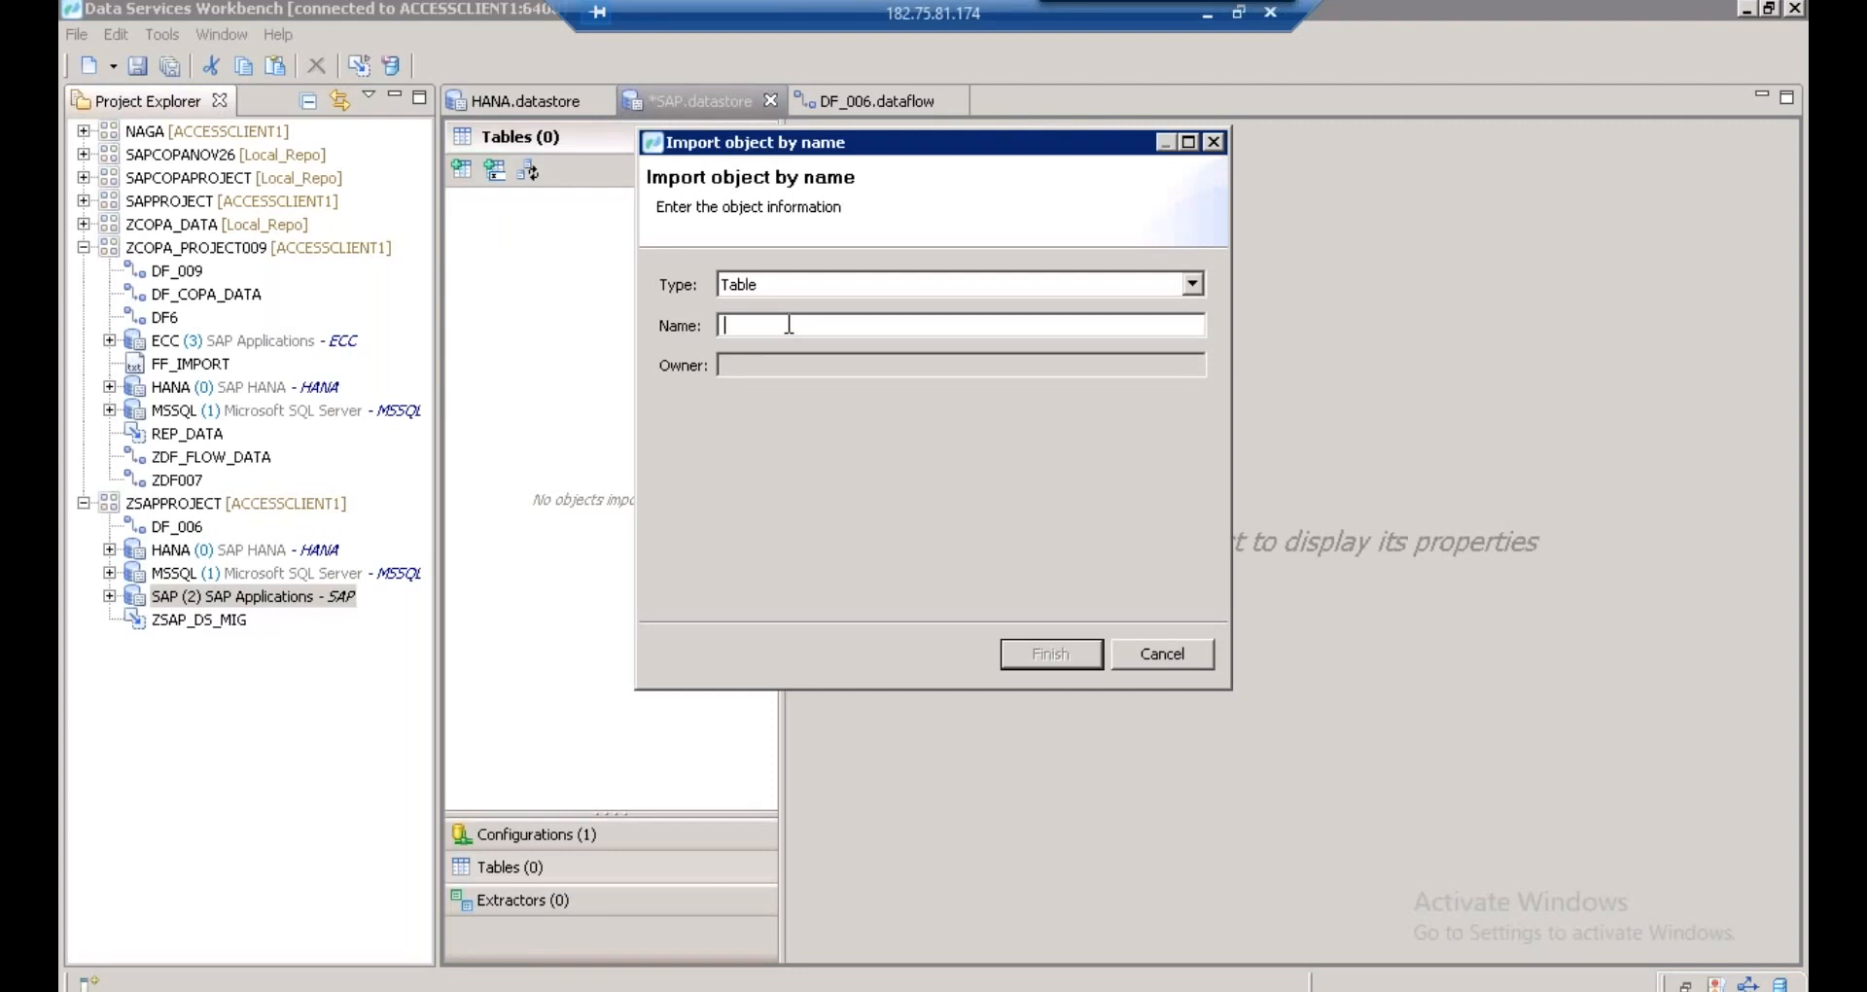
pyautogui.write('TSPA')
pyautogui.click(1070, 658)
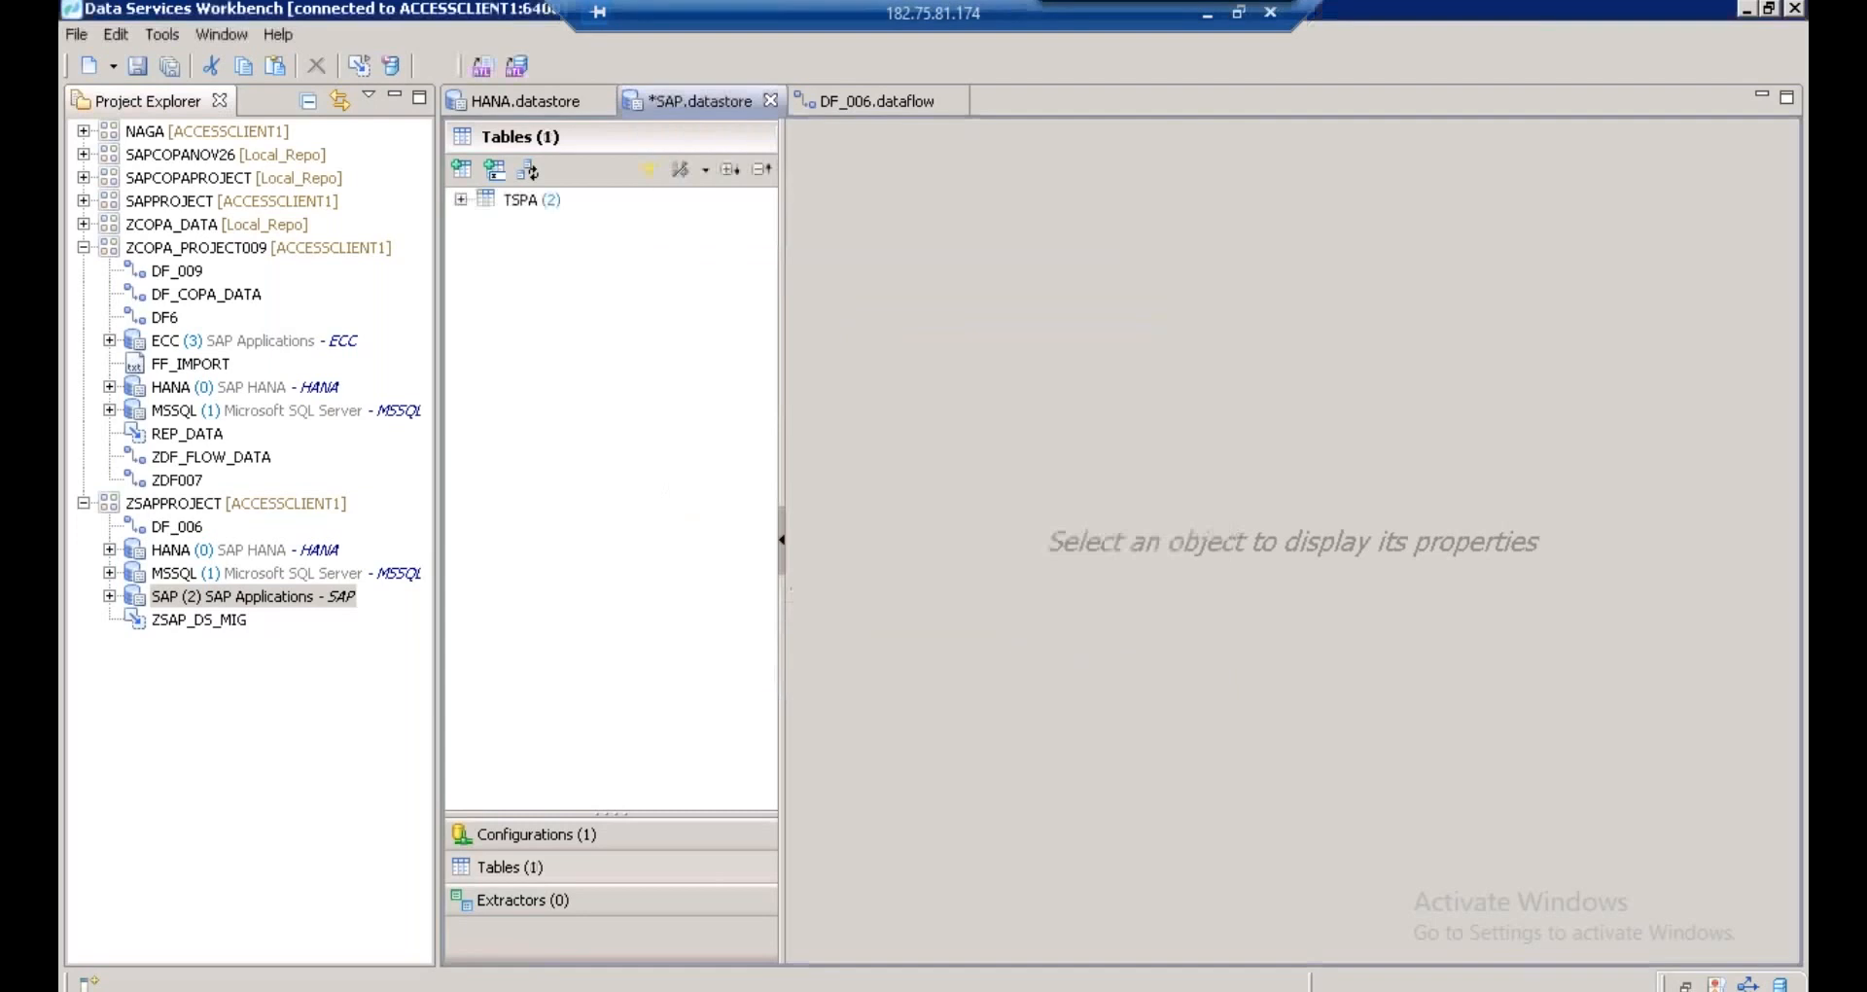
pyautogui.click(143, 73)
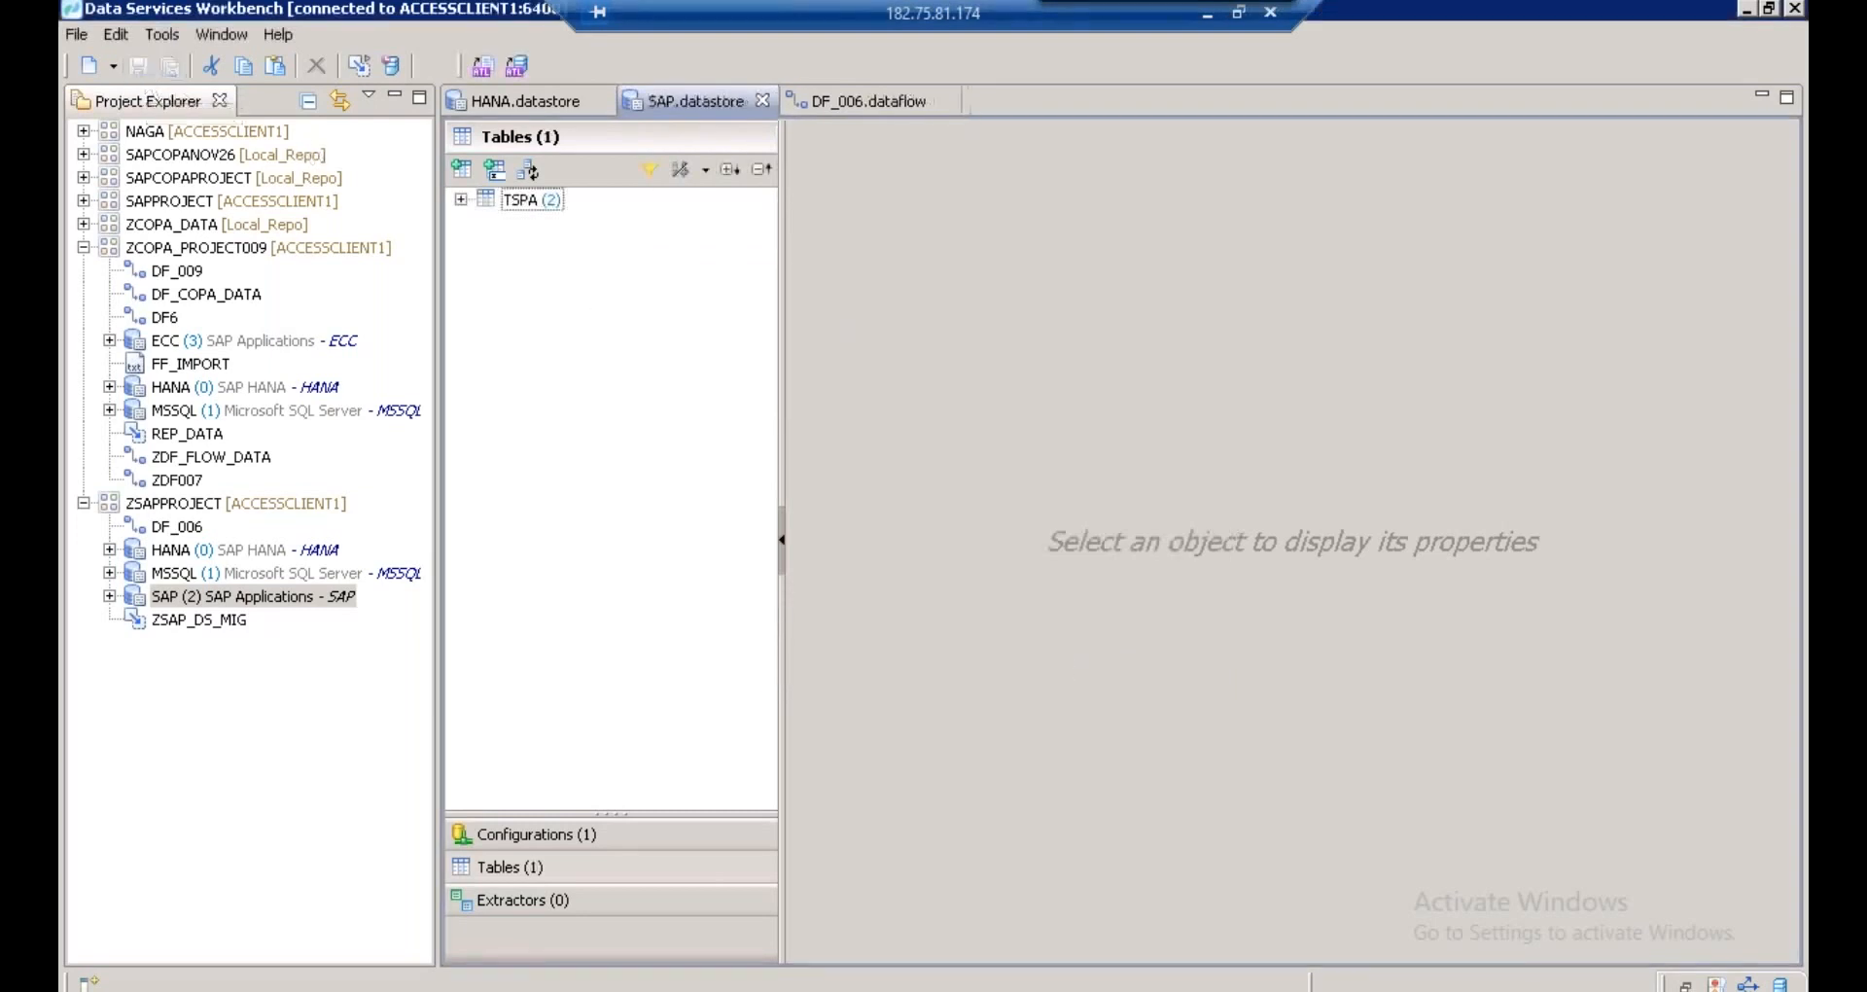
# - Expand the SAP datastore's tables under ZSAPPROJECT and select the TSPA table
pyautogui.click(114, 605)
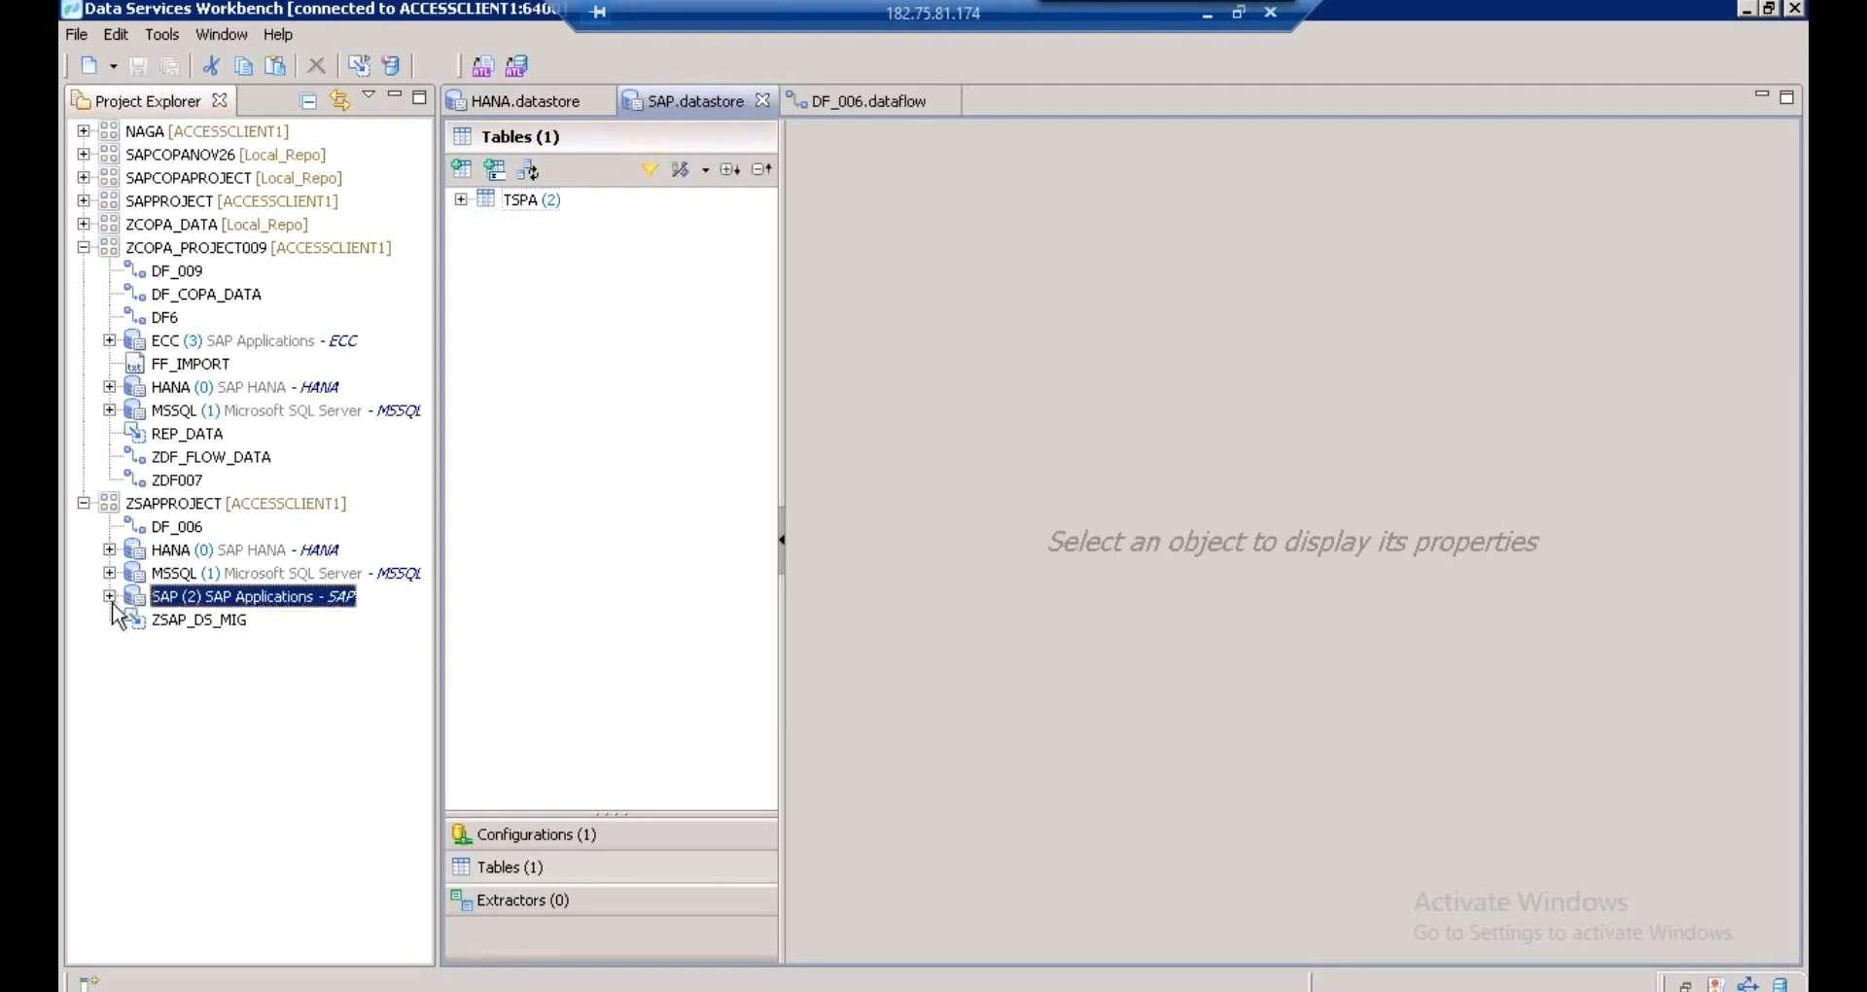
pyautogui.click(110, 597)
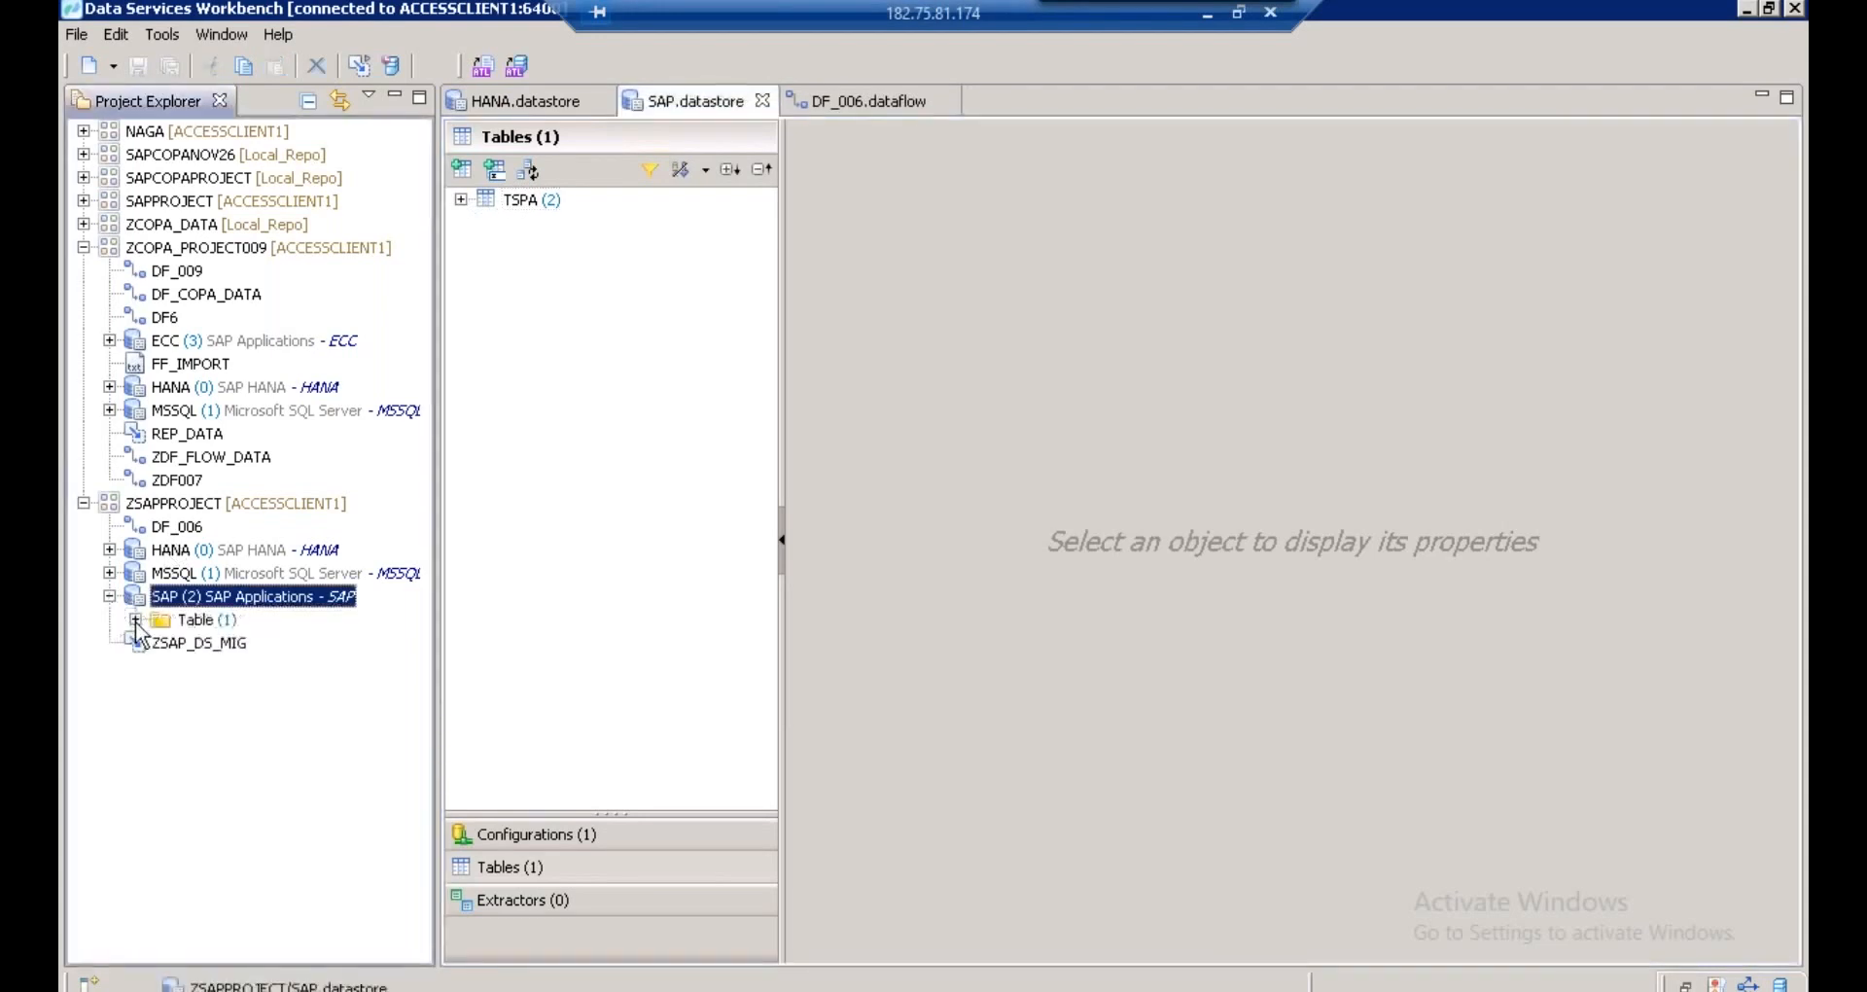
pyautogui.click(136, 620)
pyautogui.click(218, 645)
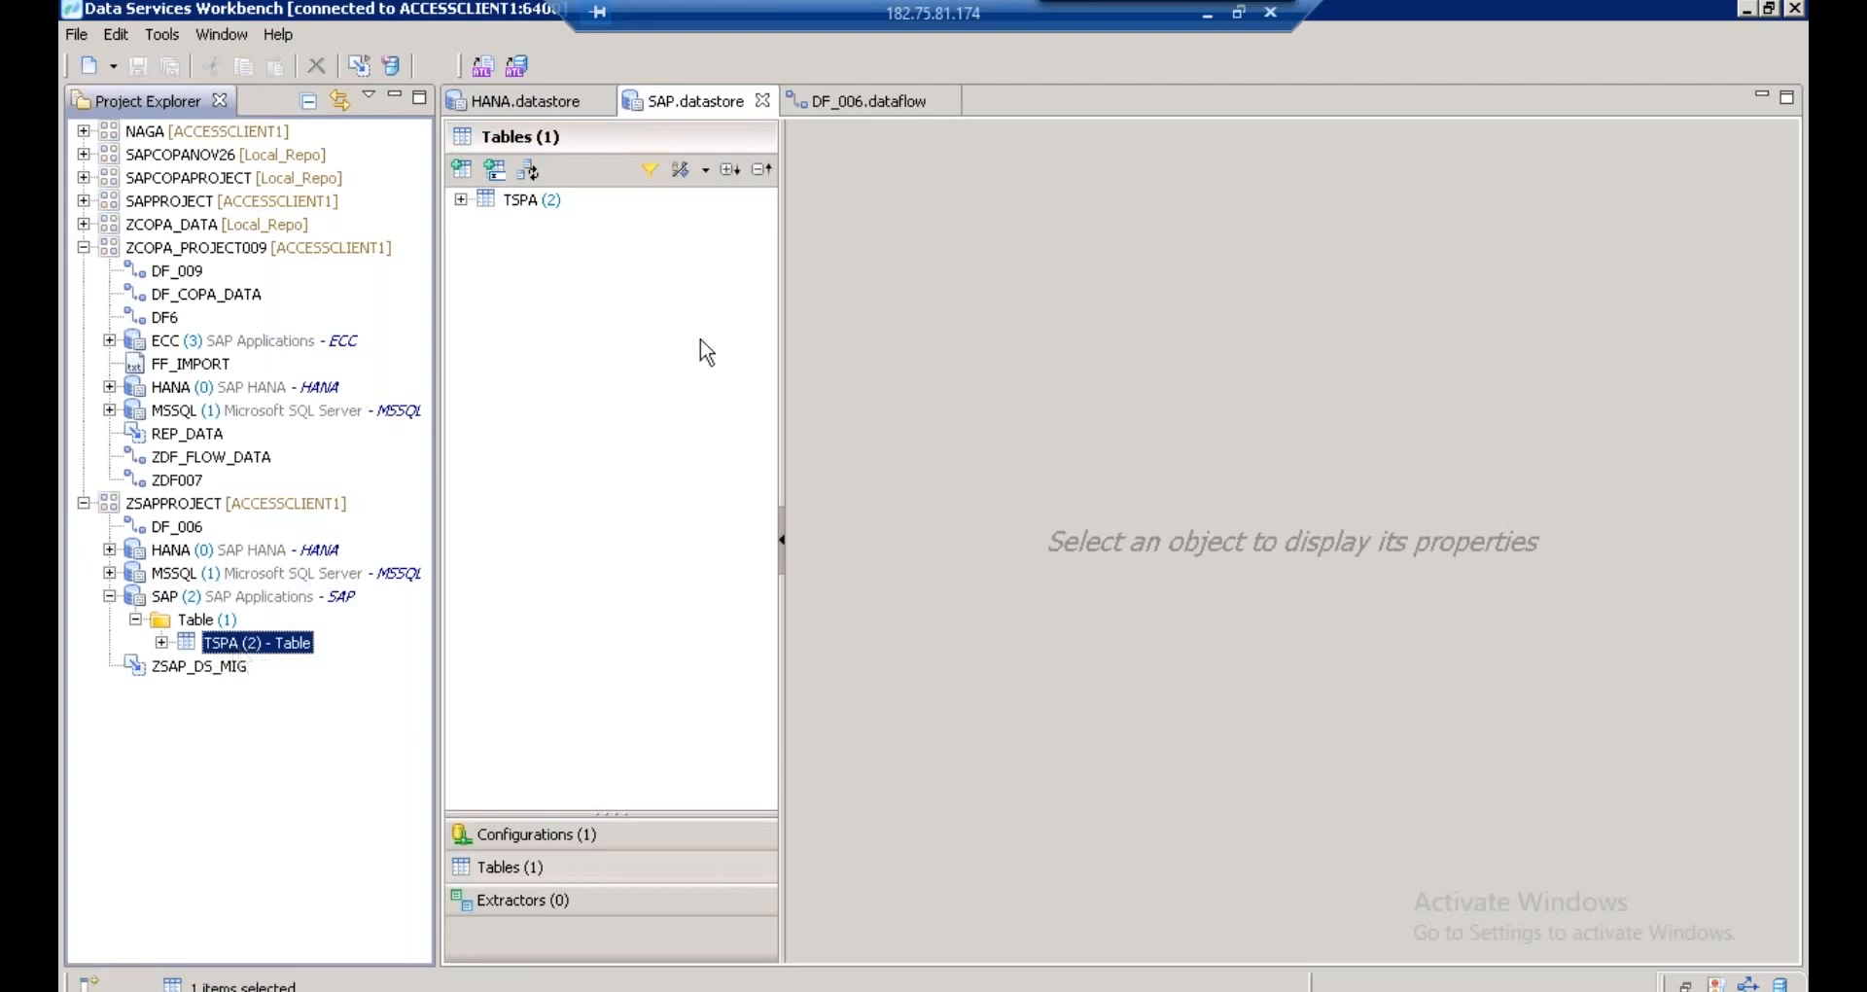
# - Start a new table reader in the DF_006 data flow and set its datastore to /ZSAPPROJECT/SAP.datastore
pyautogui.click(885, 107)
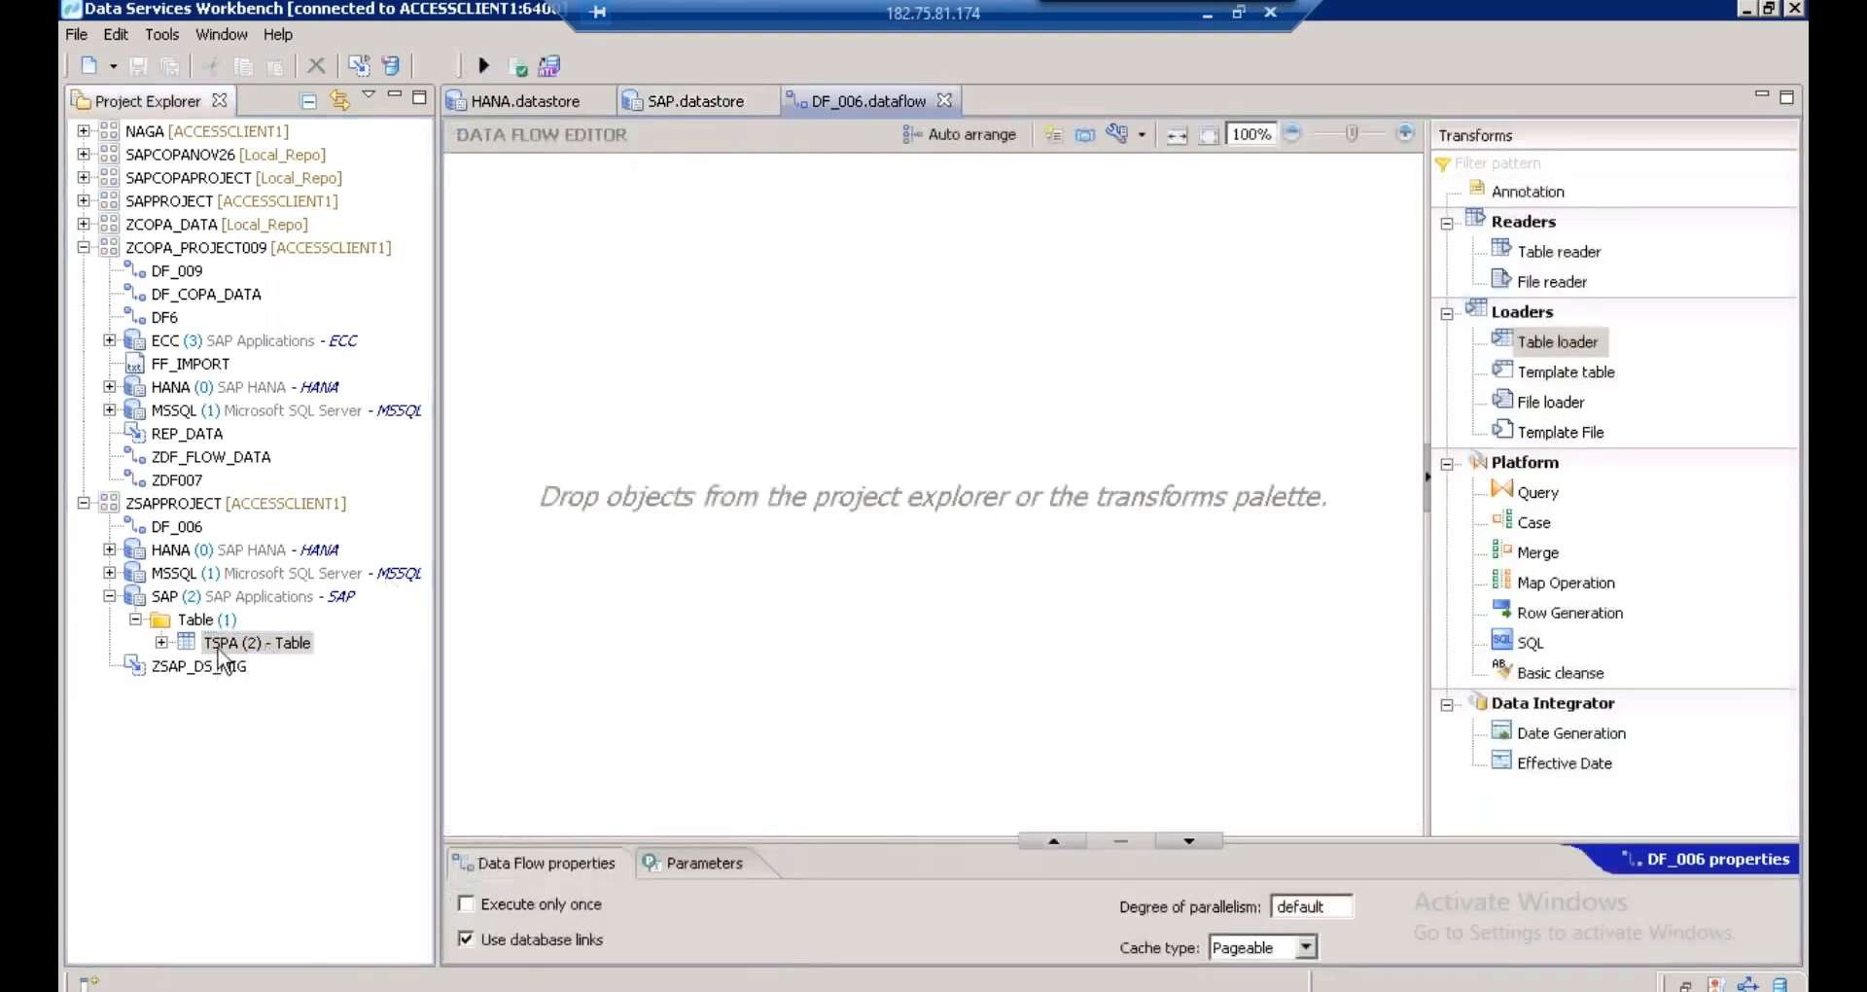
pyautogui.moveTo(220, 654); pyautogui.dragTo(418, 594)
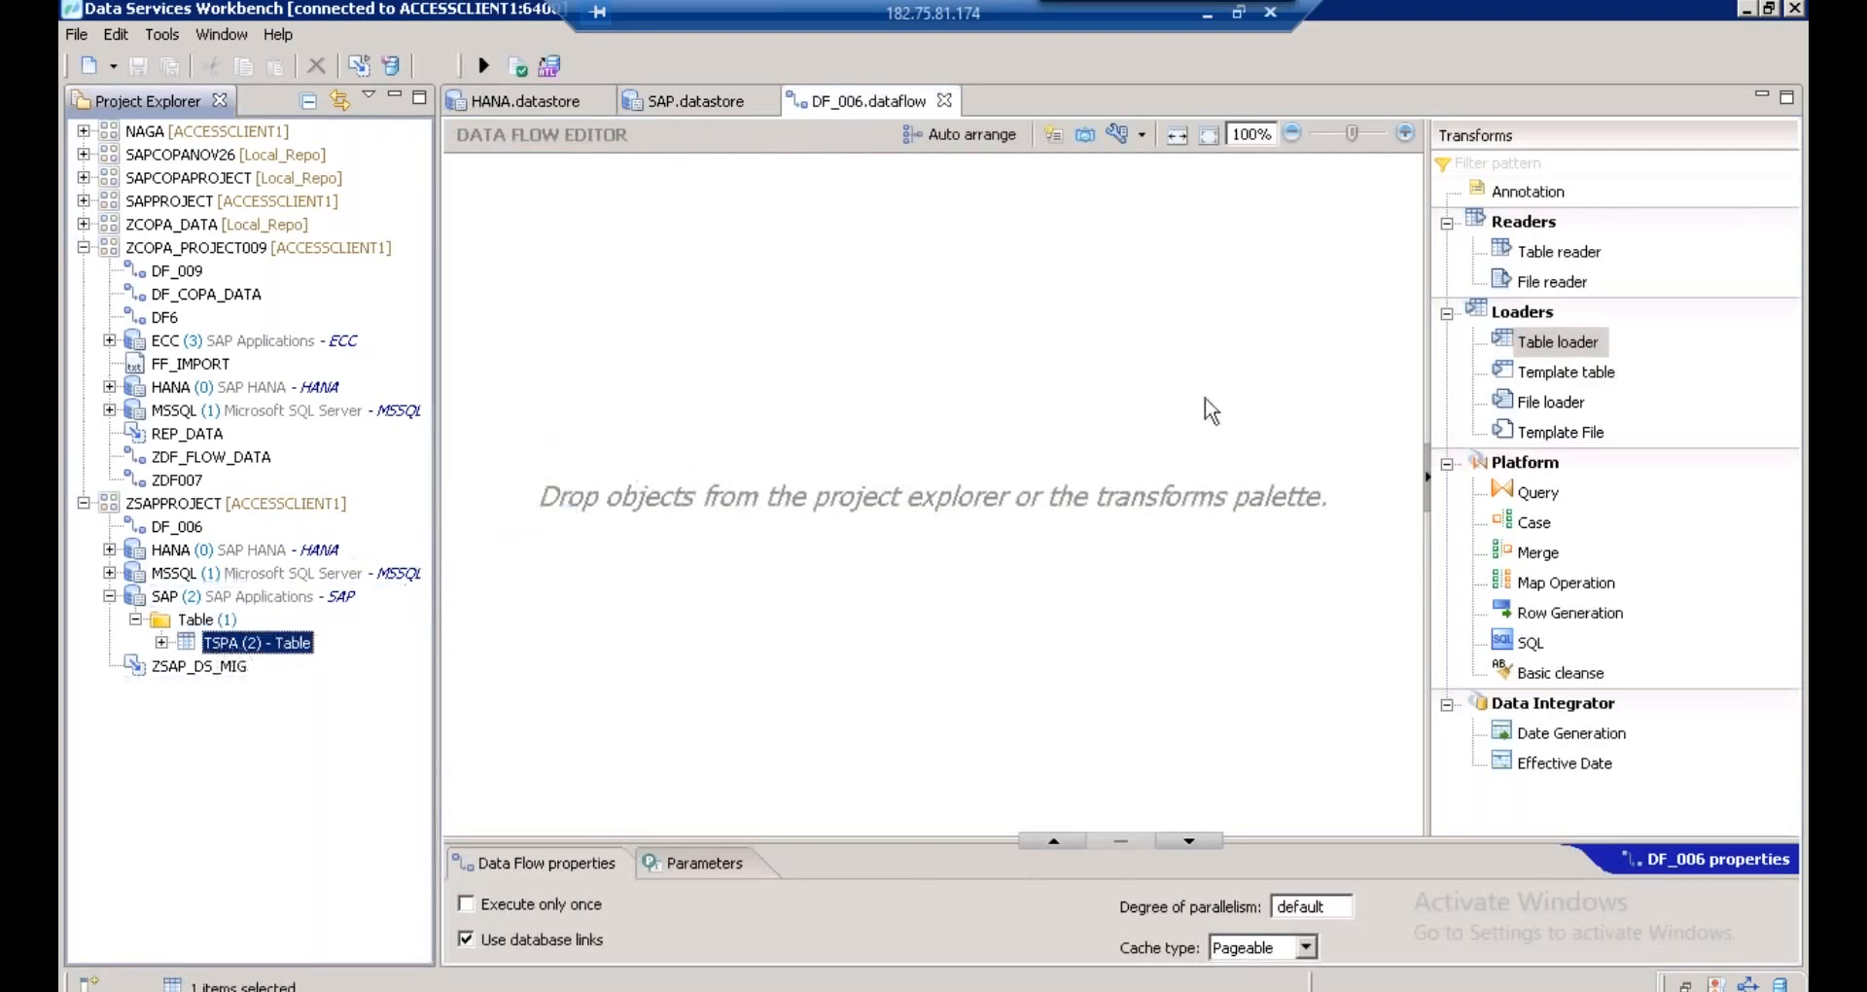
pyautogui.click(1569, 256)
pyautogui.moveTo(1560, 261); pyautogui.dragTo(575, 482)
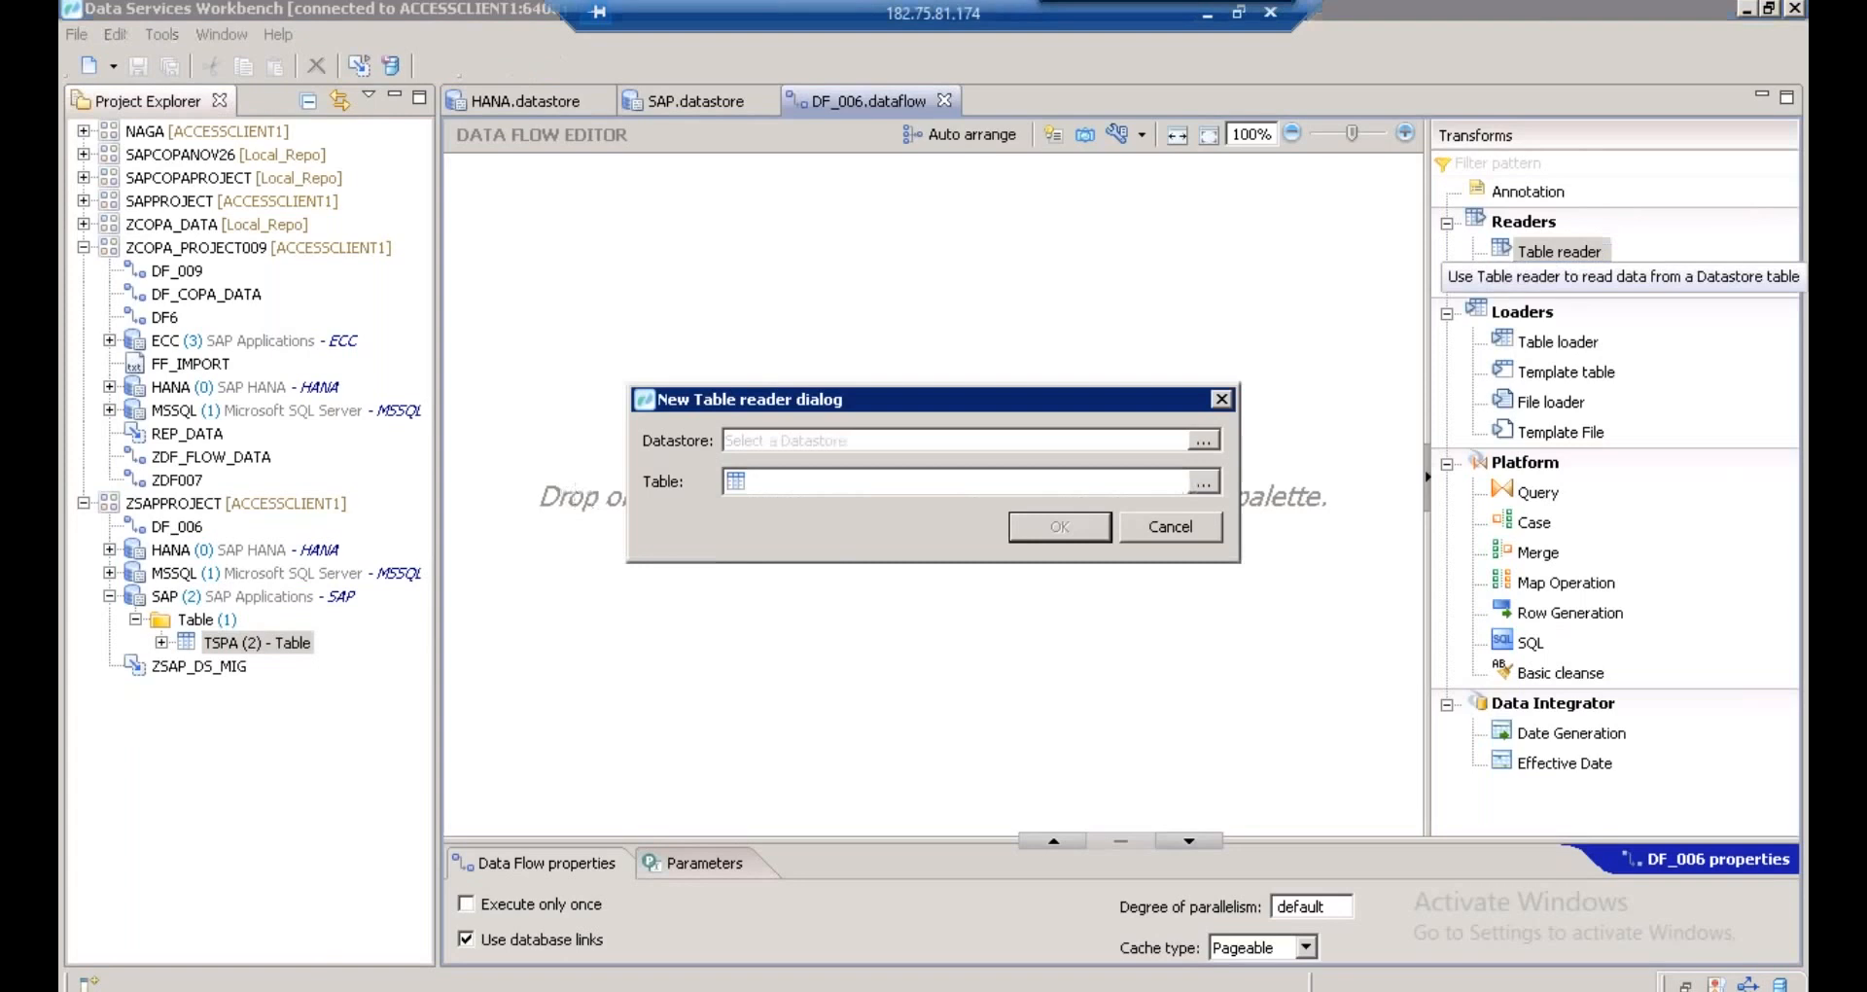
pyautogui.click(1212, 440)
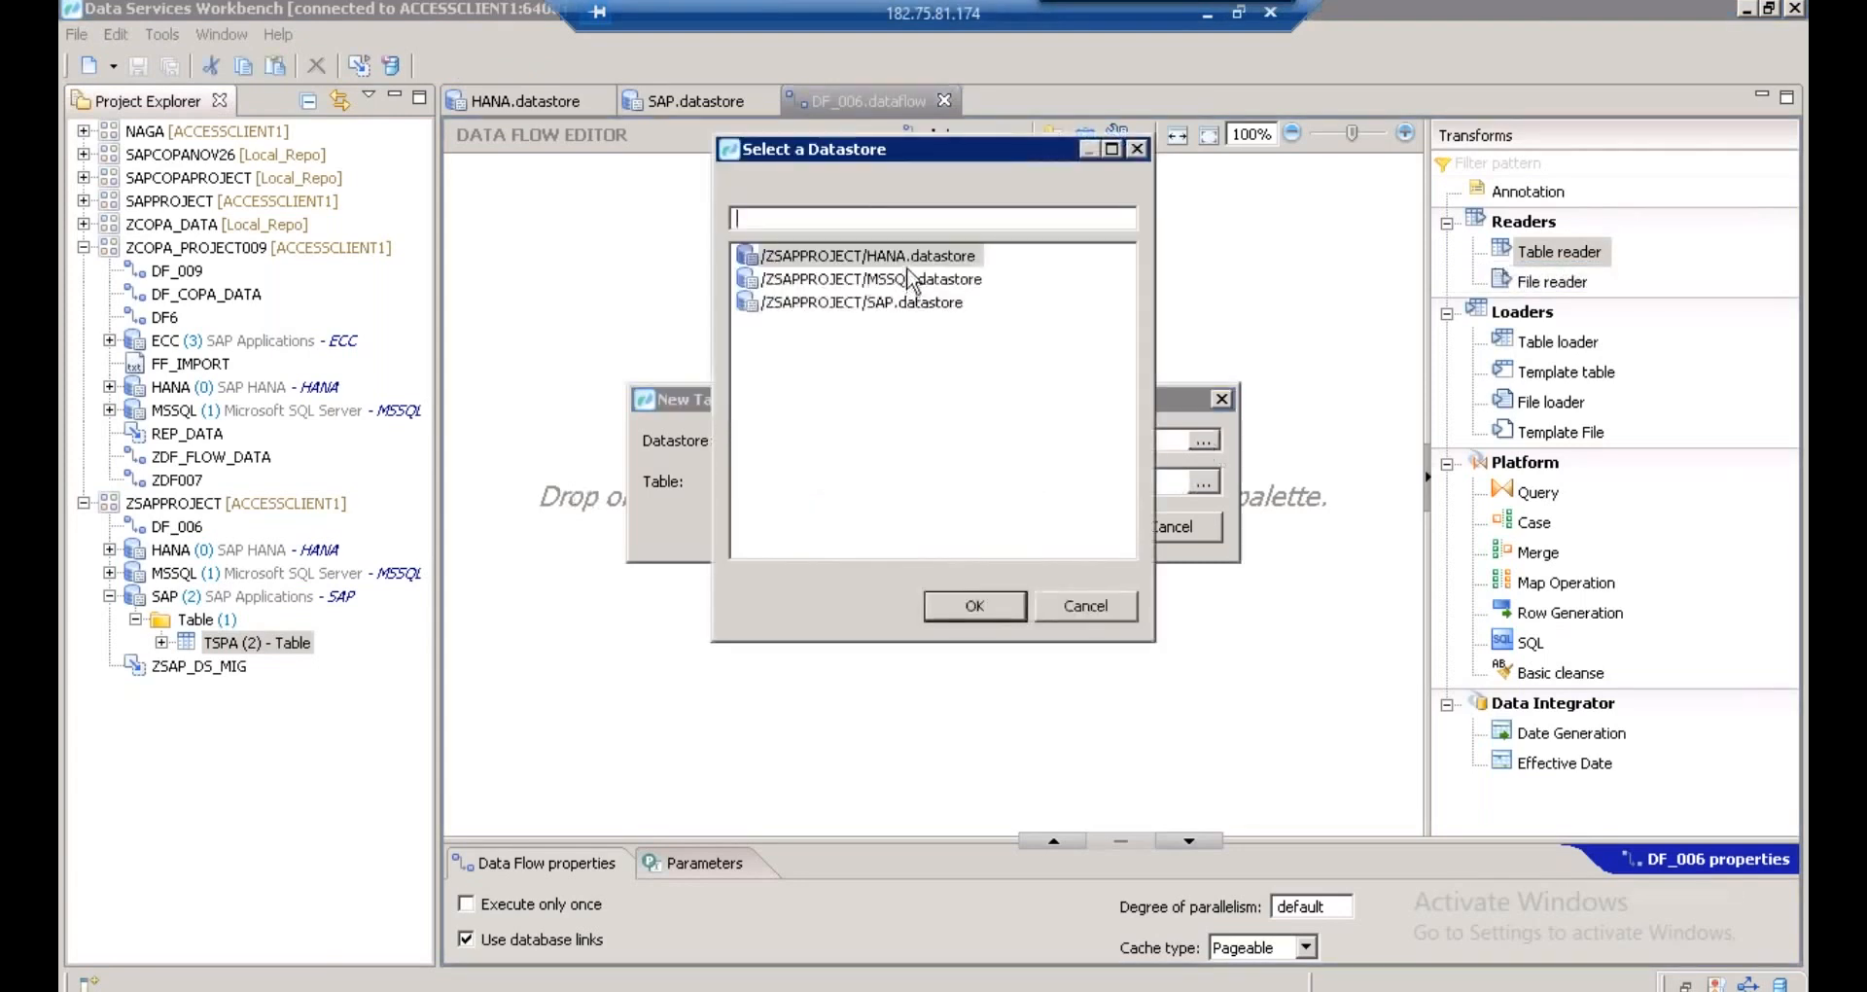
pyautogui.click(889, 303)
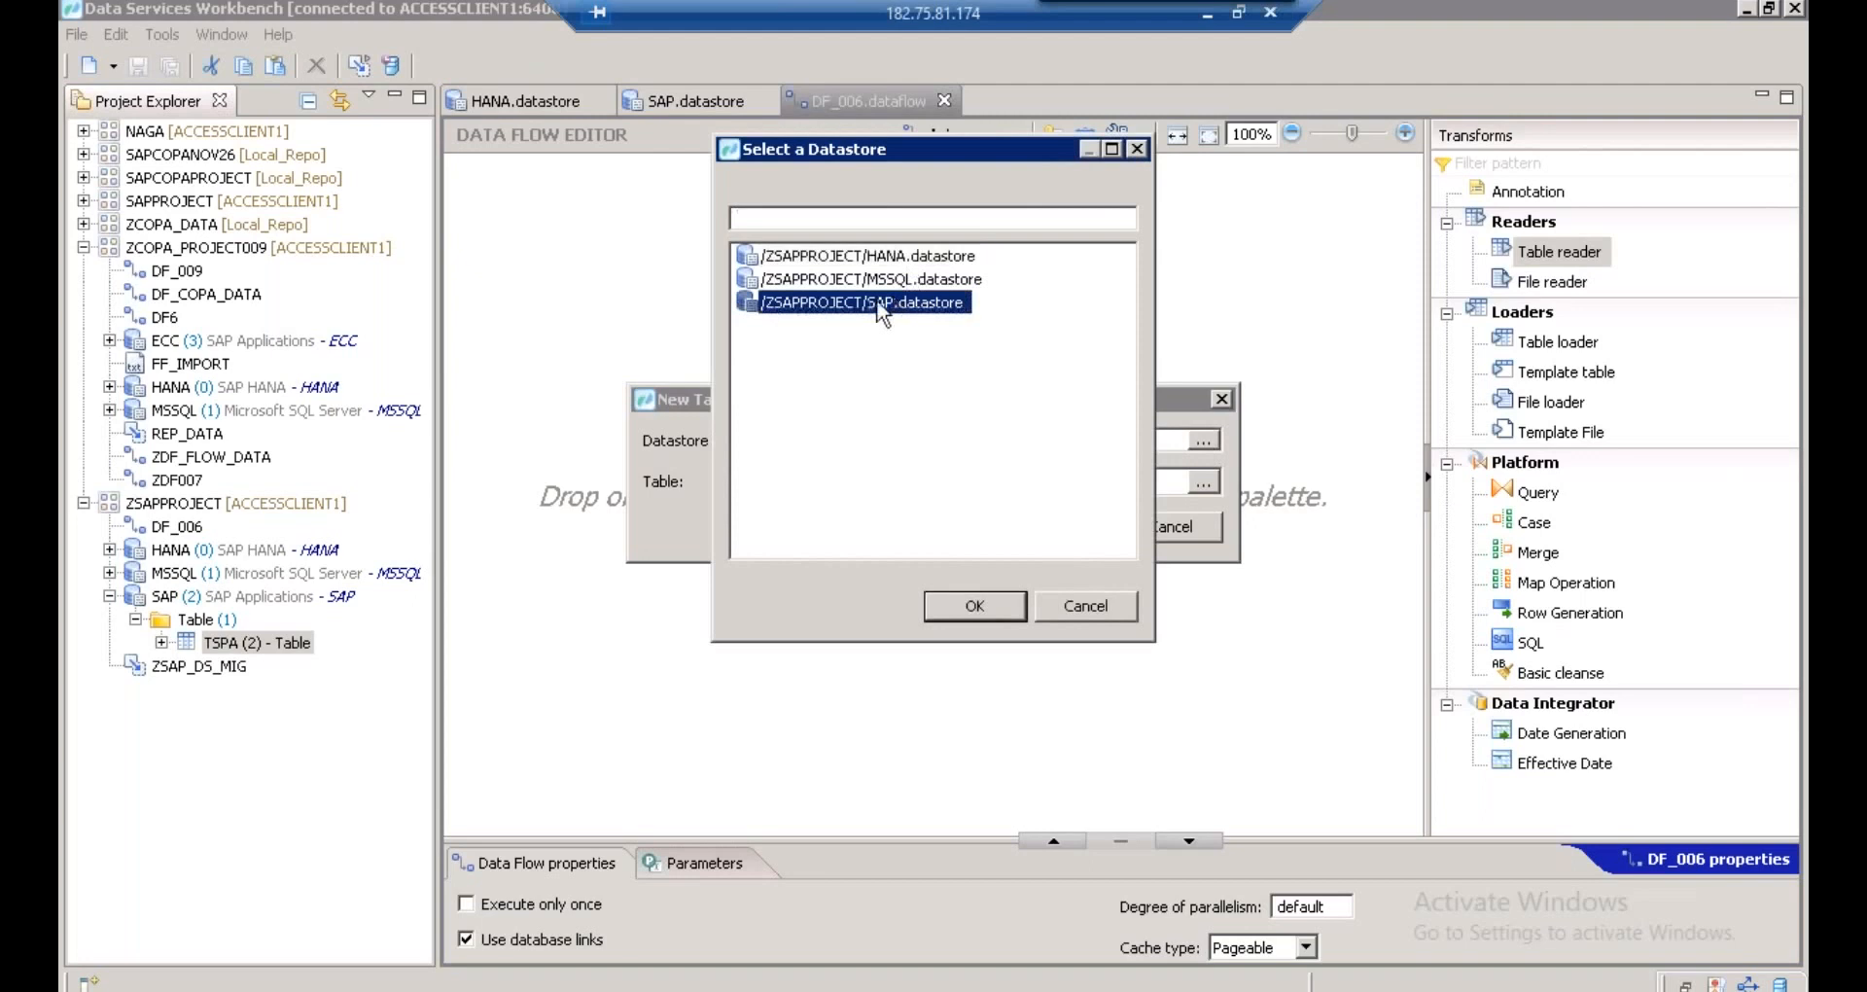
pyautogui.click(974, 606)
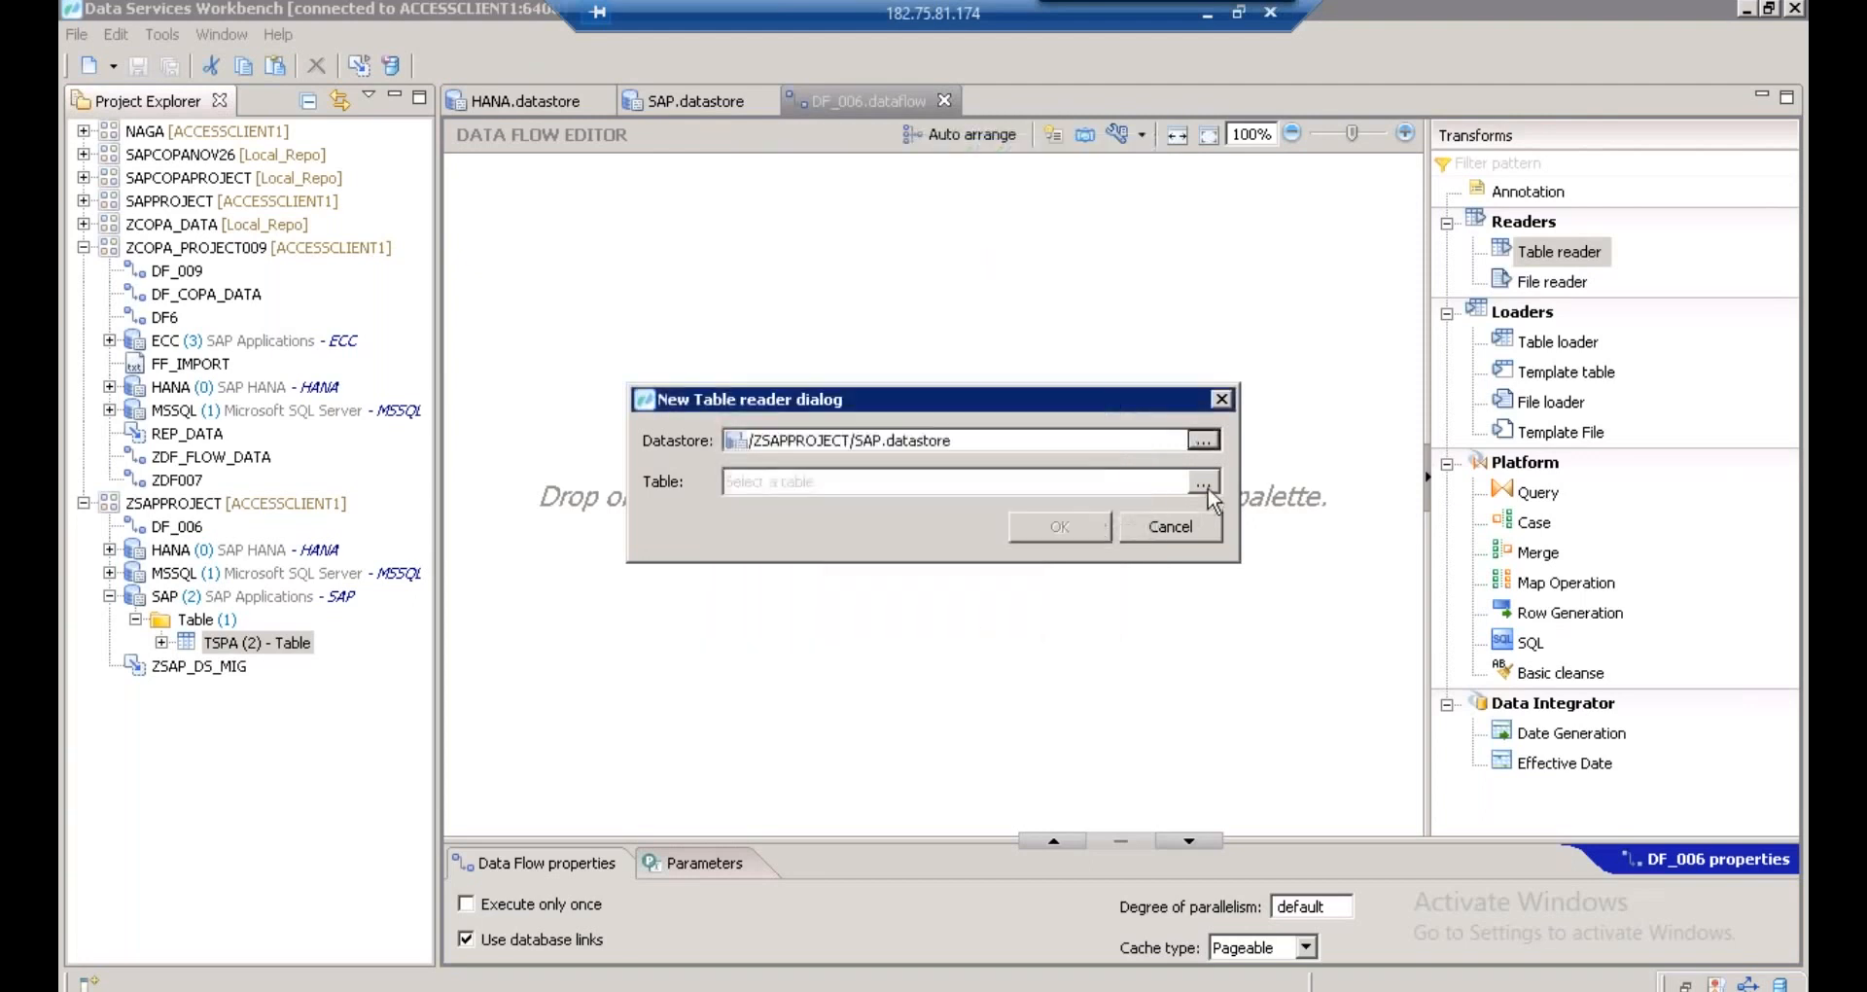
# - Choose TSPA as the reader's source table and place the table reader in the DF_006 data flow
pyautogui.click(1203, 483)
pyautogui.click(787, 261)
pyautogui.click(980, 605)
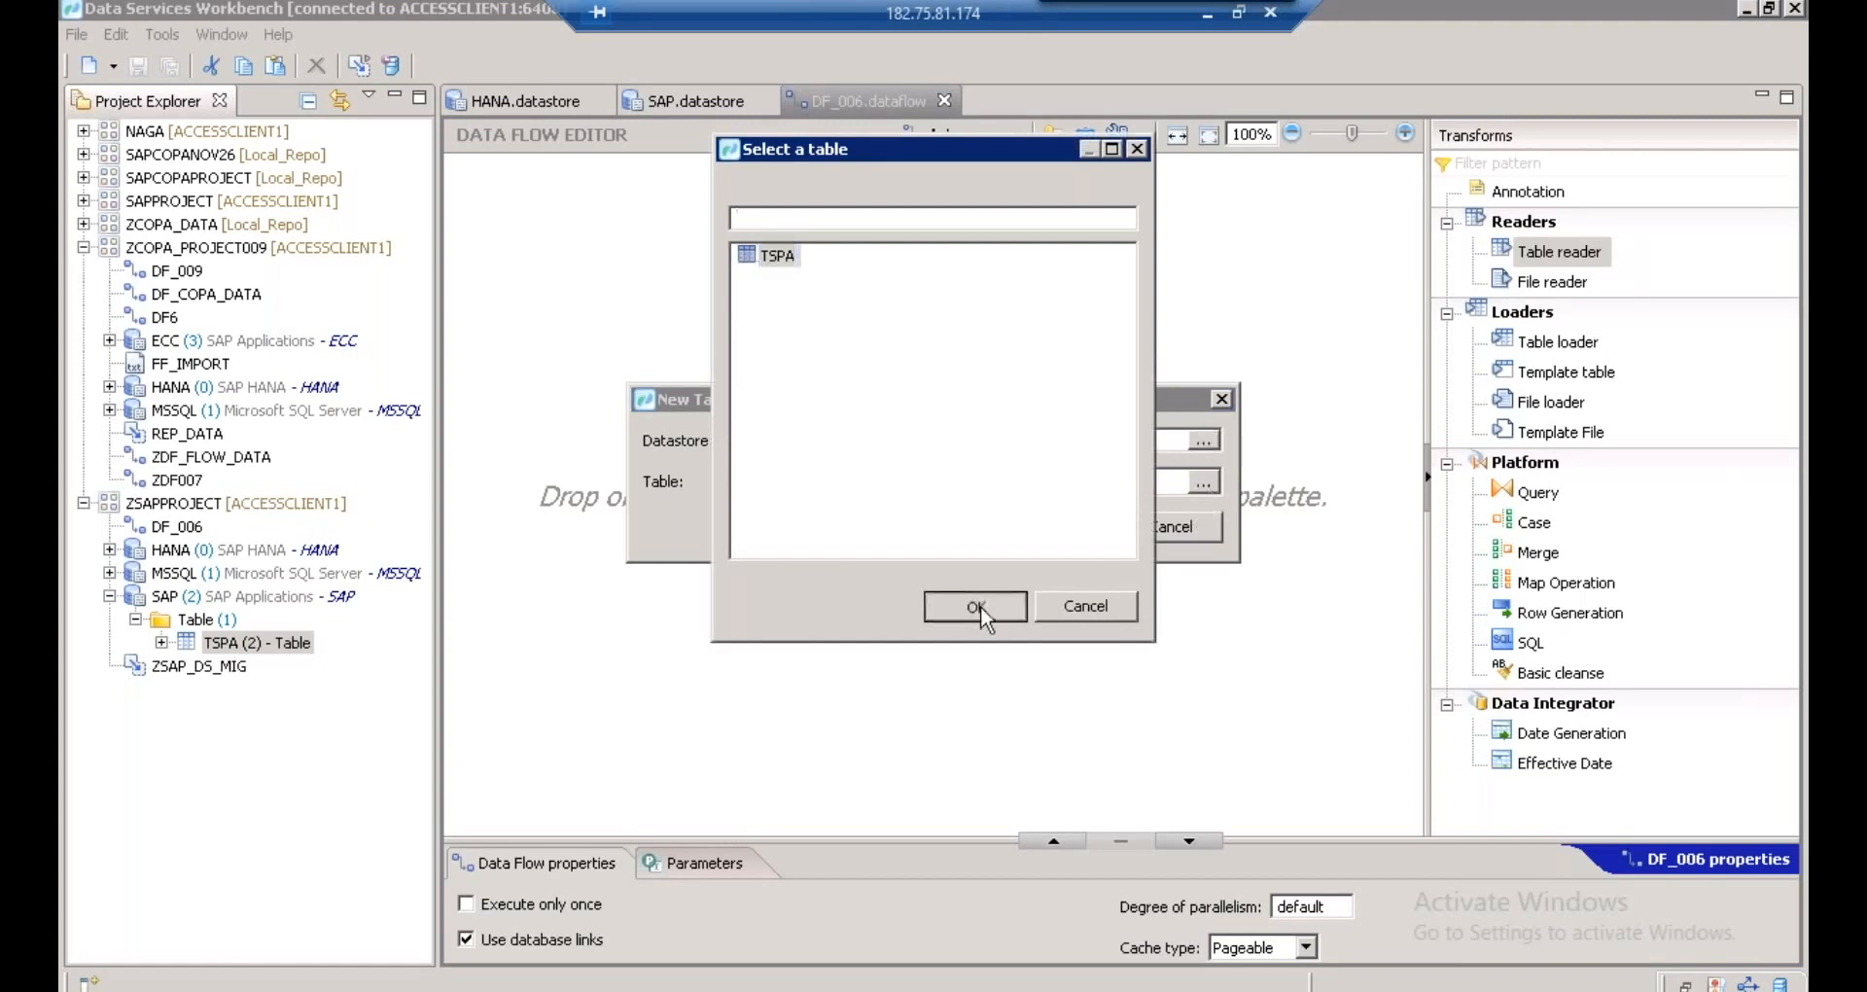
pyautogui.click(1059, 526)
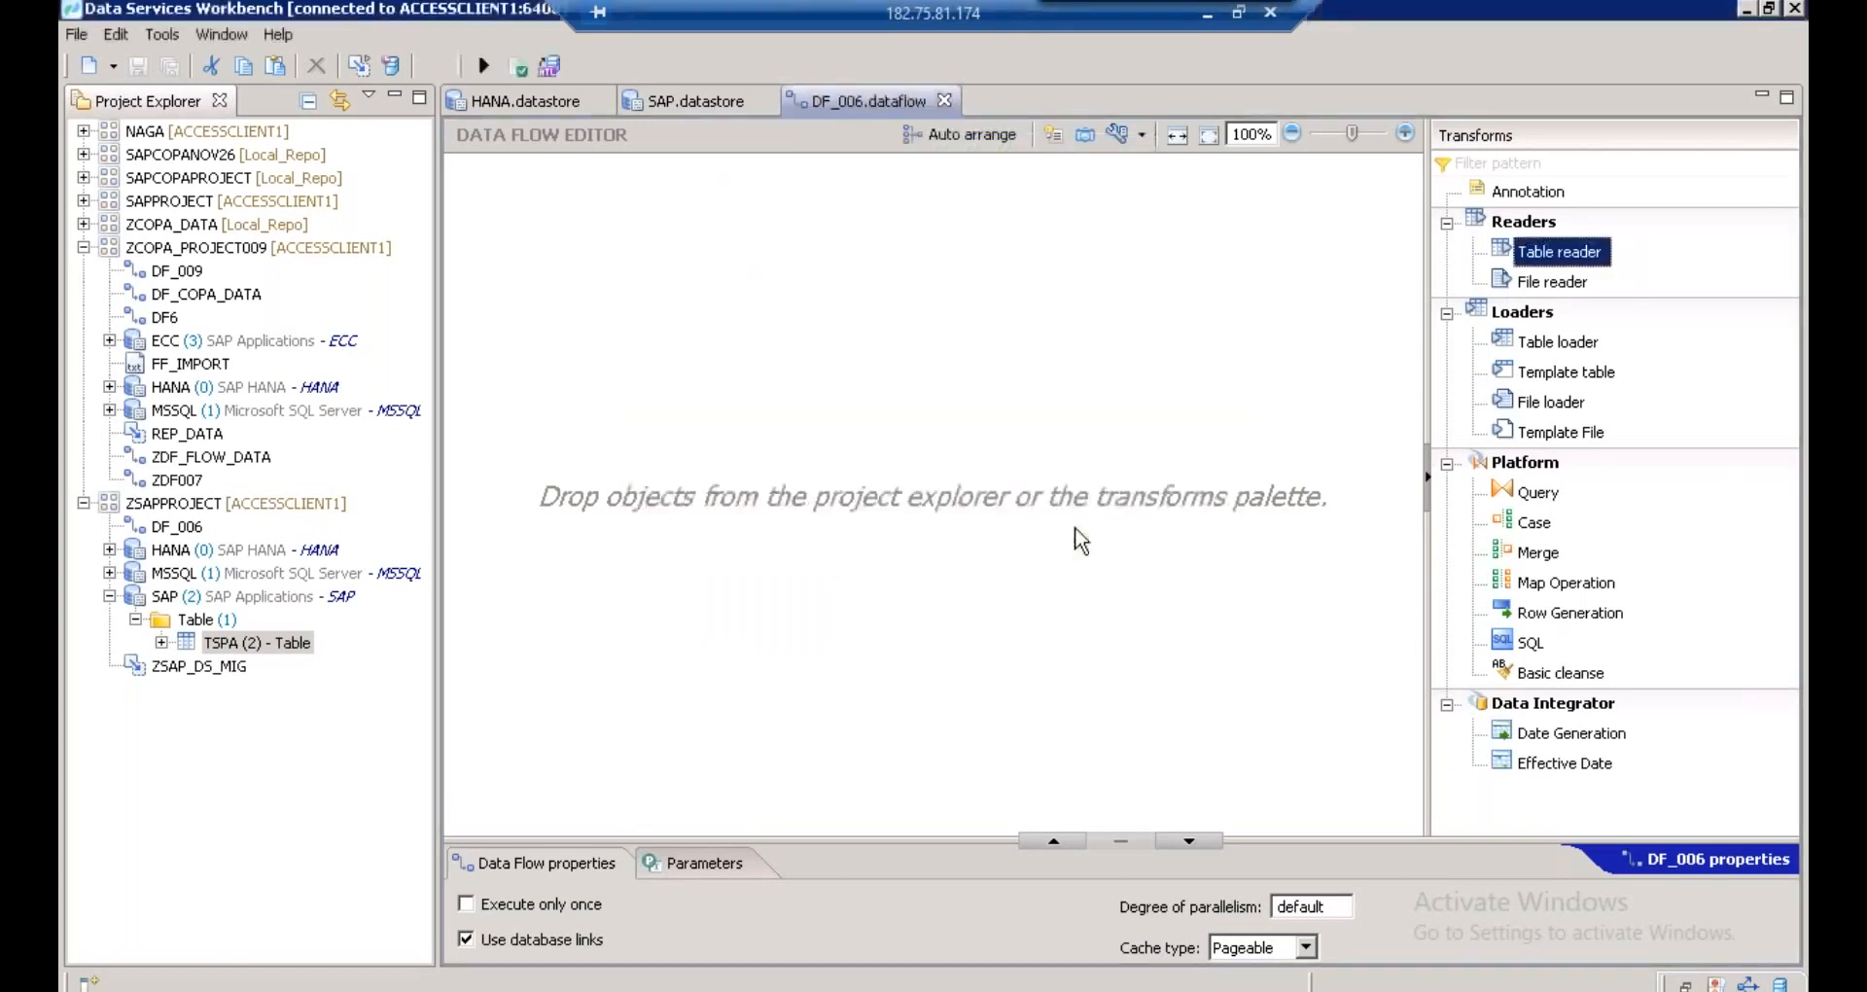
pyautogui.click(574, 433)
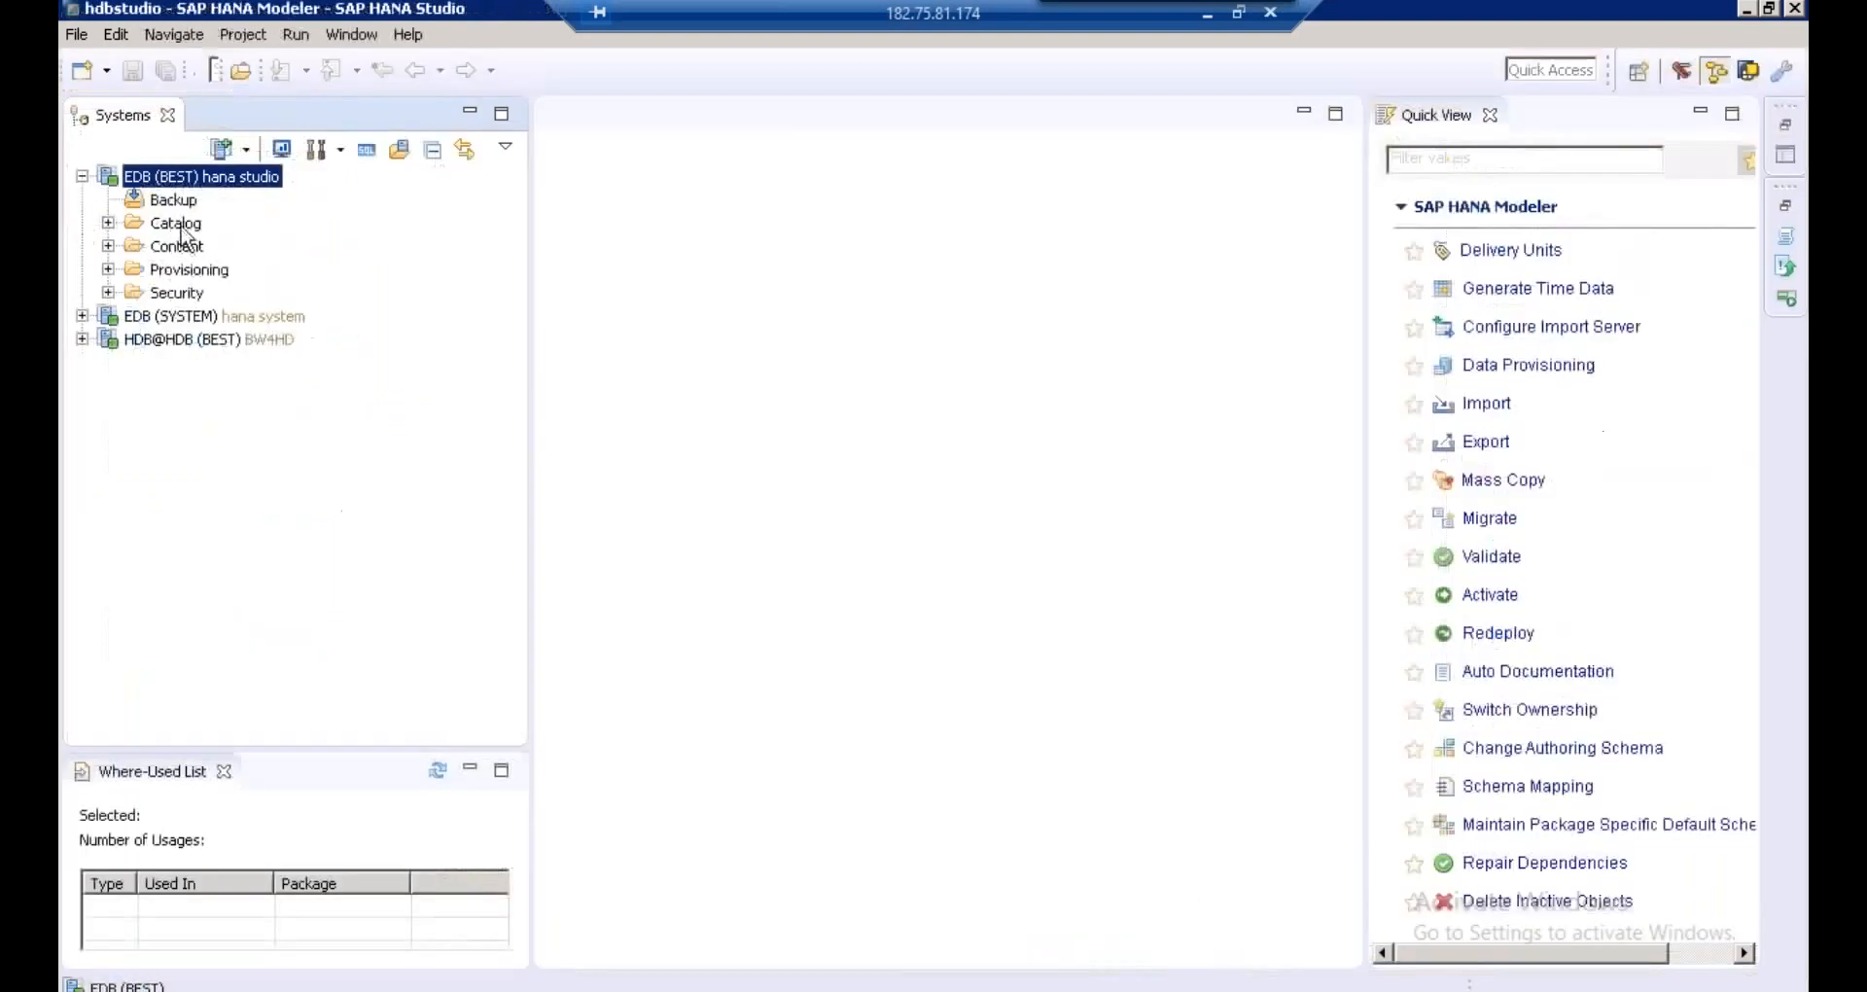
# - In SAP HANA Studio, expand the catalog of the EDB system and open the BEST schema
pyautogui.click(181, 225)
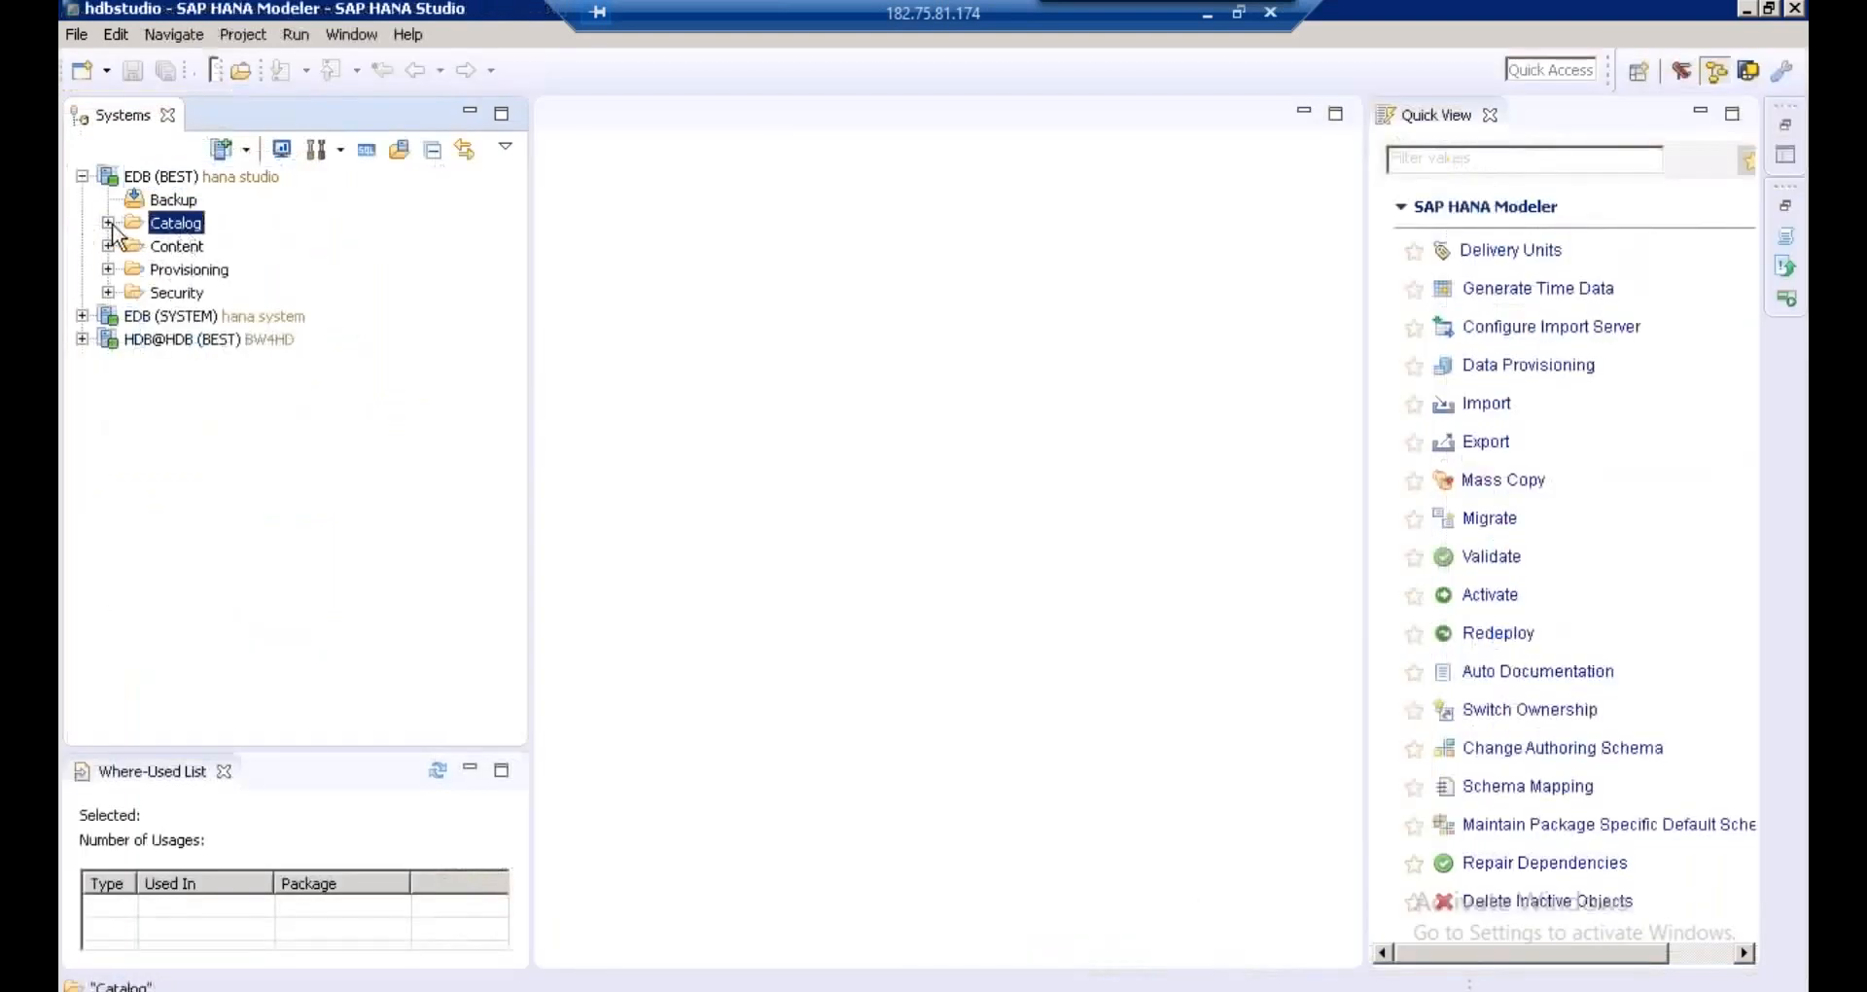
pyautogui.click(109, 223)
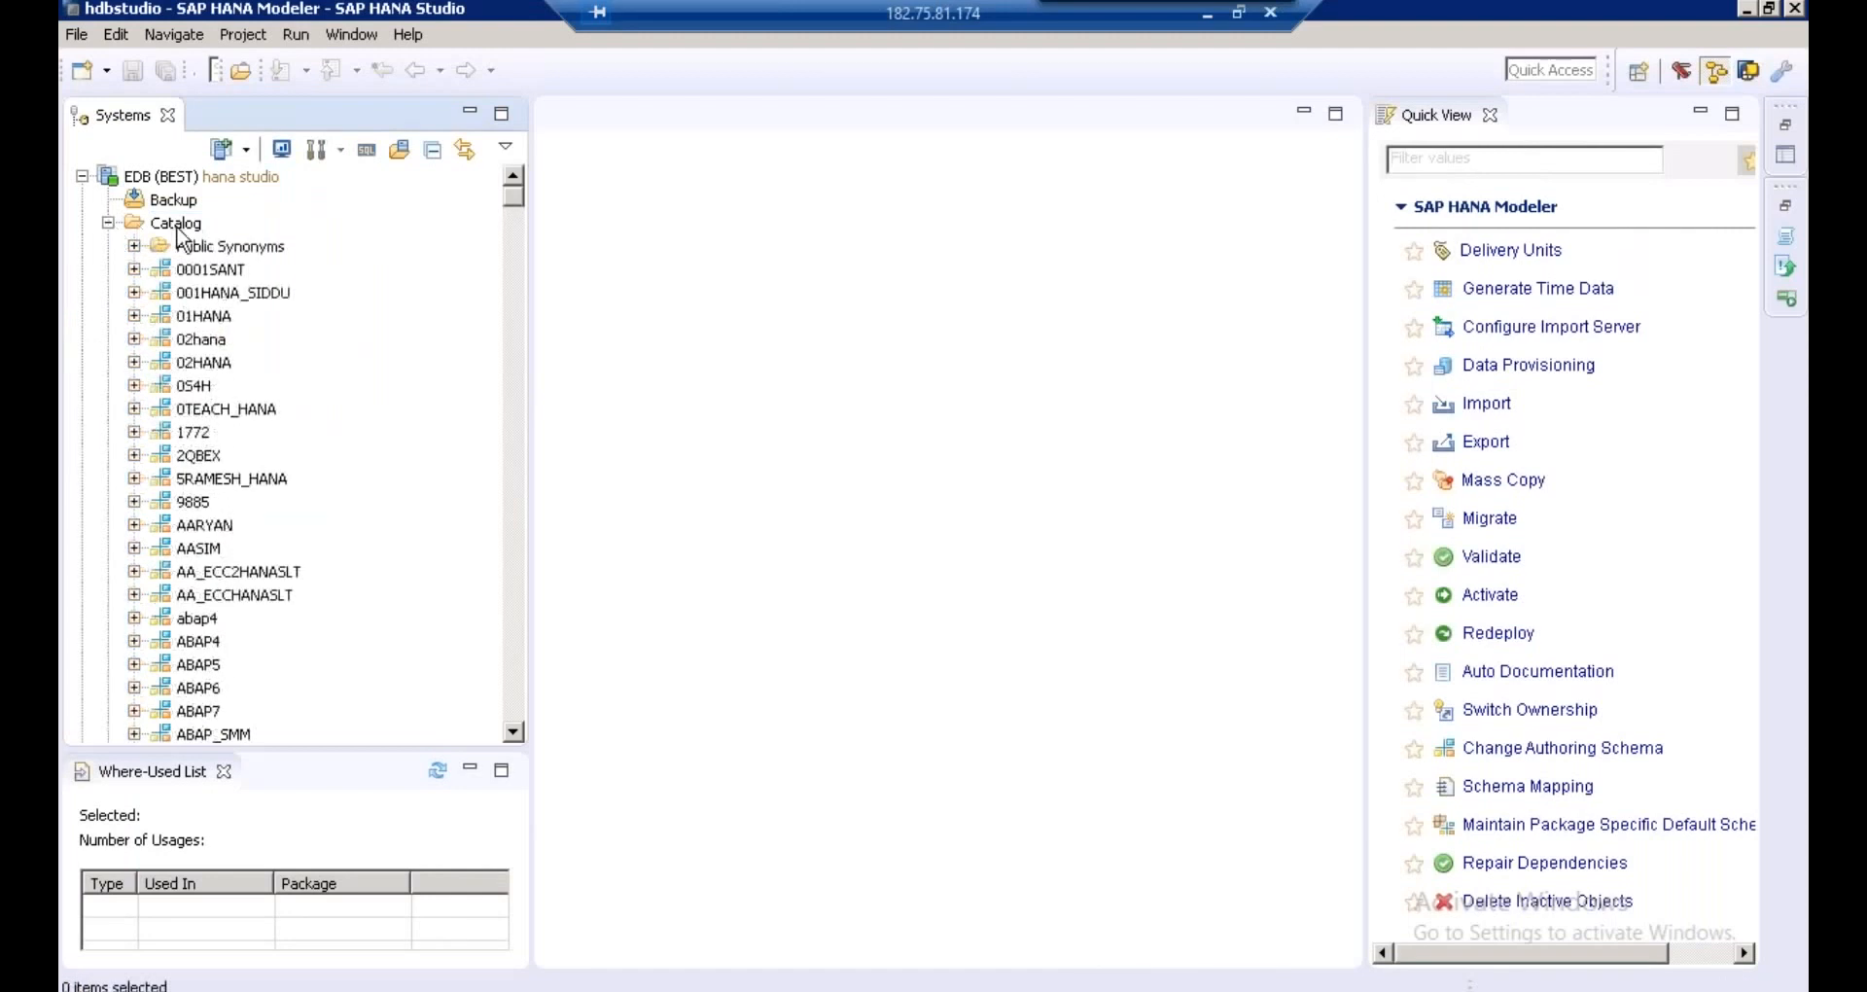
pyautogui.click(210, 368)
pyautogui.write('best')
pyautogui.click(509, 739)
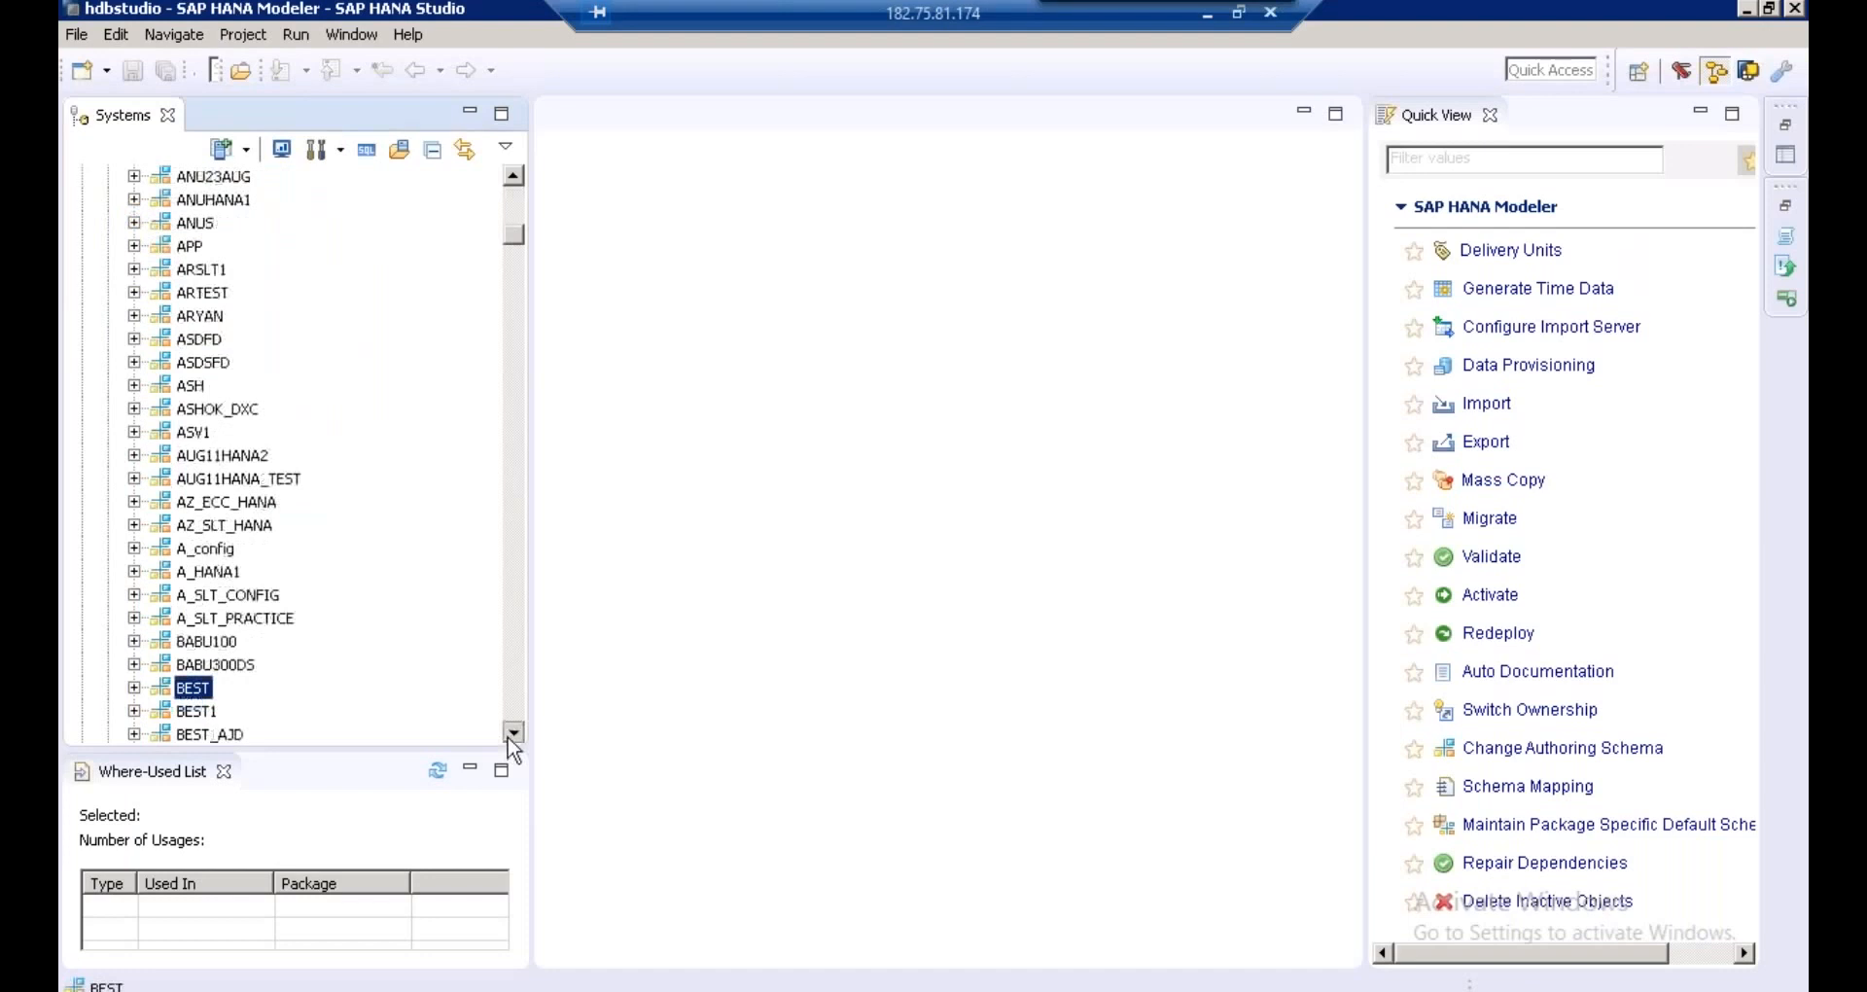
pyautogui.scroll(-4, 512, 739)
pyautogui.click(134, 455)
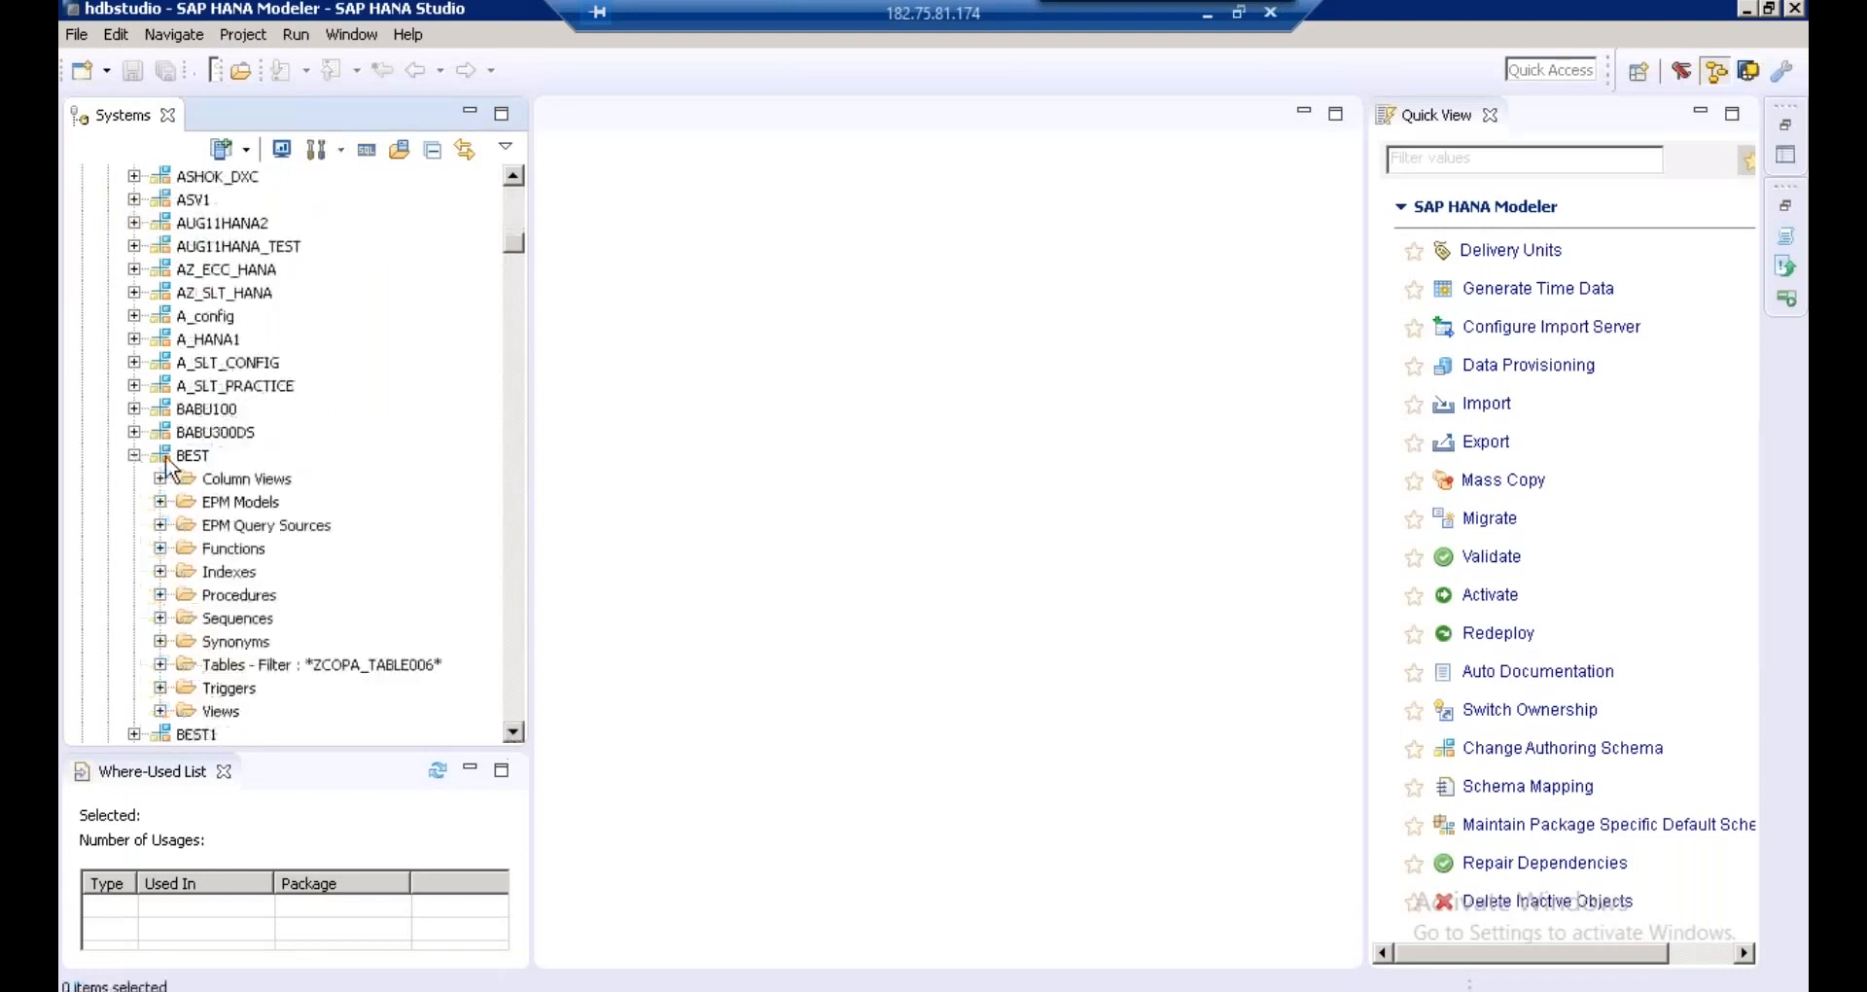
# - Filter the tables of the BEST schema by the pattern TSPA
pyautogui.click(255, 667)
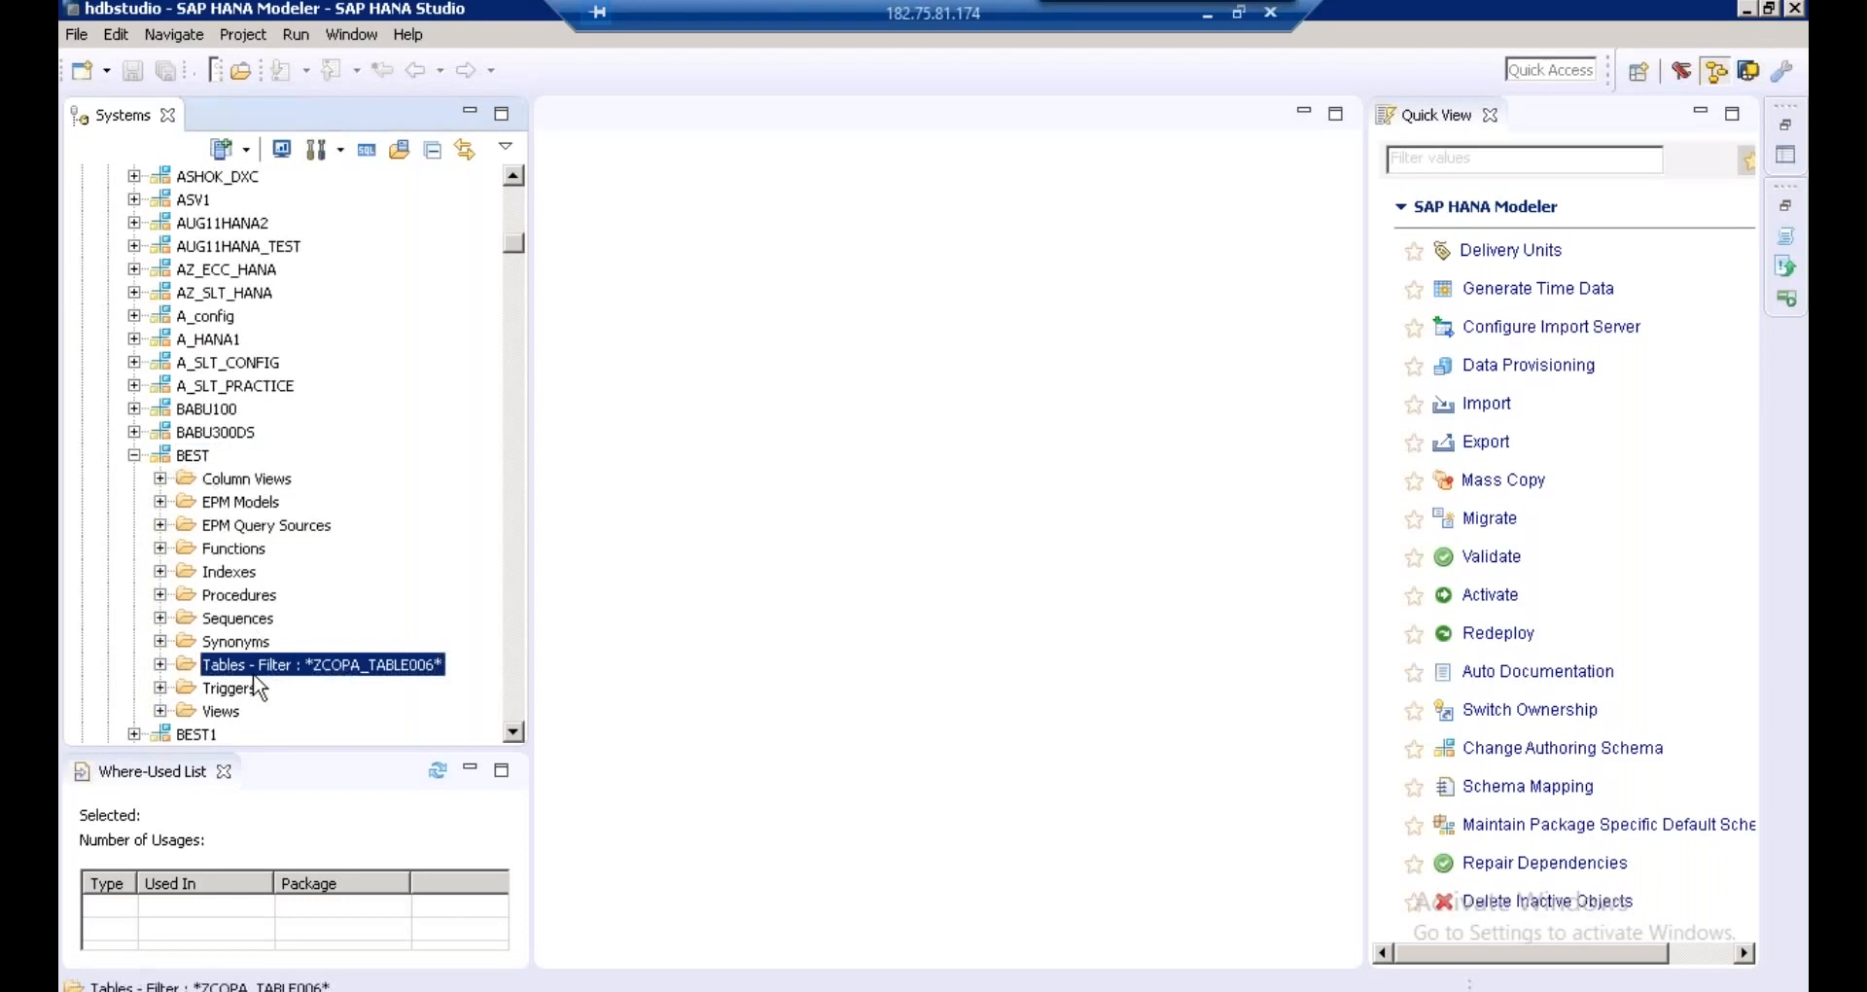
pyautogui.rightClick(255, 679)
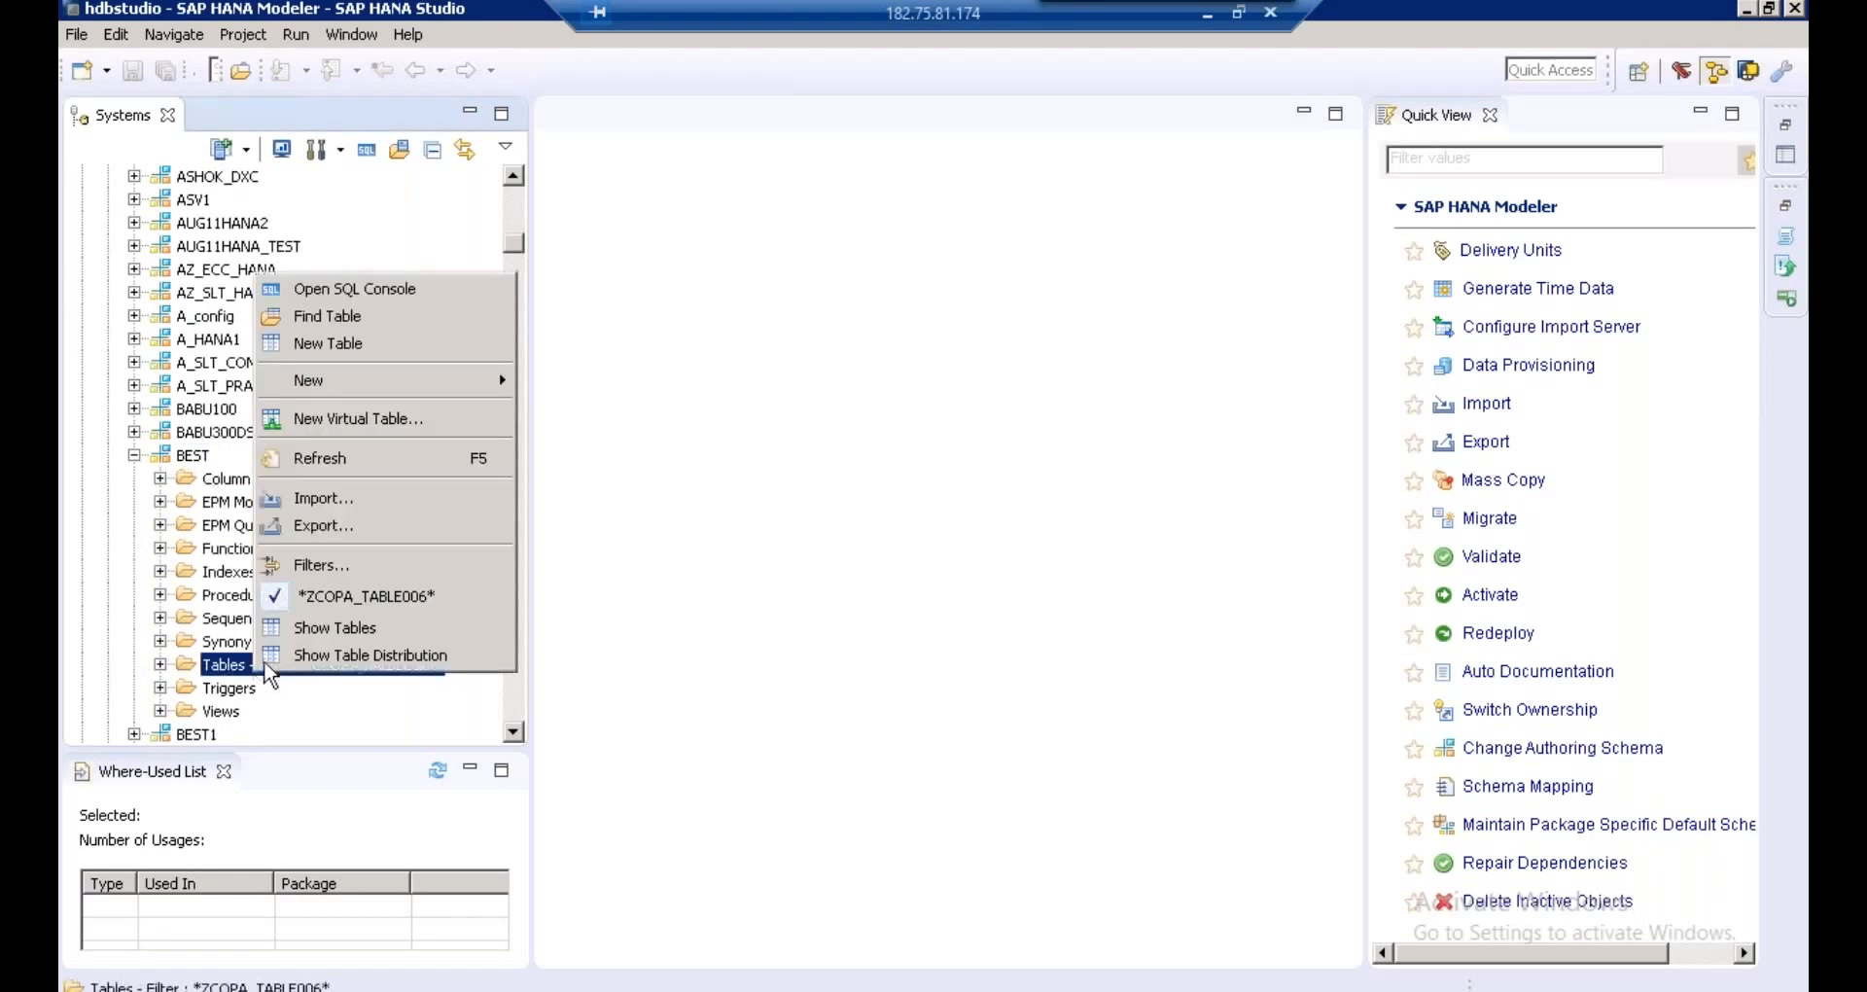
pyautogui.click(343, 567)
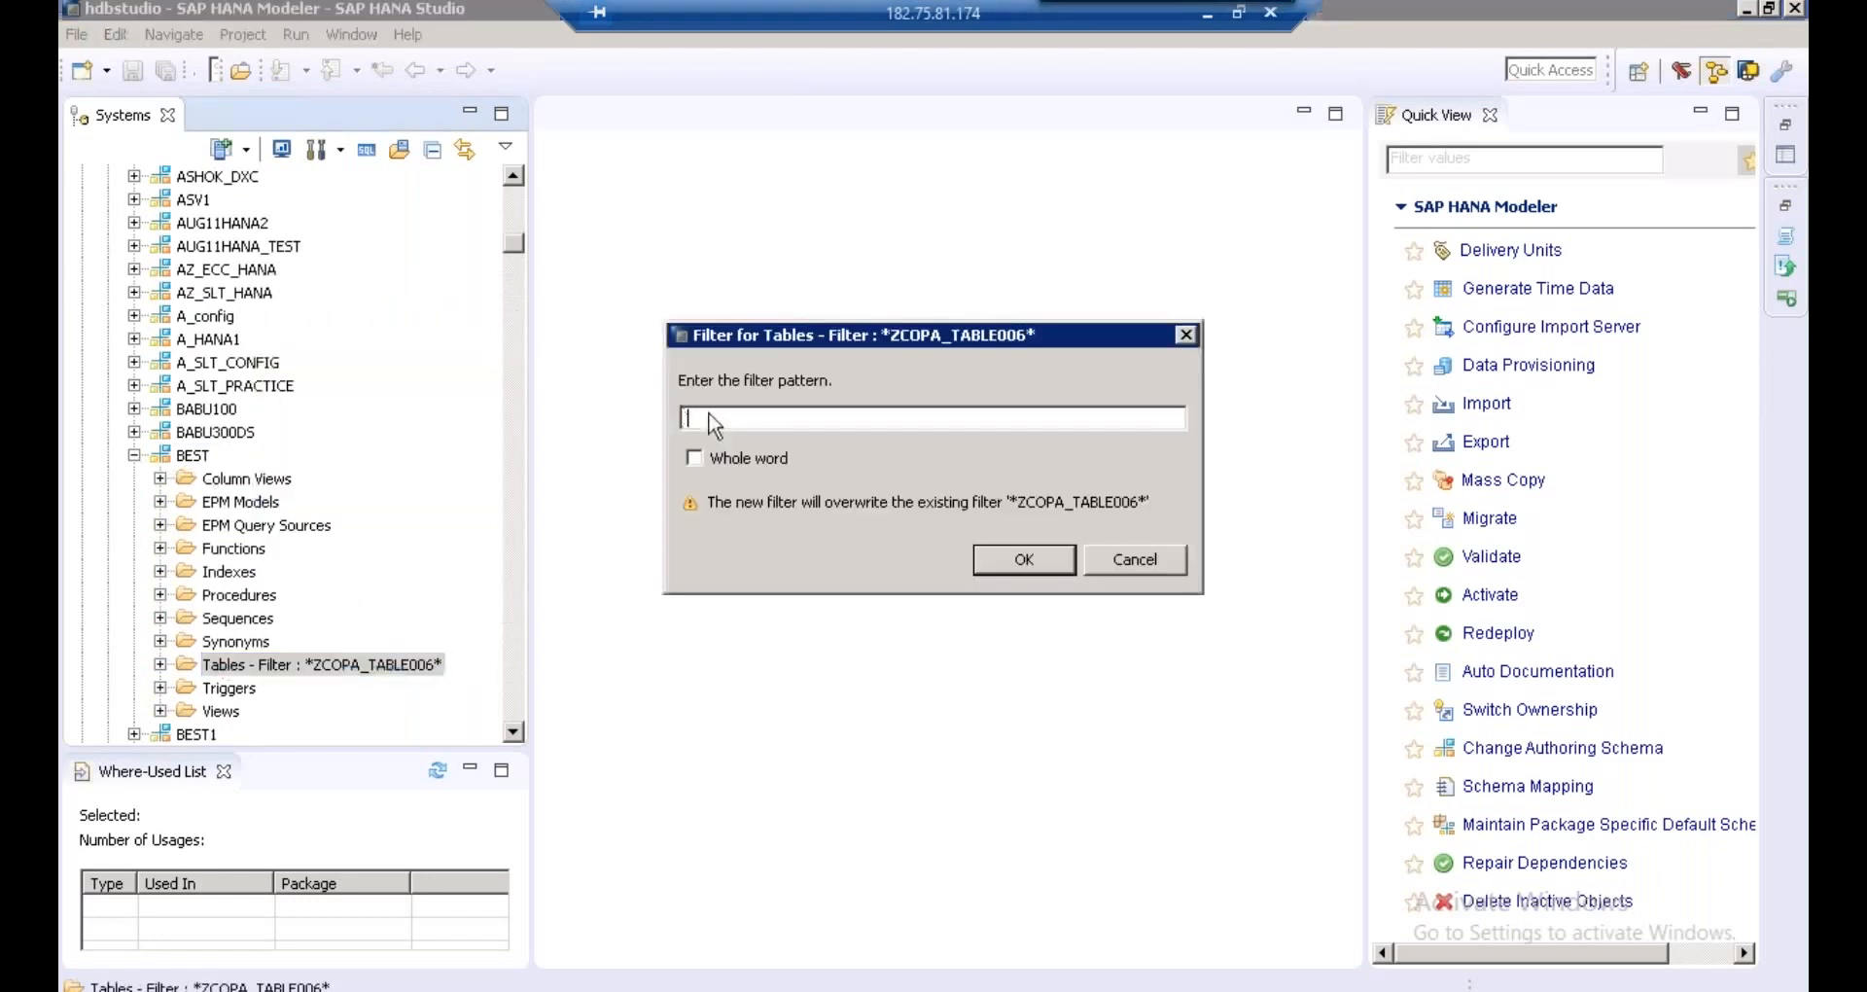
pyautogui.write('TSPA')
pyautogui.click(1046, 570)
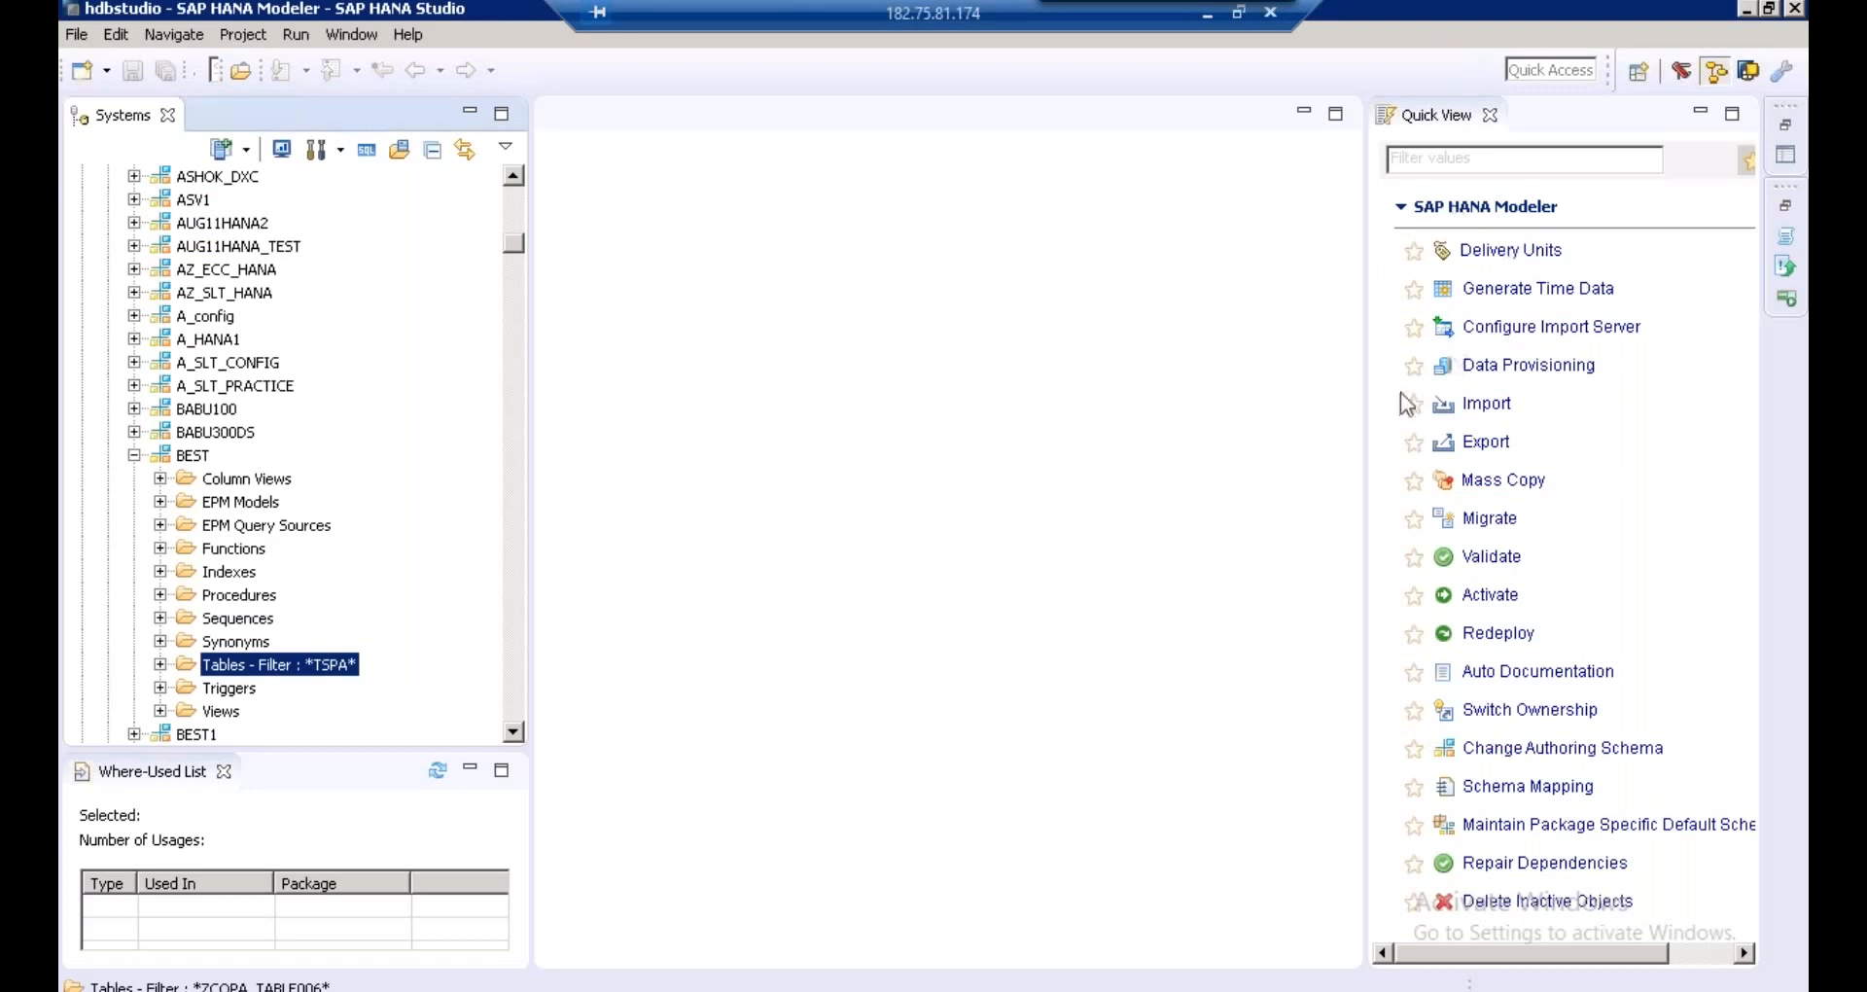
# - Expand the filtered tables of the BEST schema and select the table TSPA
pyautogui.click(159, 665)
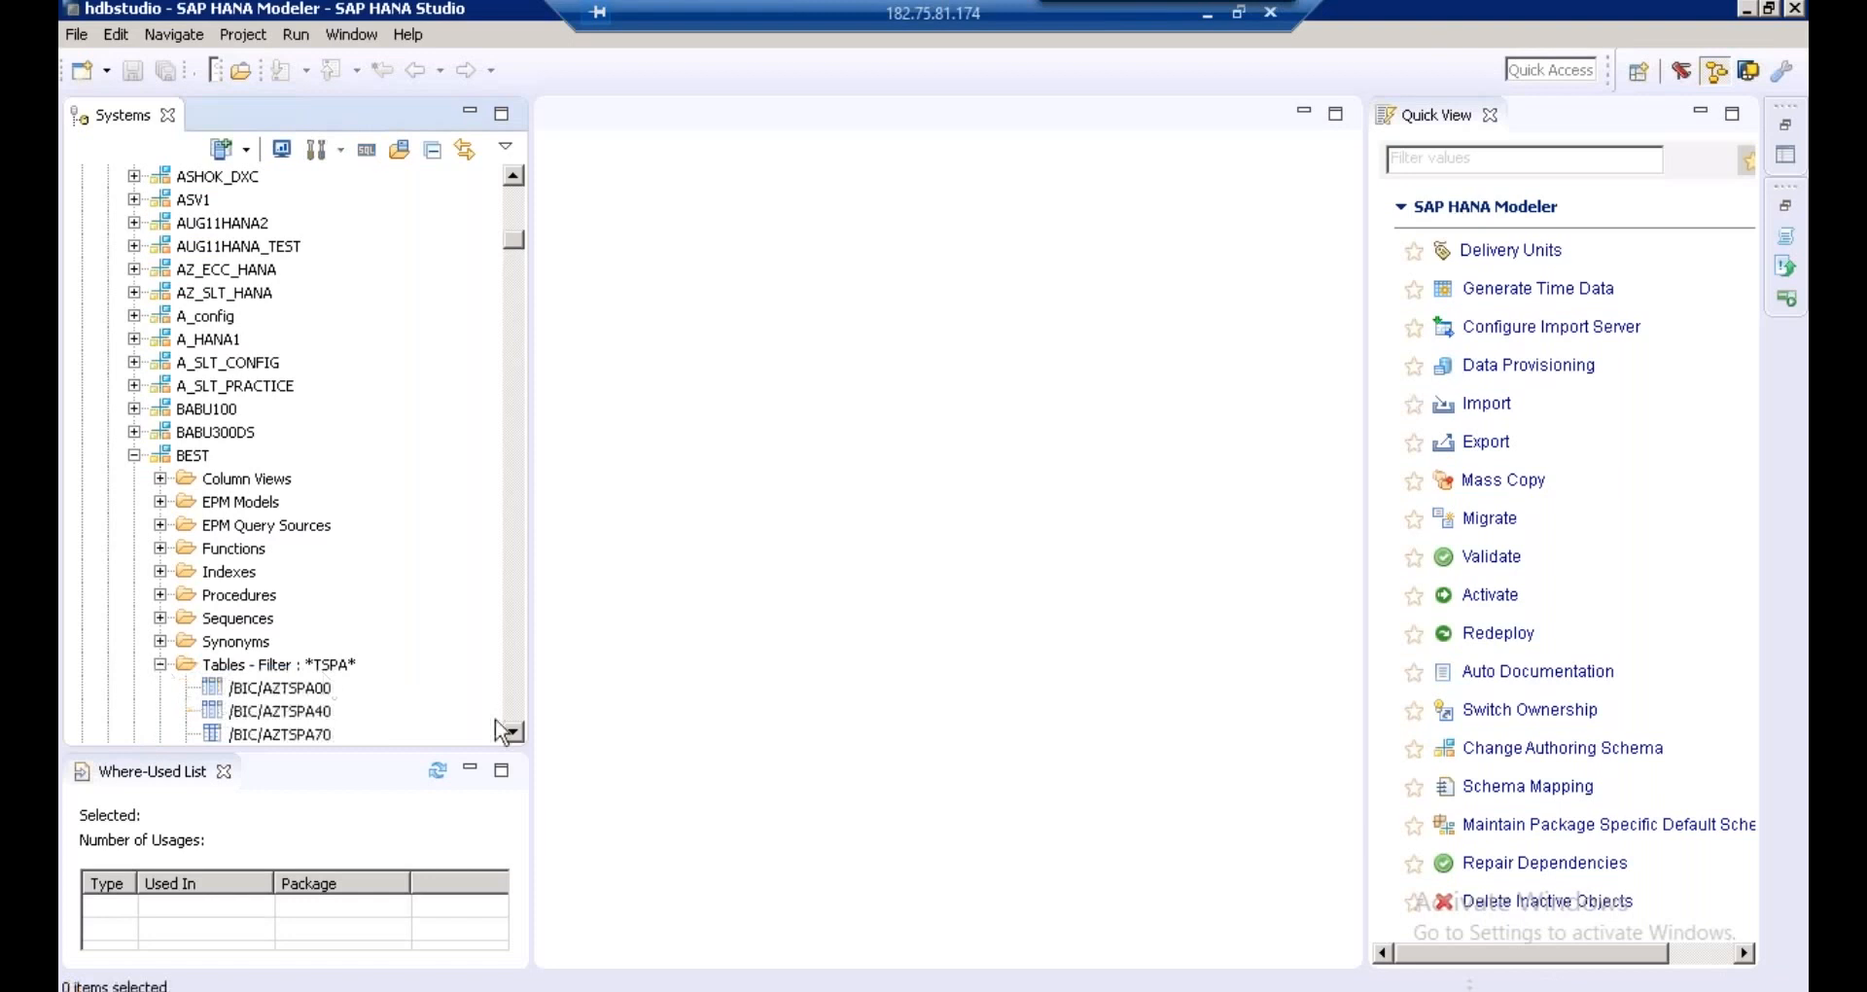
pyautogui.click(514, 731)
pyautogui.scroll(-2, 521, 744)
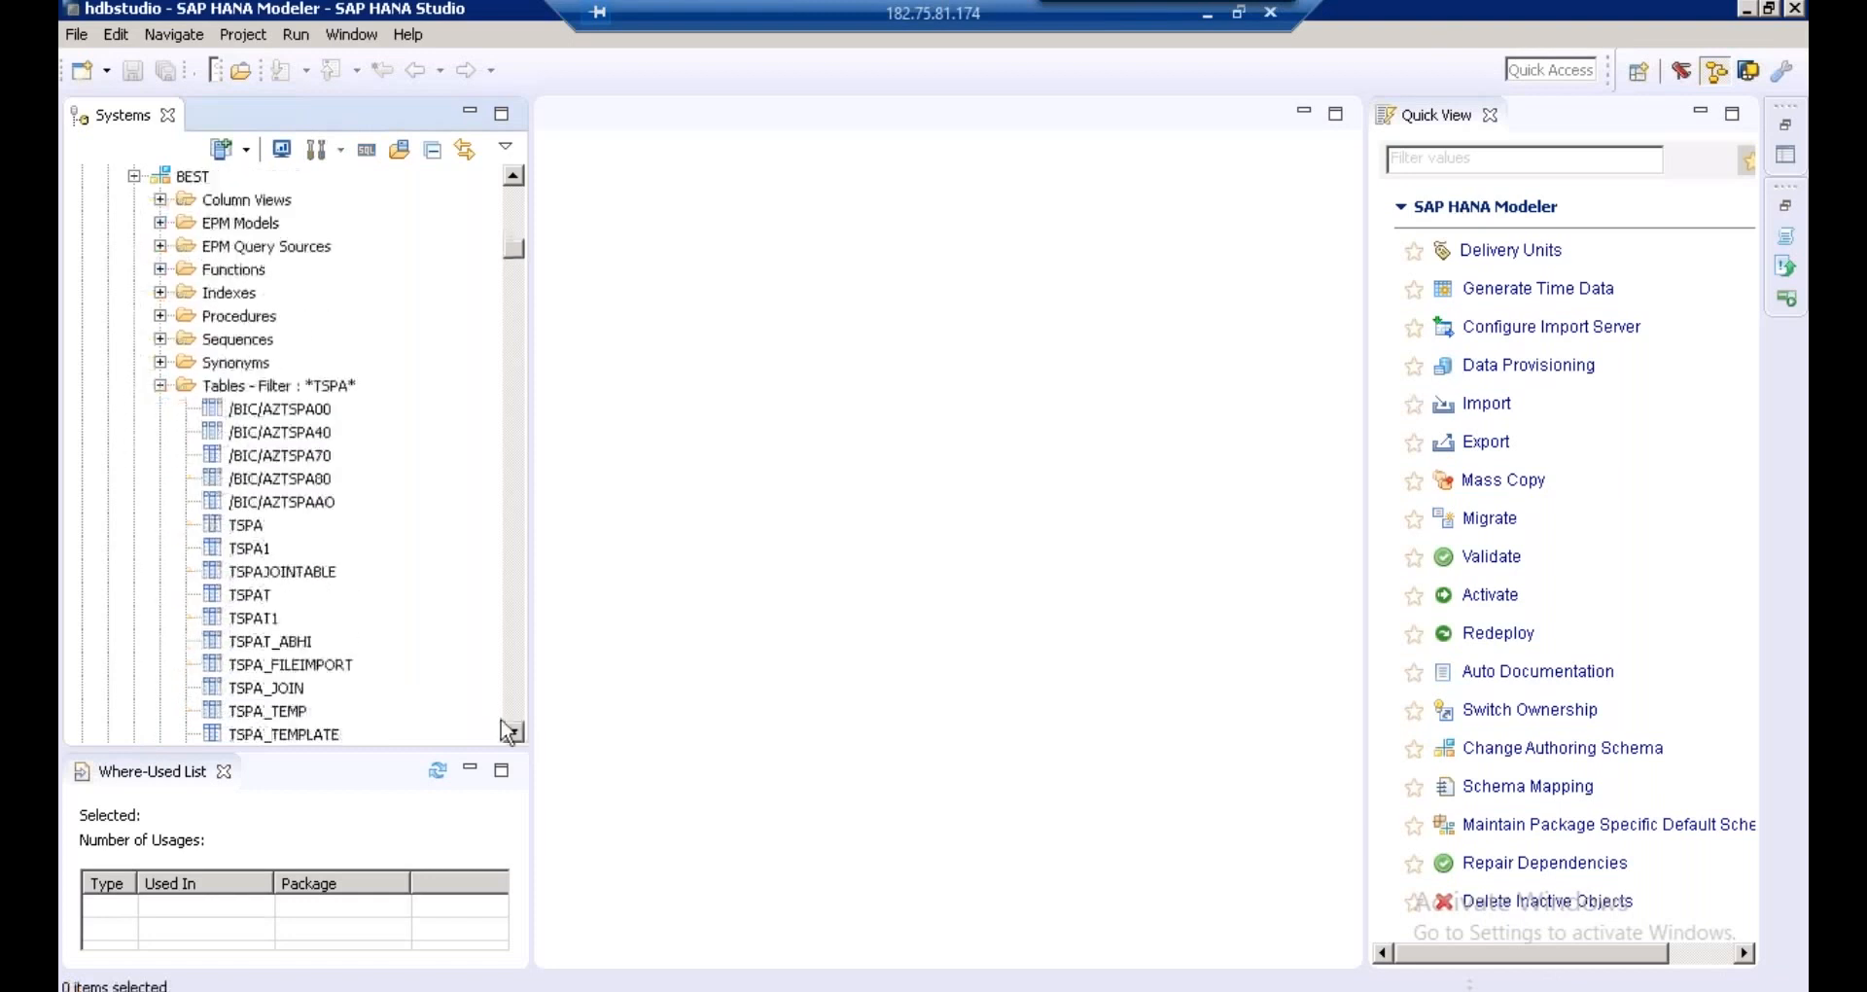
pyautogui.click(255, 527)
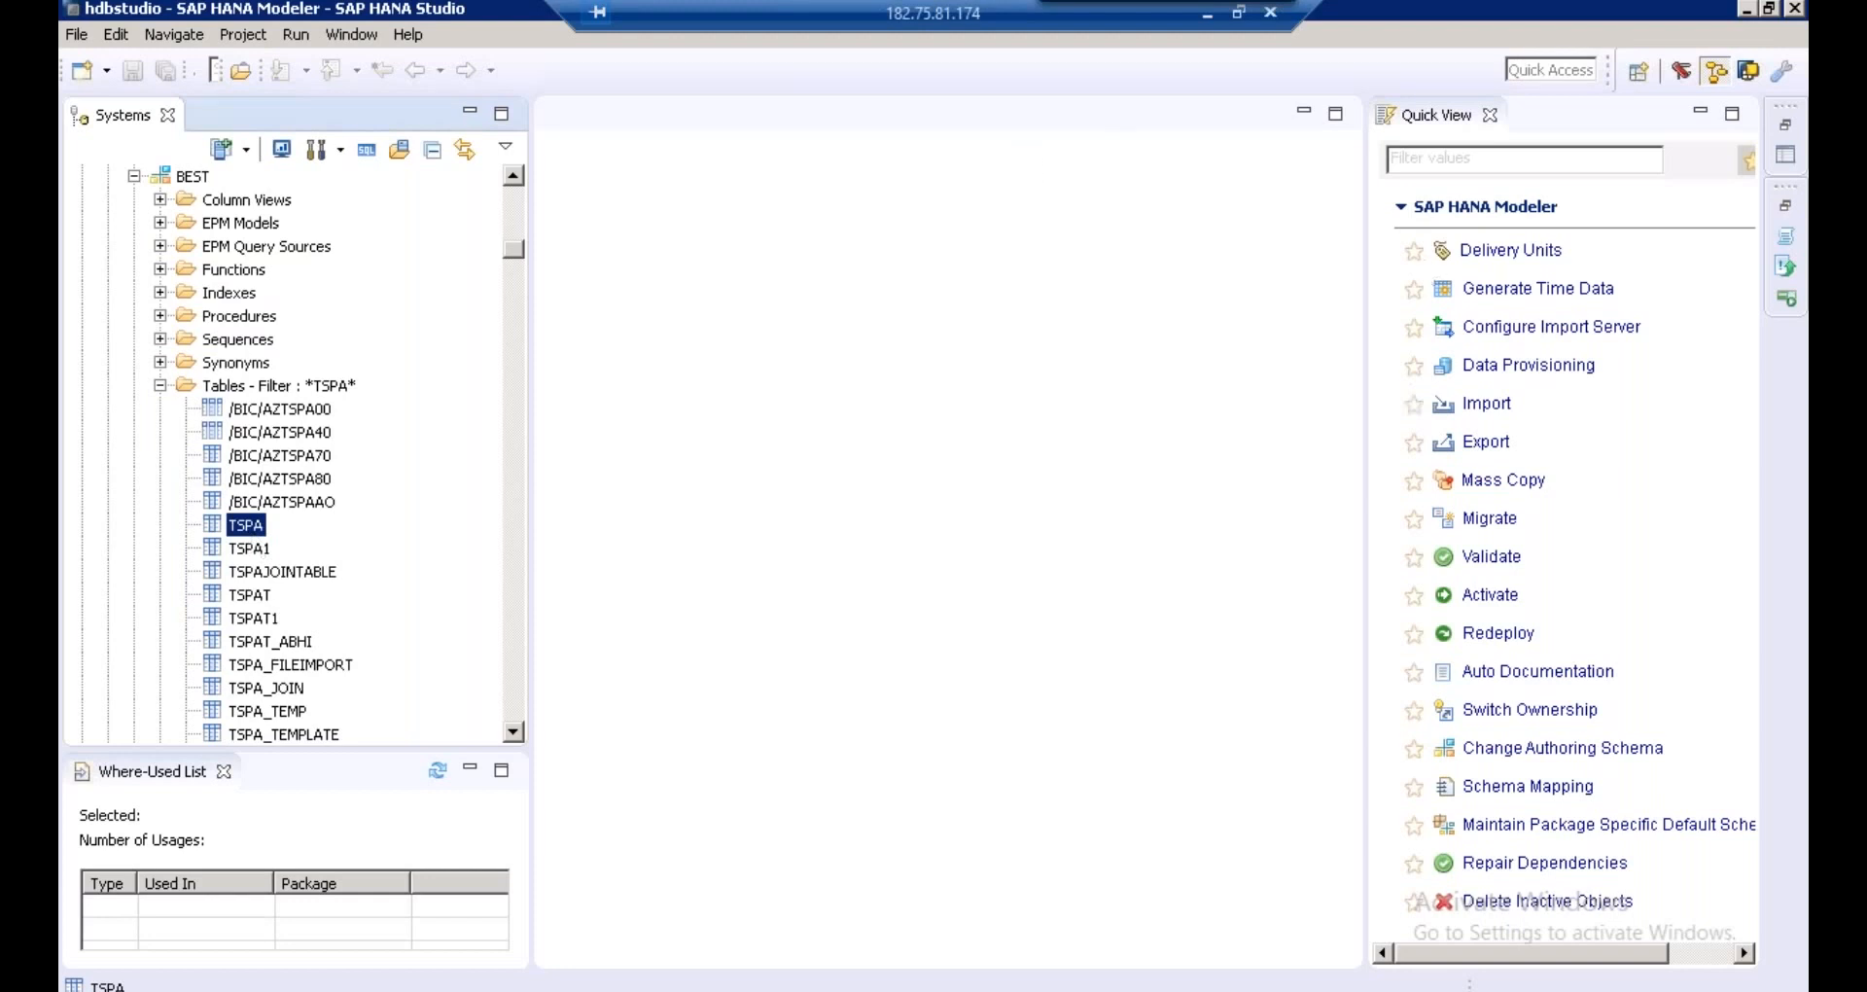
# - Switch to Data Services Workbench and import the table TSPA by name into ZSAPPROJECT's HANA datastore
pyautogui.hotkey('alt', 'Tab')
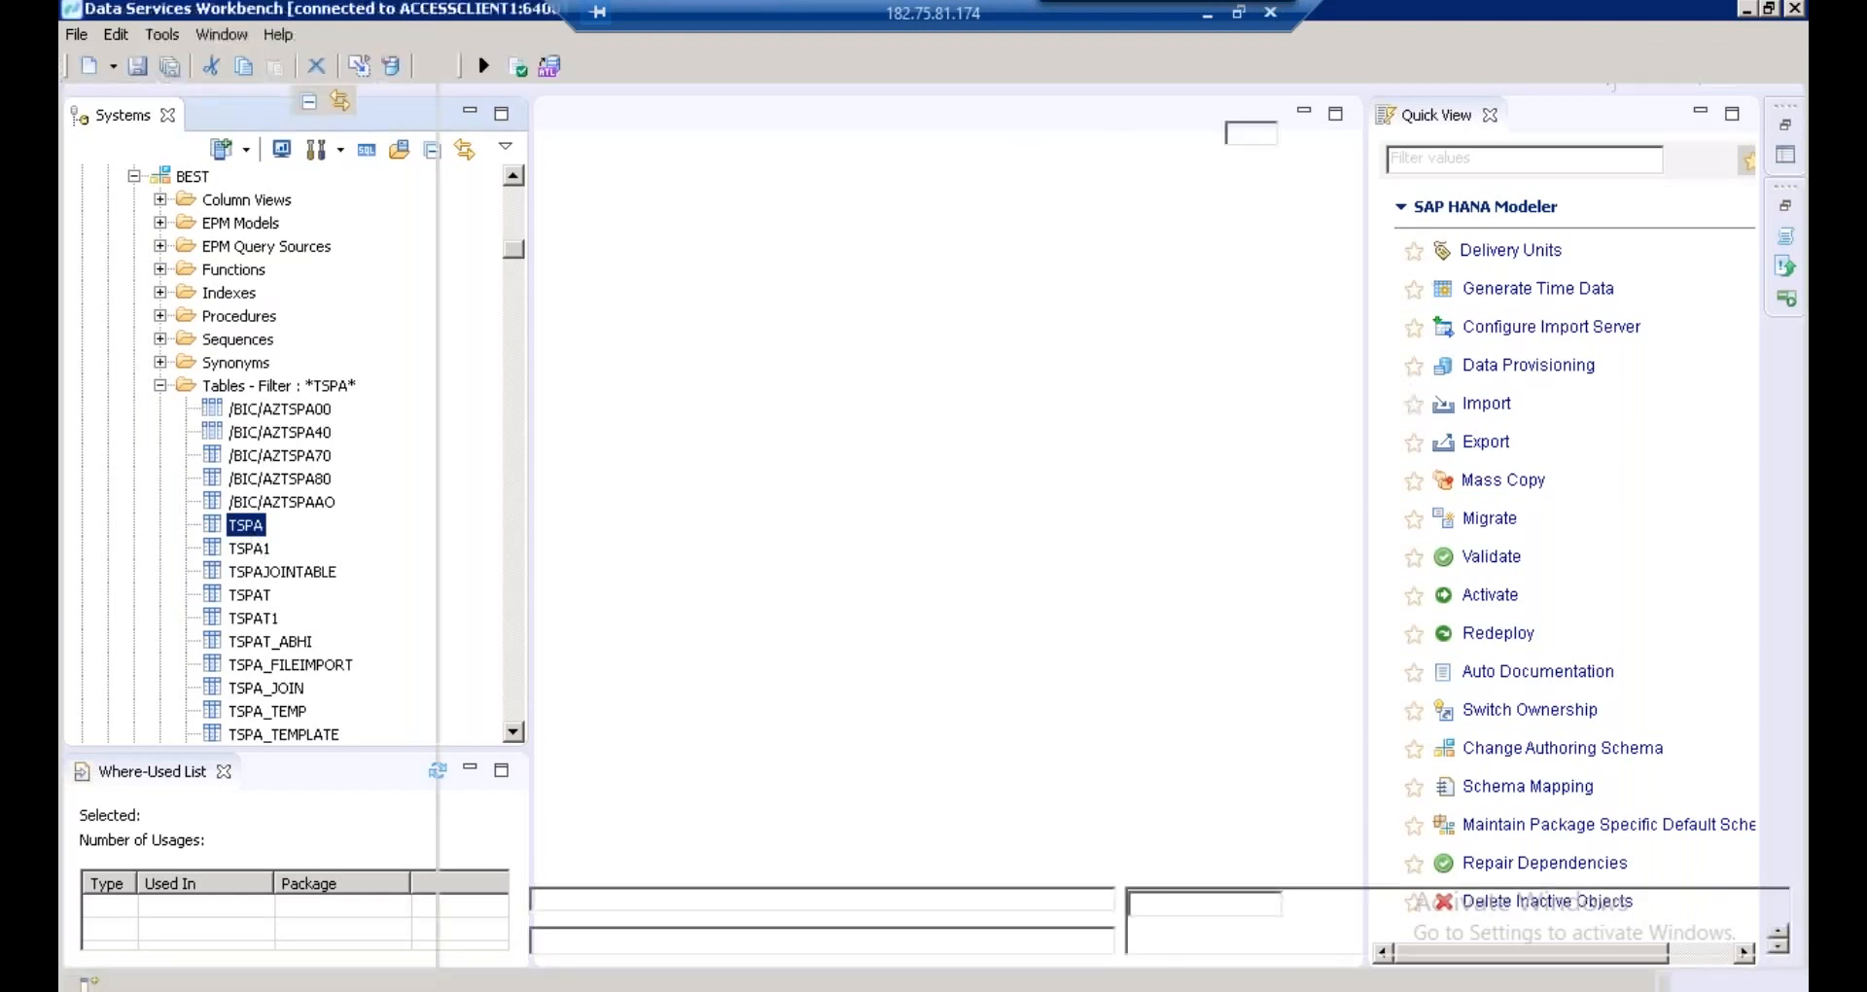
pyautogui.doubleClick(200, 550)
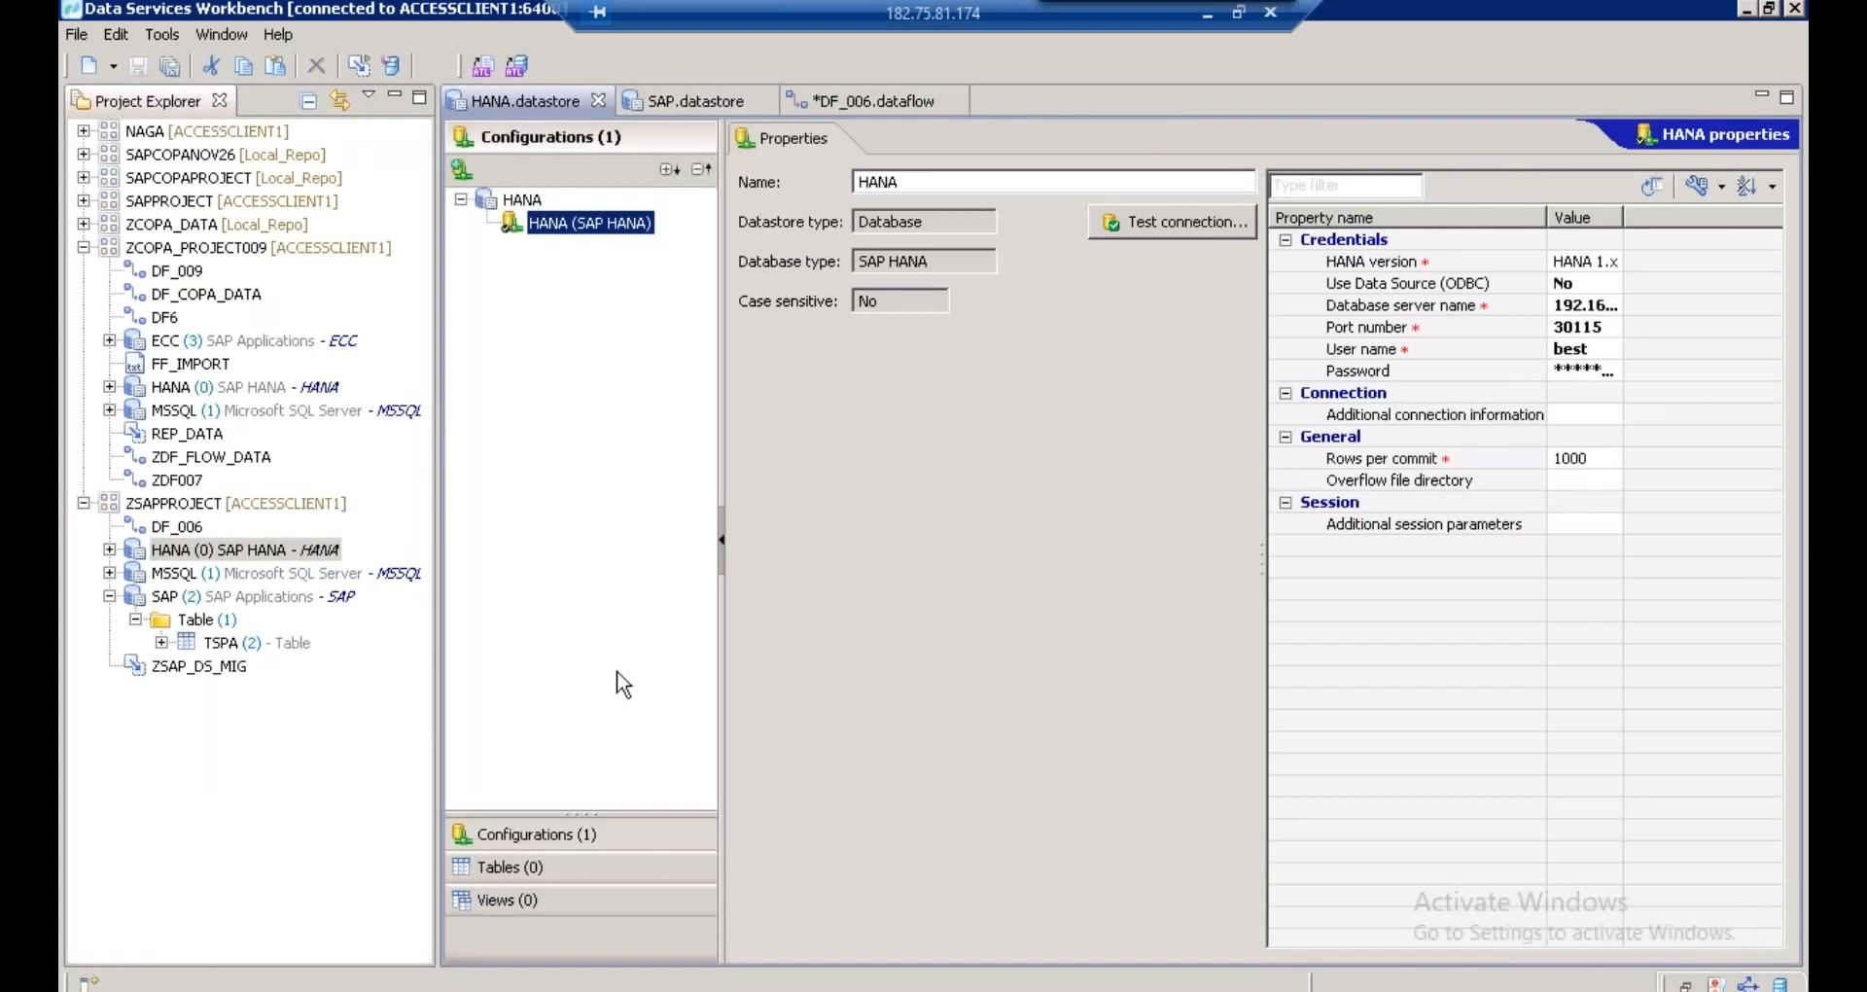
pyautogui.click(505, 870)
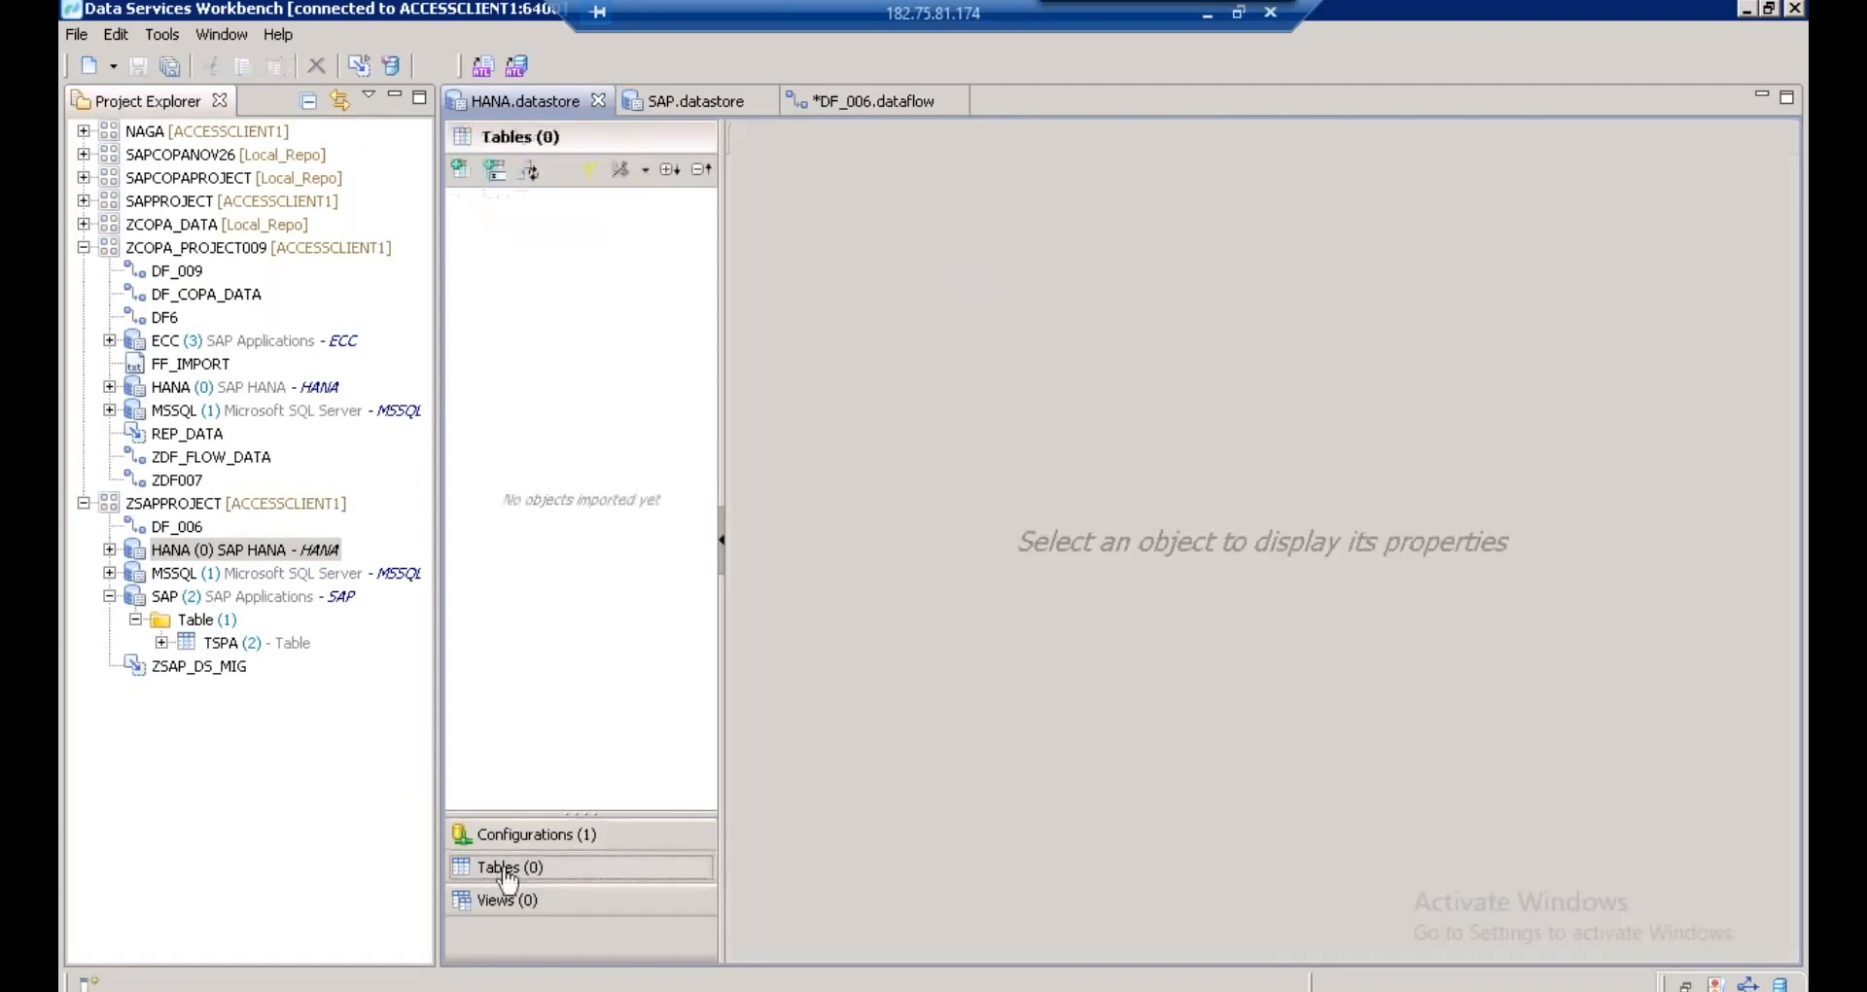
pyautogui.click(494, 167)
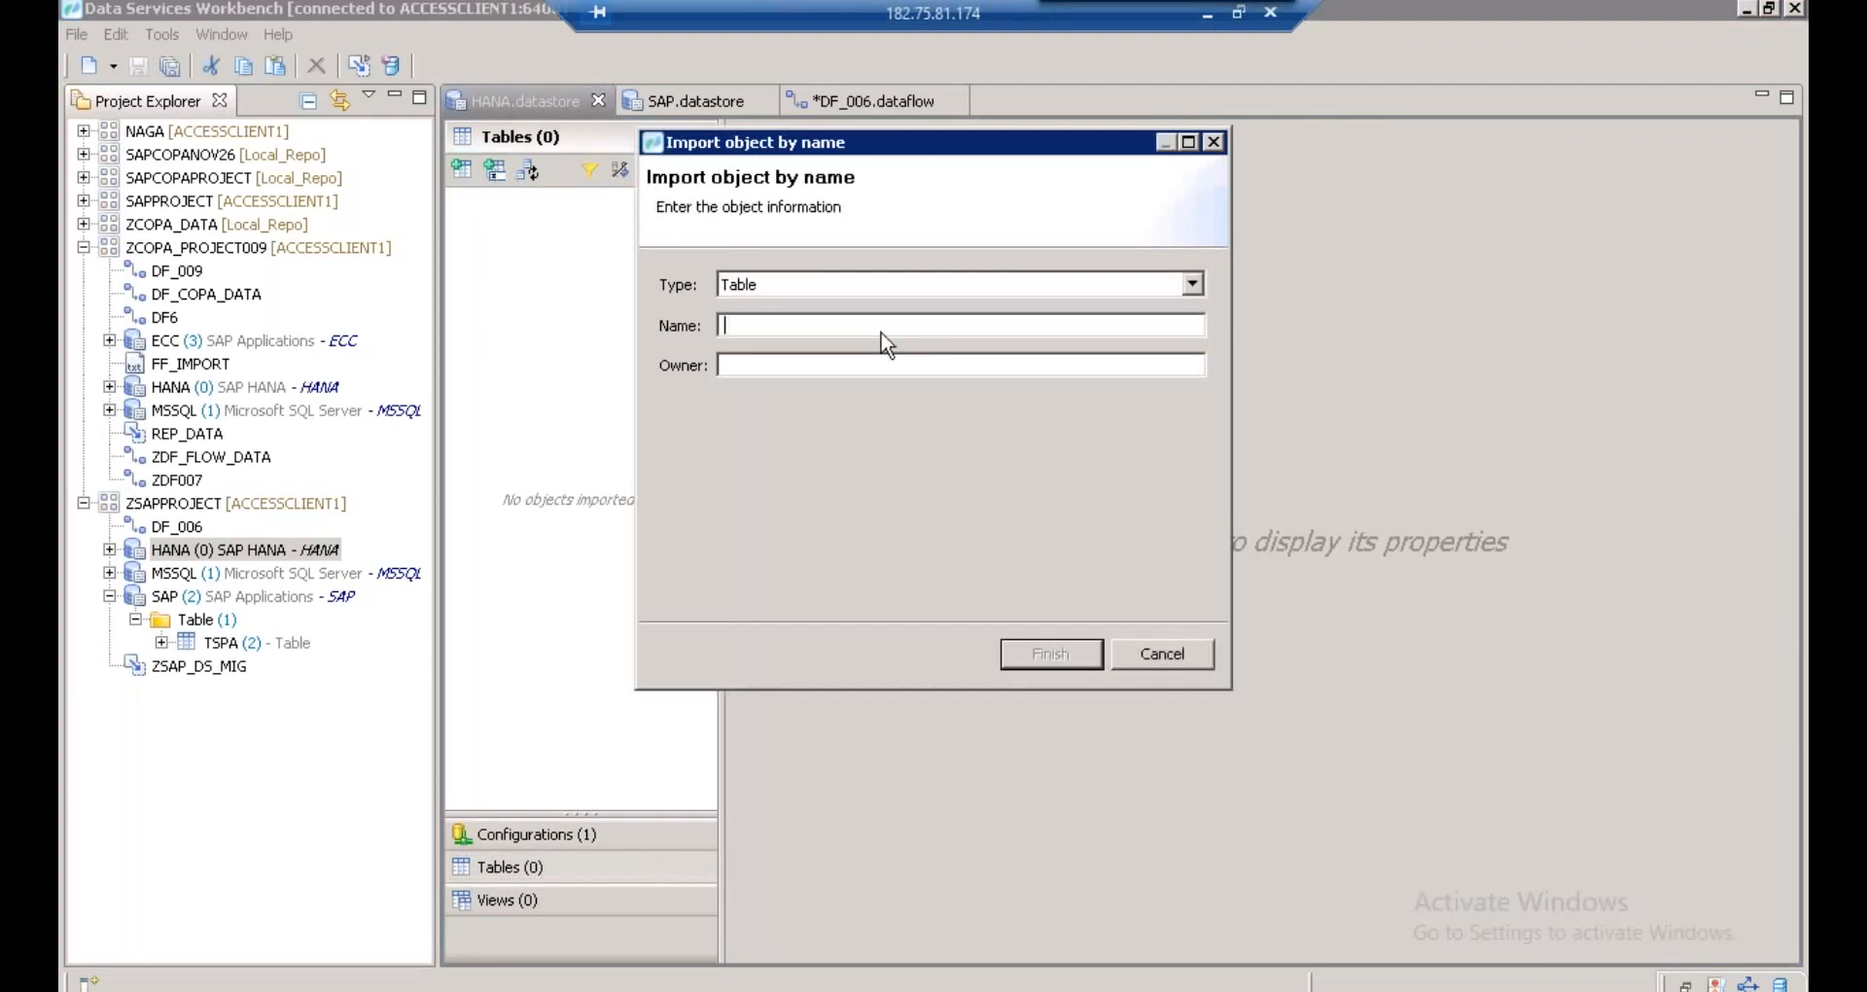
pyautogui.write('TSPA')
pyautogui.click(1053, 658)
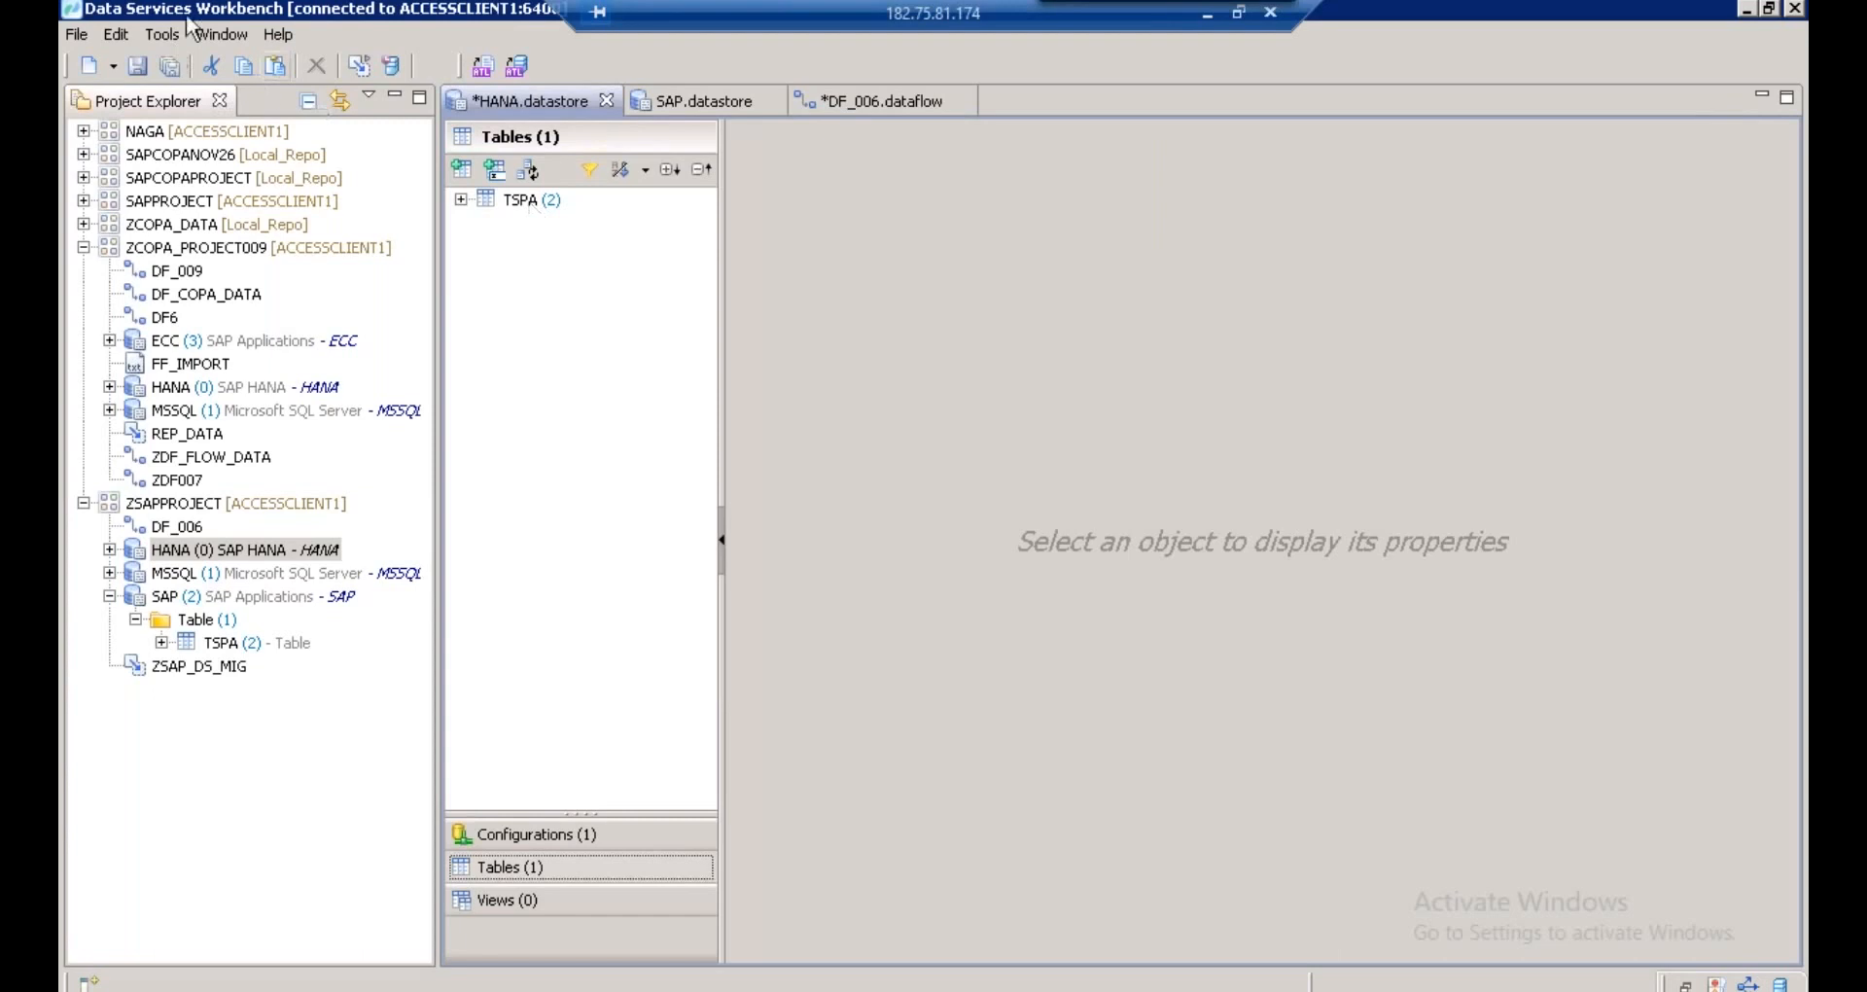
# - Save the HANA datastore and place a table loader in data flow DF_006, across from the TSPA reader
pyautogui.click(138, 66)
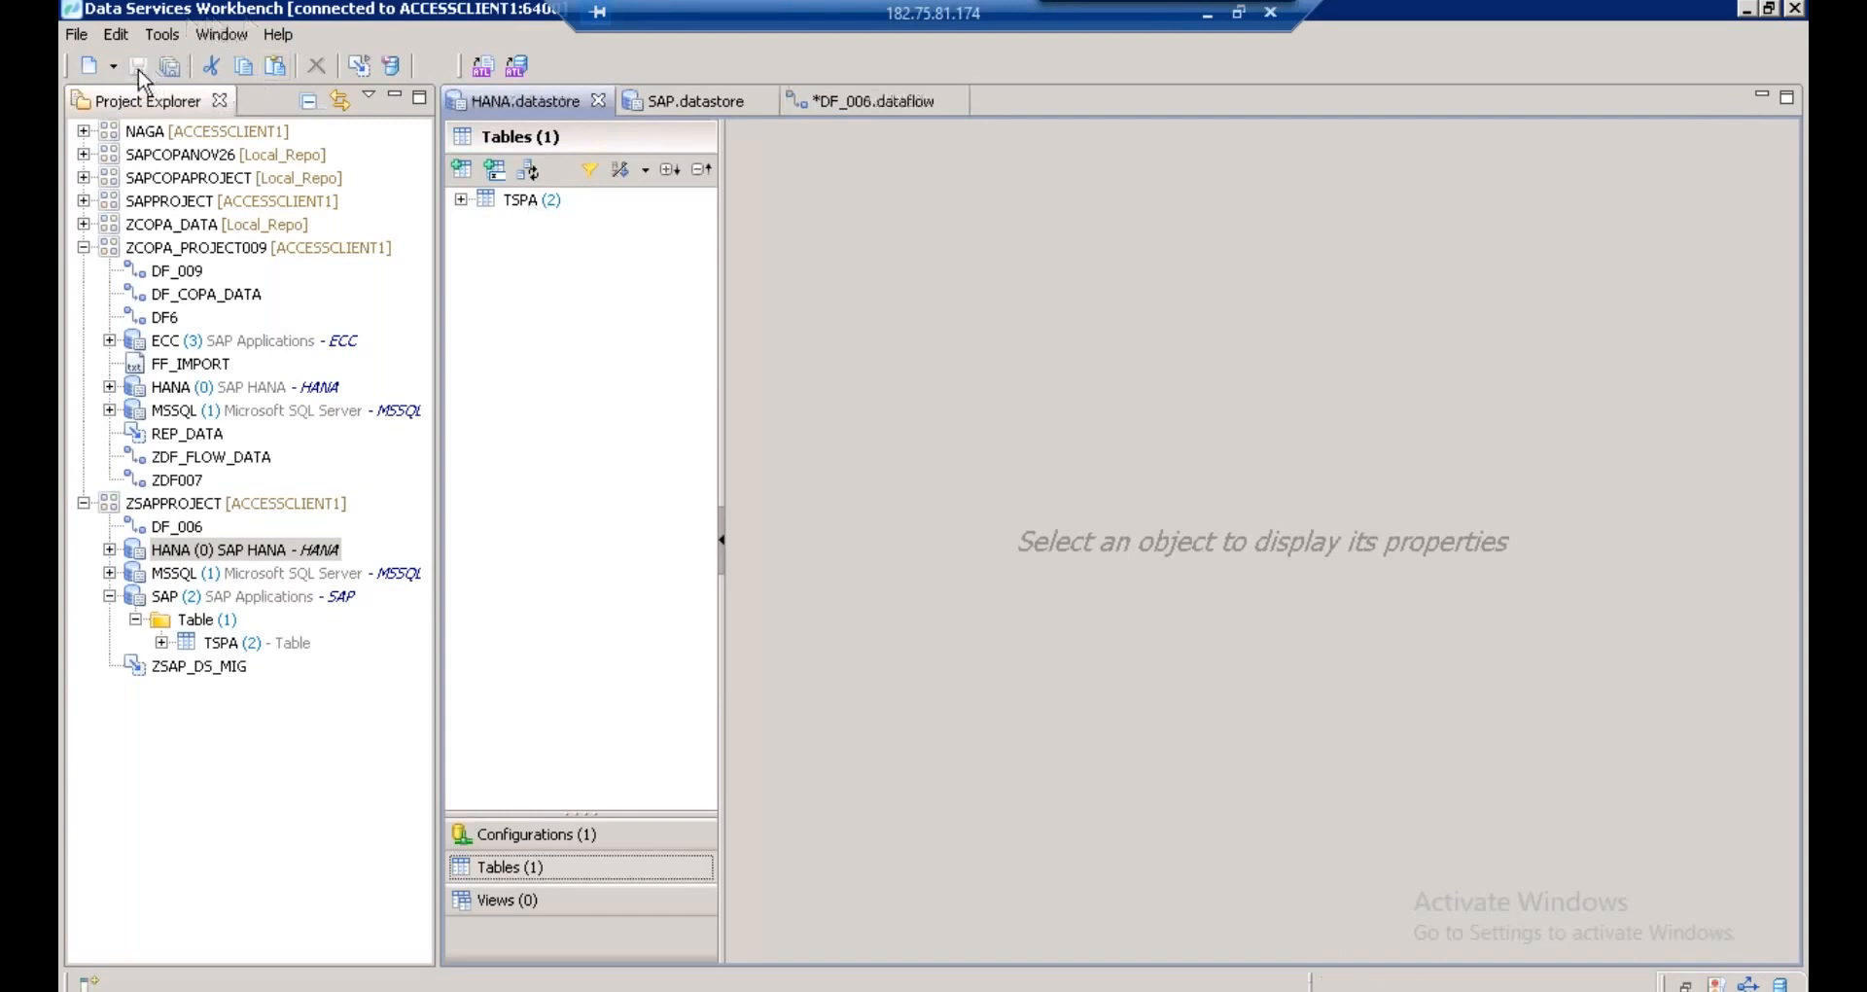
pyautogui.click(861, 101)
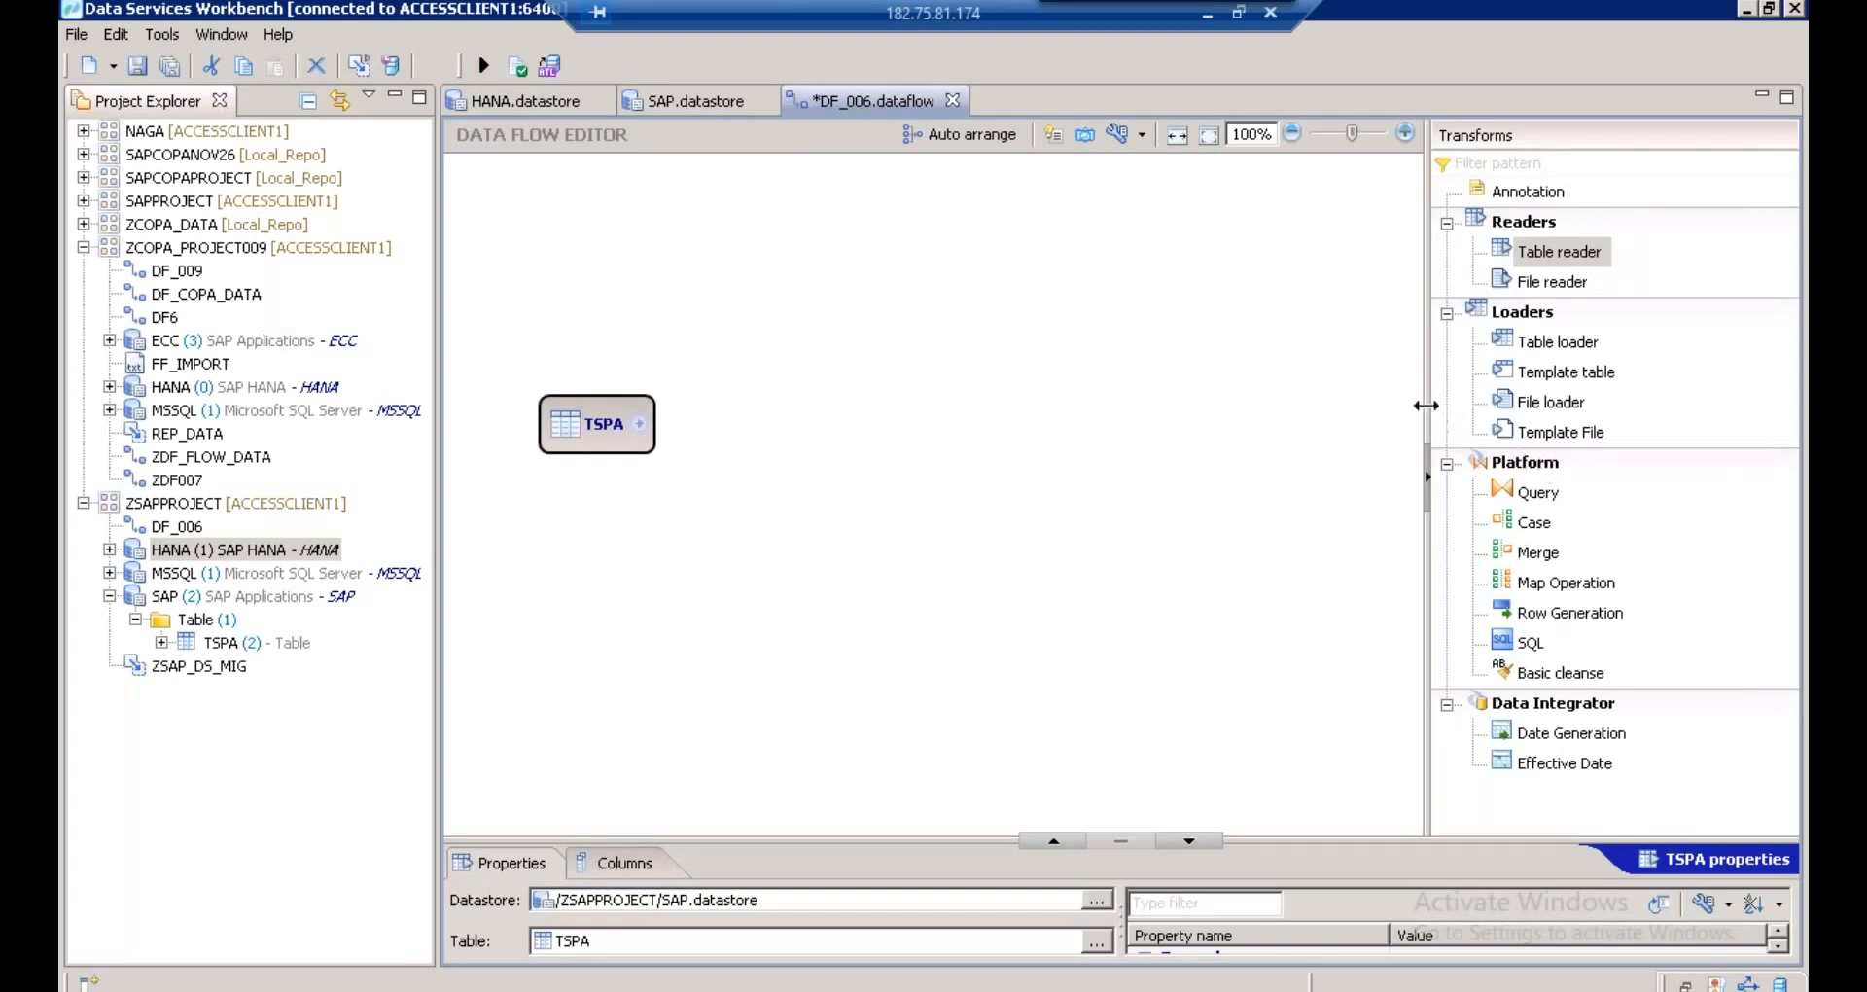
pyautogui.click(1569, 348)
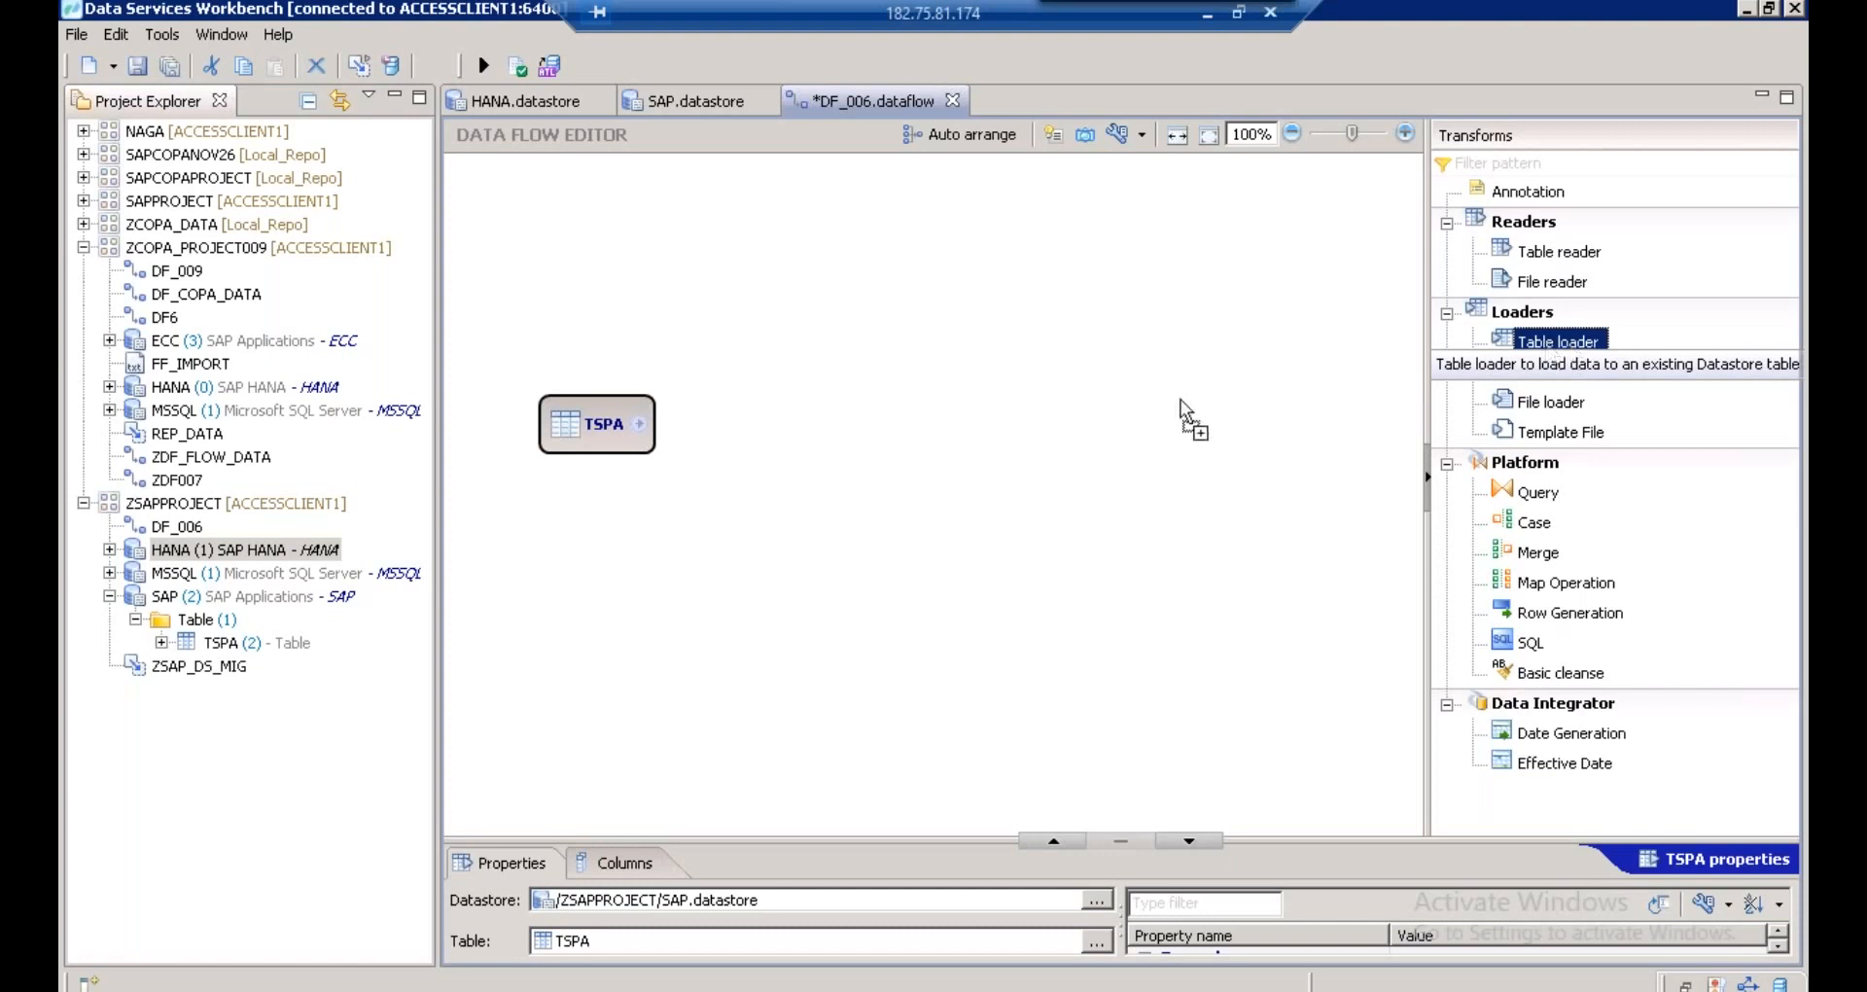
pyautogui.moveTo(1180, 400); pyautogui.dragTo(1180, 399)
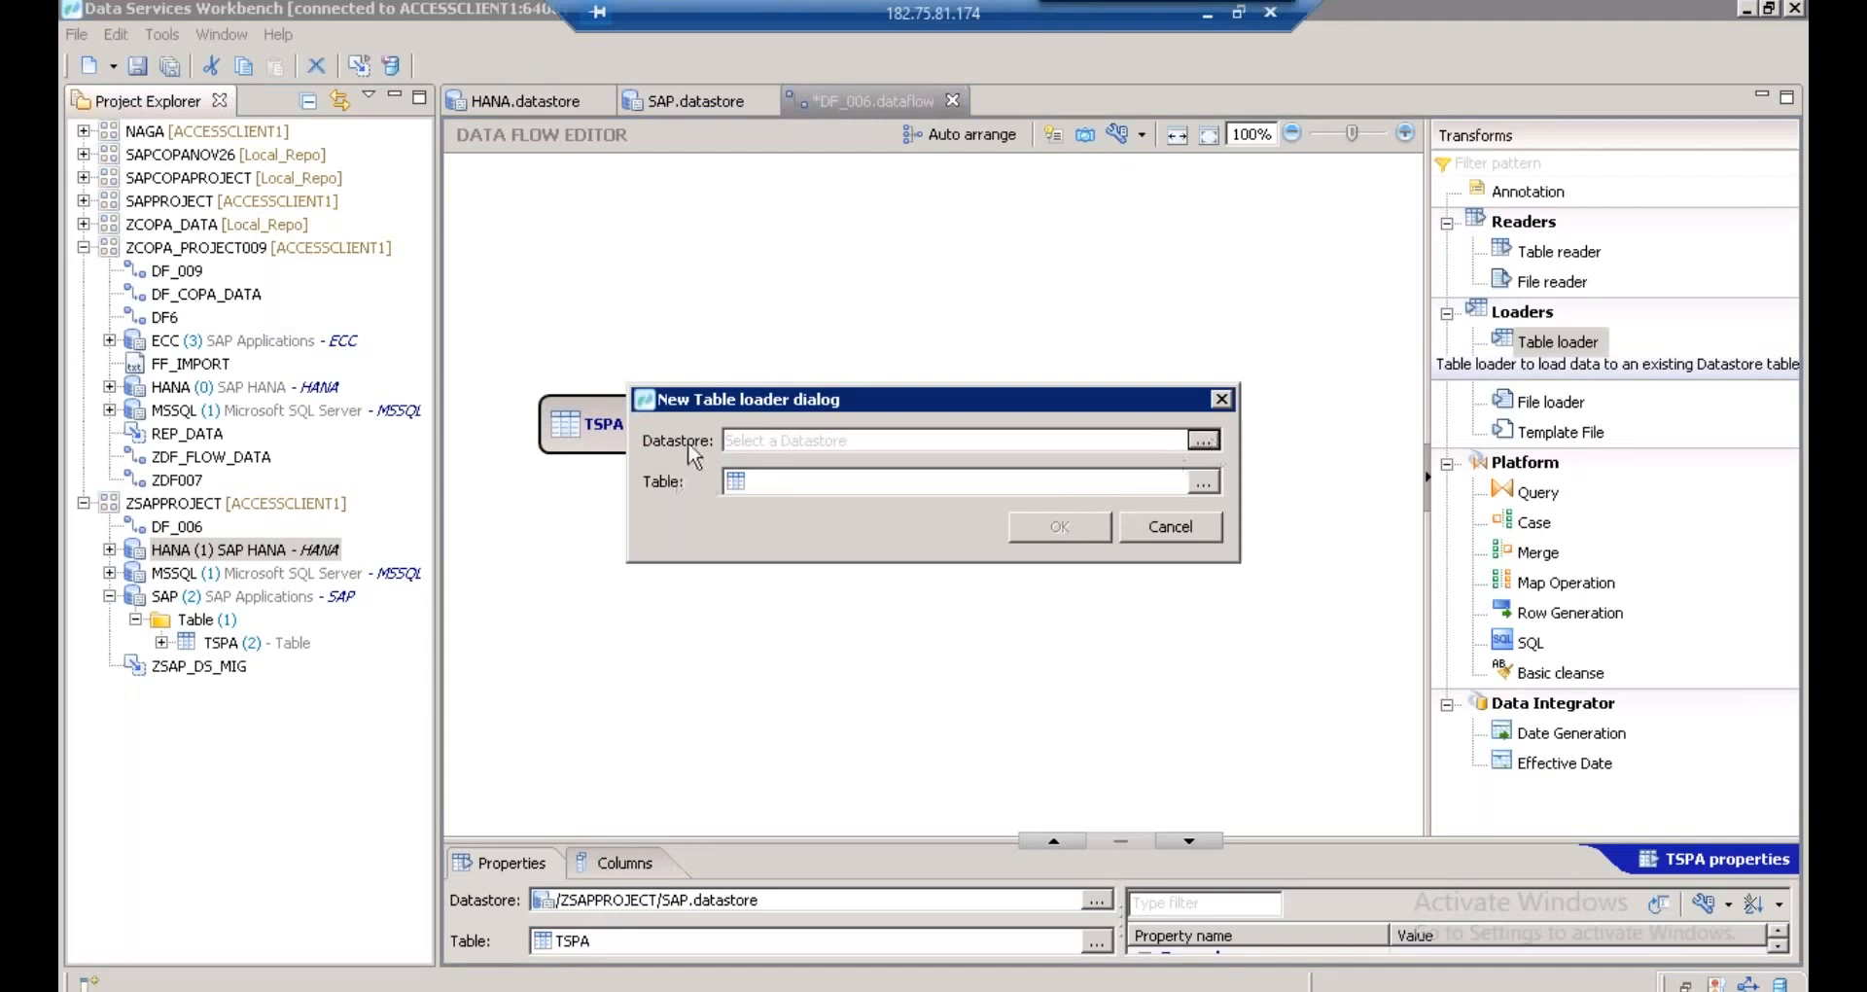
# - Assign the datastore /ZSAPPROJECT/HANA.datastore and its table TSPA to the new table loader
pyautogui.click(1204, 443)
pyautogui.click(880, 259)
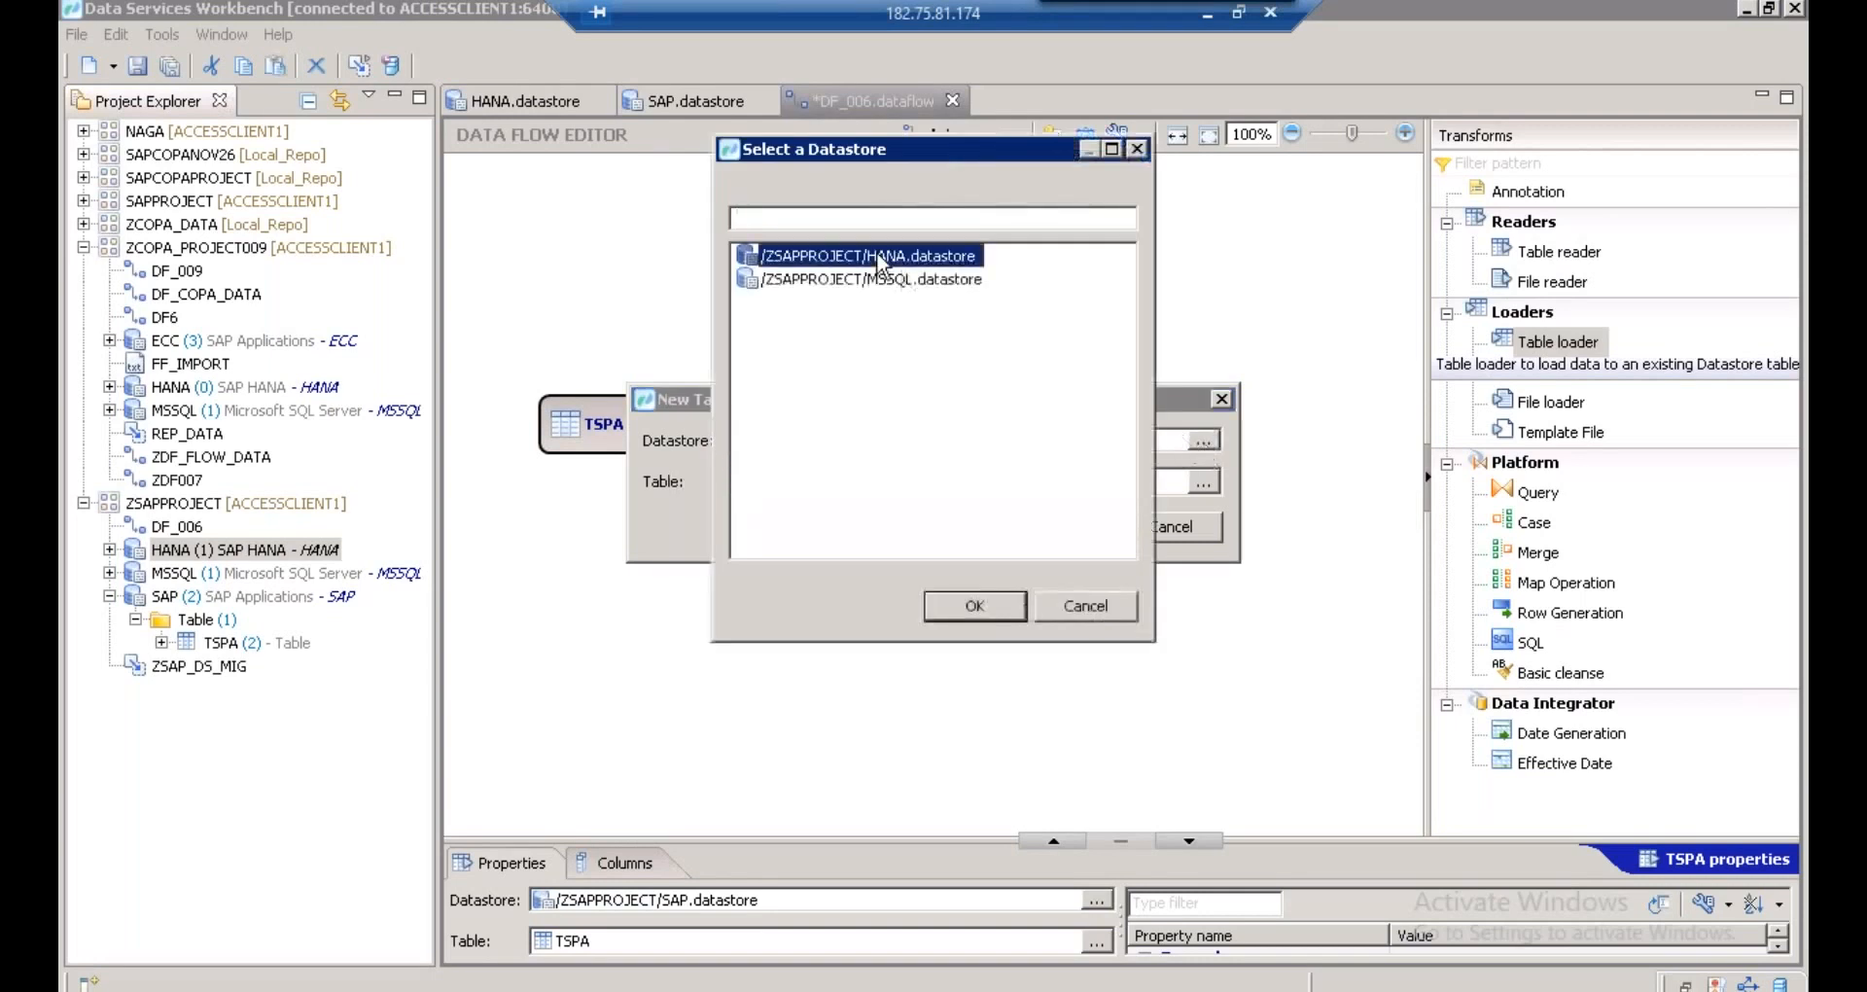
pyautogui.click(978, 603)
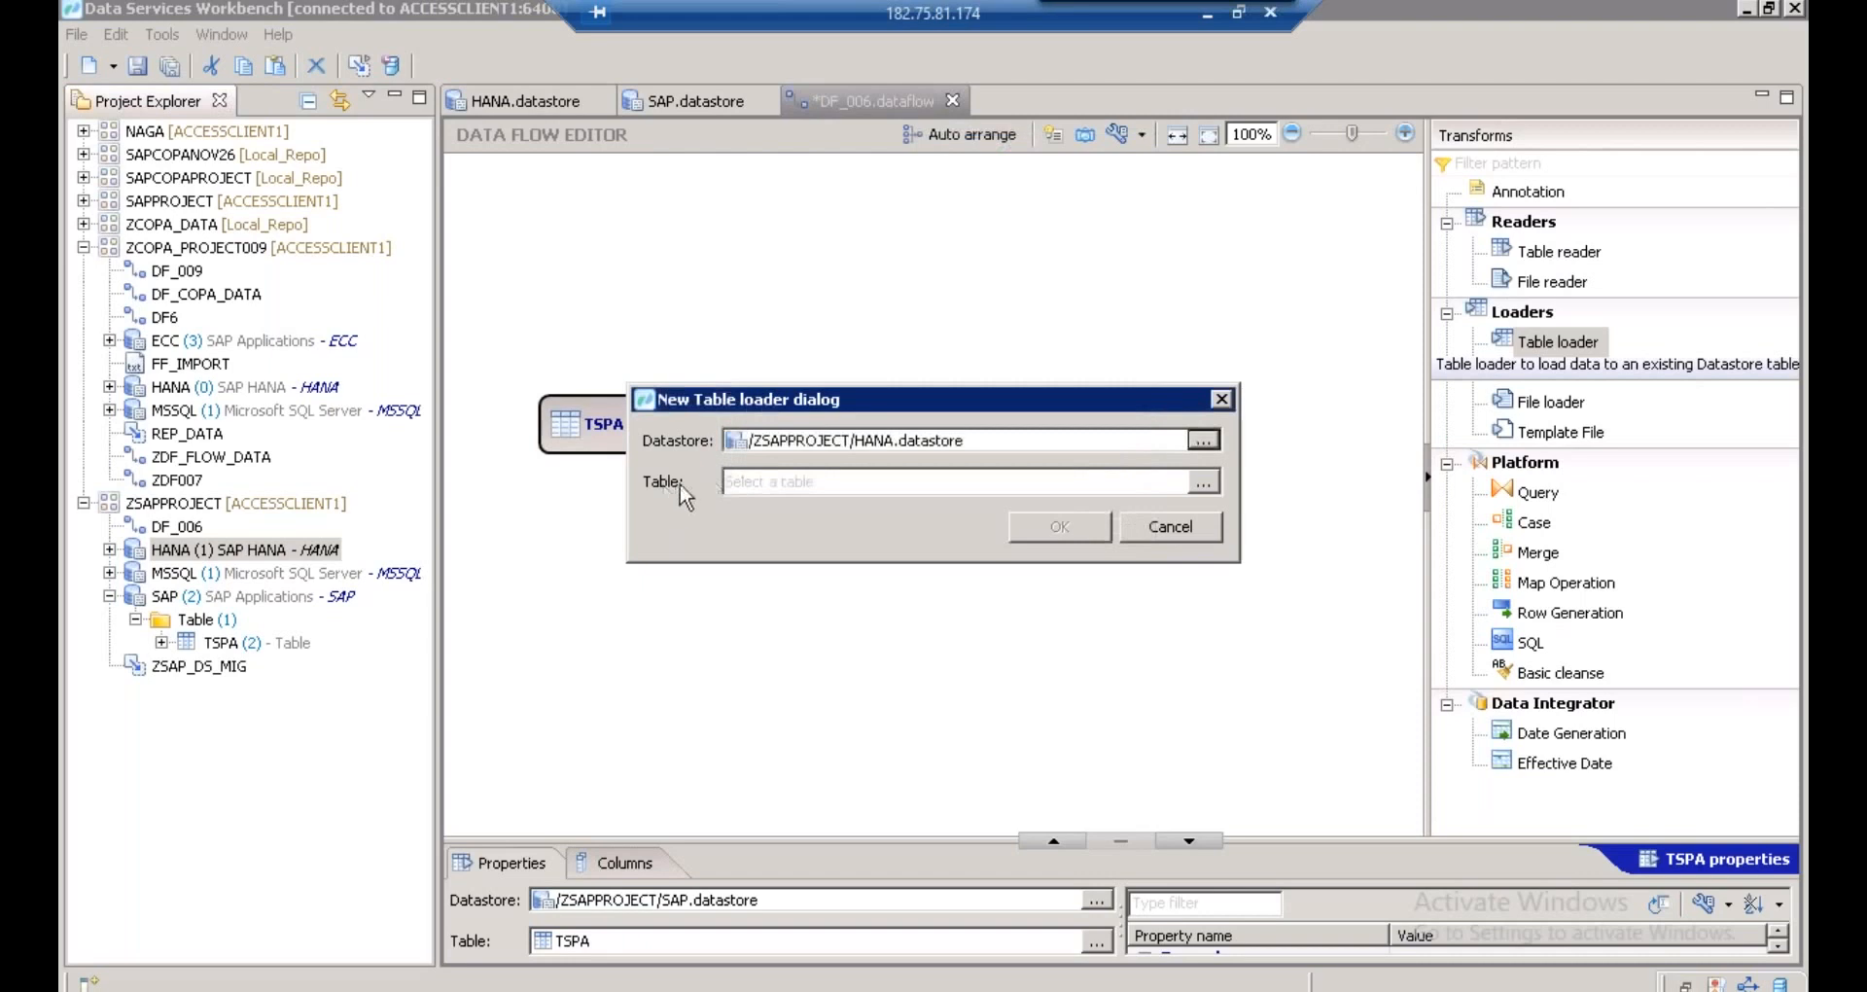
pyautogui.click(1203, 483)
pyautogui.click(778, 258)
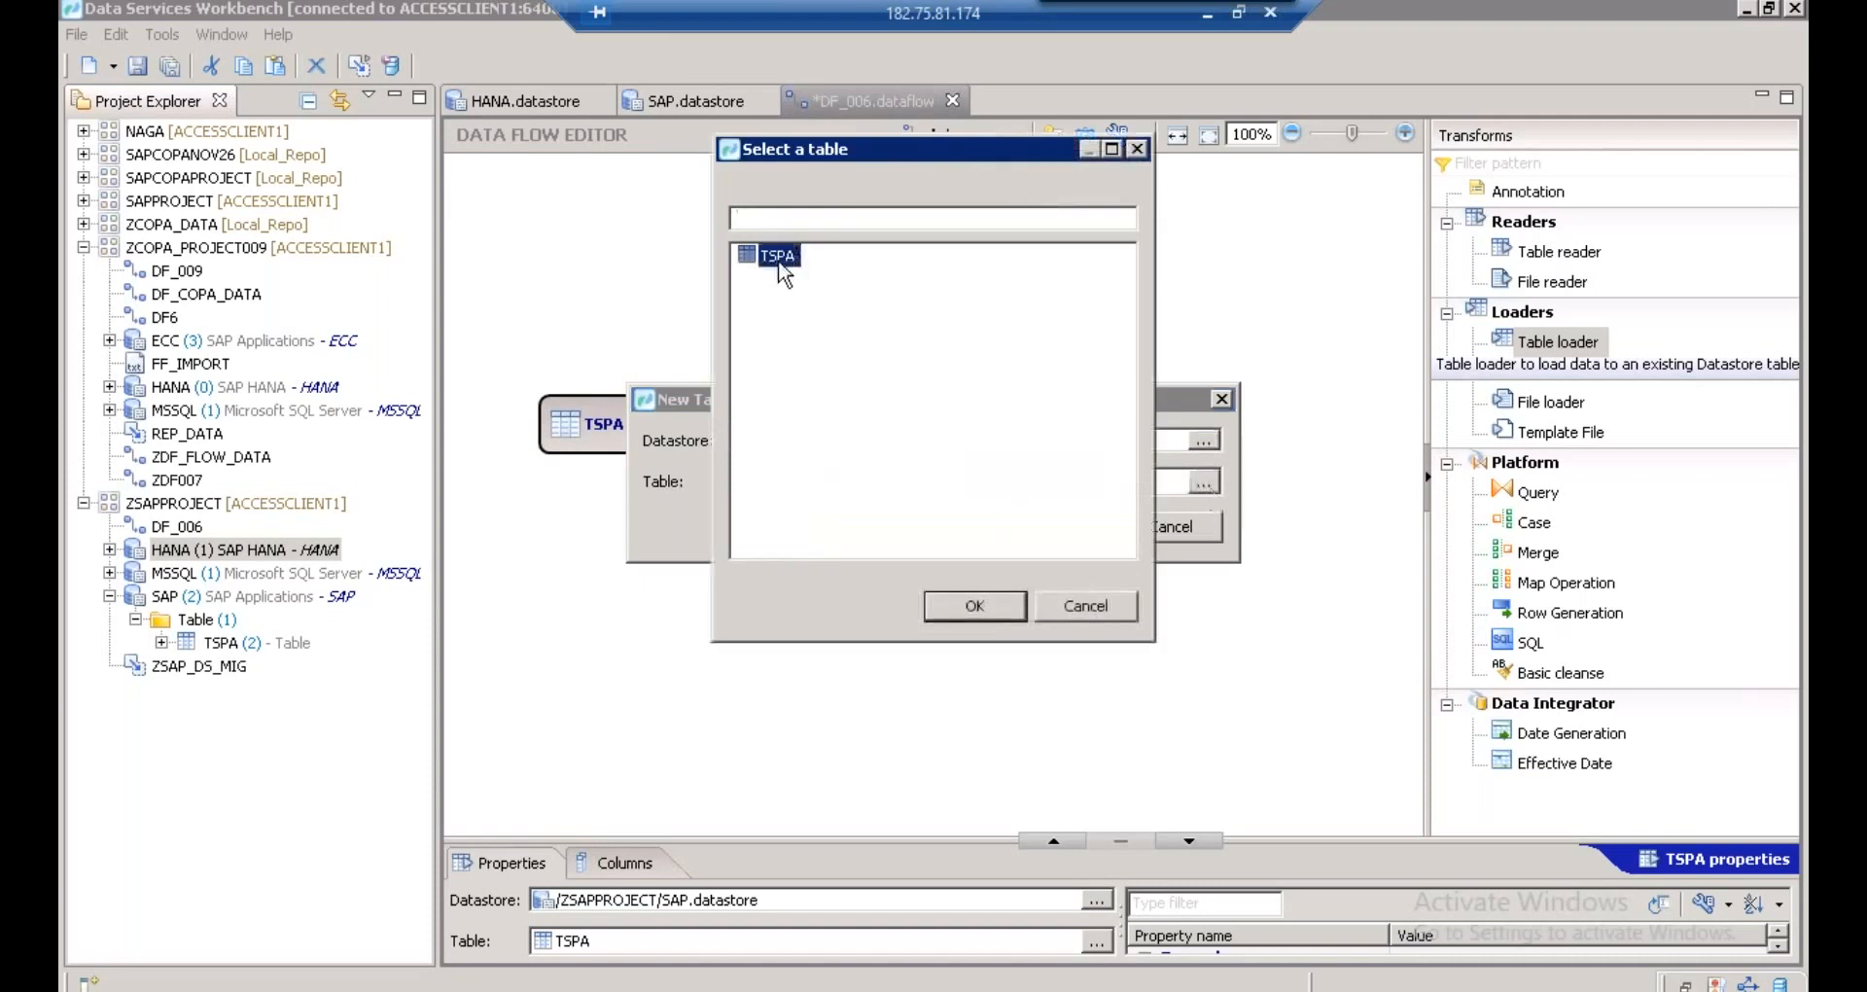
pyautogui.click(1001, 607)
pyautogui.click(1059, 534)
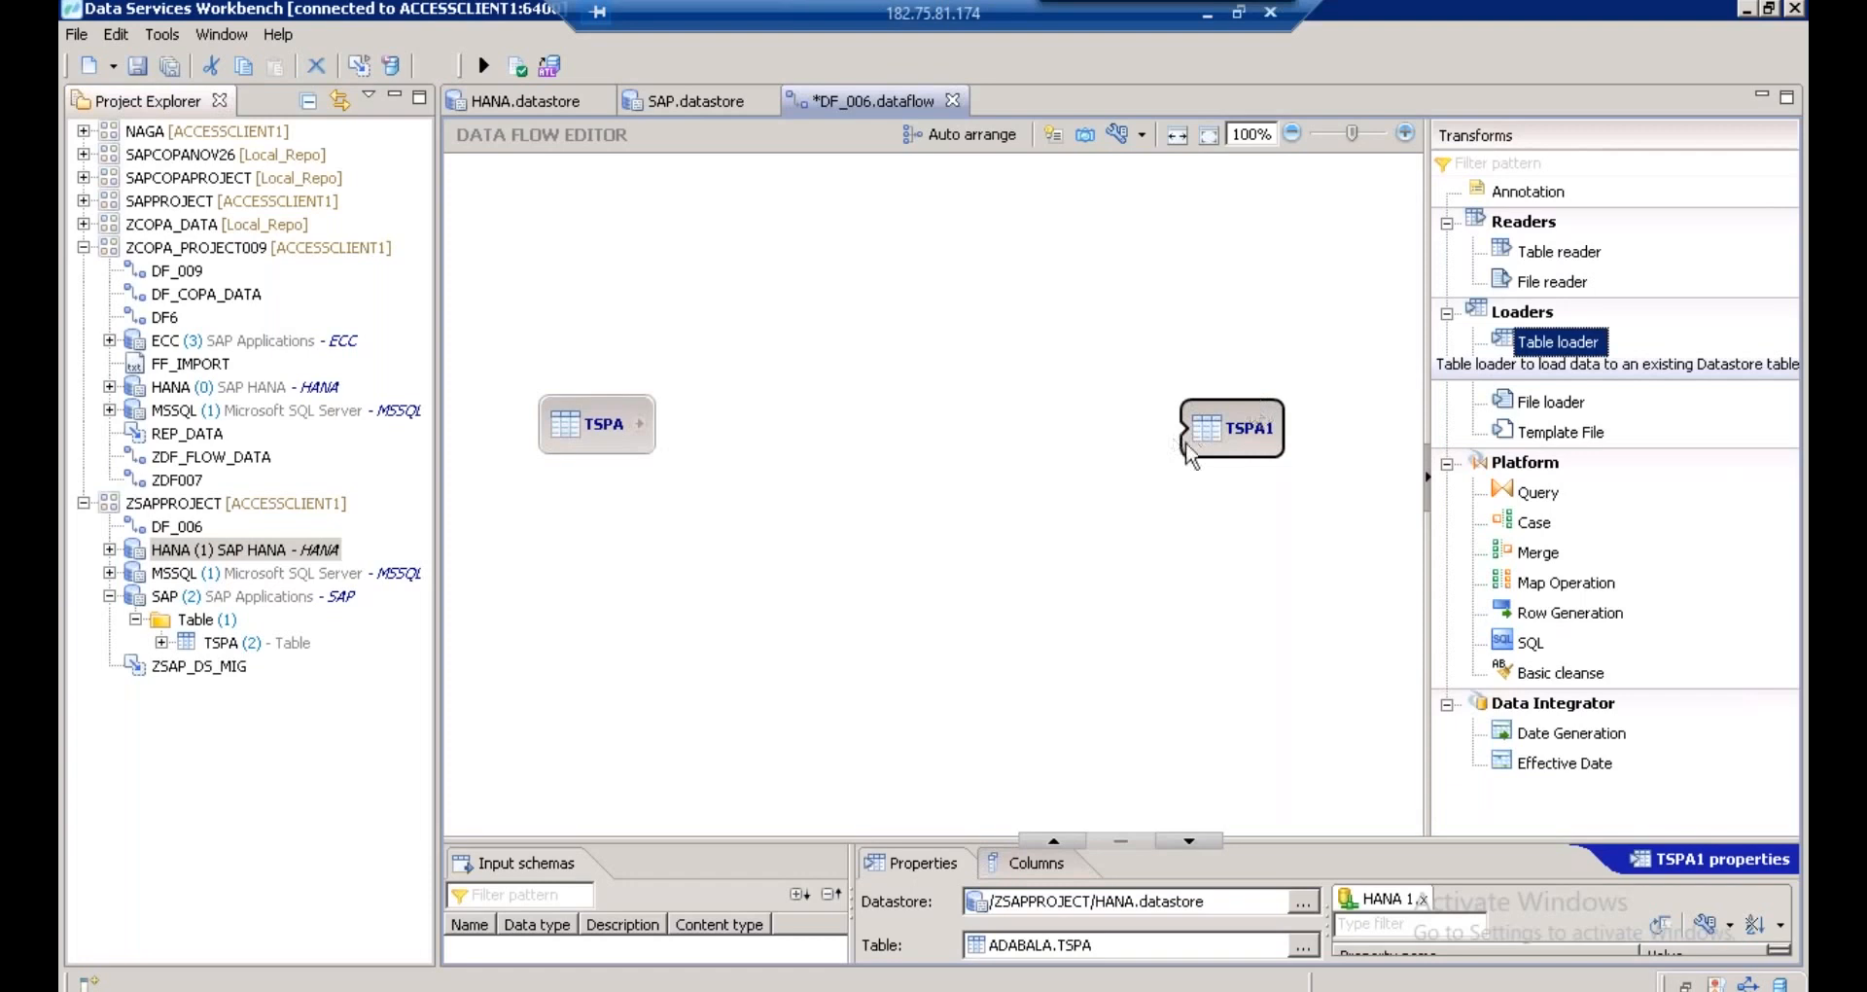
# - Switch to SAP HANA Studio and view the data of table TSPA in the BEST schema
pyautogui.moveTo(1219, 430)
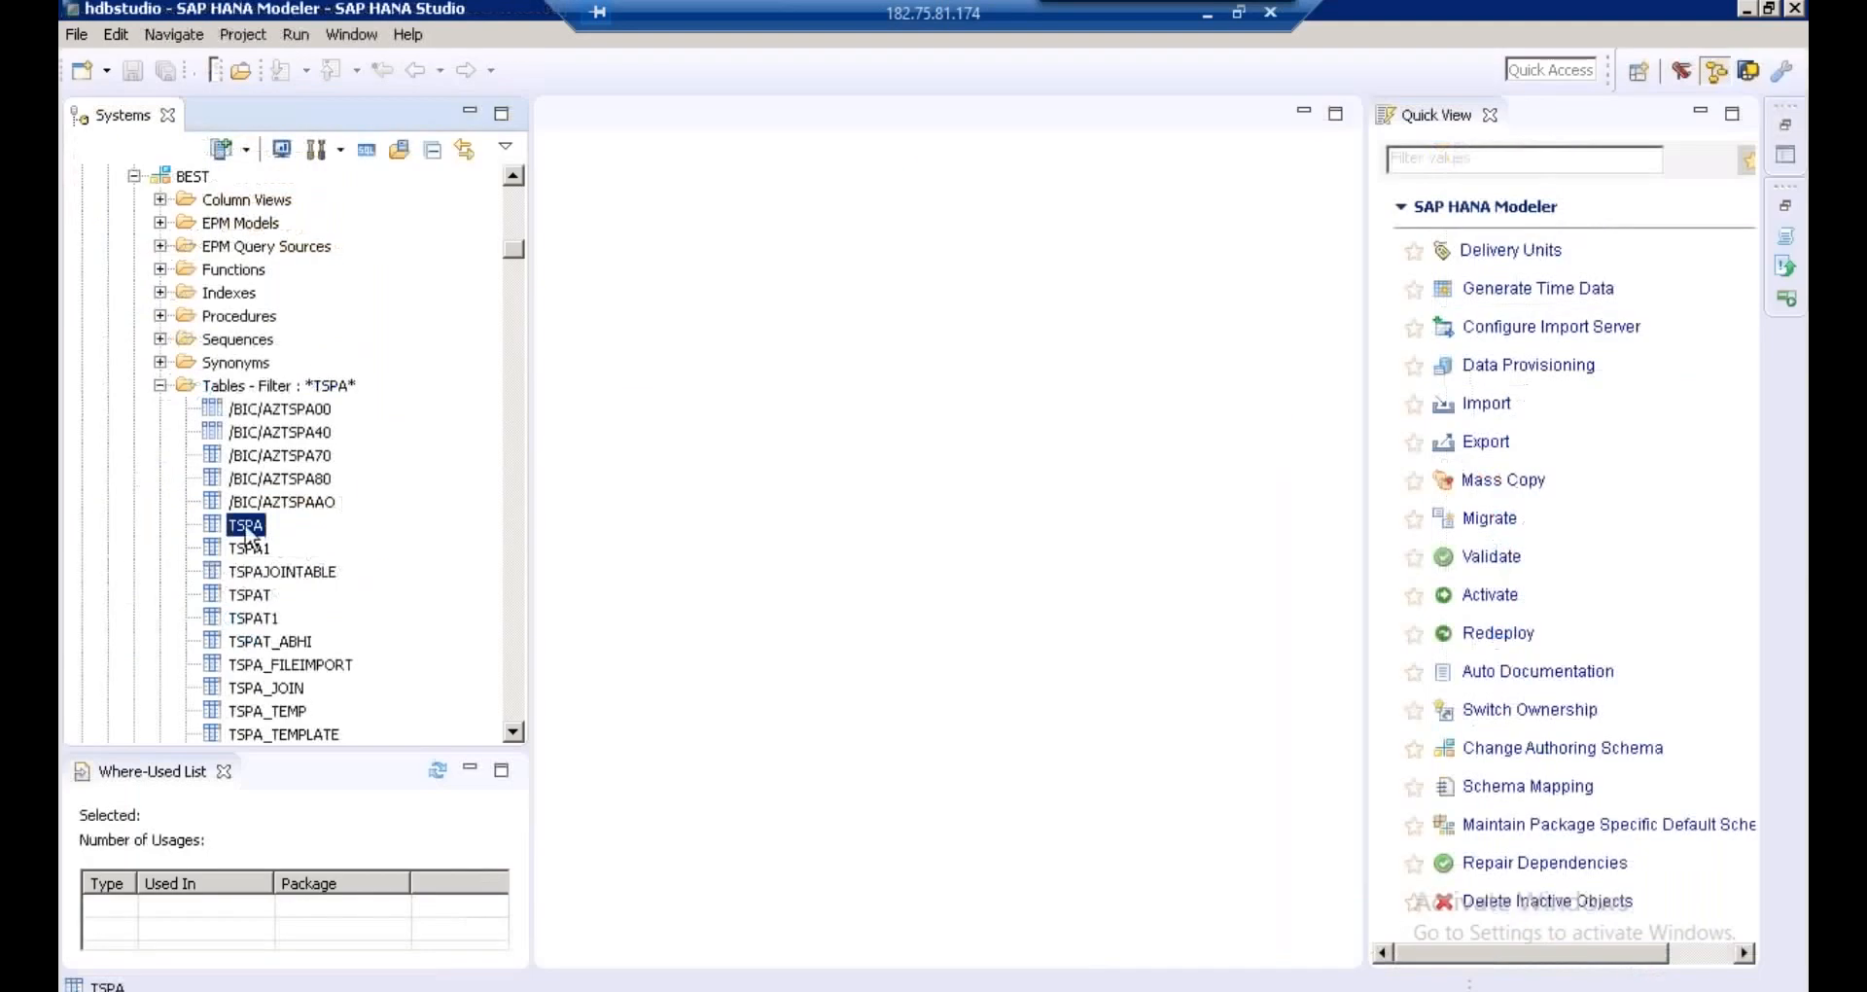
pyautogui.rightClick(250, 533)
pyautogui.click(378, 729)
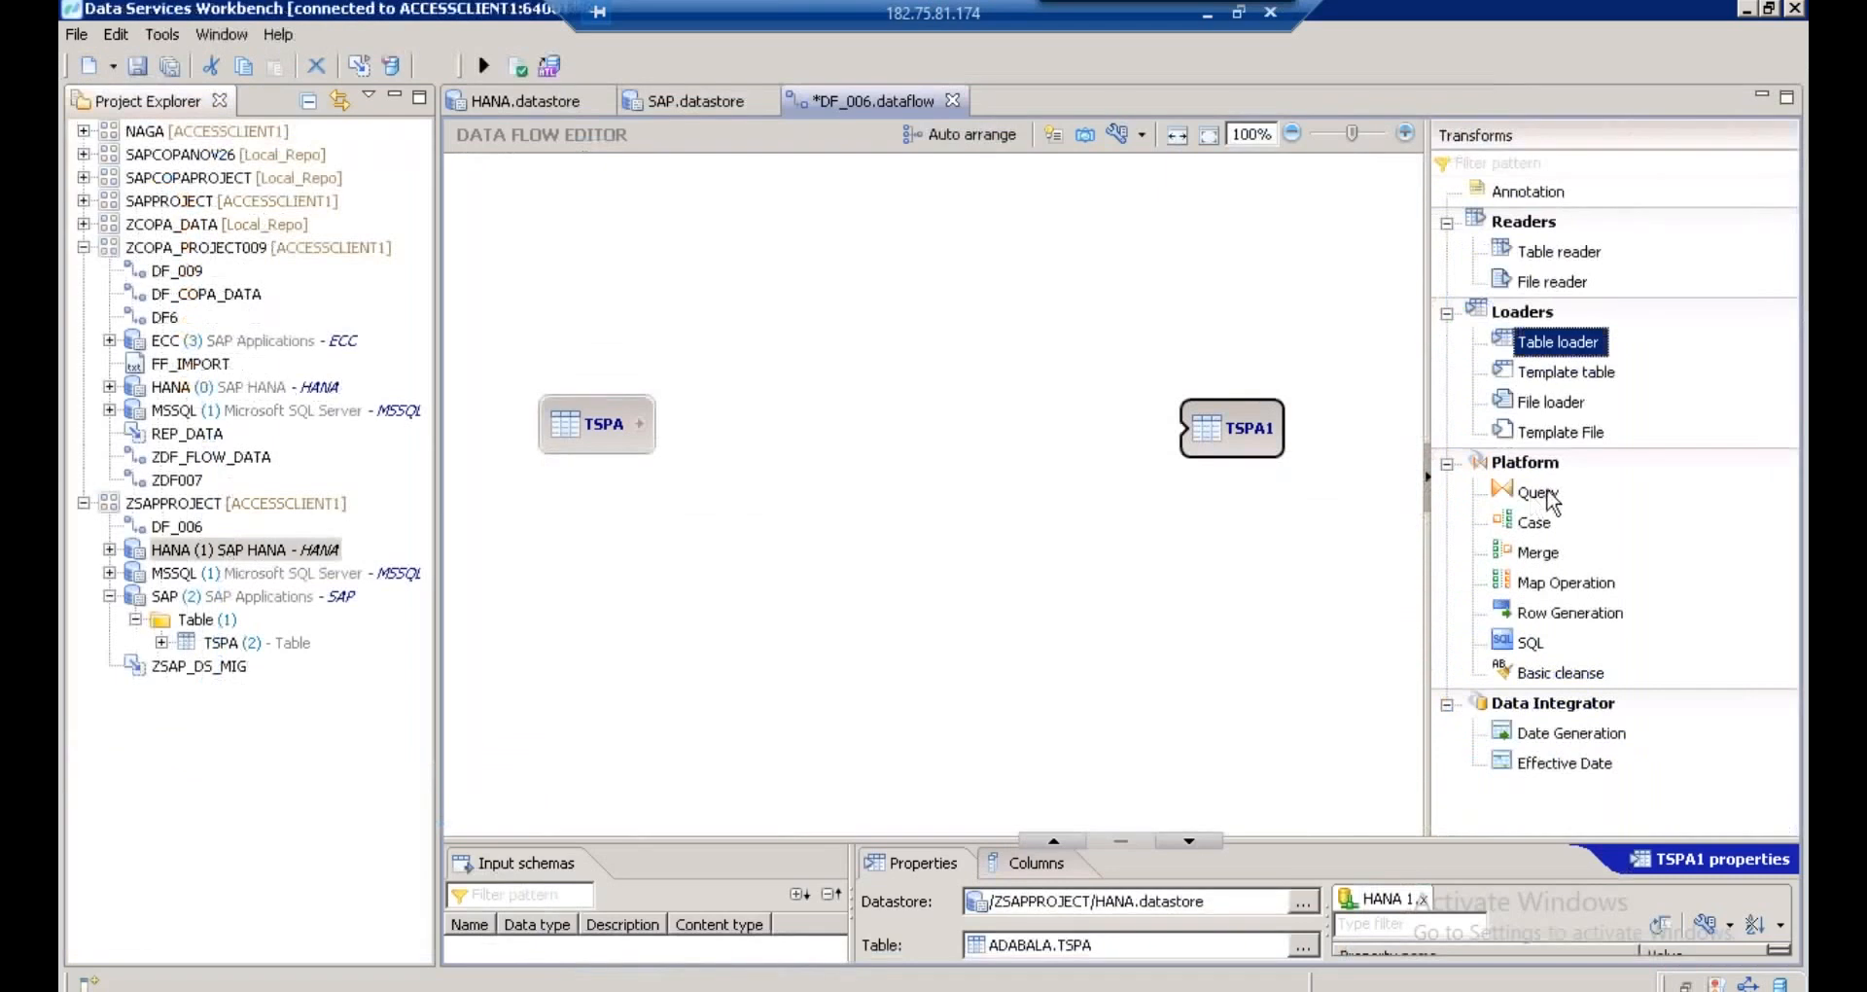
# - In Data Services Workbench, add a Query transform to DF_006 and connect it between the source TSPA and the target TSPA1
pyautogui.moveTo(1550, 498); pyautogui.dragTo(858, 370)
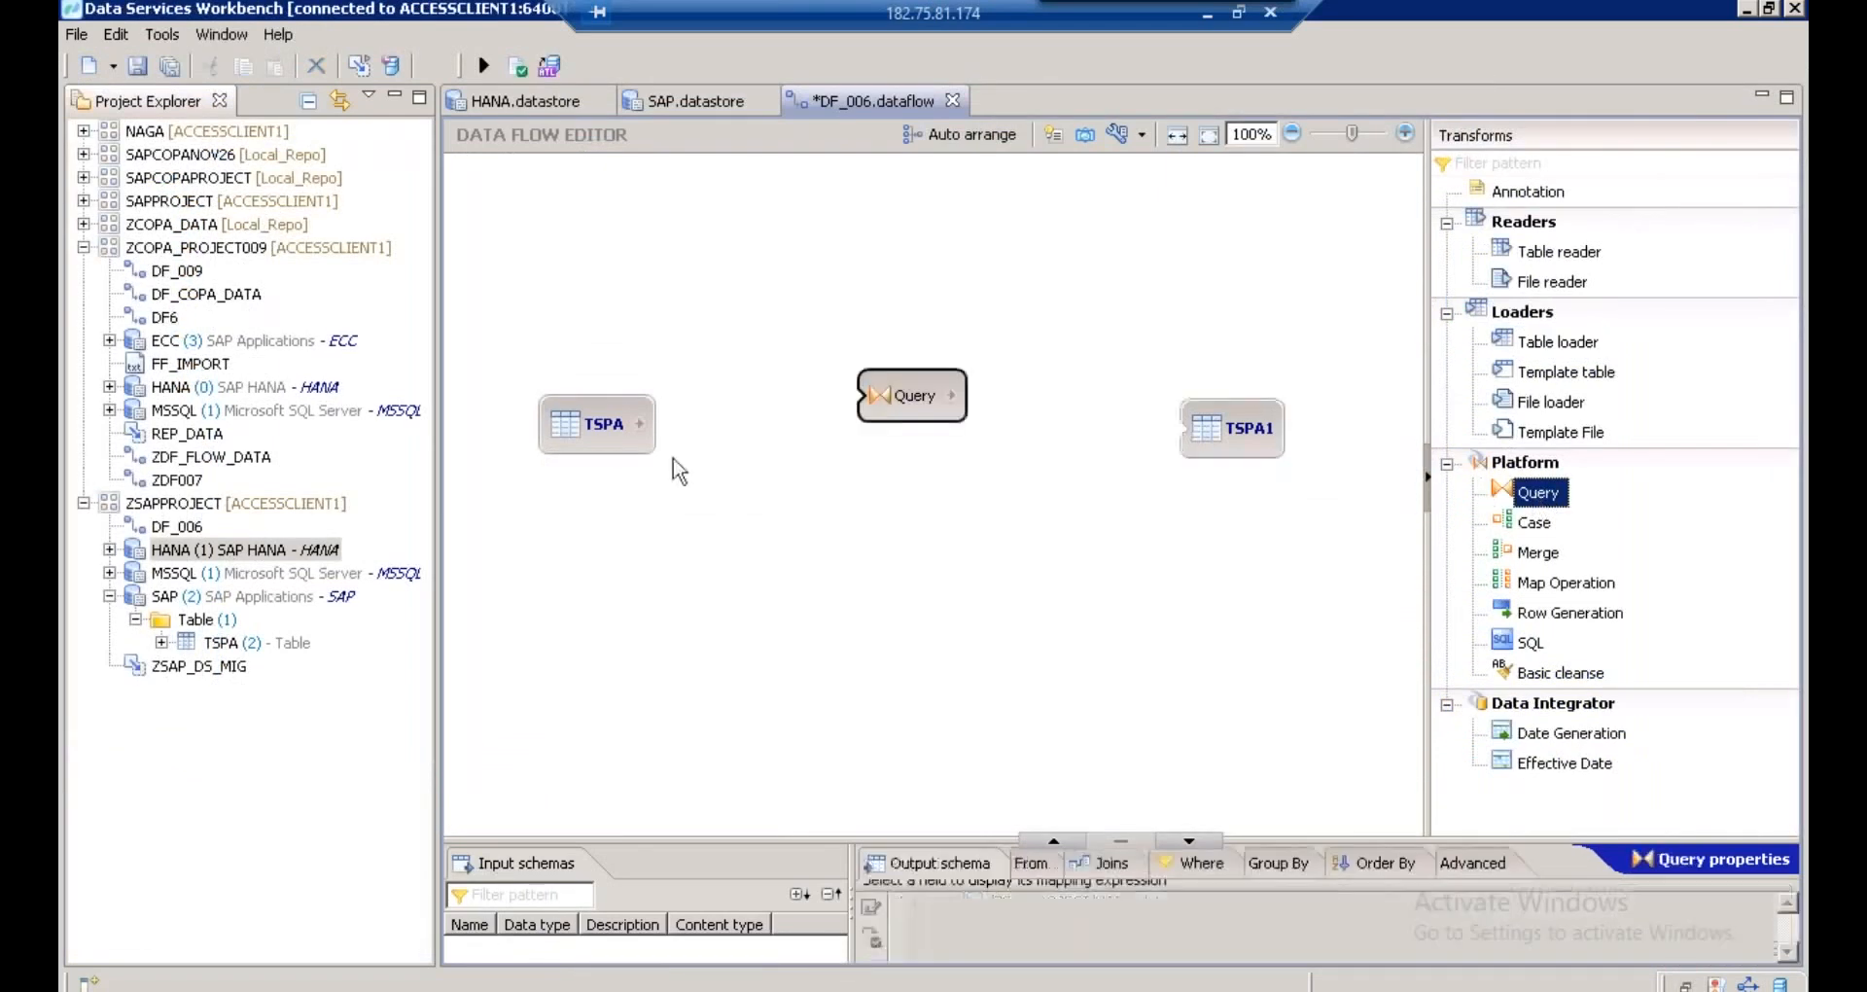
pyautogui.moveTo(640, 425); pyautogui.dragTo(861, 396)
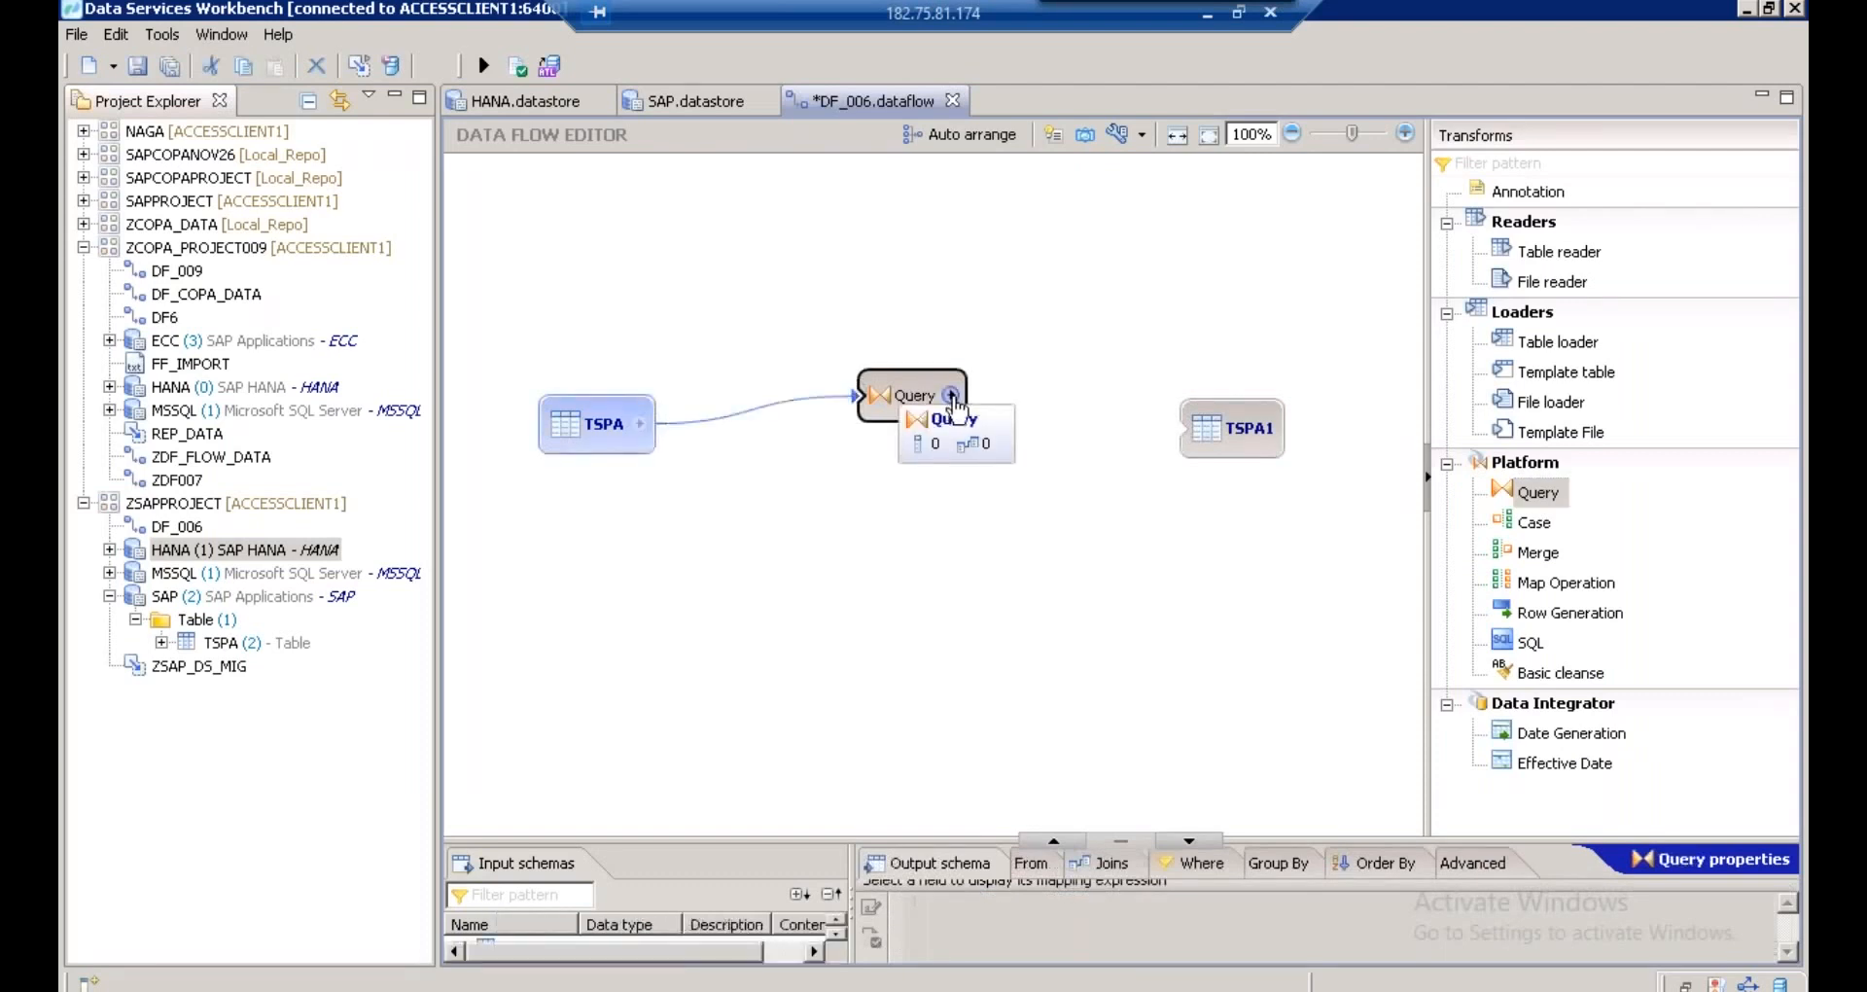
pyautogui.moveTo(950, 395); pyautogui.dragTo(1208, 442)
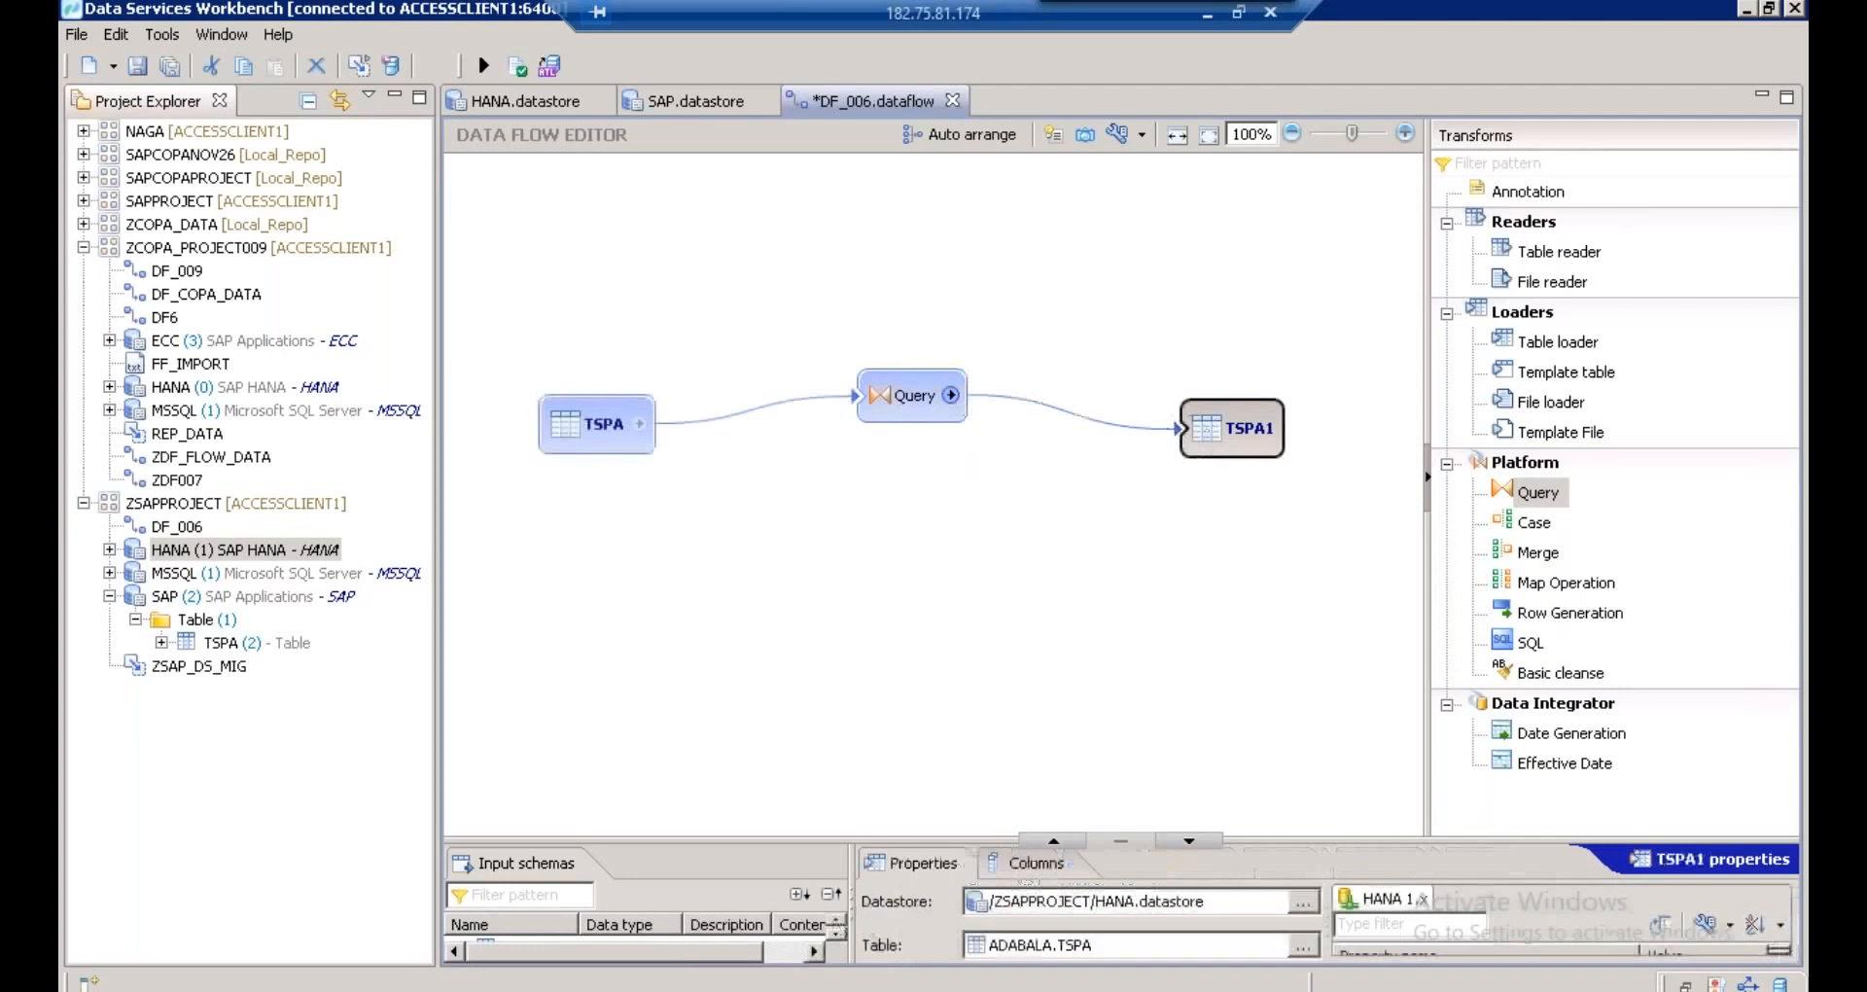
# - Map the input fields MANDT and SPART of TSPA to the matching output fields of the Query transform
pyautogui.click(901, 399)
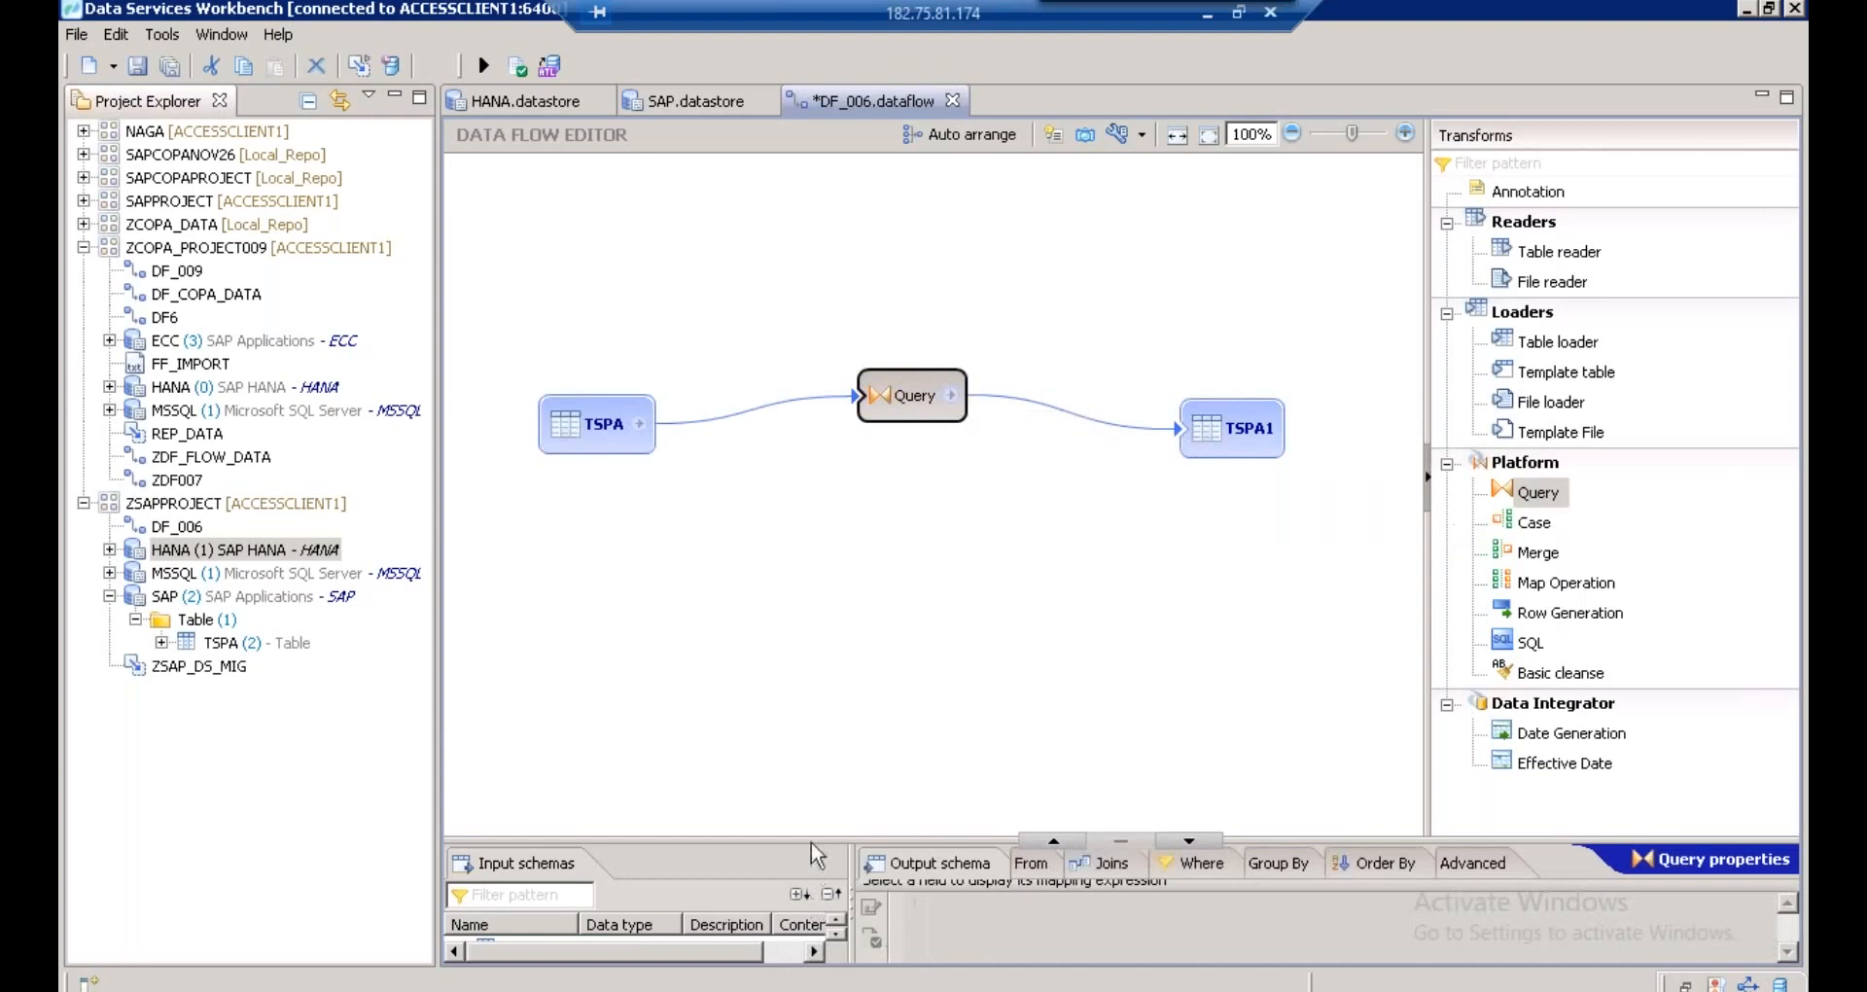
pyautogui.moveTo(811, 839); pyautogui.dragTo(833, 574)
pyautogui.click(566, 704)
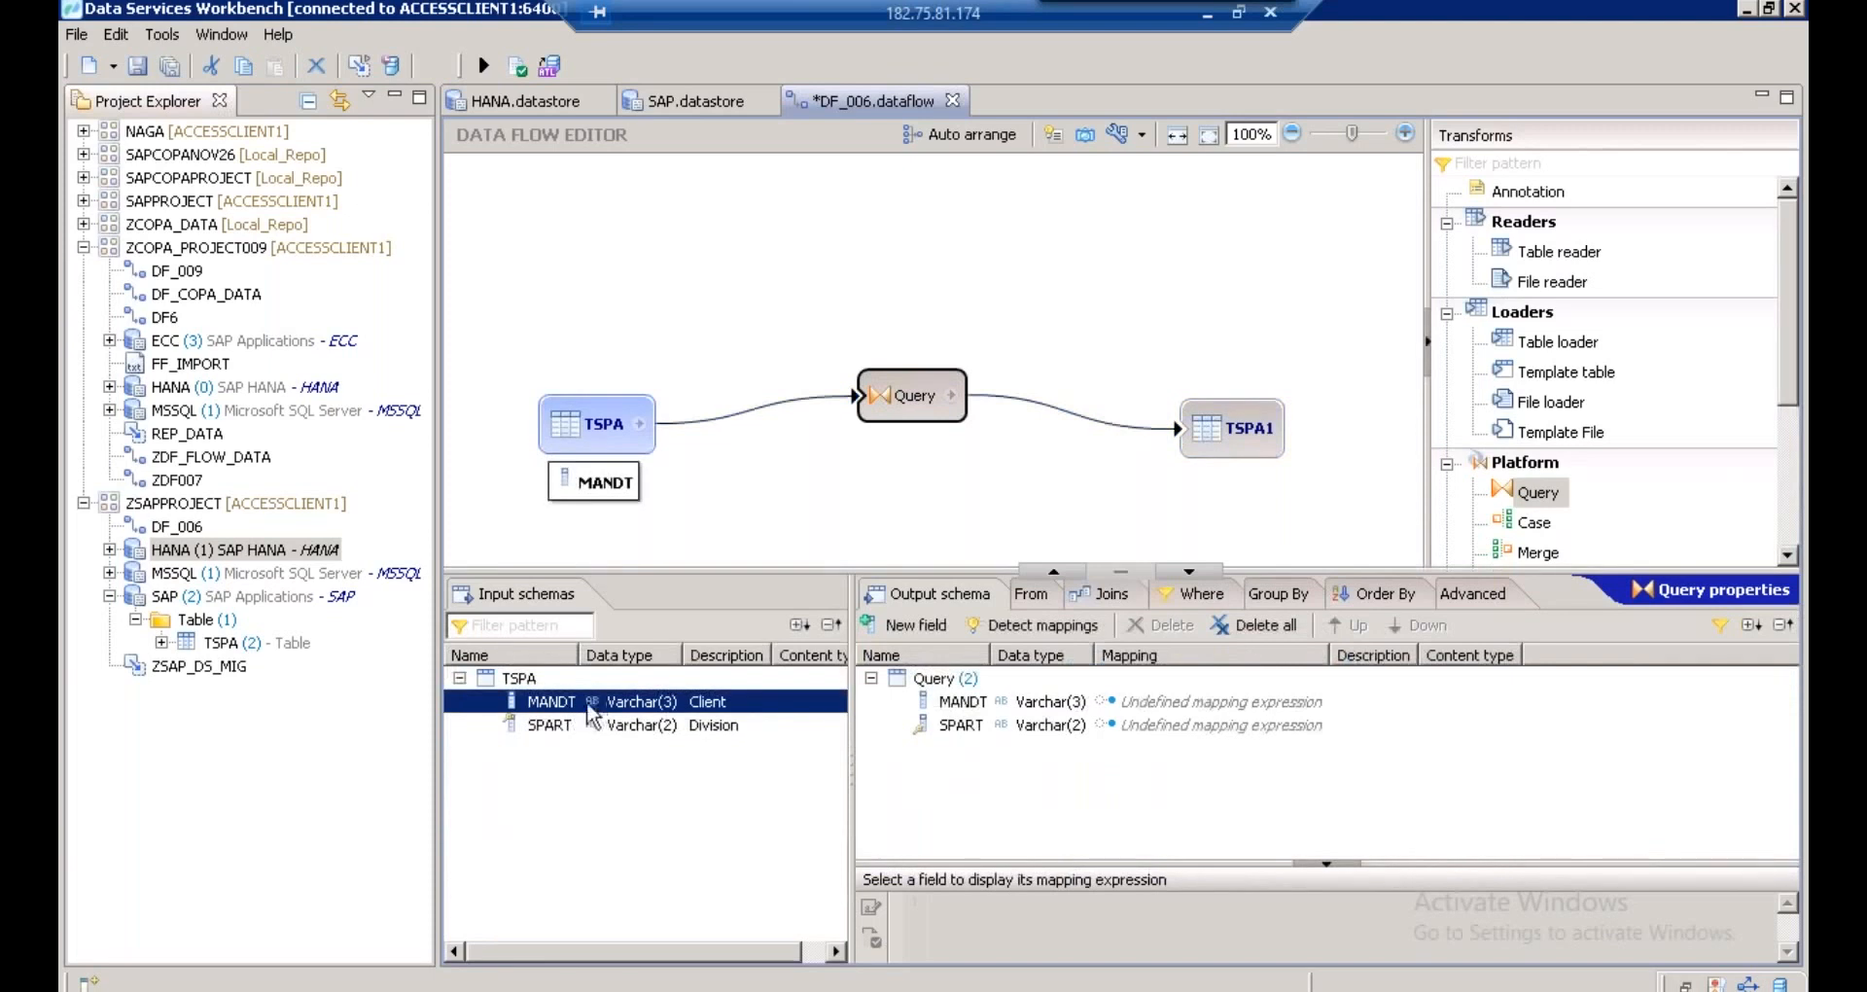
pyautogui.moveTo(562, 715); pyautogui.dragTo(967, 702)
pyautogui.click(623, 728)
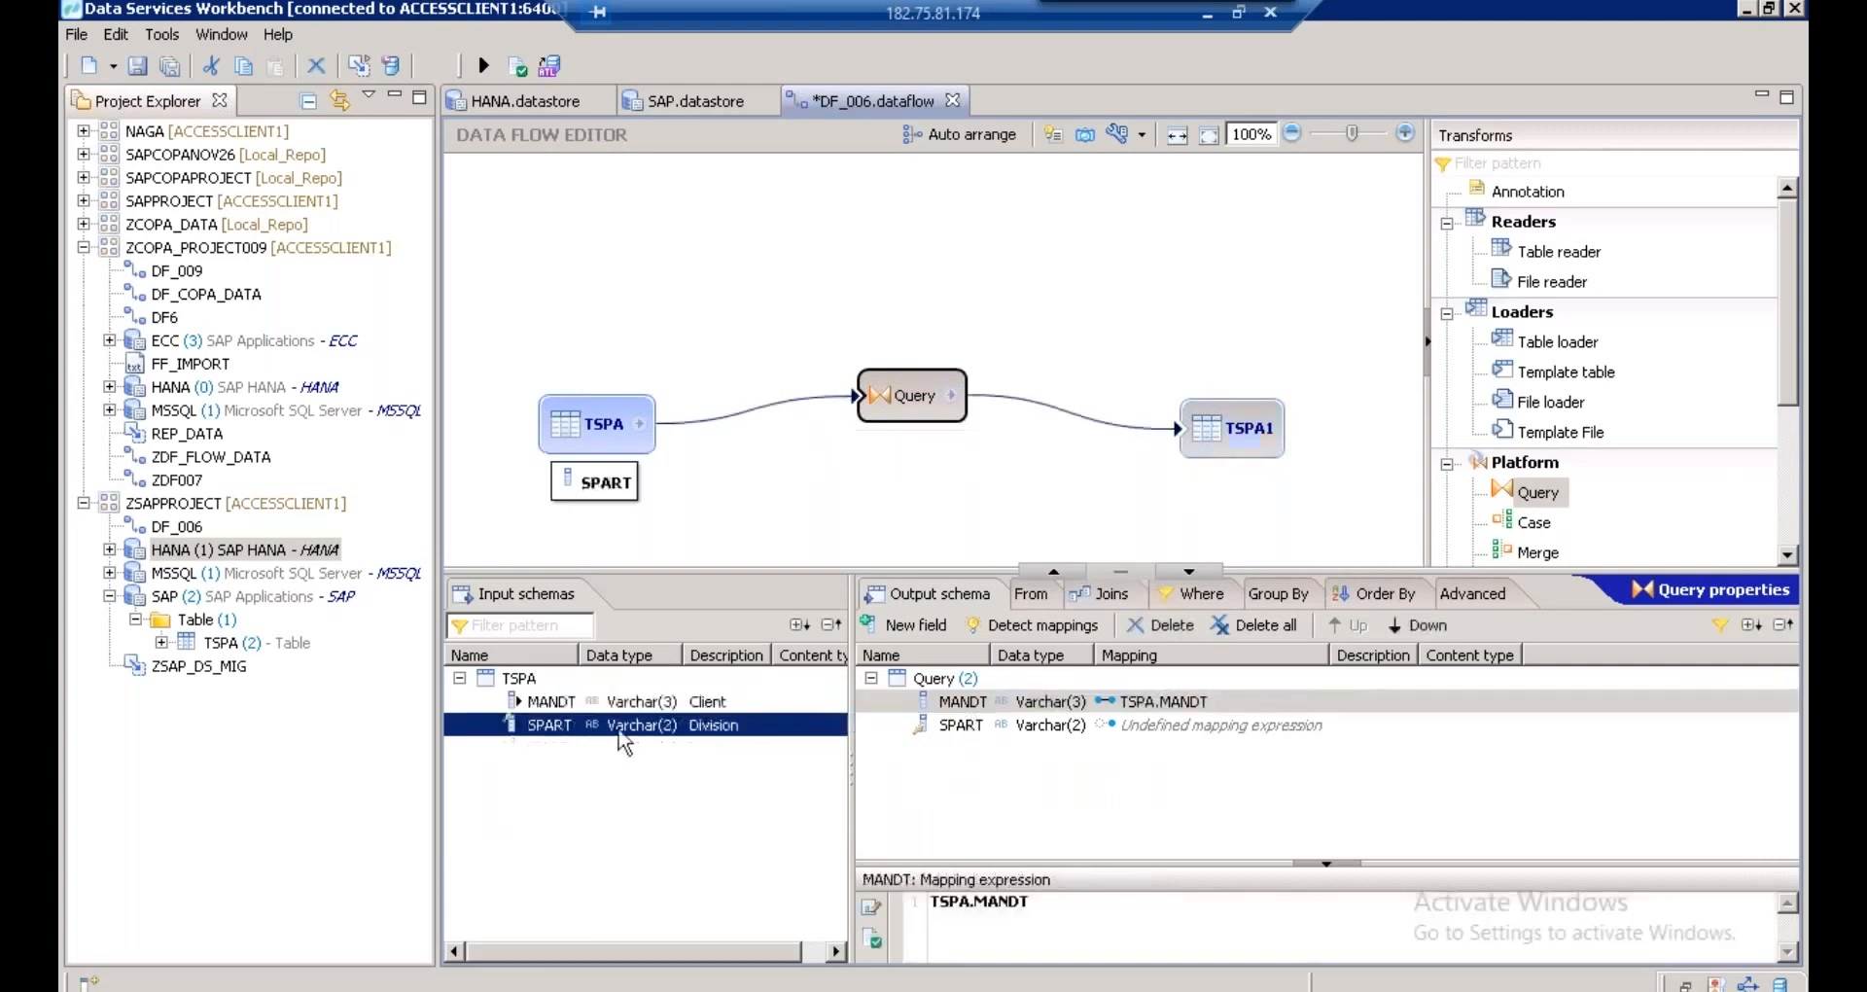
pyautogui.moveTo(549, 733); pyautogui.dragTo(948, 724)
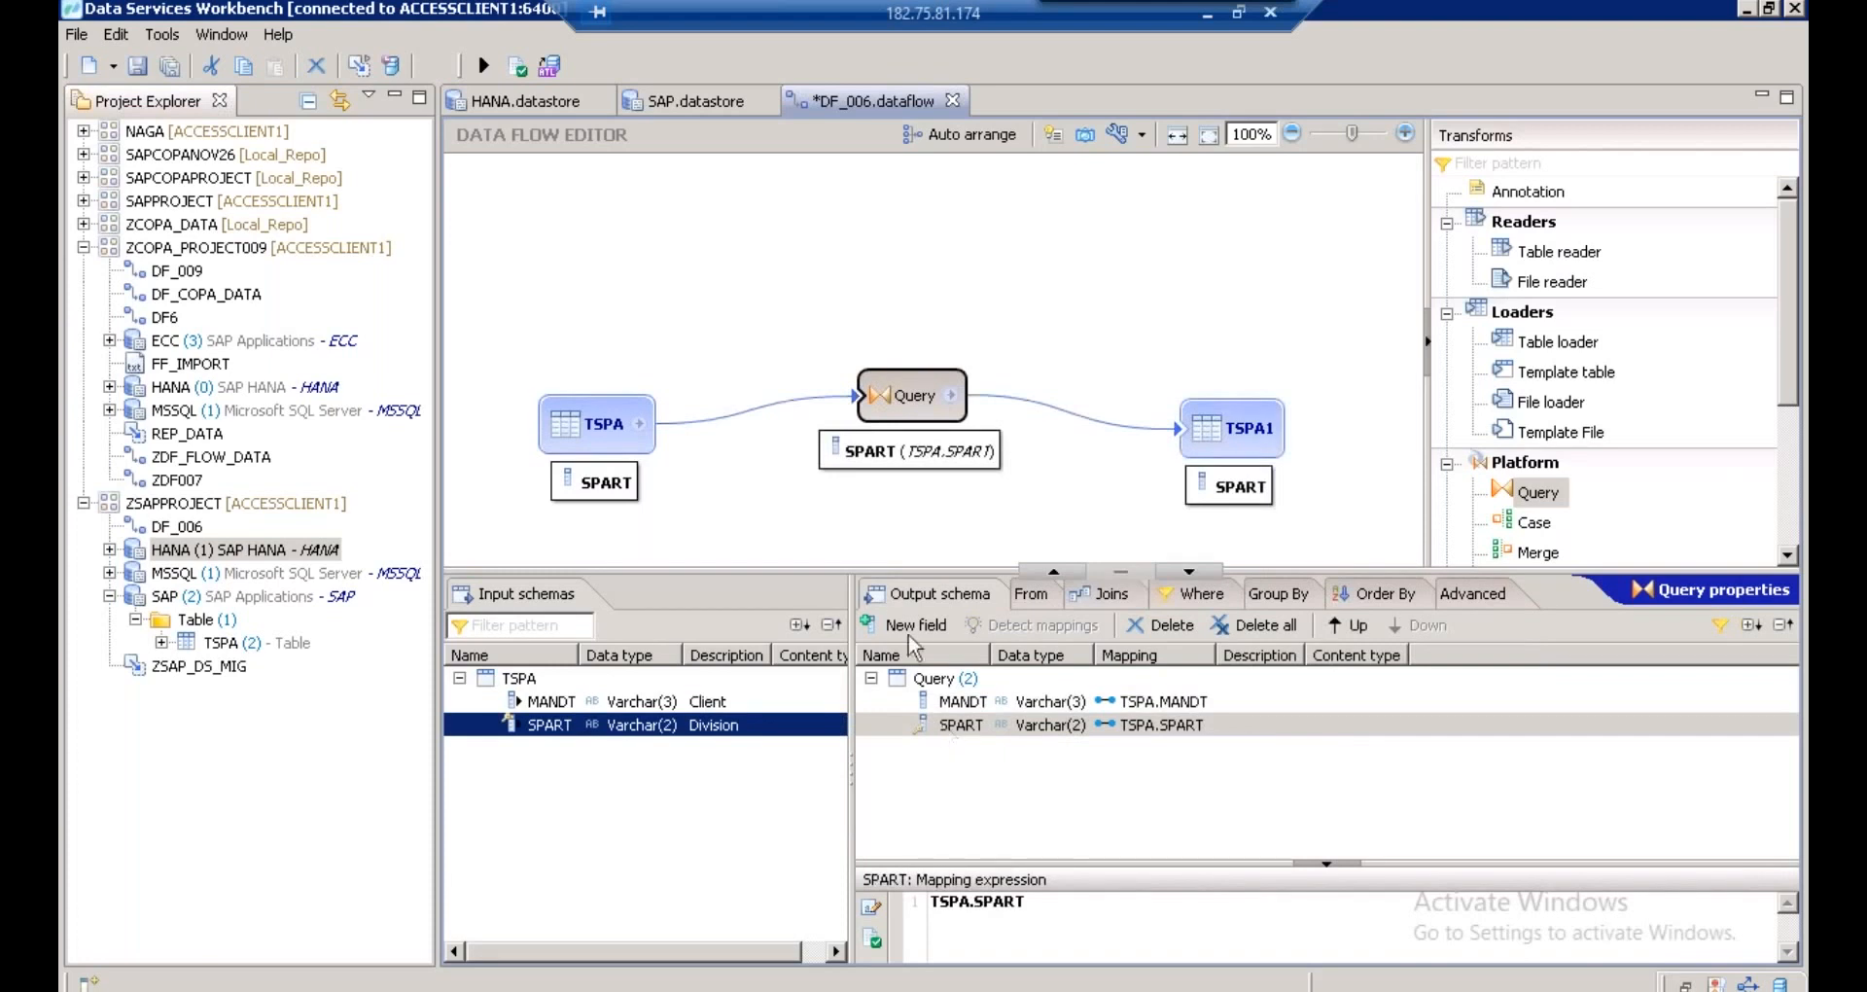
# - Validate data flow DF_006 and execute it on JobServer_1 @ ACCESSCLIENT1:3500, saving its changes
pyautogui.click(522, 70)
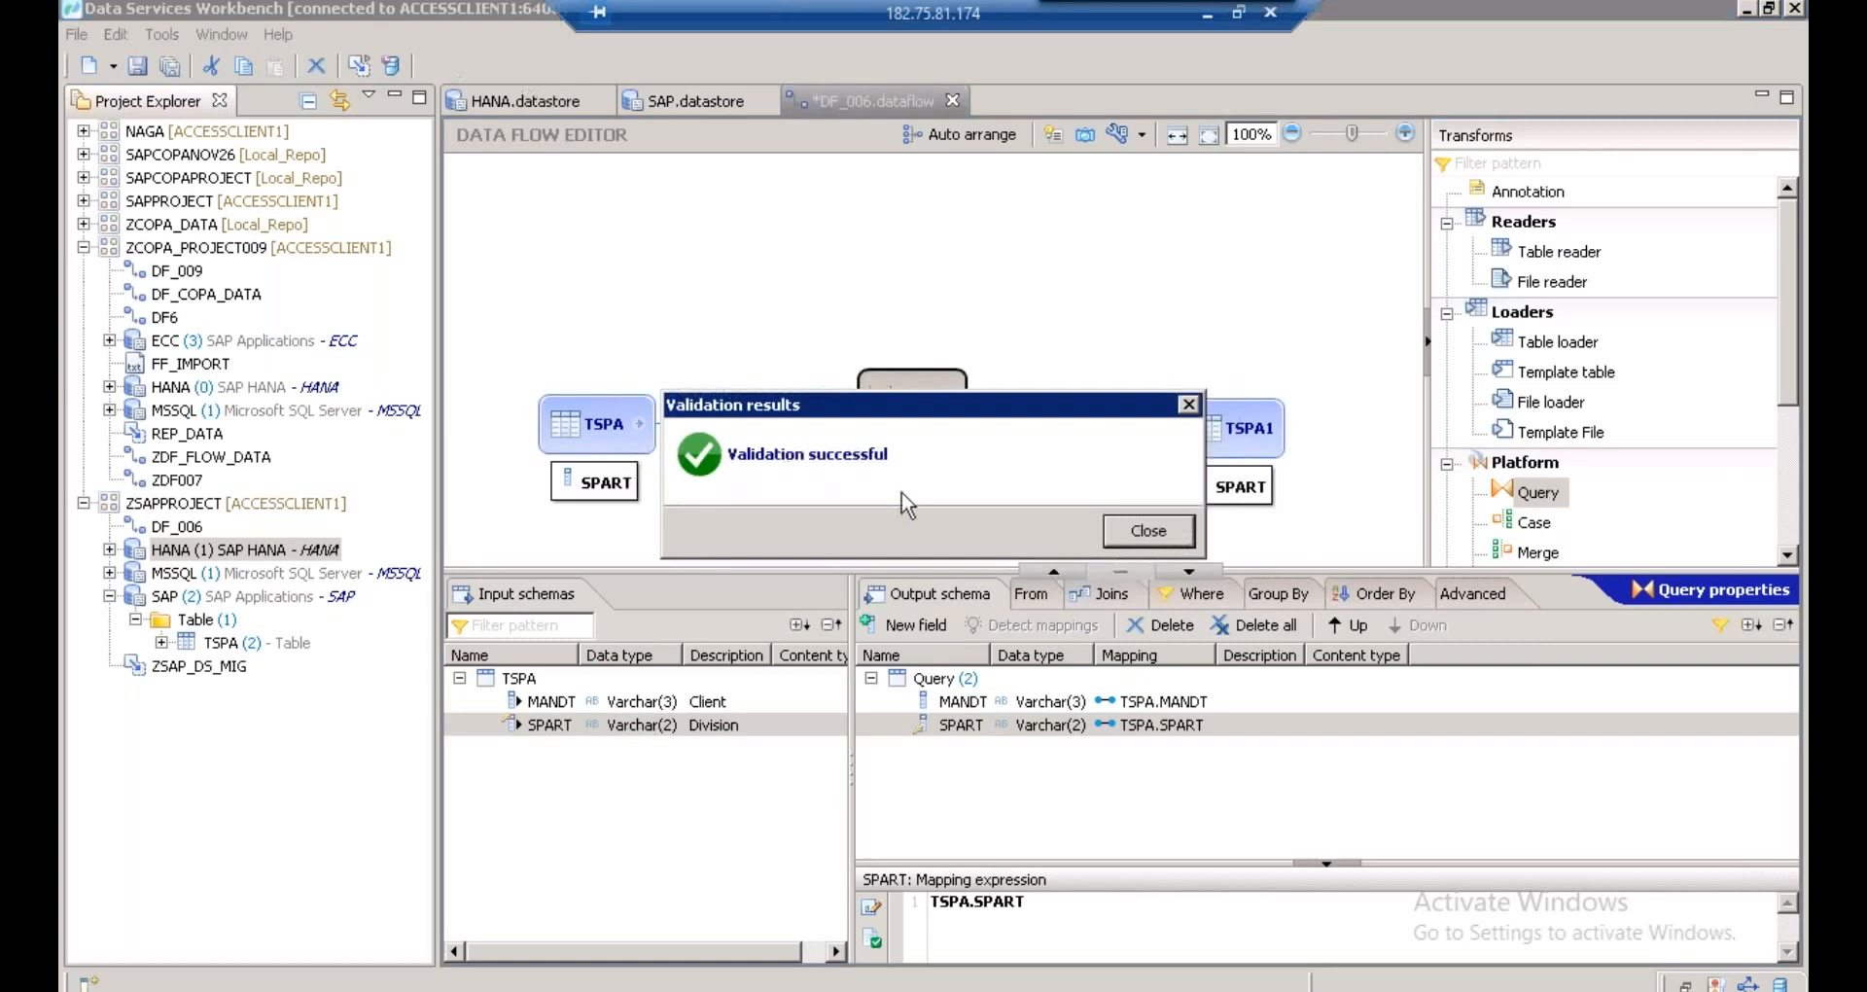
pyautogui.click(1169, 538)
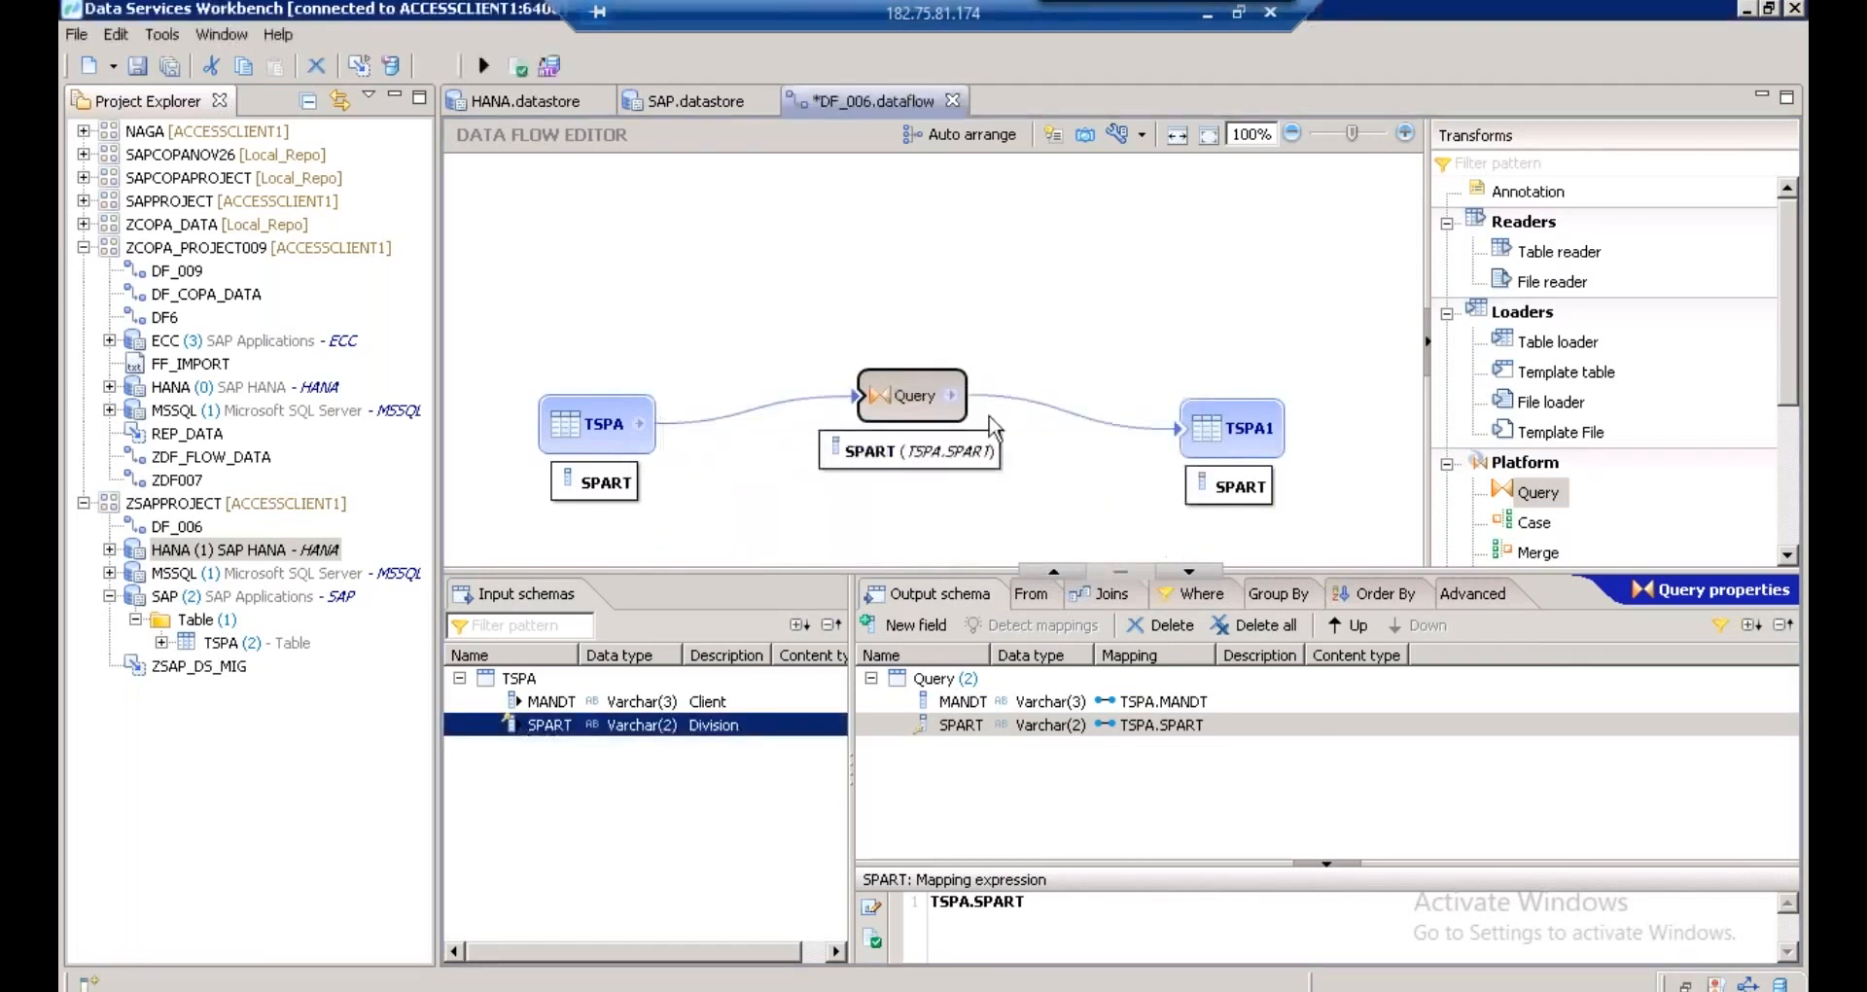
pyautogui.click(483, 66)
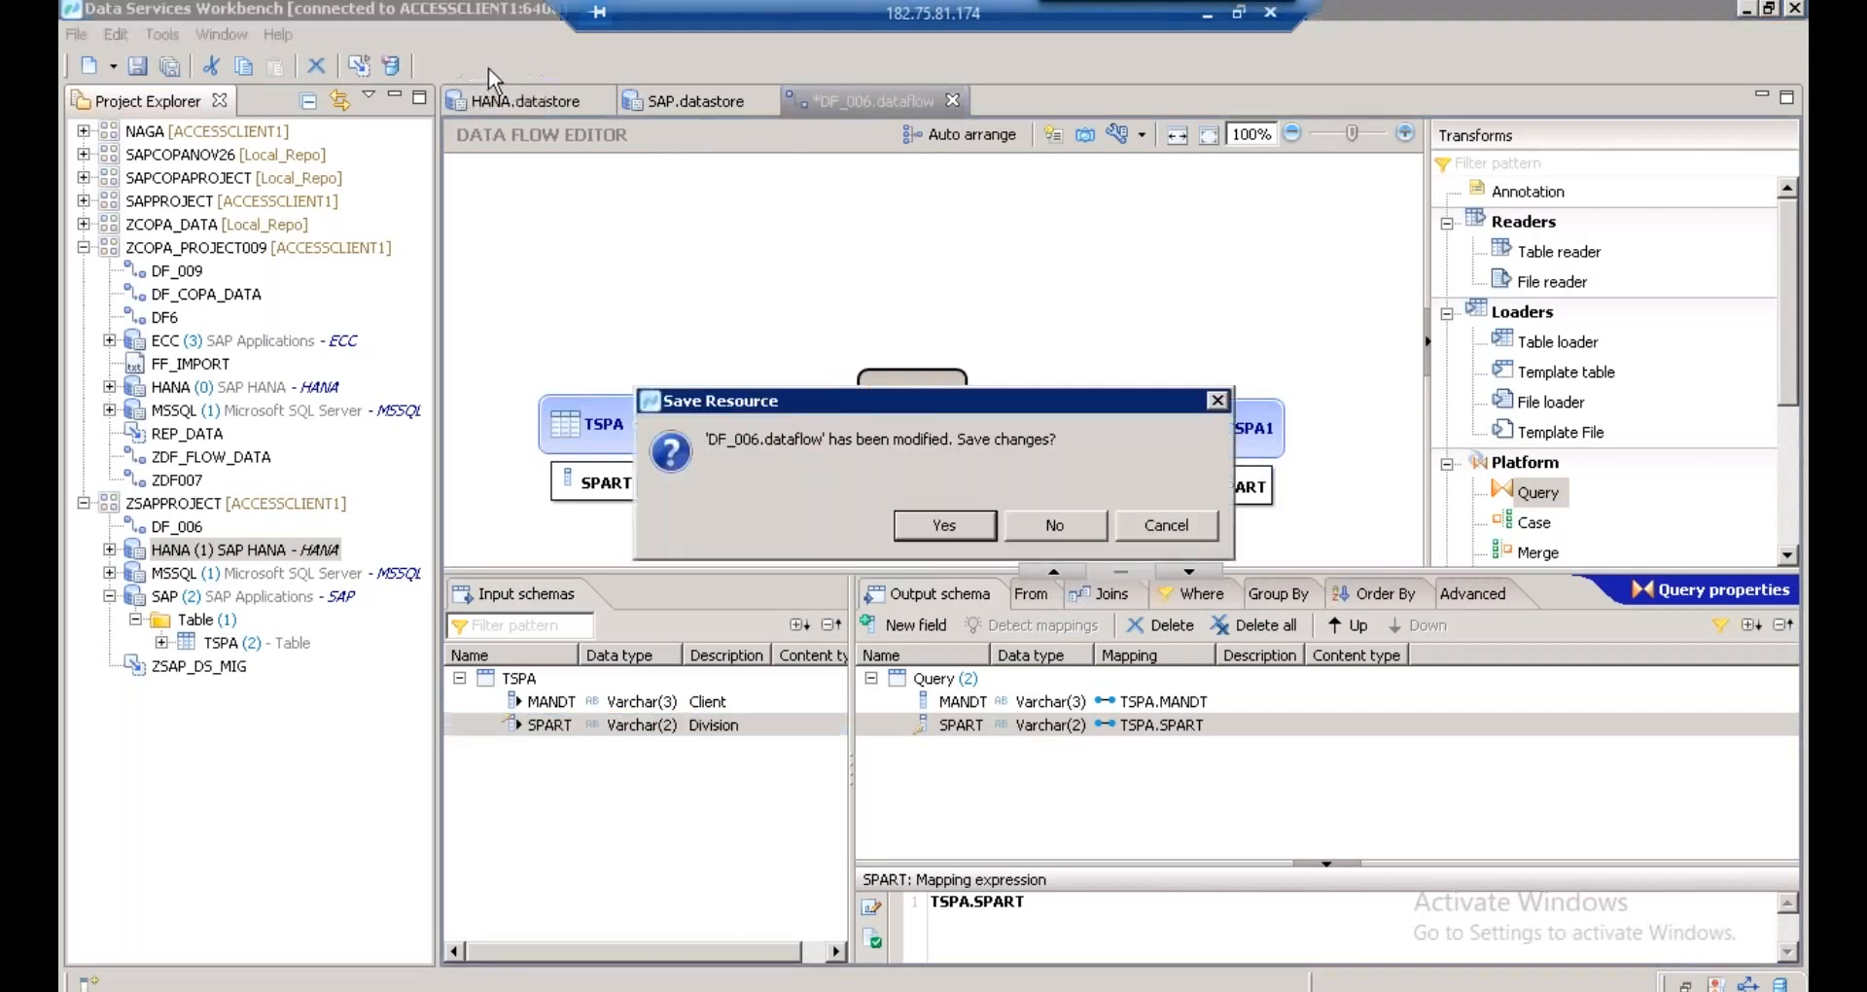
pyautogui.click(953, 530)
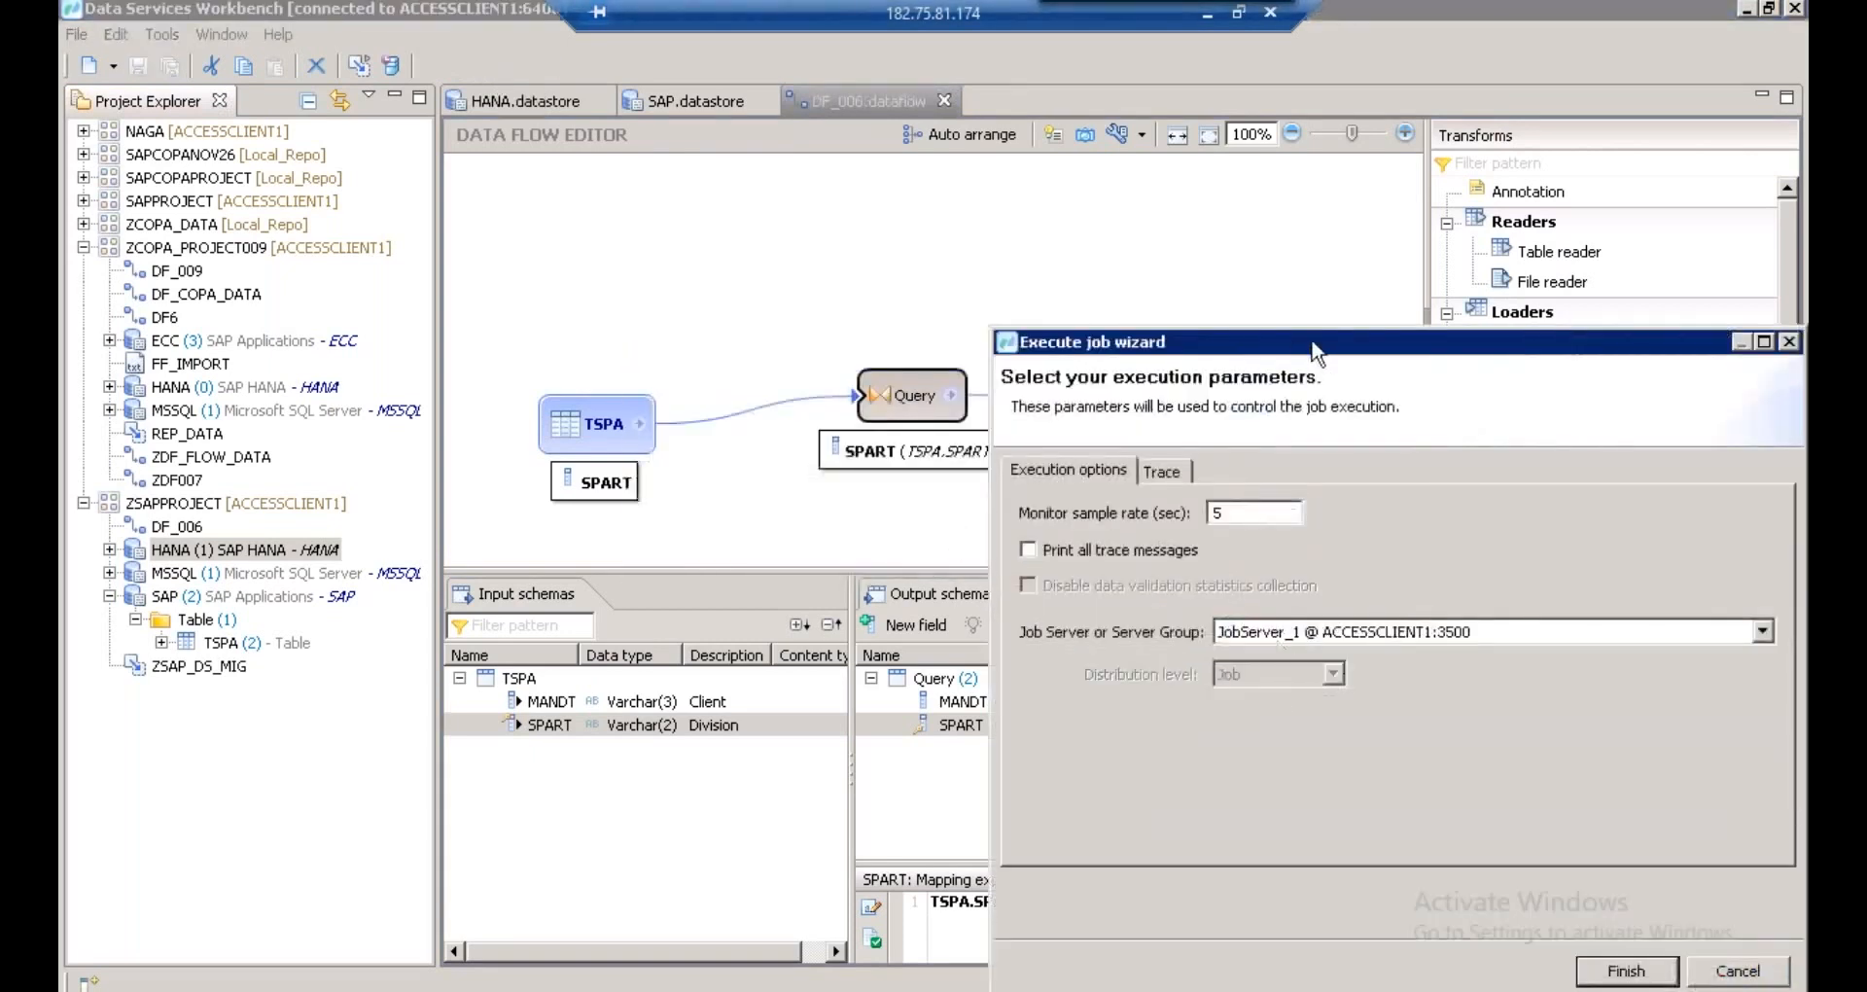
pyautogui.moveTo(1315, 352); pyautogui.dragTo(632, 223)
pyautogui.click(948, 842)
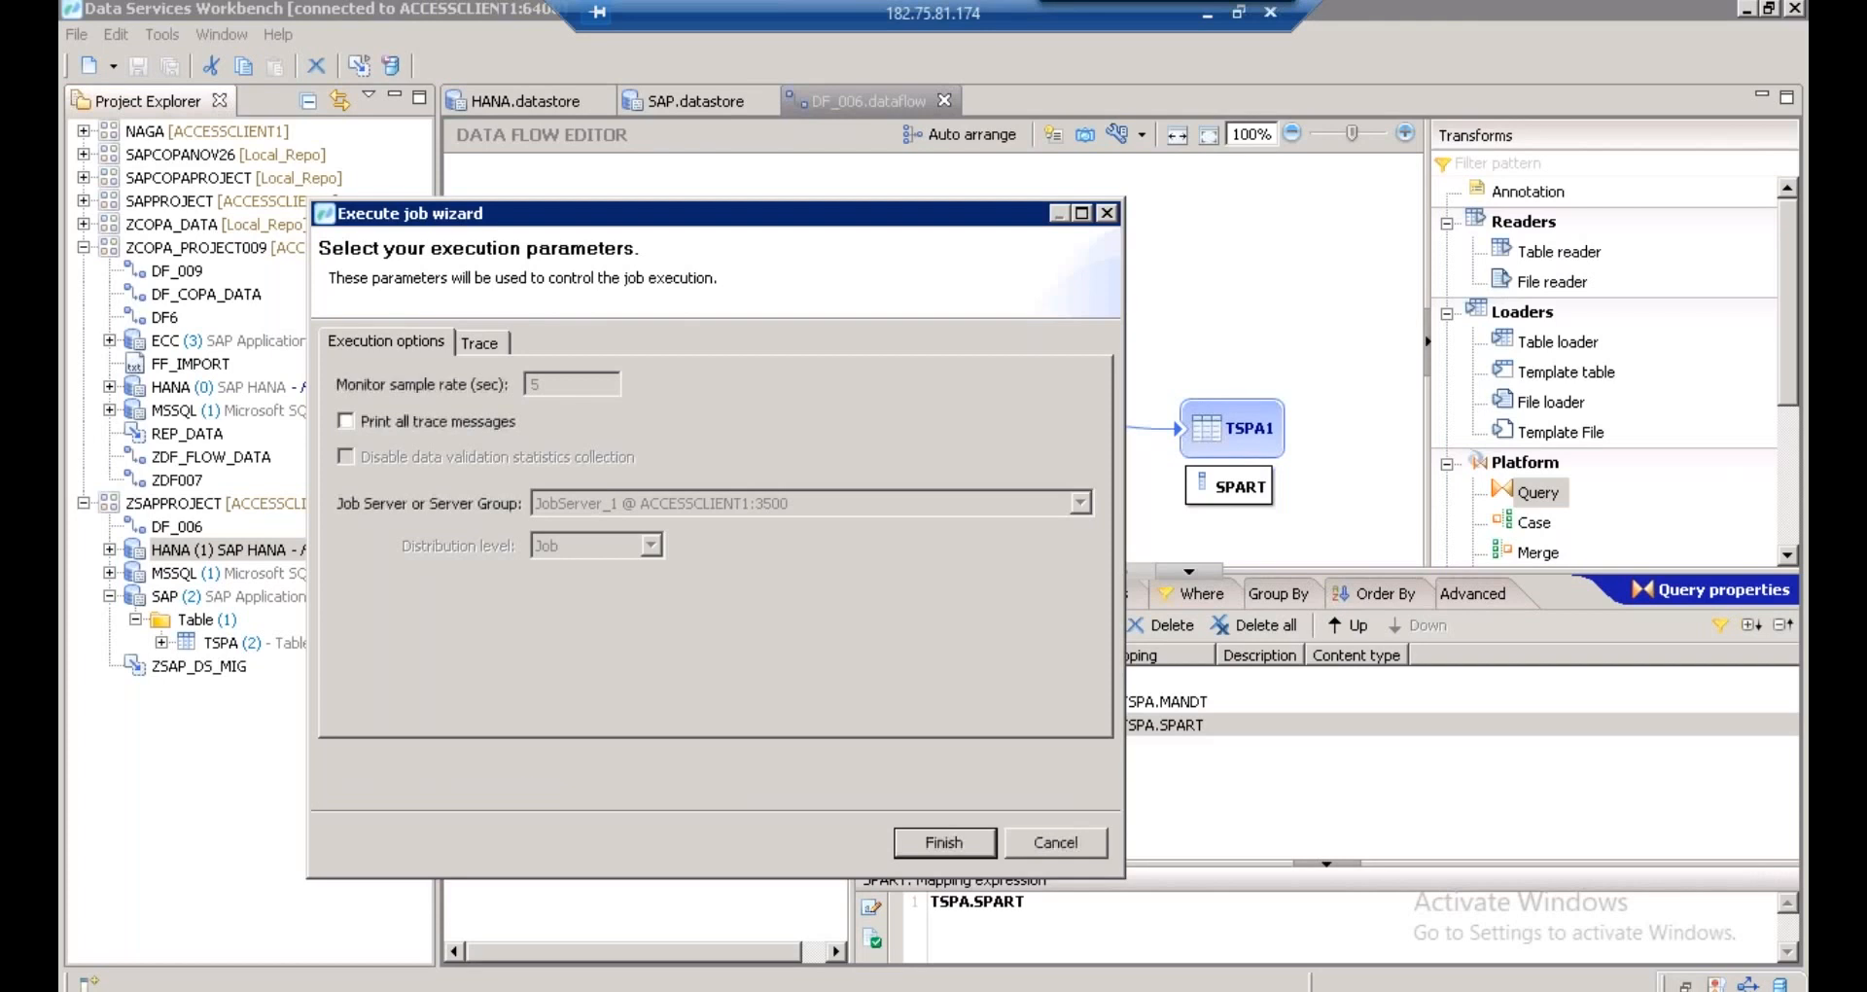
pyautogui.press('Return')
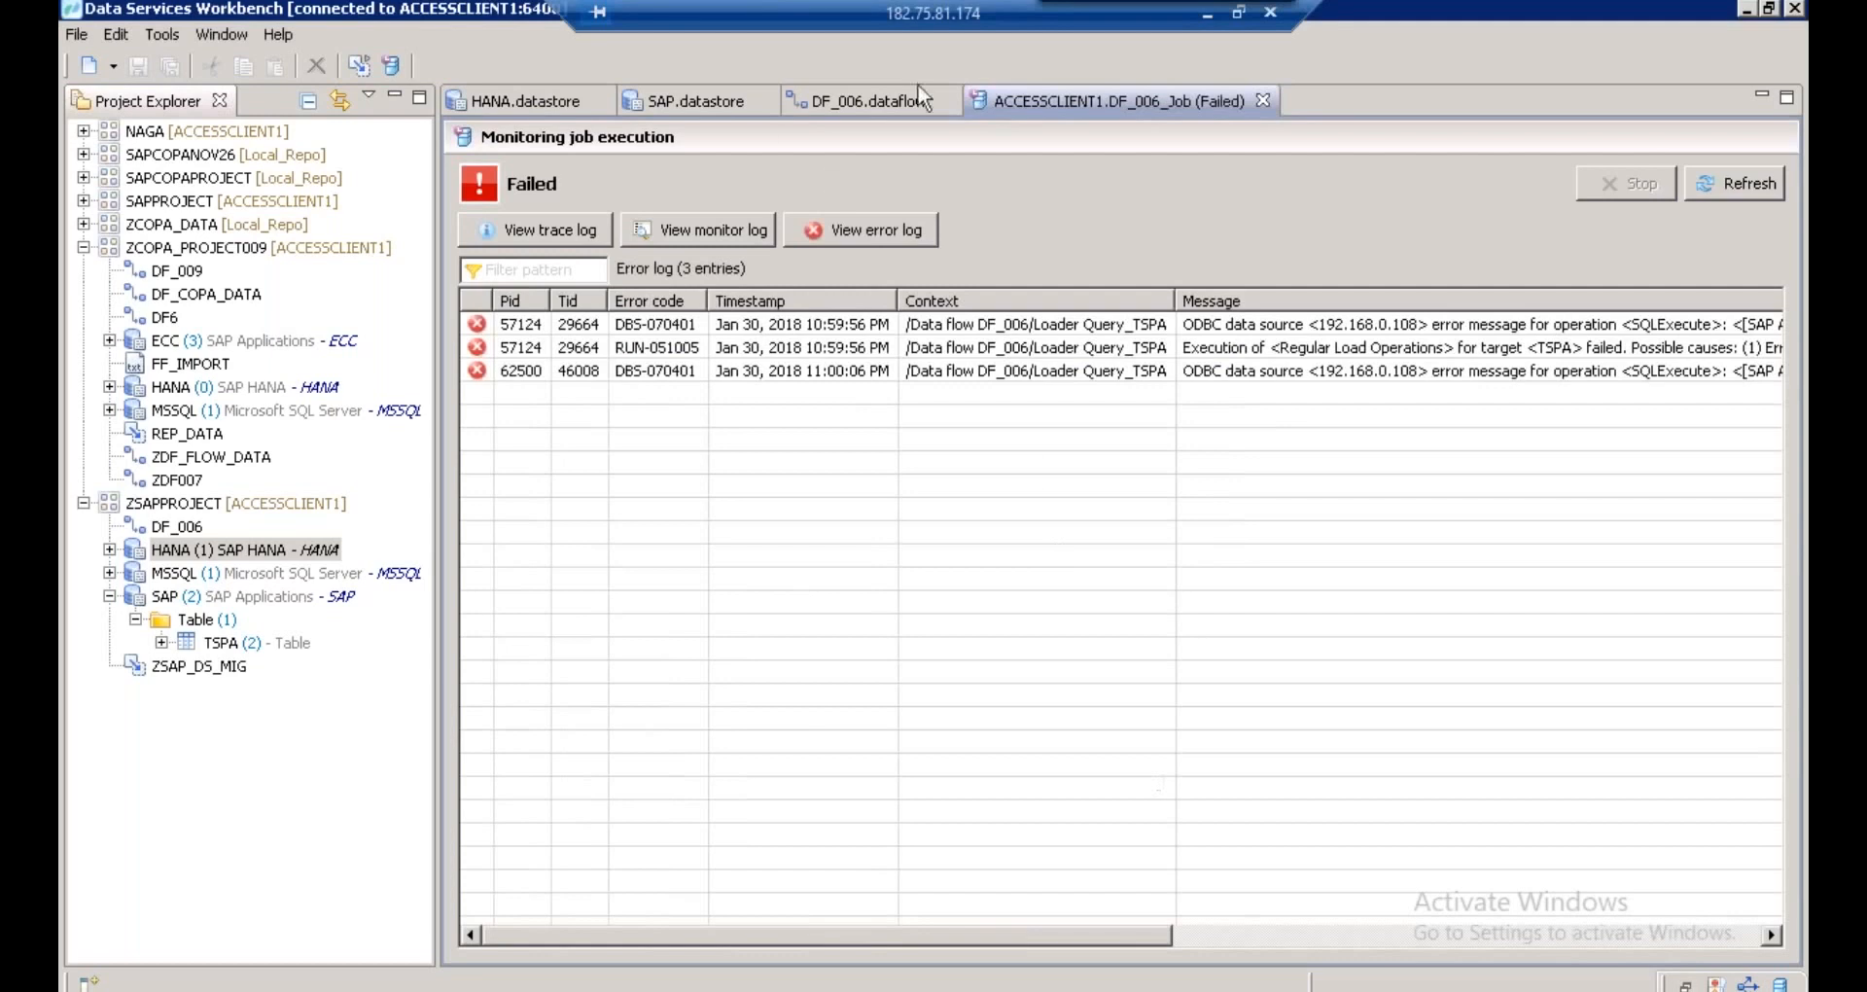
# - Compare the properties of DF_006's target TSPA1 with the definition of table BEST.TSPA in SAP HANA Studio
pyautogui.click(882, 101)
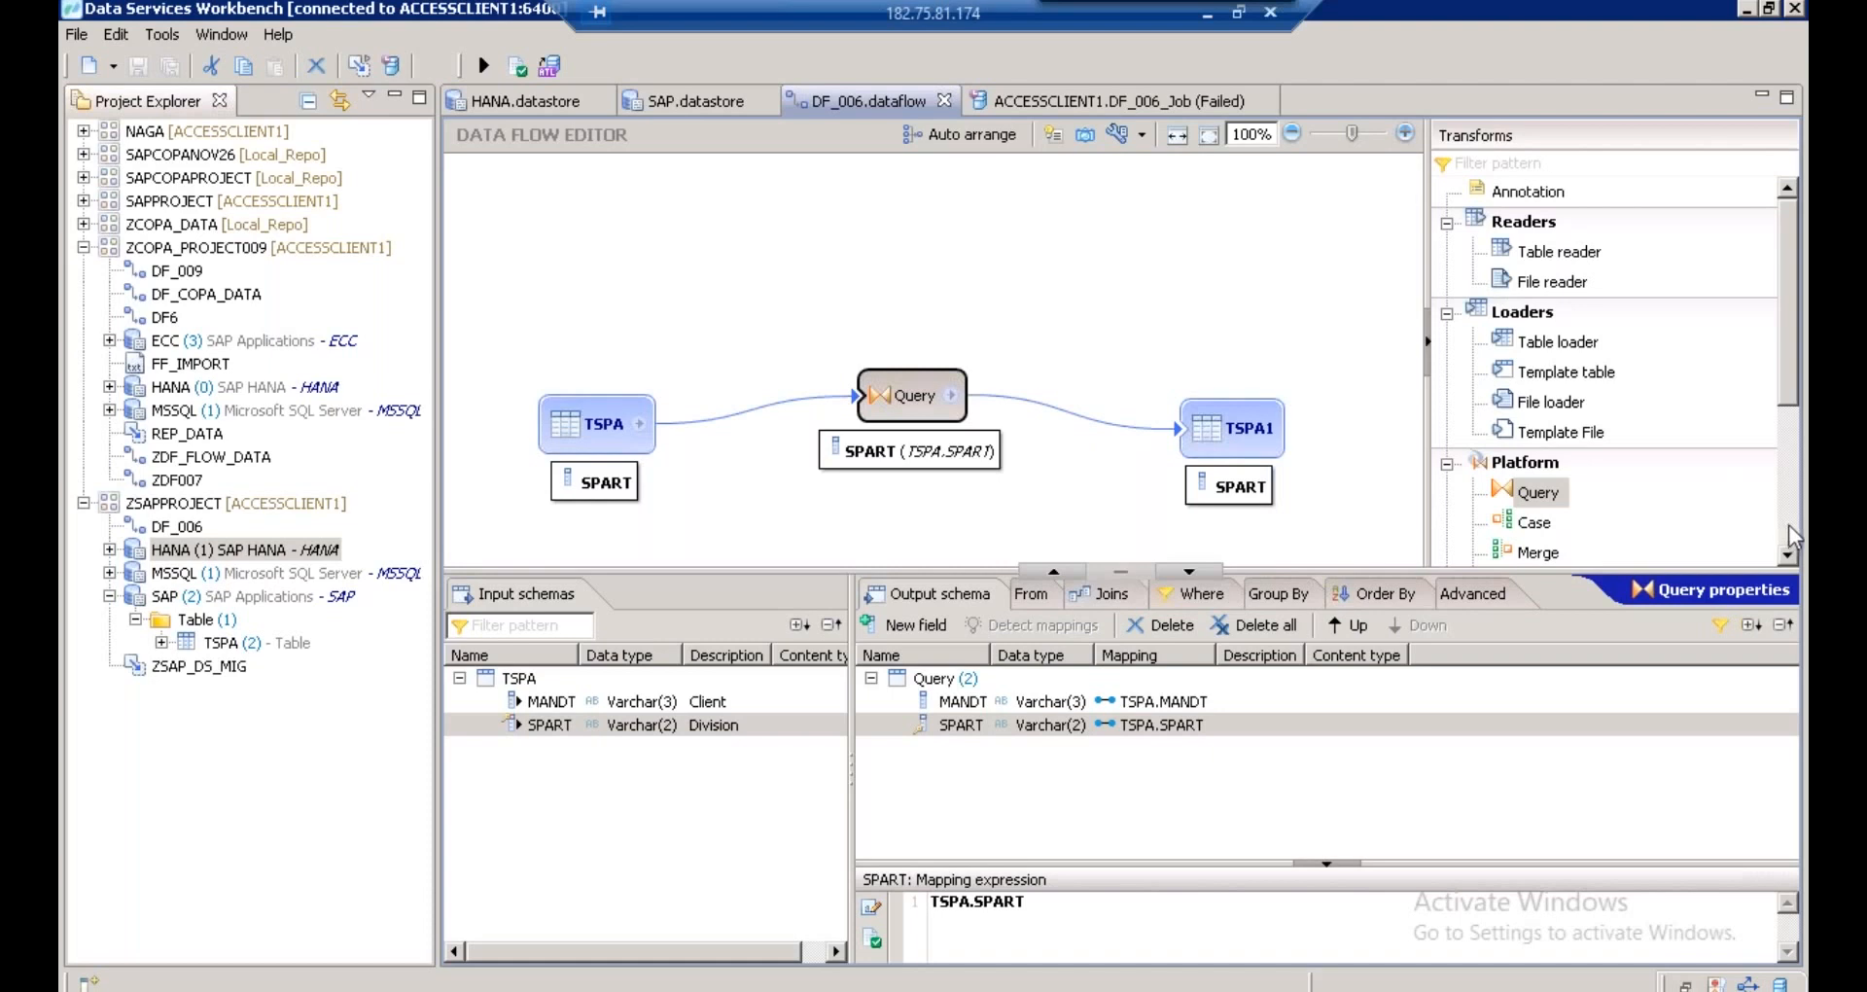
pyautogui.click(1240, 442)
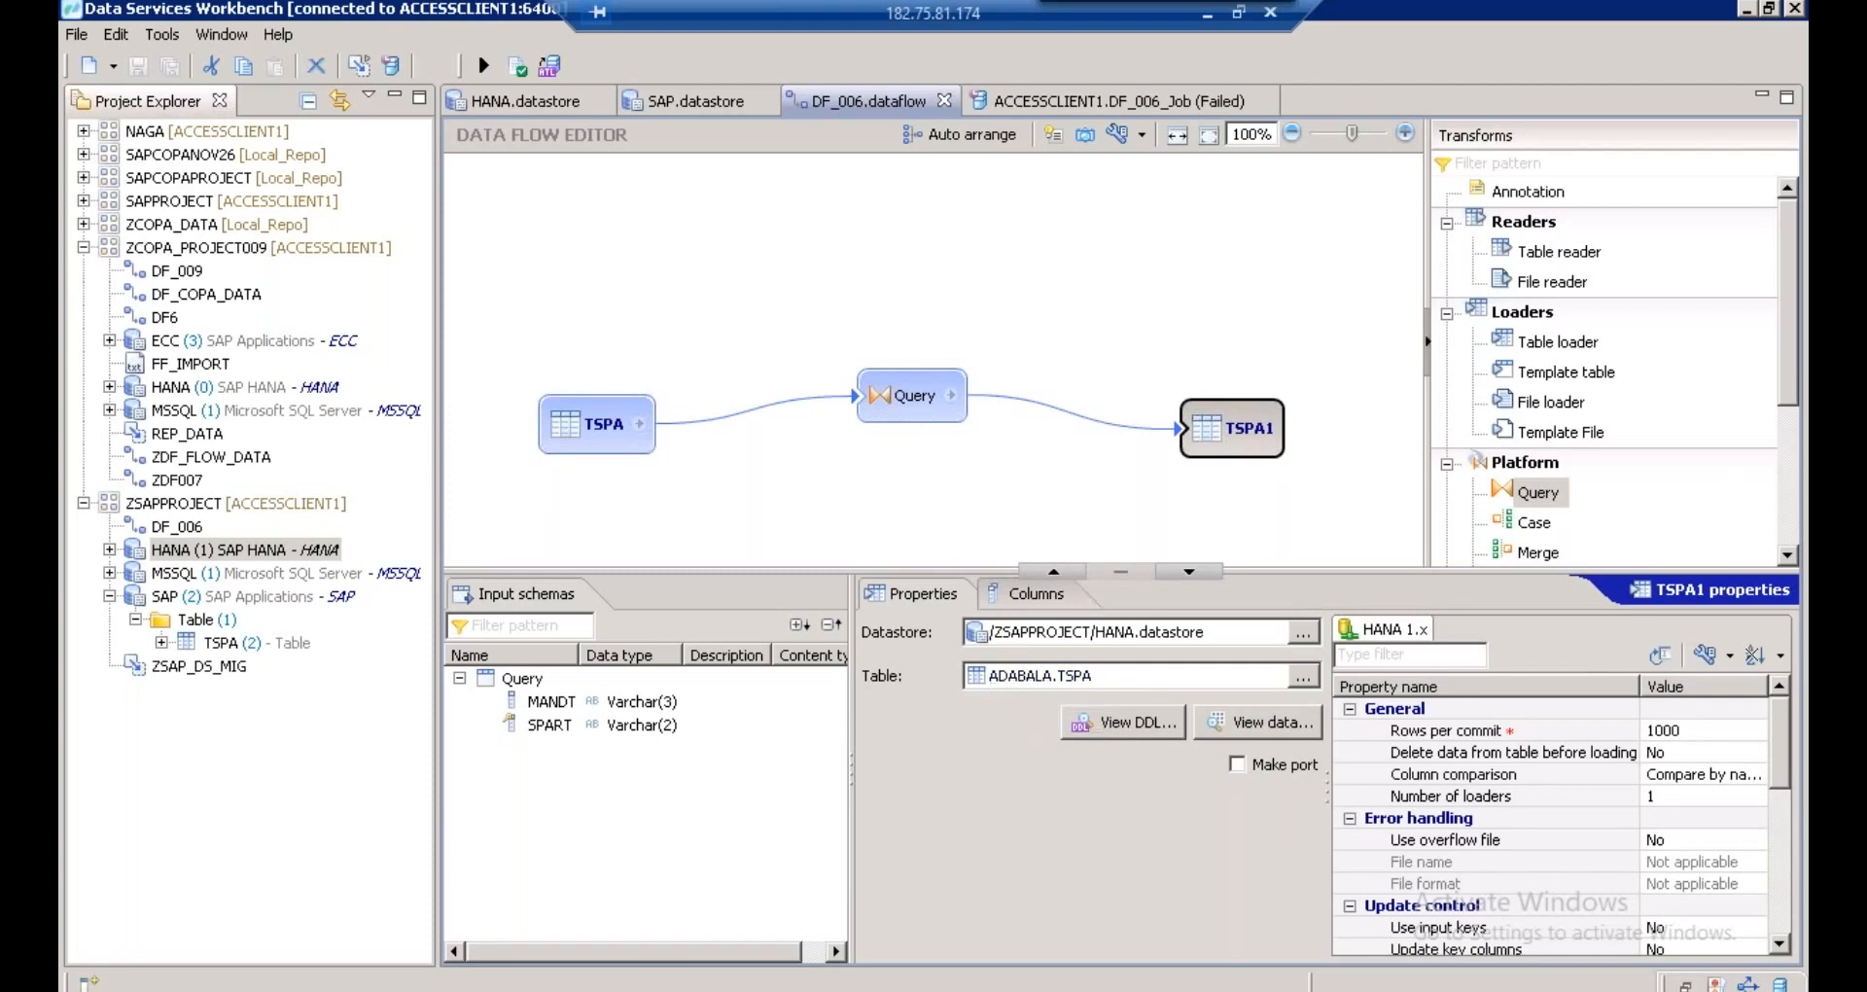
pyautogui.click(325, 977)
pyautogui.doubleClick(249, 528)
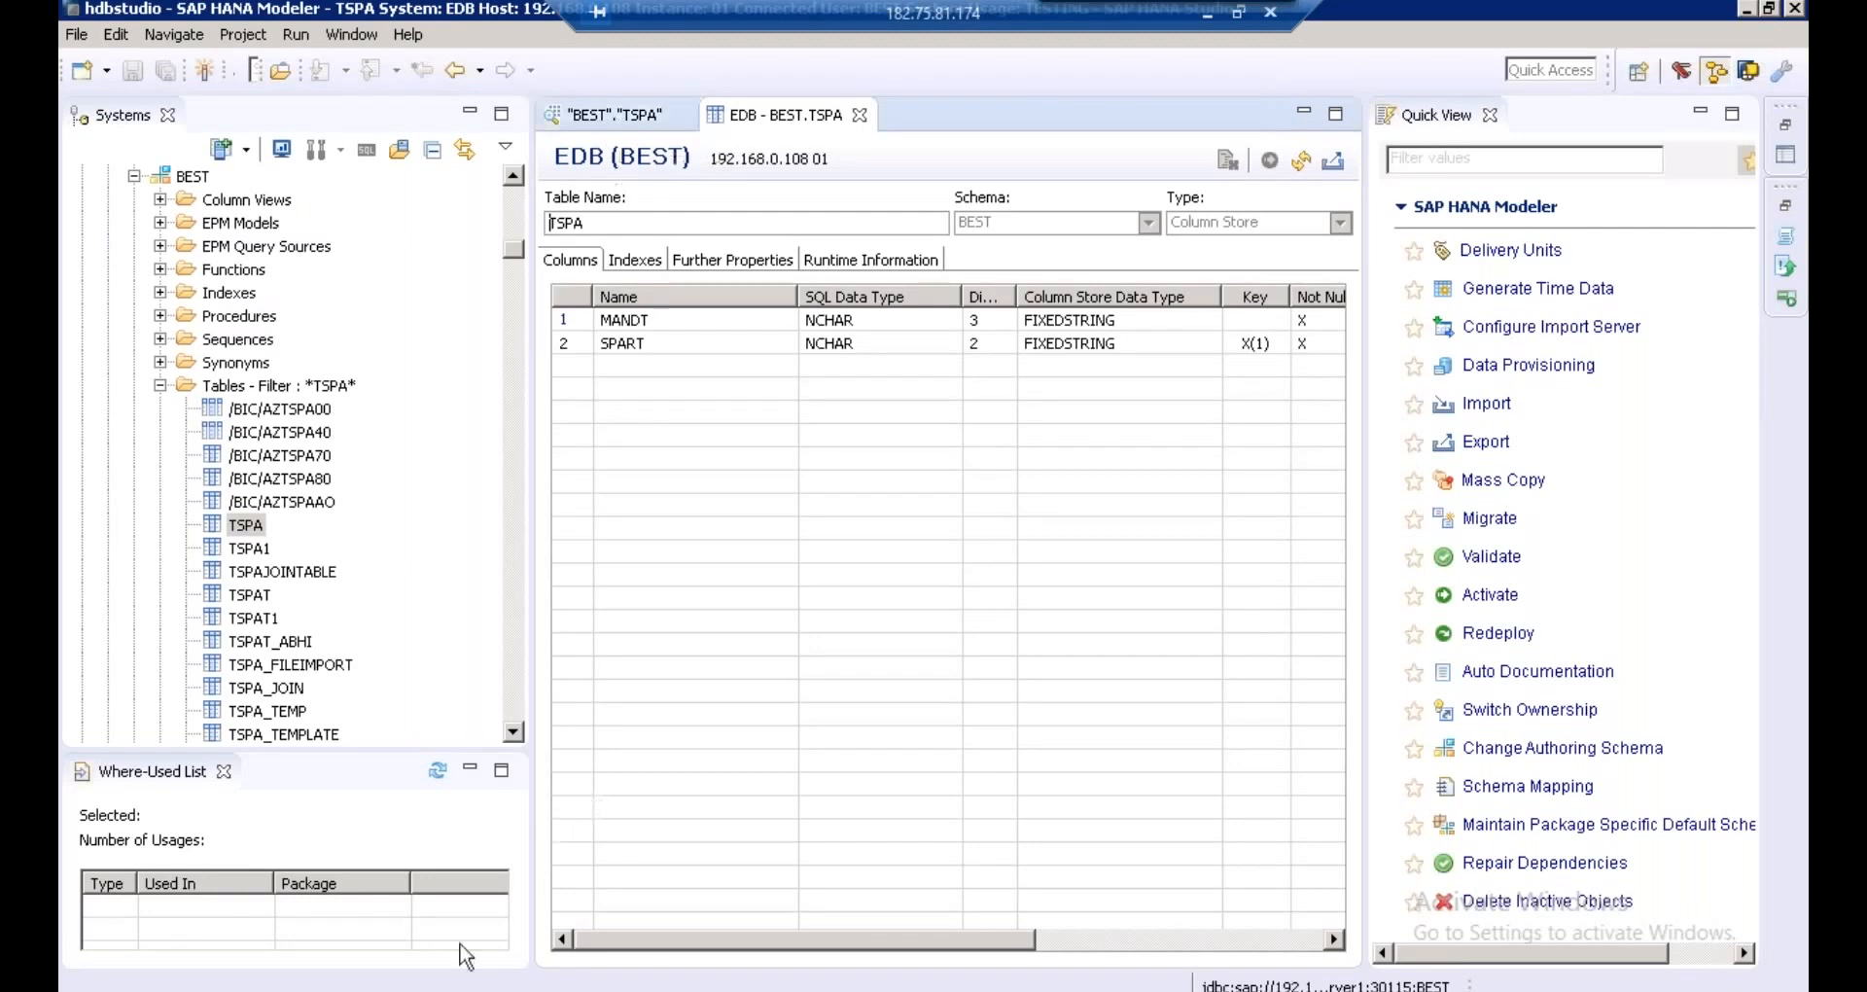
# - Switch back to Data Services Workbench and delete the imported table TSPA from ZSAPPROJECT's HANA datastore
pyautogui.hotkey('alt', 'Tab')
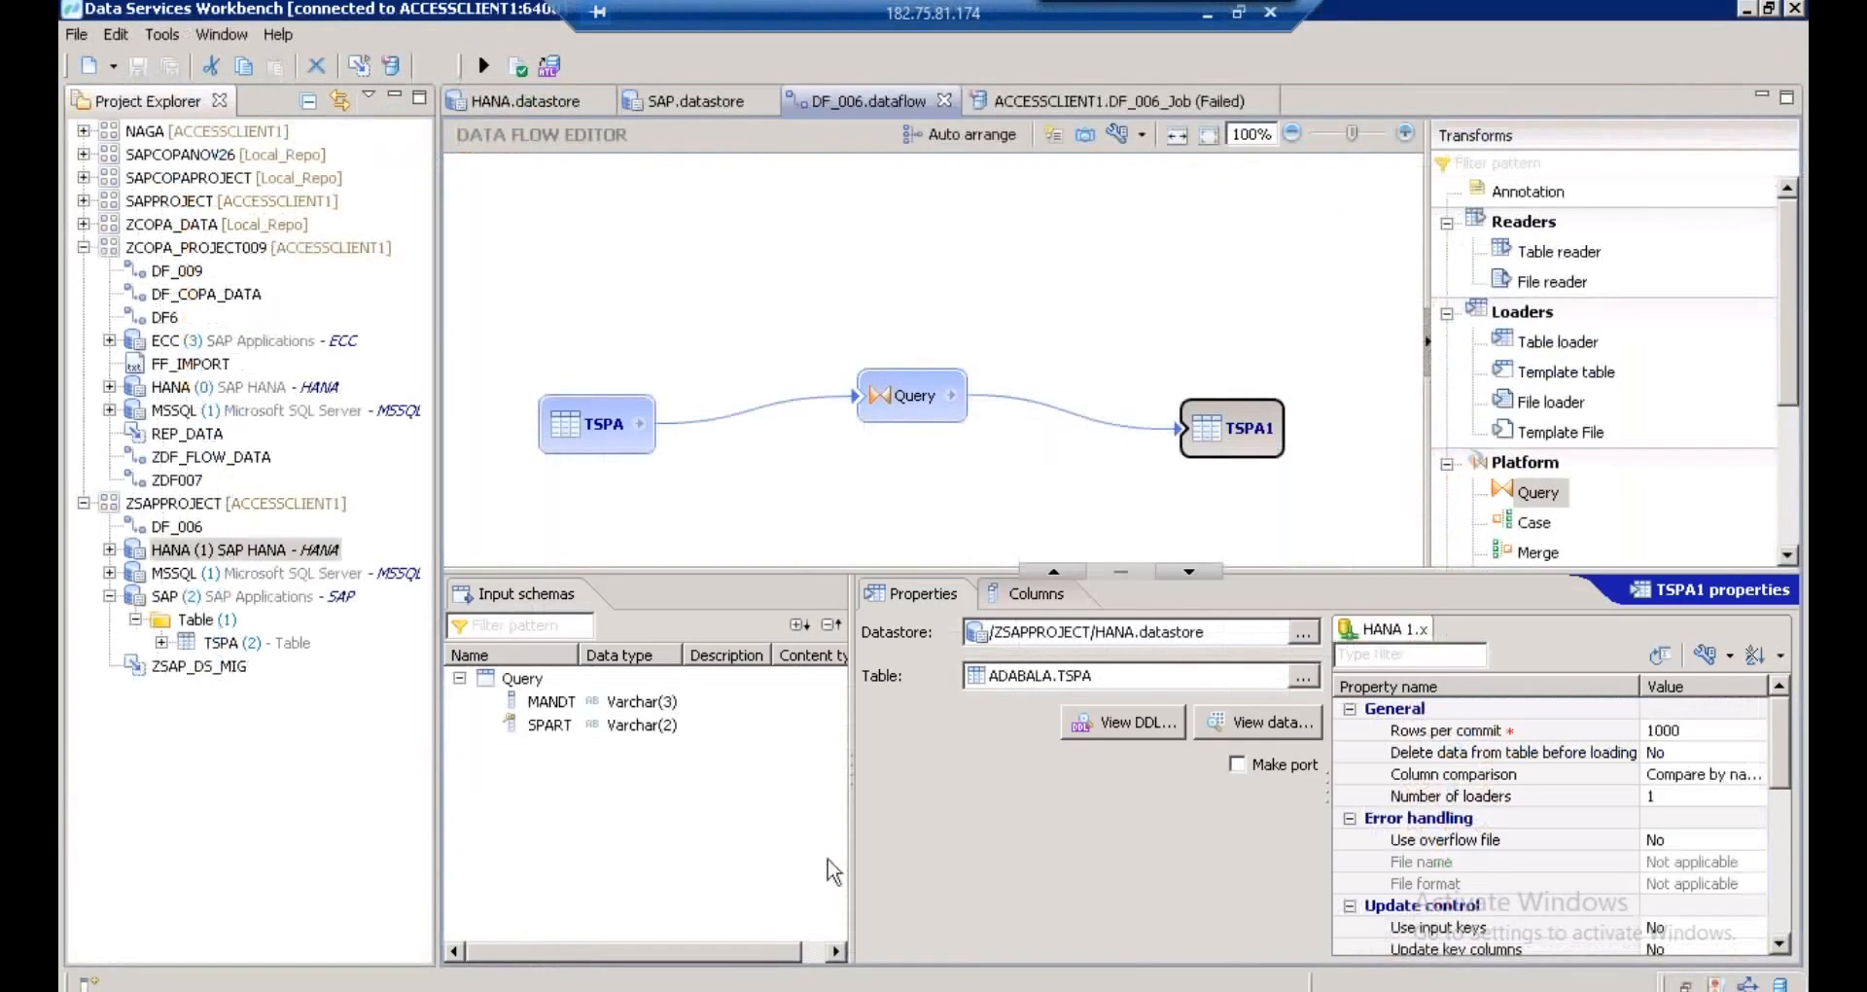
pyautogui.doubleClick(185, 552)
pyautogui.rightClick(532, 204)
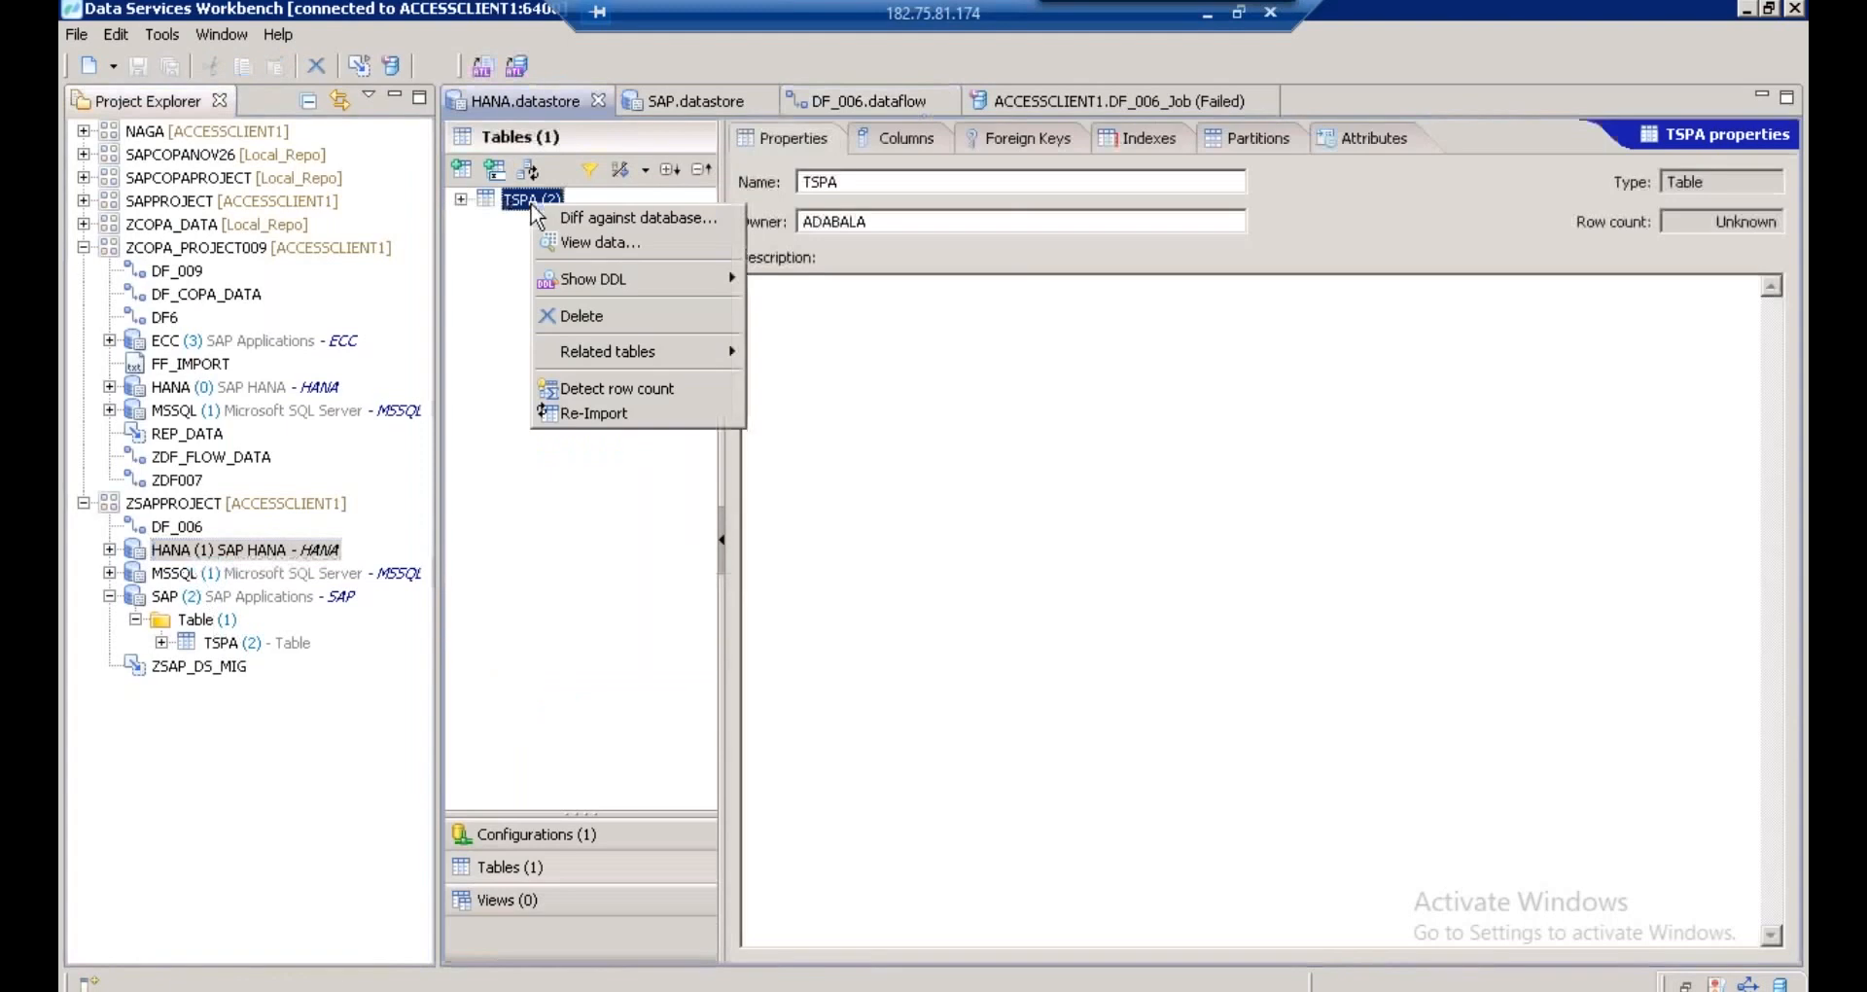
pyautogui.click(579, 317)
# - Import the table TSPA with owner BEST by name into the HANA datastore, check its owner and save the datastore
pyautogui.click(496, 171)
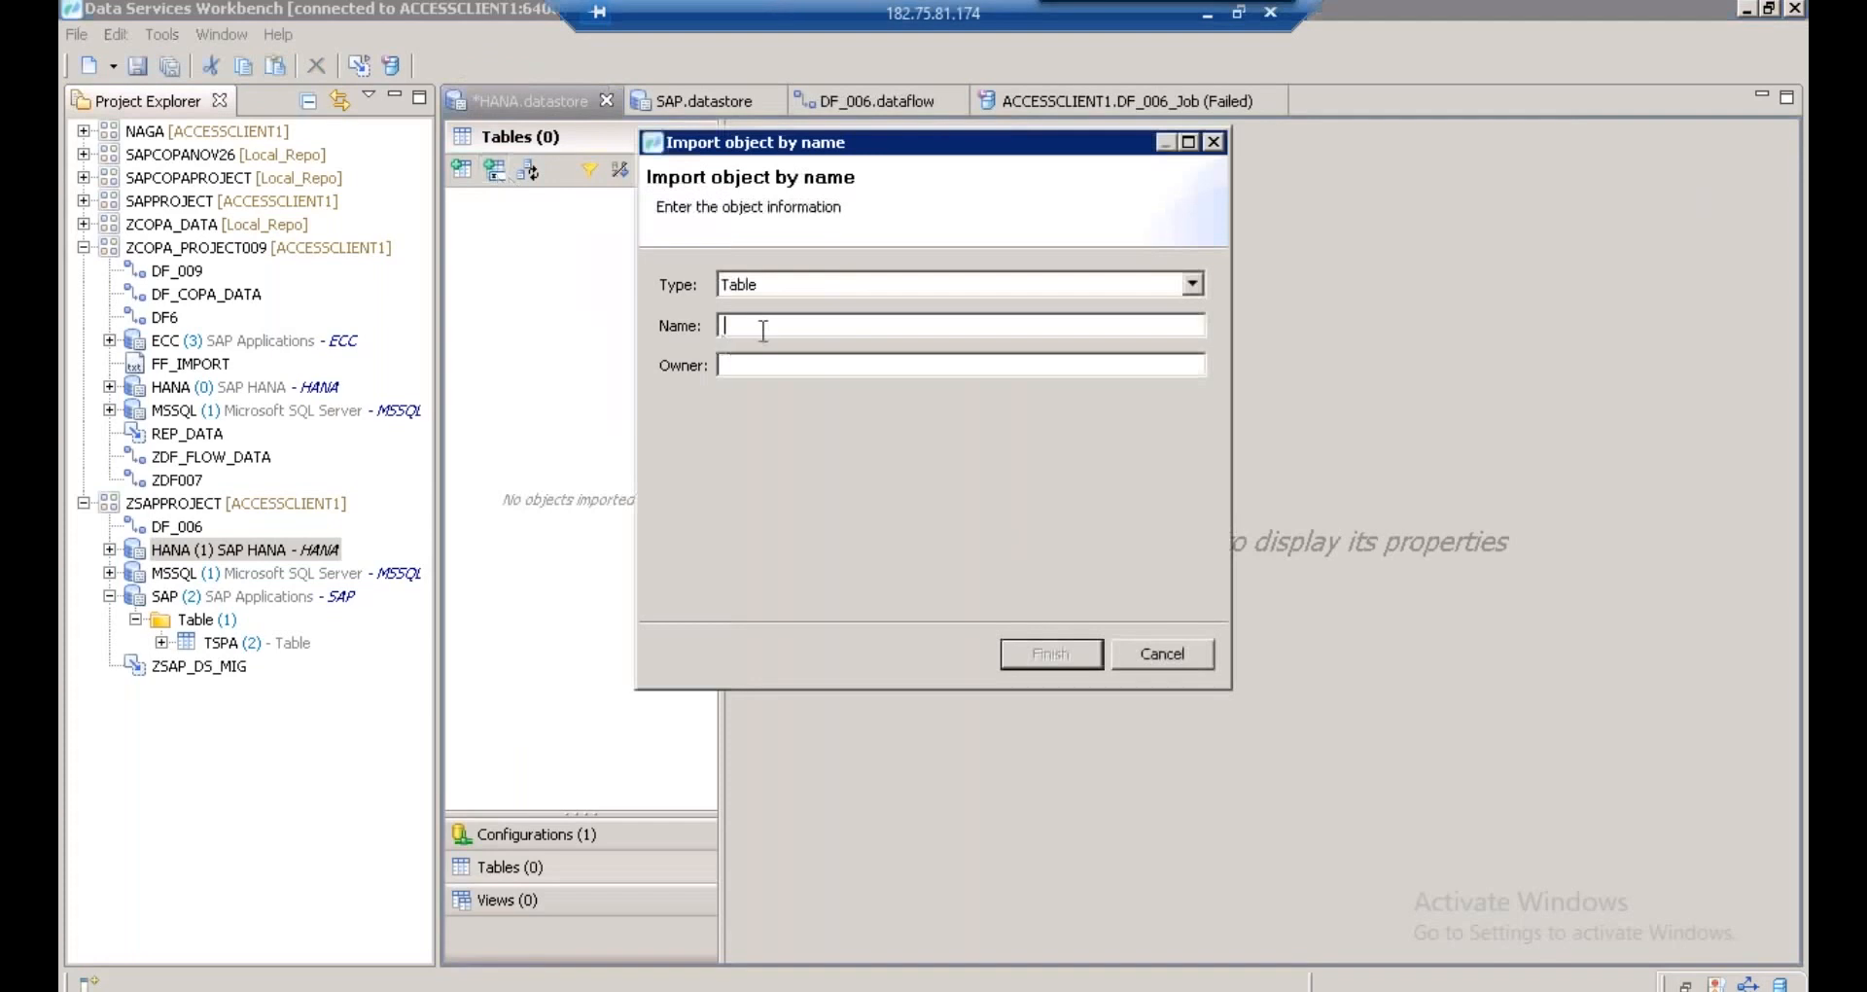
pyautogui.write('TSPA')
pyautogui.click(844, 371)
pyautogui.write('BEST')
pyautogui.click(1045, 657)
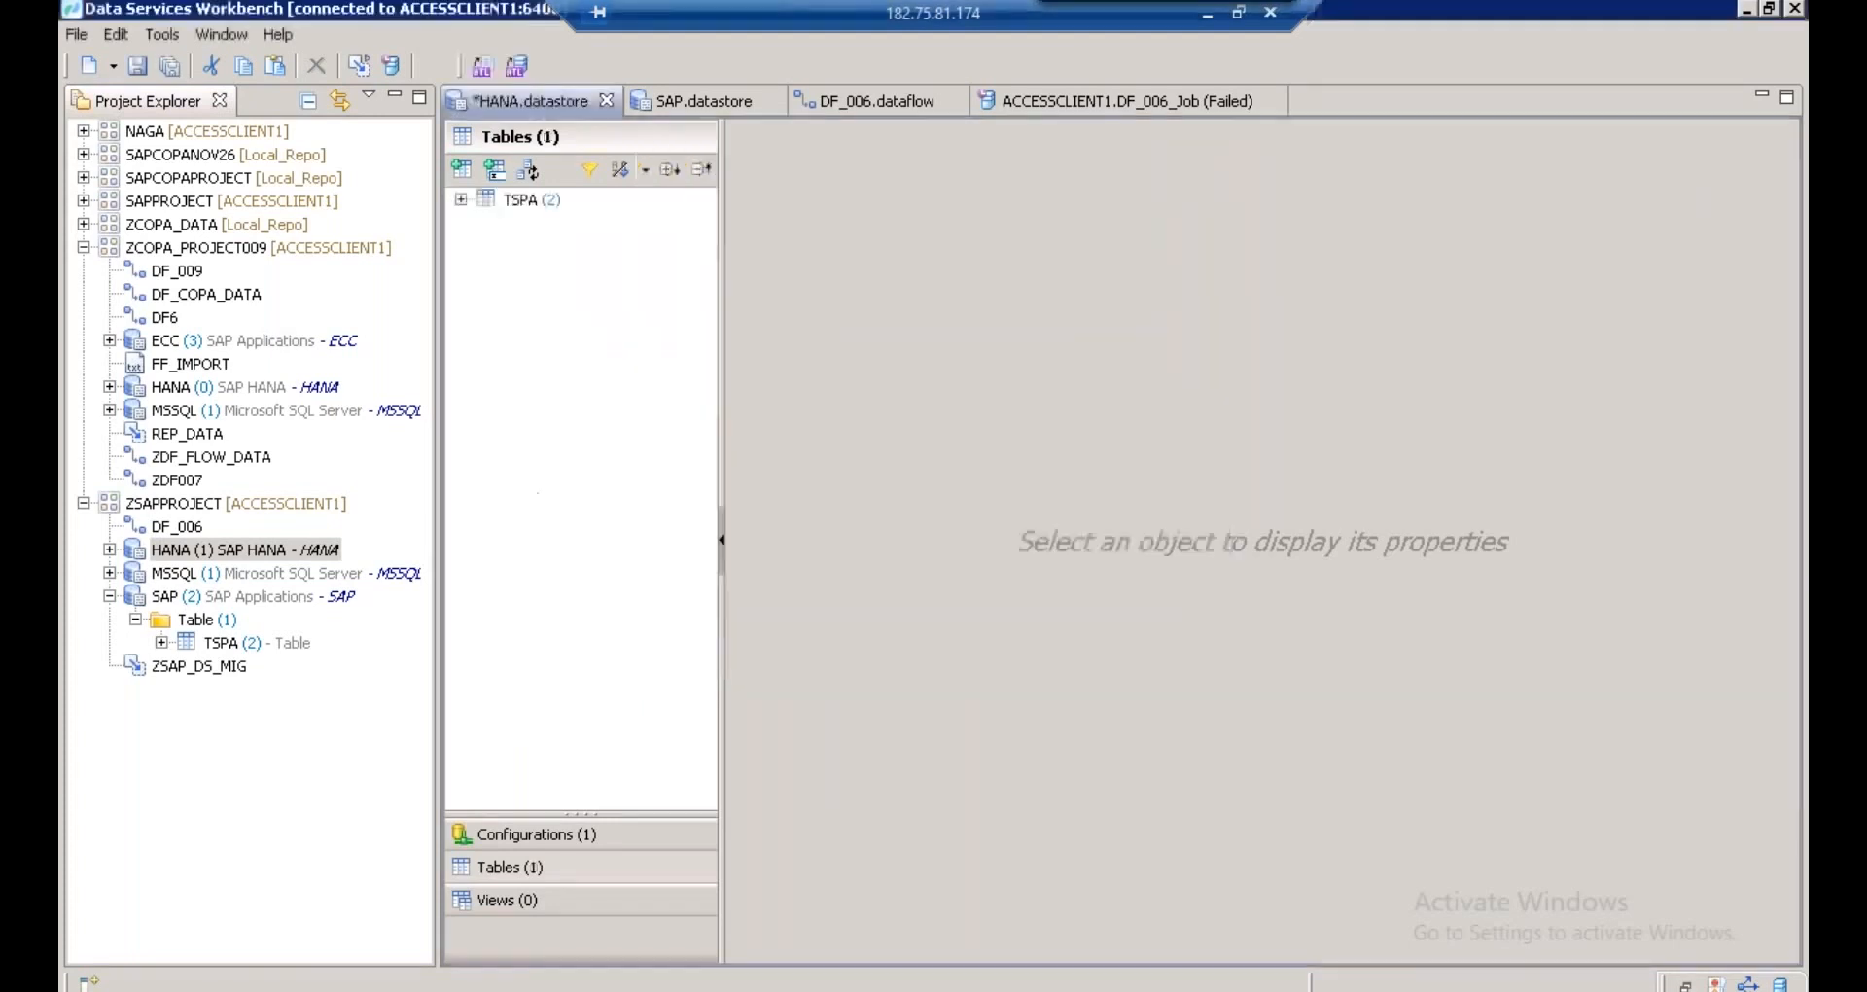
pyautogui.click(536, 204)
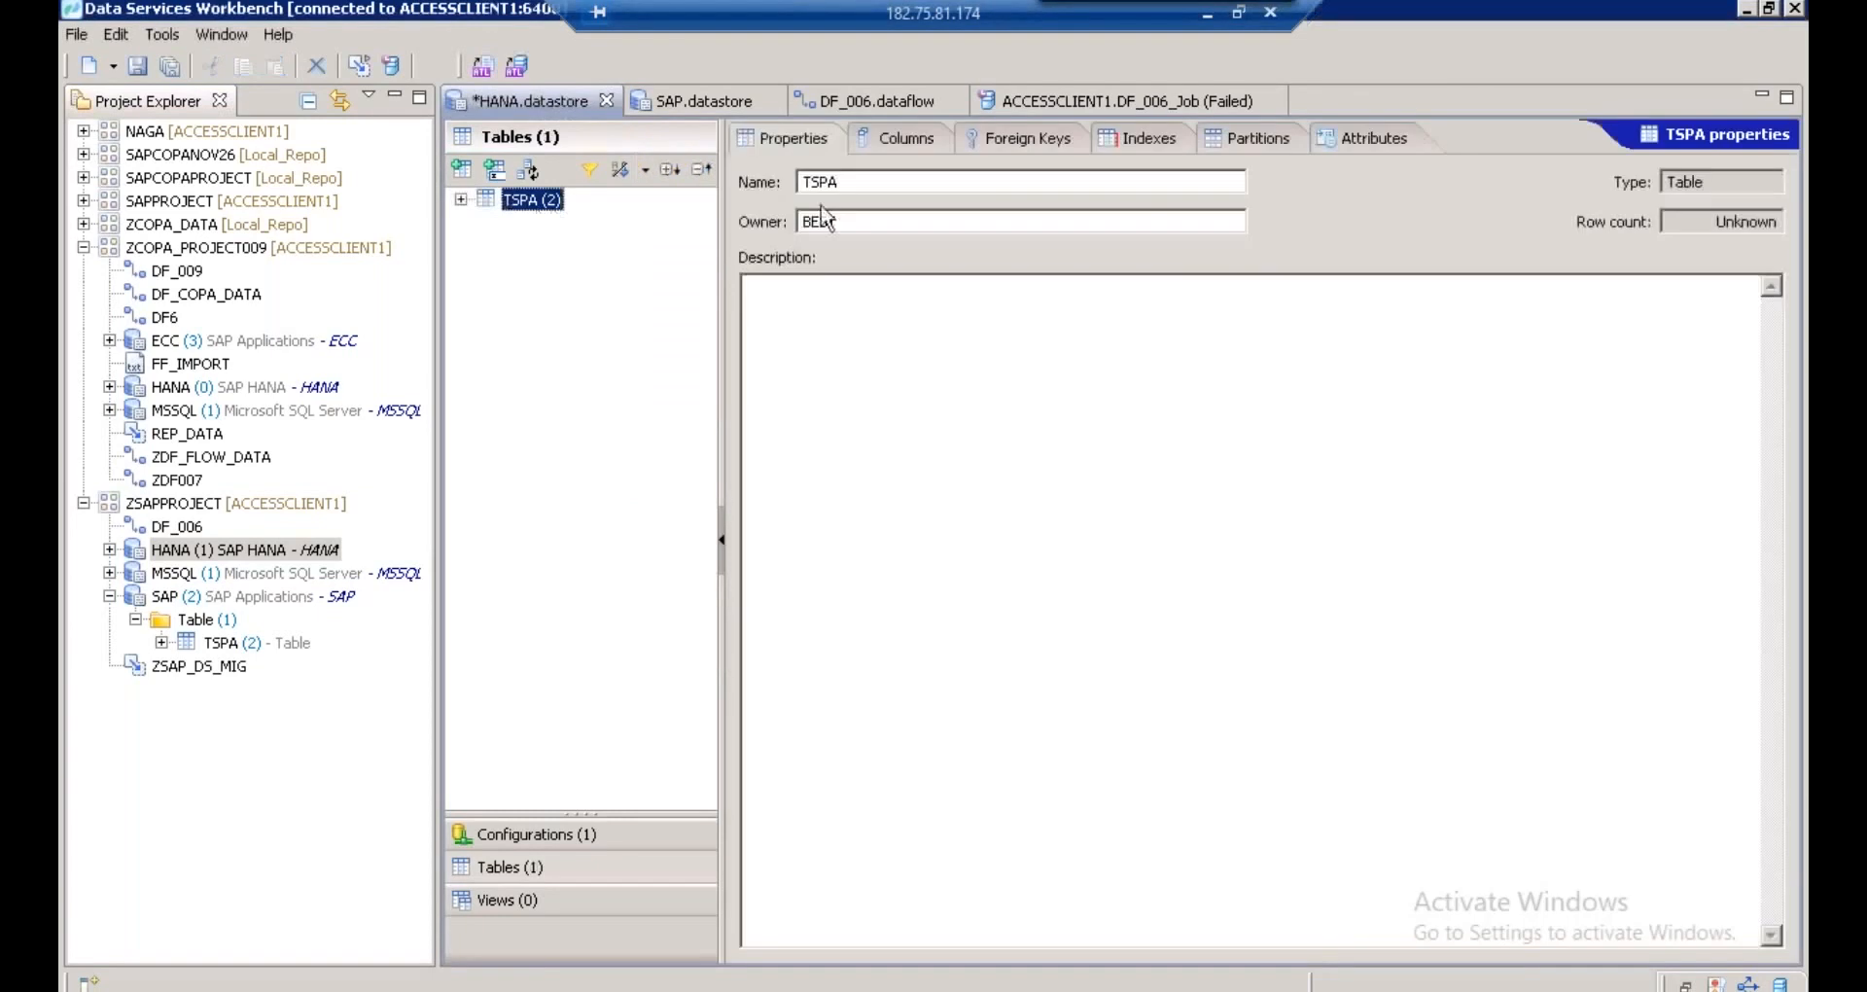
pyautogui.doubleClick(840, 221)
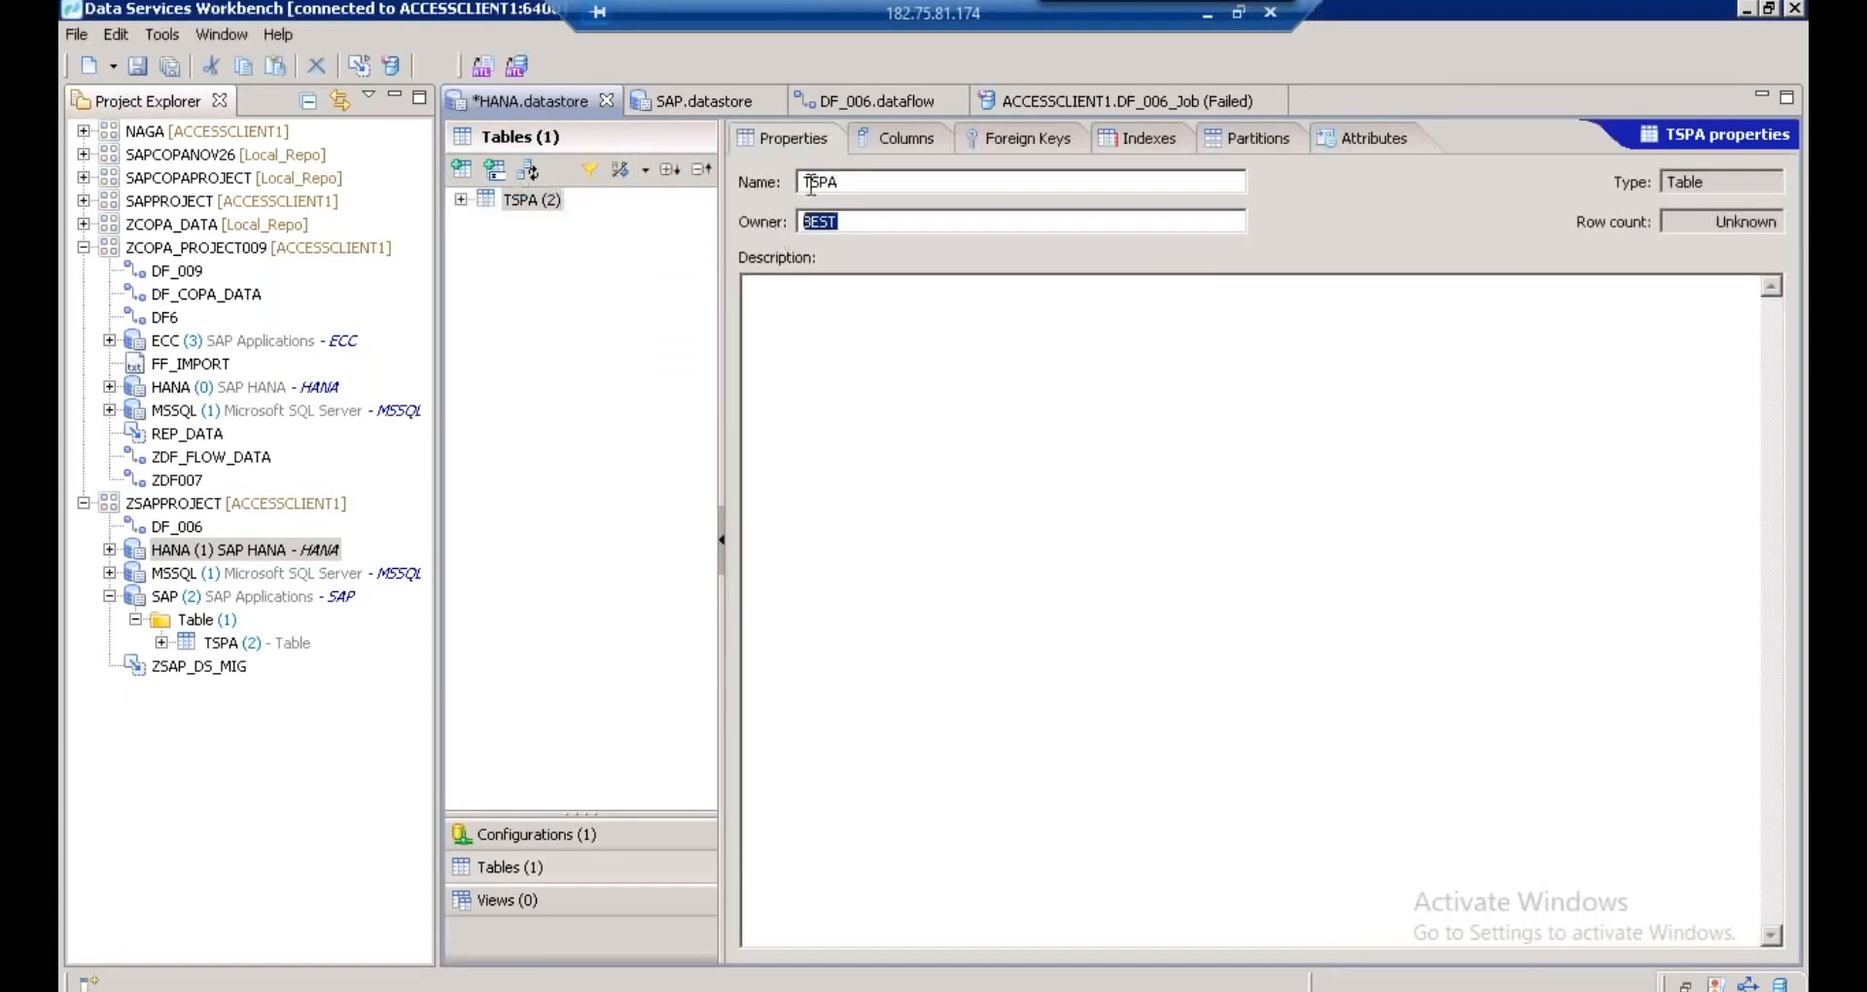
pyautogui.click(140, 68)
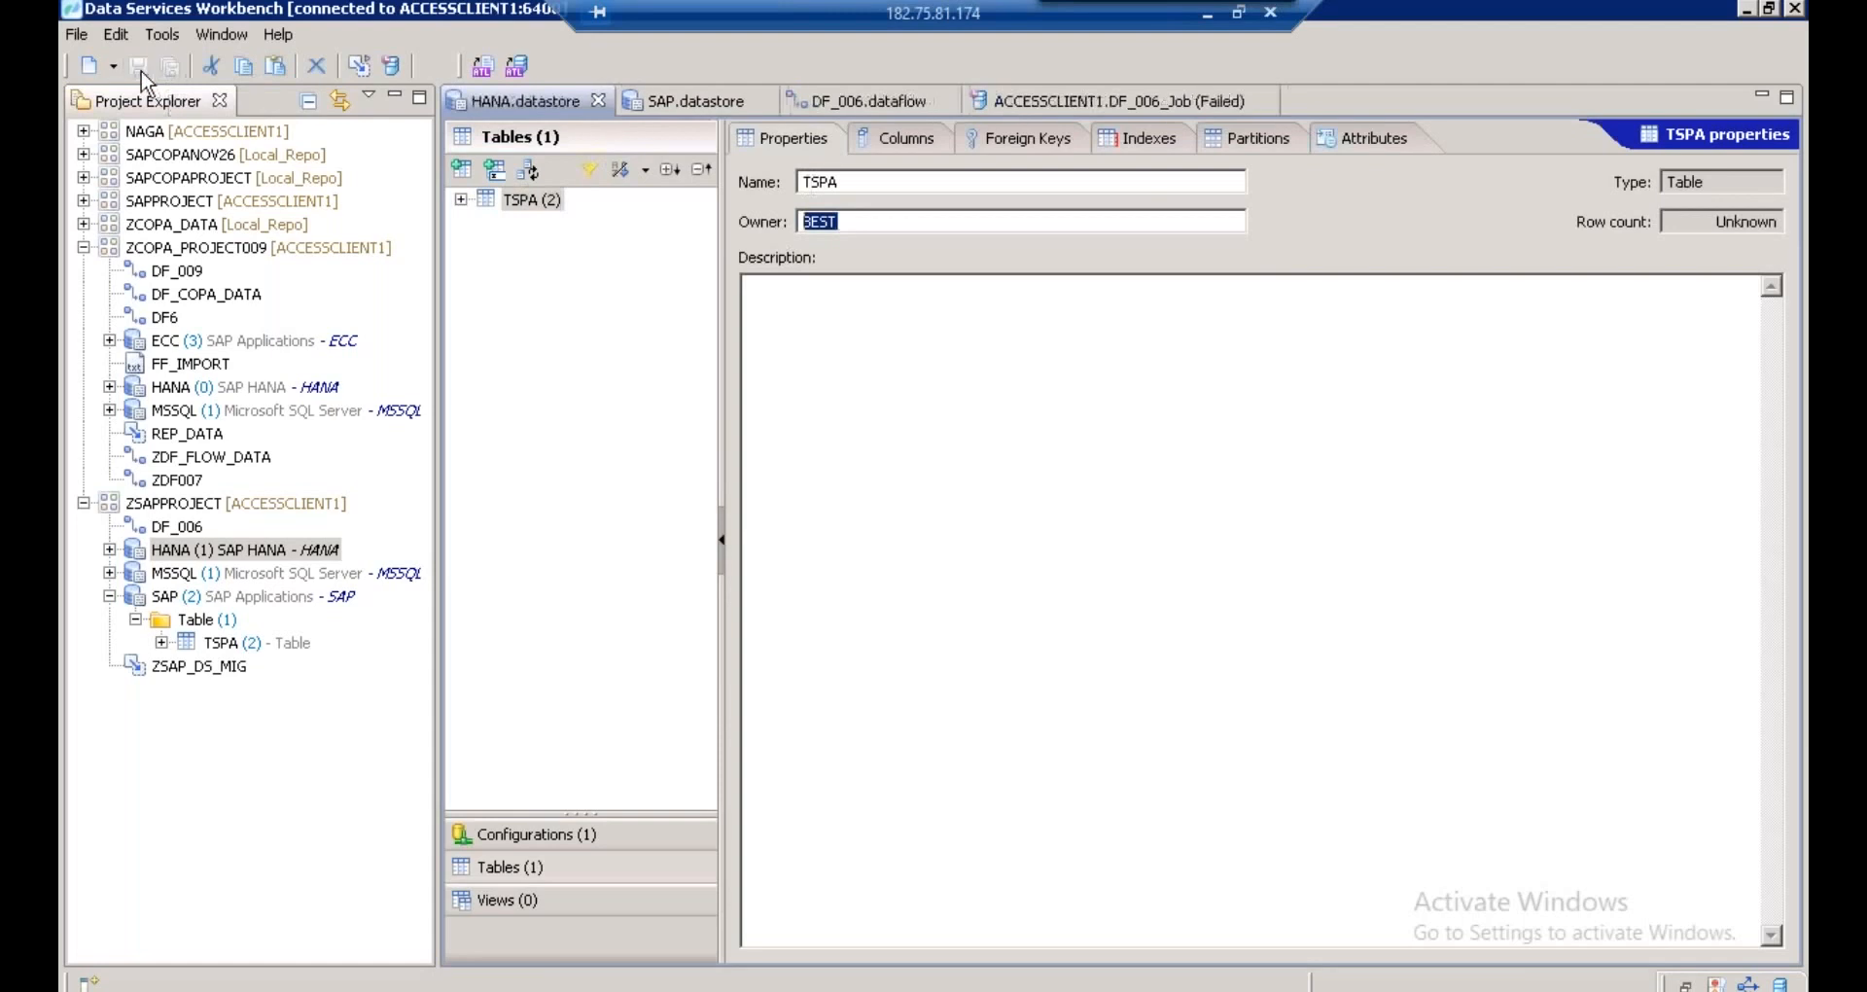
# - Delete the existing target table TSPA1 from data flow DF_006
pyautogui.click(877, 103)
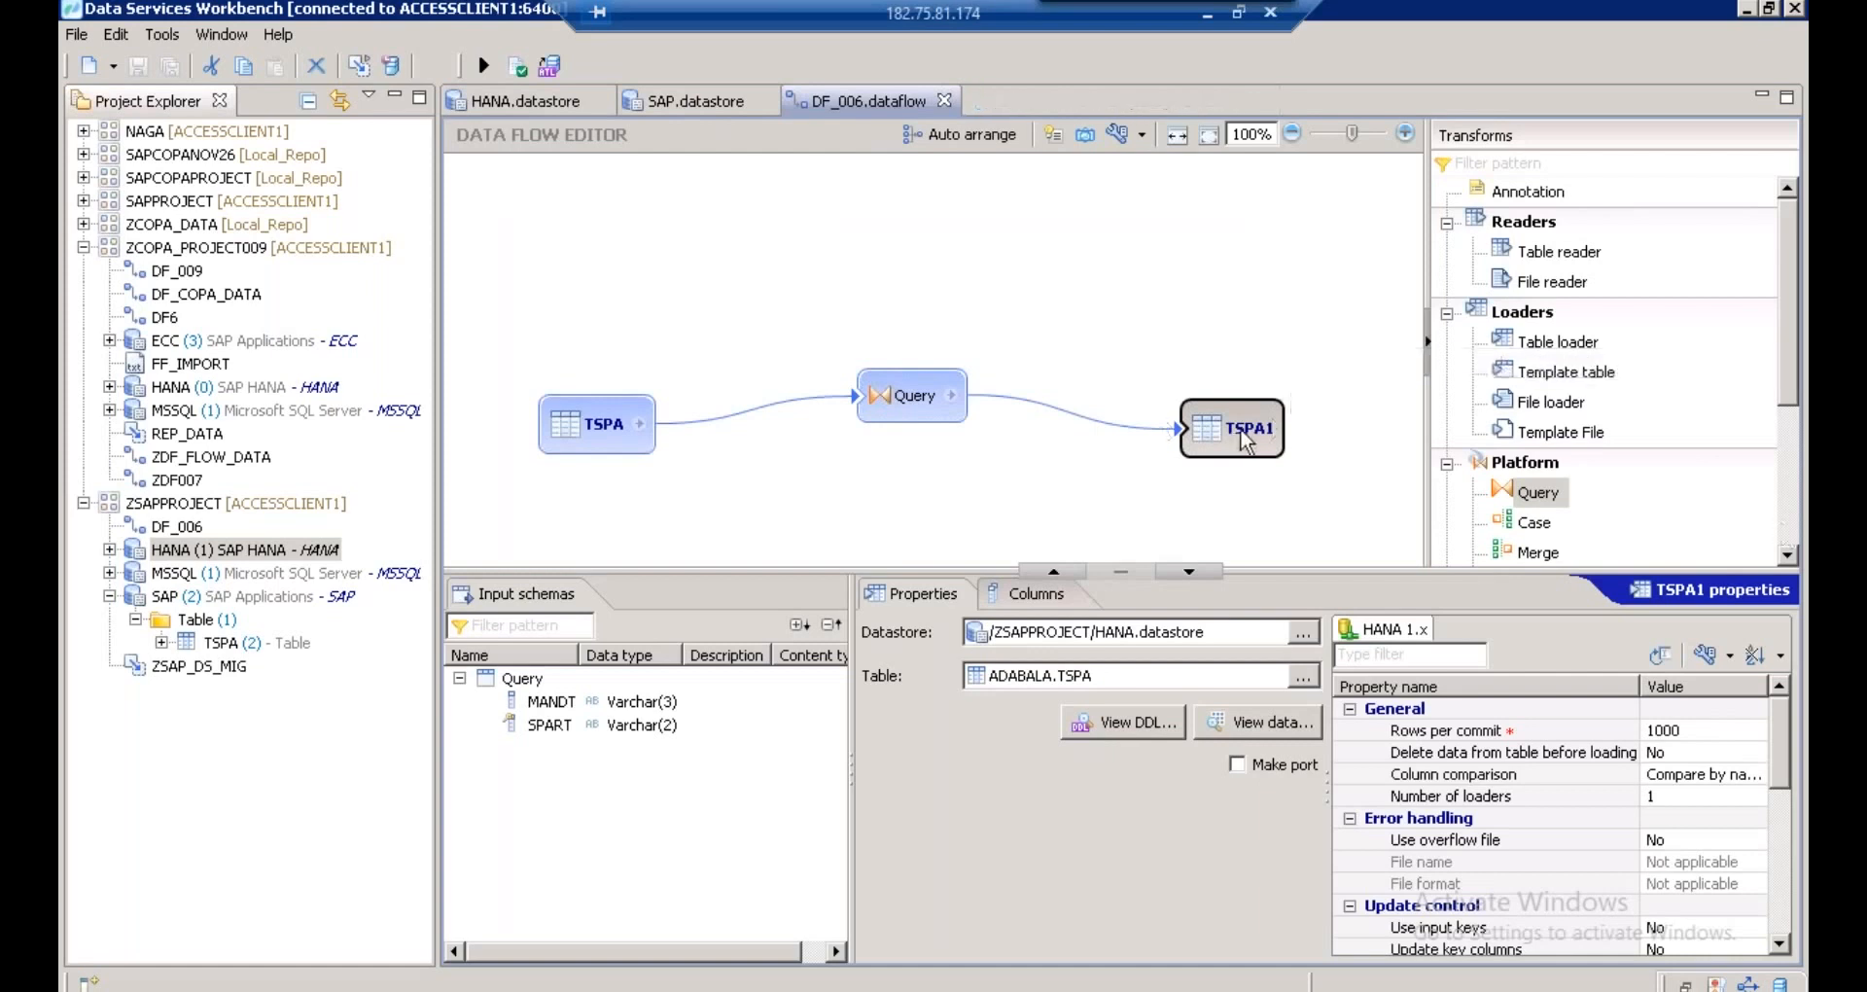
pyautogui.rightClick(1242, 434)
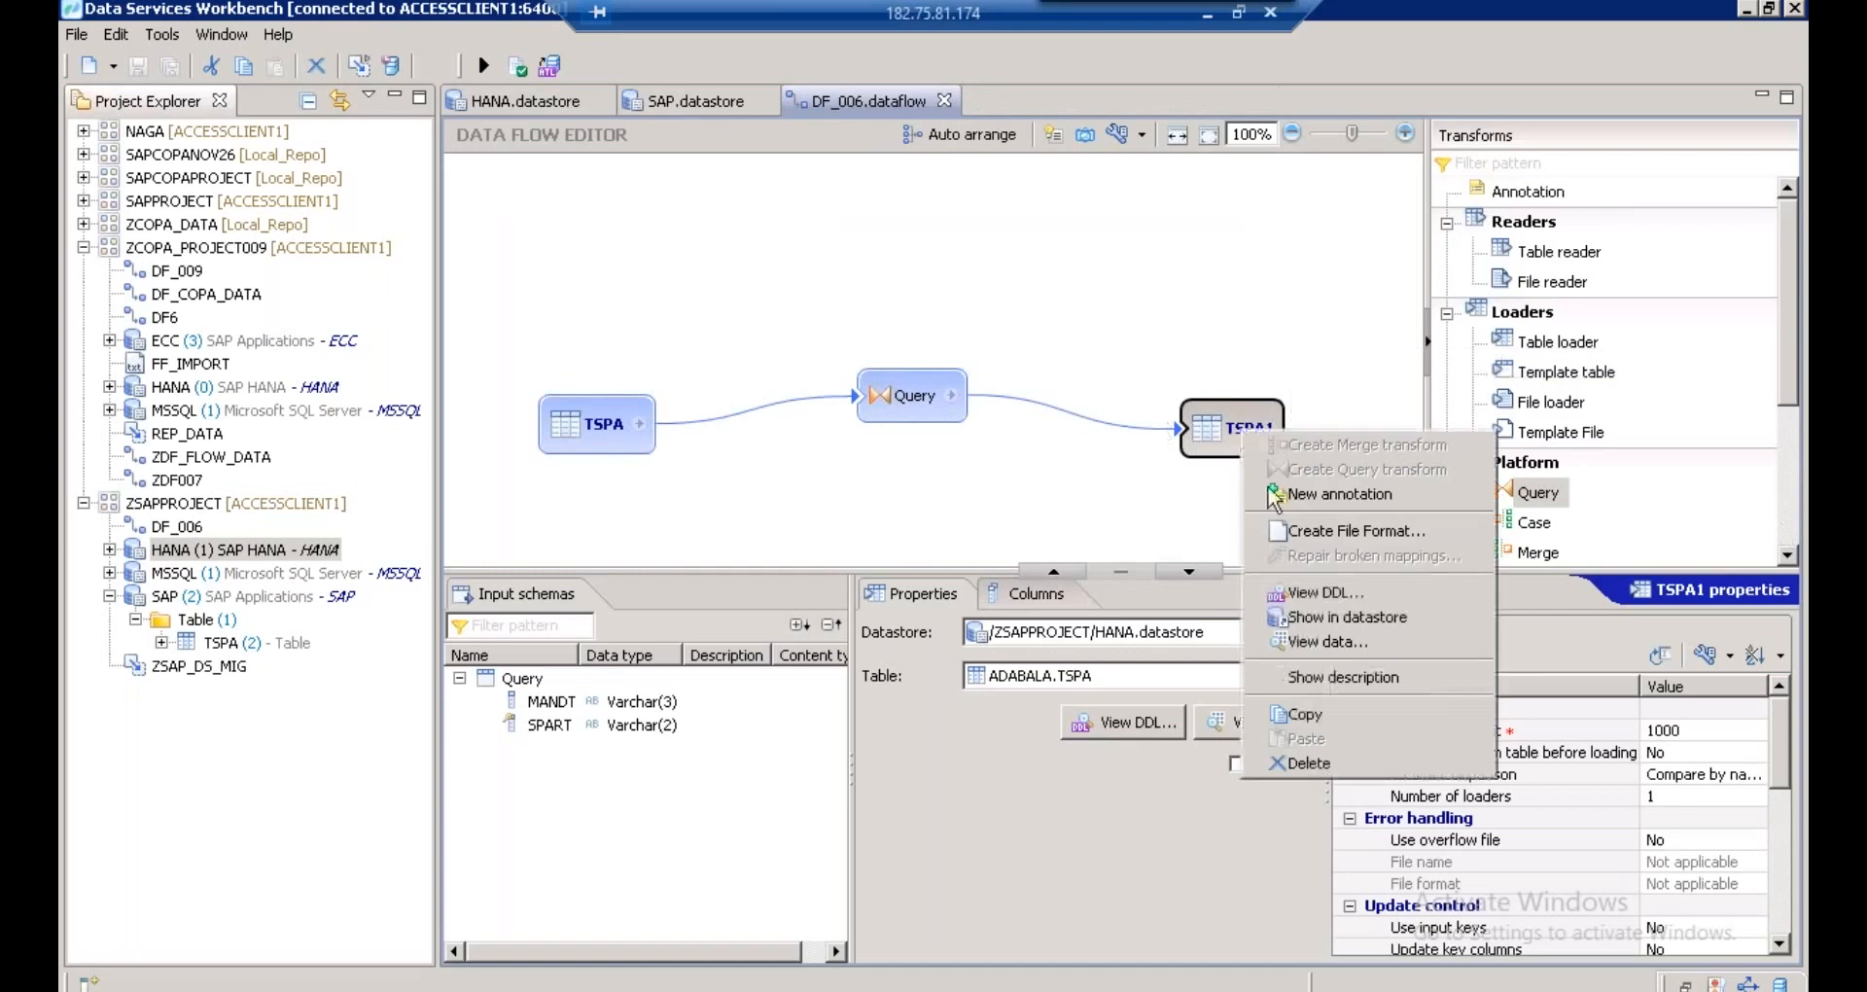
pyautogui.click(1307, 766)
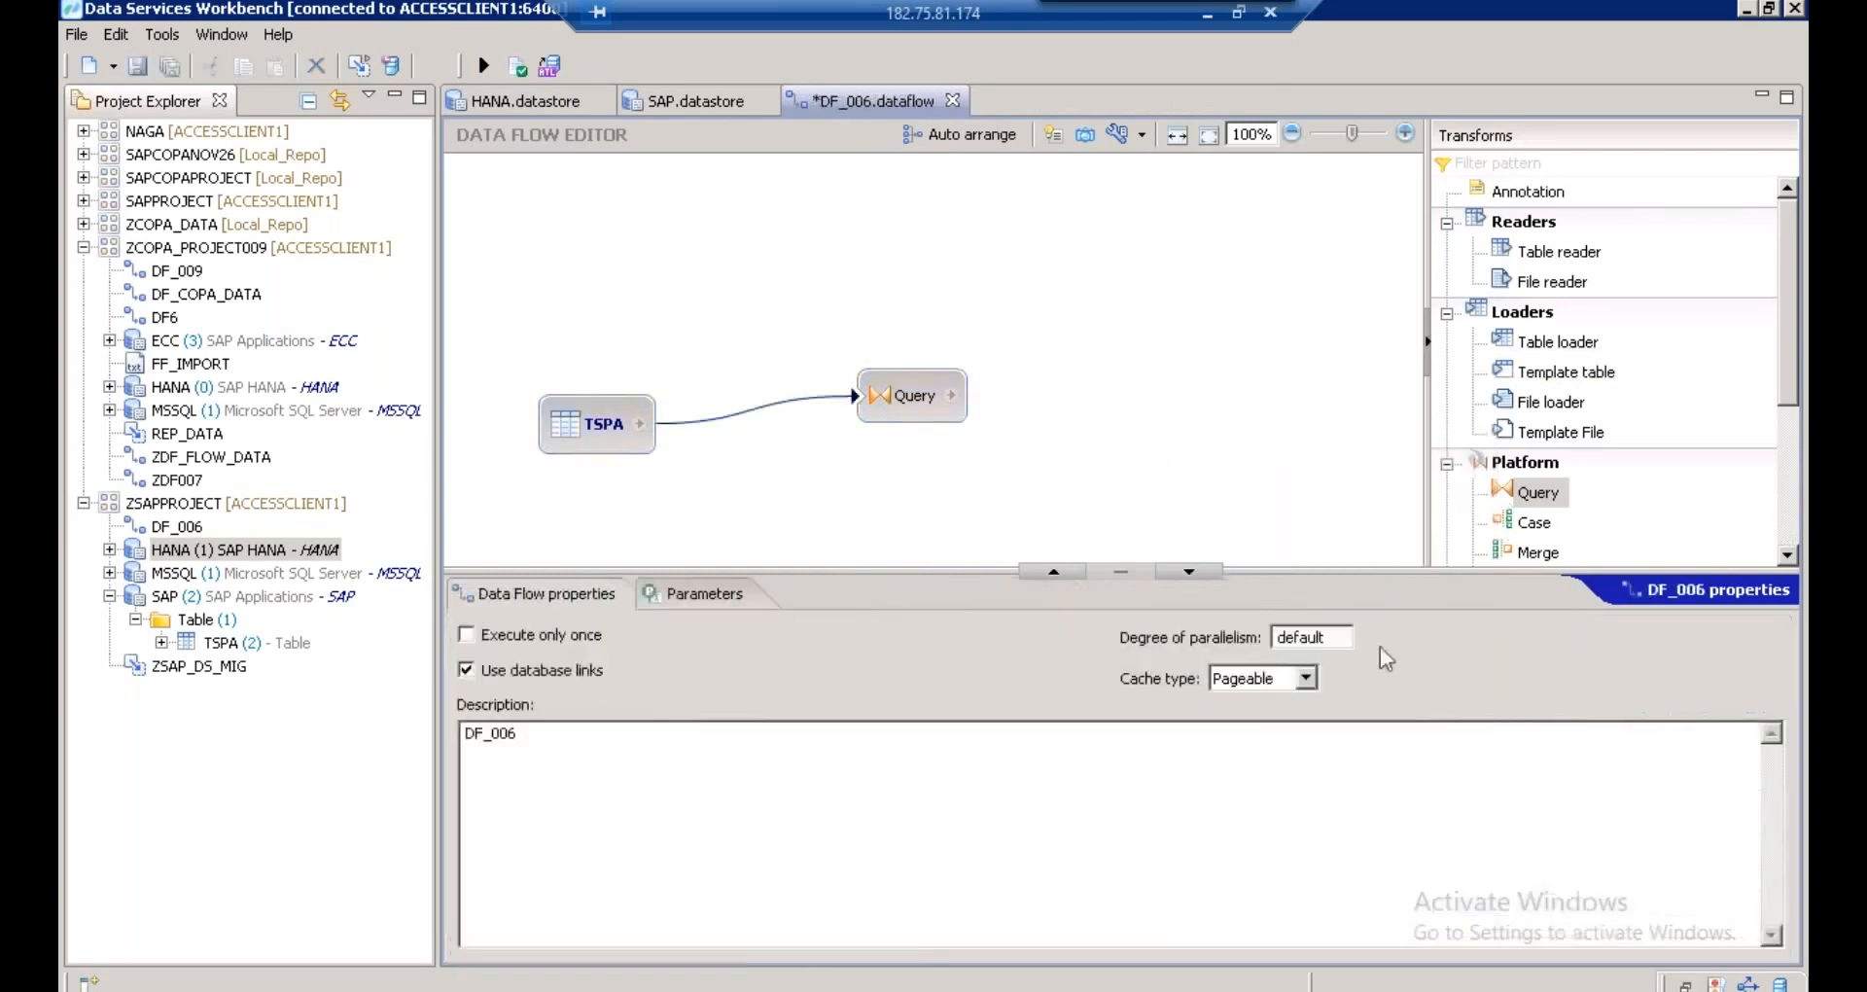
# - Add a Table loader for BEST.TSPA from /ZSAPPROJECT/HANA.datastore to DF_006 and connect the Query transform's output to it
pyautogui.click(1573, 374)
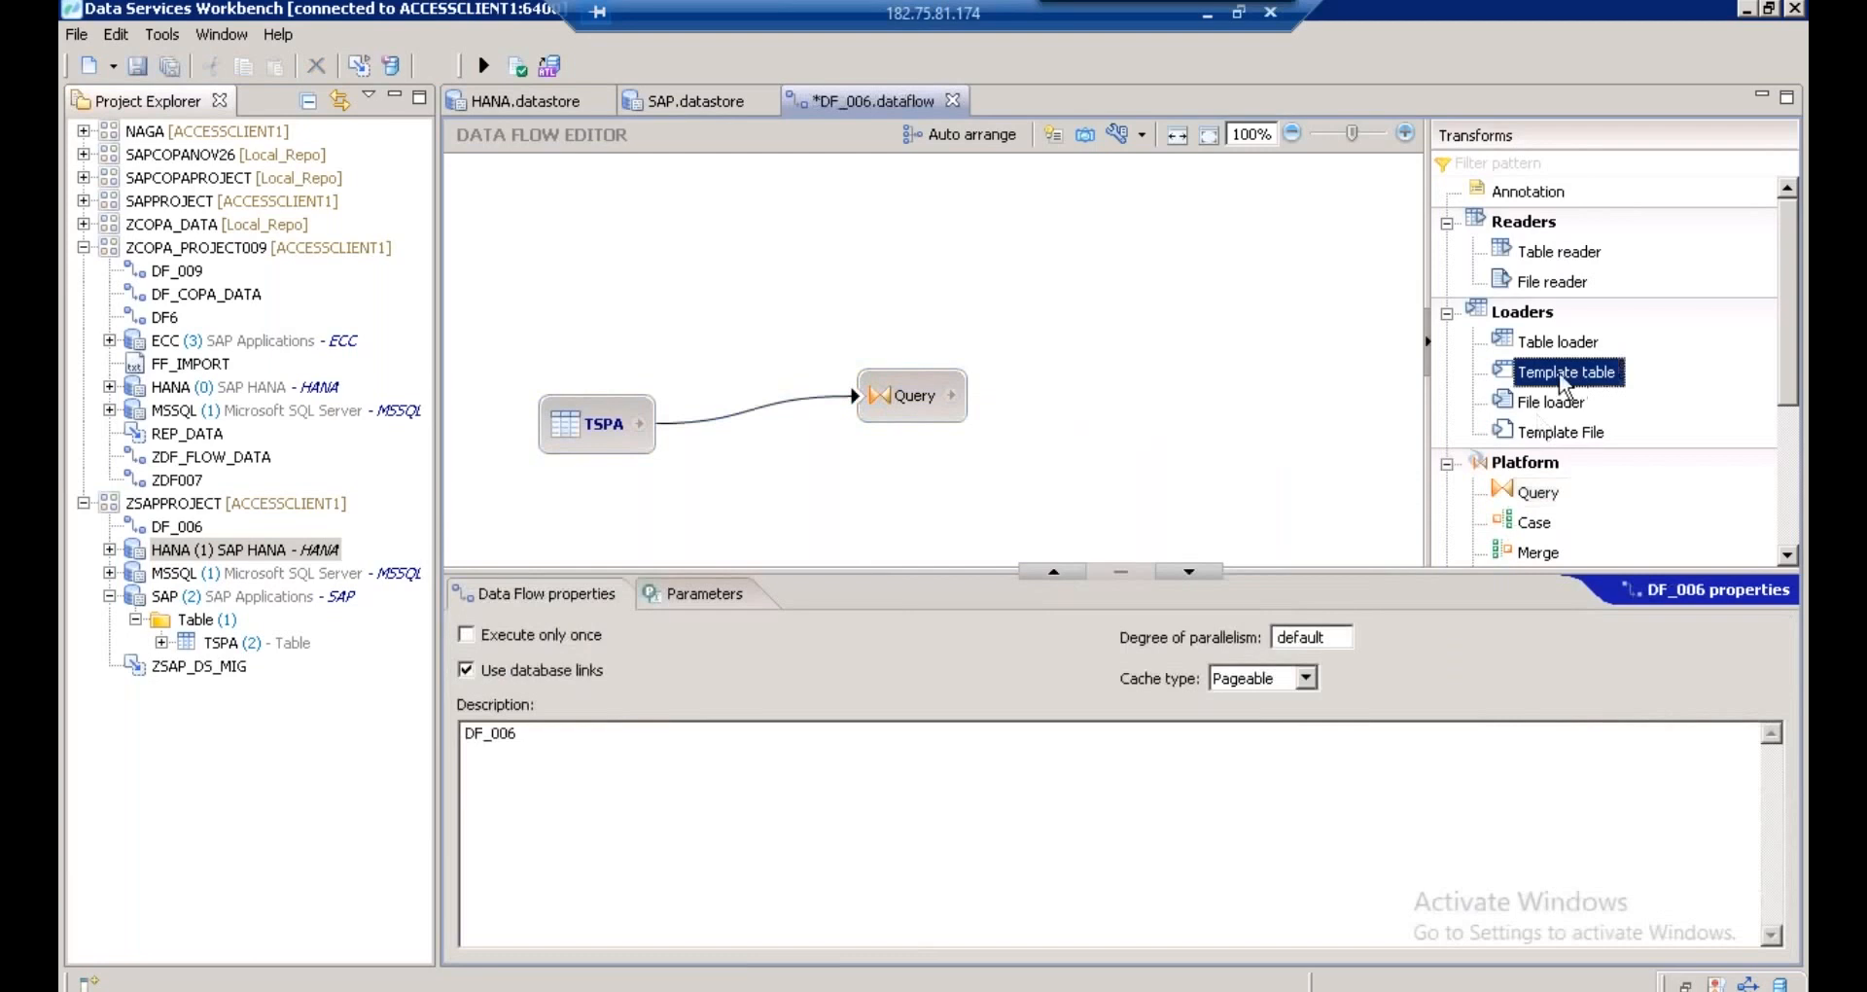
pyautogui.click(1546, 346)
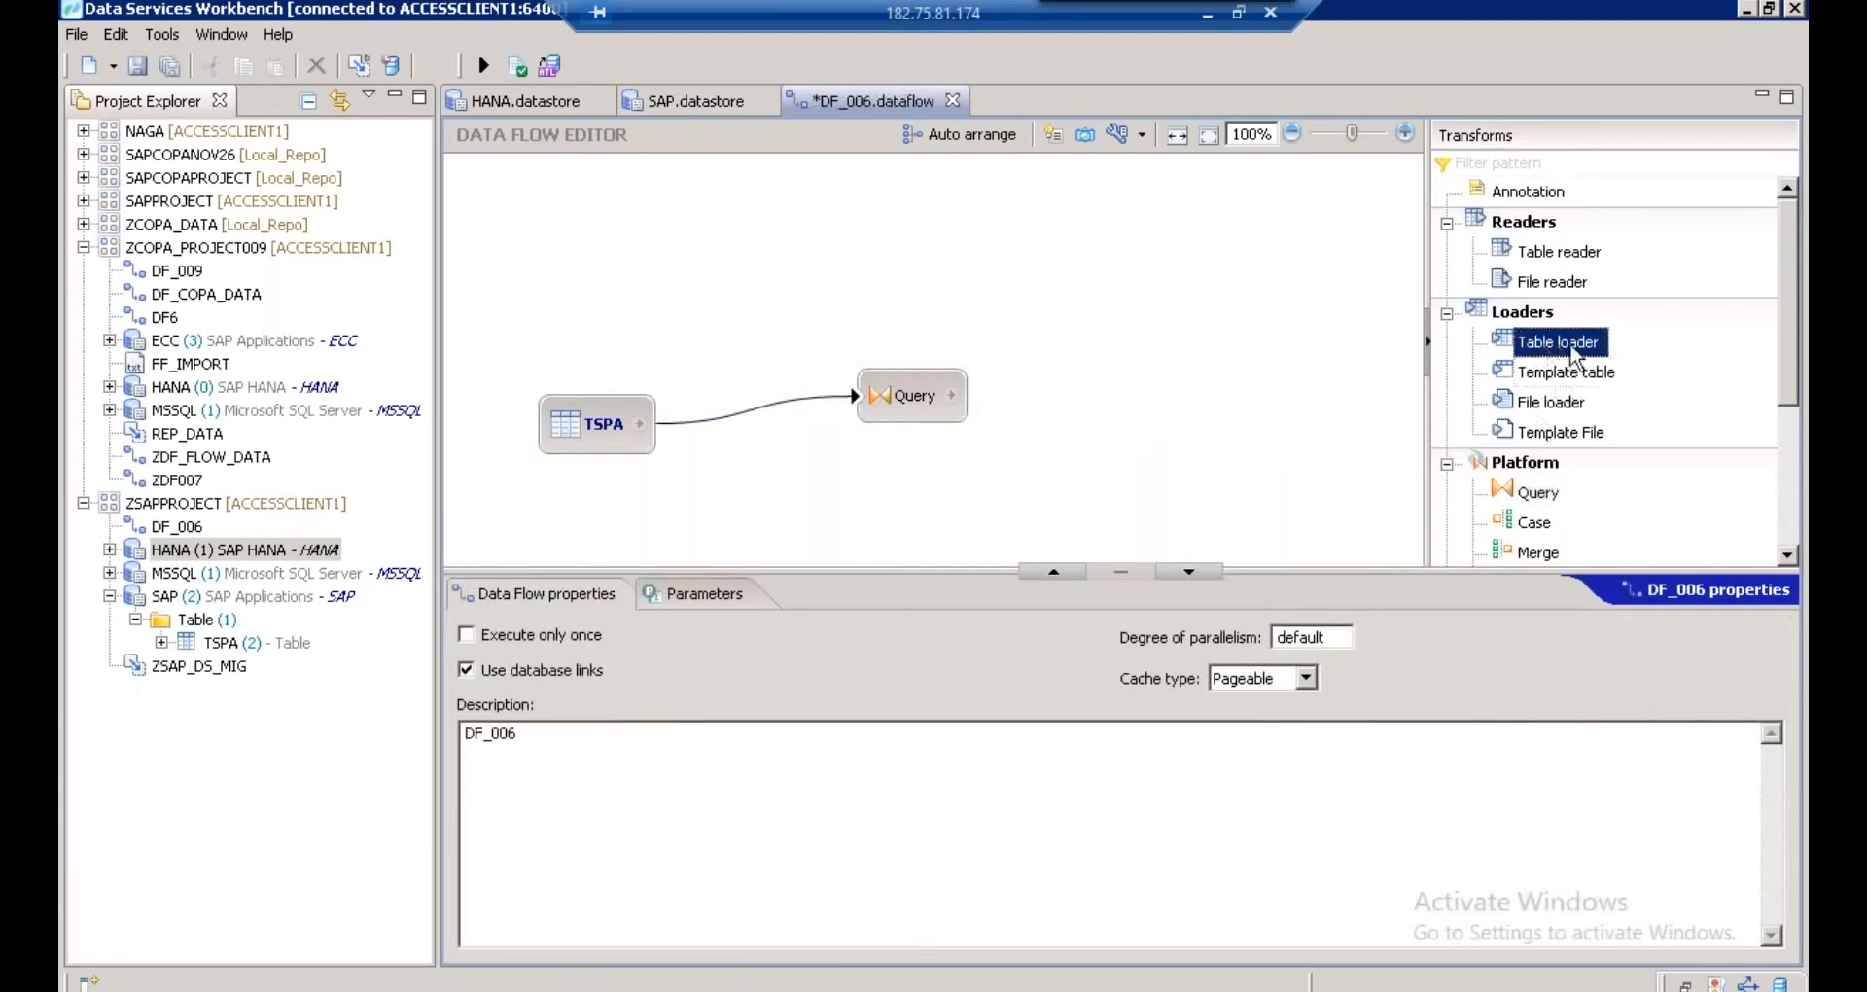
pyautogui.moveTo(1537, 341); pyautogui.dragTo(1129, 352)
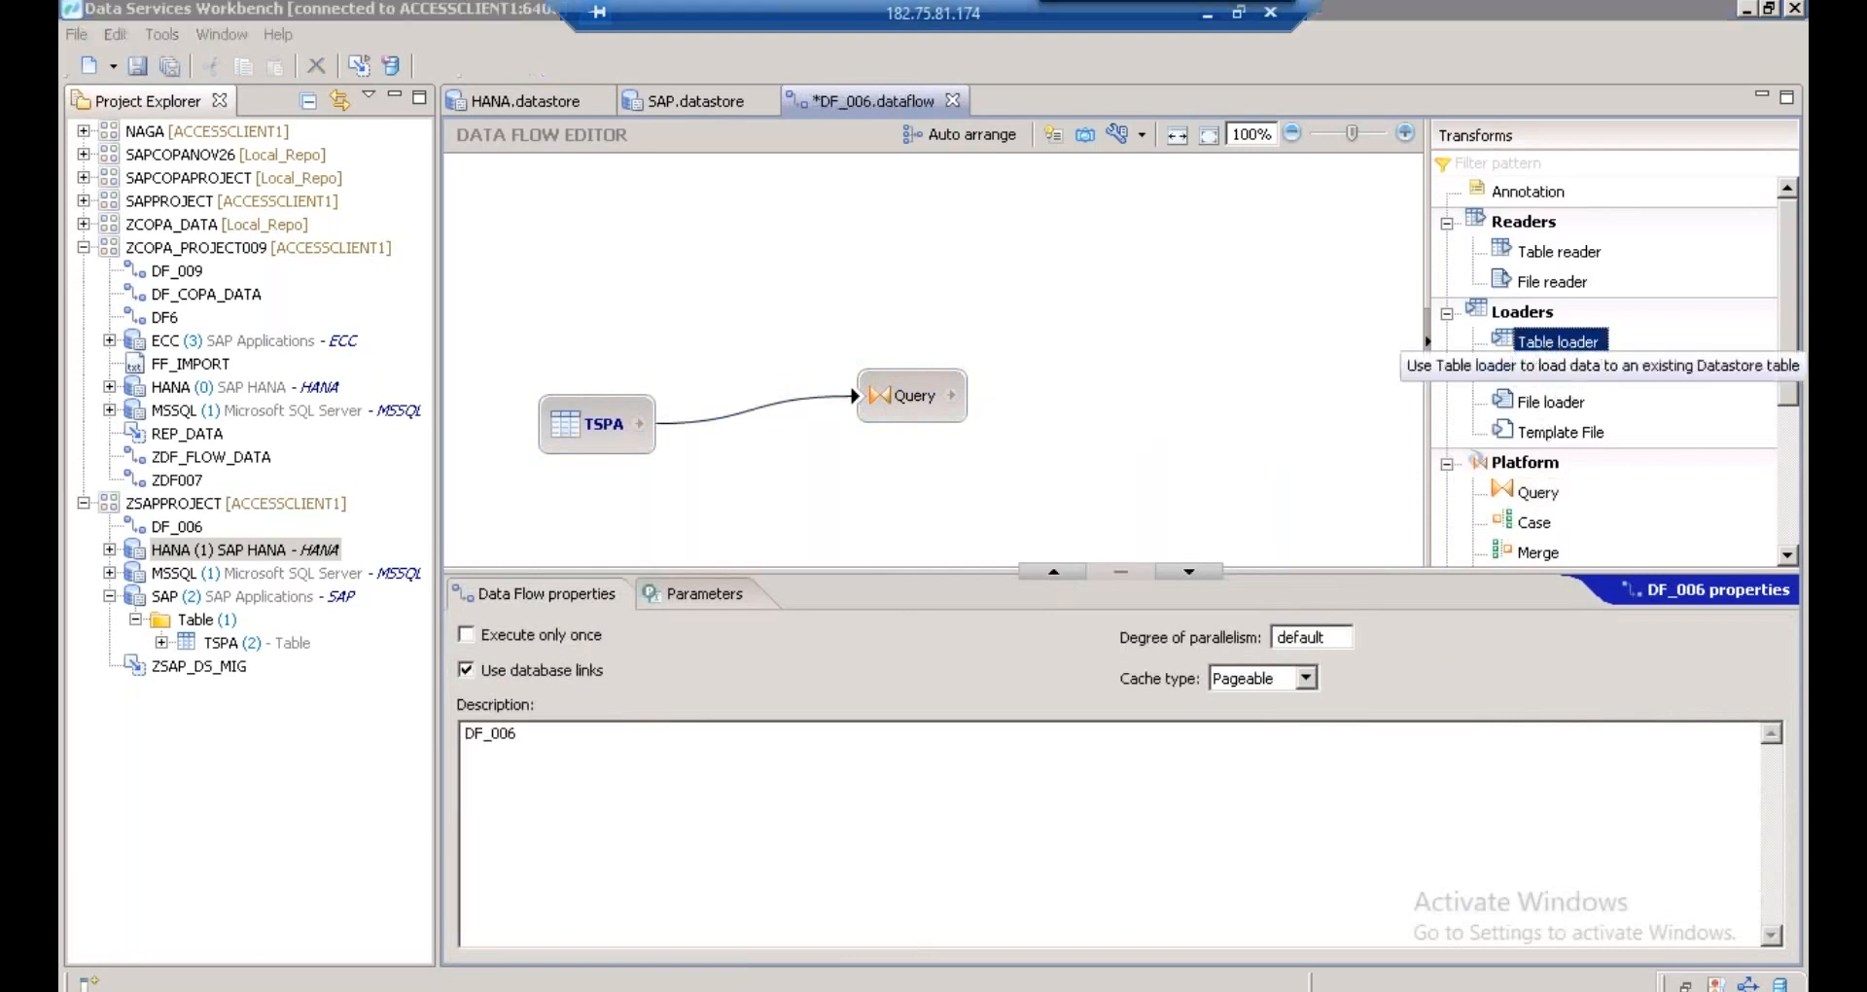
pyautogui.click(1202, 441)
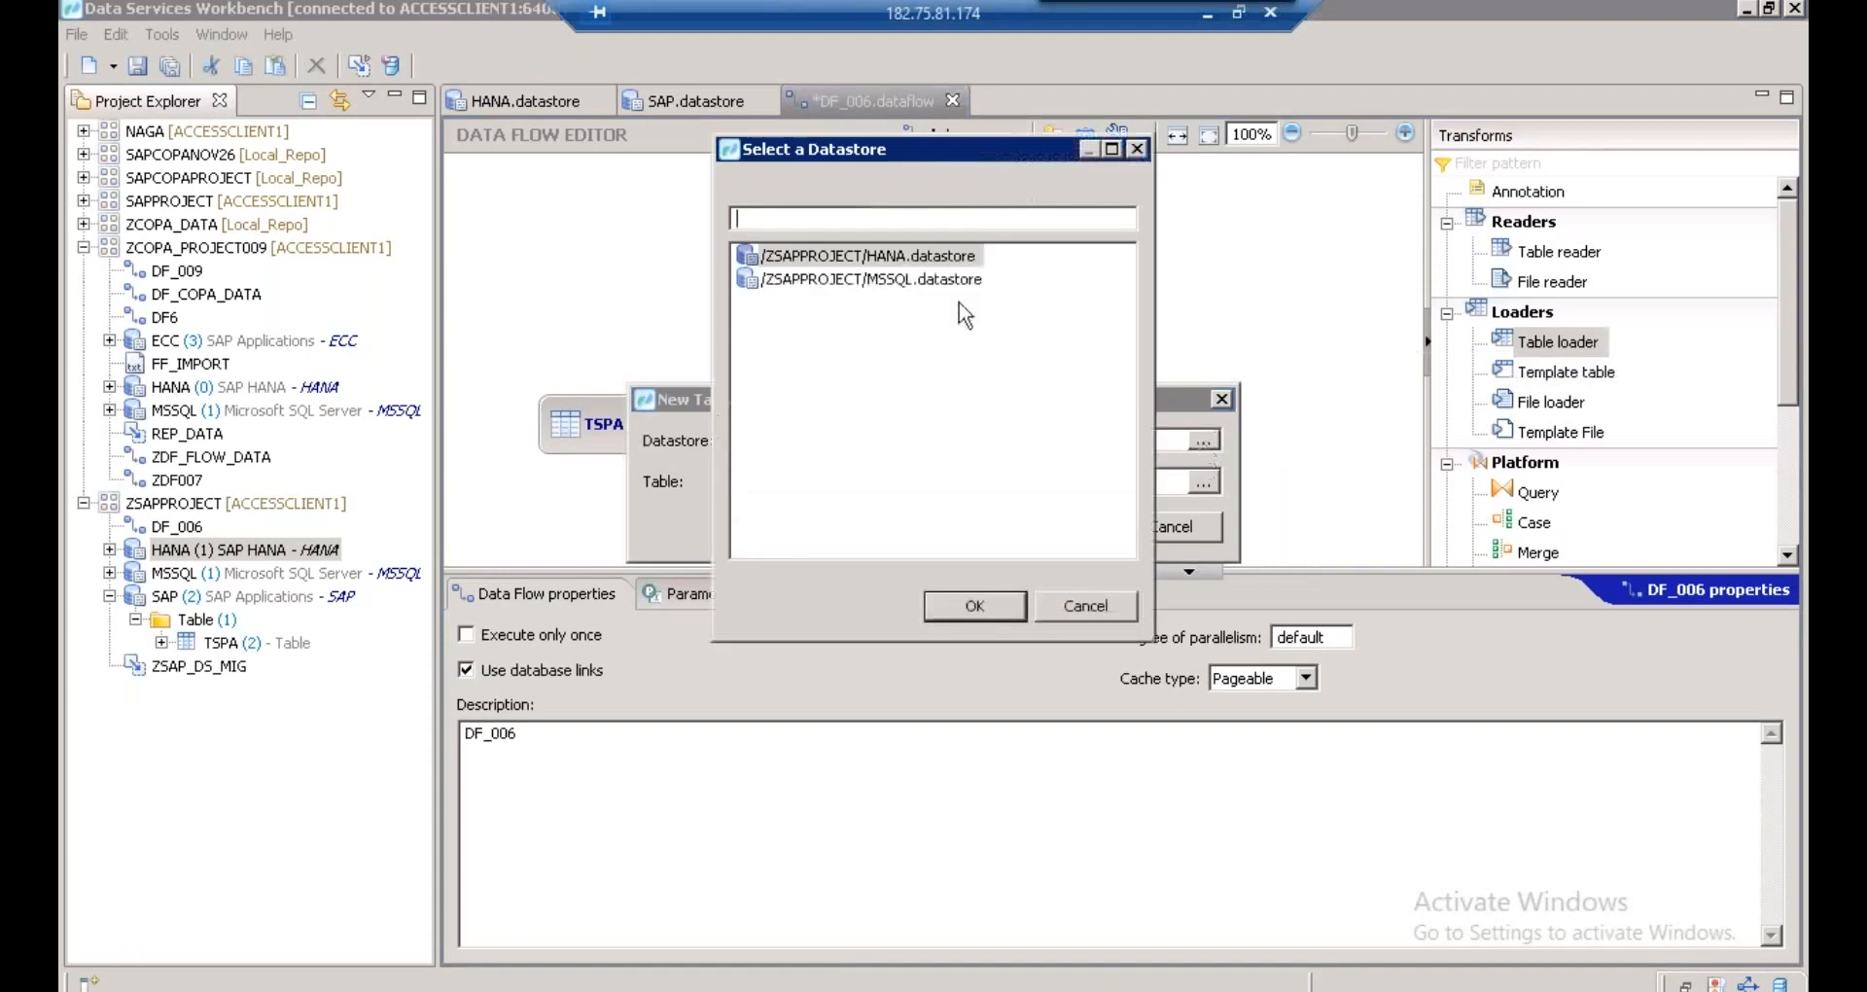
pyautogui.press('Down')
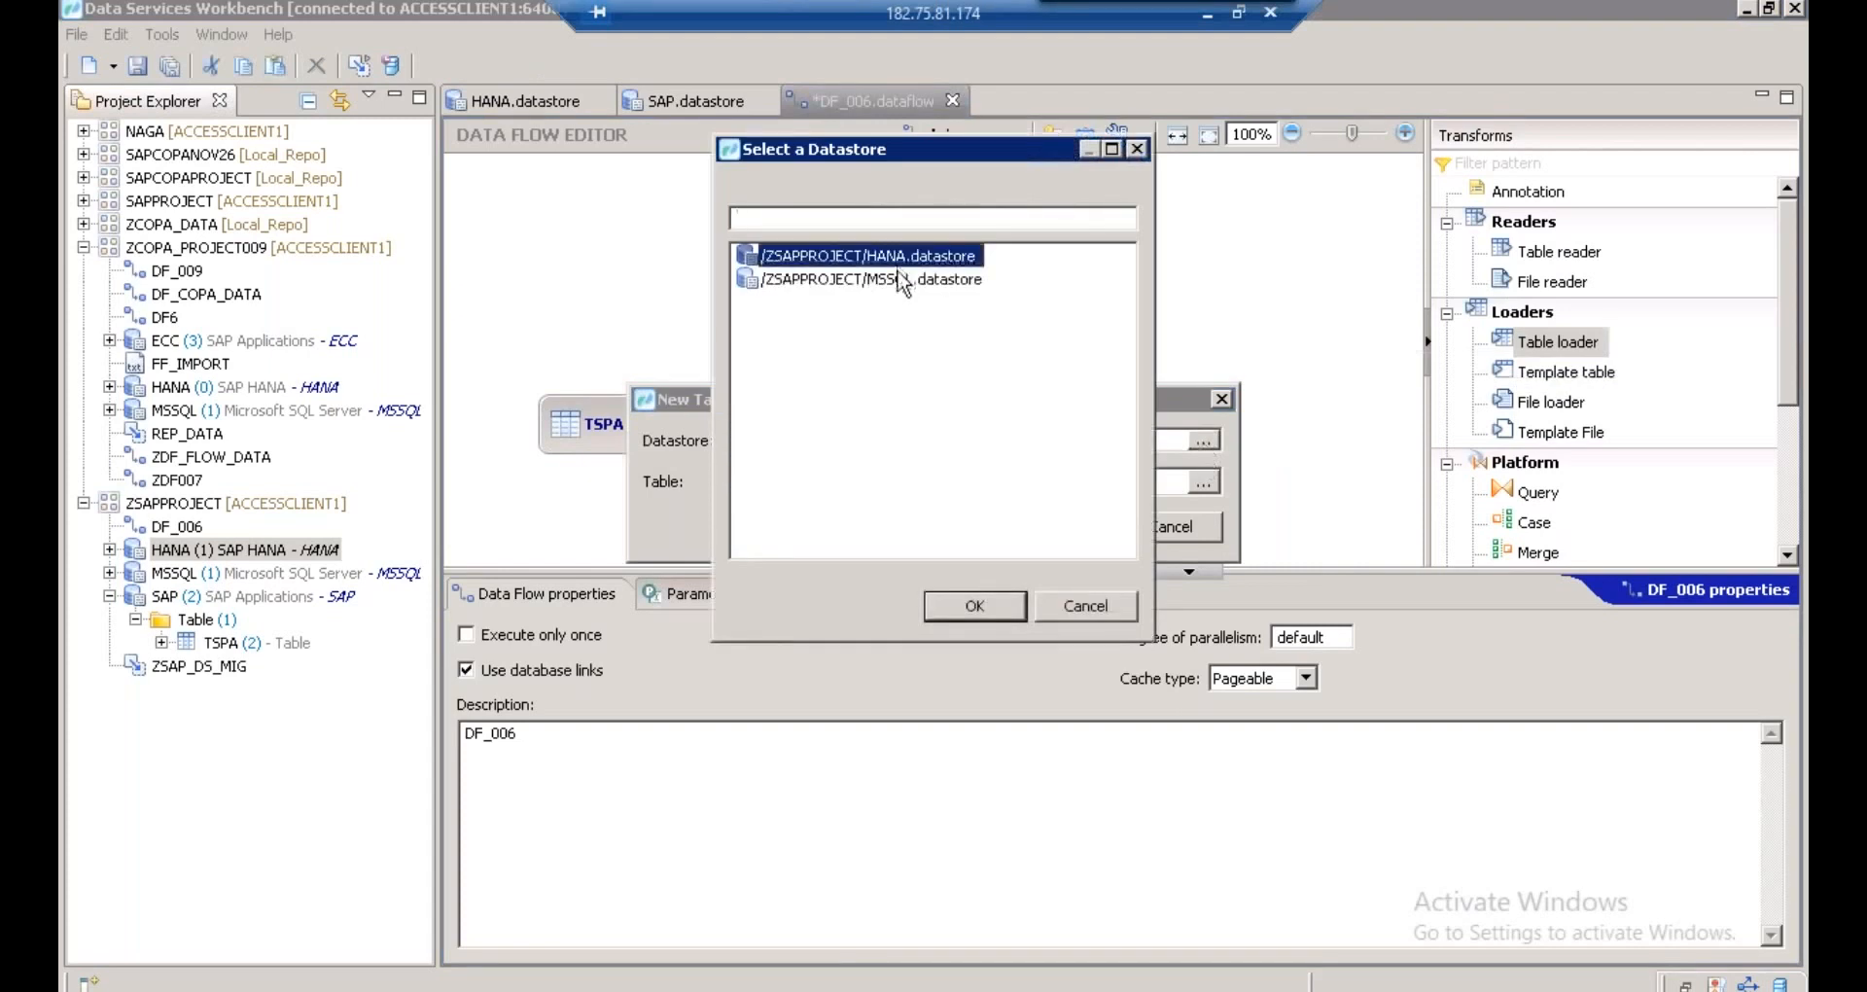
pyautogui.click(968, 607)
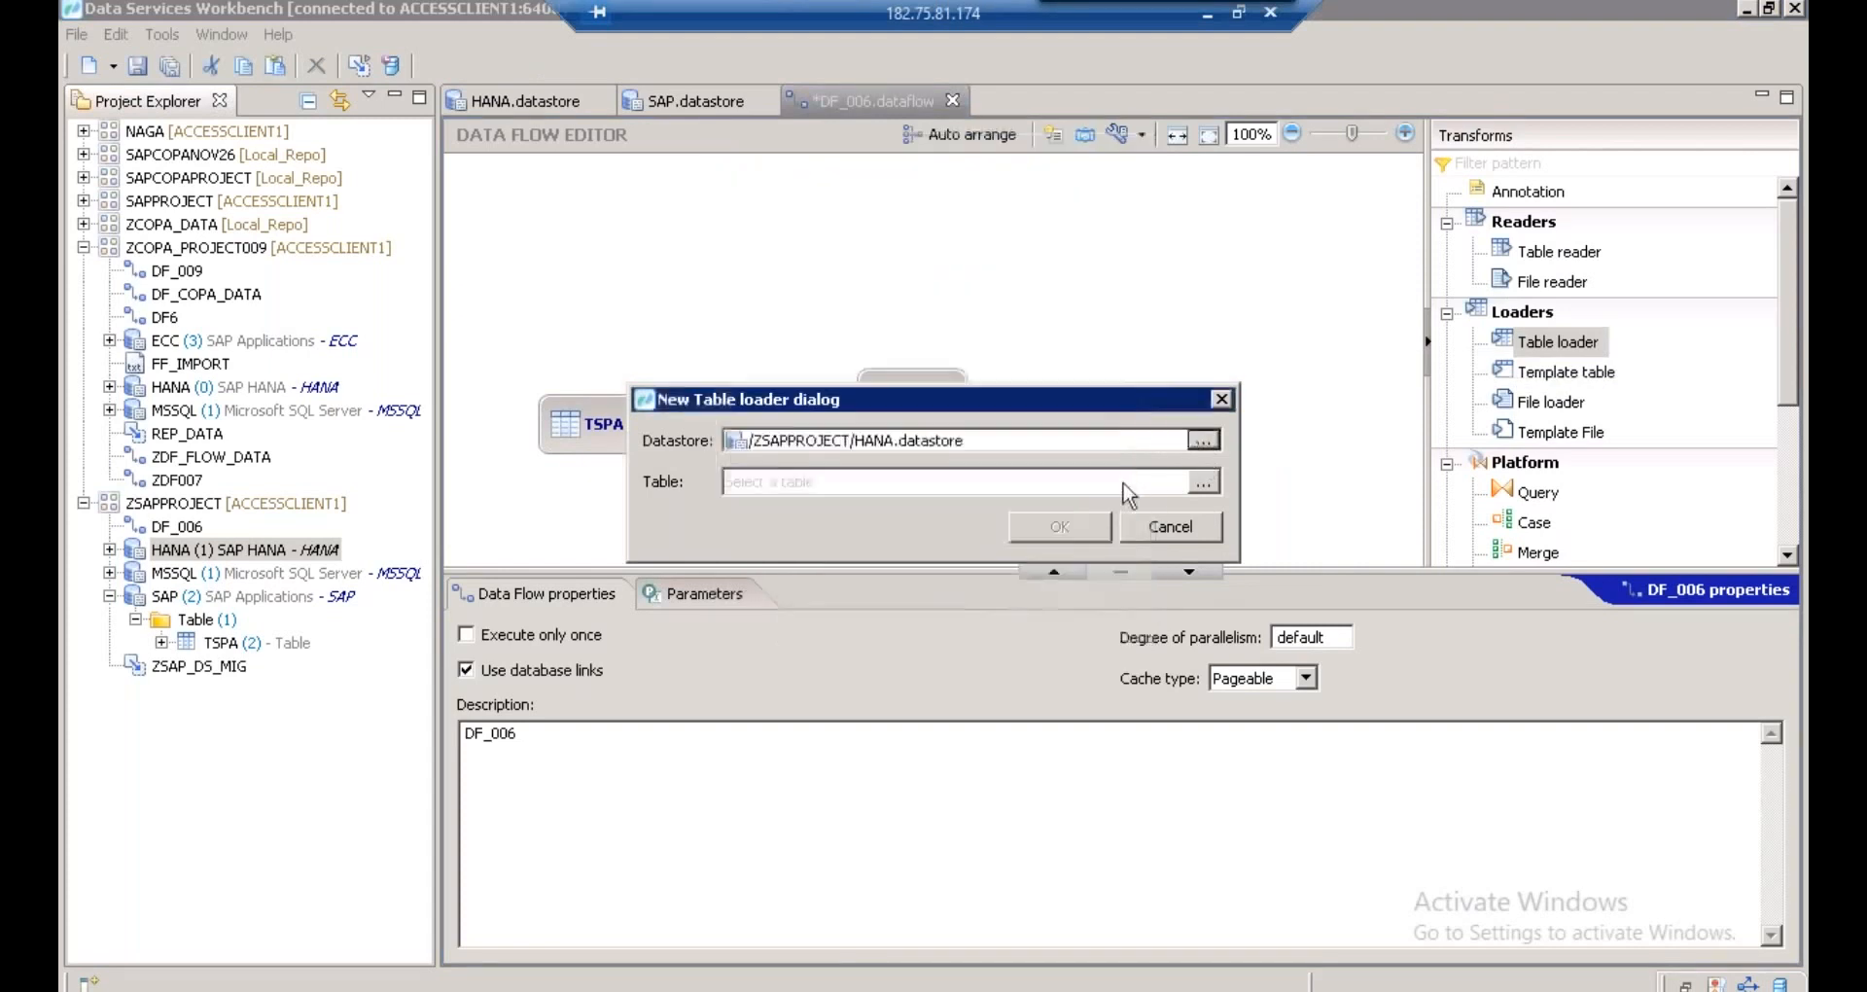
pyautogui.click(1201, 481)
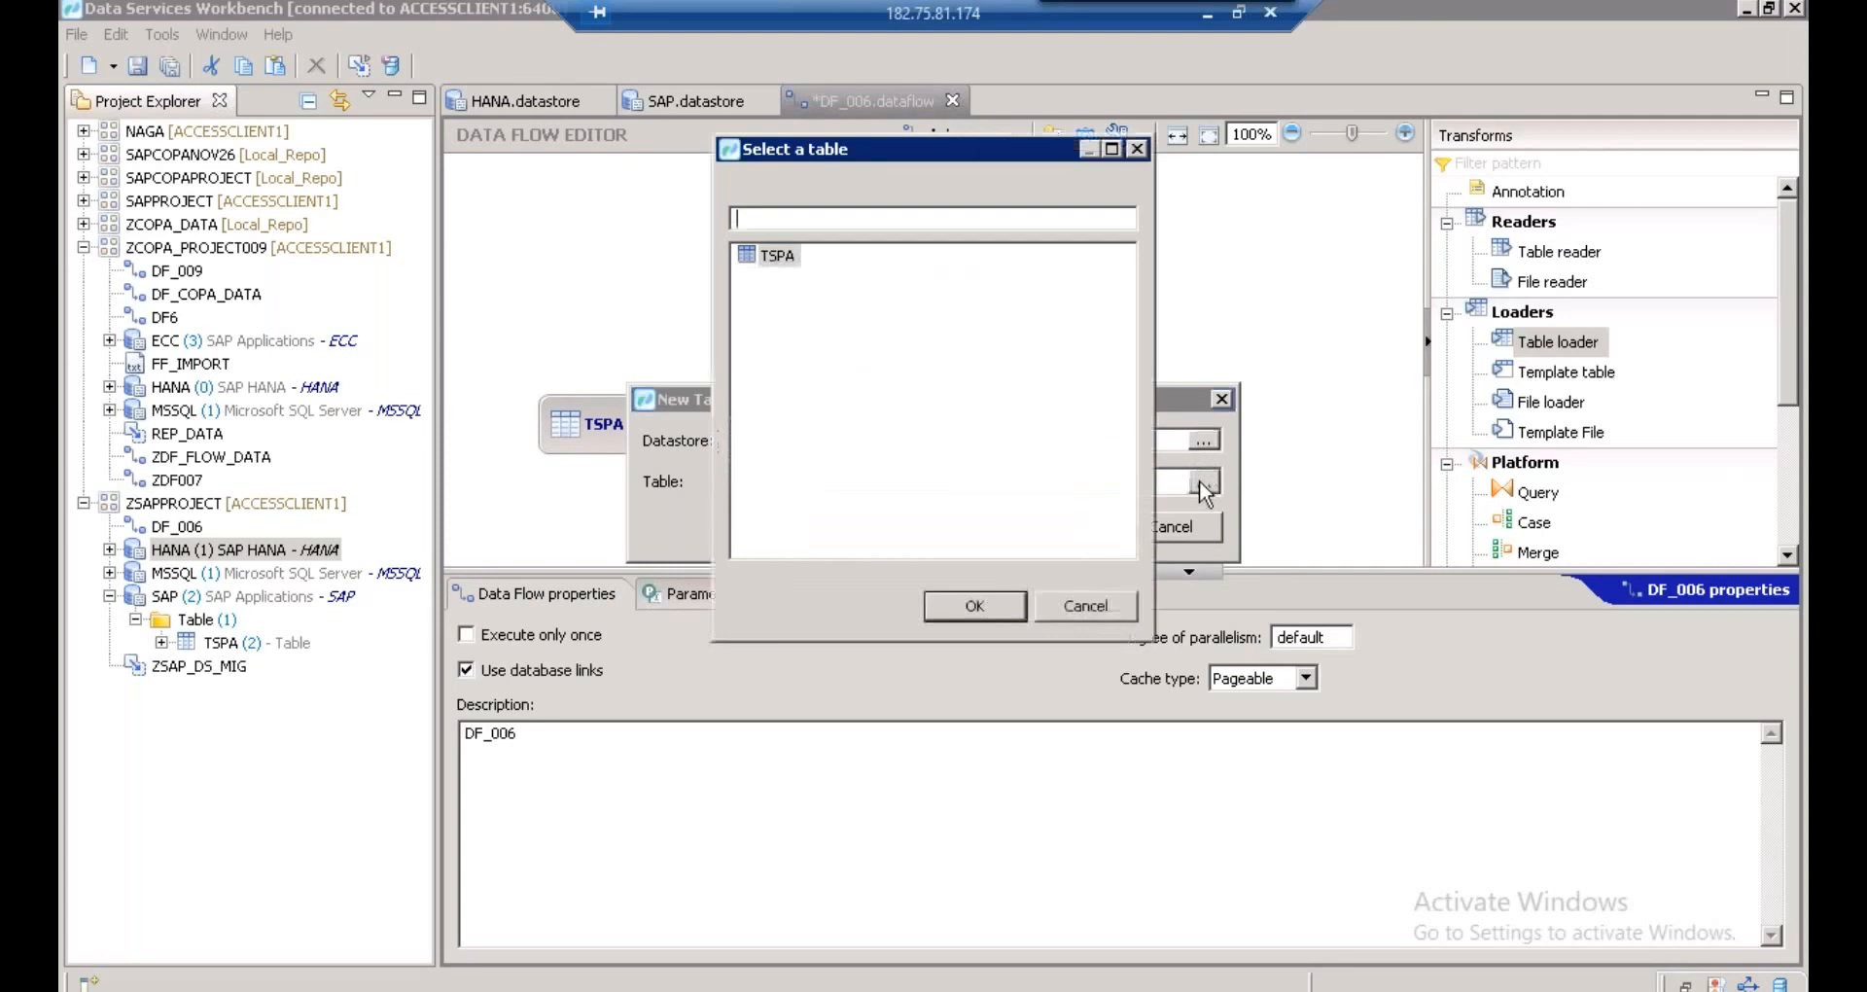
pyautogui.click(778, 263)
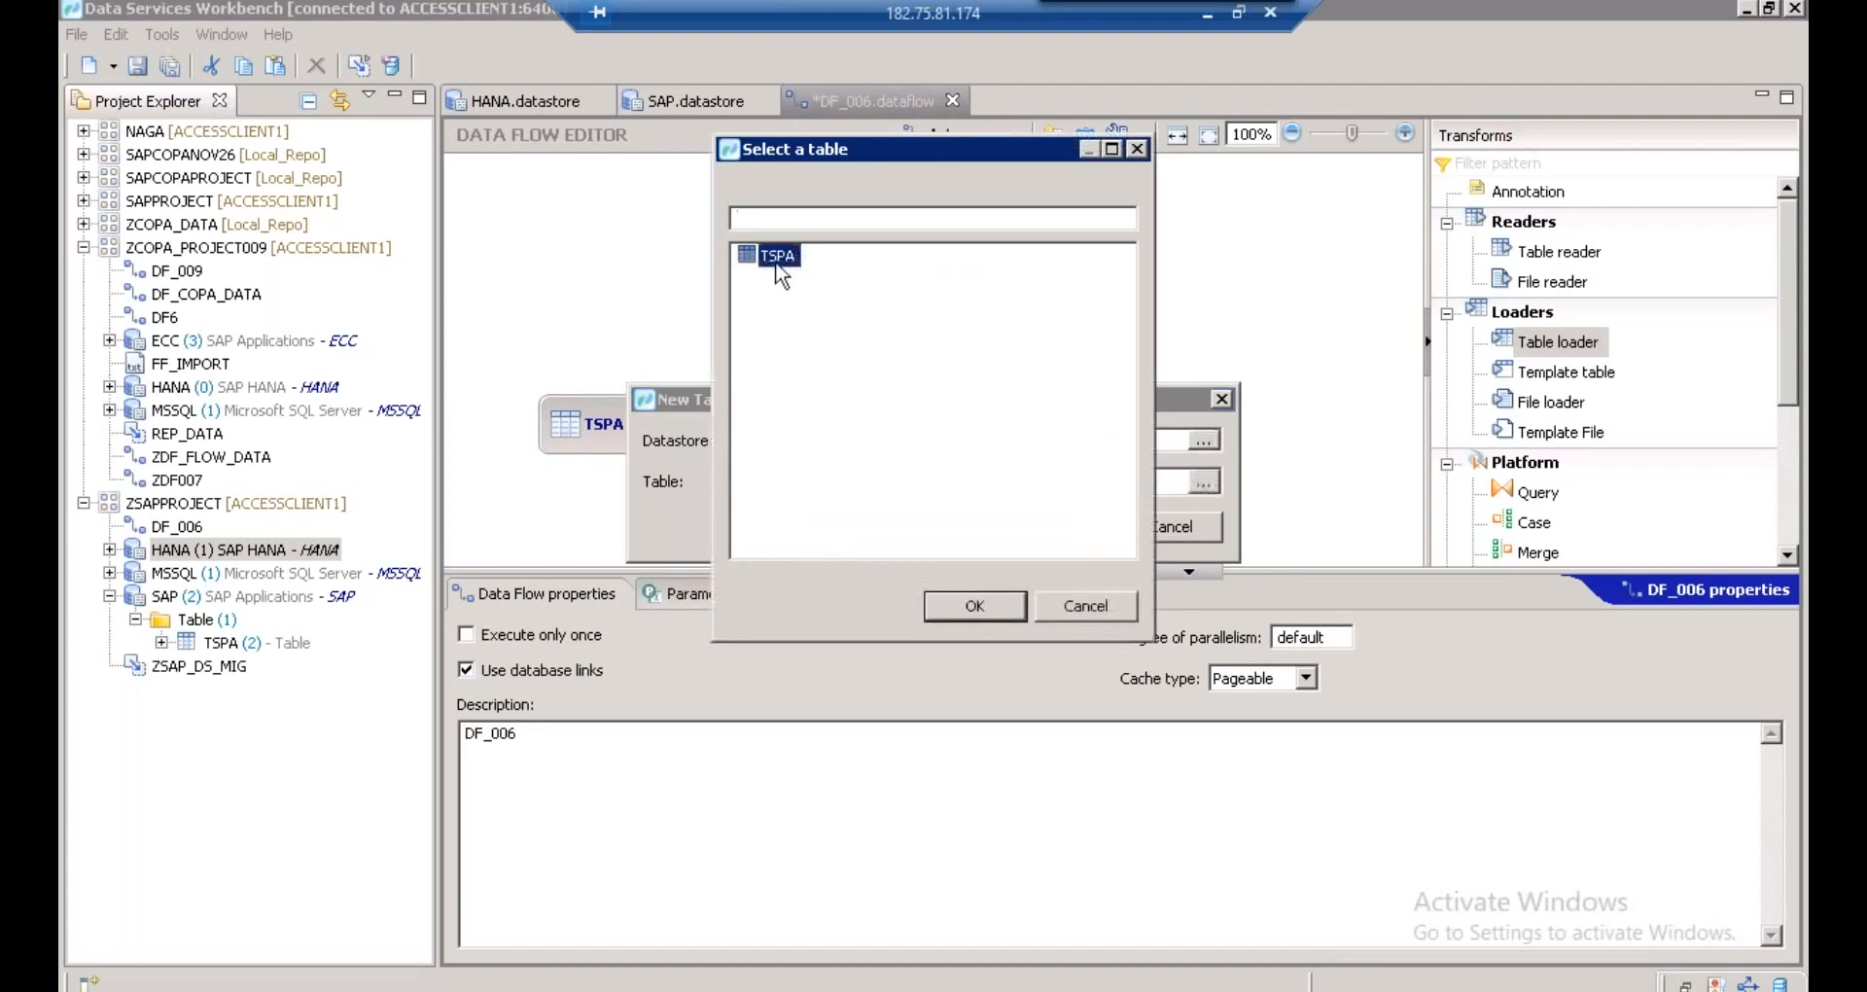
pyautogui.click(1001, 605)
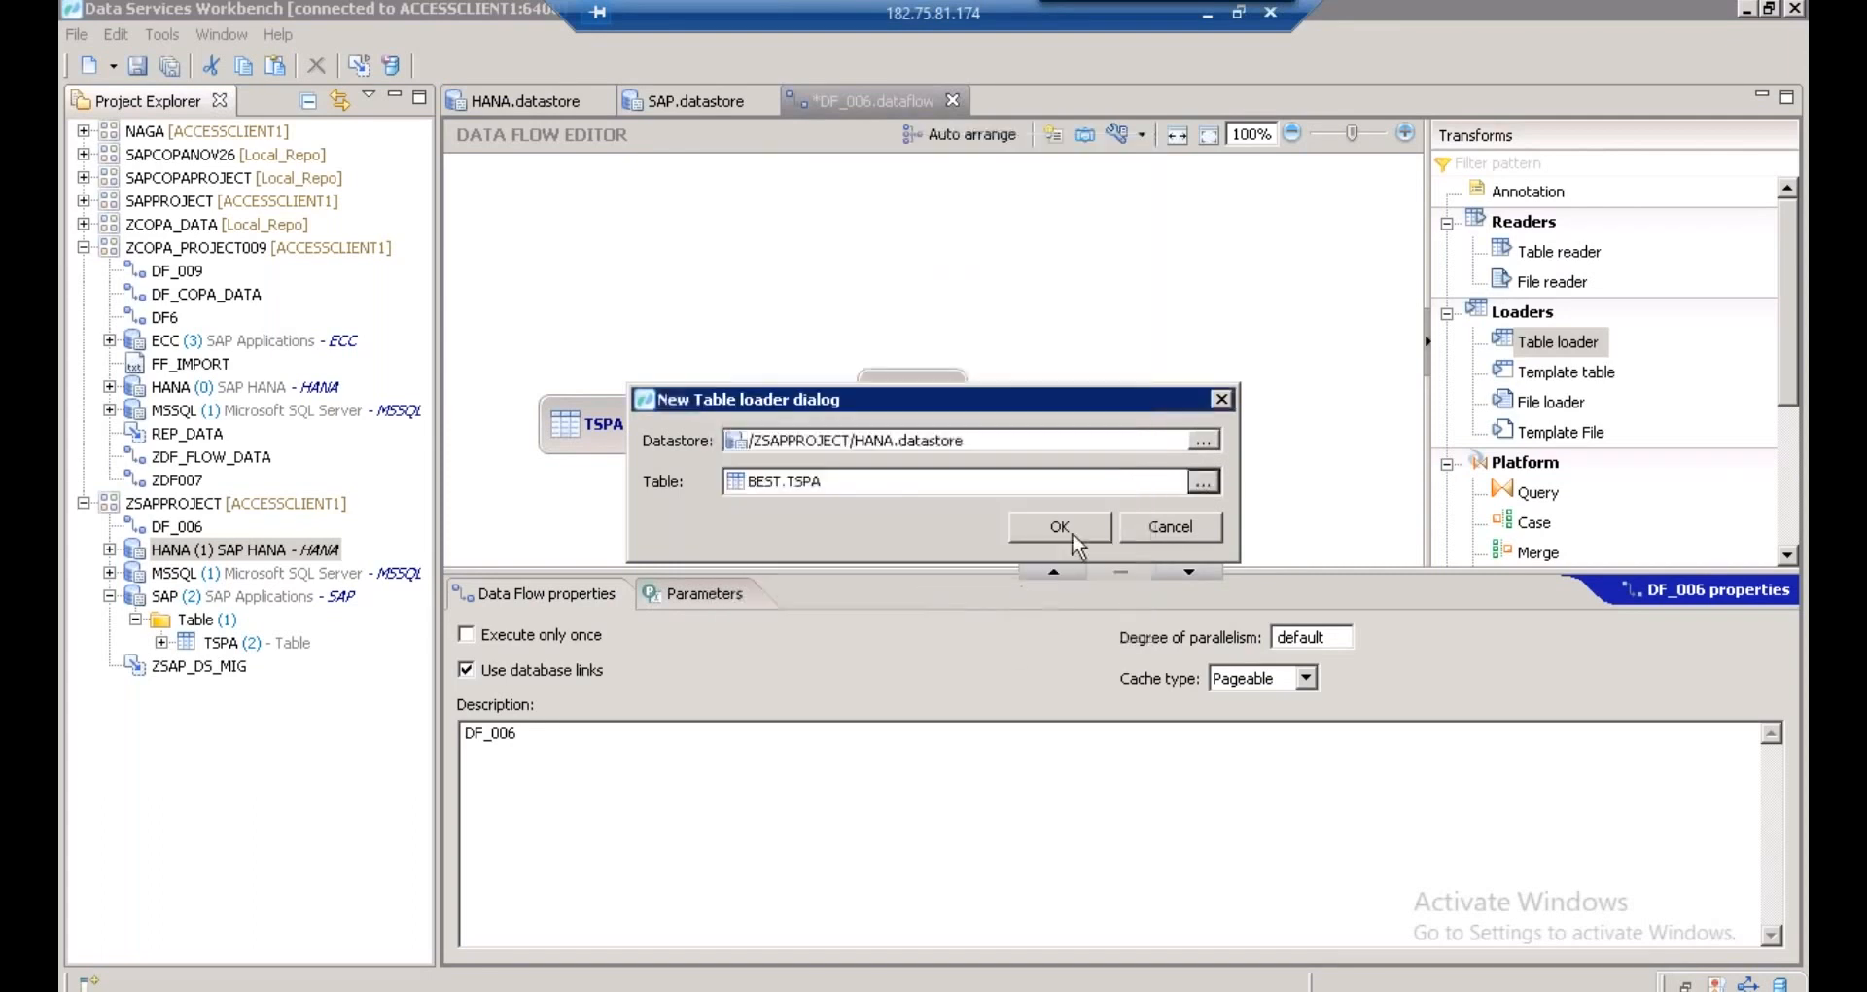
pyautogui.click(1072, 533)
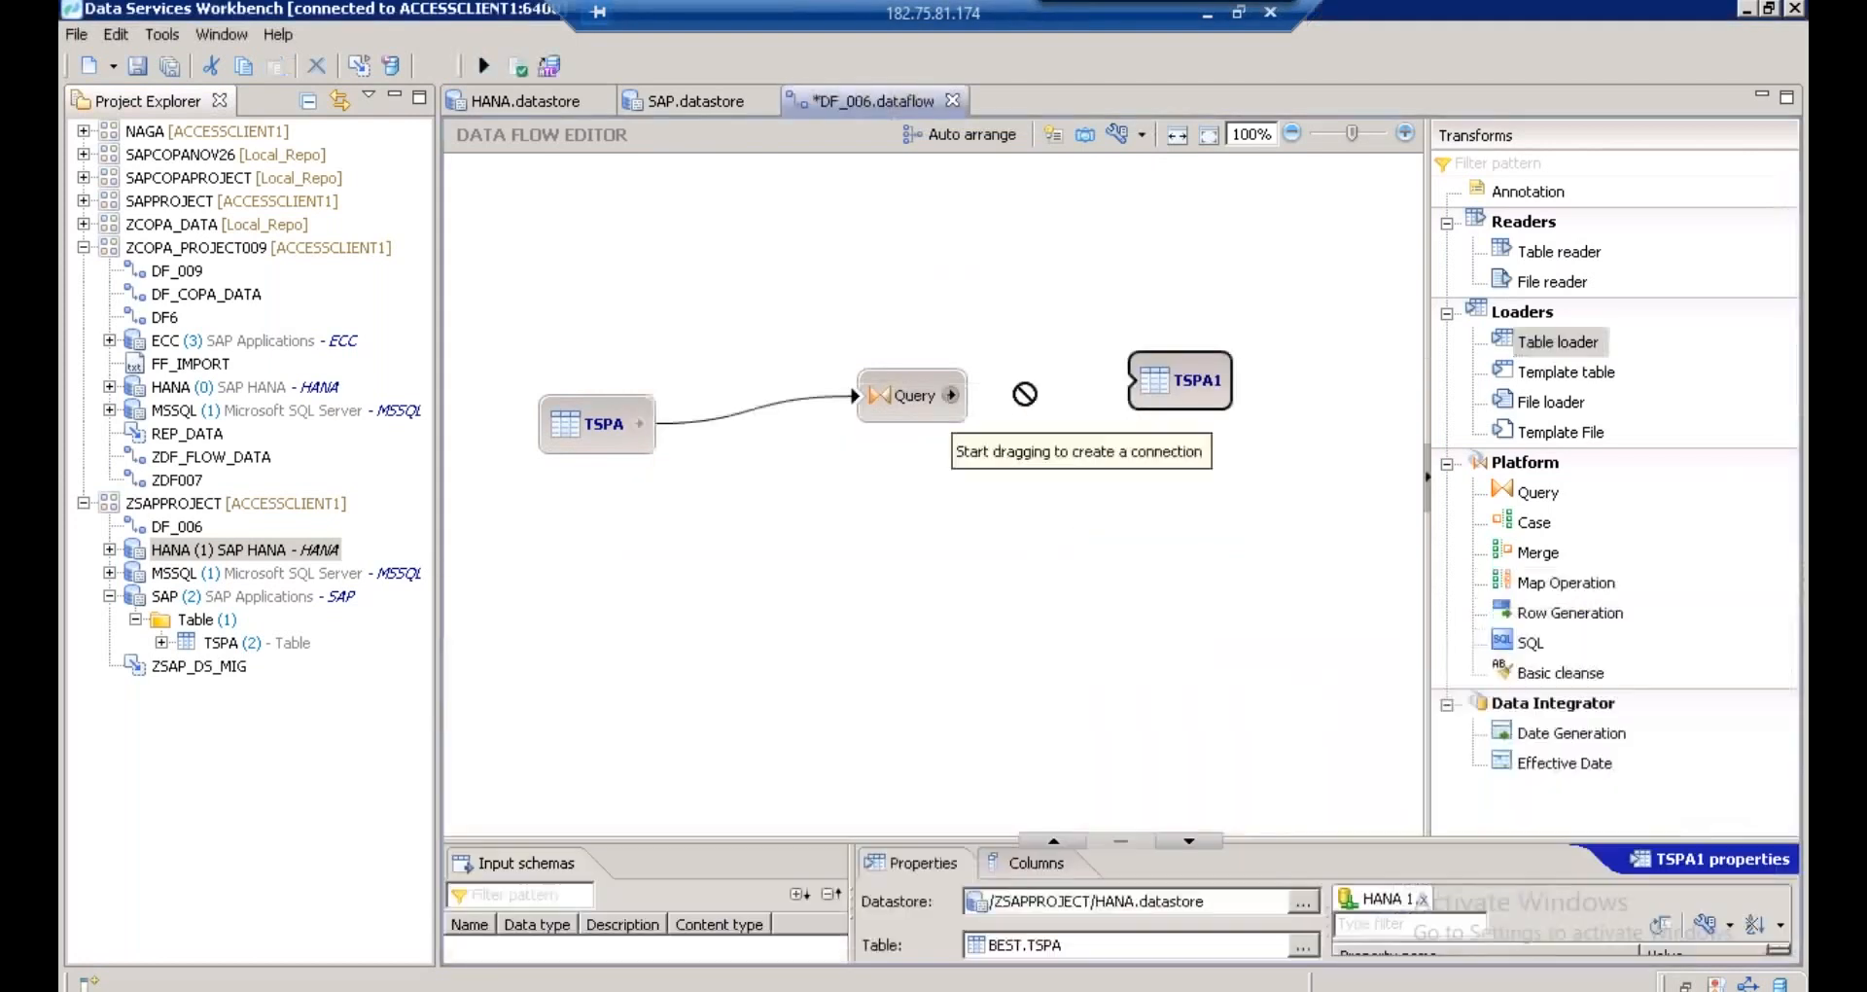
pyautogui.moveTo(1025, 394); pyautogui.dragTo(1138, 381)
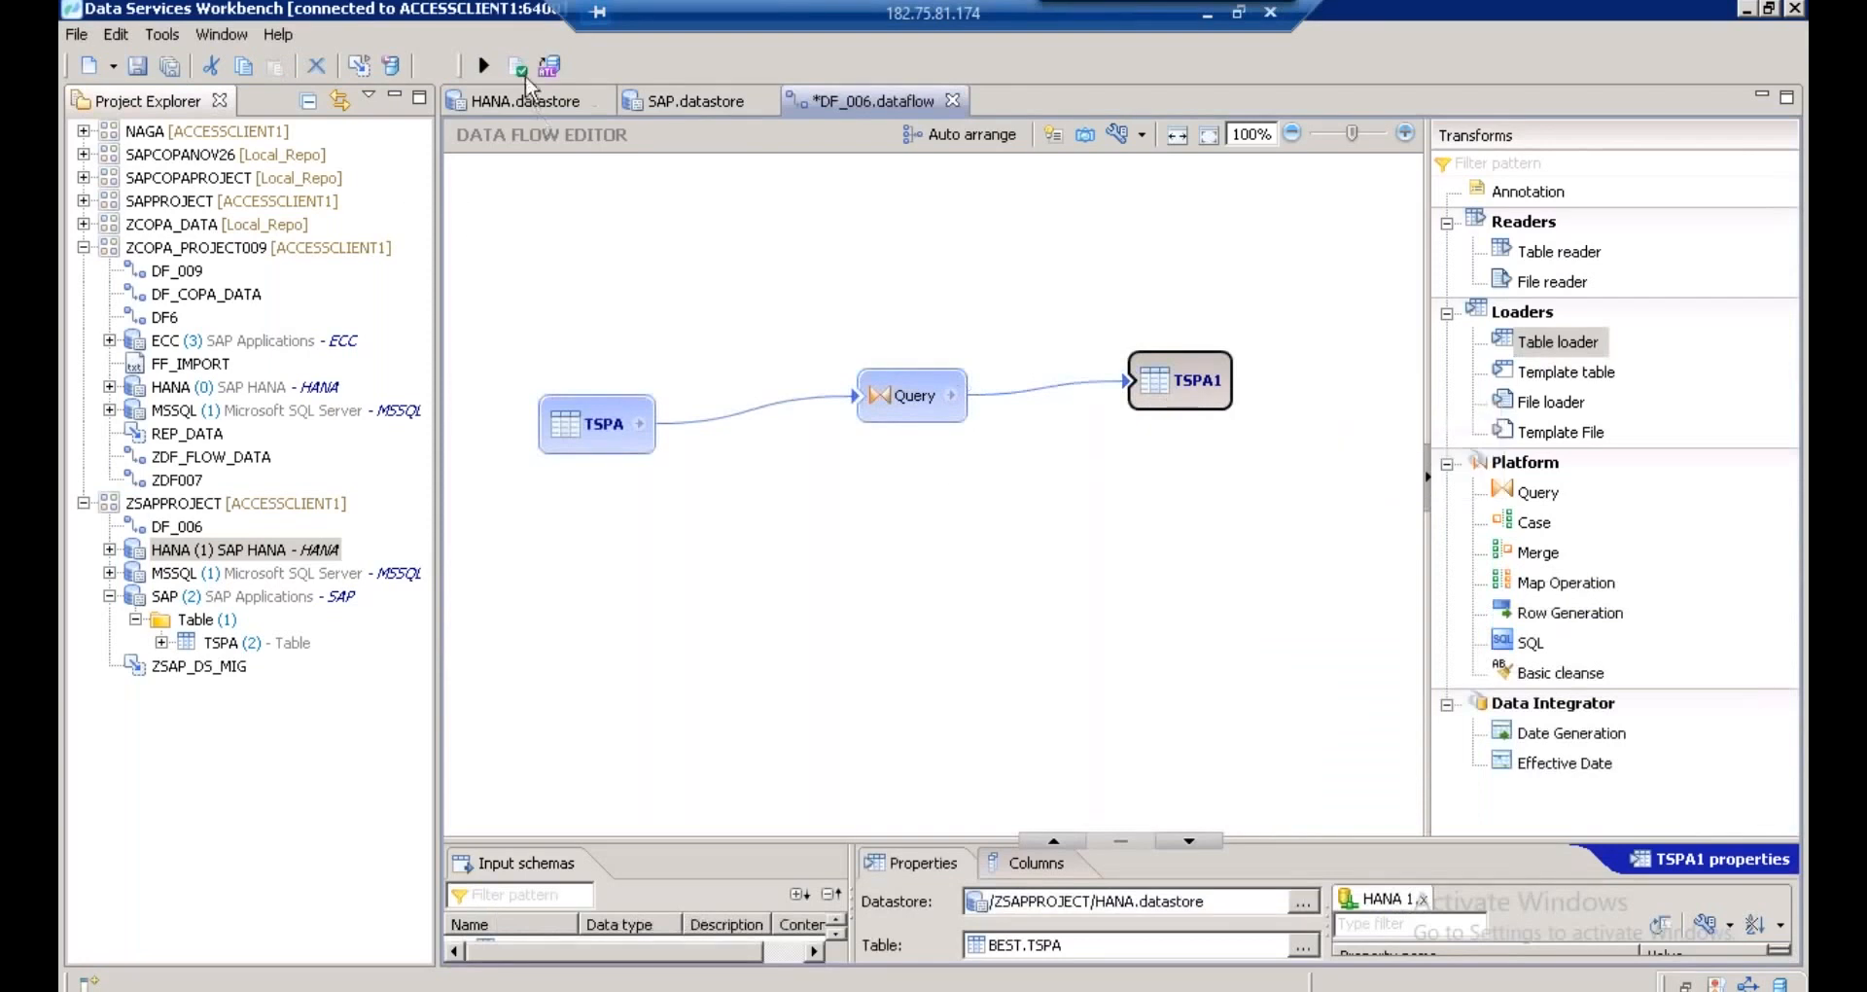
# - Validate data flow DF_006 and execute it, saving its changes
pyautogui.click(520, 68)
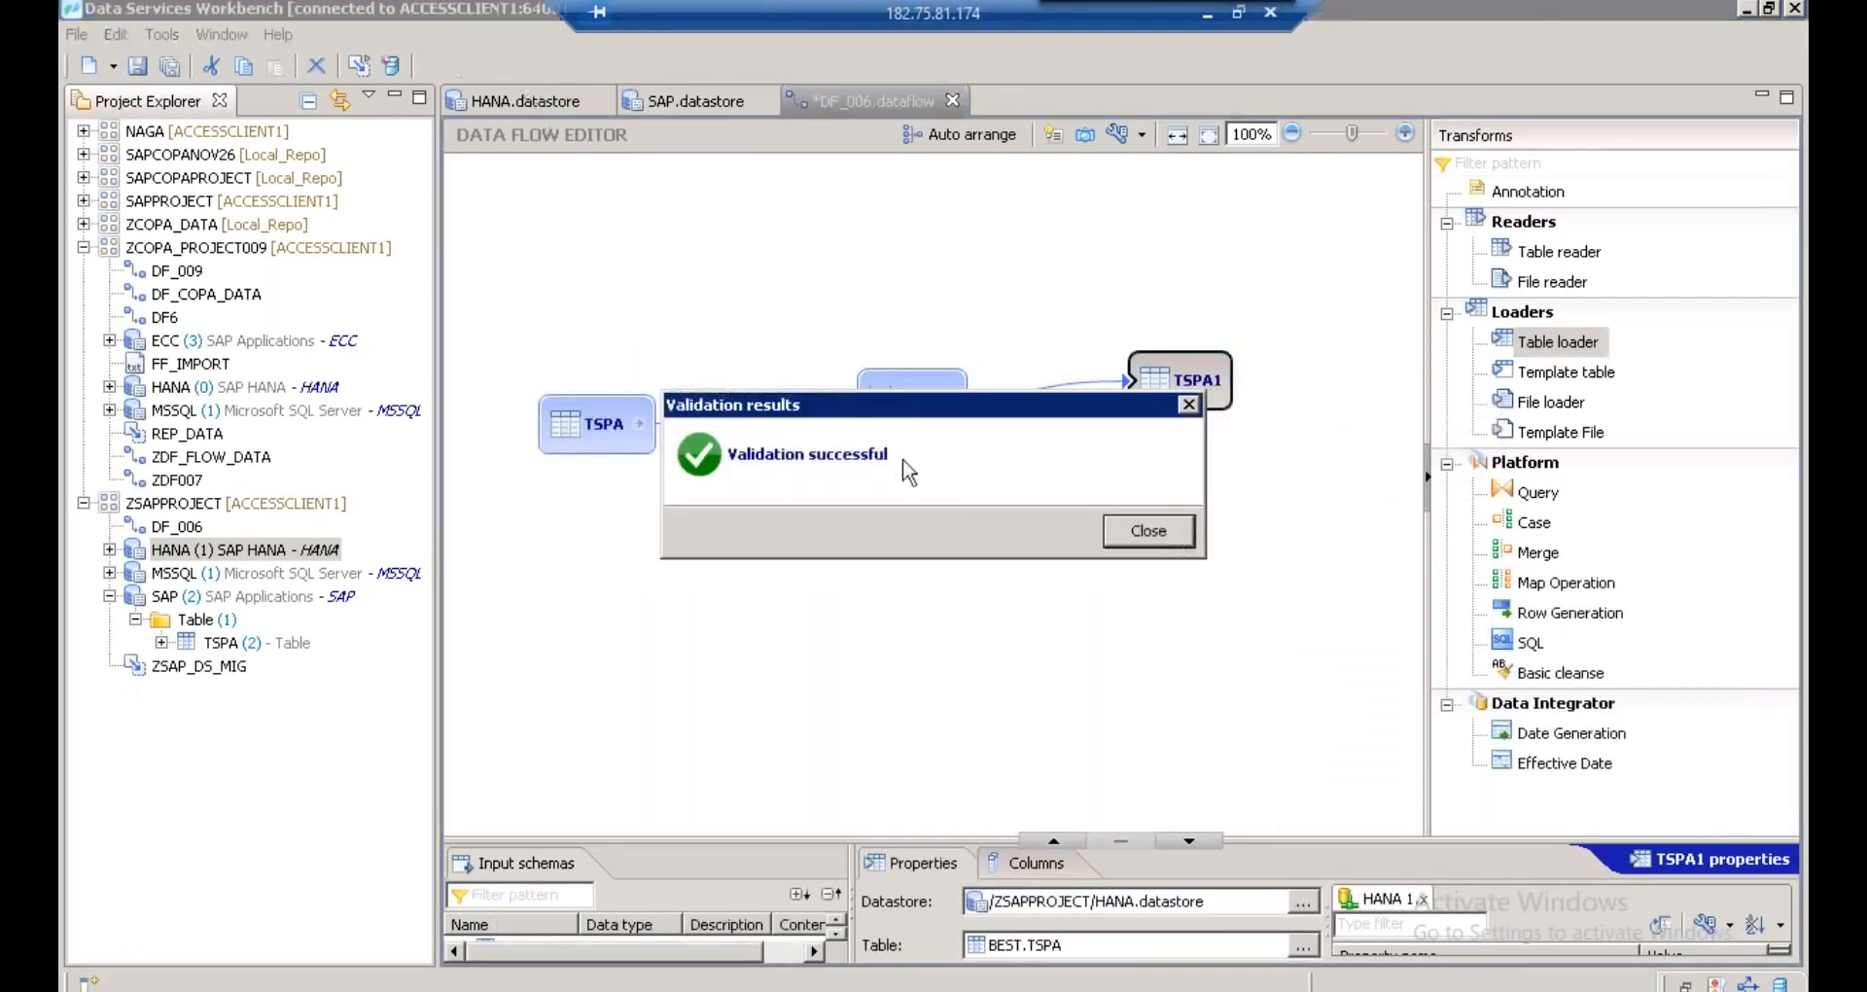
pyautogui.click(1184, 544)
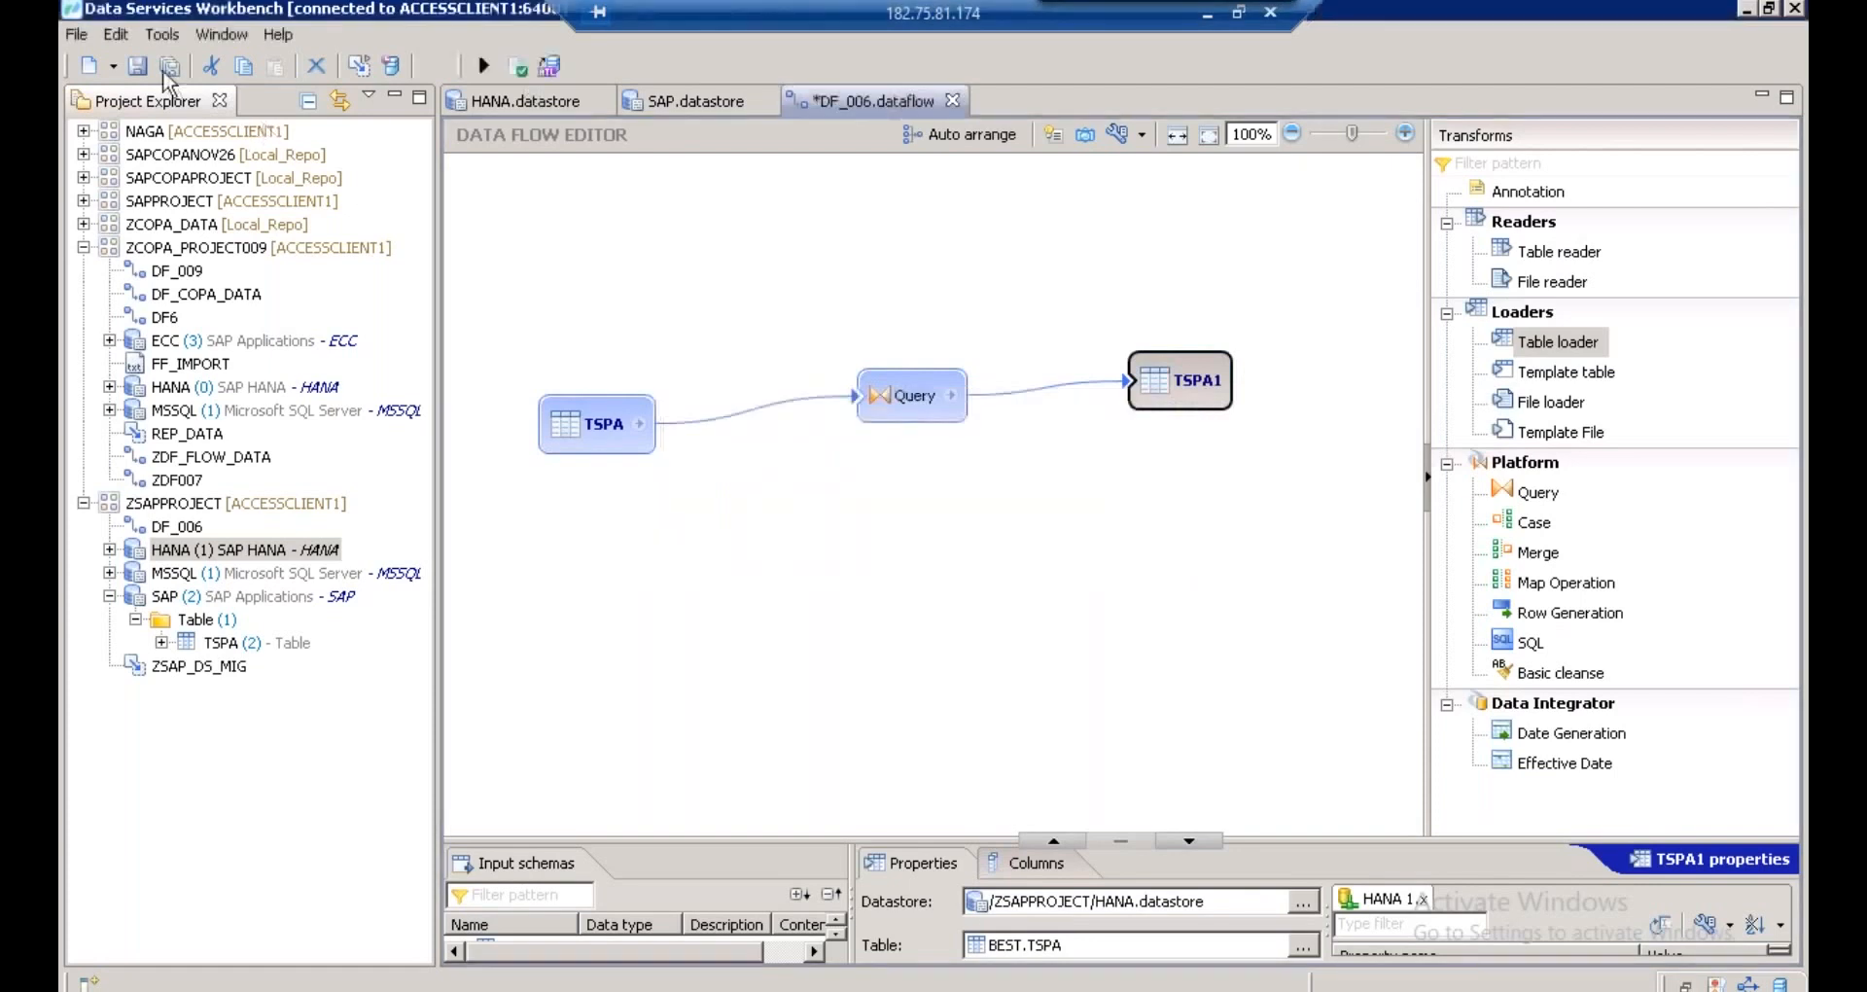
pyautogui.click(477, 66)
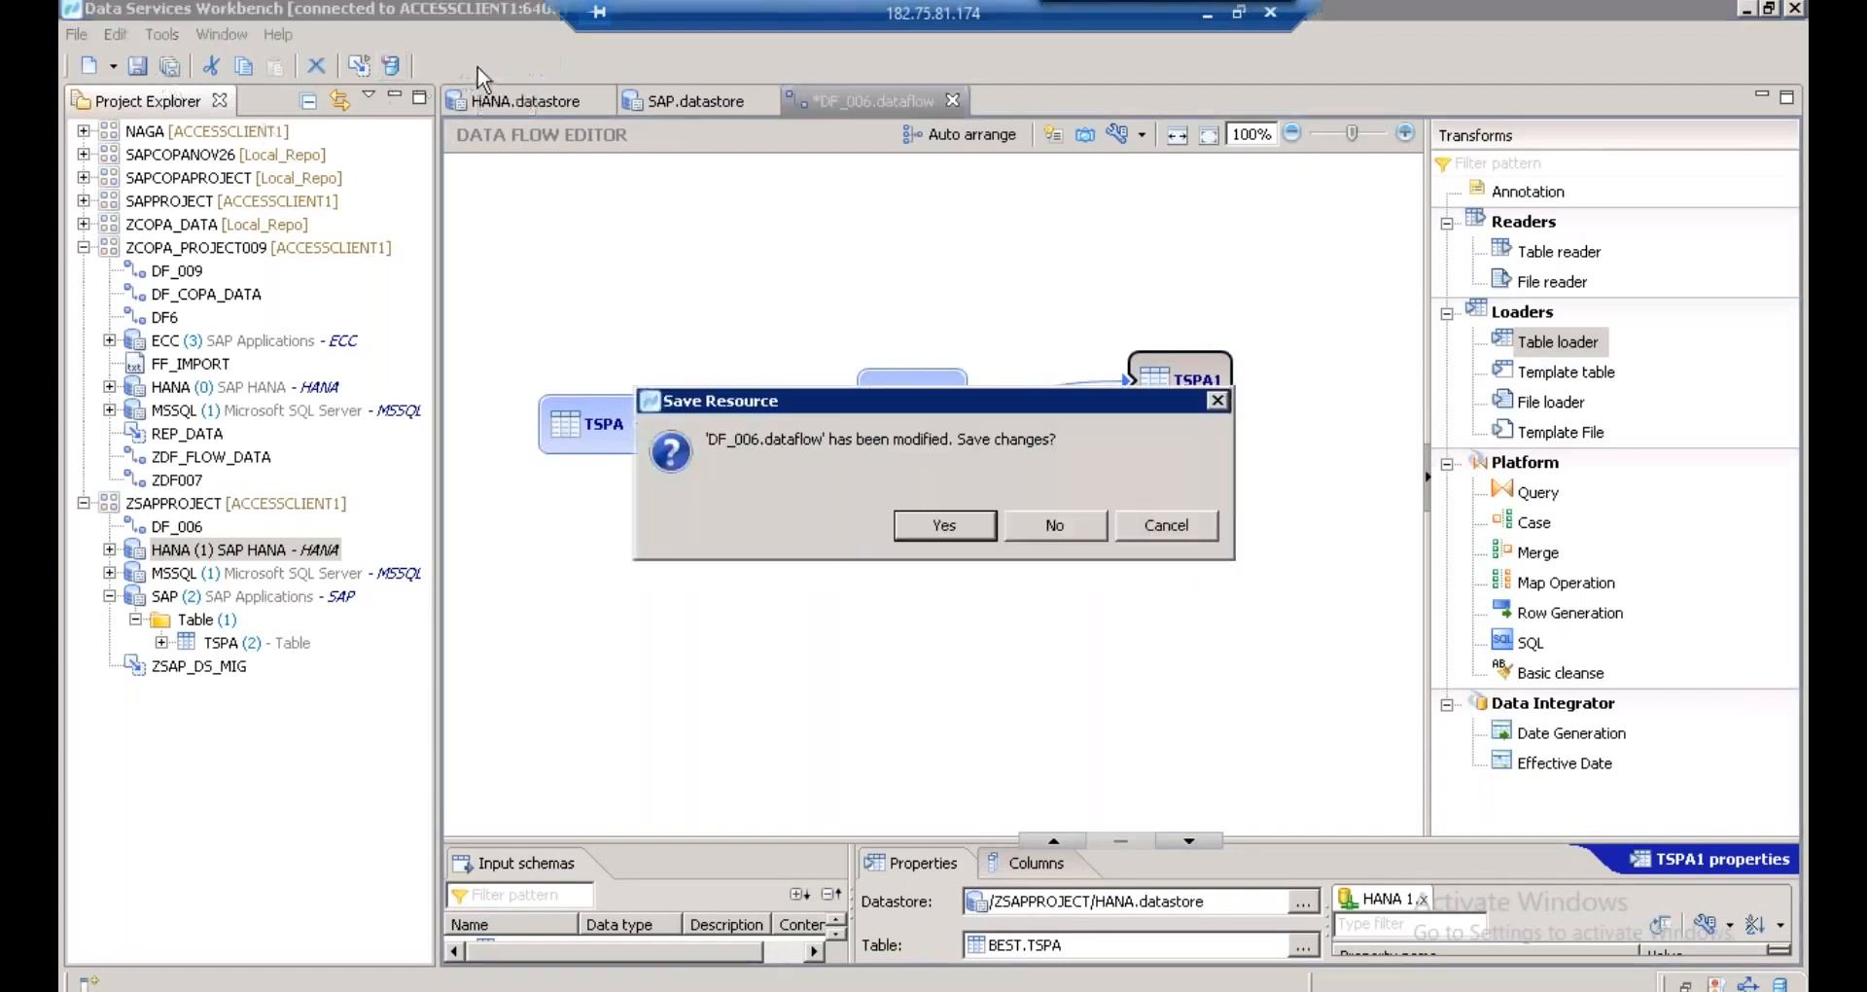
pyautogui.click(945, 527)
pyautogui.click(977, 840)
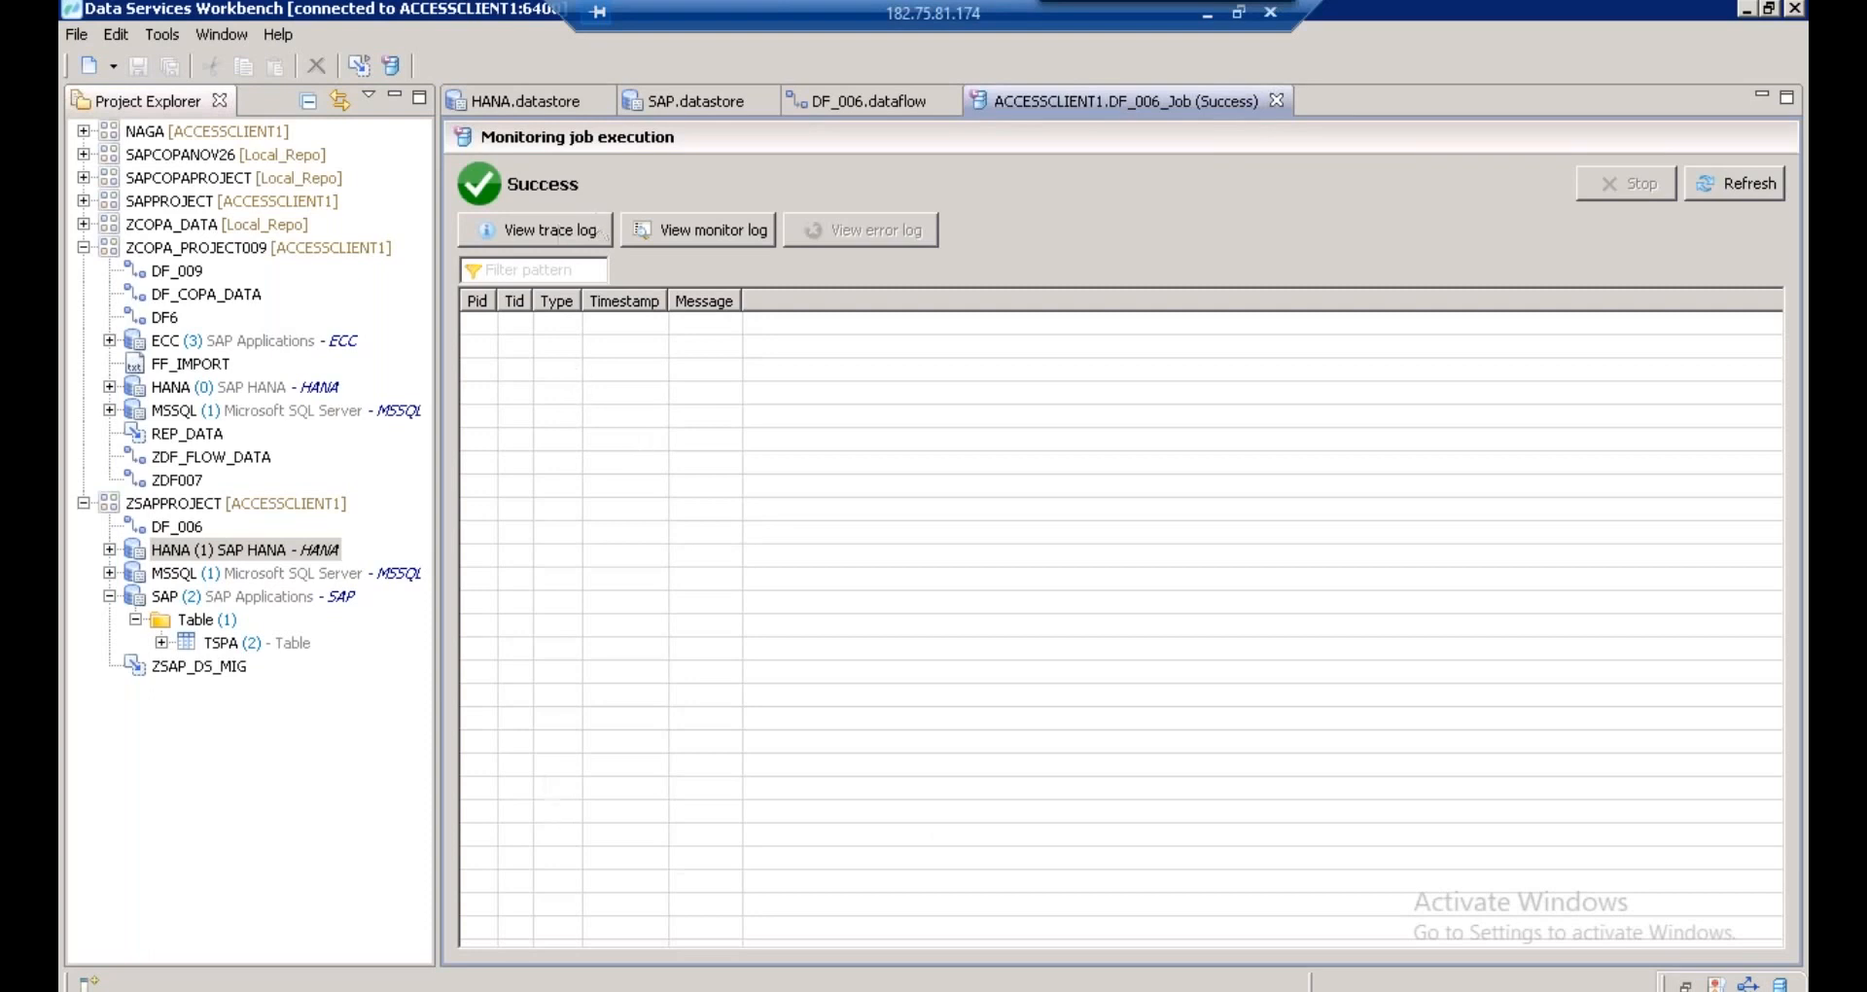
# - Check table BEST.TSPA in SAP HANA Studio and review the properties of target TSPA1 in Data Services Workbench's DF_006
pyautogui.click(357, 990)
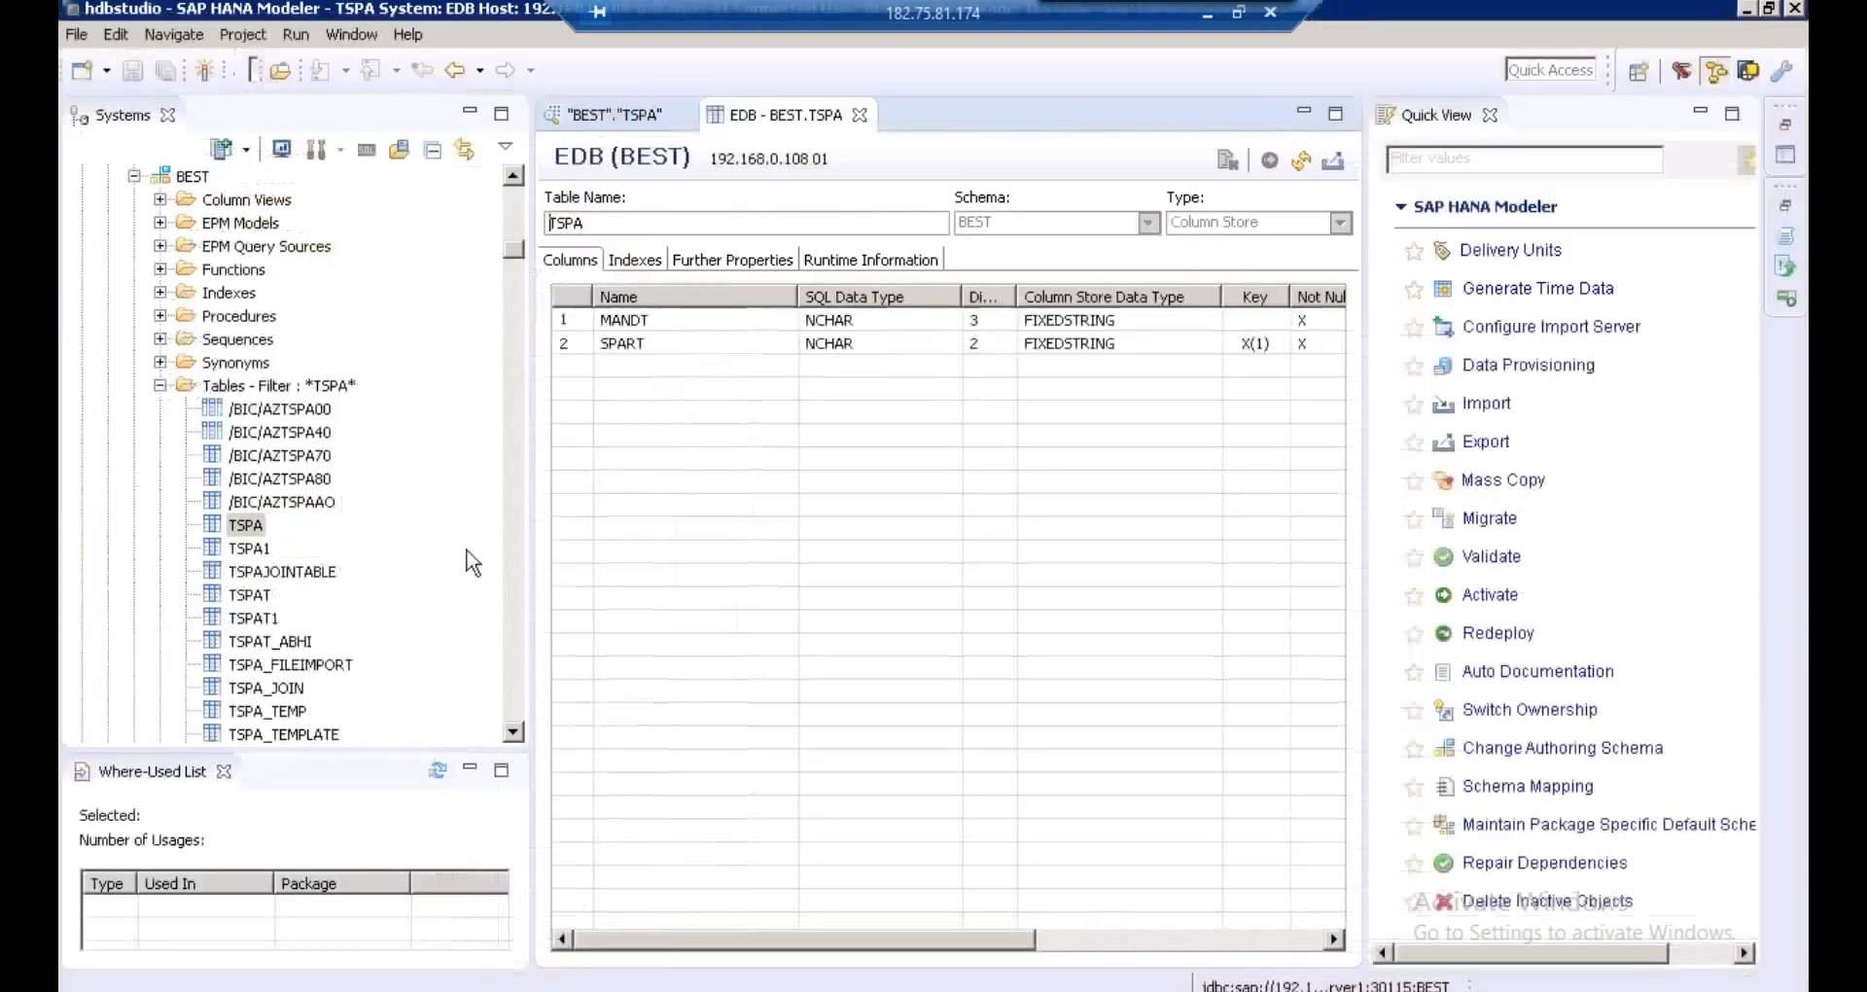
pyautogui.click(245, 525)
pyautogui.rightClick(249, 527)
pyautogui.click(345, 727)
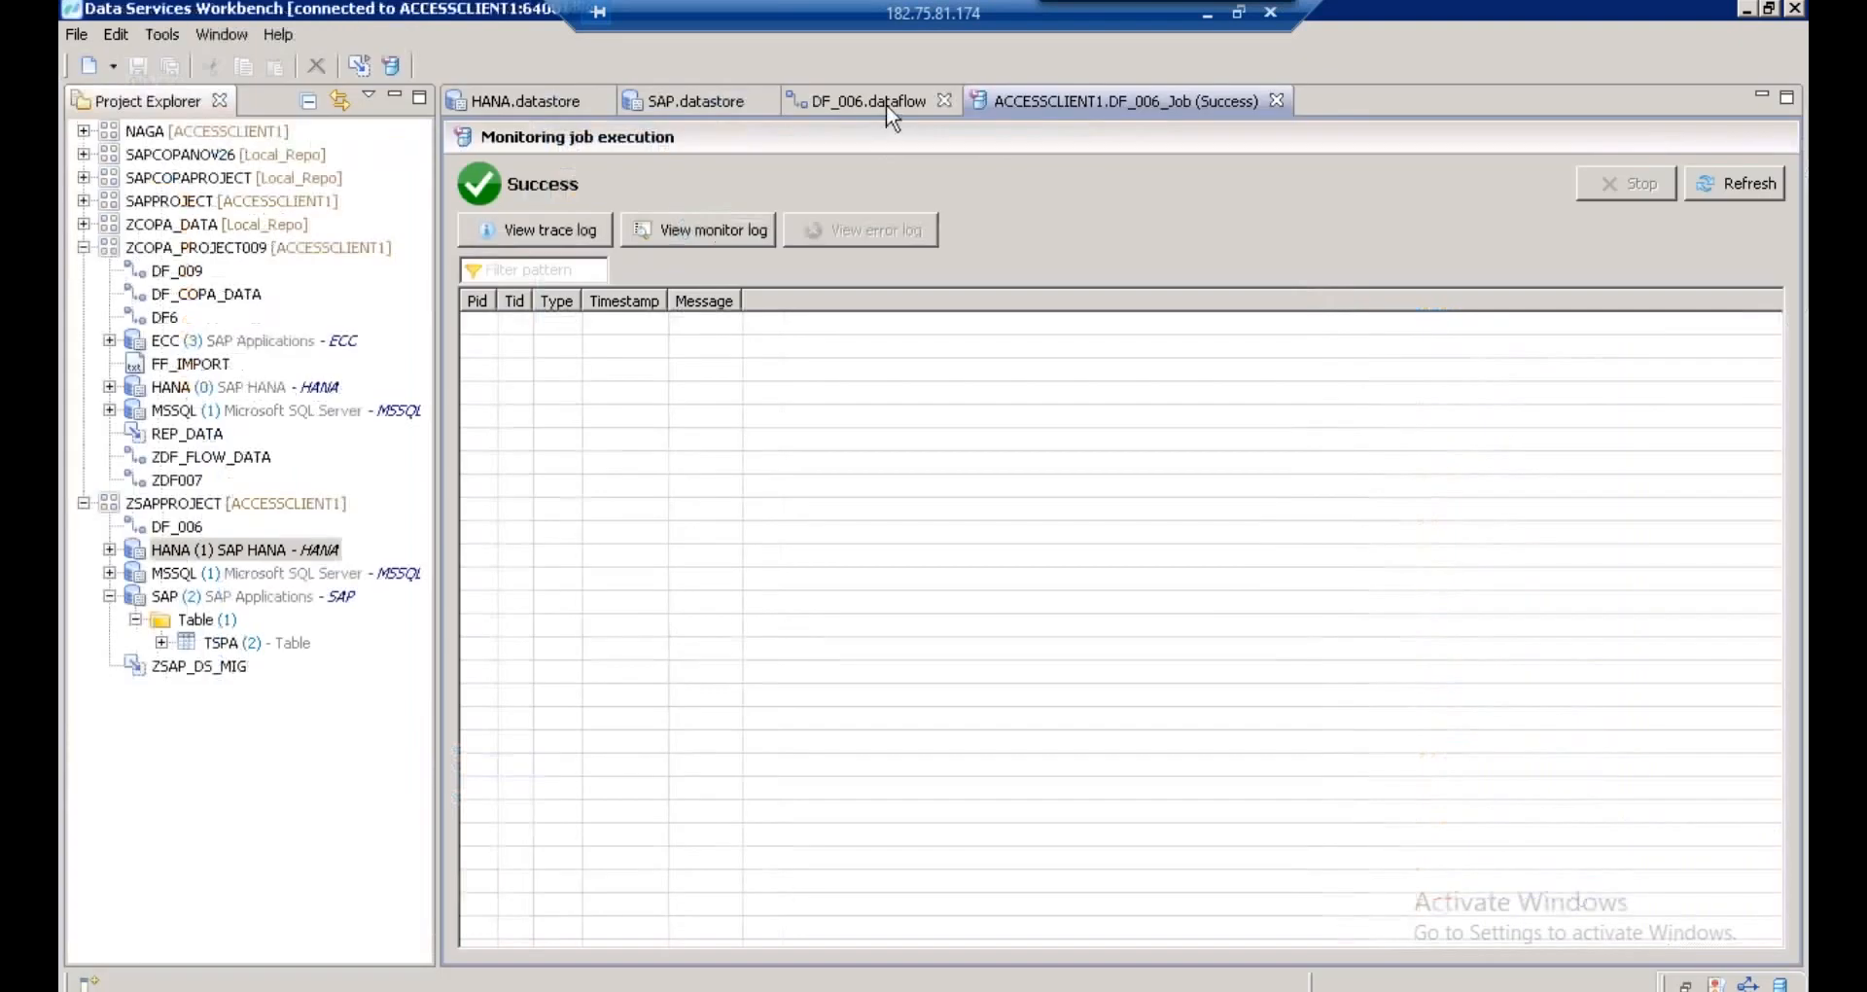
pyautogui.click(884, 103)
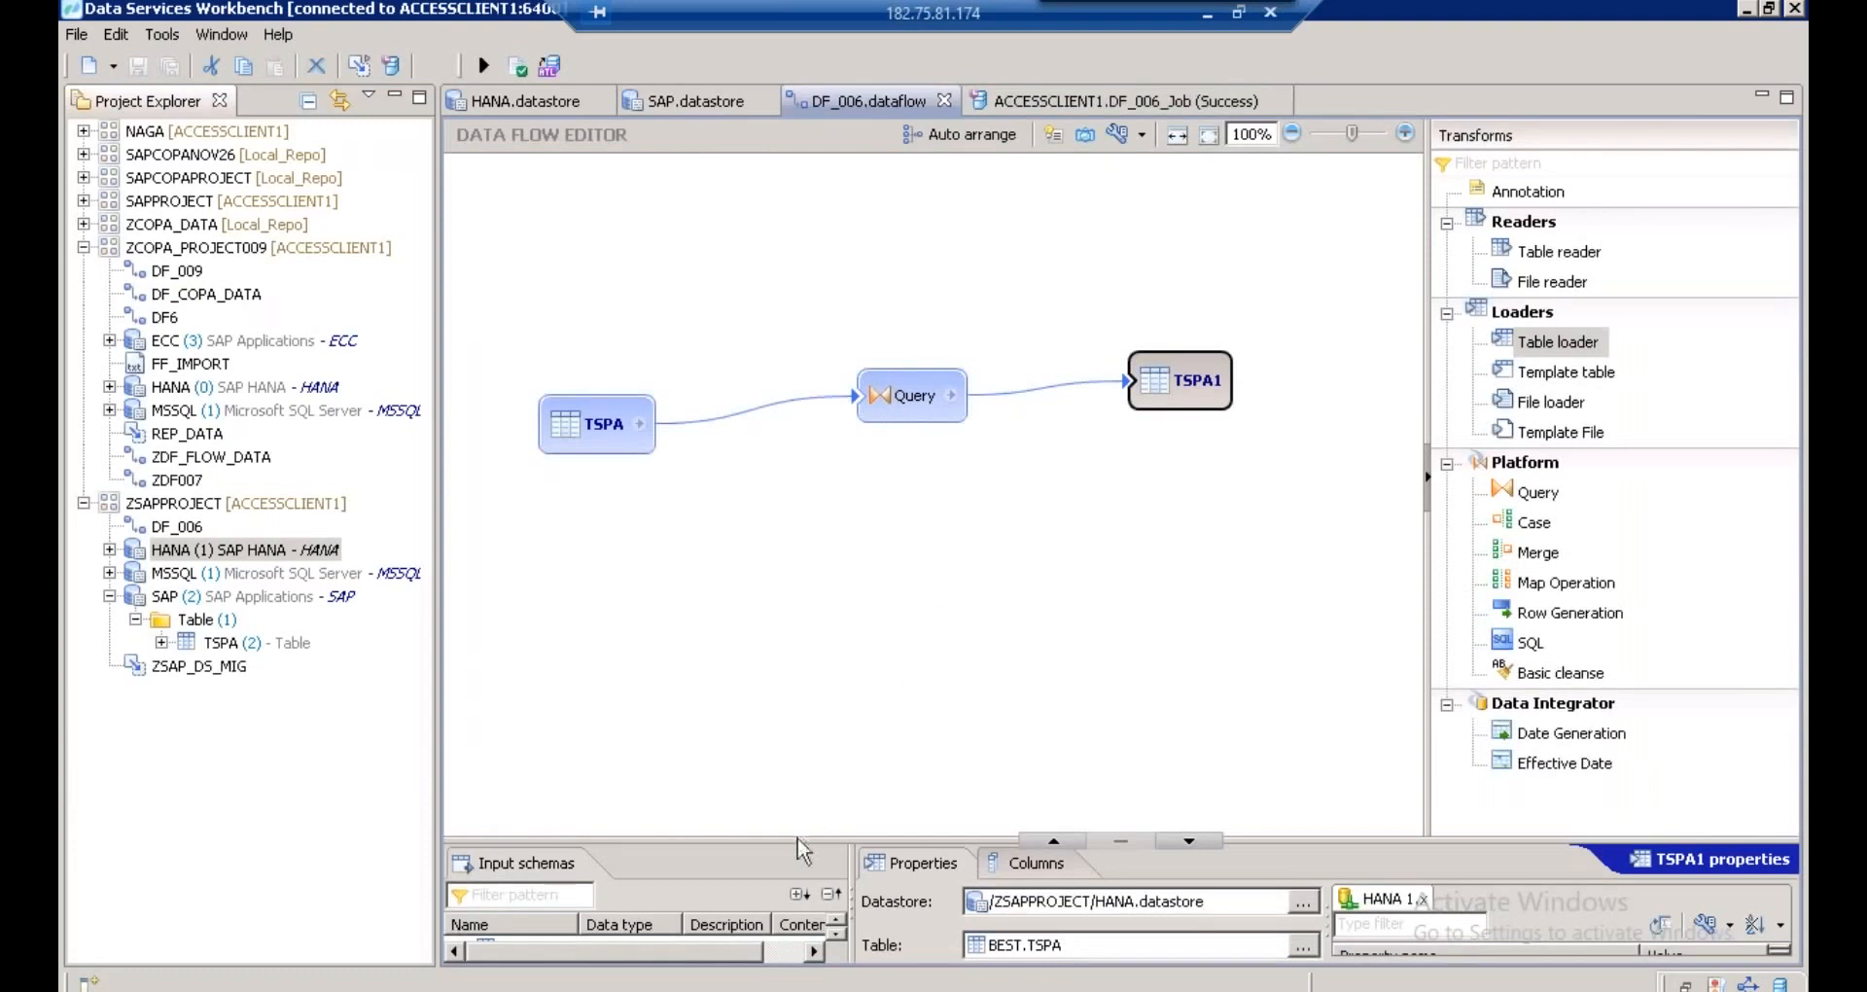
pyautogui.moveTo(800, 838); pyautogui.dragTo(820, 662)
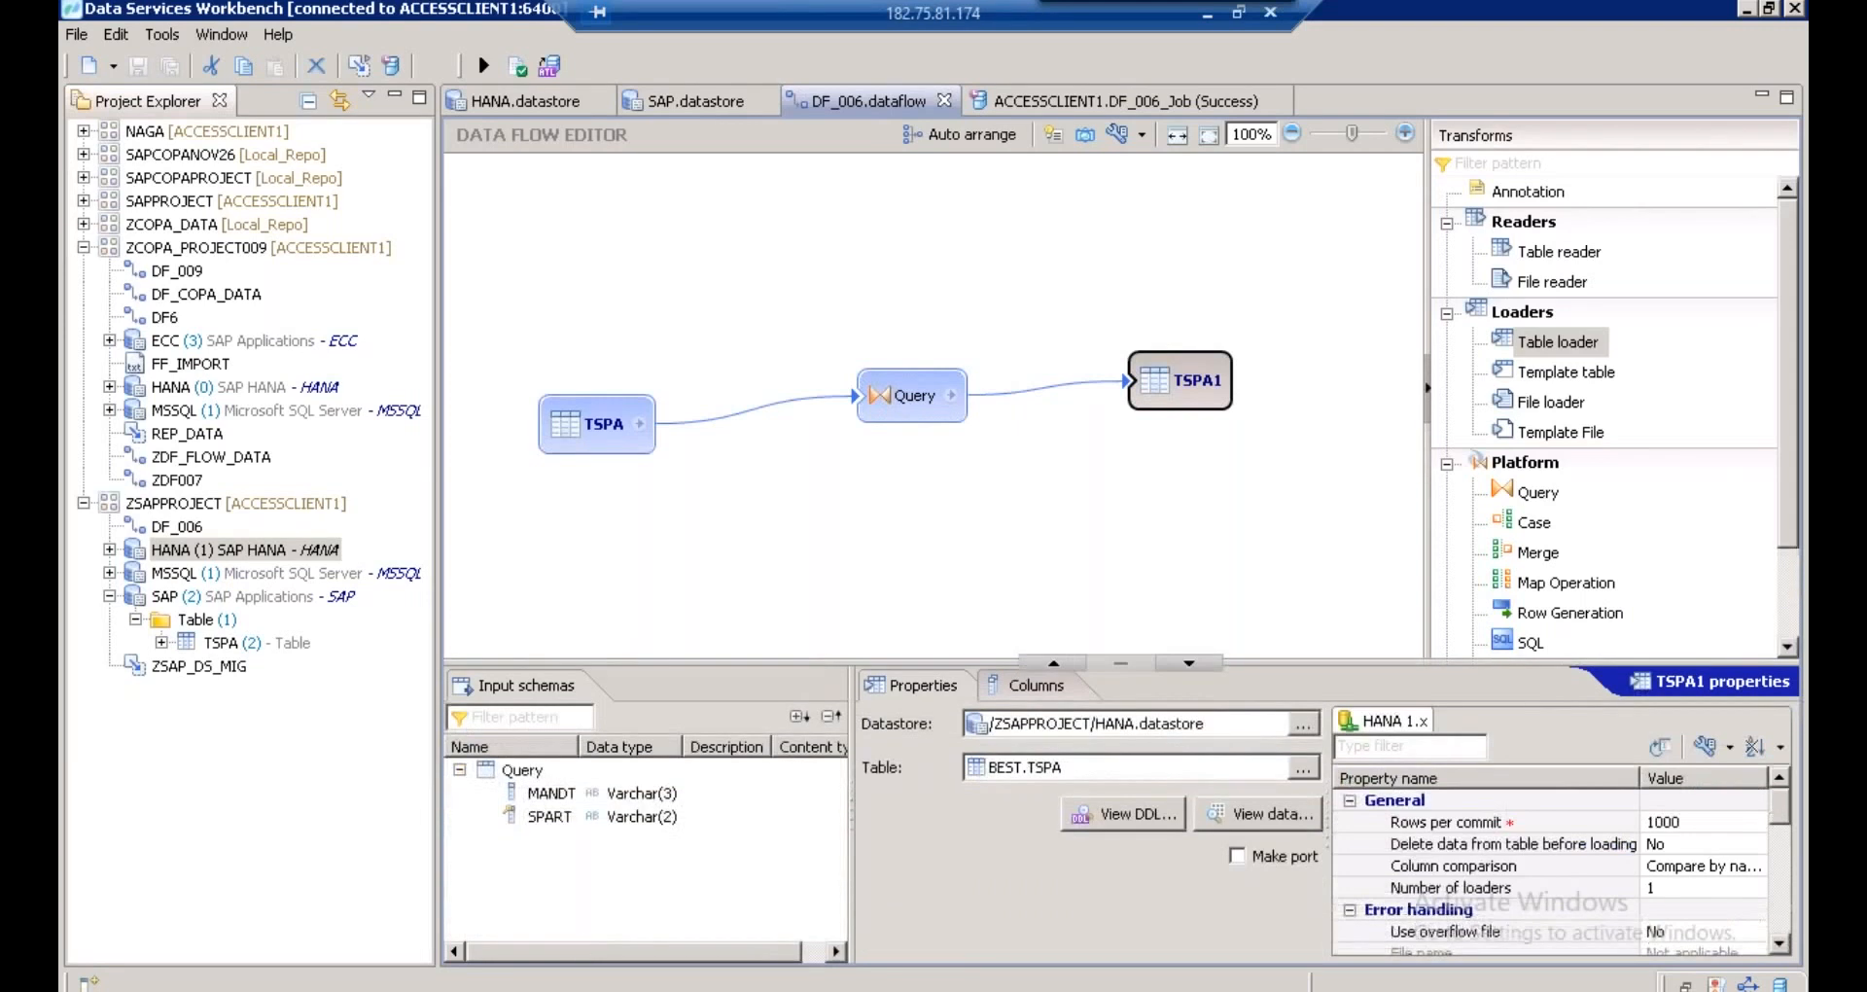
# - Switch to Paint and launch a second, blank Paint window by searching for MSPAINT
pyautogui.hotkey('alt', 'Tab')
pyautogui.click(663, 106)
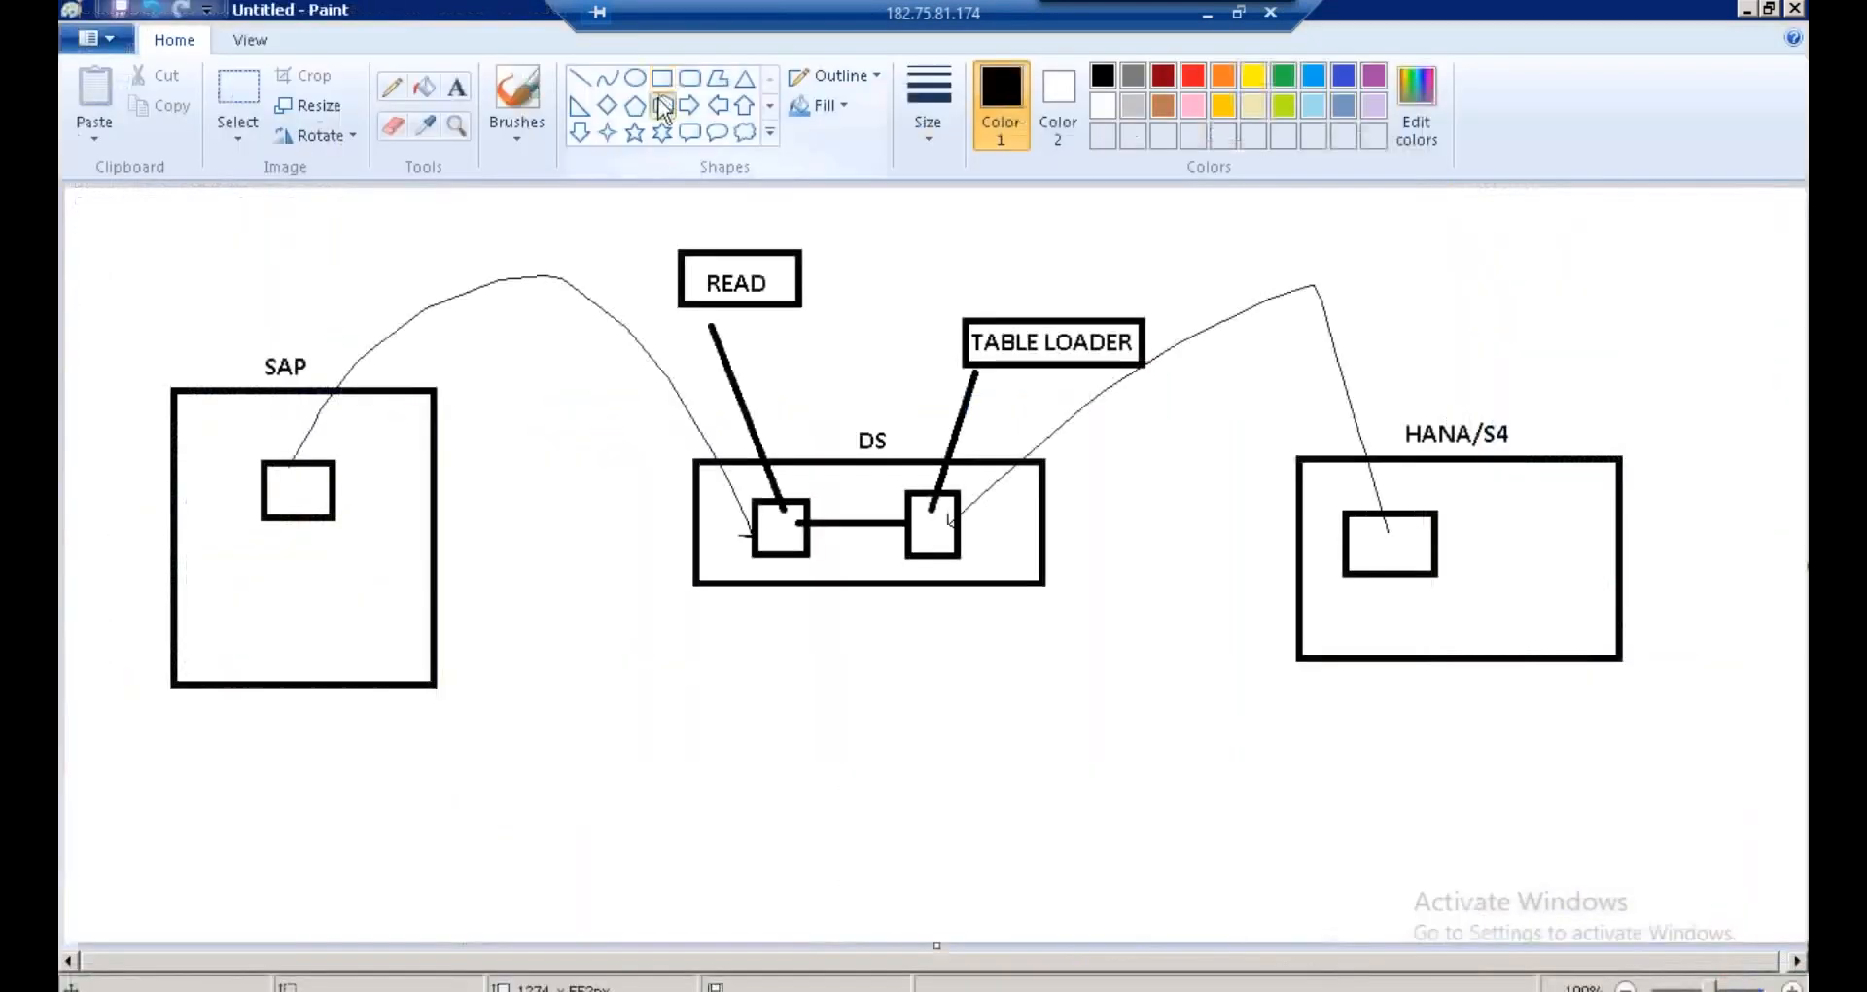
pyautogui.click(90, 988)
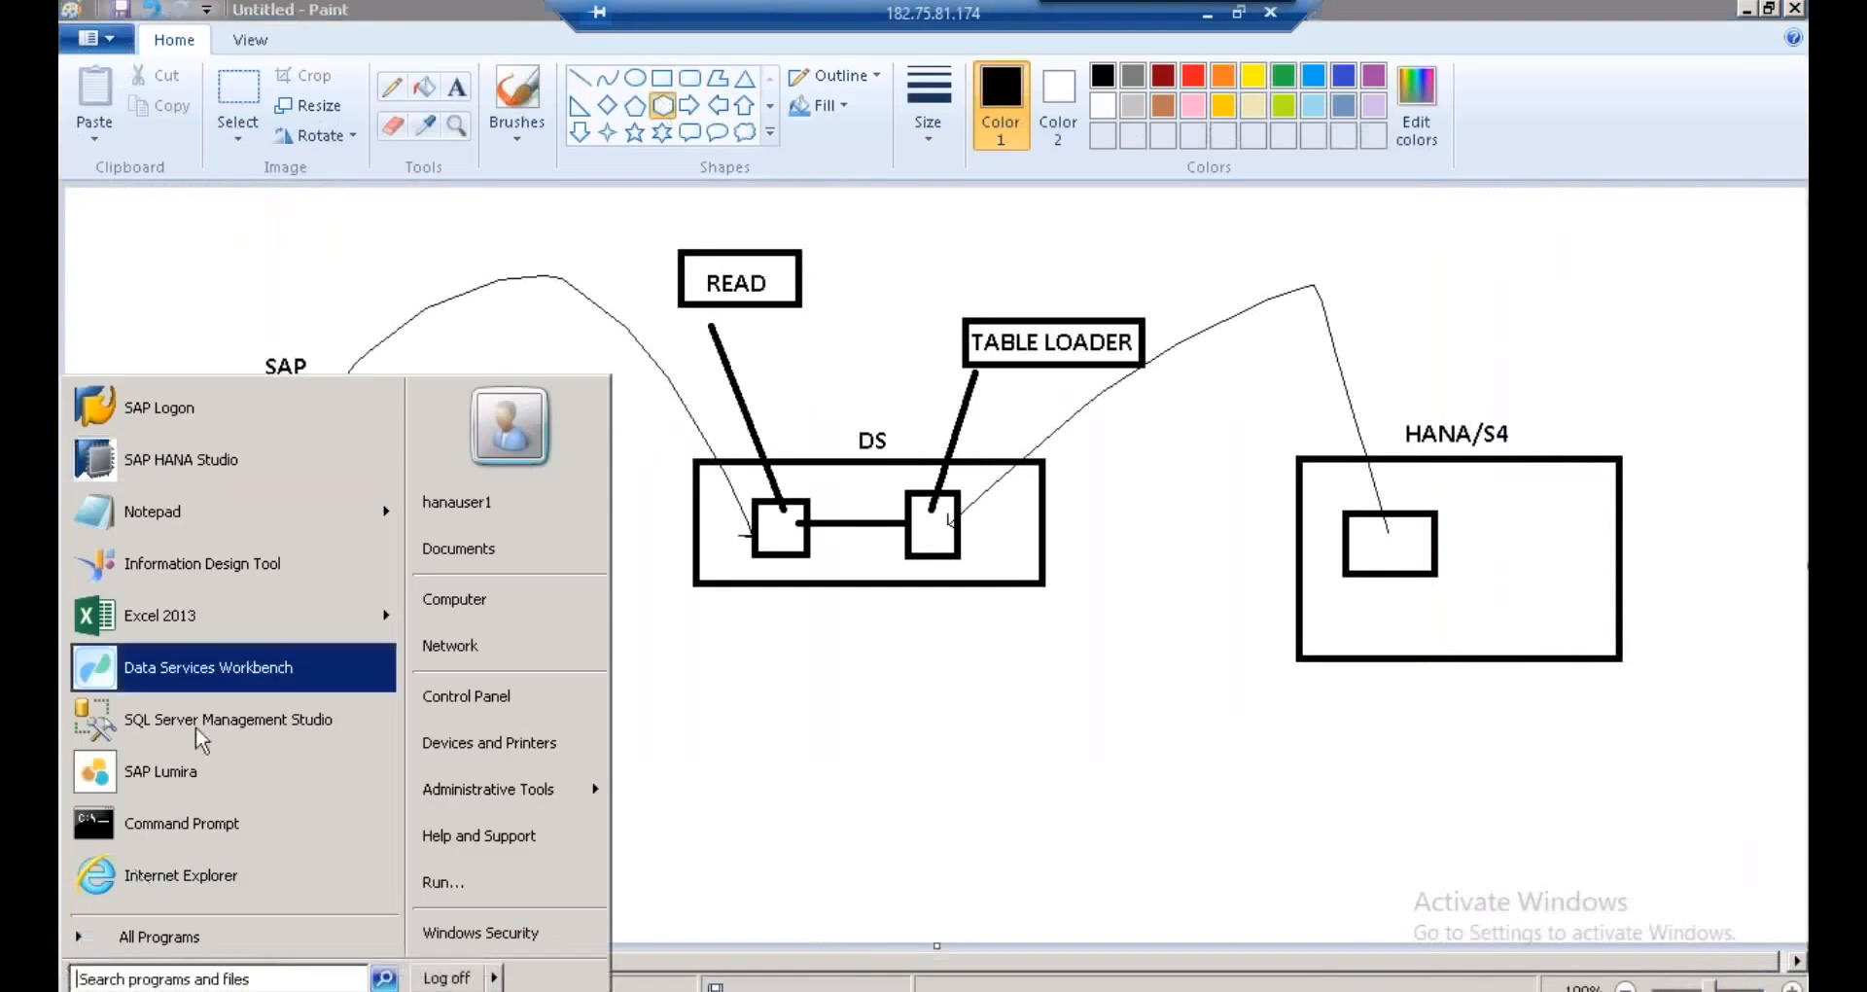
pyautogui.click(178, 980)
pyautogui.write('MSPAINT')
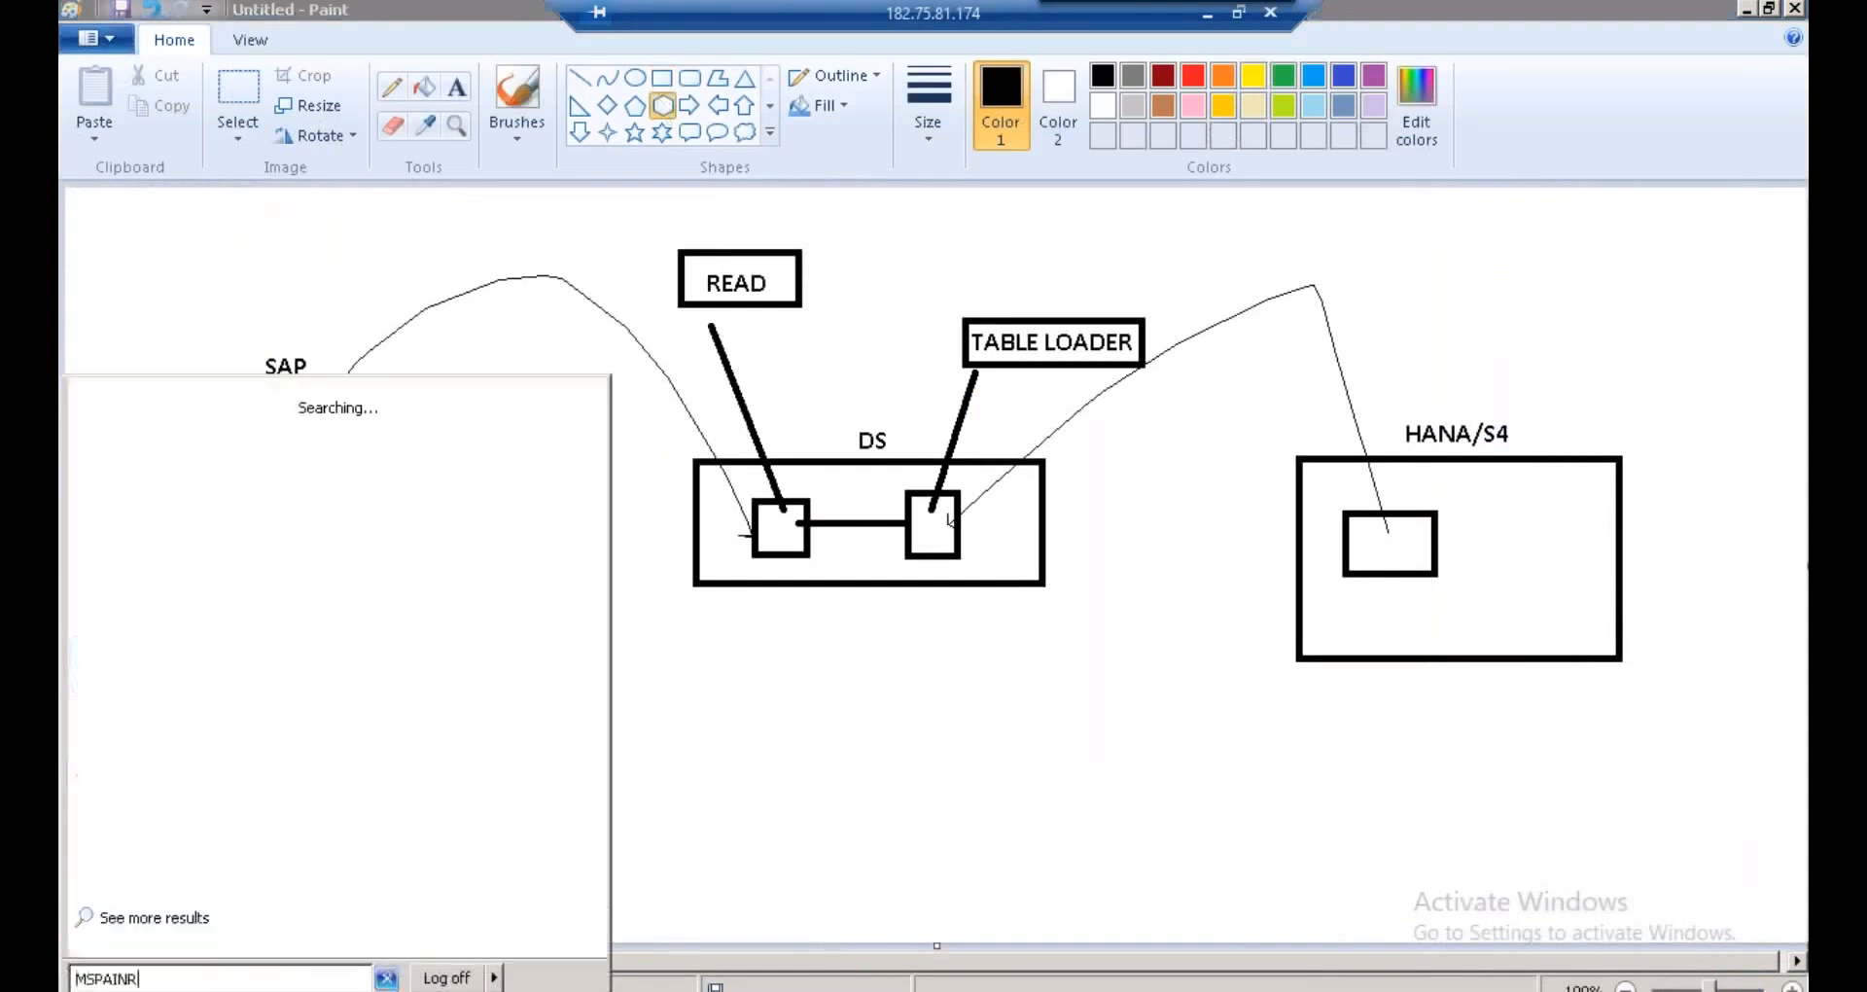
pyautogui.press('BackSpace')
pyautogui.press('BackSpace')
pyautogui.press('BackSpace')
pyautogui.press('BackSpace')
pyautogui.press('BackSpace')
pyautogui.press('BackSpace')
pyautogui.press('BackSpace')
pyautogui.write('MSPAINT')
pyautogui.click(141, 436)
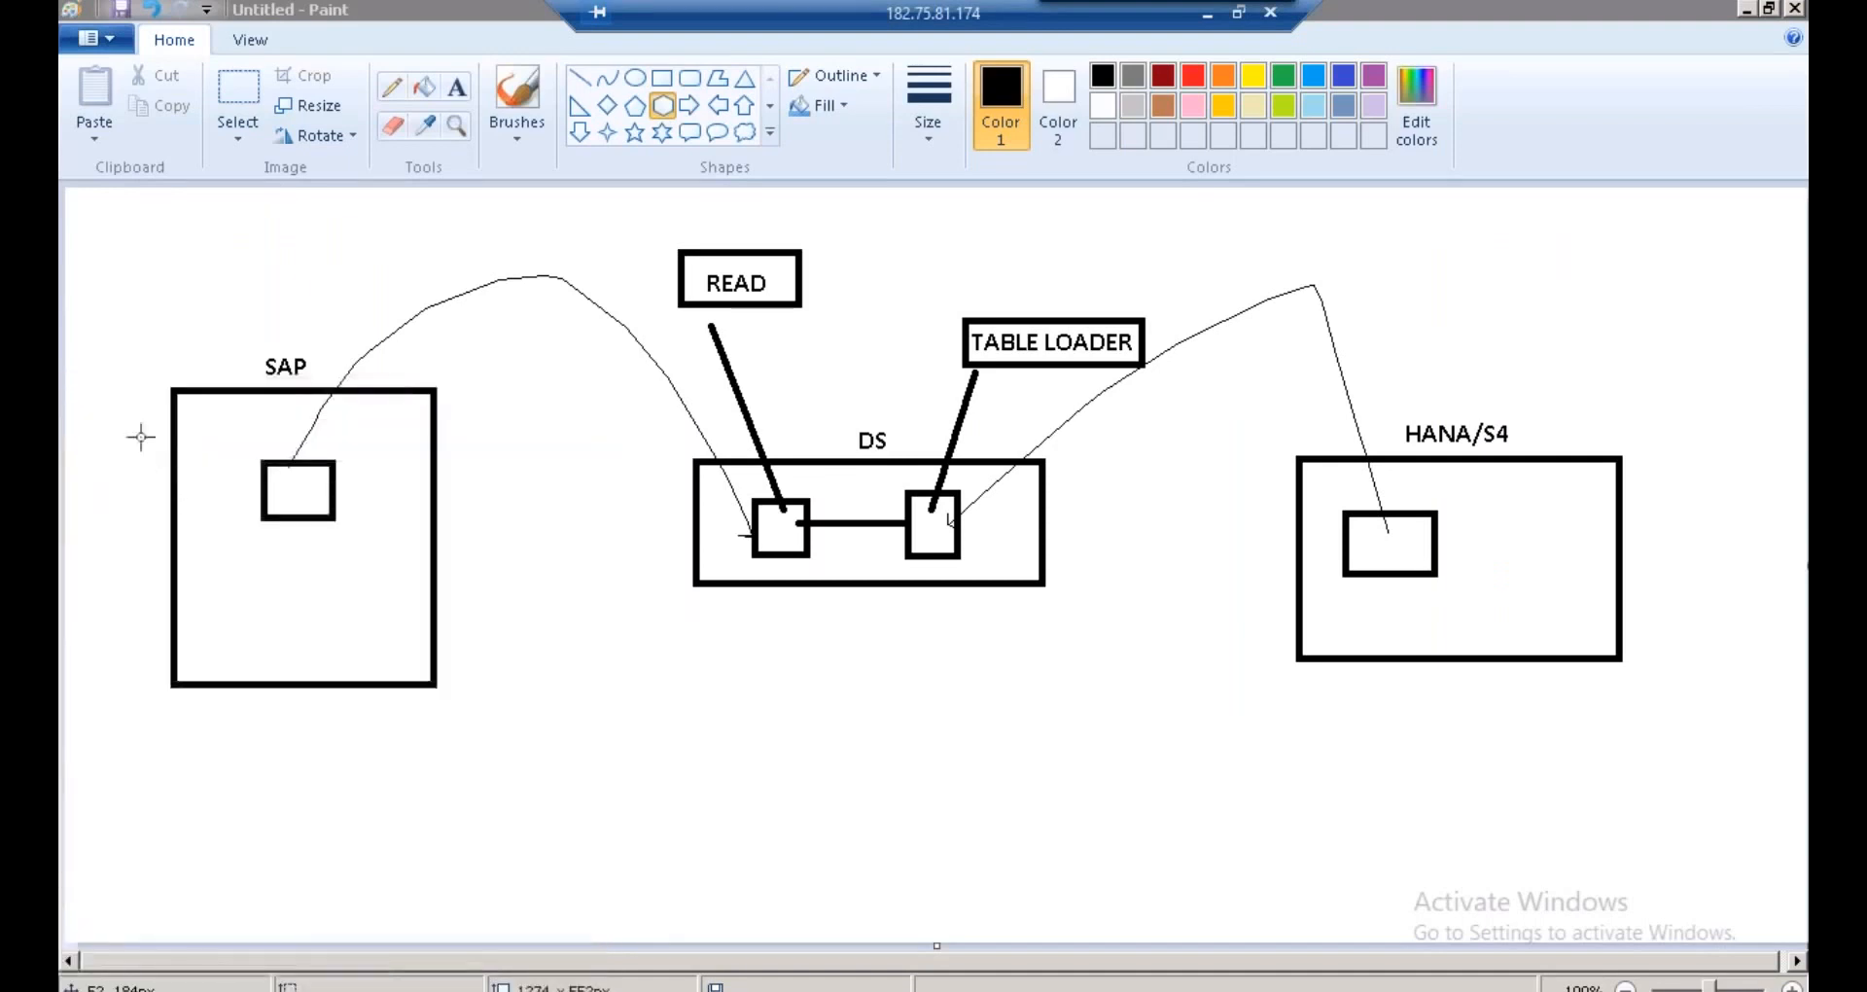
# - Draw four black rectangles, three stacked down the canvas's left side and one near its upper edge, right of the stack
pyautogui.doubleClick(739, 238)
pyautogui.click(664, 84)
pyautogui.moveTo(265, 359); pyautogui.dragTo(373, 467)
pyautogui.click(393, 474)
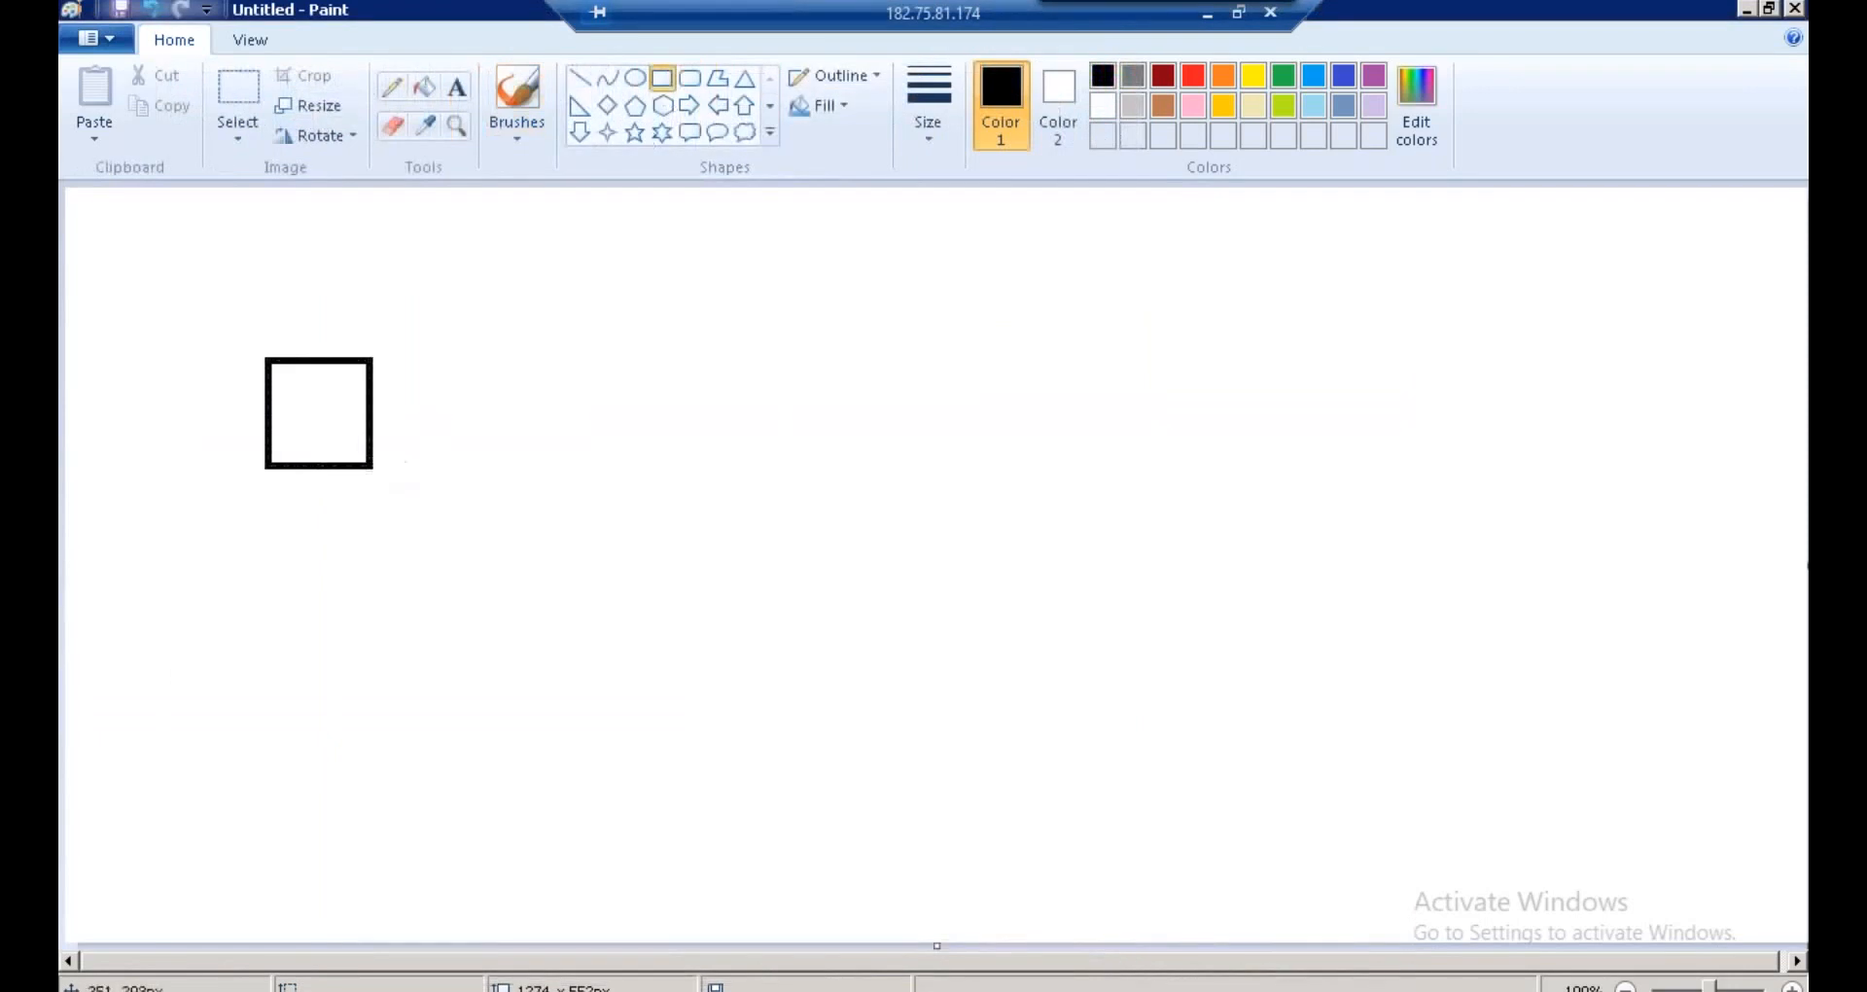
pyautogui.moveTo(265, 574); pyautogui.dragTo(411, 675)
pyautogui.click(514, 668)
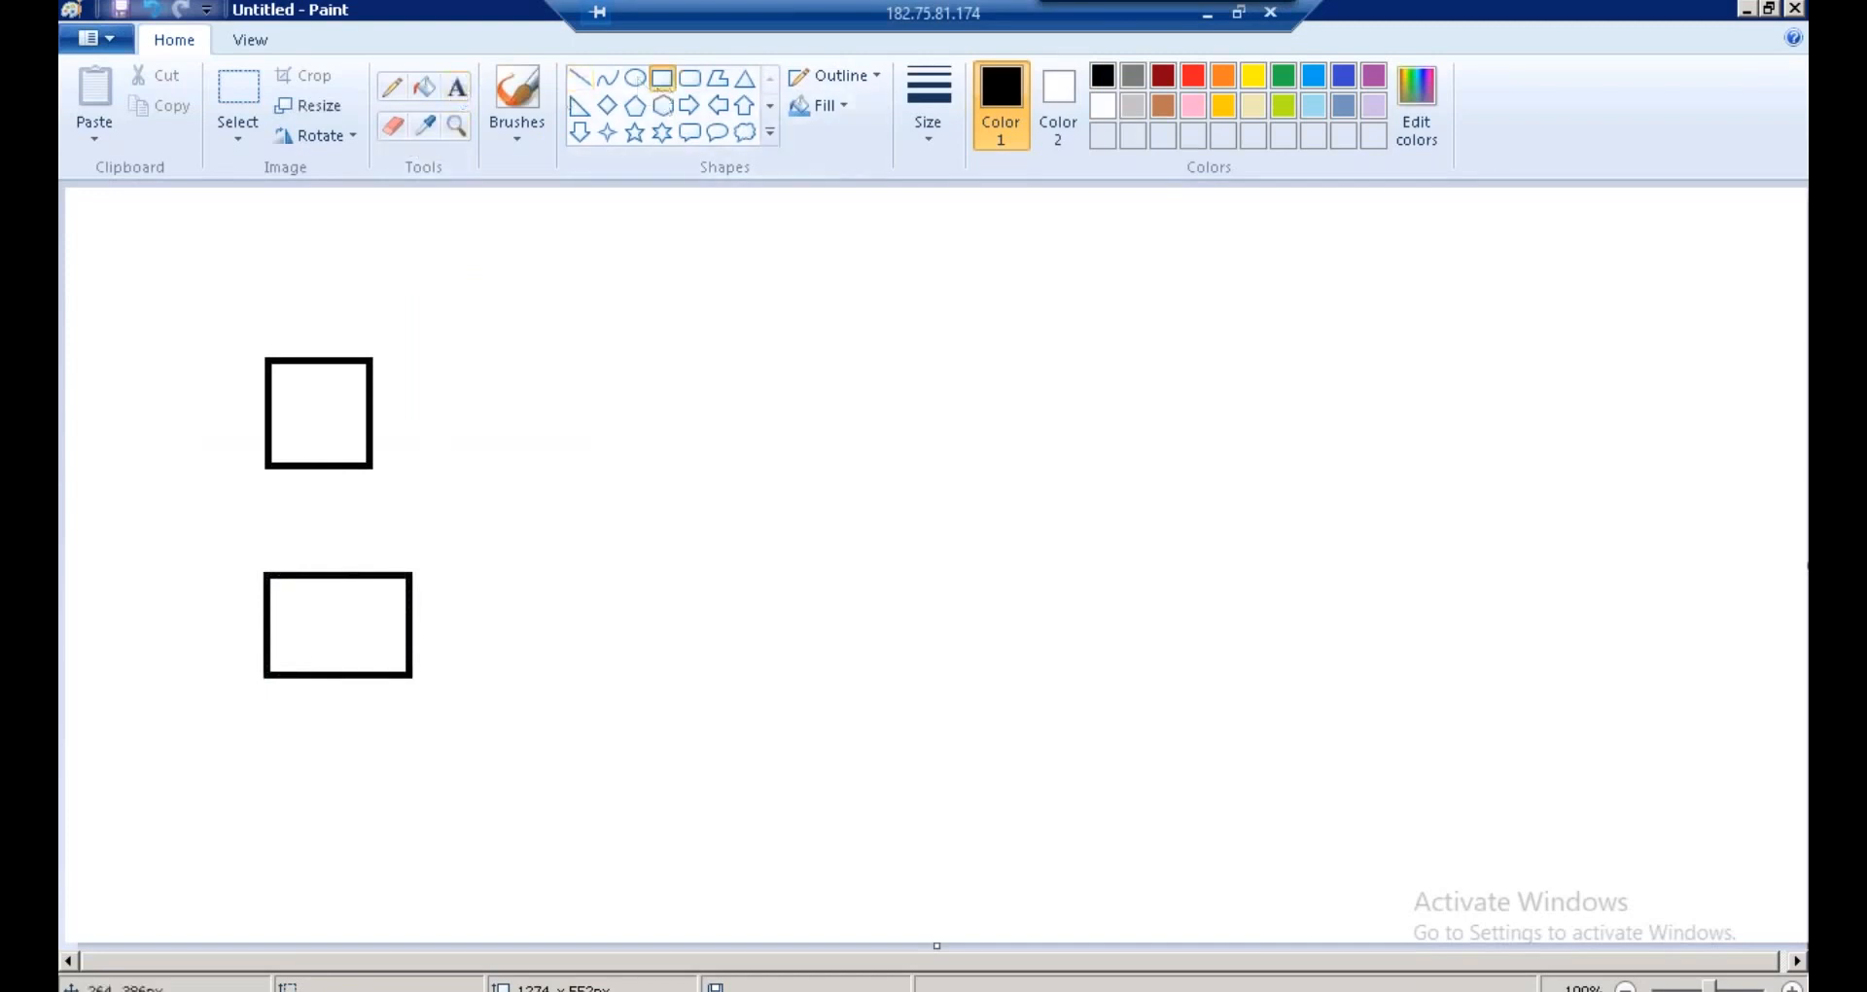
pyautogui.moveTo(326, 794); pyautogui.dragTo(446, 924)
pyautogui.click(465, 914)
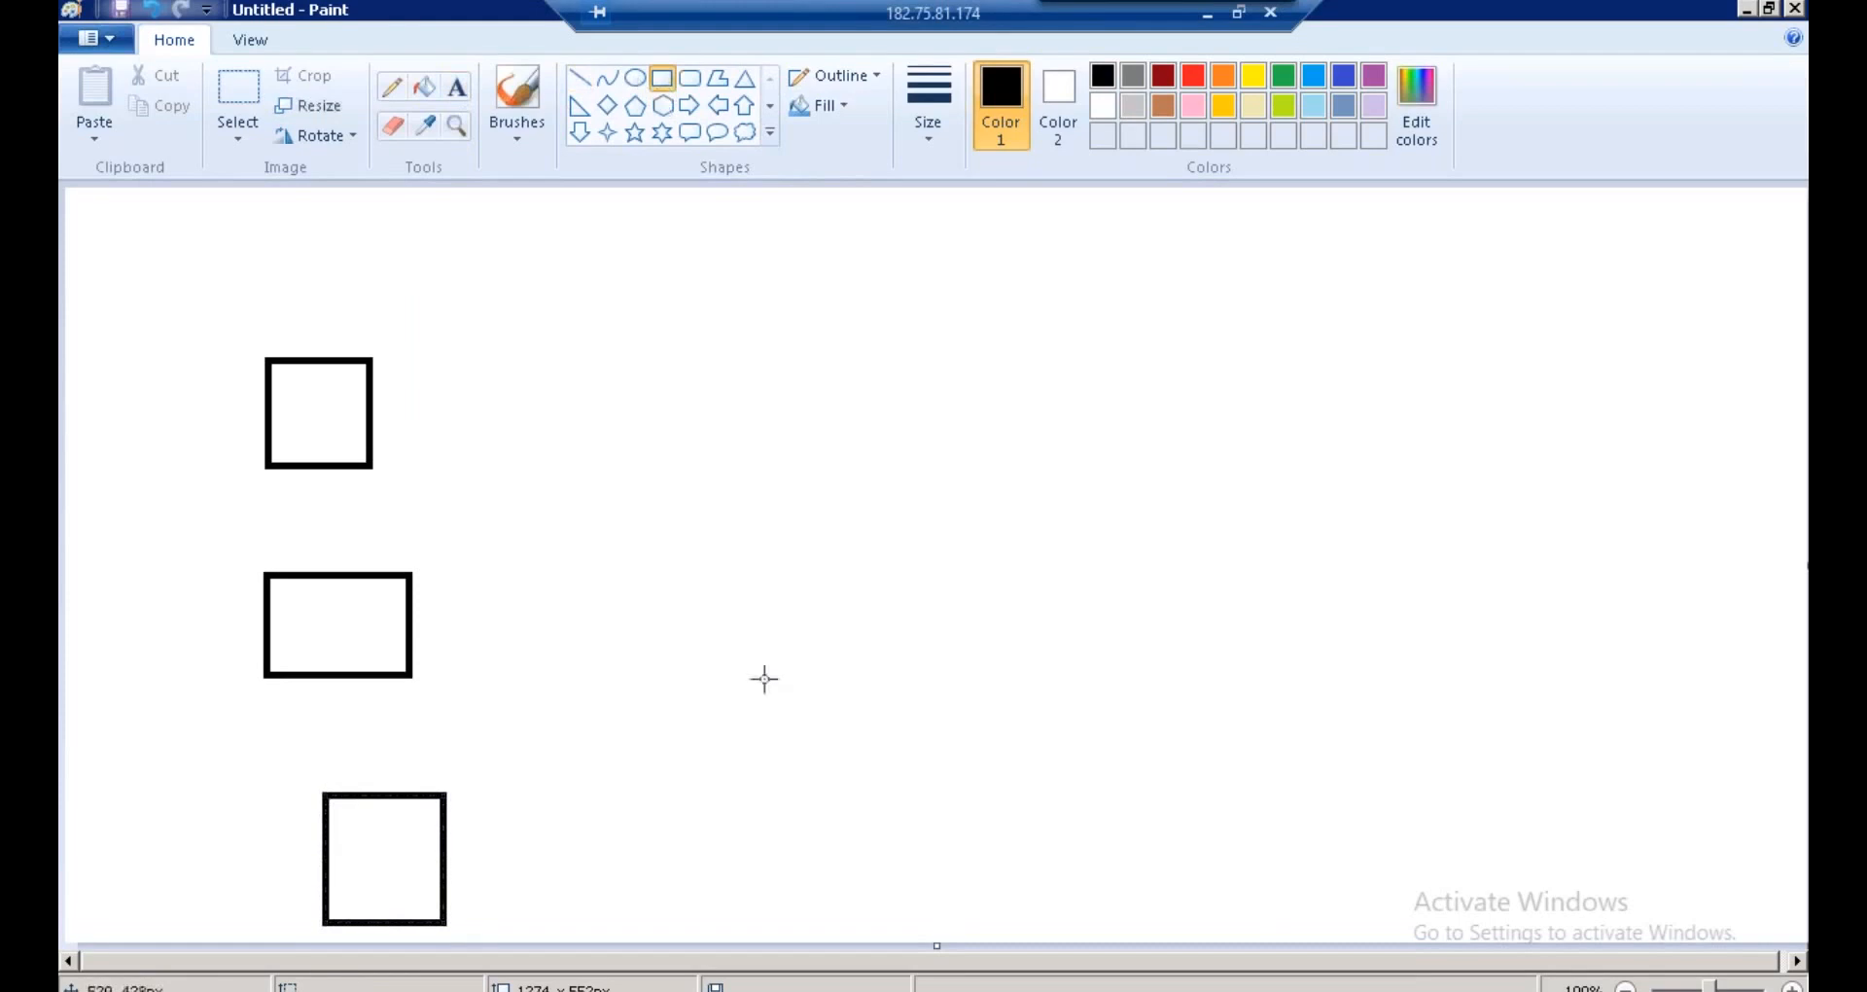
pyautogui.moveTo(494, 199); pyautogui.dragTo(633, 323)
pyautogui.click(646, 255)
# - Label the uppermost rectangle CODE, the small square below it TABLE and the wide rectangle FILE, placing each text beside its shape
pyautogui.click(456, 86)
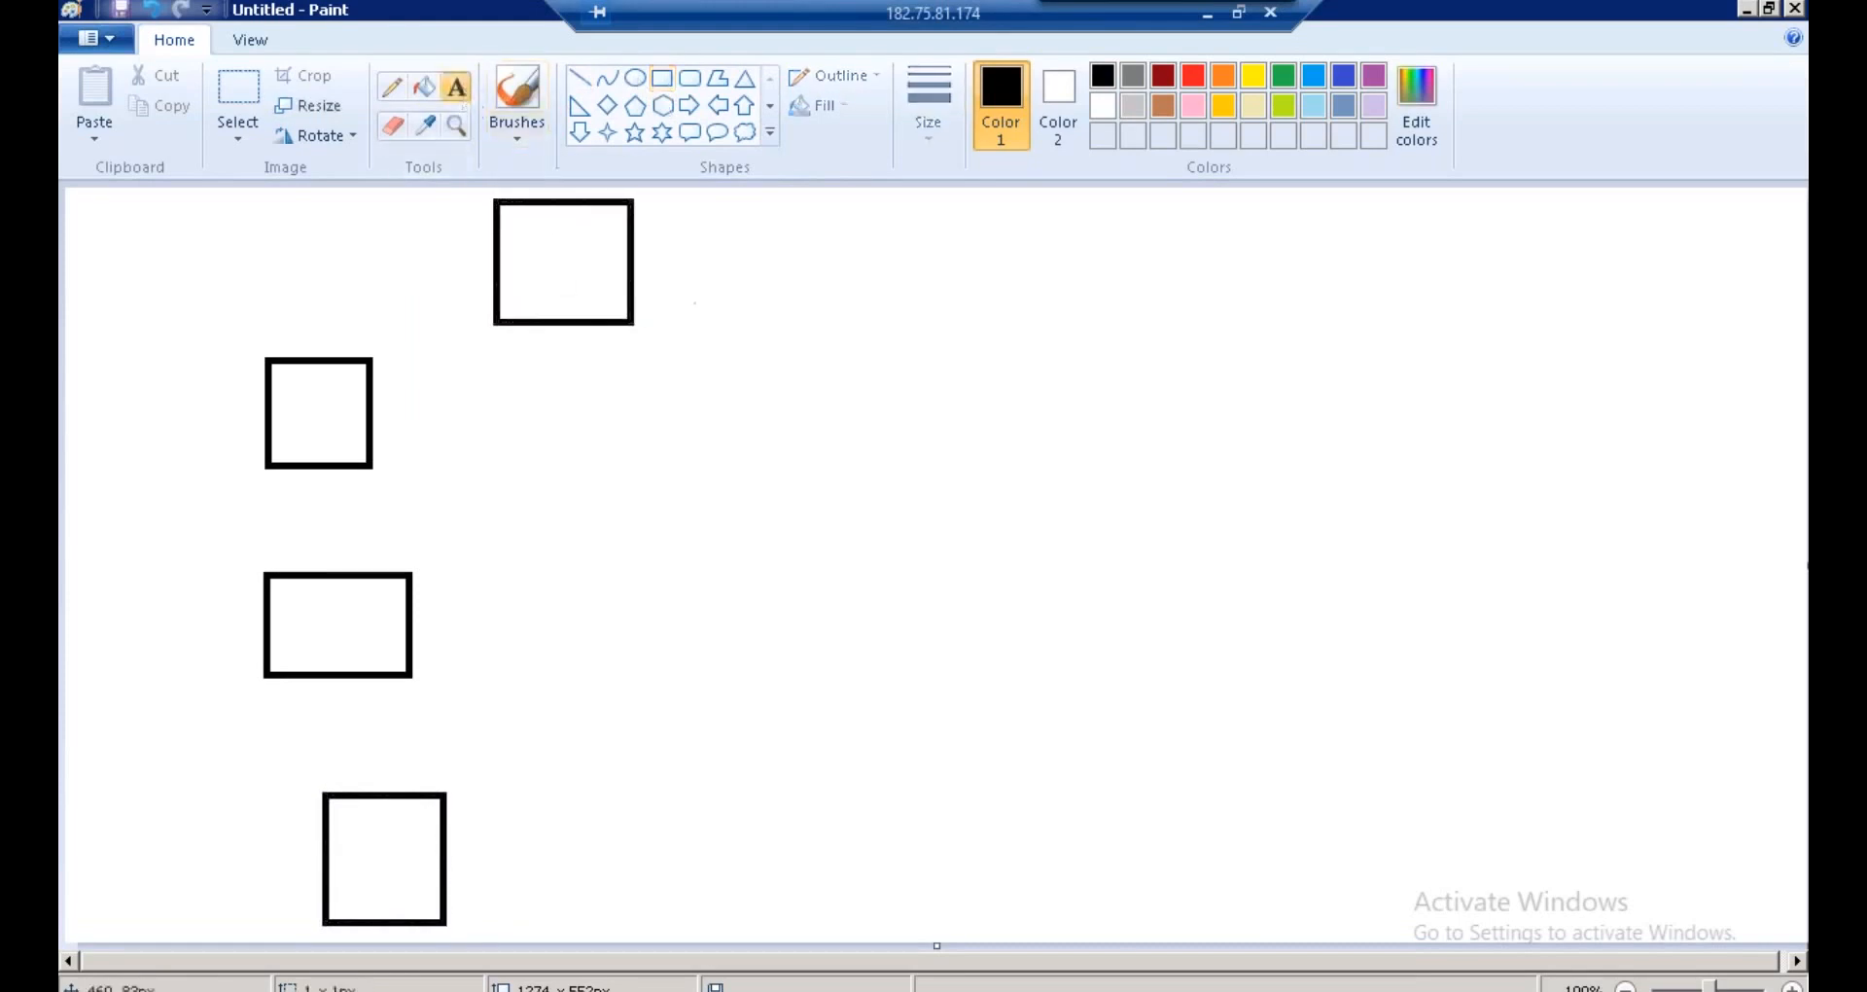
pyautogui.click(693, 282)
pyautogui.write('CODE')
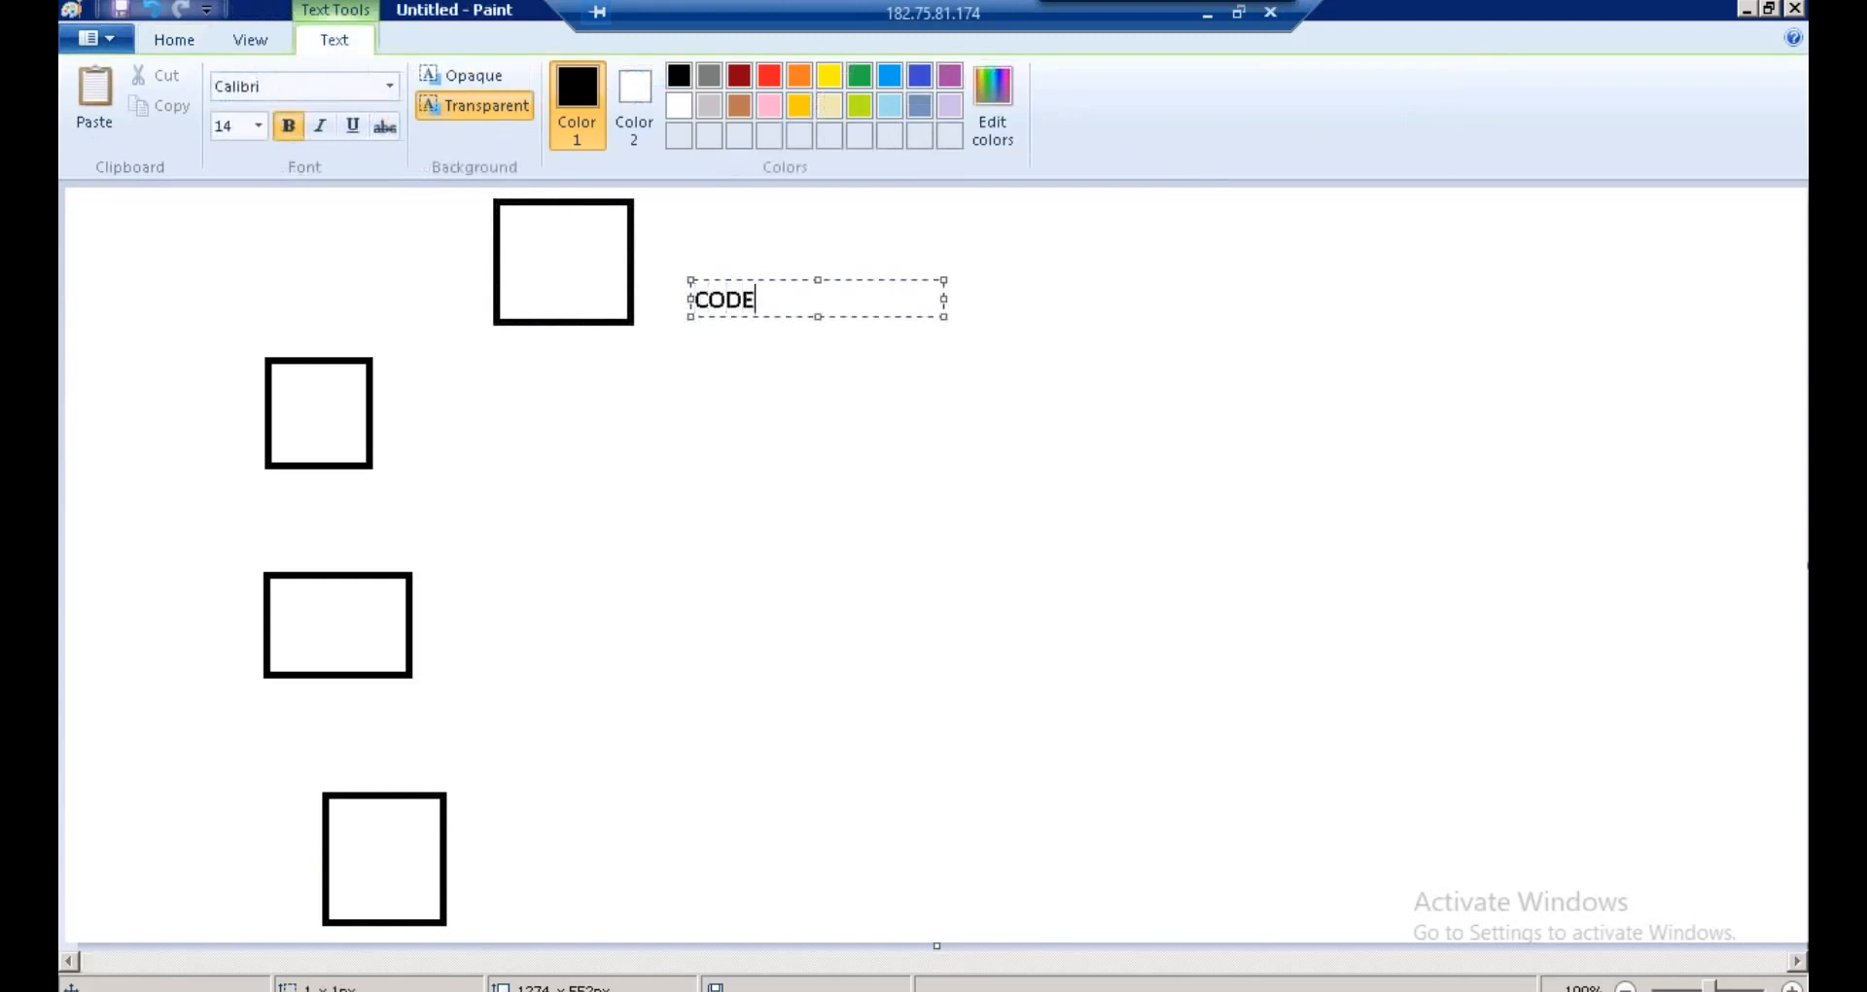
pyautogui.click(462, 442)
pyautogui.click(432, 437)
pyautogui.write('TABLE')
pyautogui.click(563, 589)
pyautogui.click(455, 602)
pyautogui.write('FILE')
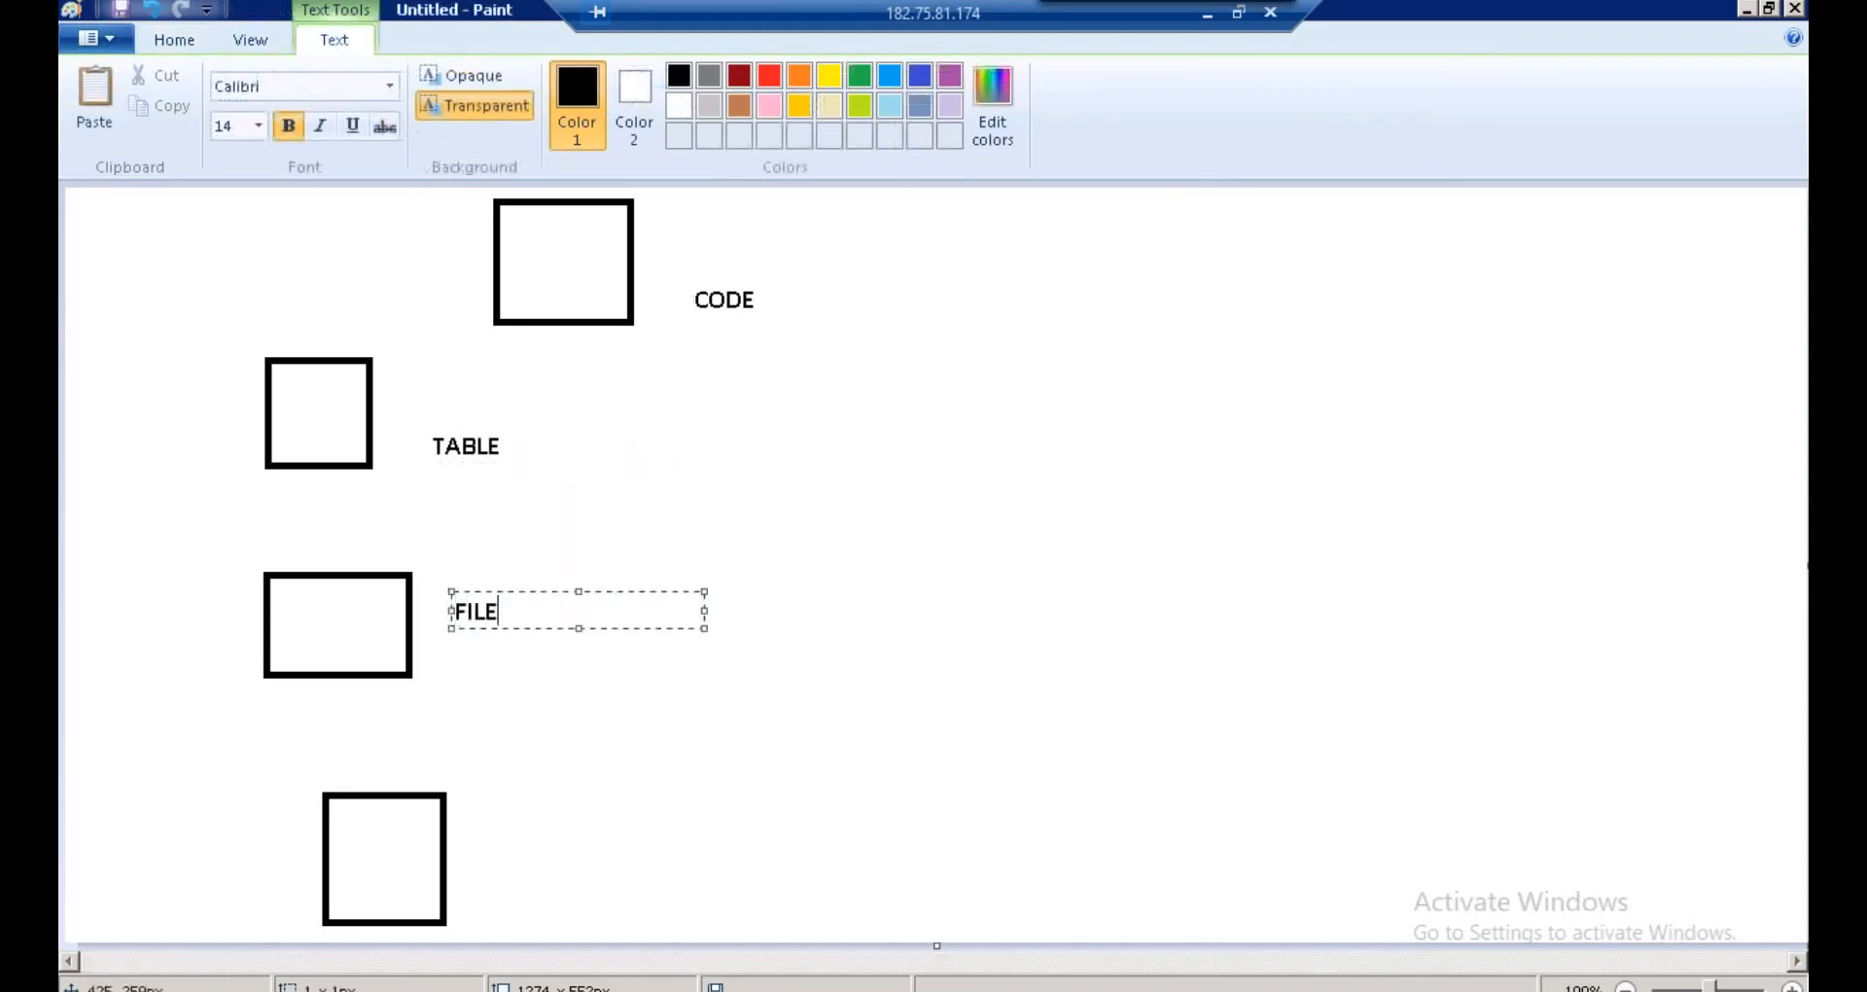
pyautogui.click(655, 525)
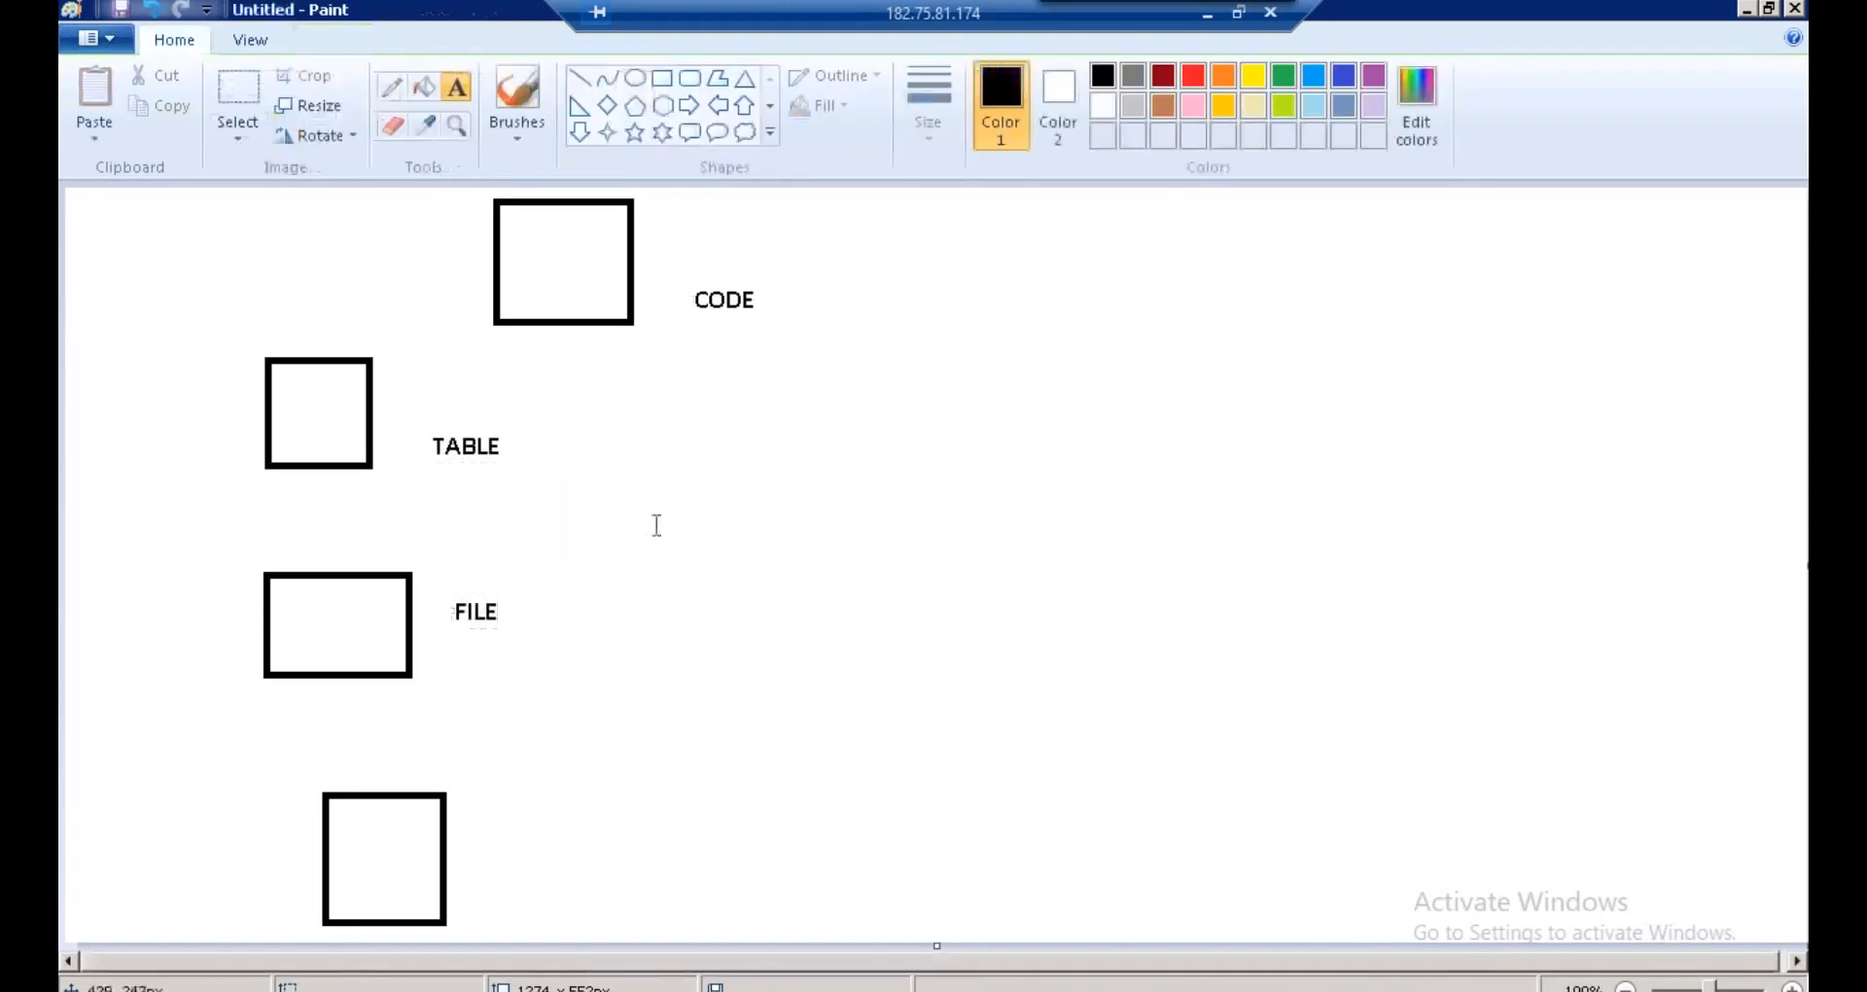
# - Add the text SAP just above the TABLE square and choose the rectangle shape for drawing
pyautogui.click(356, 320)
pyautogui.write('SAP')
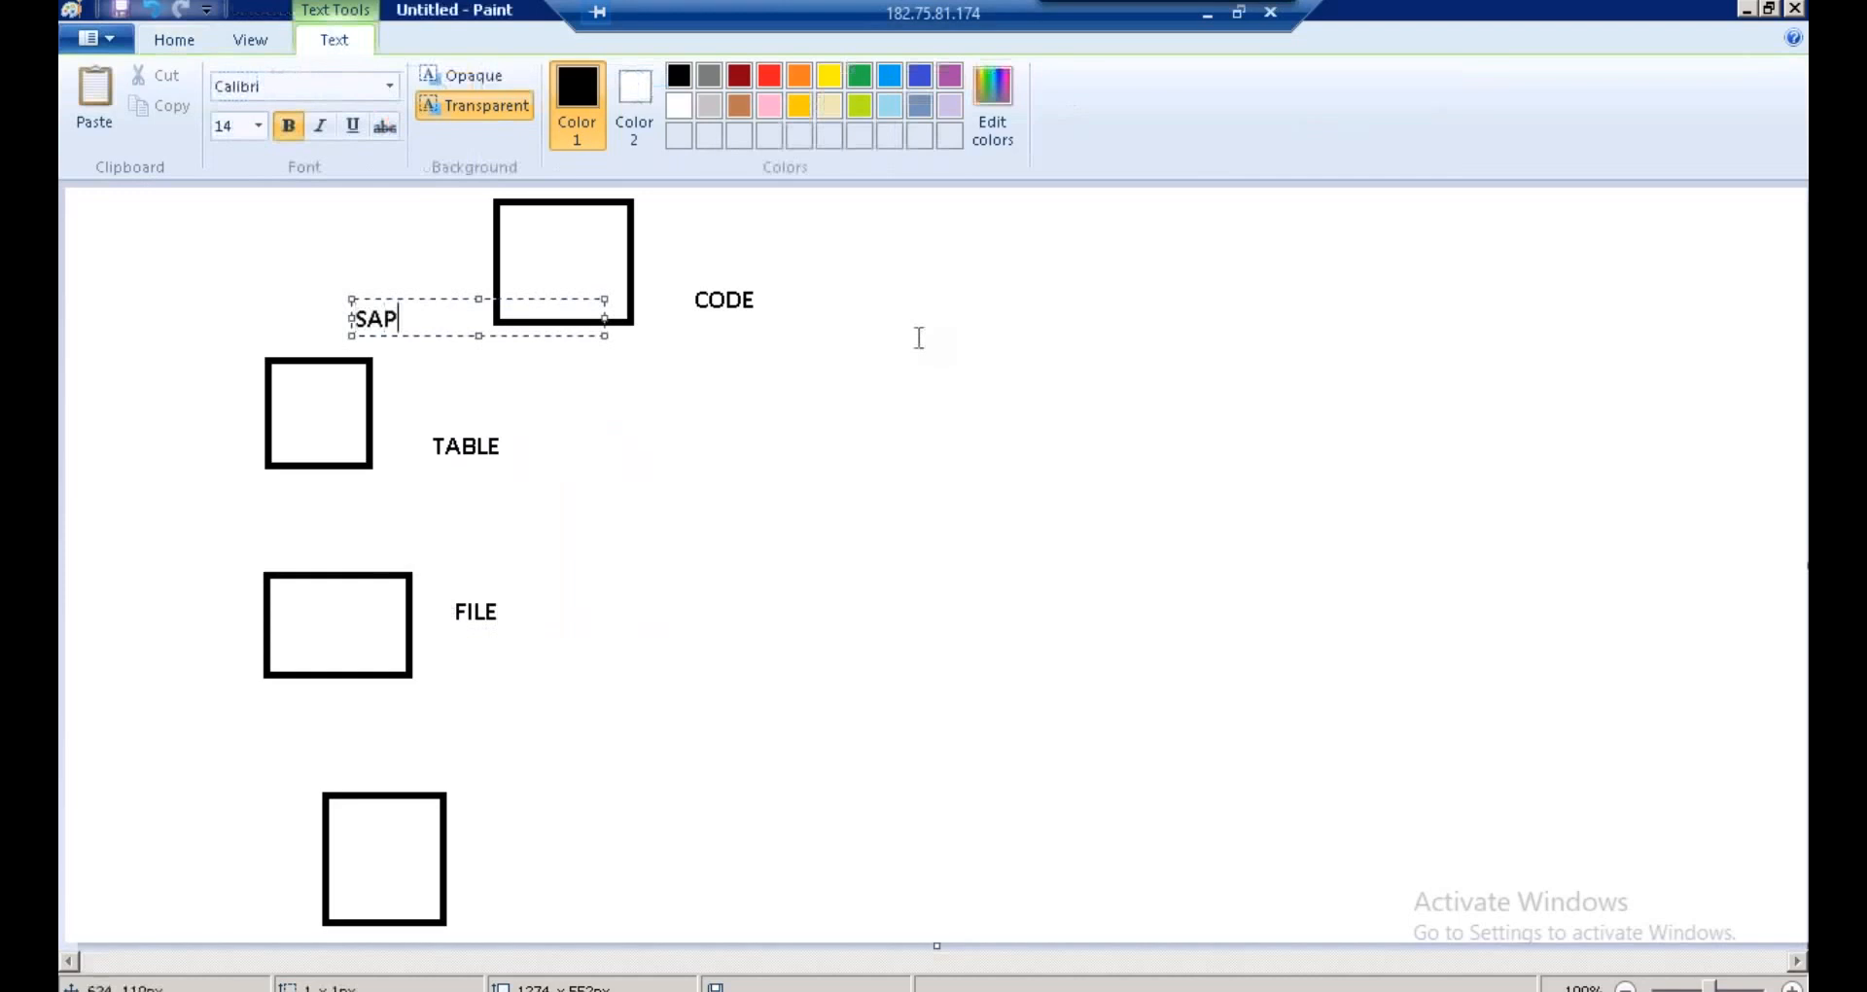
pyautogui.click(918, 338)
pyautogui.click(661, 78)
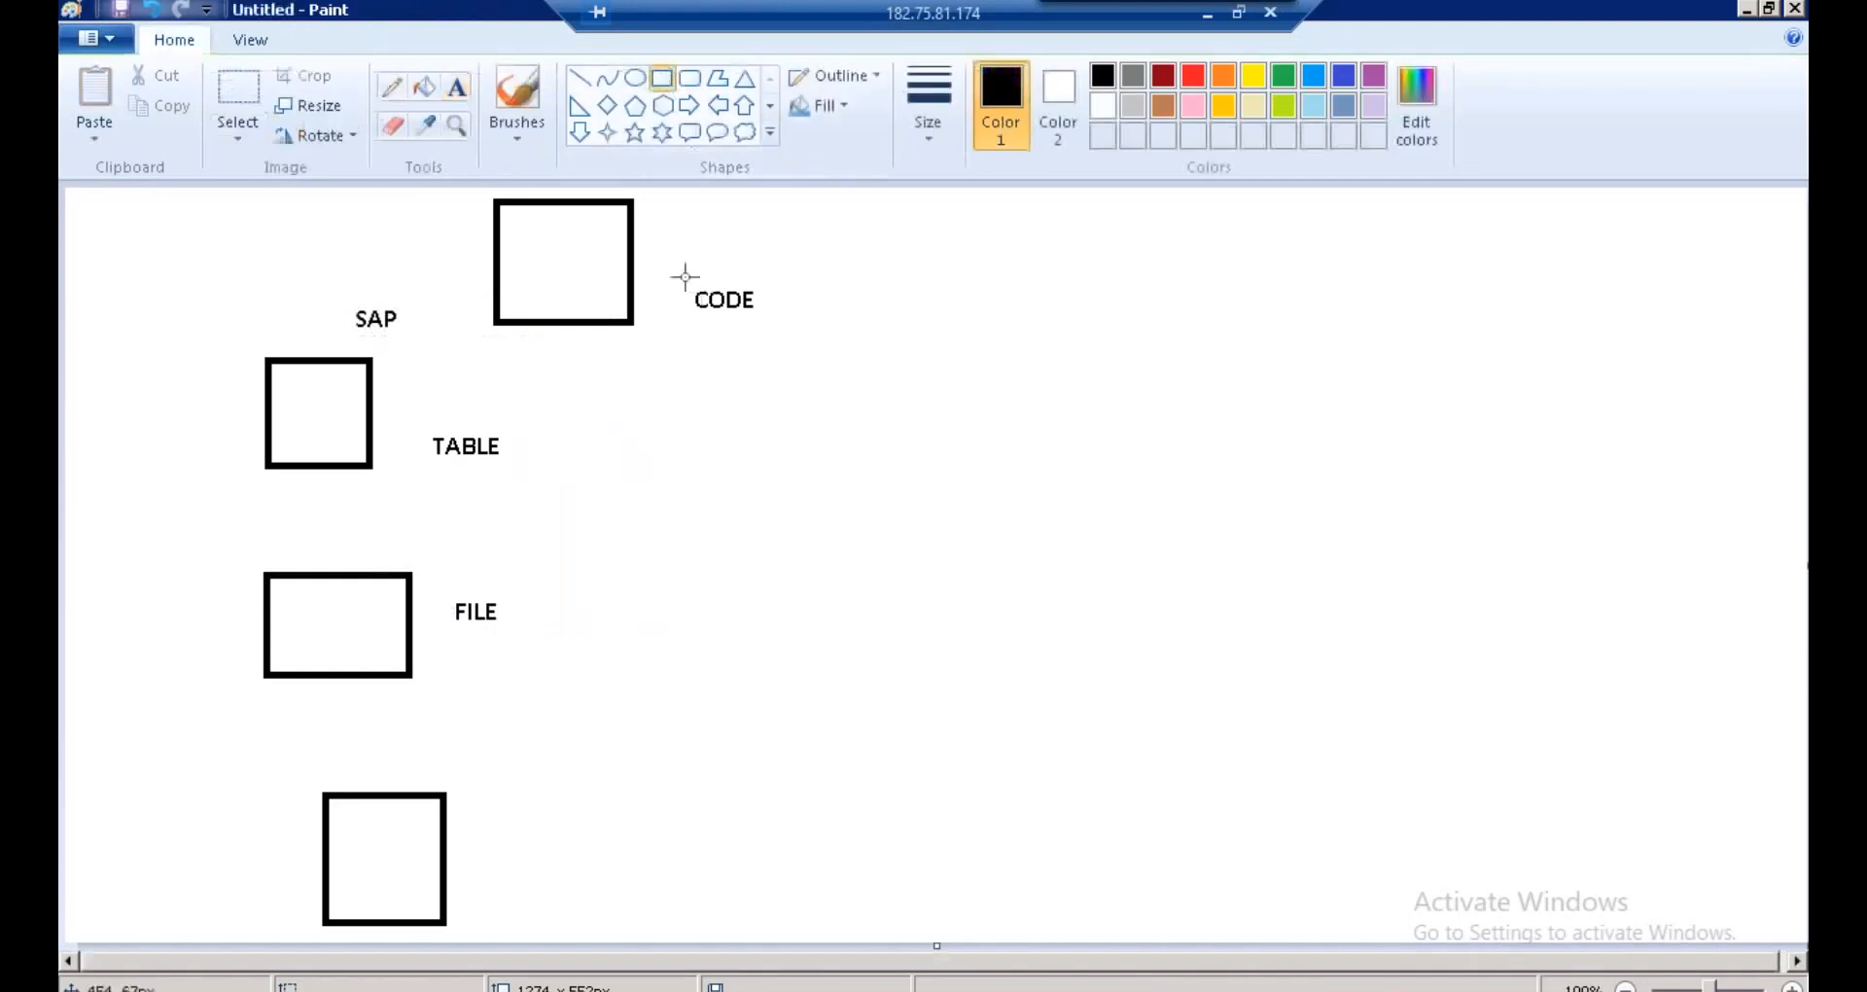
# - Frame the CODE label with a small rectangle and add the text SQL TRANSFORM just above it
pyautogui.moveTo(675, 274); pyautogui.dragTo(775, 330)
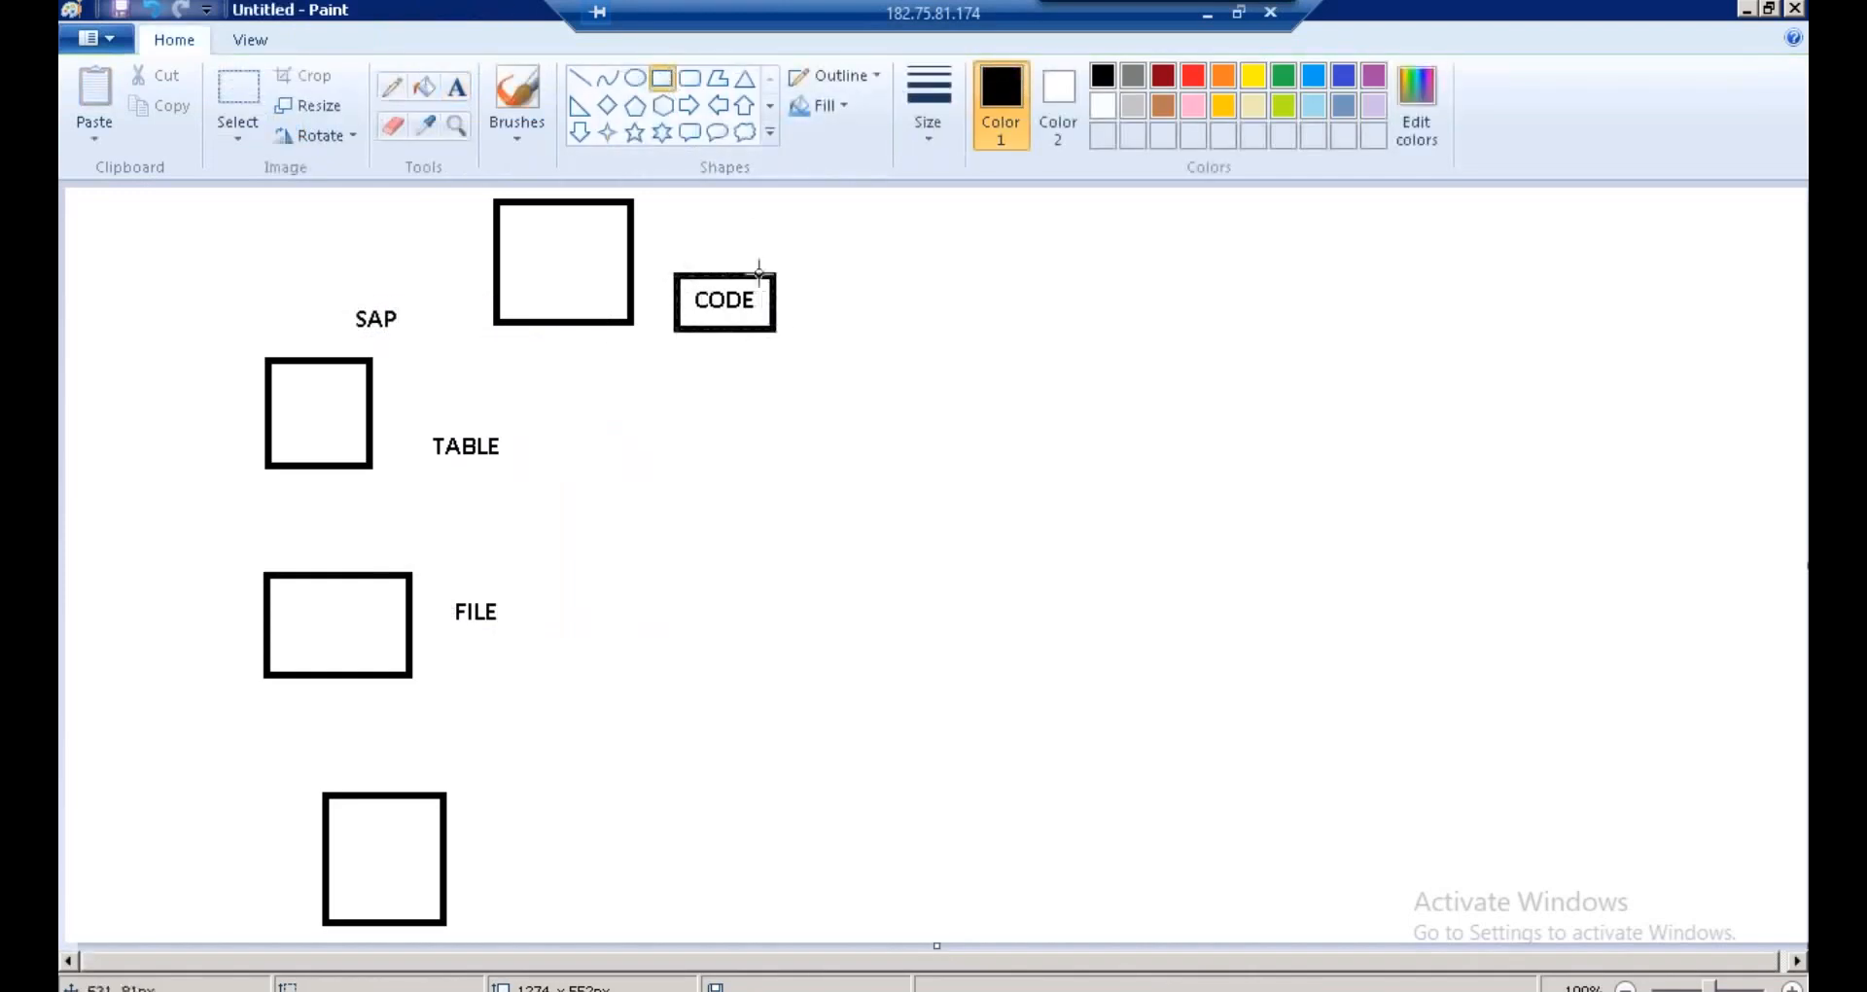
pyautogui.click(456, 87)
pyautogui.click(703, 198)
pyautogui.write('SQL TRANSFORM')
pyautogui.click(1043, 380)
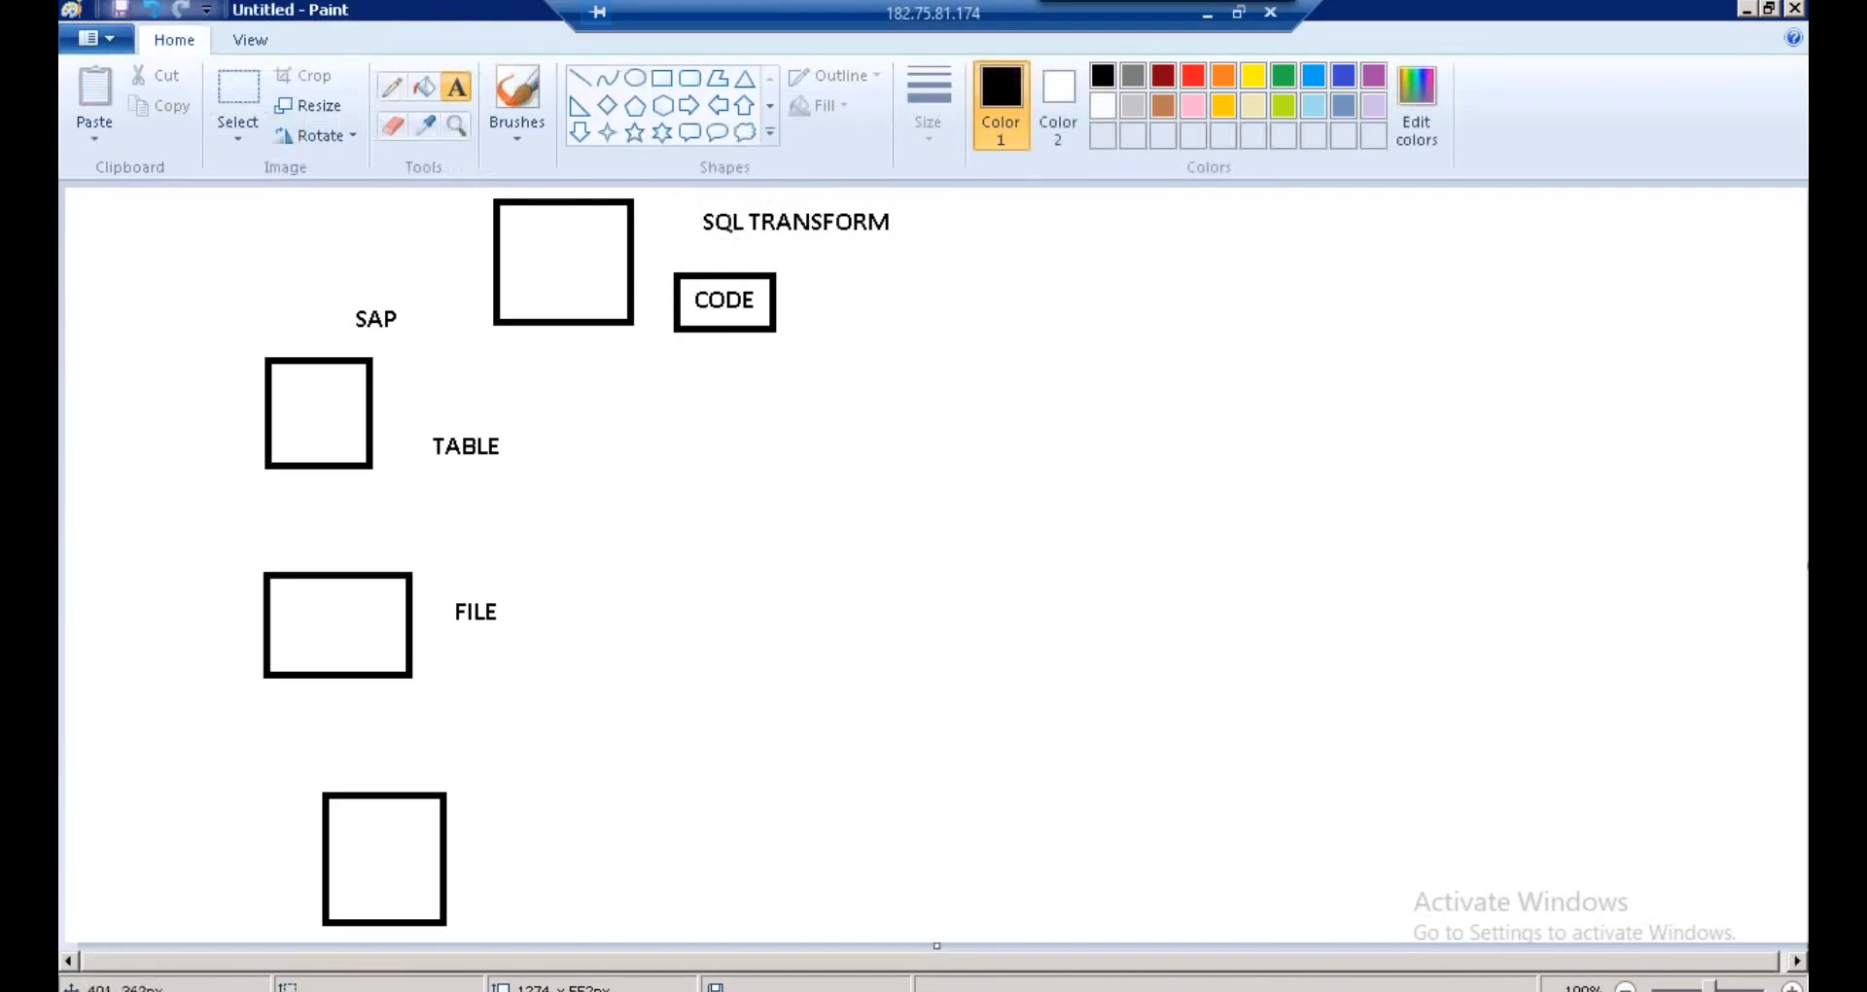
# - Switch to Data Services Workbench and create a data flow in ZSAPPROJECT with SQL_DF as both name and description
pyautogui.moveTo(403, 991)
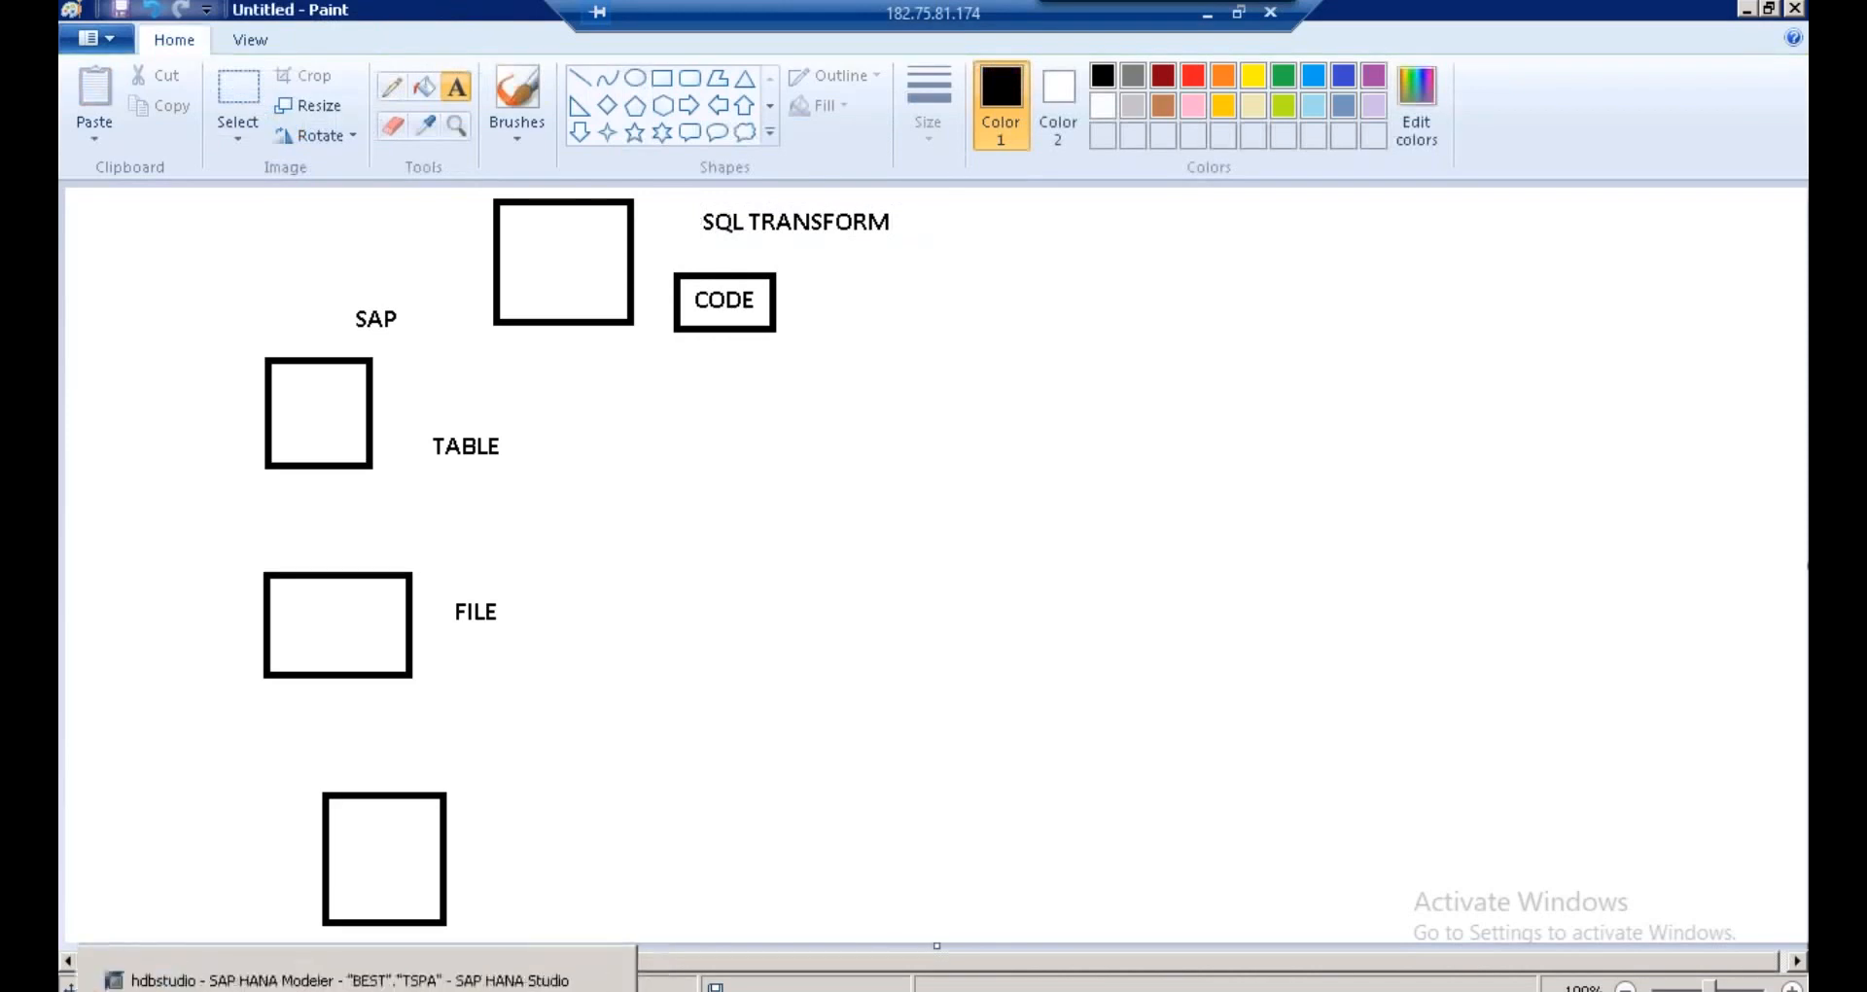
pyautogui.click(356, 991)
pyautogui.click(402, 991)
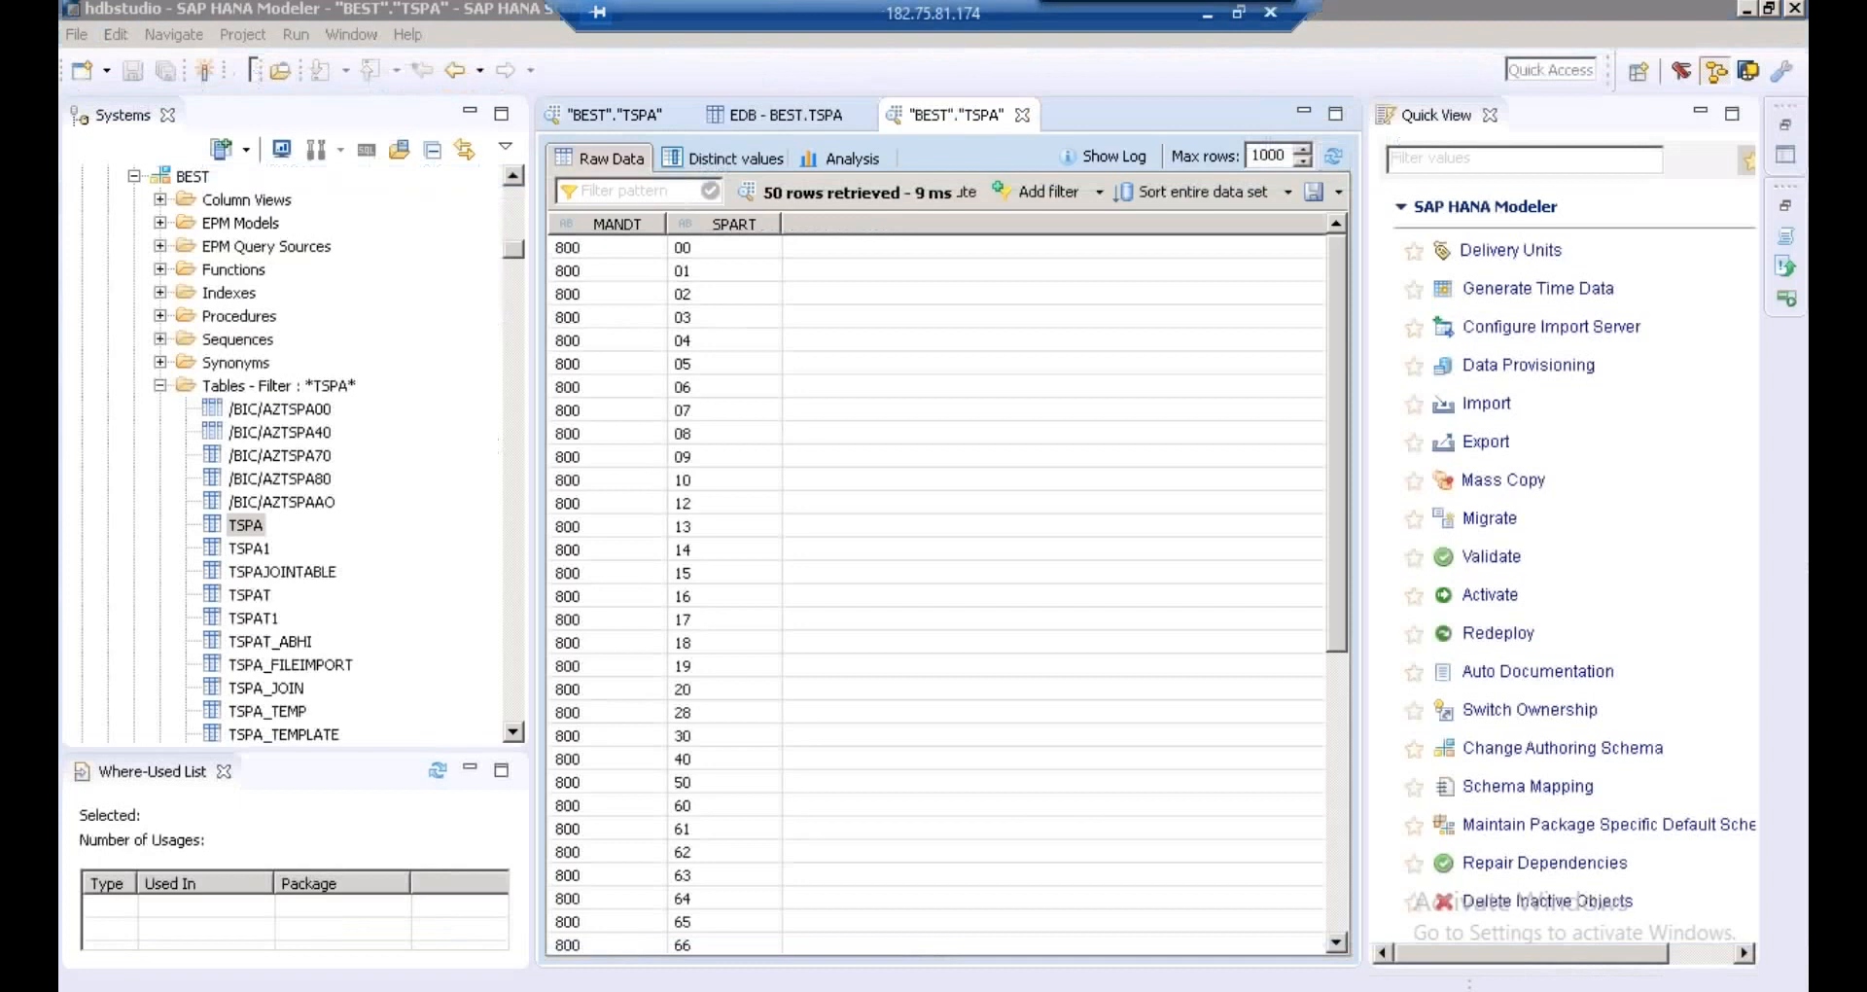
pyautogui.rightClick(200, 504)
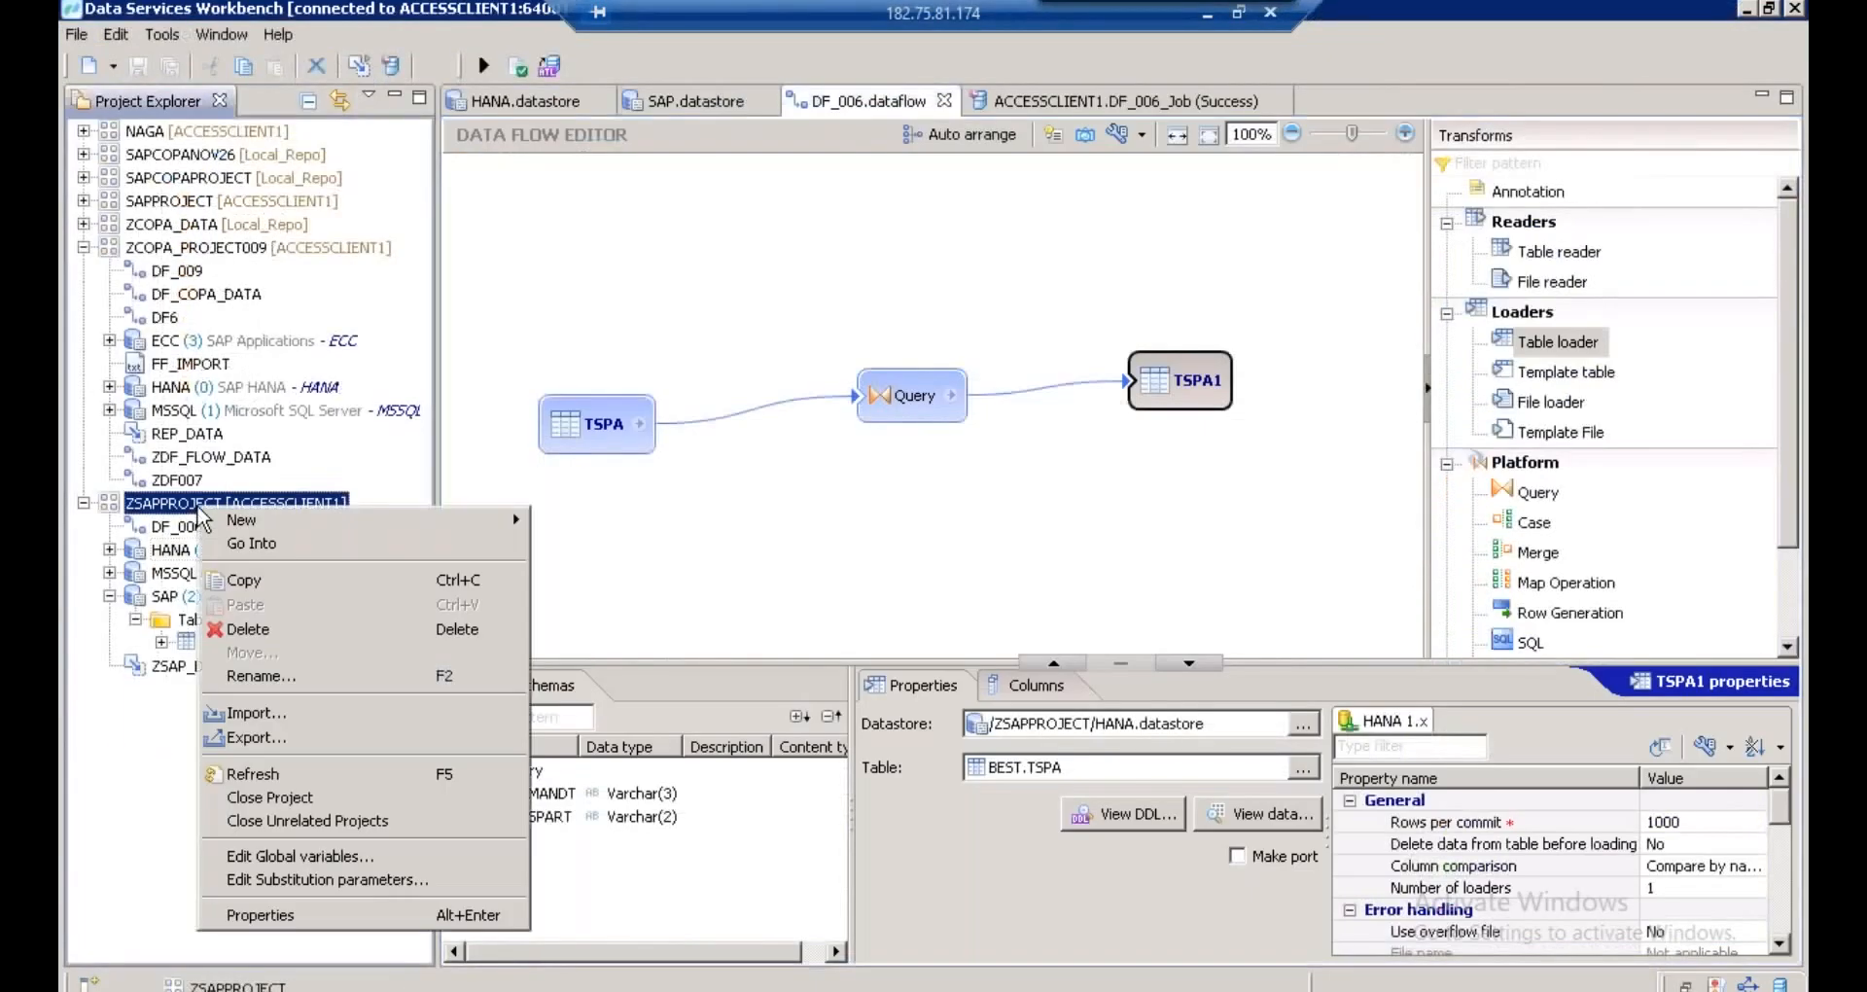
pyautogui.moveTo(497, 535)
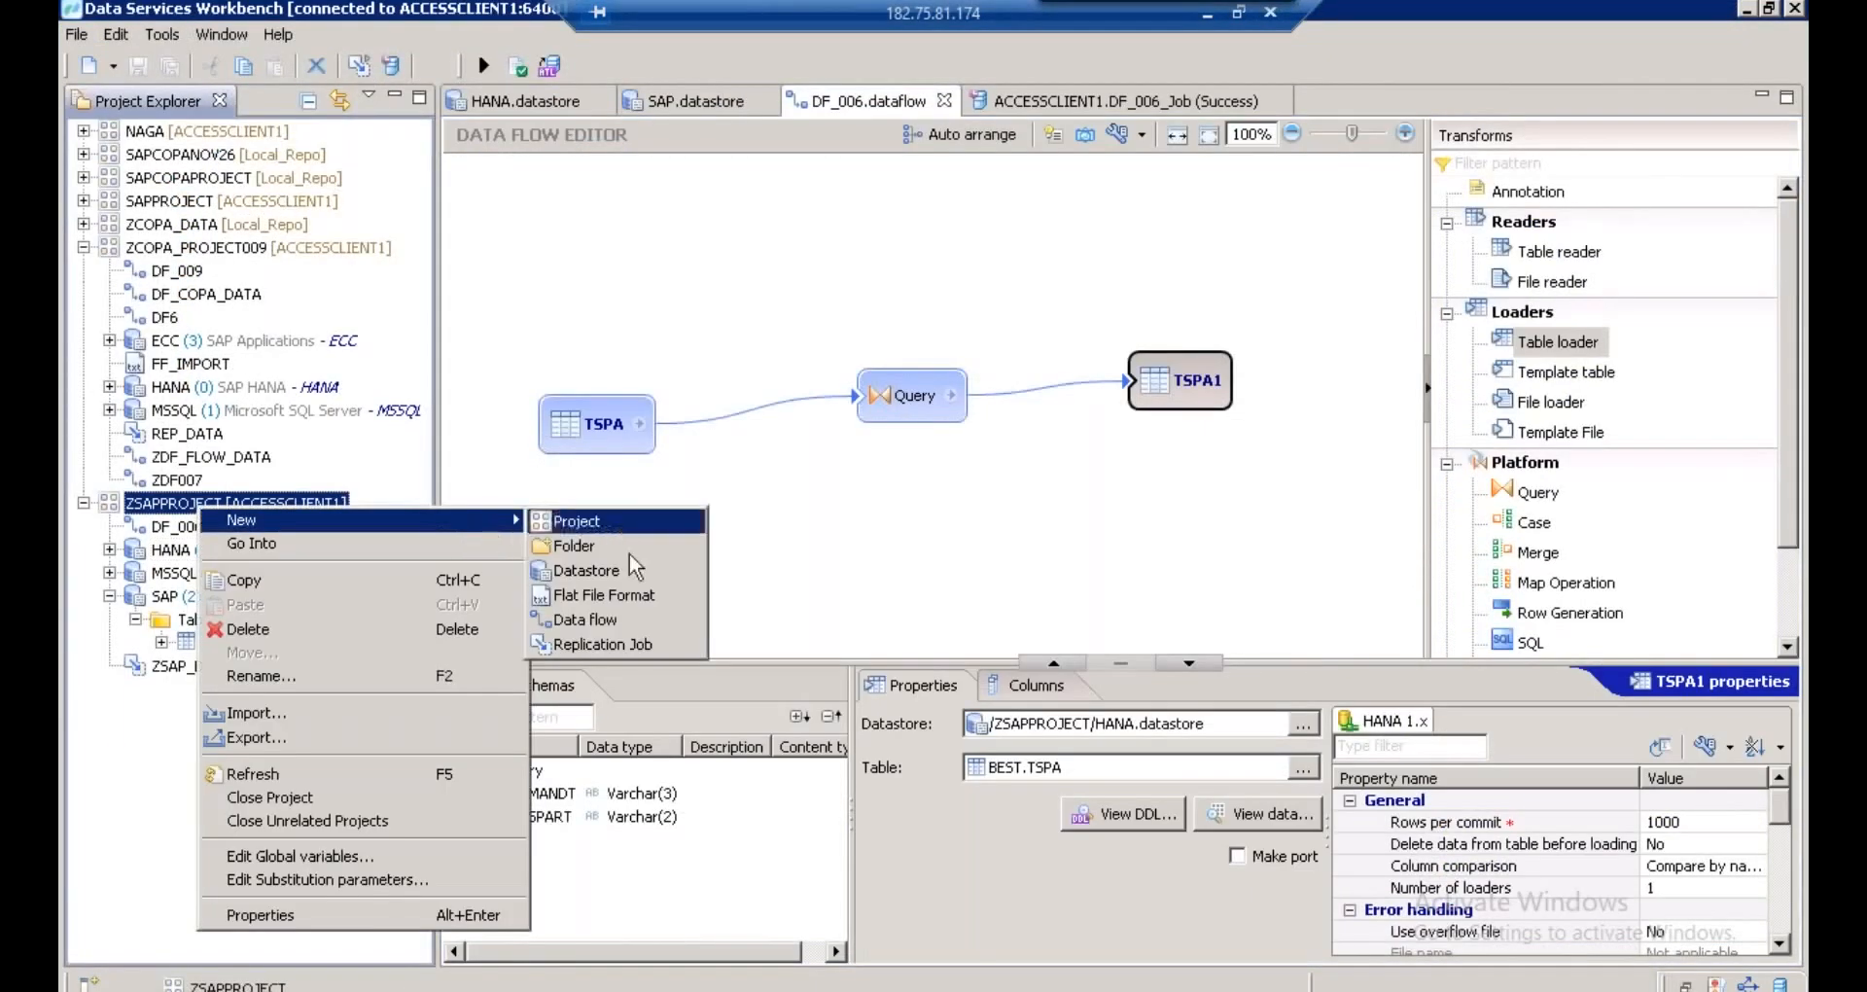
pyautogui.click(622, 622)
pyautogui.write('SQL_DF')
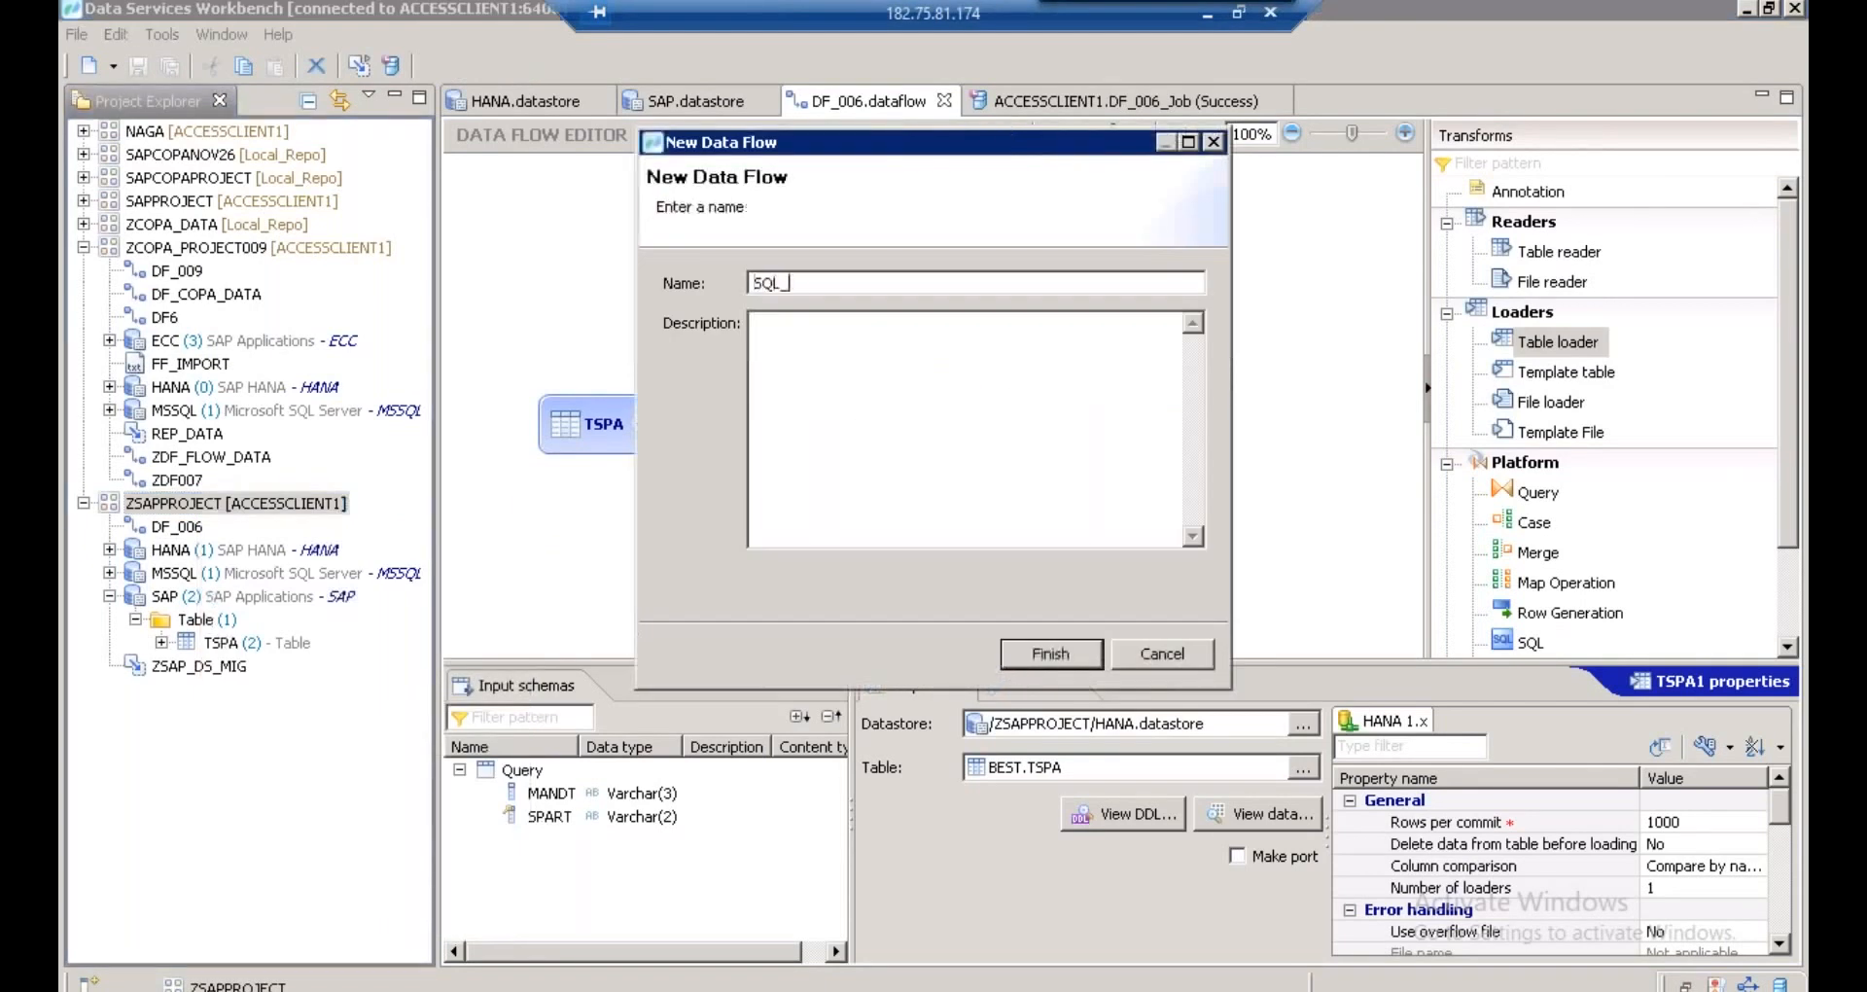
pyautogui.moveTo(895, 289); pyautogui.dragTo(678, 289)
pyautogui.hotkey('ctrl', 'c')
pyautogui.click(758, 321)
pyautogui.hotkey('ctrl', 'v')
pyautogui.click(1042, 661)
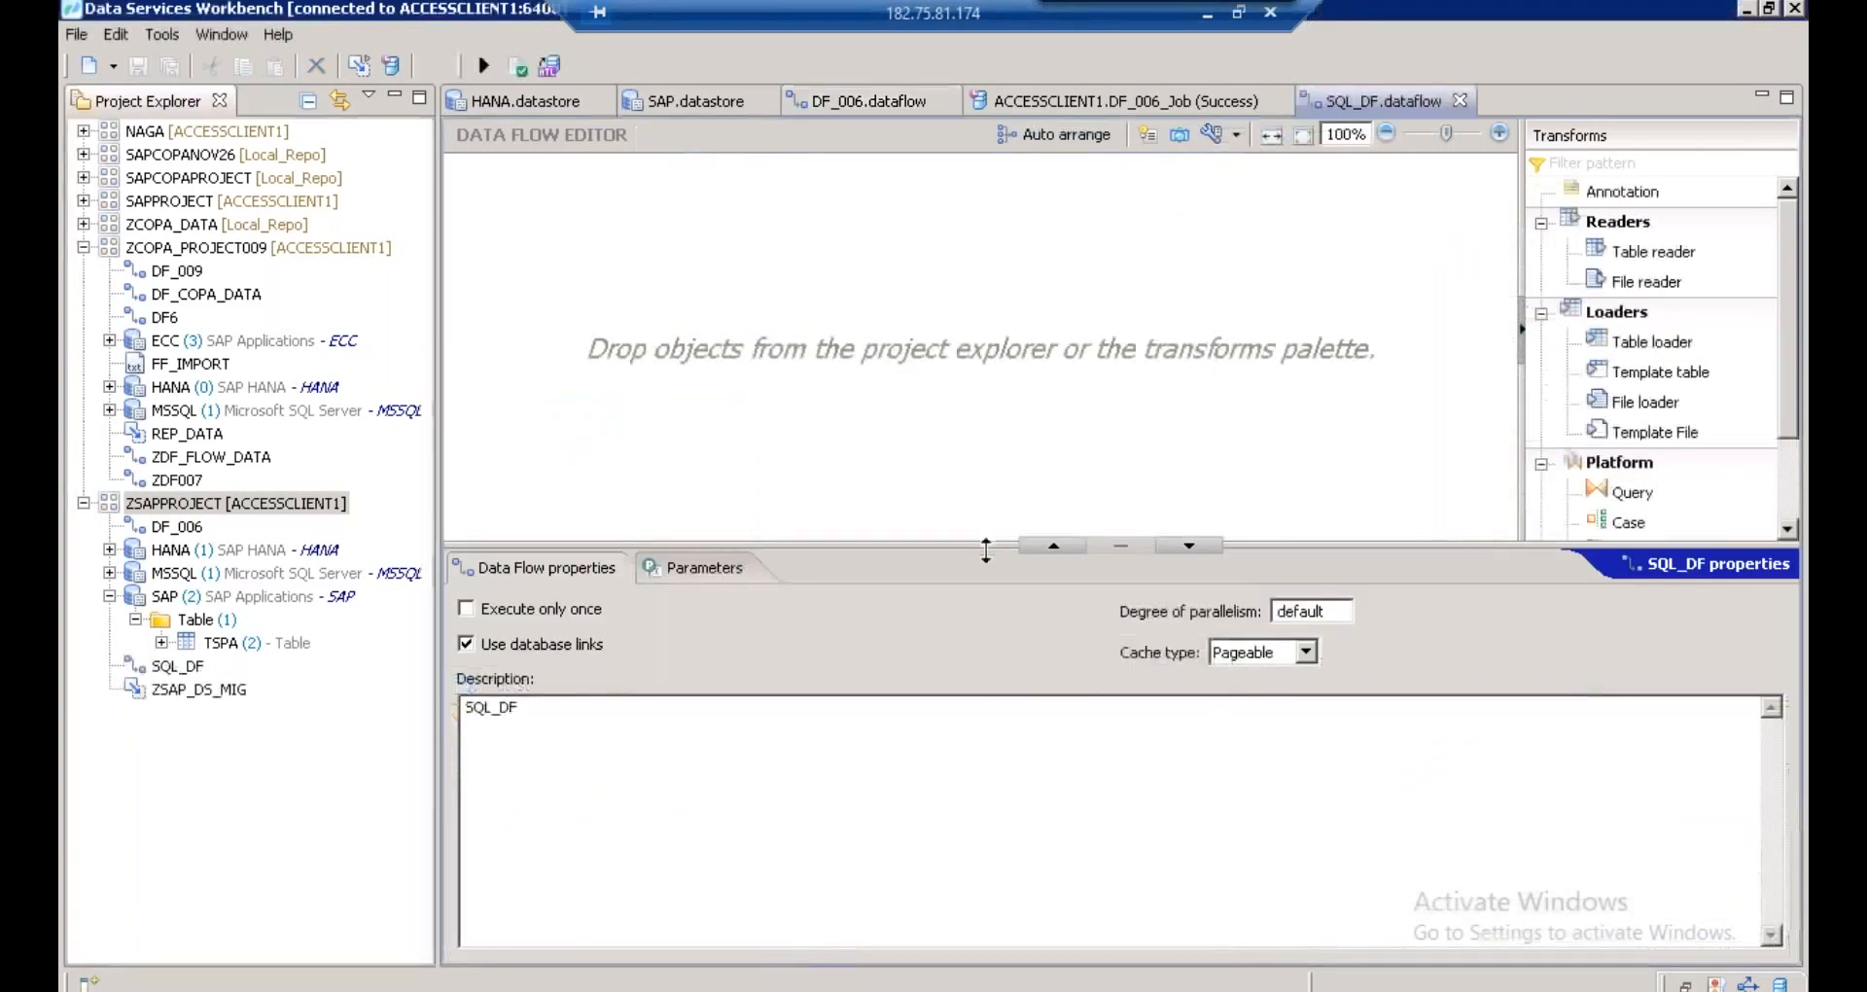
# - Enlarge the SQL_DF editor canvas, place an SQL transform in the data flow and select it to show its properties
pyautogui.moveTo(986, 817); pyautogui.dragTo(986, 957)
pyautogui.moveTo(437, 359); pyautogui.dragTo(329, 359)
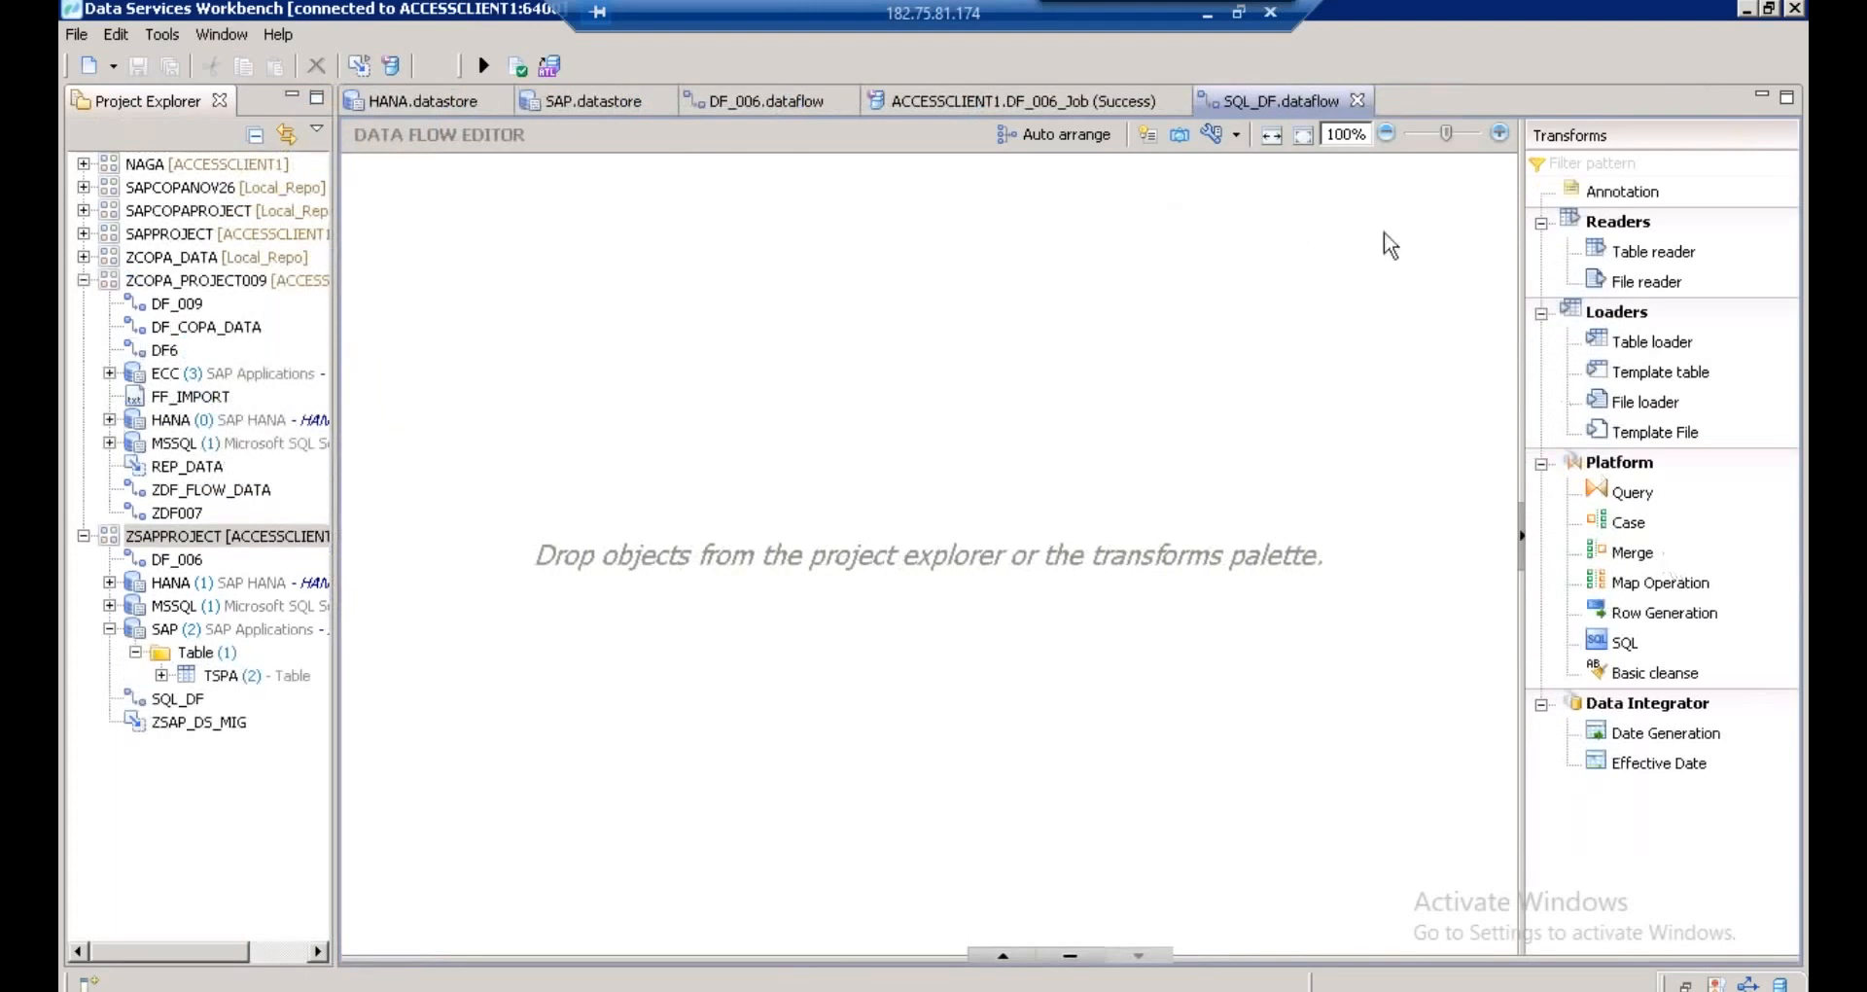
pyautogui.click(1652, 351)
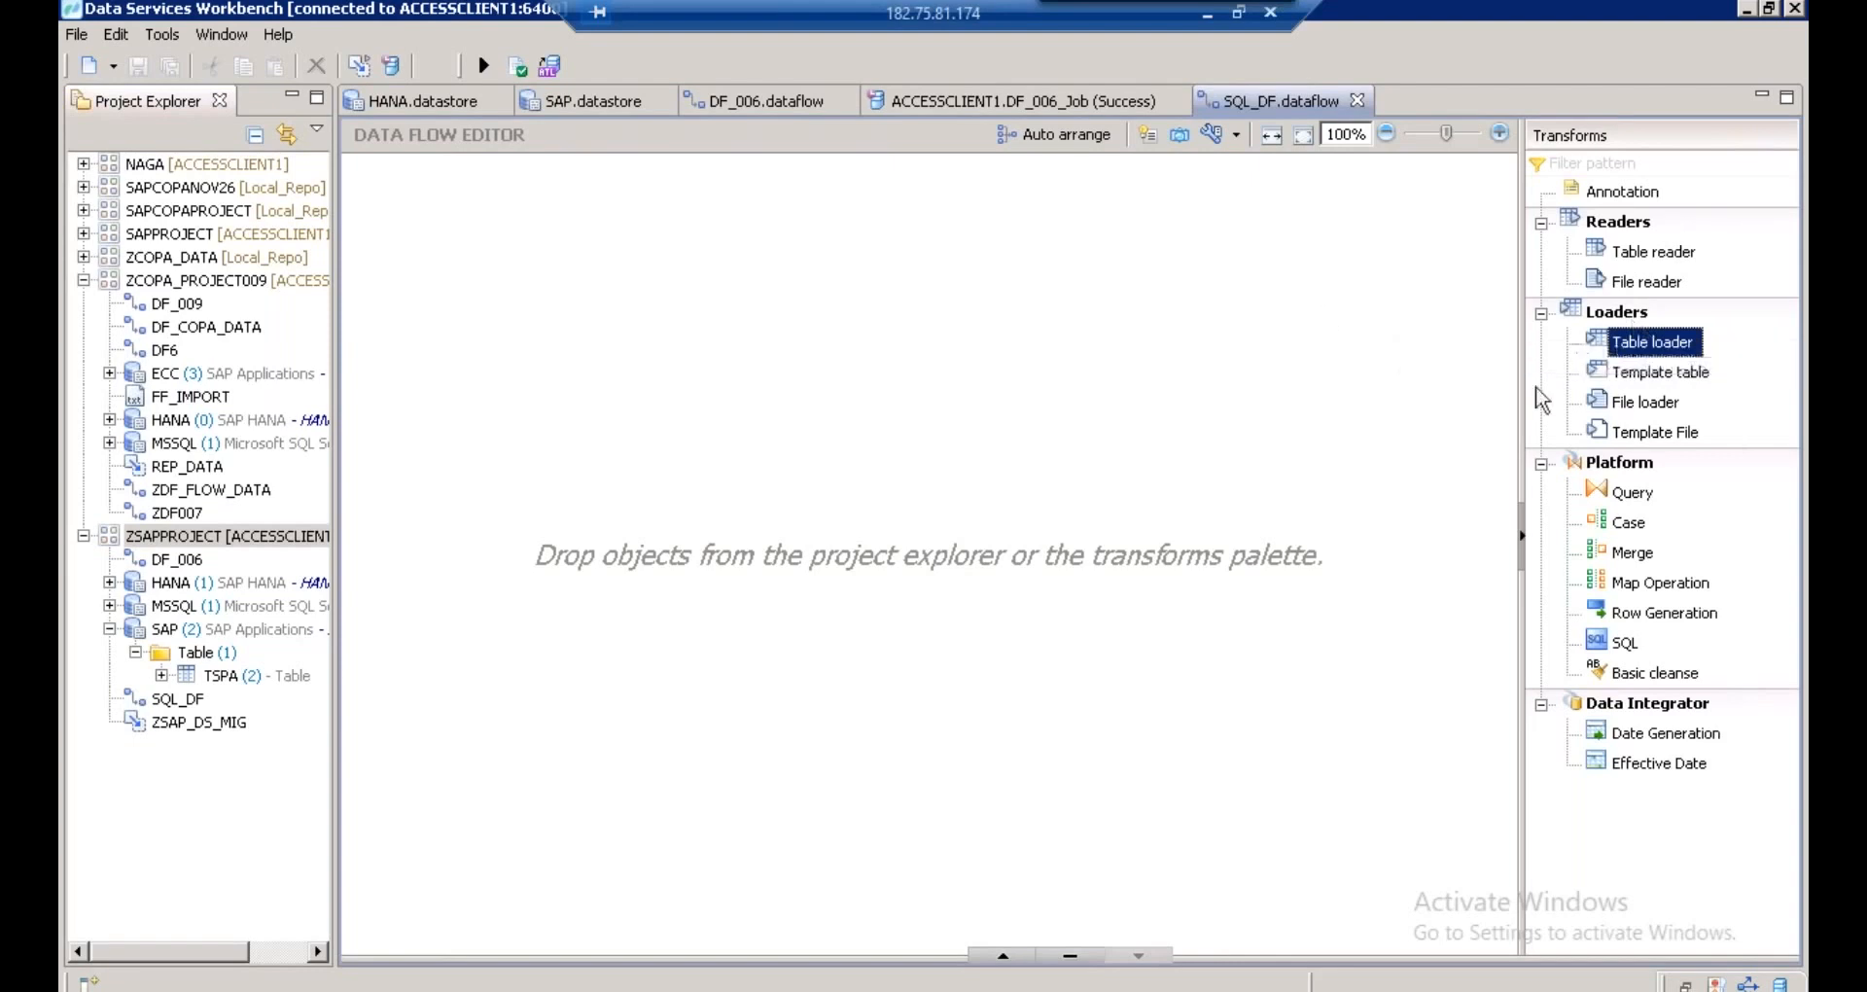
pyautogui.click(1620, 642)
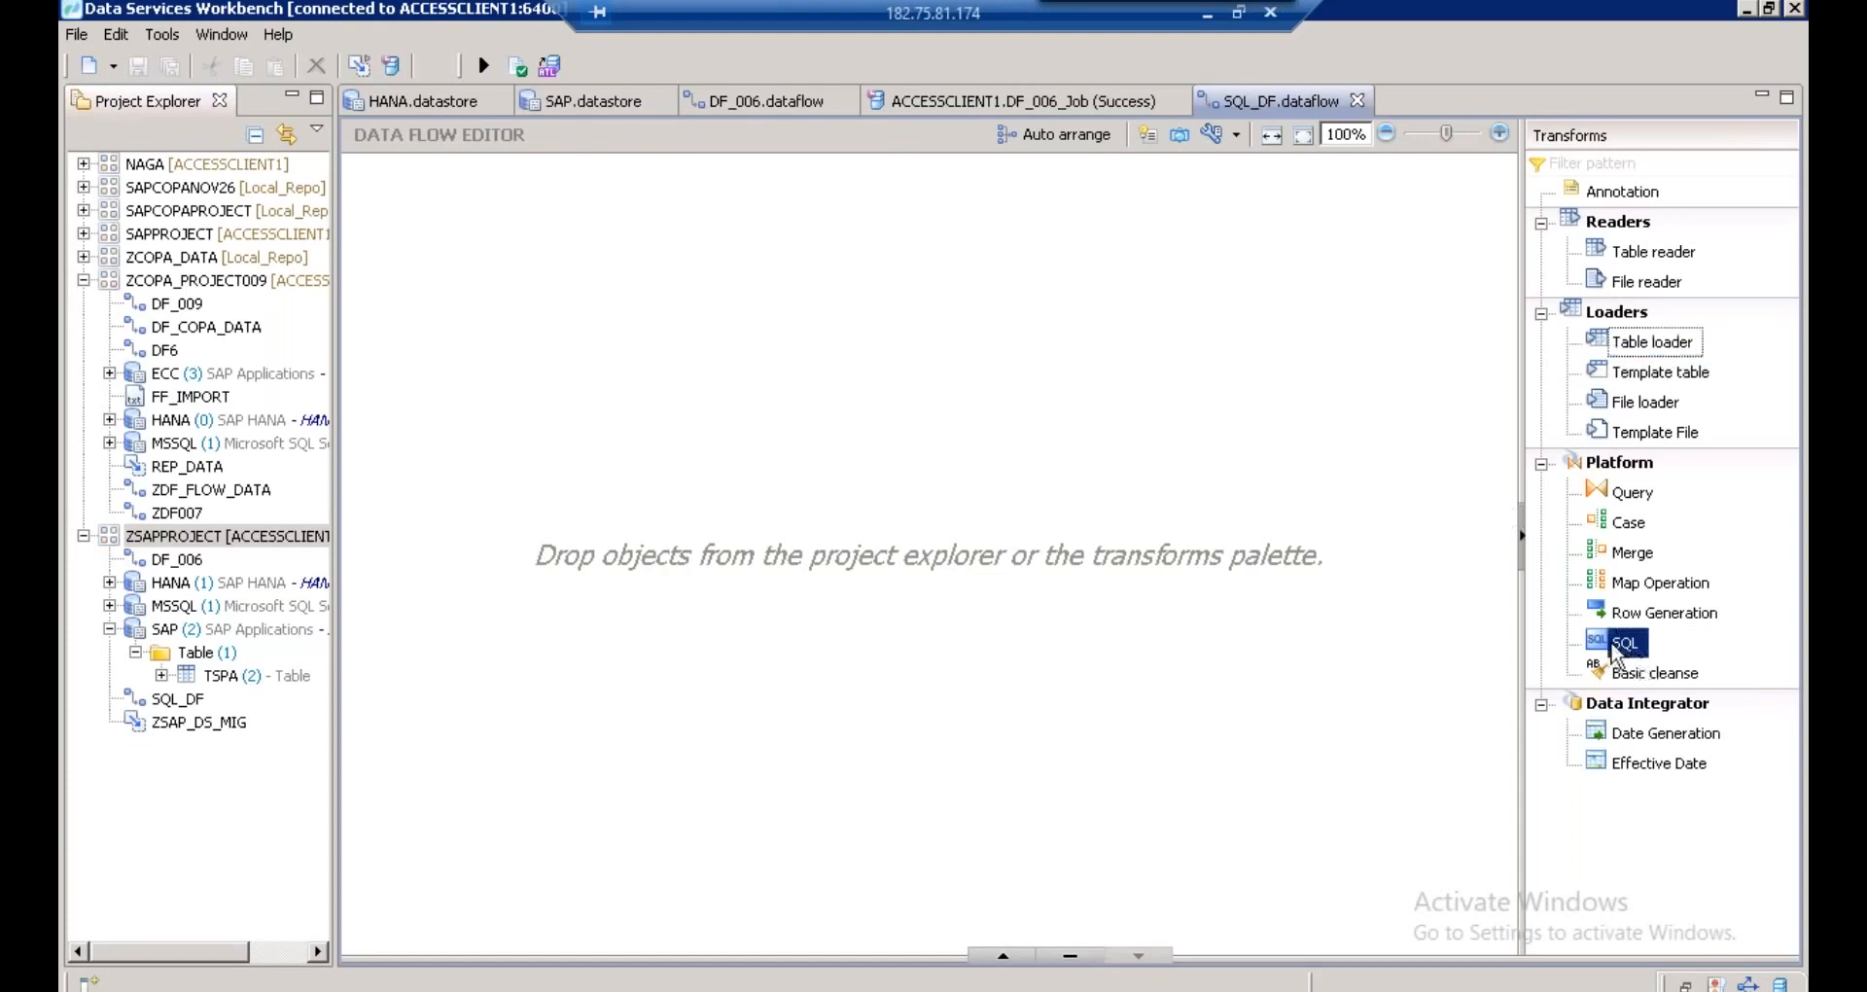
pyautogui.click(447, 337)
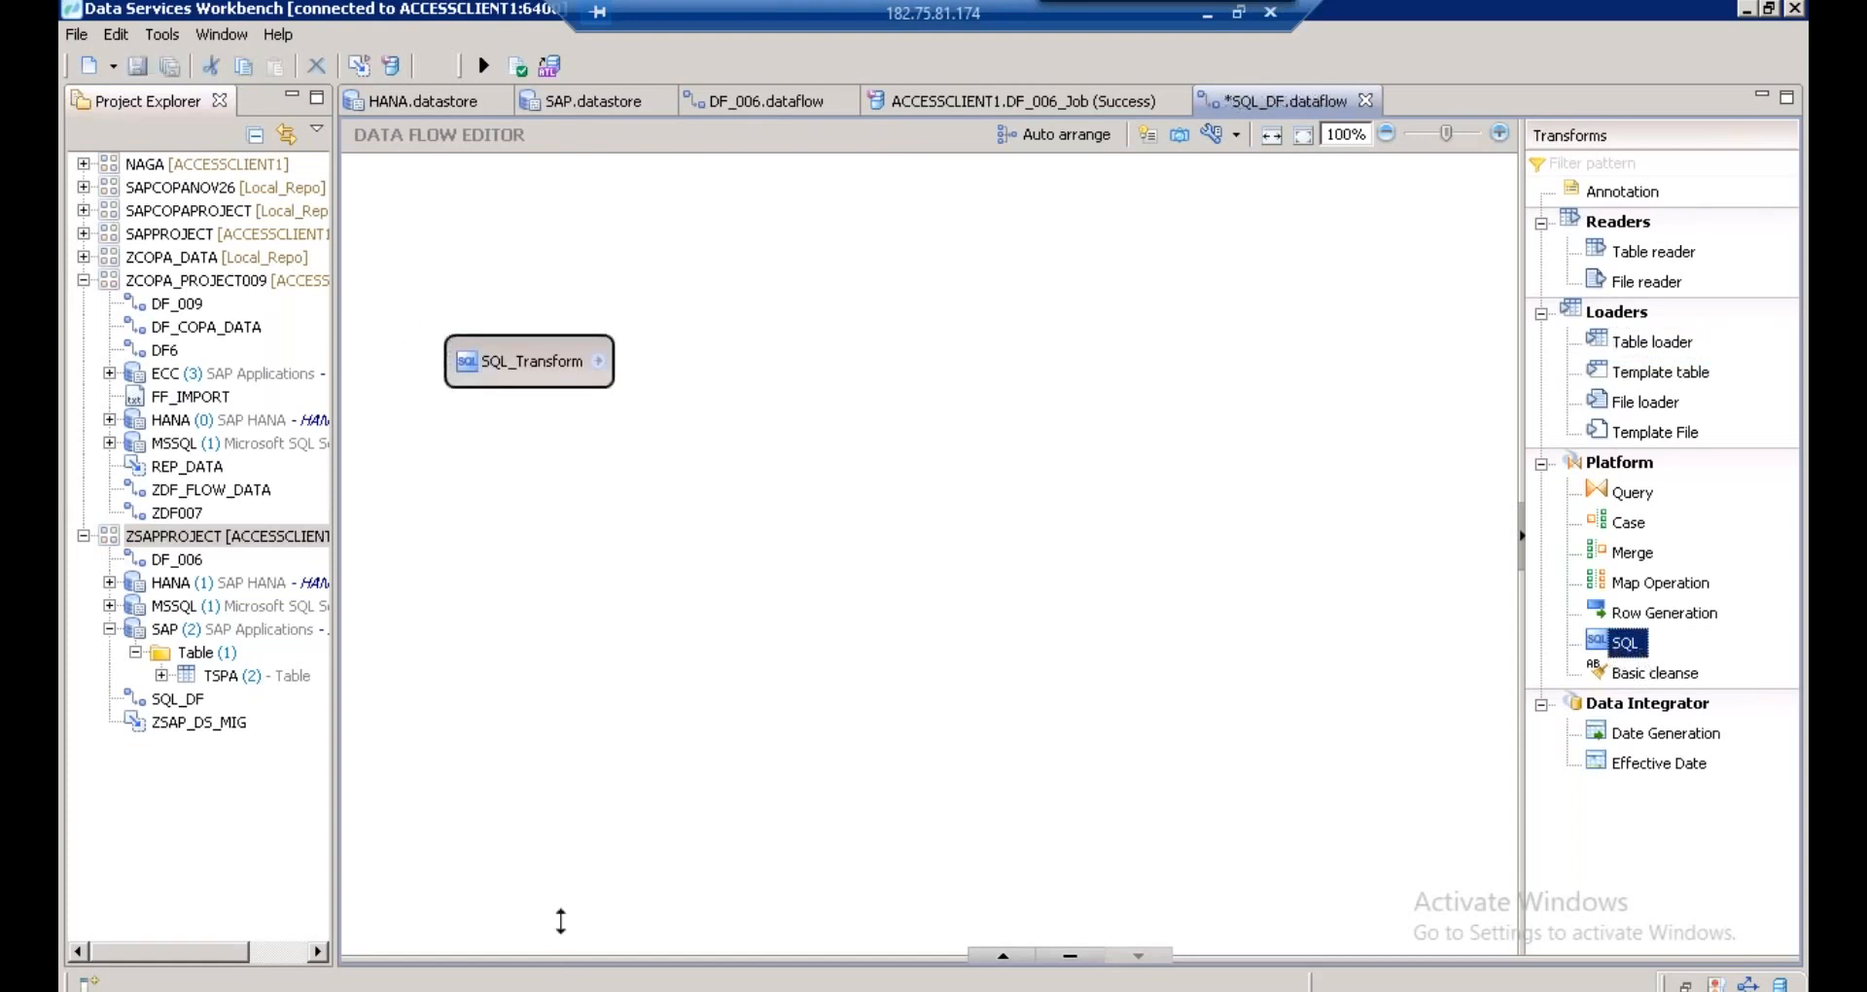
pyautogui.click(510, 348)
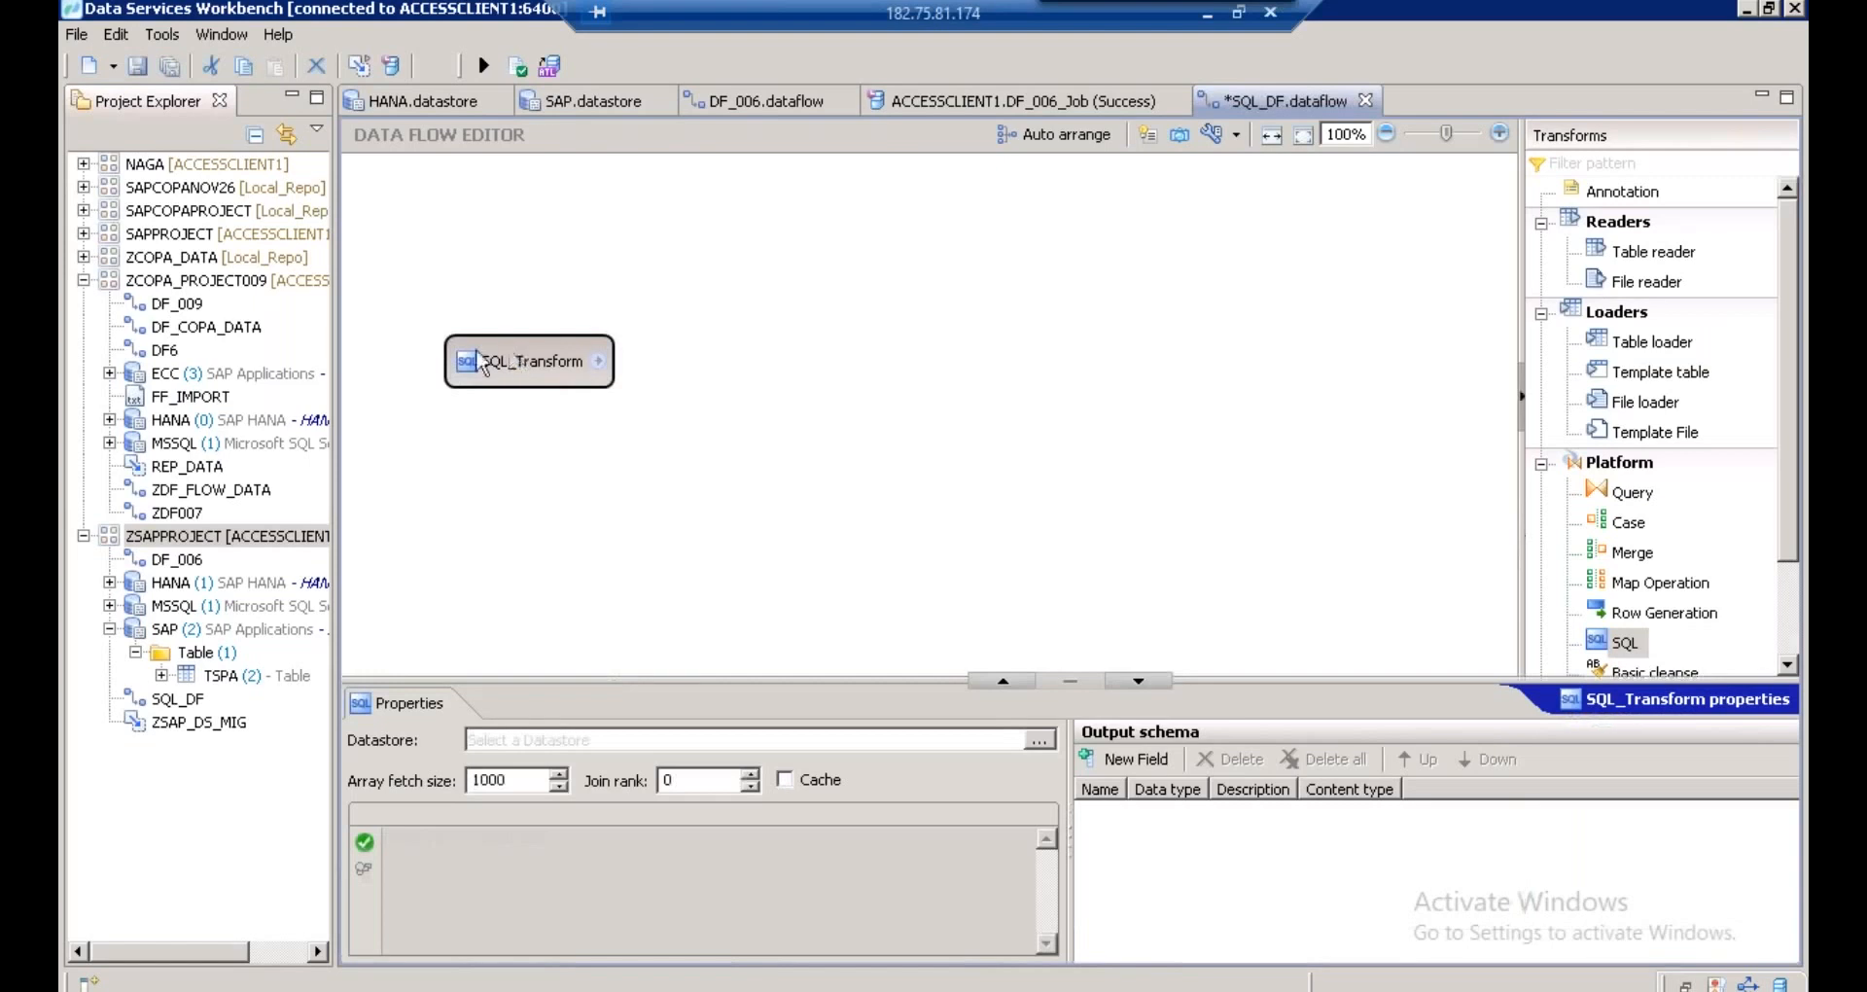
pyautogui.click(513, 363)
pyautogui.click(513, 364)
# - Switch to SAP HANA Studio and find the sap package in the Content folder of system EDB (BEST)
pyautogui.click(356, 980)
pyautogui.click(160, 385)
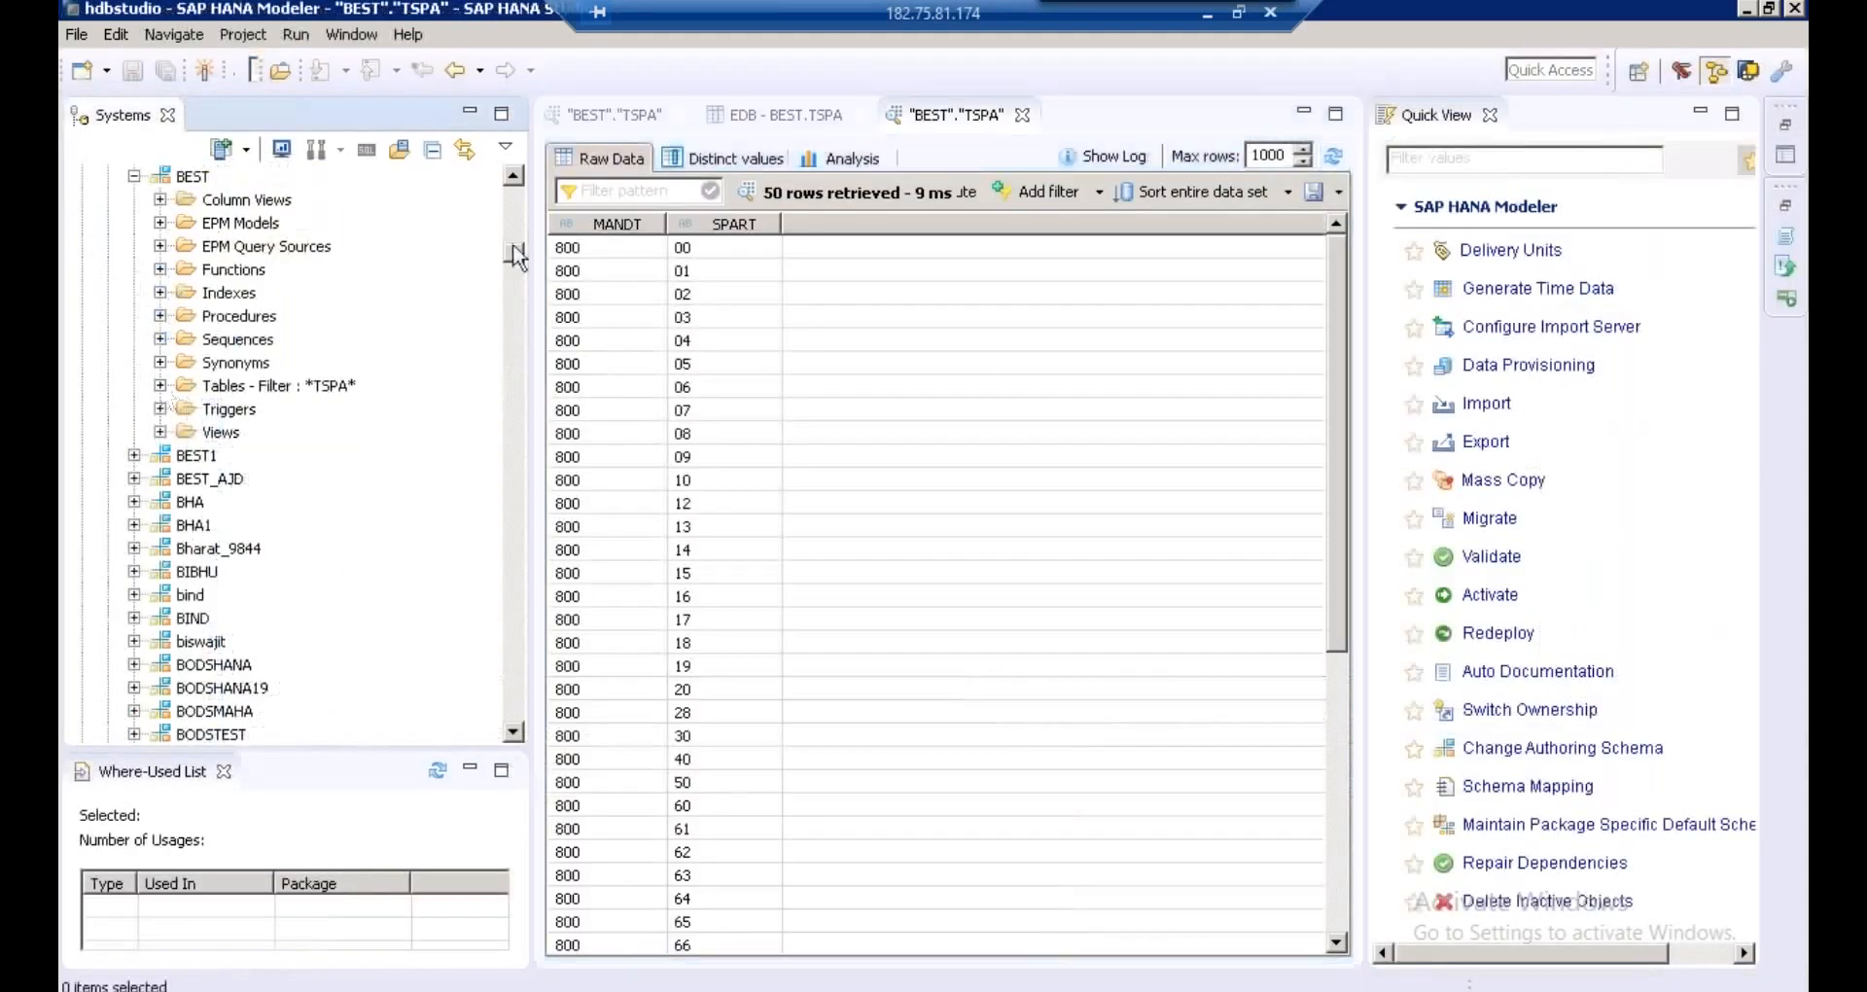
pyautogui.scroll(10, 515, 258)
pyautogui.click(108, 223)
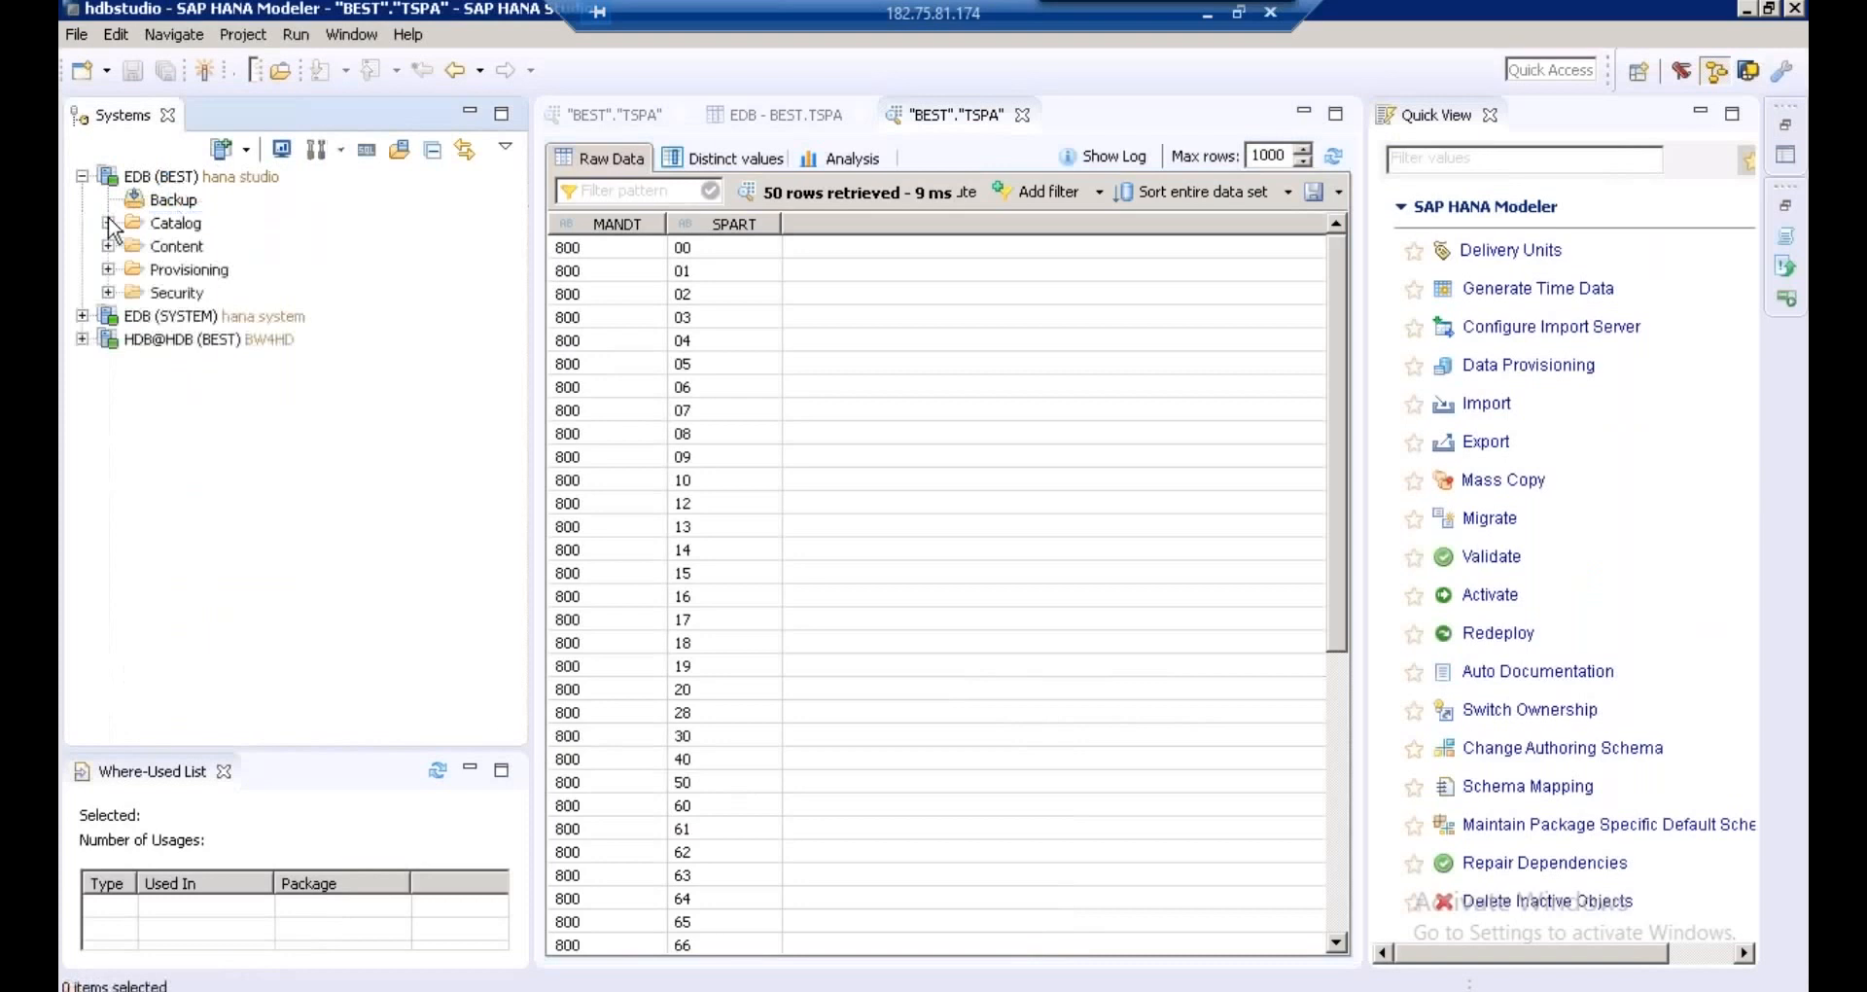
pyautogui.click(108, 246)
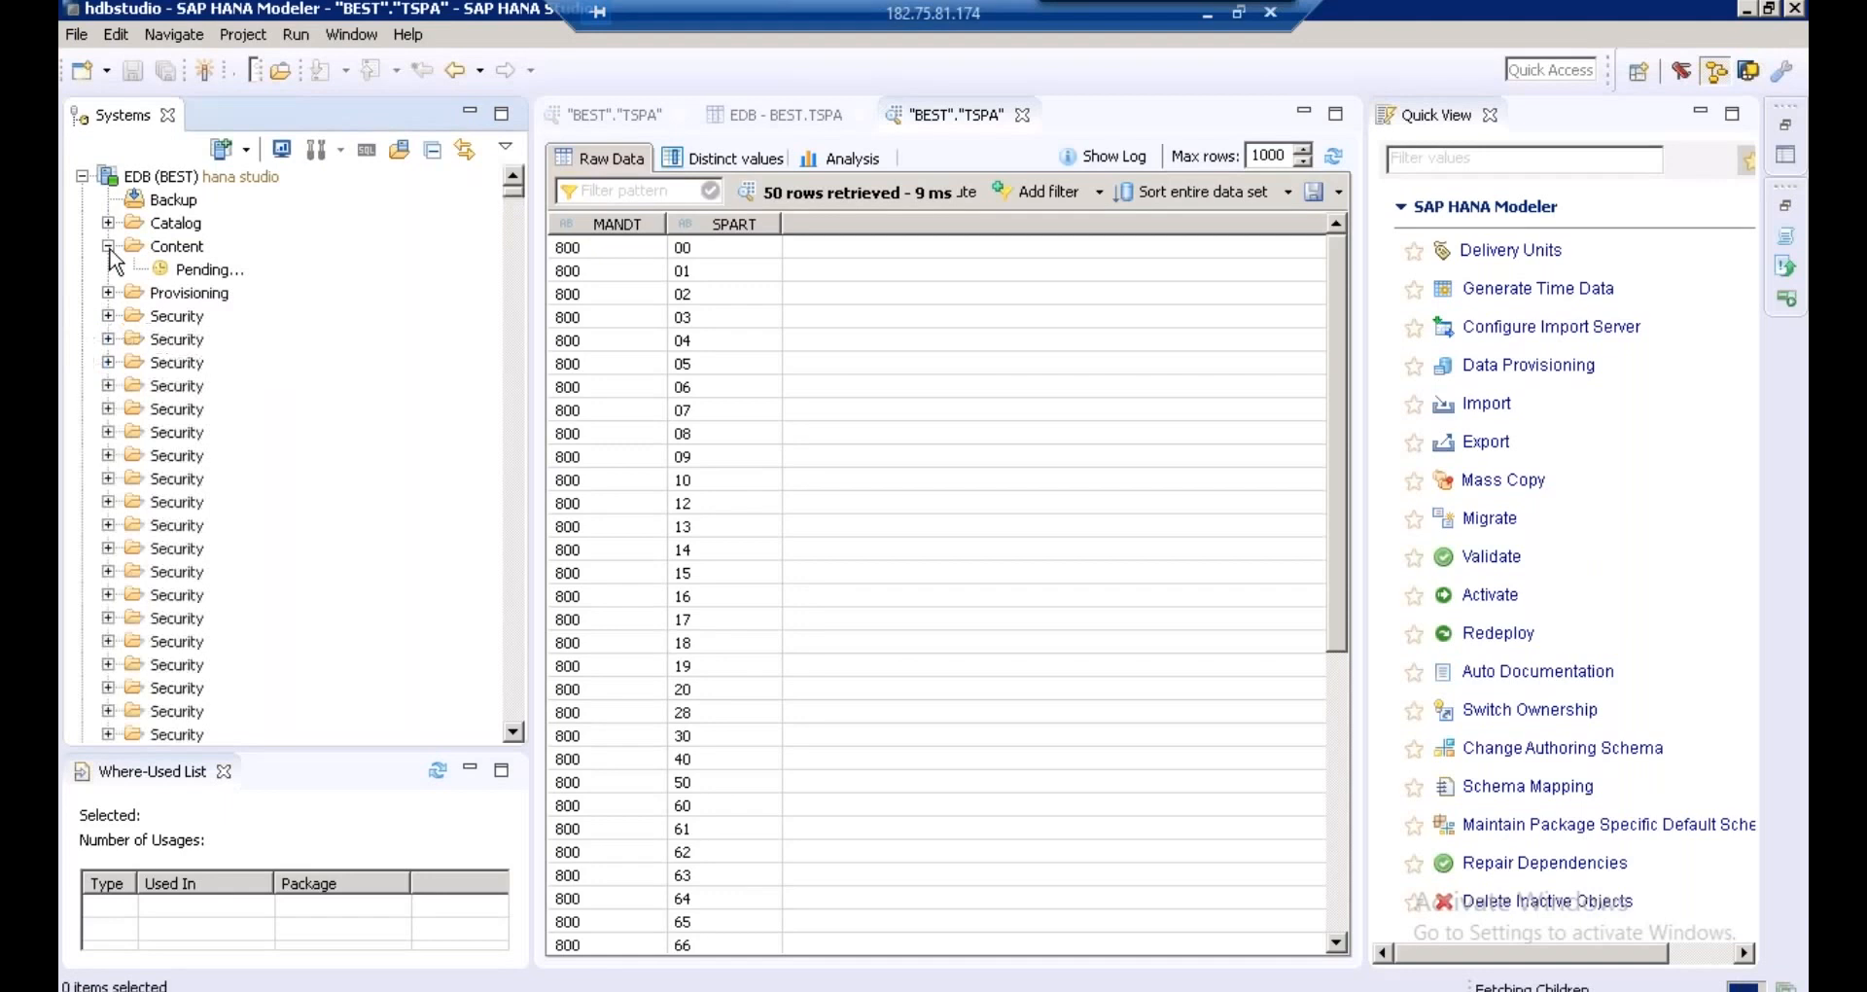
pyautogui.click(204, 335)
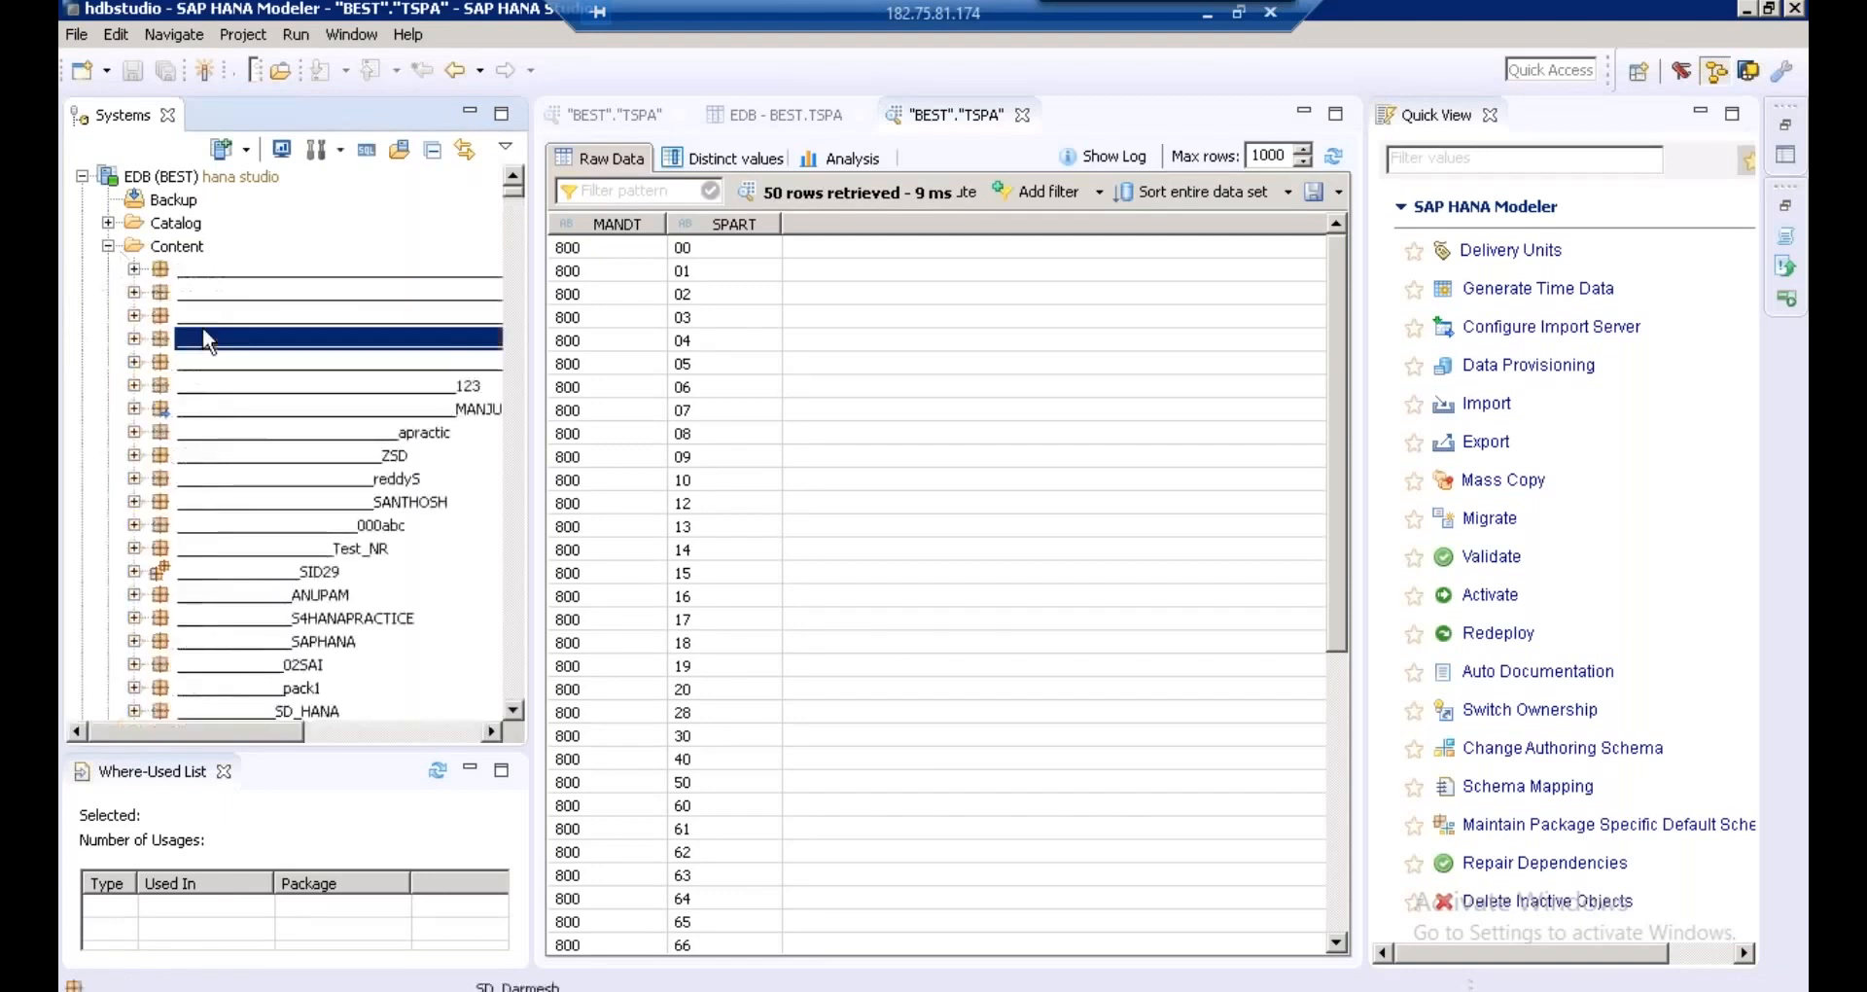
pyautogui.write('sap')
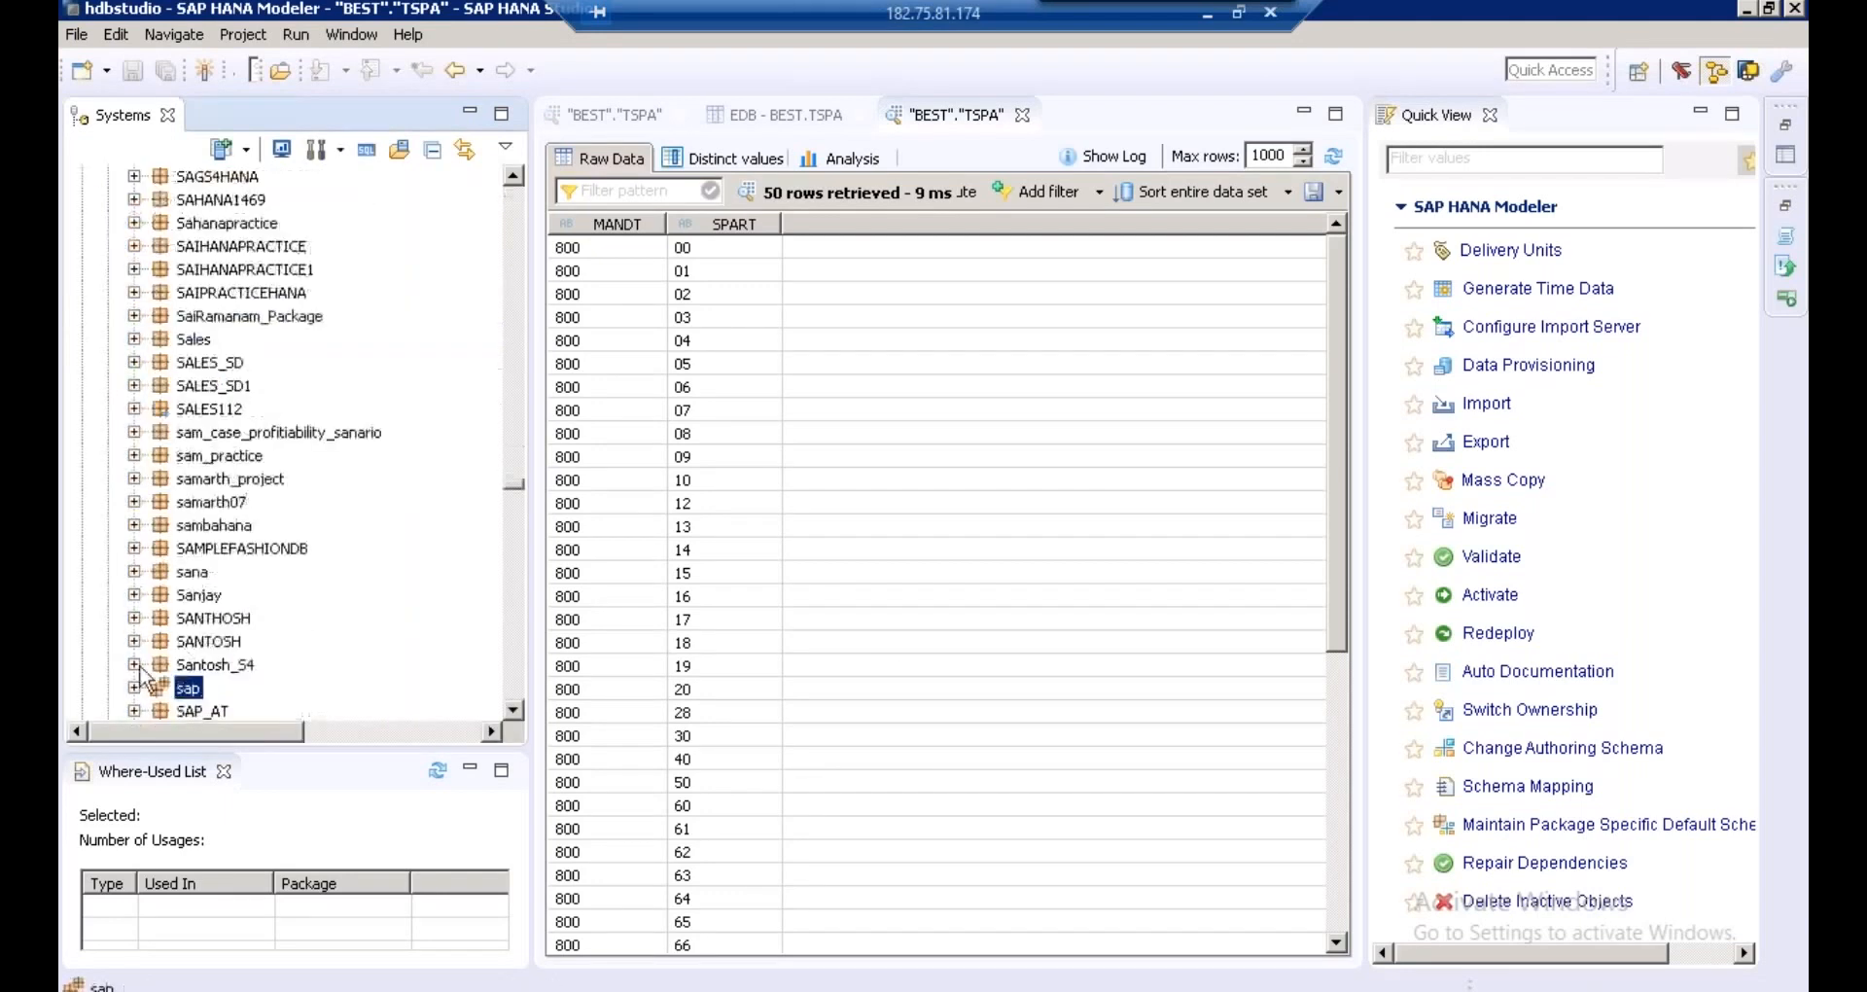
# - Expand the sap package through hba and ecc down to its Calculation Views
pyautogui.click(133, 688)
pyautogui.click(513, 709)
pyautogui.click(513, 710)
pyautogui.scroll(-3, 194, 438)
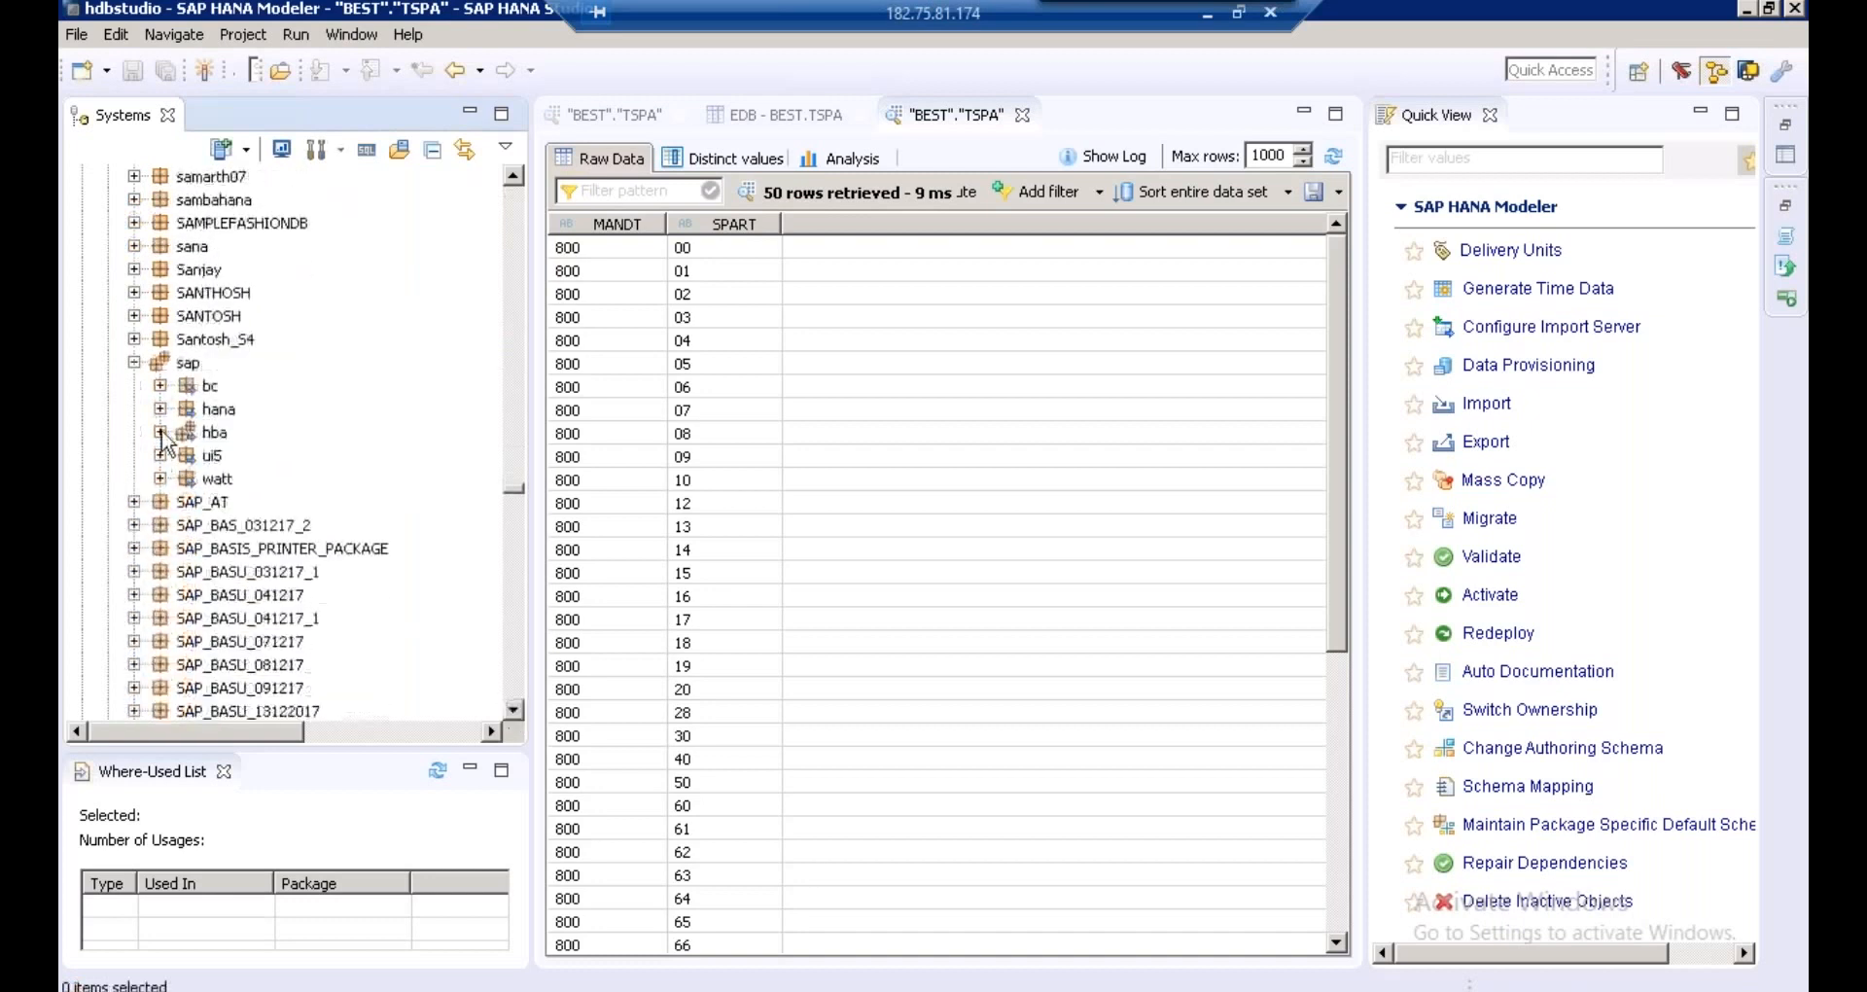
pyautogui.click(159, 432)
pyautogui.click(184, 455)
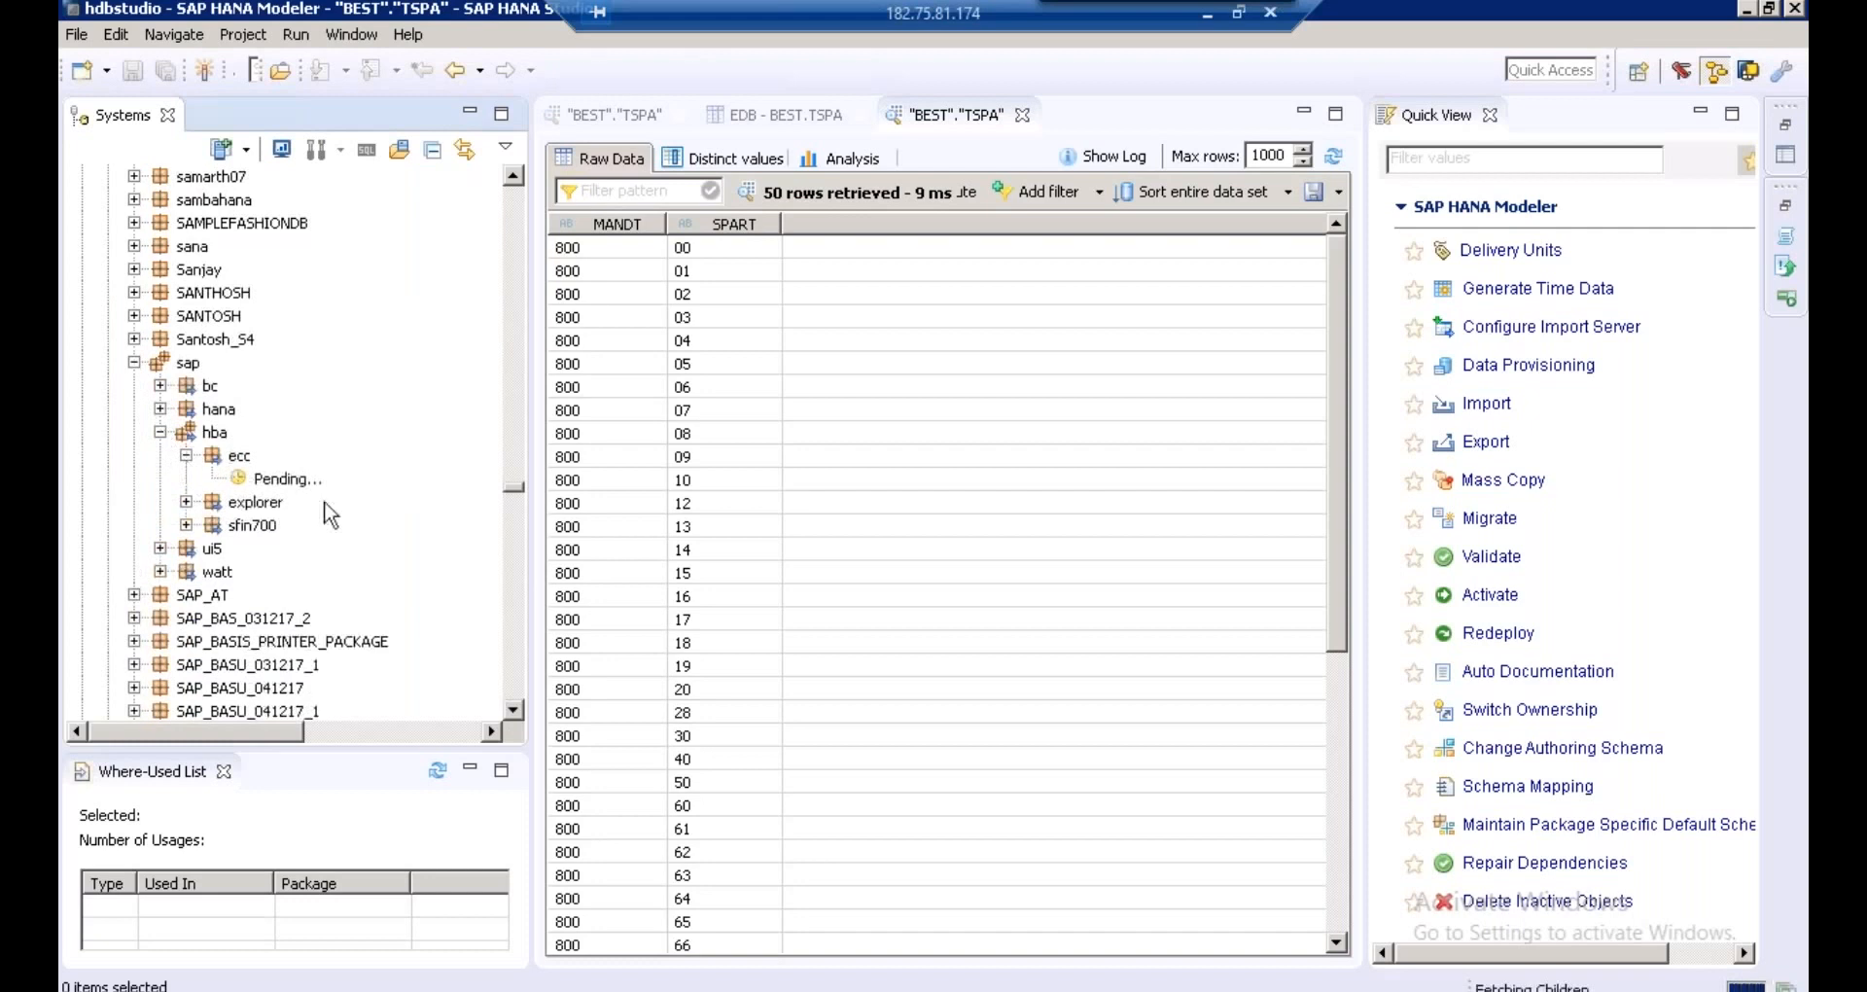
pyautogui.click(211, 479)
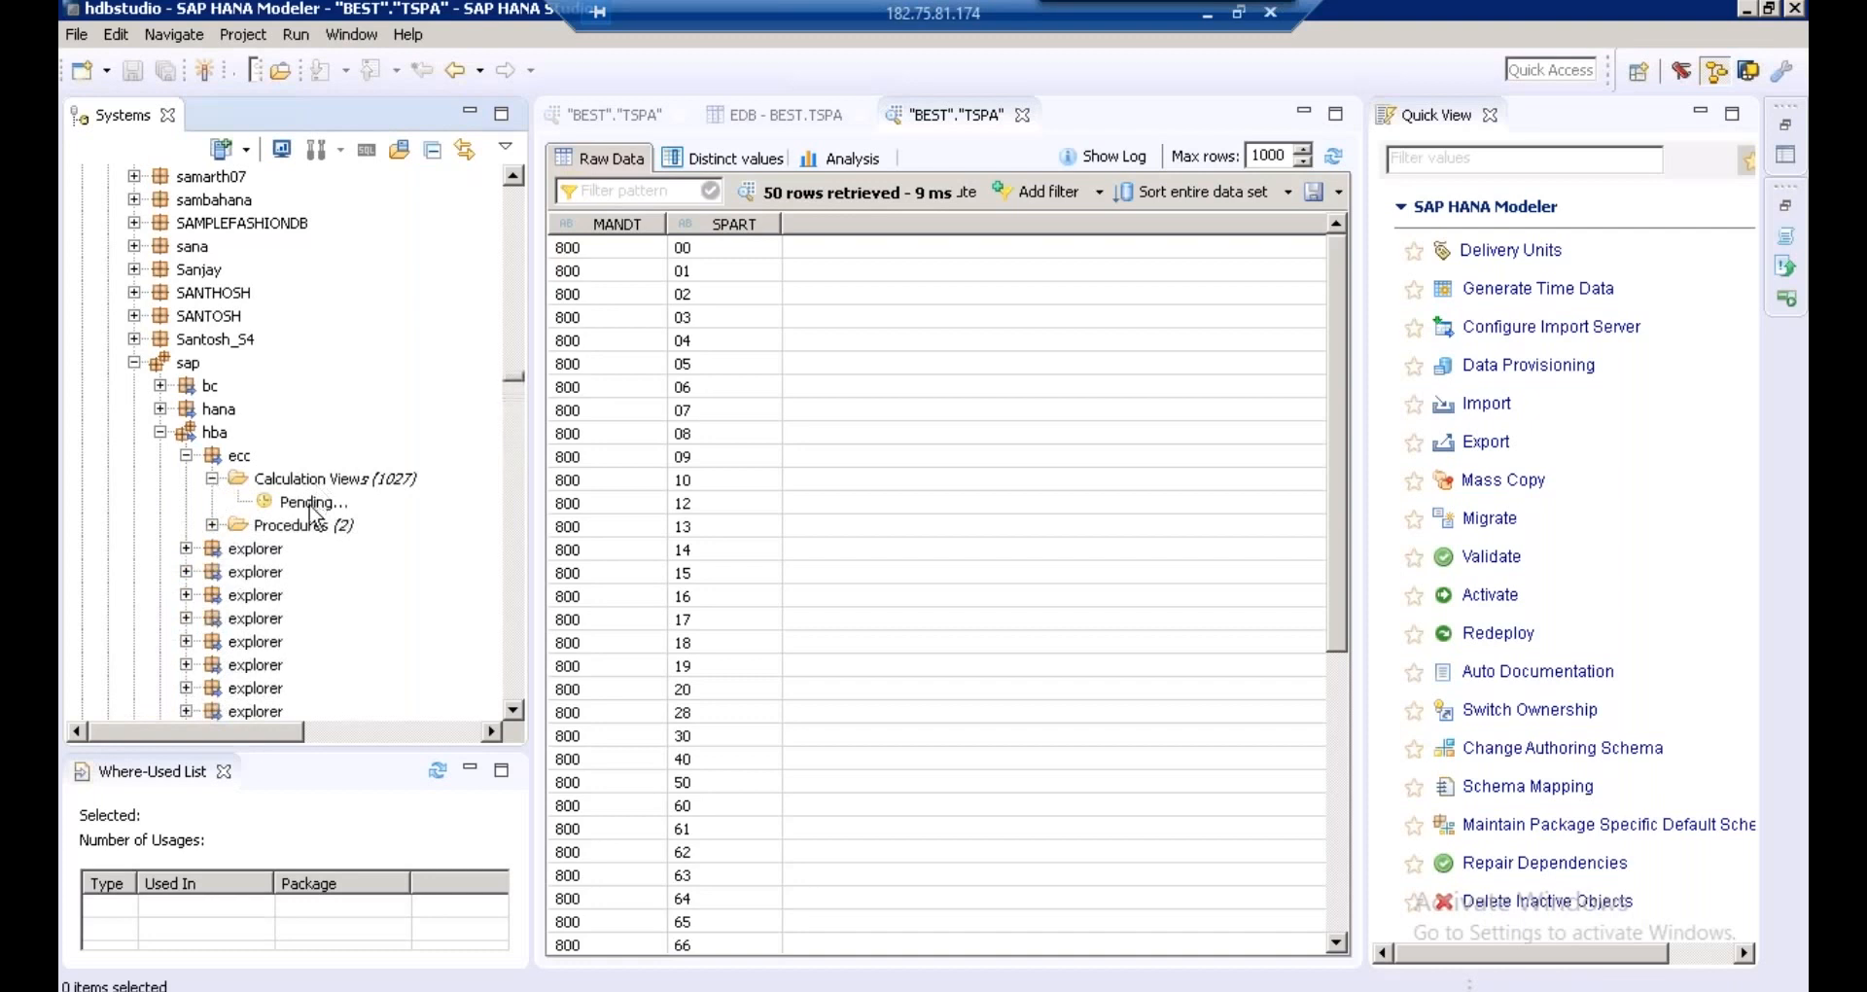
# - Find the CompanyCode calculation view and open its data preview as raw data
pyautogui.click(311, 504)
pyautogui.write('comp')
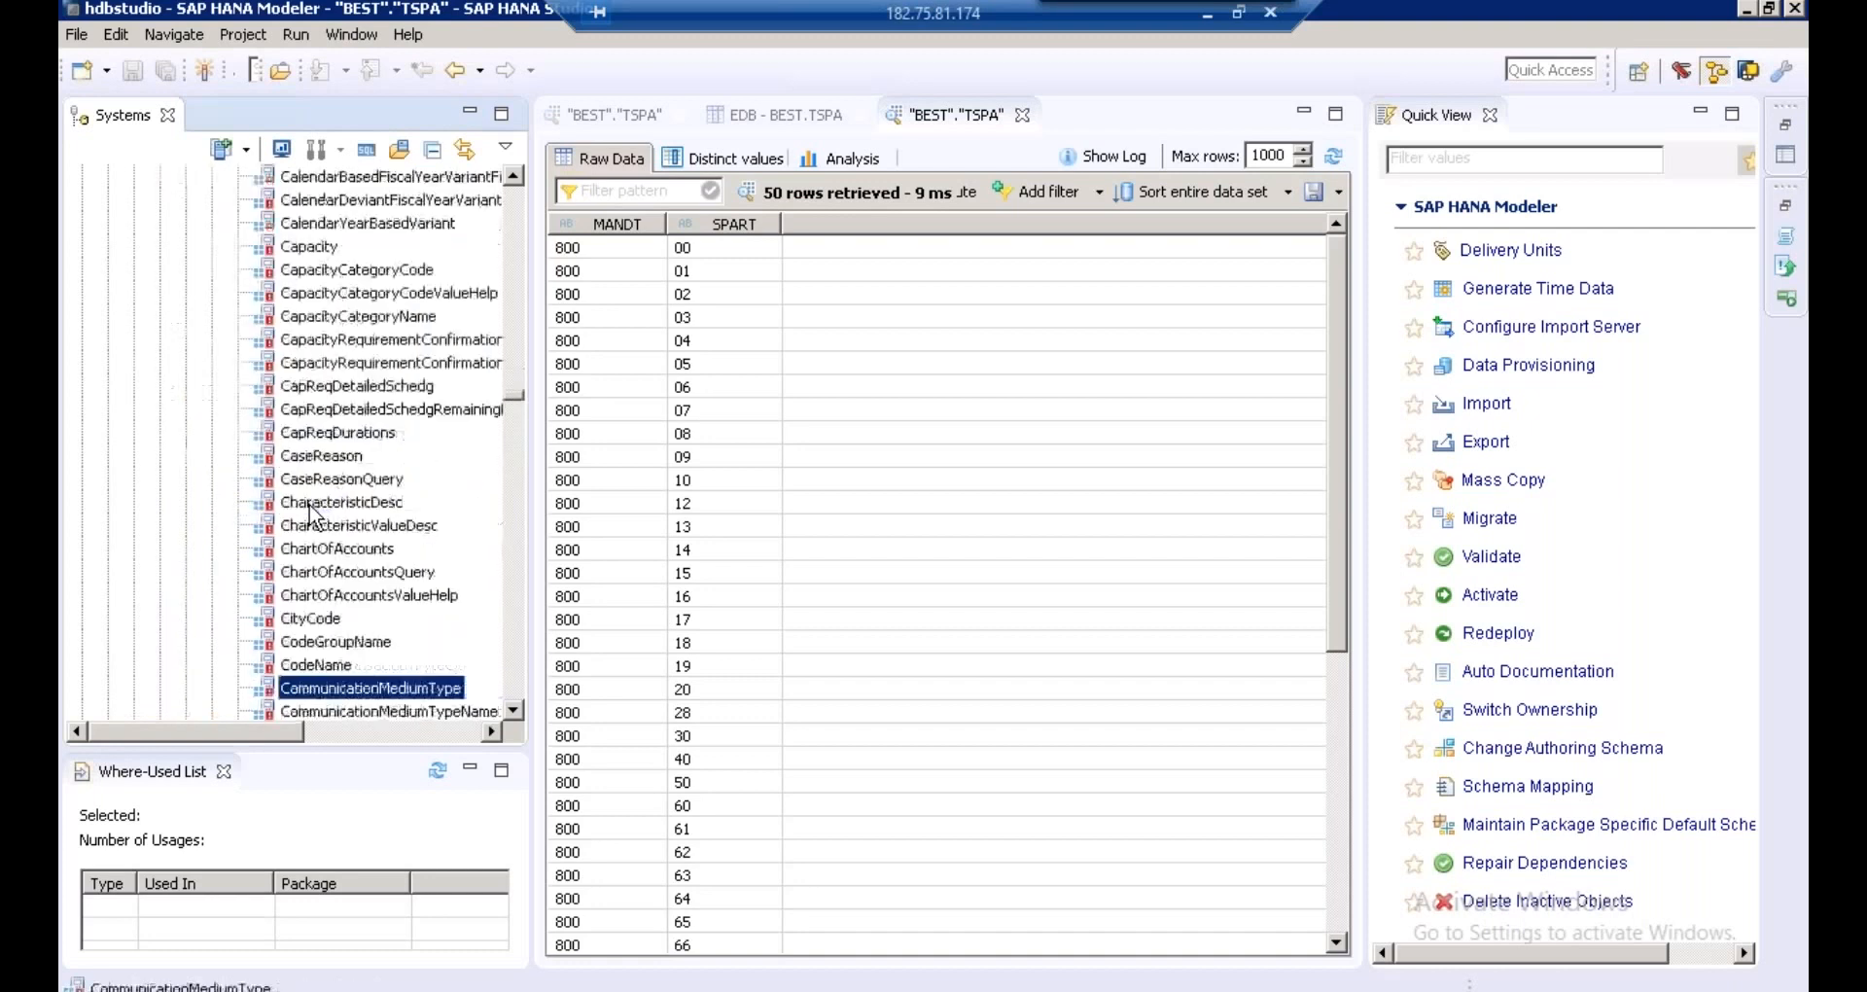
pyautogui.click(326, 716)
pyautogui.press('Down')
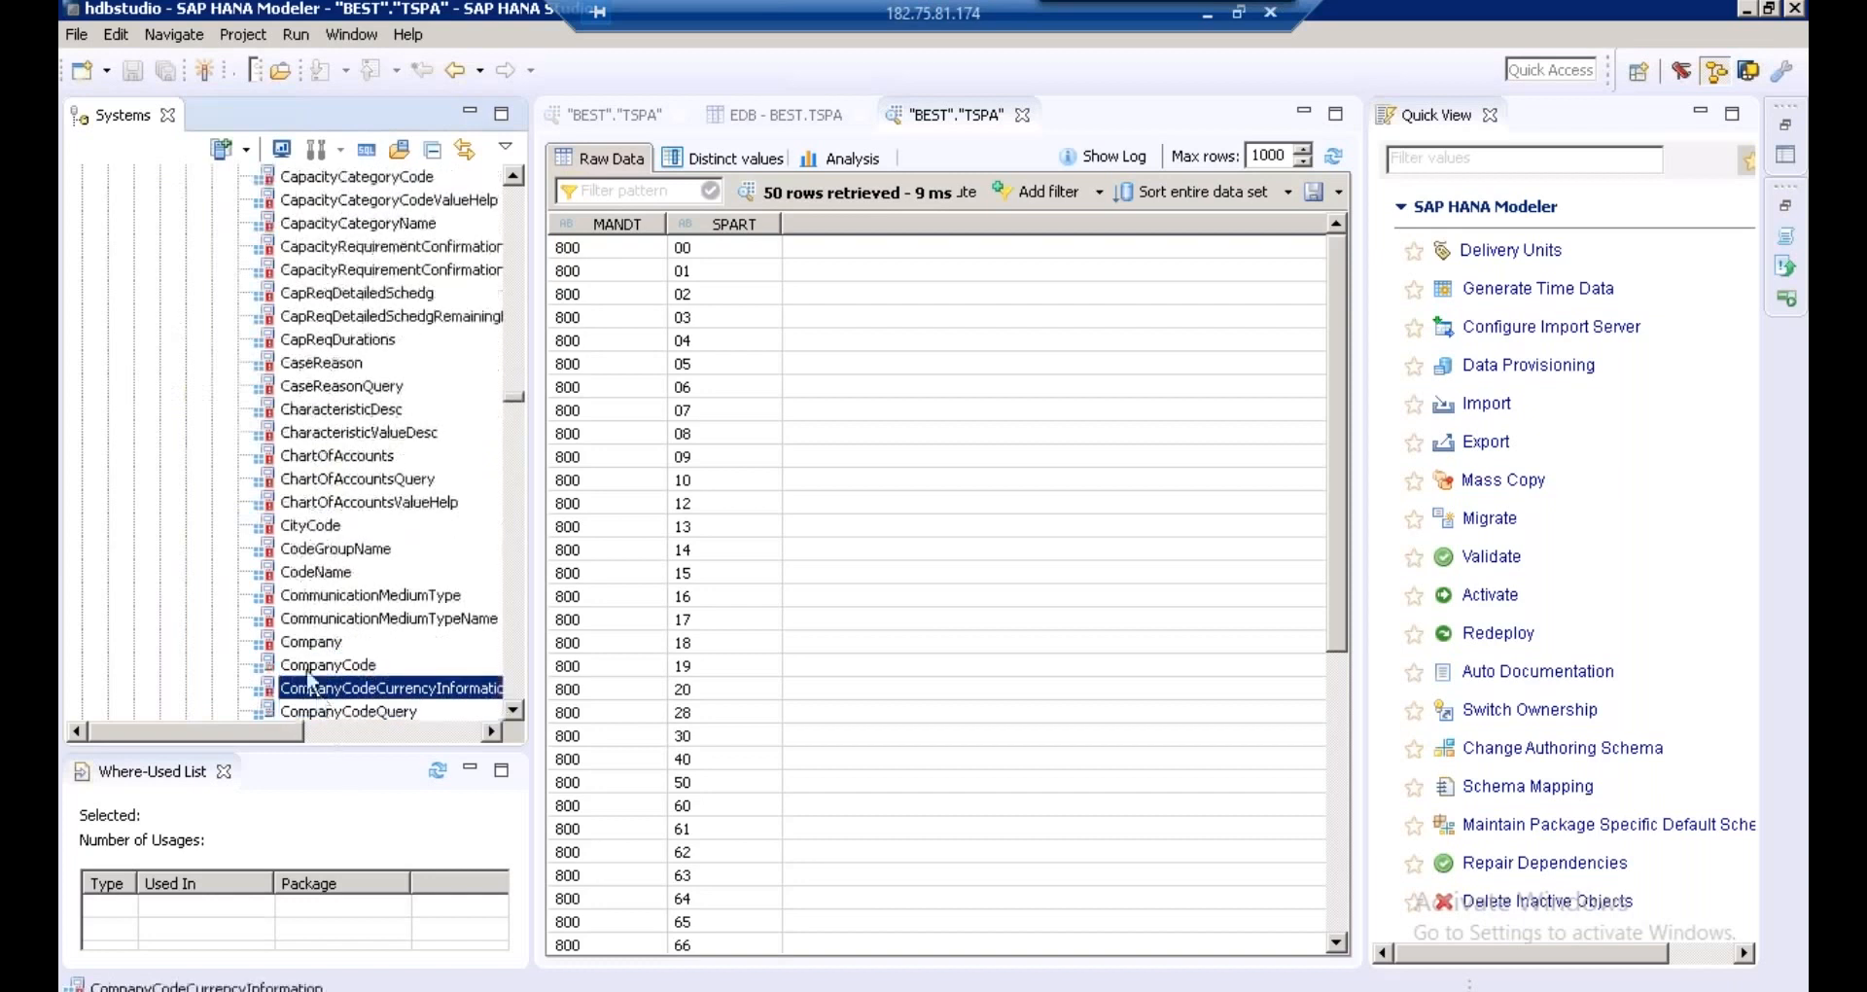
pyautogui.click(309, 667)
pyautogui.rightClick(308, 671)
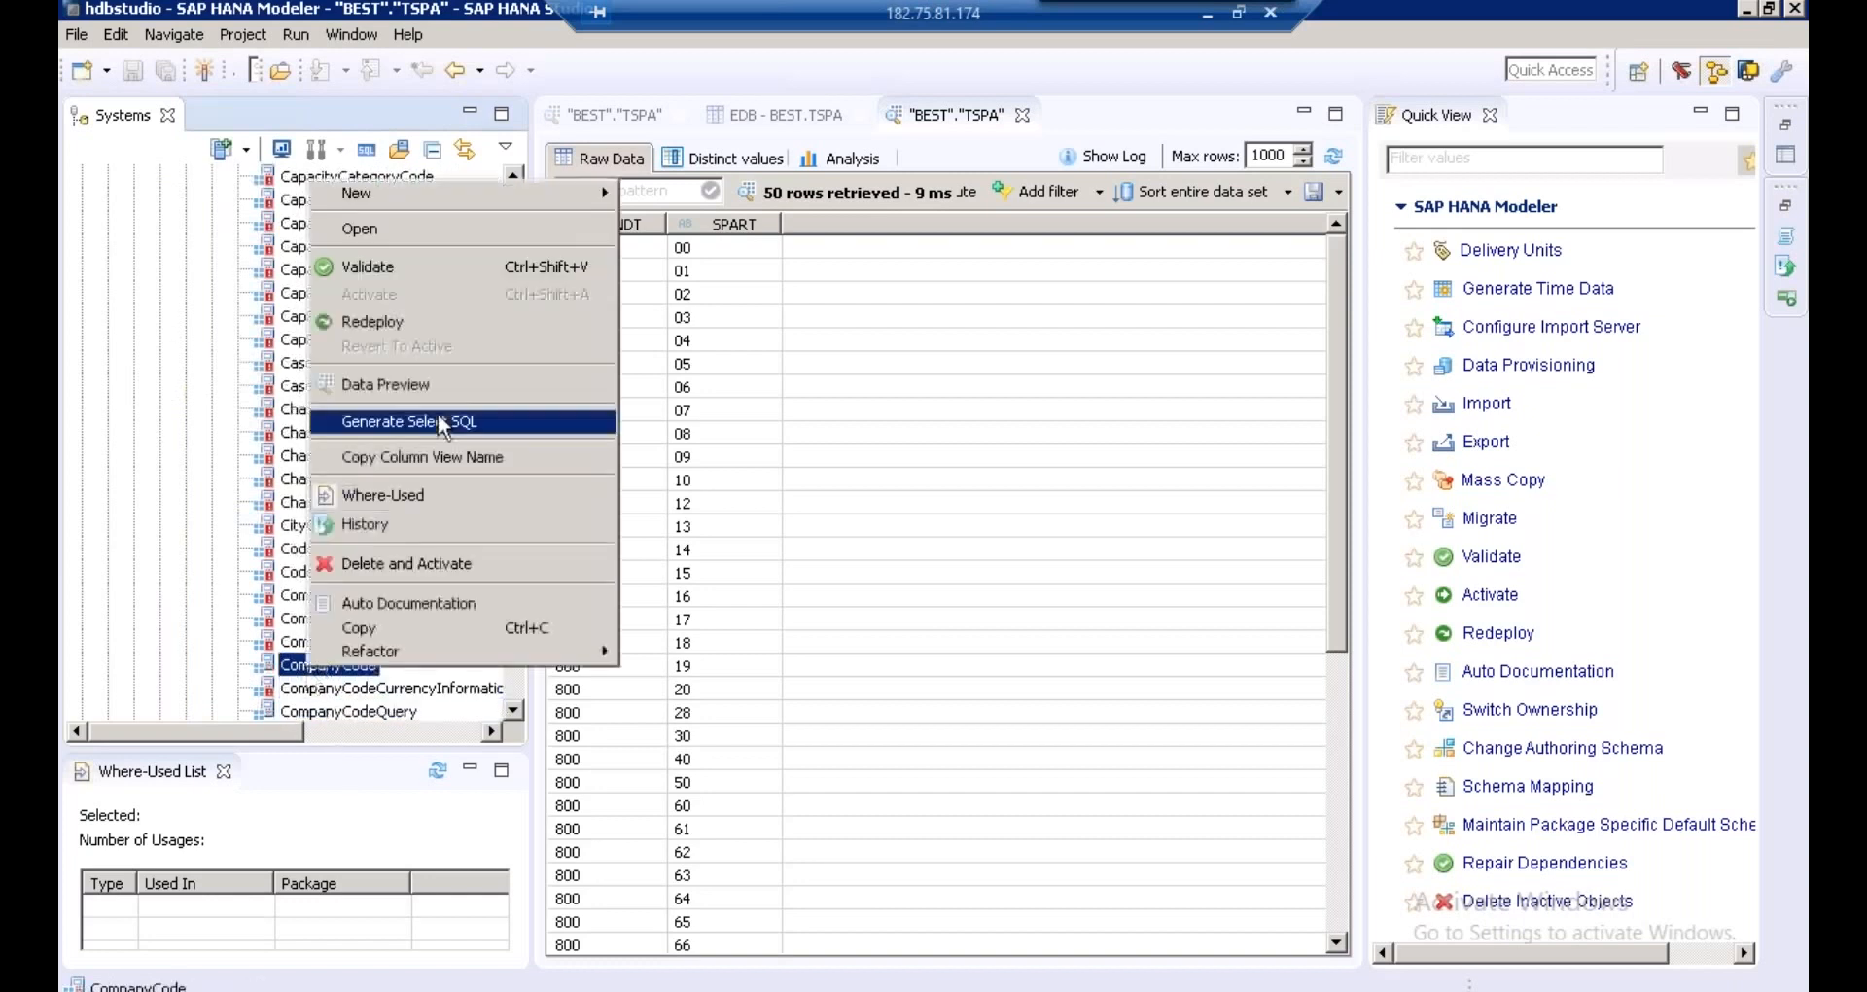
pyautogui.click(440, 389)
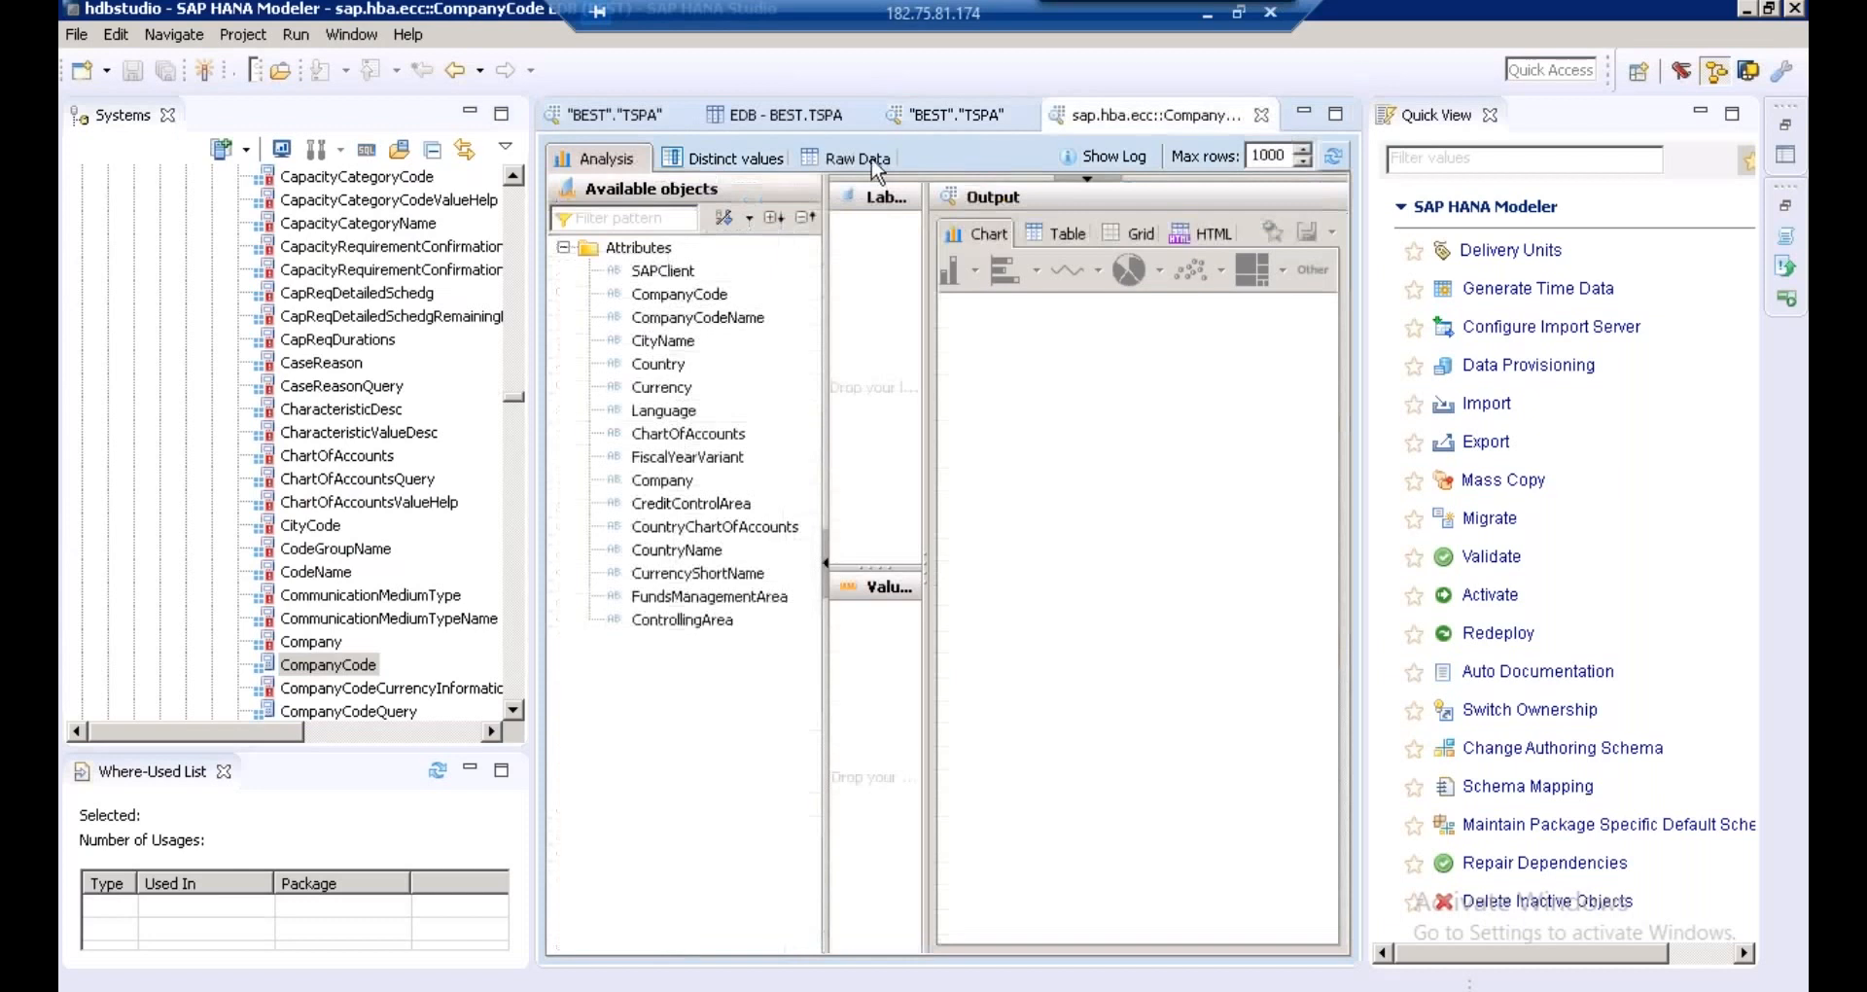
pyautogui.click(871, 157)
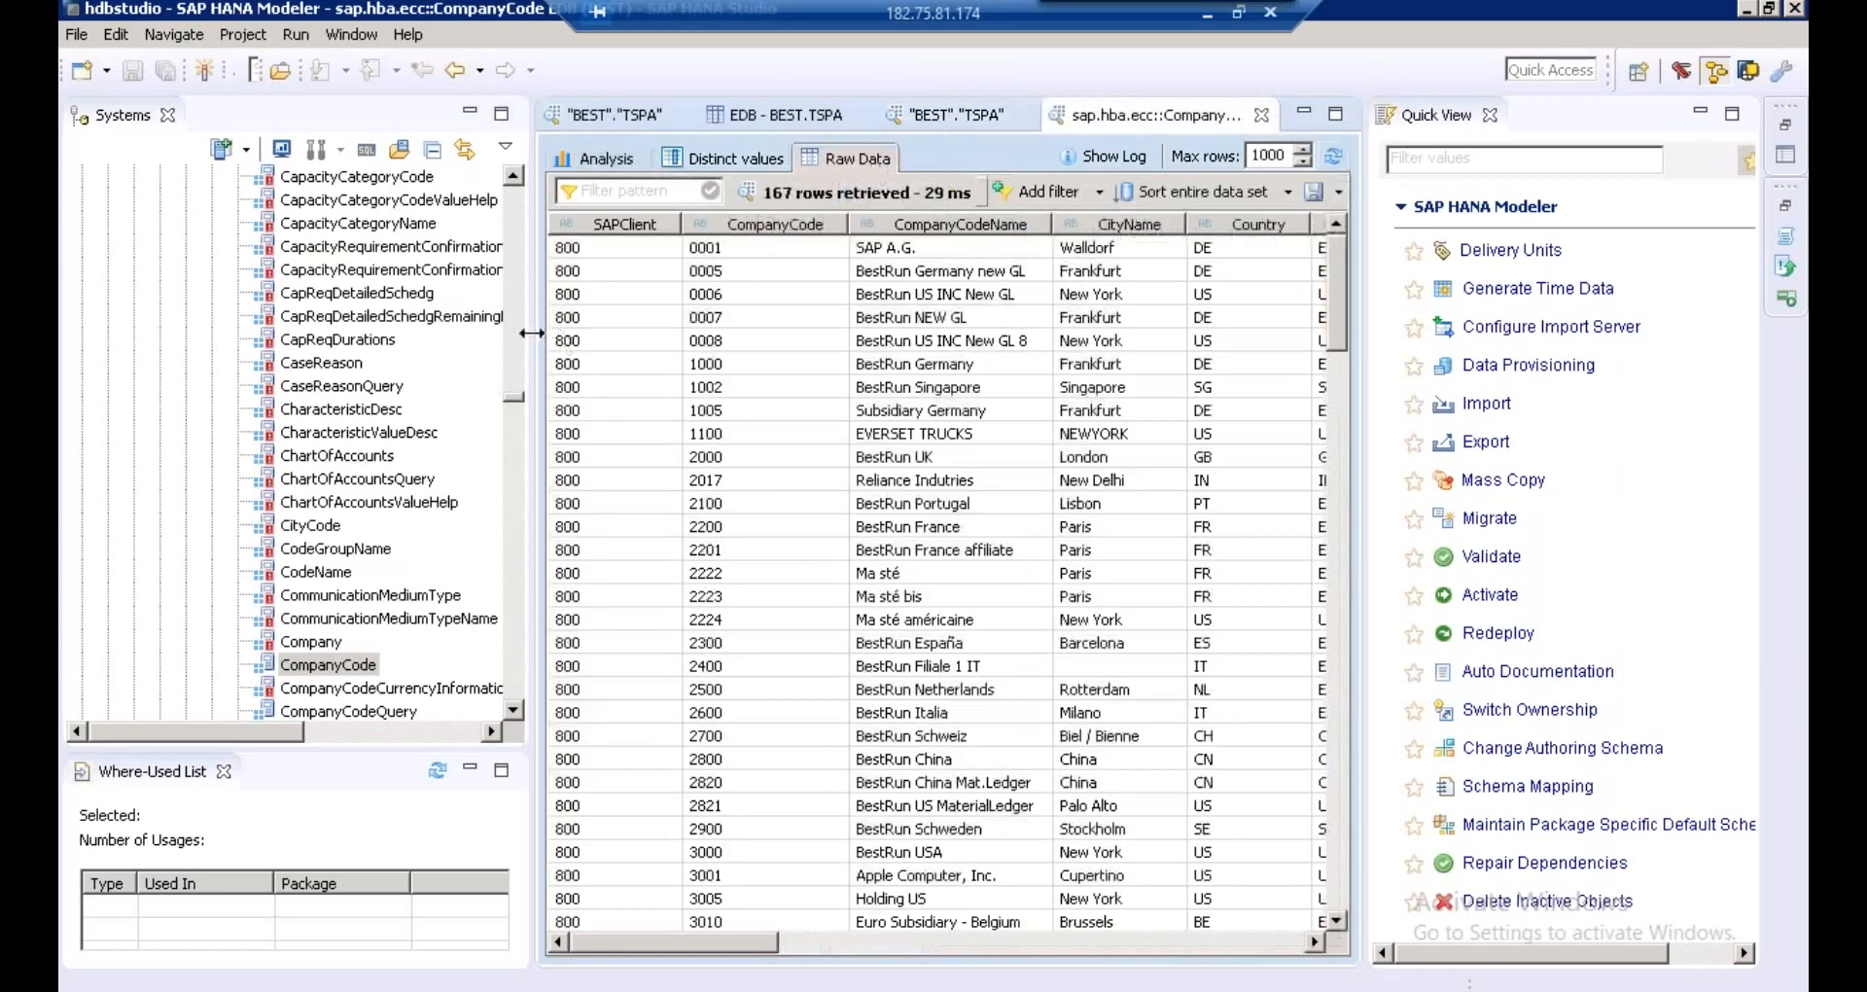
# - Widen the data preview area and open the details of the Generated SQL entry in the data explorer log
pyautogui.moveTo(531, 333); pyautogui.dragTo(371, 323)
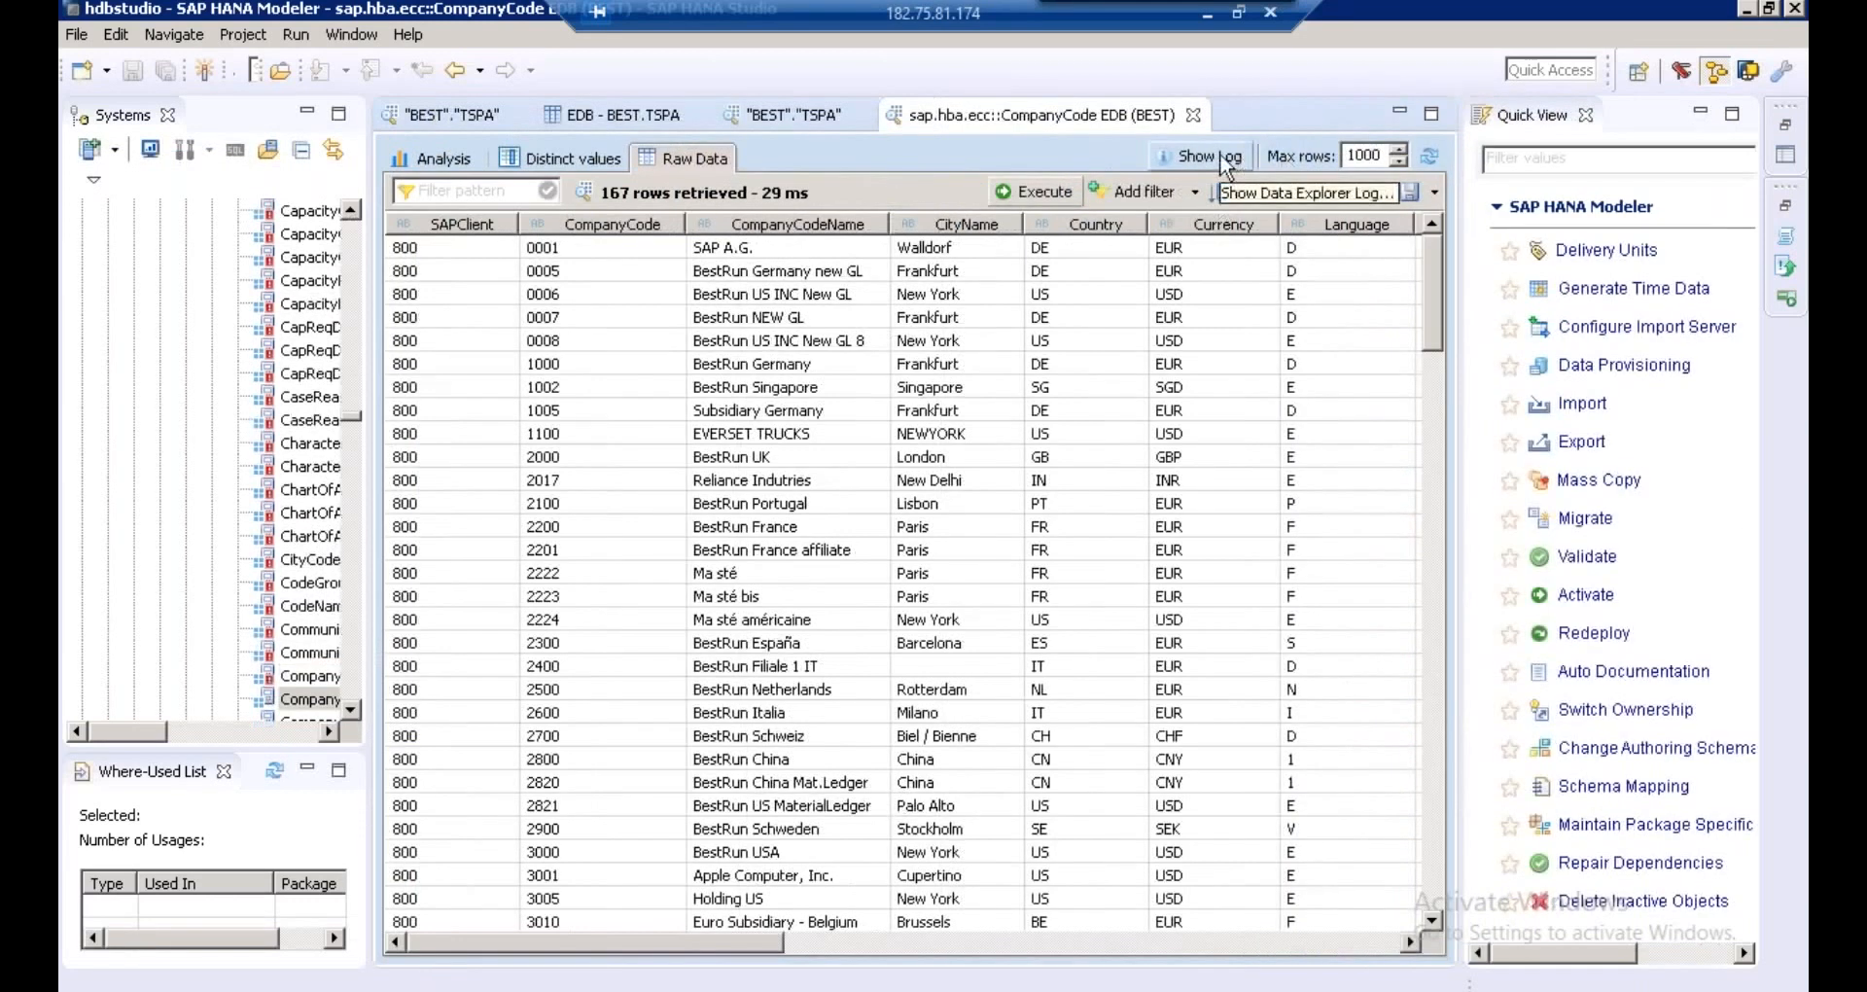
pyautogui.click(1224, 162)
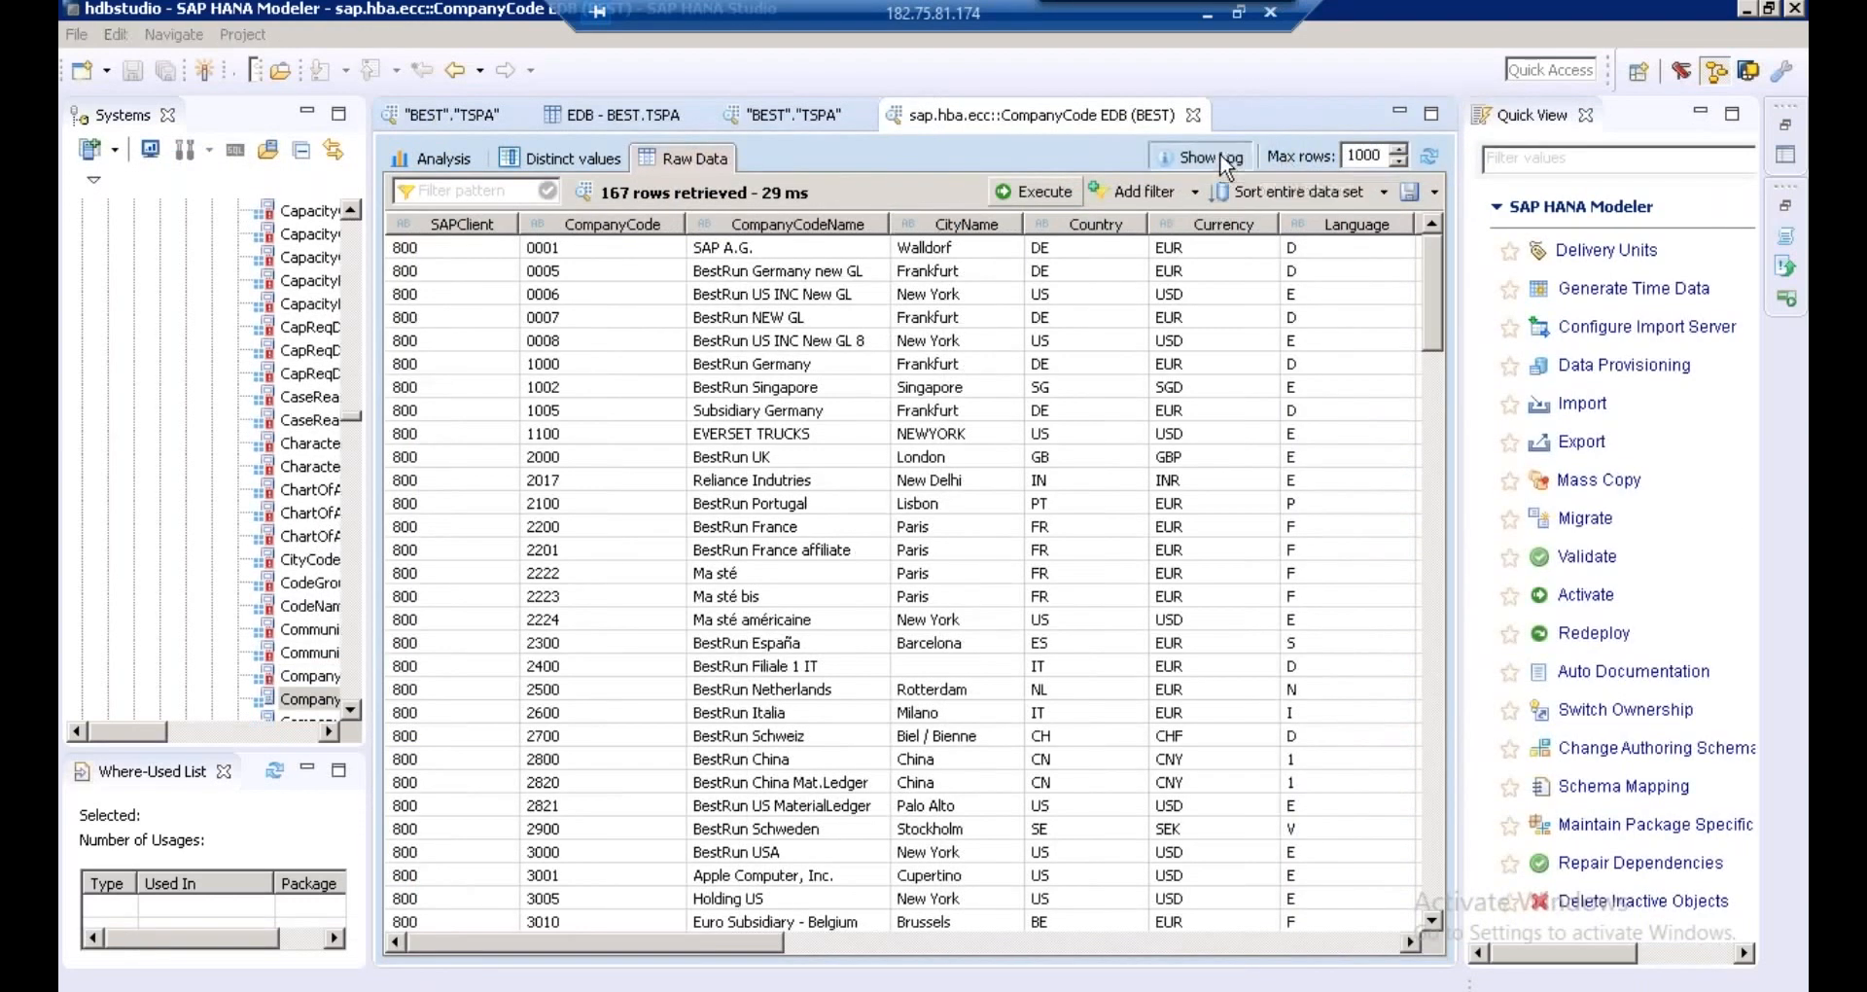
pyautogui.click(1062, 234)
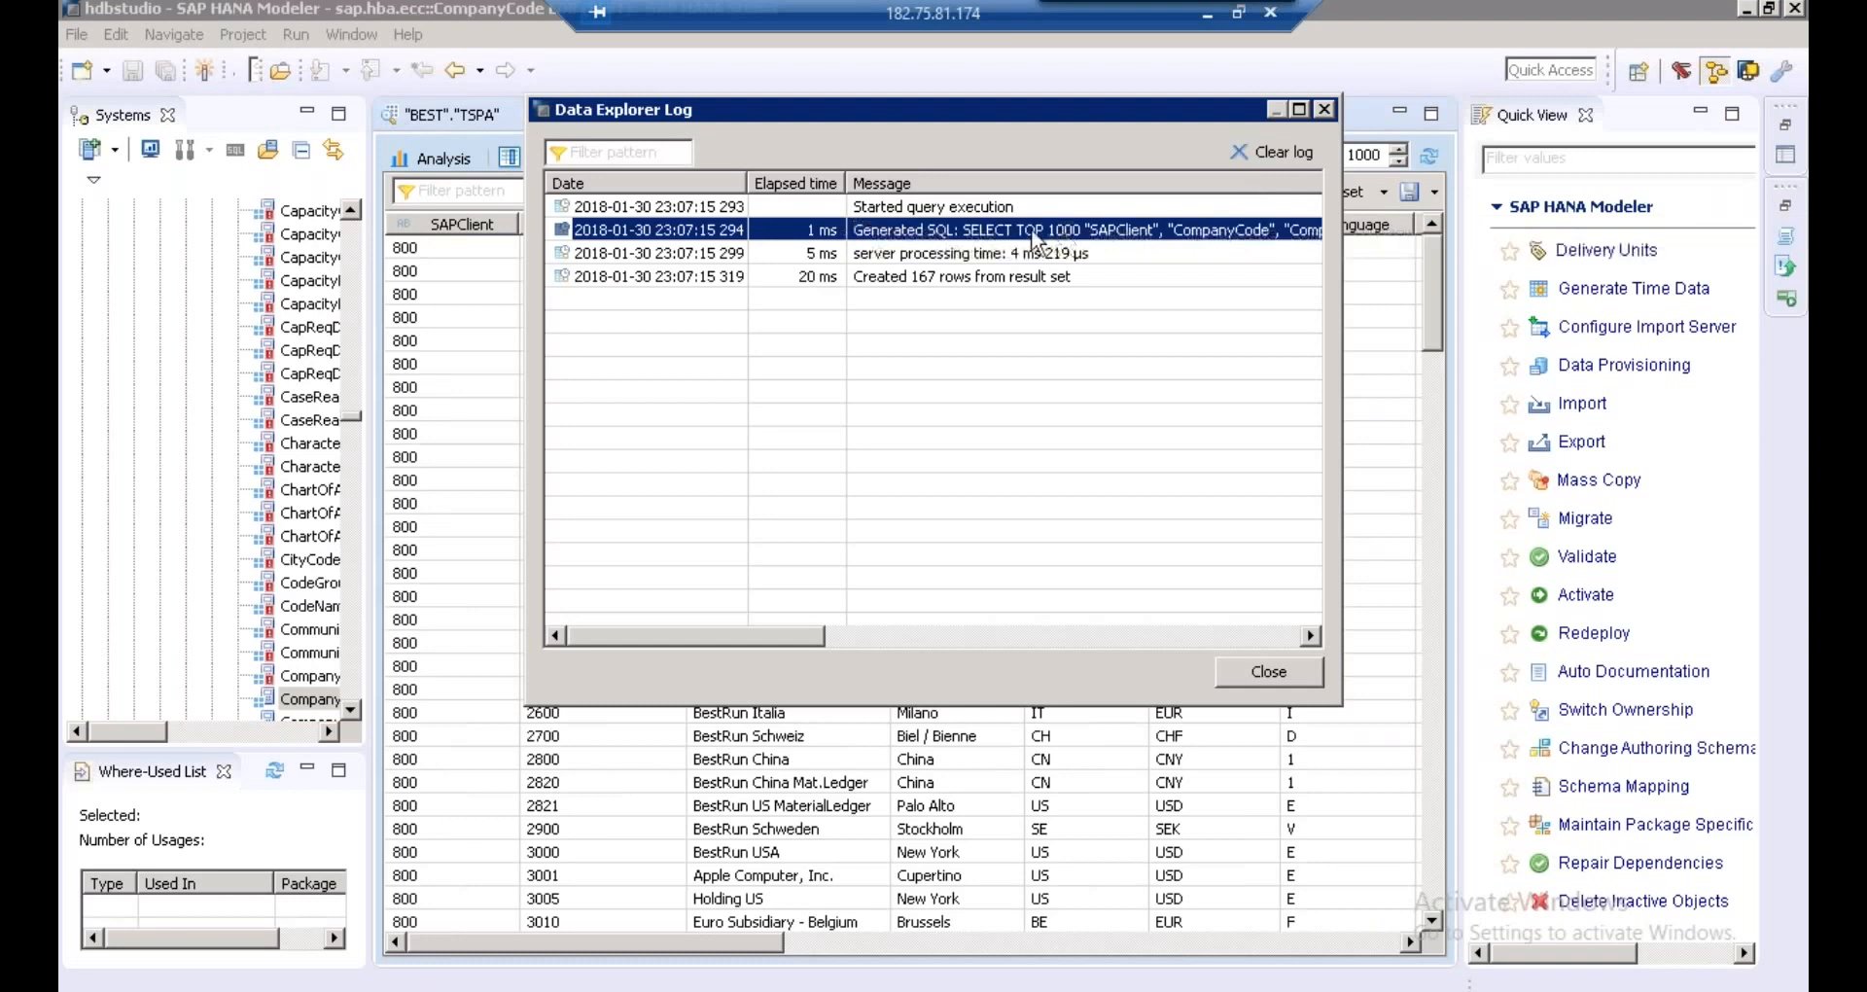
pyautogui.doubleClick(1036, 238)
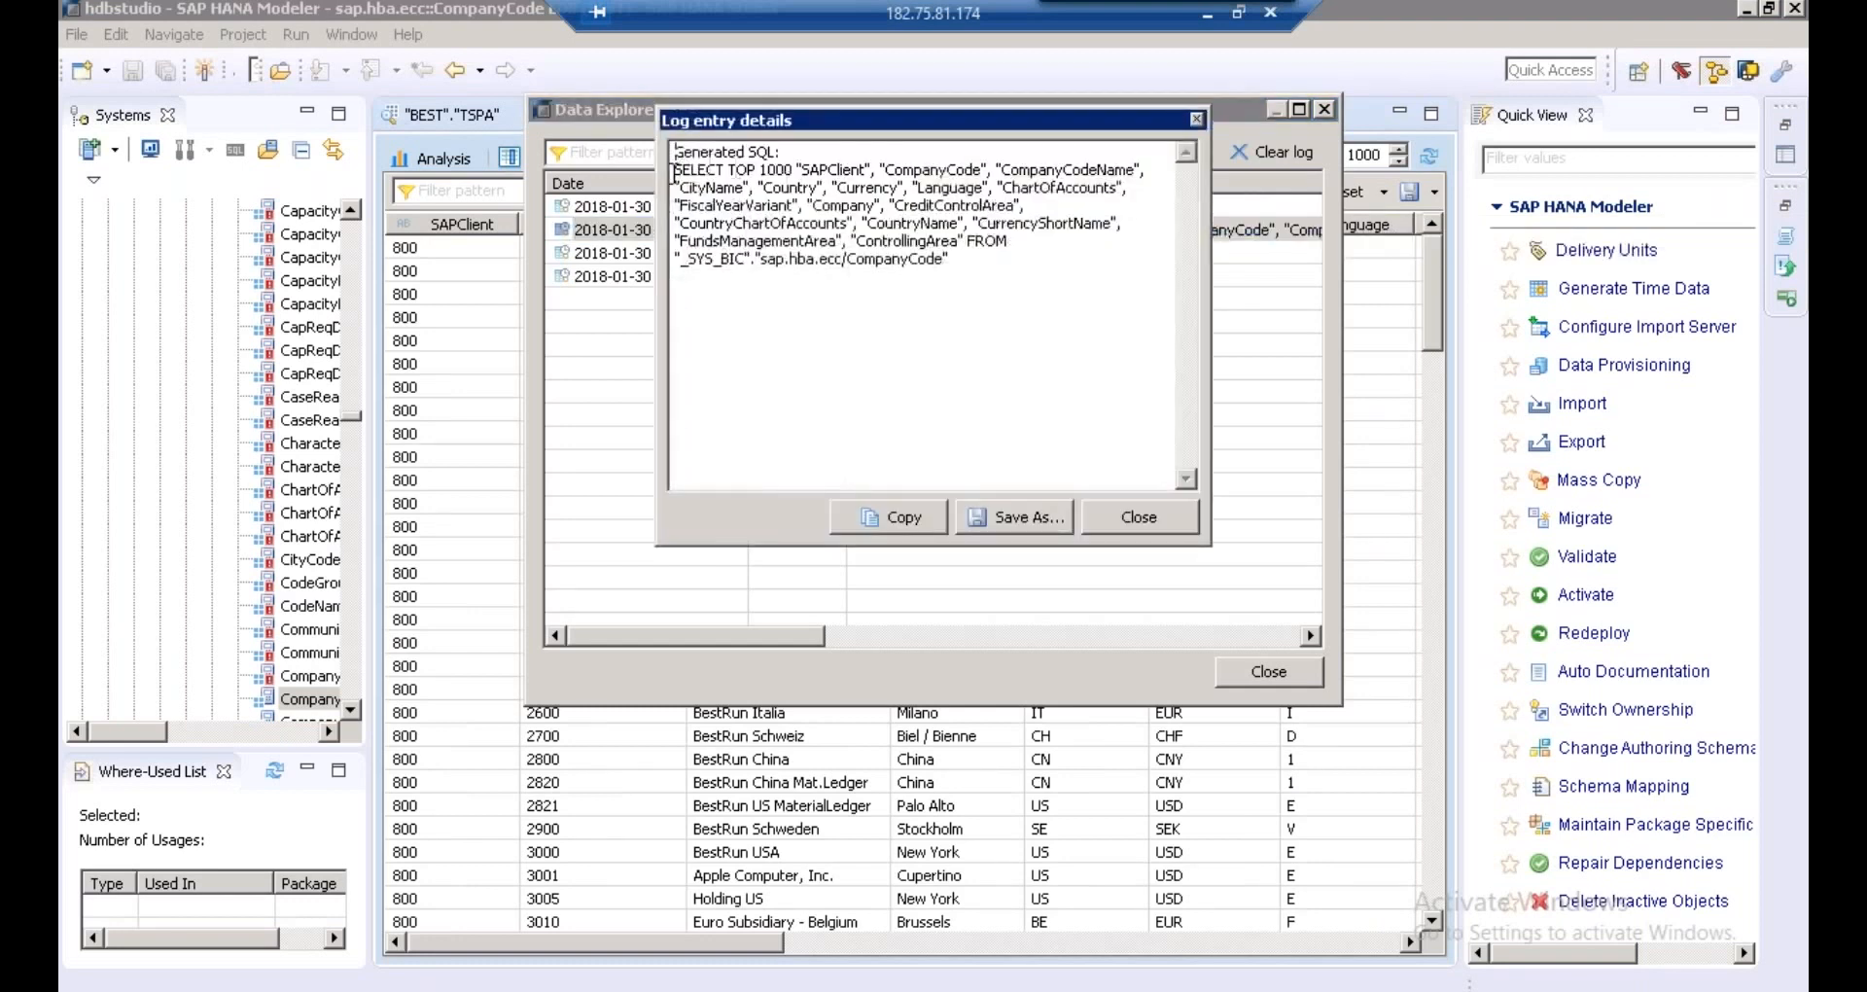
# - Copy the whole generated SELECT statement for CompanyCode, leaving out the "Generated SQL:" heading
pyautogui.moveTo(674, 170); pyautogui.dragTo(950, 282)
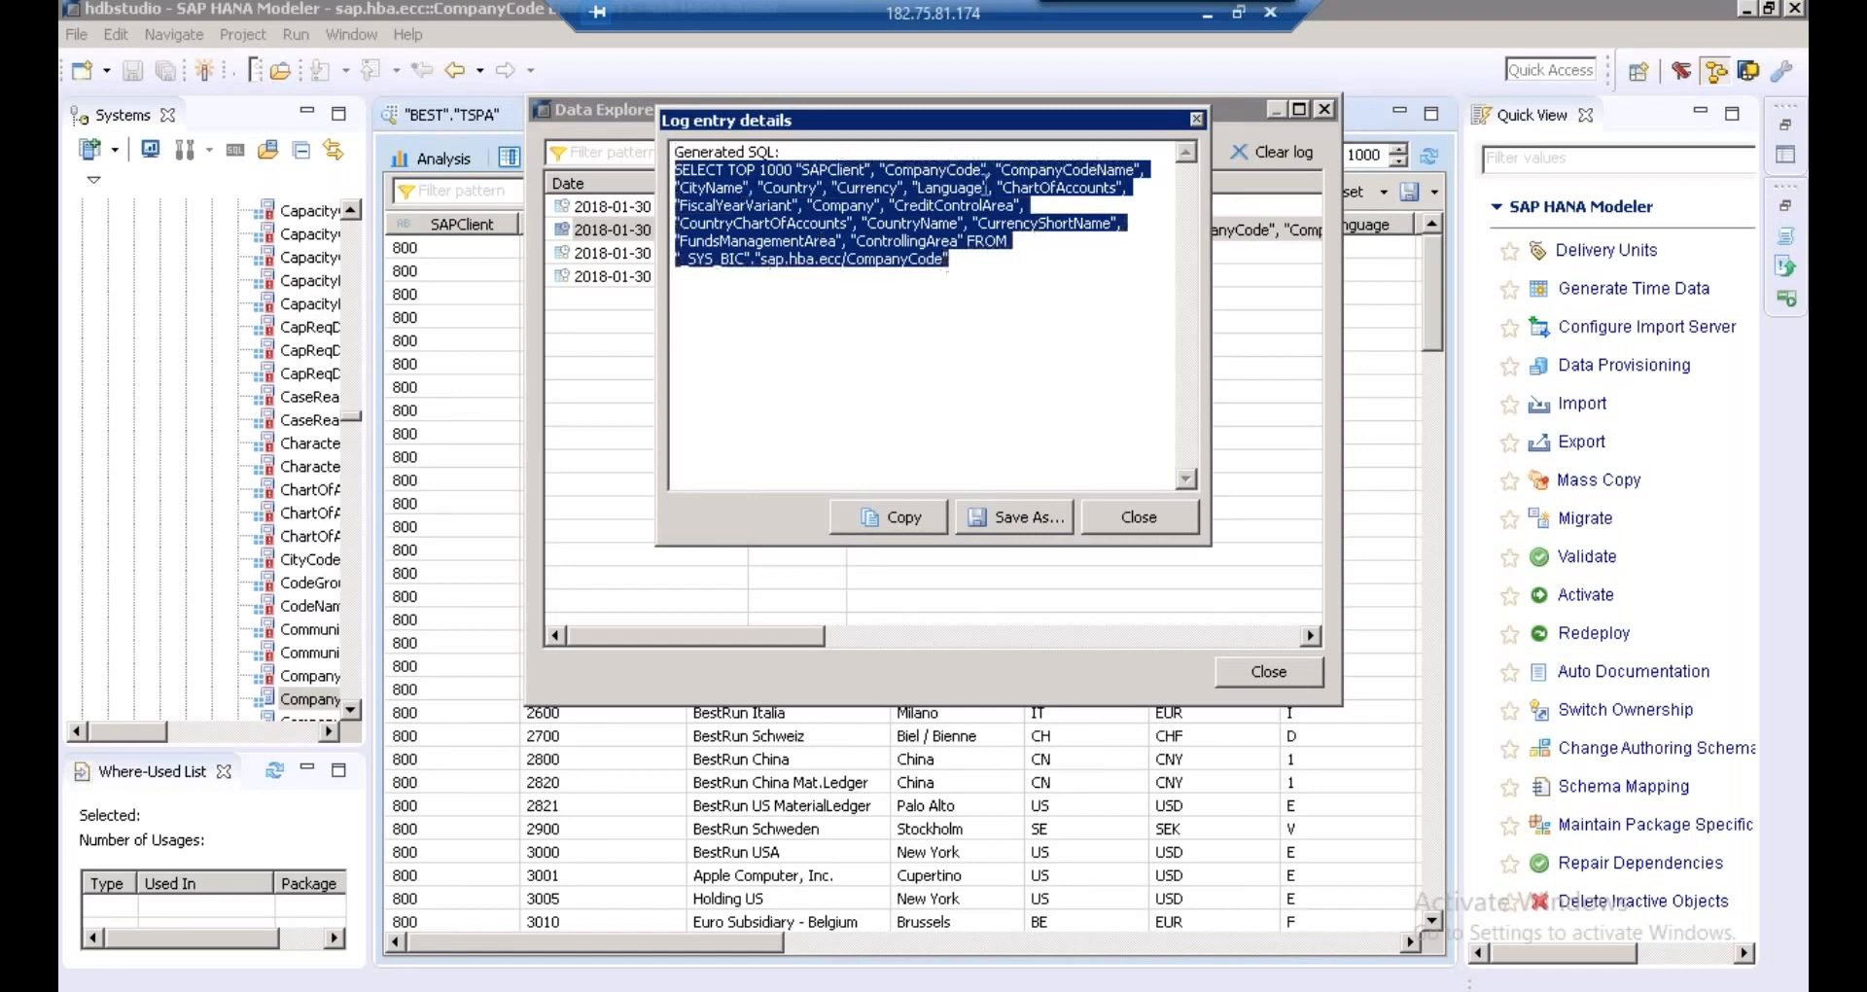
pyautogui.click(986, 255)
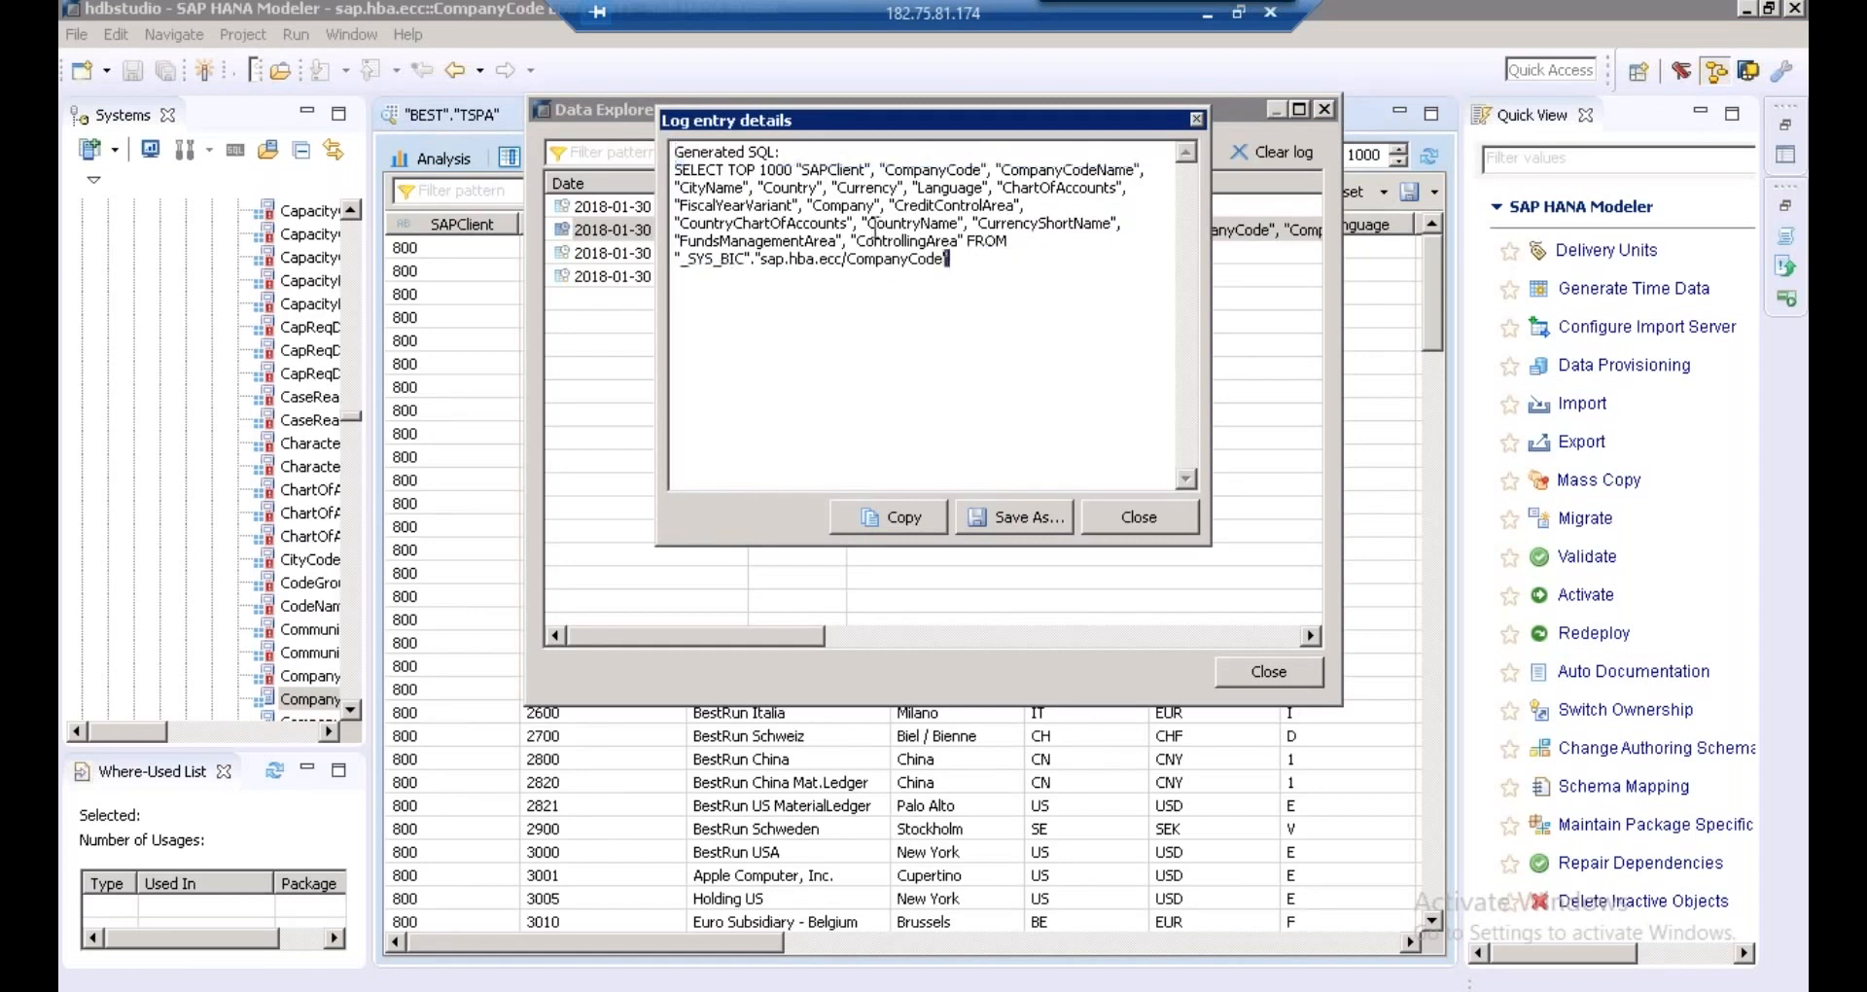
pyautogui.keyDown('shift'); pyautogui.click(675, 170); pyautogui.keyUp('shift')
pyautogui.hotkey('ctrl', 'c')
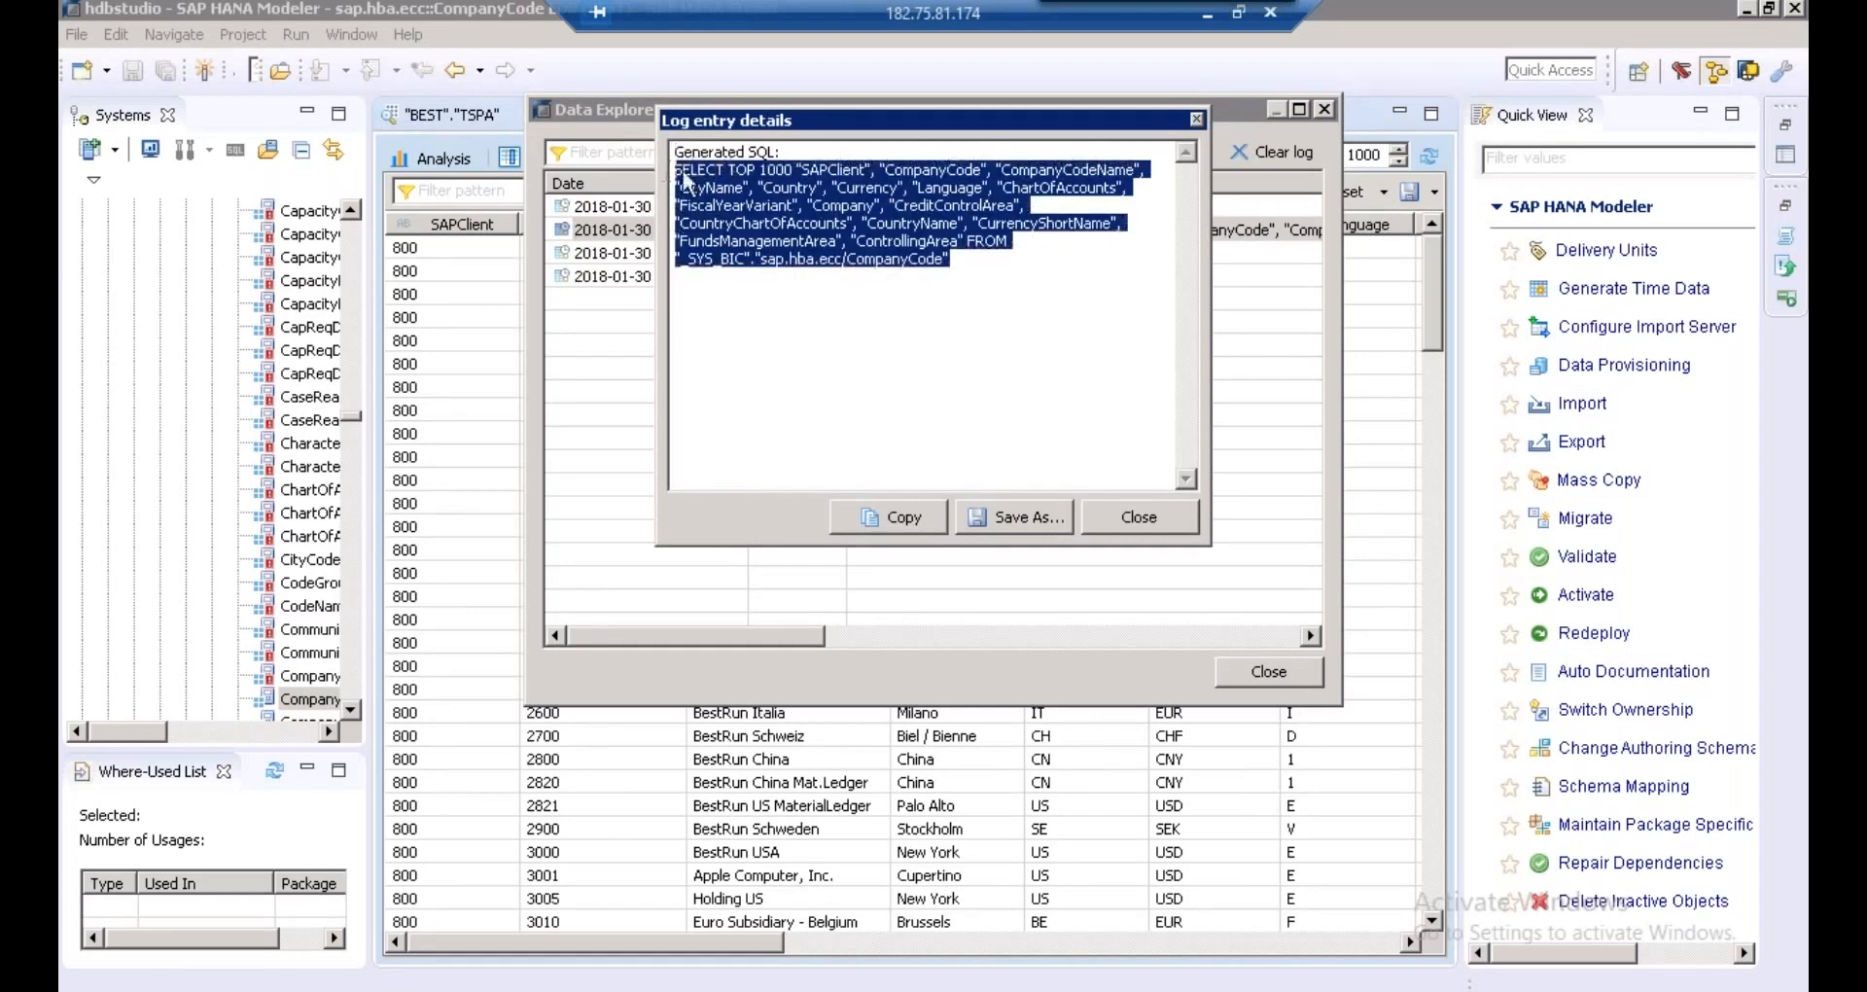
pyautogui.rightClick(787, 201)
pyautogui.click(864, 272)
# - Switch to Data Services Workbench and assign /ZSAPPROJECT/HANA.datastore as the datastore of SQL_Transform
pyautogui.moveTo(402, 991)
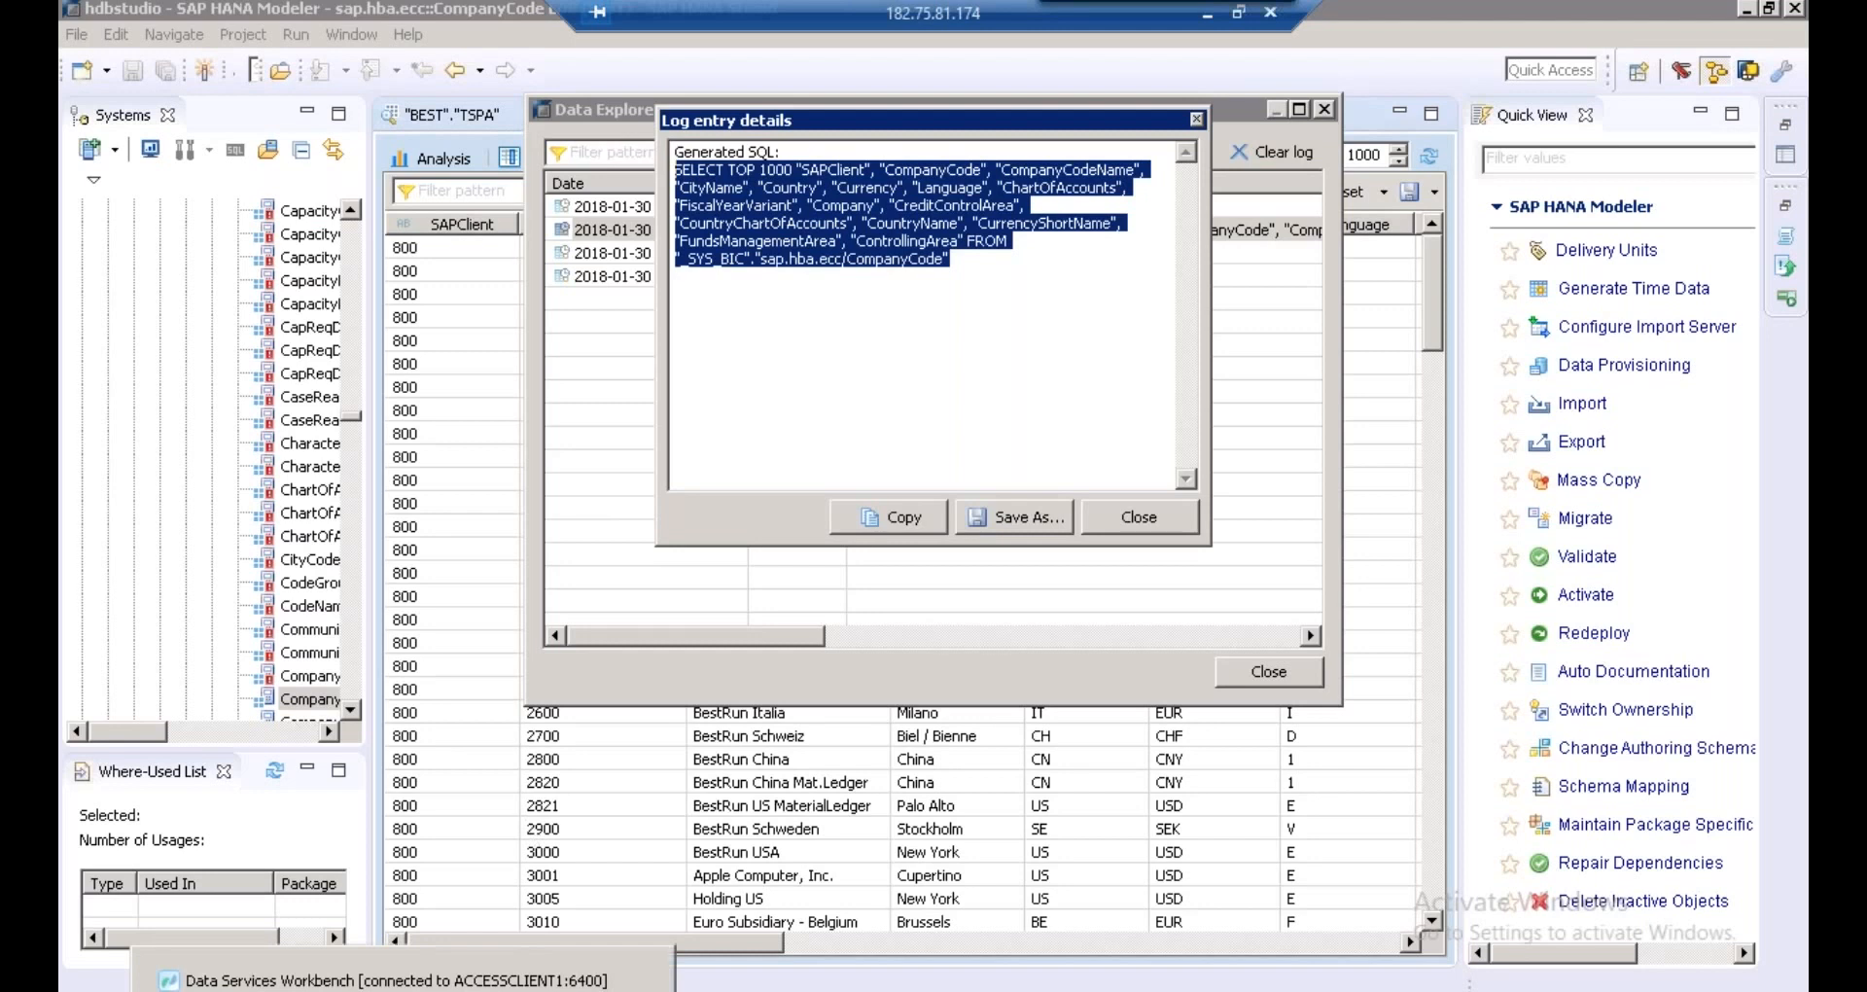
pyautogui.click(403, 991)
pyautogui.click(396, 980)
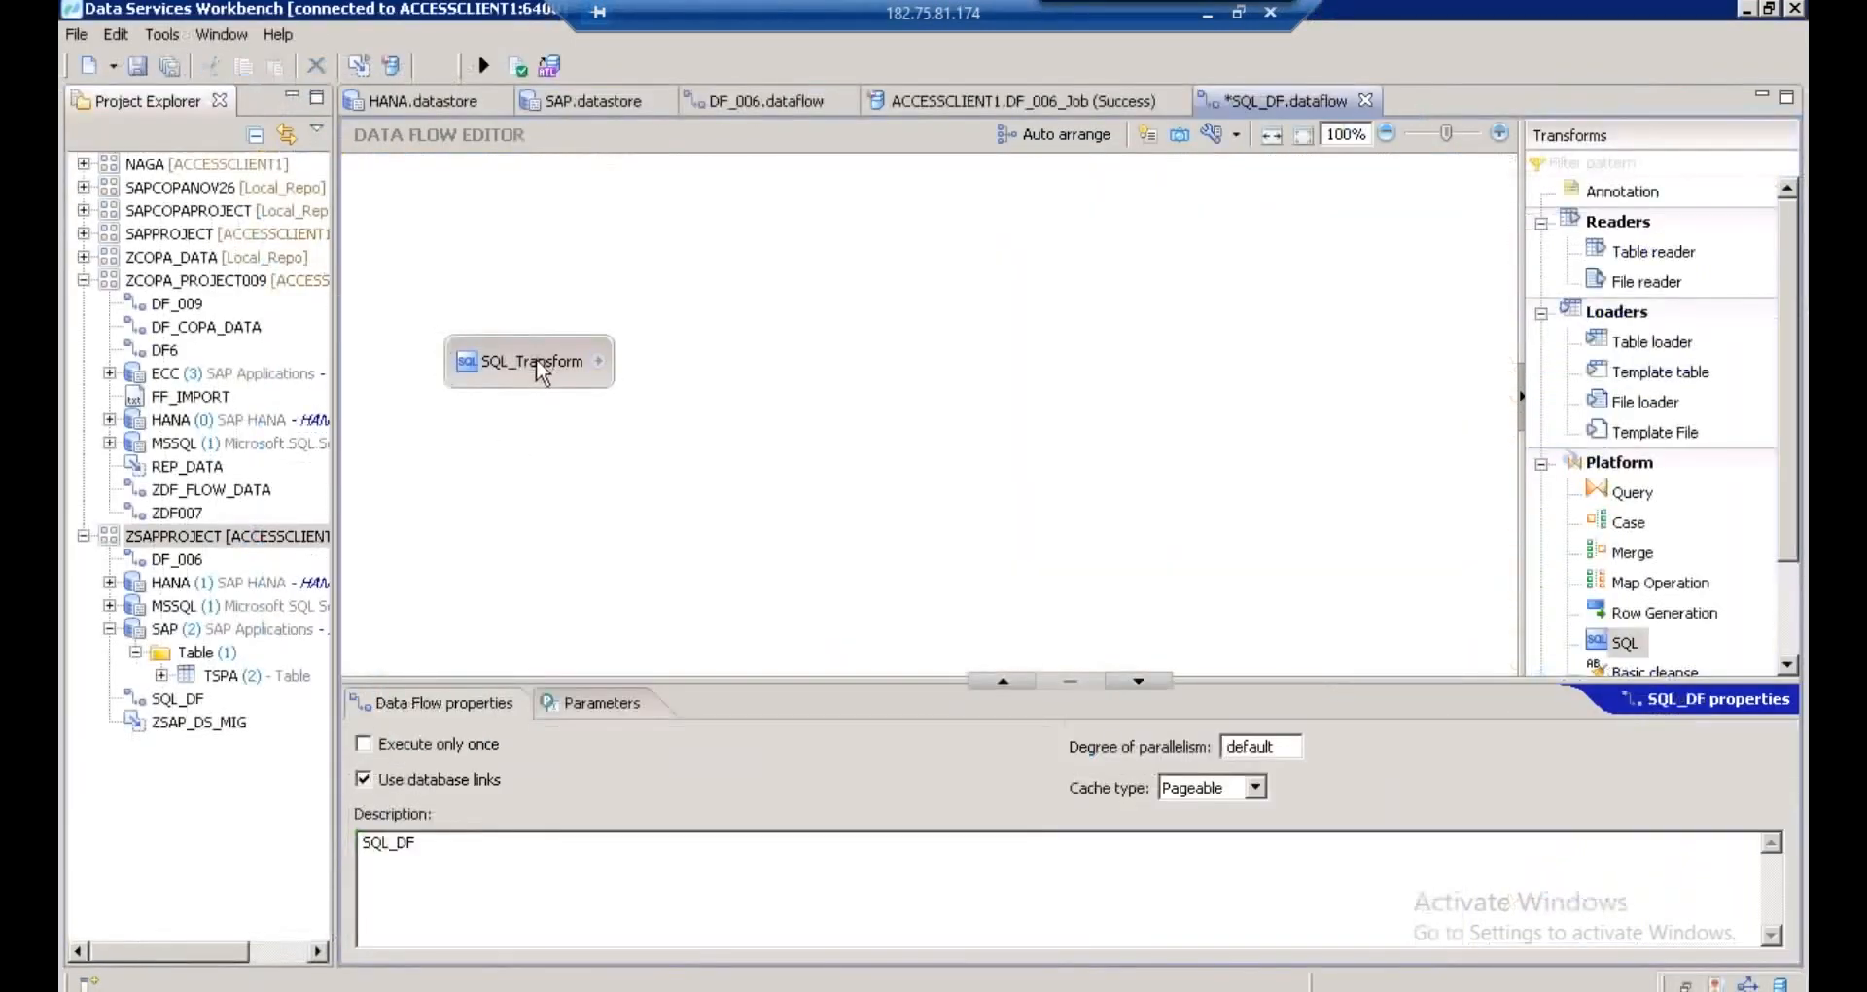
pyautogui.click(533, 362)
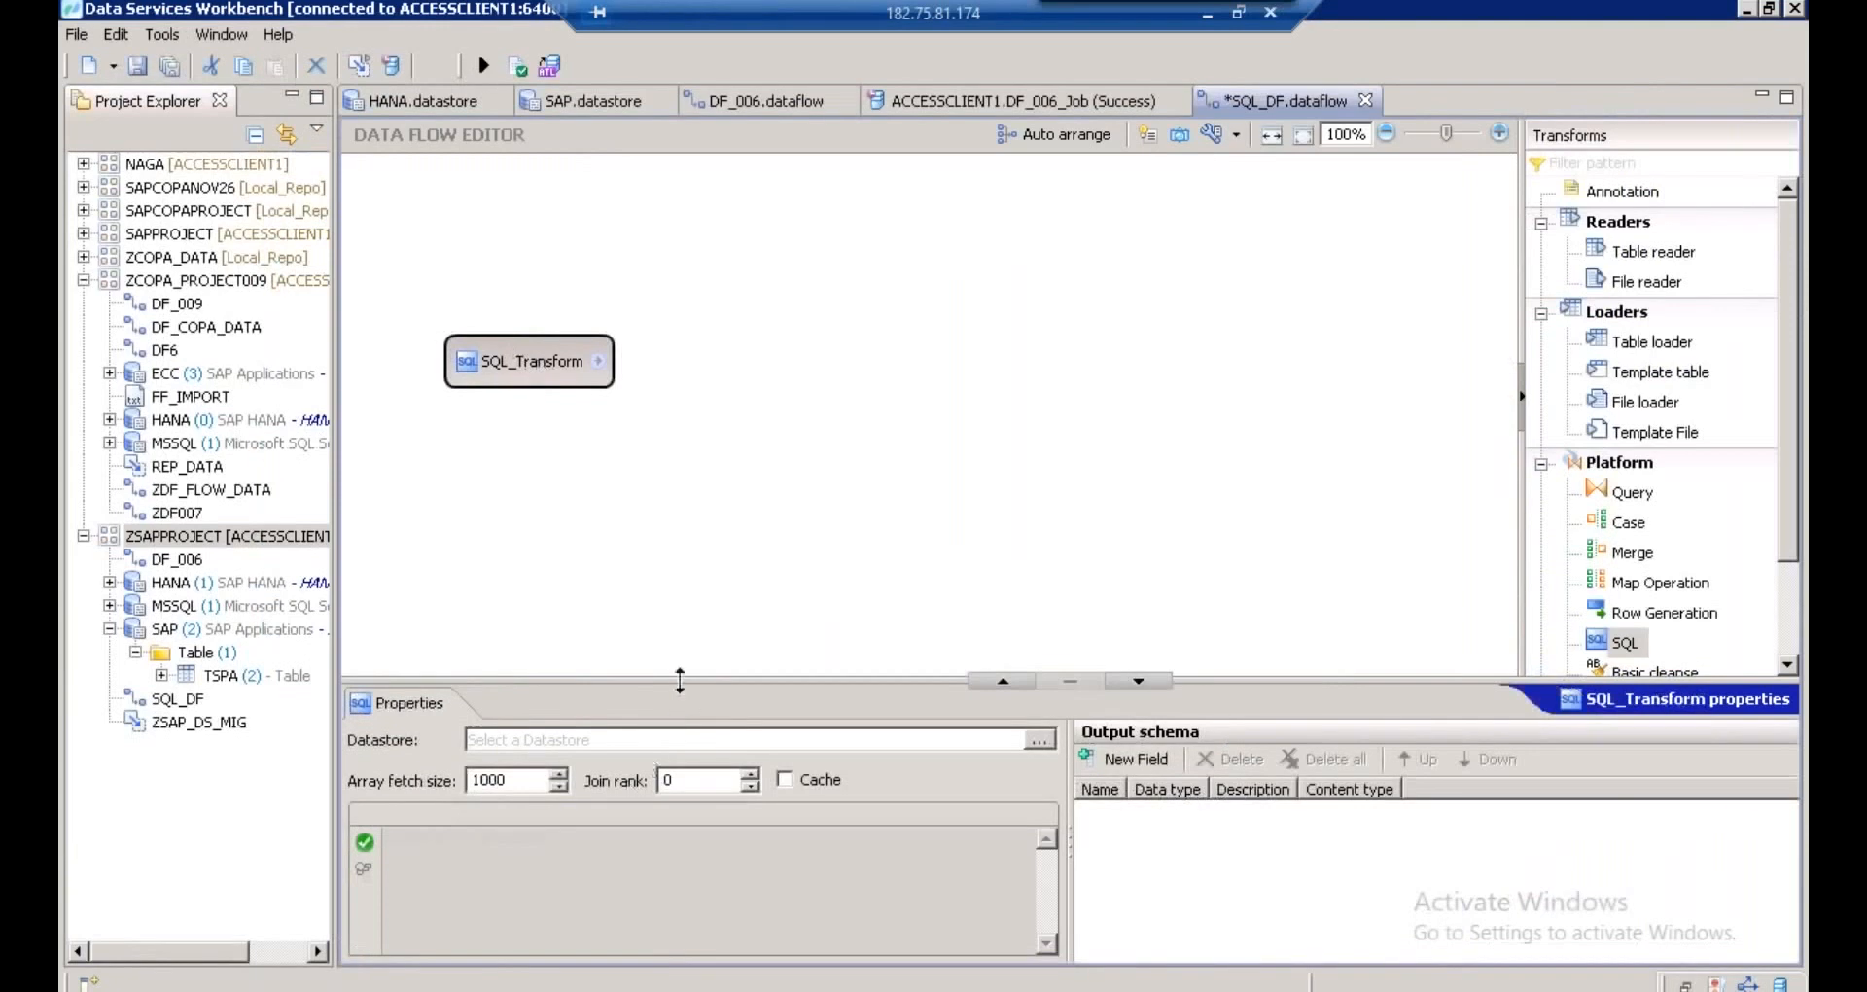
pyautogui.moveTo(679, 684); pyautogui.dragTo(678, 496)
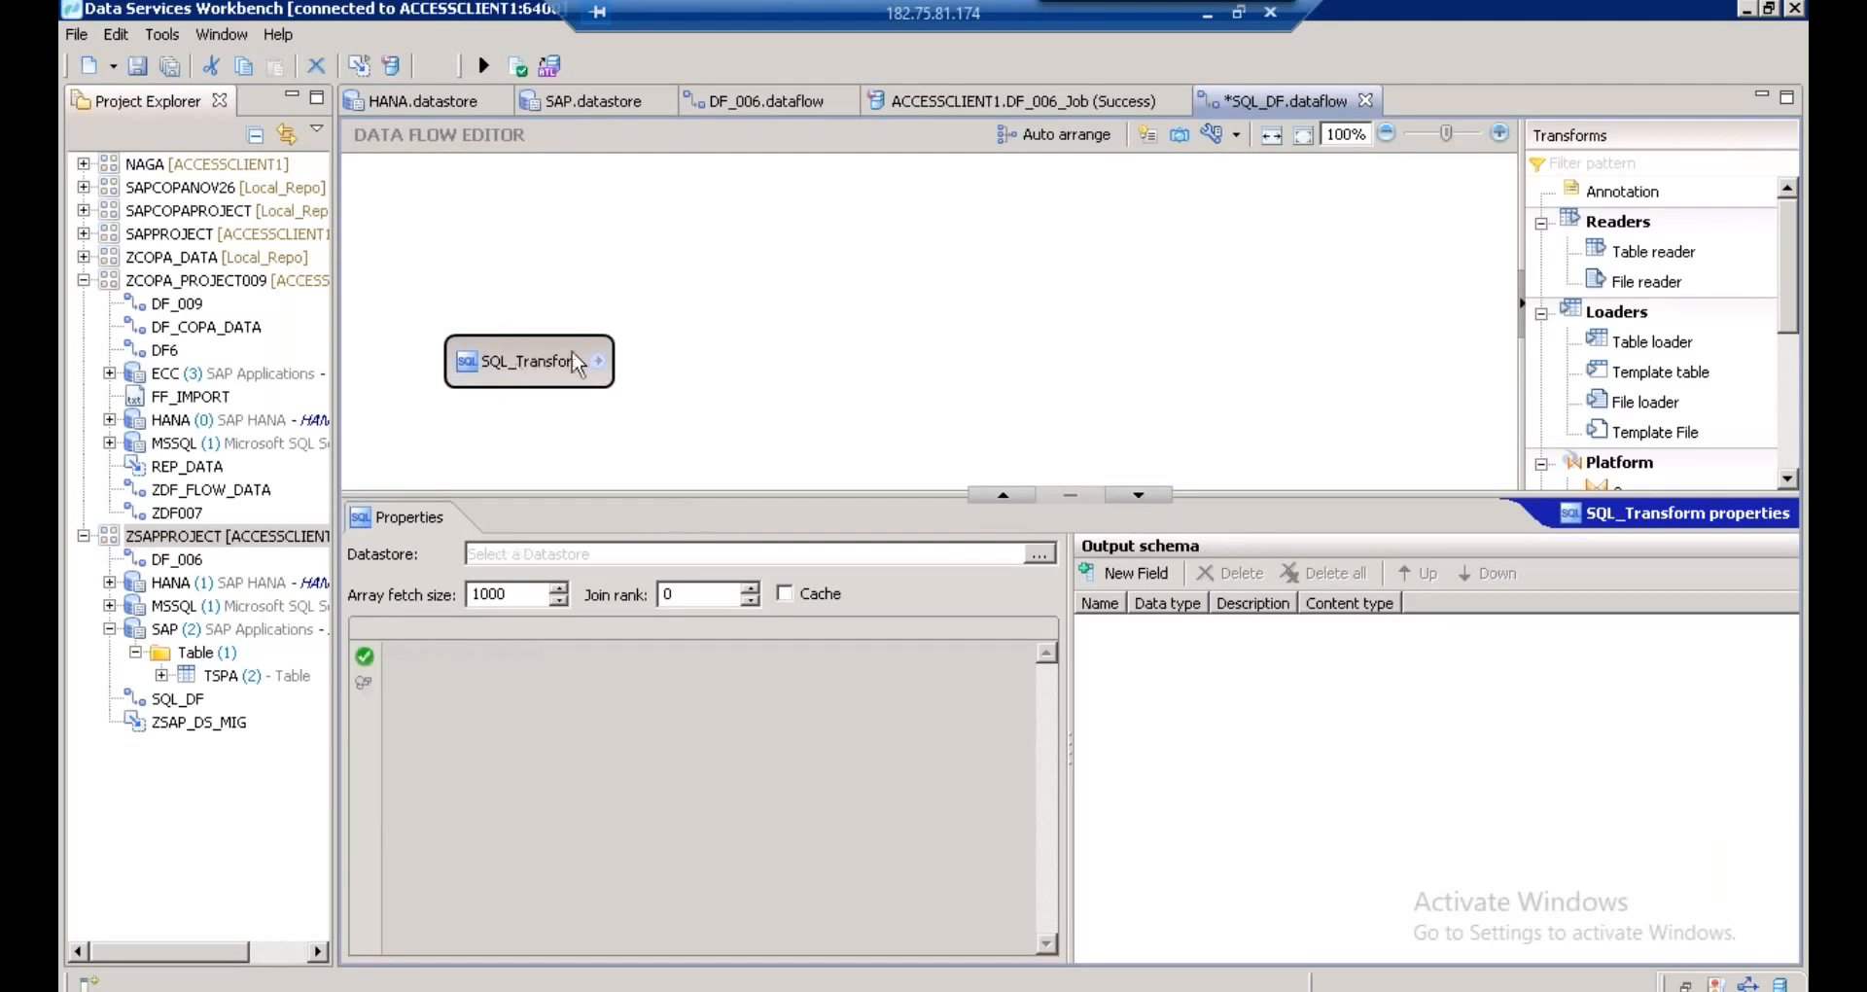
pyautogui.click(1046, 559)
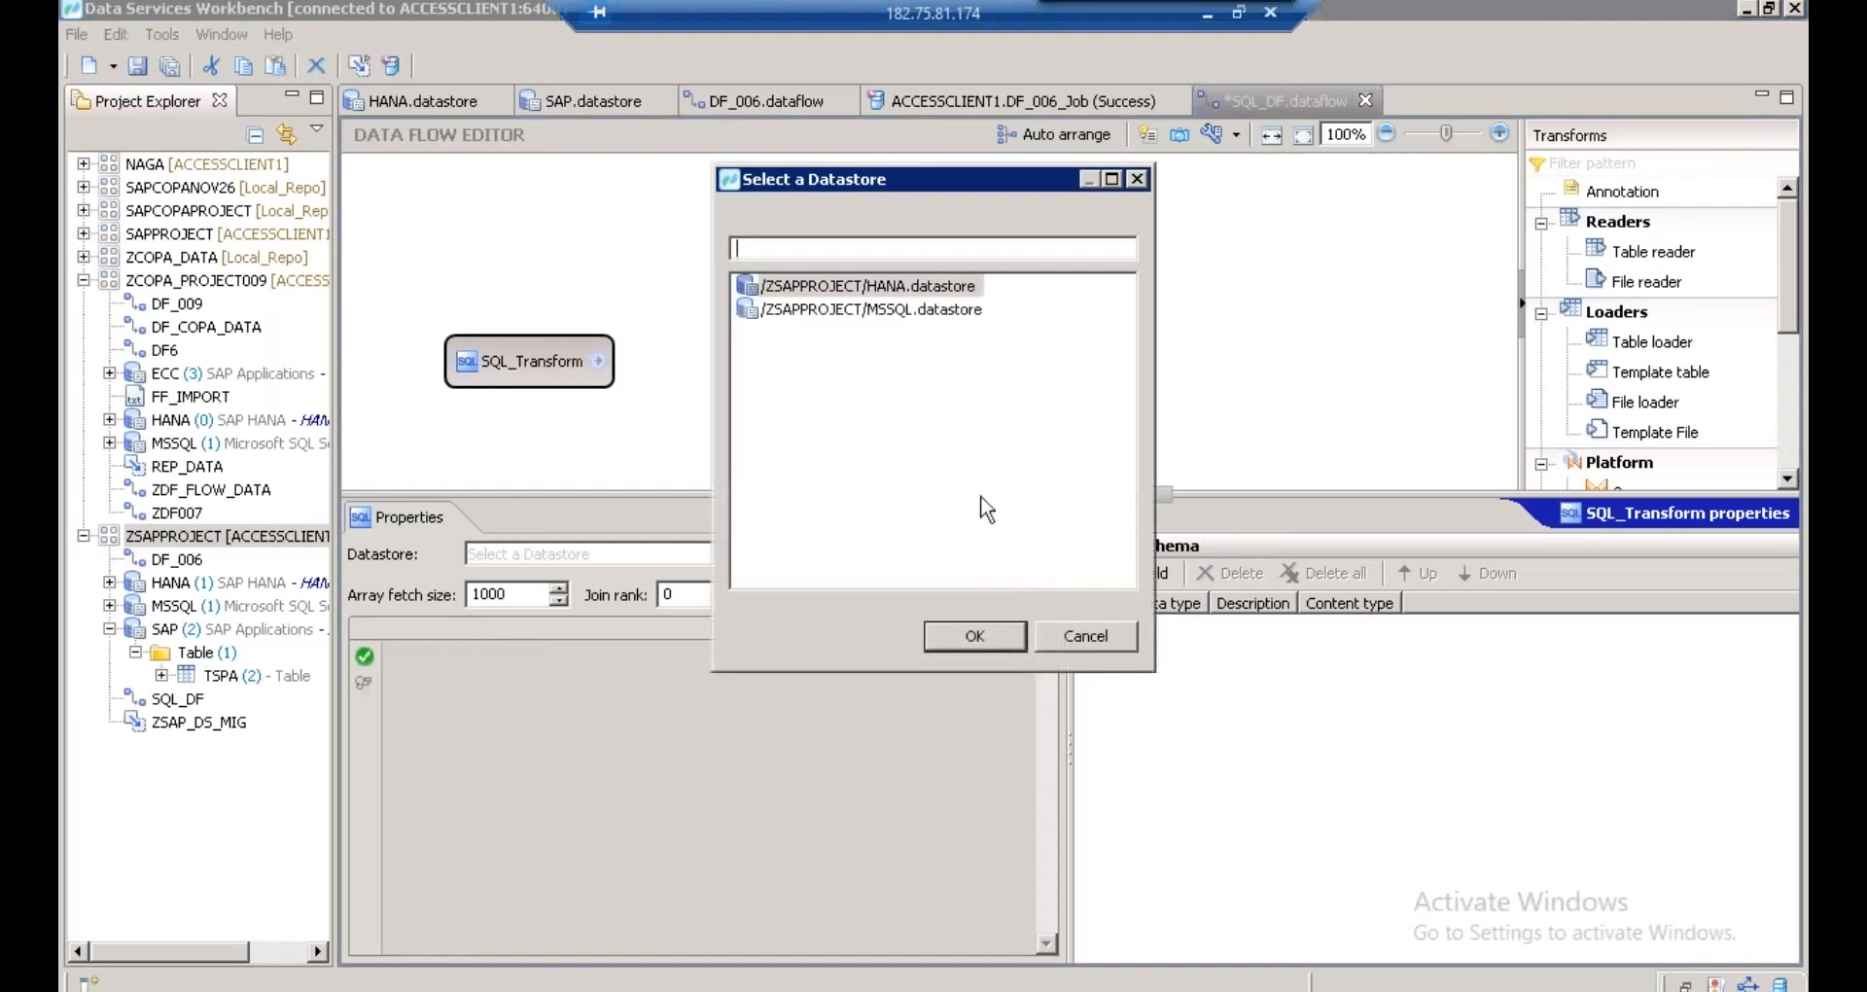
pyautogui.click(863, 295)
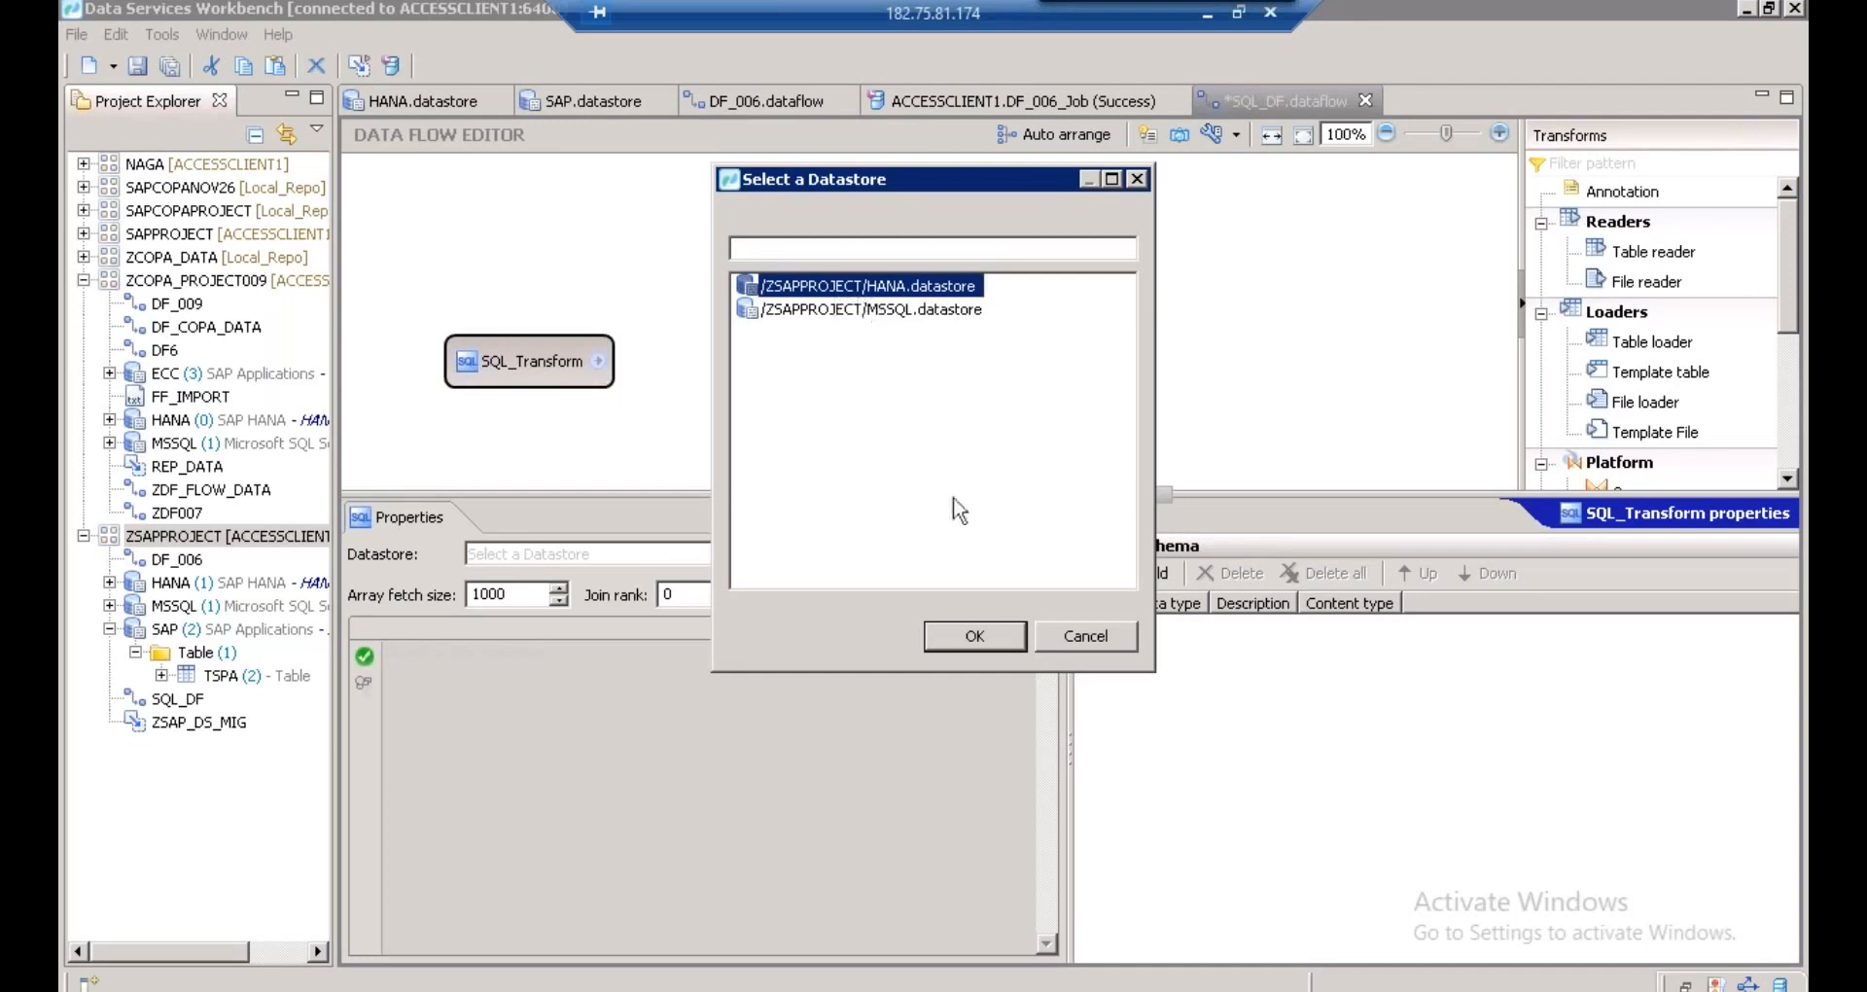
pyautogui.click(976, 637)
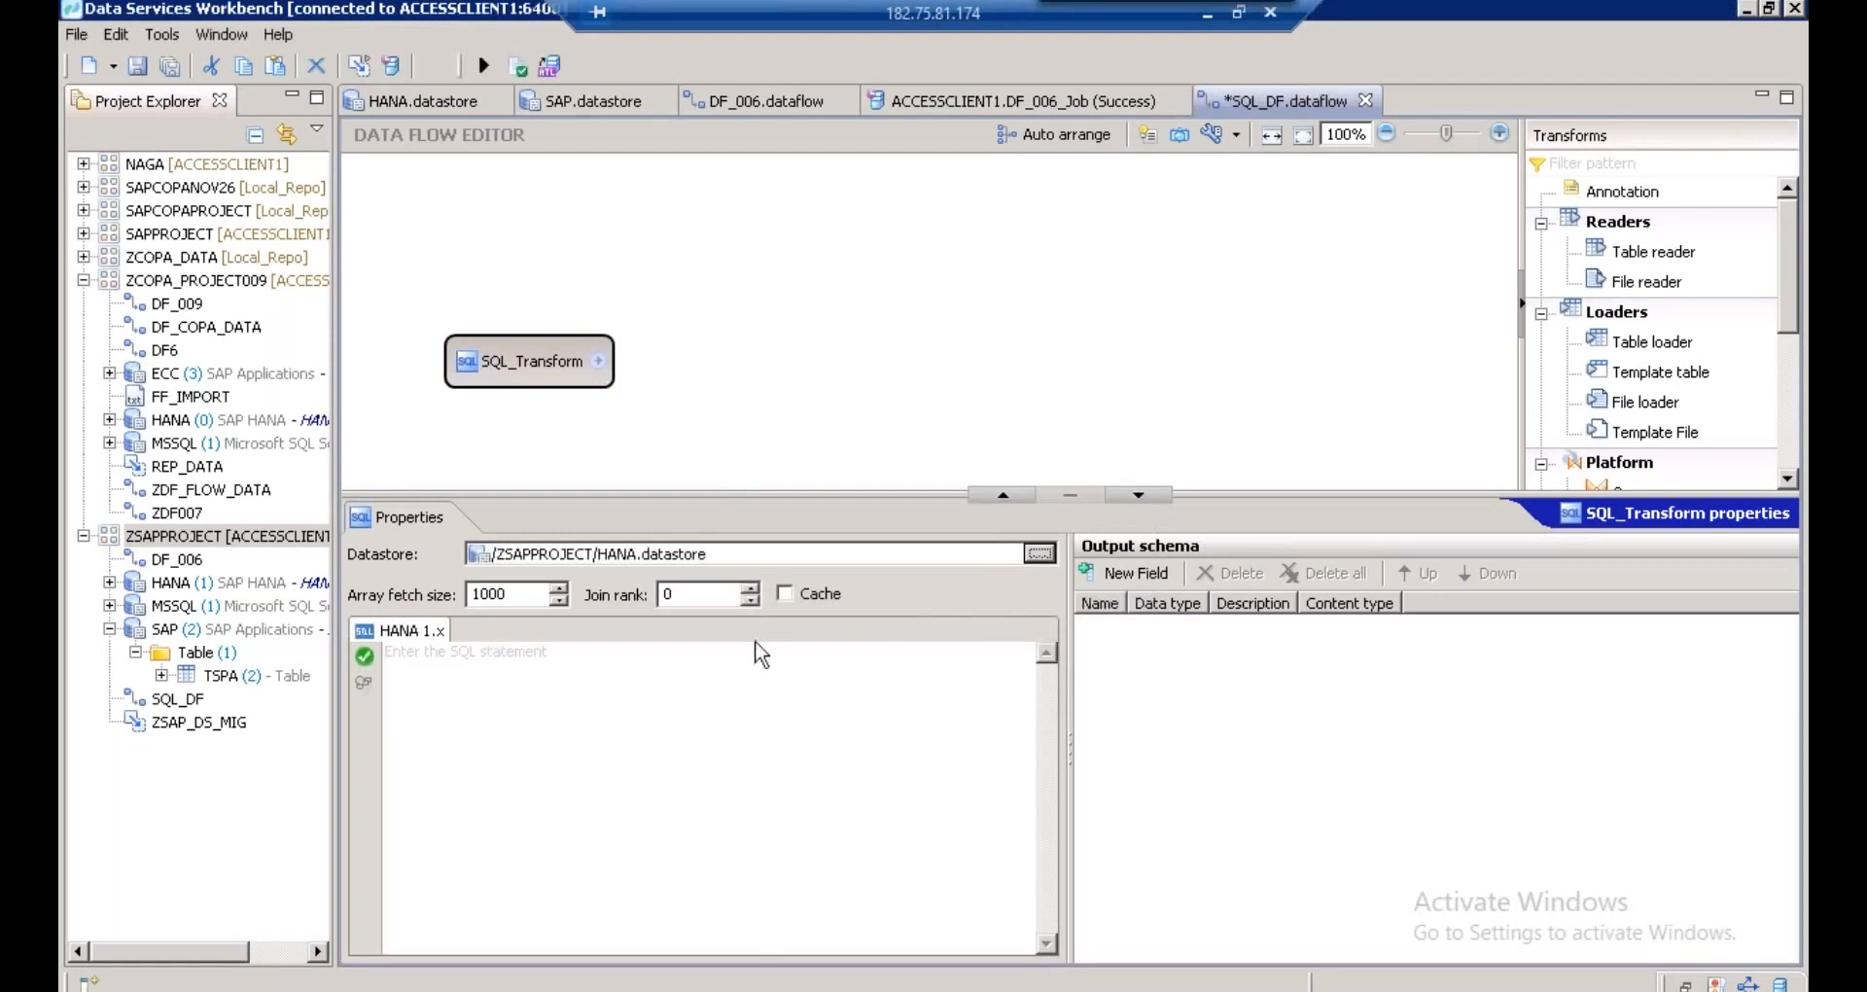
# - Paste the copied CompanyCode SELECT statement into SQL_Transform and validate the SQL
pyautogui.click(536, 687)
pyautogui.rightClick(536, 688)
pyautogui.click(575, 778)
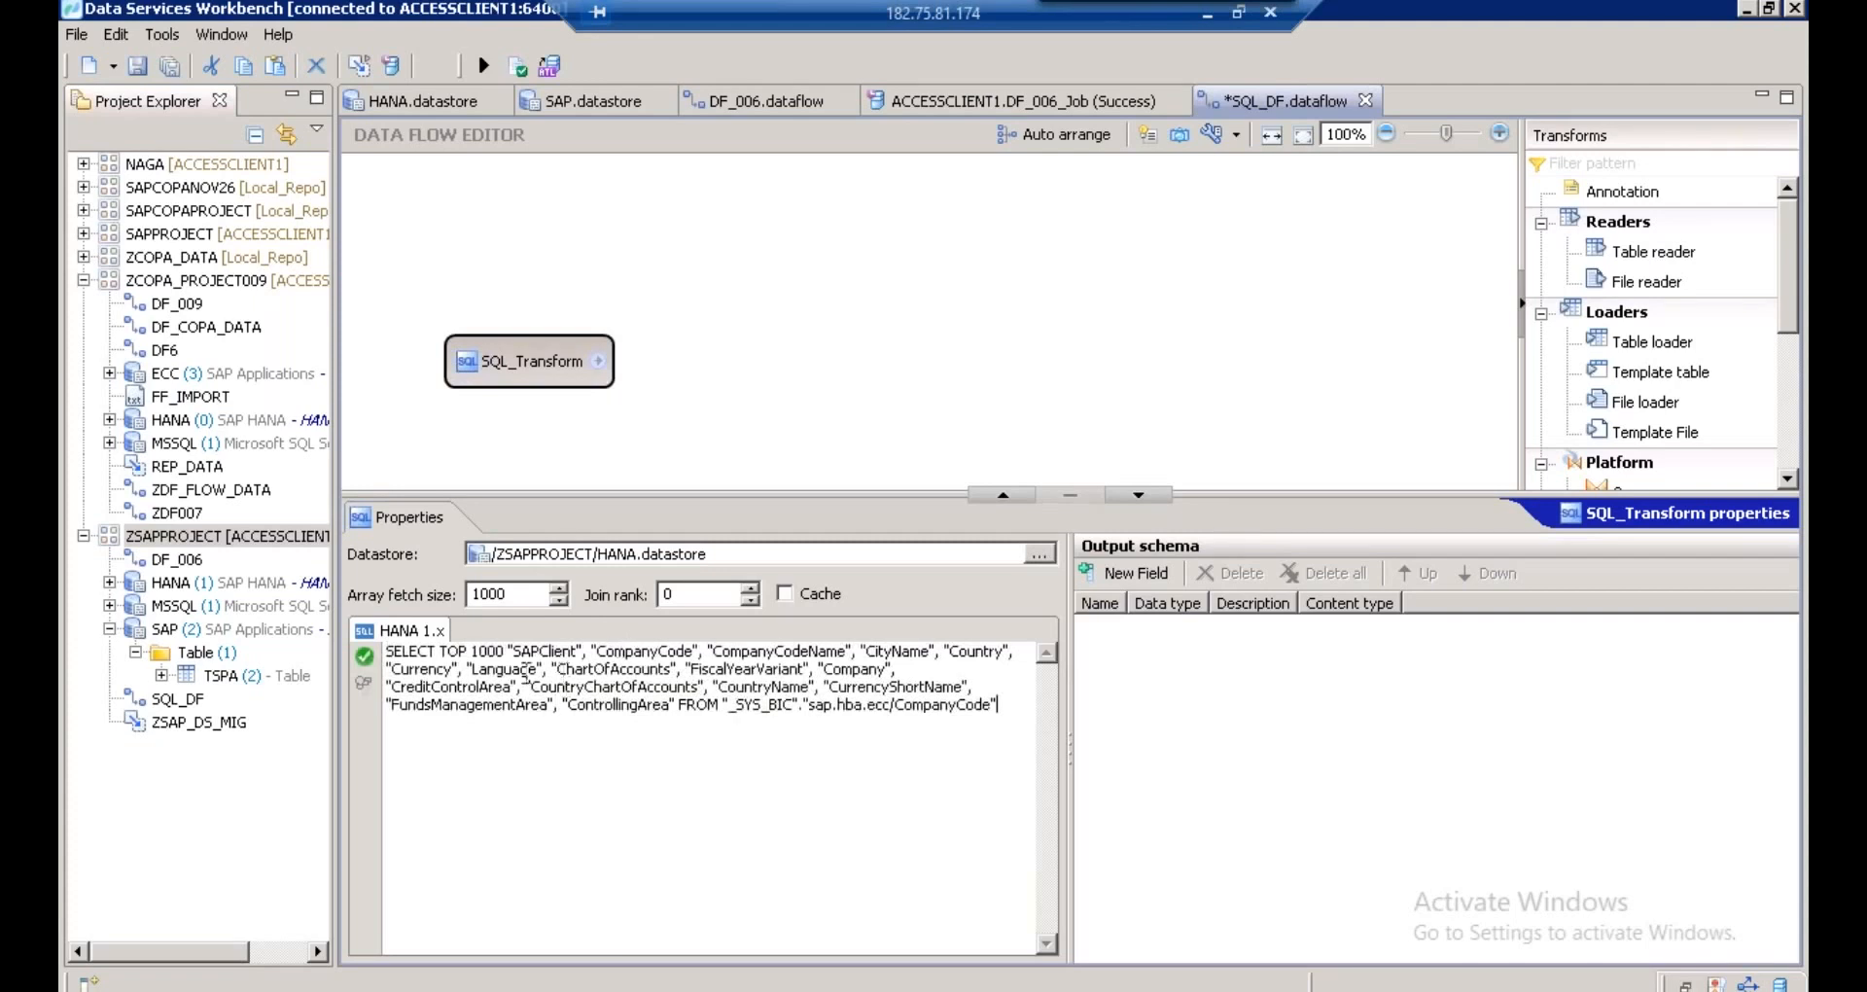
pyautogui.click(366, 658)
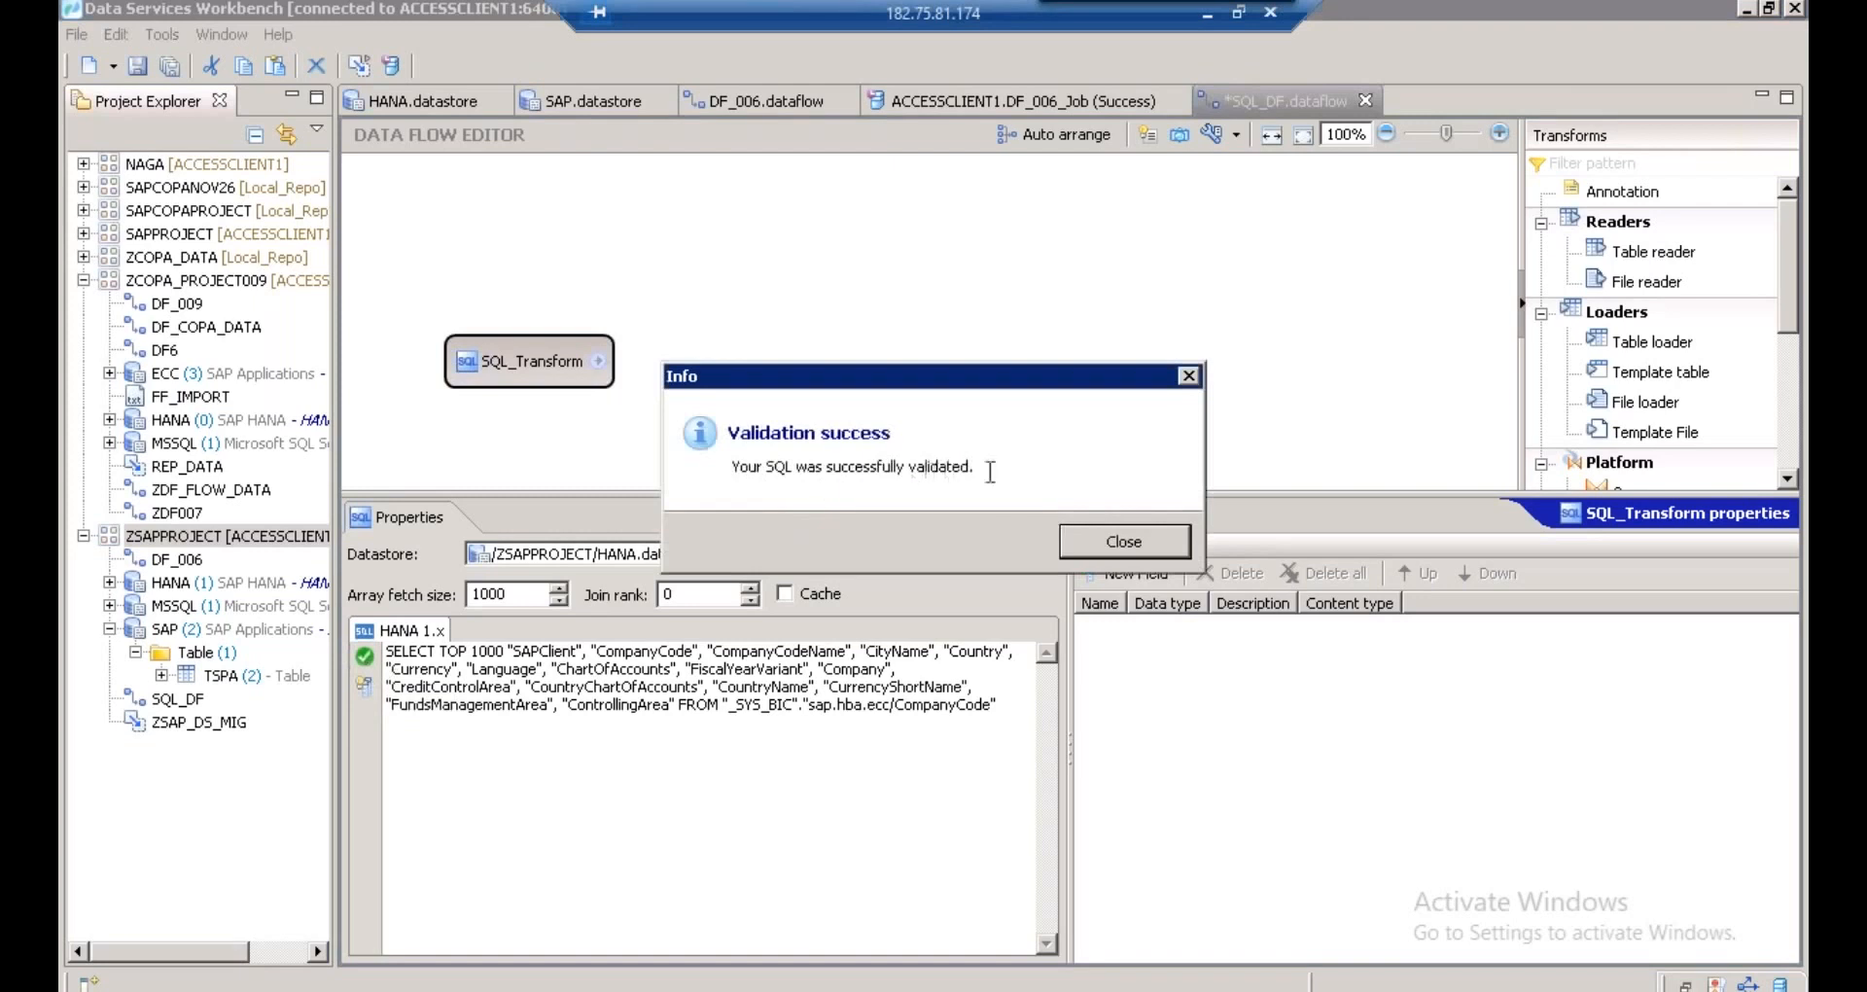
pyautogui.click(1122, 544)
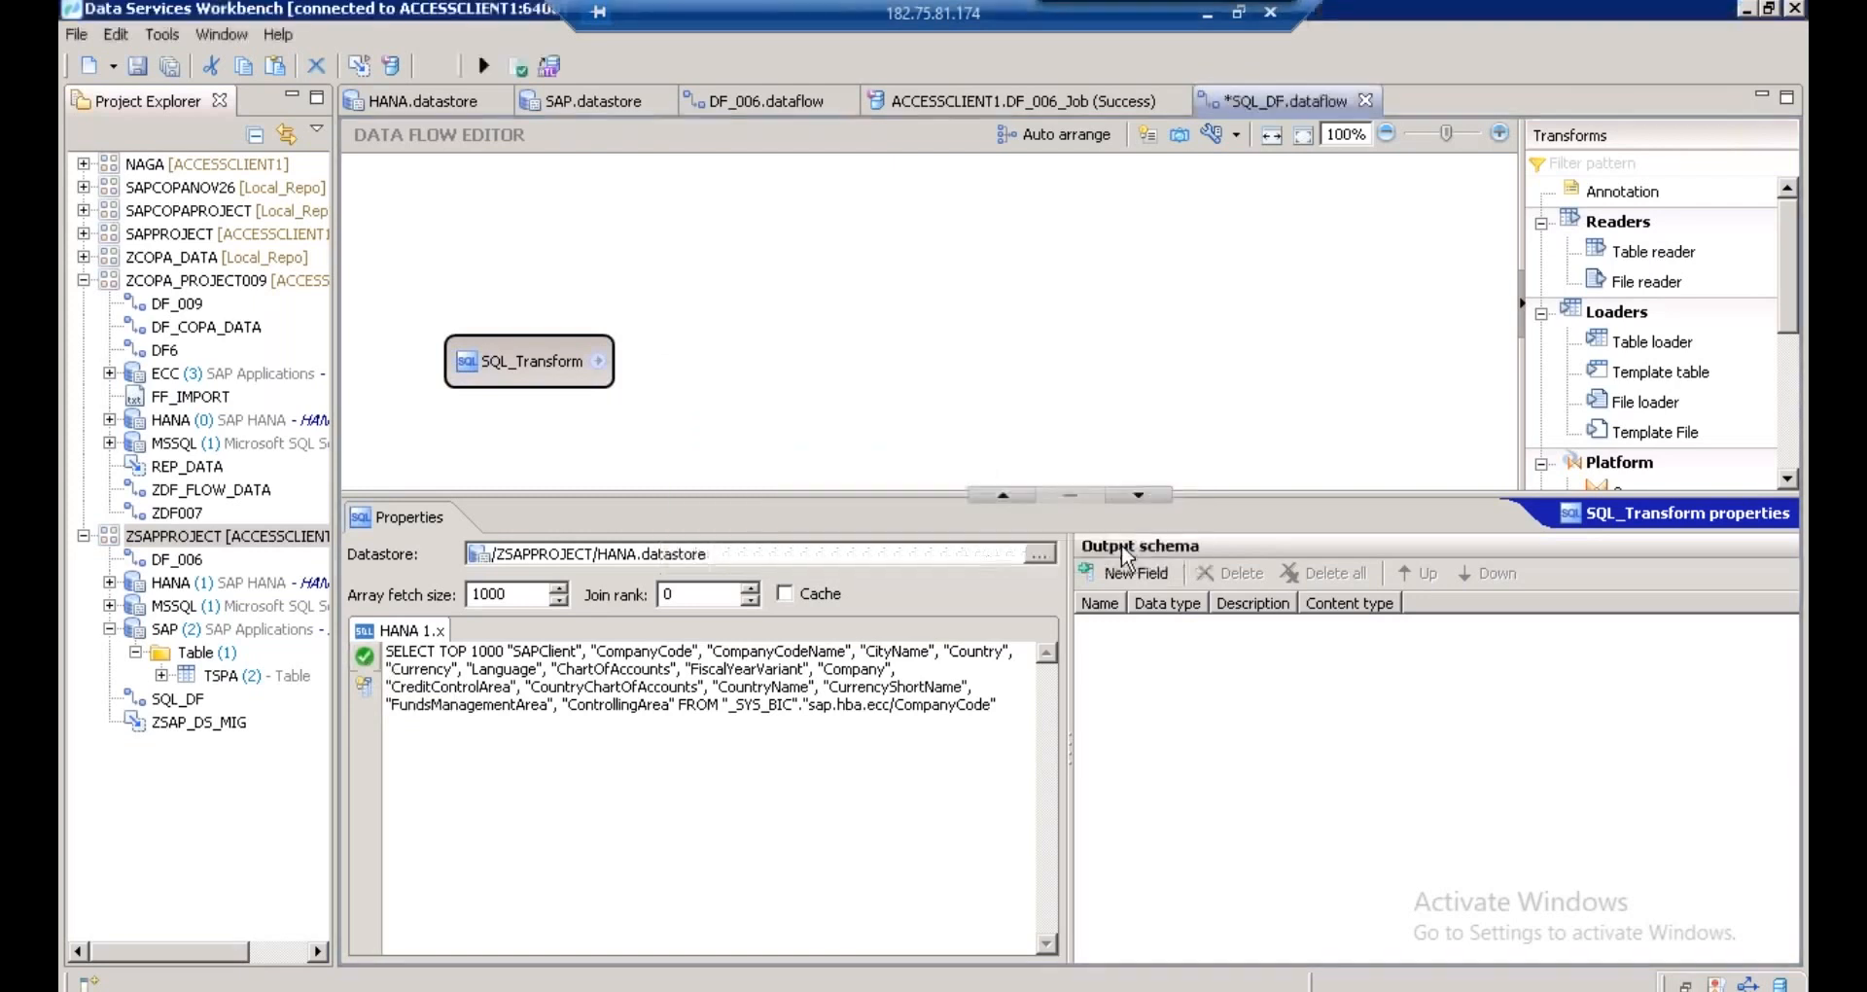
# - Generate the output schema of SQL_Transform from its SQL statement and review the resulting fields
pyautogui.click(365, 692)
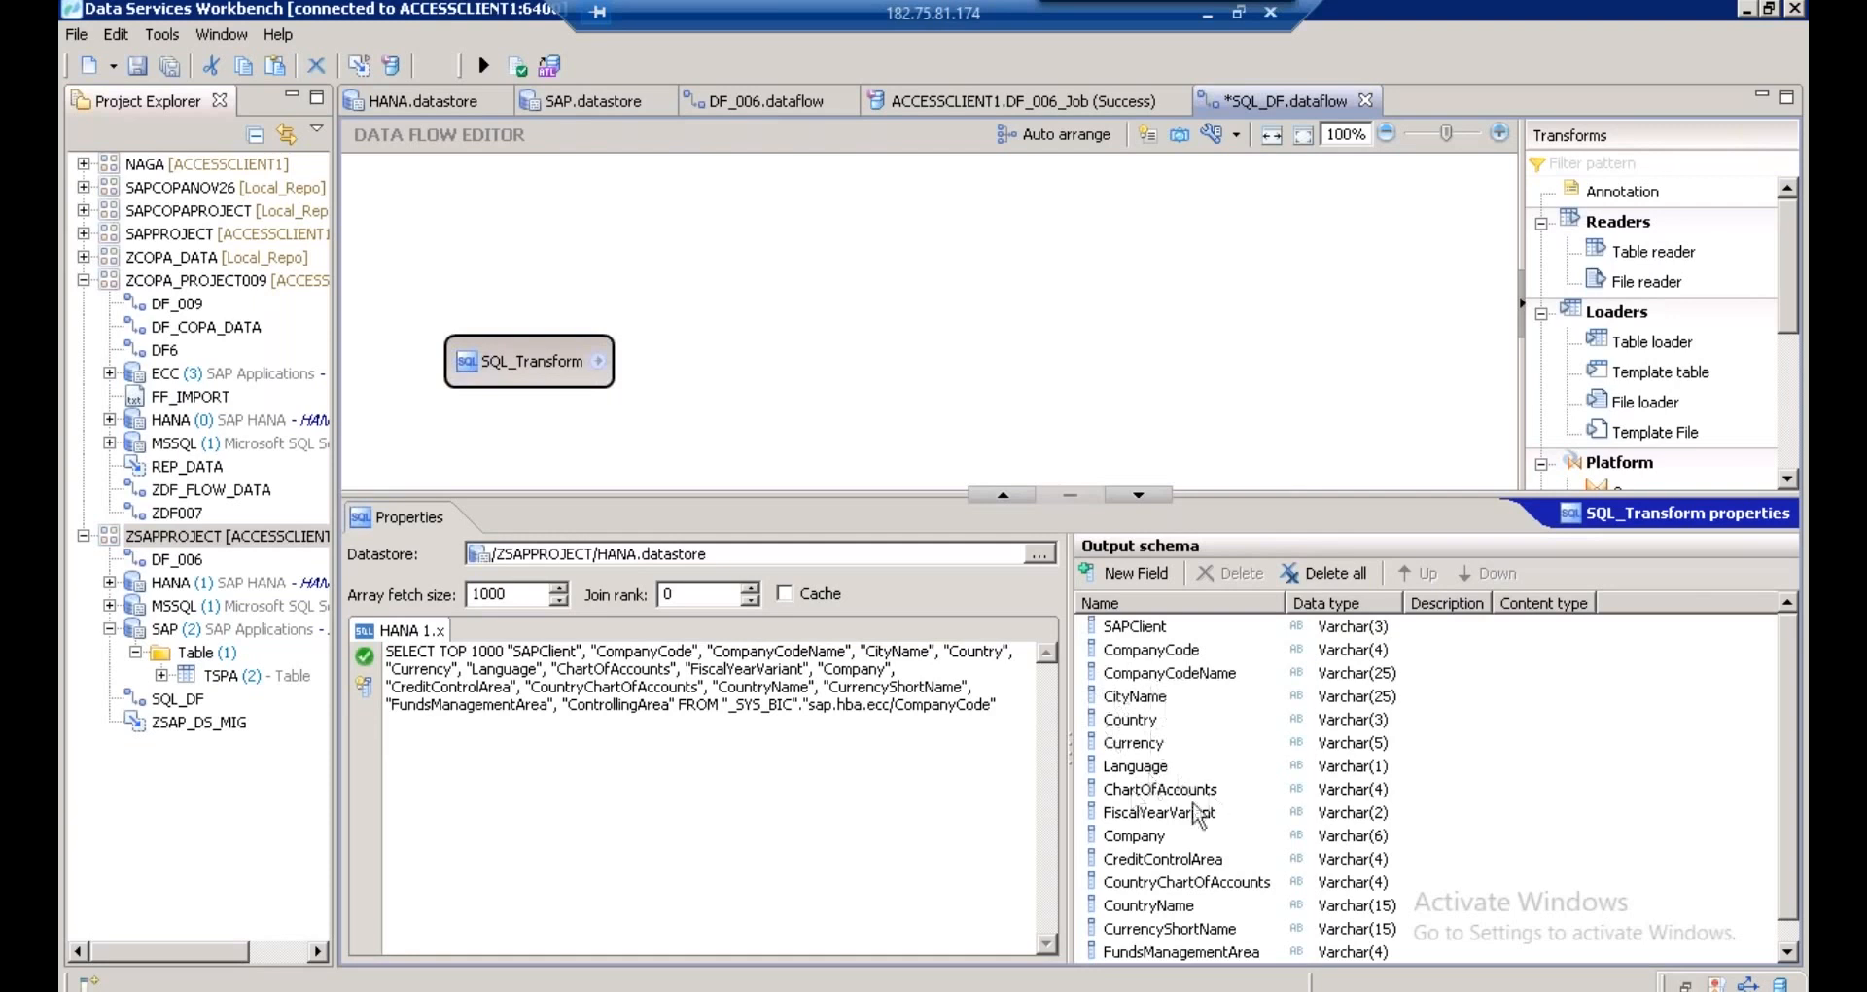
pyautogui.scroll(-1, 1791, 824)
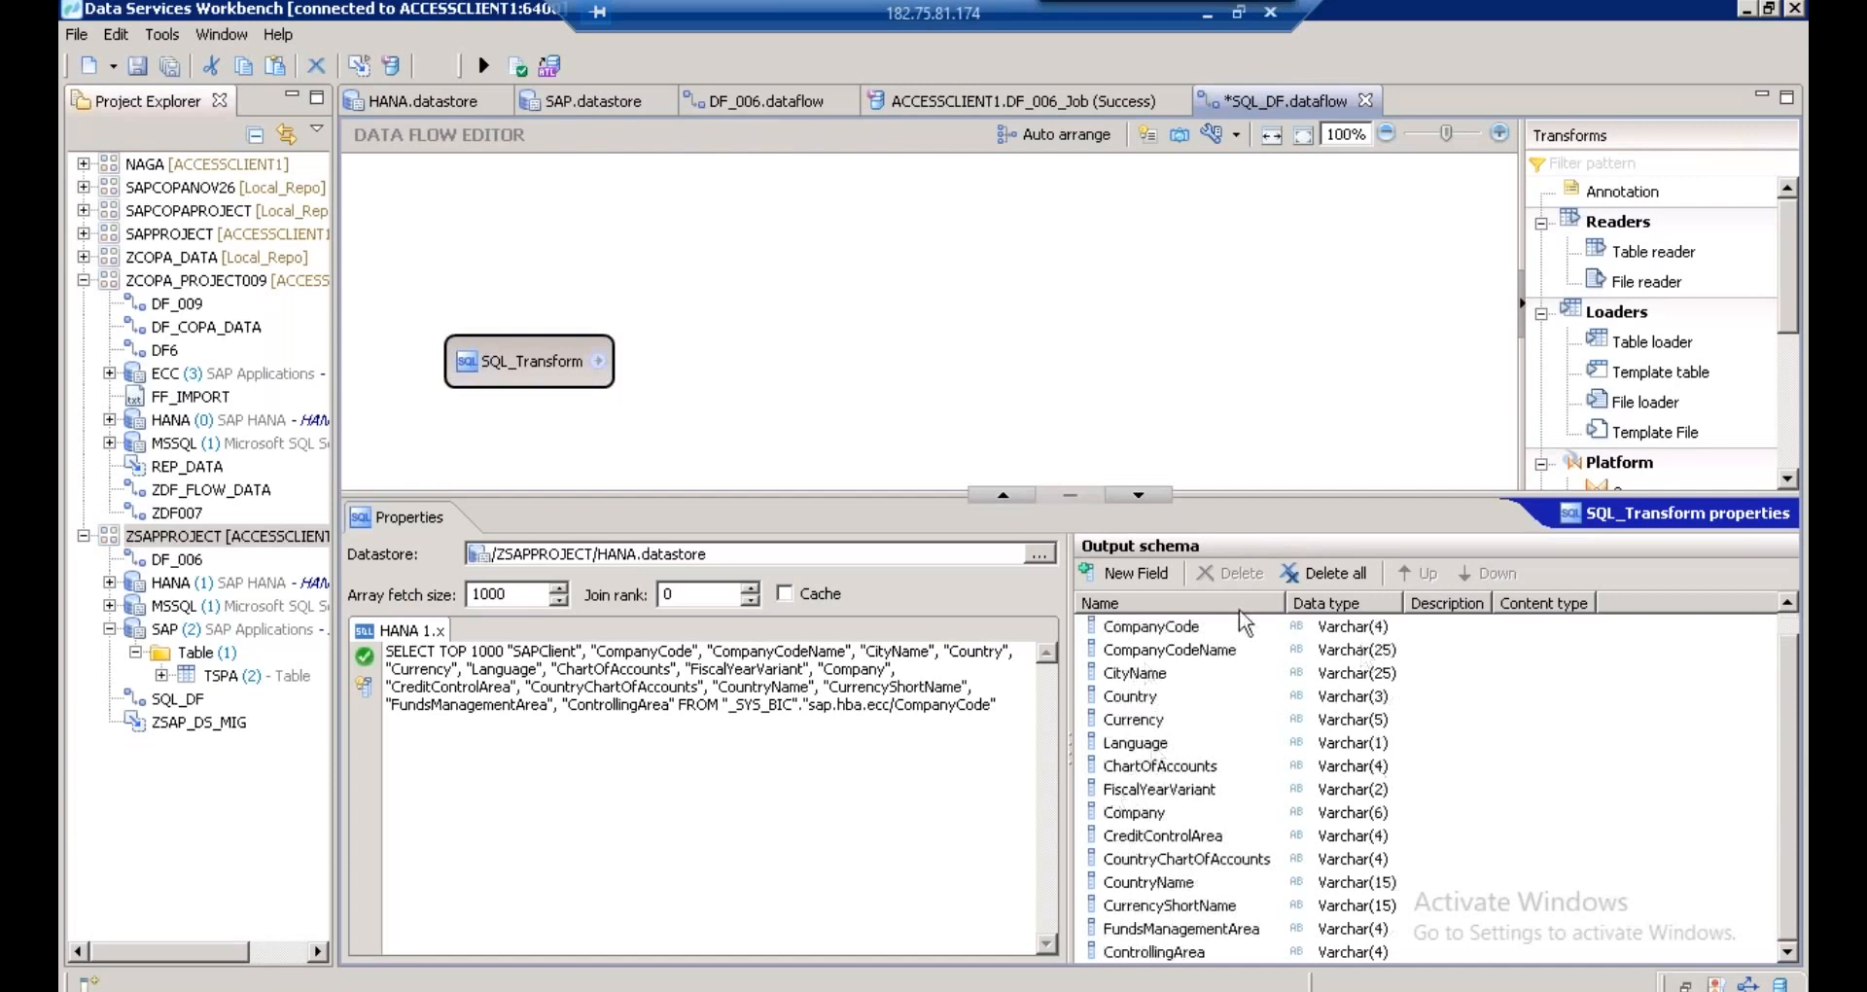
pyautogui.scroll(1, 1788, 773)
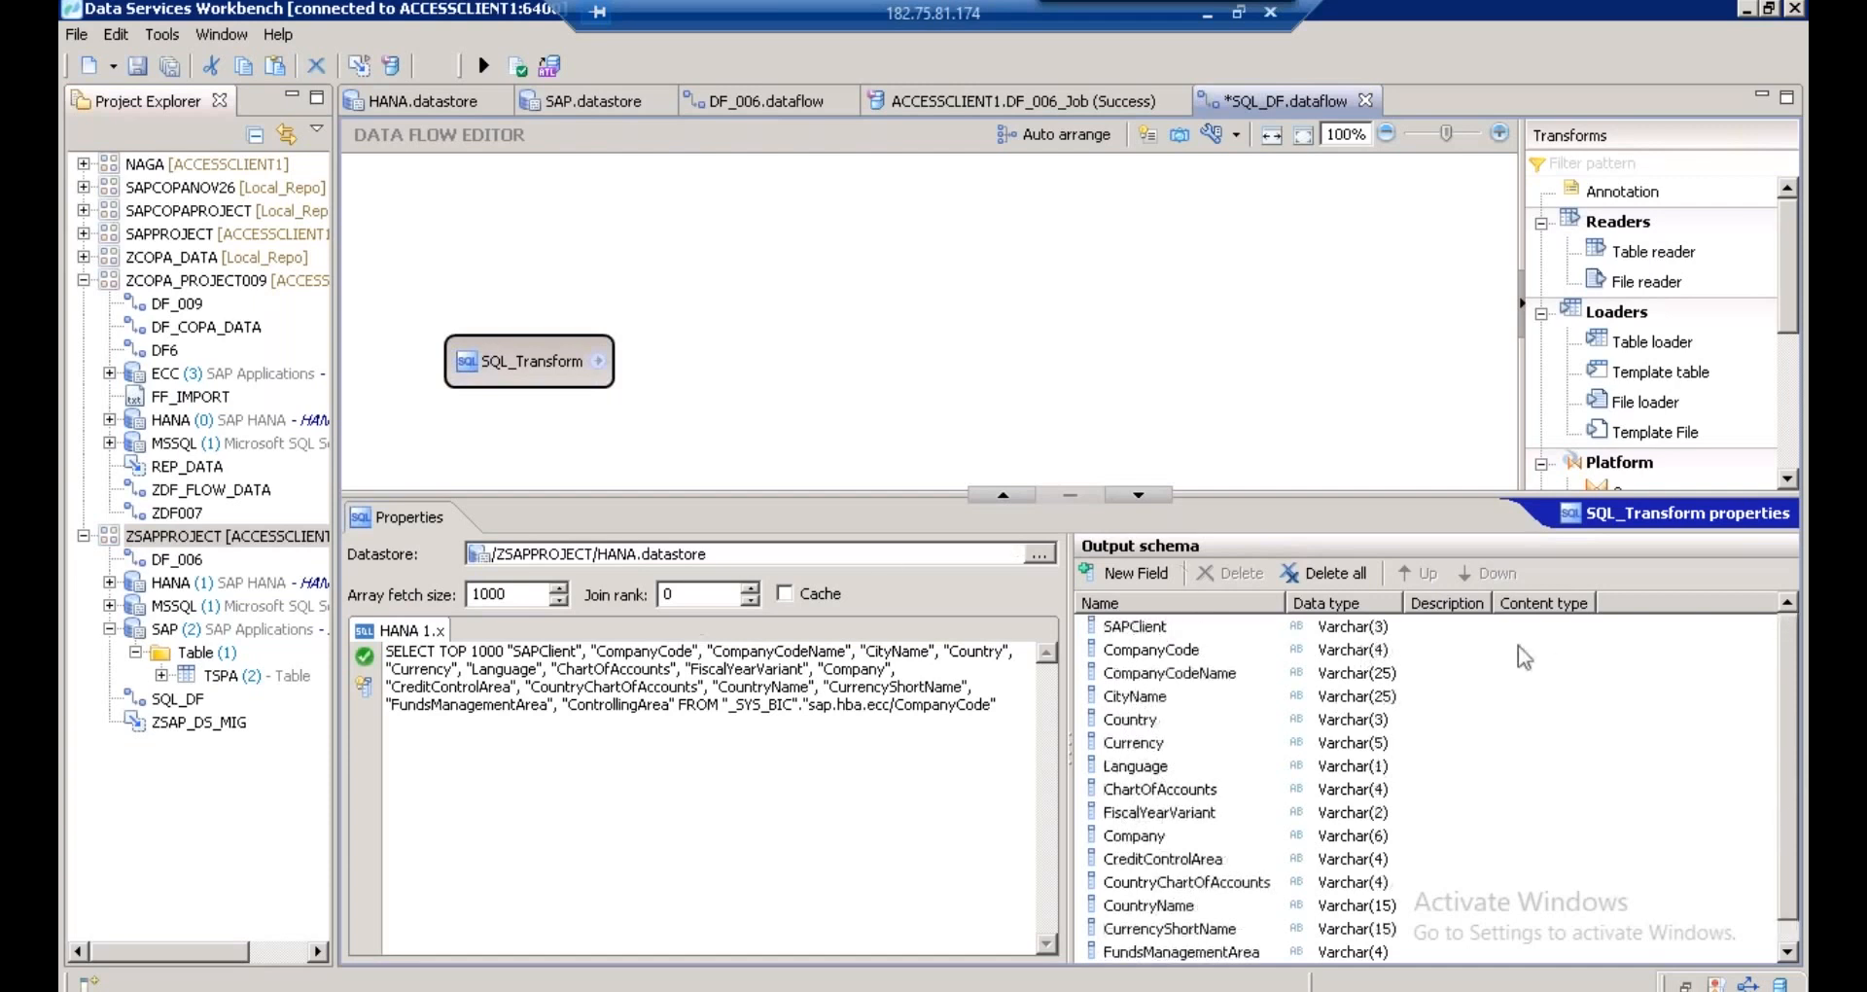
pyautogui.moveTo(919, 492); pyautogui.dragTo(919, 654)
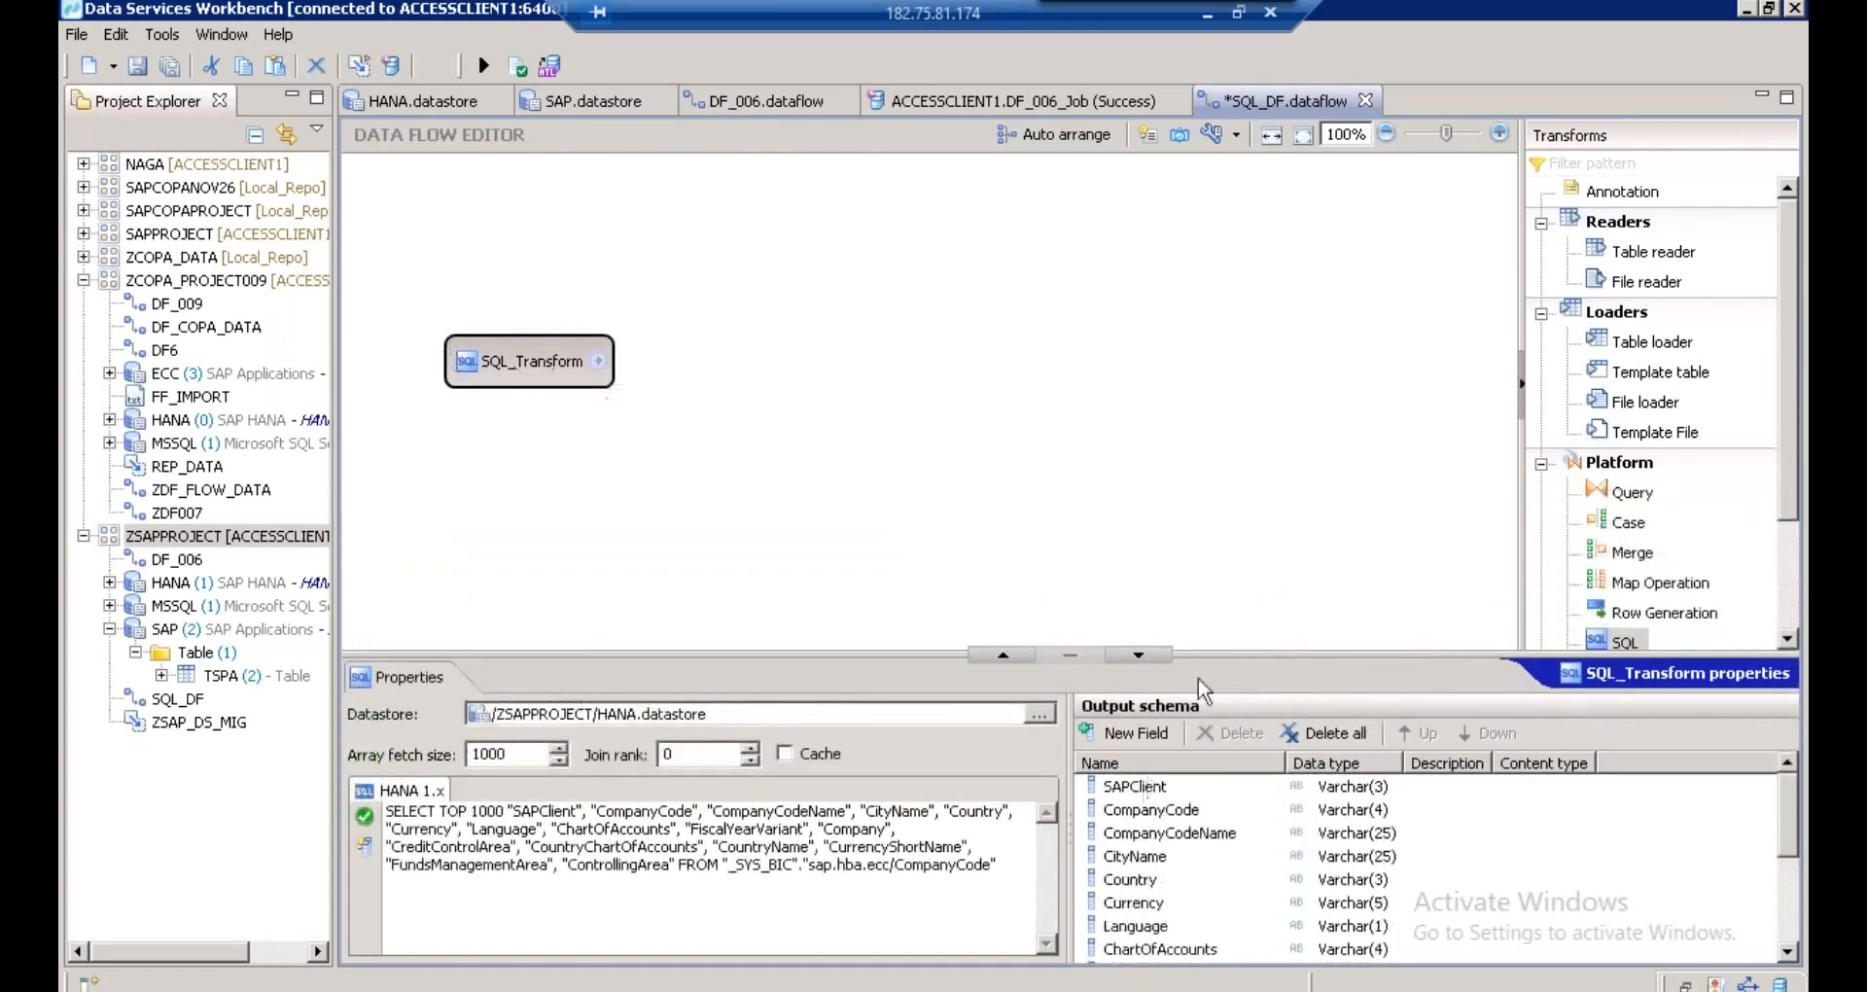
pyautogui.moveTo(1210, 653); pyautogui.dragTo(1210, 578)
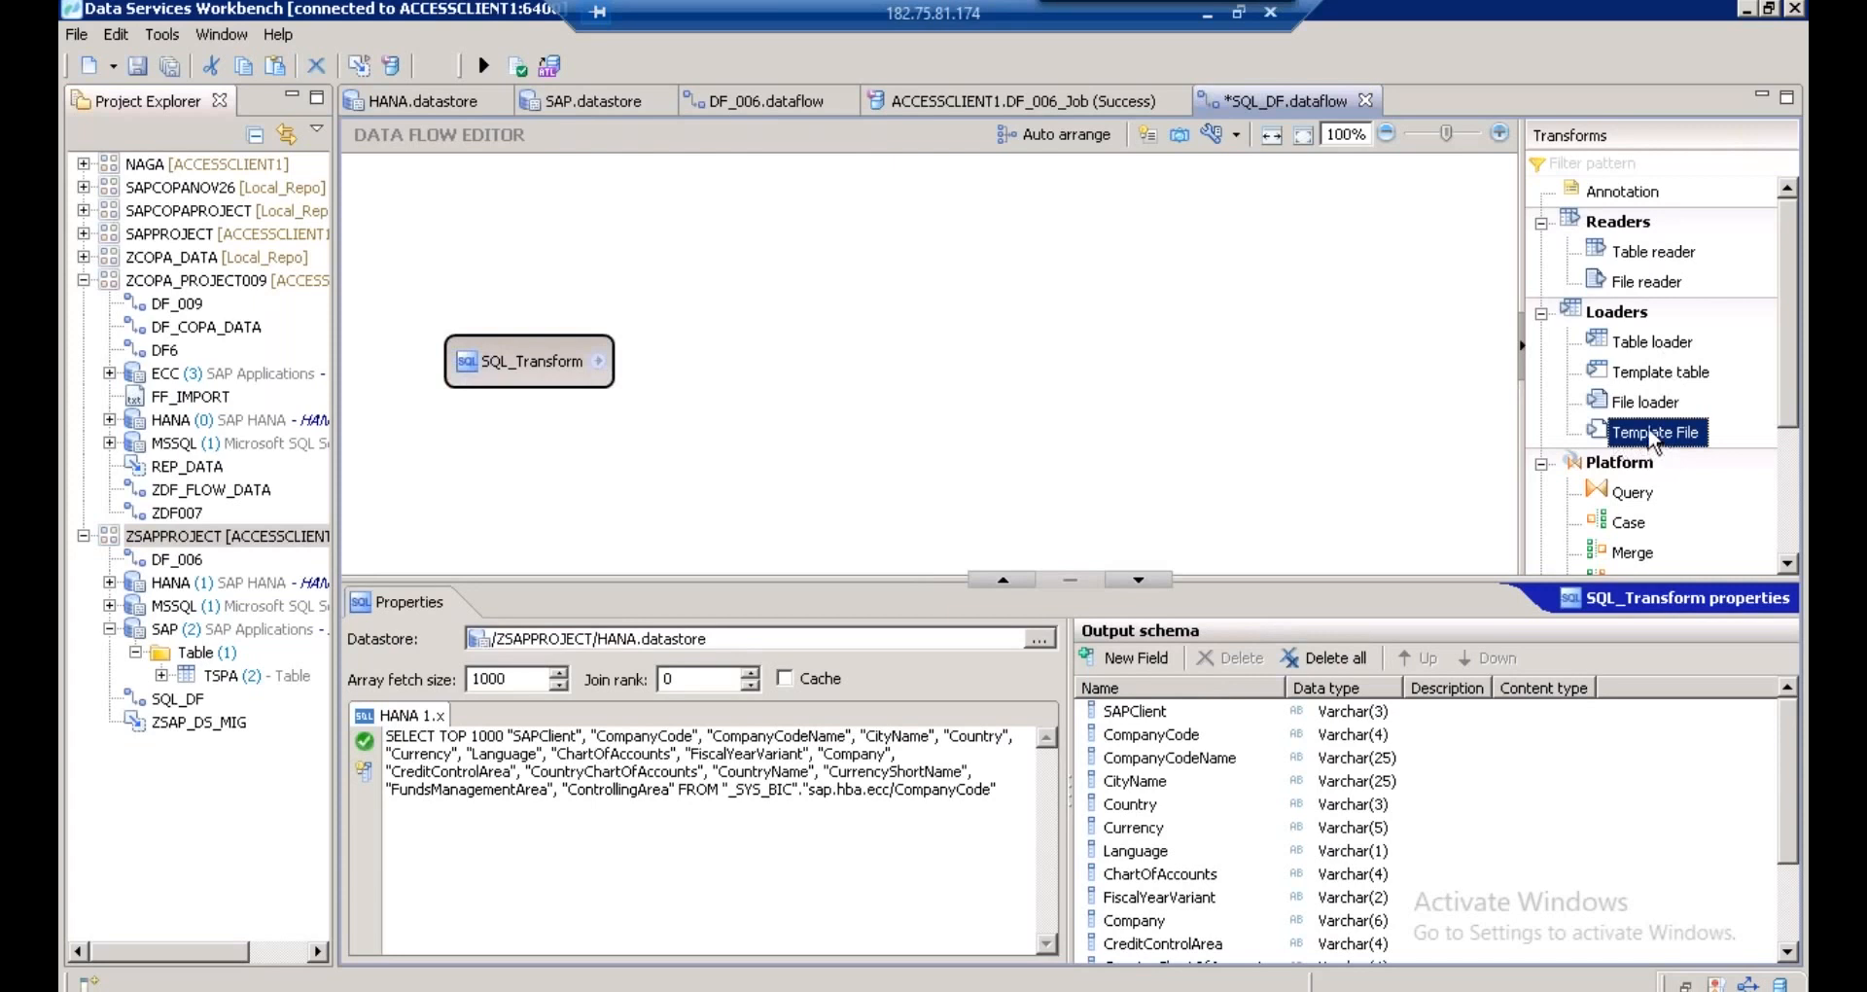
# - Start a template table loader to the right of SQL_Transform, with /ZSAPPROJECT/MSSQL.datastore as its datastore
pyautogui.click(1624, 381)
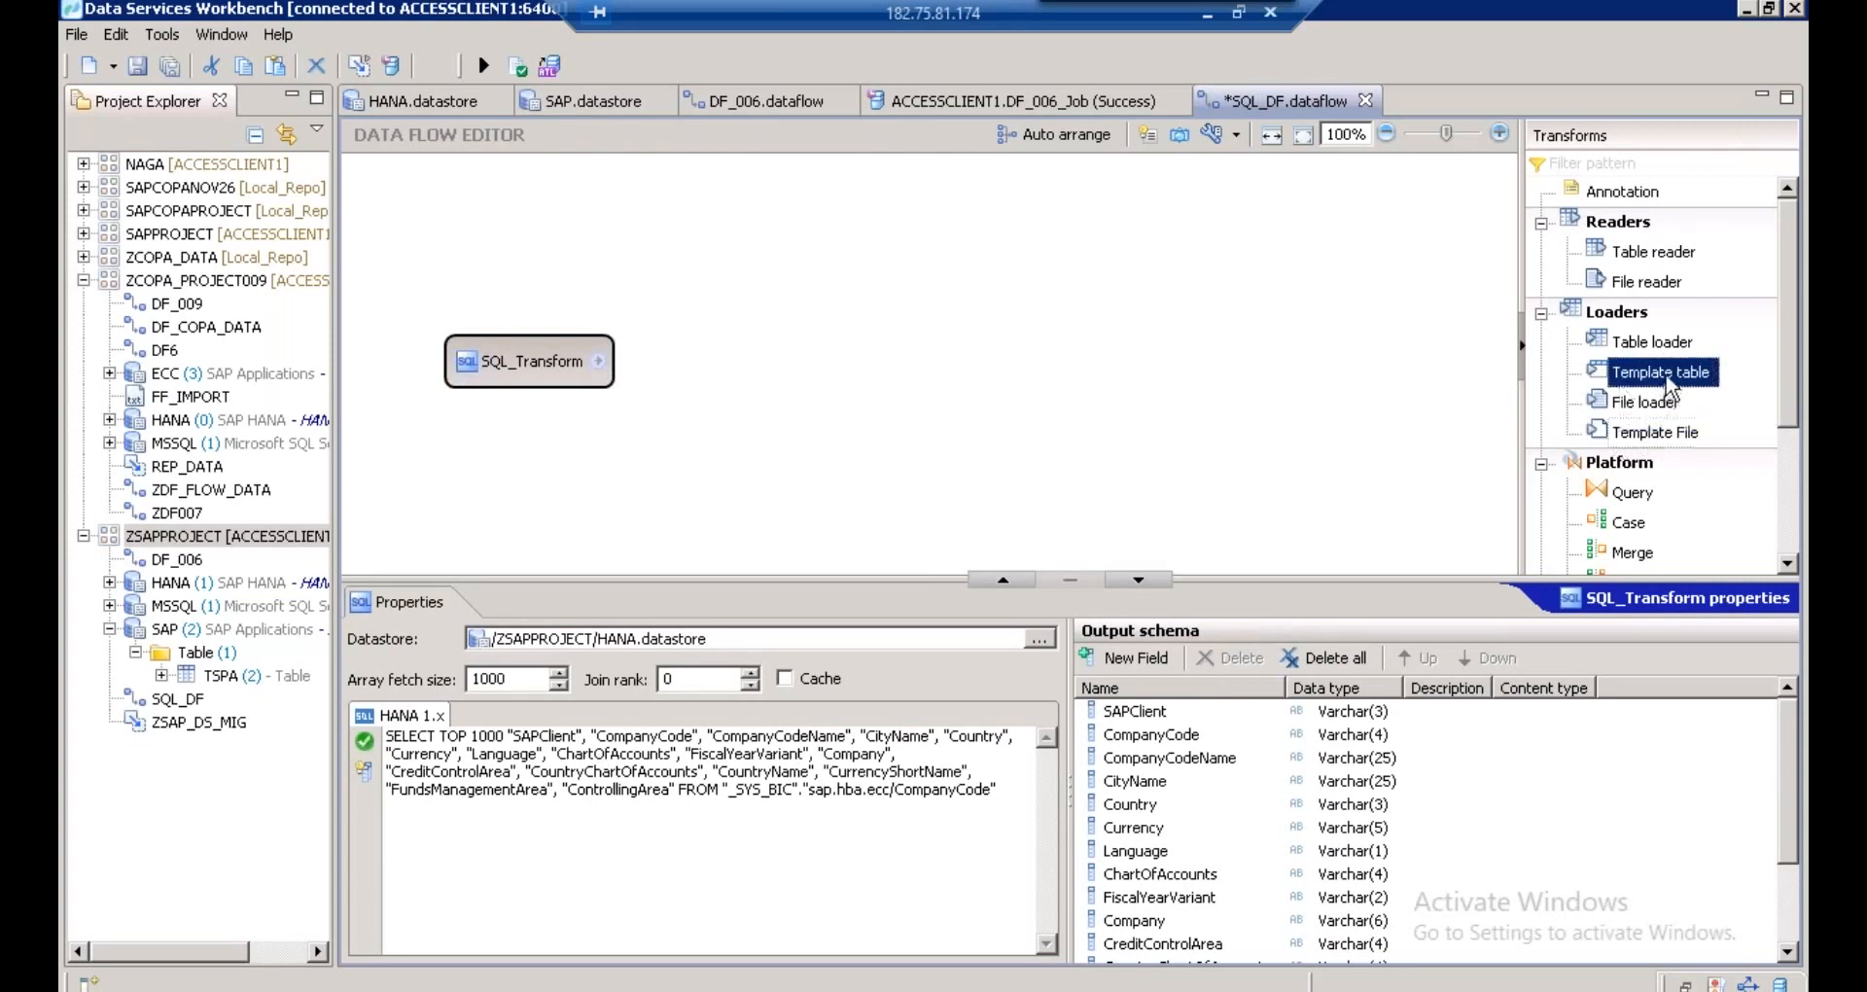
pyautogui.click(1251, 352)
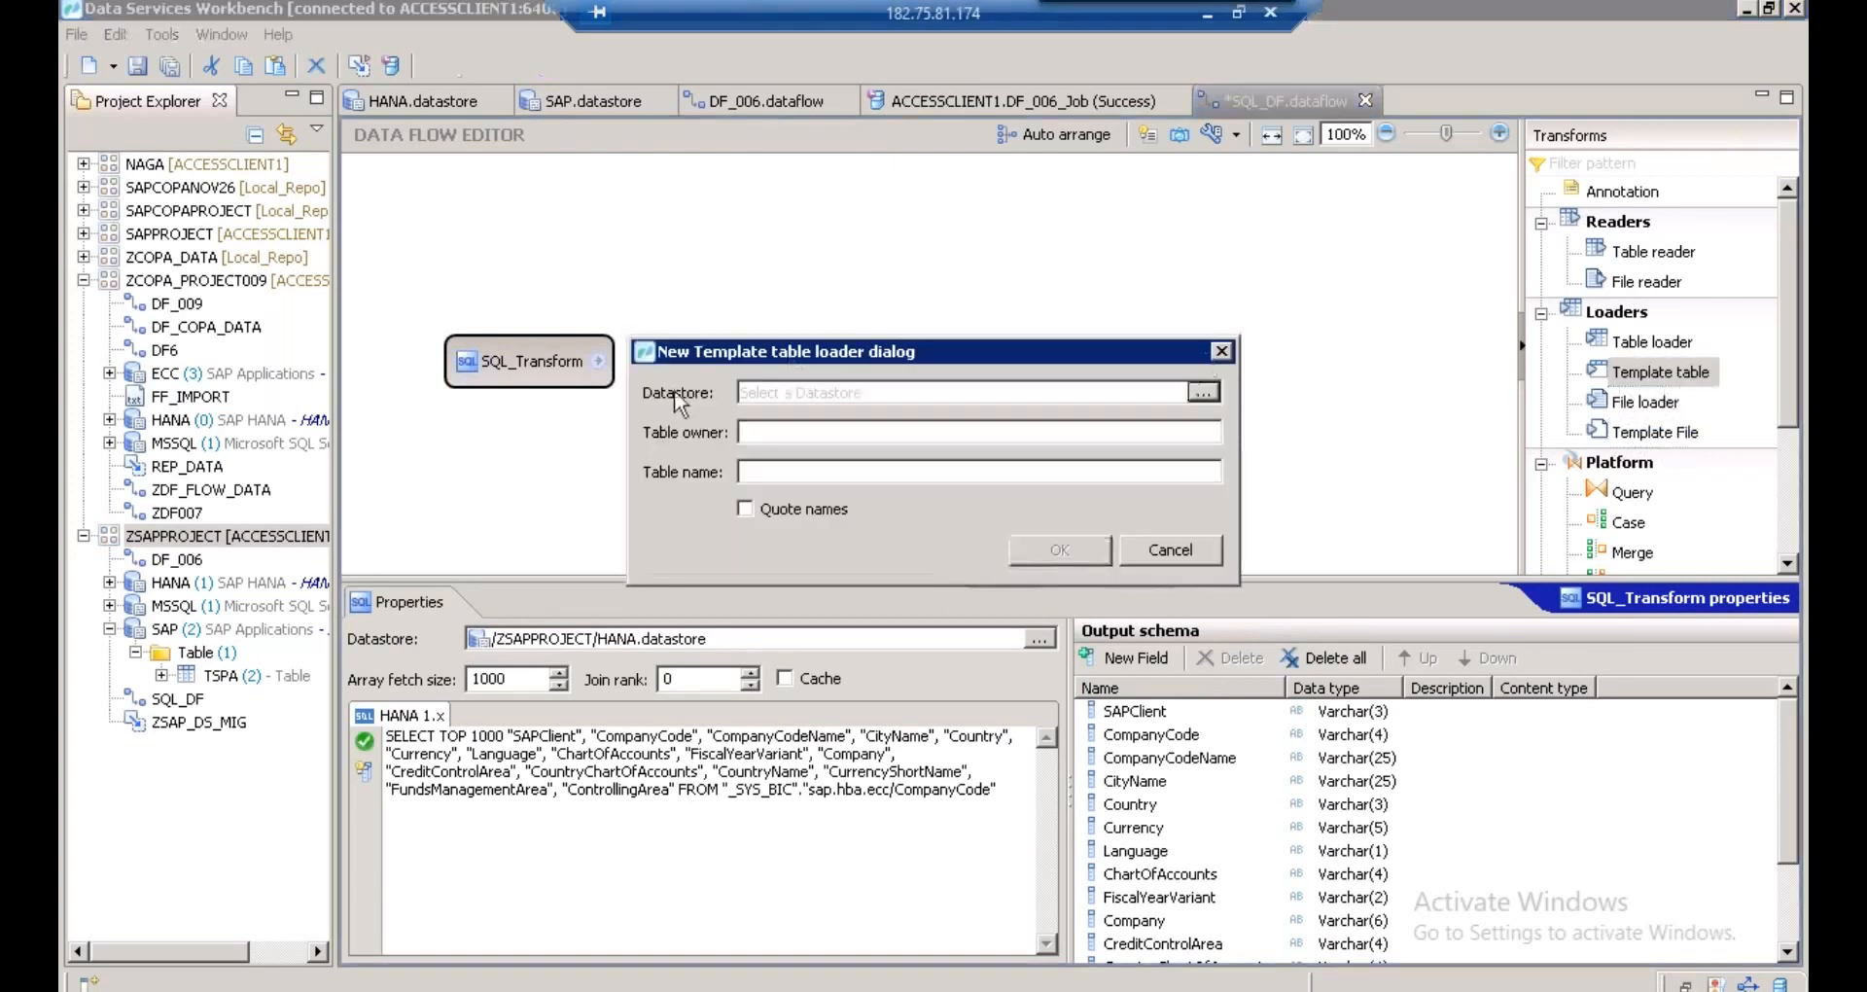
pyautogui.click(1204, 391)
pyautogui.click(887, 273)
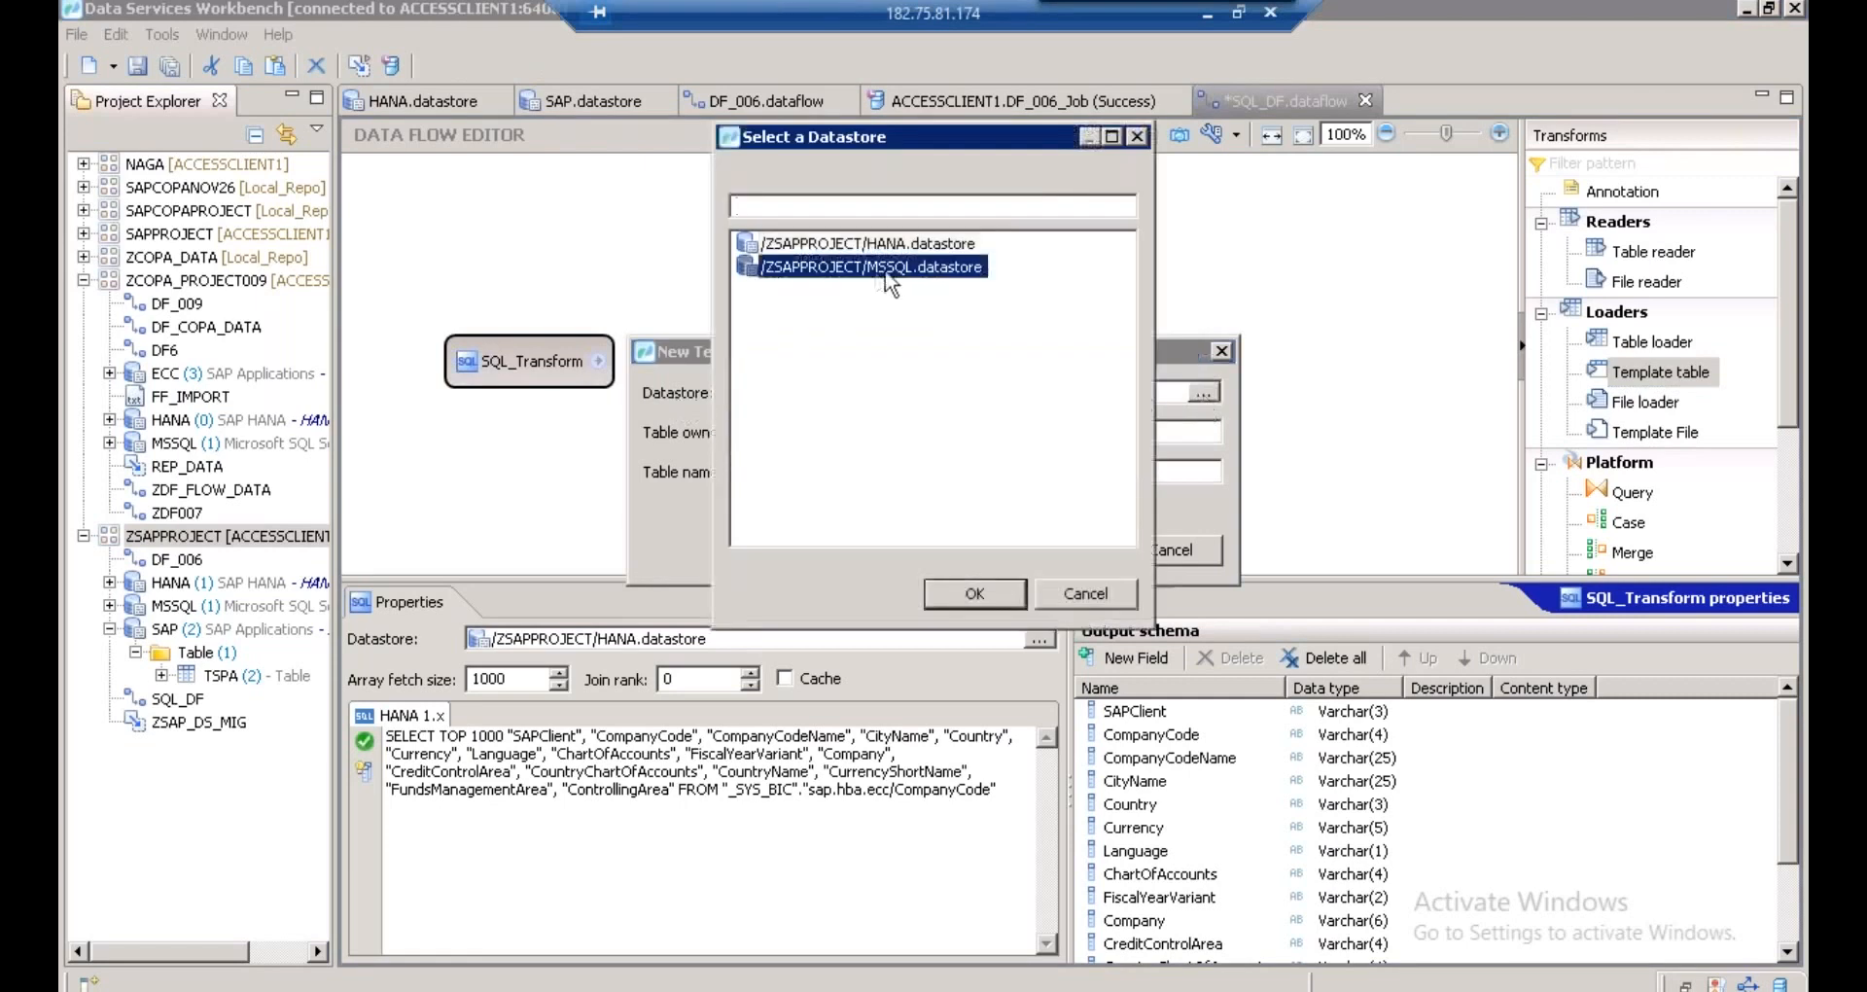
pyautogui.click(973, 593)
# - Create the template table with table owner BEST and table name CompanyCodeMaster
pyautogui.click(788, 431)
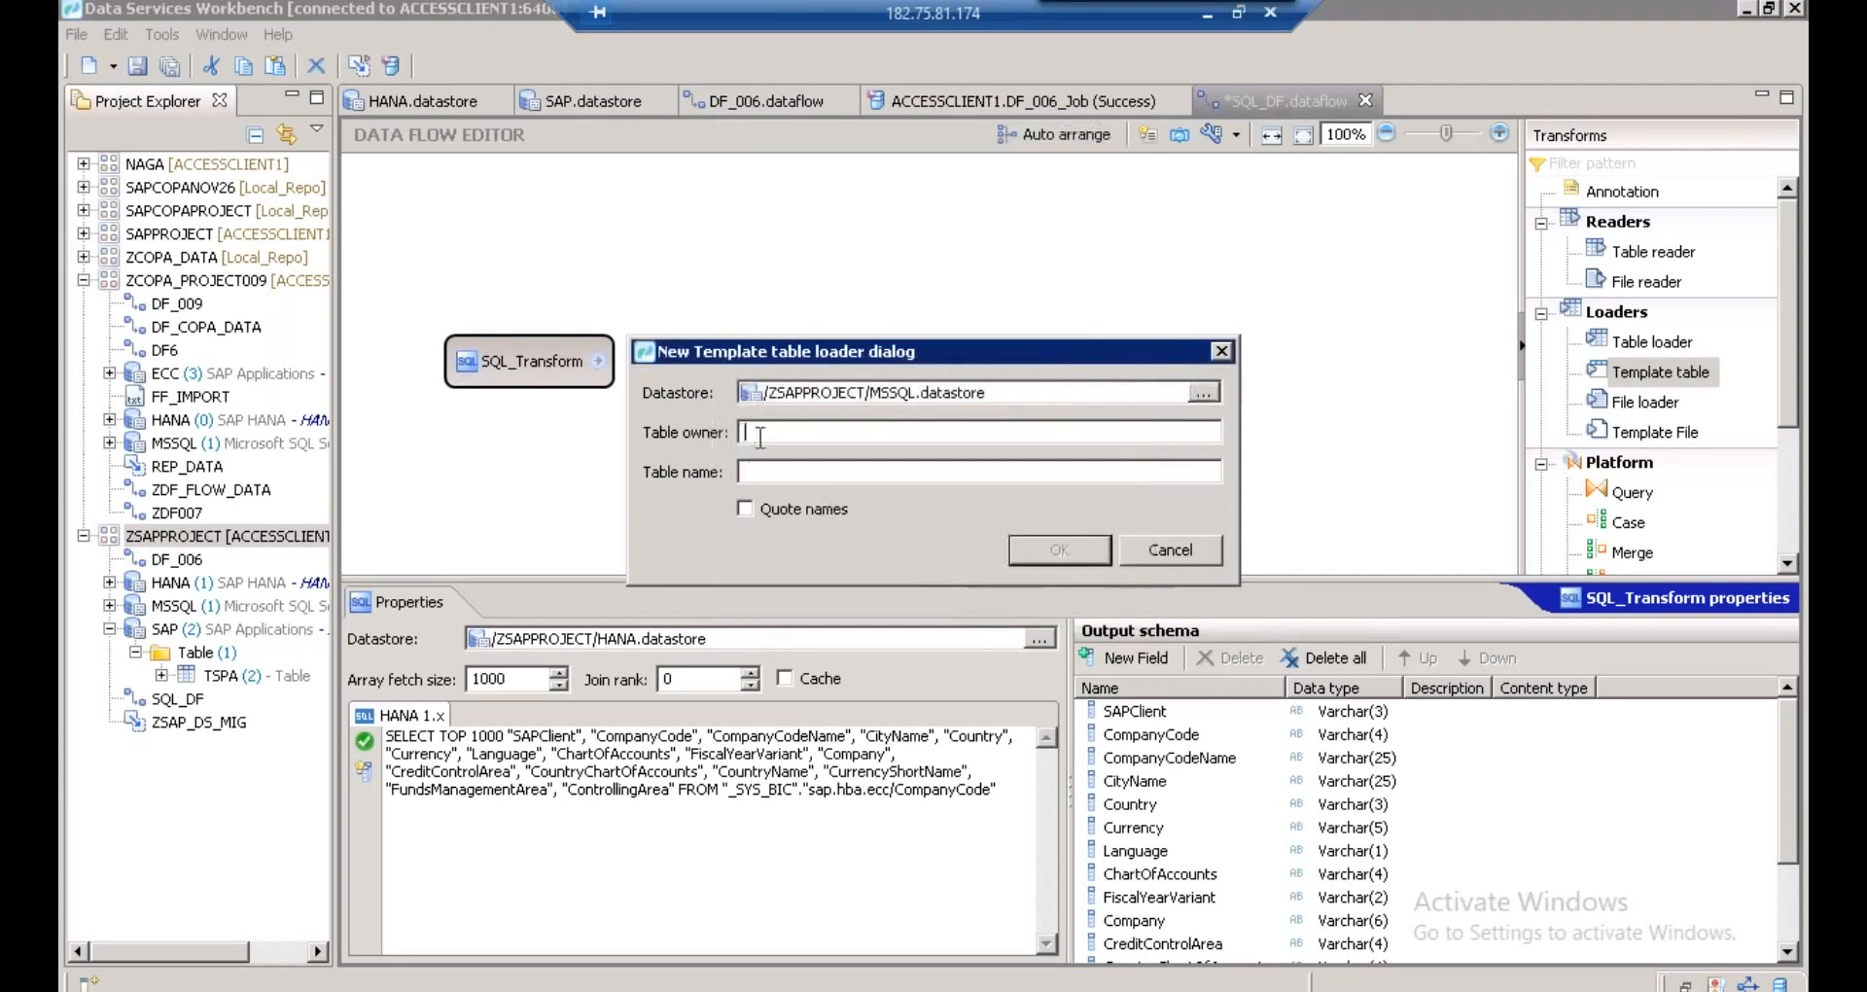
pyautogui.write('BEST')
pyautogui.click(717, 743)
pyautogui.write('COMPANYC')
pyautogui.press('BackSpace')
pyautogui.press('BackSpace')
pyautogui.press('BackSpace')
pyautogui.press('BackSpace')
pyautogui.press('BackSpace')
pyautogui.press('BackSpace')
pyautogui.press('BackSpace')
pyautogui.press('BackSpace')
pyautogui.write('Company')
pyautogui.press('BackSpace')
pyautogui.press('BackSpace')
pyautogui.press('BackSpace')
pyautogui.press('BackSpace')
pyautogui.press('BackSpace')
pyautogui.press('BackSpace')
pyautogui.press('BackSpace')
pyautogui.write('CompanyCodeMaster')
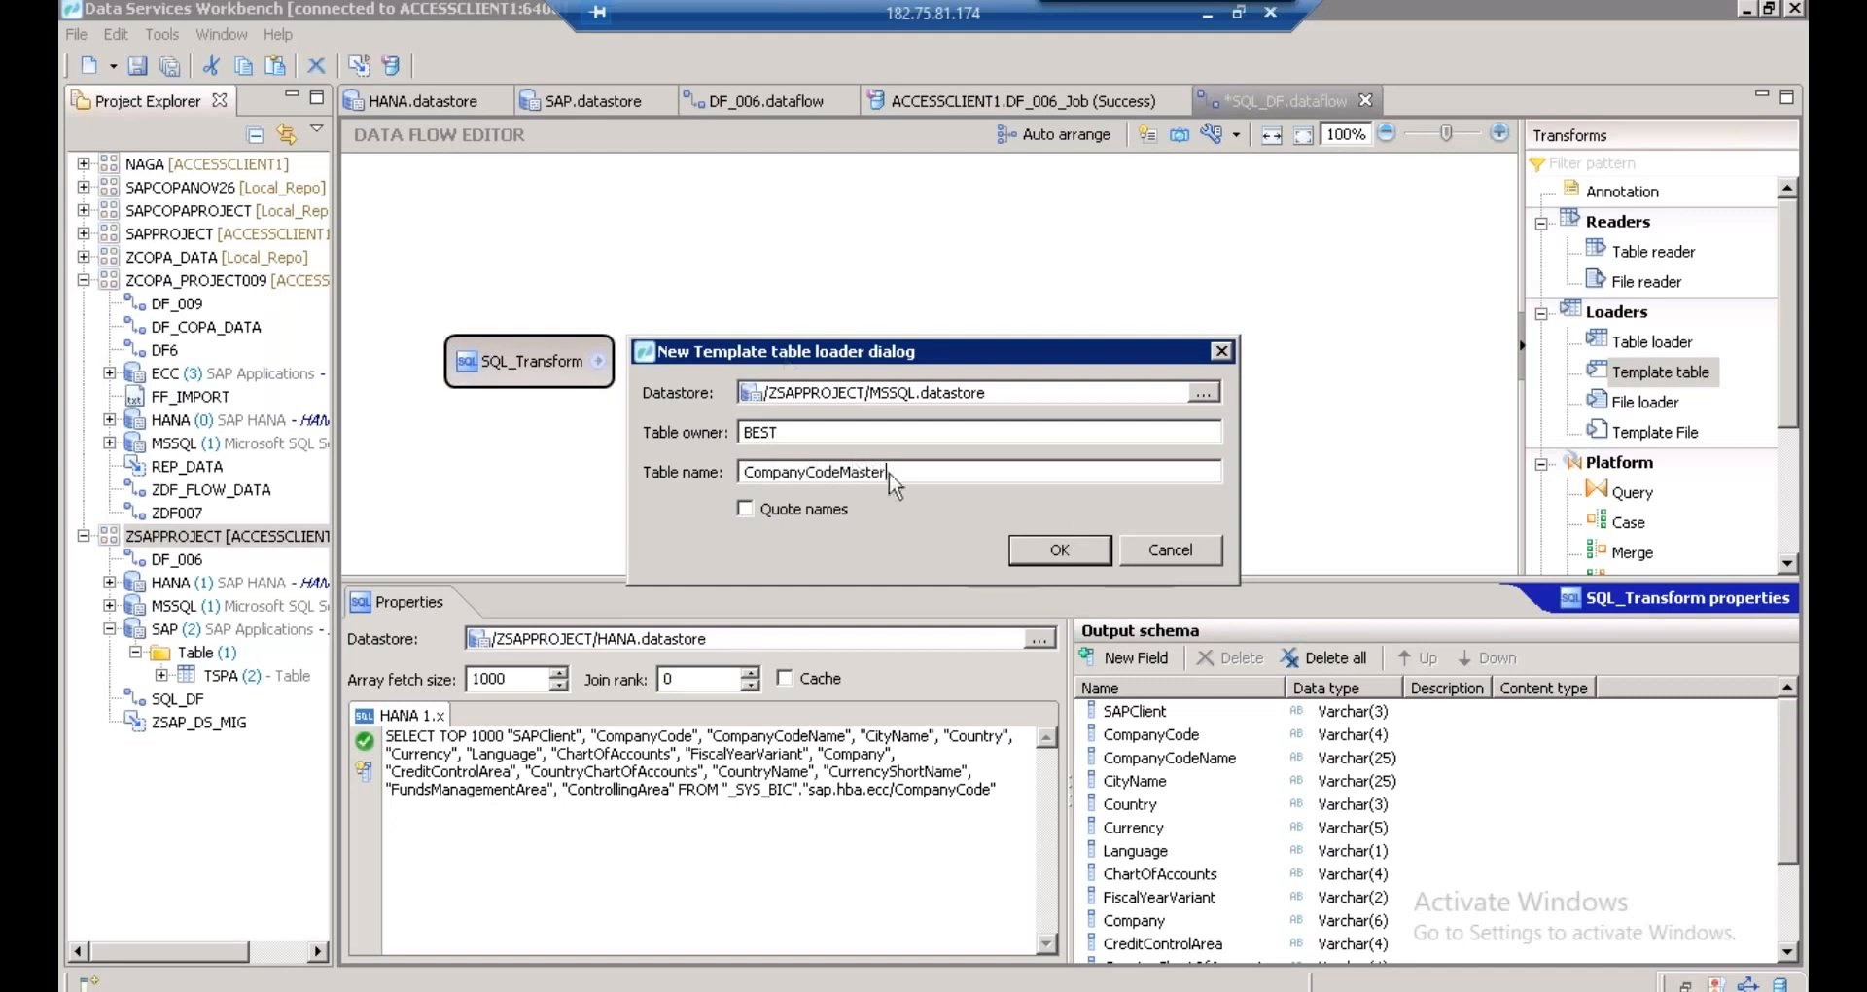
pyautogui.click(1101, 560)
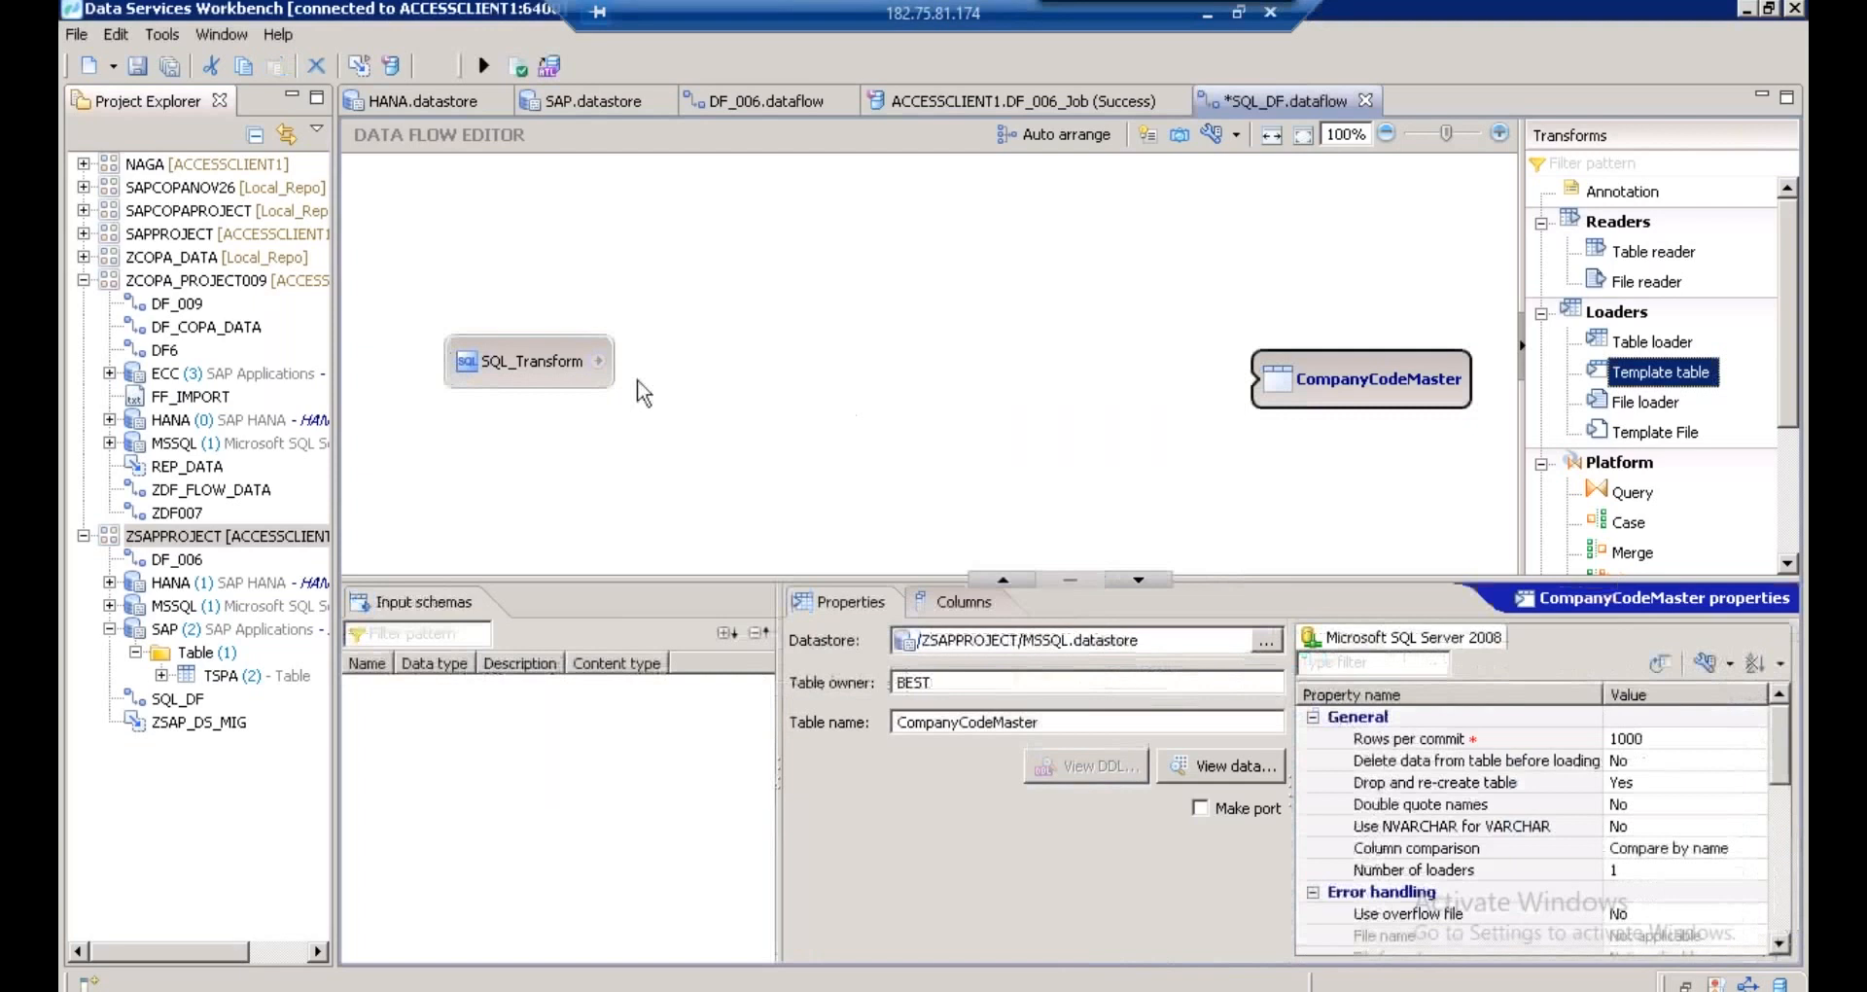
# - Connect SQL_Transform to the CompanyCodeMaster loader, align the two, and validate the data flow
pyautogui.moveTo(596, 371); pyautogui.dragTo(1284, 388)
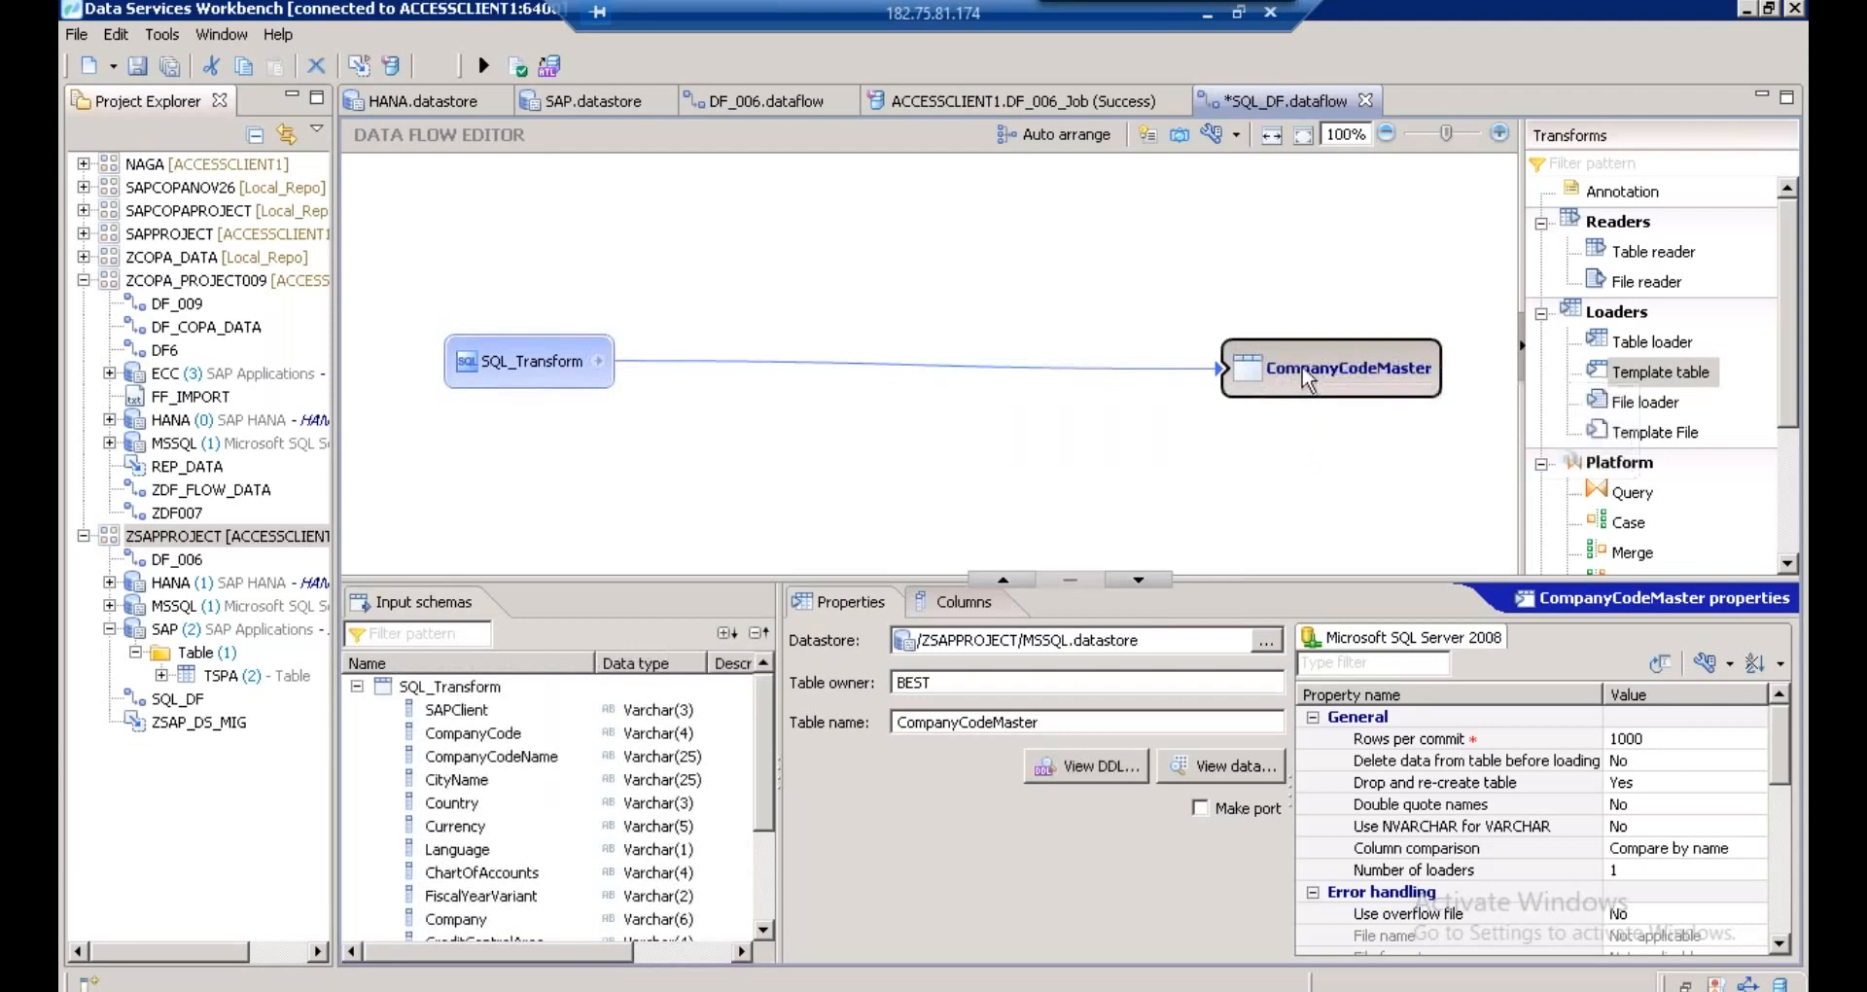
pyautogui.moveTo(1307, 386); pyautogui.dragTo(1277, 365)
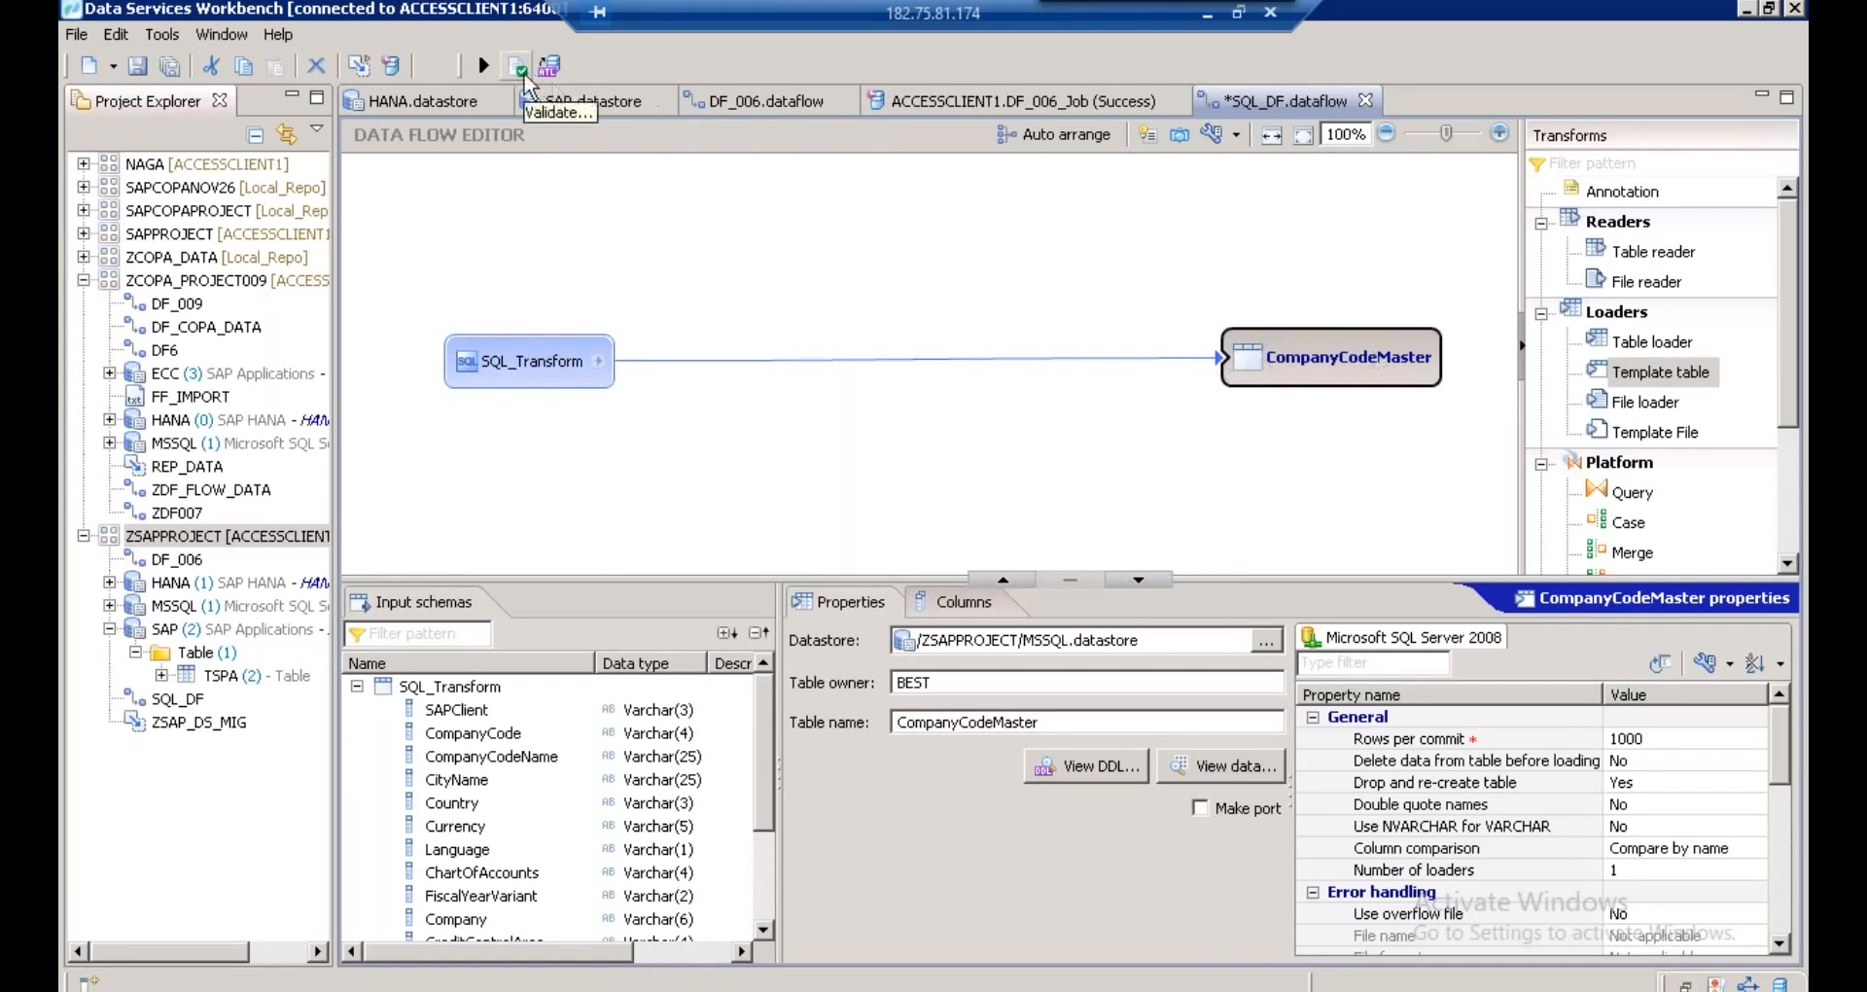
pyautogui.click(520, 69)
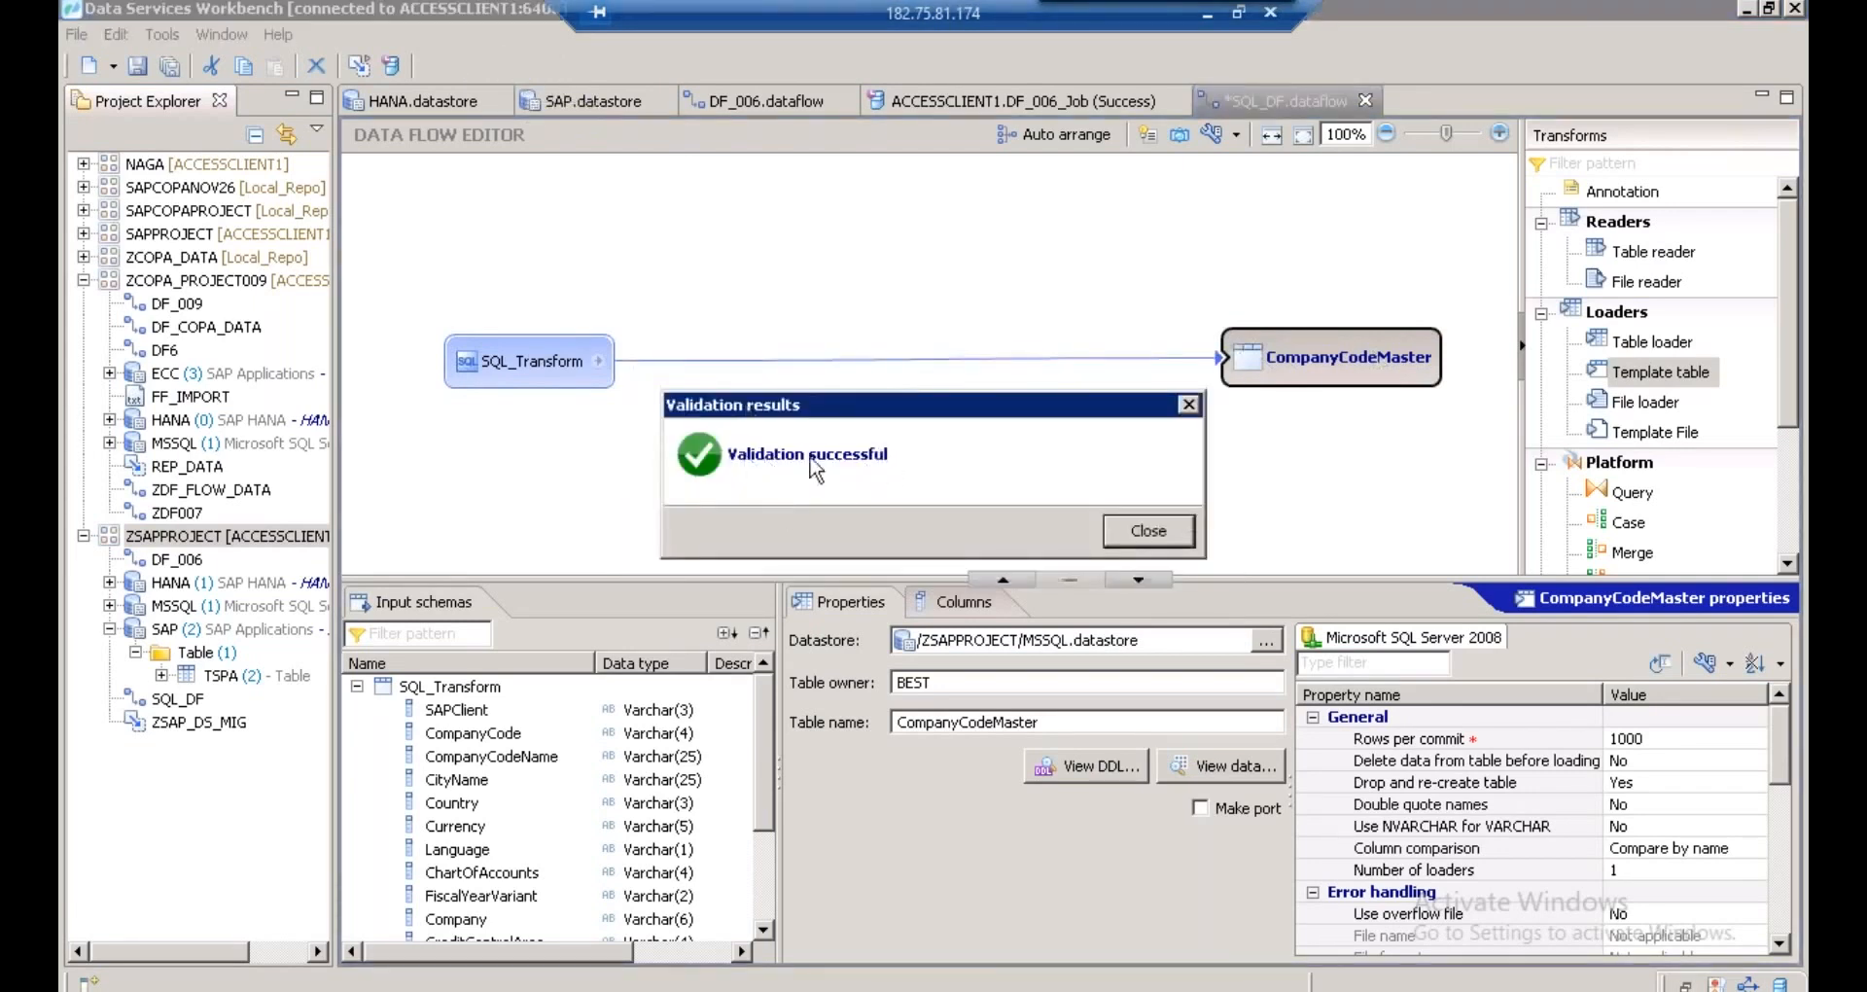
pyautogui.click(1148, 535)
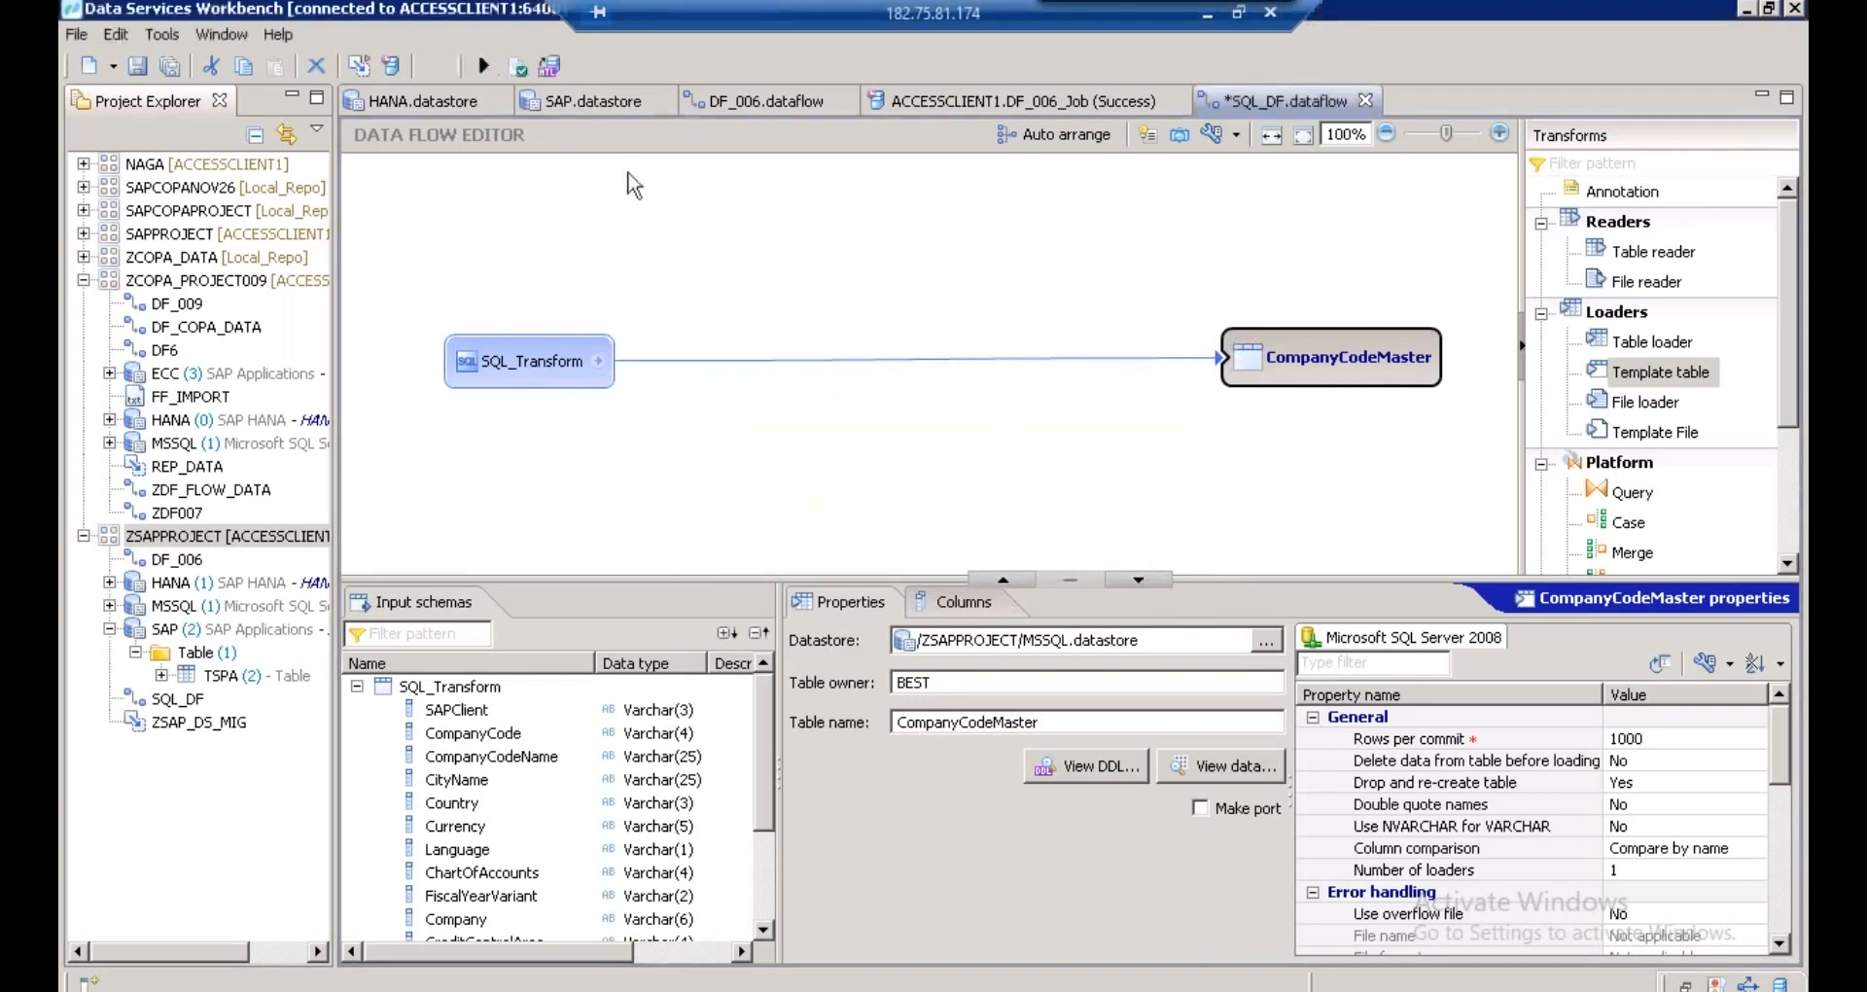
# - Save SQL_DF and try to execute it as a job with the default execution options
pyautogui.click(484, 67)
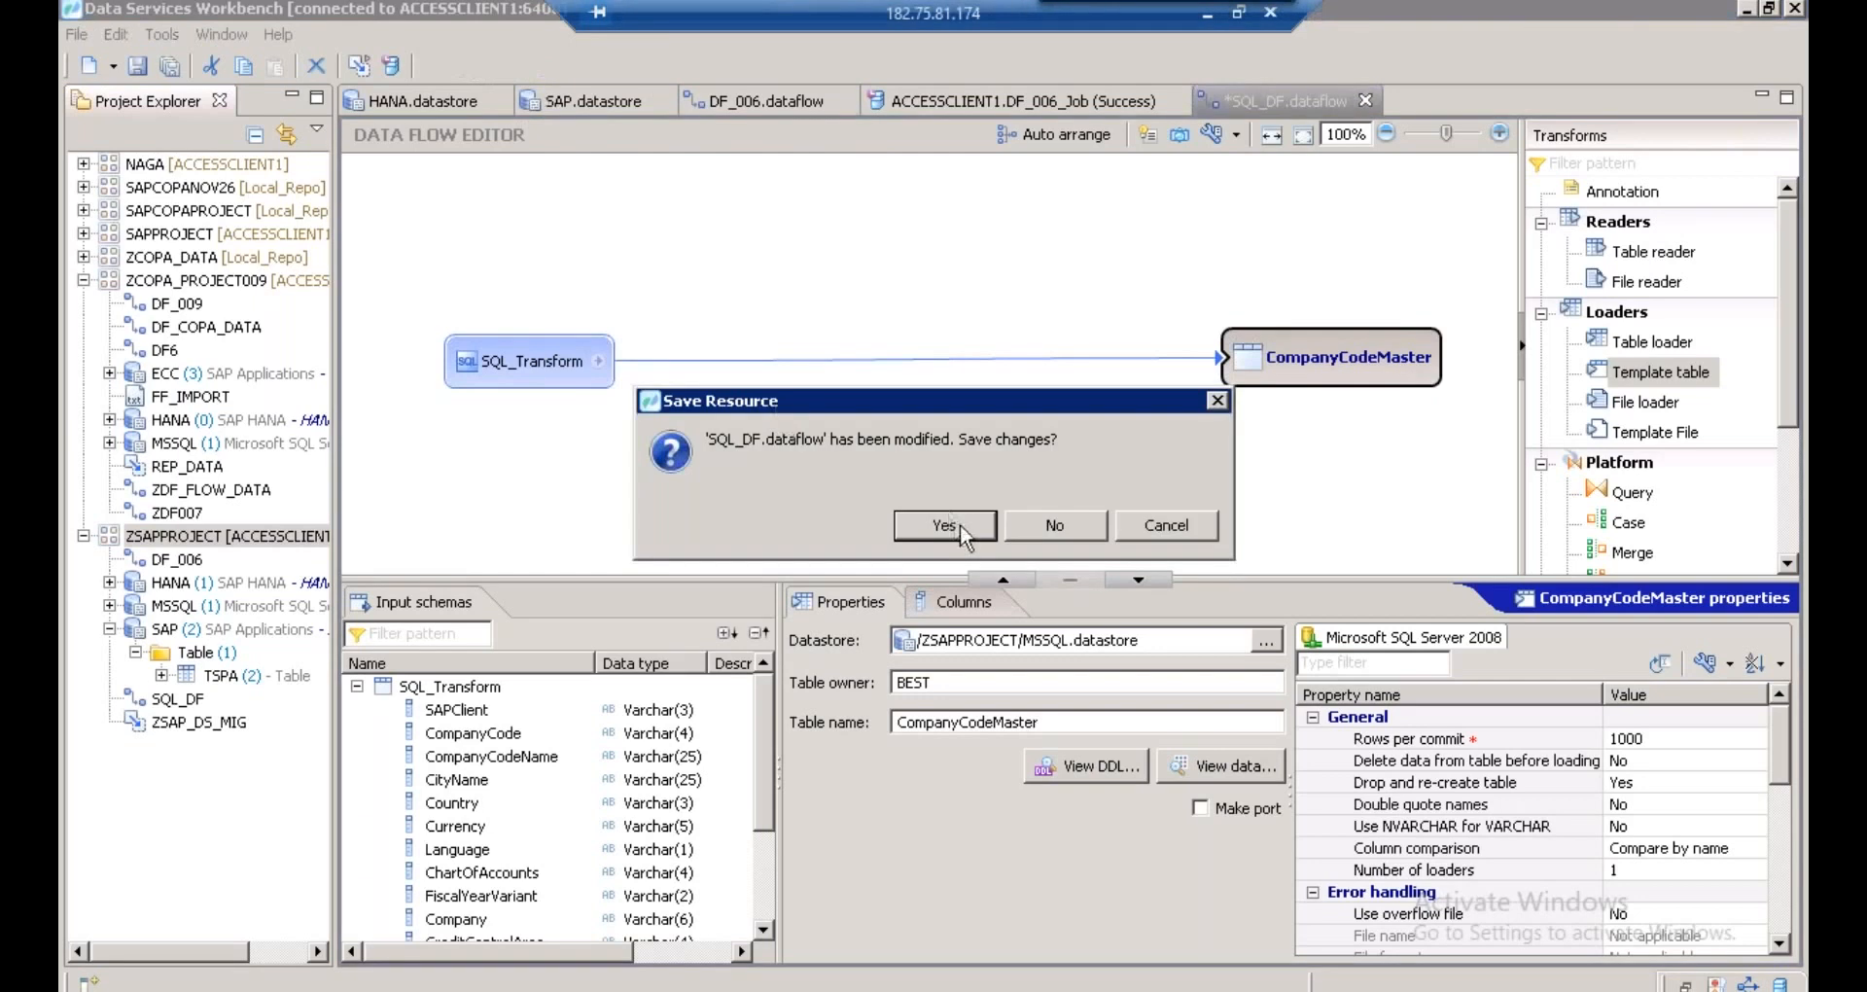
pyautogui.click(960, 523)
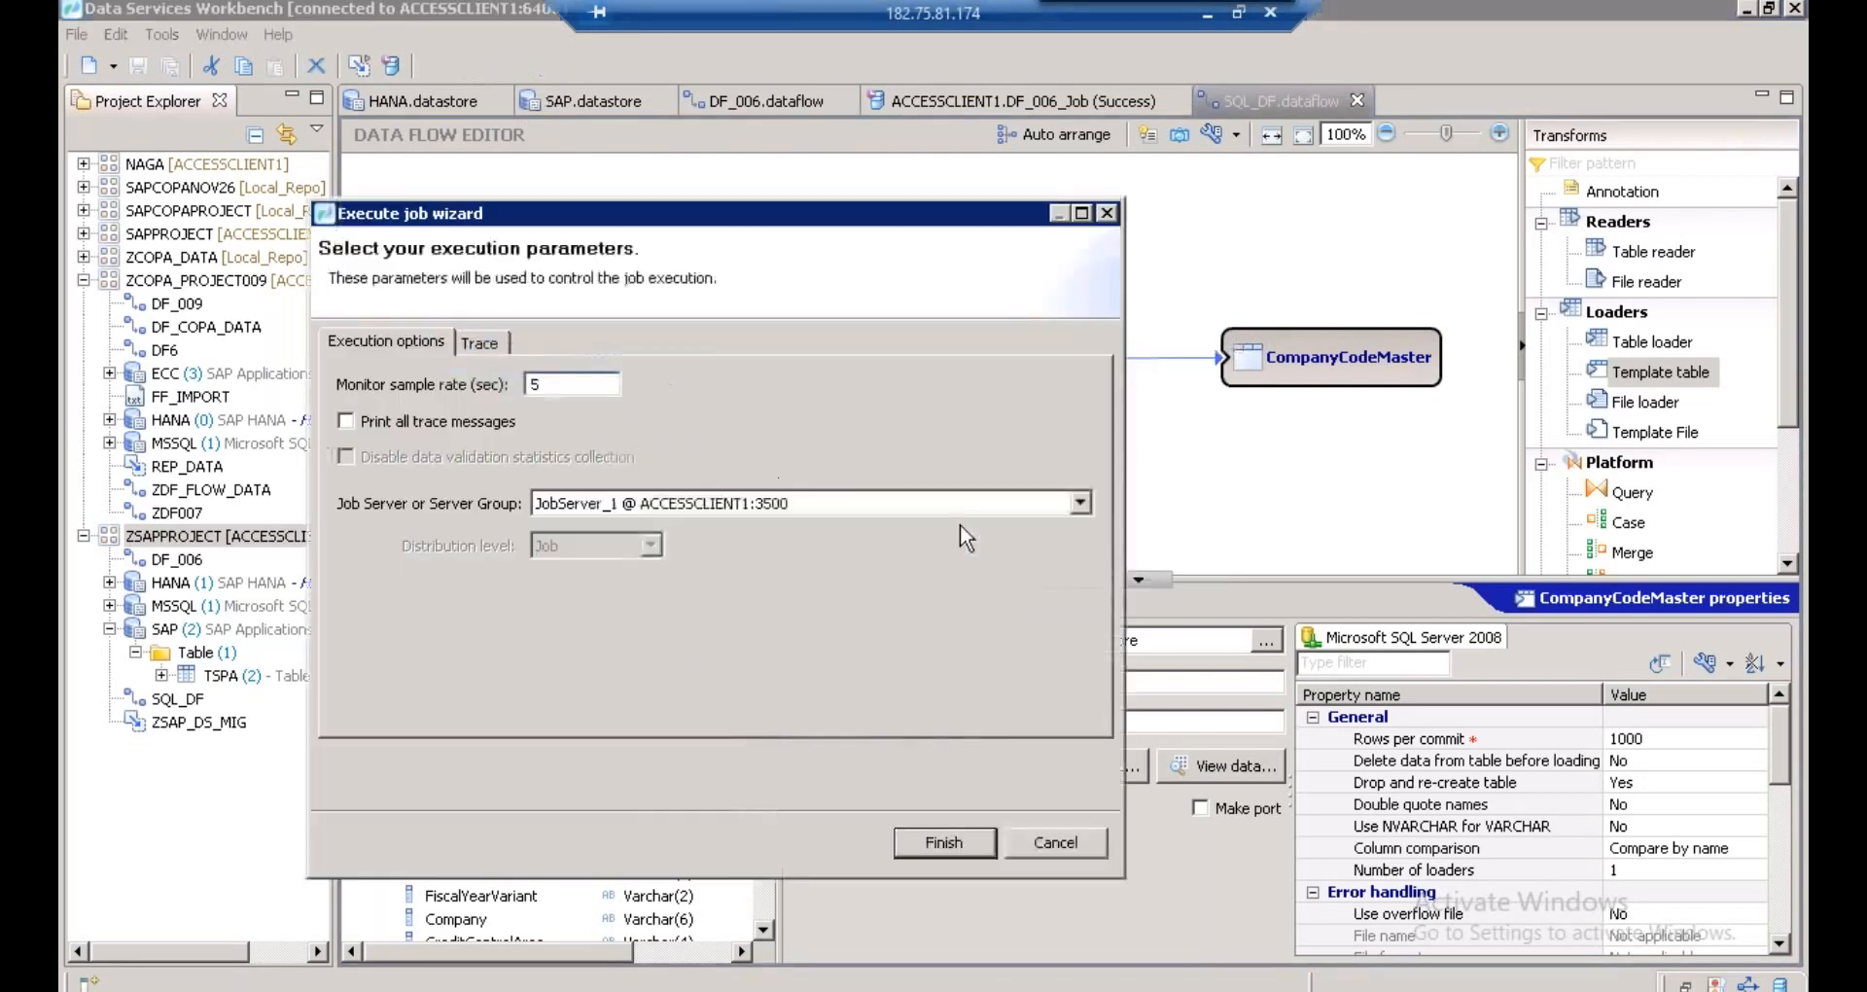
pyautogui.click(943, 842)
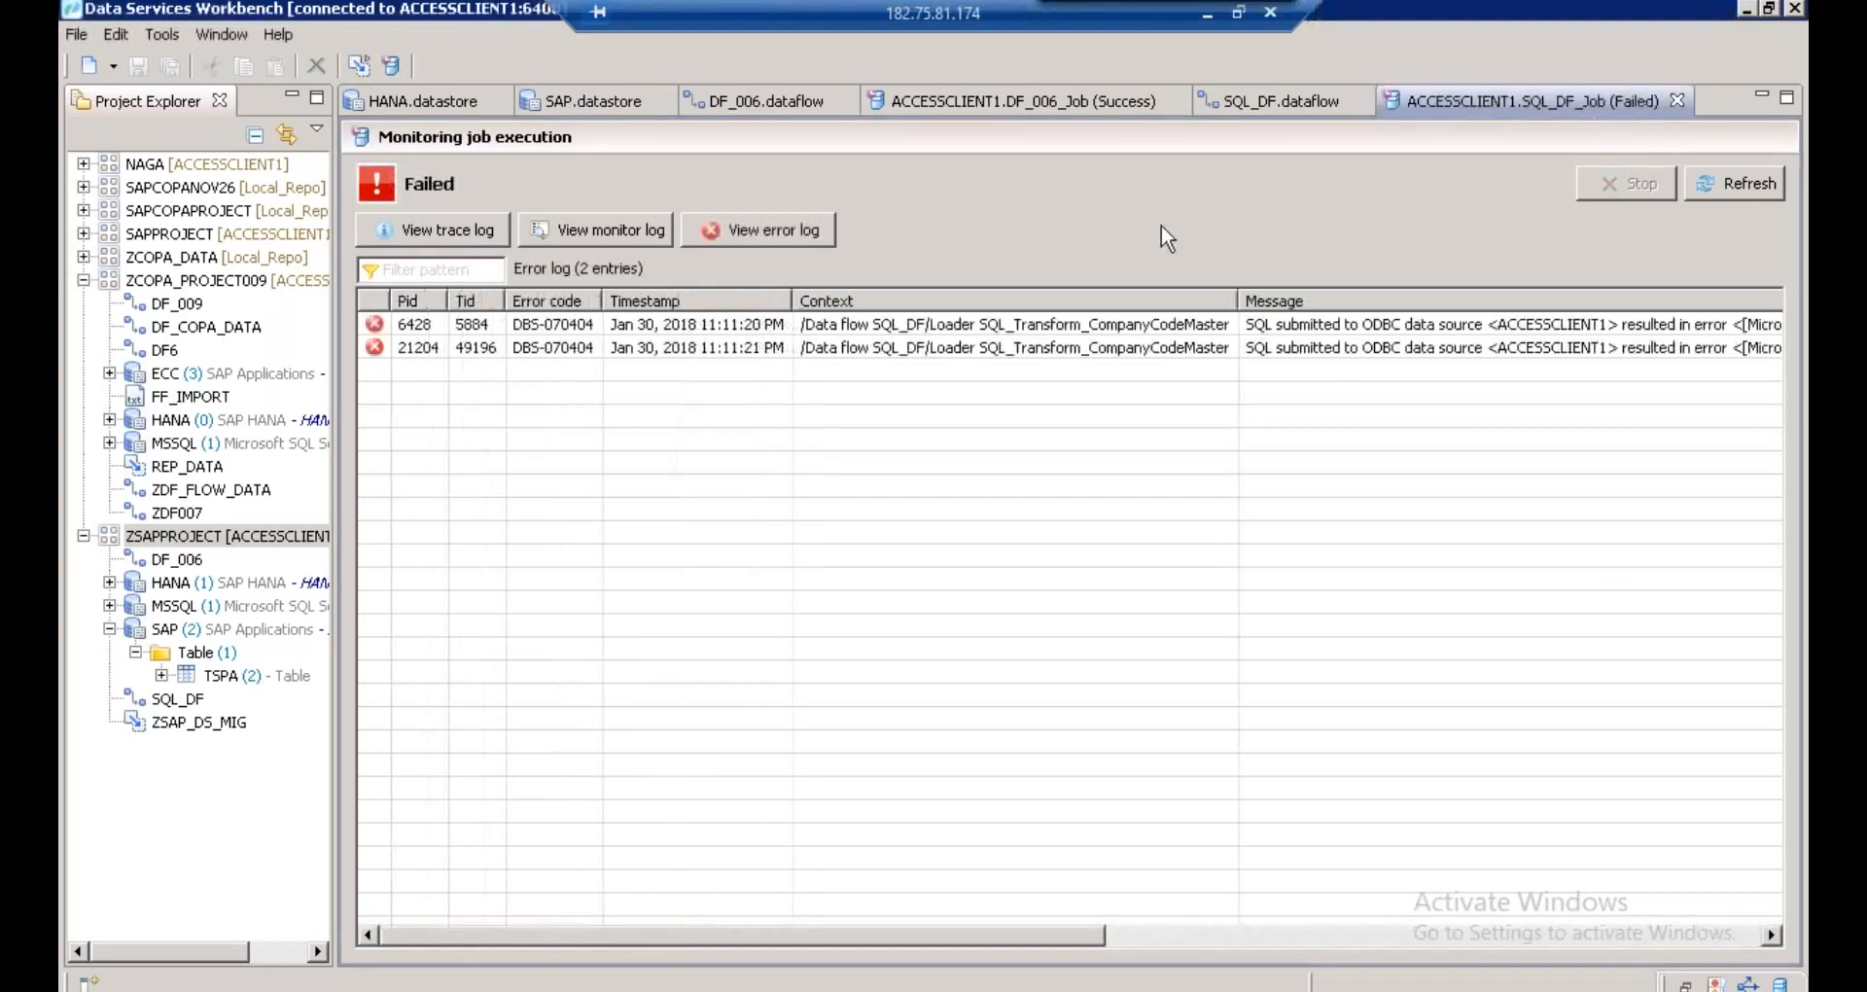
# - Return to SQL_DF, change the table owner of CompanyCodeMaster to dbo, and validate the data flow
pyautogui.click(1101, 90)
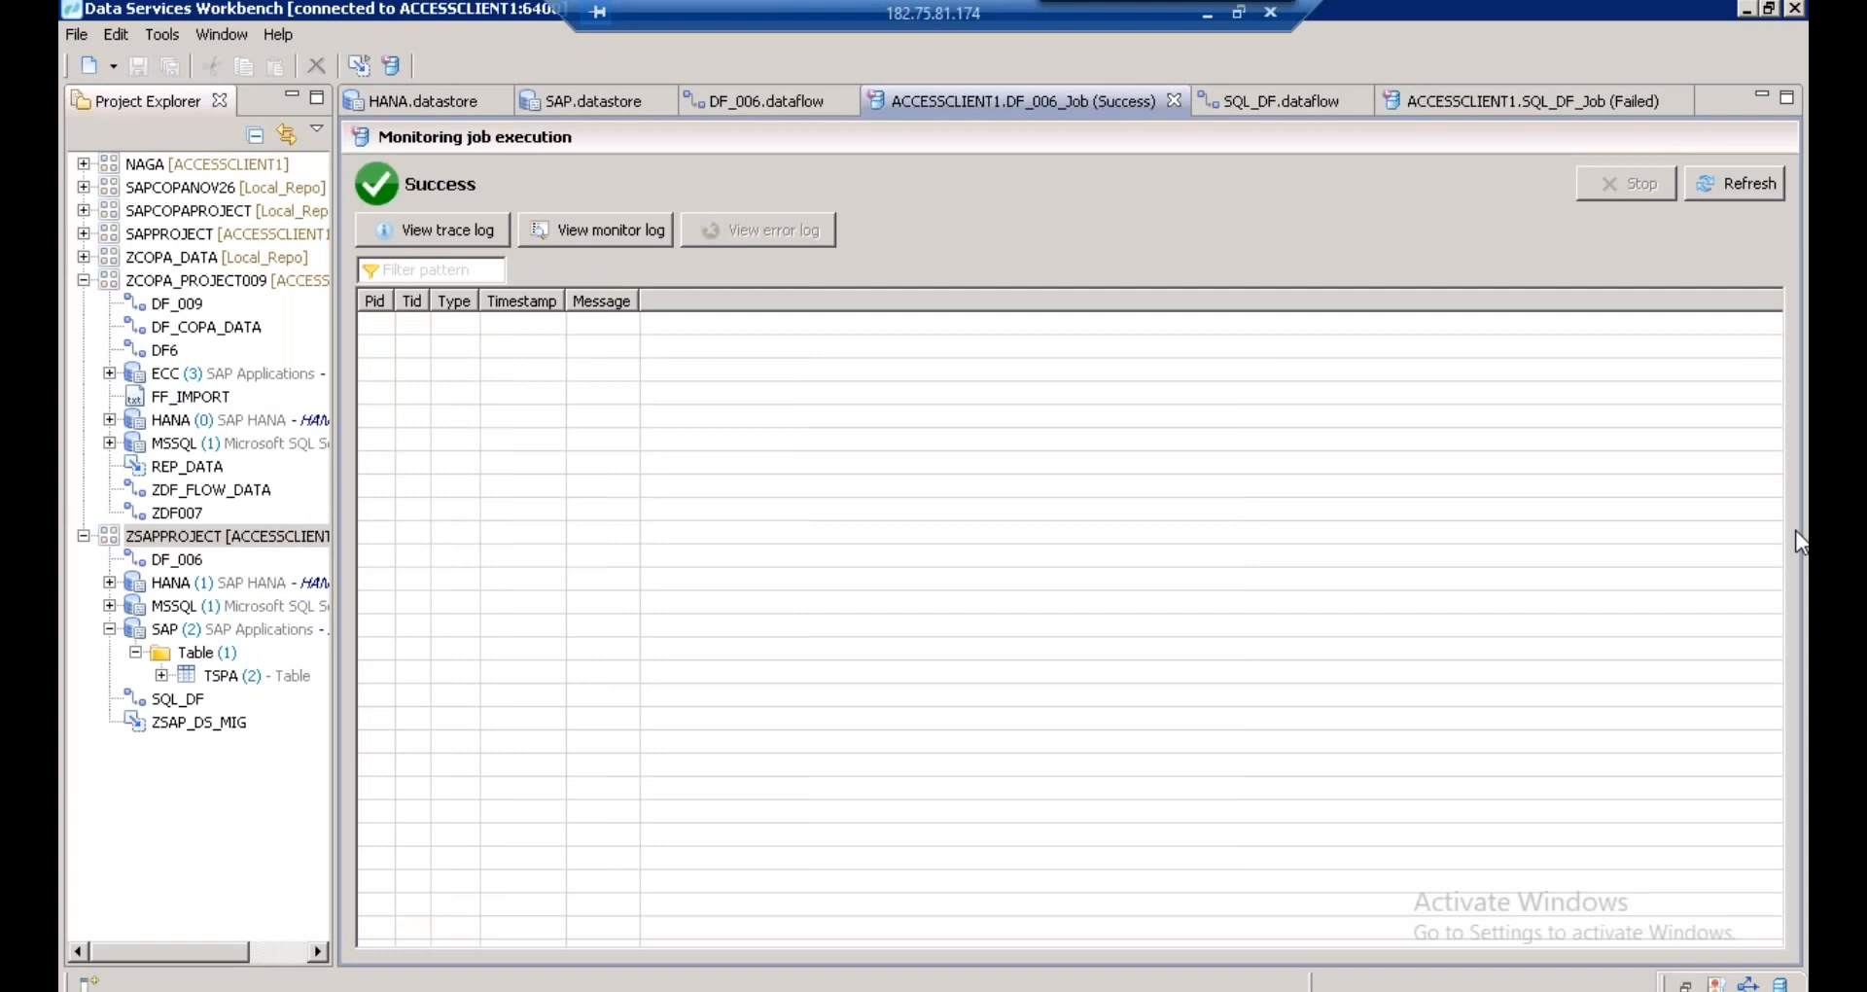
pyautogui.click(1273, 100)
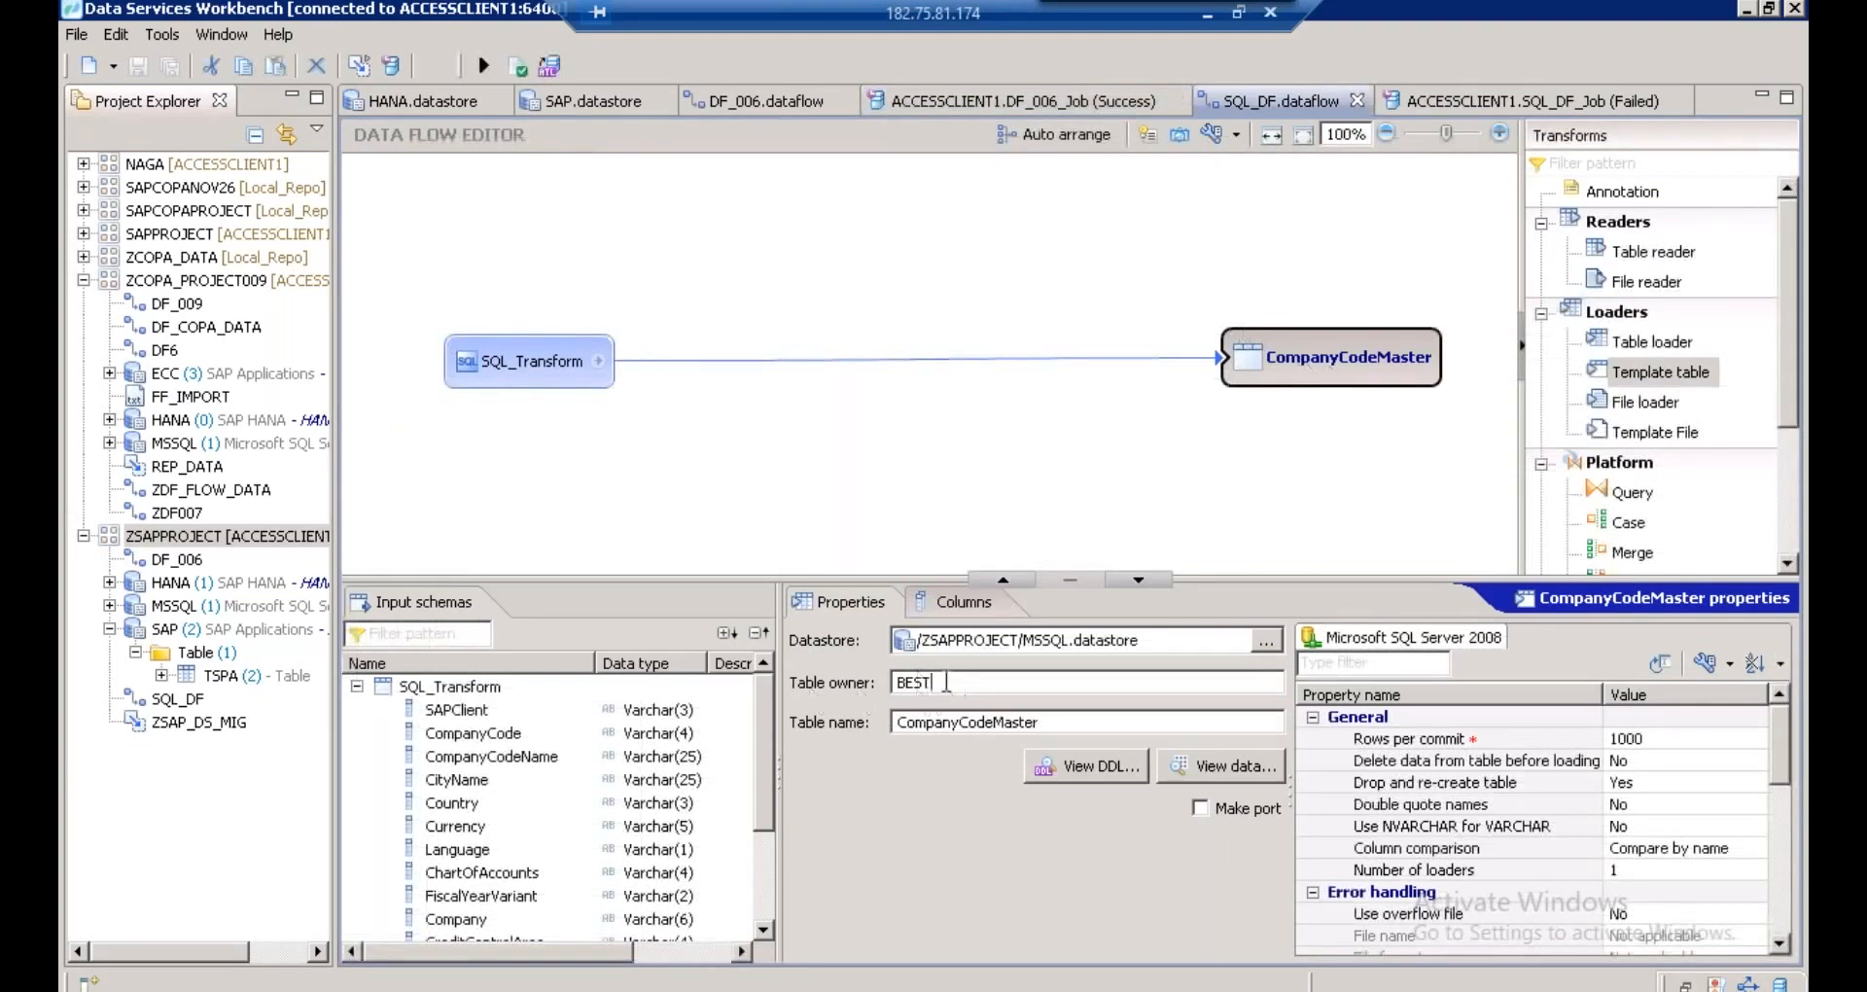
pyautogui.moveTo(942, 682); pyautogui.dragTo(852, 681)
pyautogui.press('BackSpace')
pyautogui.write('dbo')
pyautogui.click(513, 71)
pyautogui.click(1164, 543)
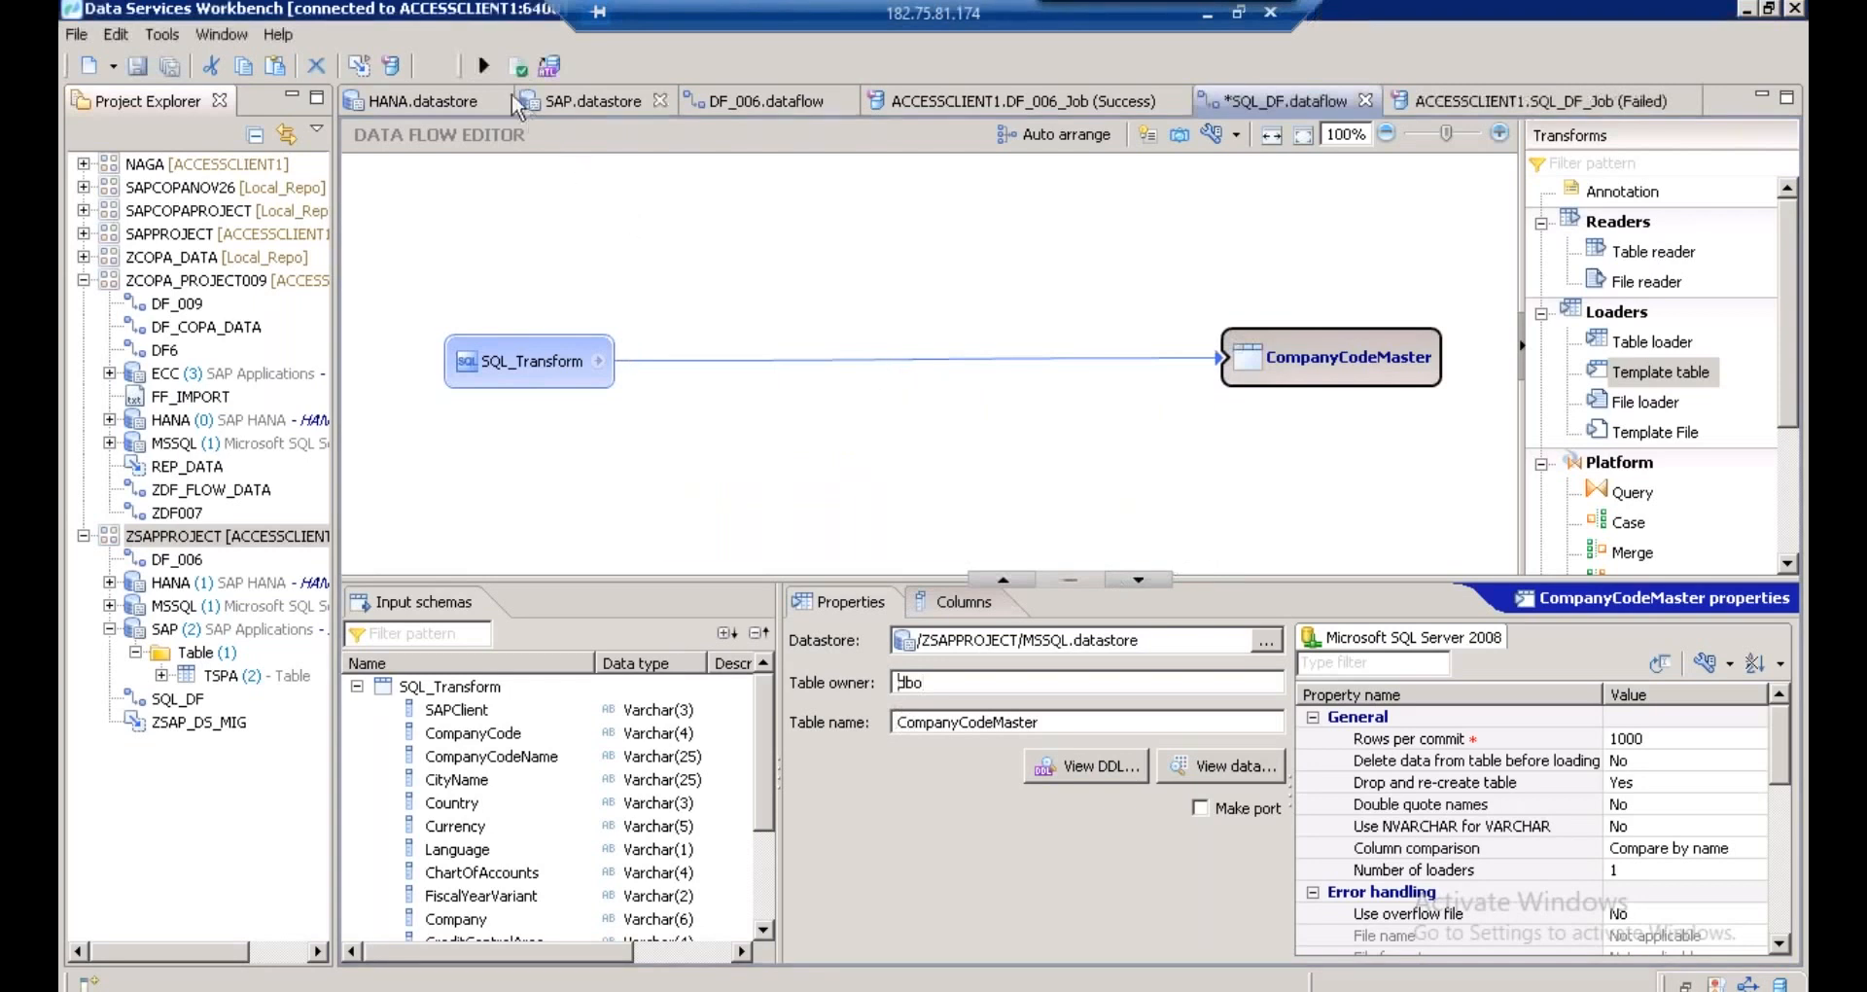
# - Save the table owner change and execute the SQL_DF job again with the default execution options
pyautogui.click(488, 74)
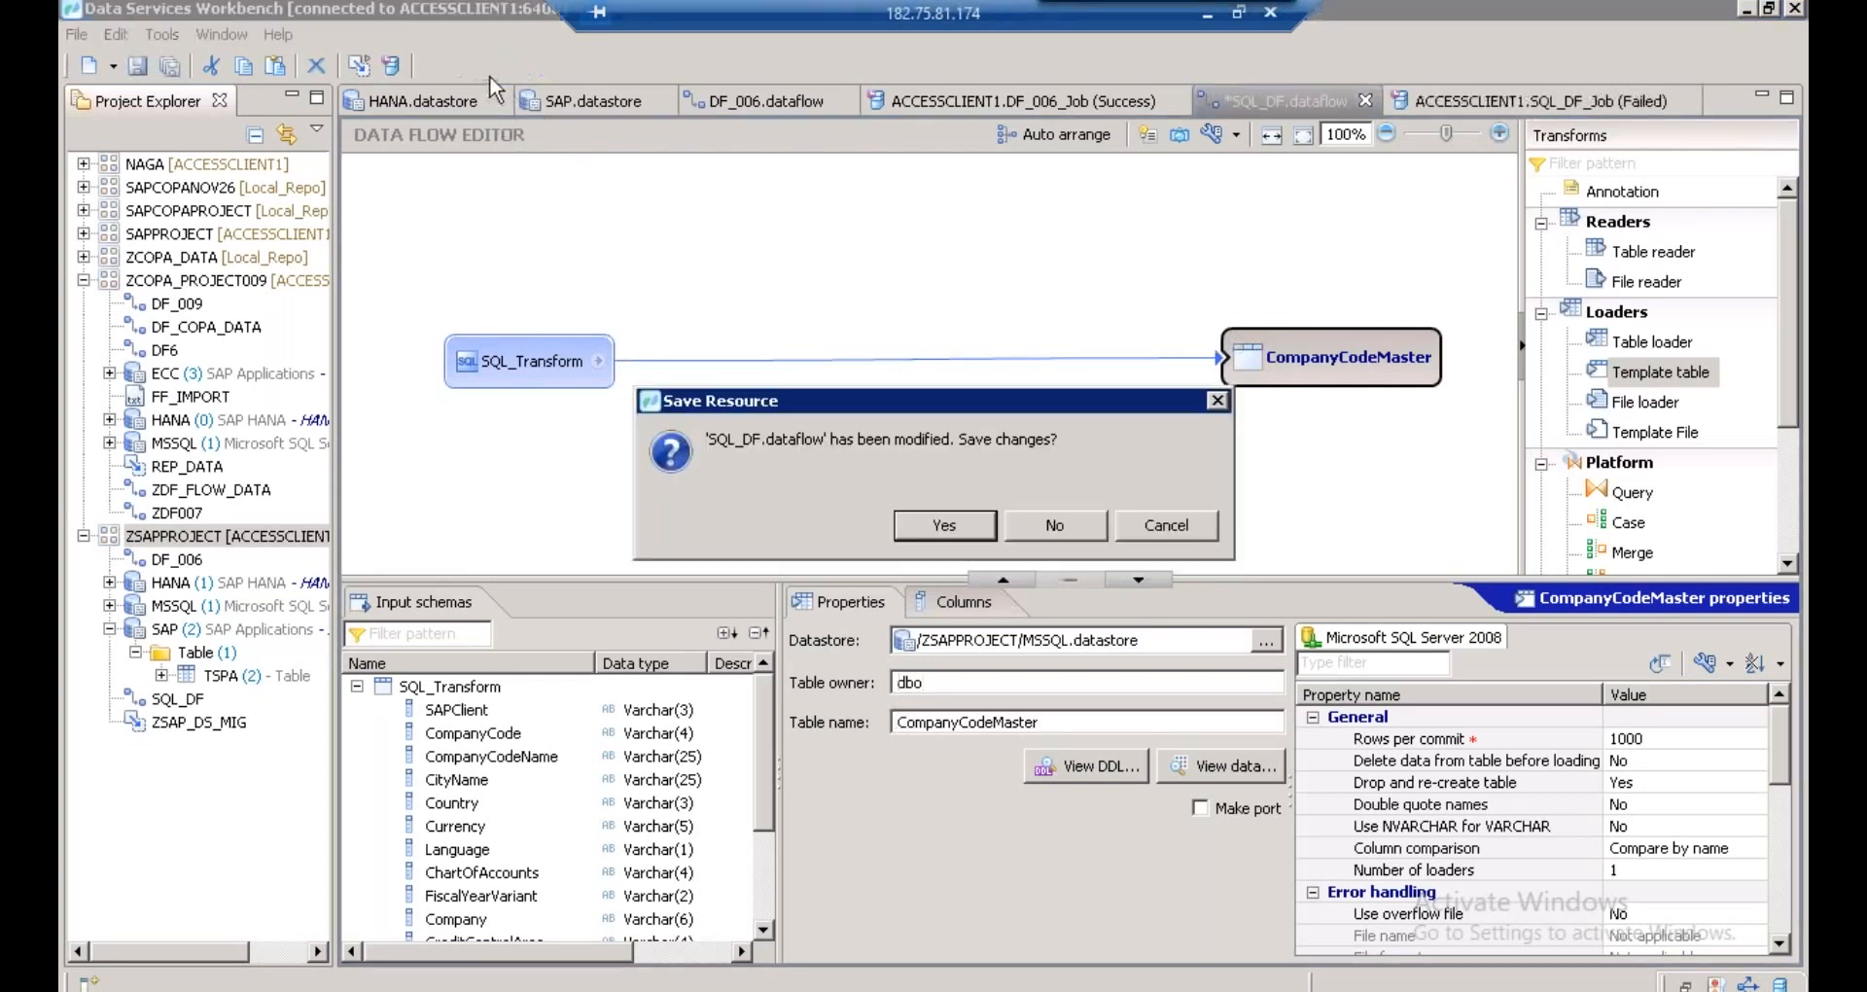
pyautogui.click(953, 528)
pyautogui.click(976, 838)
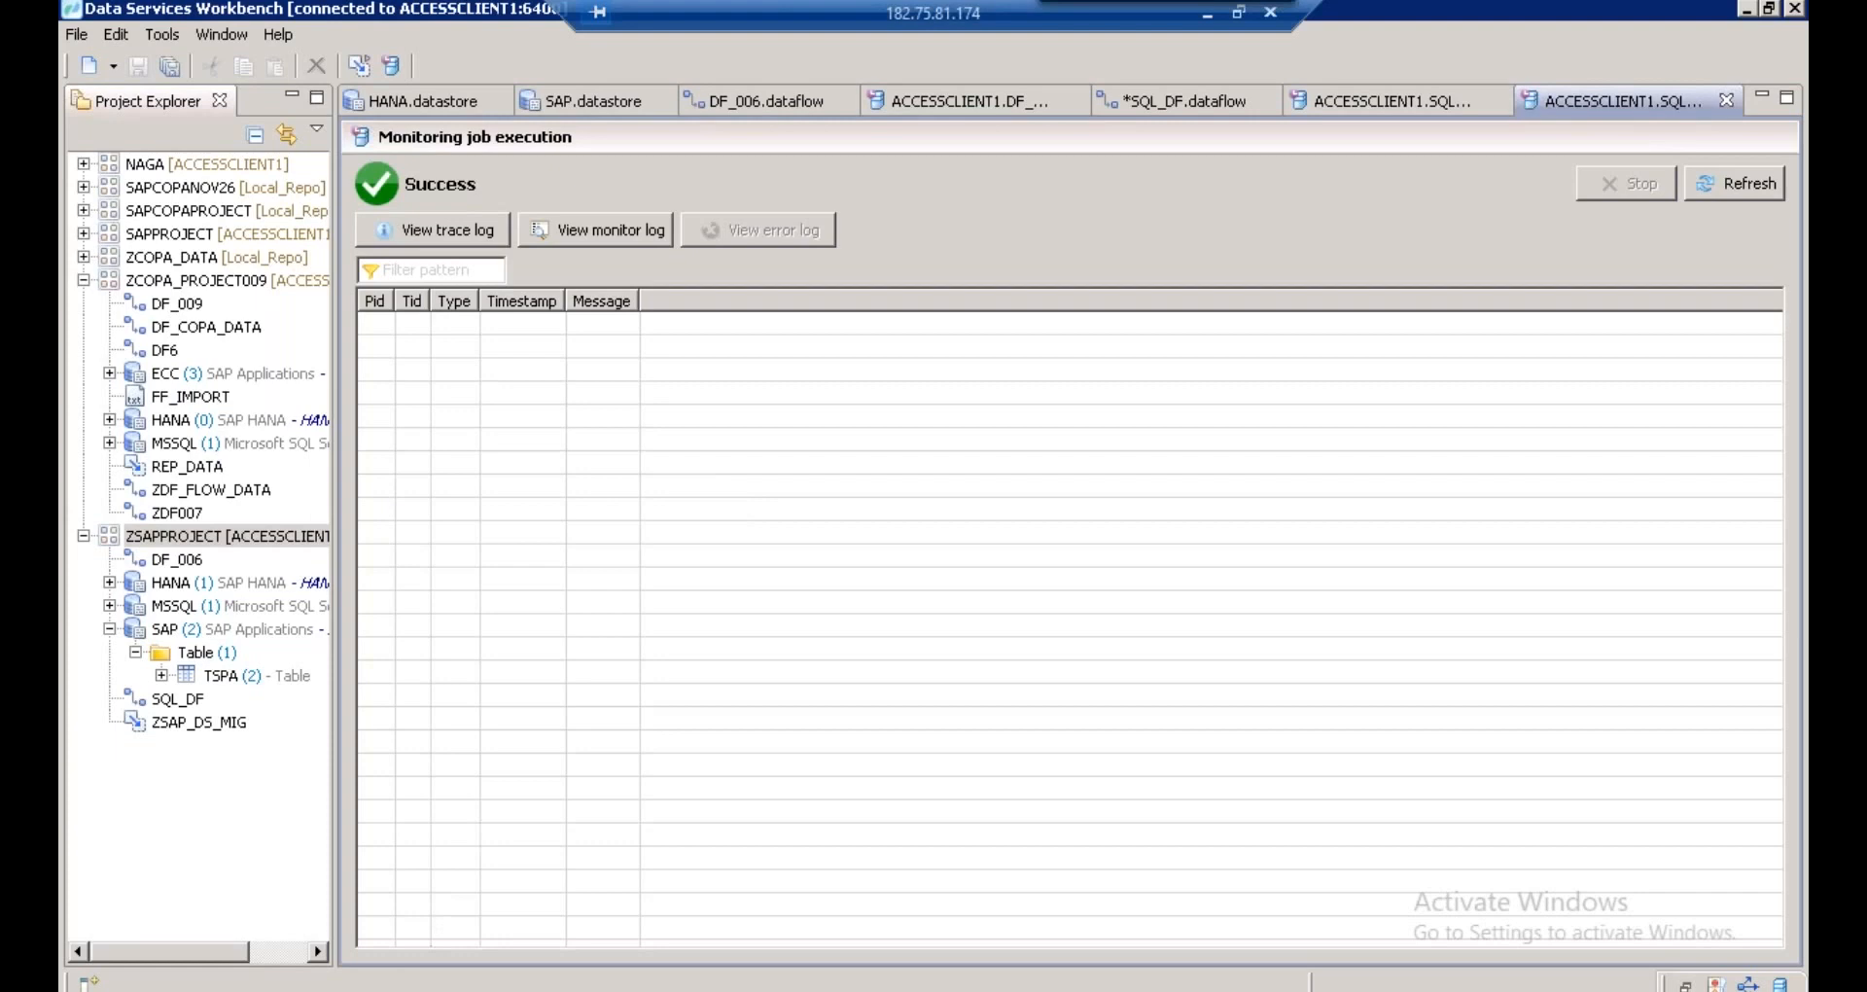
# - Open SQL Server Management Studio and connect to server ACCESSCLIENT1 with SQL Server Authentication, entering the login password
pyautogui.click(86, 990)
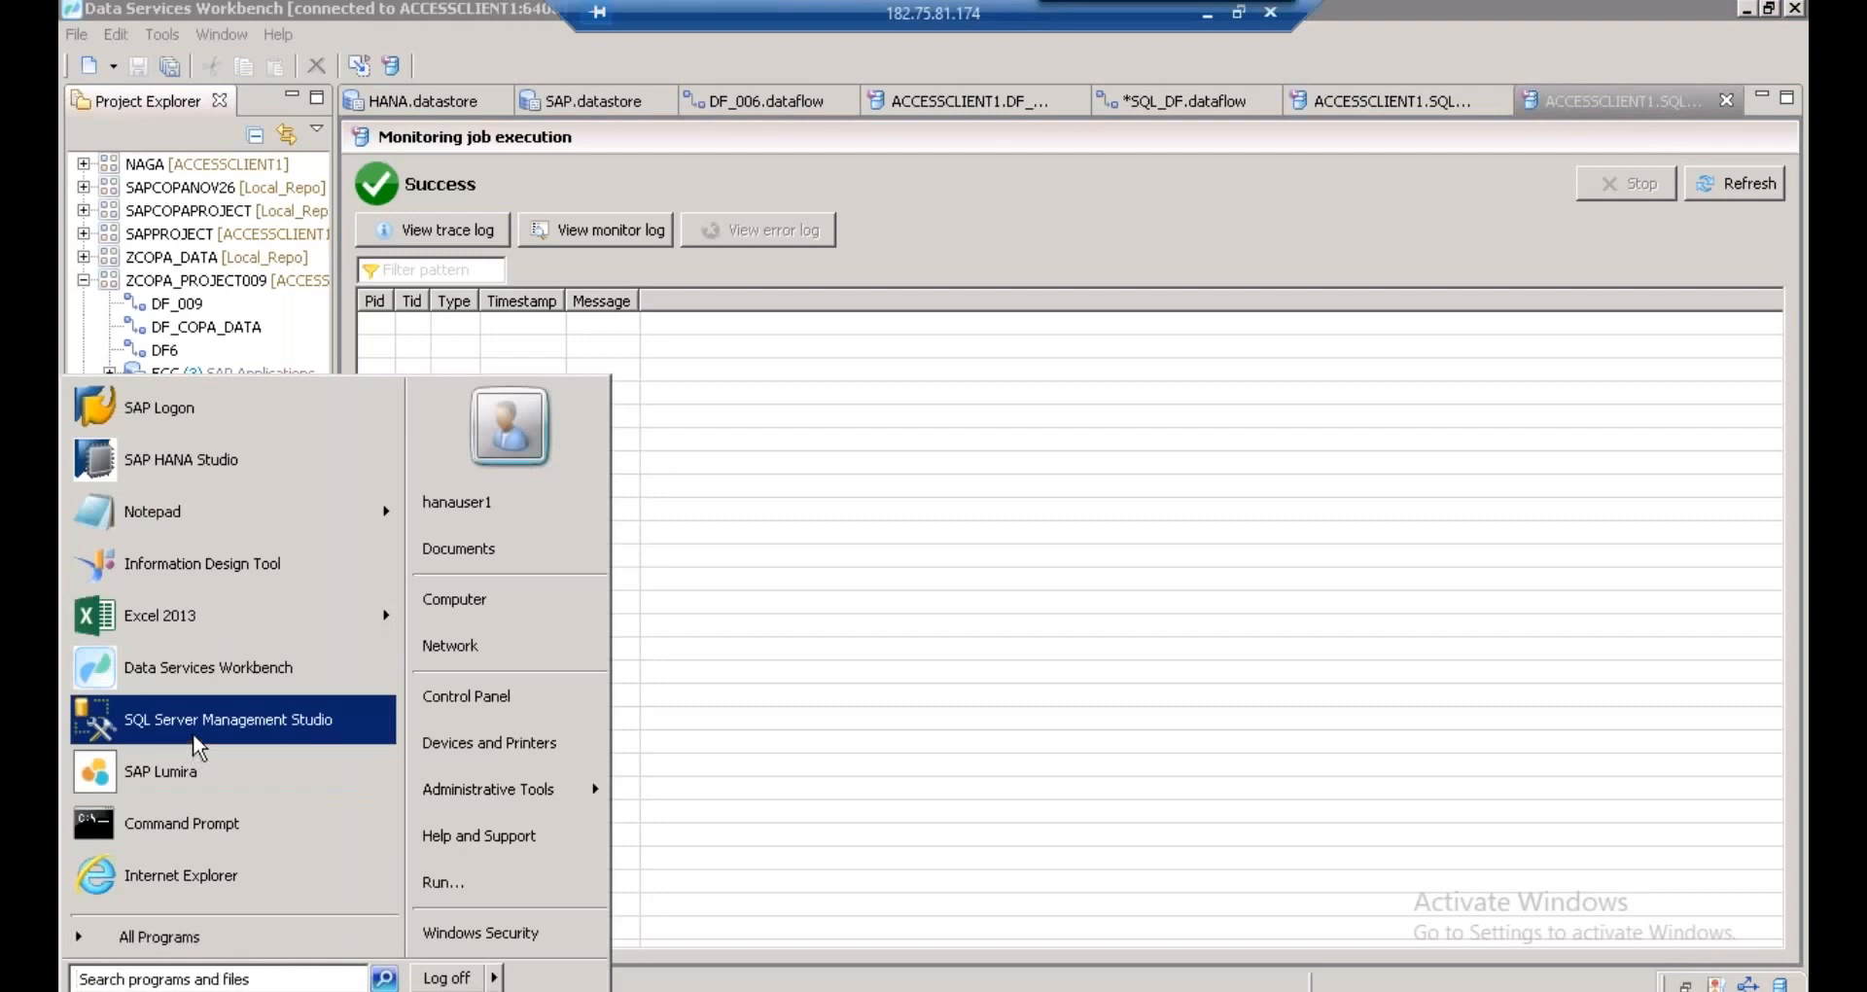
pyautogui.click(193, 733)
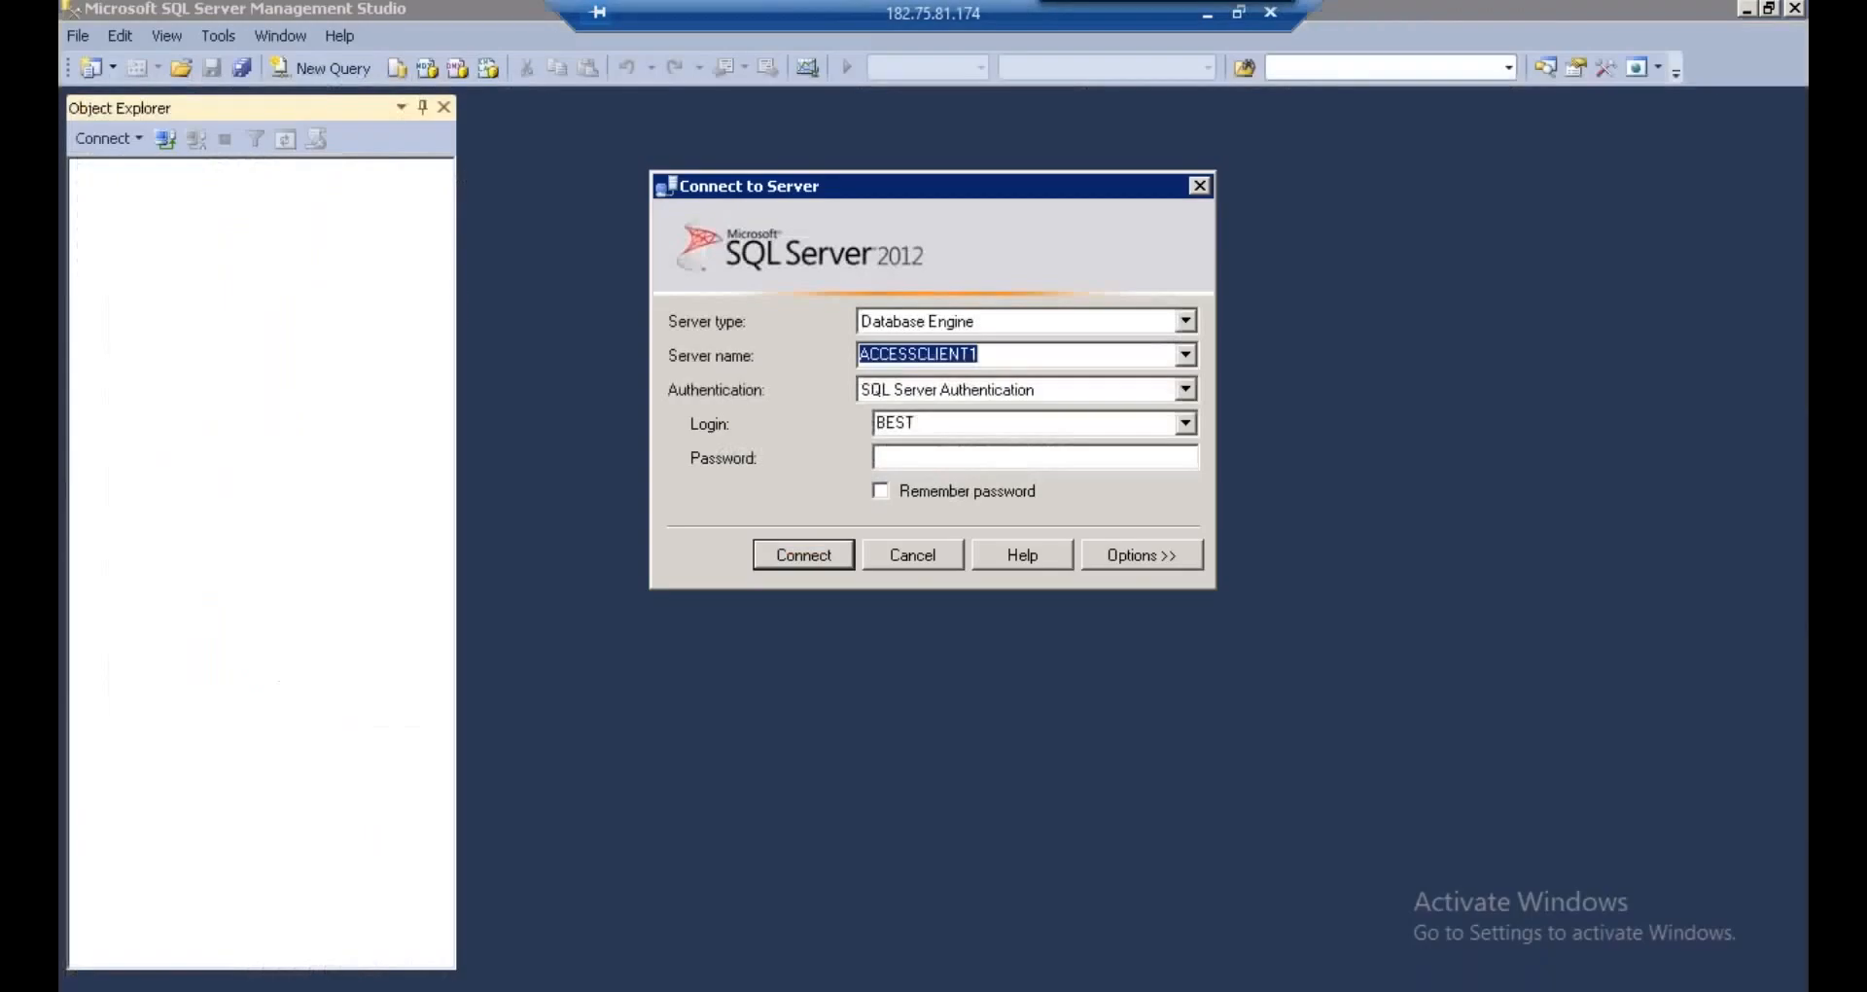
pyautogui.click(907, 463)
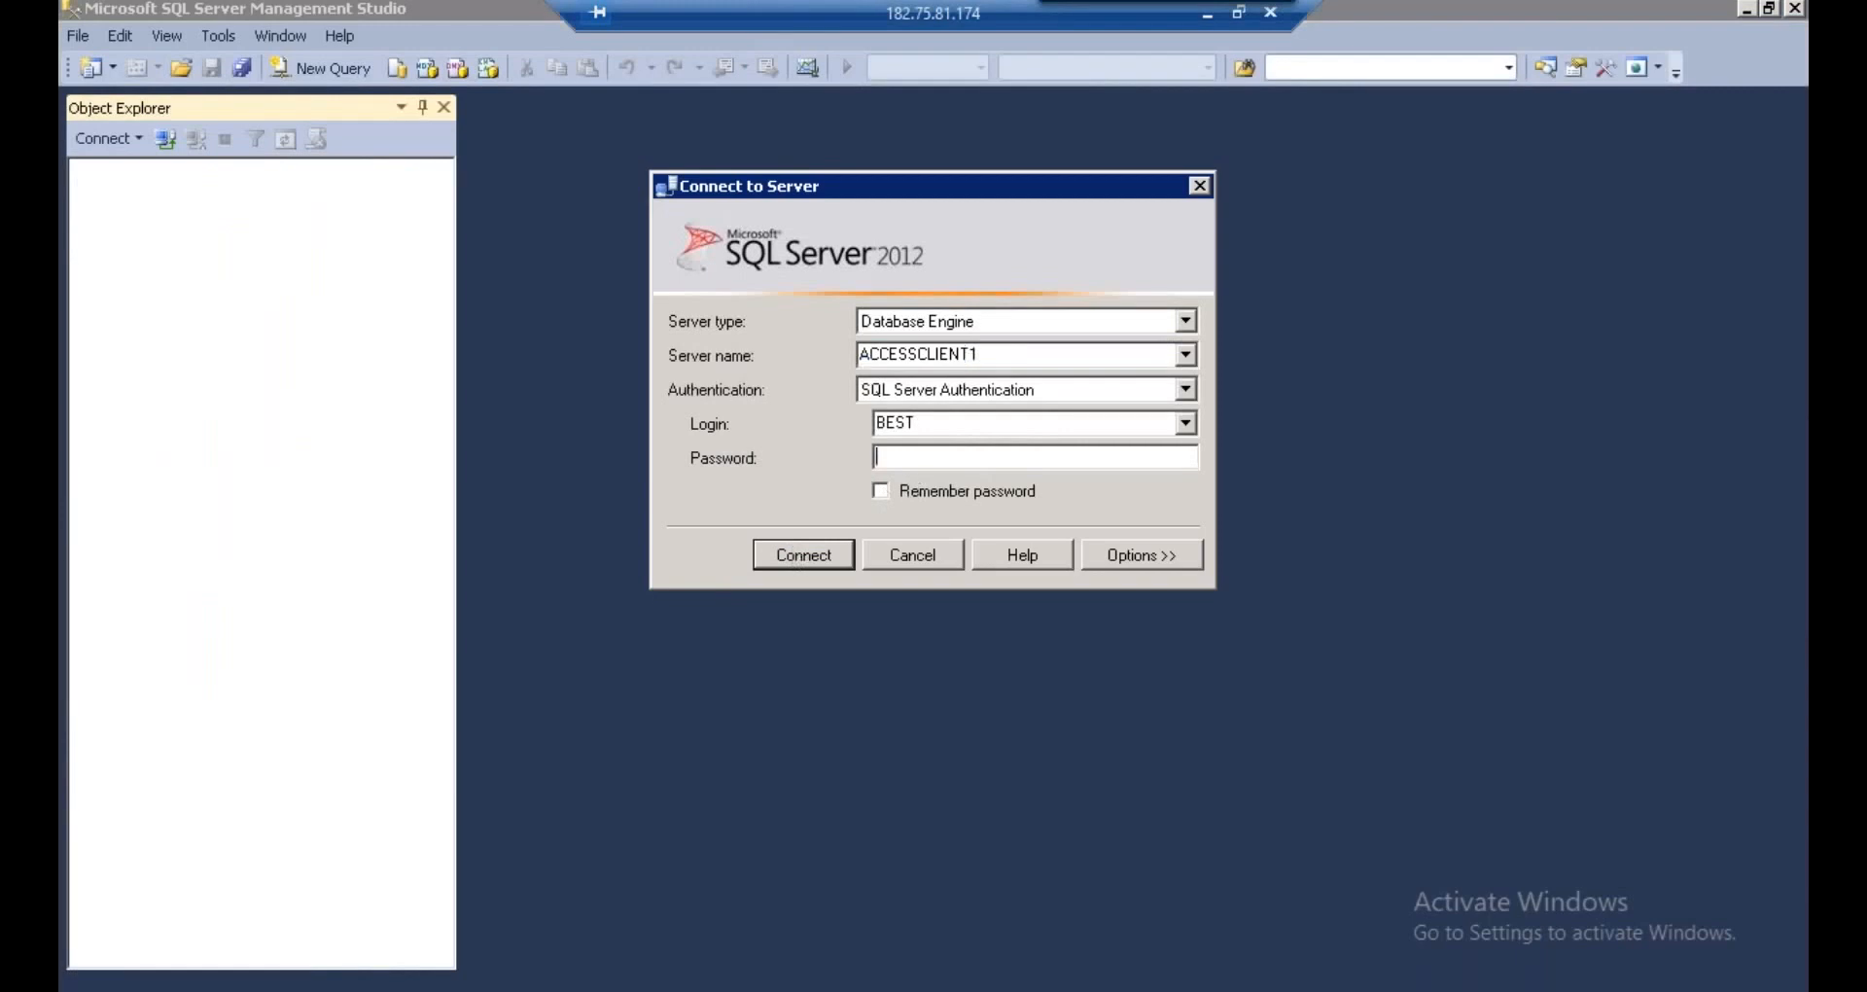
pyautogui.write('**********')
pyautogui.click(818, 562)
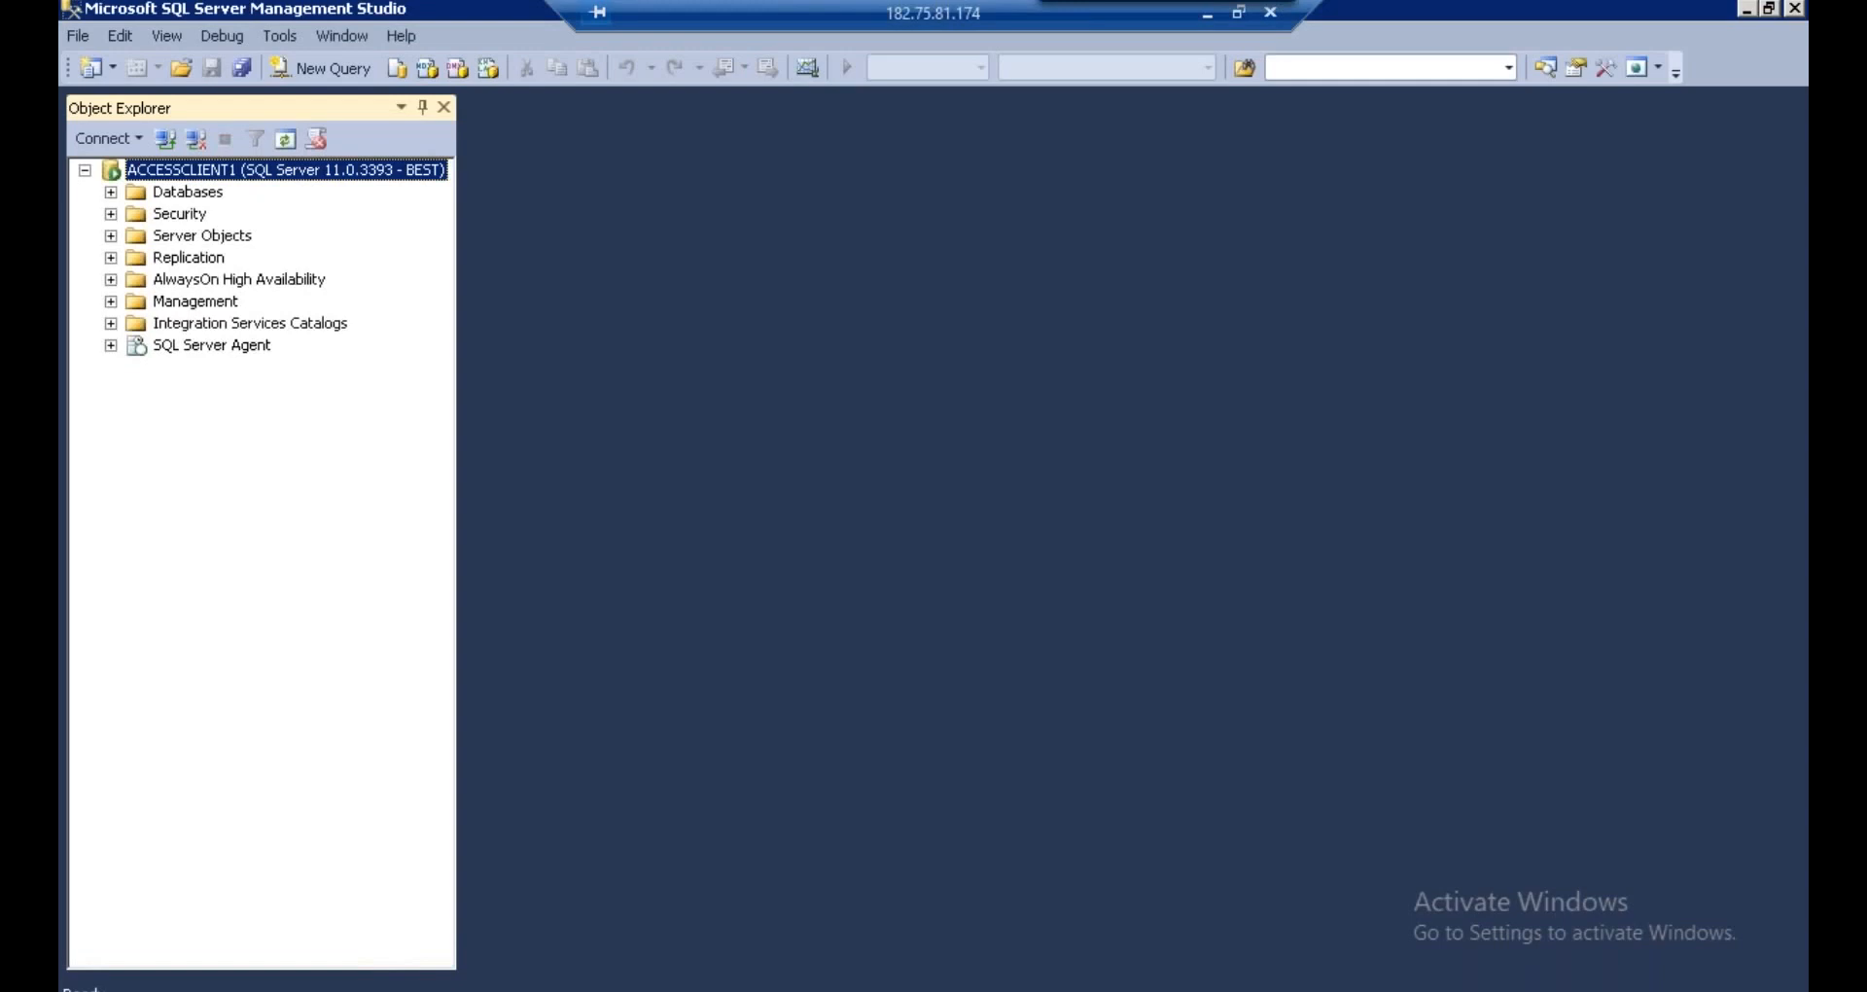
# - Expand the BEST database down to its tables and widen the object tree
pyautogui.click(170, 199)
pyautogui.click(111, 194)
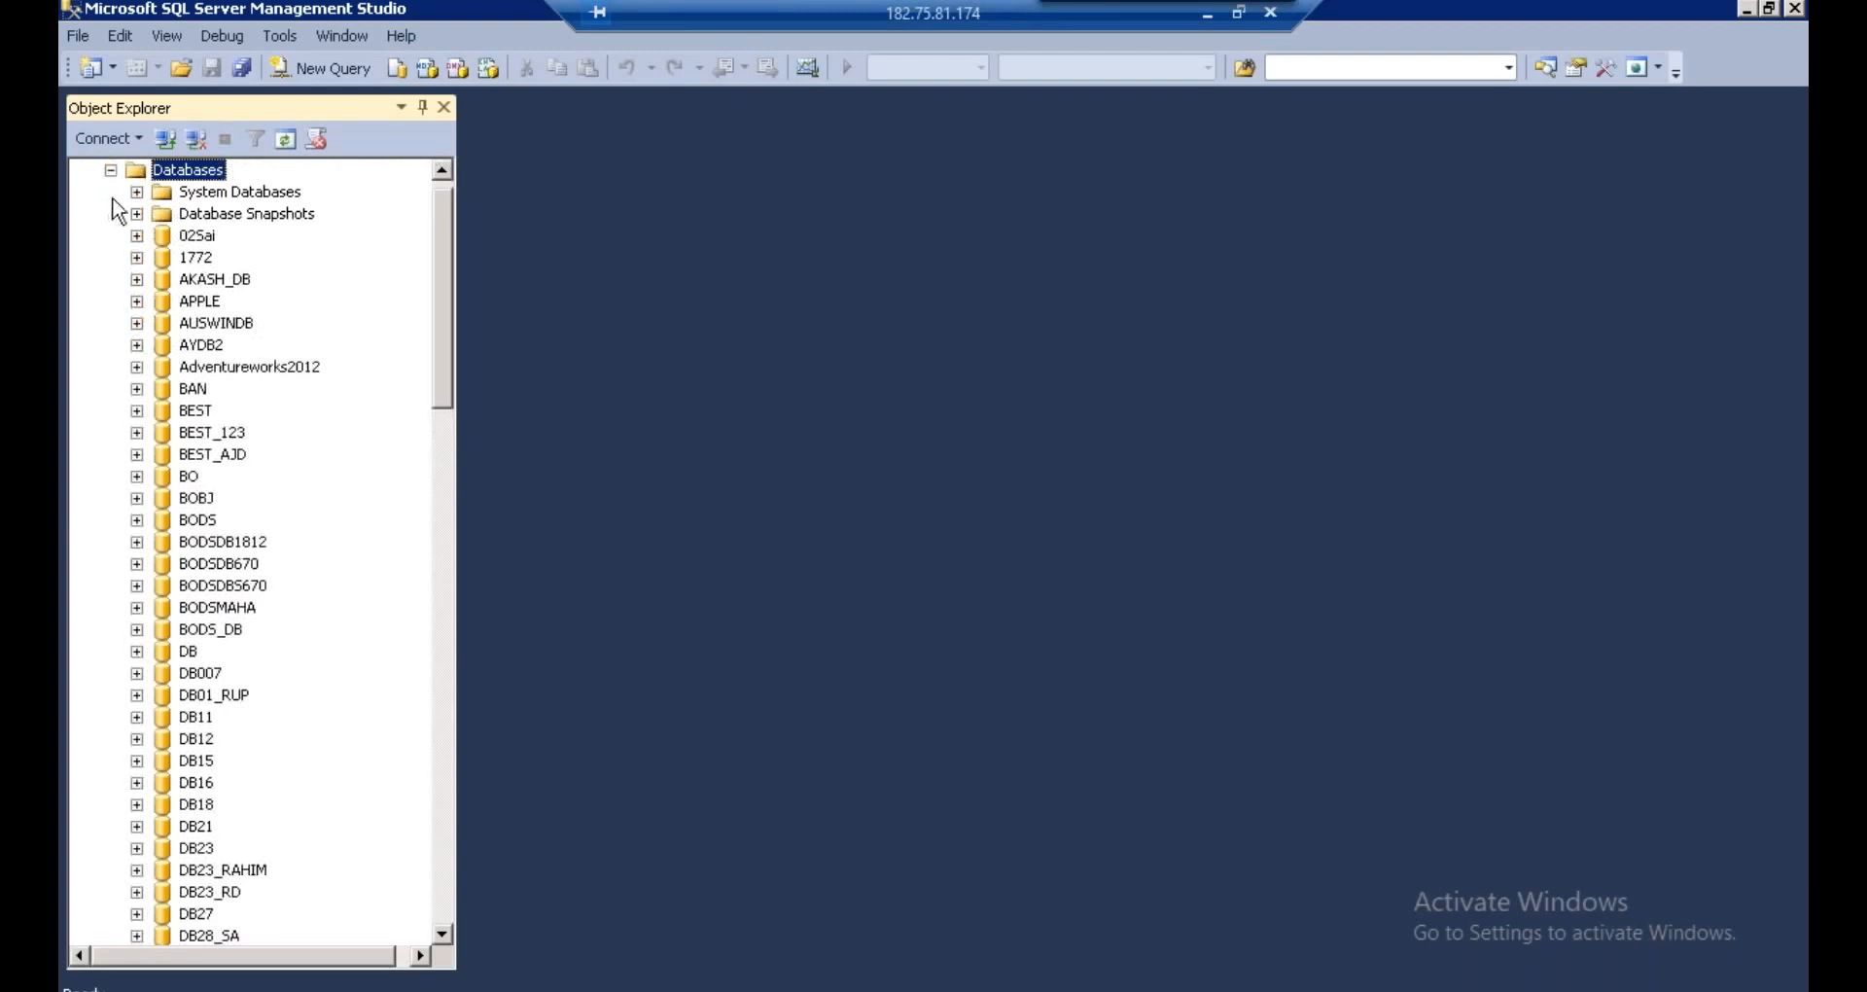
pyautogui.click(202, 242)
pyautogui.press('b')
pyautogui.press('Down')
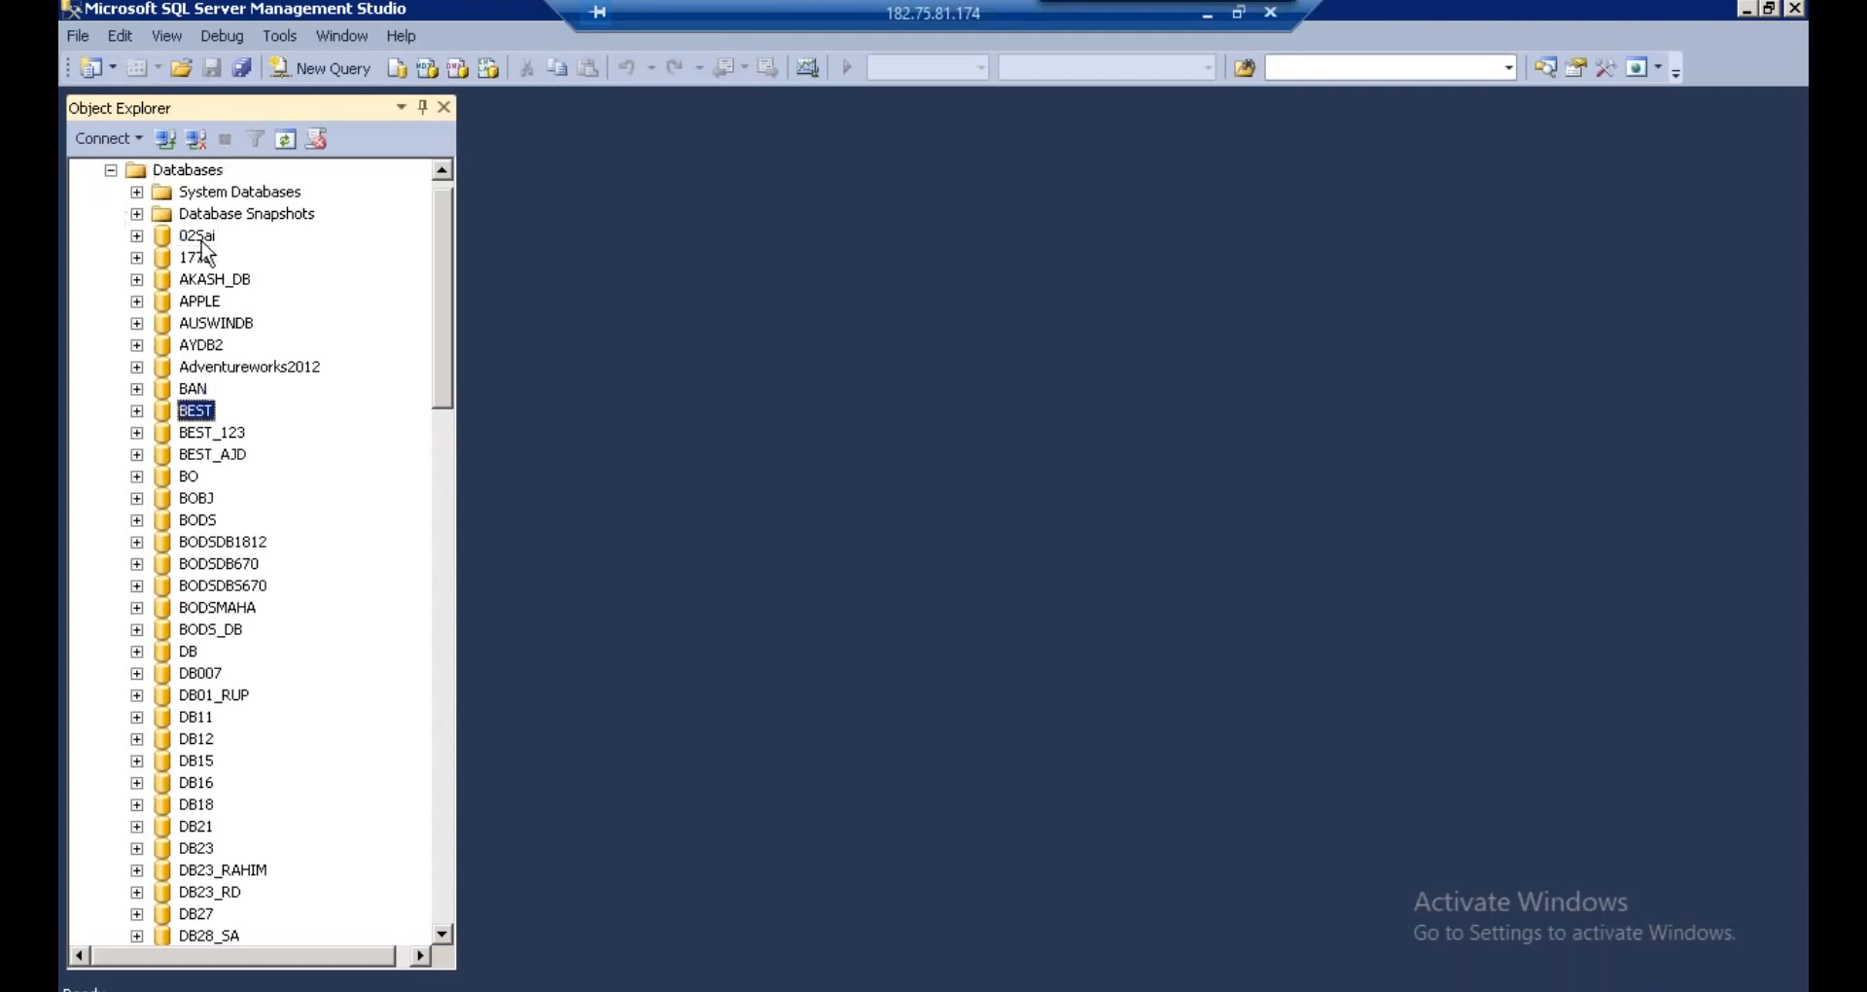
pyautogui.click(137, 411)
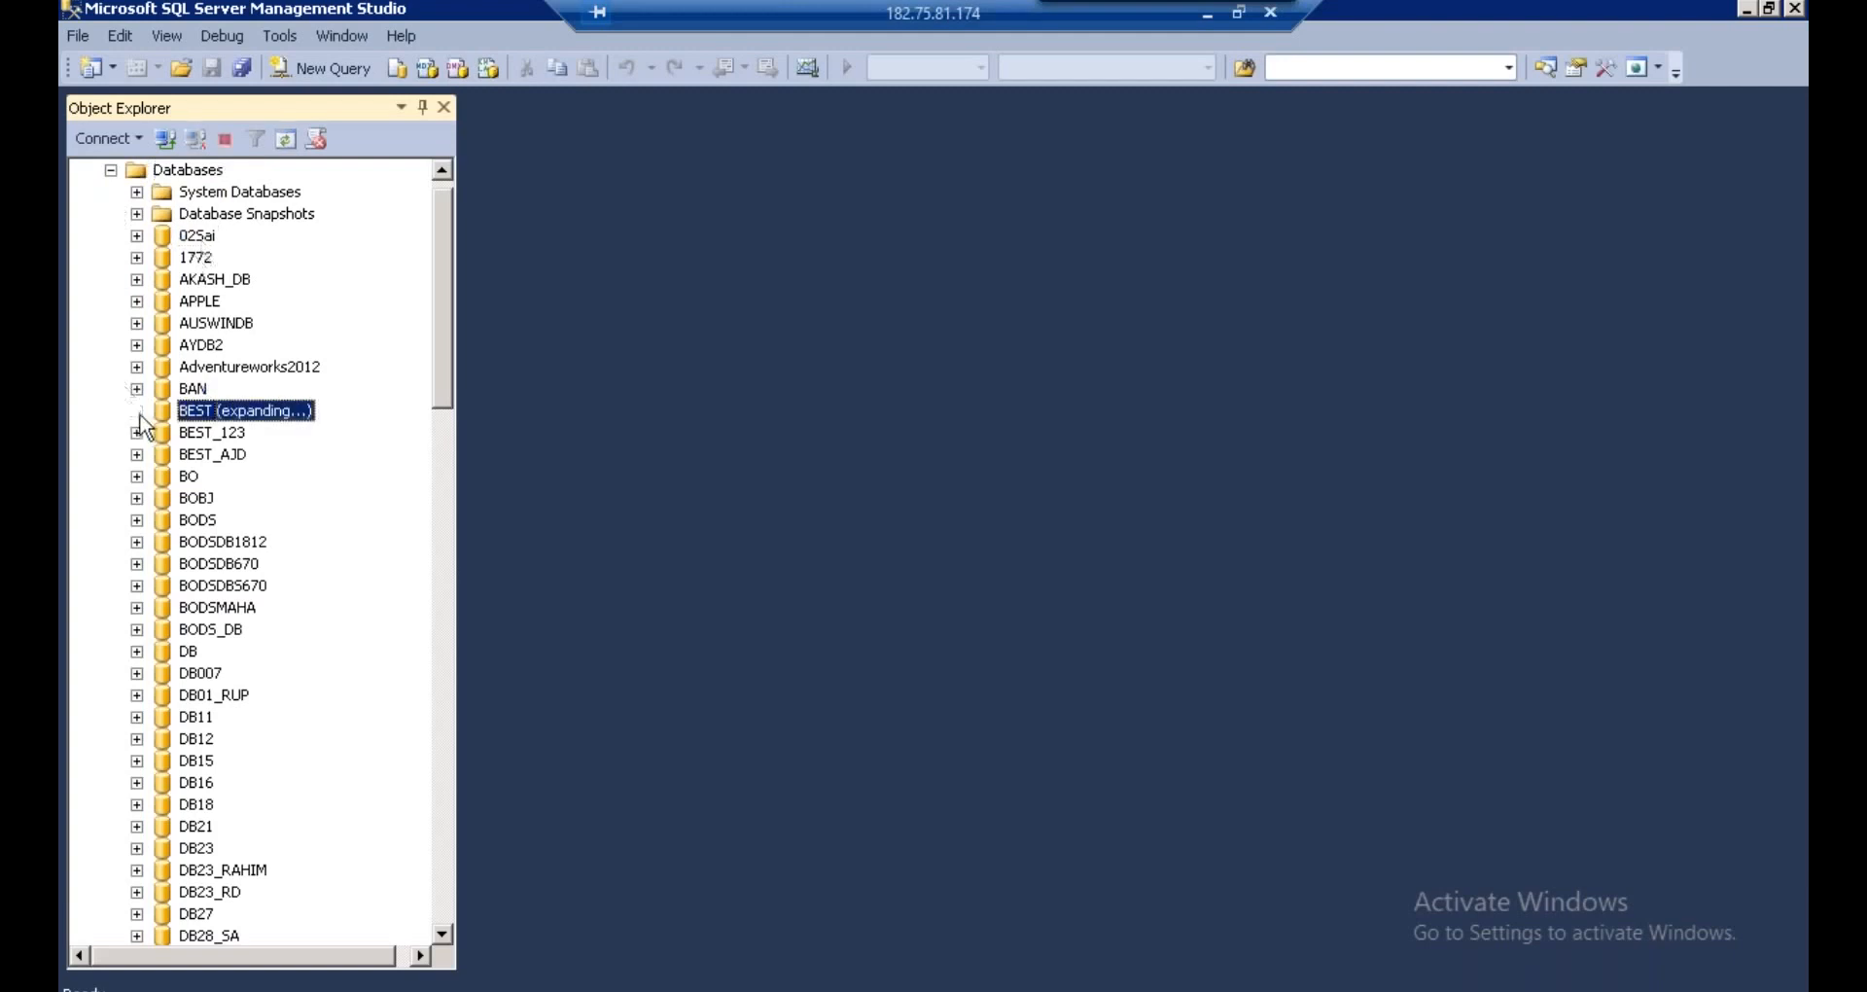
pyautogui.click(178, 457)
pyautogui.doubleClick(176, 457)
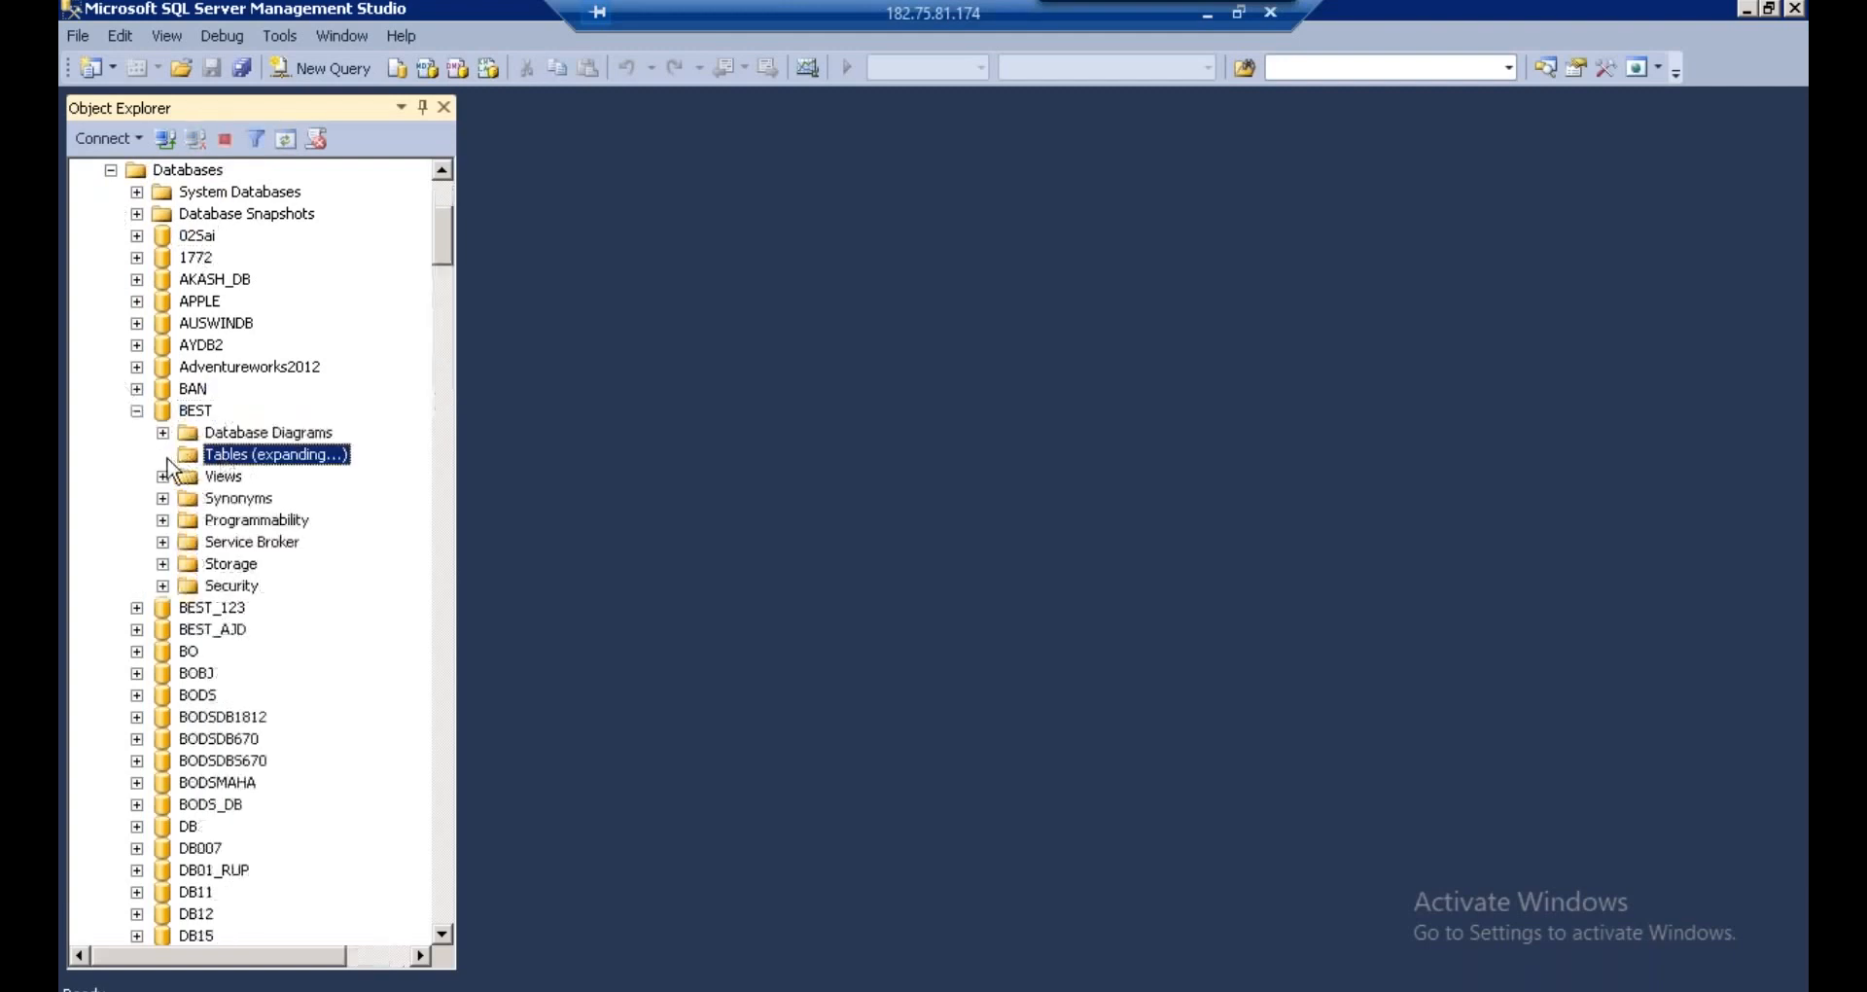
pyautogui.moveTo(458, 441); pyautogui.dragTo(748, 405)
# - Open the filter settings for the BEST database's tables, ready to enter a name value
pyautogui.rightClick(234, 172)
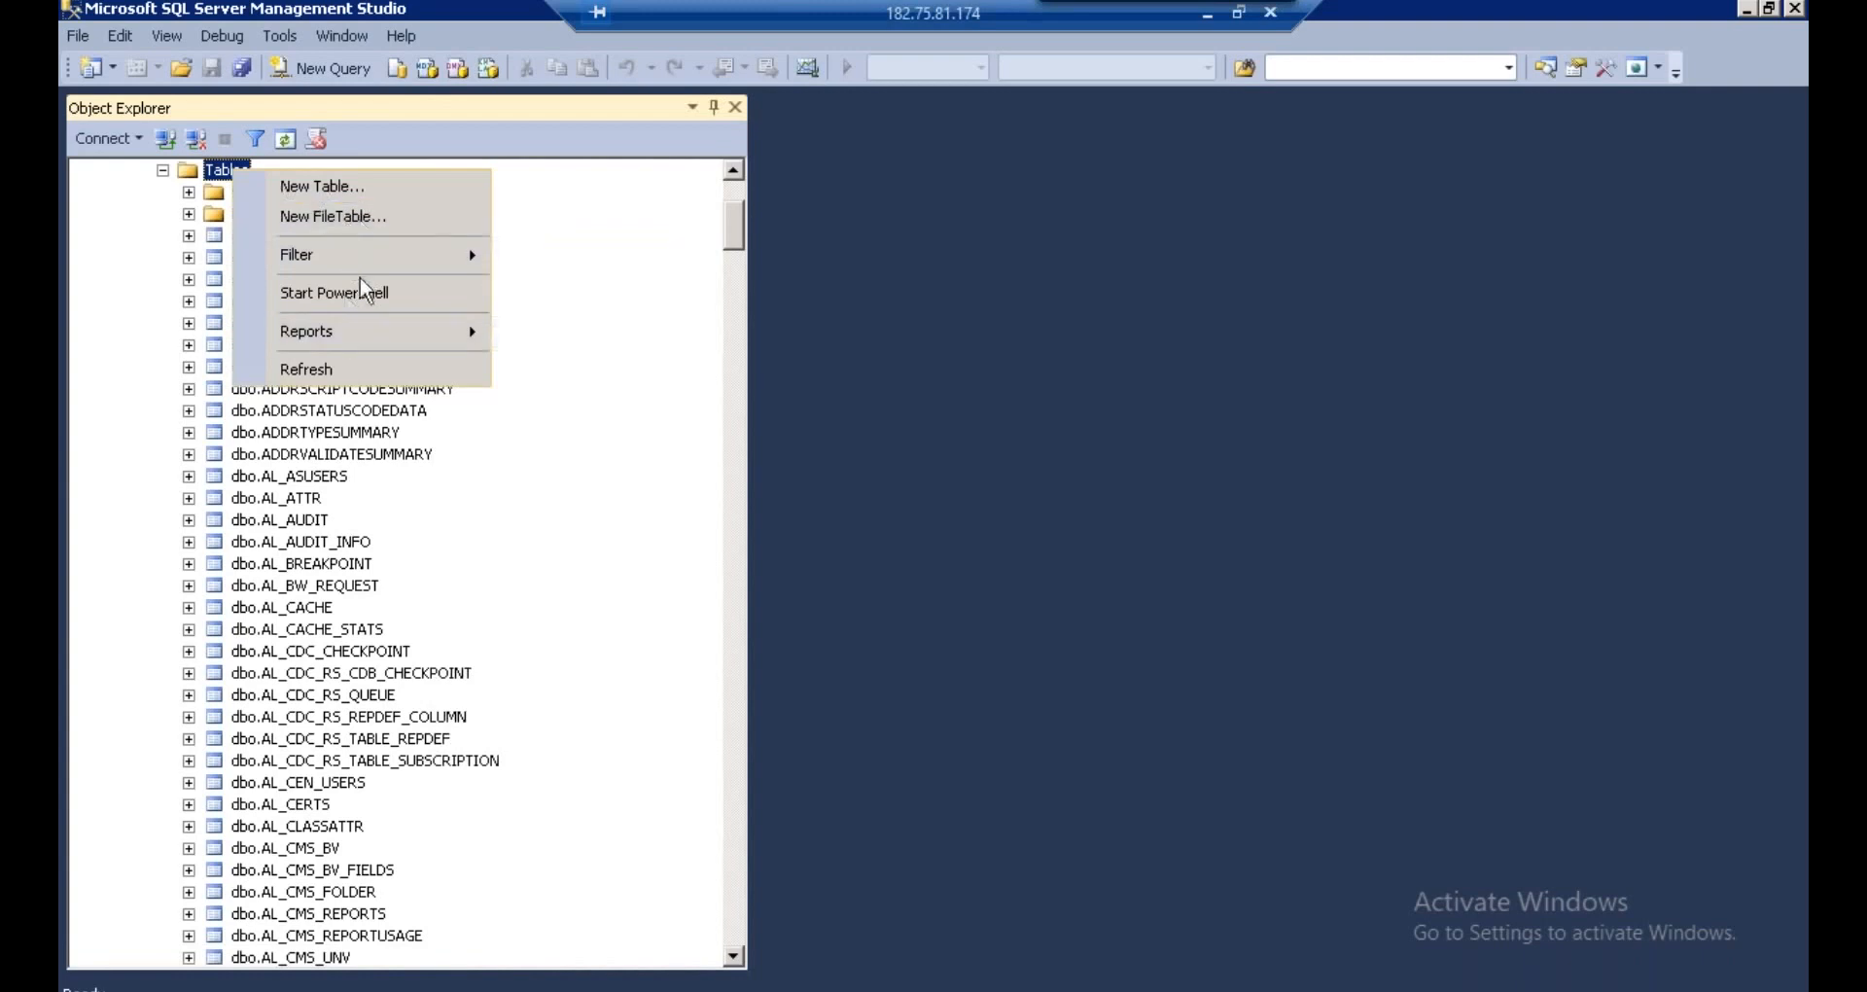
pyautogui.moveTo(418, 253)
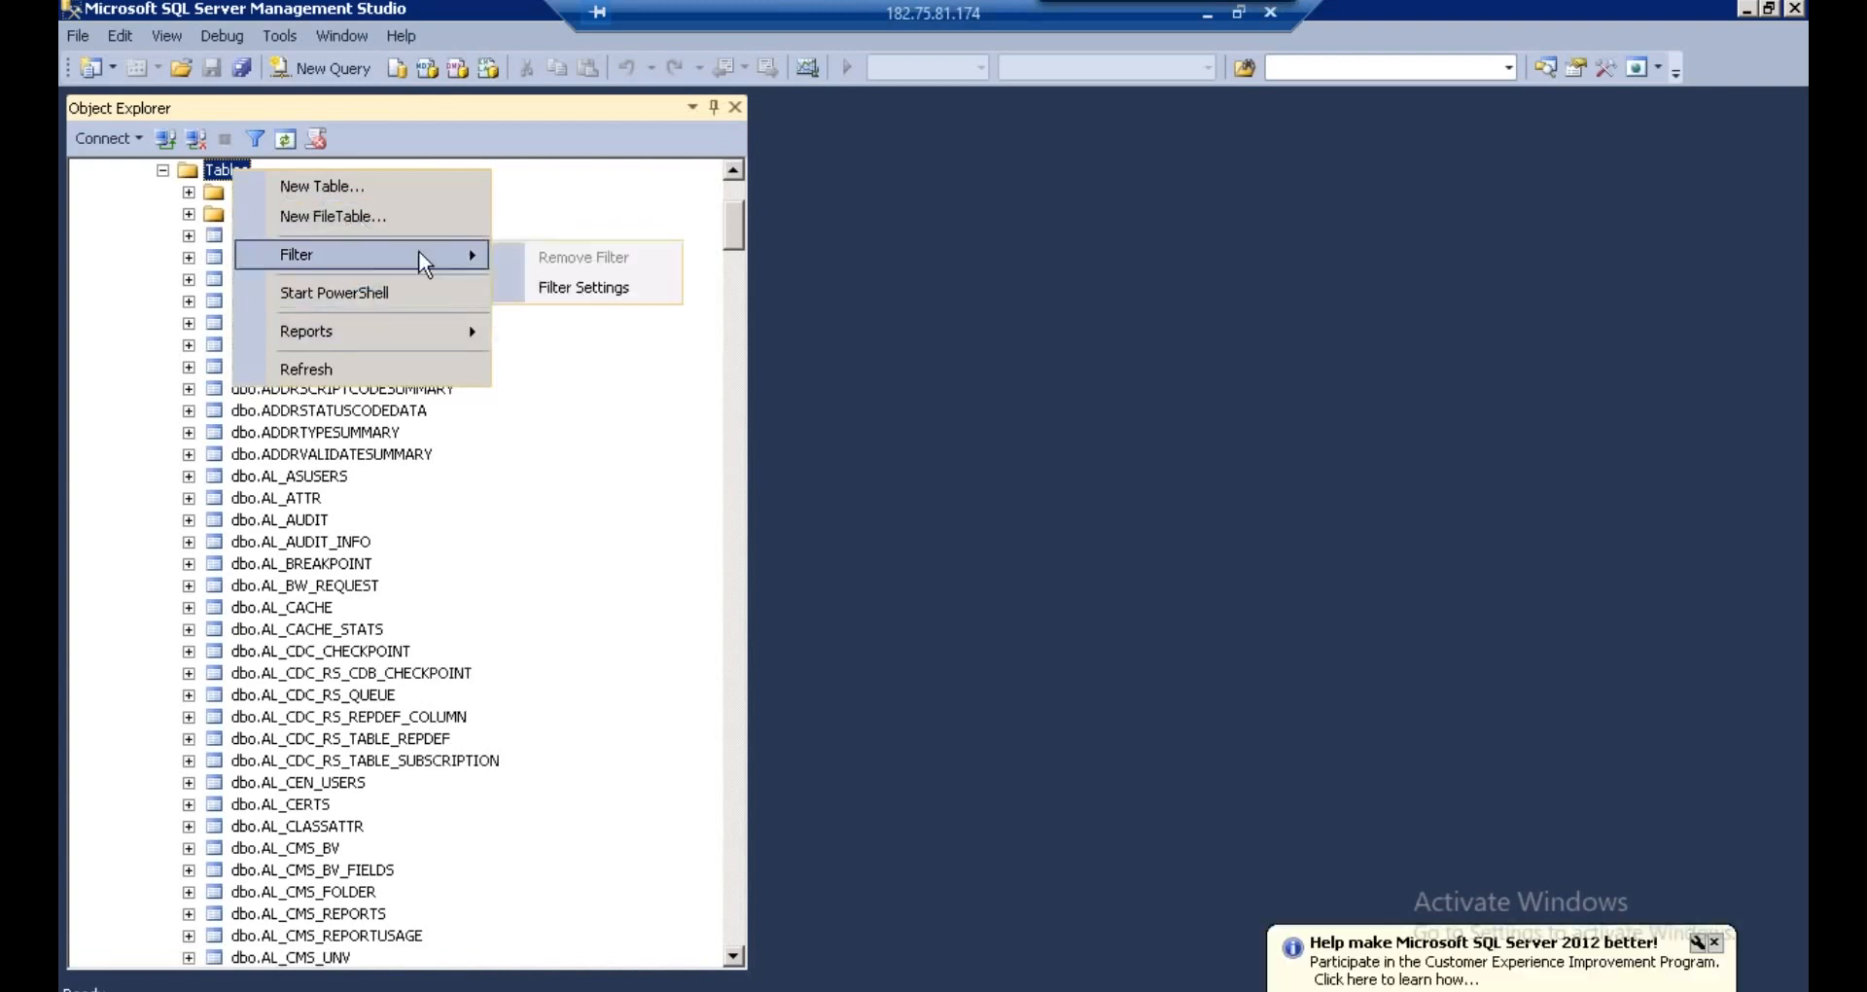
pyautogui.click(599, 287)
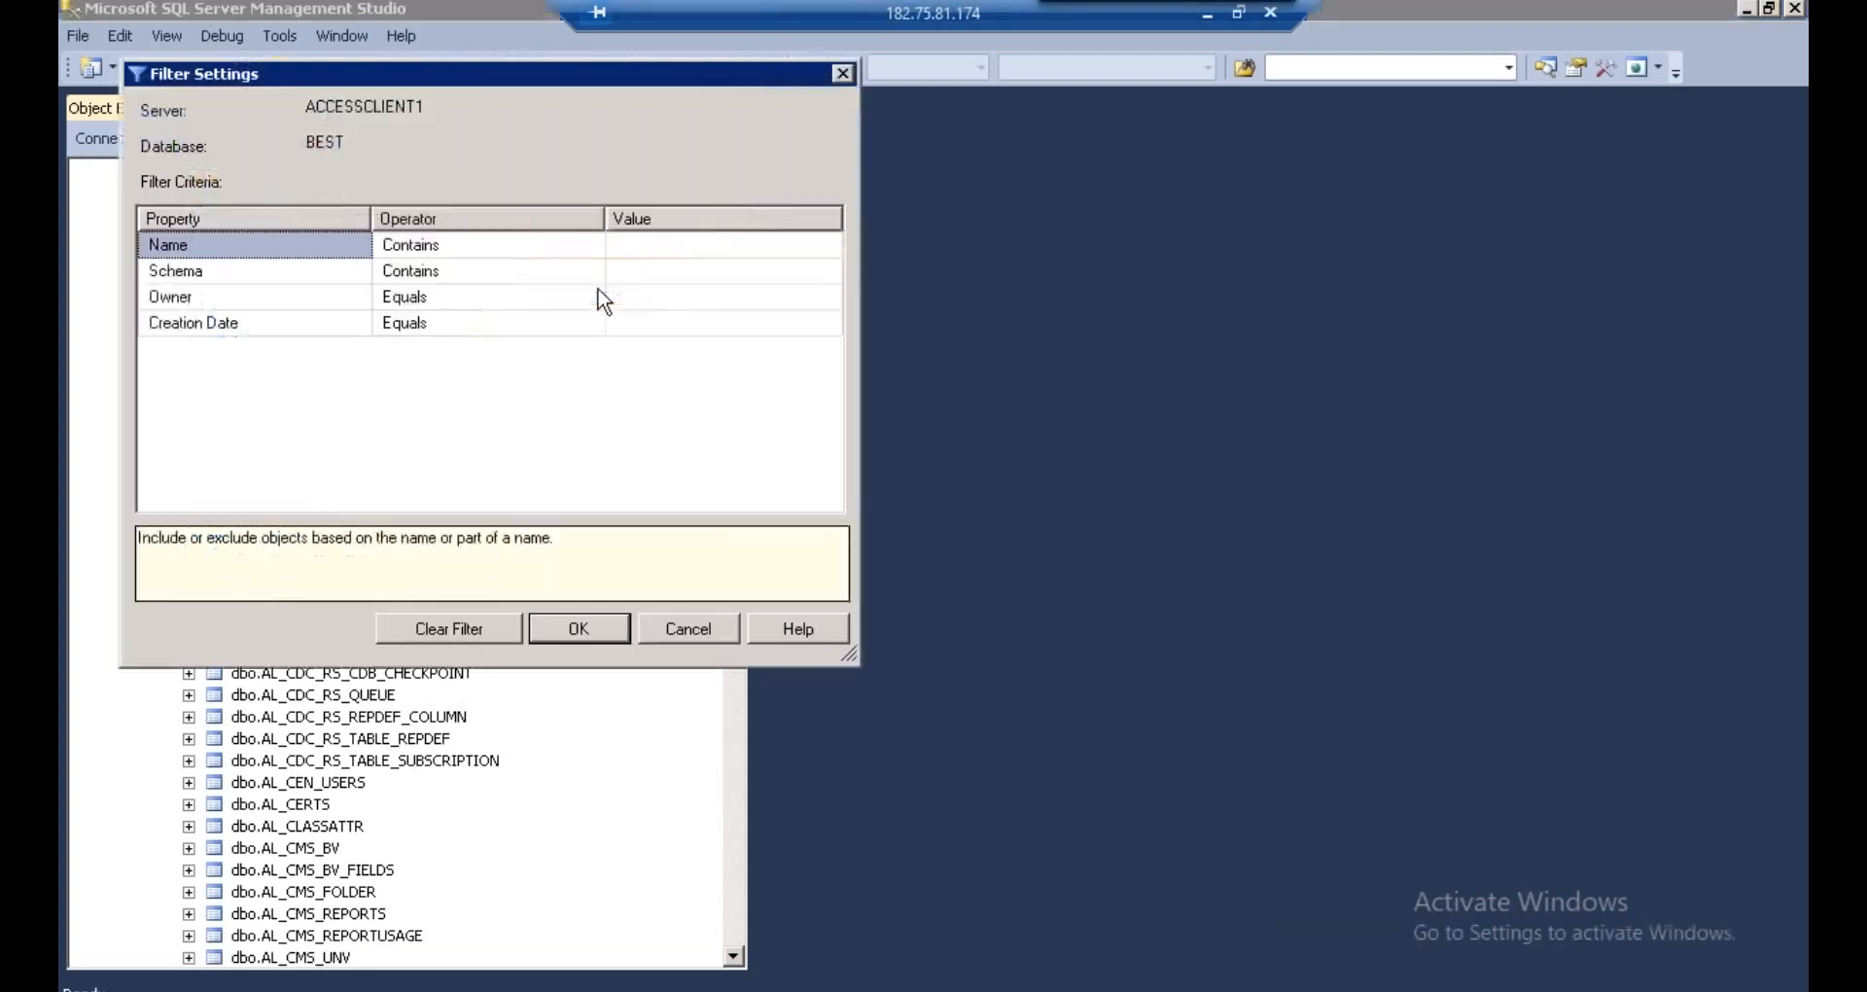
pyautogui.click(632, 249)
# - Switch to Data Services Workbench and copy the table name CompanyCodeMaster from the loader's properties in SQL_DF
pyautogui.click(467, 990)
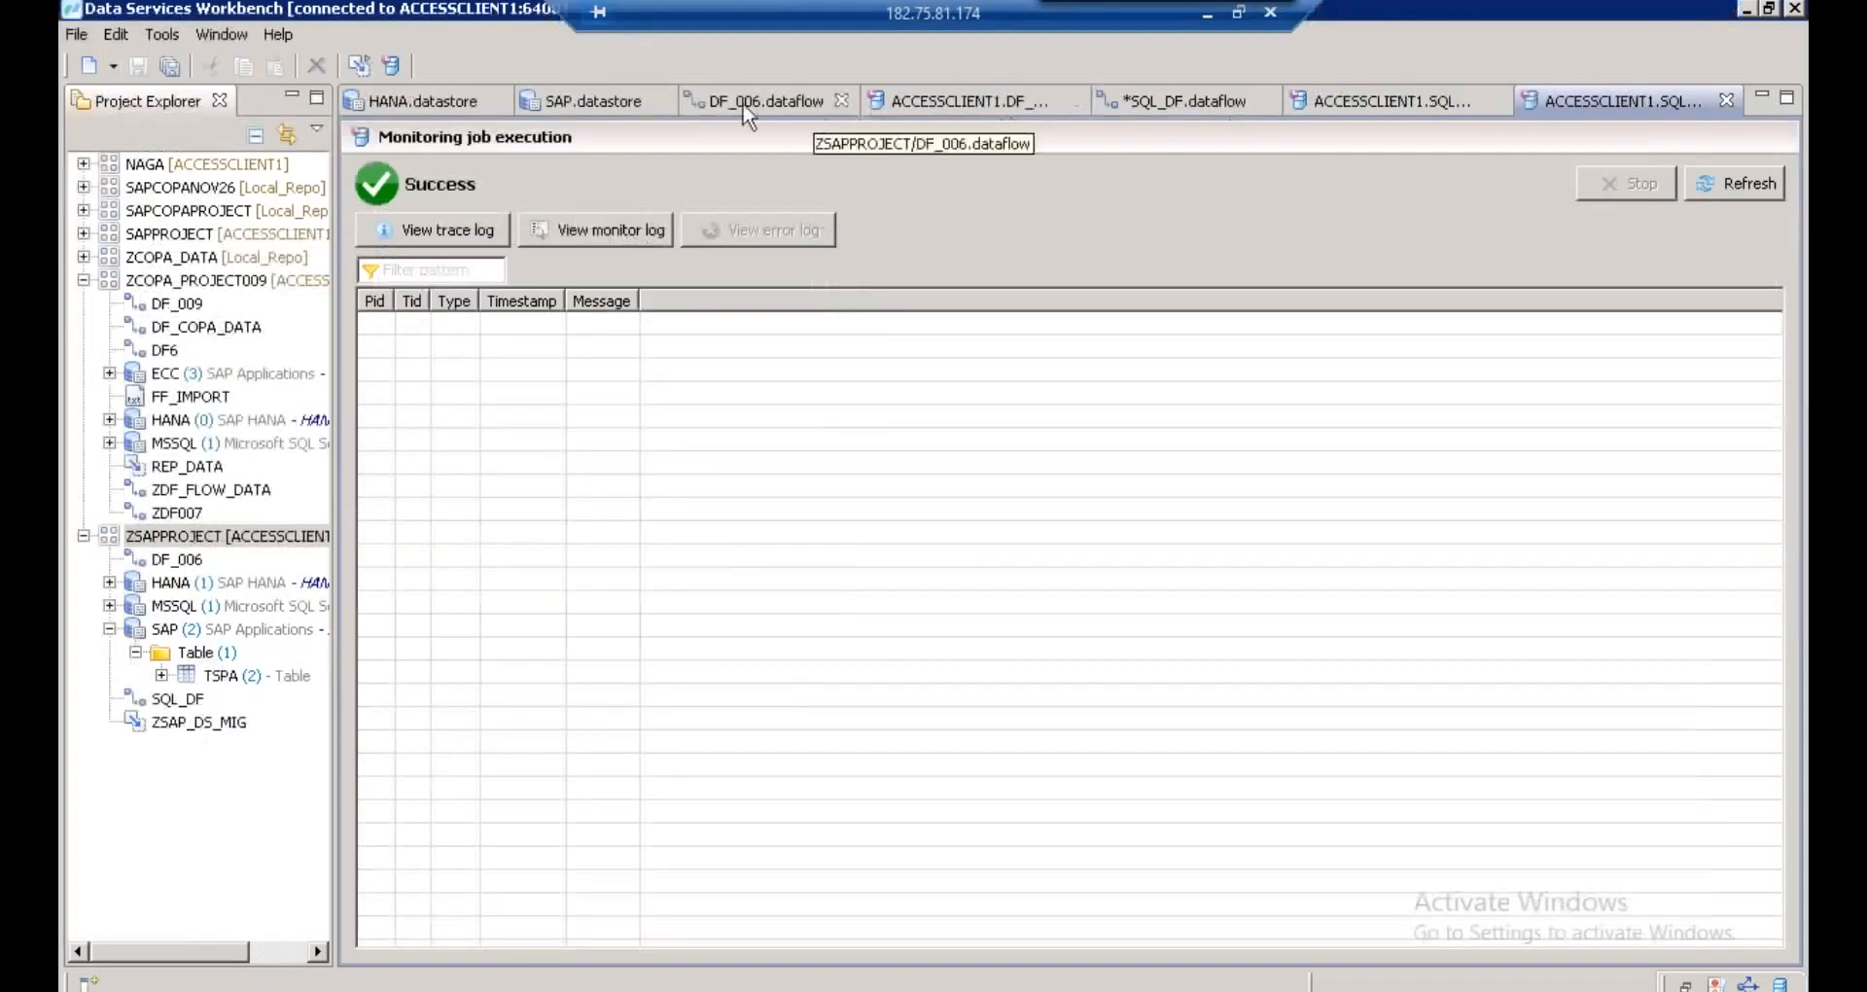
pyautogui.click(1159, 103)
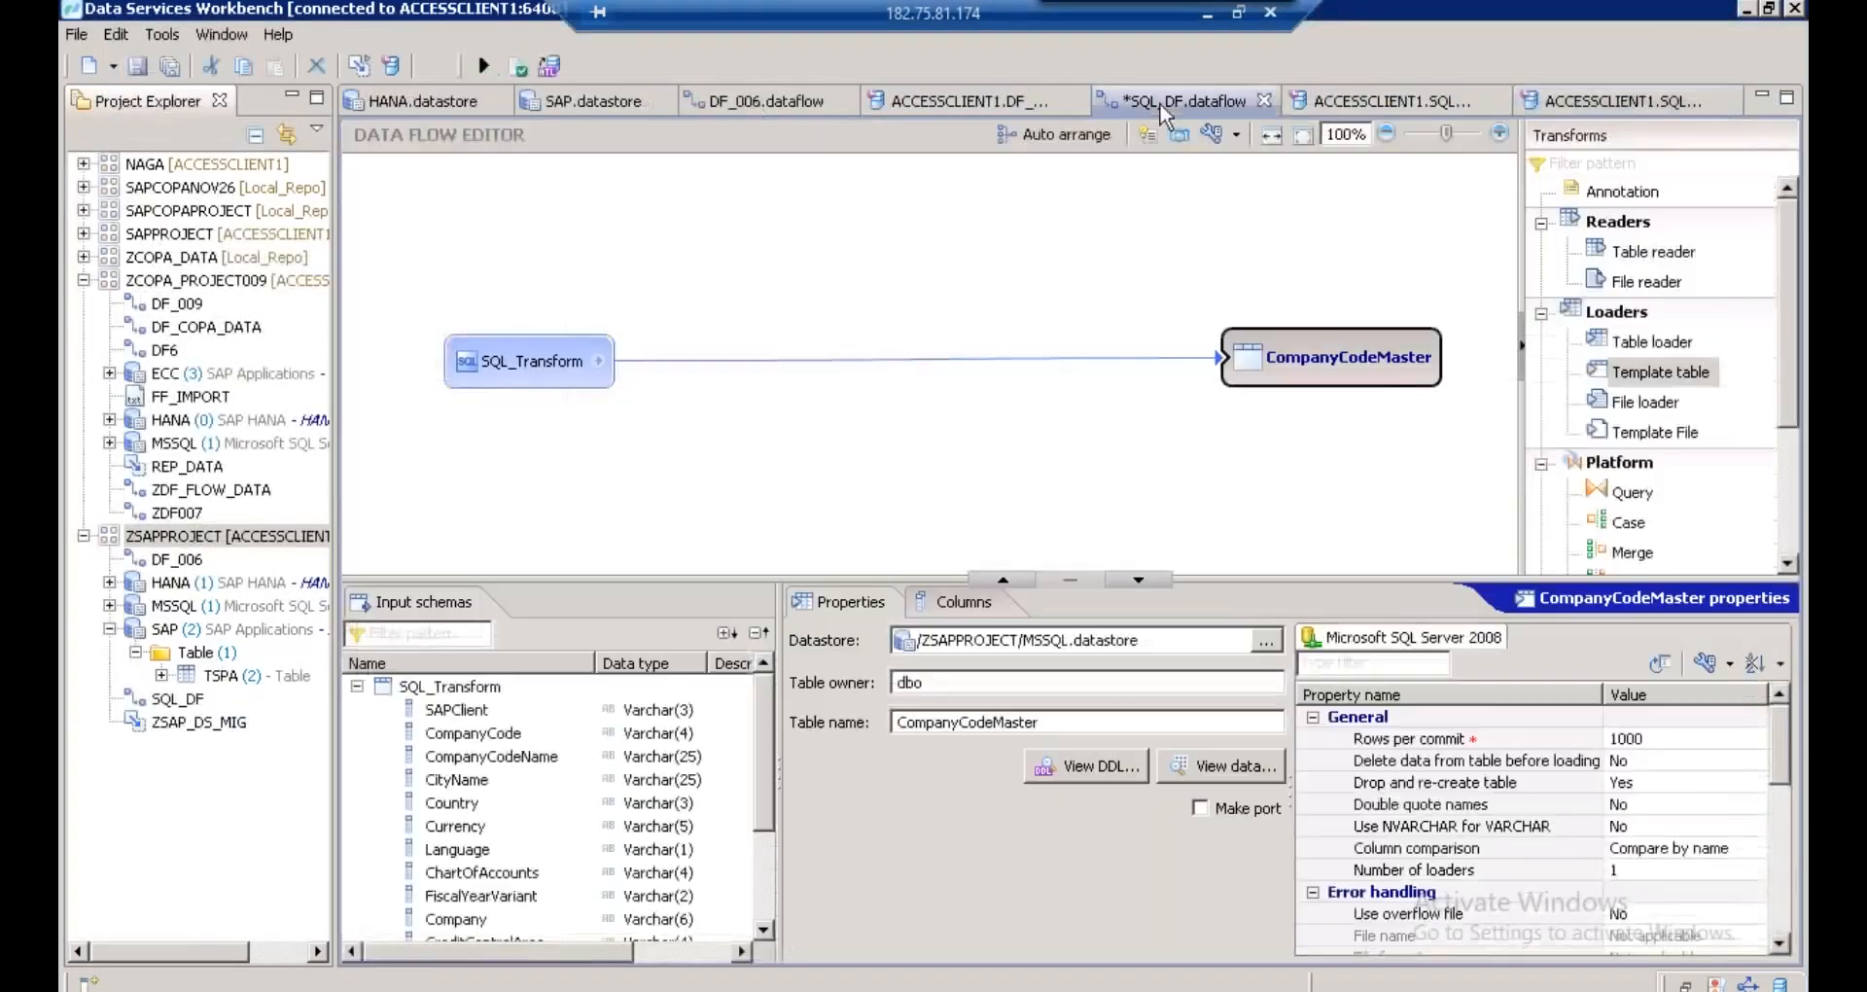
pyautogui.moveTo(1065, 722); pyautogui.dragTo(805, 723)
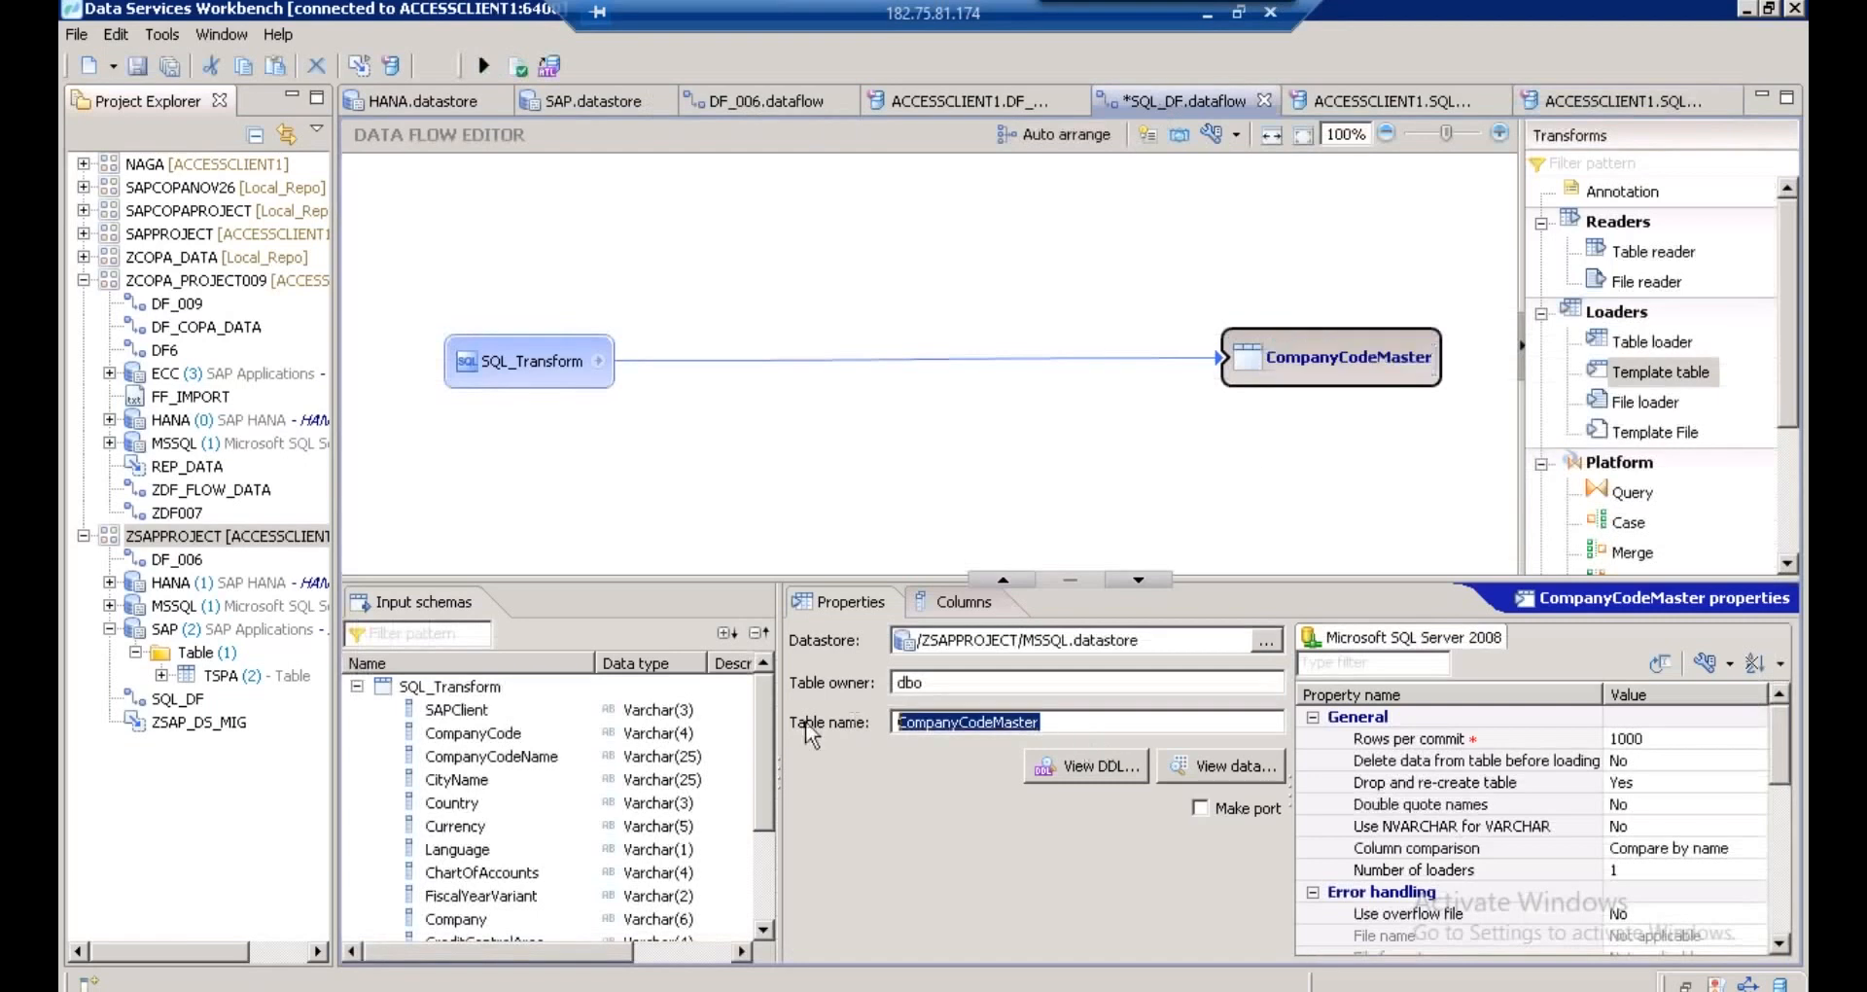
pyautogui.rightClick(933, 722)
pyautogui.click(985, 484)
# - Return to SQL Server Management Studio and filter the tables to names containing CompanyCodeMaster
pyautogui.click(419, 977)
pyautogui.rightClick(678, 243)
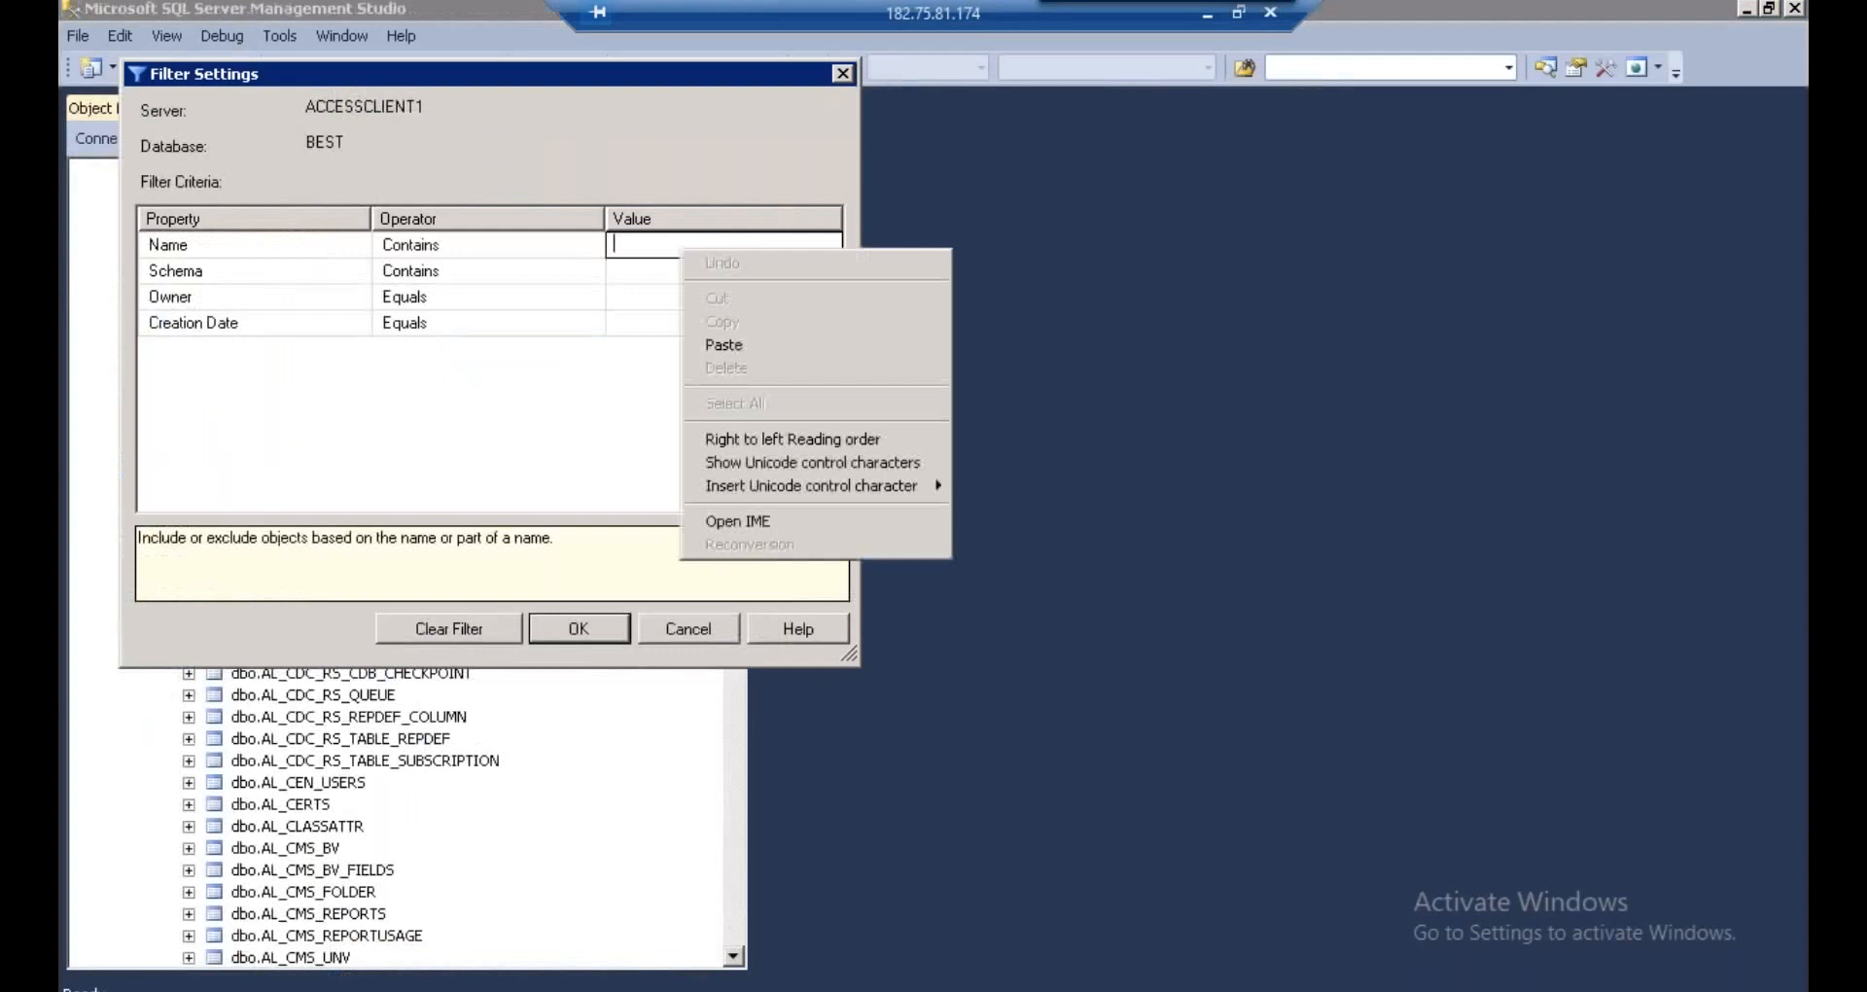
pyautogui.click(754, 362)
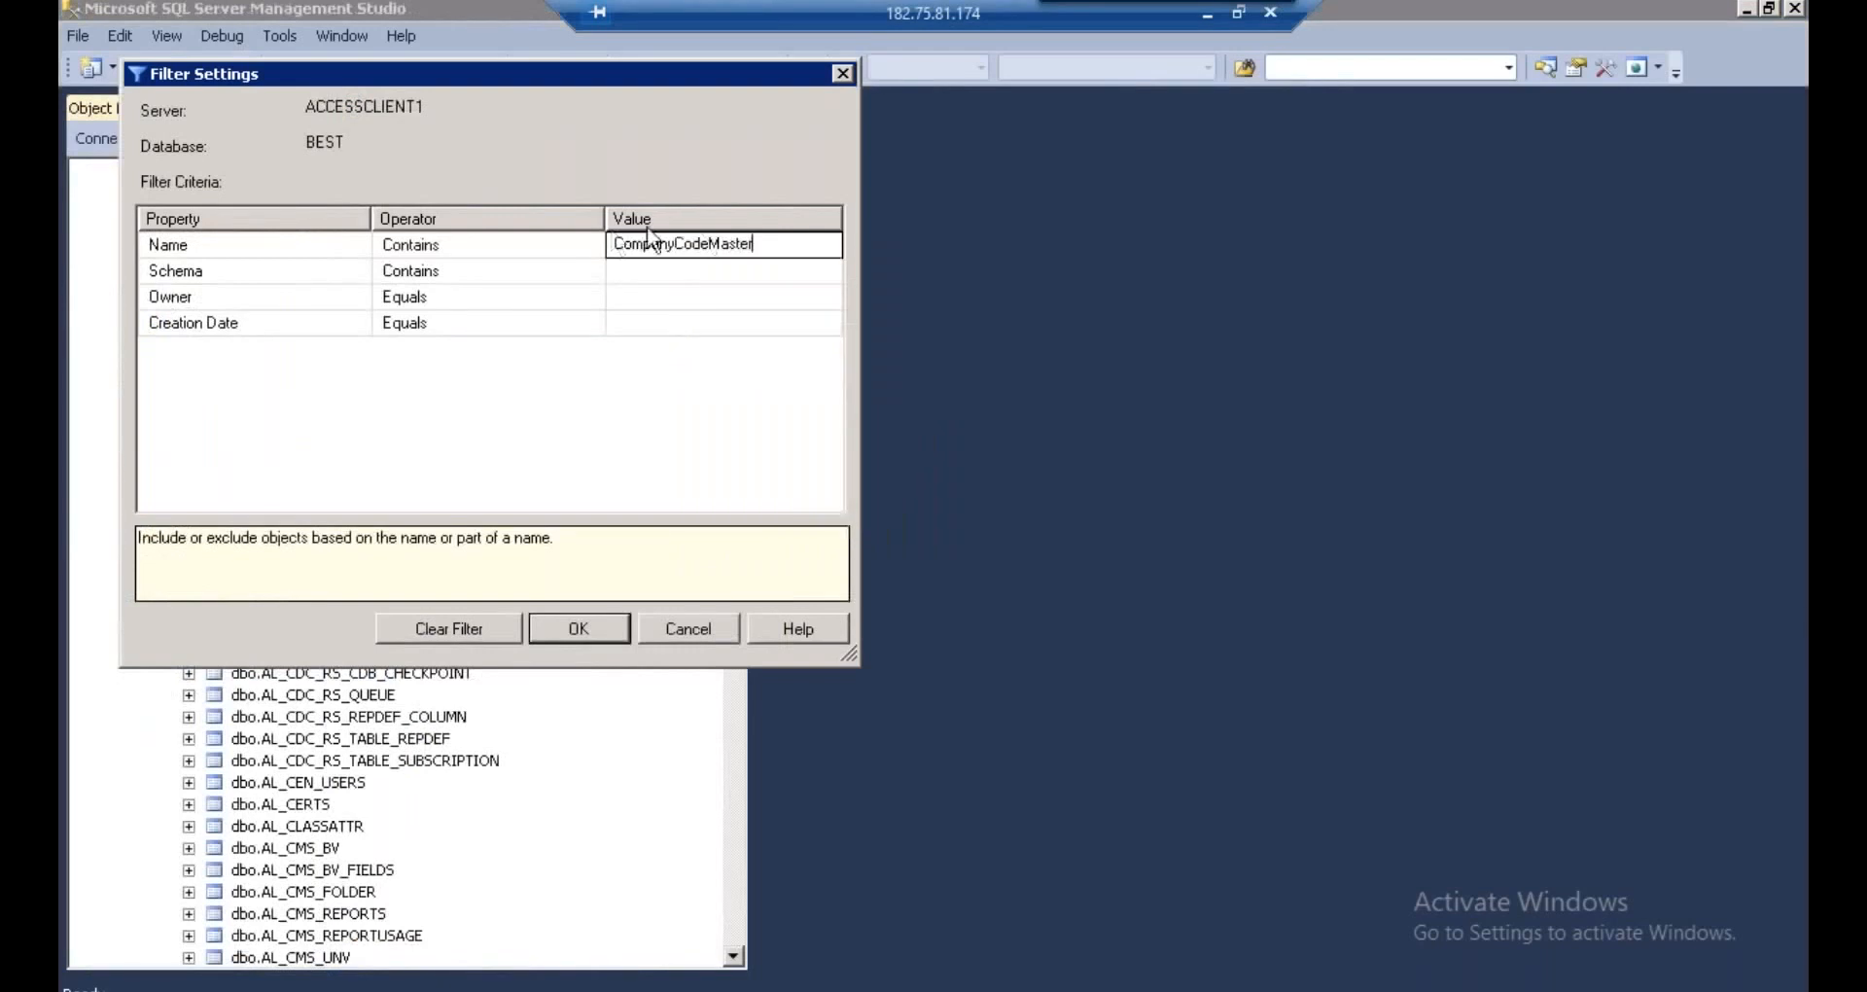
pyautogui.click(579, 634)
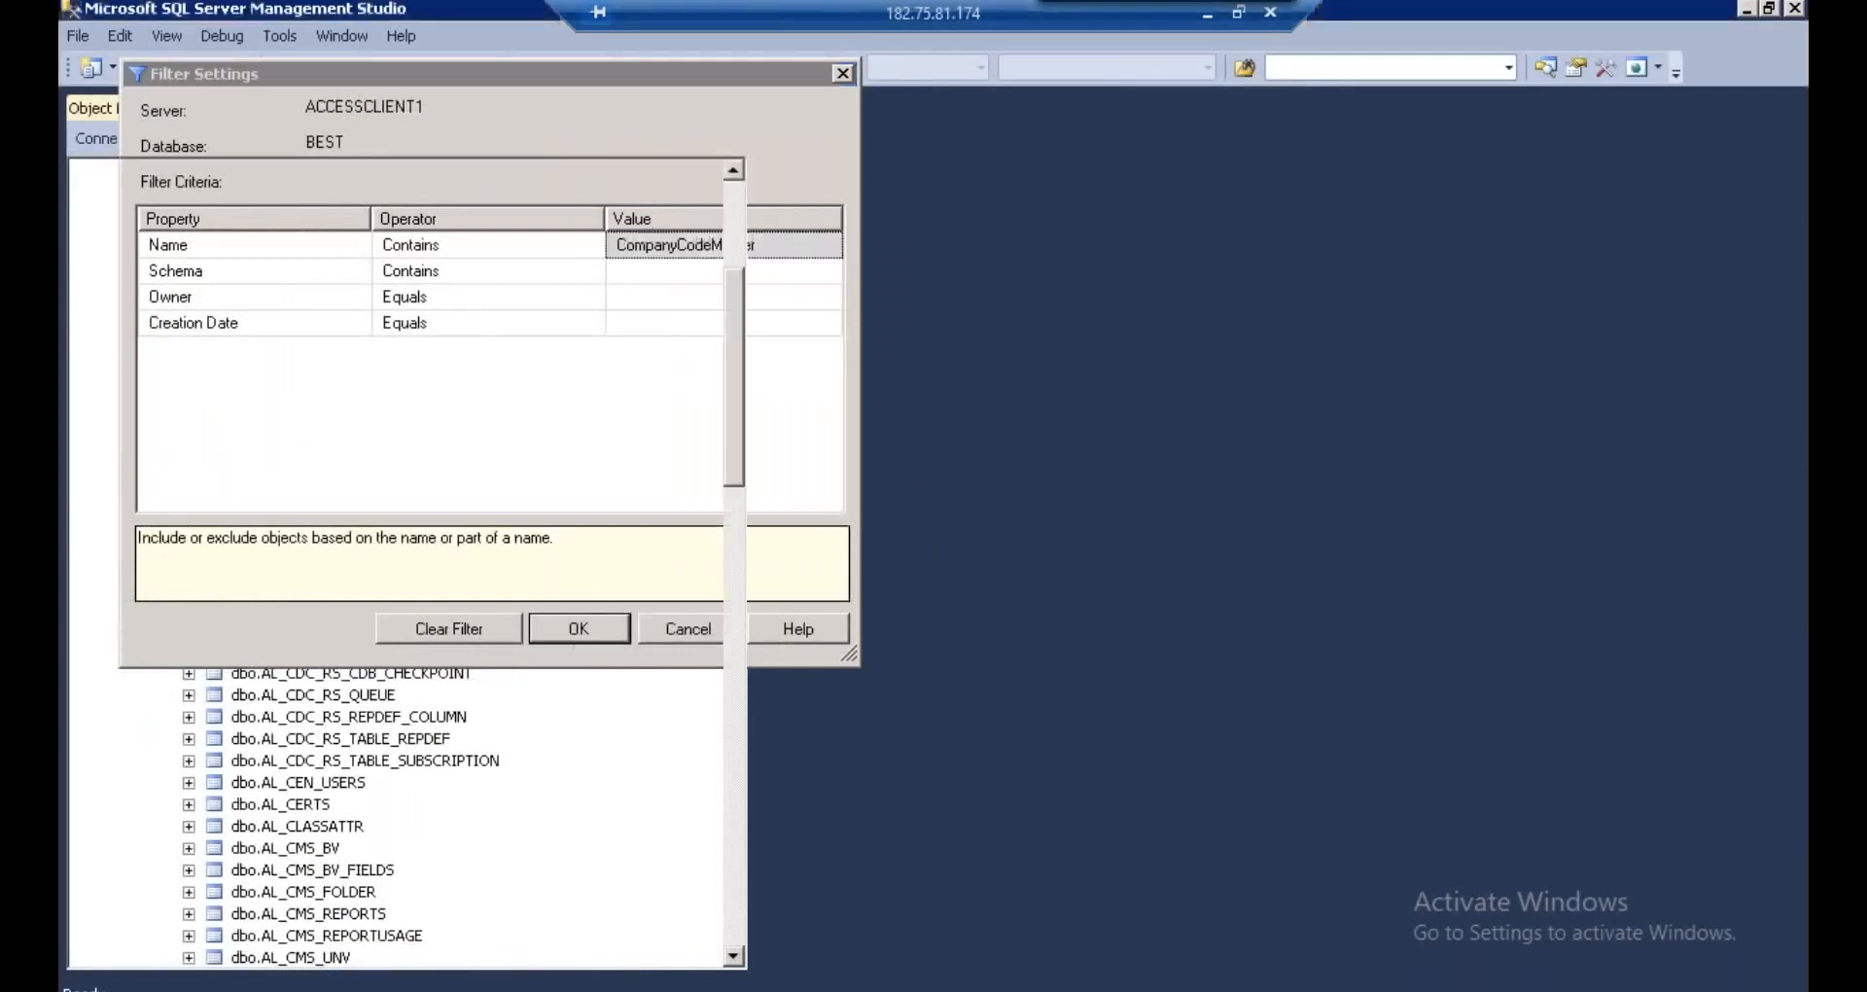
# - Select the top 1000 rows of dbo.CompanyCodeMaster, widen the results area, and examine the first record's fields
pyautogui.click(282, 238)
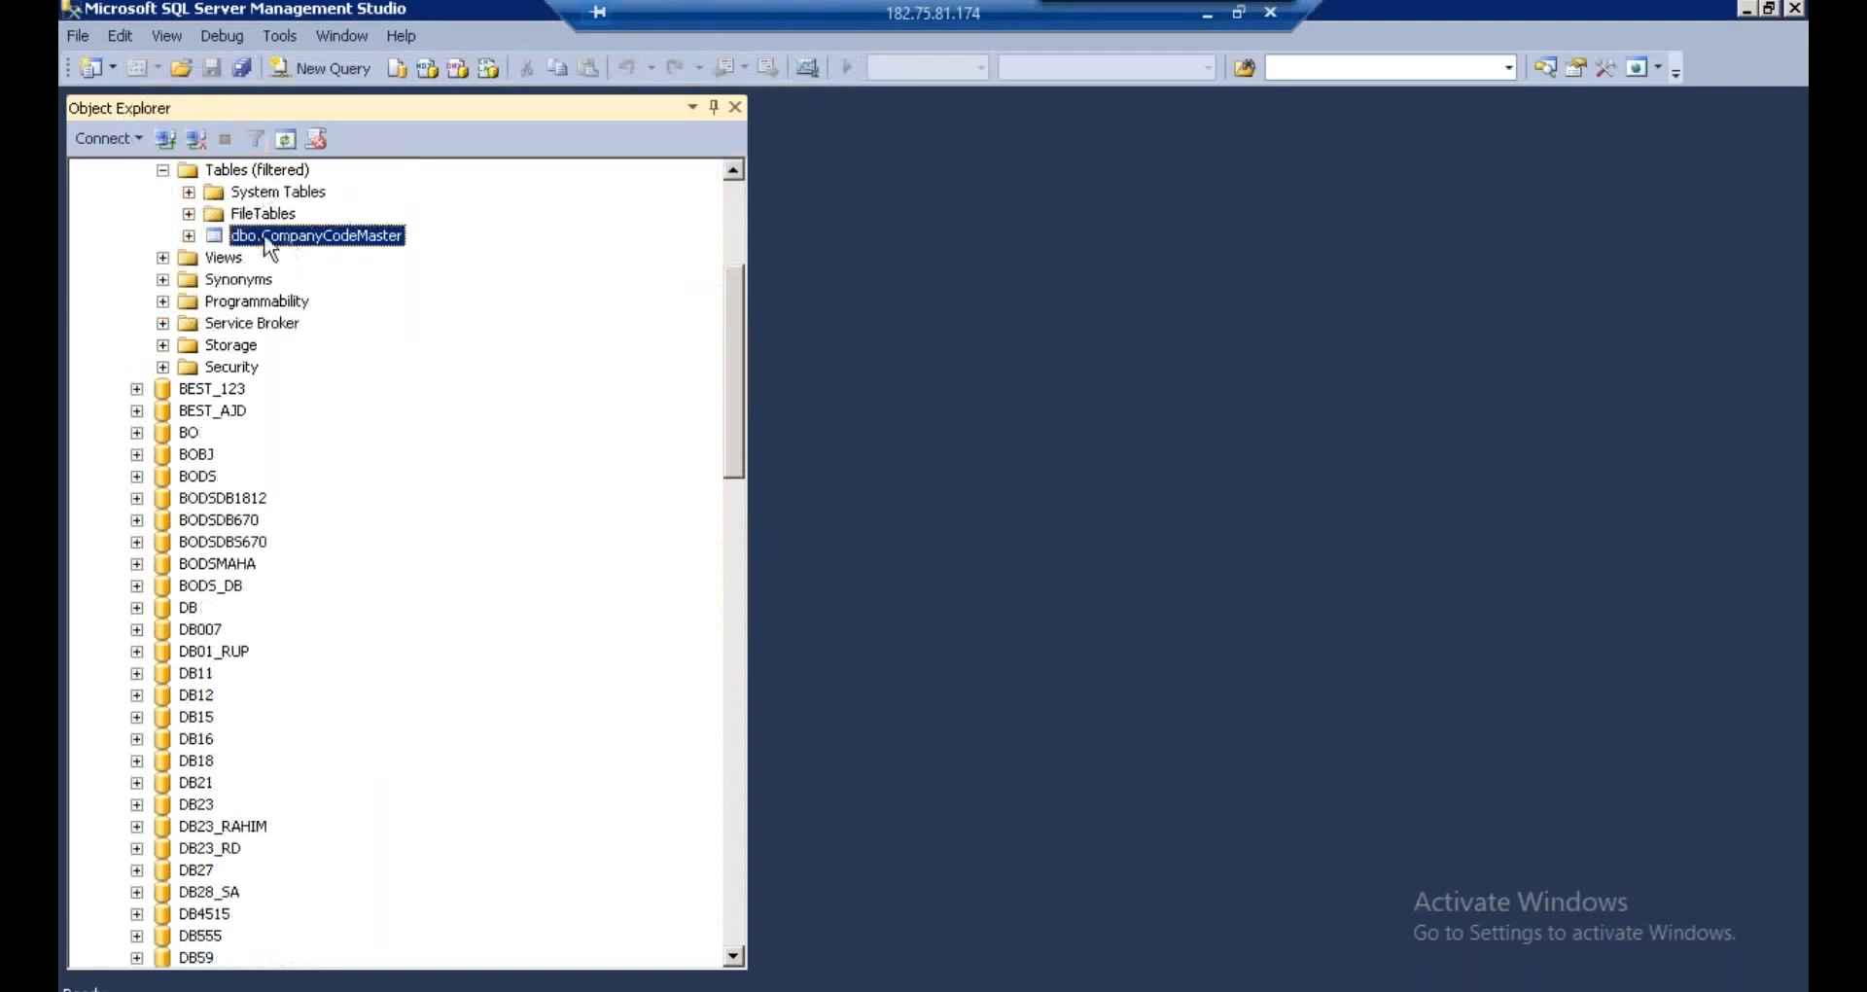
pyautogui.rightClick(338, 251)
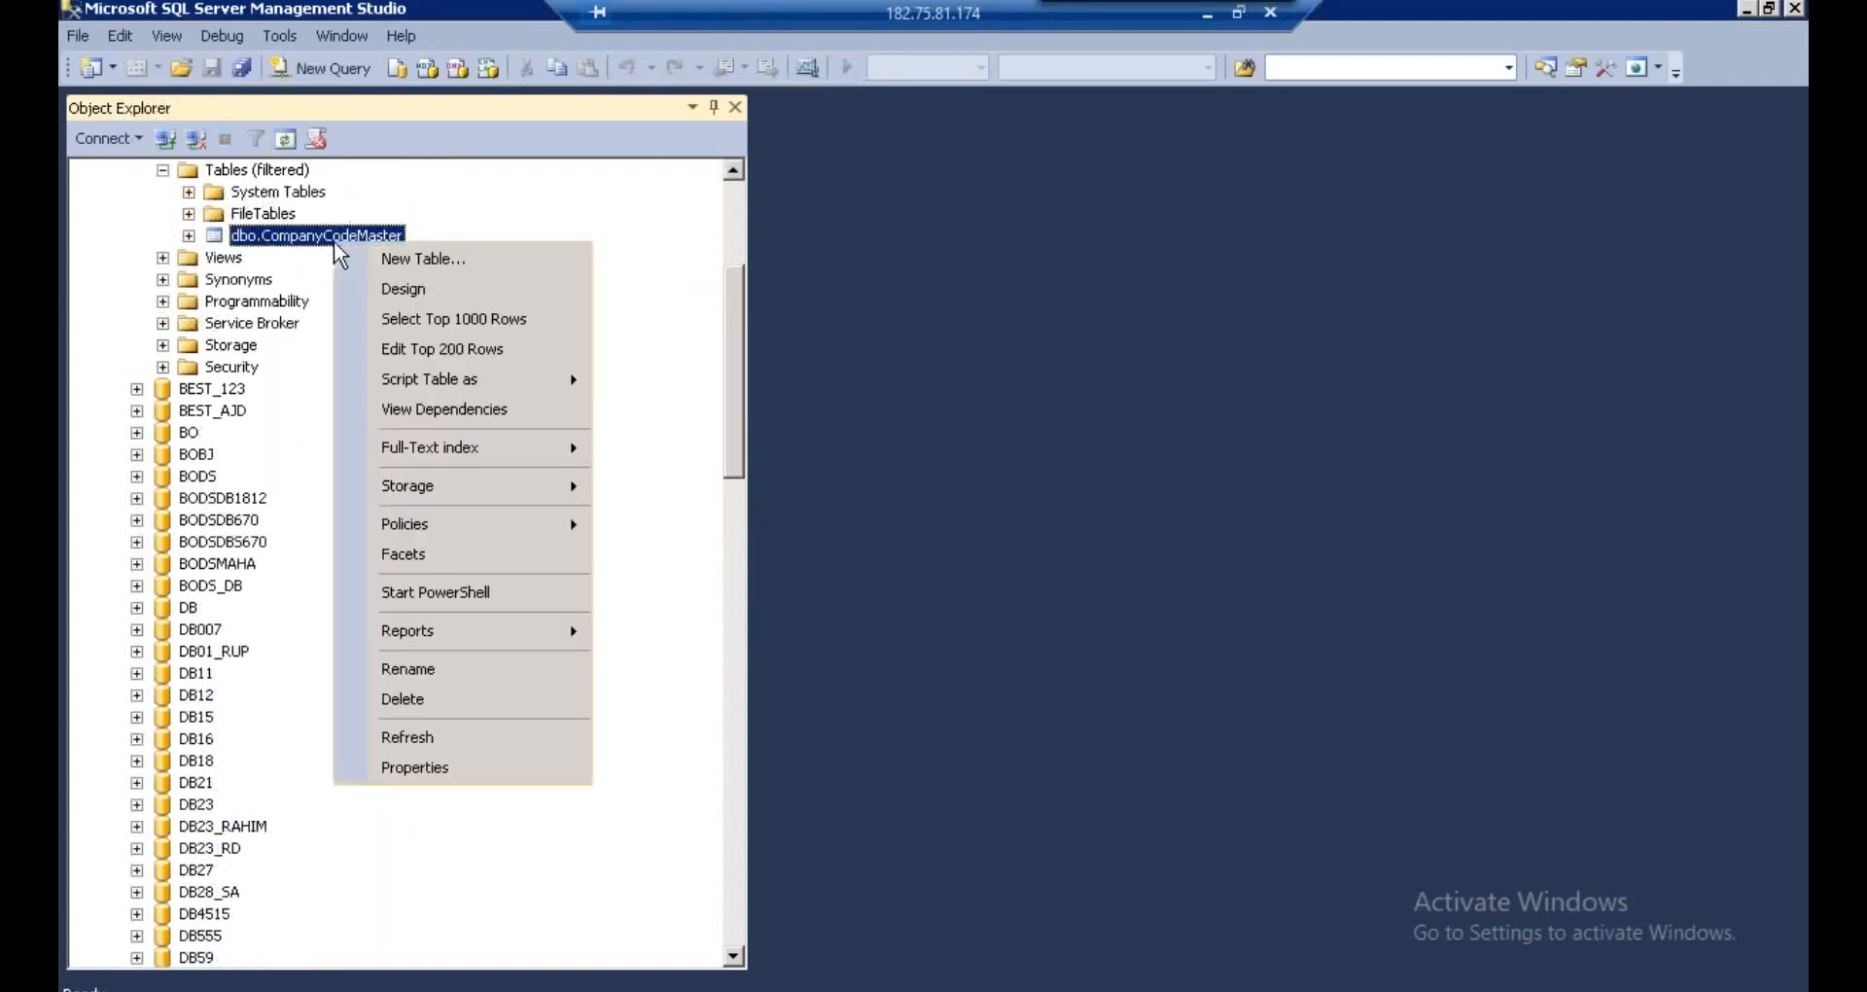
pyautogui.click(441, 323)
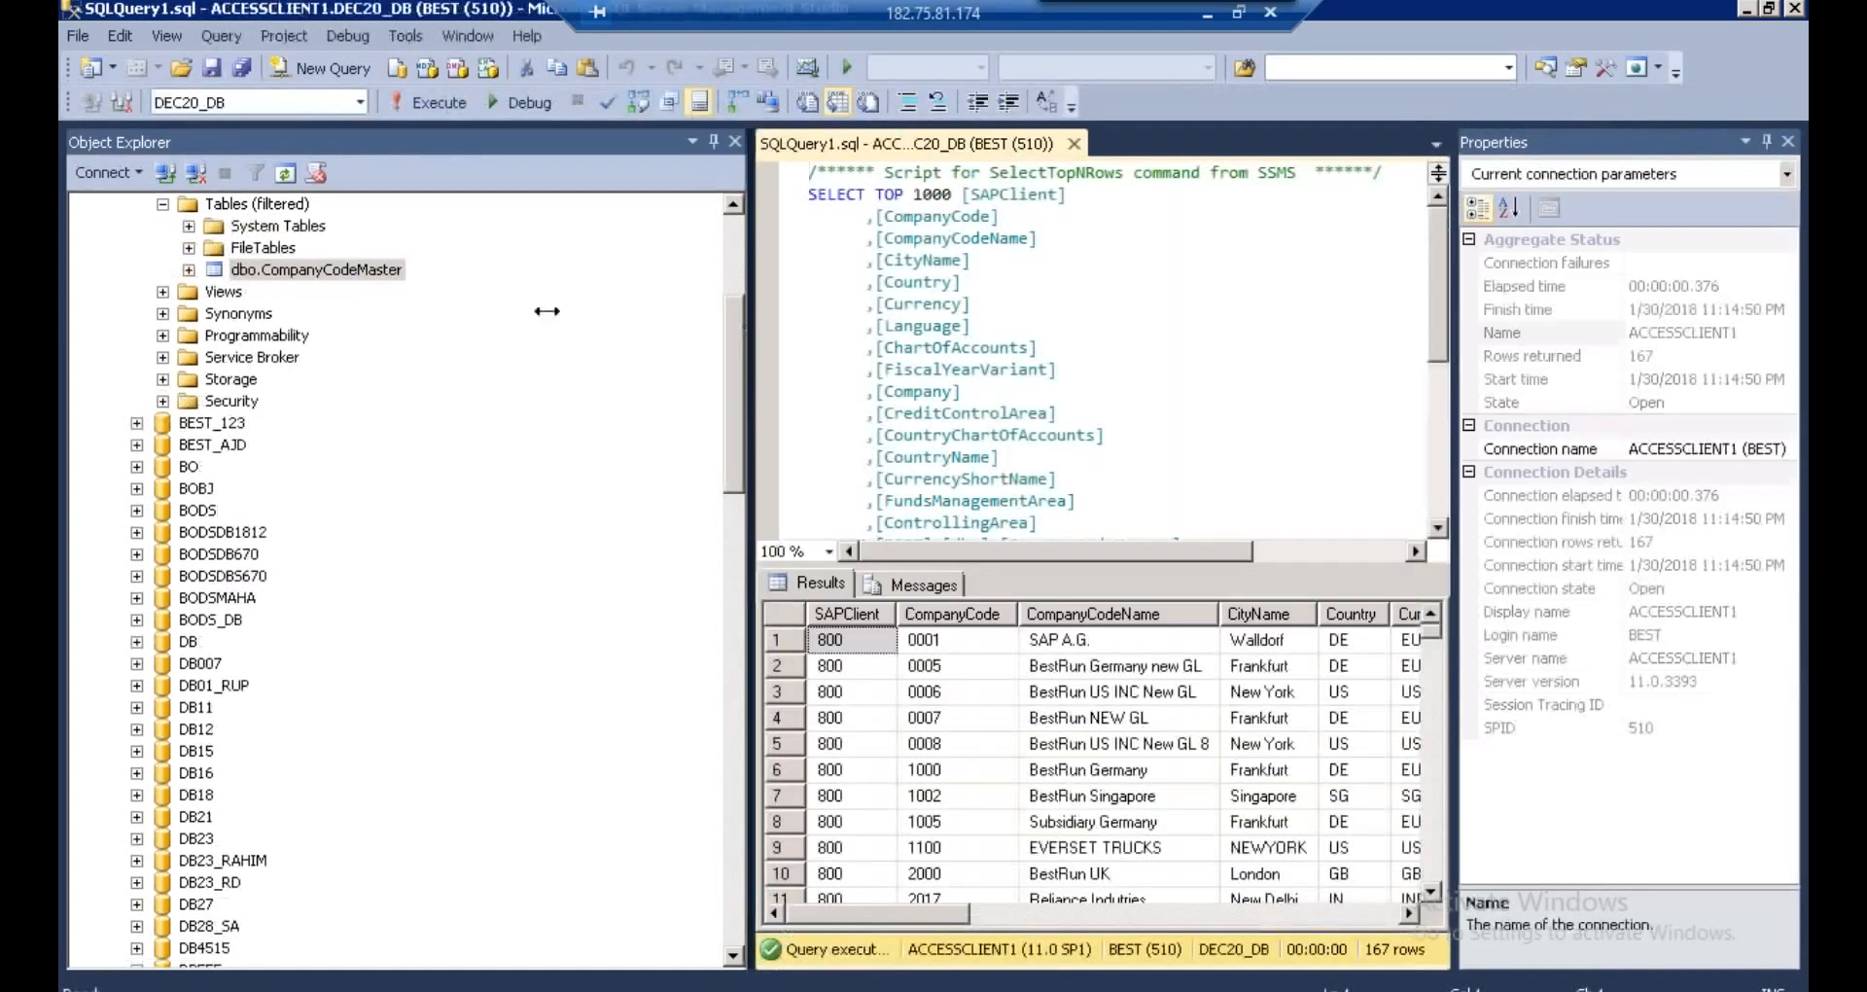
pyautogui.moveTo(546, 310); pyautogui.dragTo(366, 311)
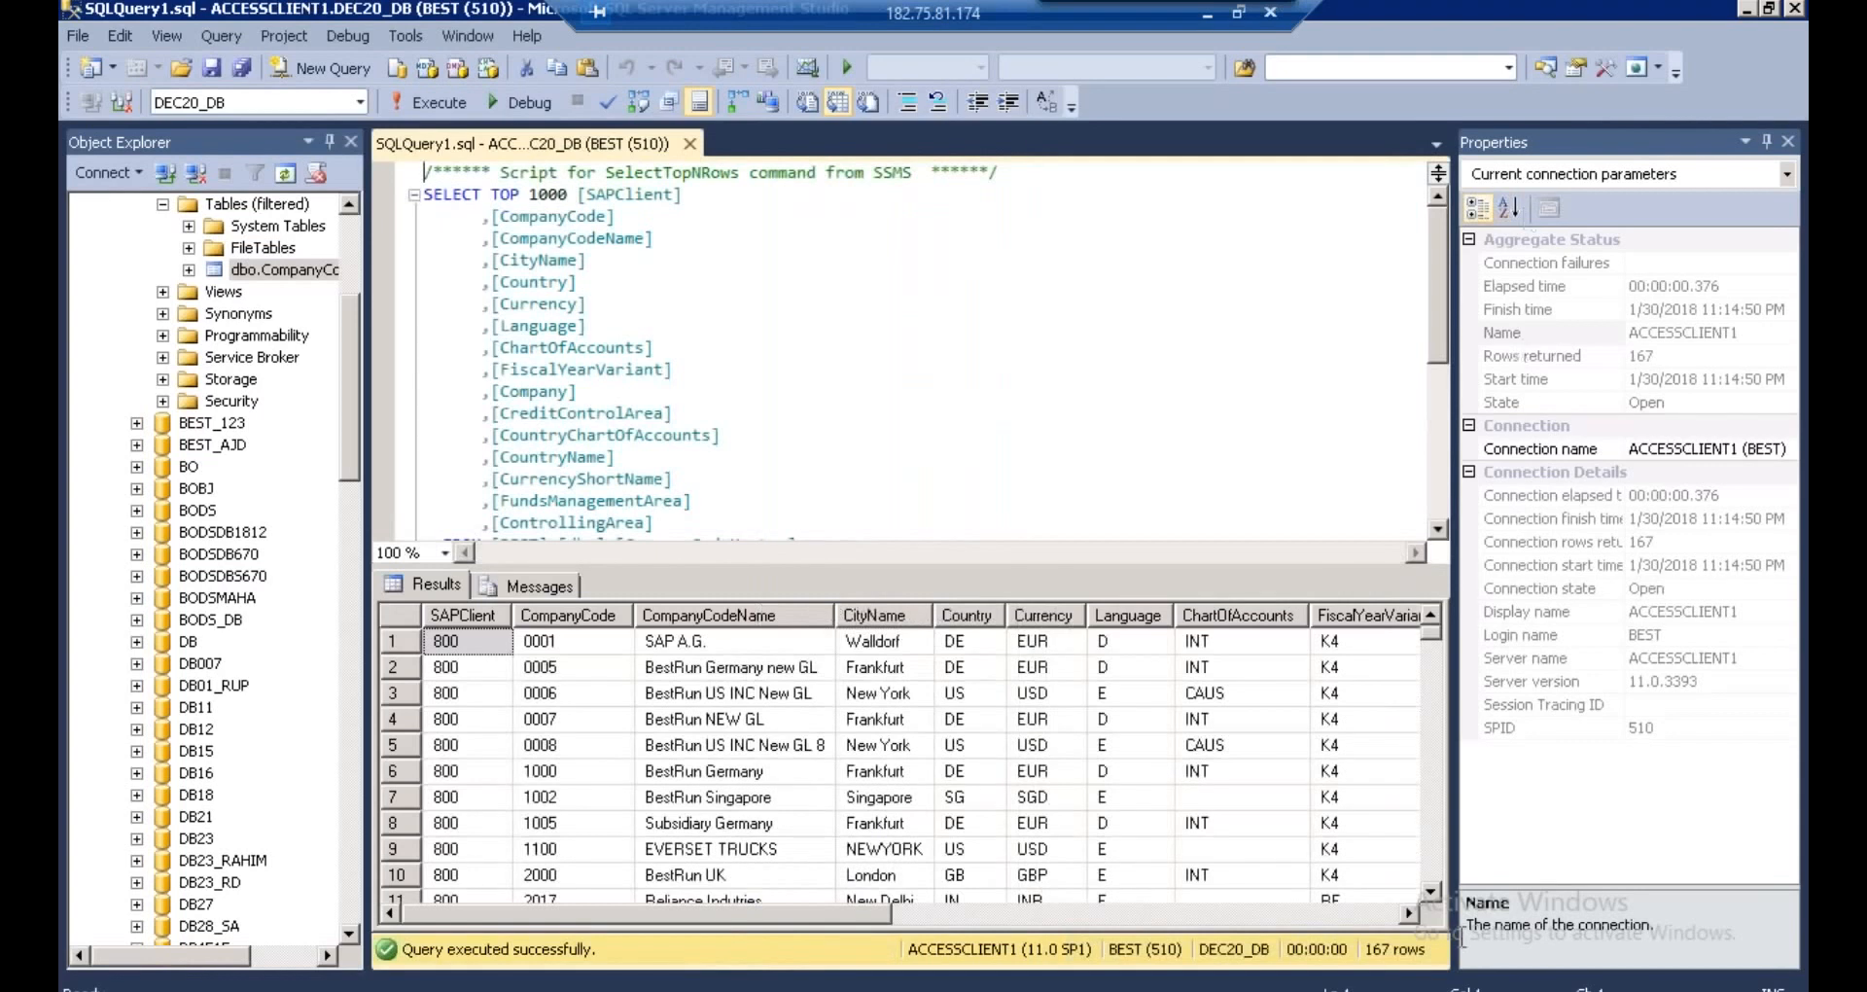
pyautogui.click(474, 643)
pyautogui.click(567, 649)
pyautogui.click(671, 648)
pyautogui.click(886, 648)
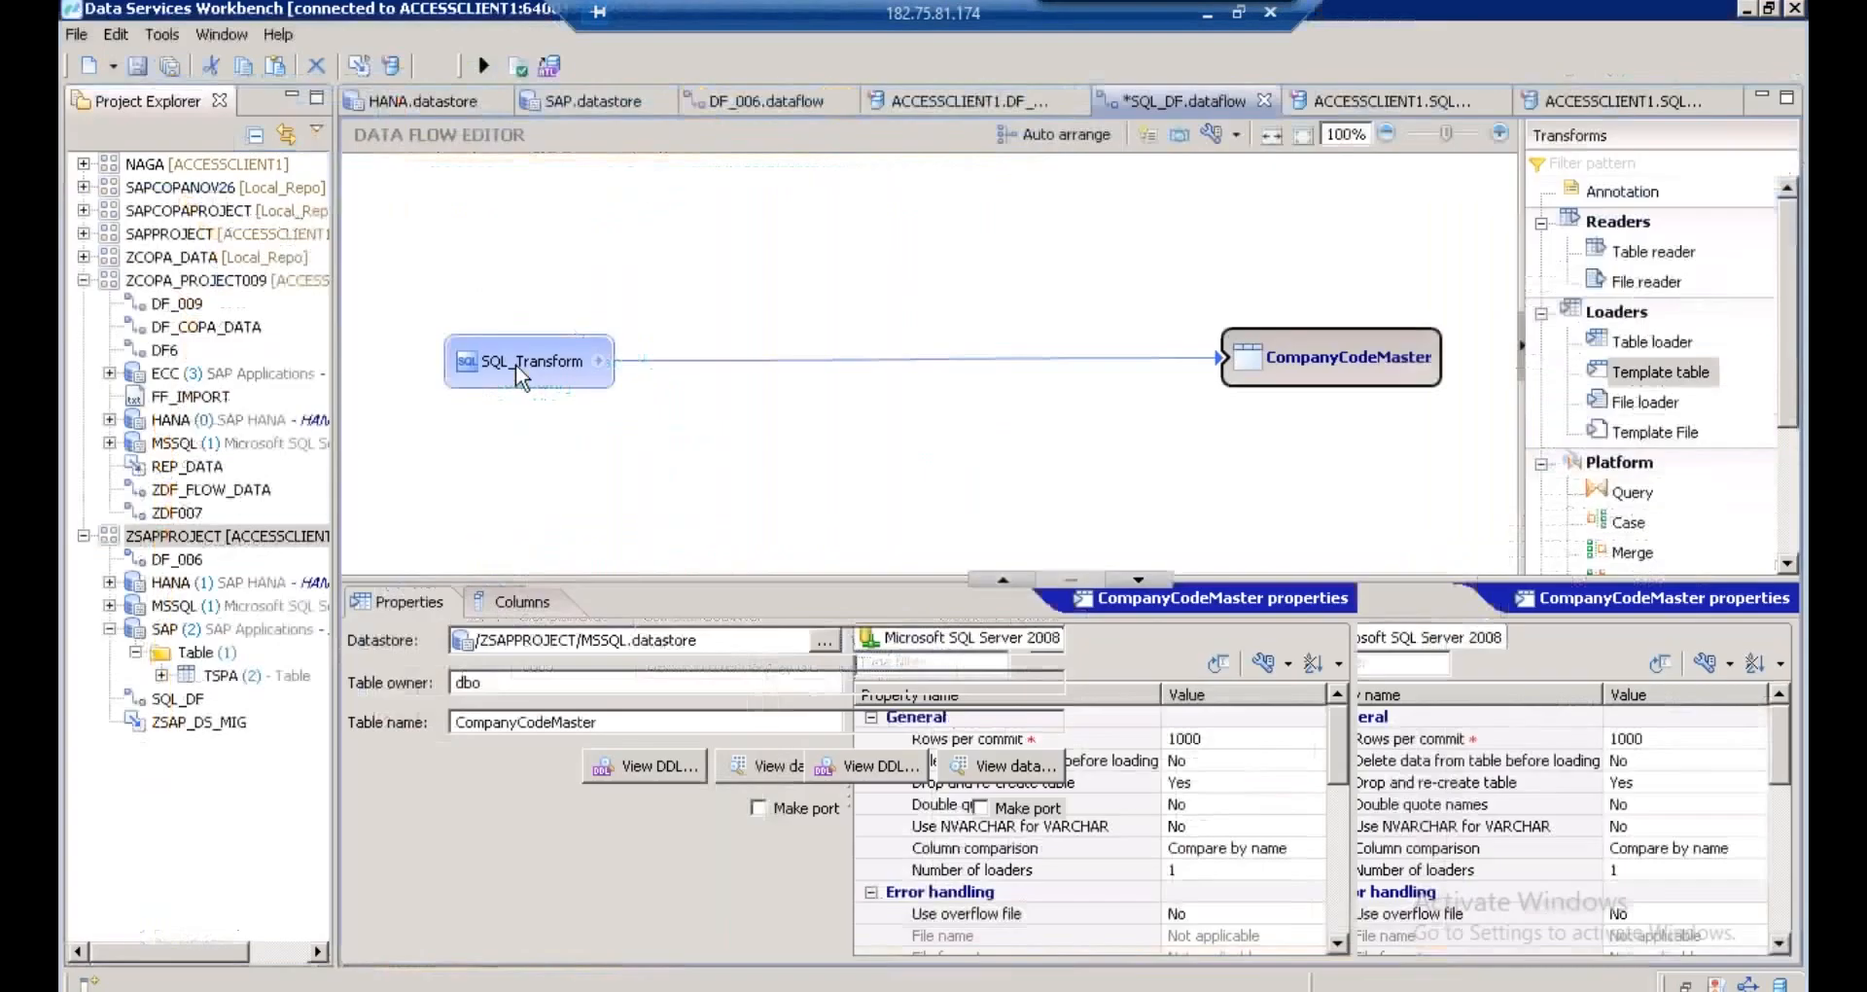
# - Review the SQL_Transform query in SQL_DF against the generated SQL in SAP HANA Studio, and check the CompanyCodeMaster loader
pyautogui.click(515, 363)
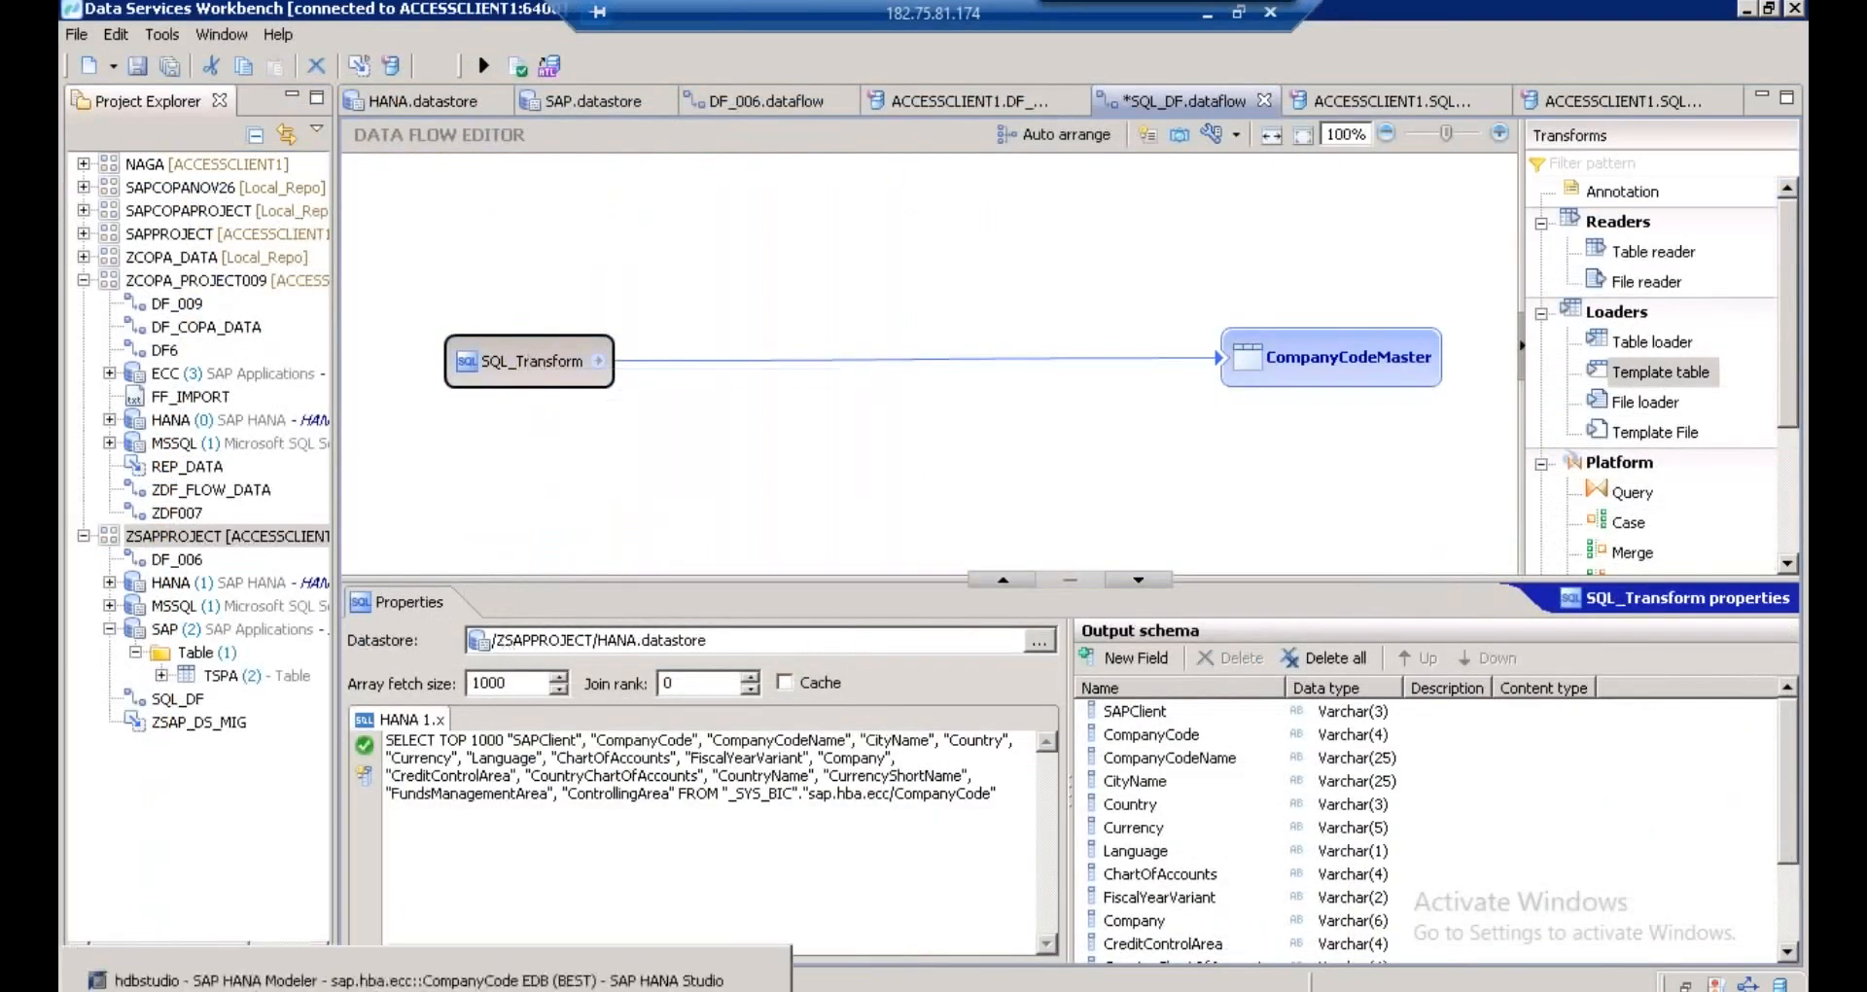
pyautogui.click(418, 984)
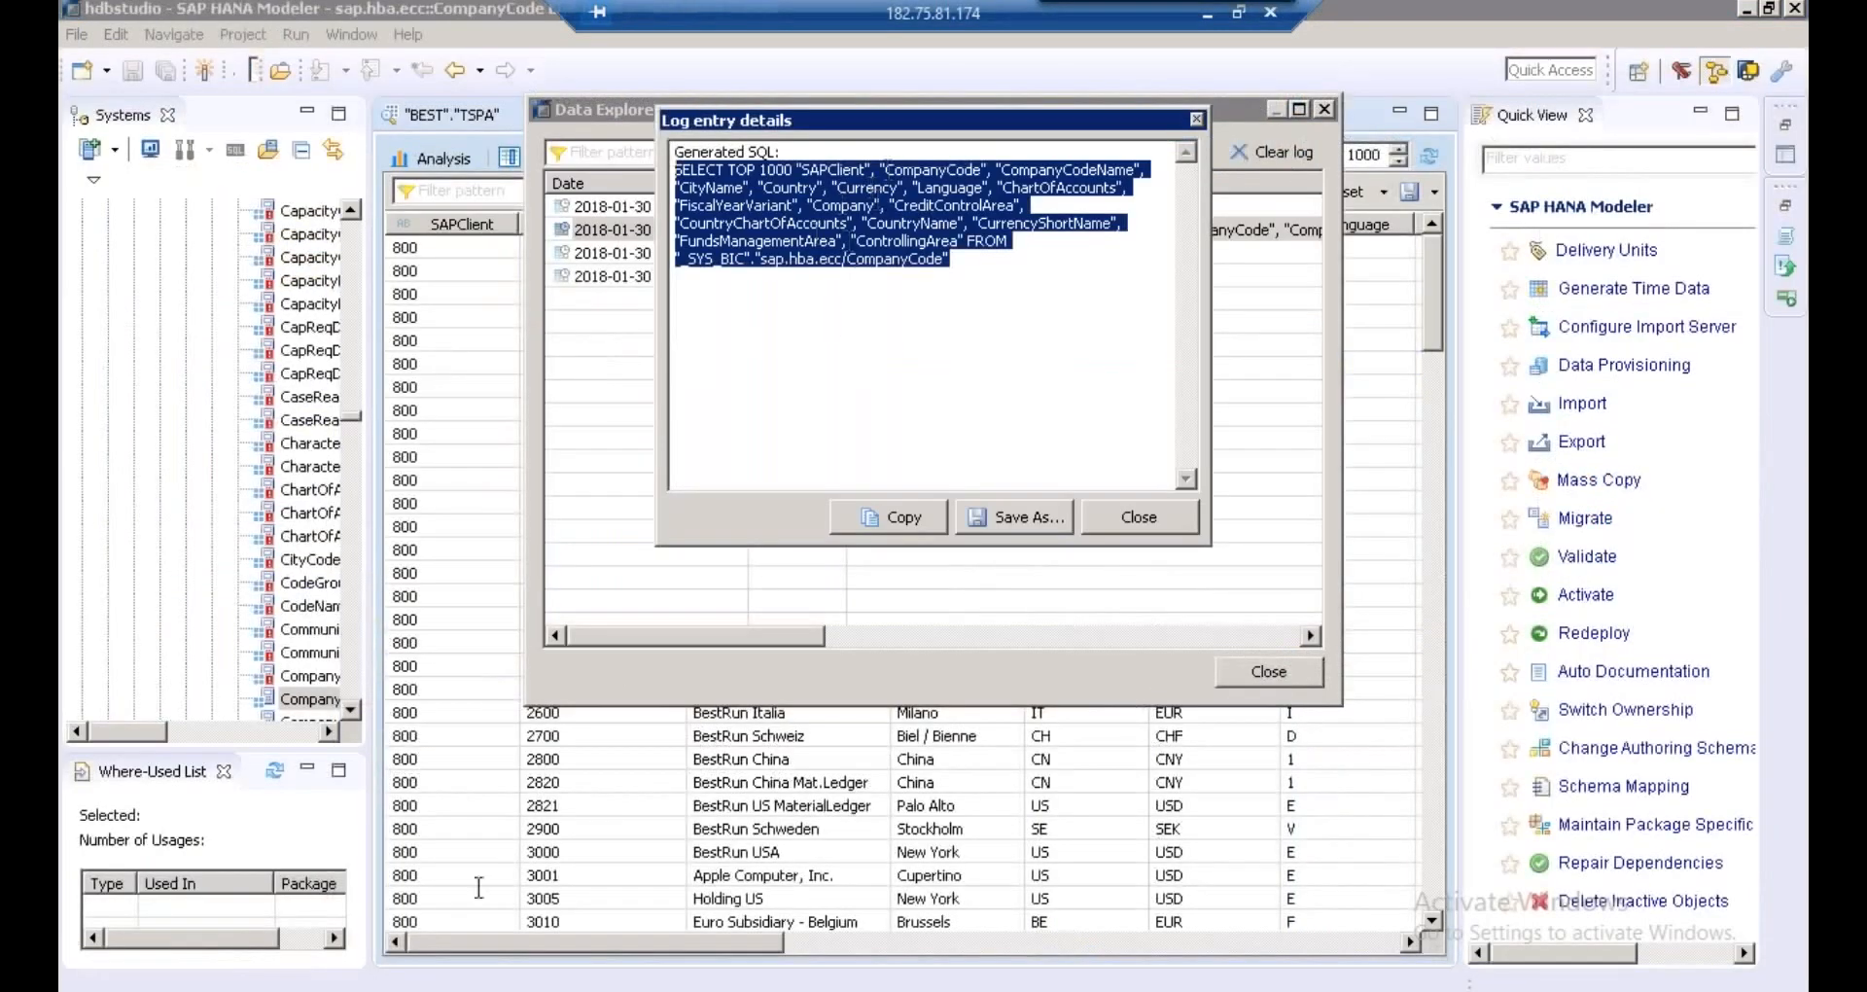
pyautogui.click(424, 985)
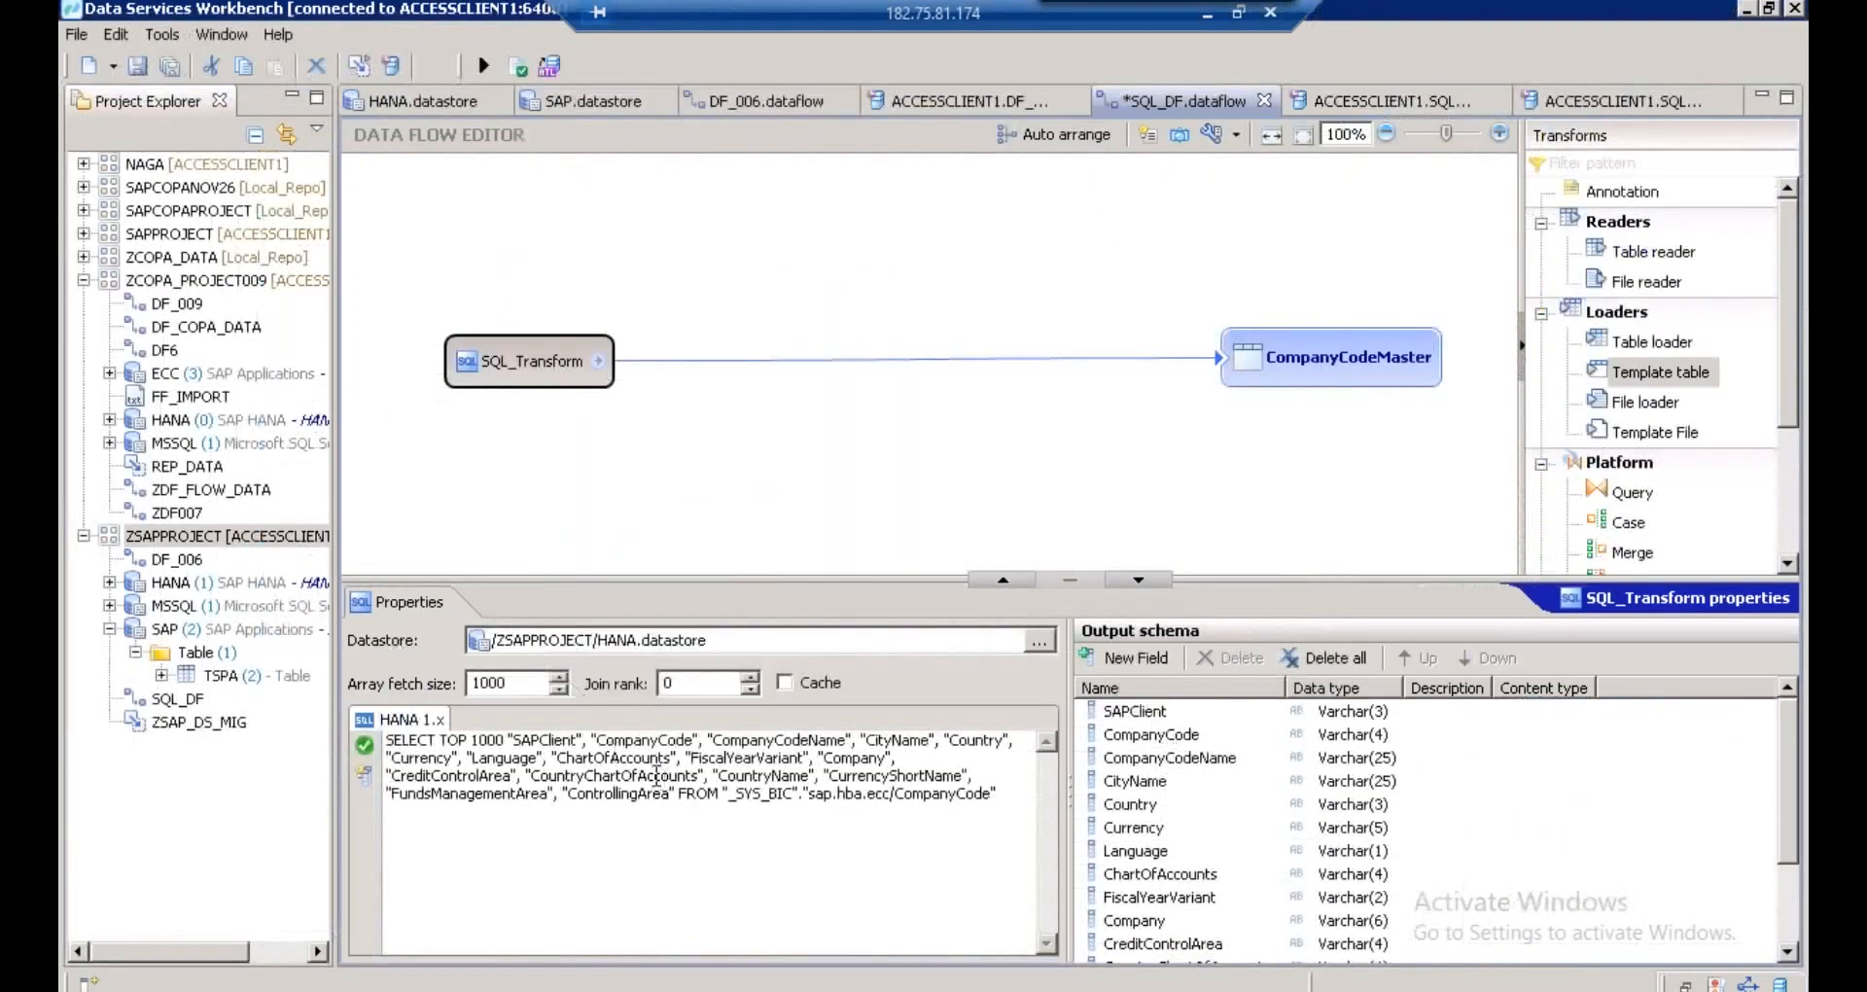
pyautogui.moveTo(1310, 367)
pyautogui.click(1307, 368)
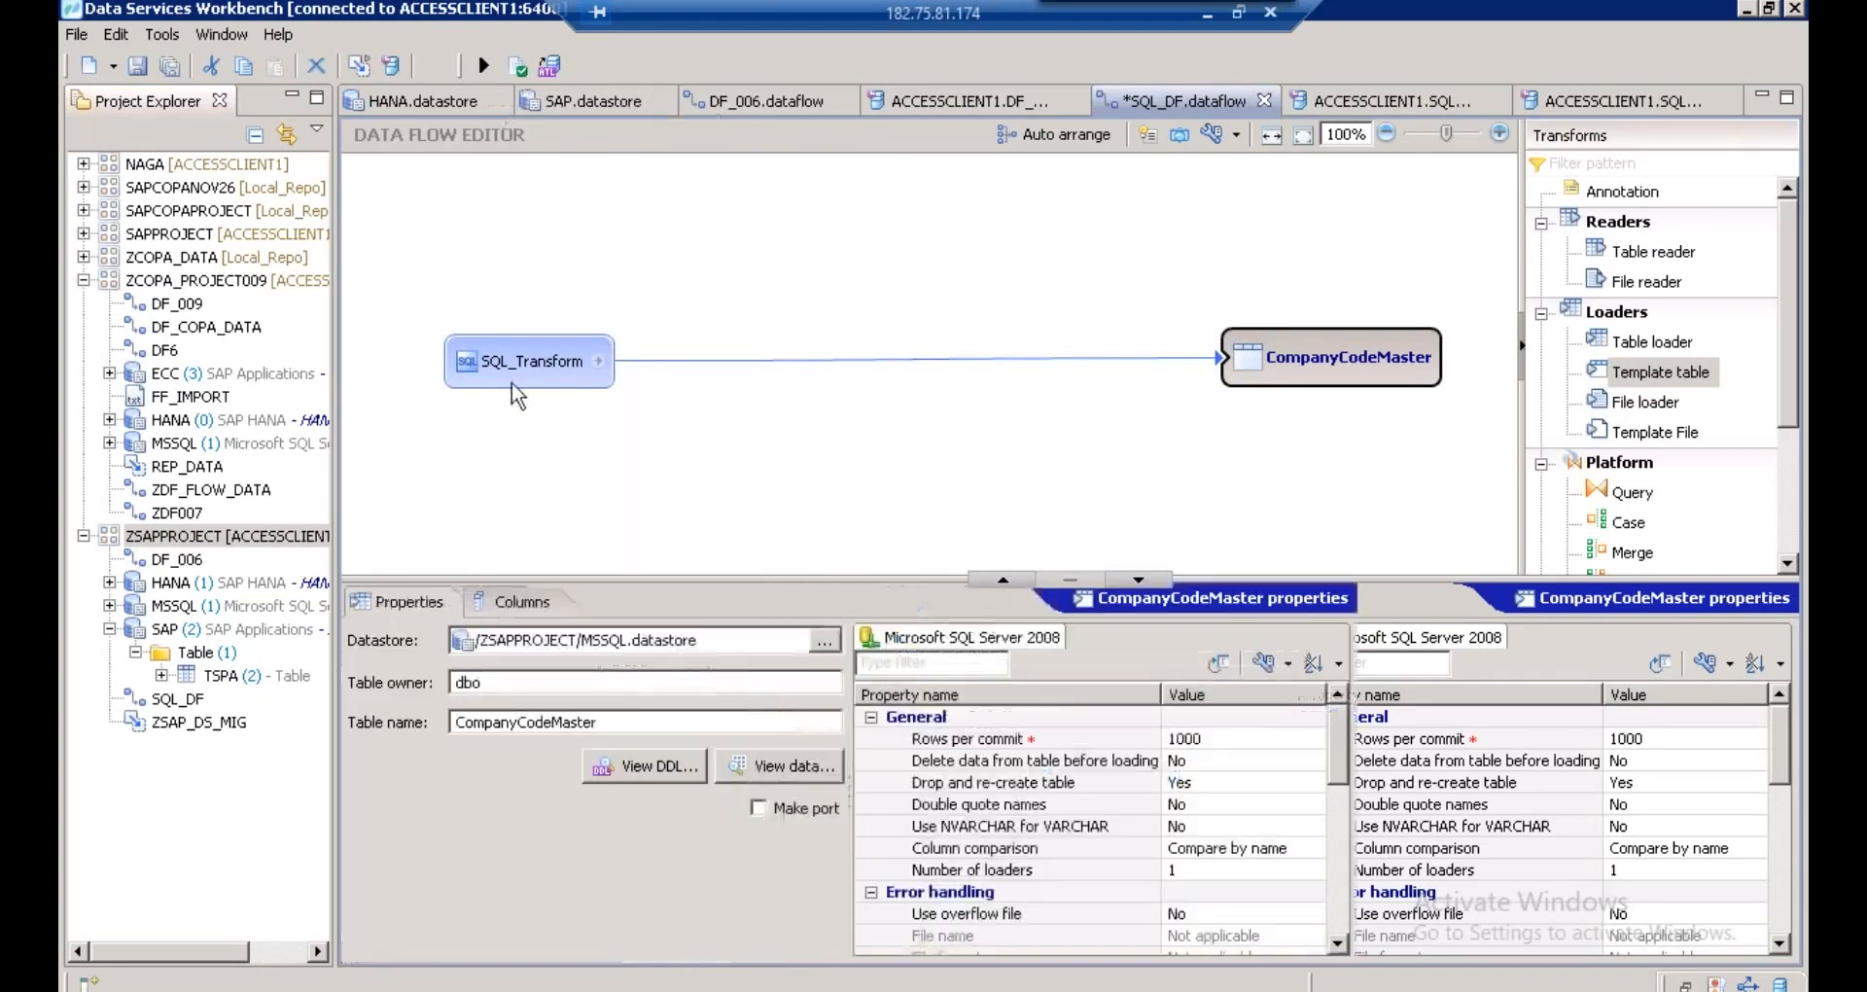
pyautogui.click(512, 384)
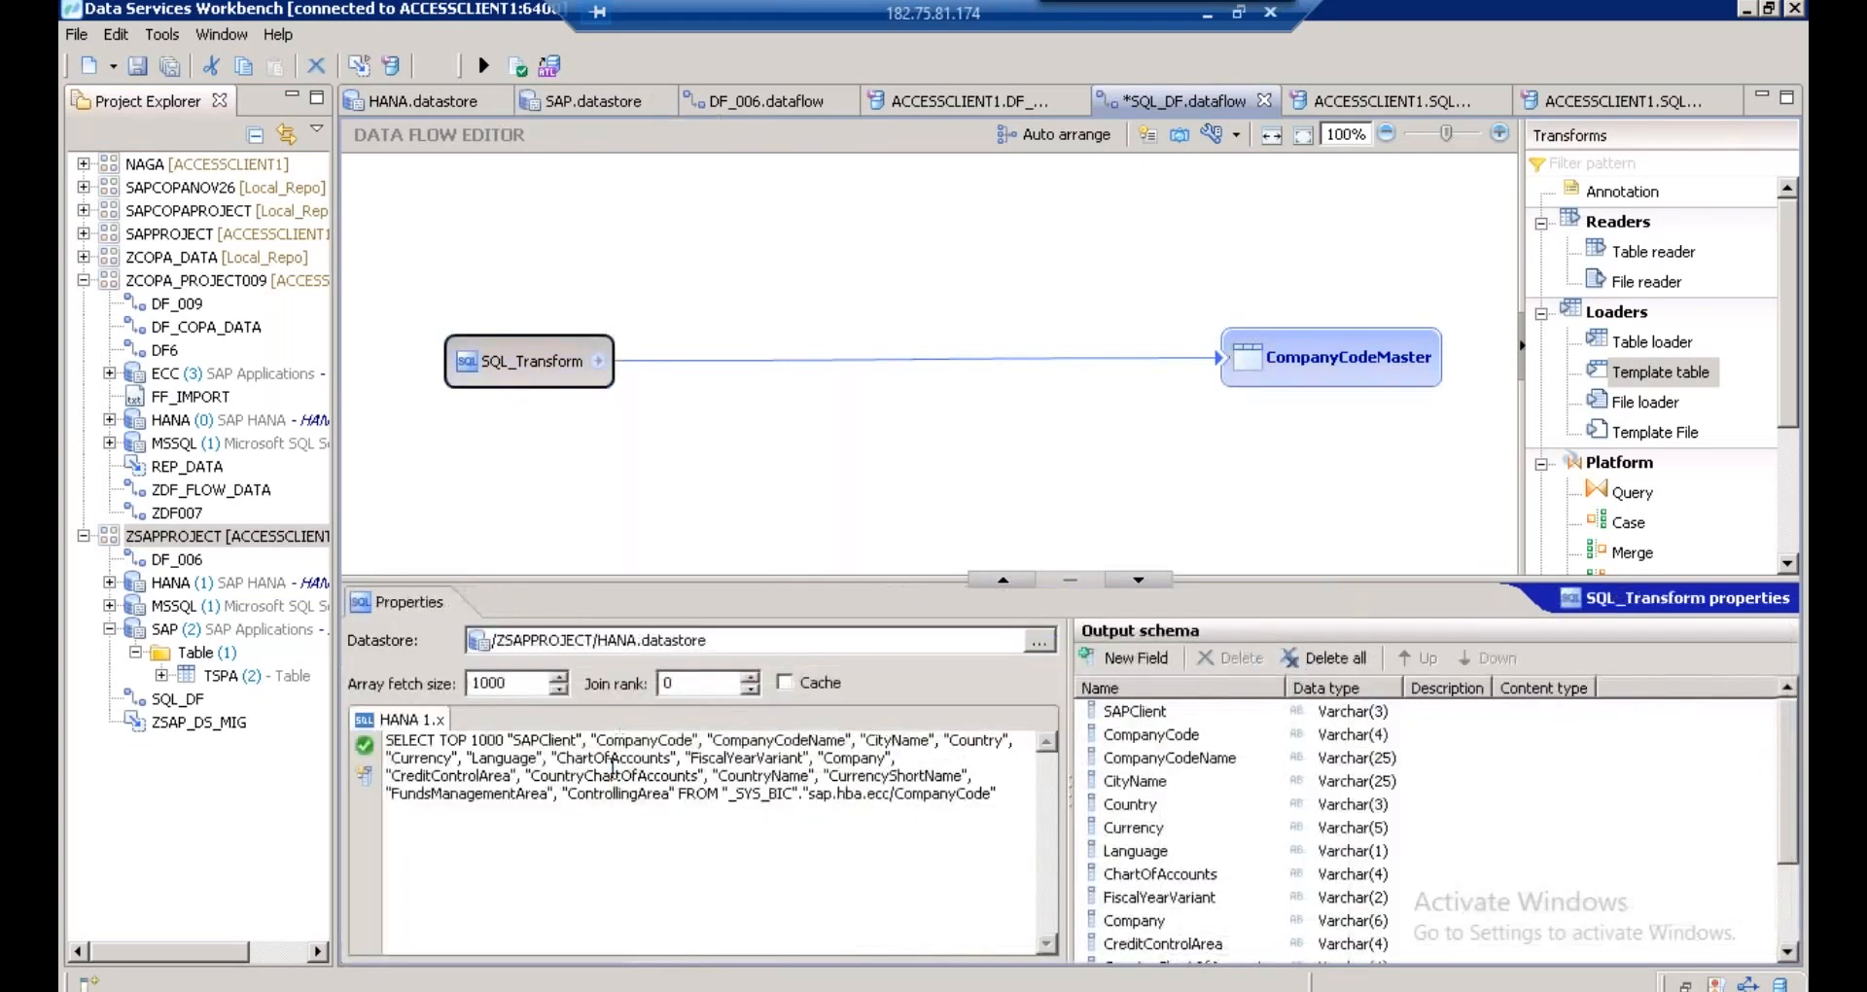
# - Switch to File Explorer, look through SET 1 and 0. Set 1-Assignments in 1. Common_Materials, and go back up to 1. Common_Materials
pyautogui.click(500, 989)
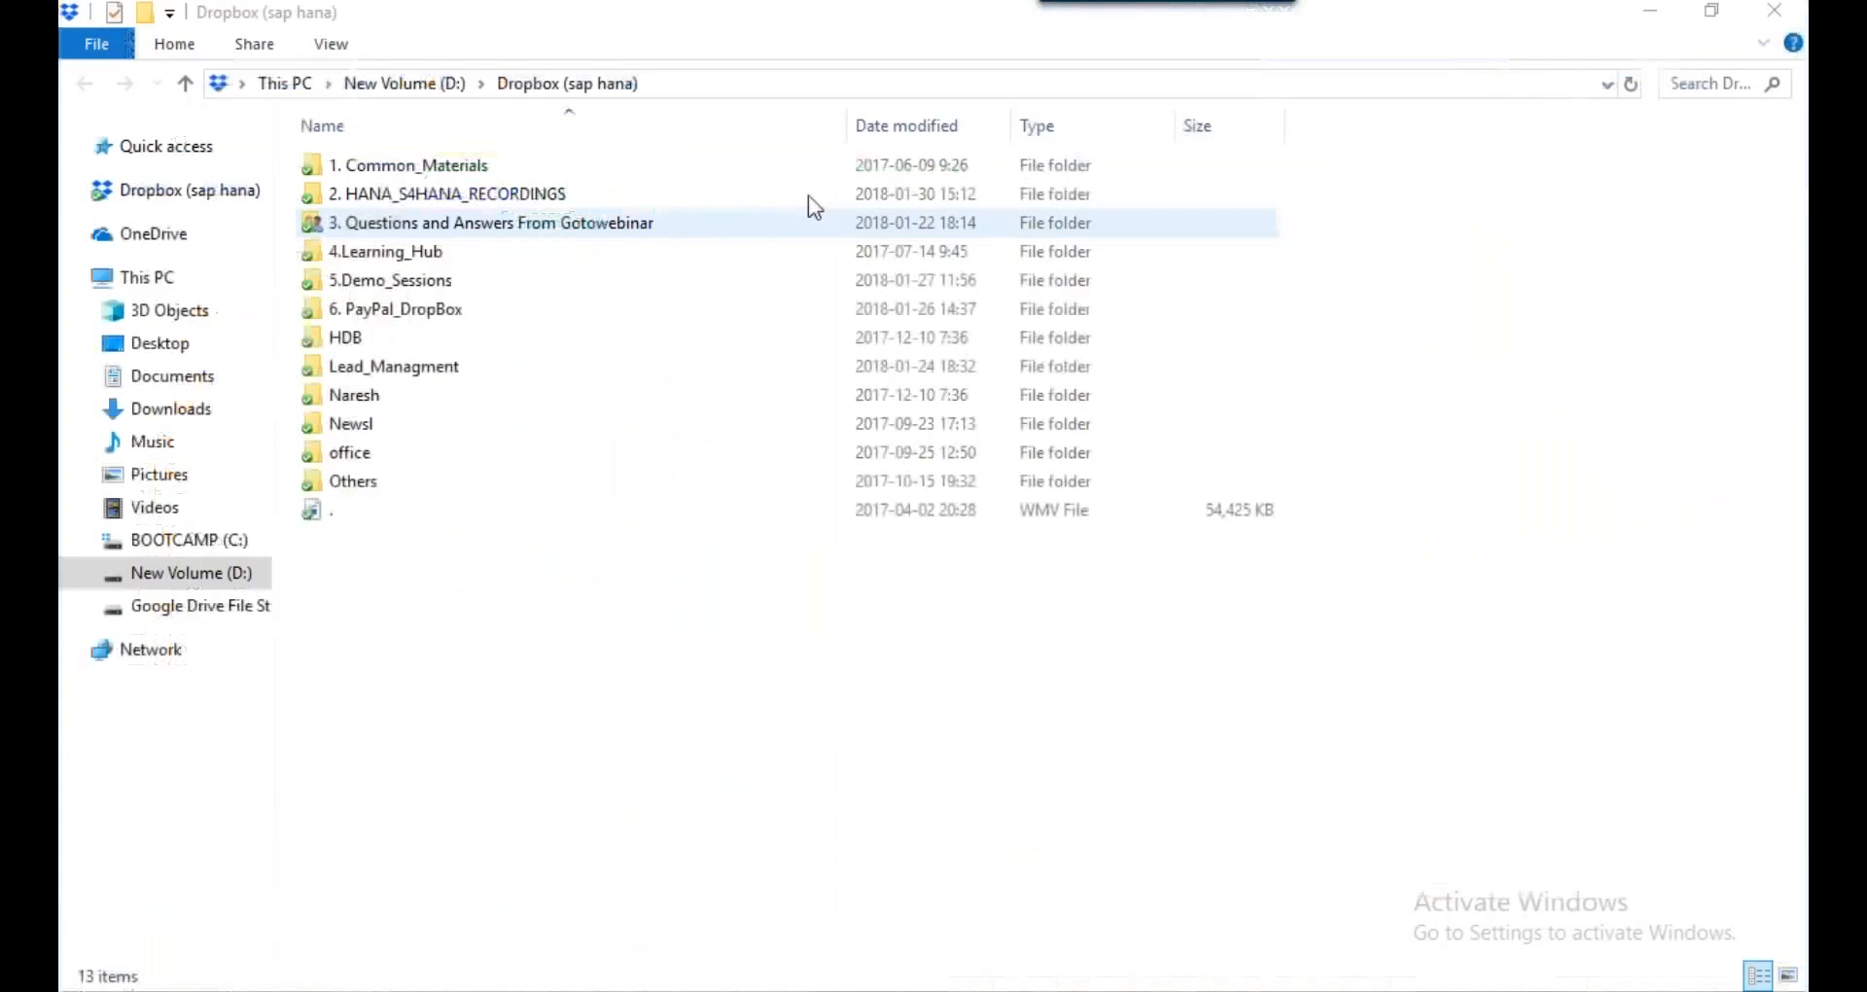
pyautogui.doubleClick(447, 163)
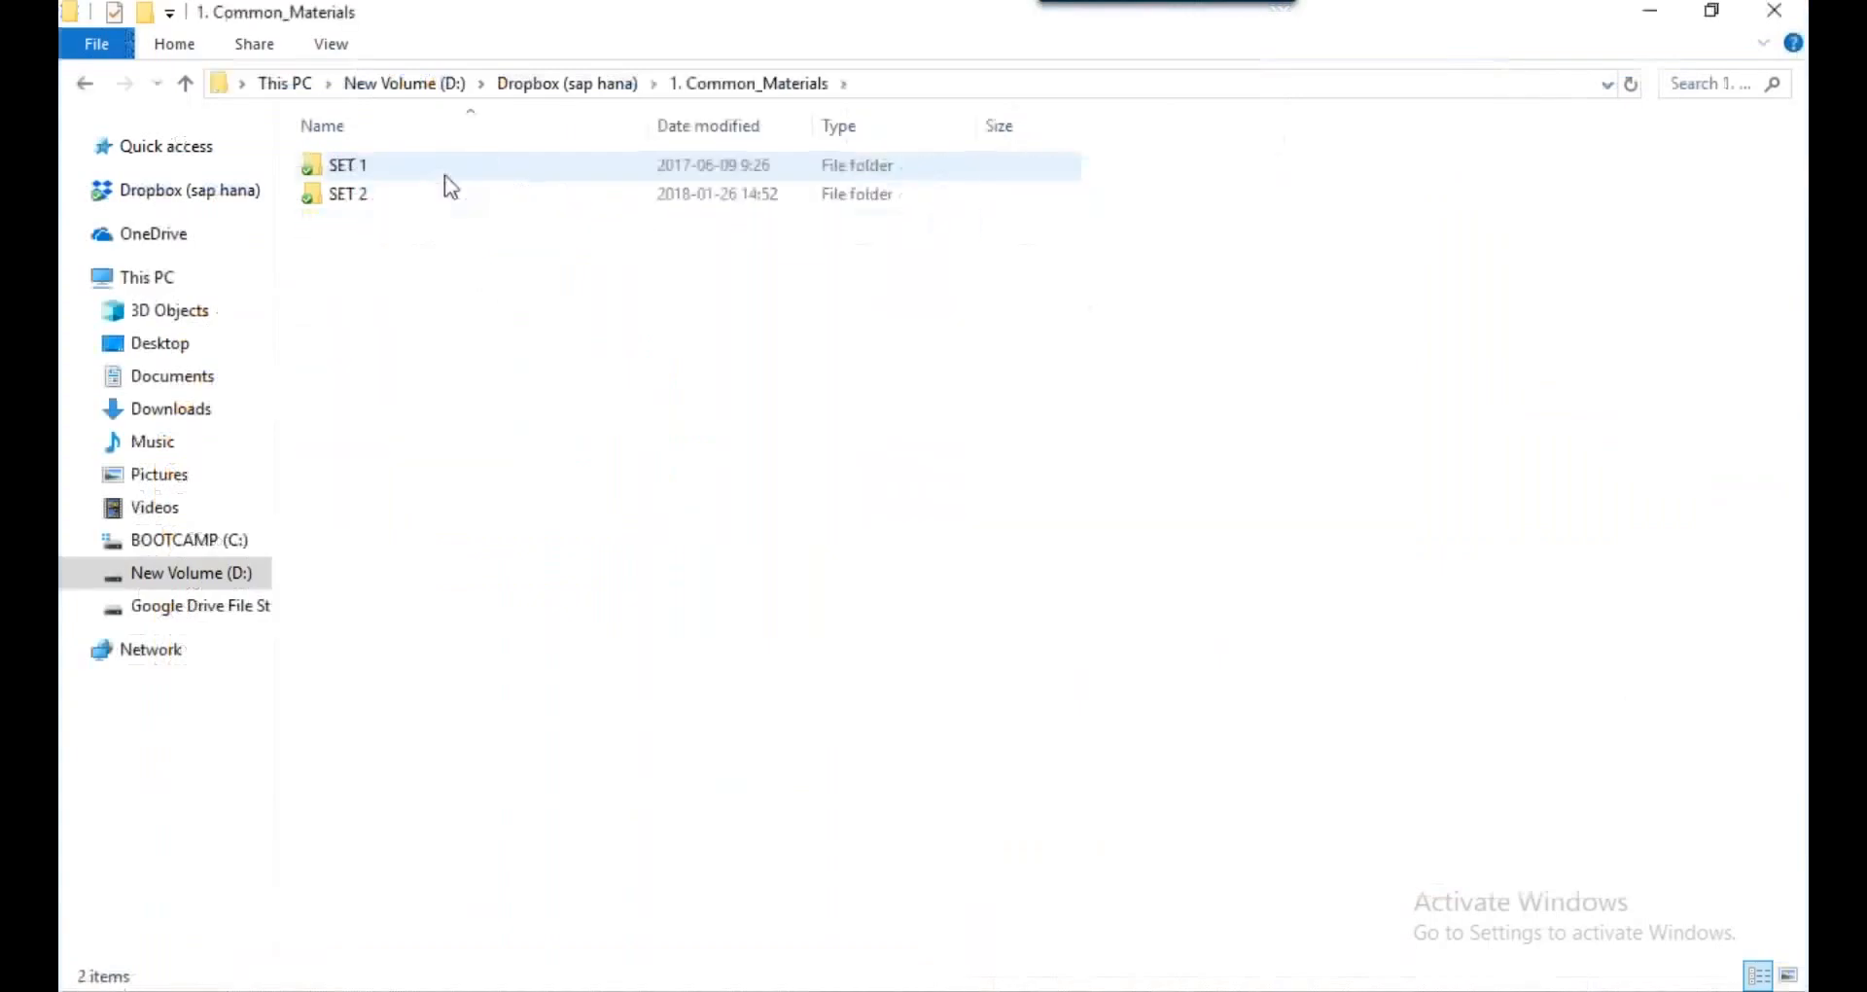
pyautogui.click(439, 190)
pyautogui.doubleClick(433, 179)
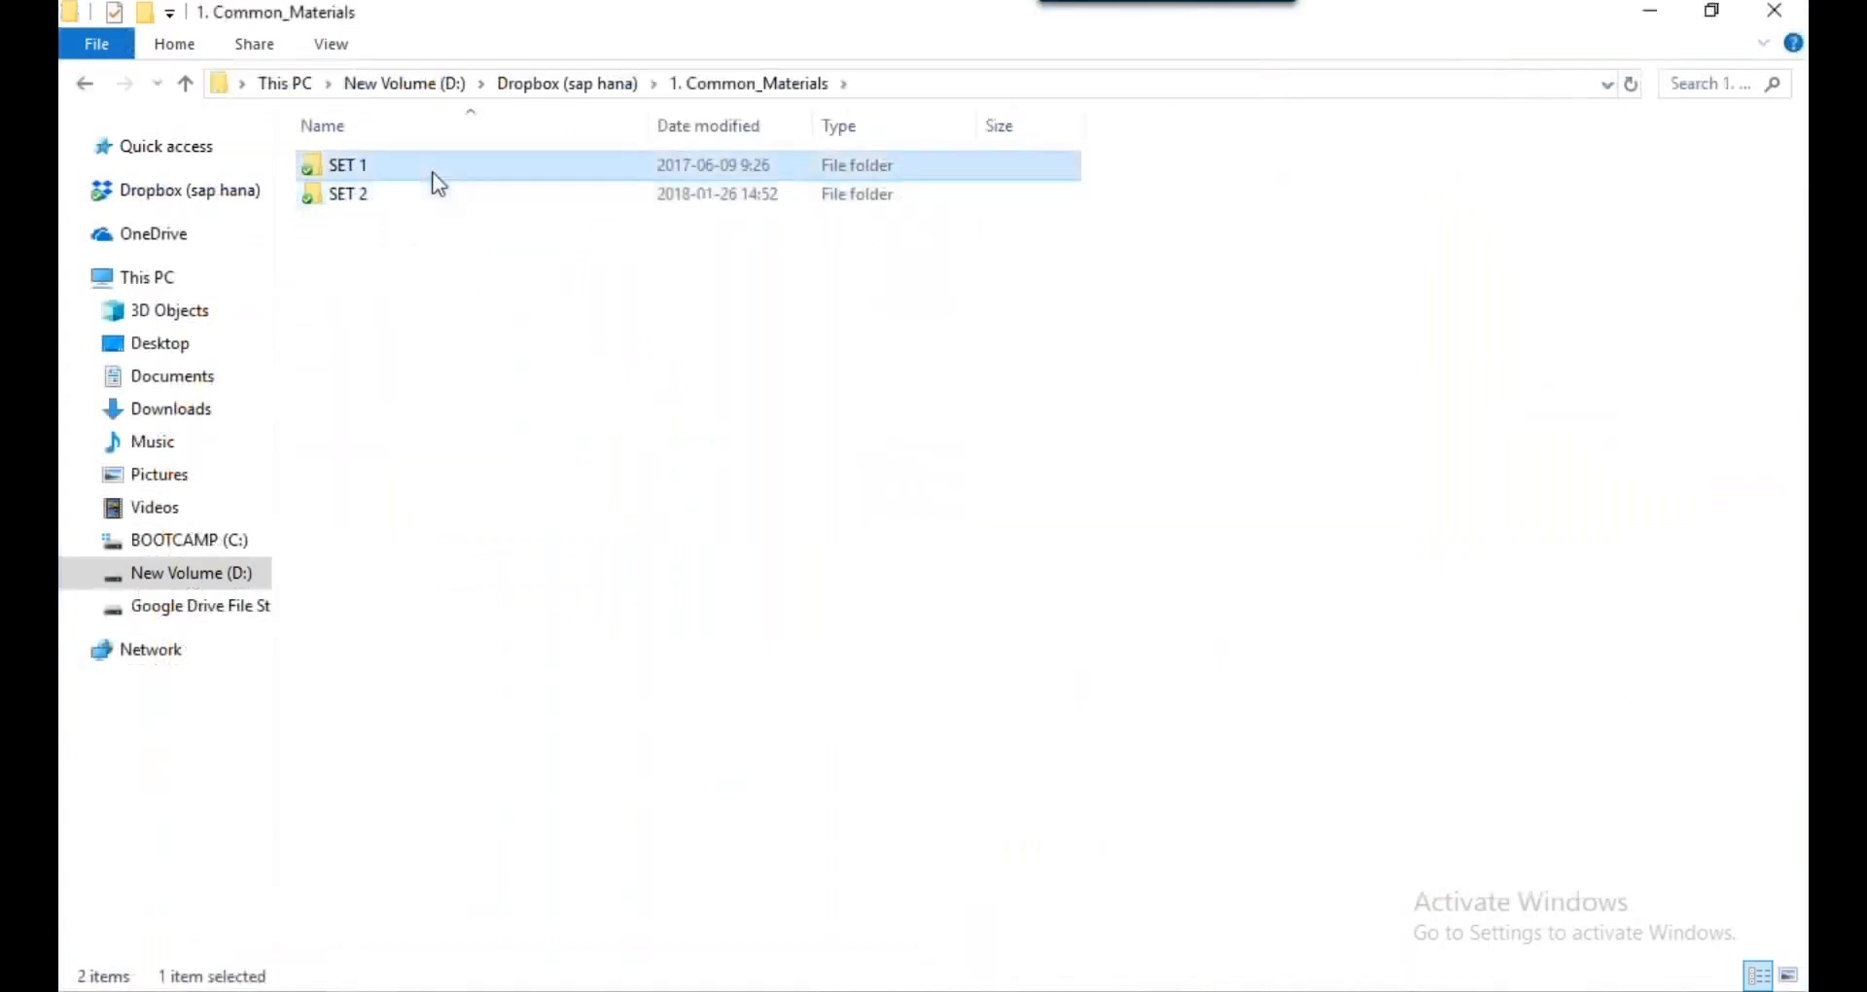
pyautogui.doubleClick(430, 174)
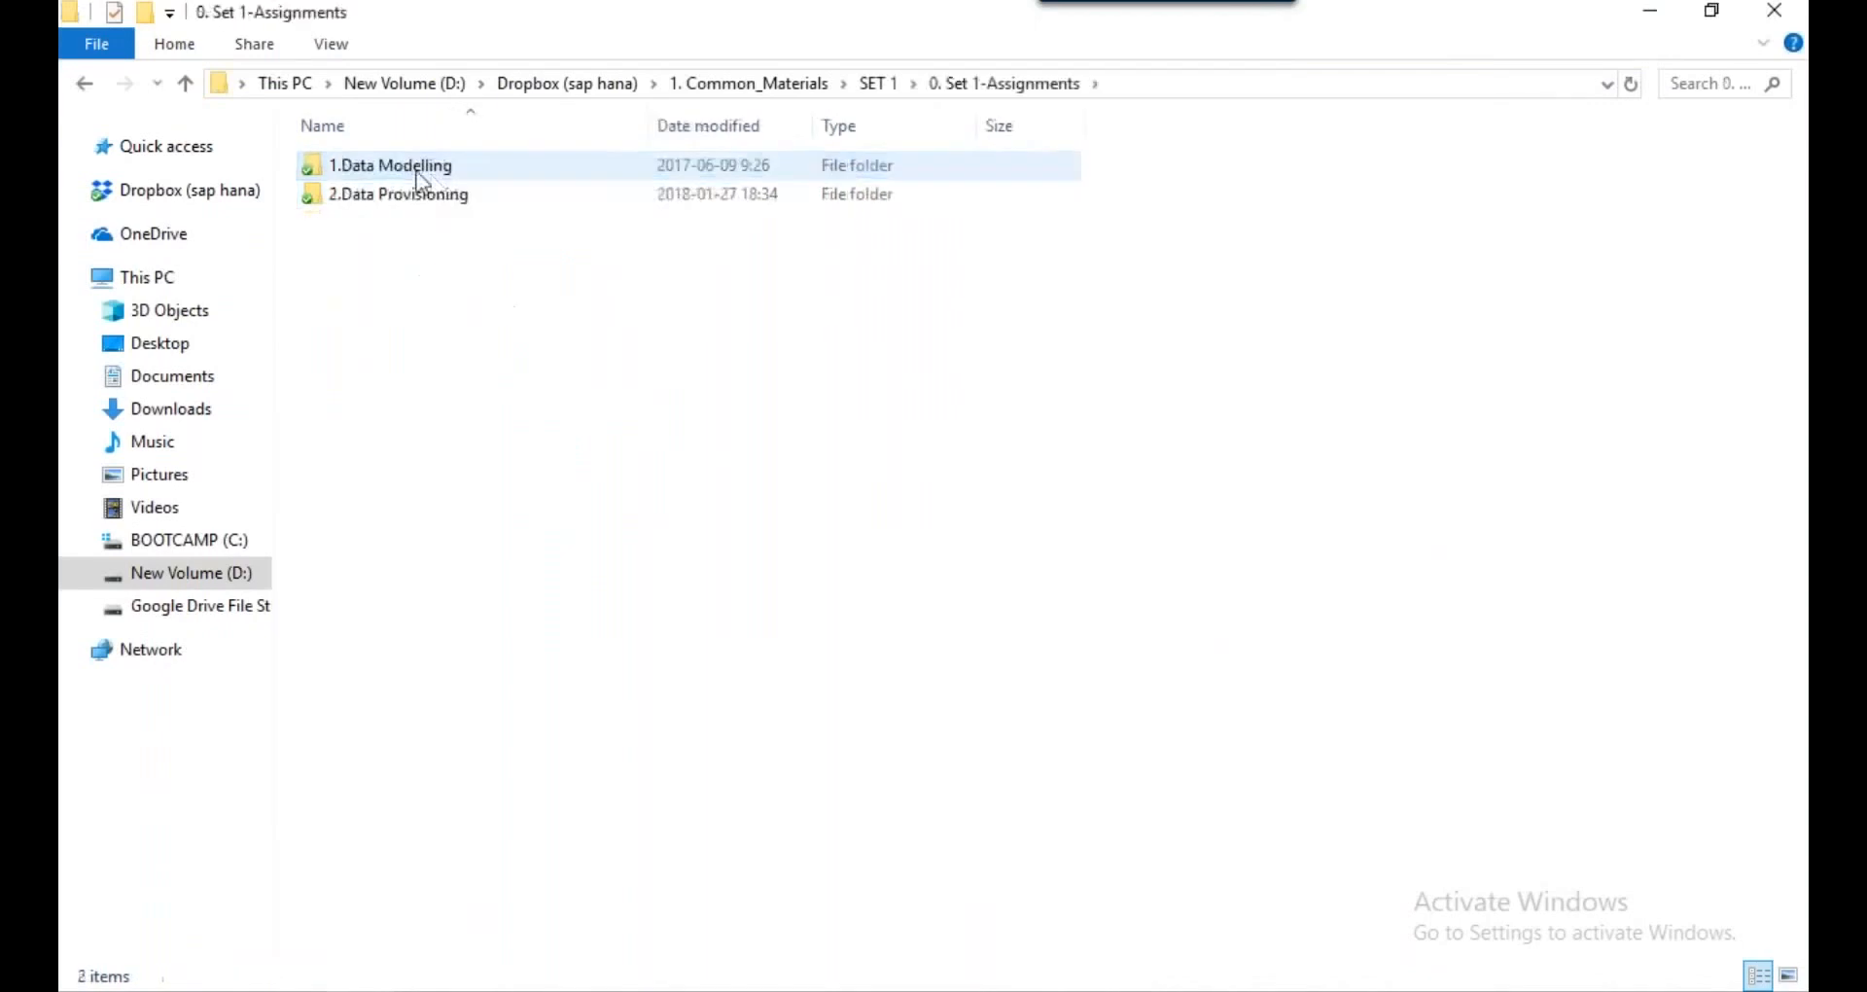
pyautogui.click(186, 82)
pyautogui.click(186, 83)
# - Browse through SET 2, 1.Set 2- Assignments and 1.Data Provisioning to 2. SAP Data Services(DS), and select the document 8.Implementing SQL Transform
pyautogui.click(420, 198)
pyautogui.doubleClick(419, 200)
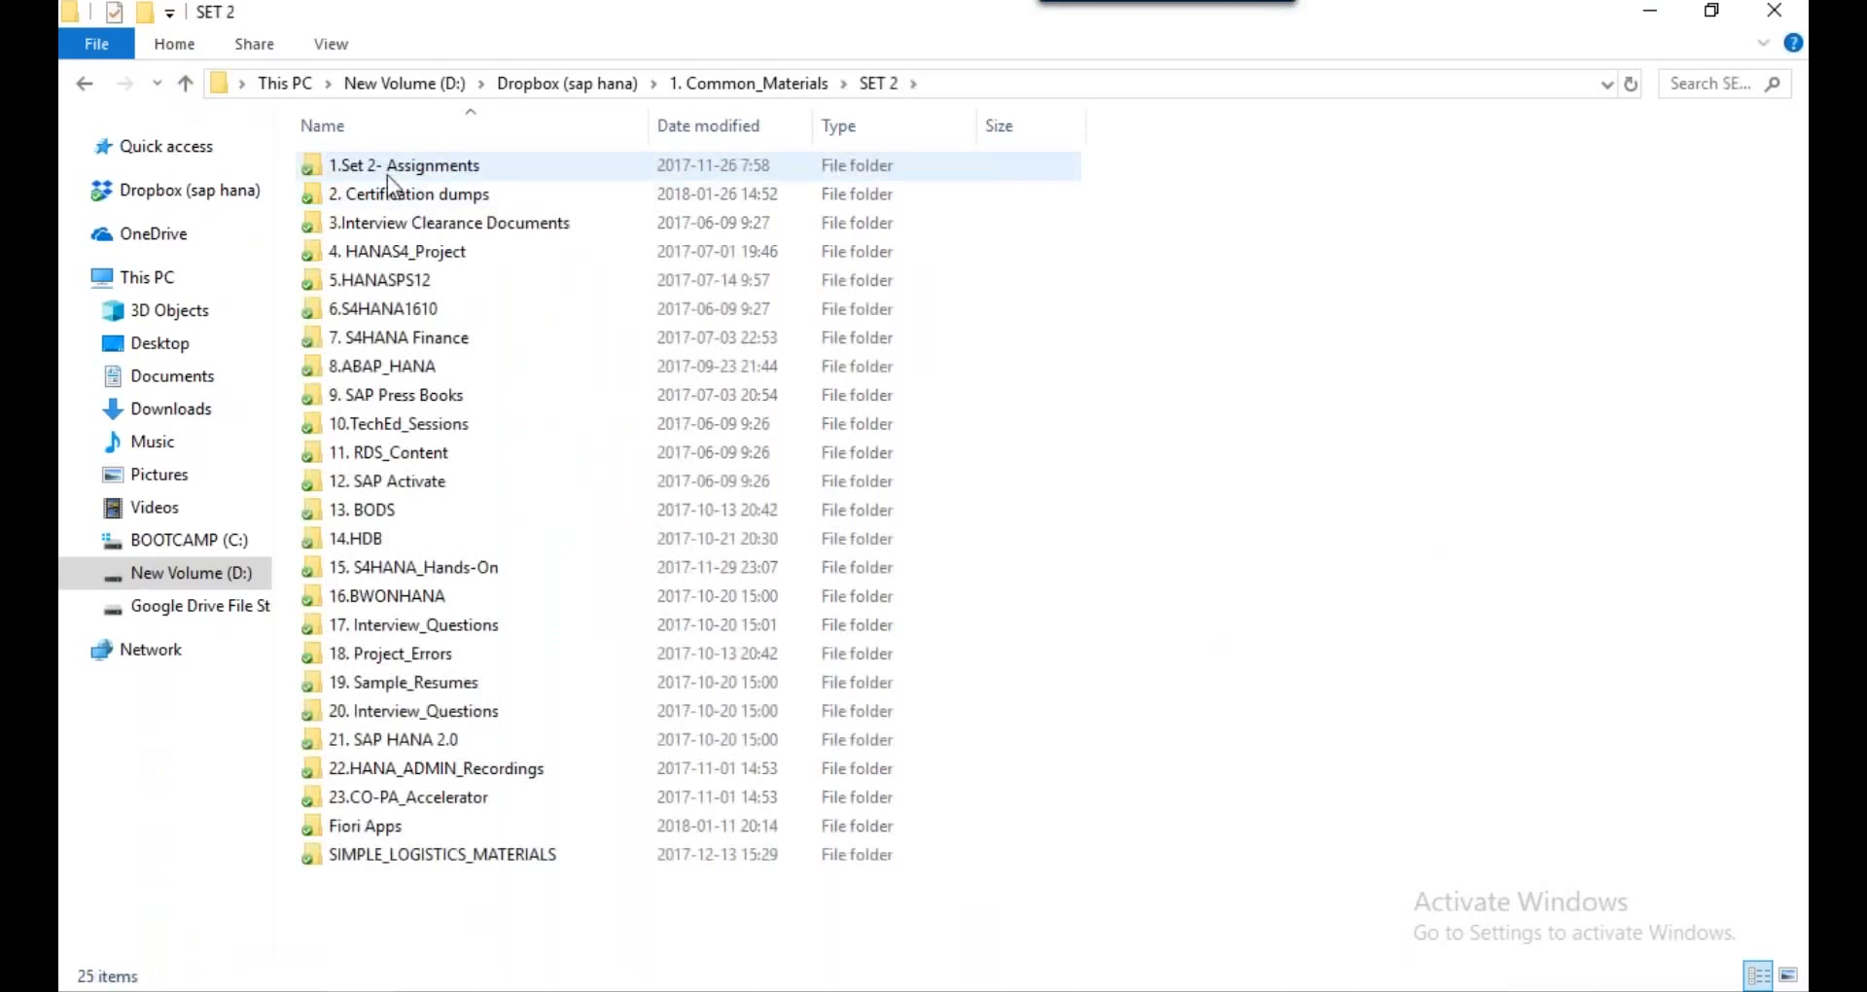
pyautogui.doubleClick(387, 175)
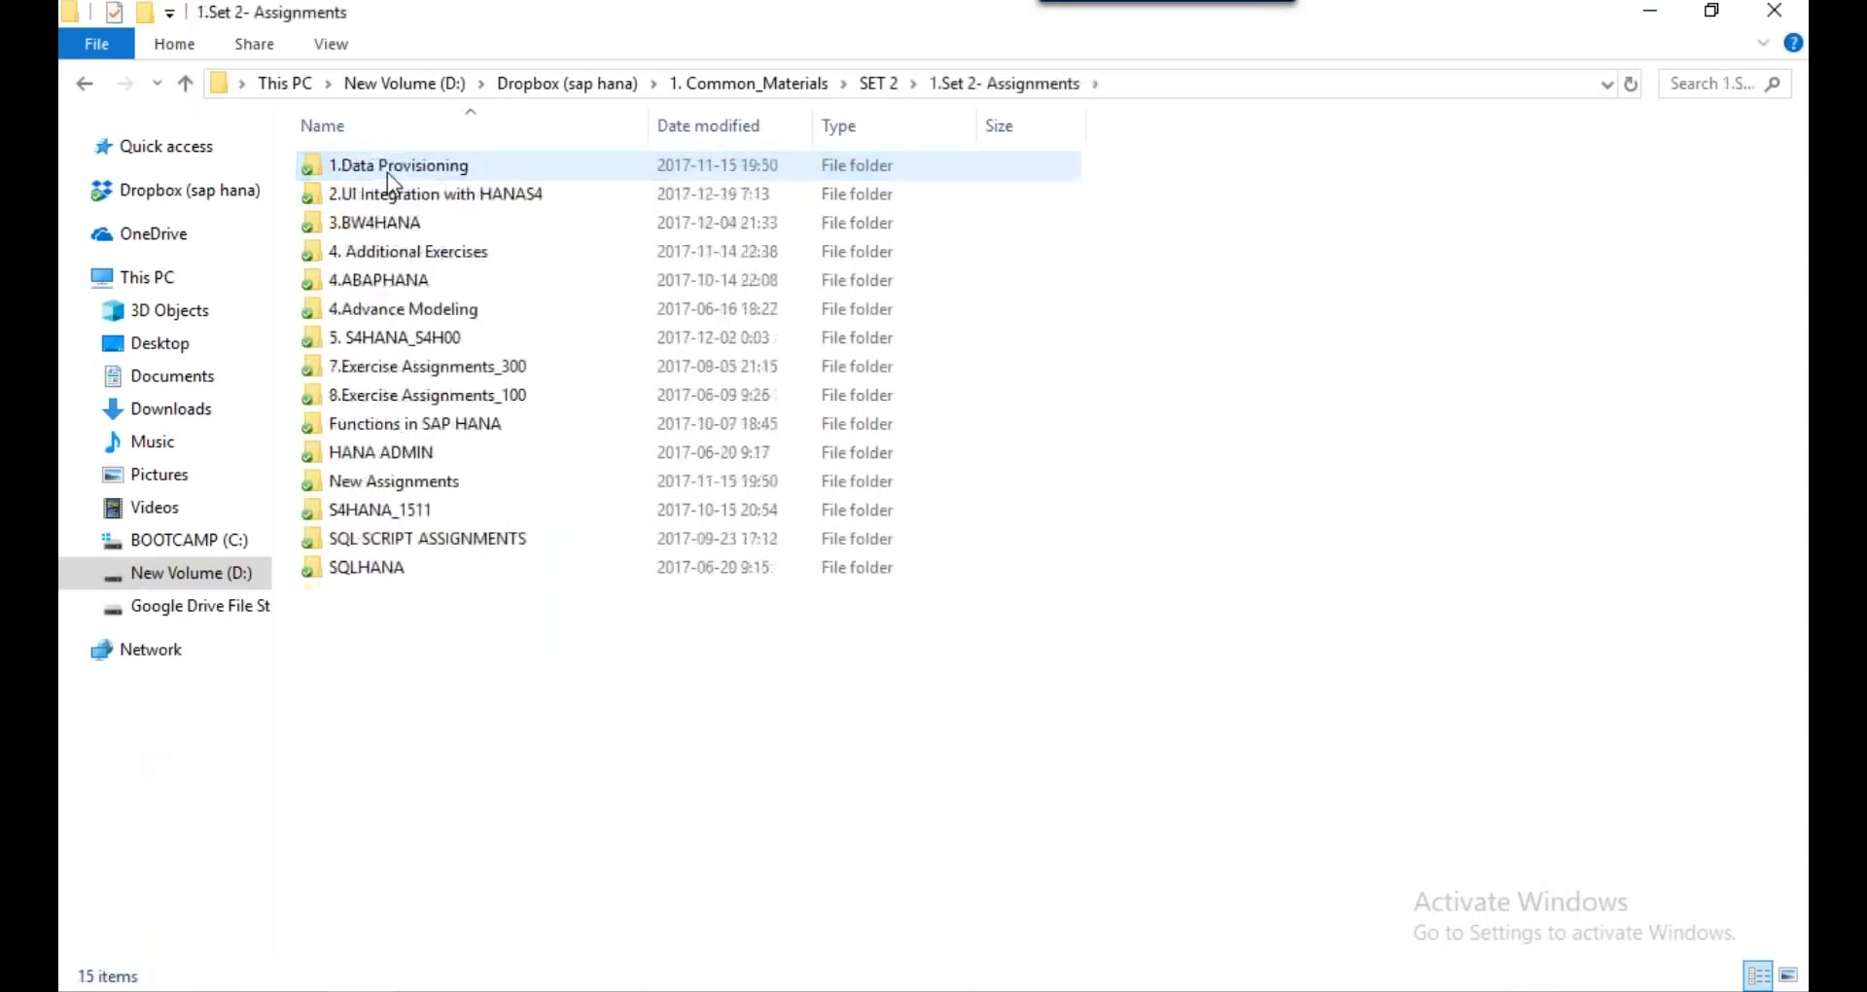
pyautogui.doubleClick(387, 172)
pyautogui.click(366, 194)
pyautogui.doubleClick(365, 194)
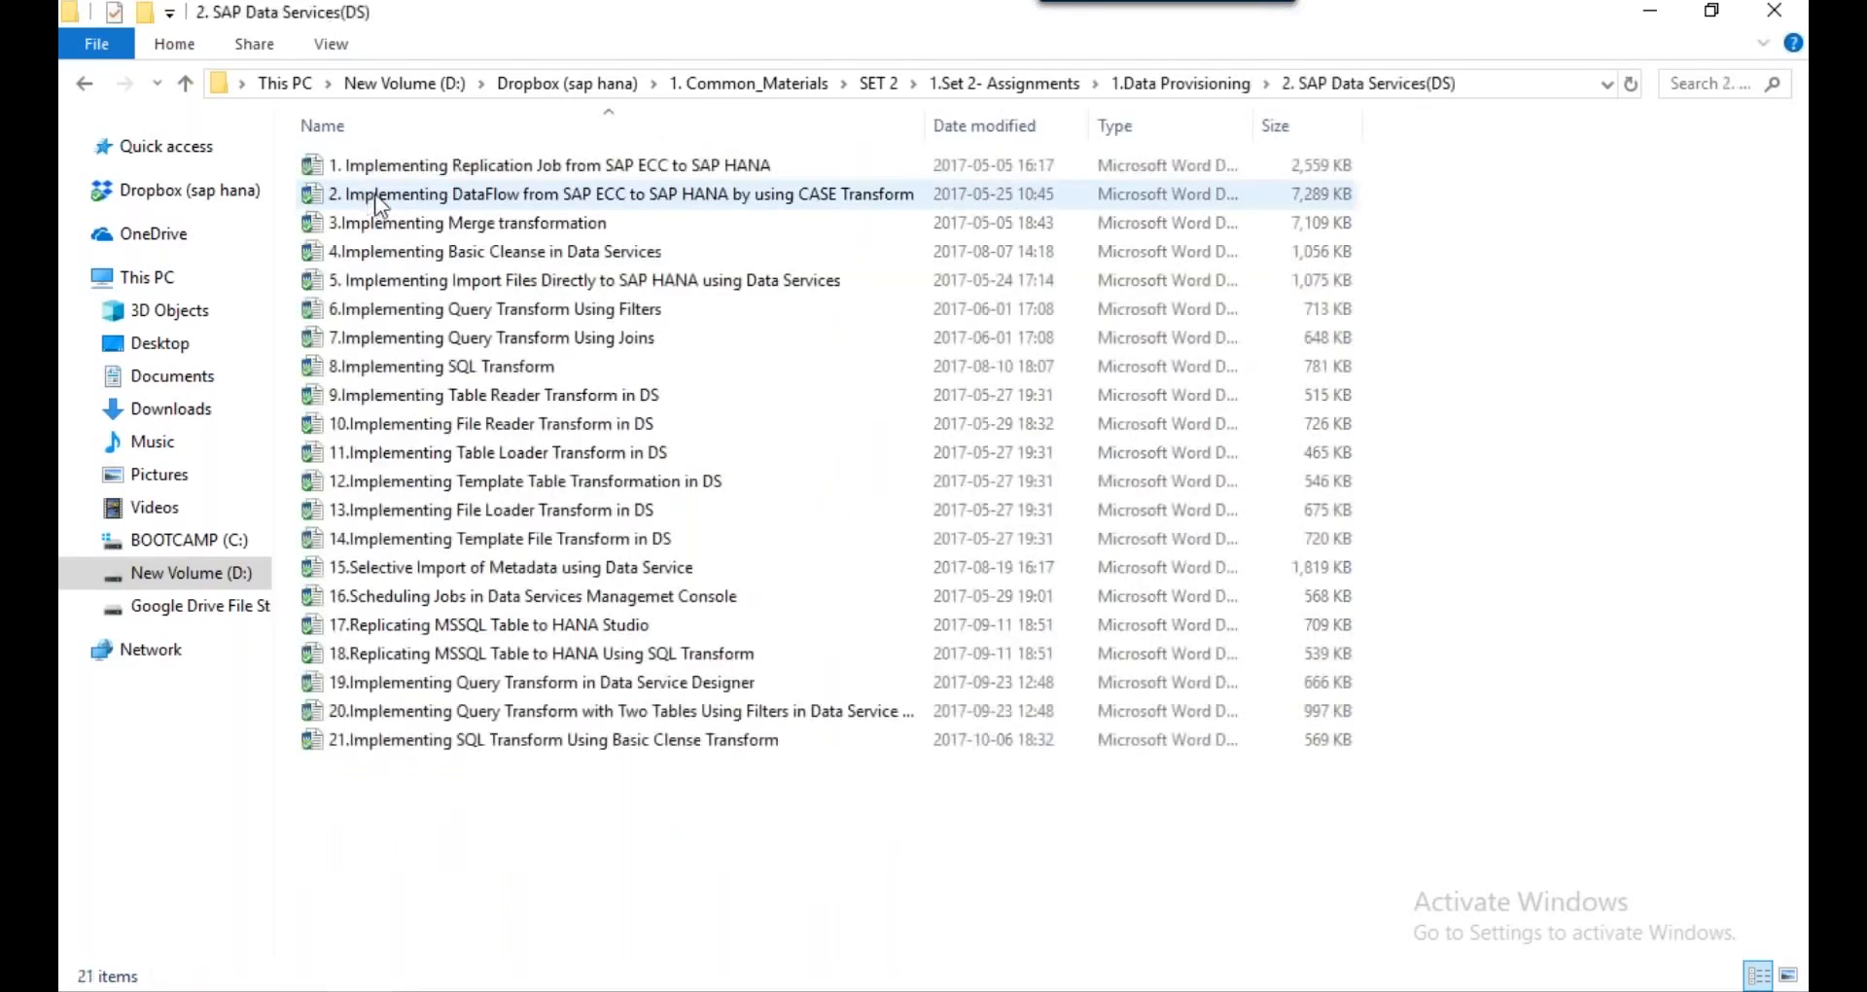
pyautogui.click(491, 457)
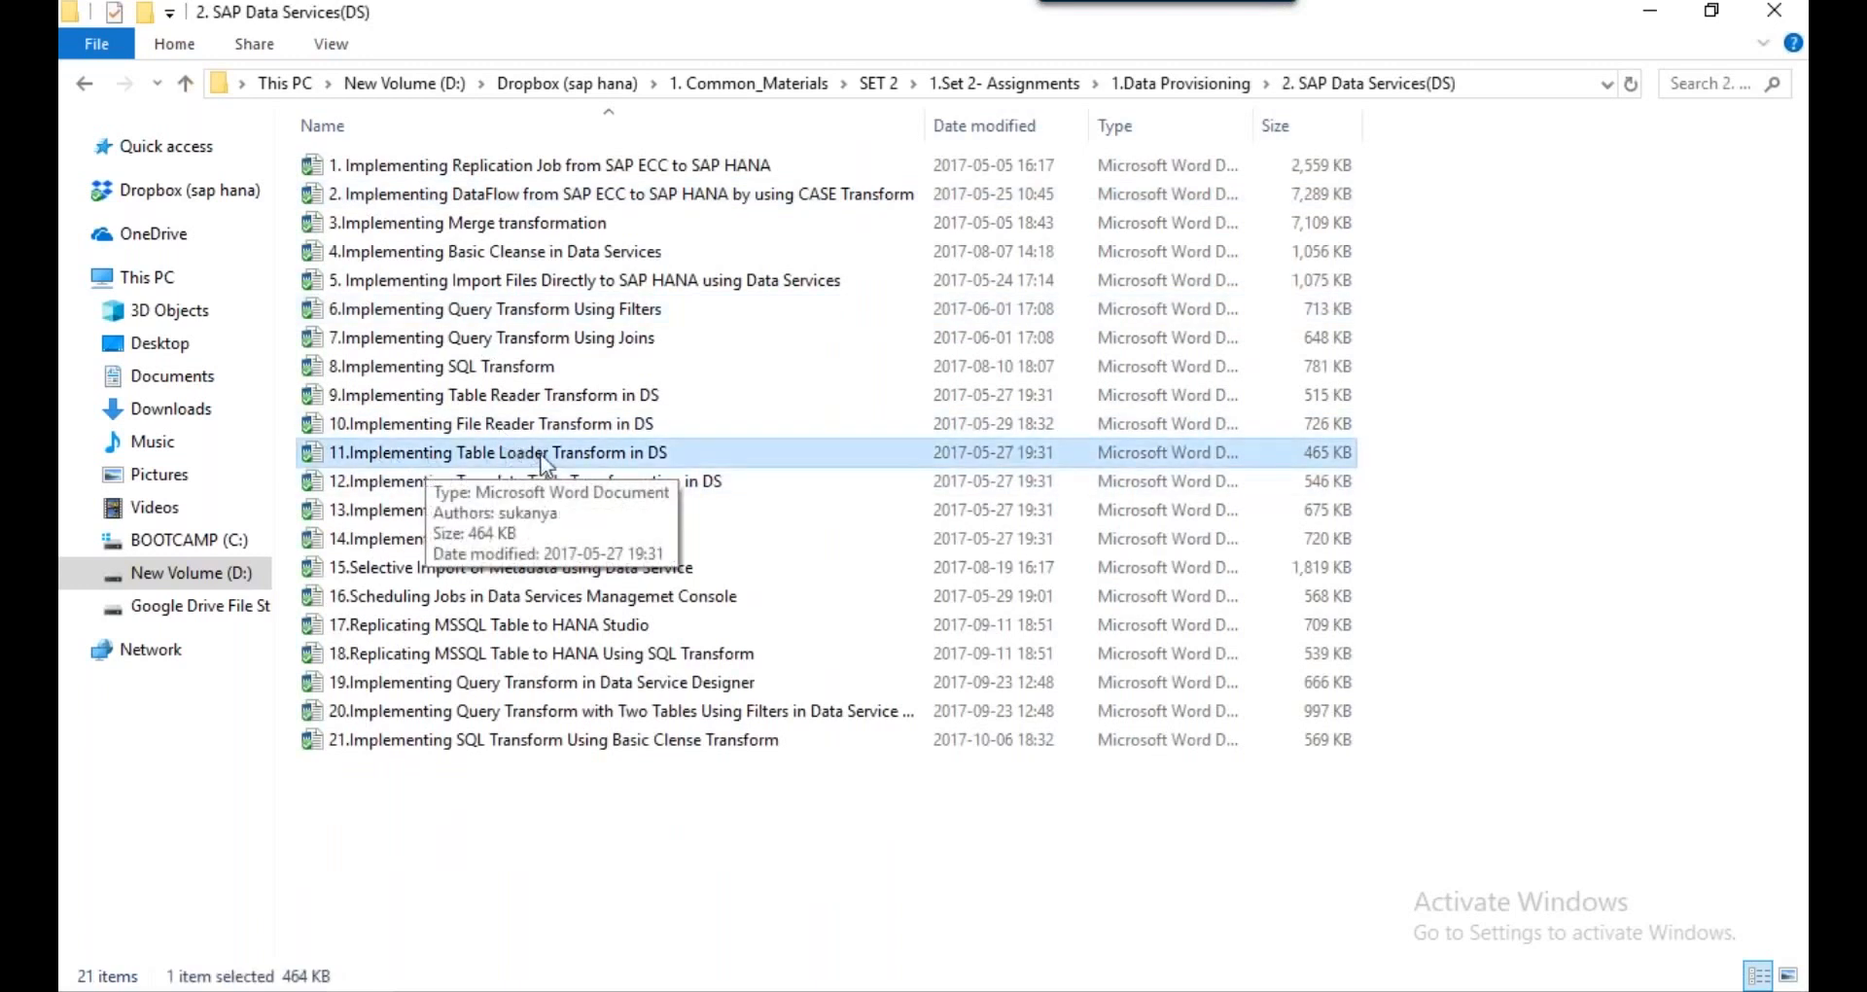
pyautogui.click(478, 372)
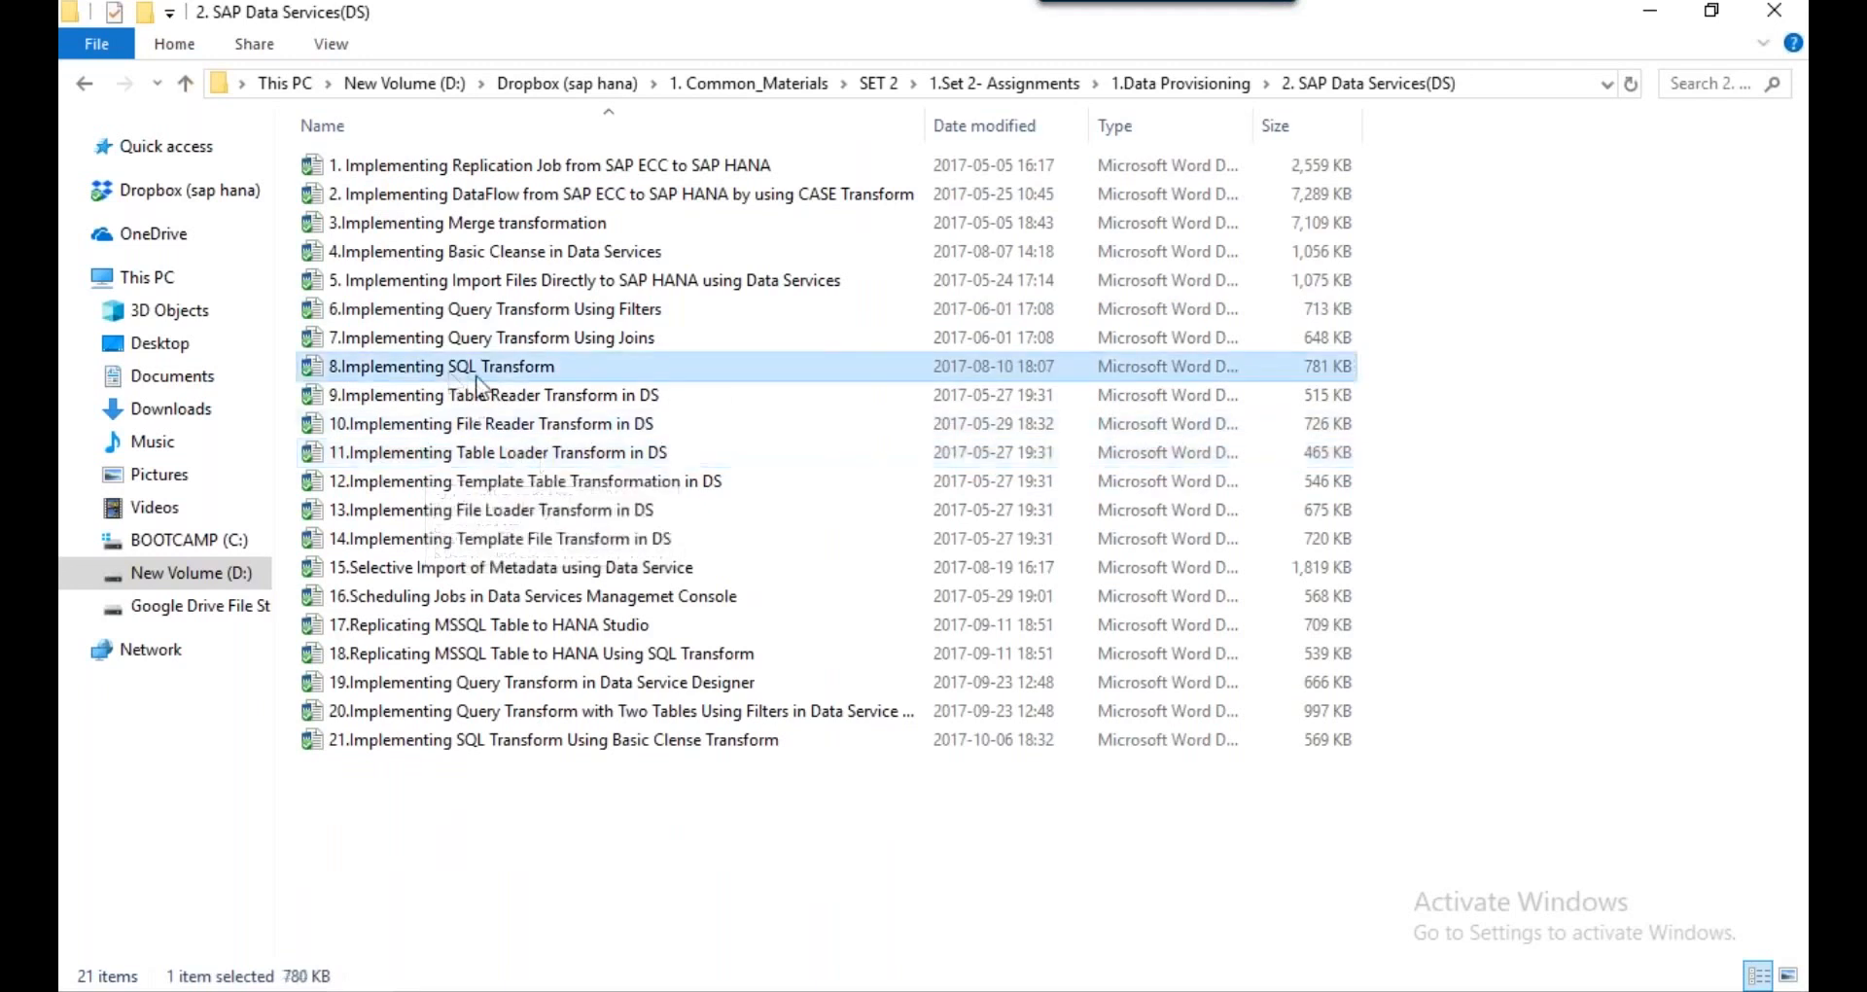